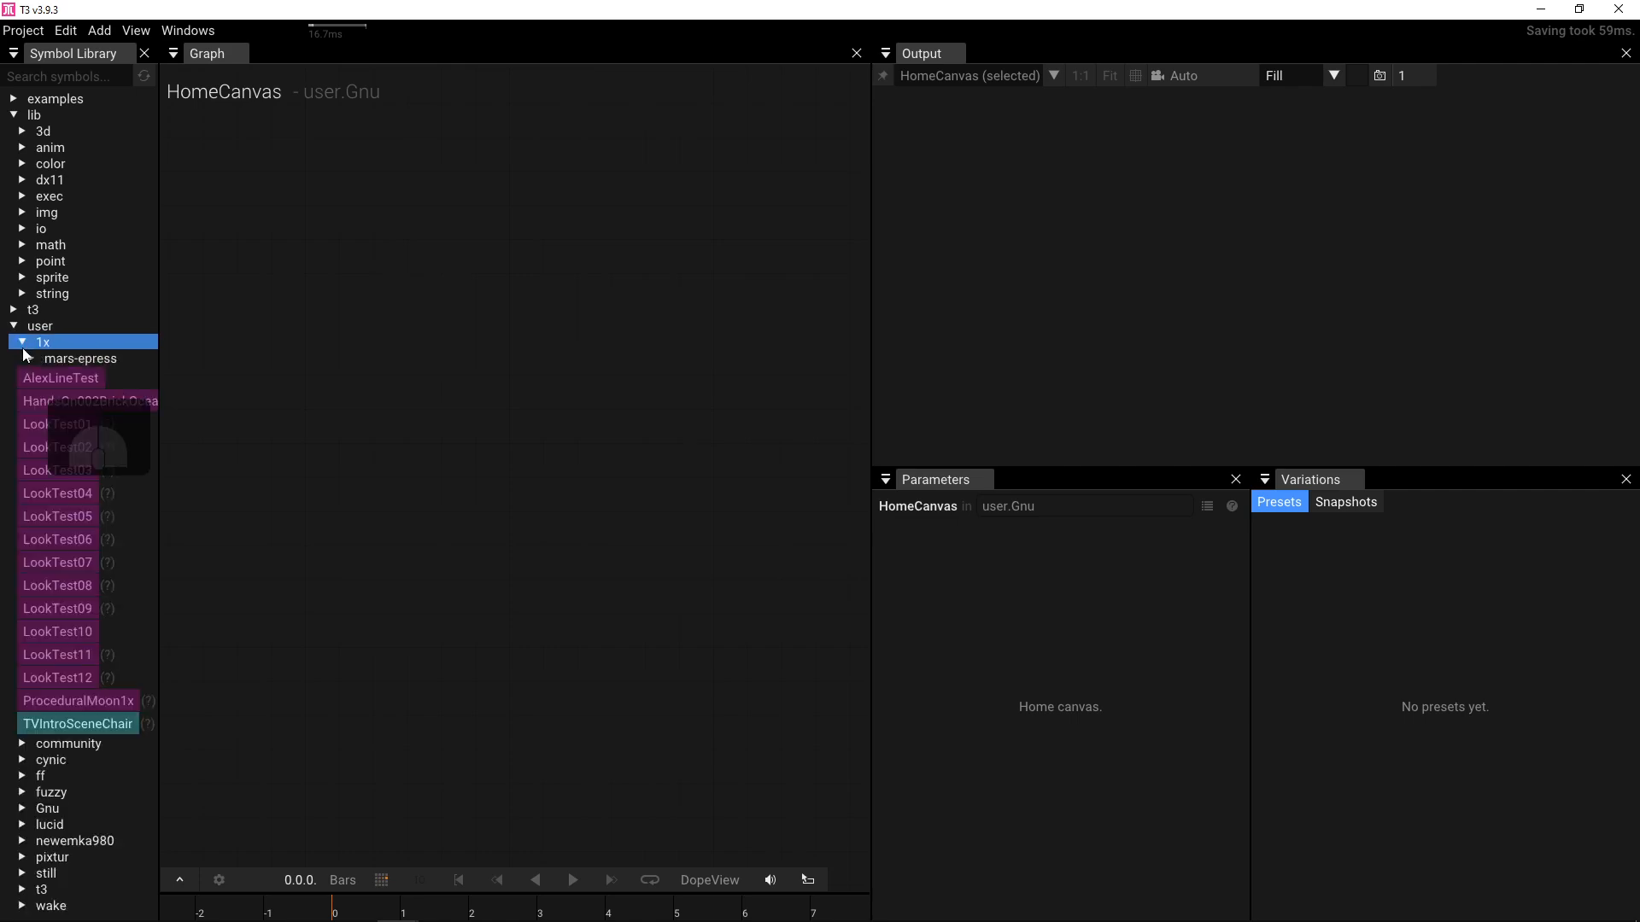
- Place the LookTest02 and LookTest03 operators from the user 1x symbols on the empty graph canvas and preview each output
{"action": "left_click_drag", "start_coordinate": [56, 441], "coordinate": [342, 394]}
{"action": "left_click_drag", "start_coordinate": [77, 473], "coordinate": [388, 502]}
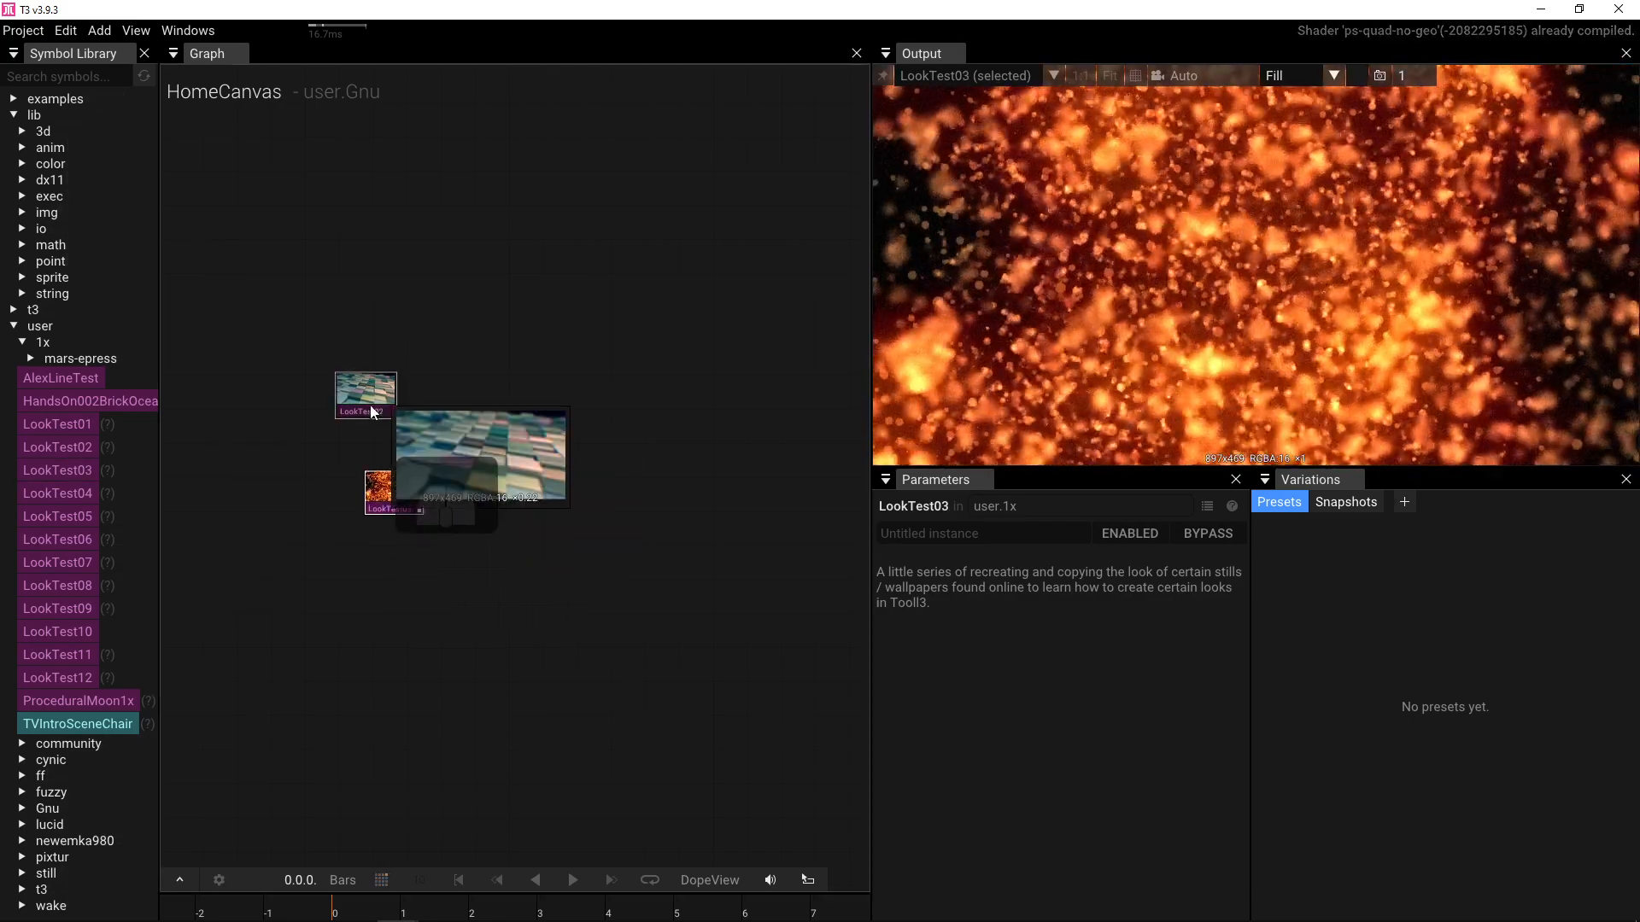
{"action": "left_click", "coordinate": [370, 405]}
{"action": "left_click", "coordinate": [382, 488]}
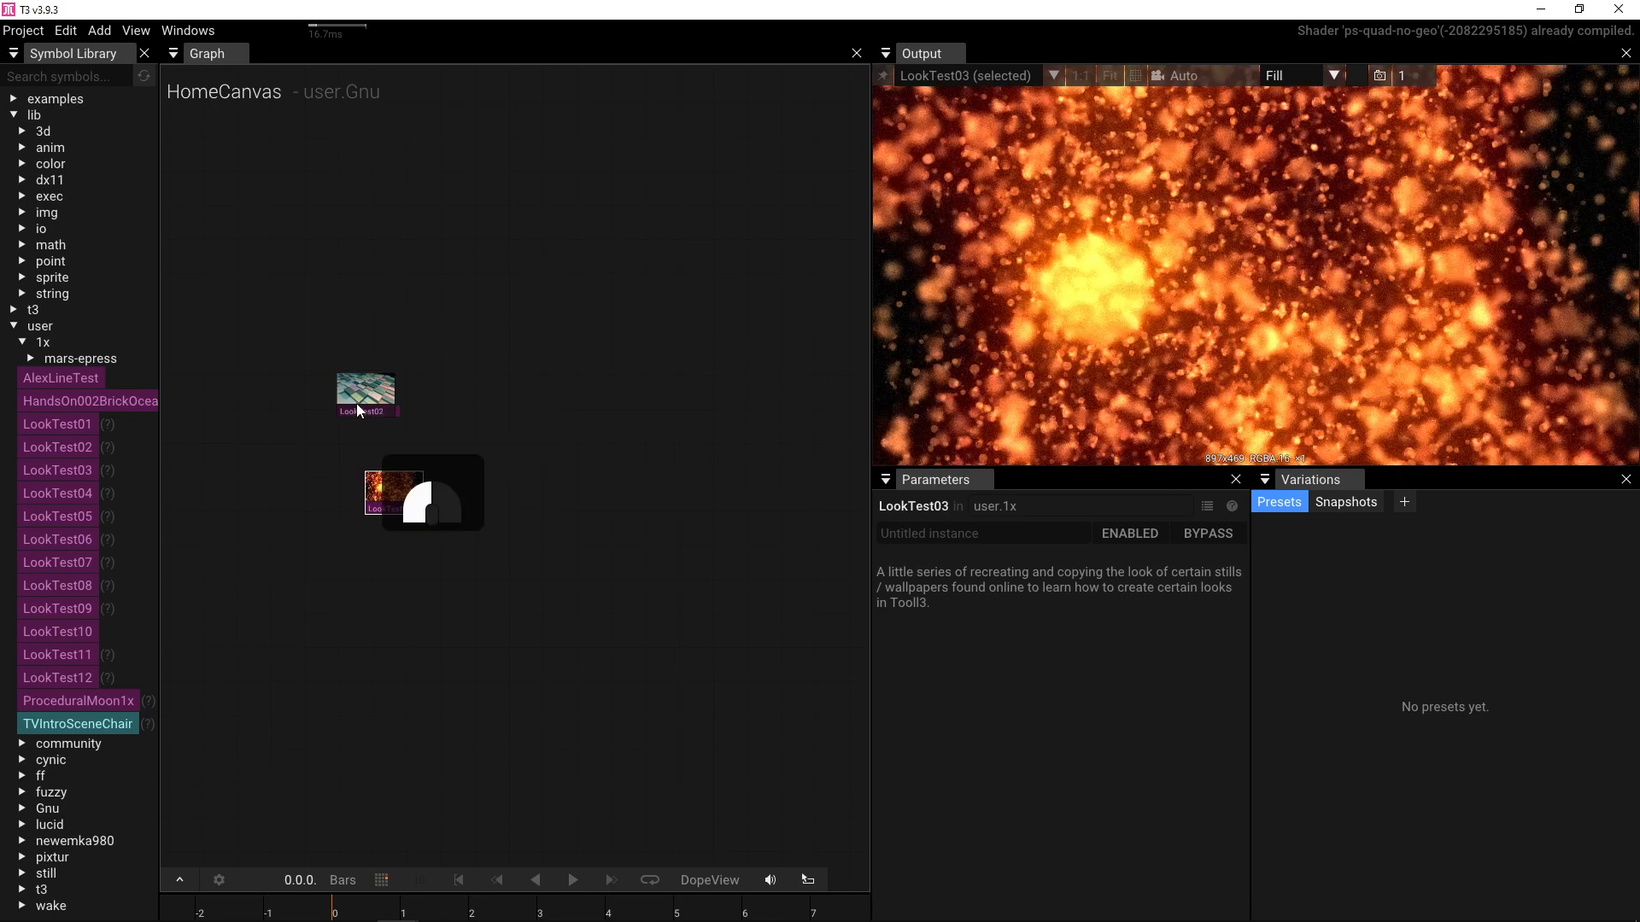
{"action": "scroll", "coordinate": [475, 463], "scroll_direction": "up", "scroll_amount": 3}
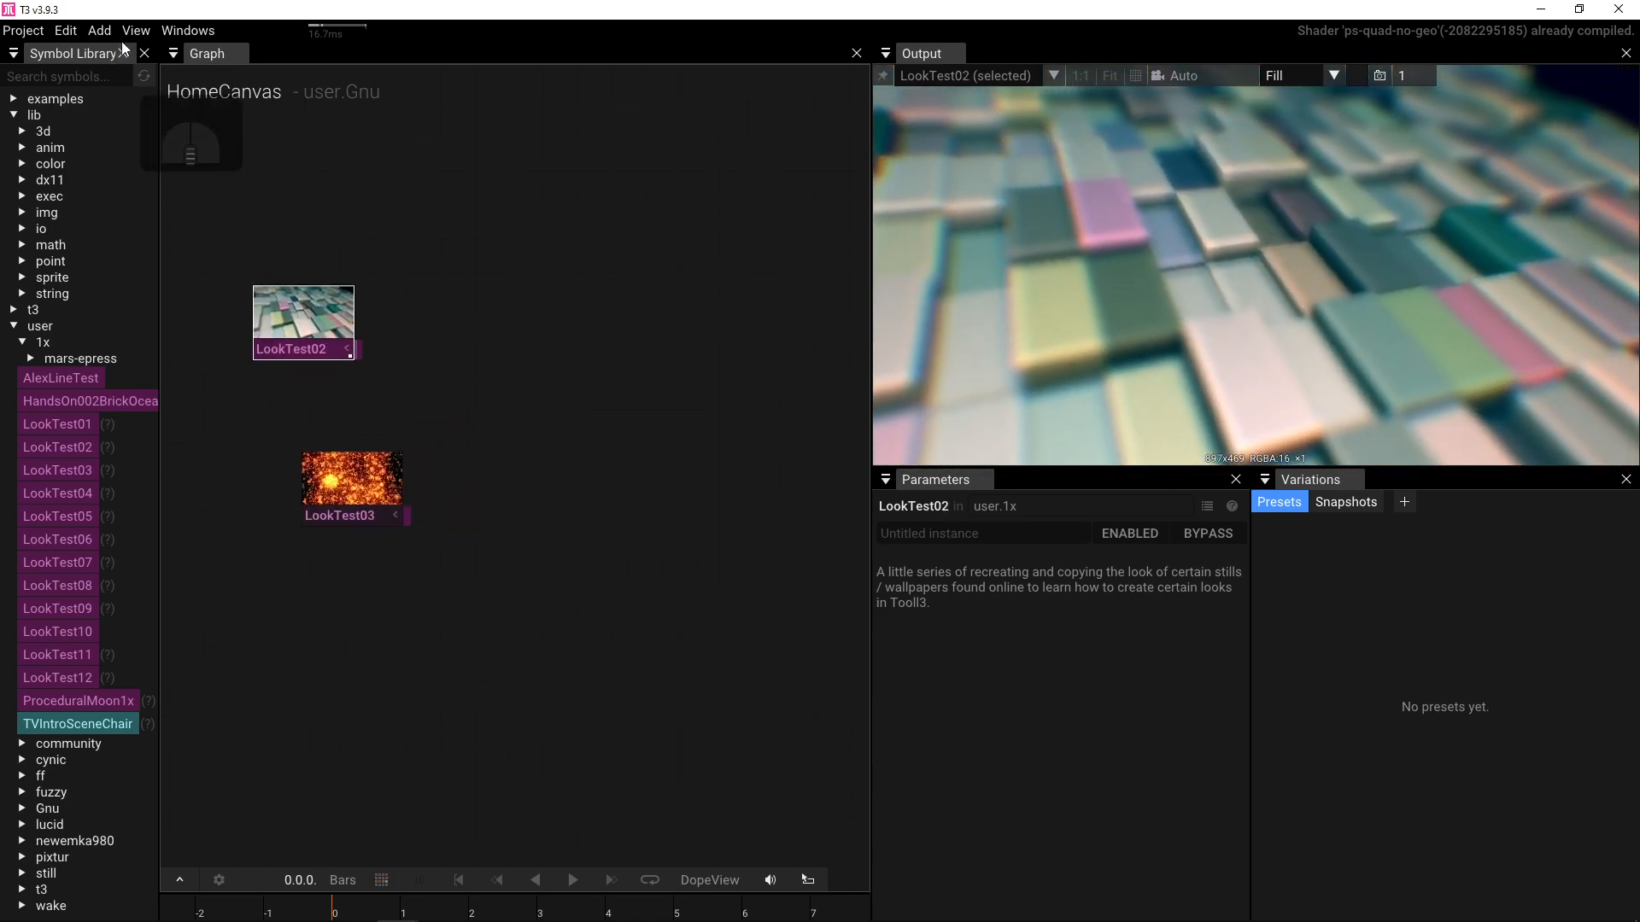
- Close the symbol library to widen the graph and preview the LookTest03 output
{"action": "left_click", "coordinate": [144, 53]}
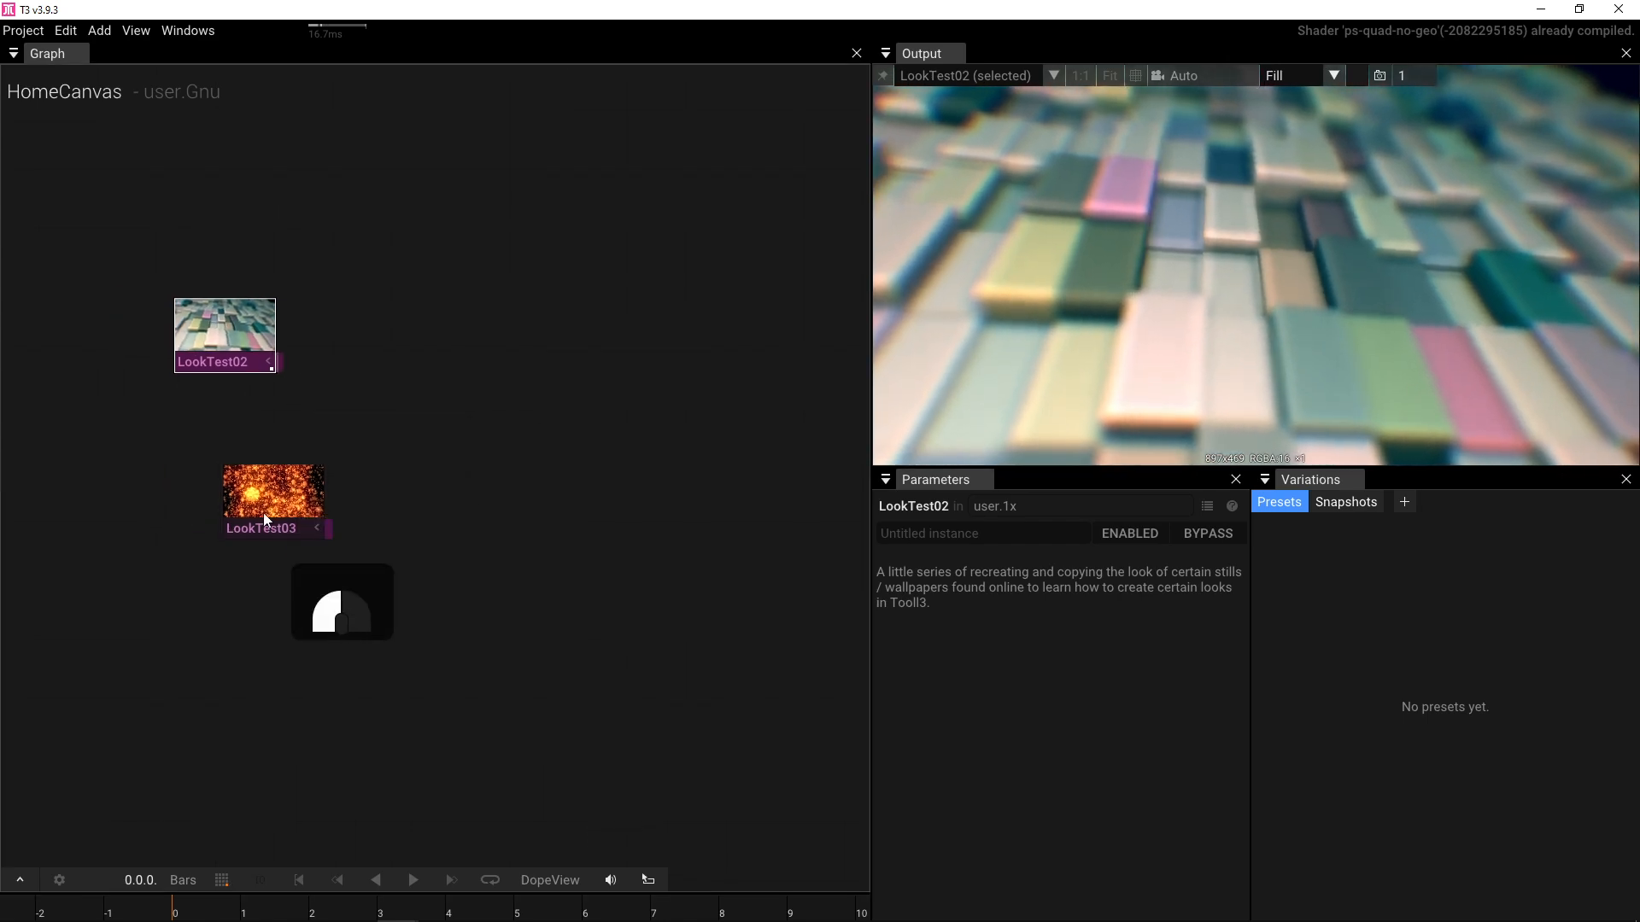
{"action": "scroll", "coordinate": [417, 397], "scroll_direction": "up", "scroll_amount": 2}
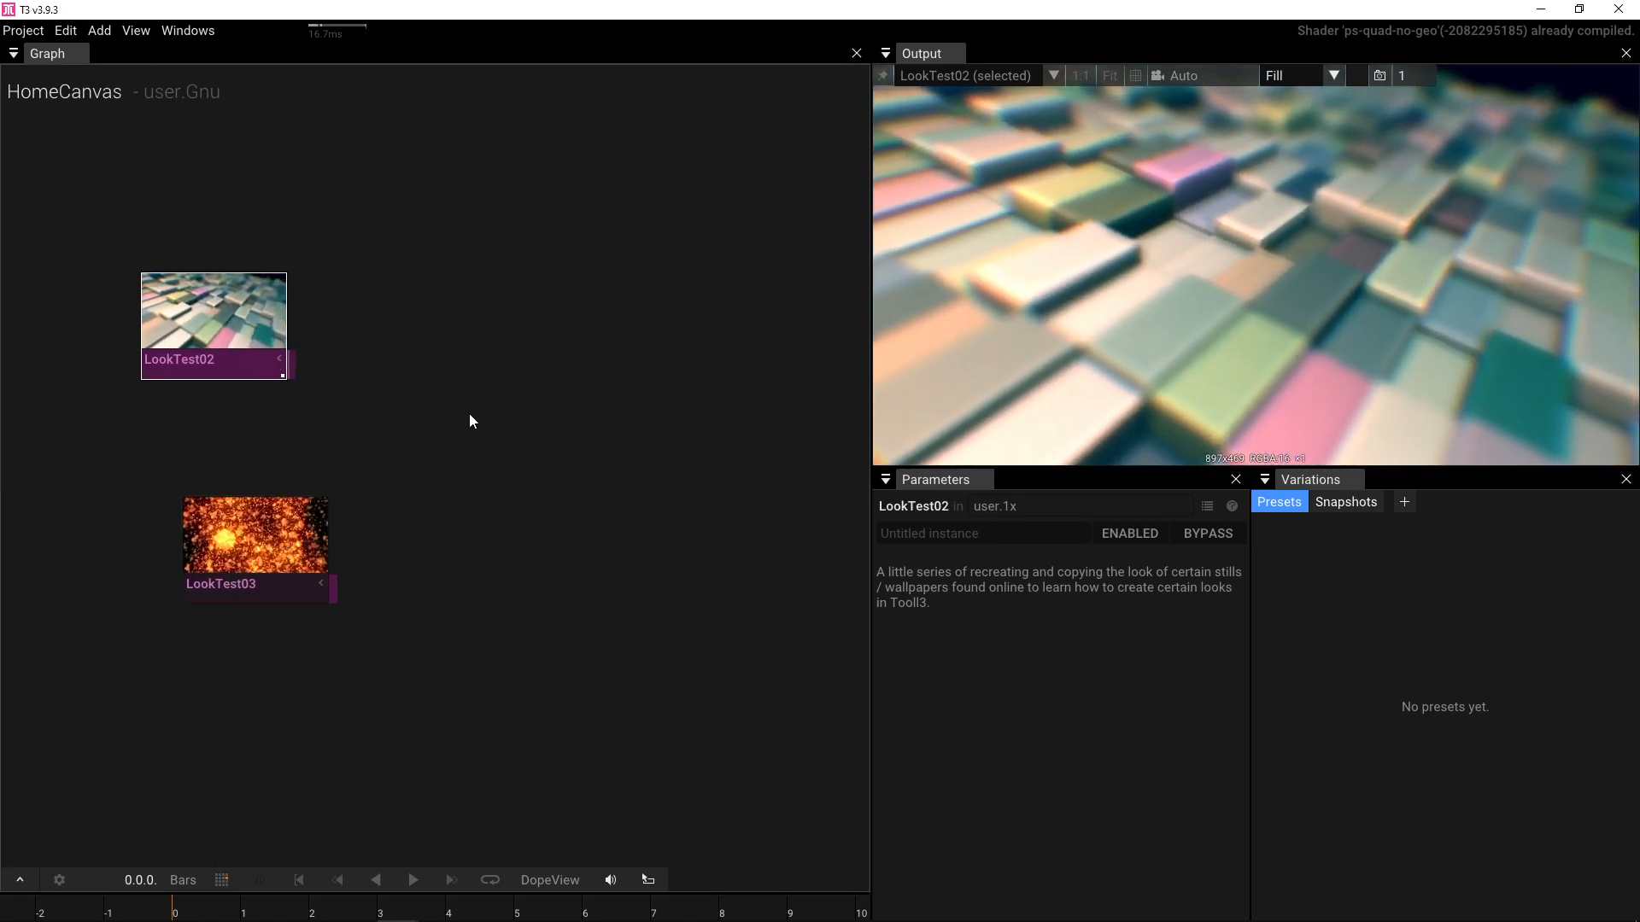
{"action": "left_click", "coordinate": [294, 555]}
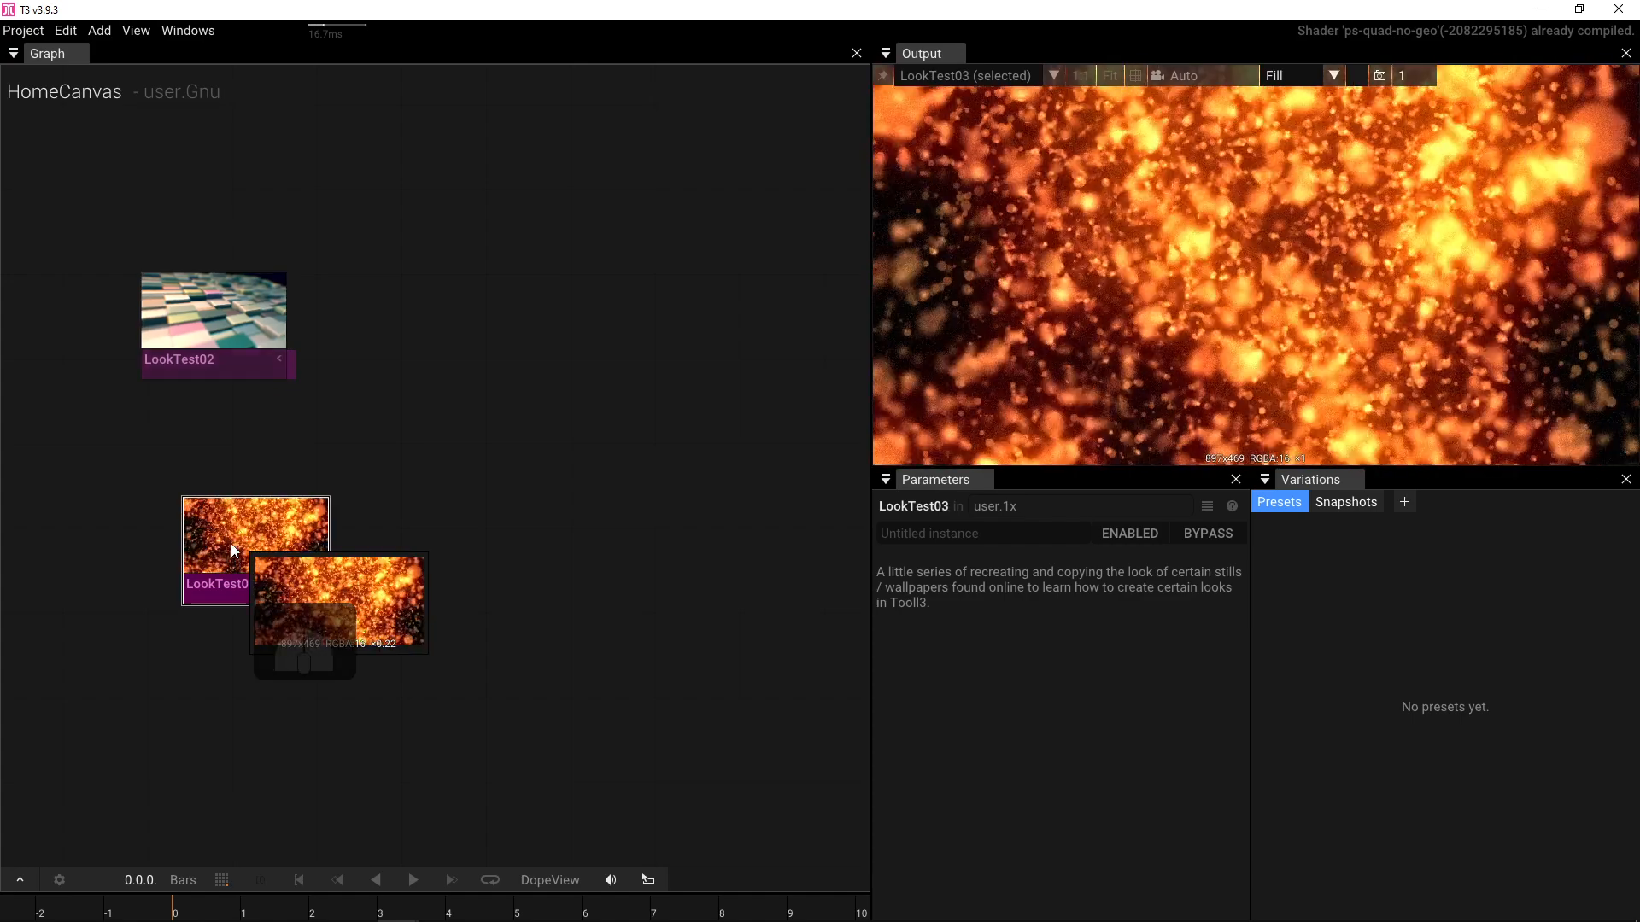
{"action": "left_click", "coordinate": [332, 368]}
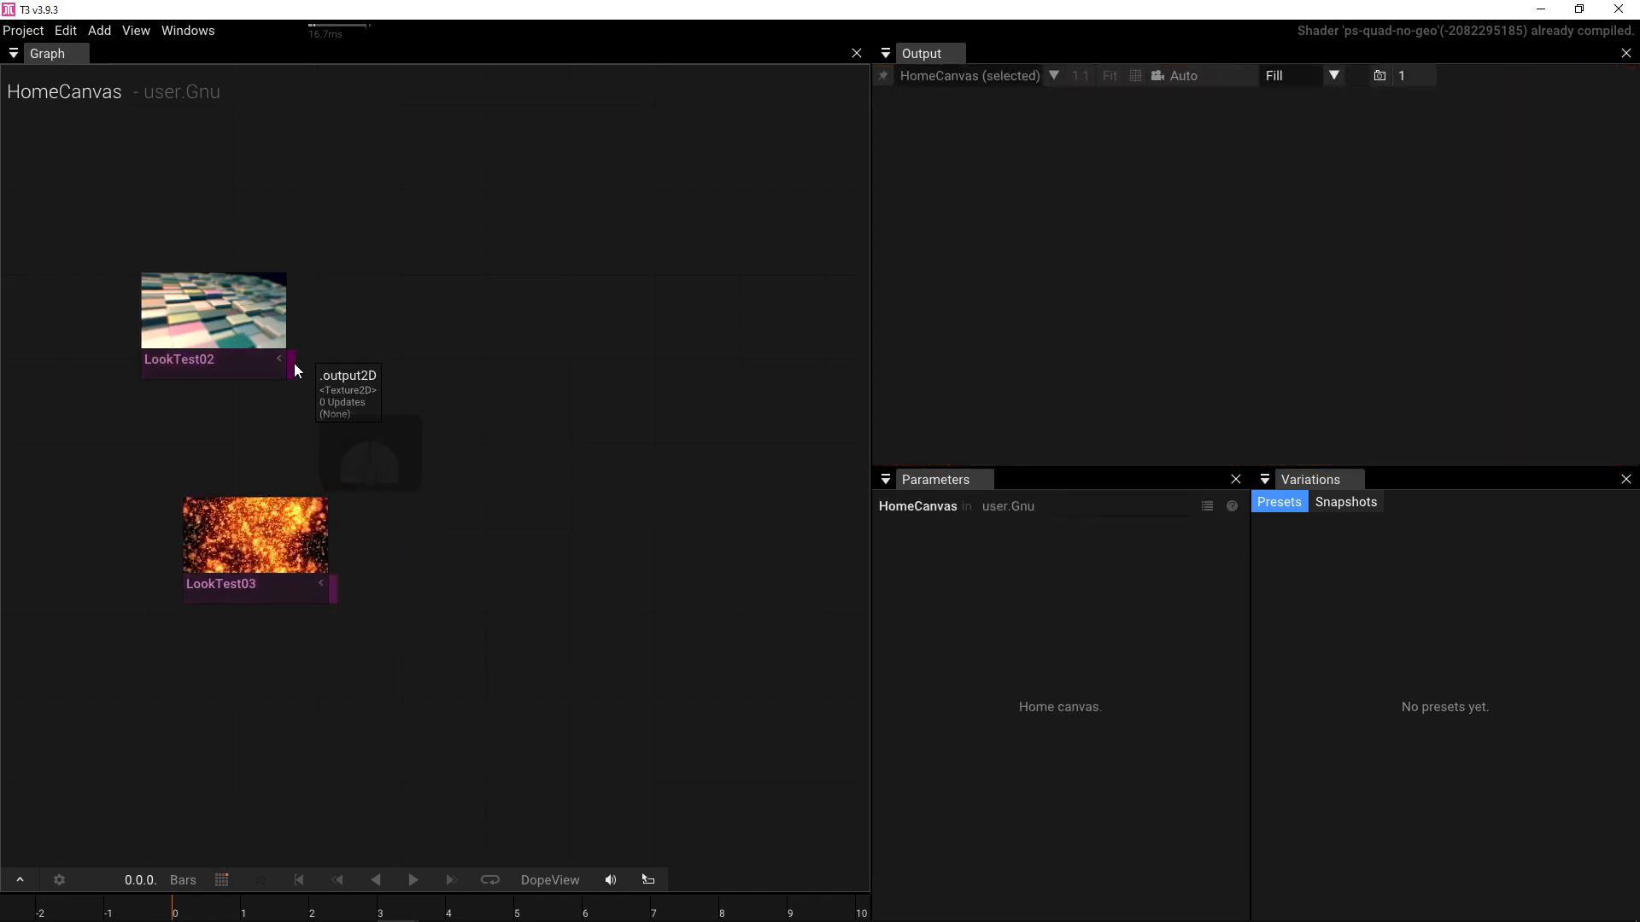
- Feed LookTest02 into a new Blend operator, connect LookTest03 to its ImageB input, and reposition the Blend node
{"action": "left_click_drag", "start_coordinate": [294, 362], "coordinate": [500, 428]}
{"action": "type", "text": "blend"}
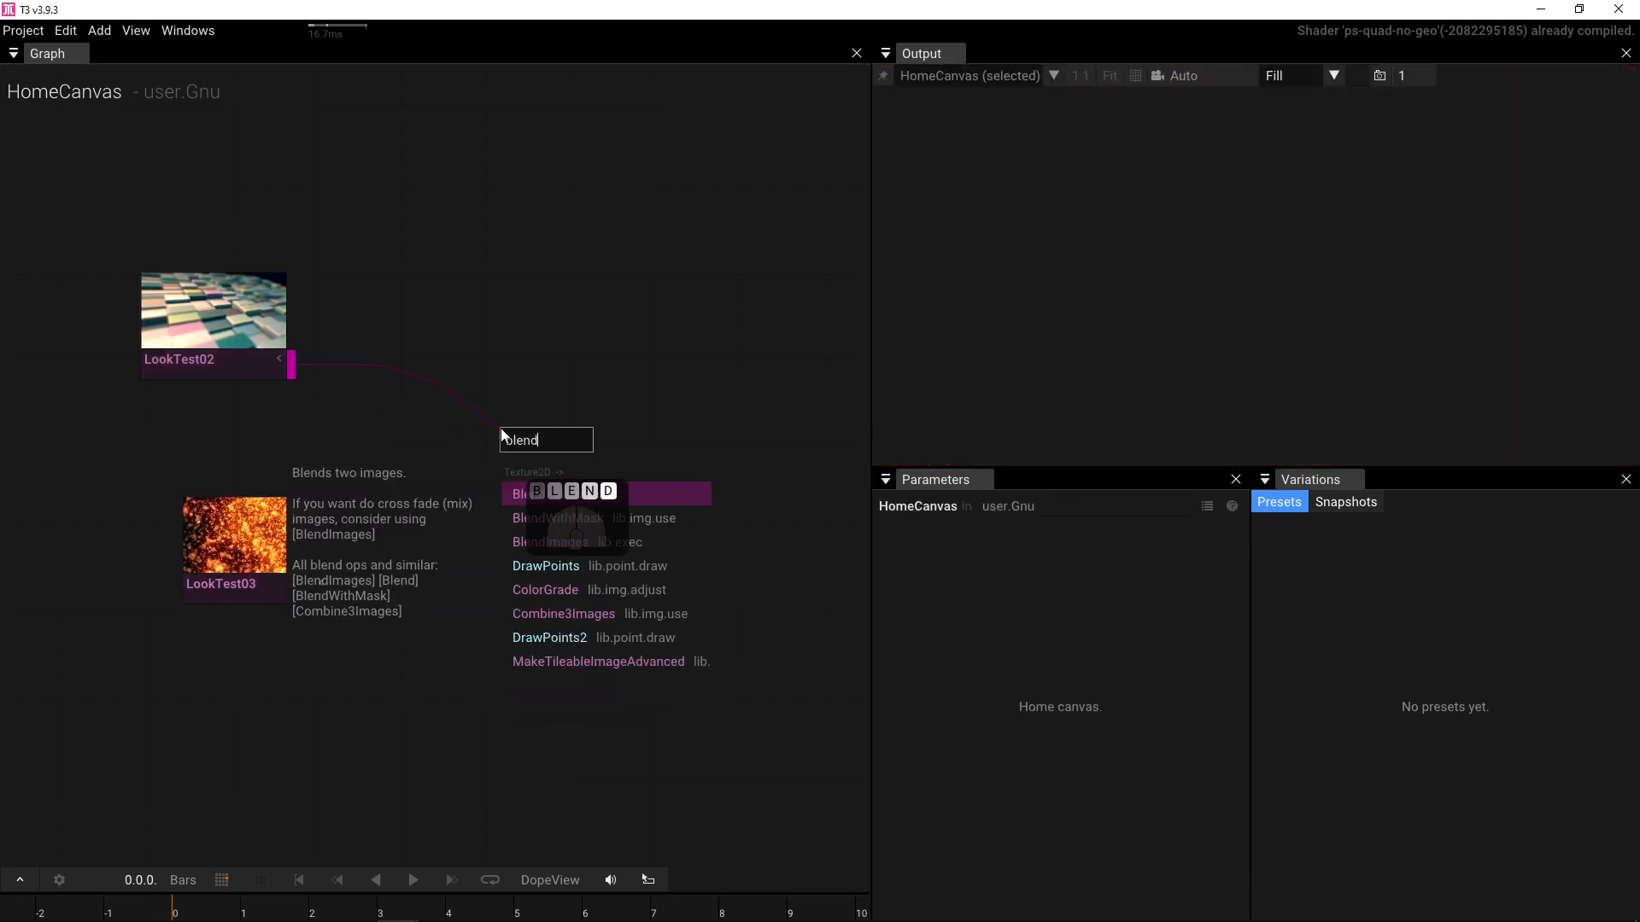
{"action": "left_click", "coordinate": [541, 494]}
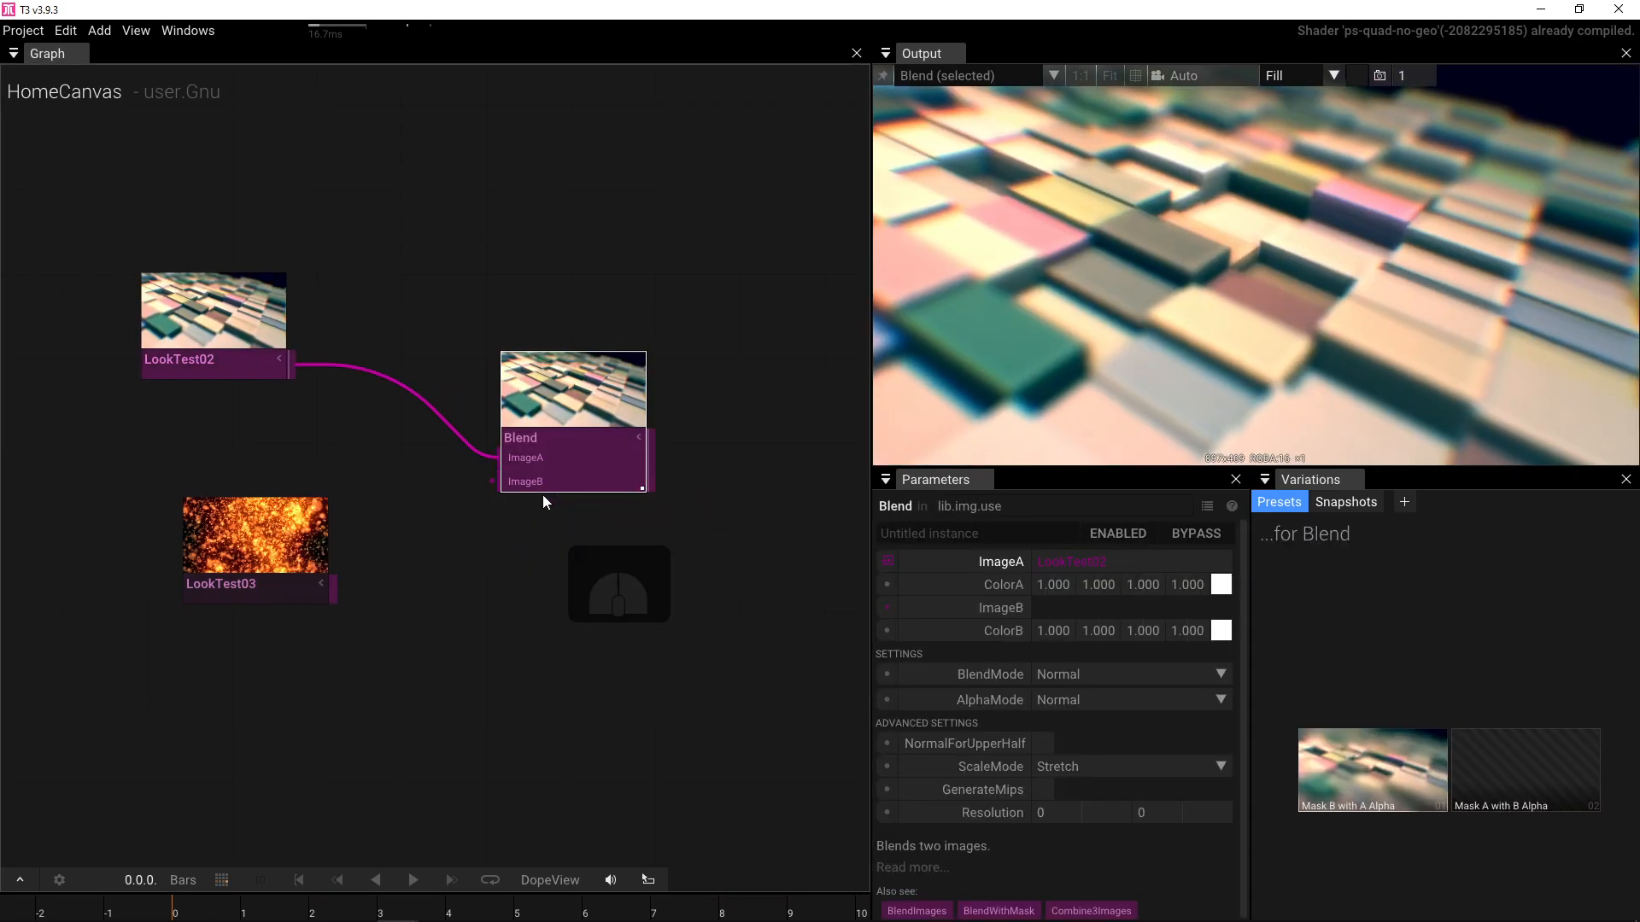
{"action": "left_click_drag", "start_coordinate": [330, 592], "coordinate": [476, 498]}
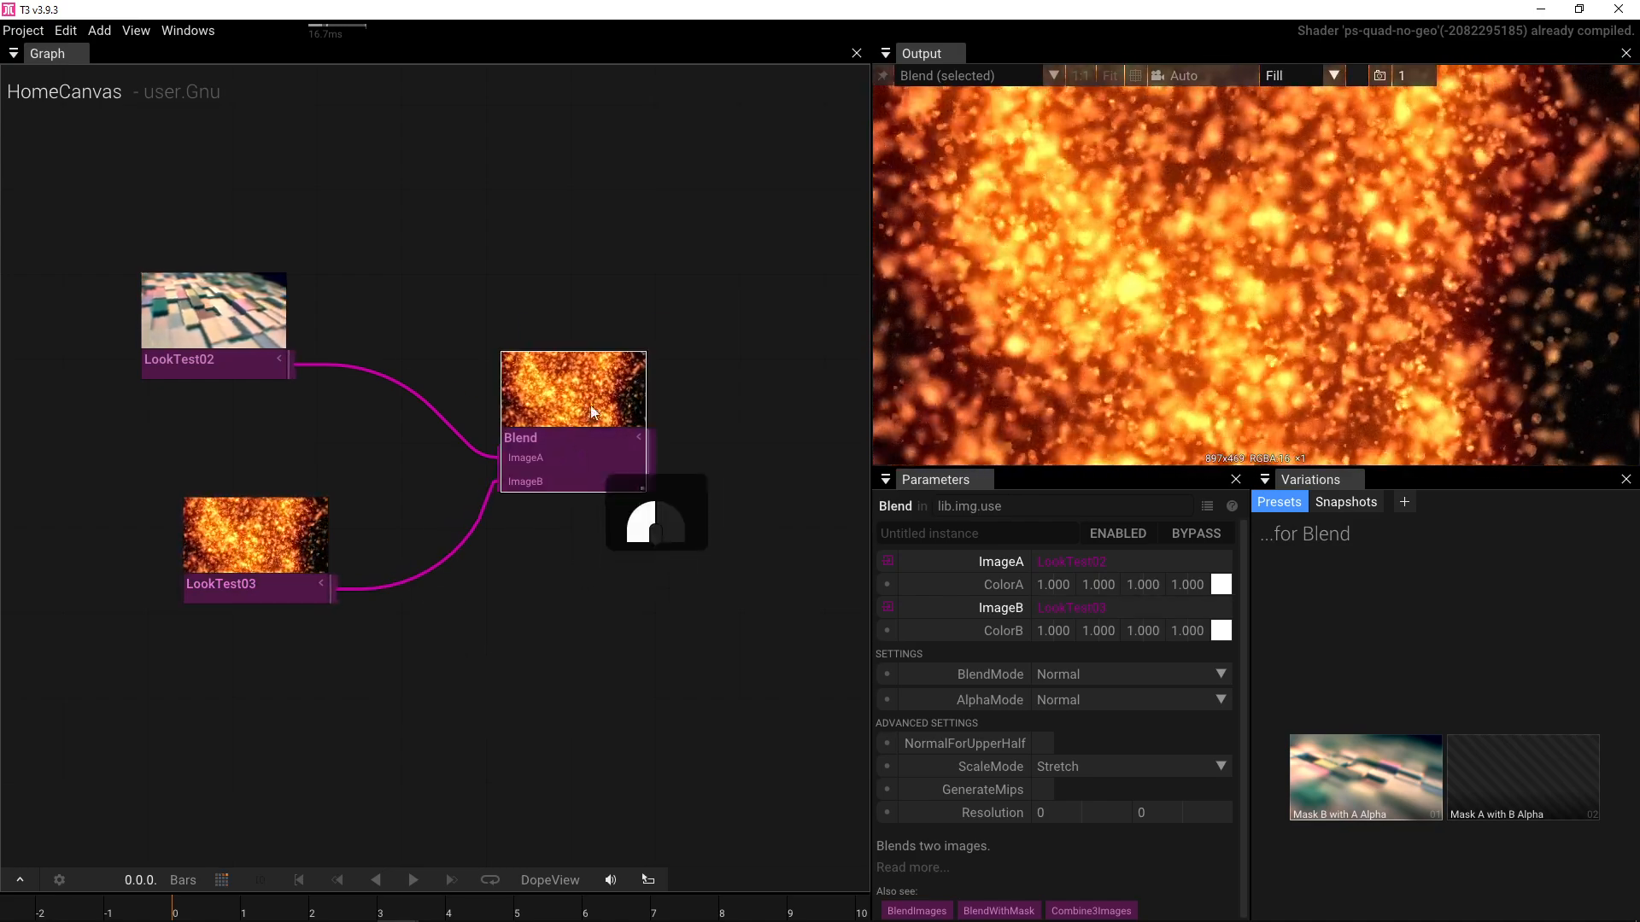
{"action": "left_click_drag", "start_coordinate": [571, 444], "coordinate": [641, 400]}
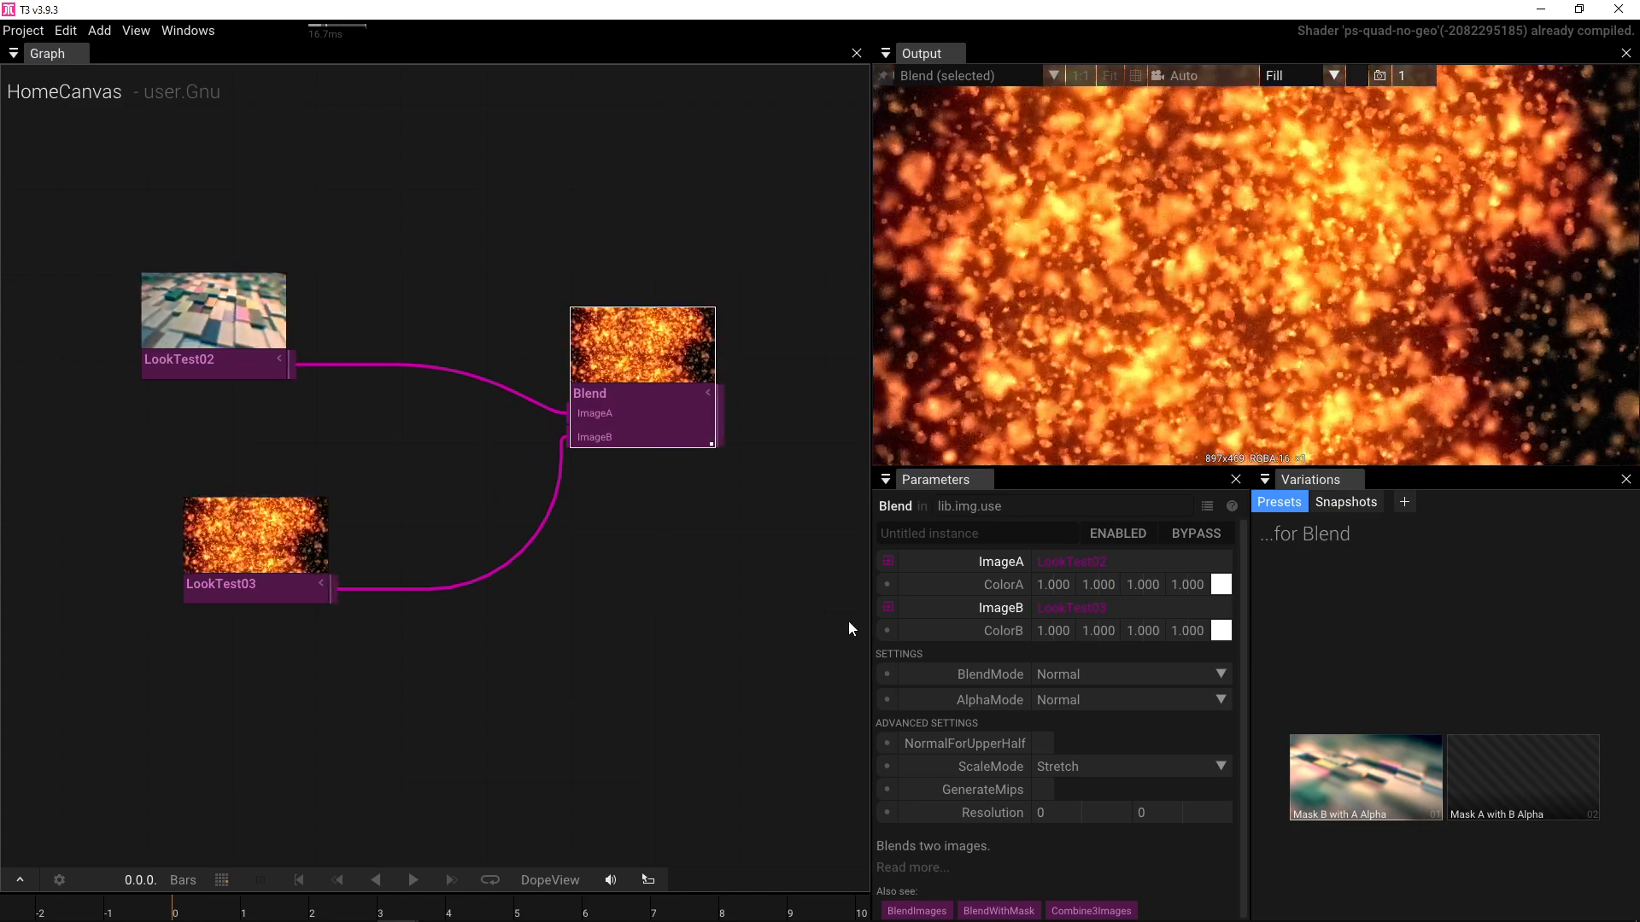
- Connect a new RgbaToColor operator to the Blend's ColorB input and place it below LookTest03
{"action": "mouse_move", "coordinate": [1226, 627]}
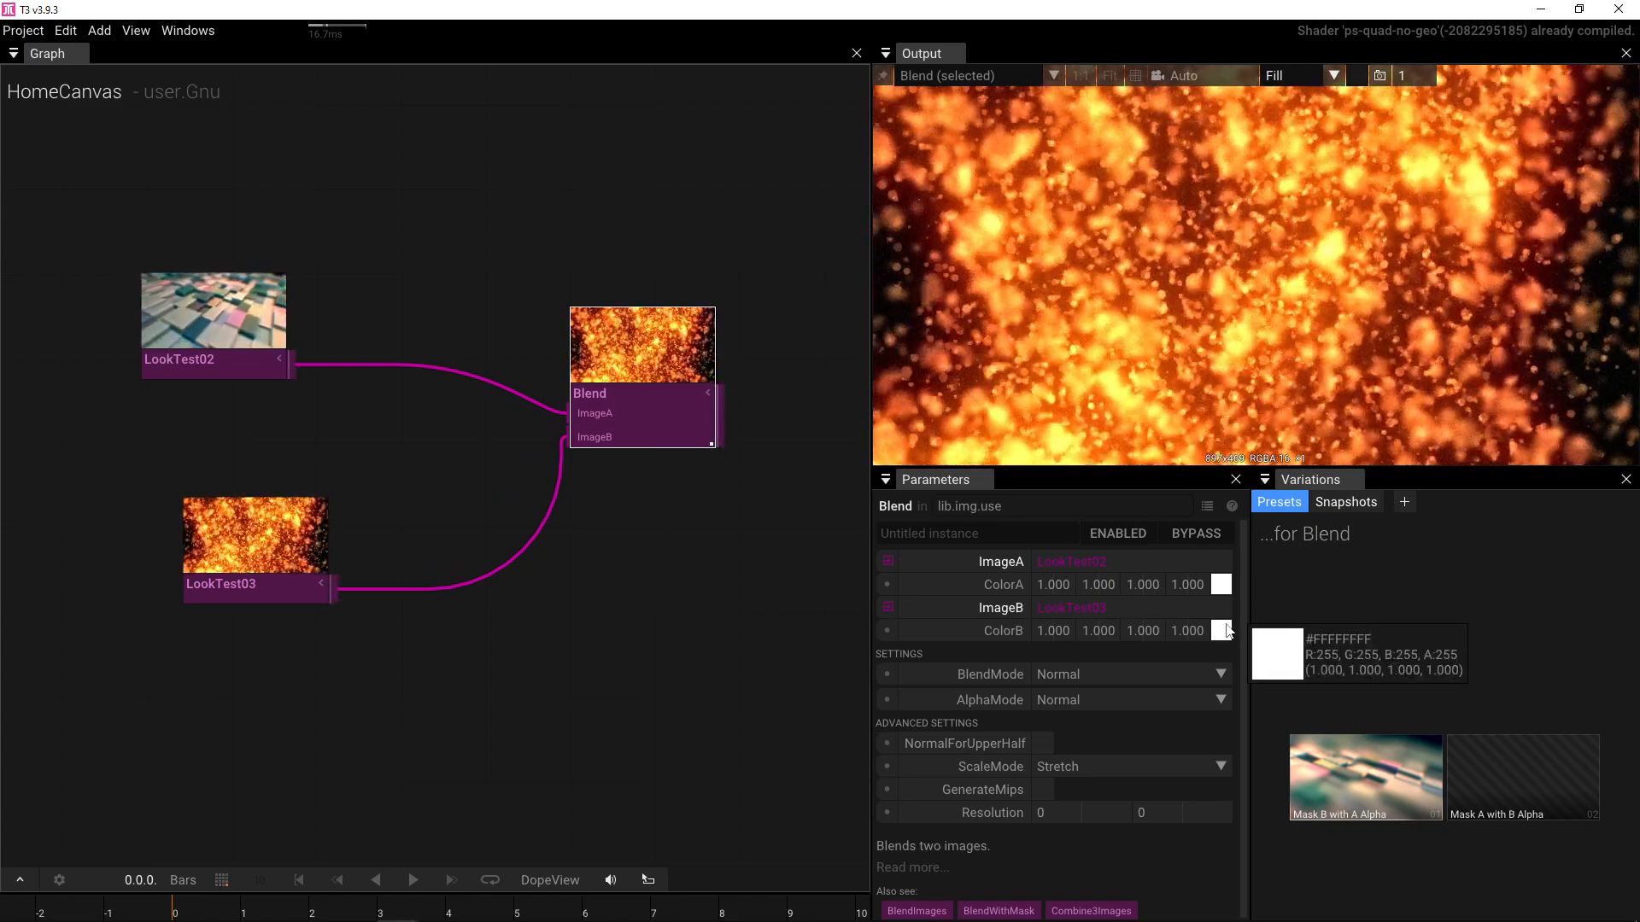
{"action": "left_click_drag", "start_coordinate": [1226, 631], "coordinate": [1246, 603]}
{"action": "left_click", "coordinate": [892, 629]}
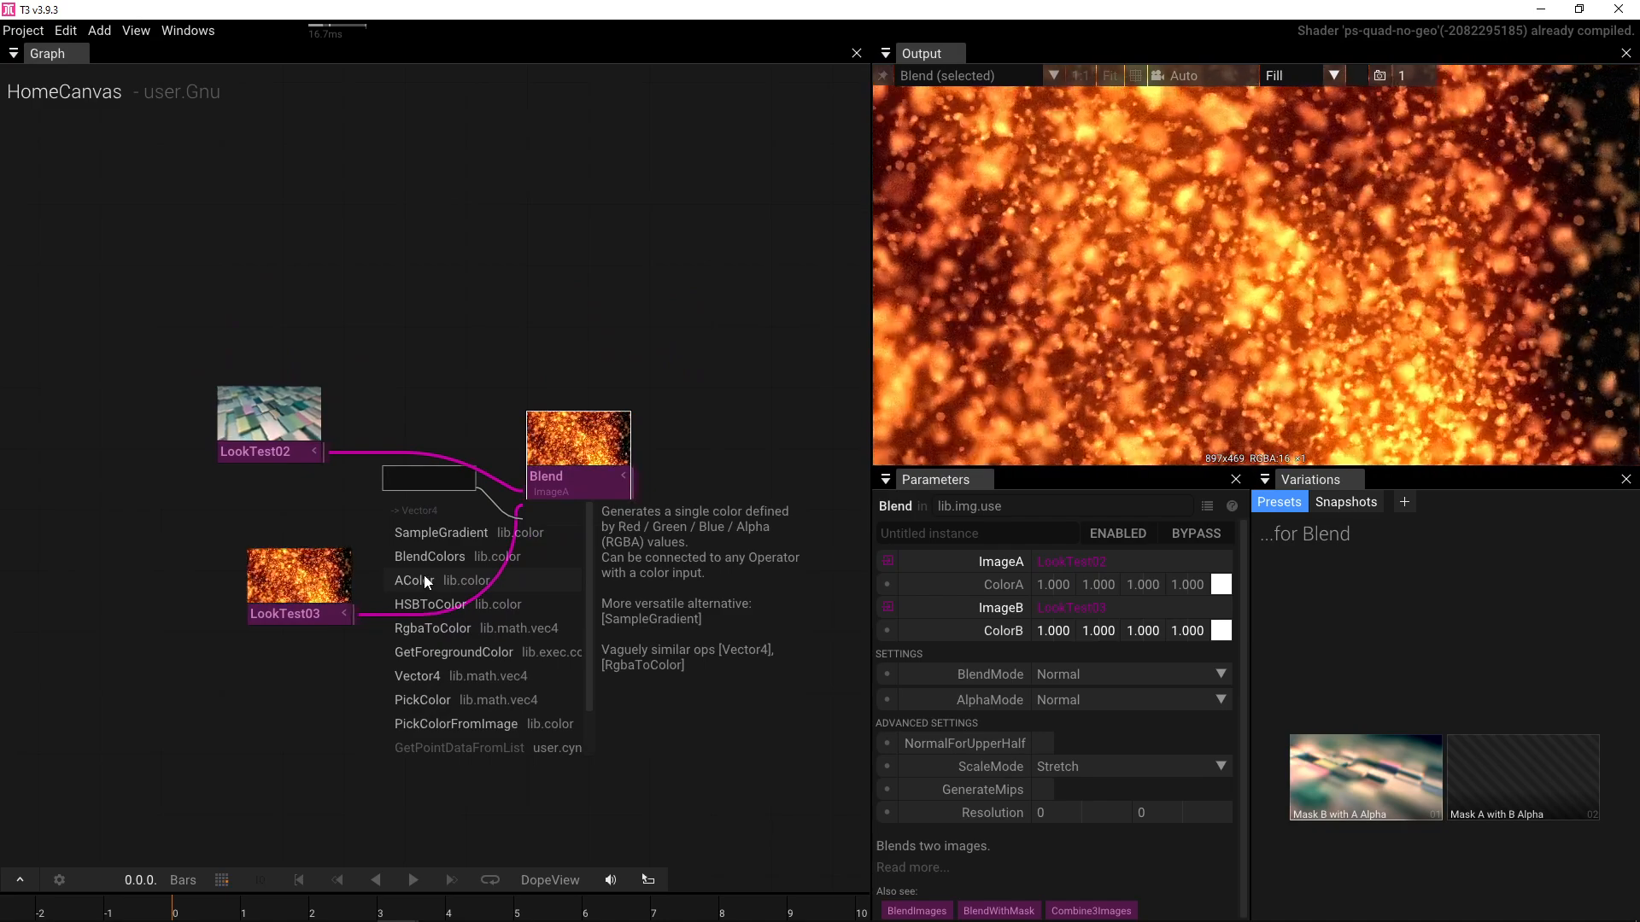
{"action": "left_click", "coordinate": [429, 629]}
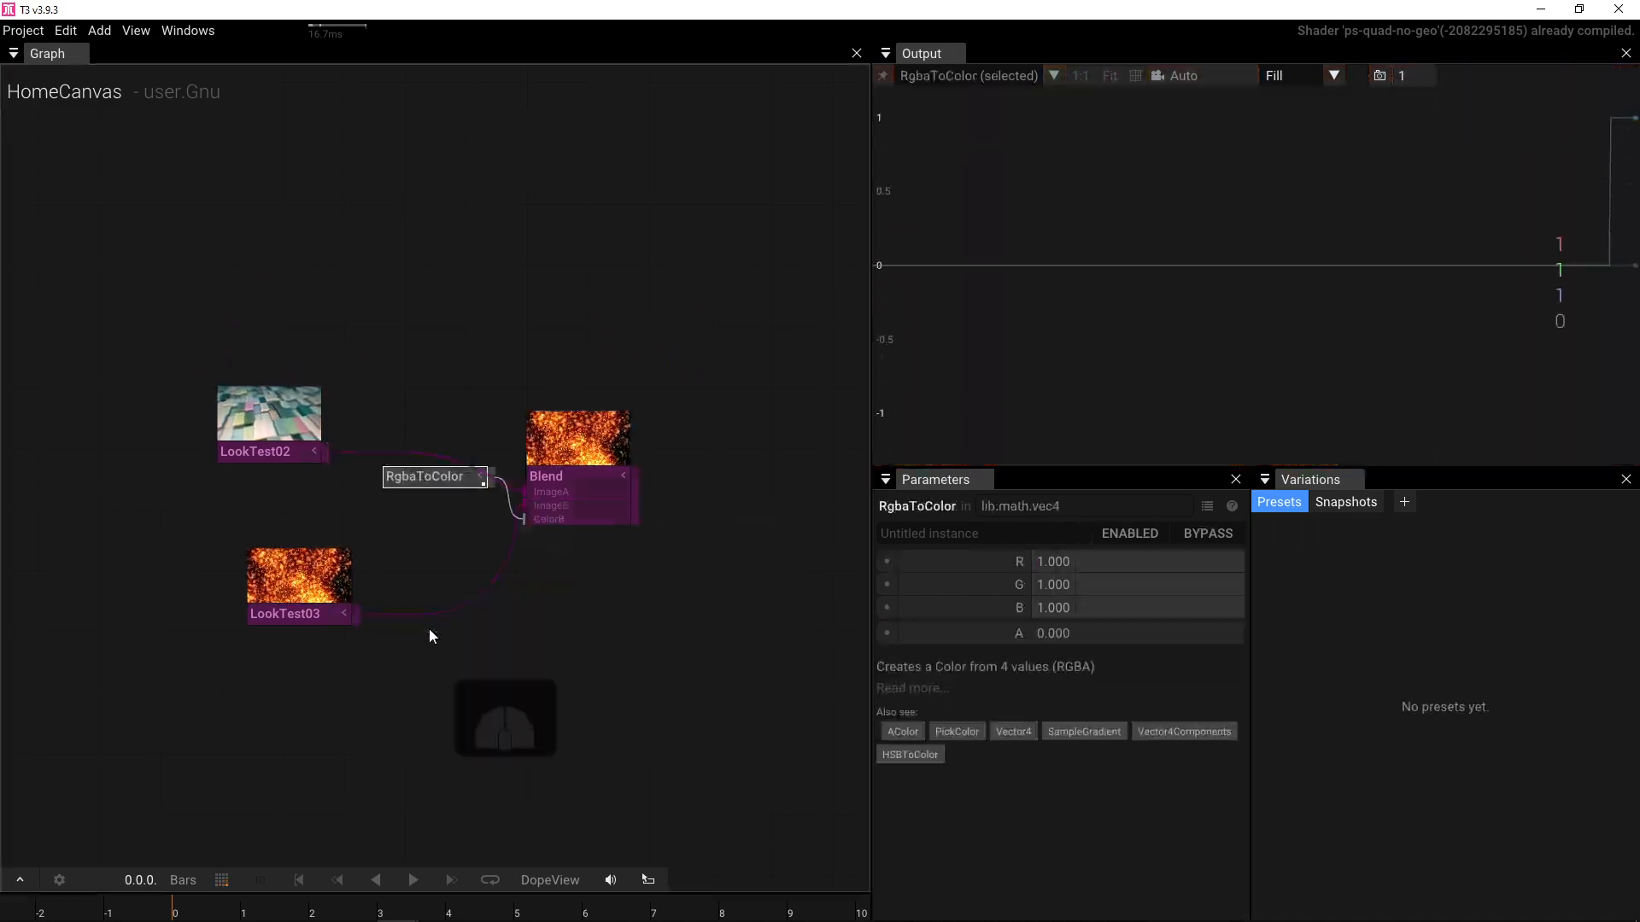
{"action": "left_click_drag", "start_coordinate": [422, 491], "coordinate": [422, 698]}
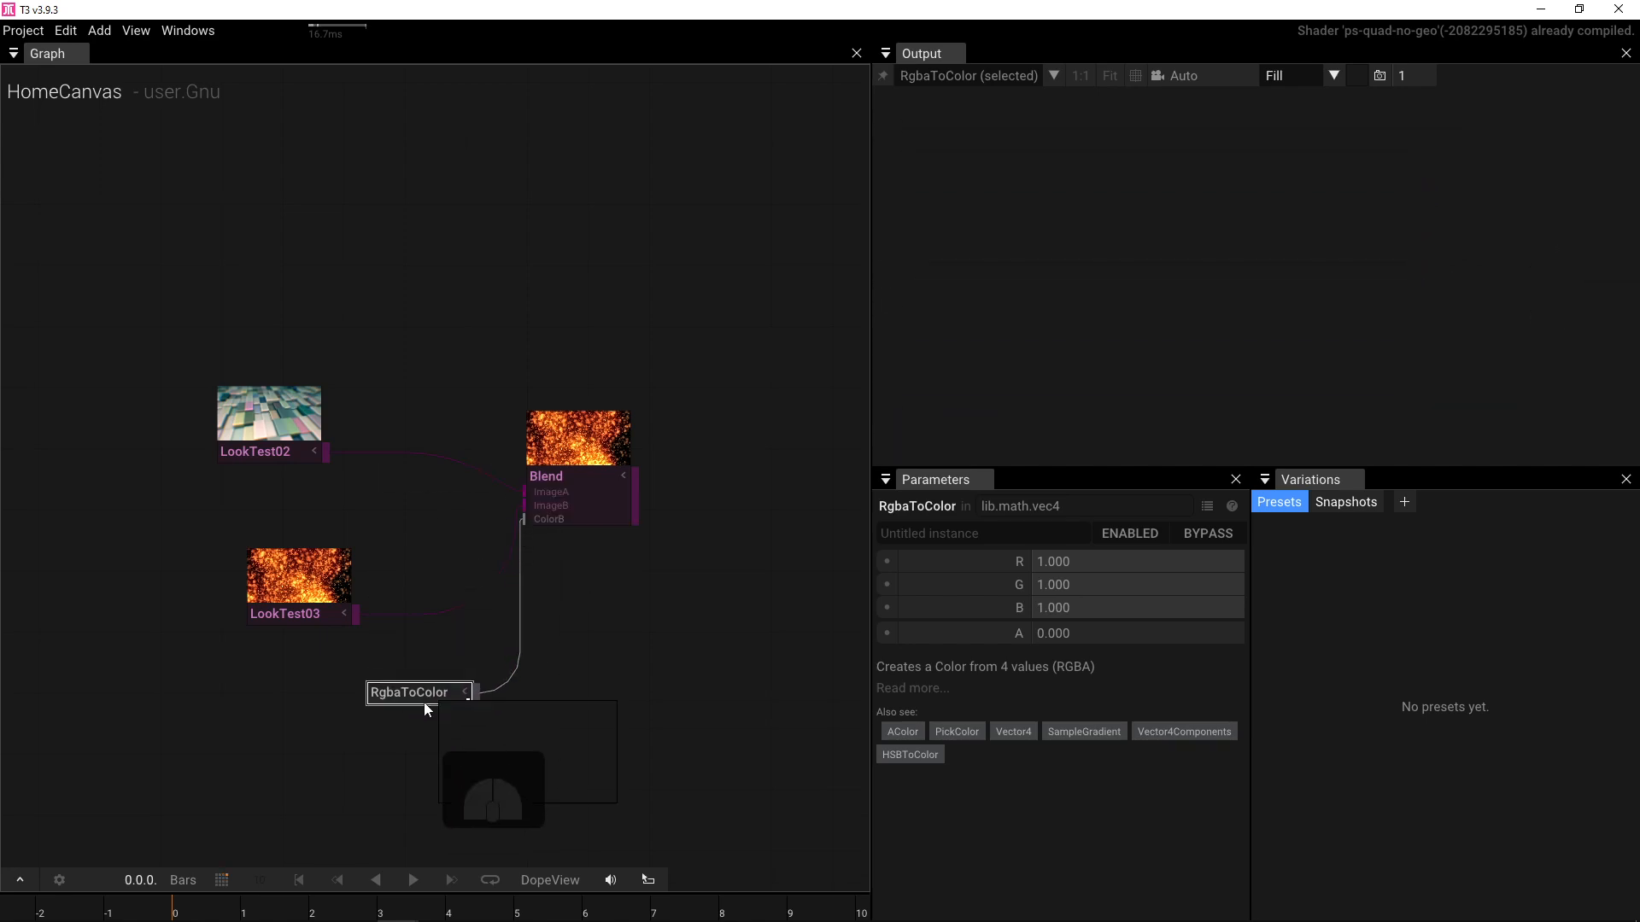
- Pin the Blend node to the output view and shift the RgbaToColor node slightly away from it
{"action": "left_click", "coordinate": [608, 496]}
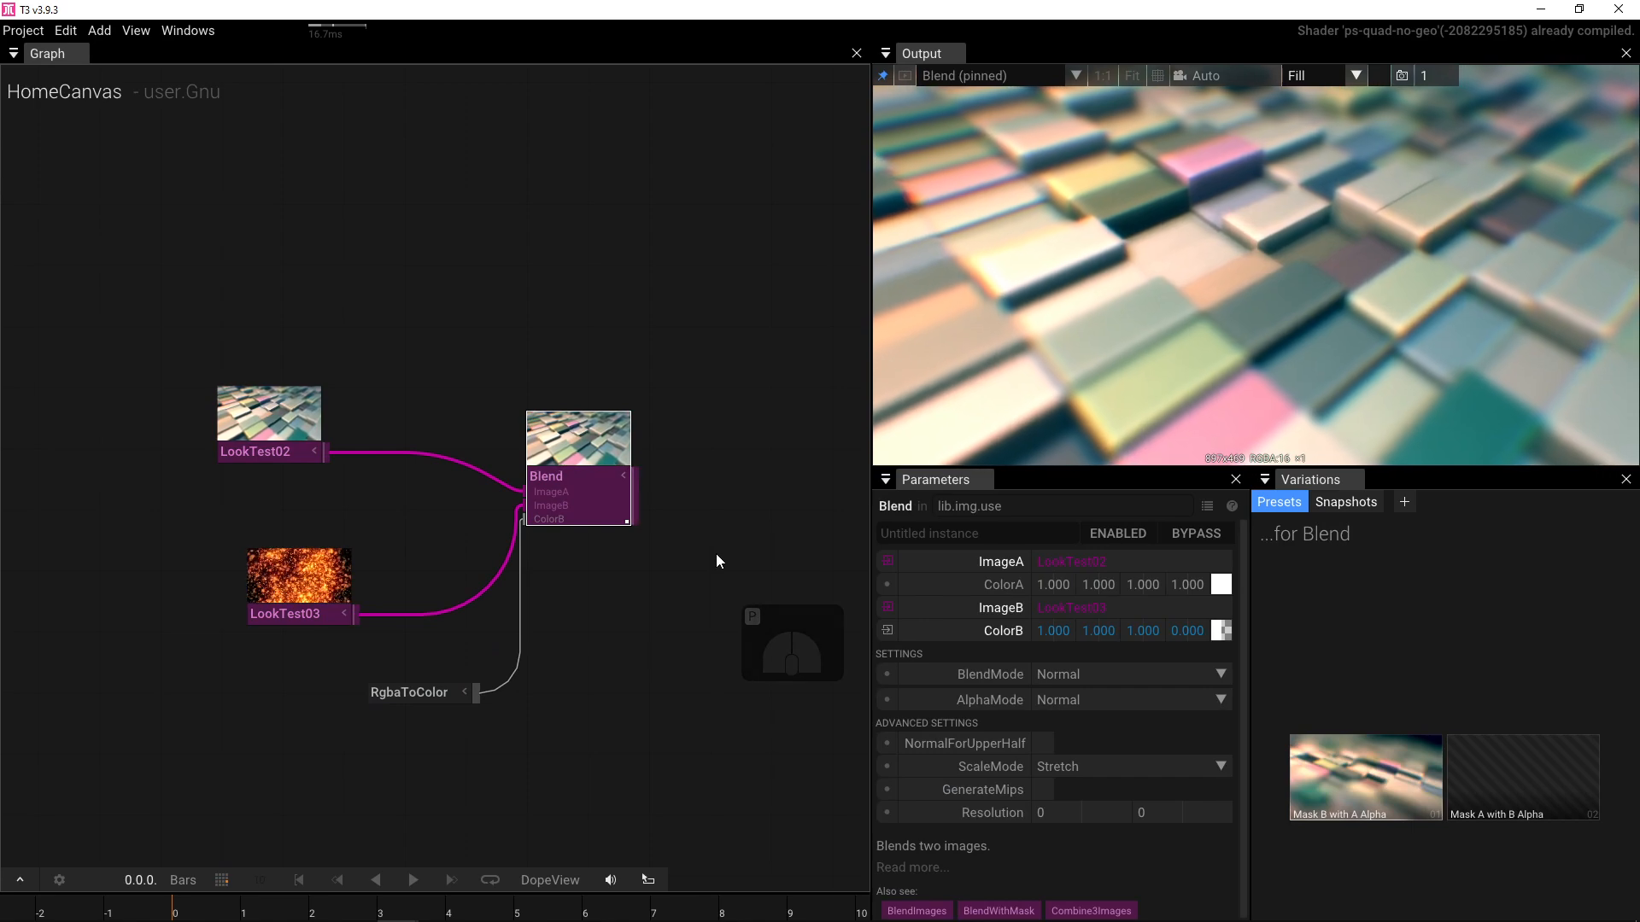
{"action": "left_click_drag", "start_coordinate": [603, 582], "coordinate": [678, 564]}
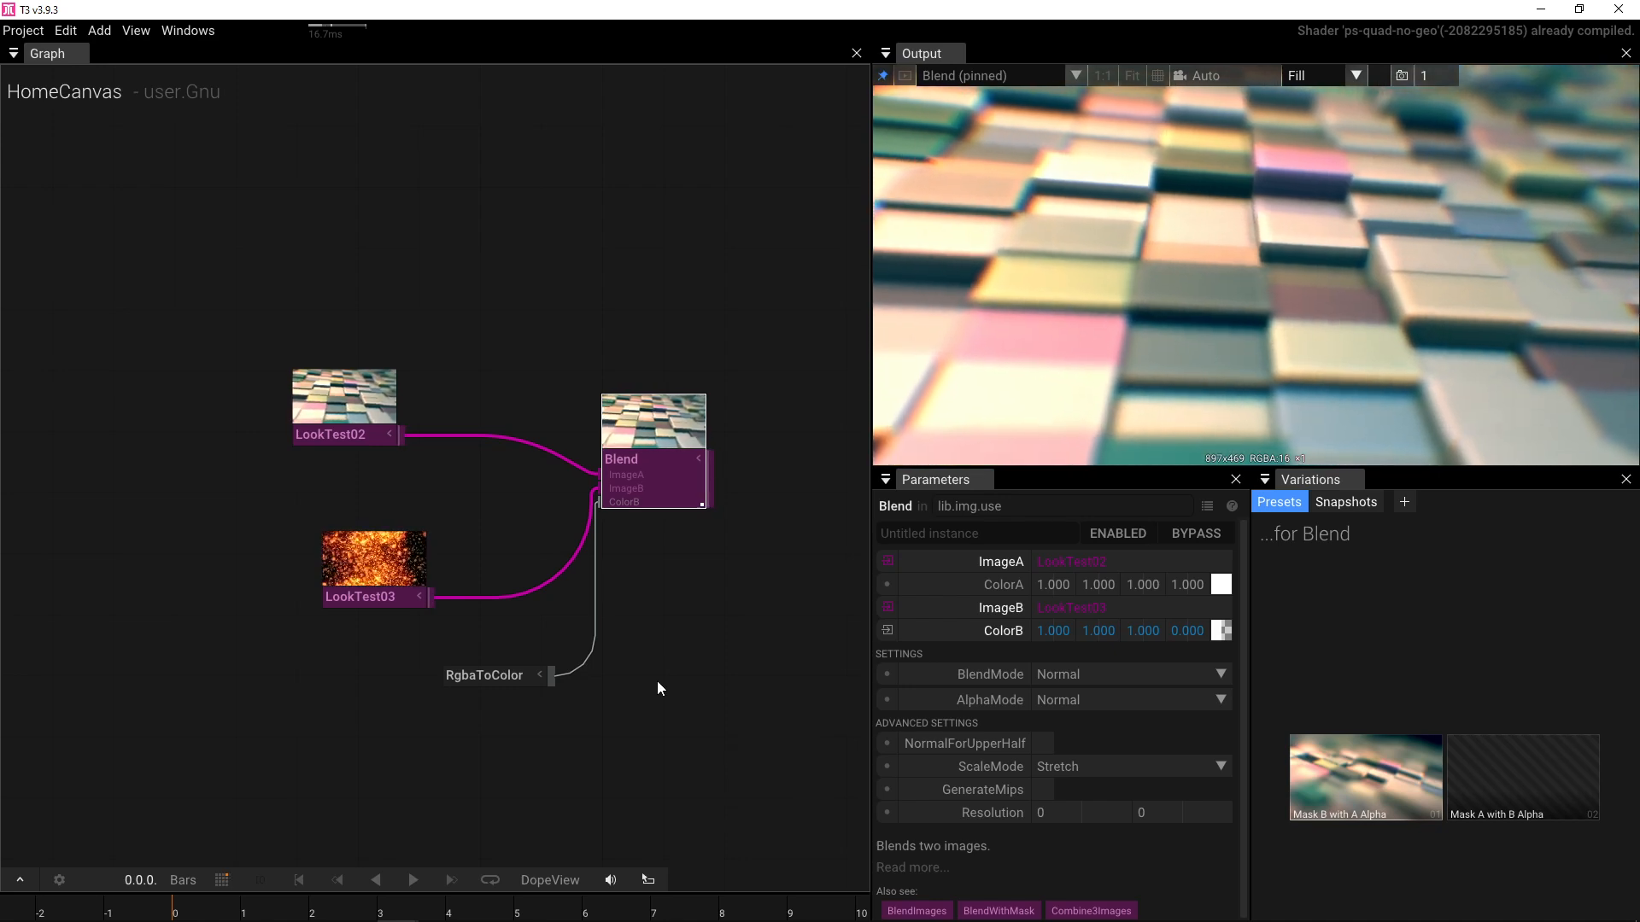
{"action": "right_click", "coordinate": [658, 666]}
{"action": "left_click_drag", "start_coordinate": [658, 667], "coordinate": [714, 651]}
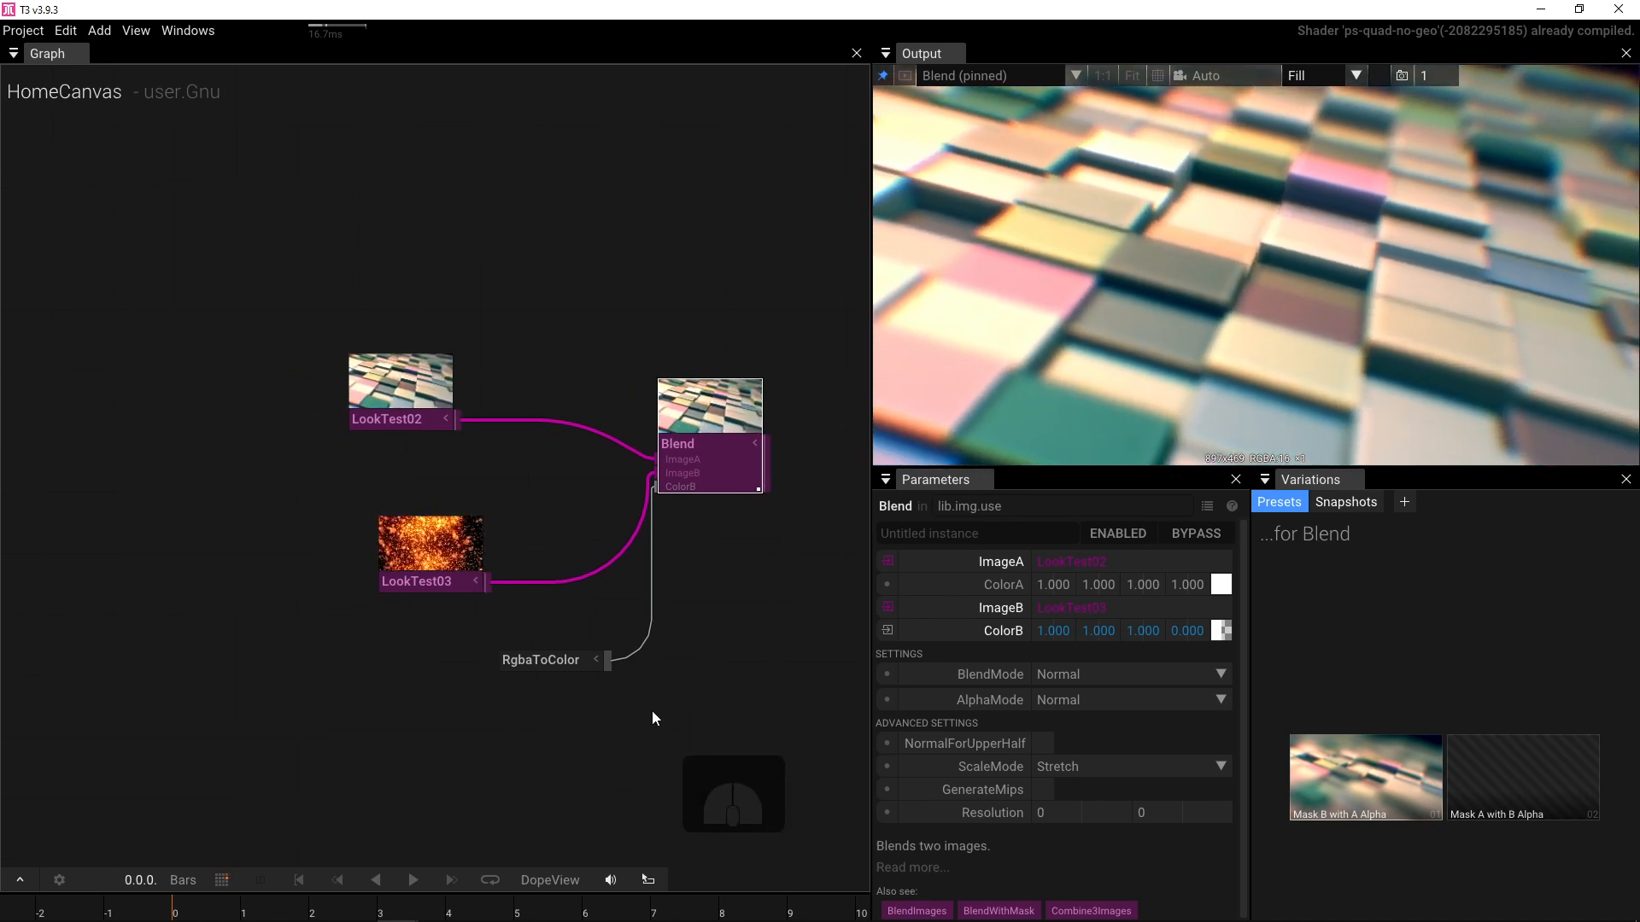
{"action": "left_click_drag", "start_coordinate": [551, 665], "coordinate": [528, 663]}
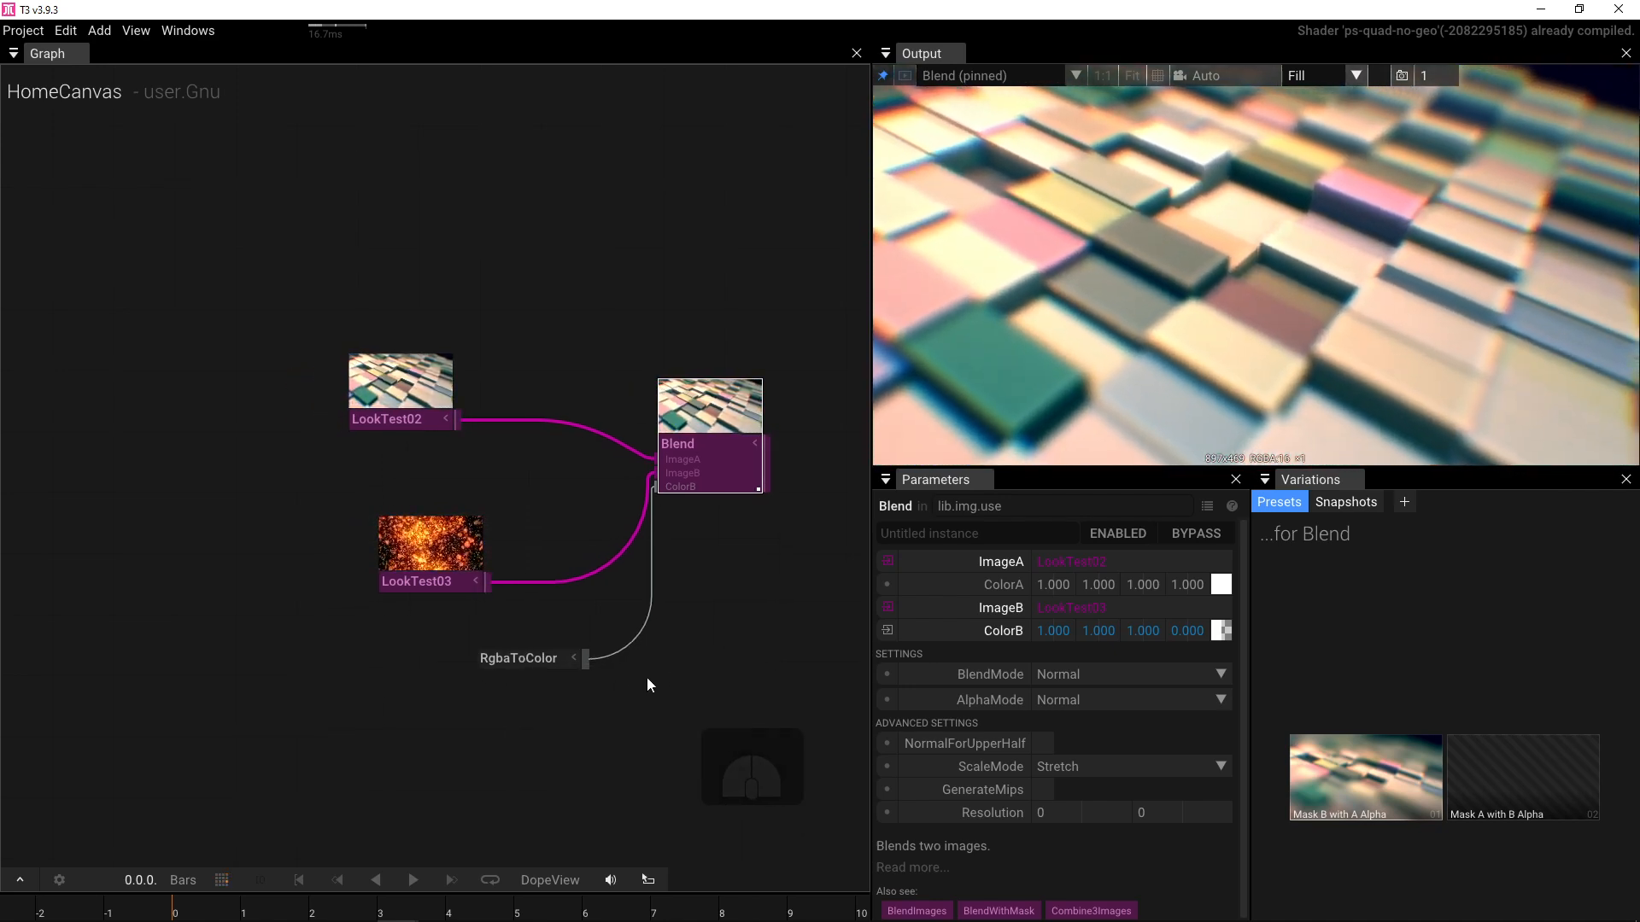
- Try other alpha values on the RgbaToColor node, then reset A to its default
{"action": "left_click", "coordinate": [525, 659]}
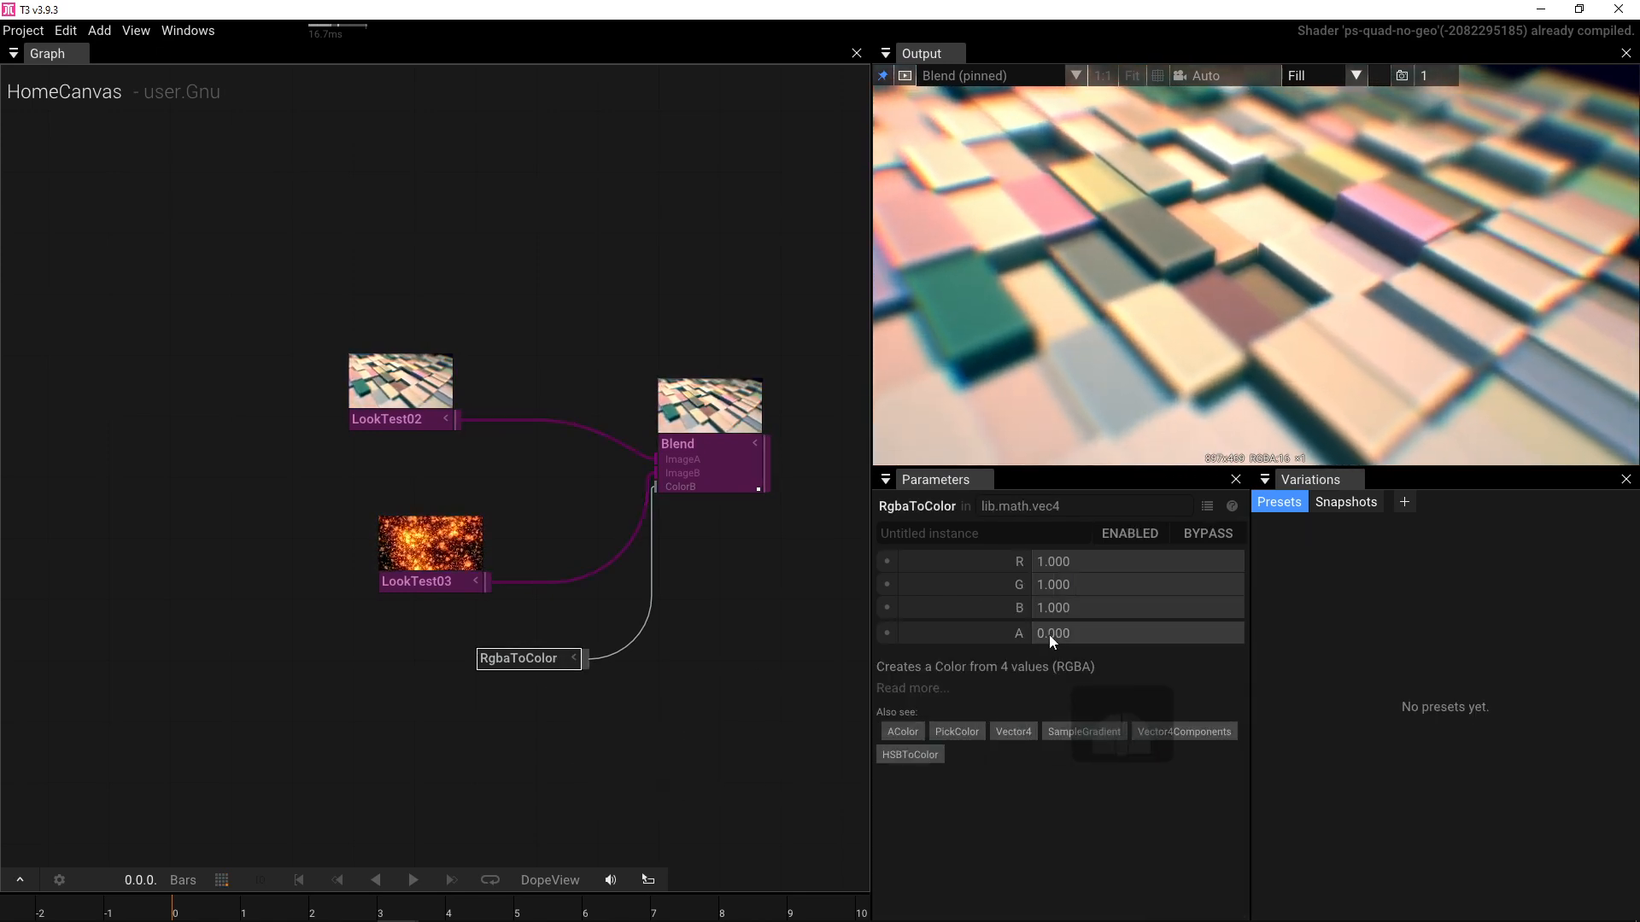
{"action": "left_click", "coordinate": [1053, 634]}
{"action": "left_click_drag", "start_coordinate": [1062, 639], "coordinate": [1120, 632]}
{"action": "left_click", "coordinate": [915, 639]}
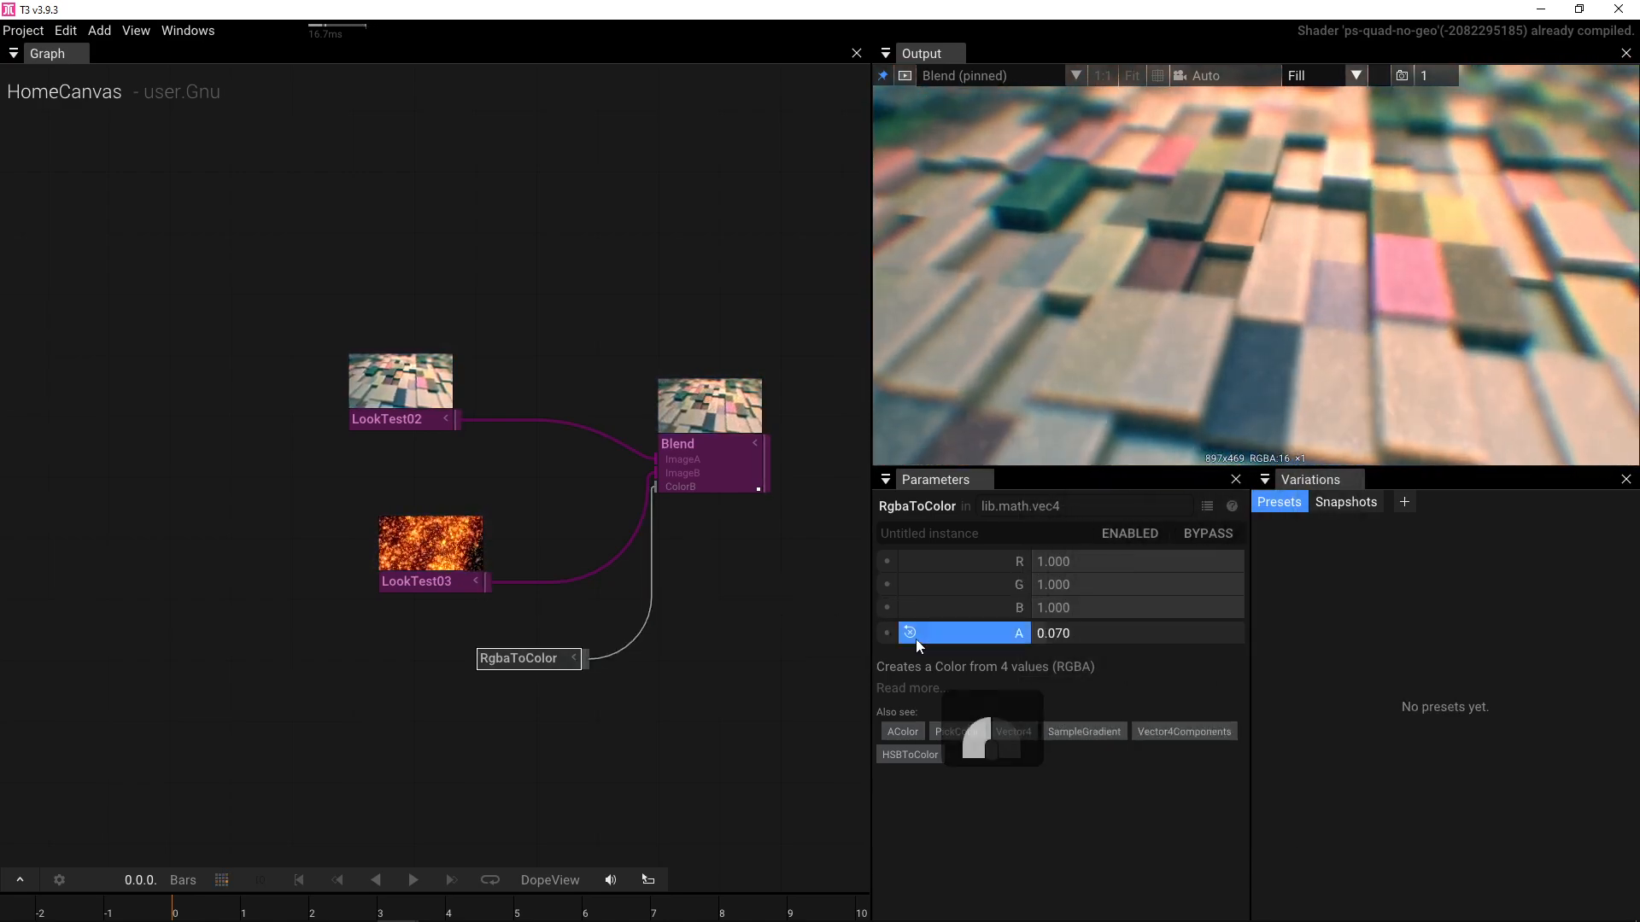
- Connect a new TriggerAnim operator to RgbaToColor's A input and set its AnimMode to ForwardAndBackwards
{"action": "left_click_drag", "start_coordinate": [332, 664], "coordinate": [432, 661]}
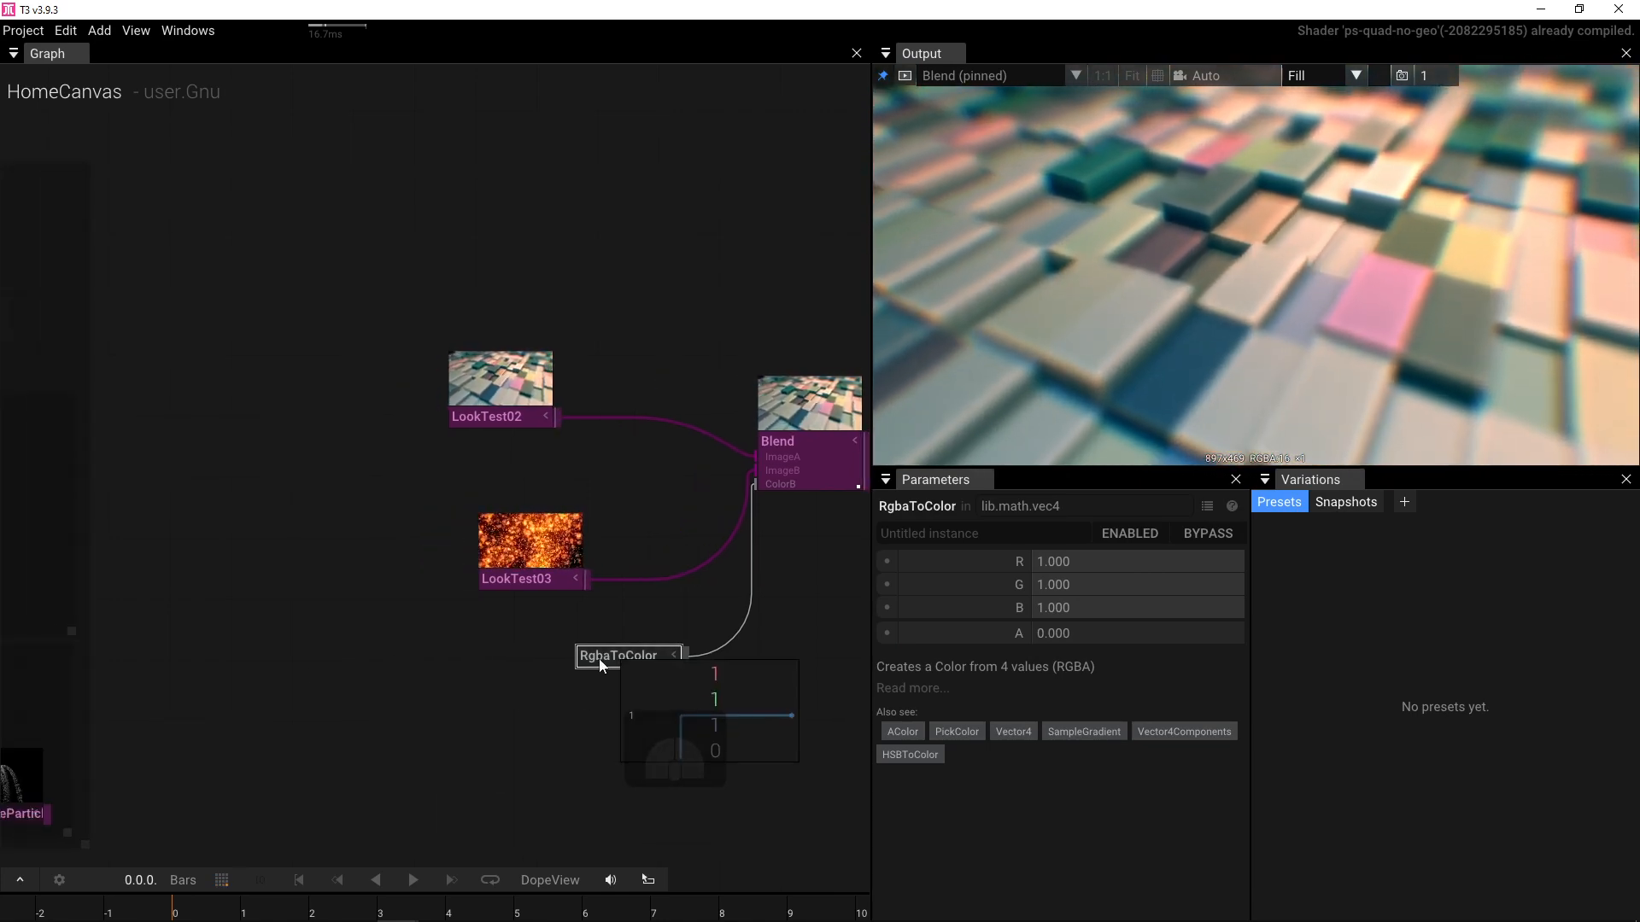
{"action": "left_click", "coordinate": [887, 633]}
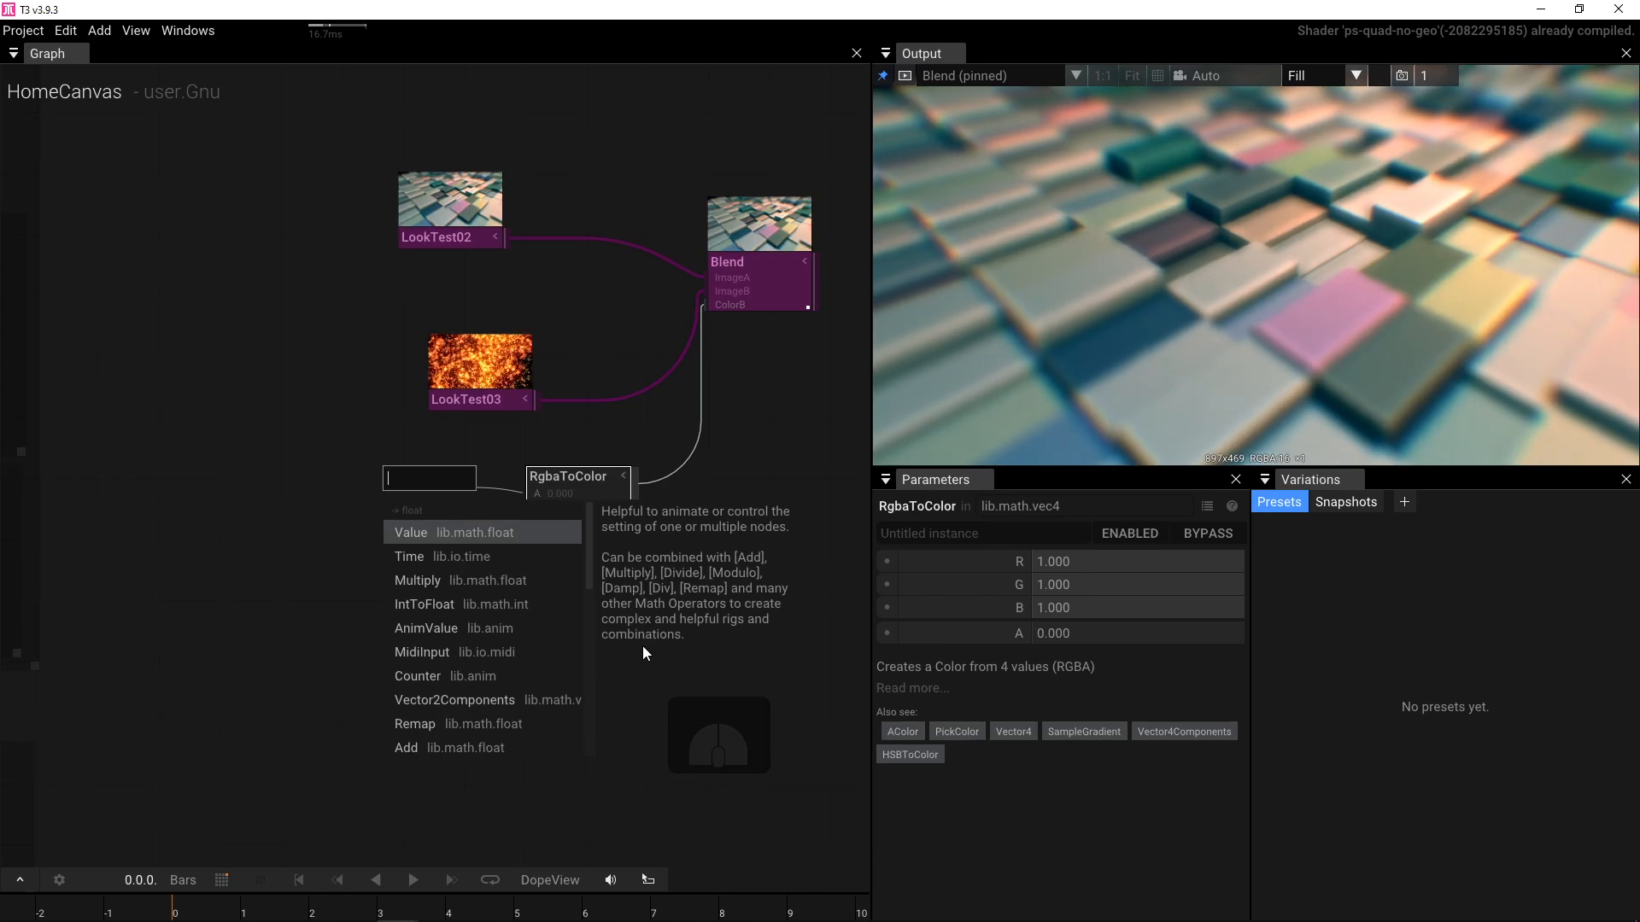
{"action": "type", "text": "tr"}
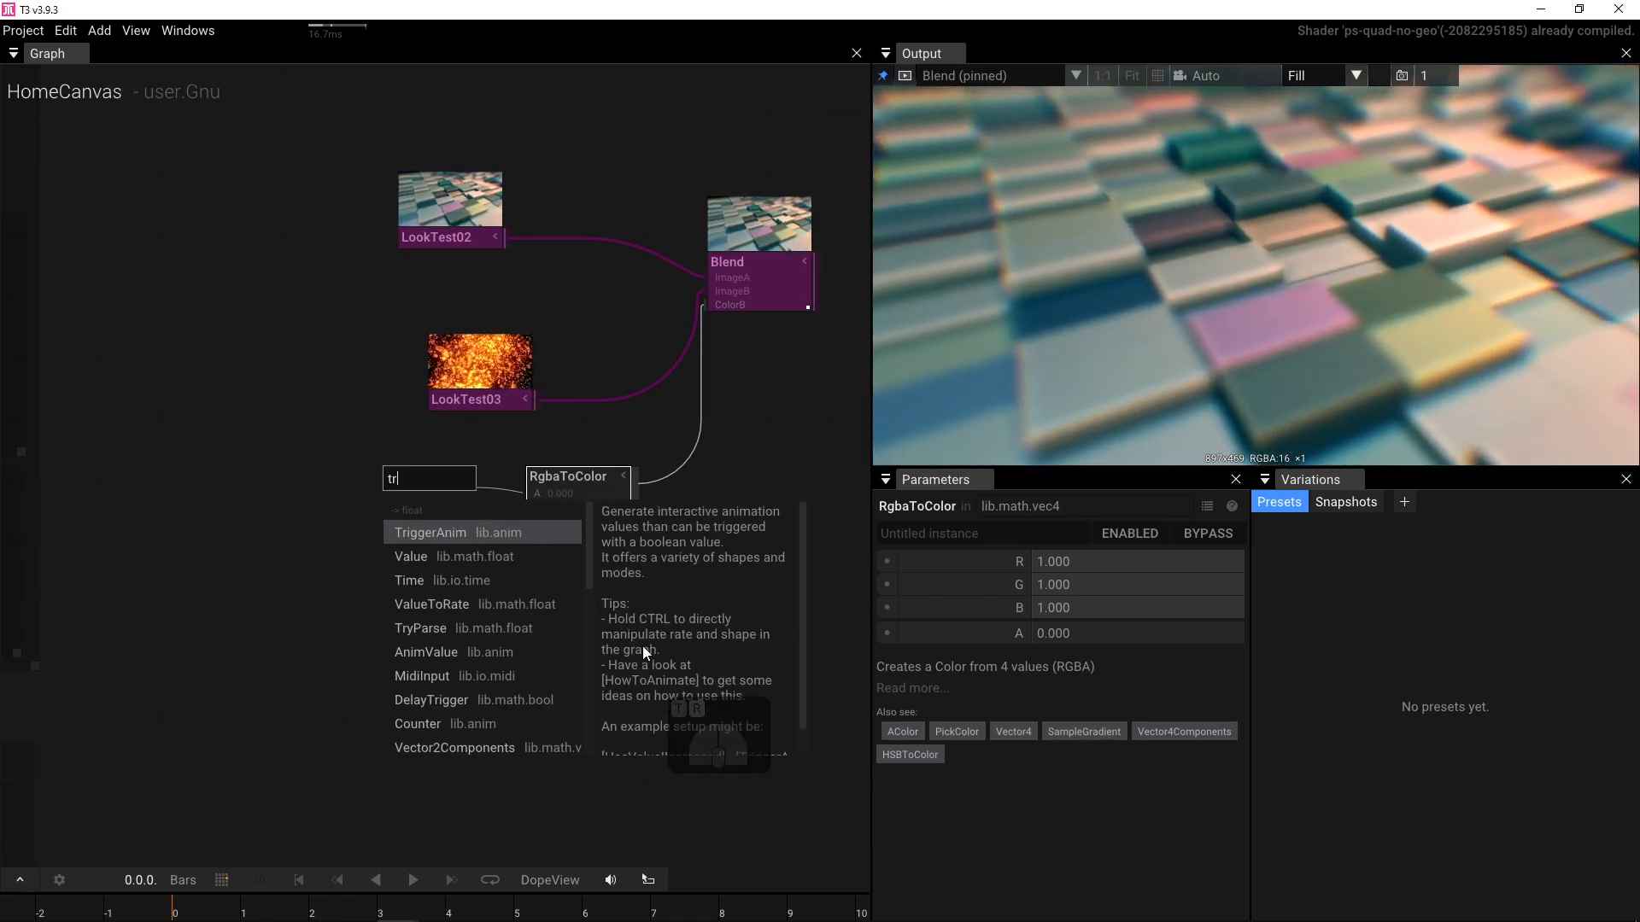
{"action": "left_click", "coordinate": [503, 535]}
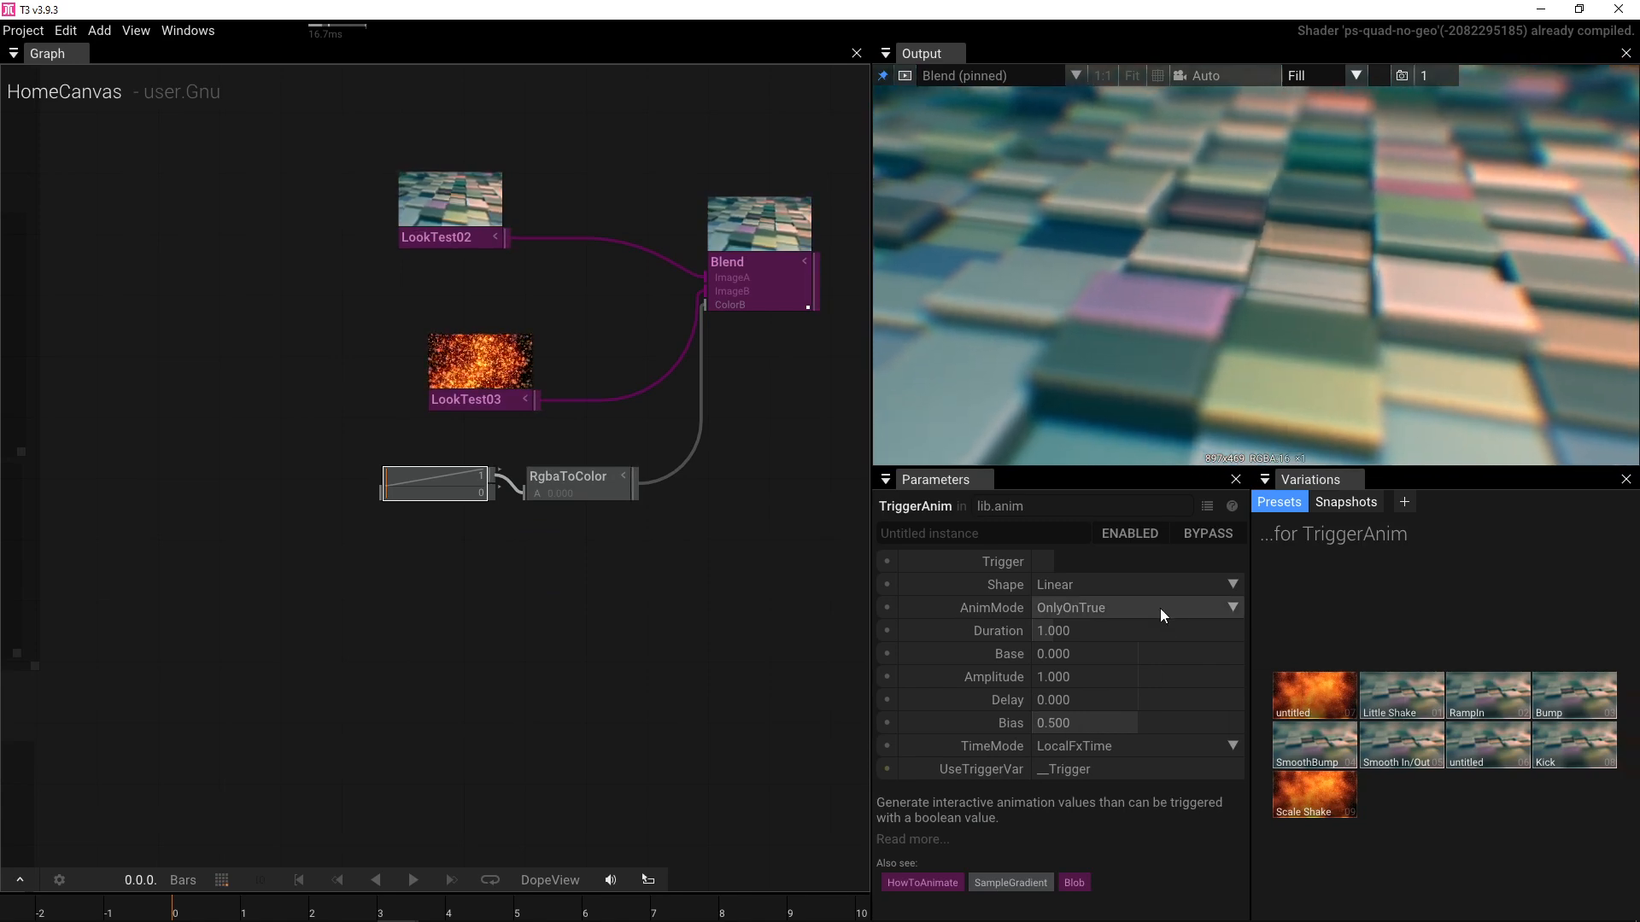
{"action": "left_click", "coordinate": [1231, 607]}
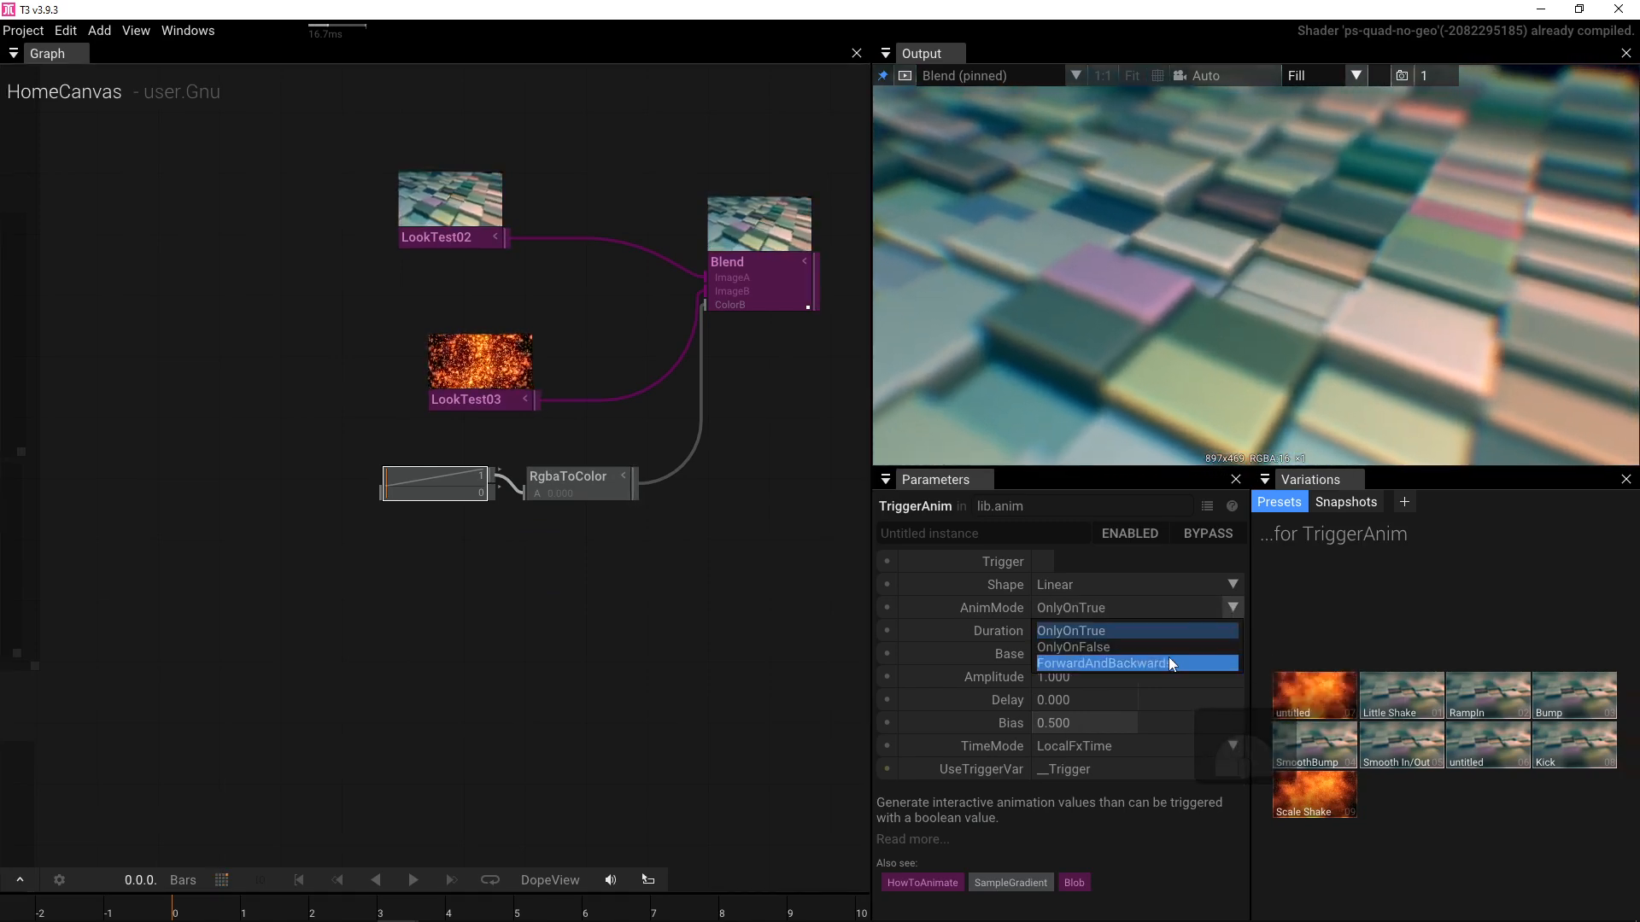
{"action": "left_click", "coordinate": [1168, 663]}
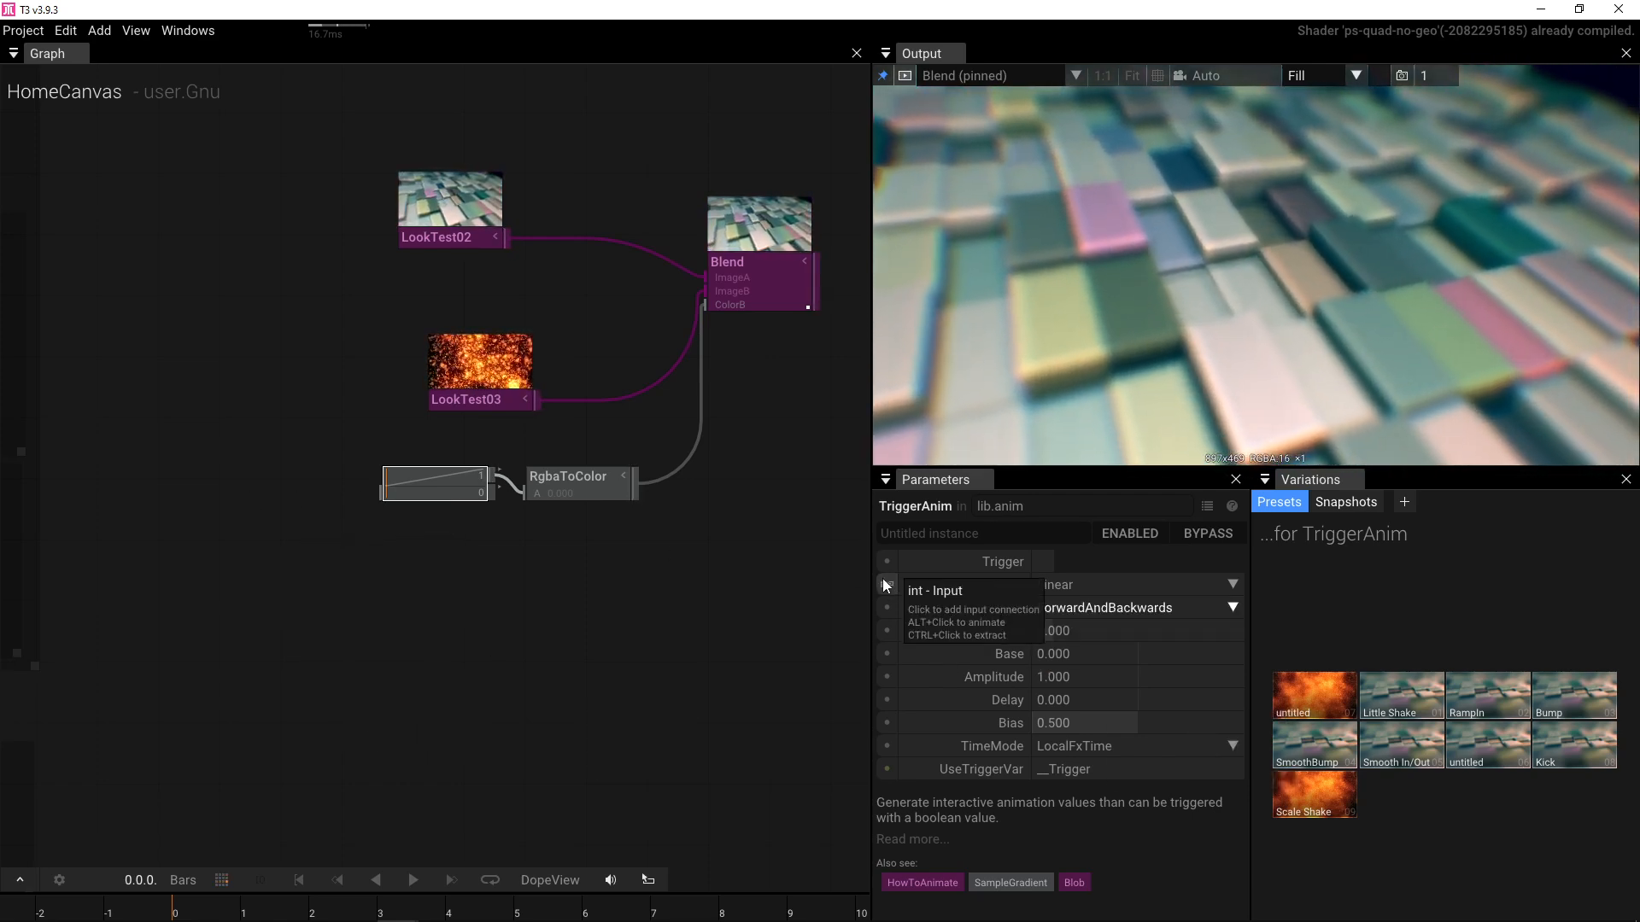
- Connect a new Boolean operator to TriggerAnim's Trigger input and toggle it to True and back to False to test the transition
{"action": "left_click", "coordinate": [886, 563]}
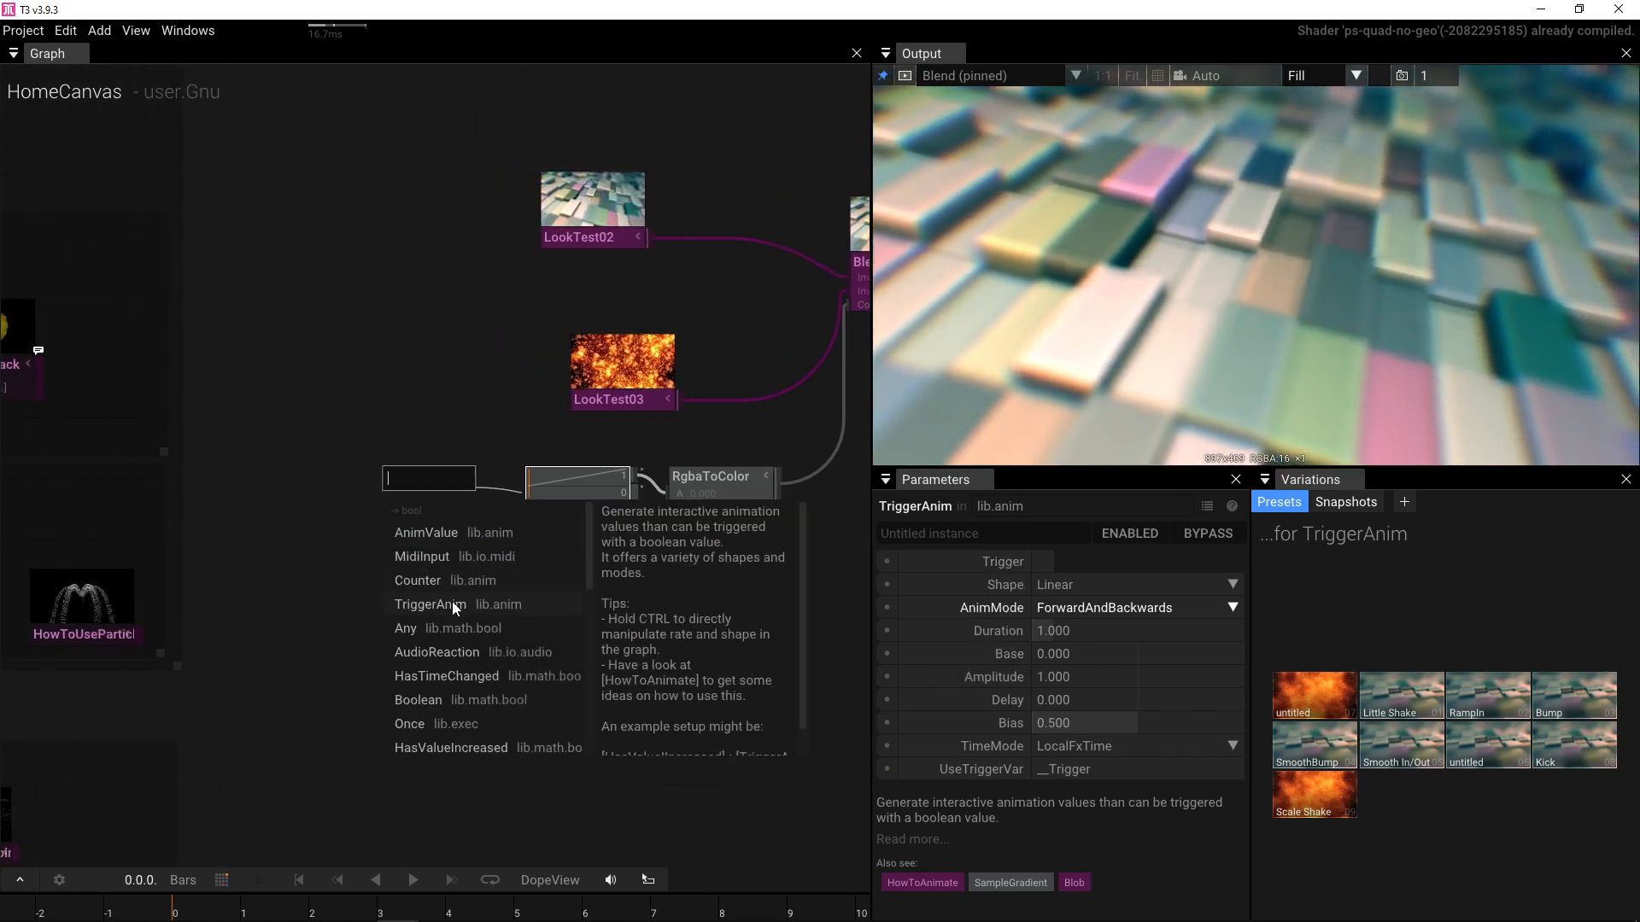
{"action": "left_click", "coordinate": [437, 700]}
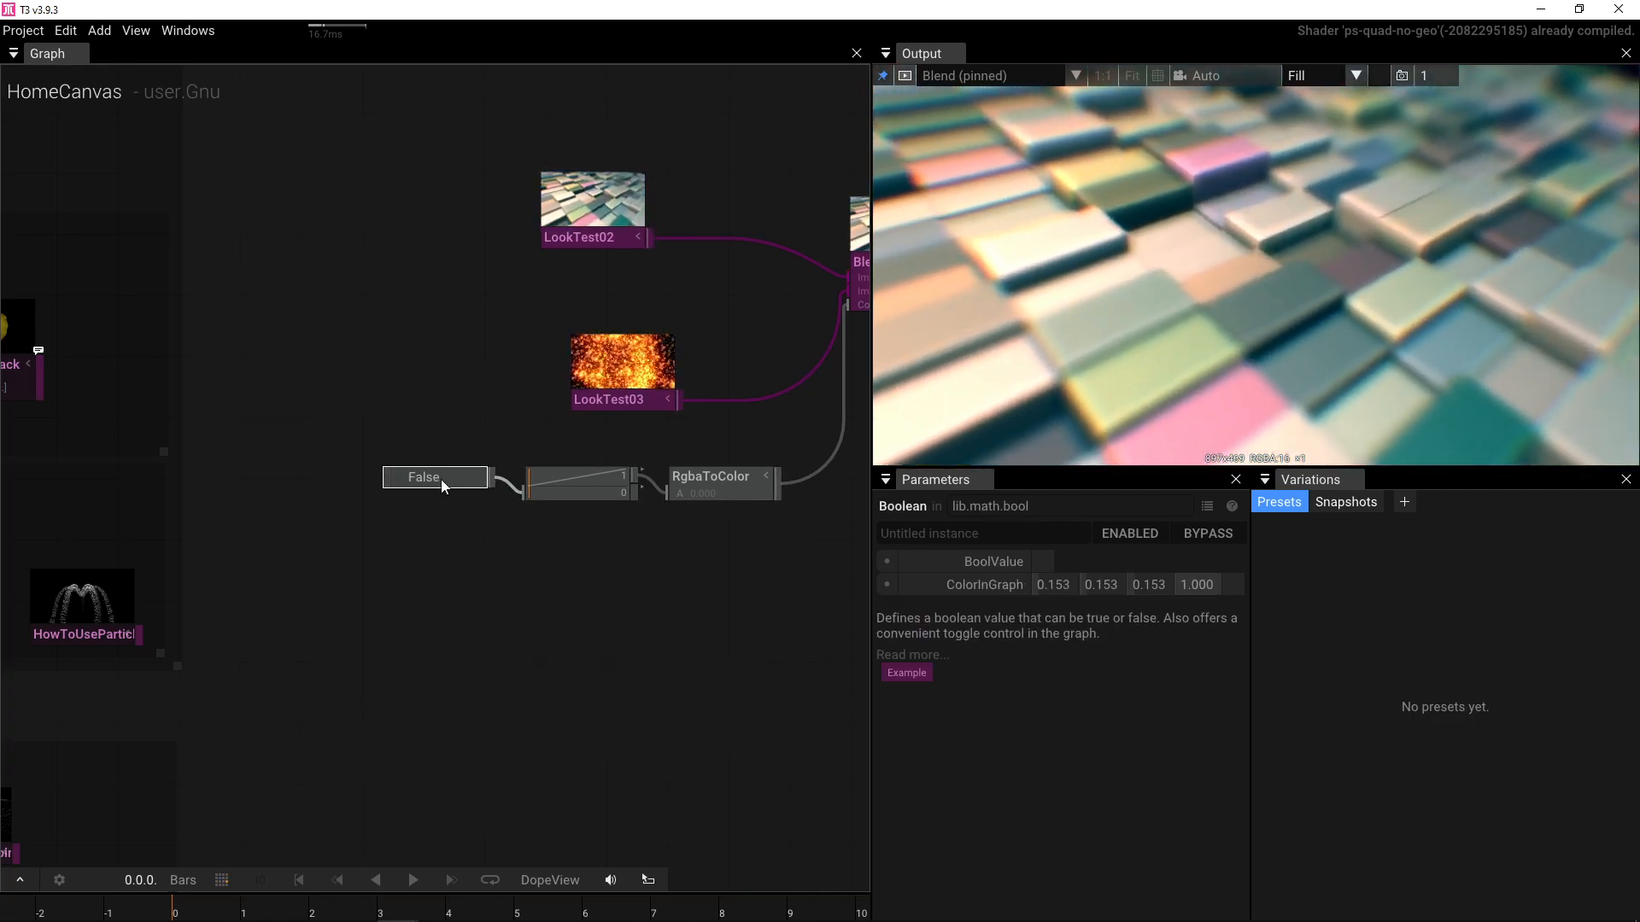
{"action": "left_click_drag", "start_coordinate": [682, 577], "coordinate": [512, 625]}
{"action": "left_click_drag", "start_coordinate": [480, 270], "coordinate": [515, 253]}
{"action": "left_click", "coordinate": [321, 545]}
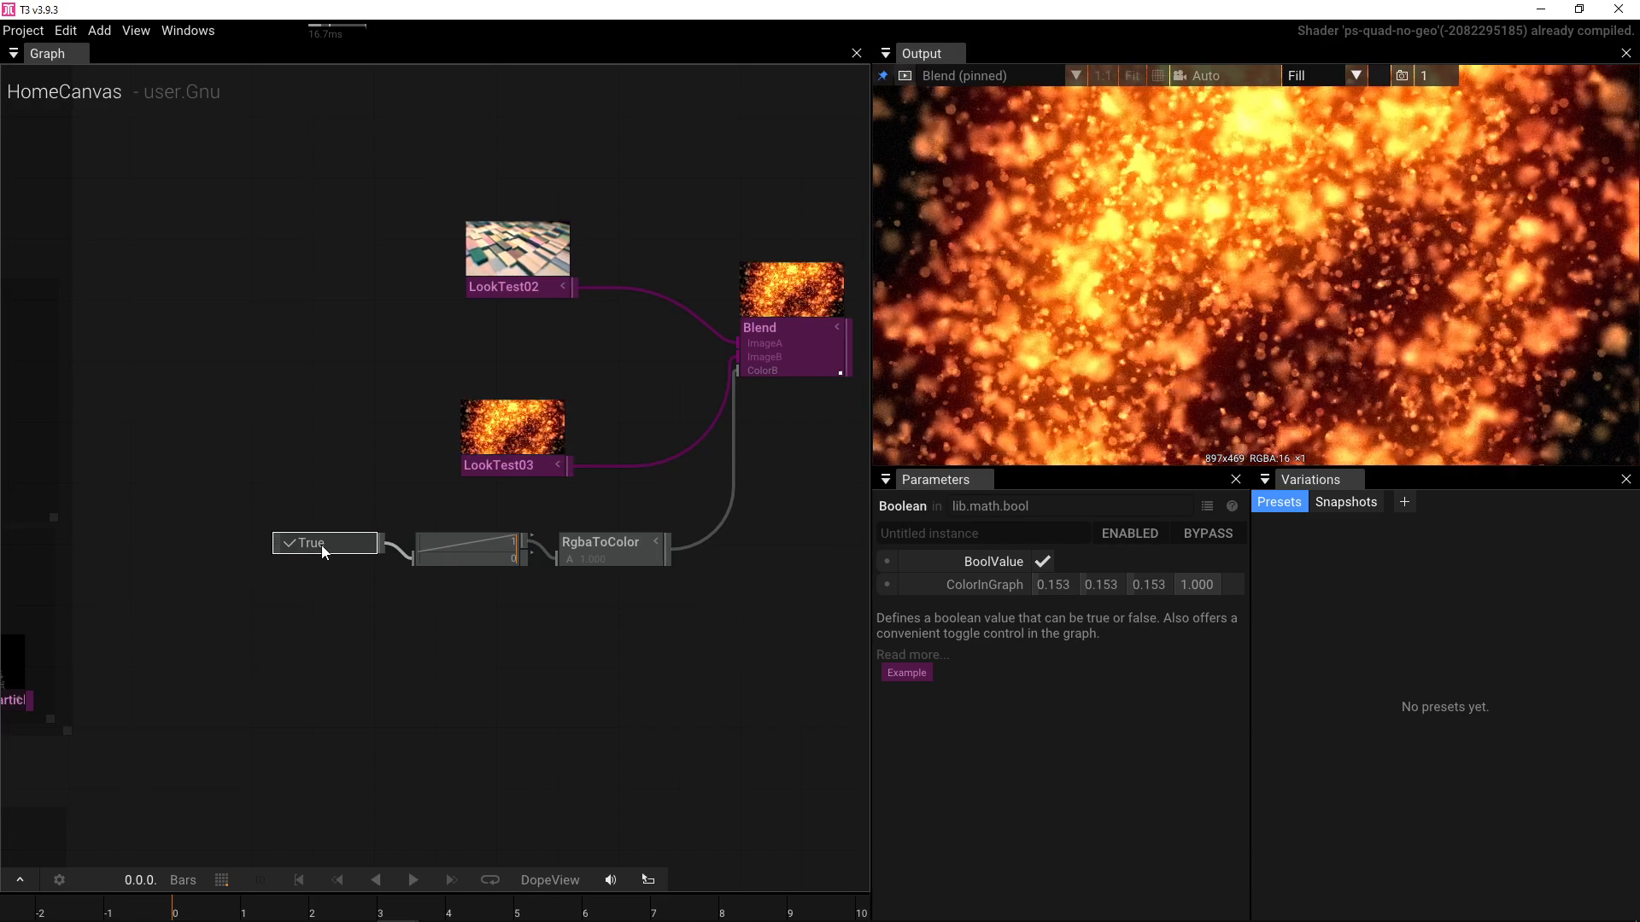
{"action": "left_click", "coordinate": [321, 545]}
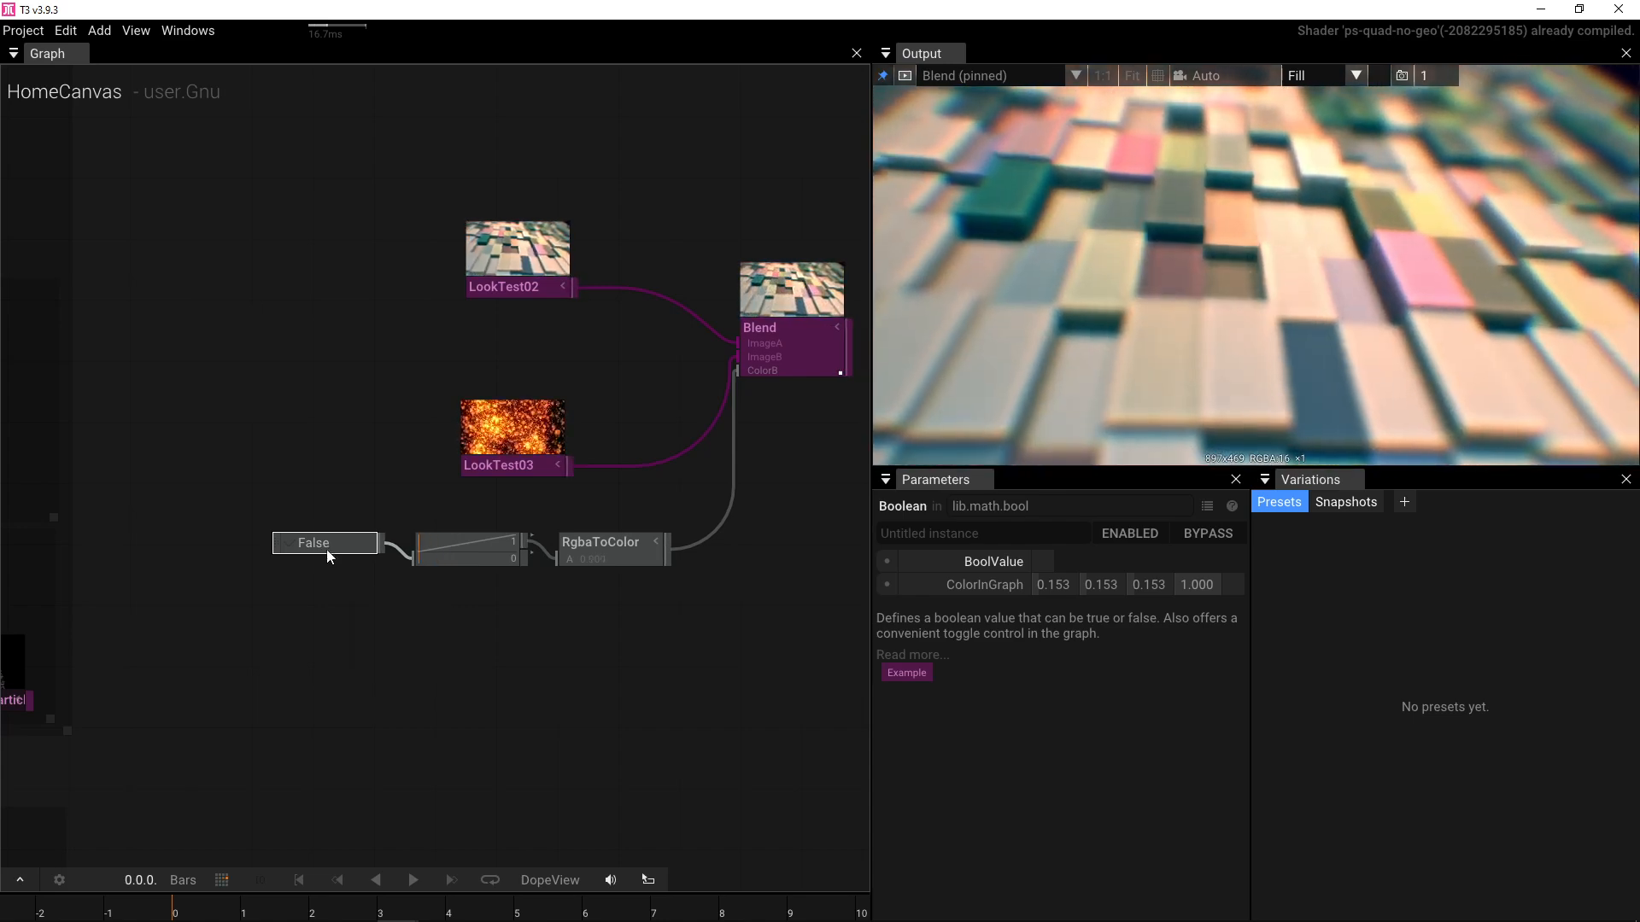
- Tidy the graph by moving LookTest03 closer beneath LookTest02, with the trigger chain below them and Blend alongside LookTest02
{"action": "left_click_drag", "start_coordinate": [612, 630], "coordinate": [511, 644]}
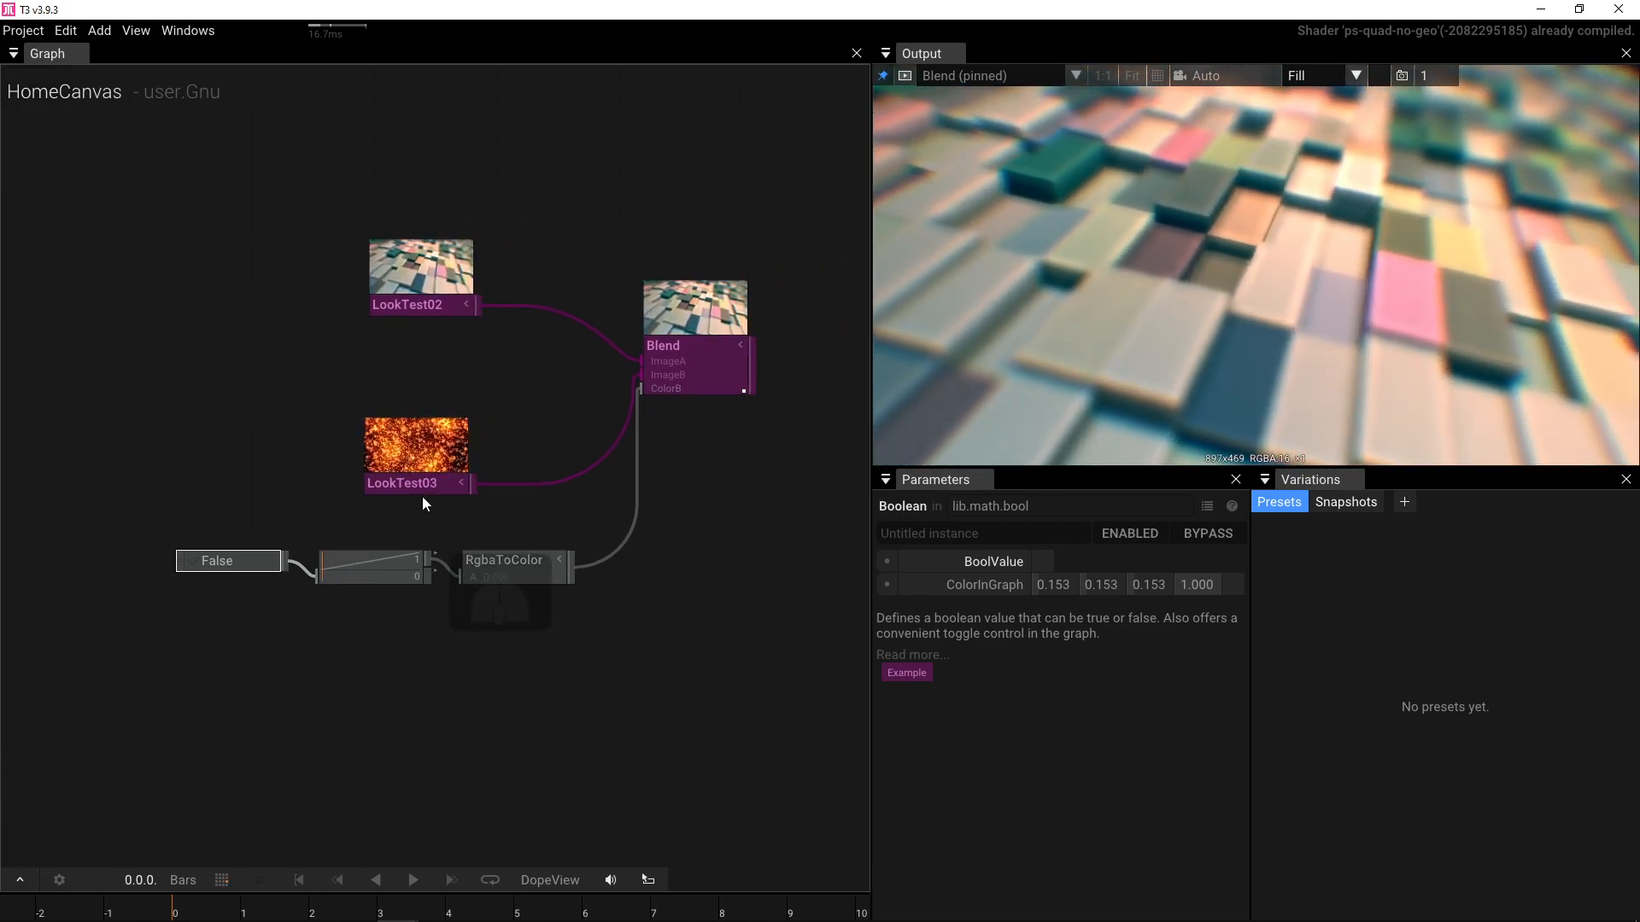
{"action": "left_click_drag", "start_coordinate": [422, 489], "coordinate": [417, 424]}
{"action": "left_click_drag", "start_coordinate": [197, 490], "coordinate": [535, 480]}
{"action": "left_click_drag", "start_coordinate": [715, 480], "coordinate": [747, 520]}
{"action": "left_click_drag", "start_coordinate": [741, 404], "coordinate": [724, 349]}
{"action": "left_click", "coordinate": [715, 435]}
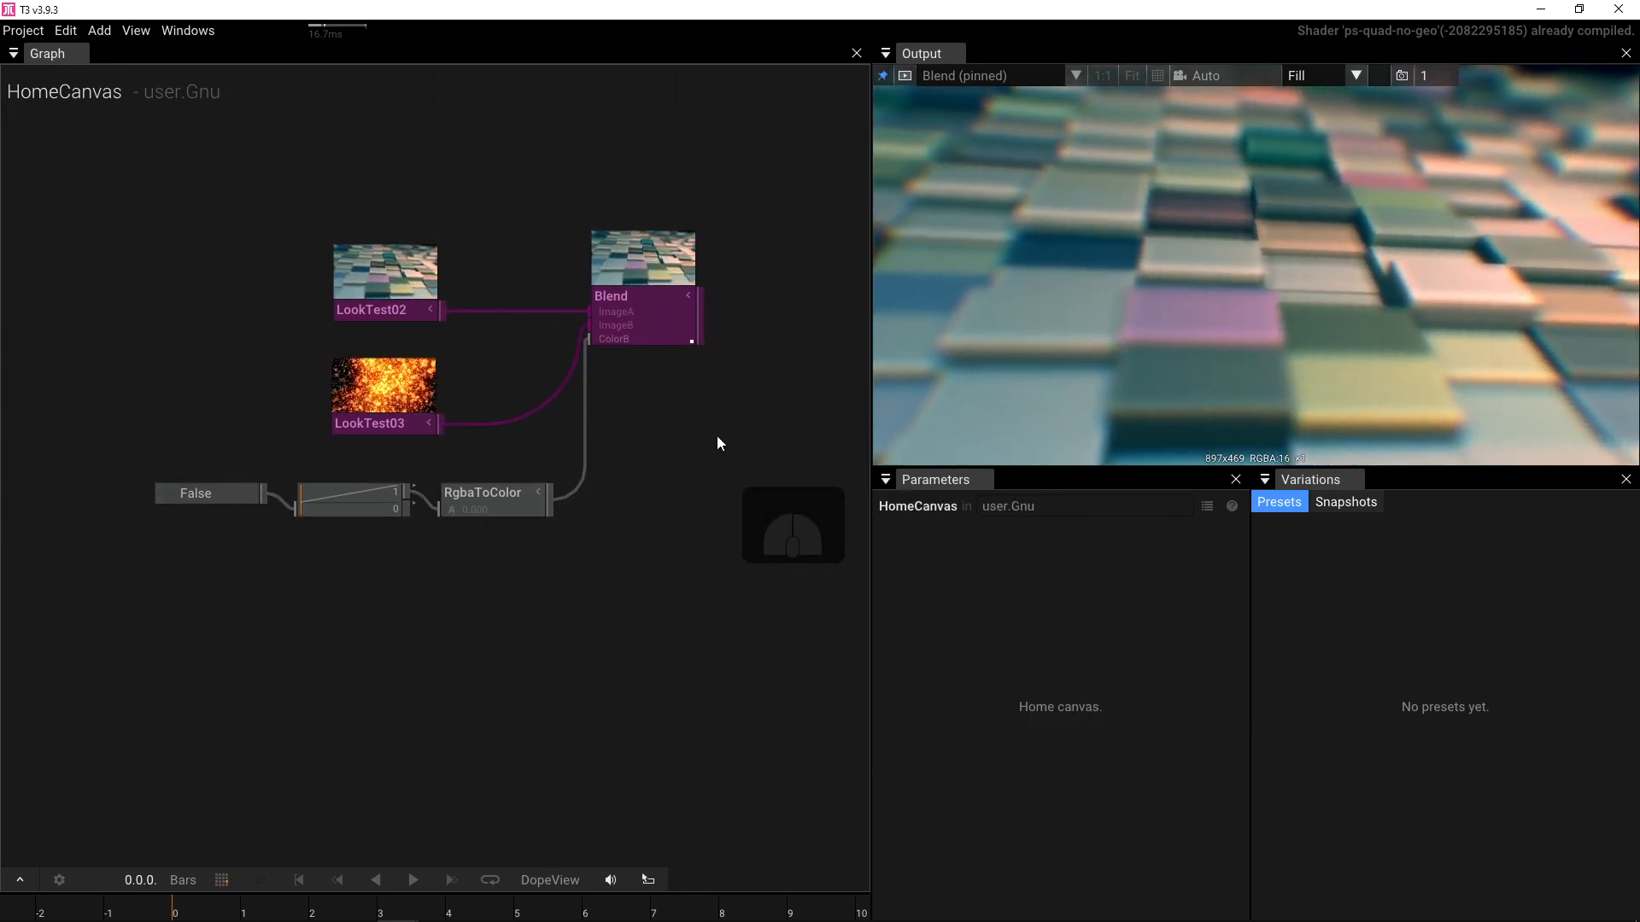
- Add a BlendWithMask operator to the graph, below and beyond the Blend node
{"action": "key", "text": "Tab"}
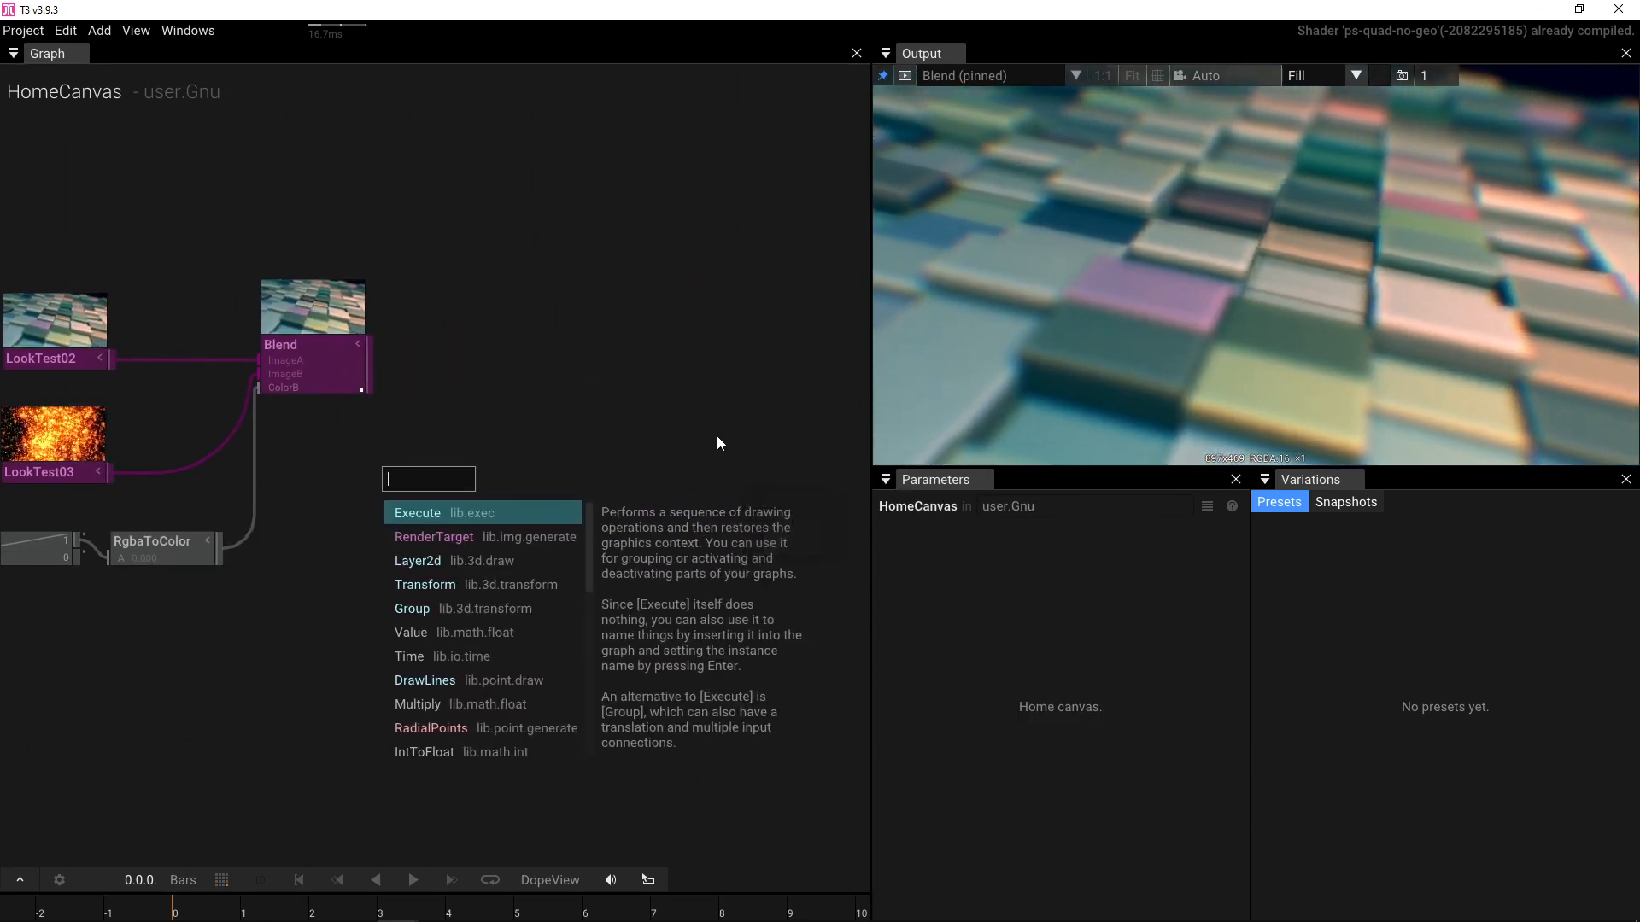
{"action": "type", "text": "v"}
{"action": "key", "text": "BackSpace"}
{"action": "type", "text": "ble"}
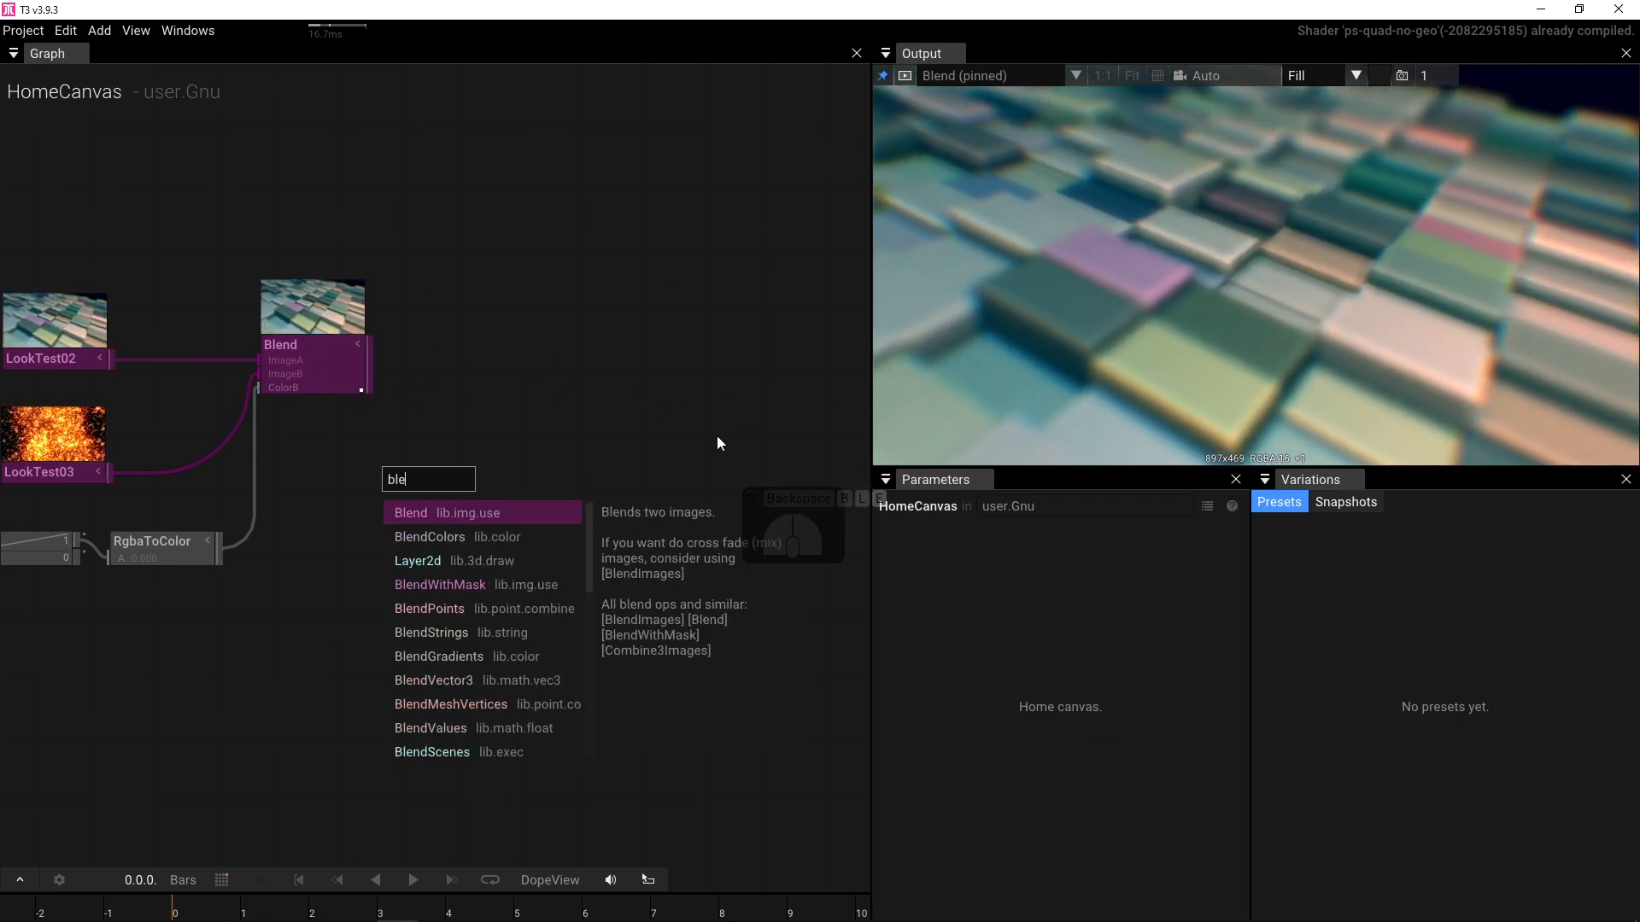
{"action": "type", "text": "nd"}
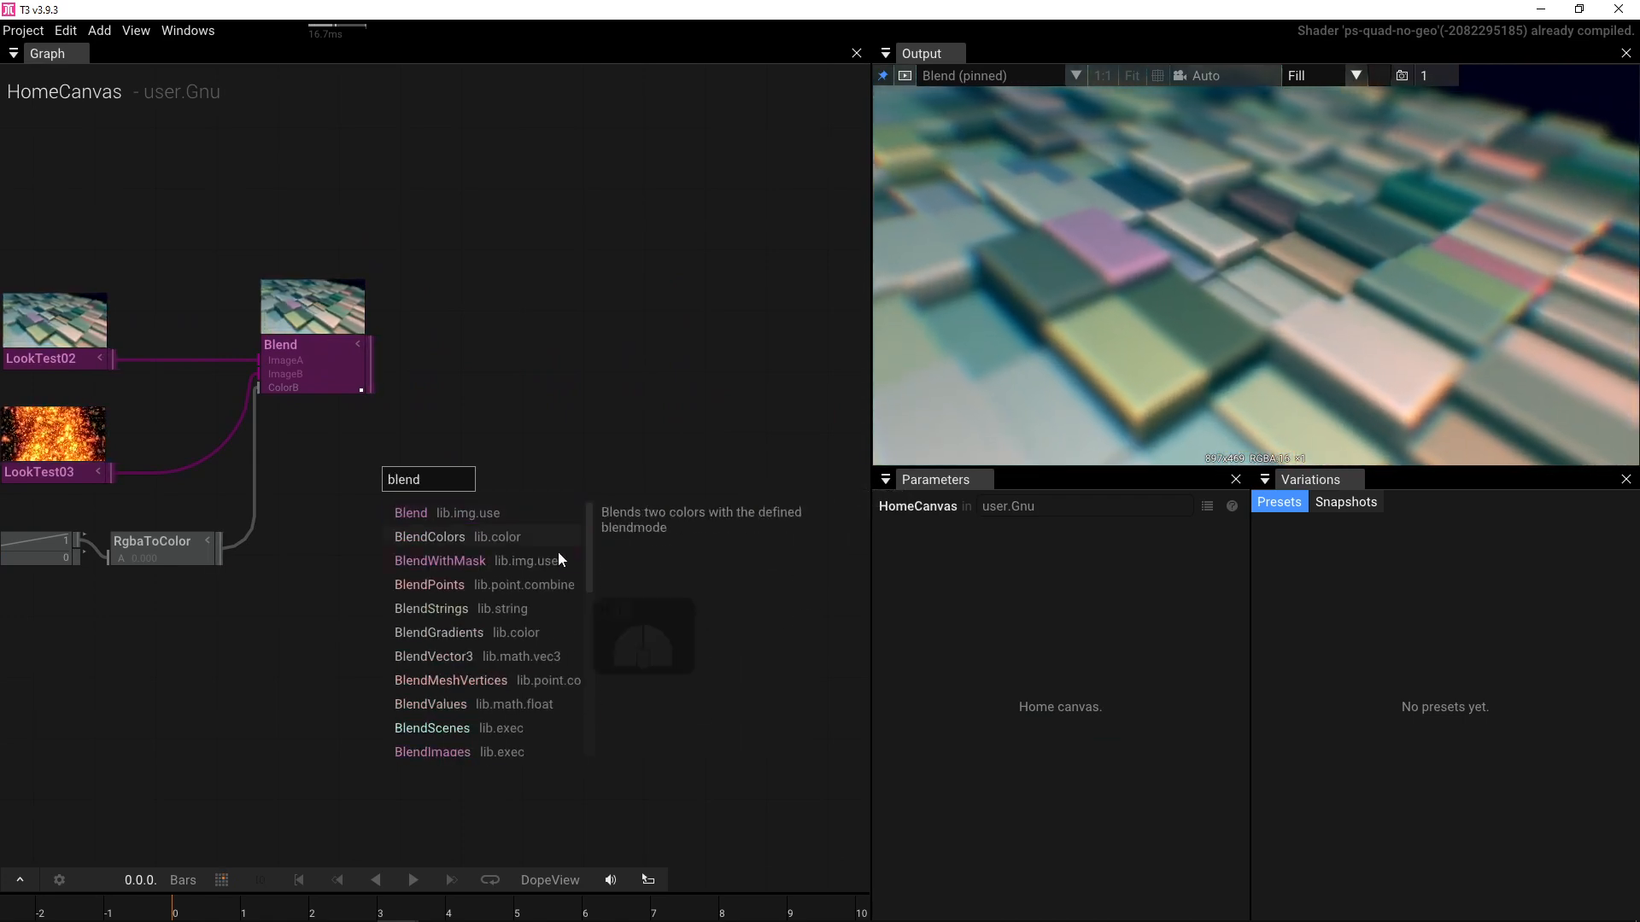
{"action": "left_click", "coordinate": [495, 562]}
{"action": "left_click_drag", "start_coordinate": [442, 511], "coordinate": [480, 505]}
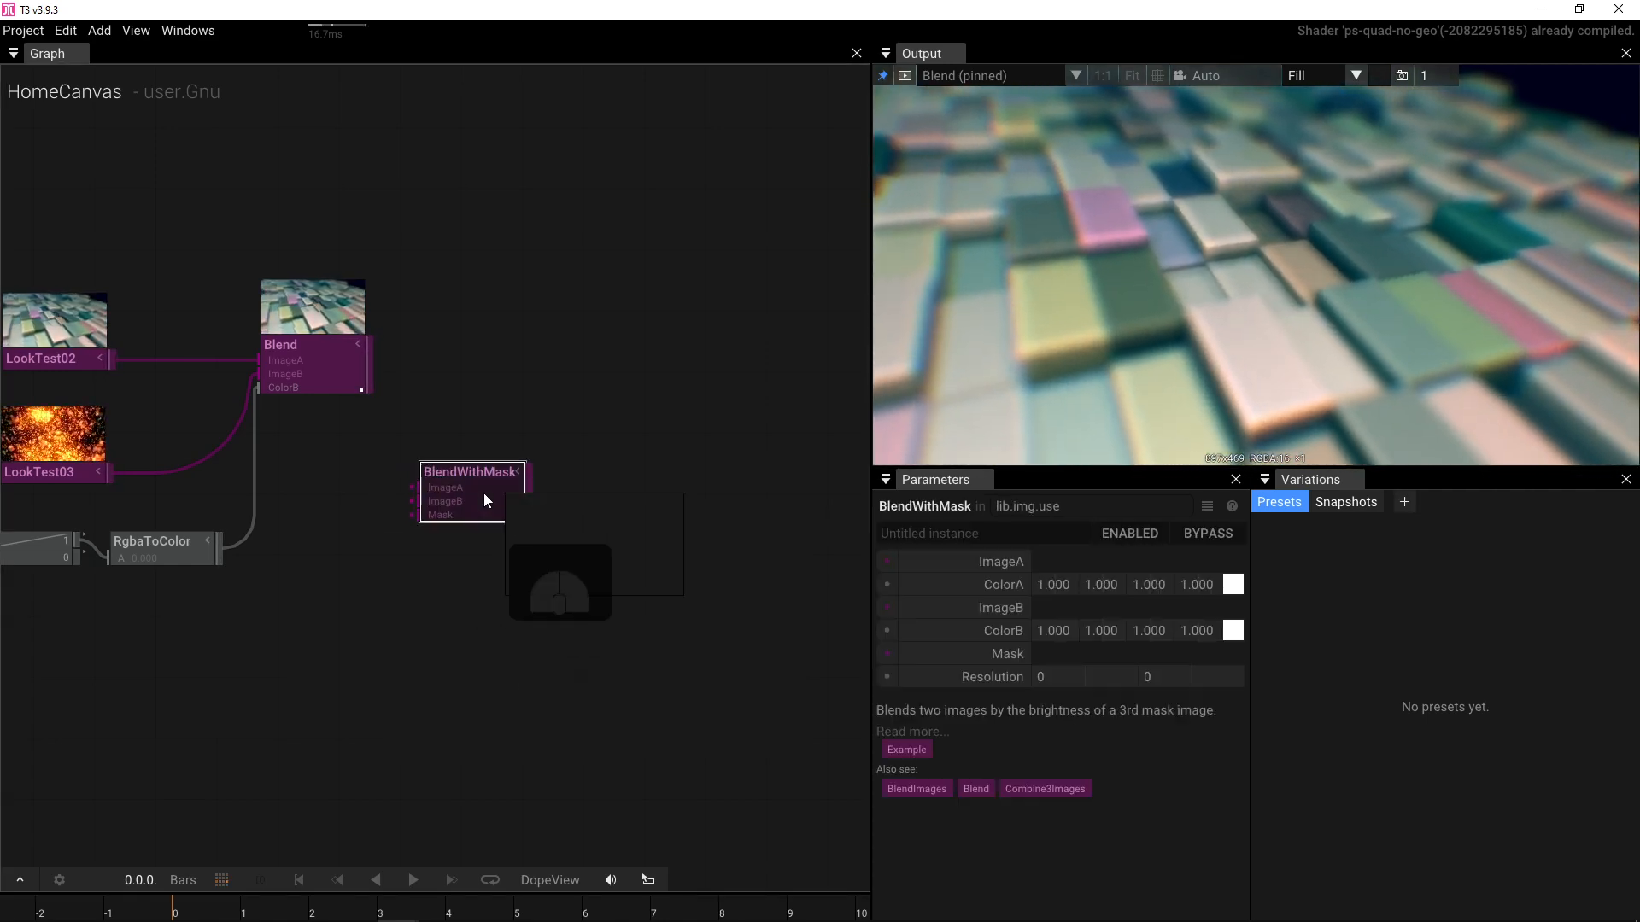
- Connect LookTest02 to BlendWithMask's ImageA and LookTest03 to ImageB, pin BlendWithMask to the output, and move it clear of Blend
{"action": "left_click_drag", "start_coordinate": [111, 361], "coordinate": [414, 487]}
{"action": "left_click_drag", "start_coordinate": [111, 477], "coordinate": [400, 496]}
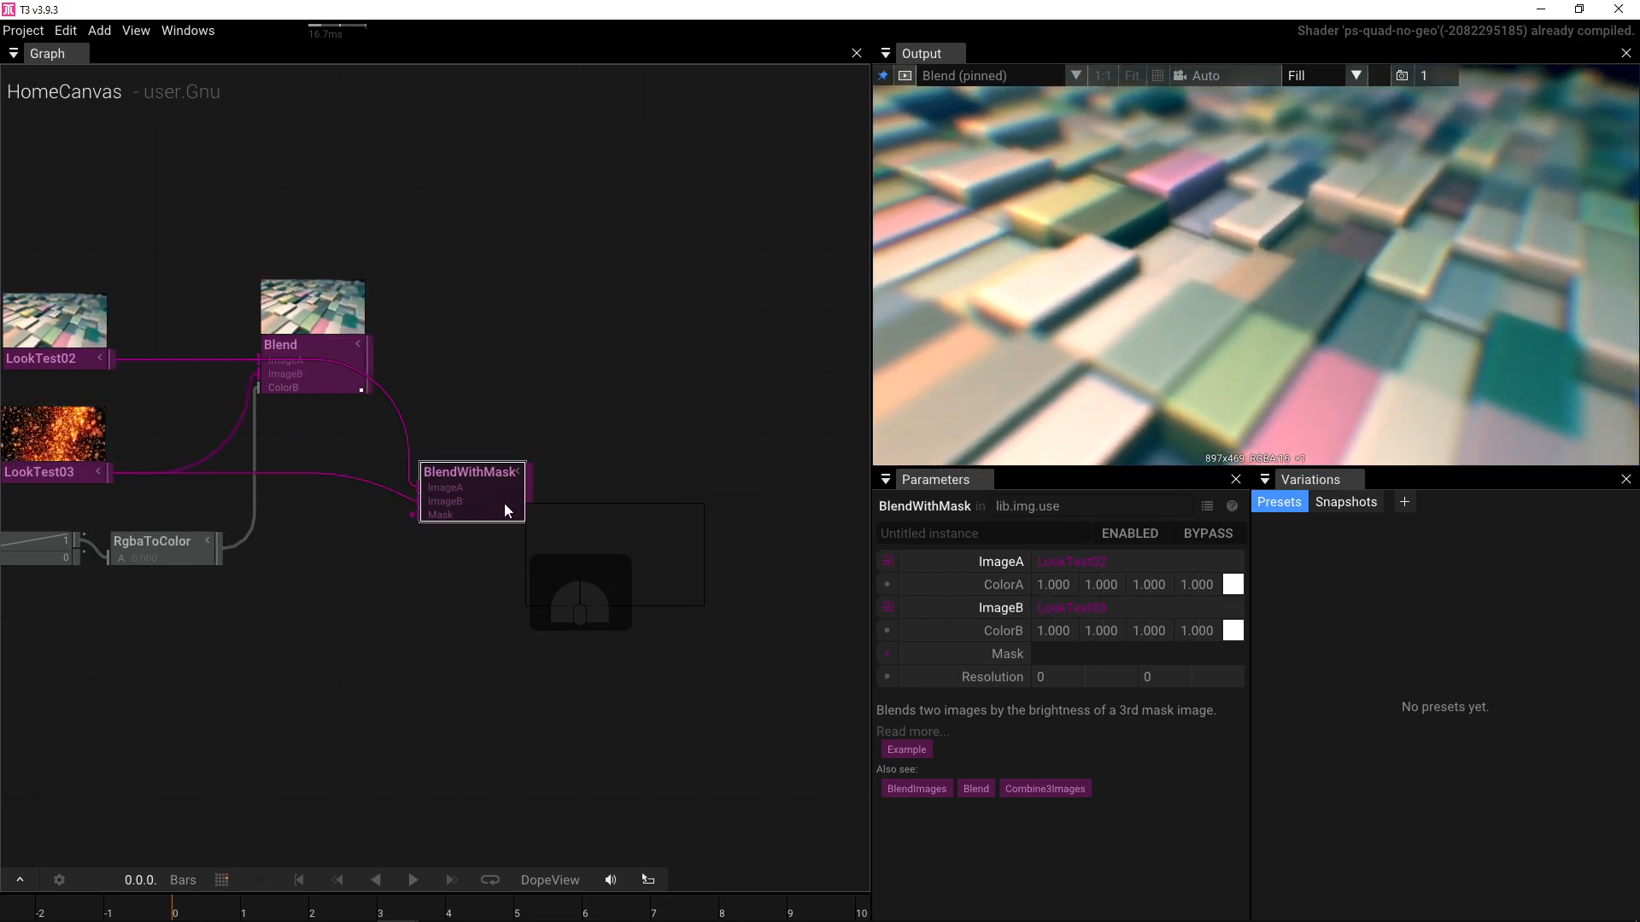
{"action": "key", "text": "p"}
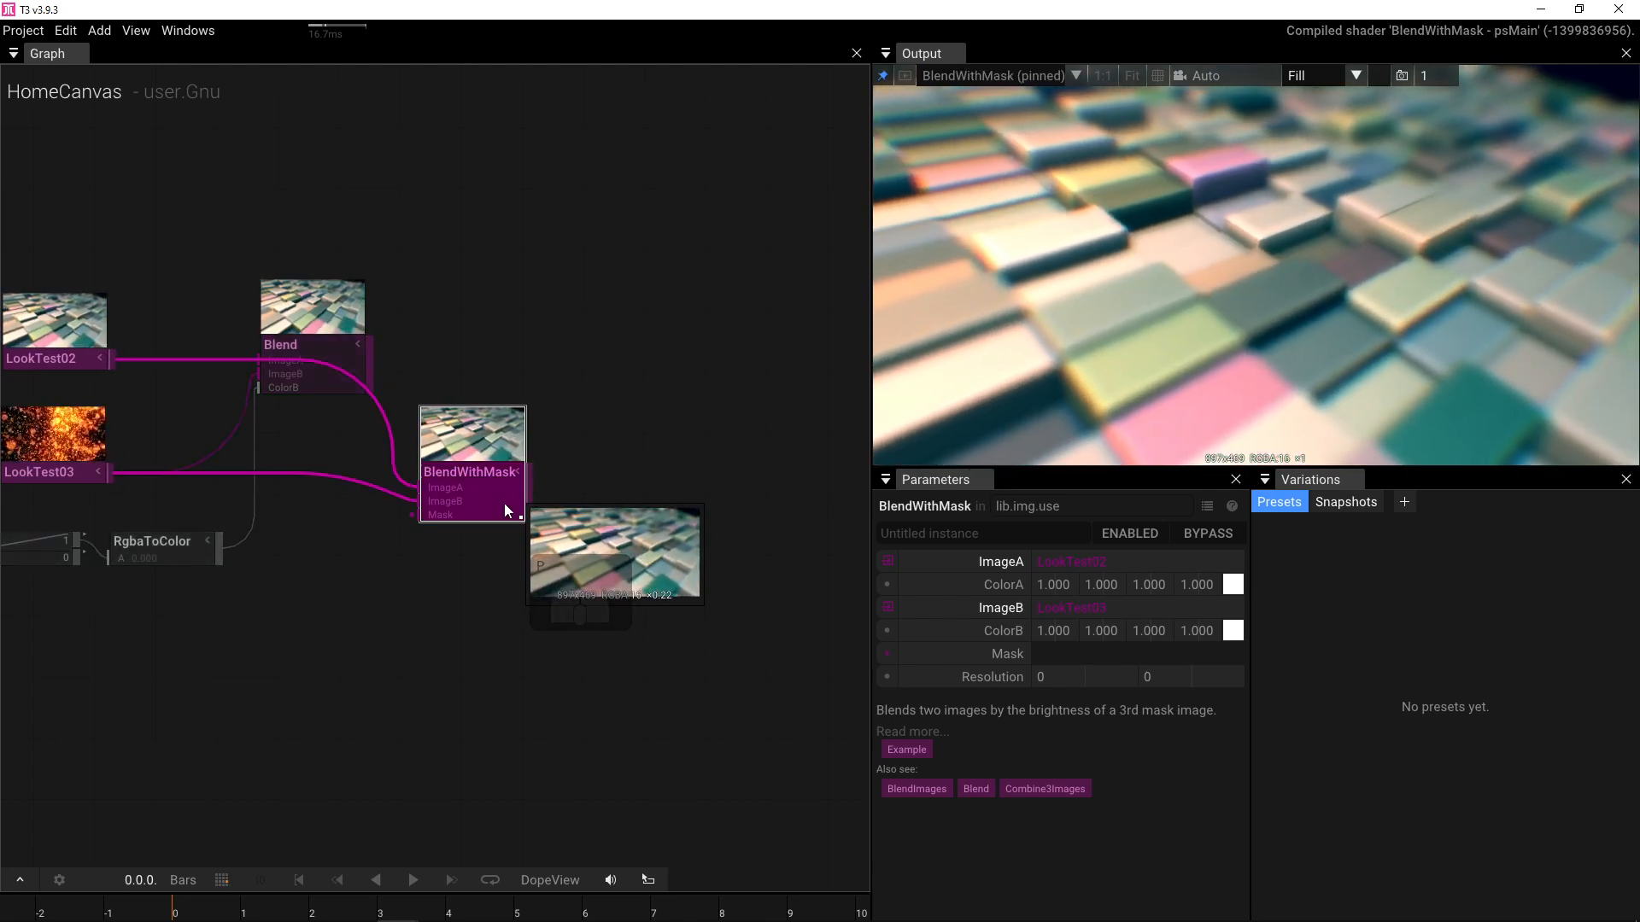
{"action": "left_click_drag", "start_coordinate": [490, 502], "coordinate": [616, 536]}
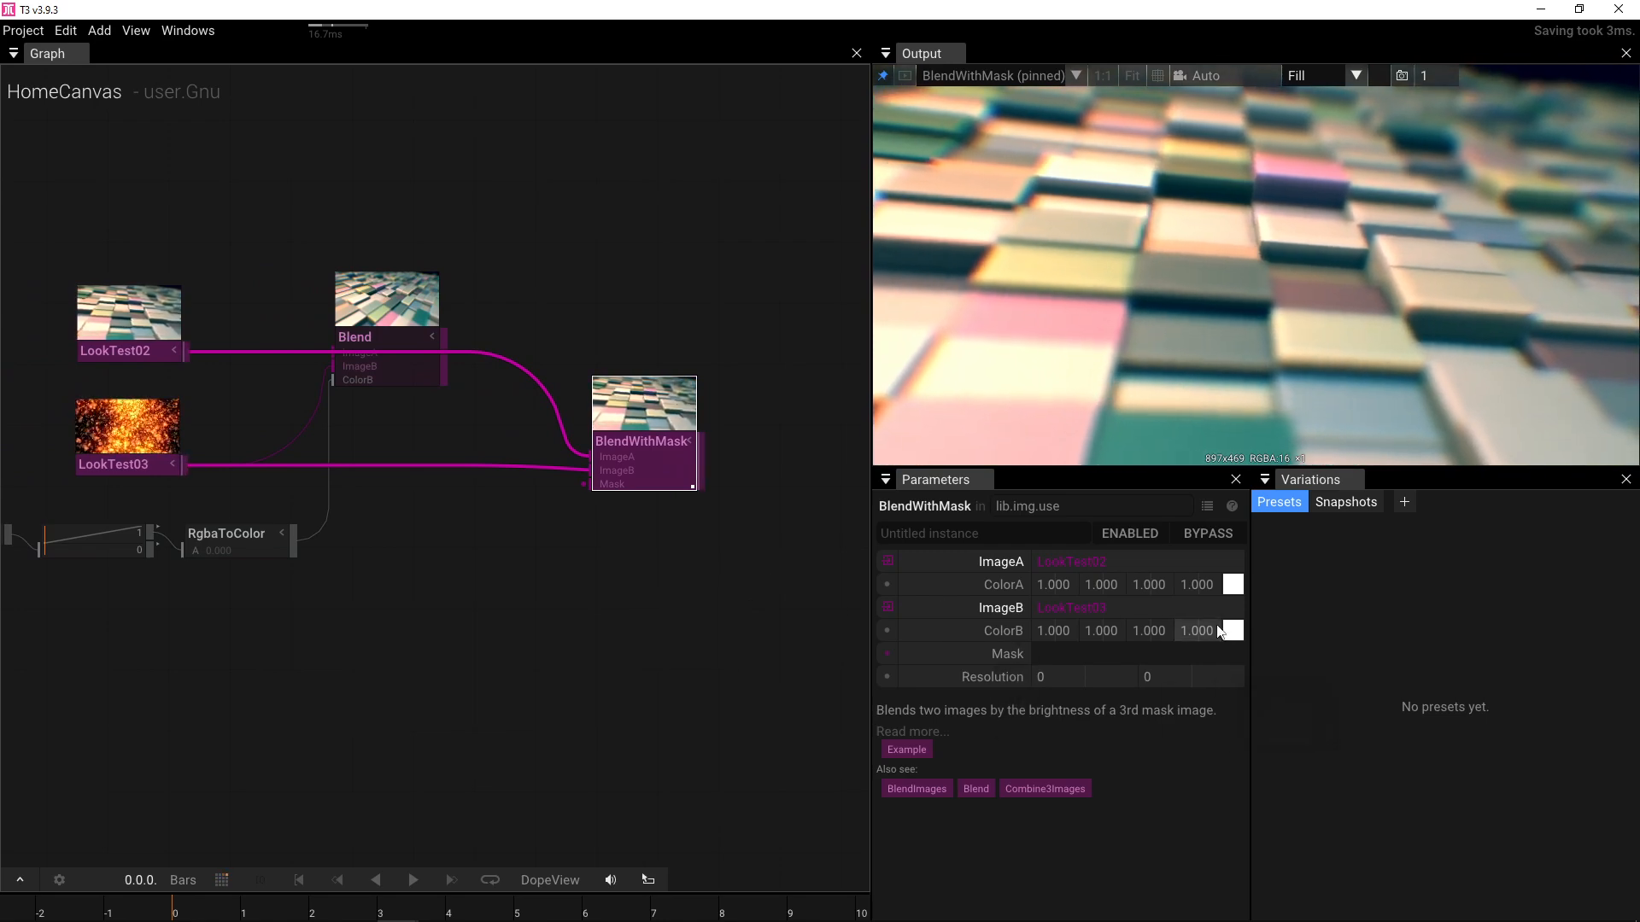
{"action": "left_click_drag", "start_coordinate": [1233, 630], "coordinate": [1240, 546]}
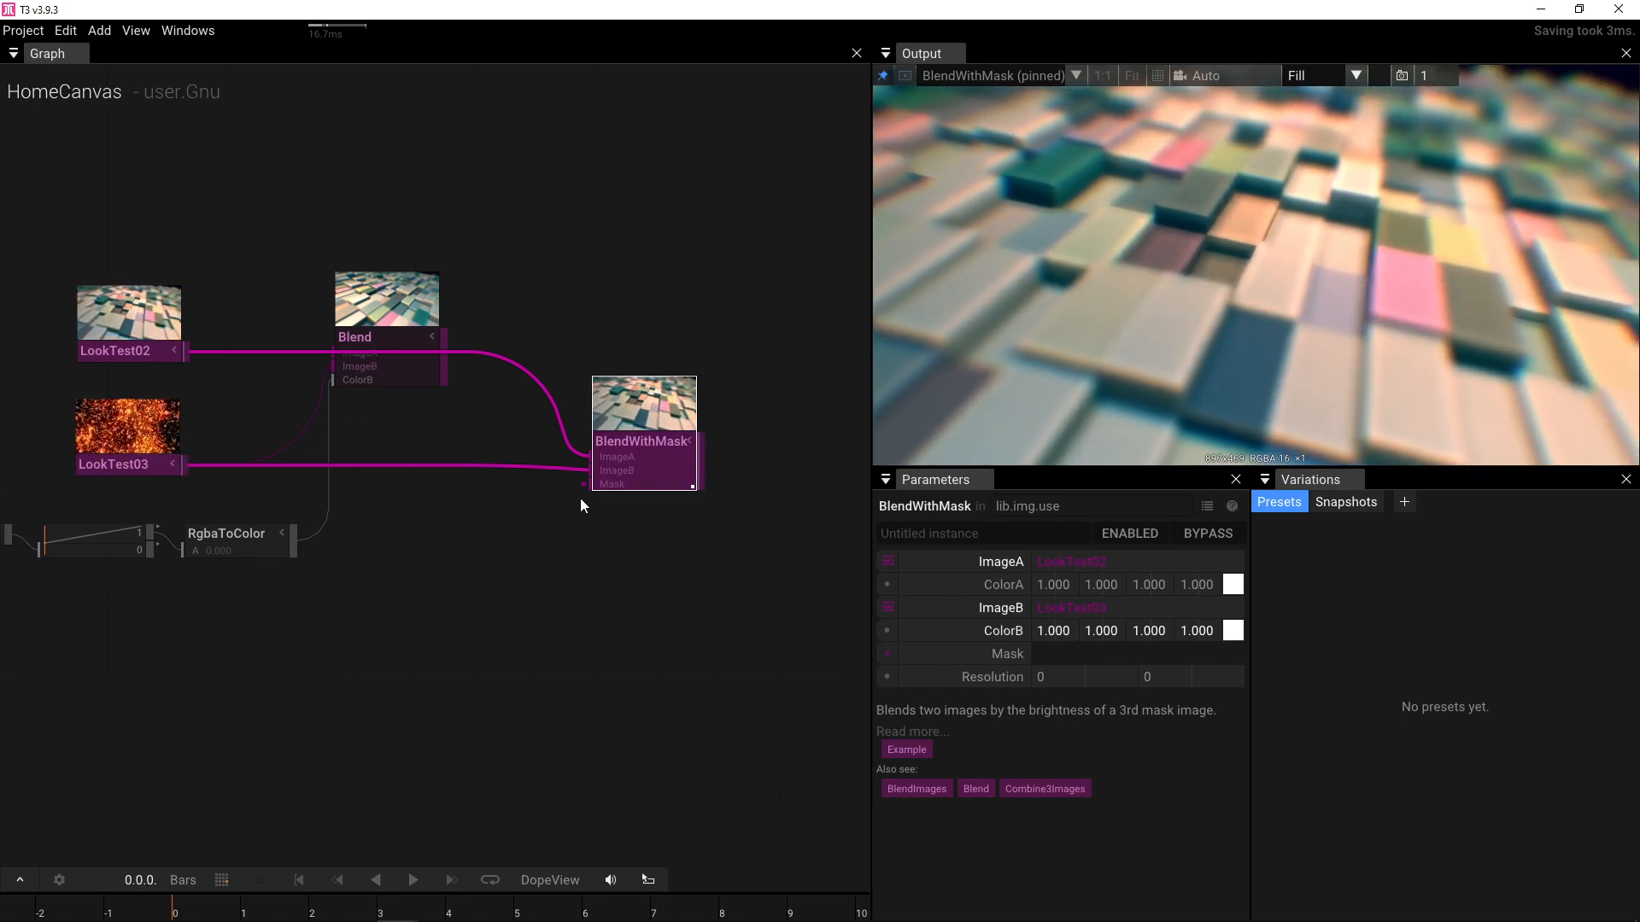
- Connect a new LinearGradient operator to BlendWithMask's Mask input and place it below and before that node
{"action": "left_click_drag", "start_coordinate": [584, 484], "coordinate": [525, 594]}
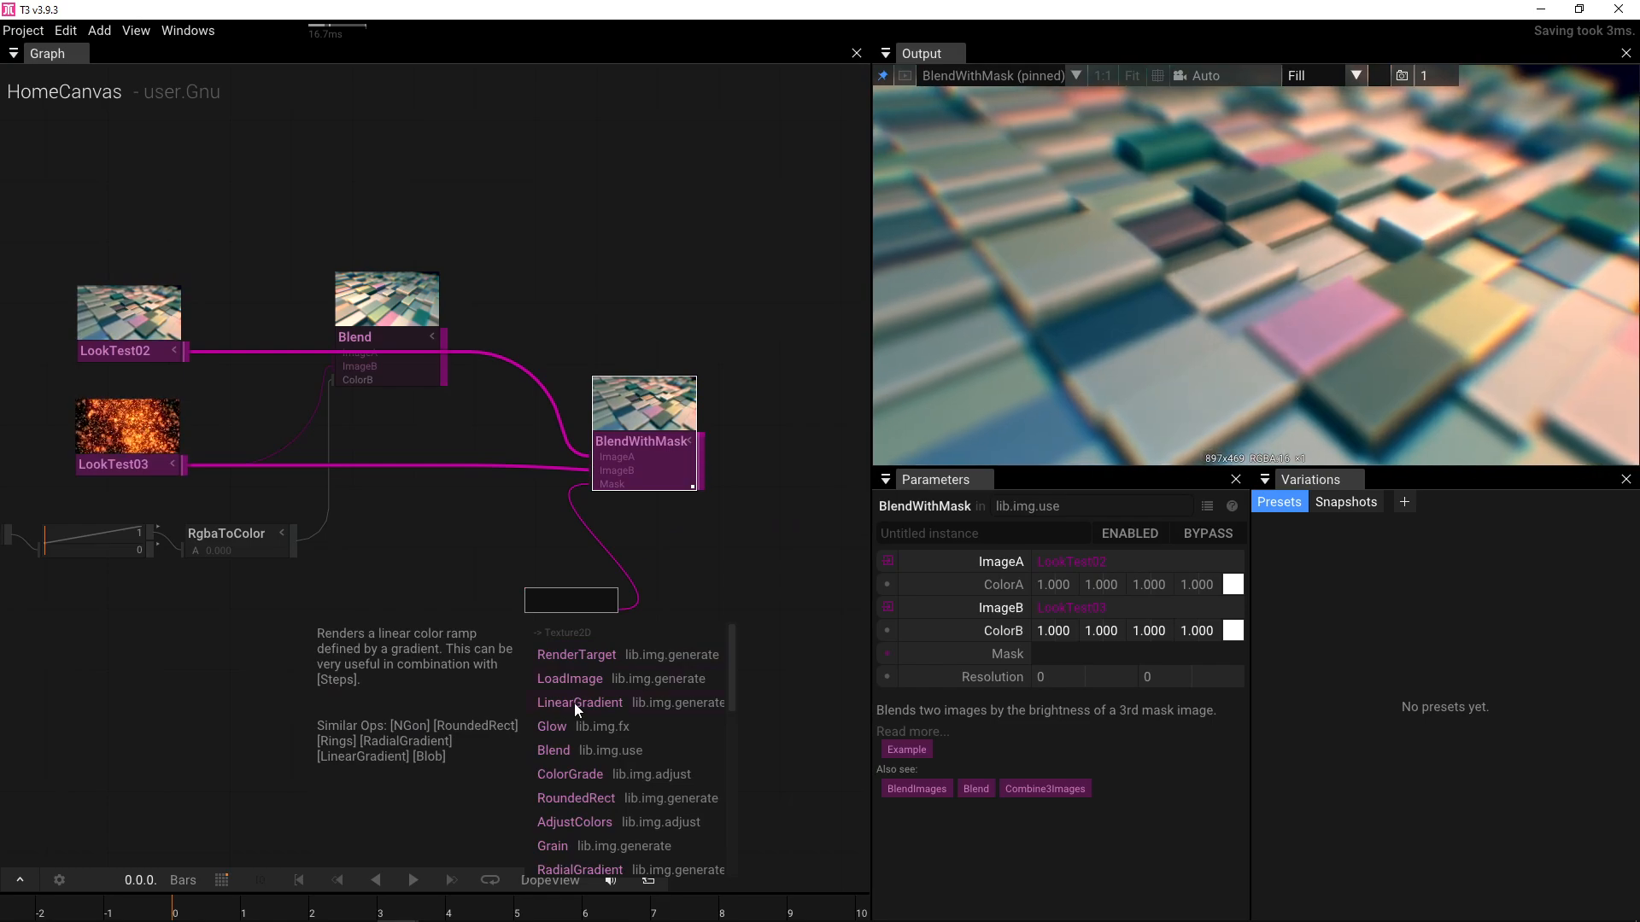
{"action": "left_click", "coordinate": [574, 704]}
{"action": "left_click_drag", "start_coordinate": [543, 615], "coordinate": [479, 632]}
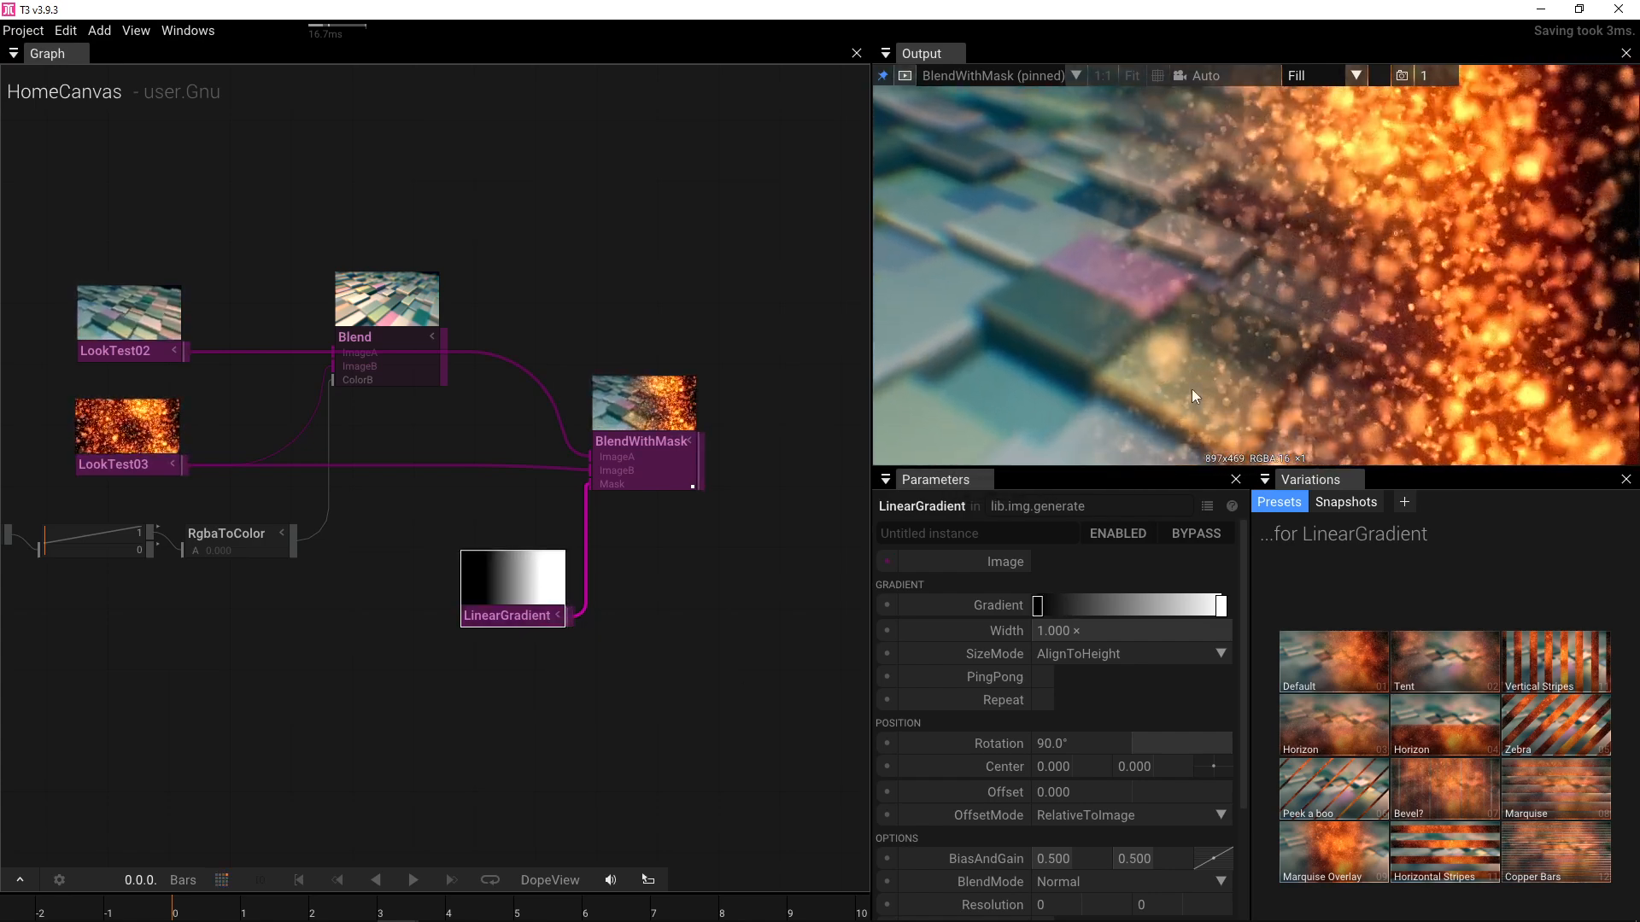
- Set the LinearGradient's SizeMode to AlignToWidth and shift its Offset to -0.330
{"action": "mouse_move", "coordinate": [507, 624]}
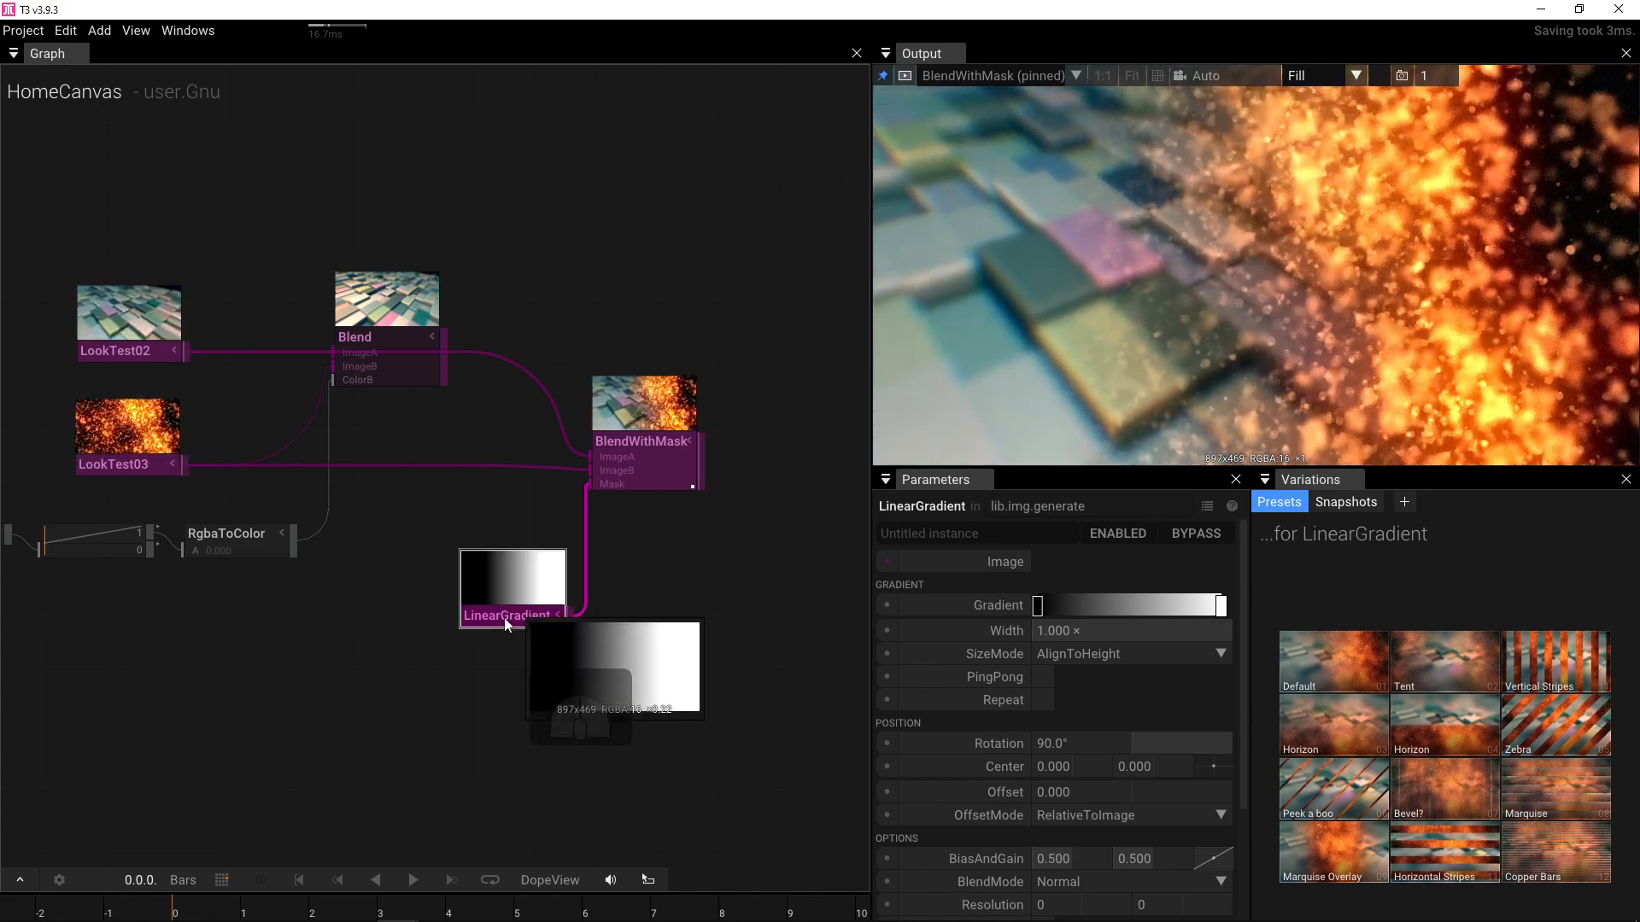
{"action": "mouse_move", "coordinate": [982, 648]}
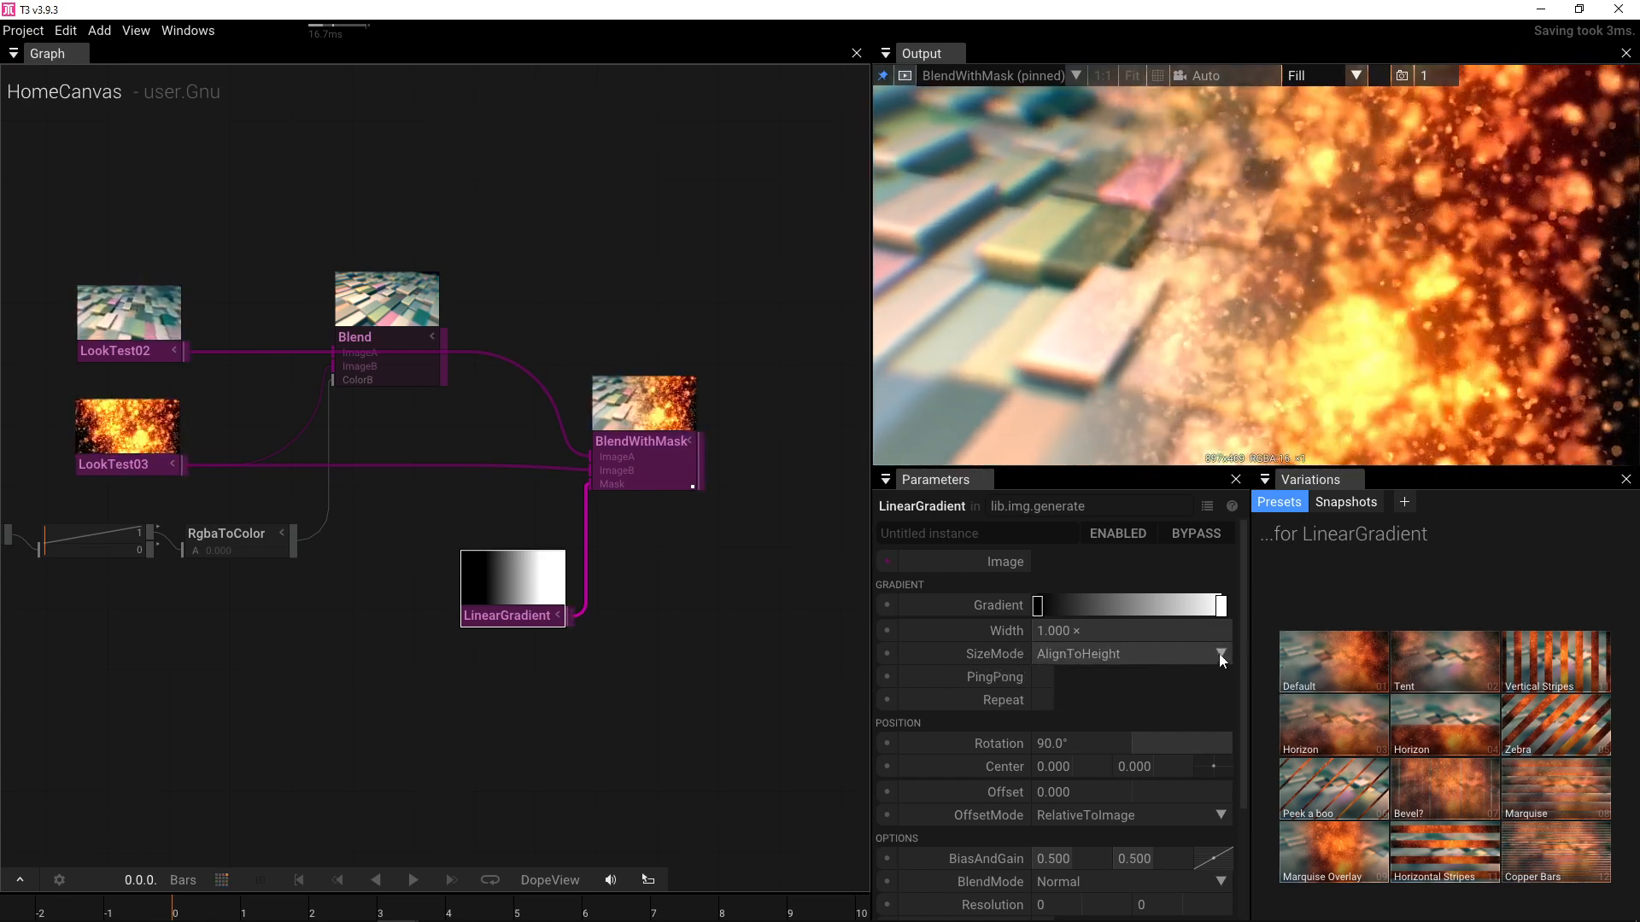
{"action": "left_click", "coordinate": [1223, 654]}
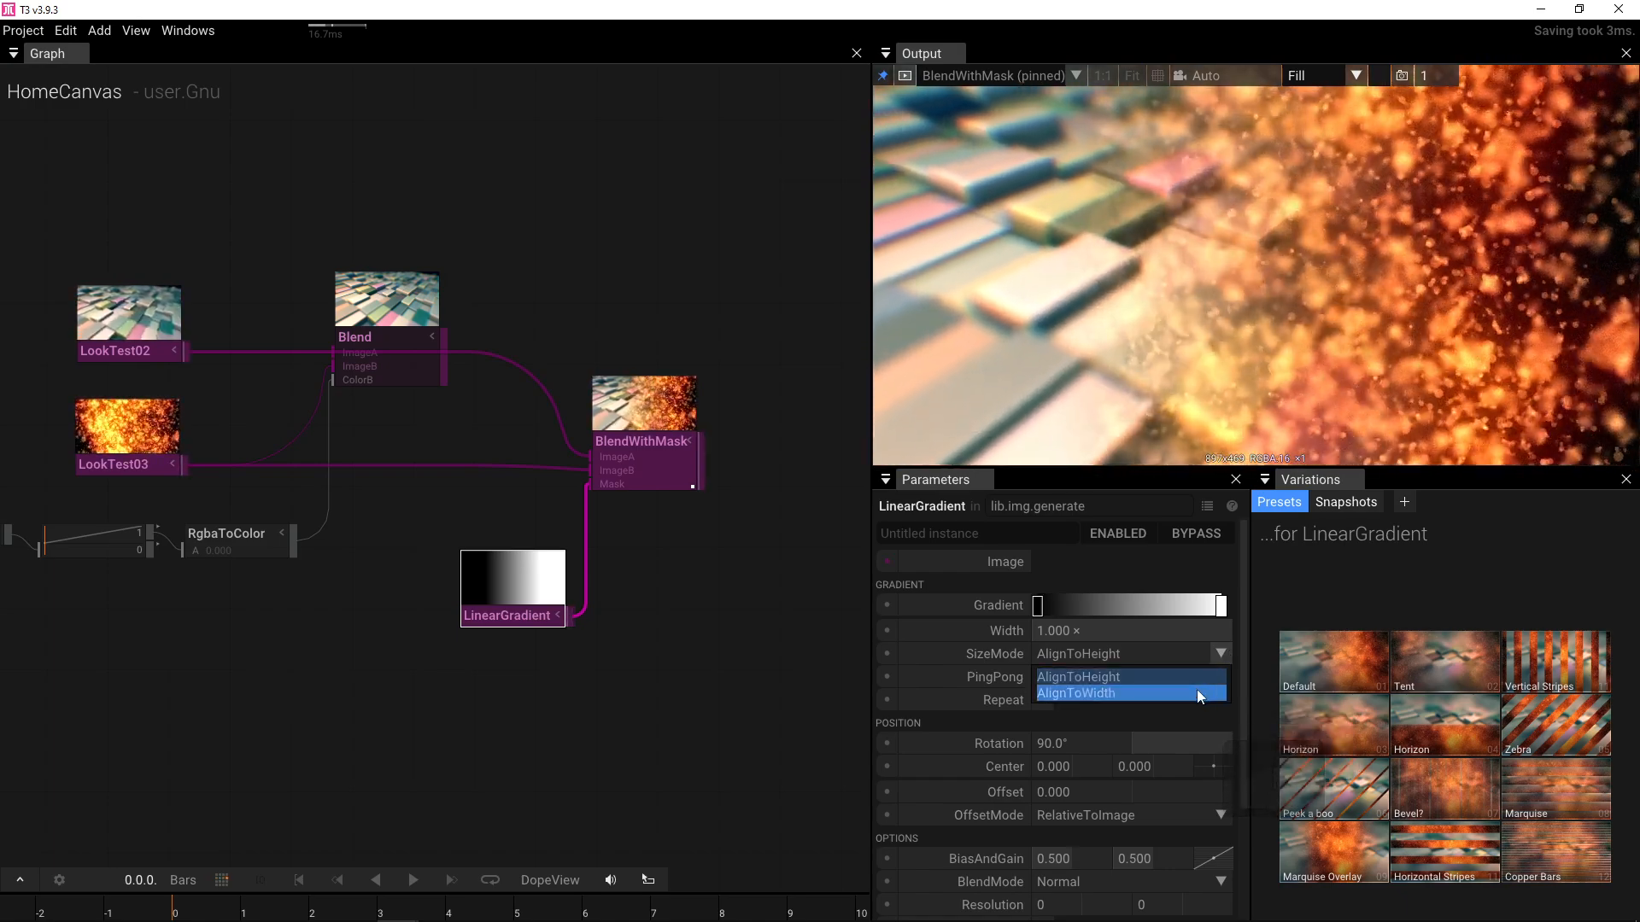
{"action": "left_click", "coordinate": [1197, 691]}
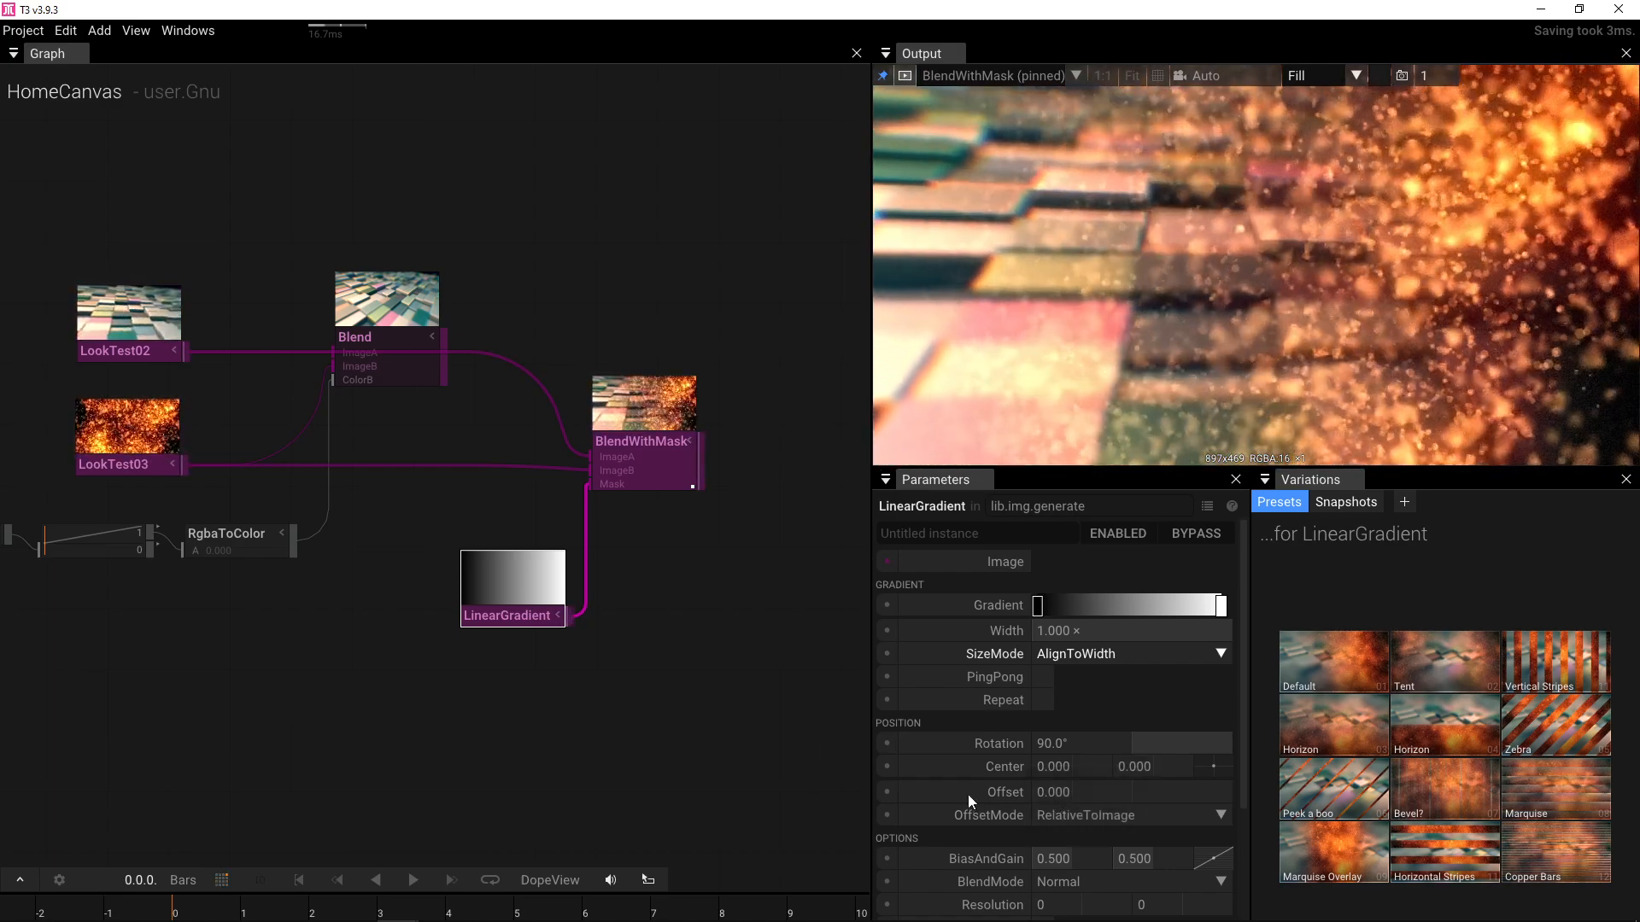
{"action": "left_click_drag", "start_coordinate": [1059, 790], "coordinate": [782, 787]}
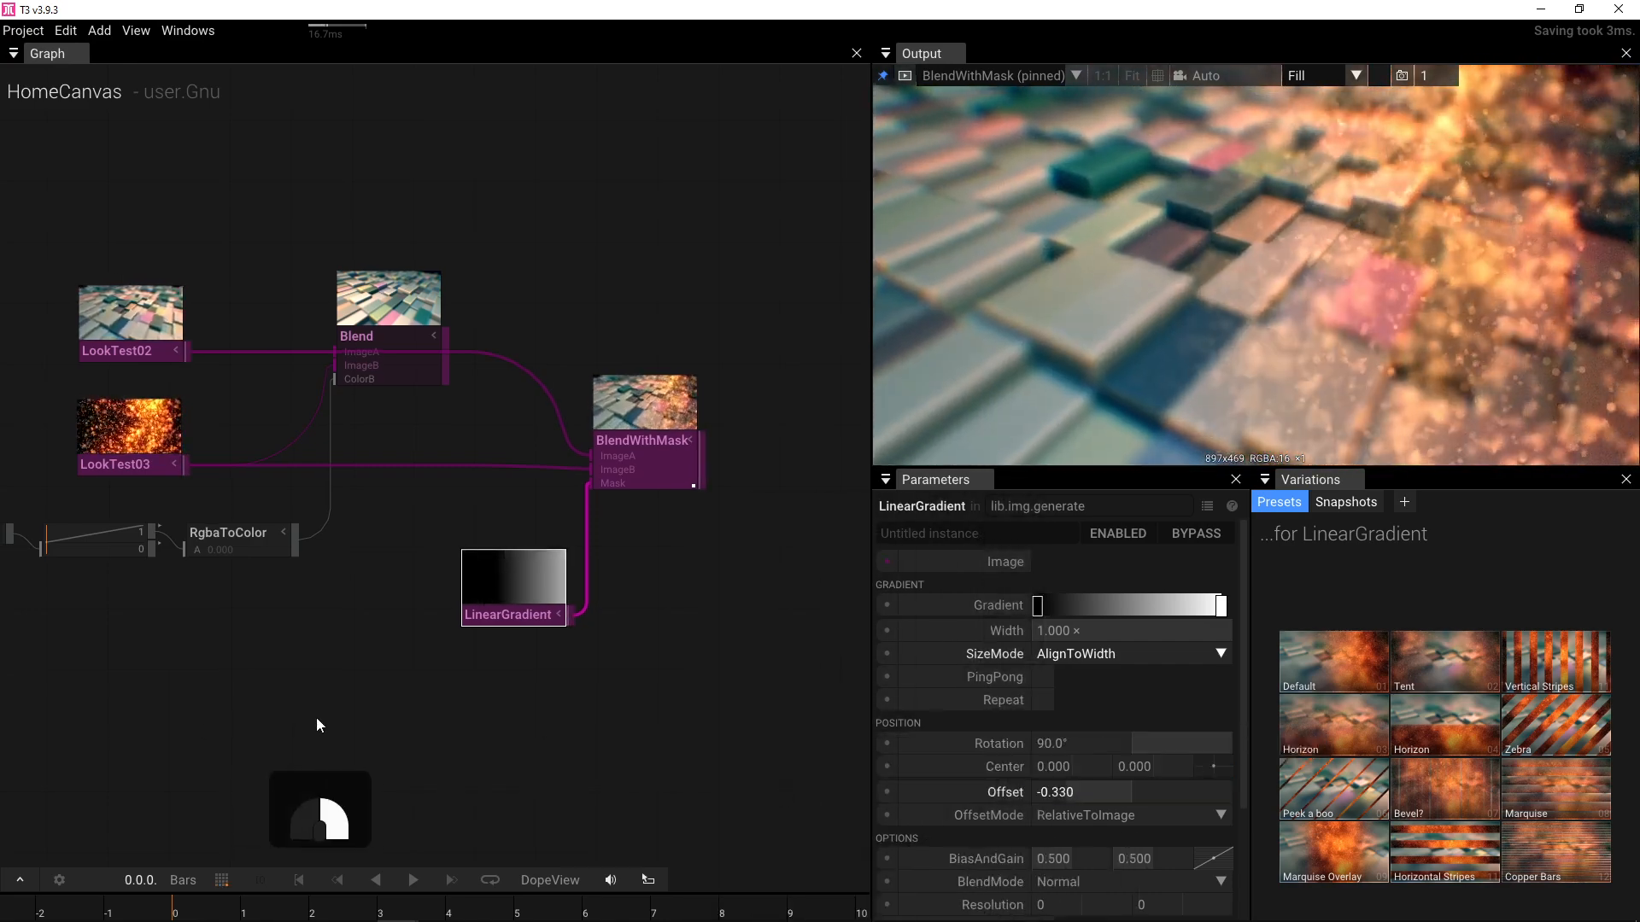
- Connect TriggerAnim's Result to LinearGradient's Offset, then toggle the Boolean to True and back to False to test the wipe
{"action": "left_click_drag", "start_coordinate": [315, 720], "coordinate": [406, 692]}
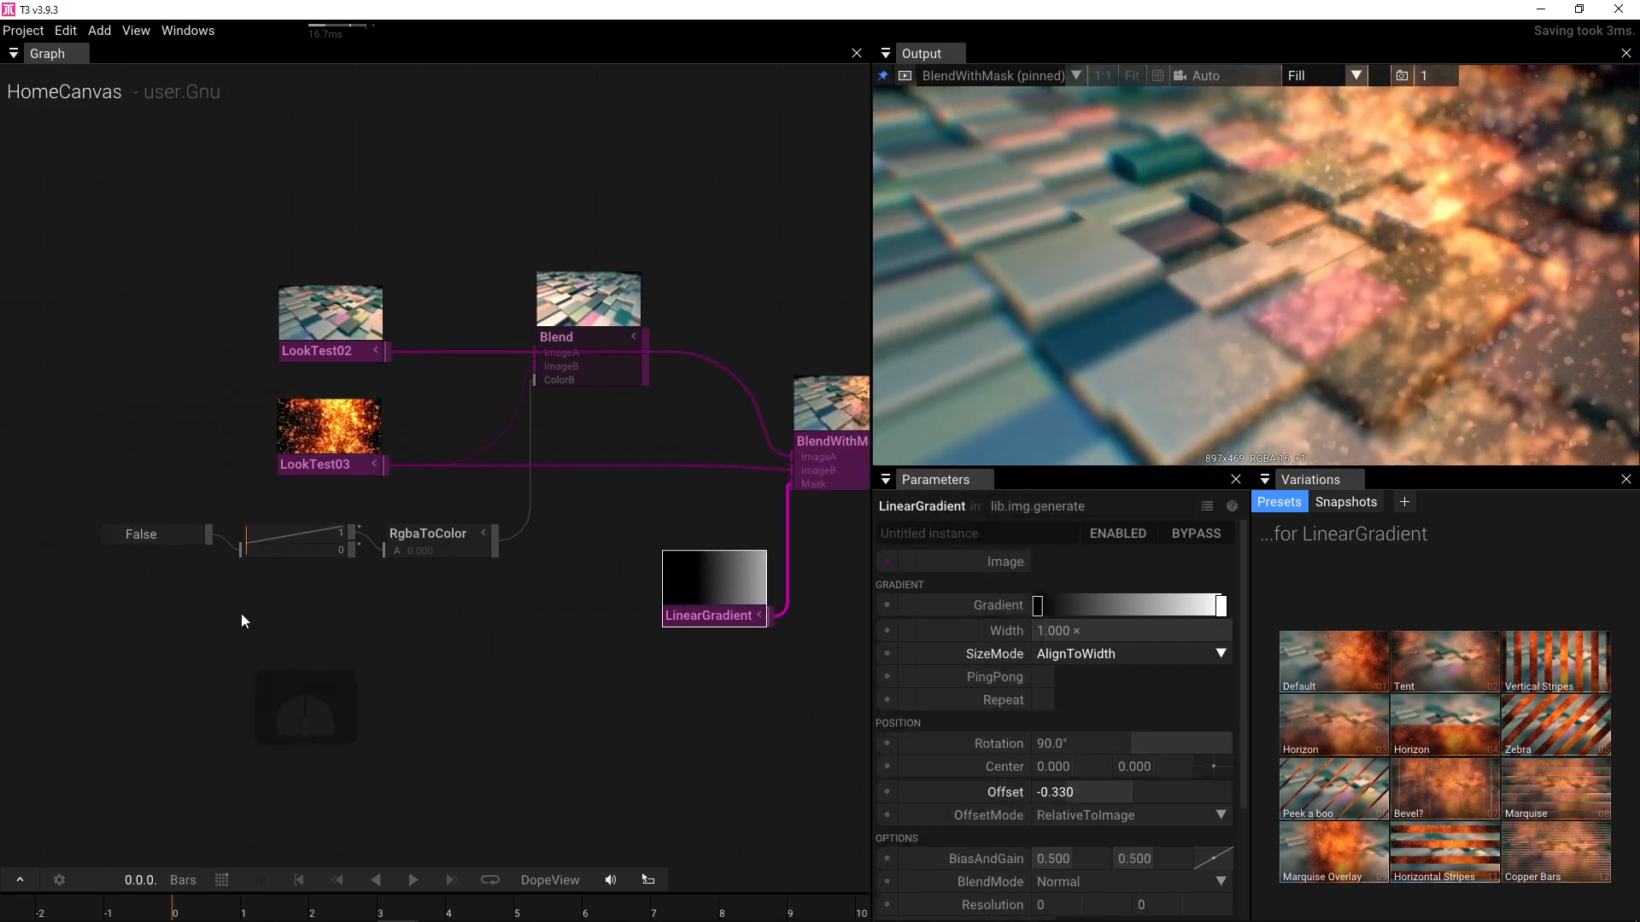
{"action": "left_click_drag", "start_coordinate": [473, 535], "coordinate": [456, 523]}
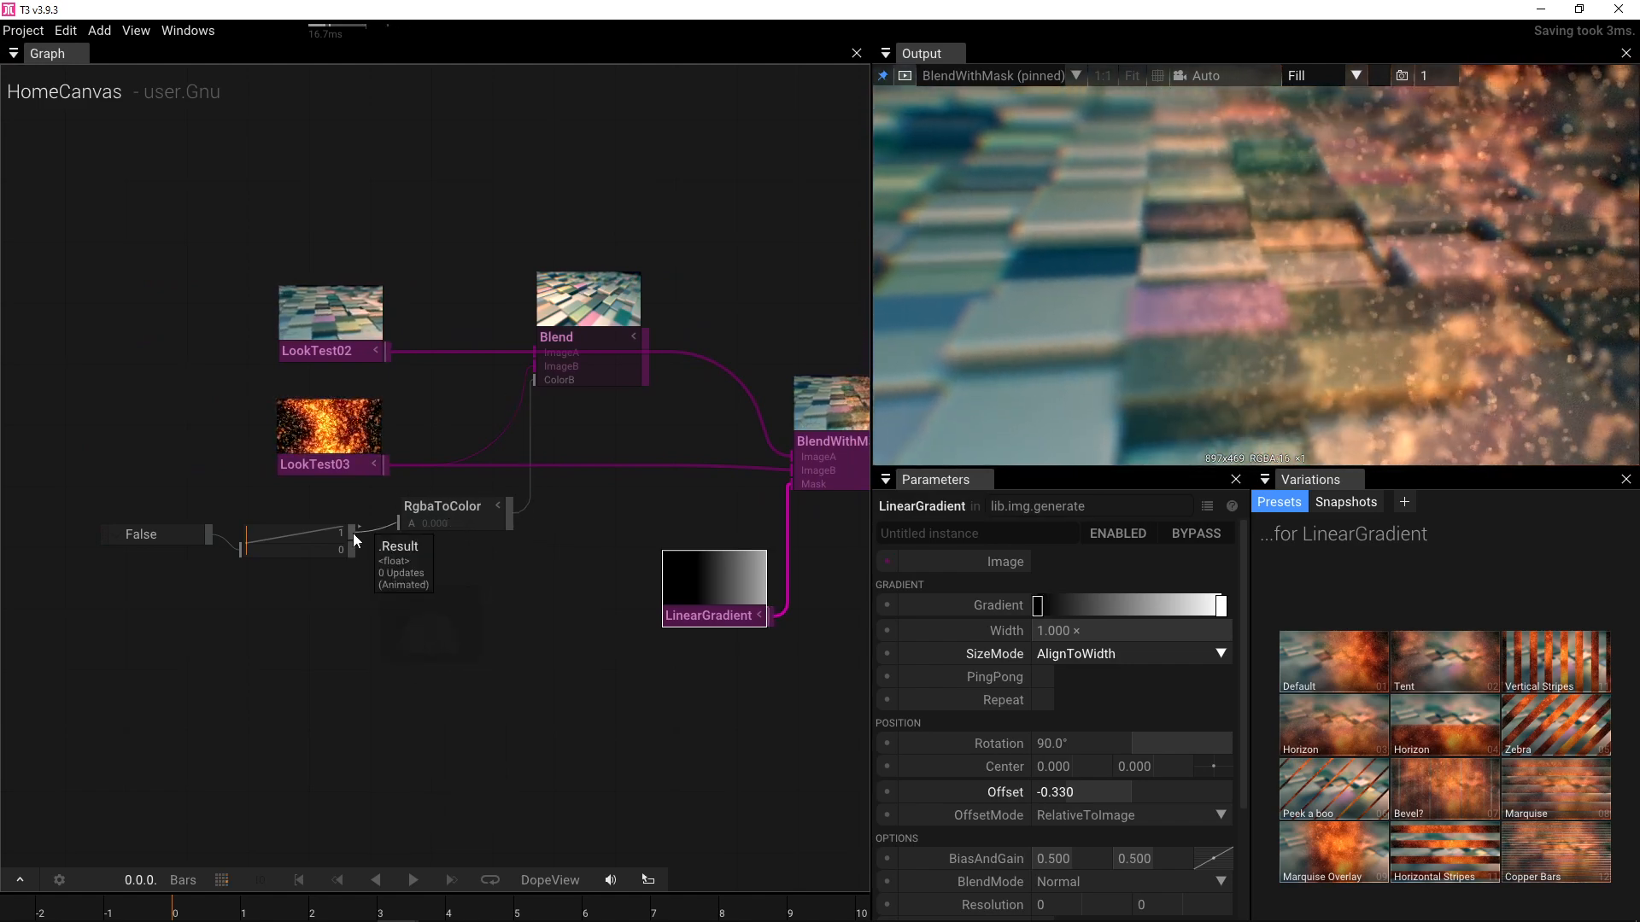
{"action": "left_click_drag", "start_coordinate": [351, 532], "coordinate": [658, 658]}
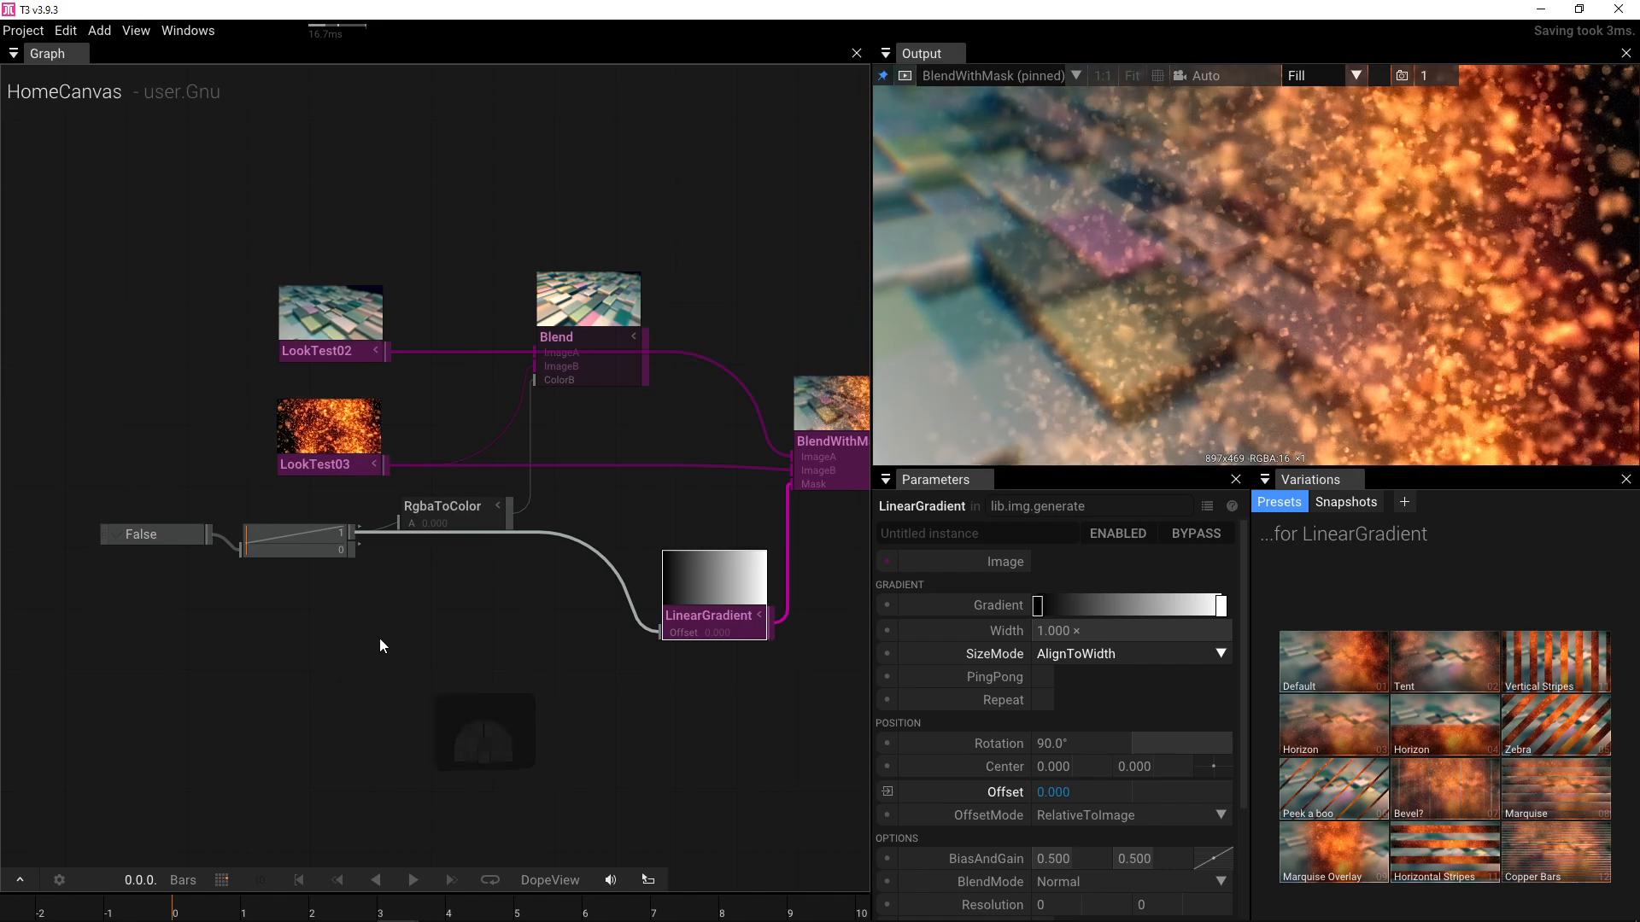
{"action": "left_click", "coordinate": [152, 535]}
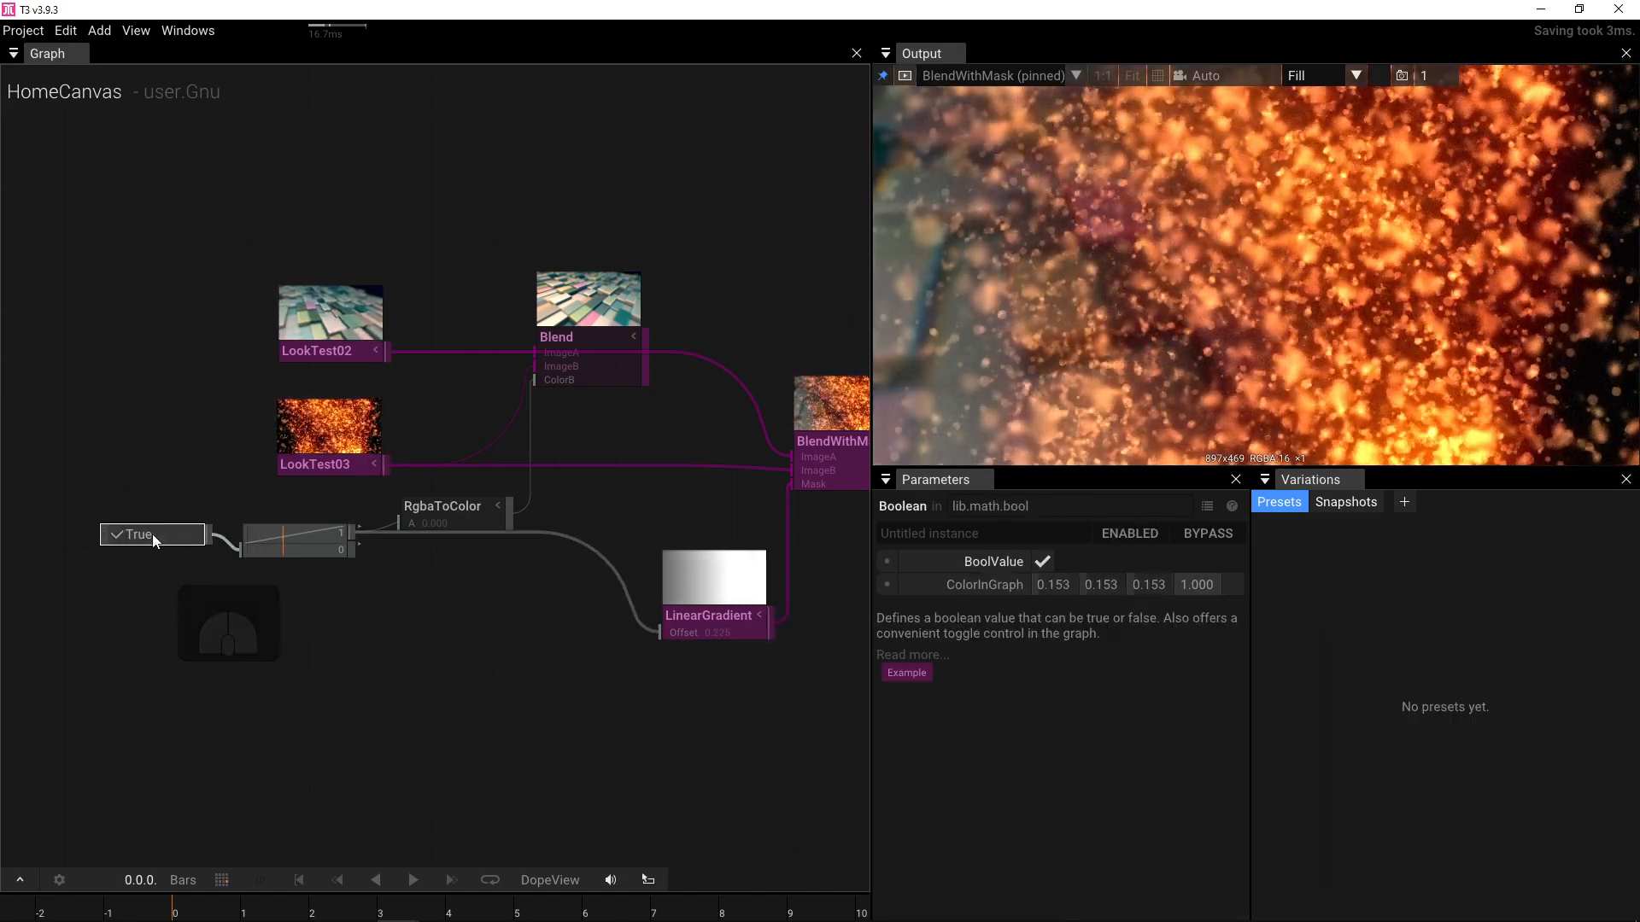
{"action": "left_click", "coordinate": [152, 535]}
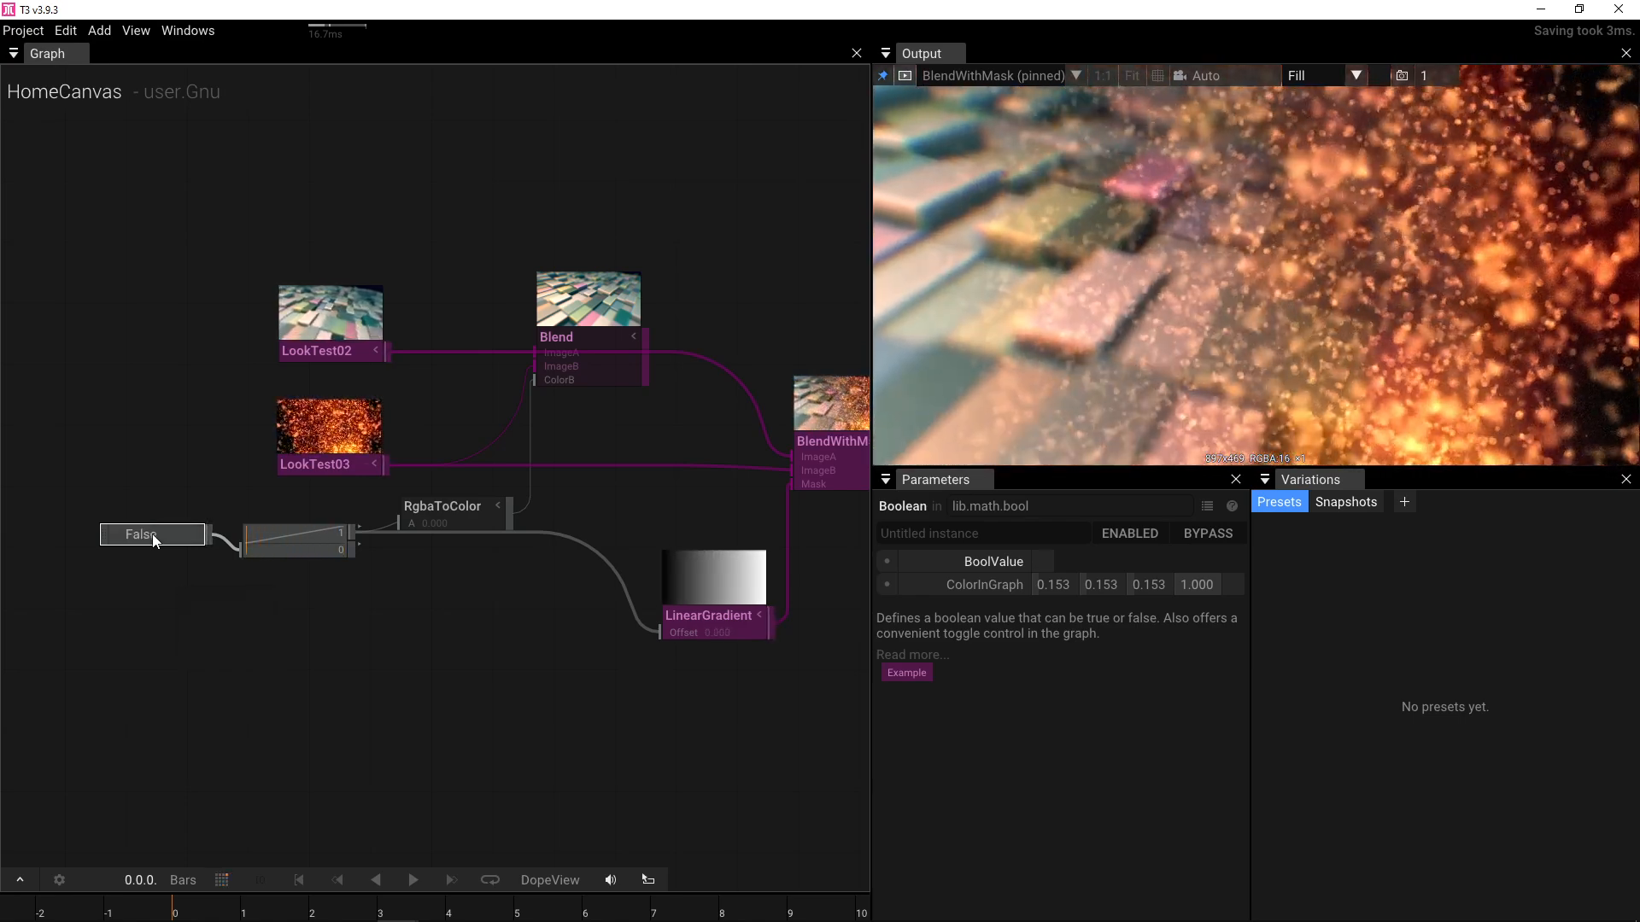
{"action": "mouse_move", "coordinate": [720, 598]}
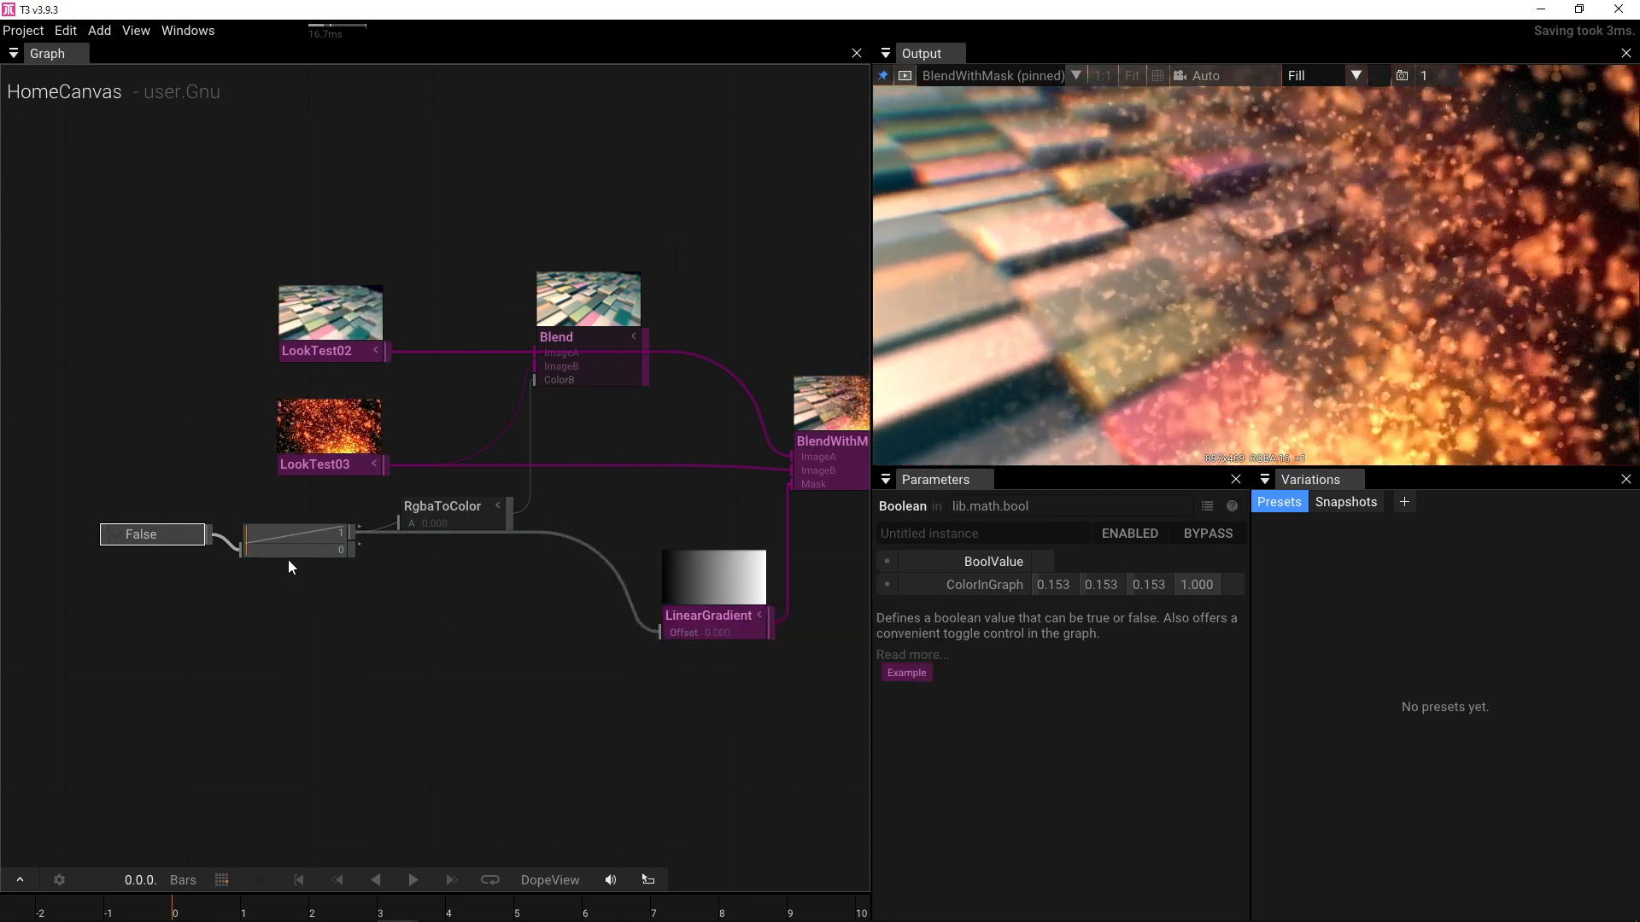
- Insert a Remap operator between TriggerAnim and LinearGradient's Offset, lining these nodes up in a row
{"action": "left_click_drag", "start_coordinate": [288, 557], "coordinate": [404, 643]}
{"action": "type", "text": "remp"}
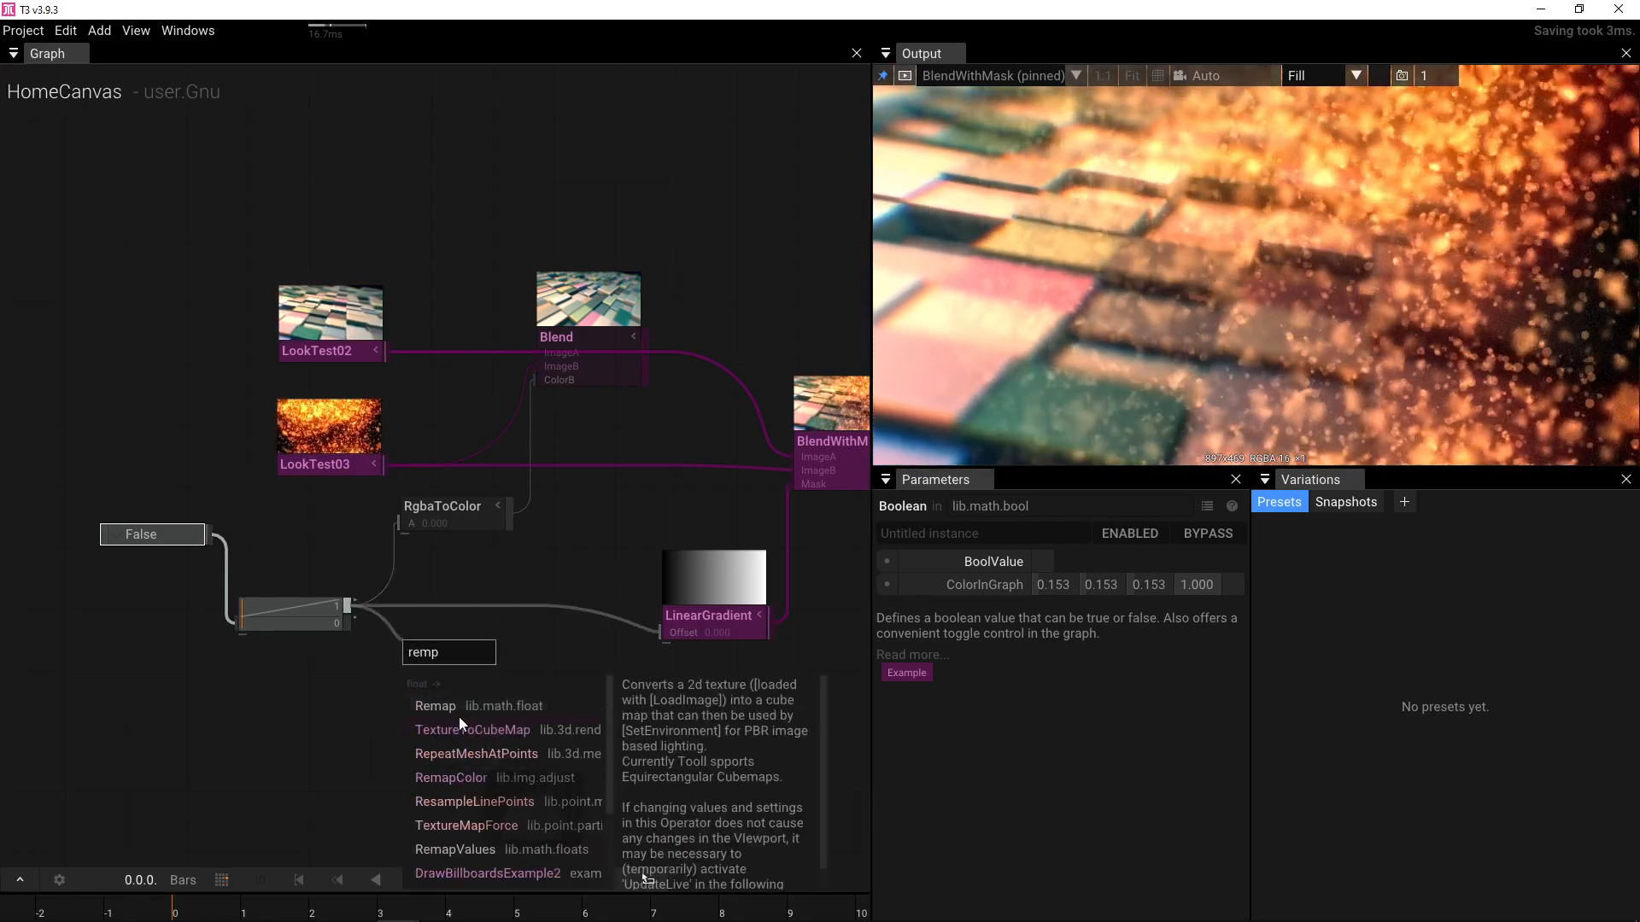
{"action": "left_click", "coordinate": [461, 709]}
{"action": "left_click_drag", "start_coordinate": [511, 658], "coordinate": [620, 633]}
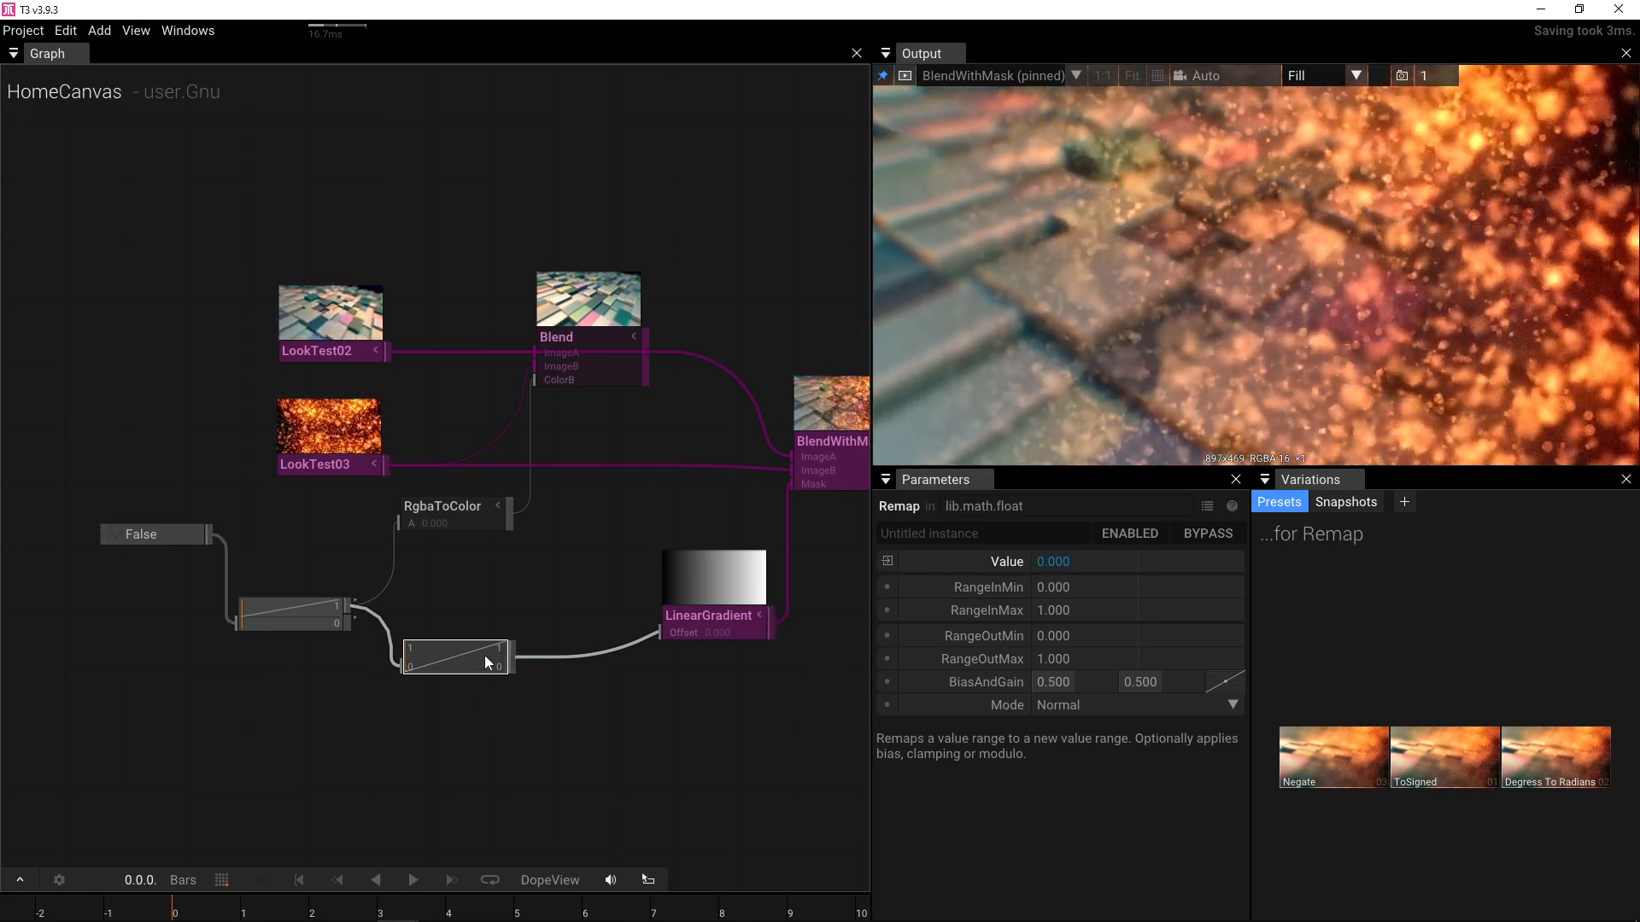
{"action": "mouse_move", "coordinate": [364, 609]}
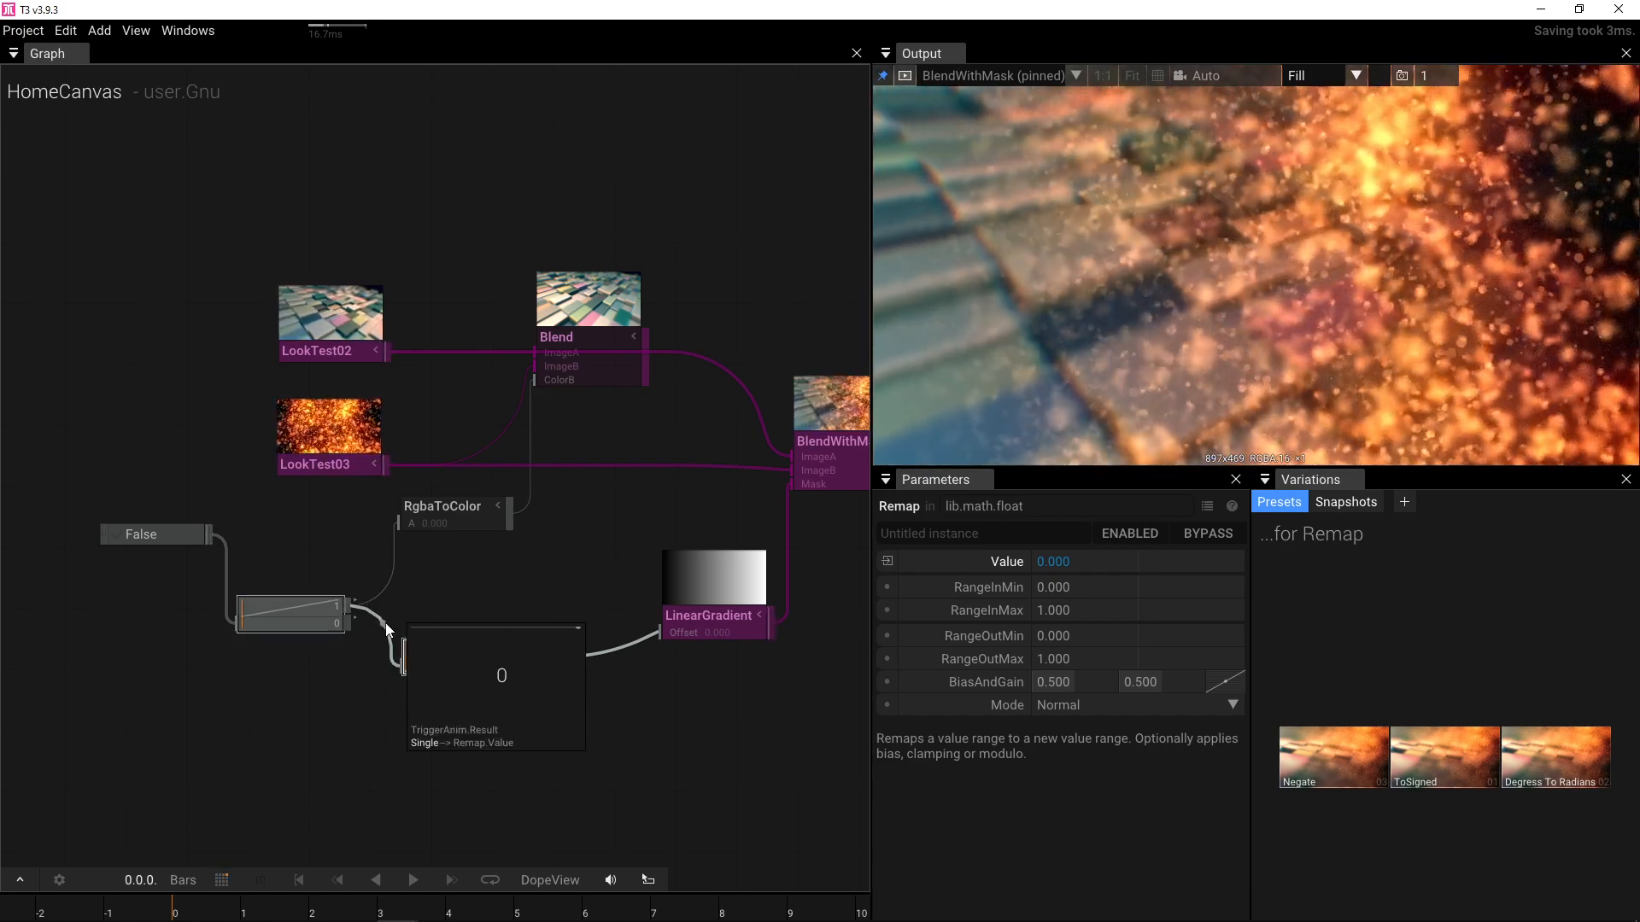
{"action": "mouse_move", "coordinate": [551, 657]}
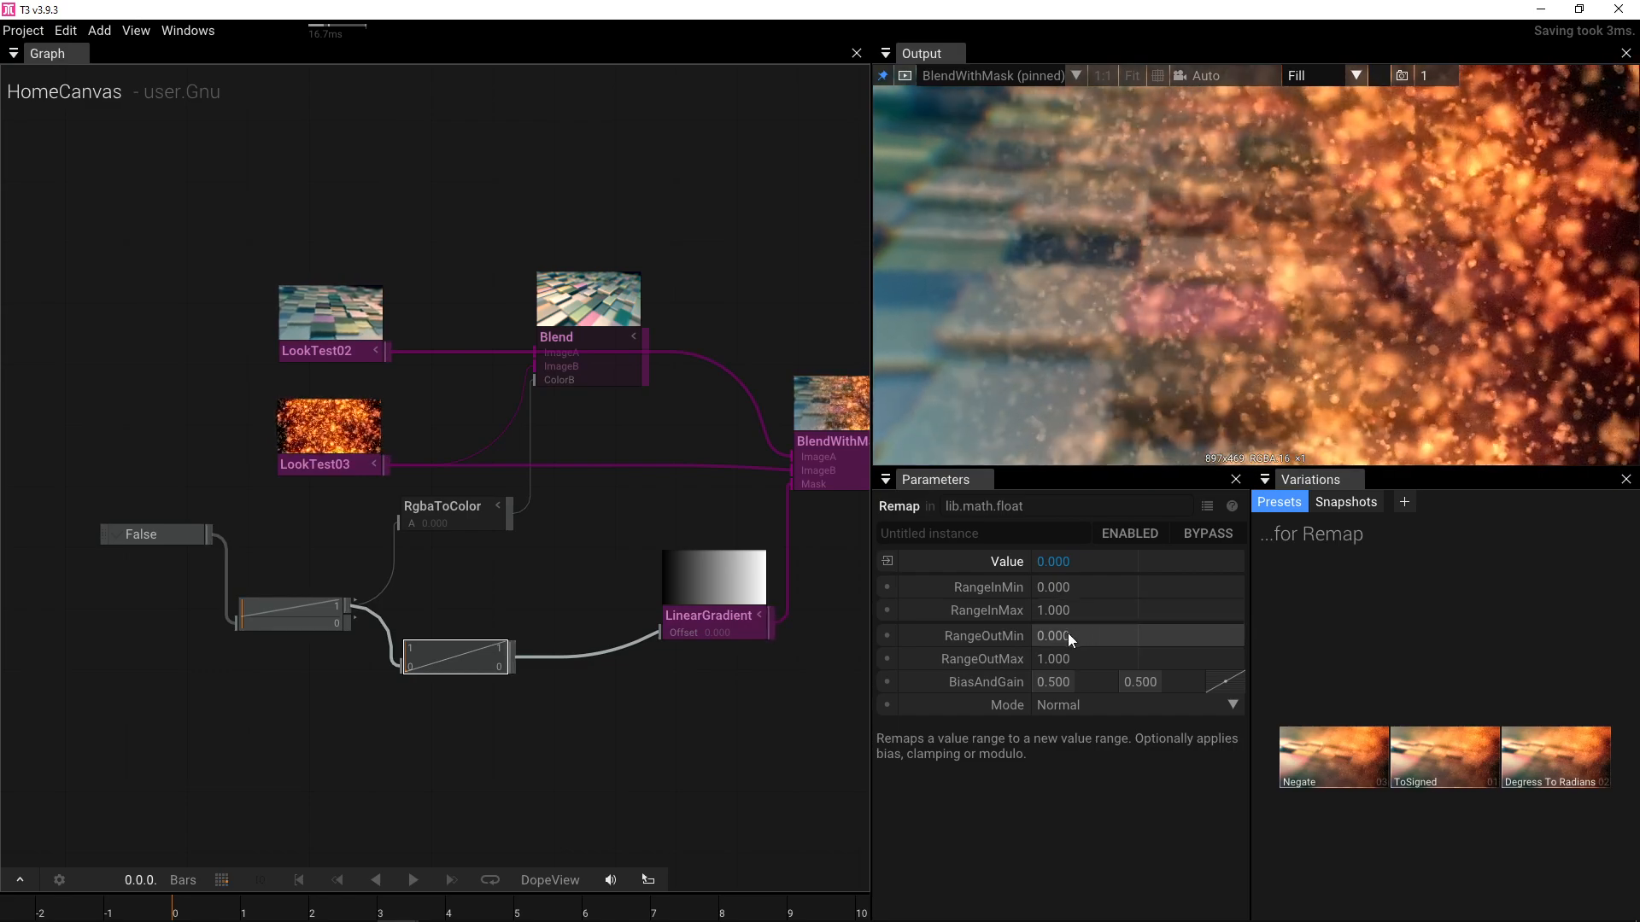
{"action": "left_click_drag", "start_coordinate": [437, 667], "coordinate": [453, 637]}
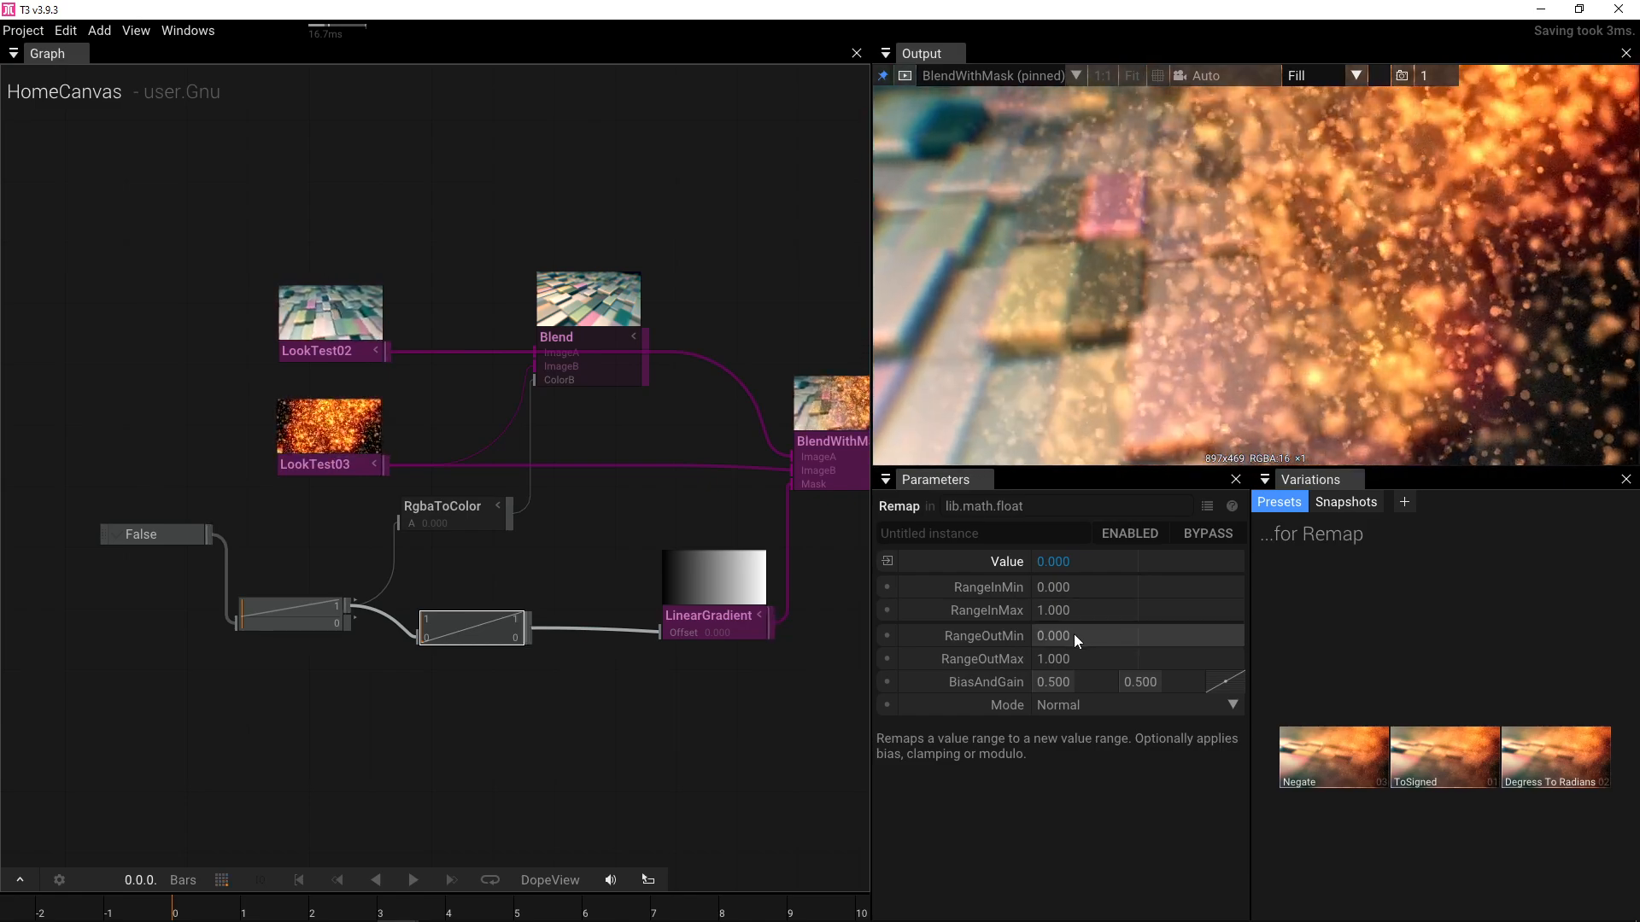
- Set the Remap operator's RangeOutMin to -1
{"action": "left_click", "coordinate": [1073, 633]}
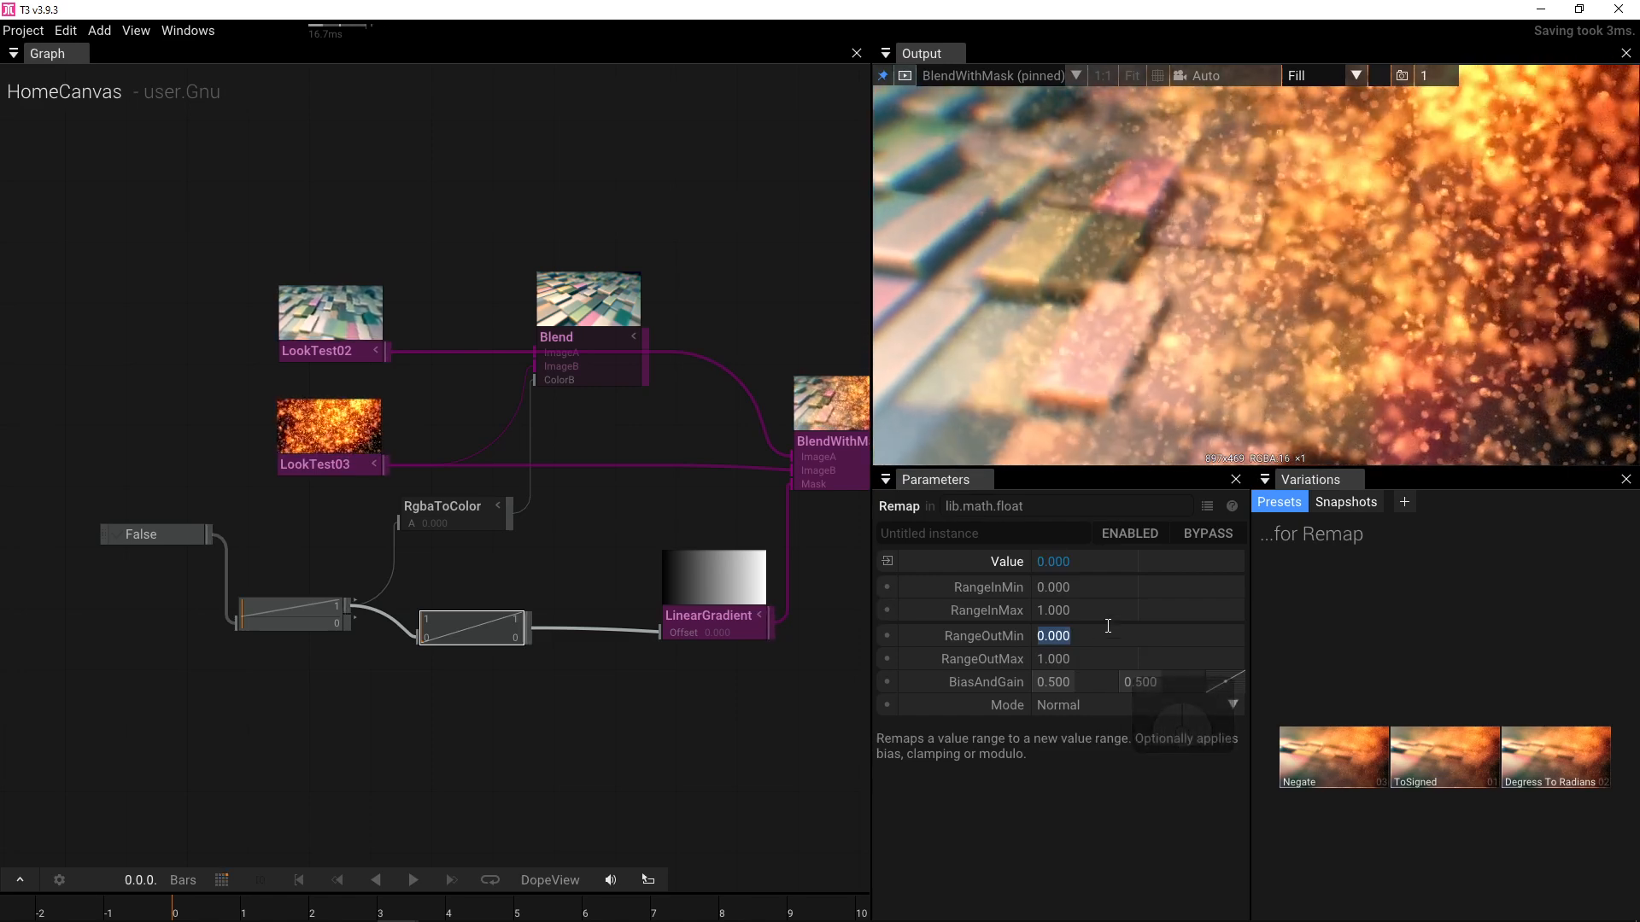
{"action": "type", "text": "-1"}
{"action": "key", "text": "Return"}
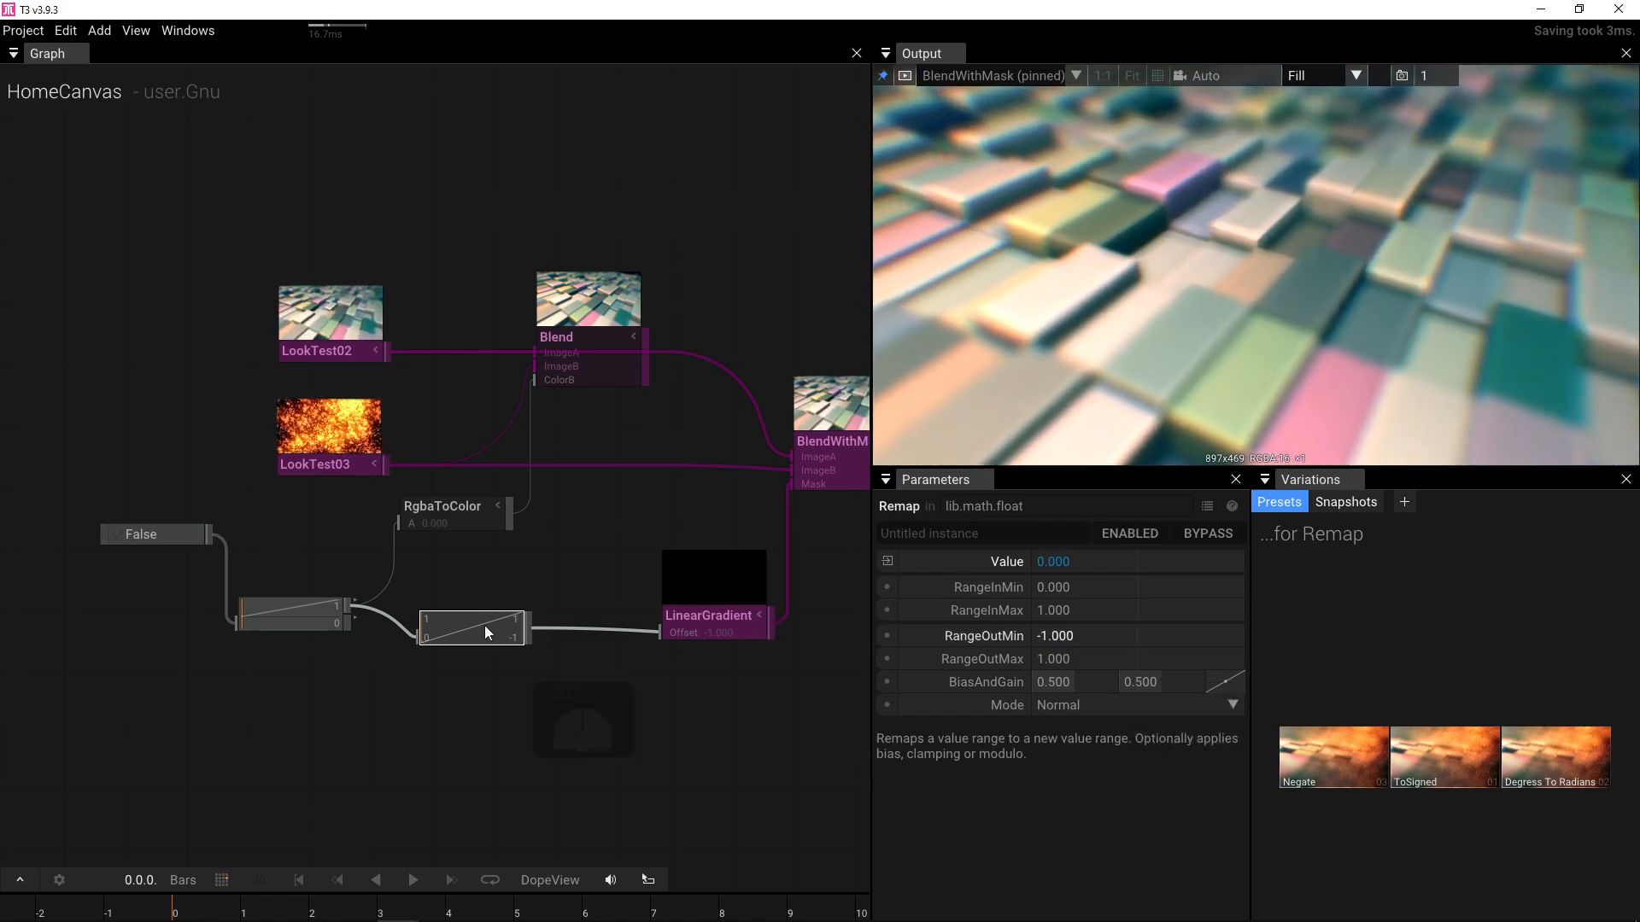
- Toggle the Boolean between True and False repeatedly to test the remapped mask transition, leaving it at True
{"action": "left_click", "coordinate": [164, 536]}
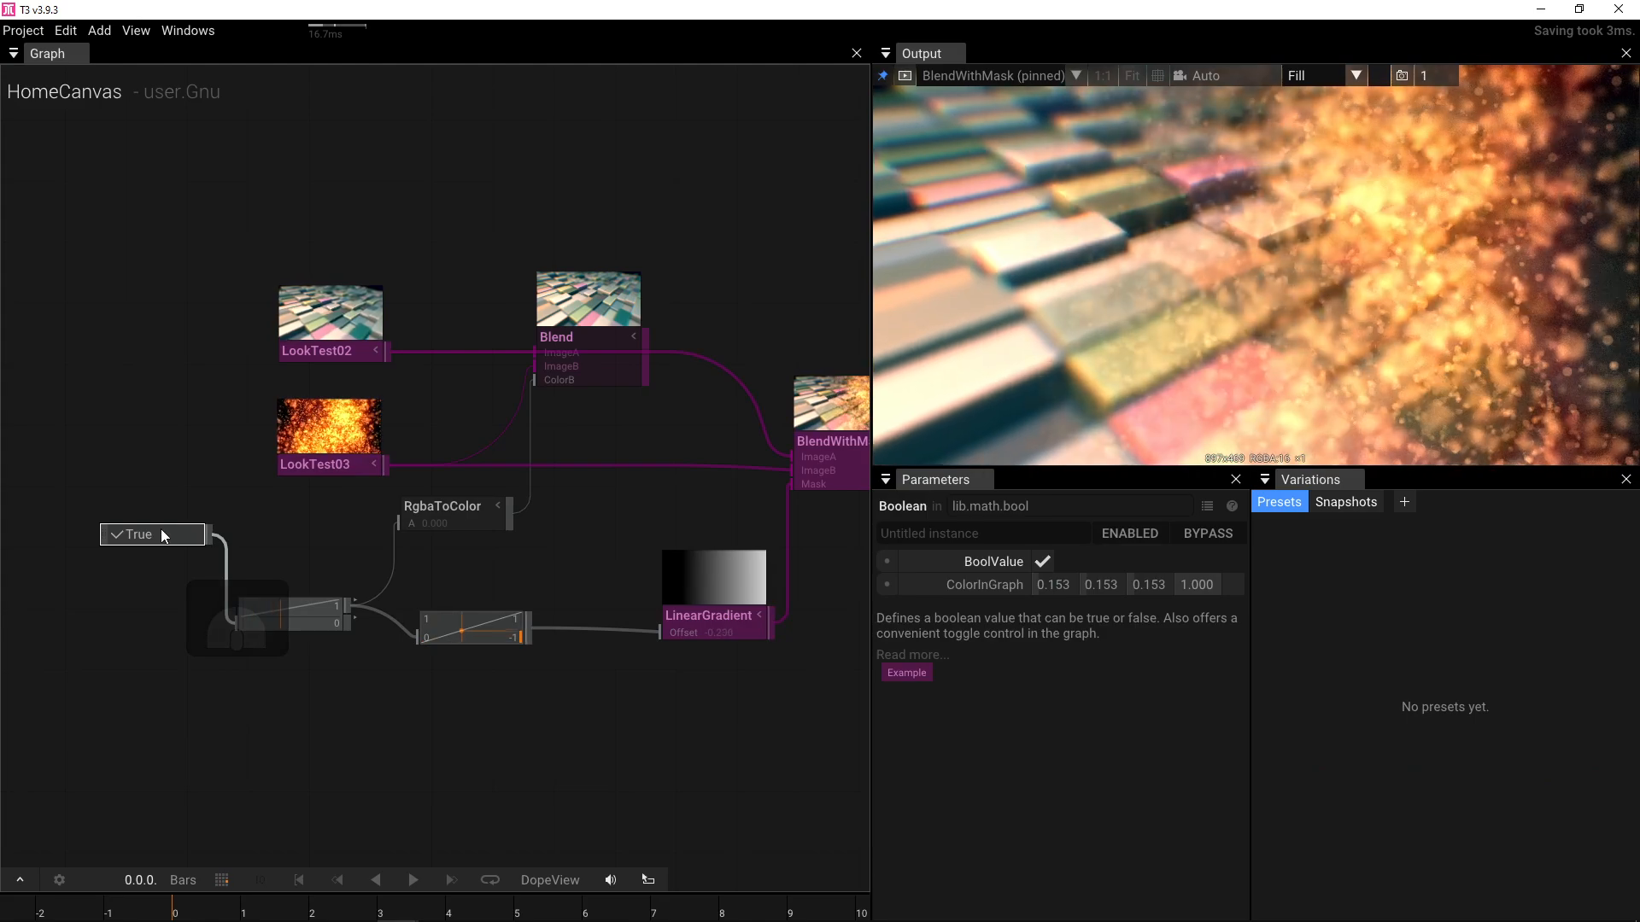
{"action": "left_click", "coordinate": [164, 535]}
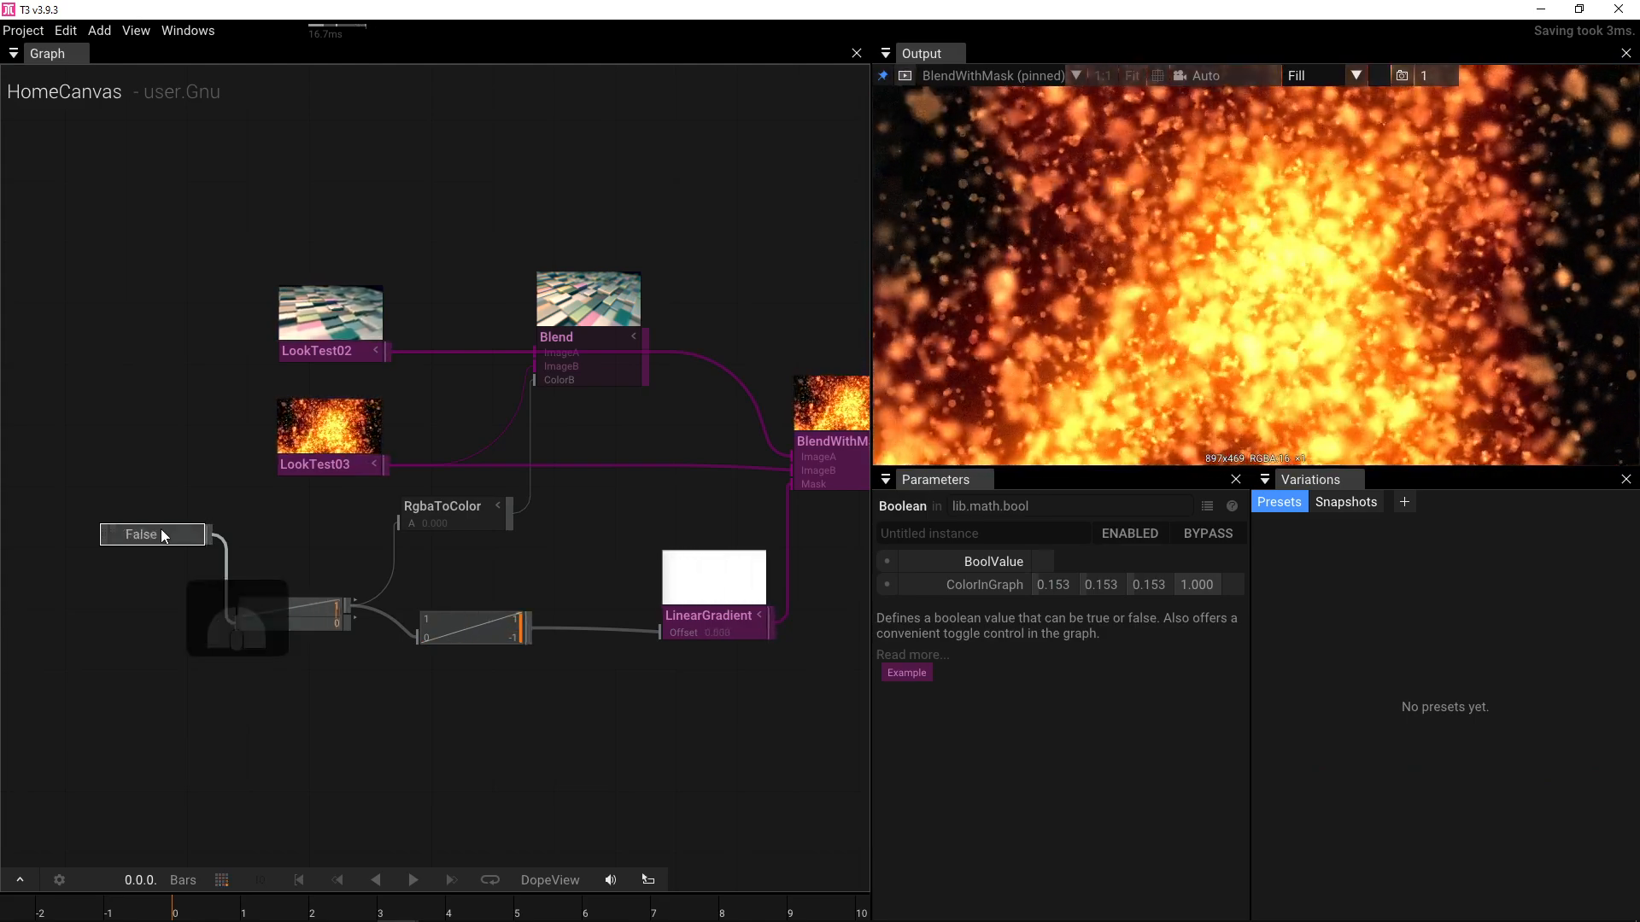
{"action": "left_click", "coordinate": [163, 535]}
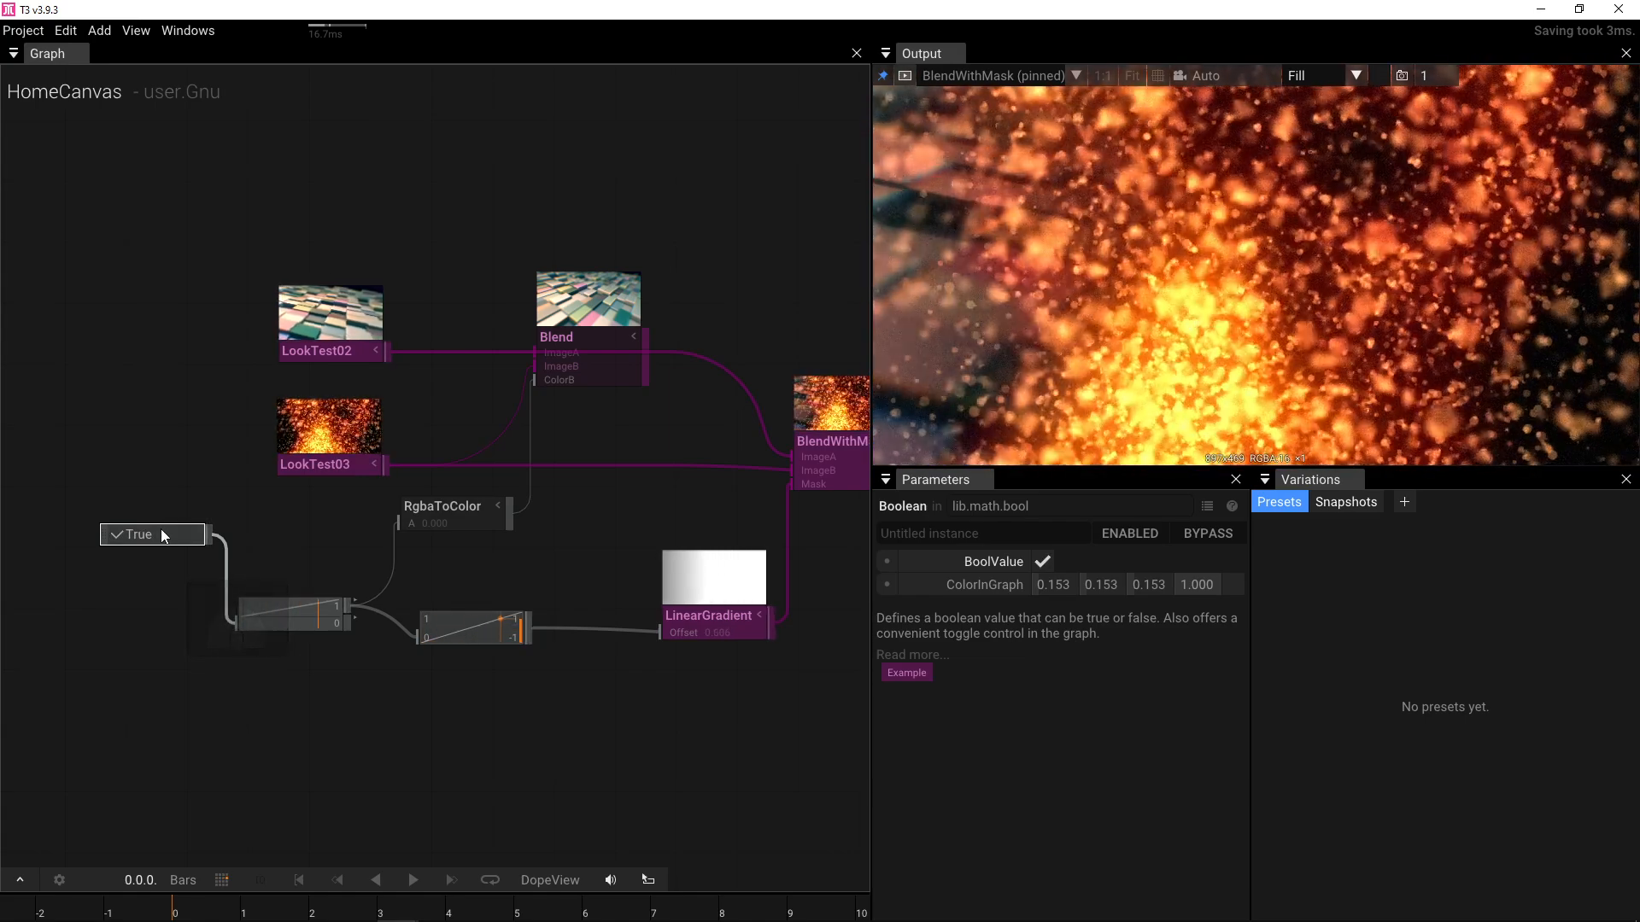
{"action": "left_click", "coordinate": [165, 535]}
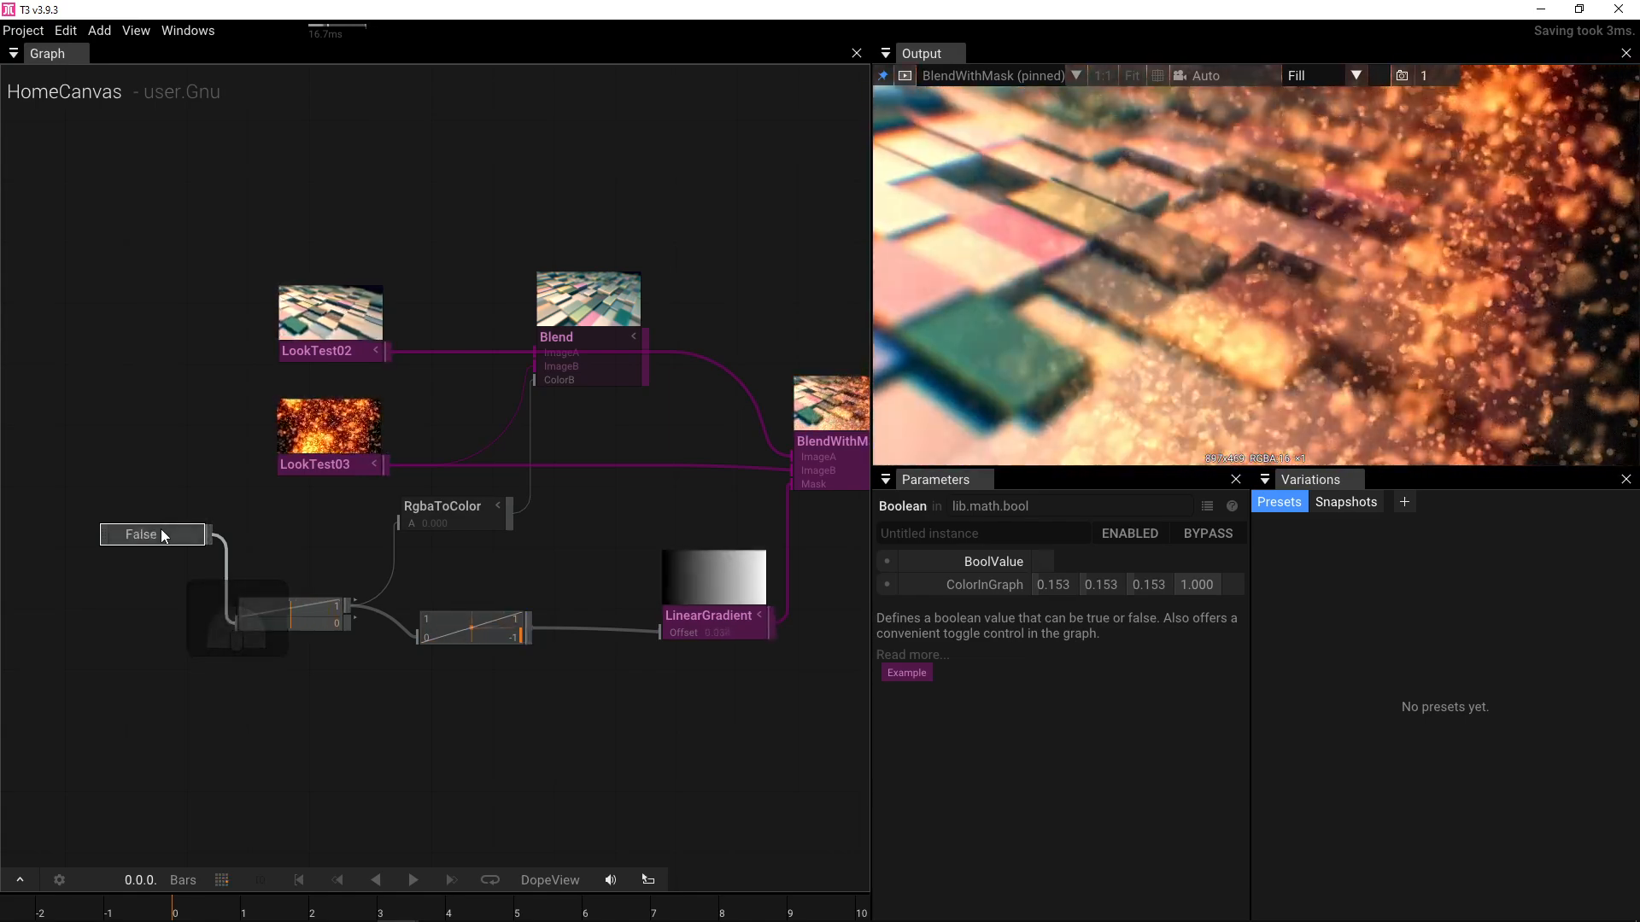
{"action": "left_click", "coordinate": [165, 536]}
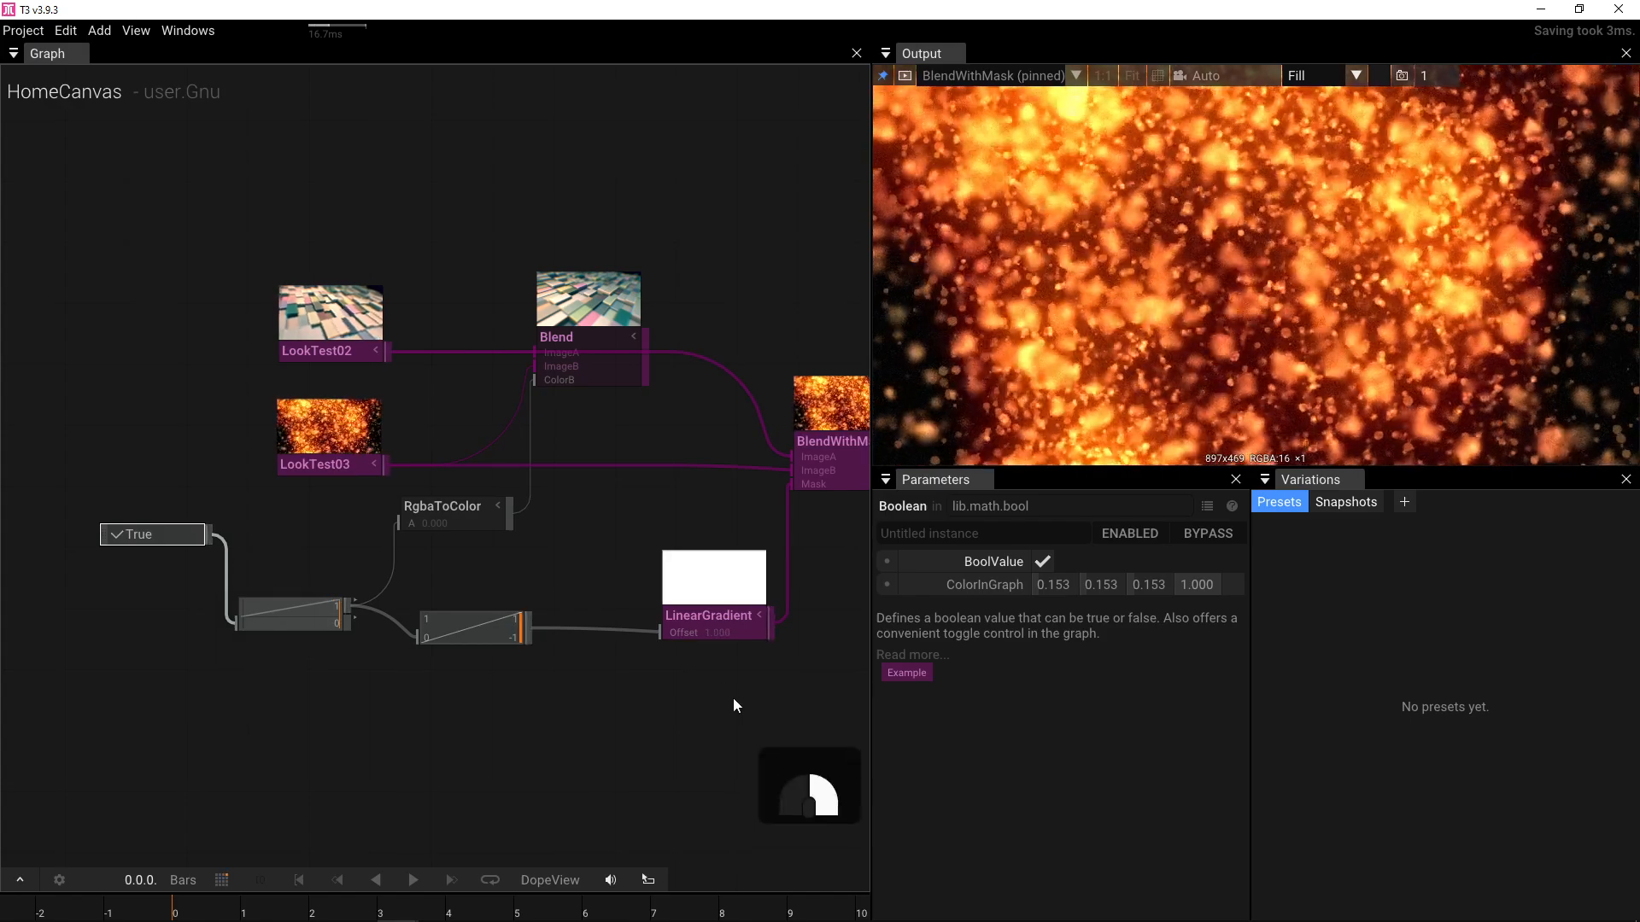
{"action": "left_click_drag", "start_coordinate": [733, 699], "coordinate": [577, 704]}
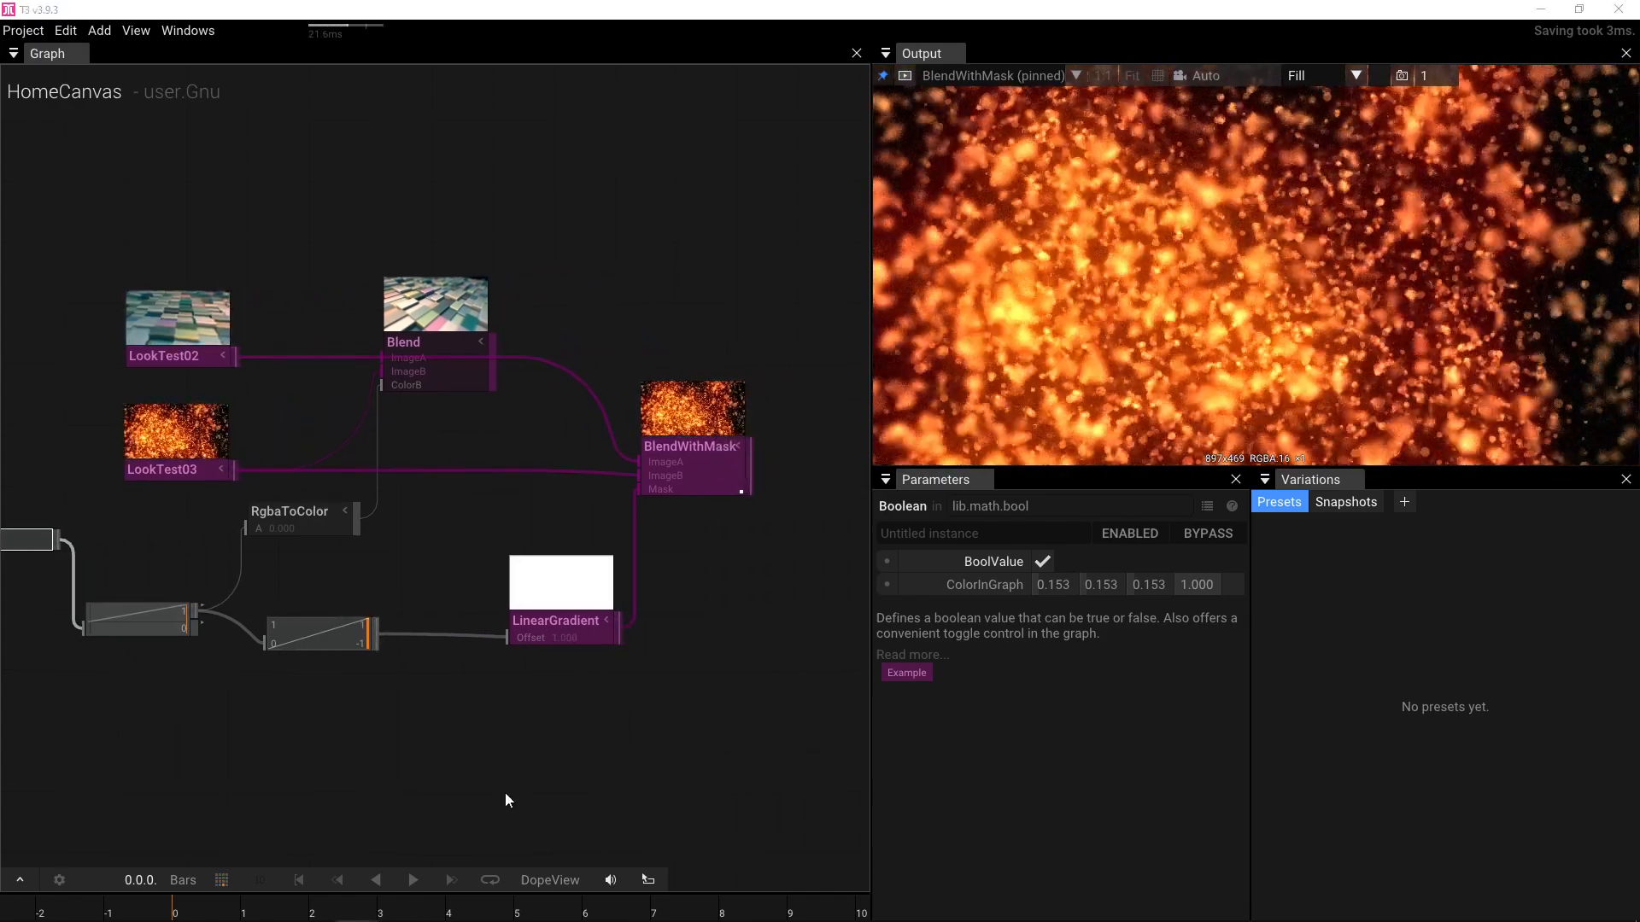
{"action": "left_click_drag", "start_coordinate": [431, 753], "coordinate": [468, 720]}
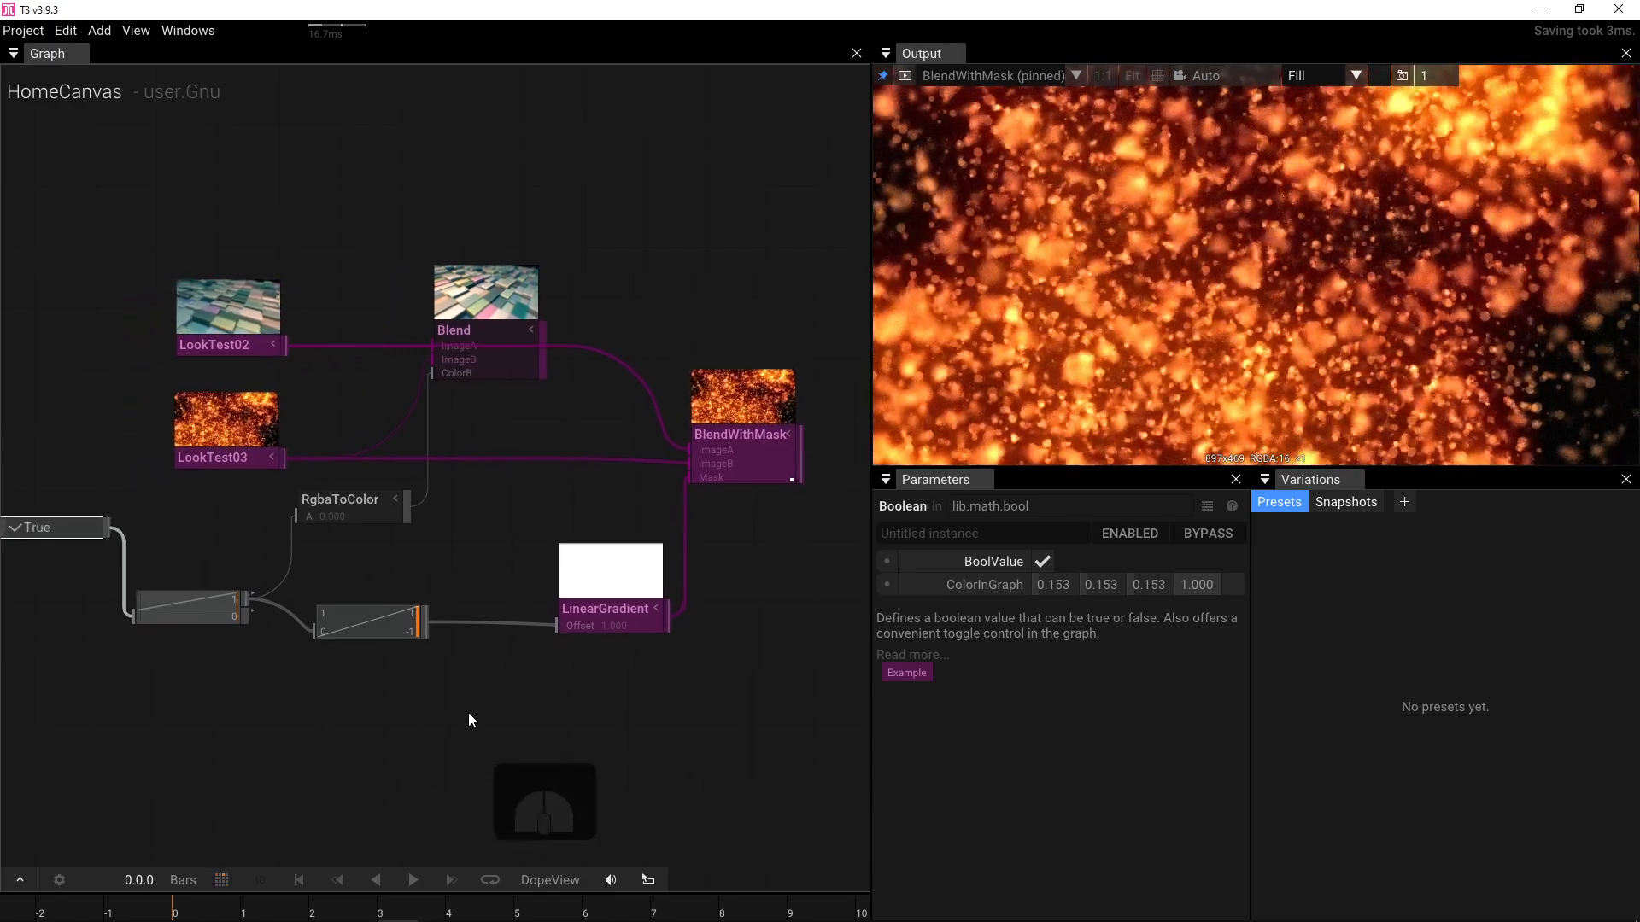
- Disconnect the Remap node from LinearGradient's Offset and move LinearGradient away from BlendWithMask to free up space
{"action": "mouse_move", "coordinate": [596, 600]}
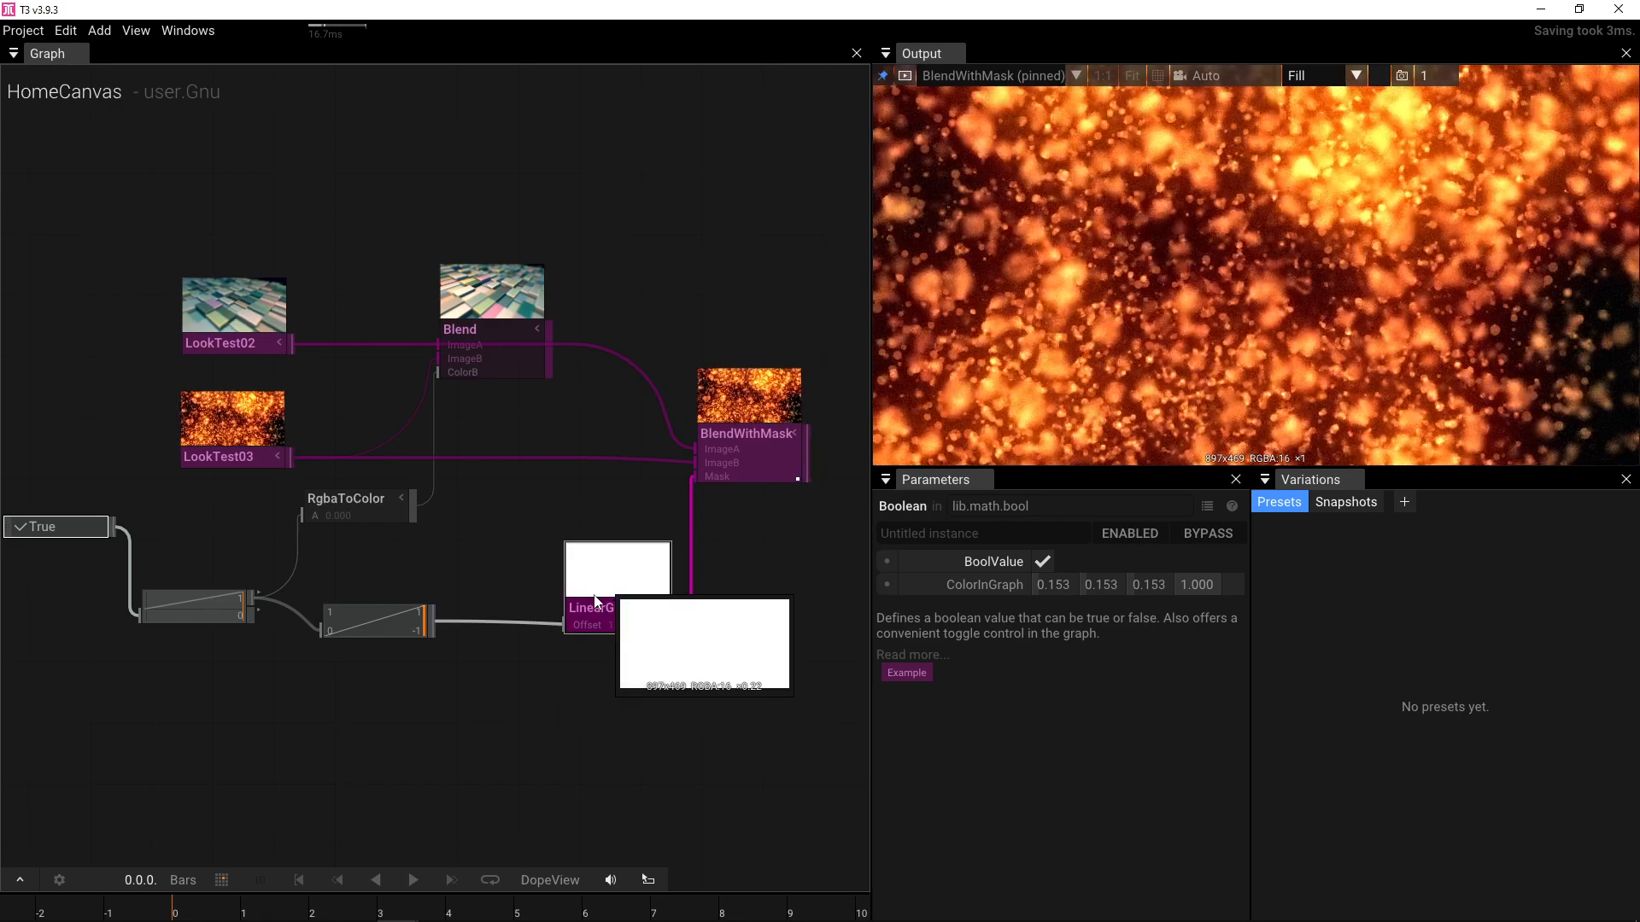
{"action": "mouse_move", "coordinate": [535, 627]}
{"action": "left_click_drag", "start_coordinate": [558, 623], "coordinate": [463, 685]}
{"action": "left_click", "coordinate": [637, 612]}
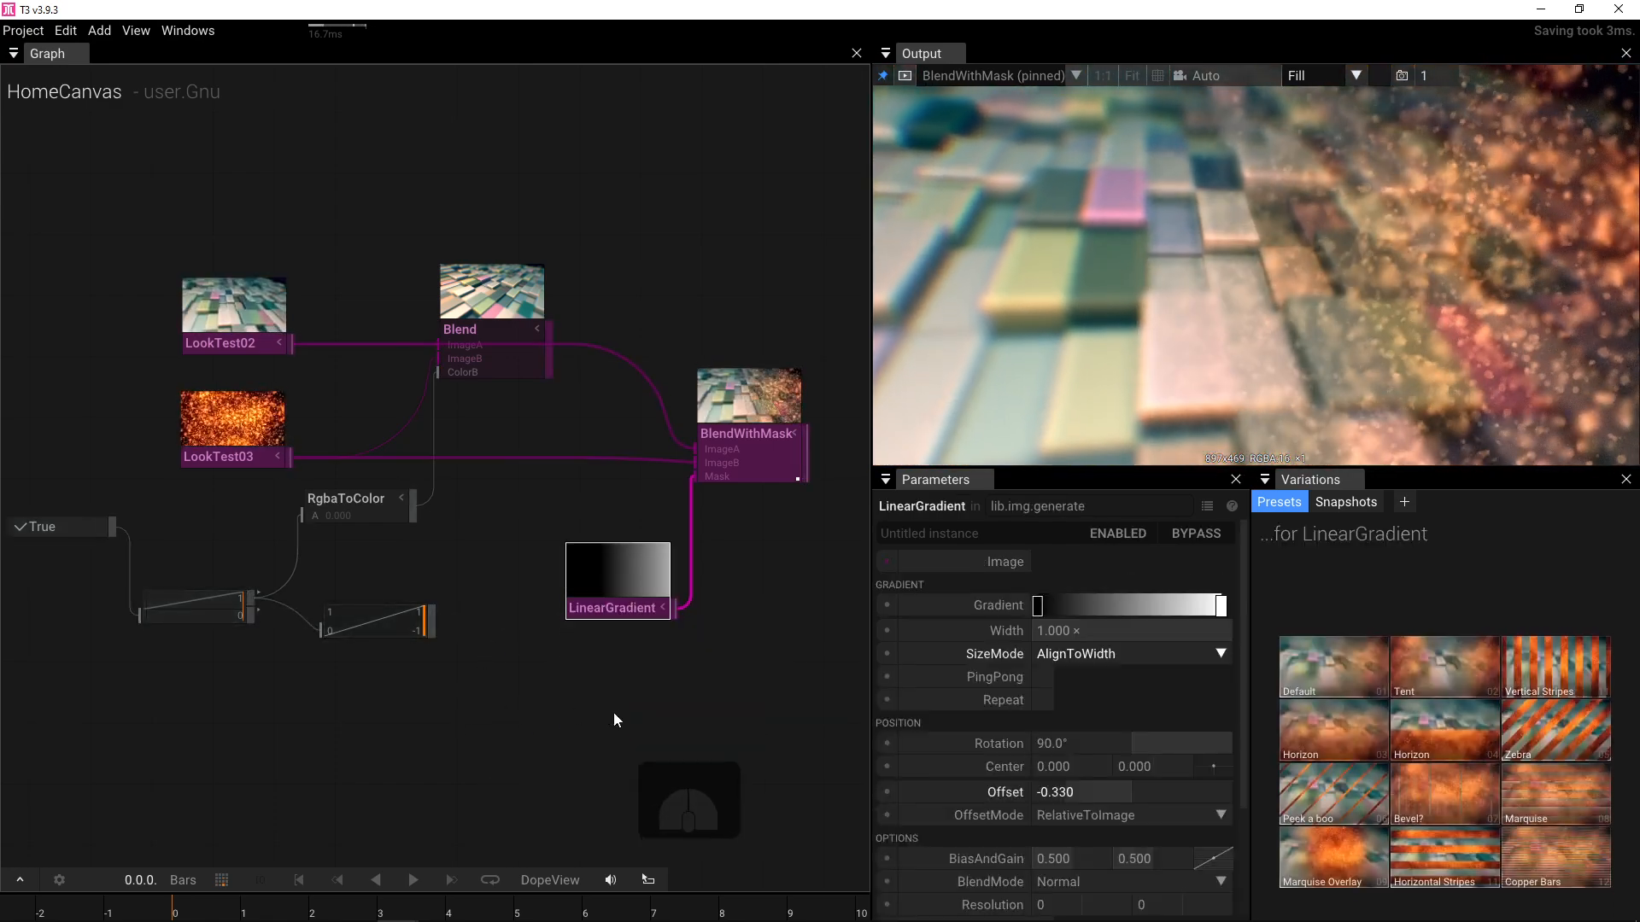
{"action": "left_click_drag", "start_coordinate": [649, 683], "coordinate": [680, 680]}
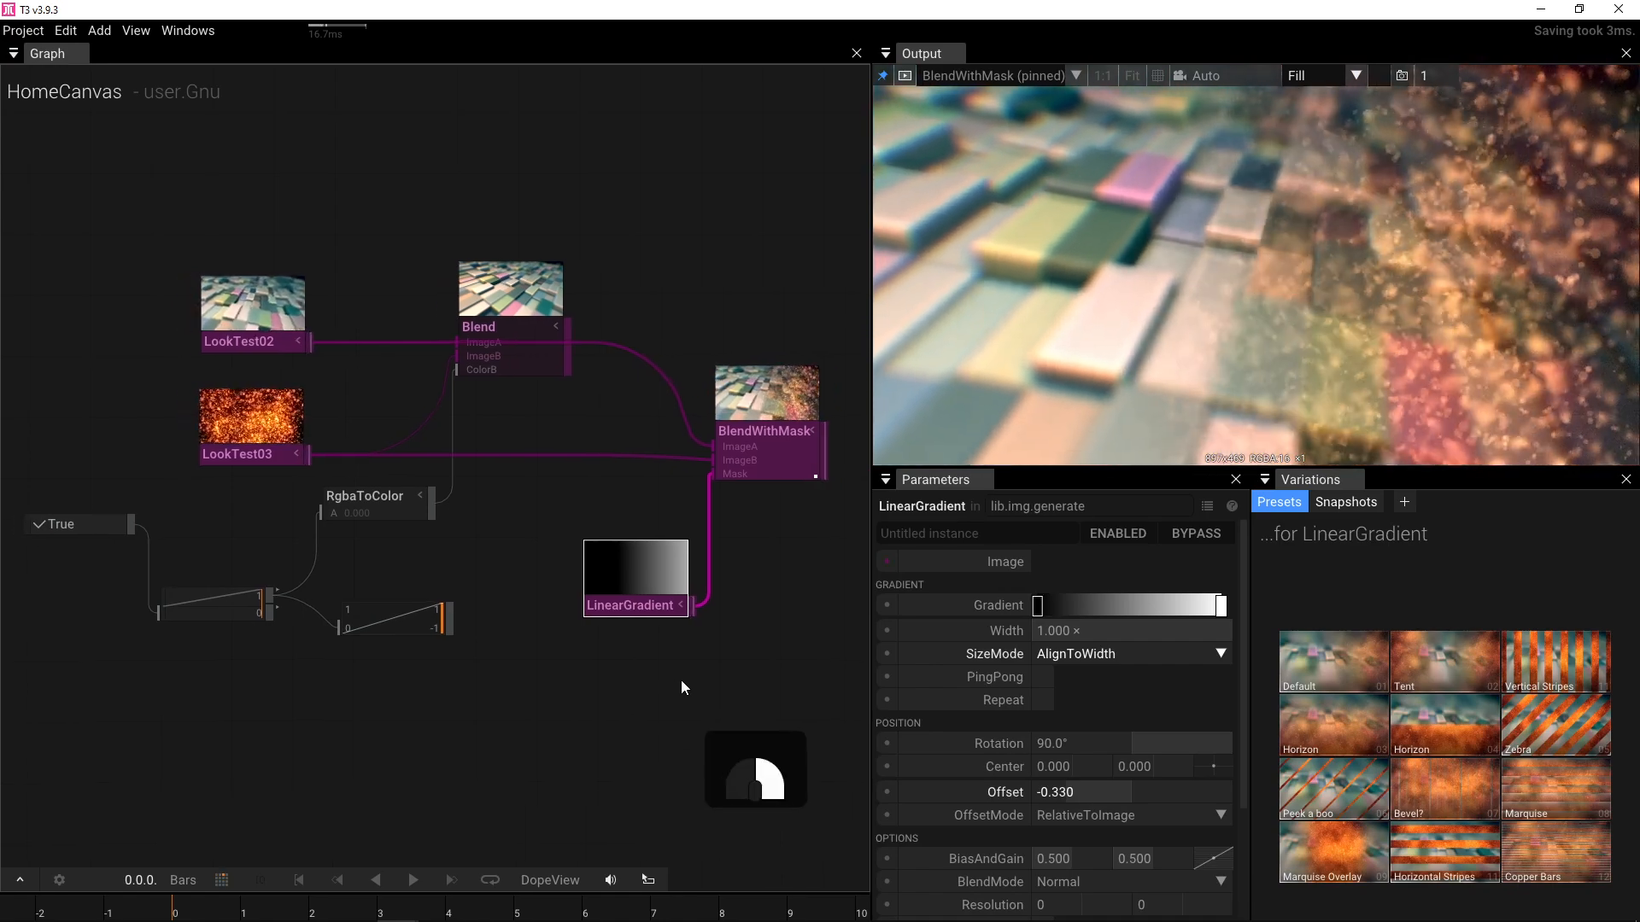
{"action": "left_click_drag", "start_coordinate": [647, 606], "coordinate": [630, 611]}
{"action": "left_click_drag", "start_coordinate": [603, 694], "coordinate": [578, 714]}
{"action": "left_click_drag", "start_coordinate": [598, 631], "coordinate": [585, 639]}
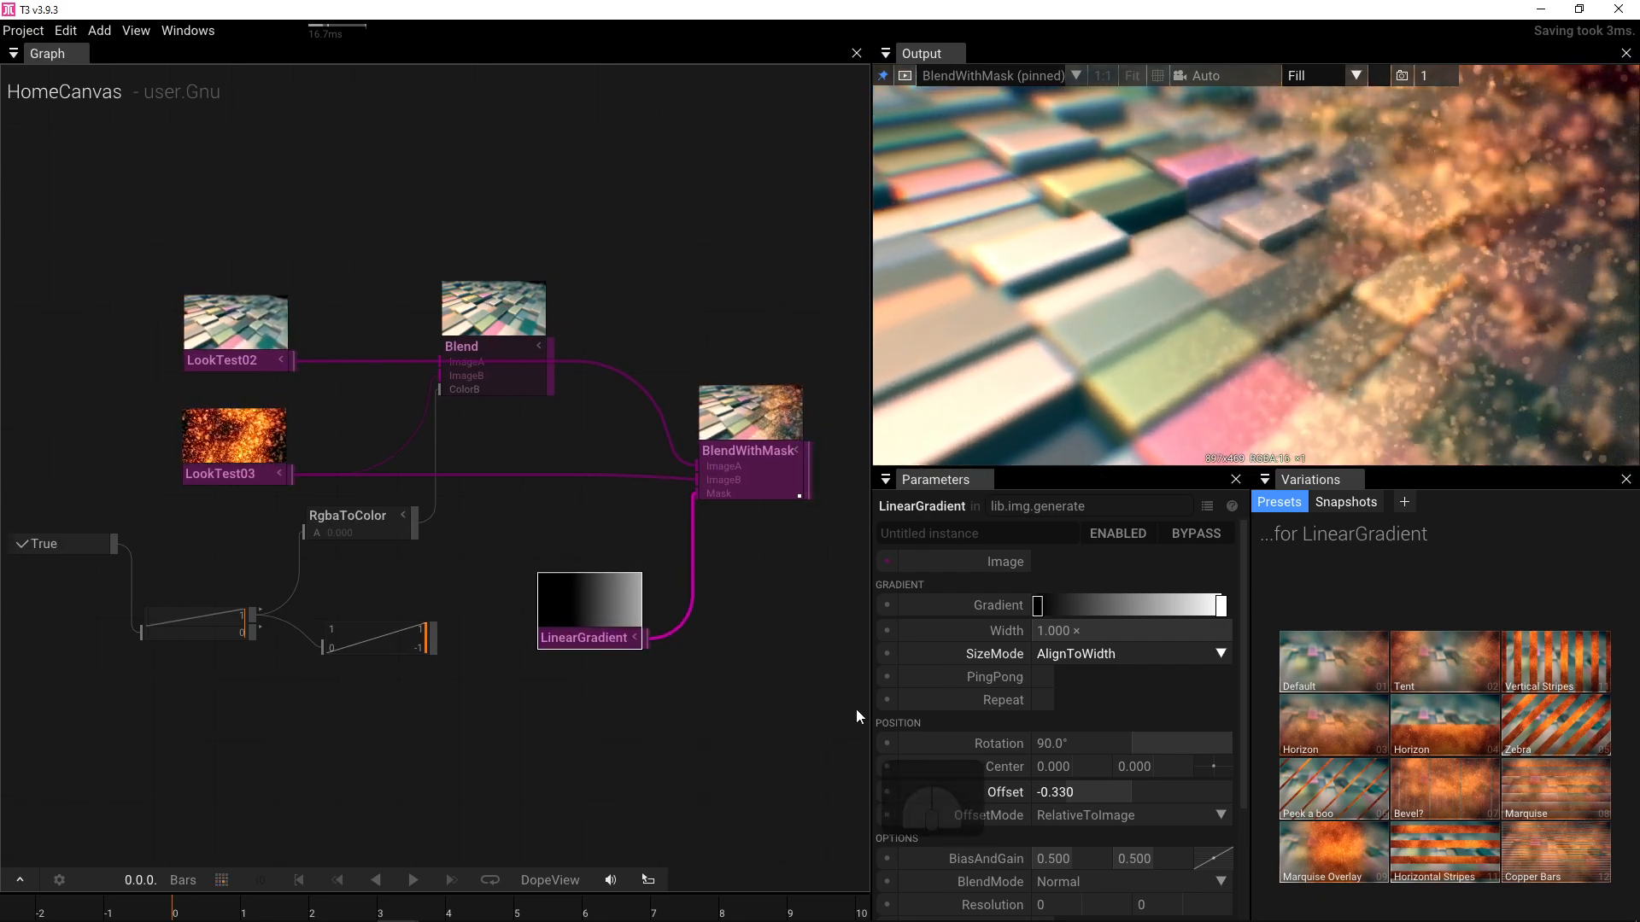
- Apply the black-to-white gradient preset to LinearGradient's Gradient
{"action": "right_click", "coordinate": [1101, 602]}
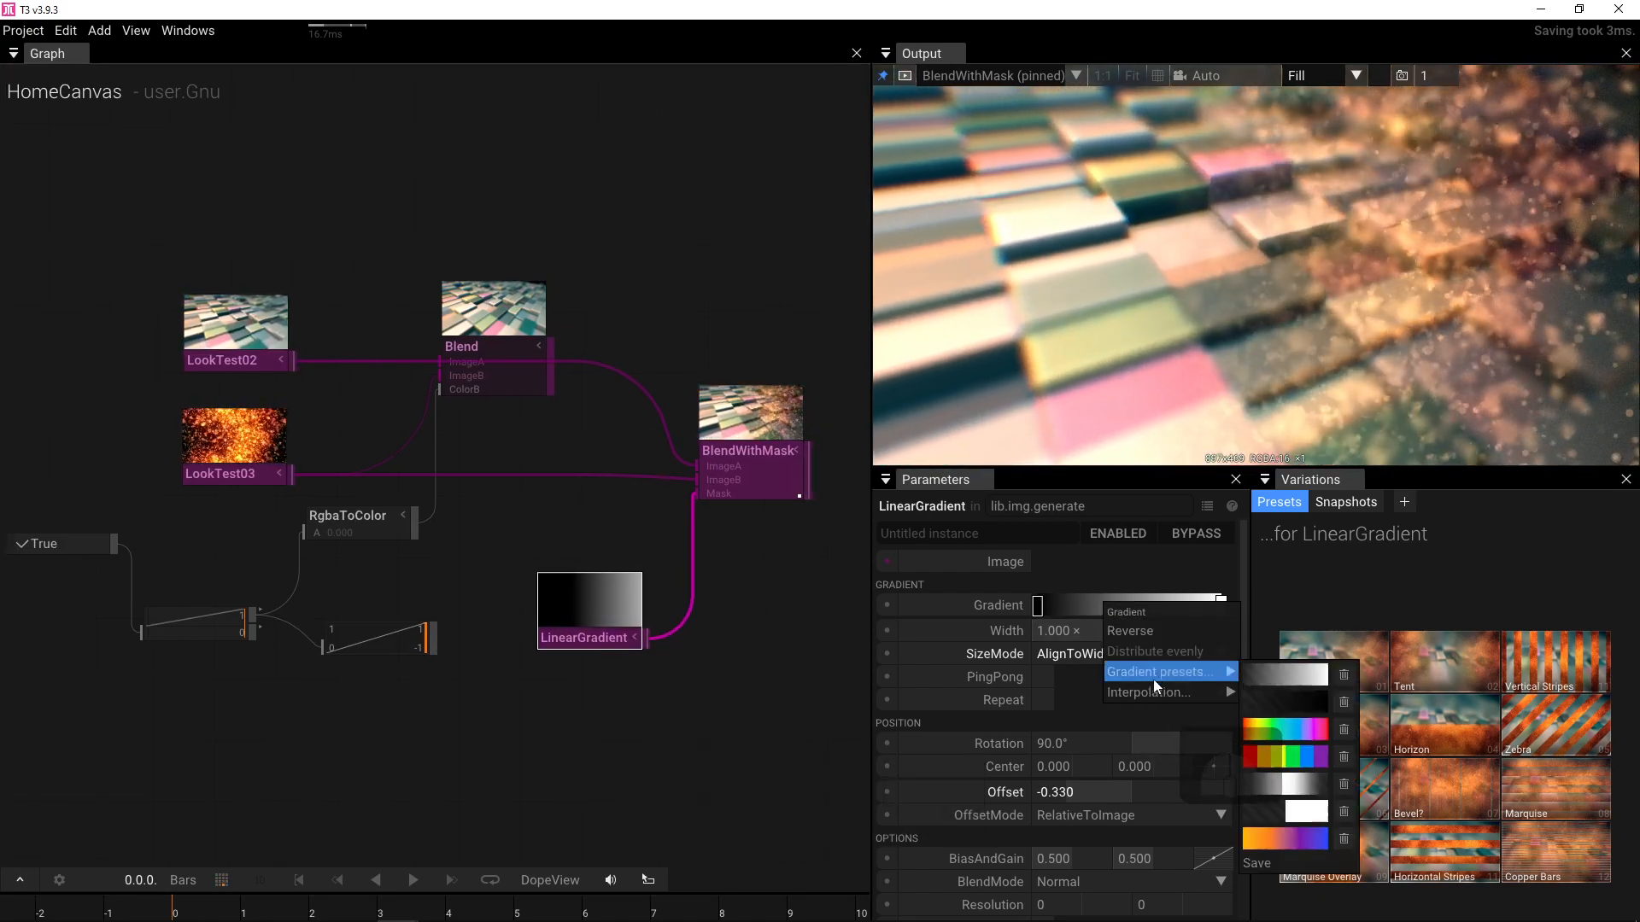
{"action": "mouse_move", "coordinate": [1151, 690]}
{"action": "left_click", "coordinate": [1264, 690]}
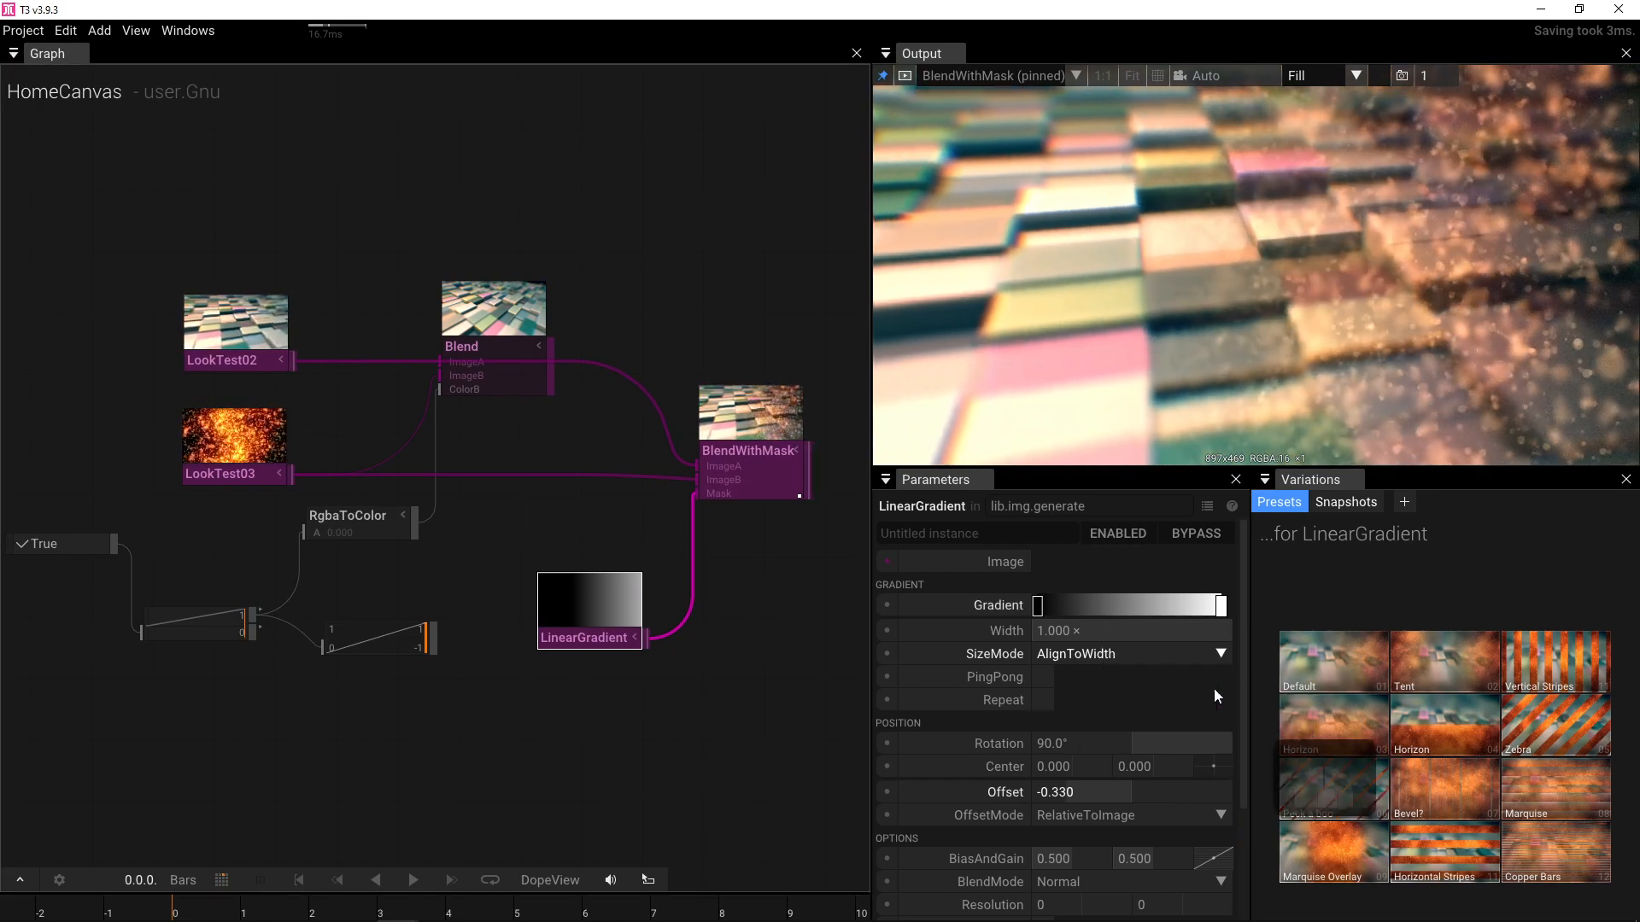
- Move LinearGradient further from BlendWithMask and insert a RemapColor operator between the two
{"action": "left_click_drag", "start_coordinate": [586, 675], "coordinate": [456, 638]}
{"action": "left_click", "coordinate": [473, 655]}
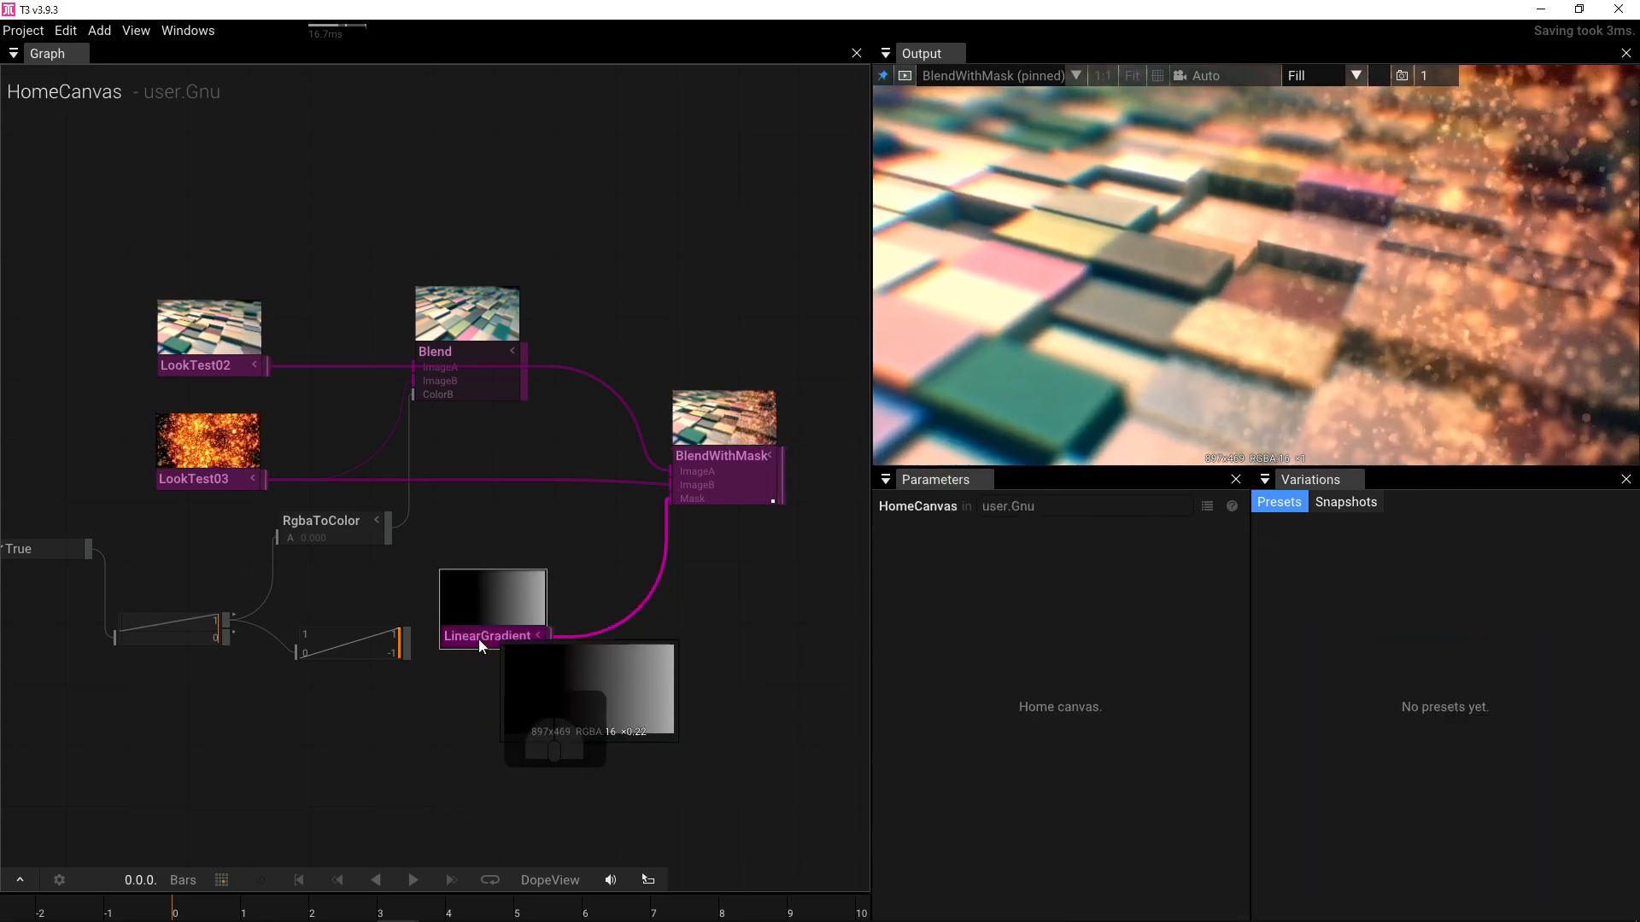
{"action": "left_click", "coordinate": [479, 640]}
{"action": "key", "text": "Tab"}
{"action": "type", "text": "remap"}
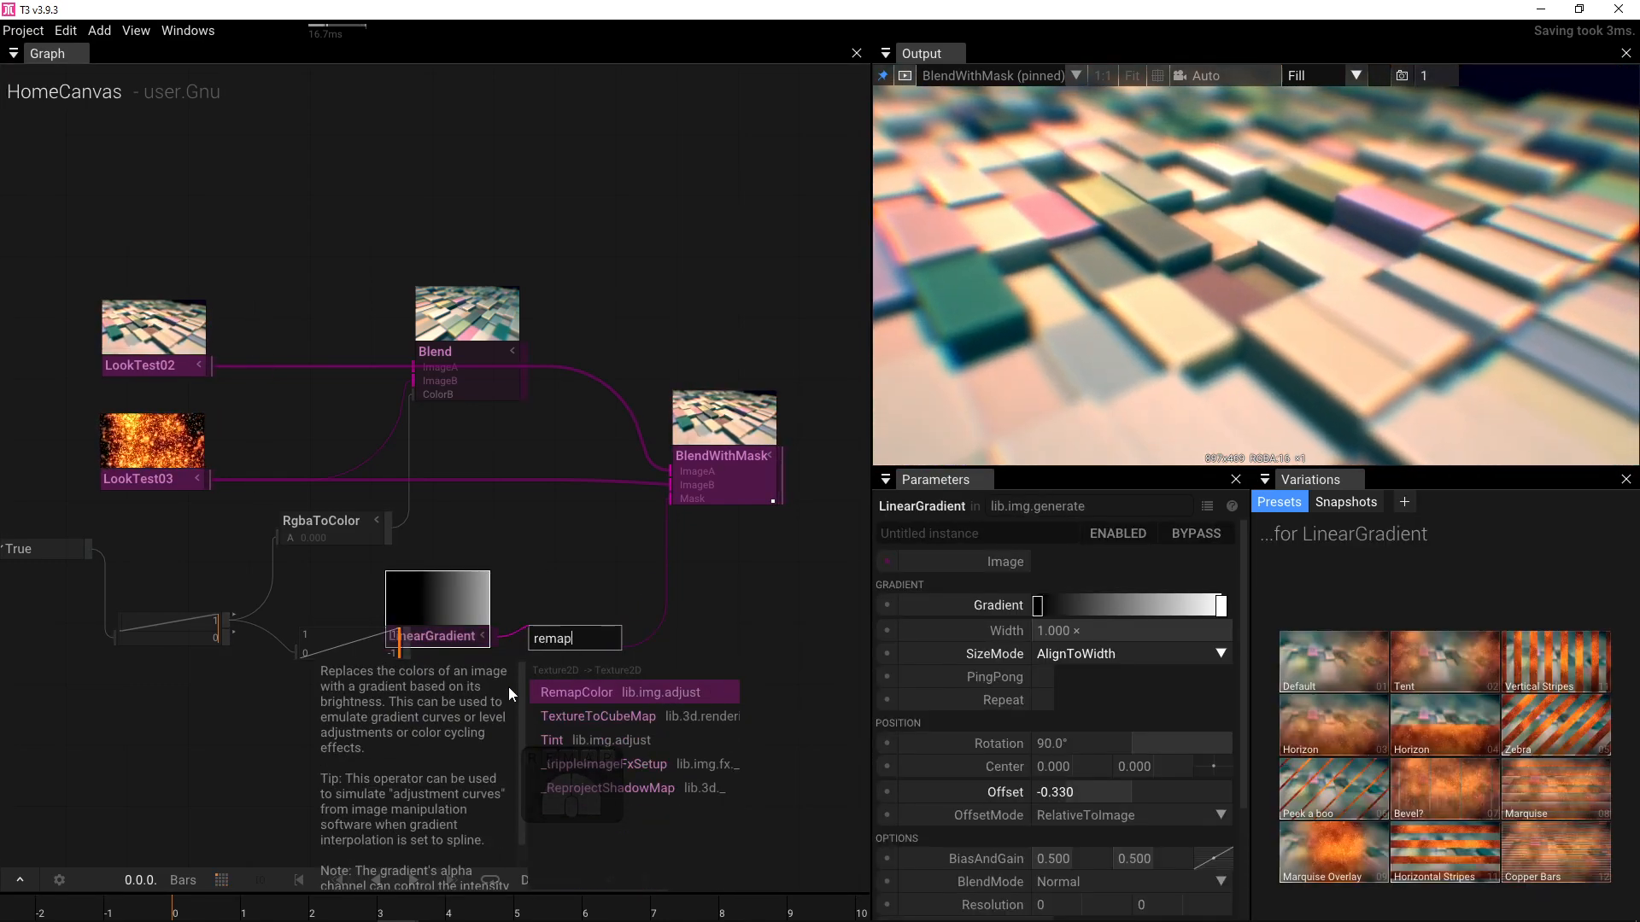
{"action": "left_click", "coordinate": [587, 688]}
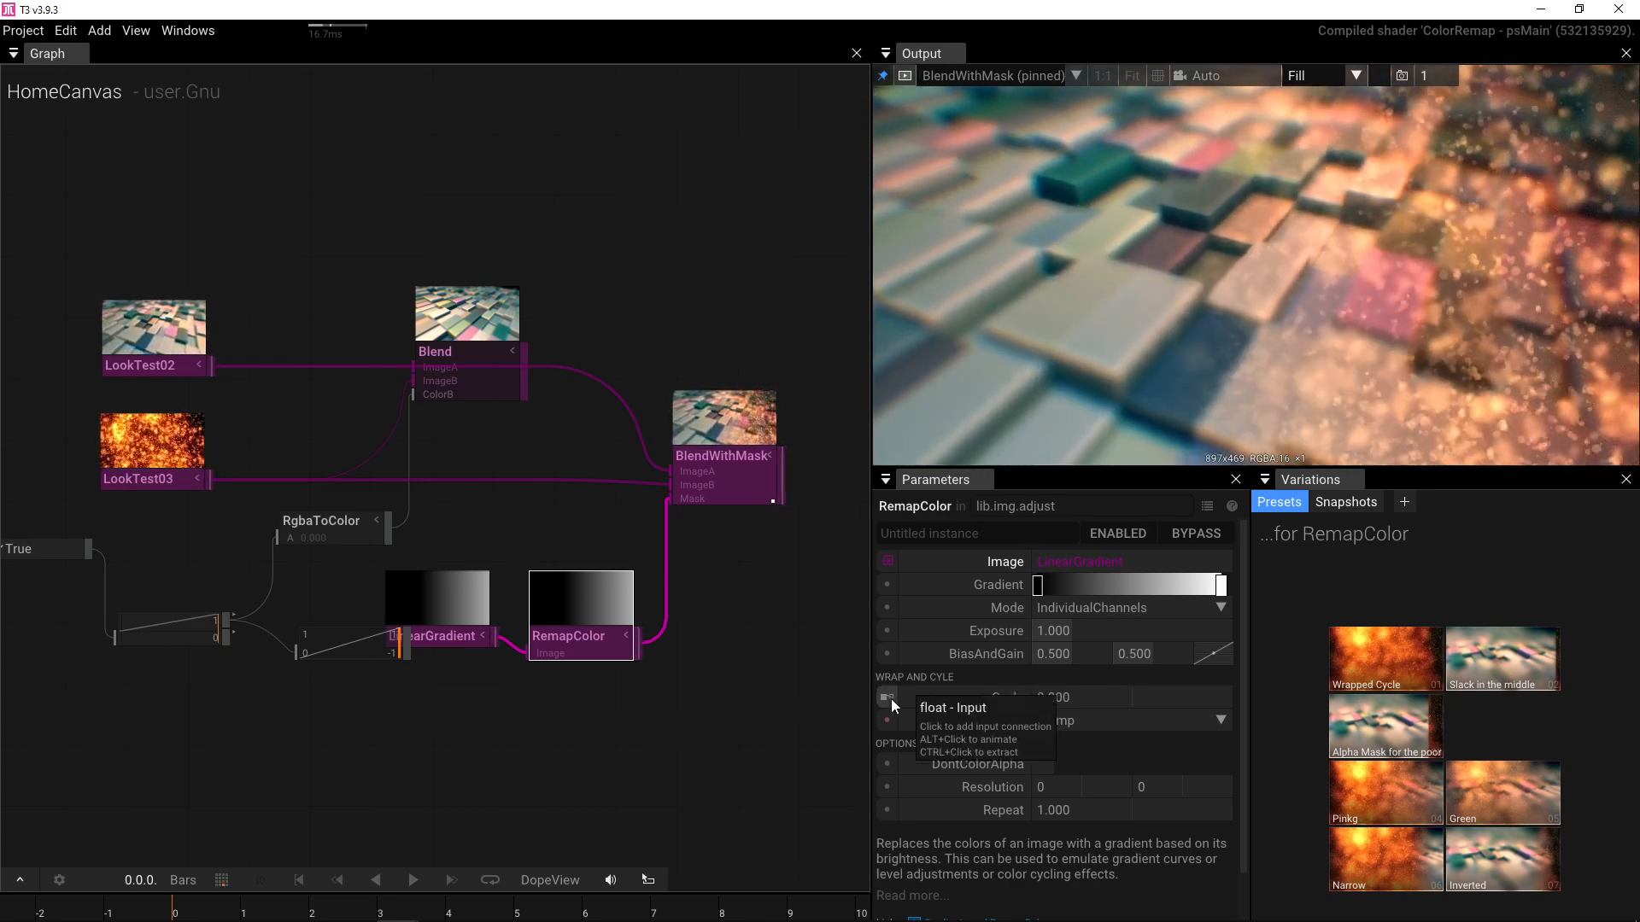
- Adjust RemapColor's Cycle to 0.060 and move the Remap node clear of LinearGradient
{"action": "left_click_drag", "start_coordinate": [1099, 698], "coordinate": [1179, 699]}
{"action": "left_click_drag", "start_coordinate": [419, 701], "coordinate": [616, 697]}
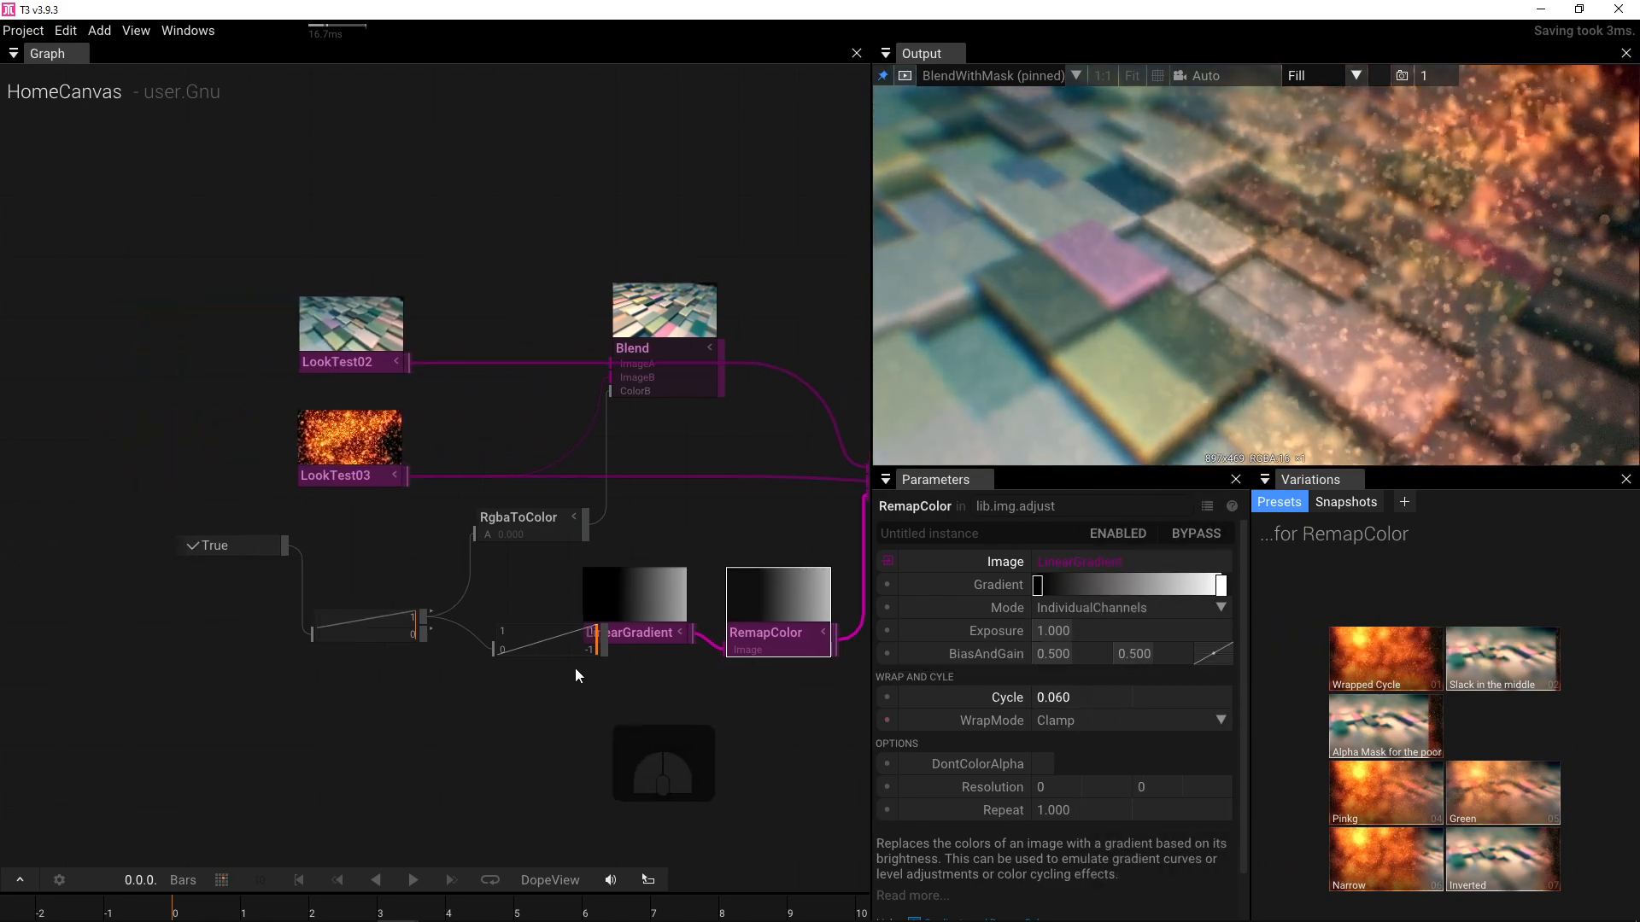
{"action": "left_click_drag", "start_coordinate": [533, 654], "coordinate": [460, 664]}
{"action": "left_click_drag", "start_coordinate": [670, 675], "coordinate": [621, 716]}
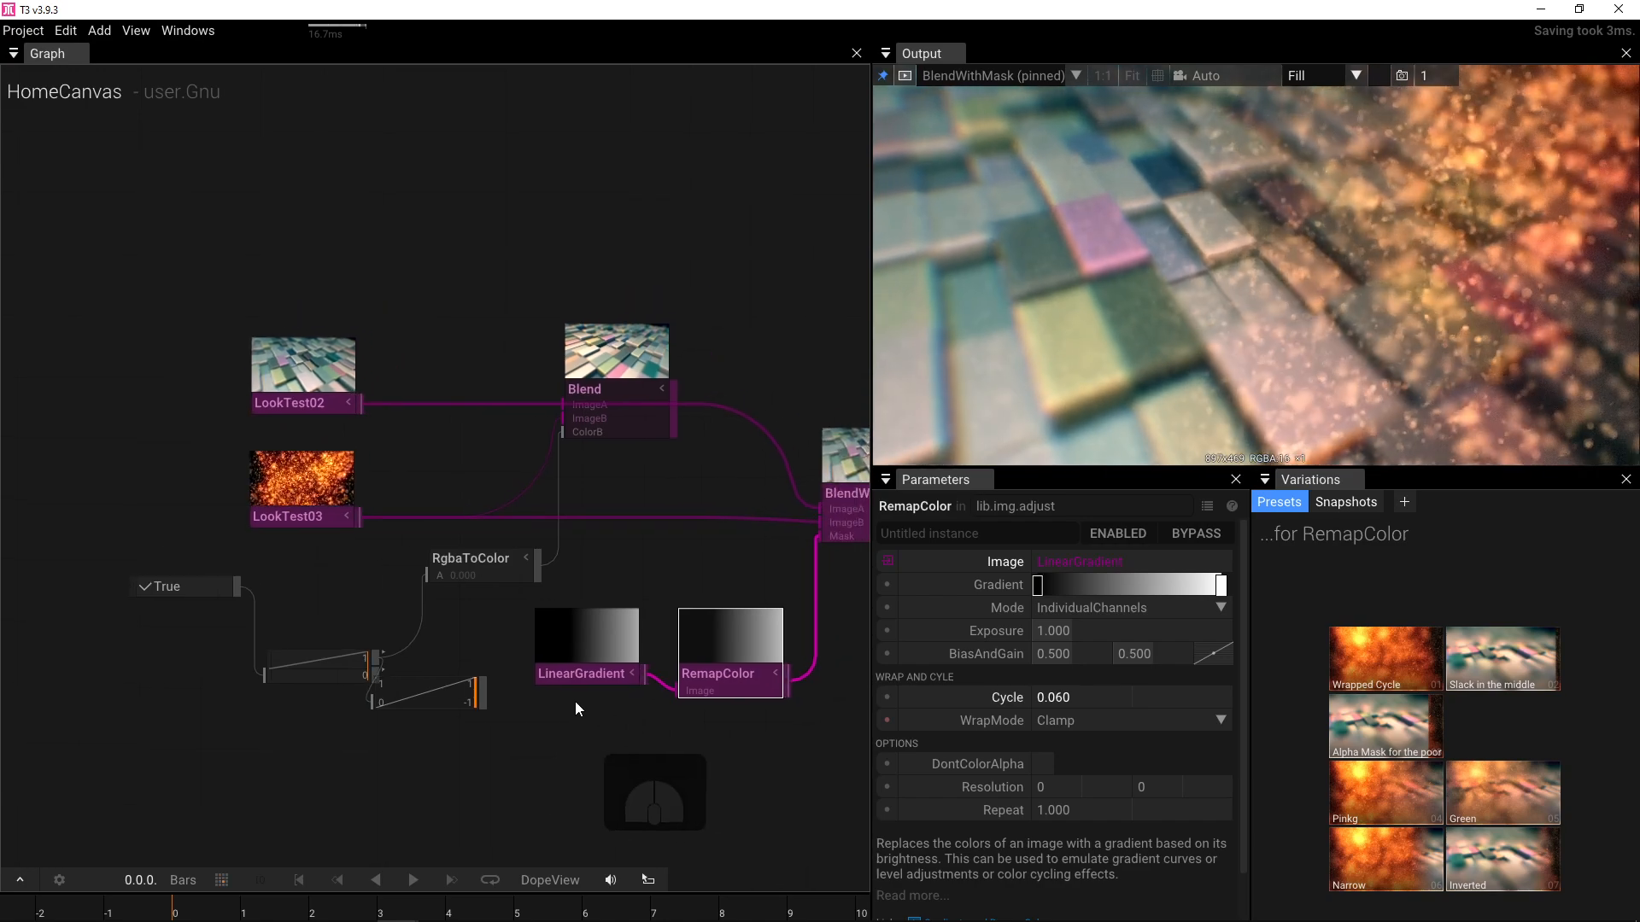
- Apply the Marquise preset to LinearGradient and shift the node slightly away from RemapColor
{"action": "left_click", "coordinate": [581, 662]}
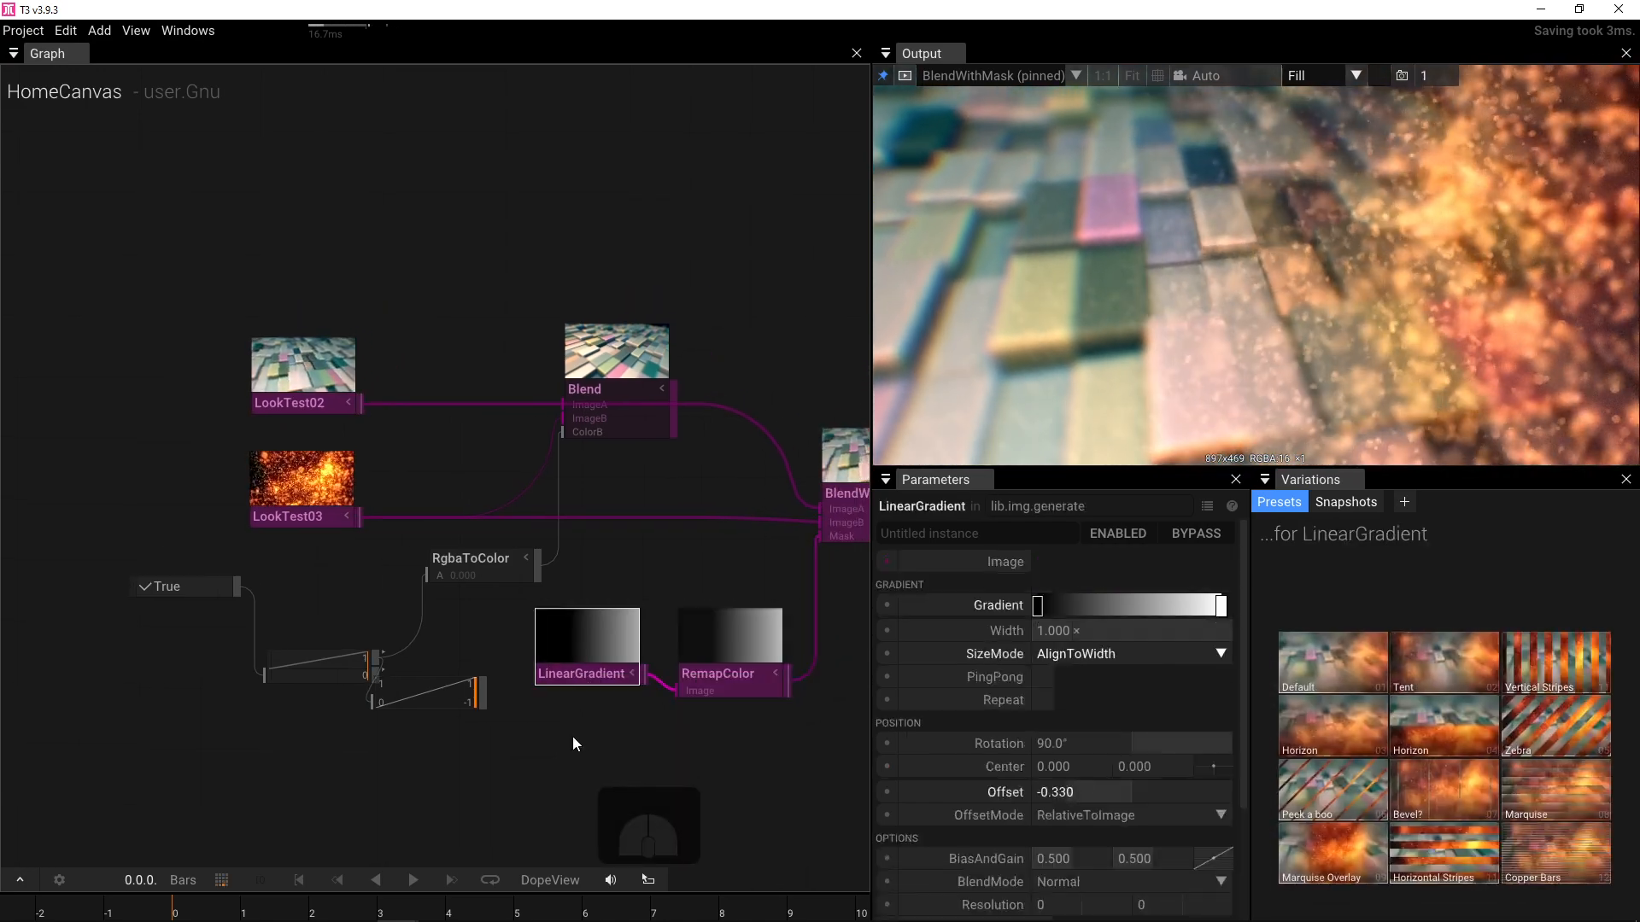
{"action": "scroll", "coordinate": [1087, 719], "scroll_direction": "down", "scroll_amount": 4}
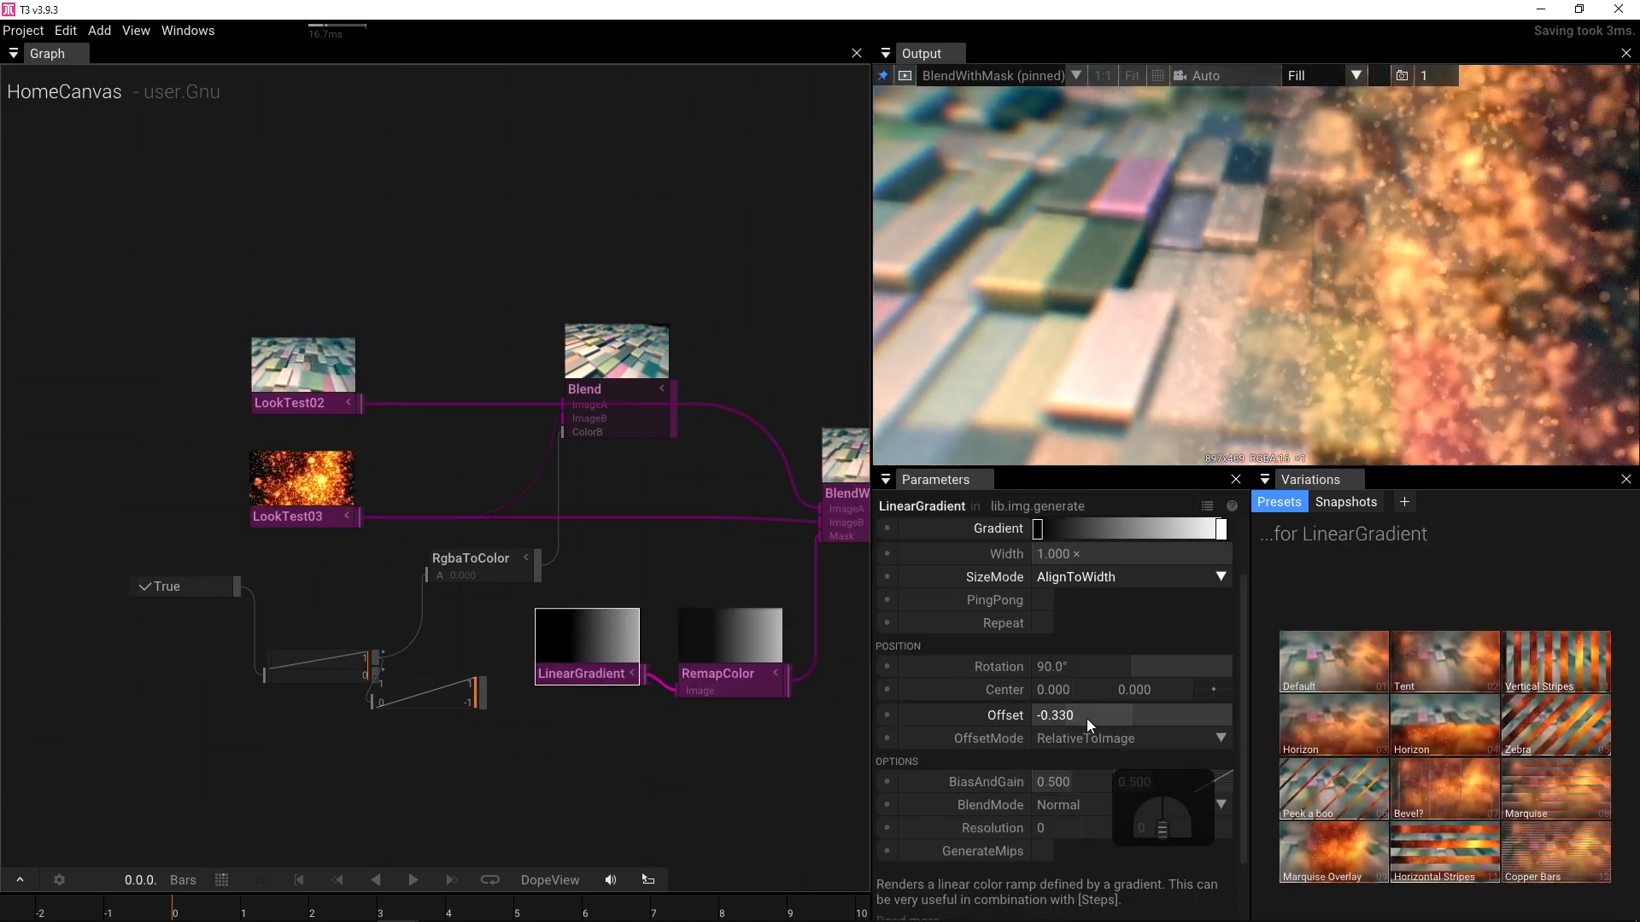
{"action": "scroll", "coordinate": [1092, 746], "scroll_direction": "up", "scroll_amount": 2}
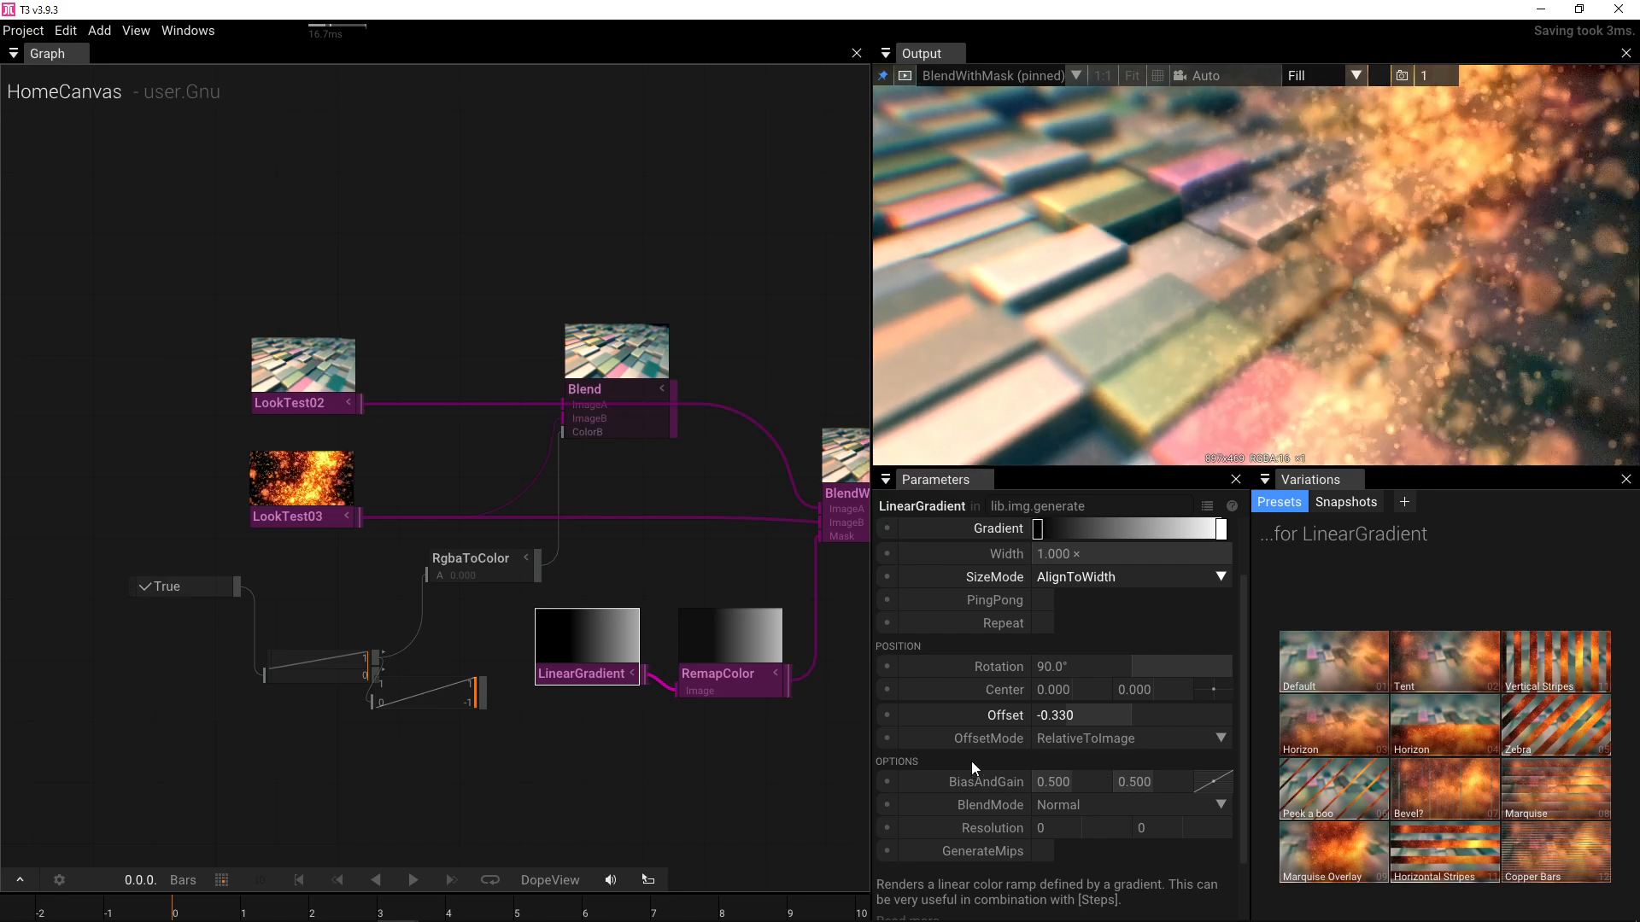
{"action": "mouse_move", "coordinate": [582, 684]}
{"action": "left_mouse_down"}
{"action": "mouse_move", "coordinate": [479, 793]}
{"action": "mouse_move", "coordinate": [541, 756]}
{"action": "mouse_move", "coordinate": [588, 679]}
{"action": "left_mouse_up"}
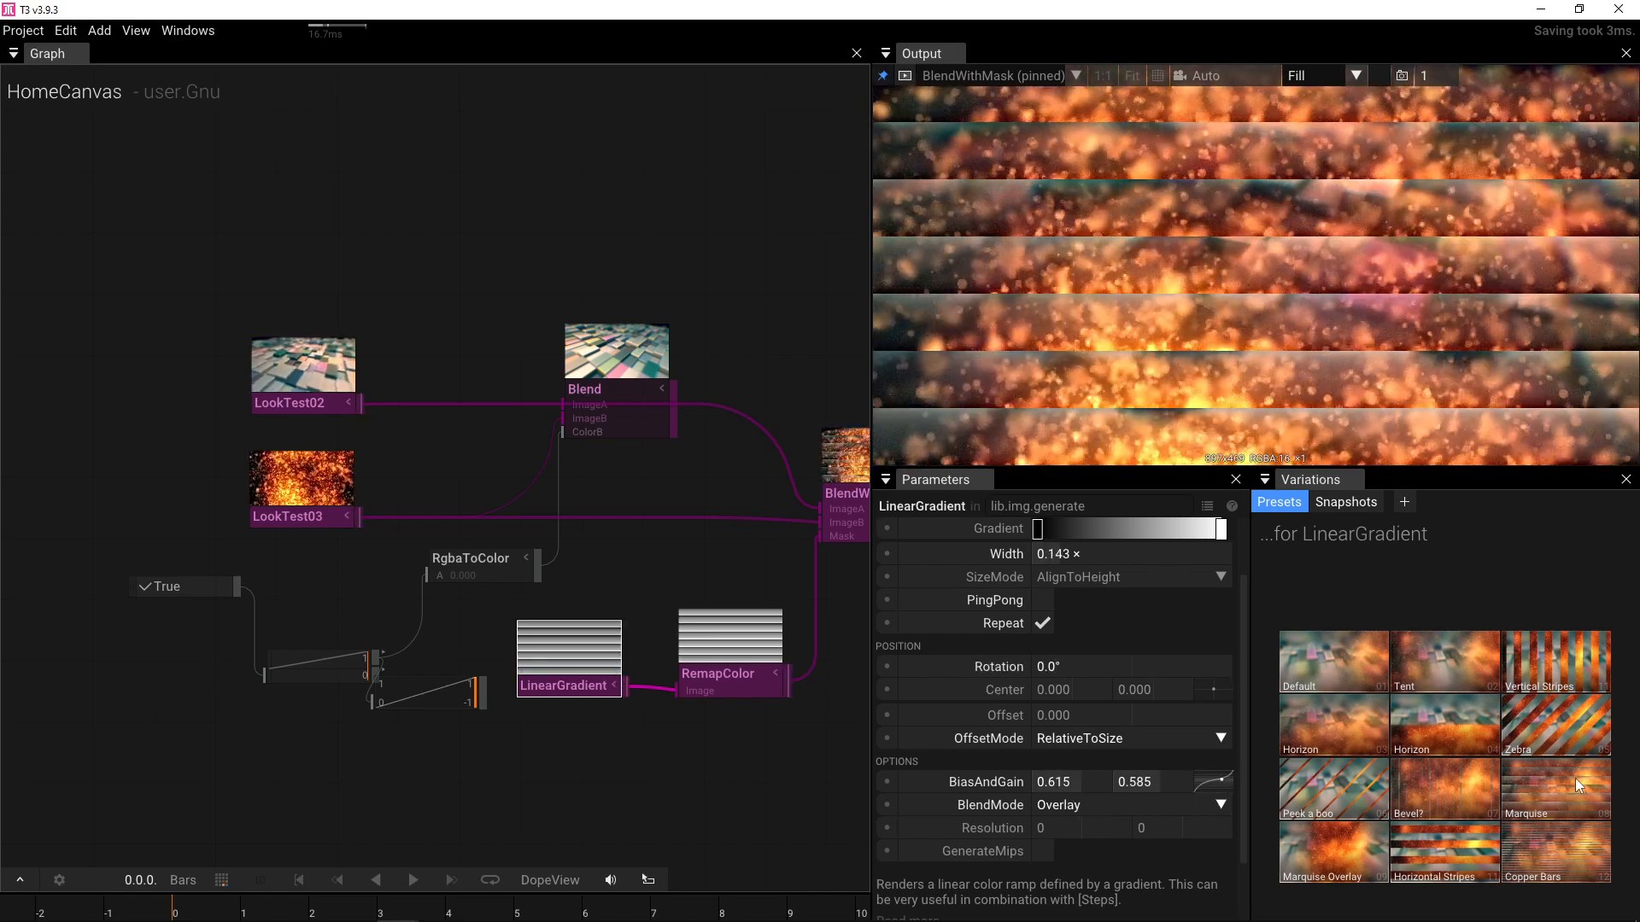
{"action": "left_click", "coordinate": [1575, 777]}
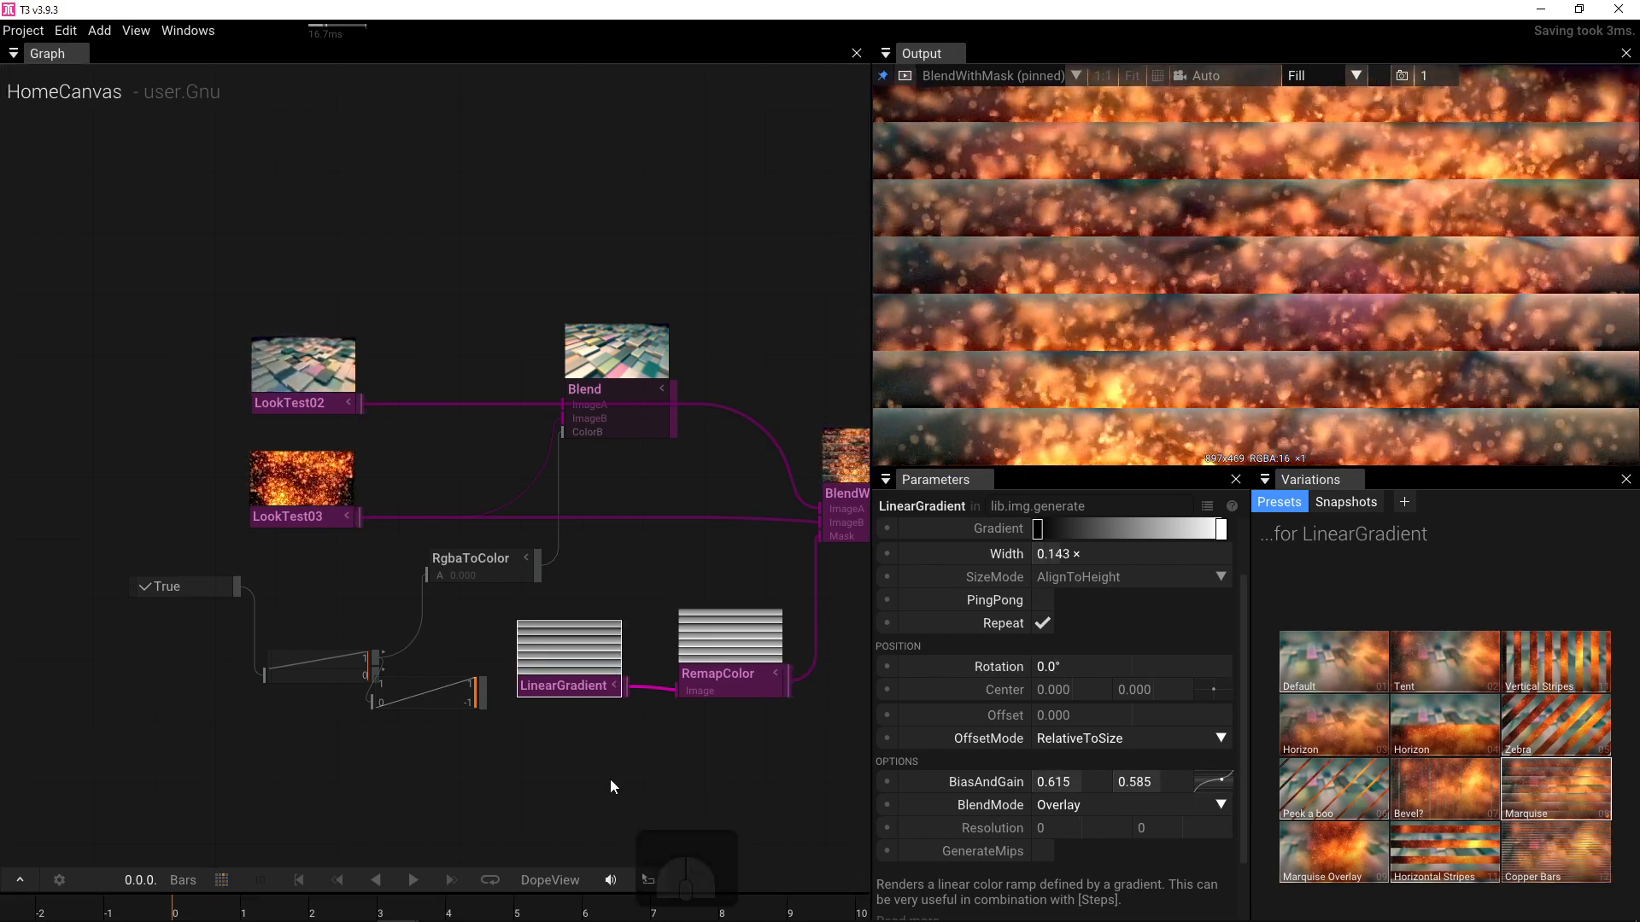
- Try RemapColor's Cycle at -0.617, and connect the Remap node's output to that Cycle input
{"action": "left_click", "coordinate": [711, 695]}
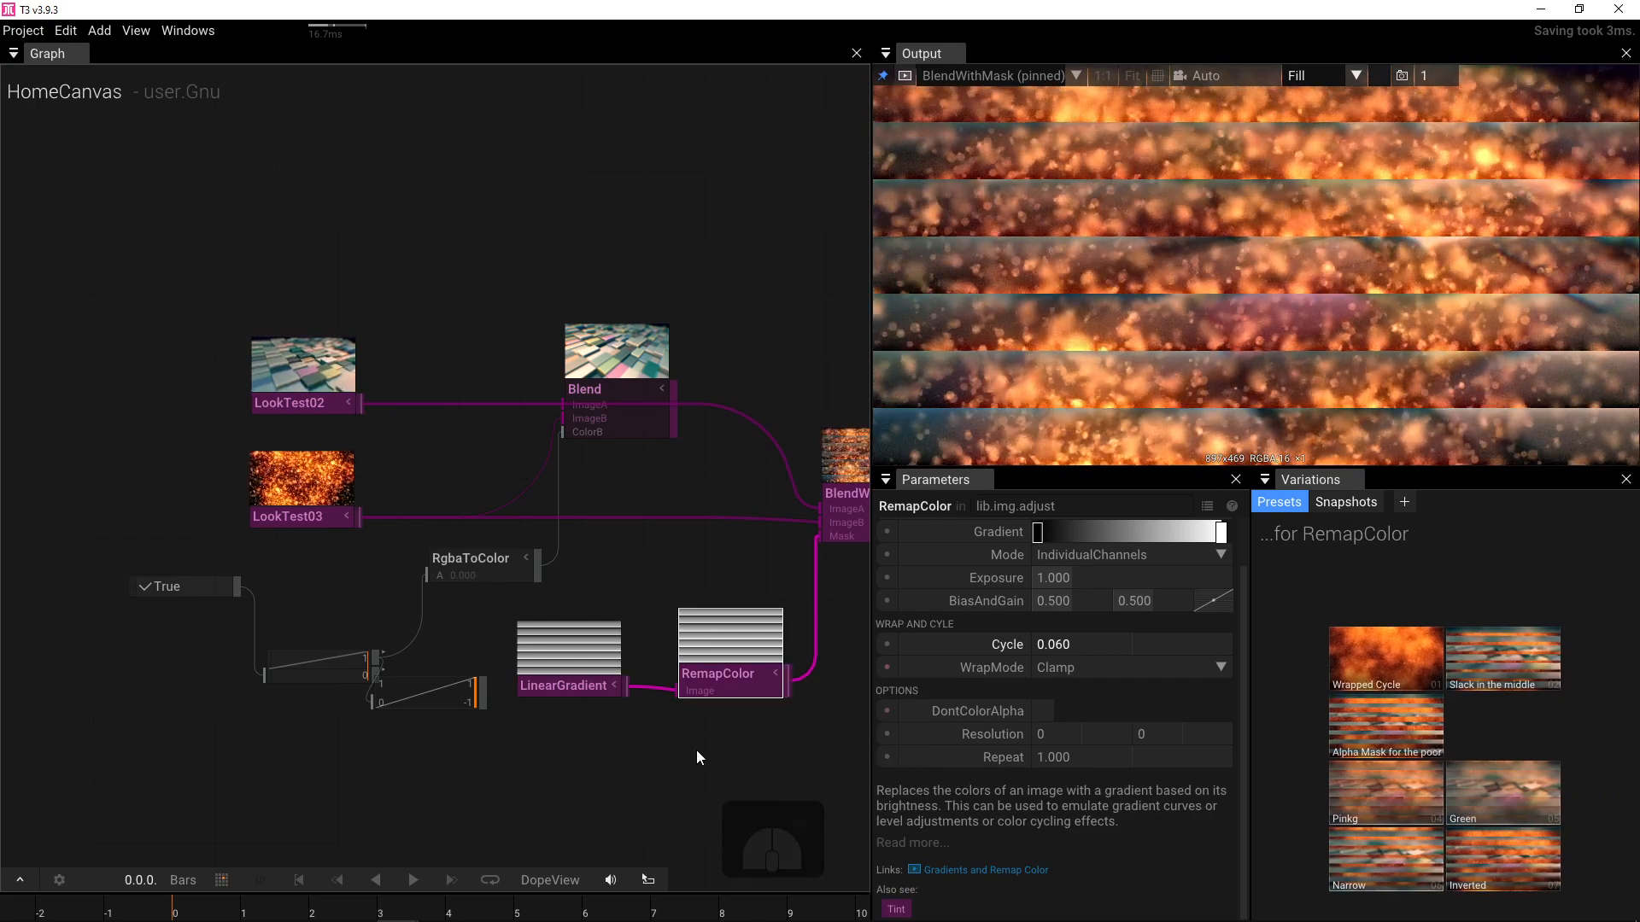
{"action": "left_click_drag", "start_coordinate": [1063, 648], "coordinate": [551, 768]}
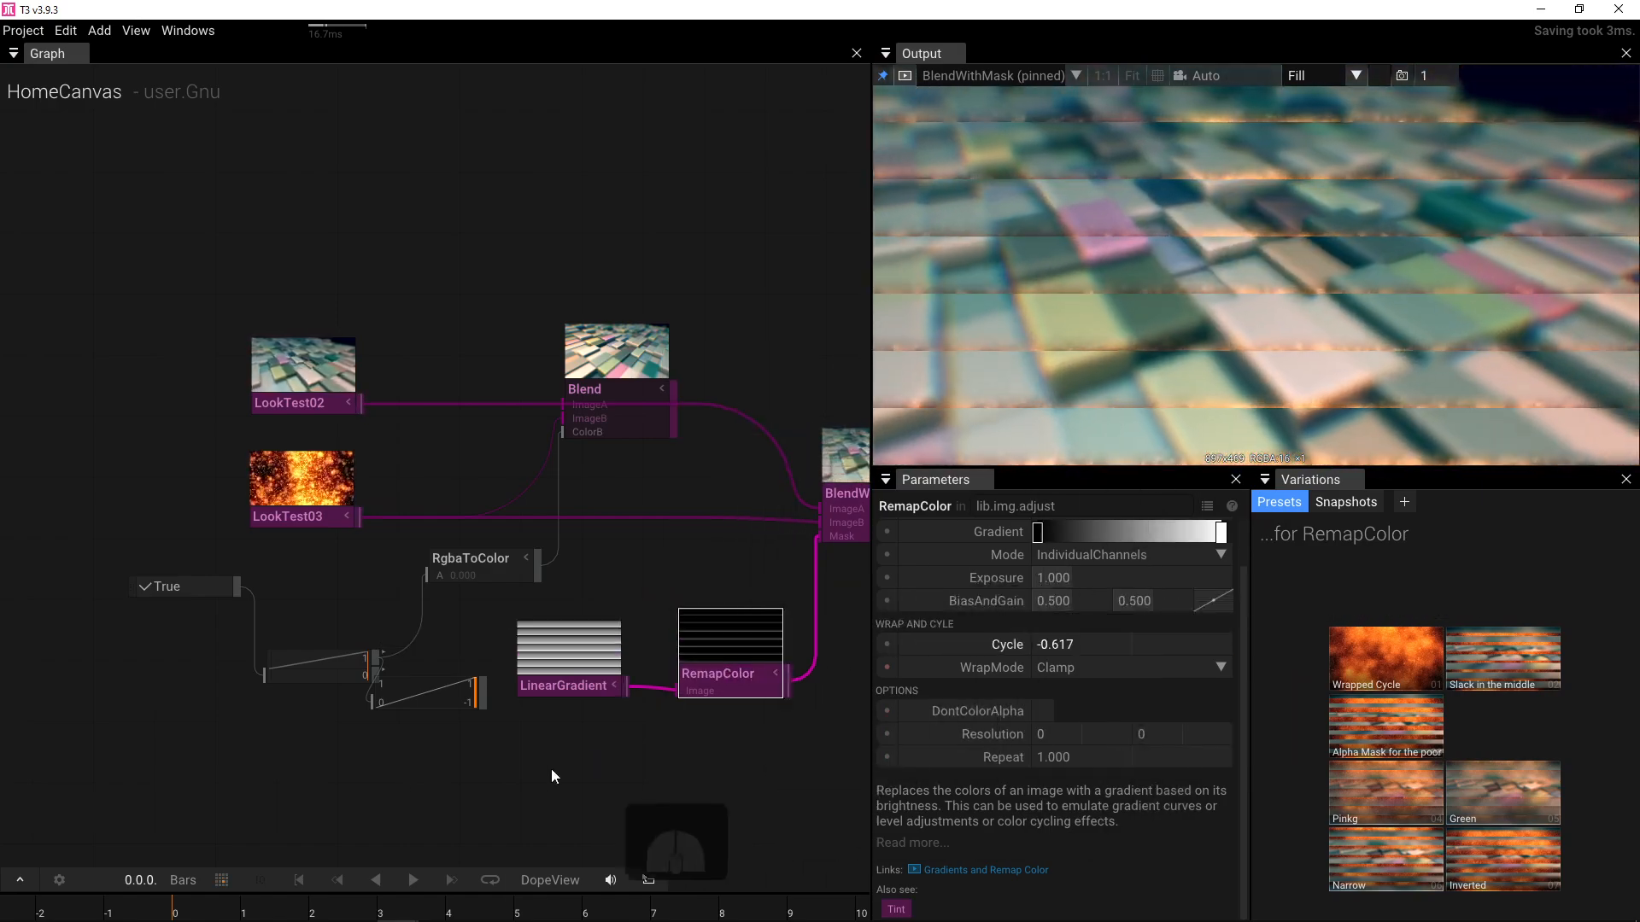
{"action": "left_click_drag", "start_coordinate": [427, 705], "coordinate": [672, 716]}
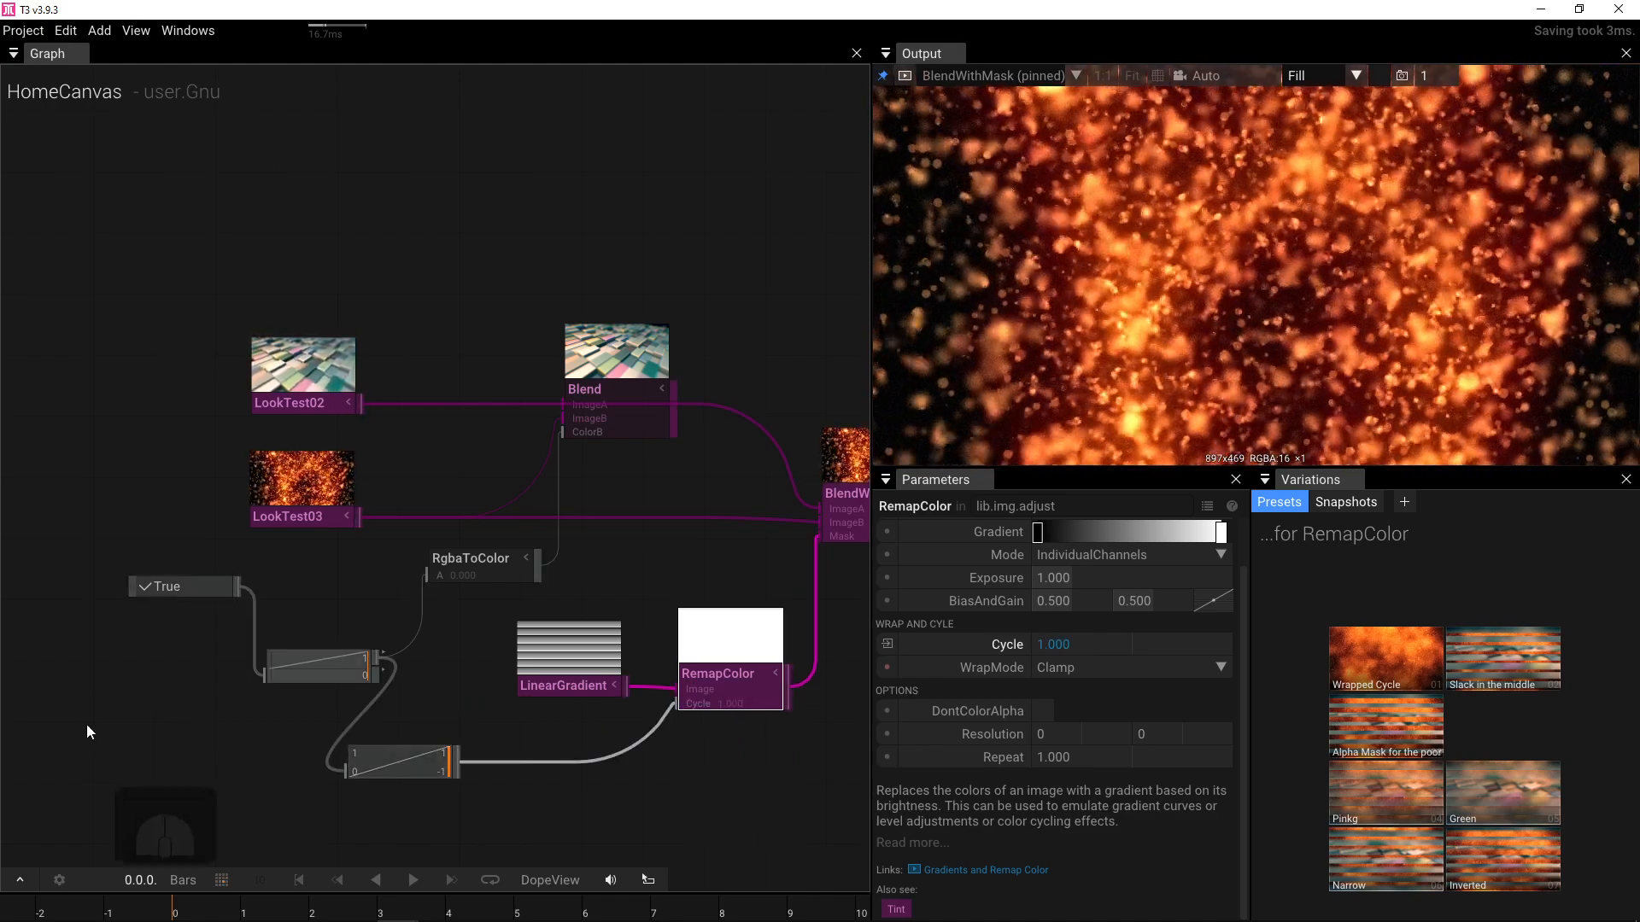
- Toggle the Boolean between False and True to test the striped transition, leaving it at False
{"action": "left_click", "coordinate": [167, 586]}
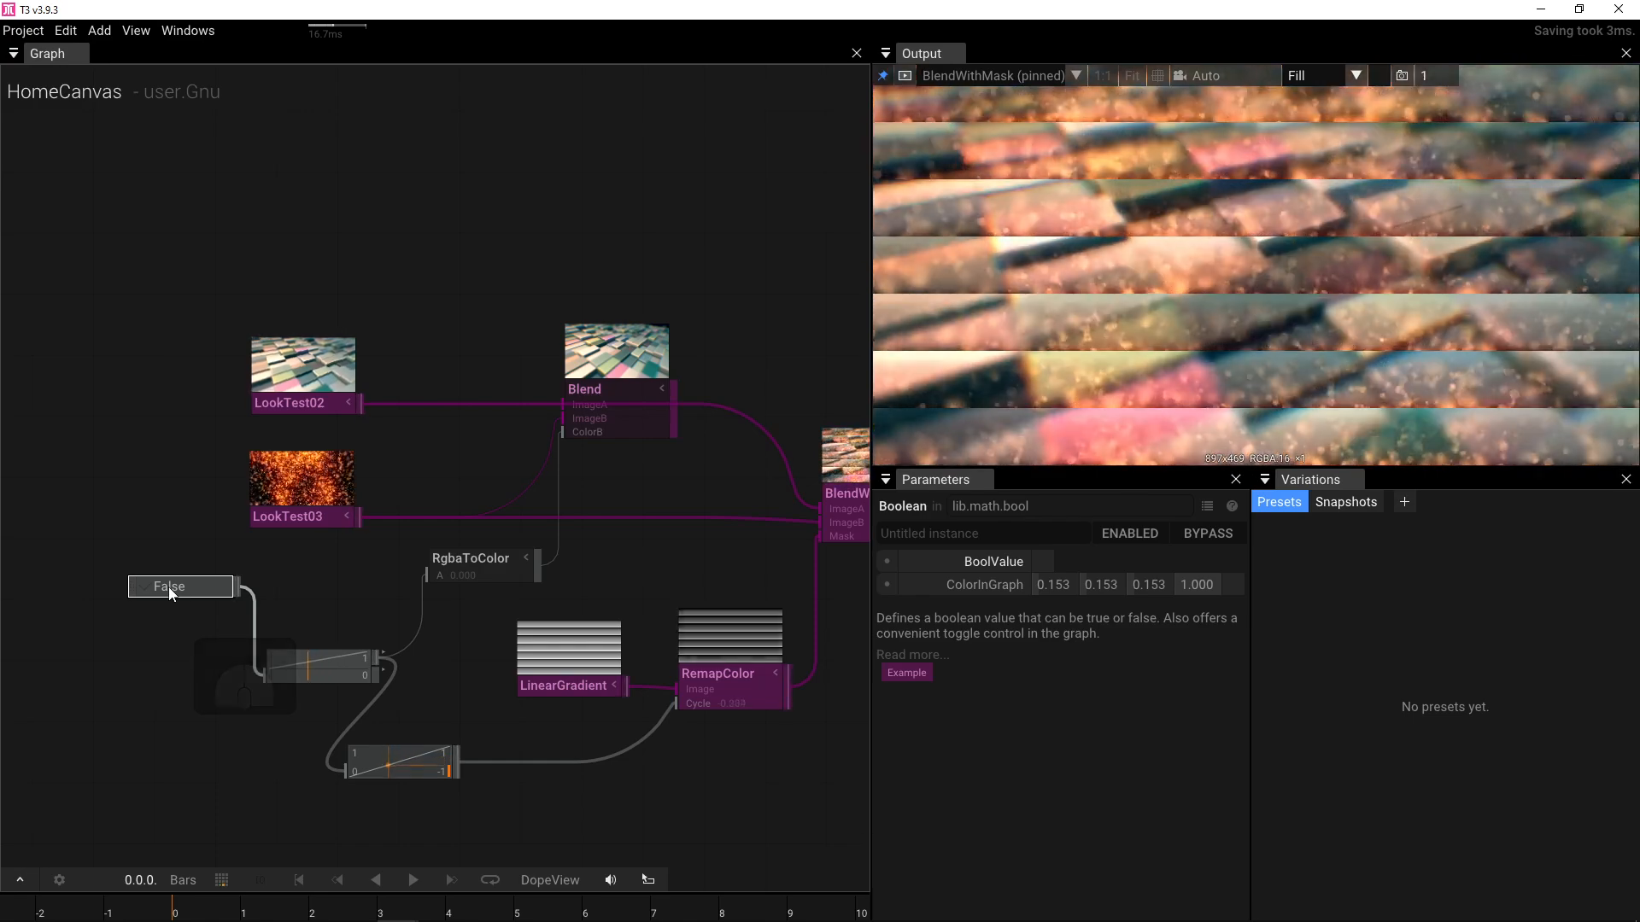
{"action": "left_click", "coordinate": [167, 587]}
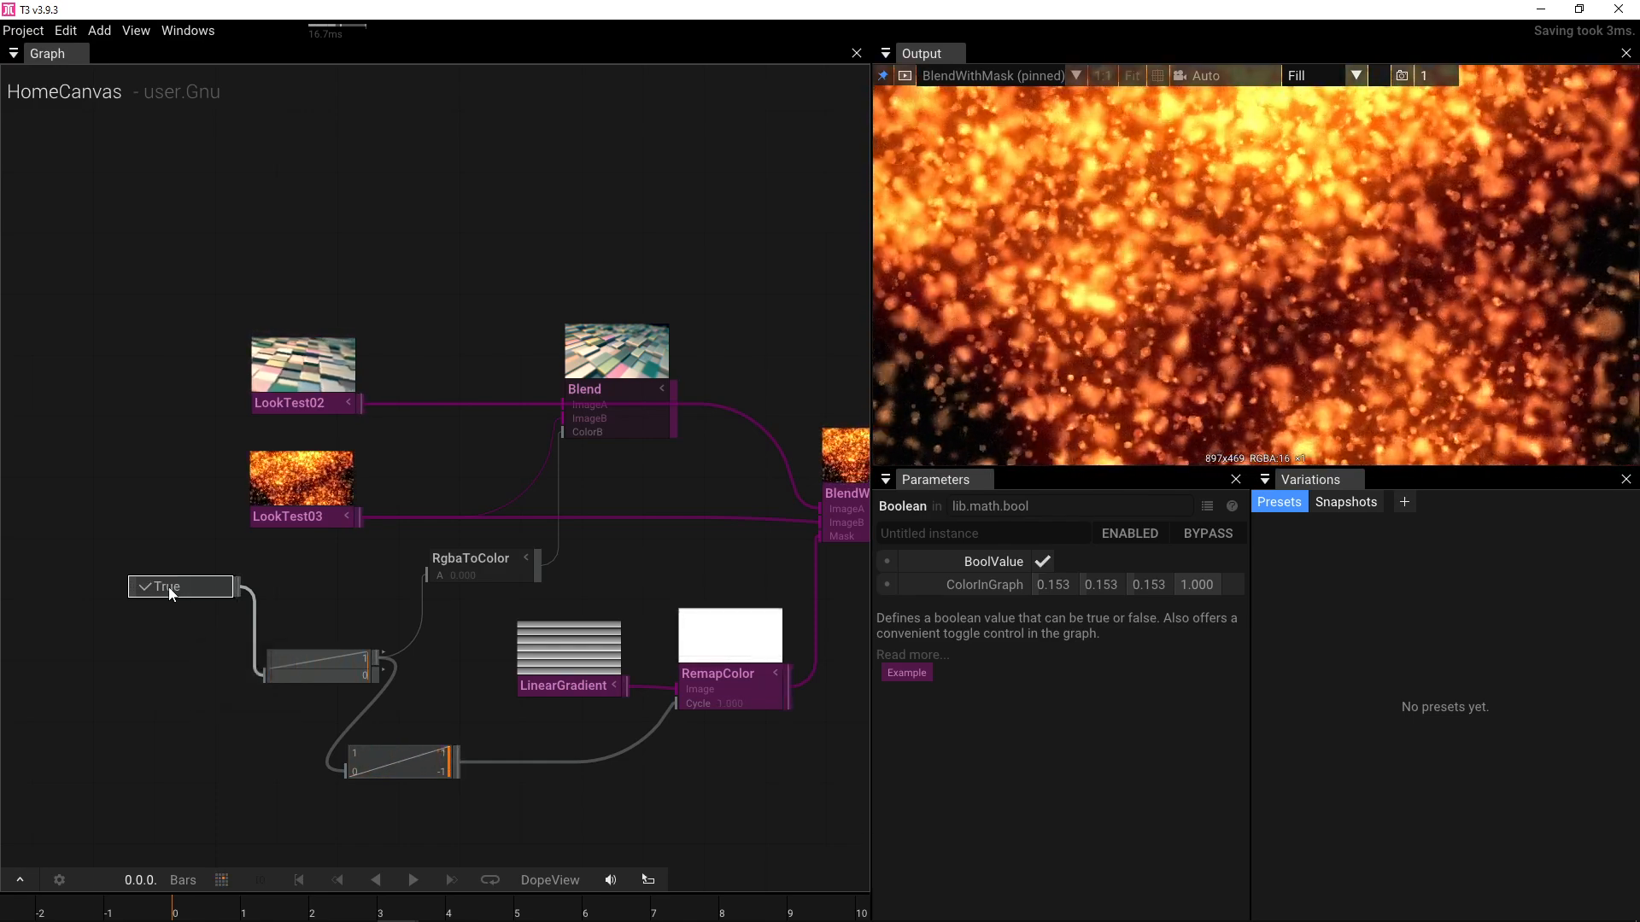
{"action": "left_click", "coordinate": [167, 586]}
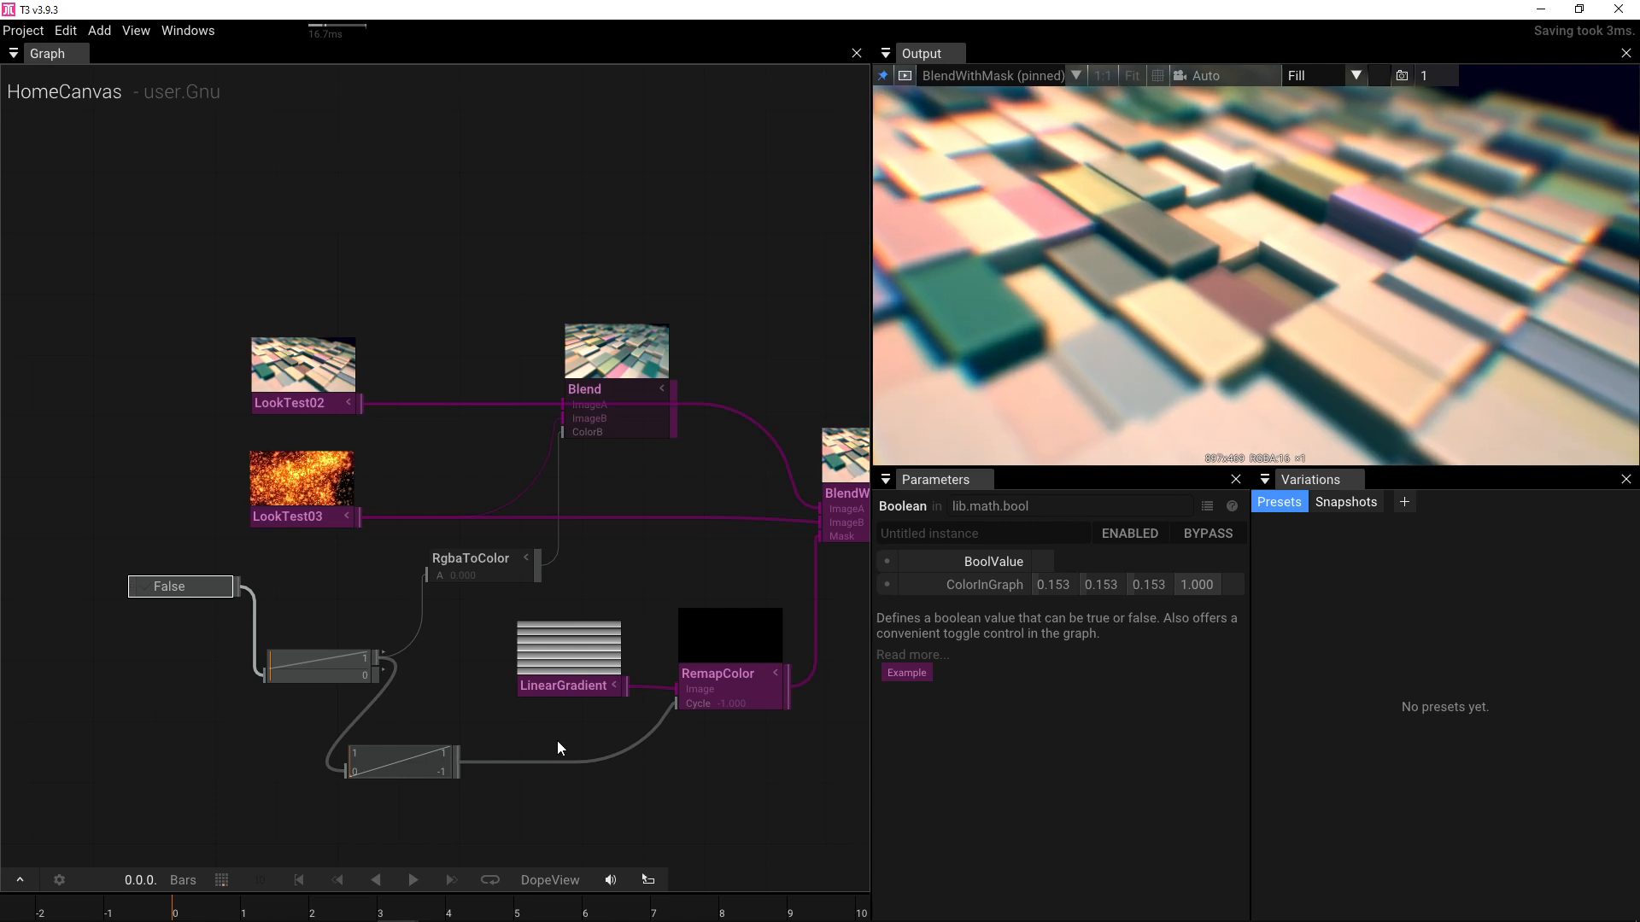
- Move LinearGradient below the Remap node and route it through a new PolarCoordinates operator into RemapColor's Image input
{"action": "left_click_drag", "start_coordinate": [553, 730], "coordinate": [567, 581]}
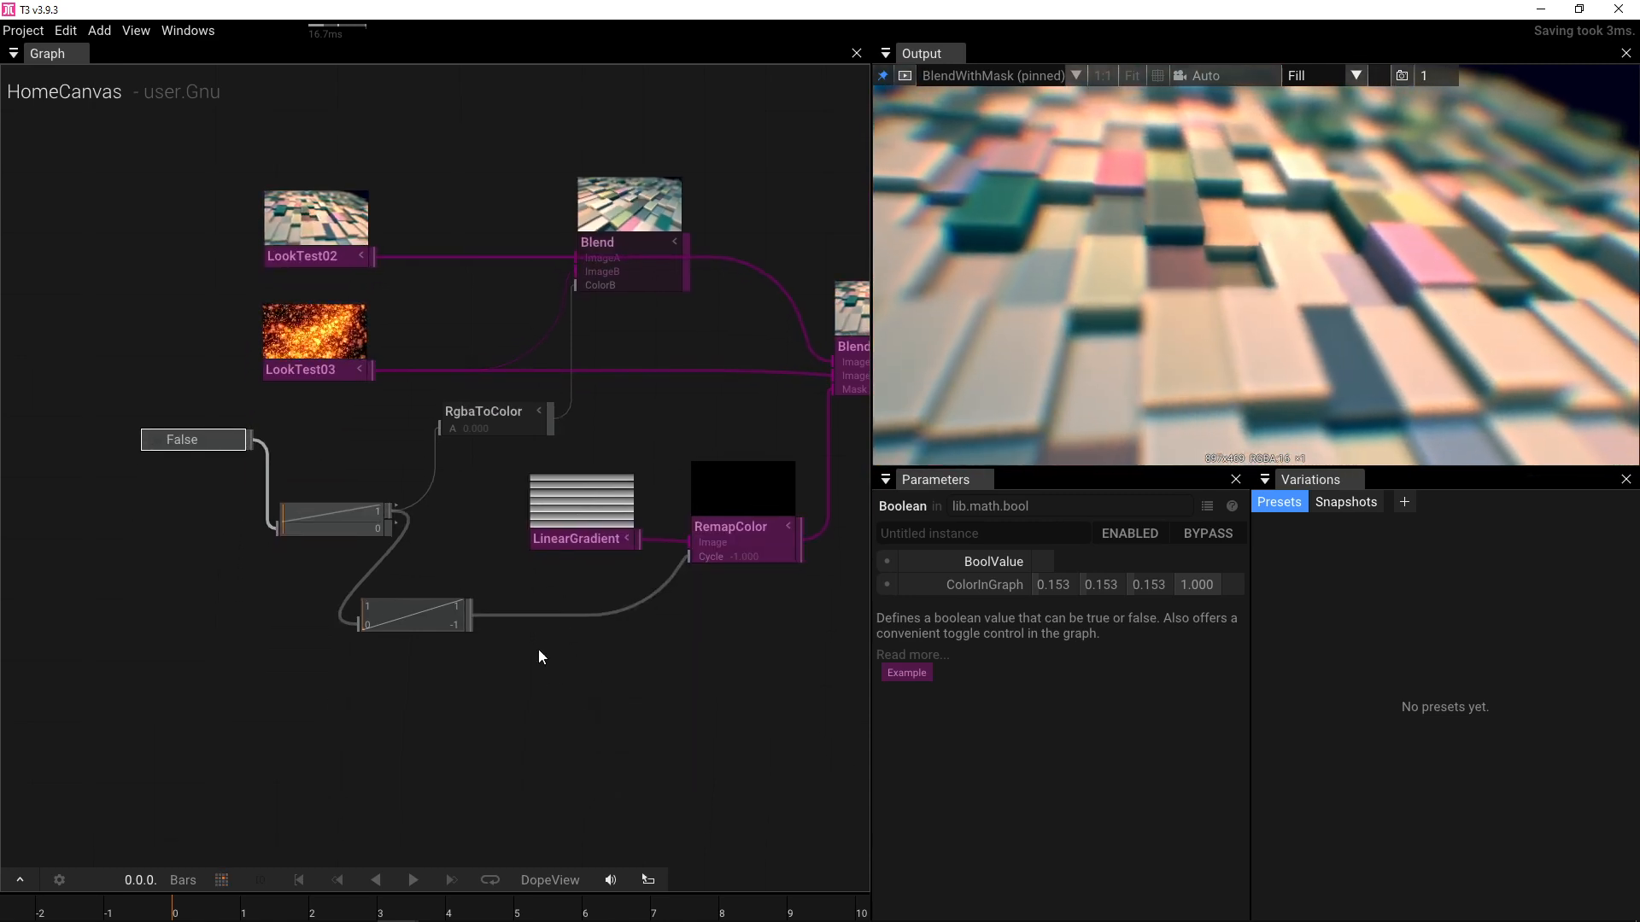
{"action": "left_click", "coordinate": [539, 677]}
{"action": "left_click_drag", "start_coordinate": [586, 538], "coordinate": [589, 676]}
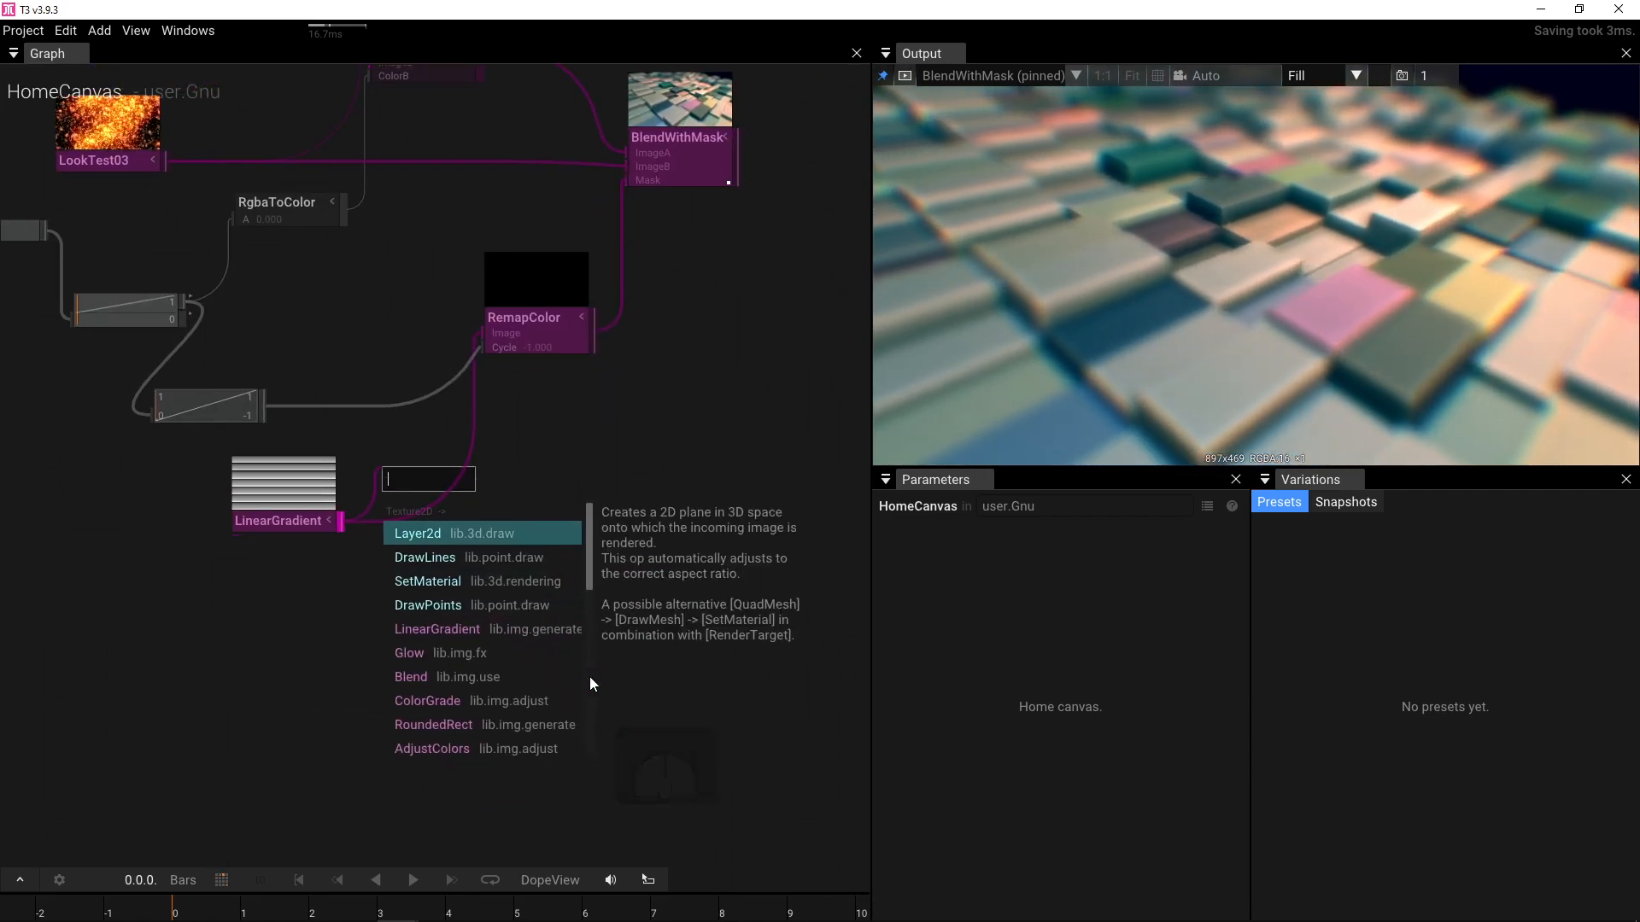
{"action": "type", "text": "pola"}
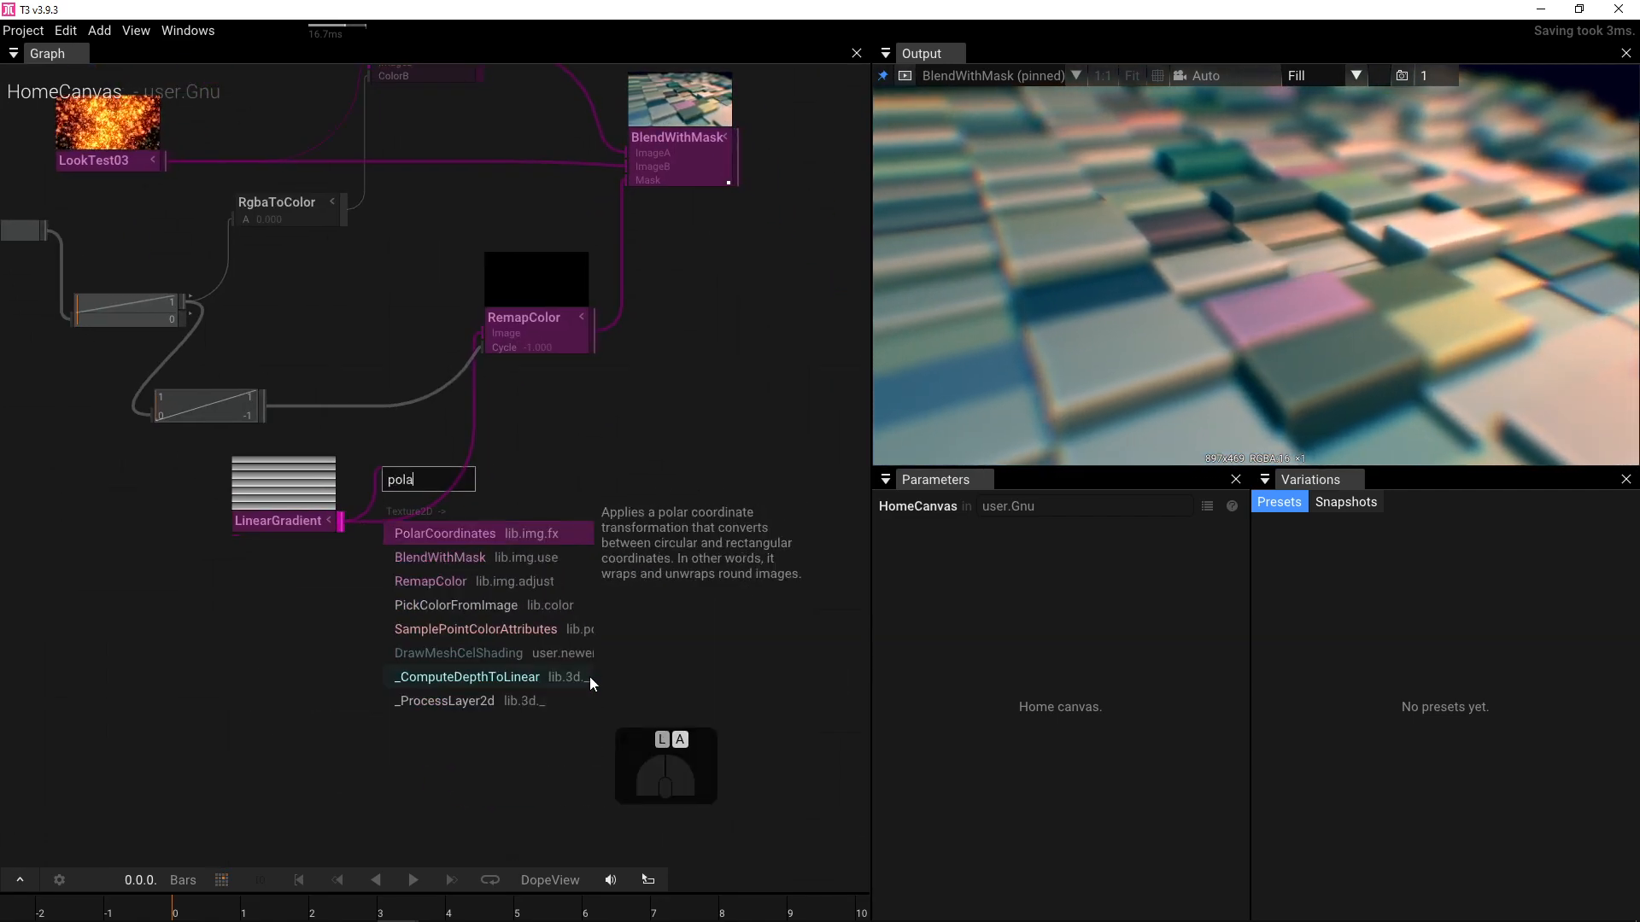
{"action": "left_click", "coordinate": [463, 531]}
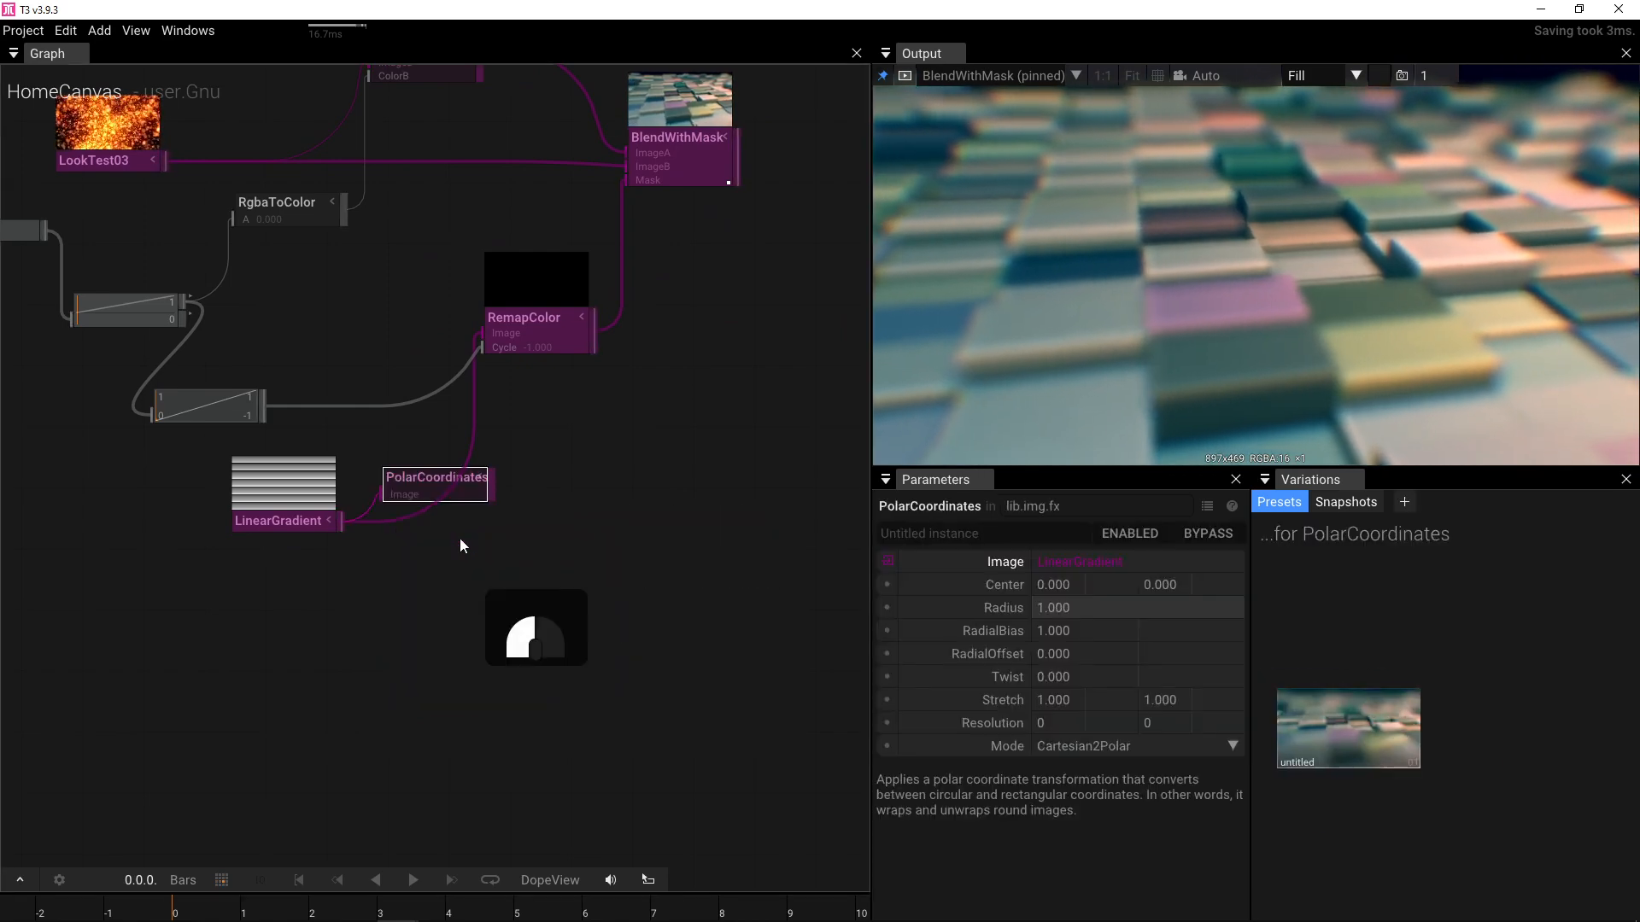
{"action": "left_click_drag", "start_coordinate": [495, 485], "coordinate": [481, 338]}
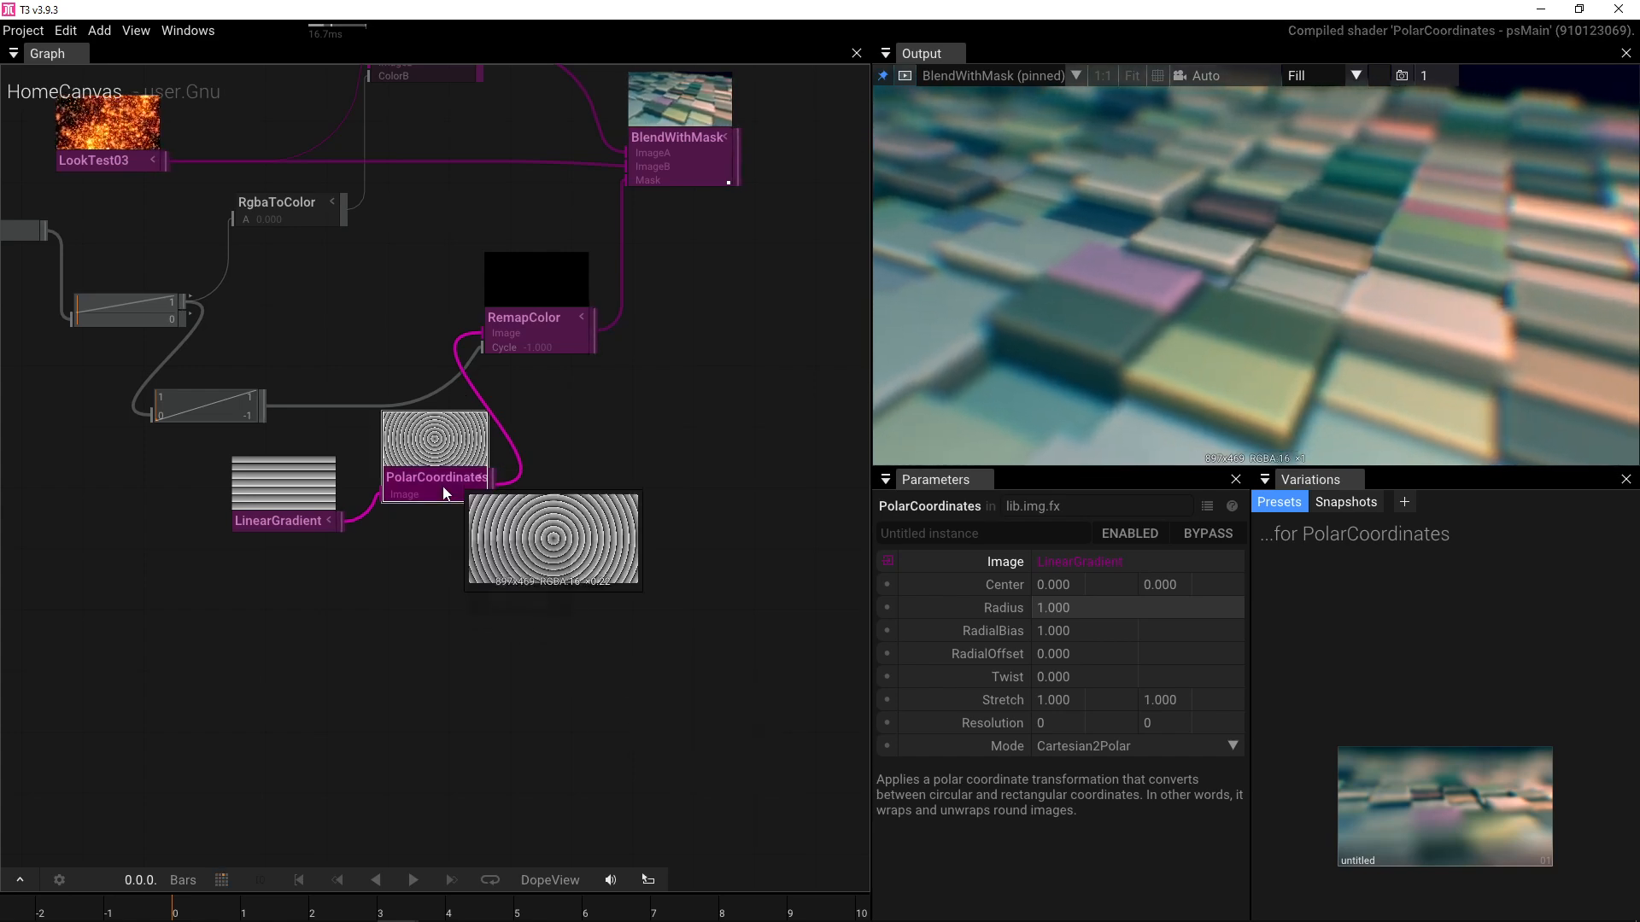
- Toggle the Boolean to True and back to False to test the circular transition
{"action": "left_click_drag", "start_coordinate": [443, 488], "coordinate": [702, 559]}
{"action": "left_click_drag", "start_coordinate": [410, 472], "coordinate": [263, 513]}
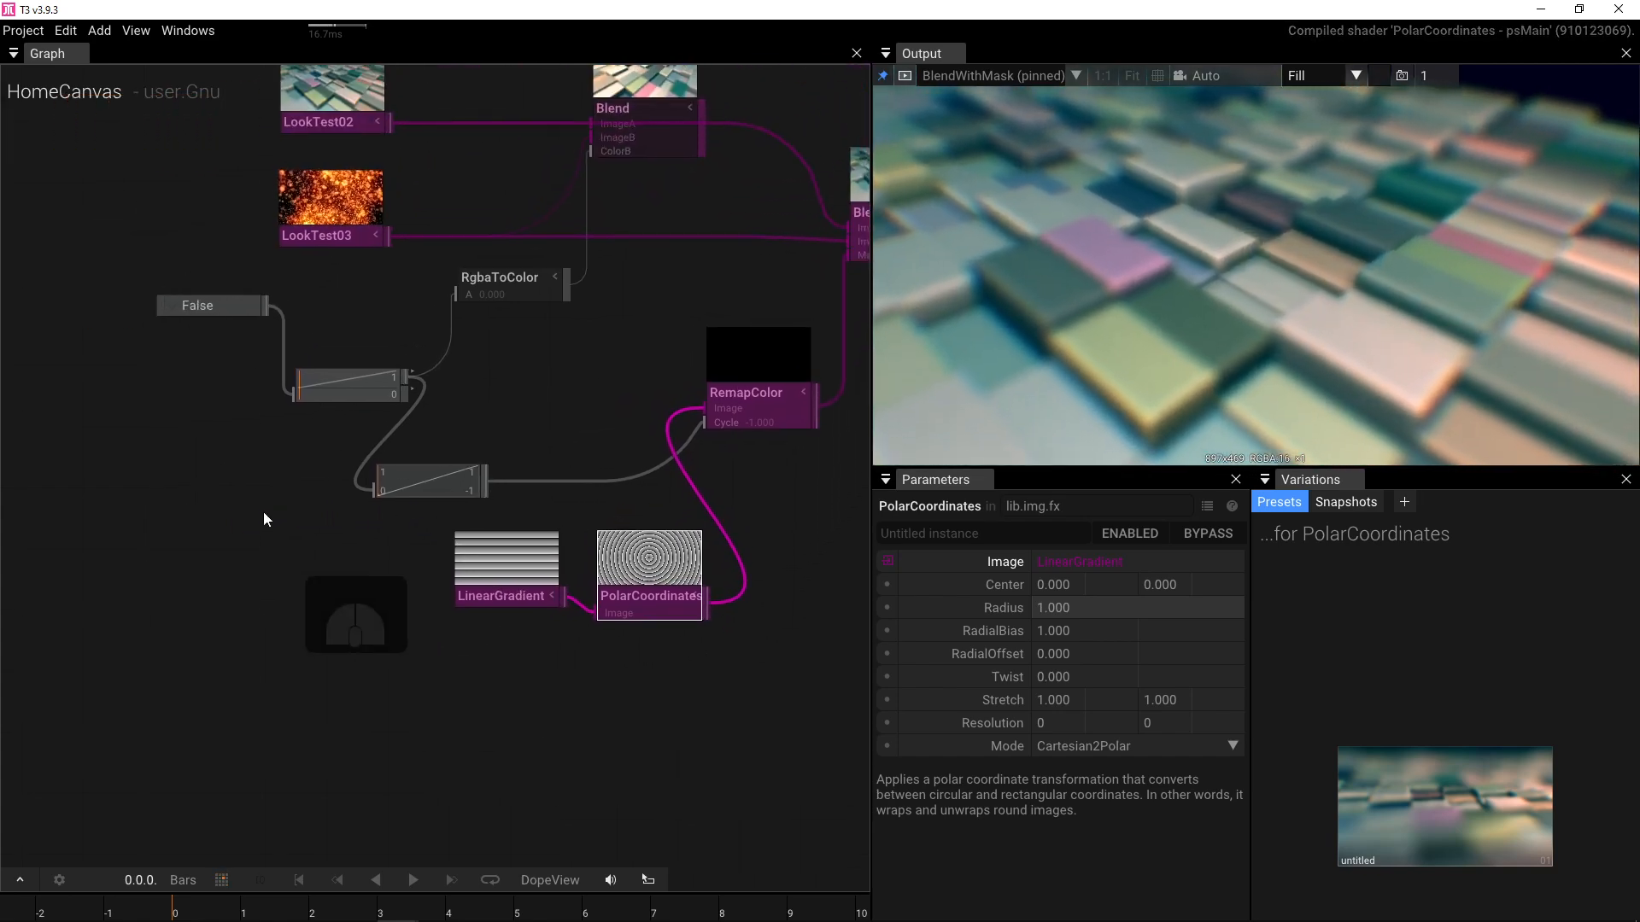
{"action": "left_click", "coordinate": [203, 306]}
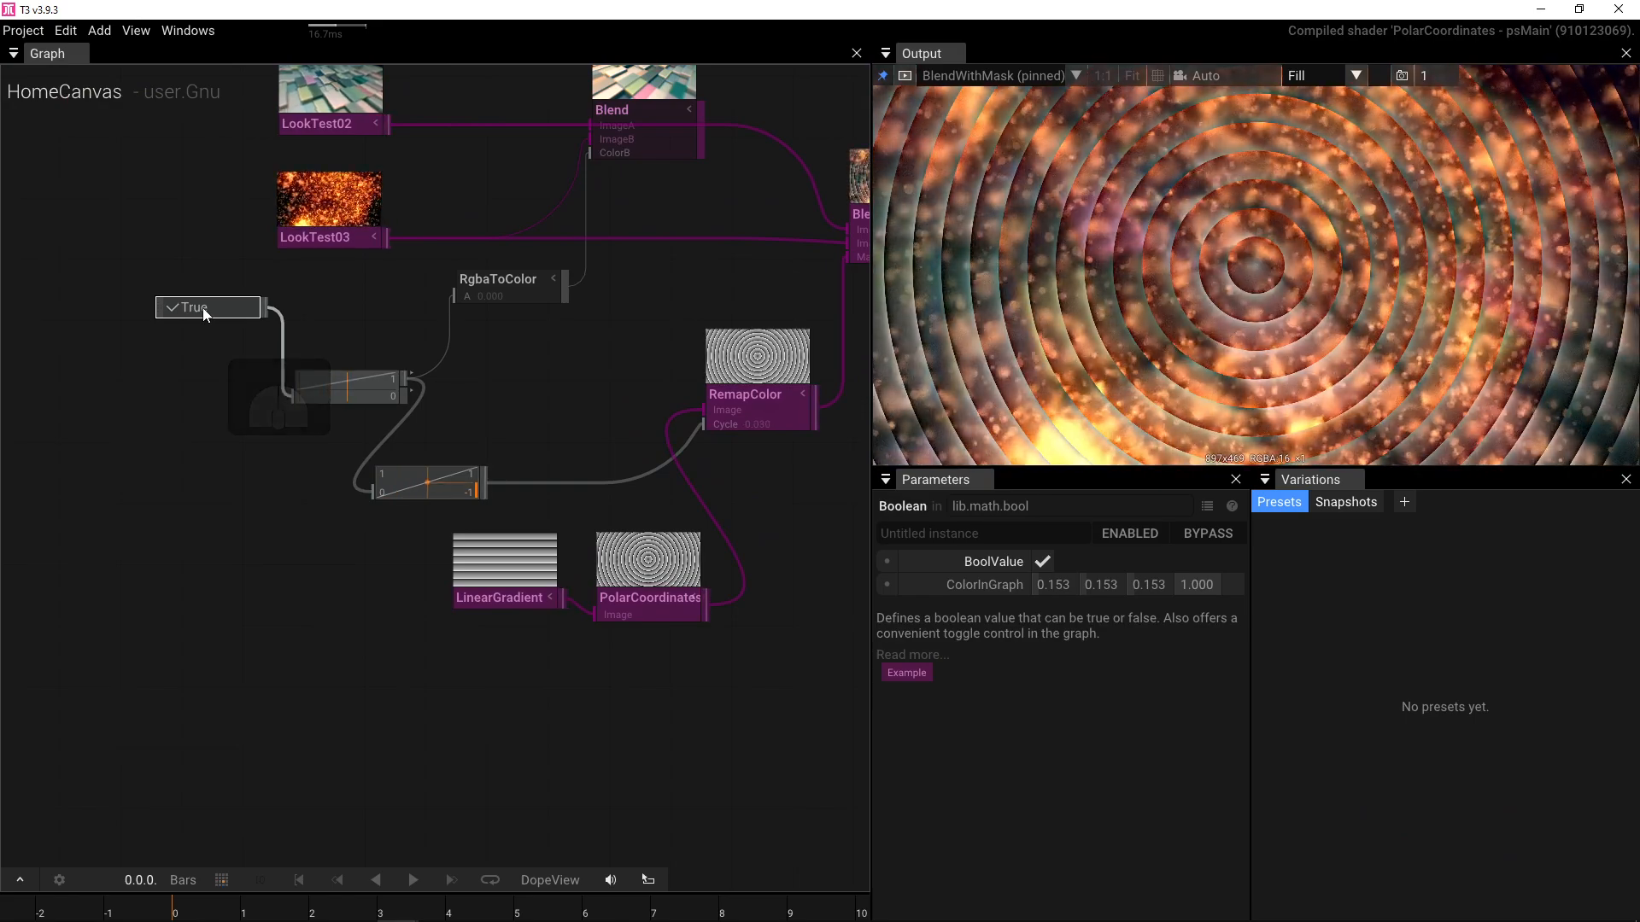
{"action": "left_click", "coordinate": [203, 307]}
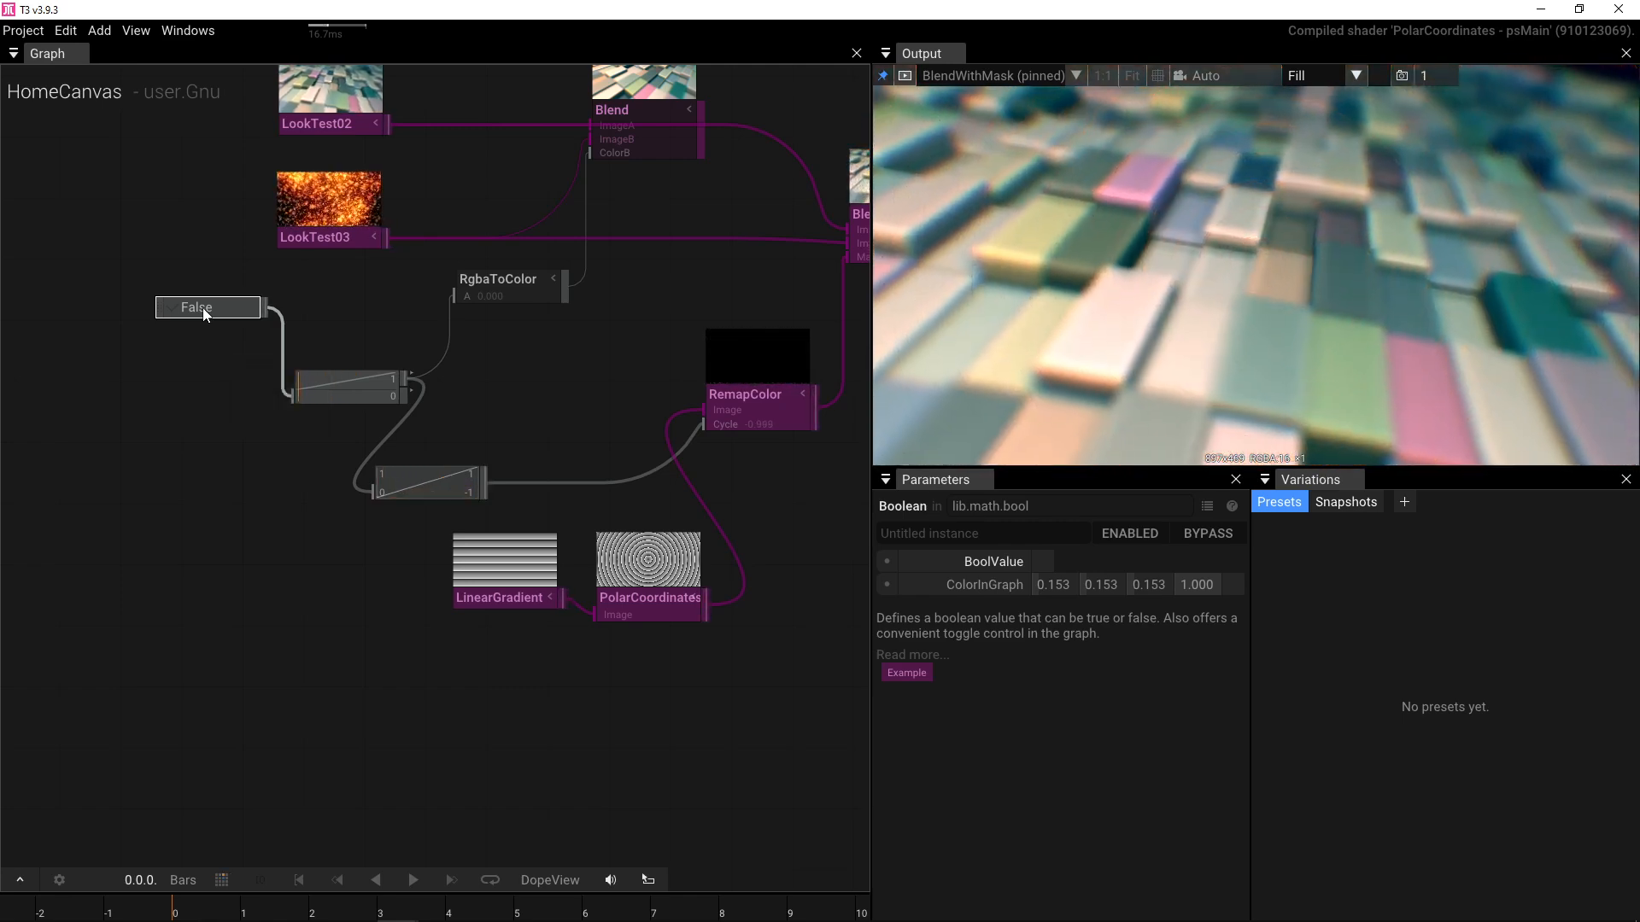
- Set PolarCoordinates' Mode to Polar2Cartesian and switch the Boolean to True to test the new mask shape
{"action": "left_click_drag", "start_coordinate": [523, 427], "coordinate": [286, 455]}
{"action": "left_click_drag", "start_coordinate": [336, 628], "coordinate": [392, 625]}
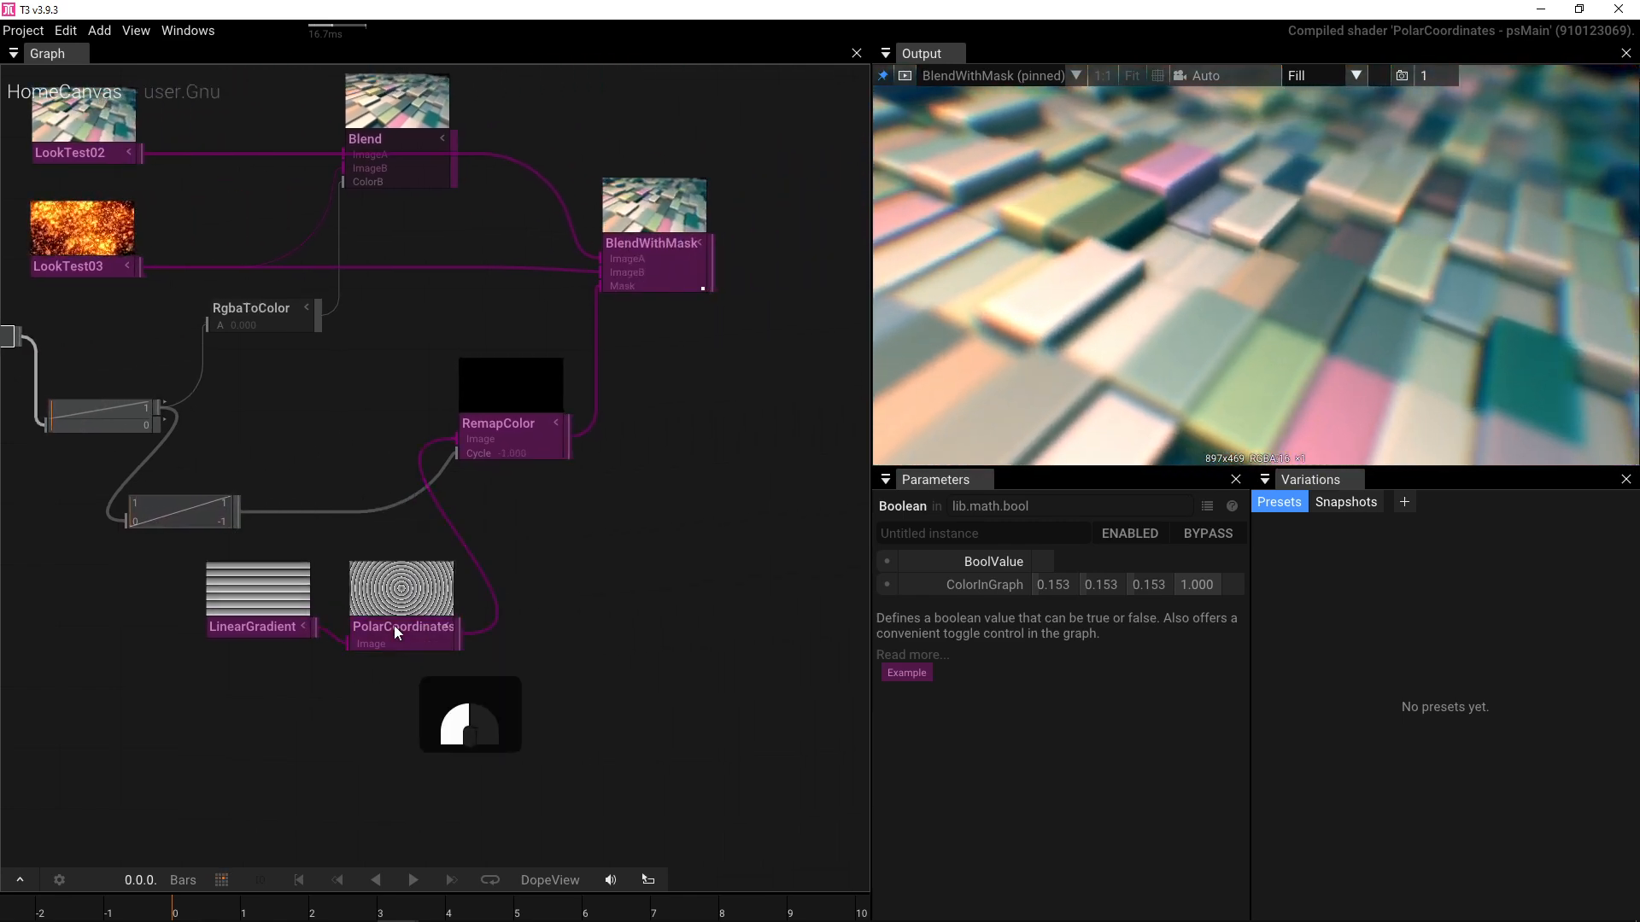
{"action": "left_click", "coordinate": [393, 625]}
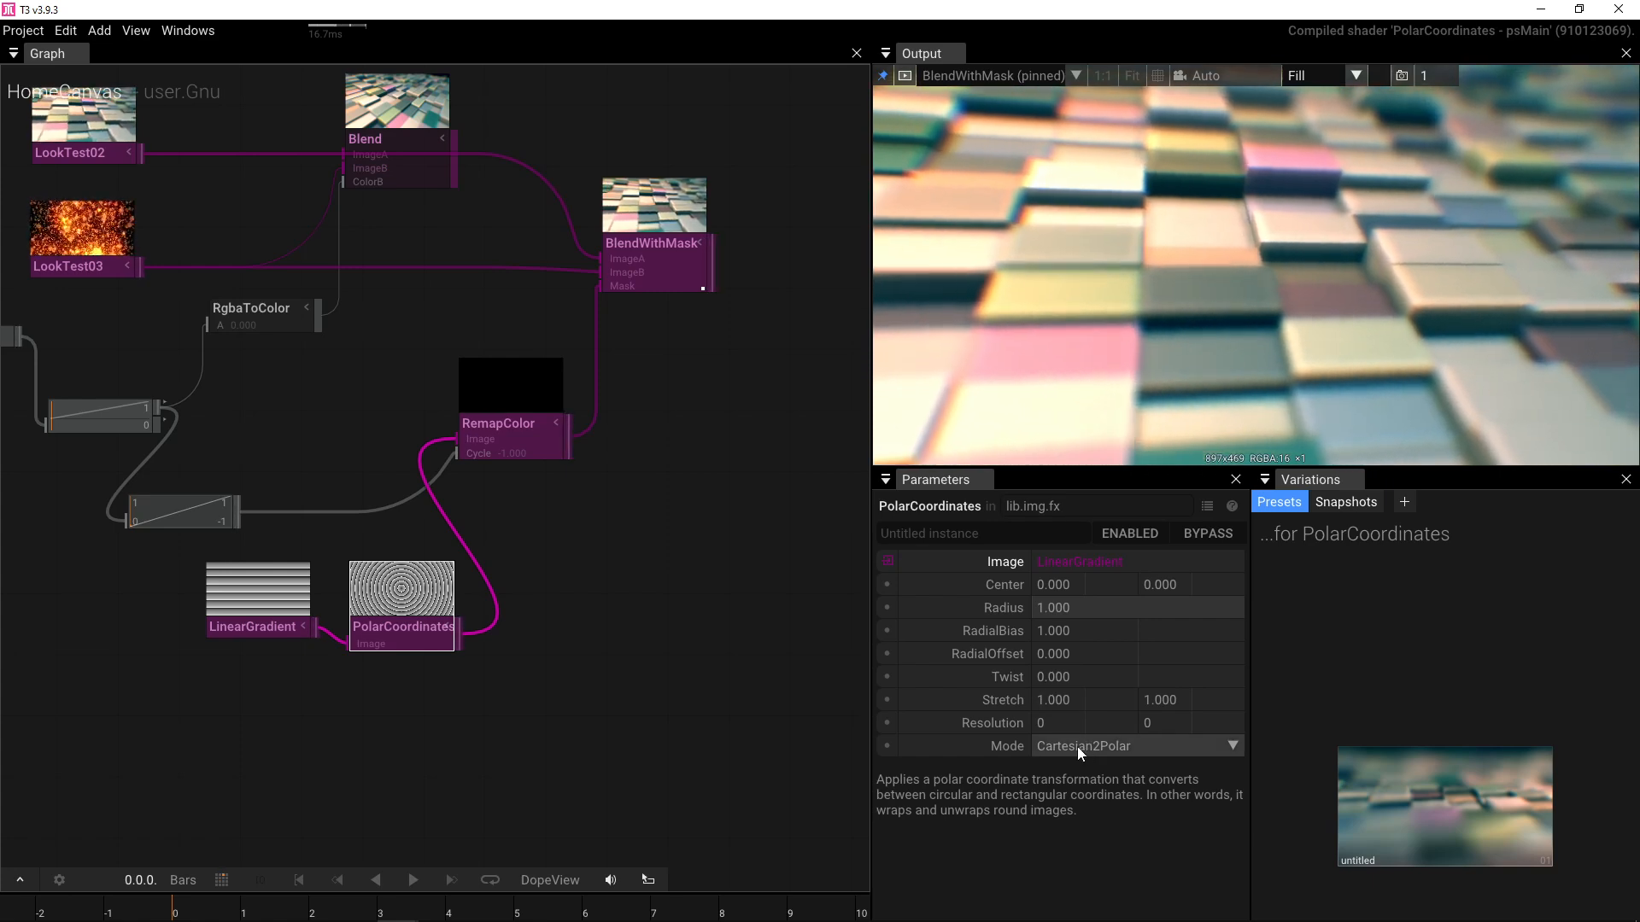
{"action": "left_click", "coordinate": [1079, 746]}
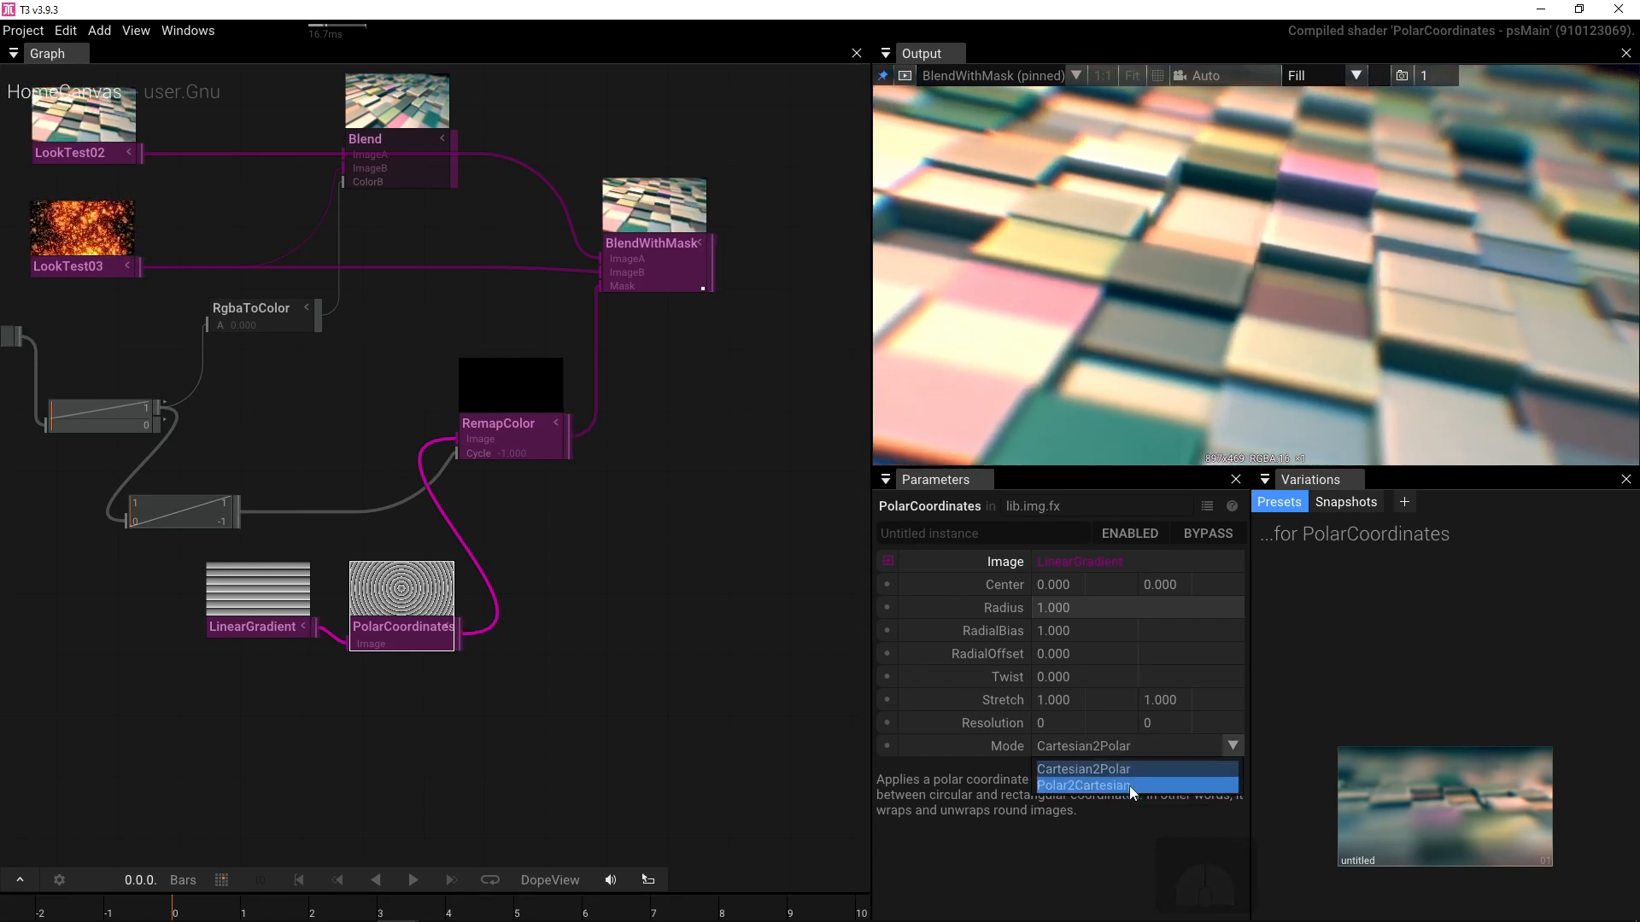
{"action": "left_click", "coordinate": [1129, 786]}
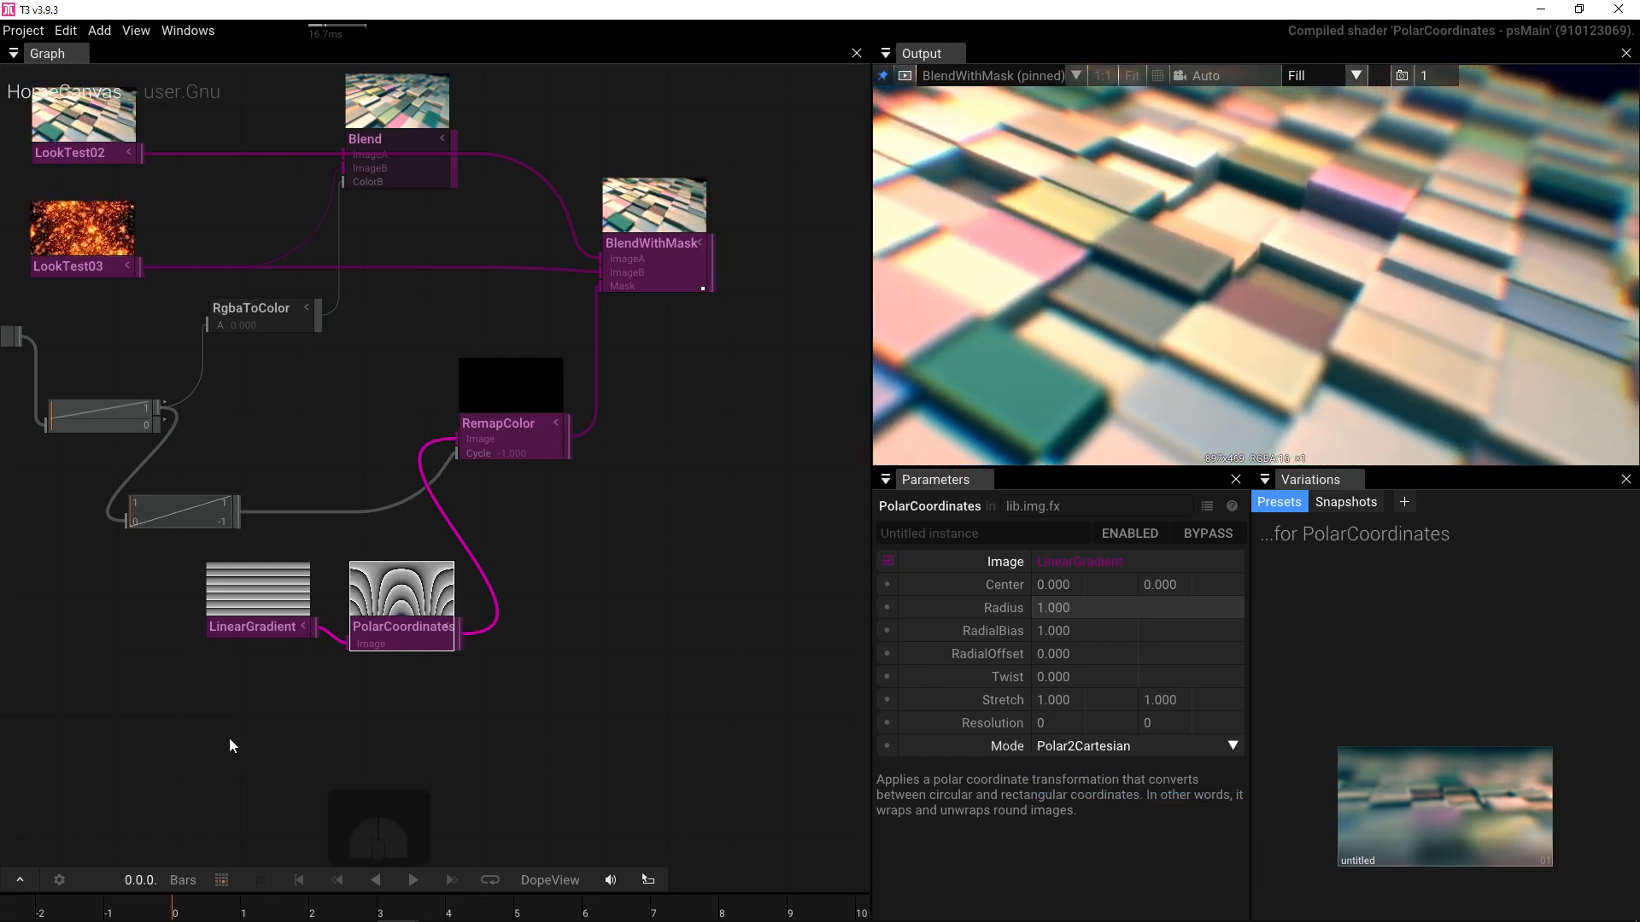
{"action": "left_click_drag", "start_coordinate": [229, 738], "coordinate": [337, 755]}
{"action": "left_click", "coordinate": [151, 356]}
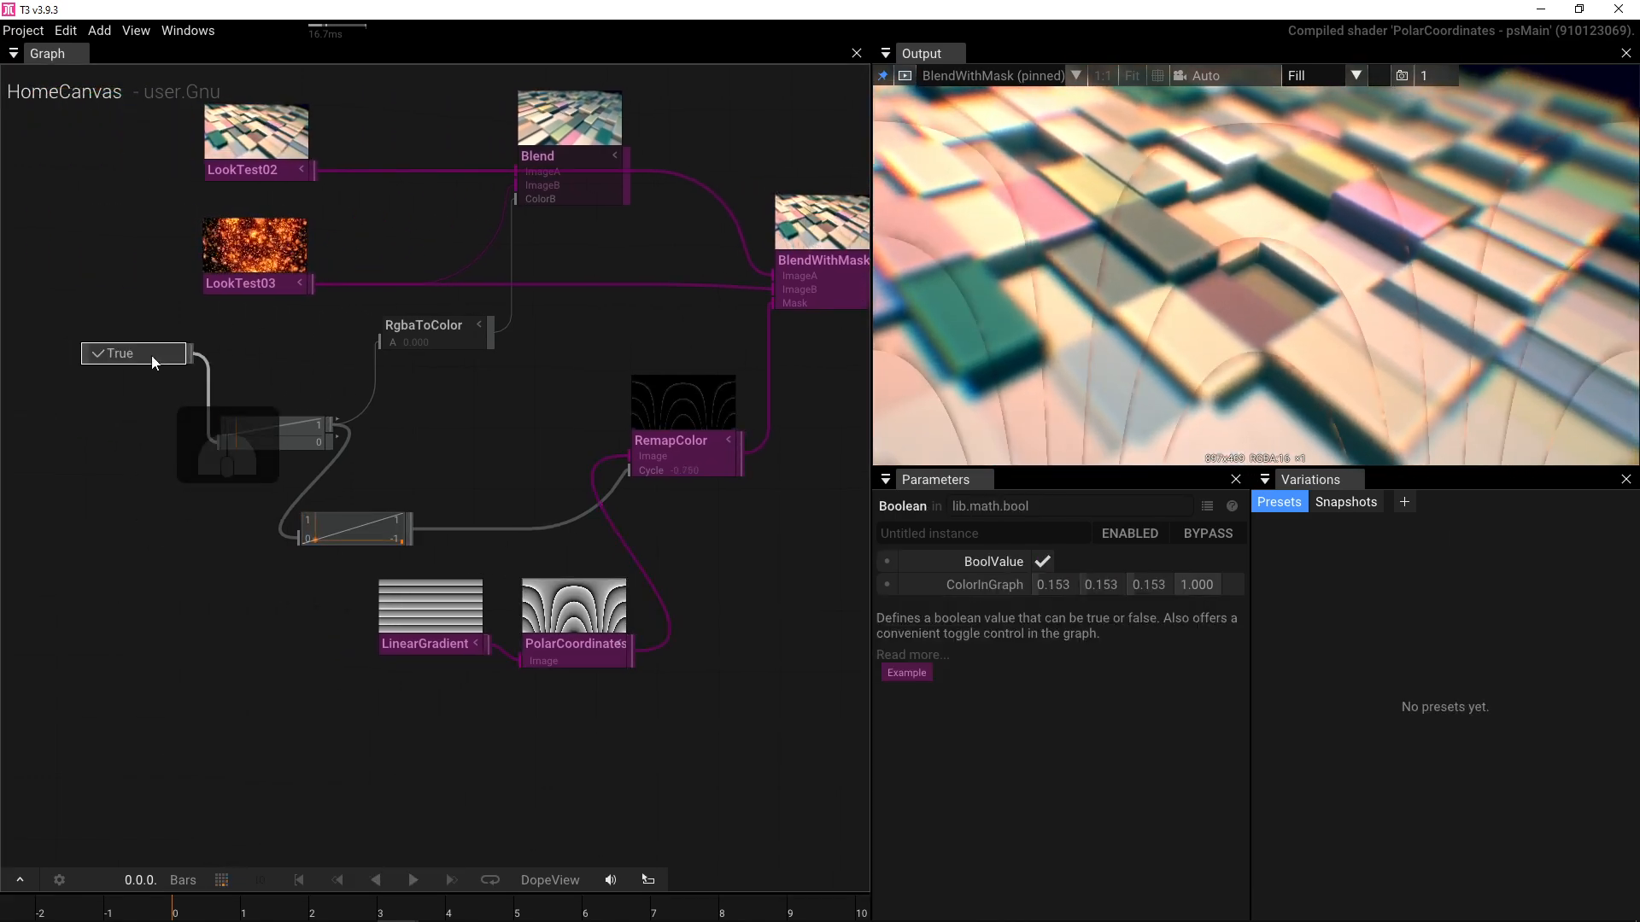
- Toggle the Boolean to False and back to True to test the Polar2Cartesian transition
{"action": "left_click", "coordinate": [152, 355]}
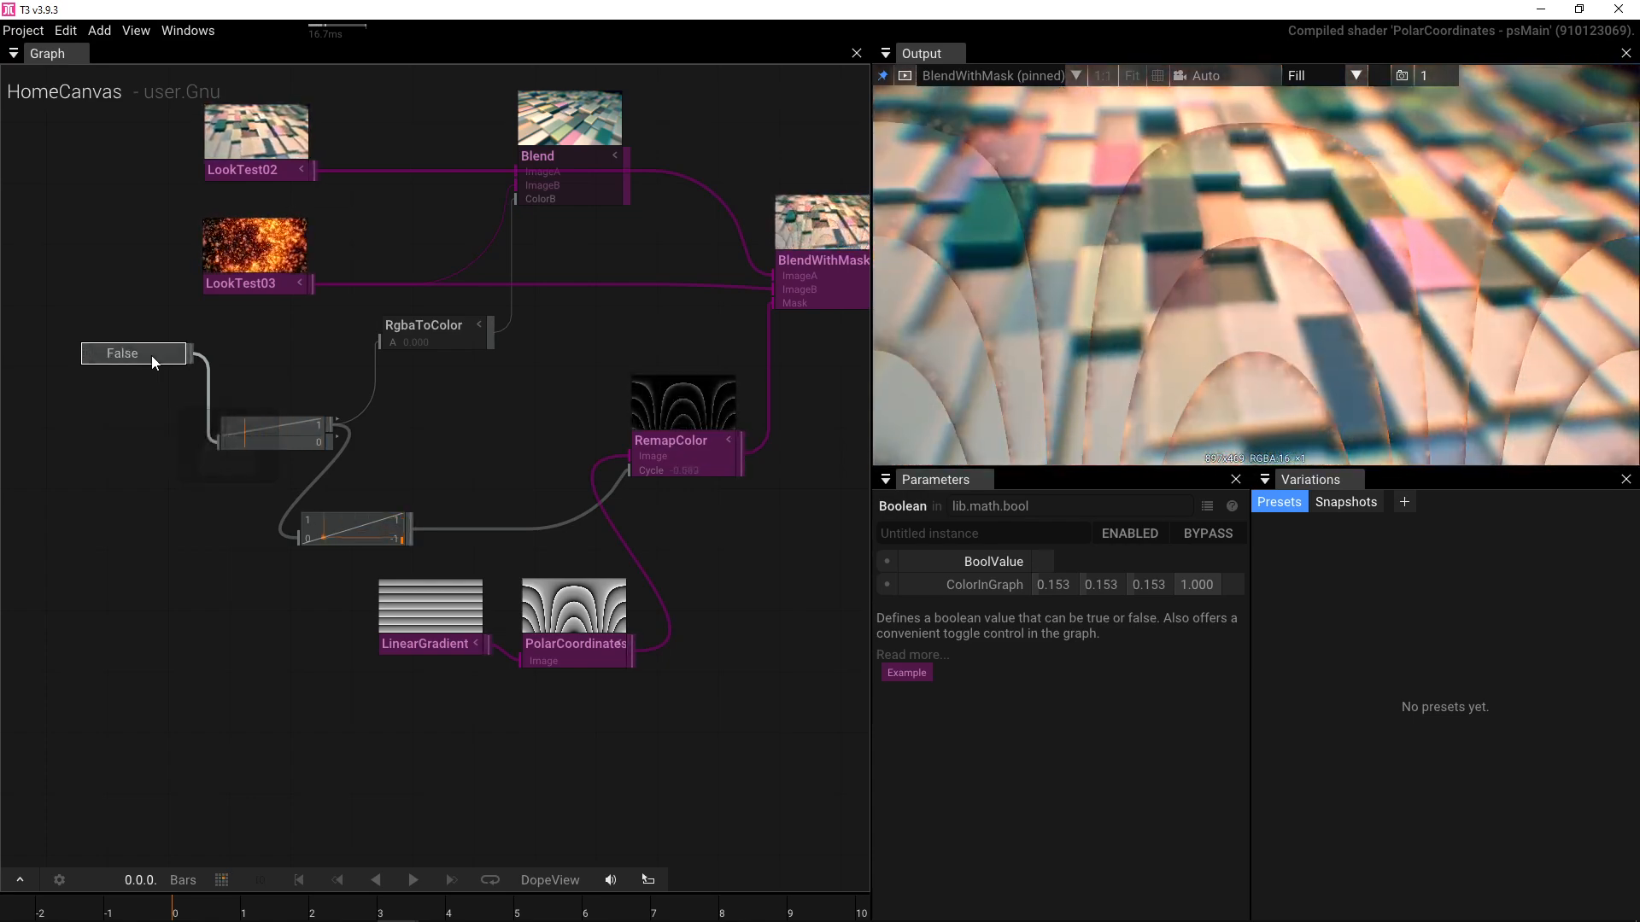
{"action": "left_click", "coordinate": [151, 355]}
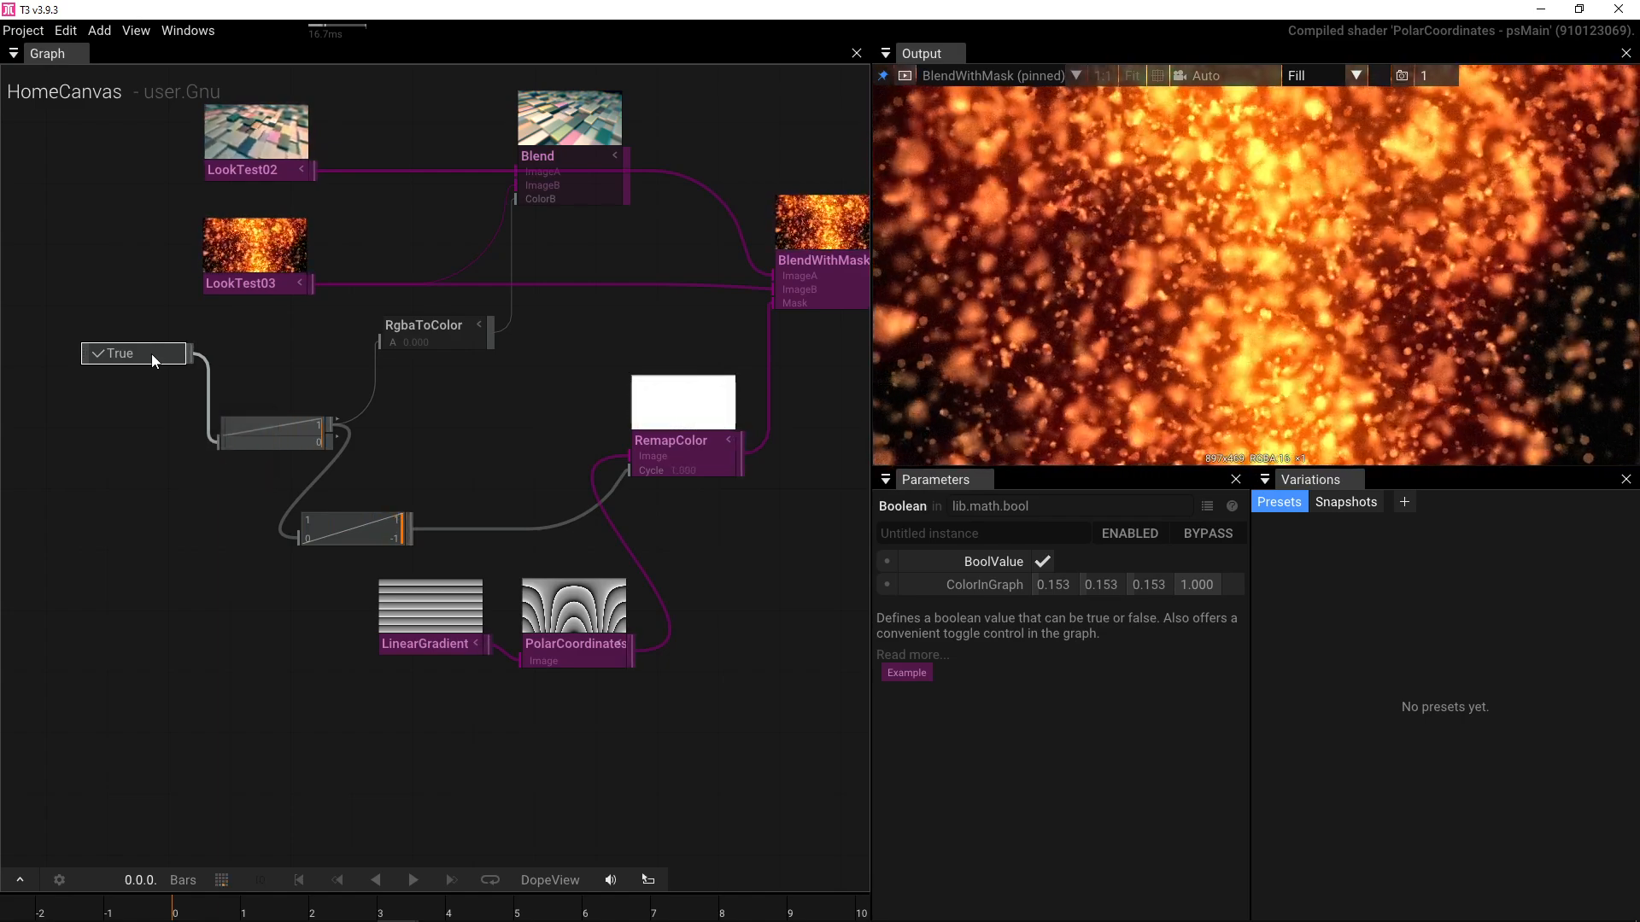
{"action": "mouse_move", "coordinate": [448, 646]}
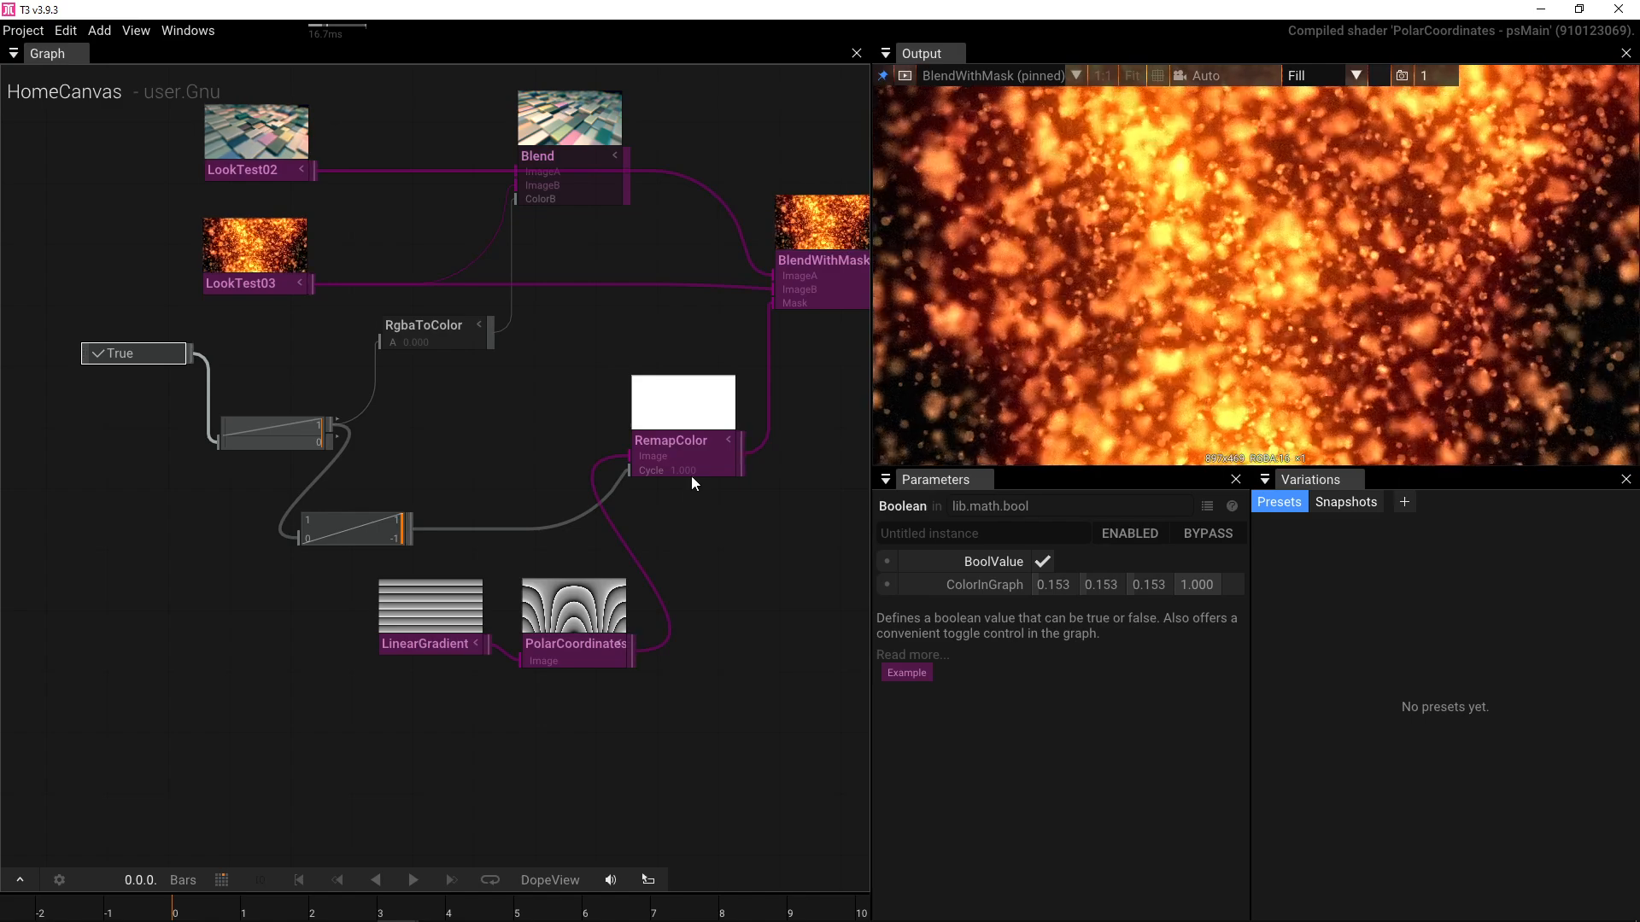
- Move the Blend node slightly higher in the graph, clear of the connection from LookTest02 to BlendWithMask
{"action": "left_click", "coordinate": [696, 453]}
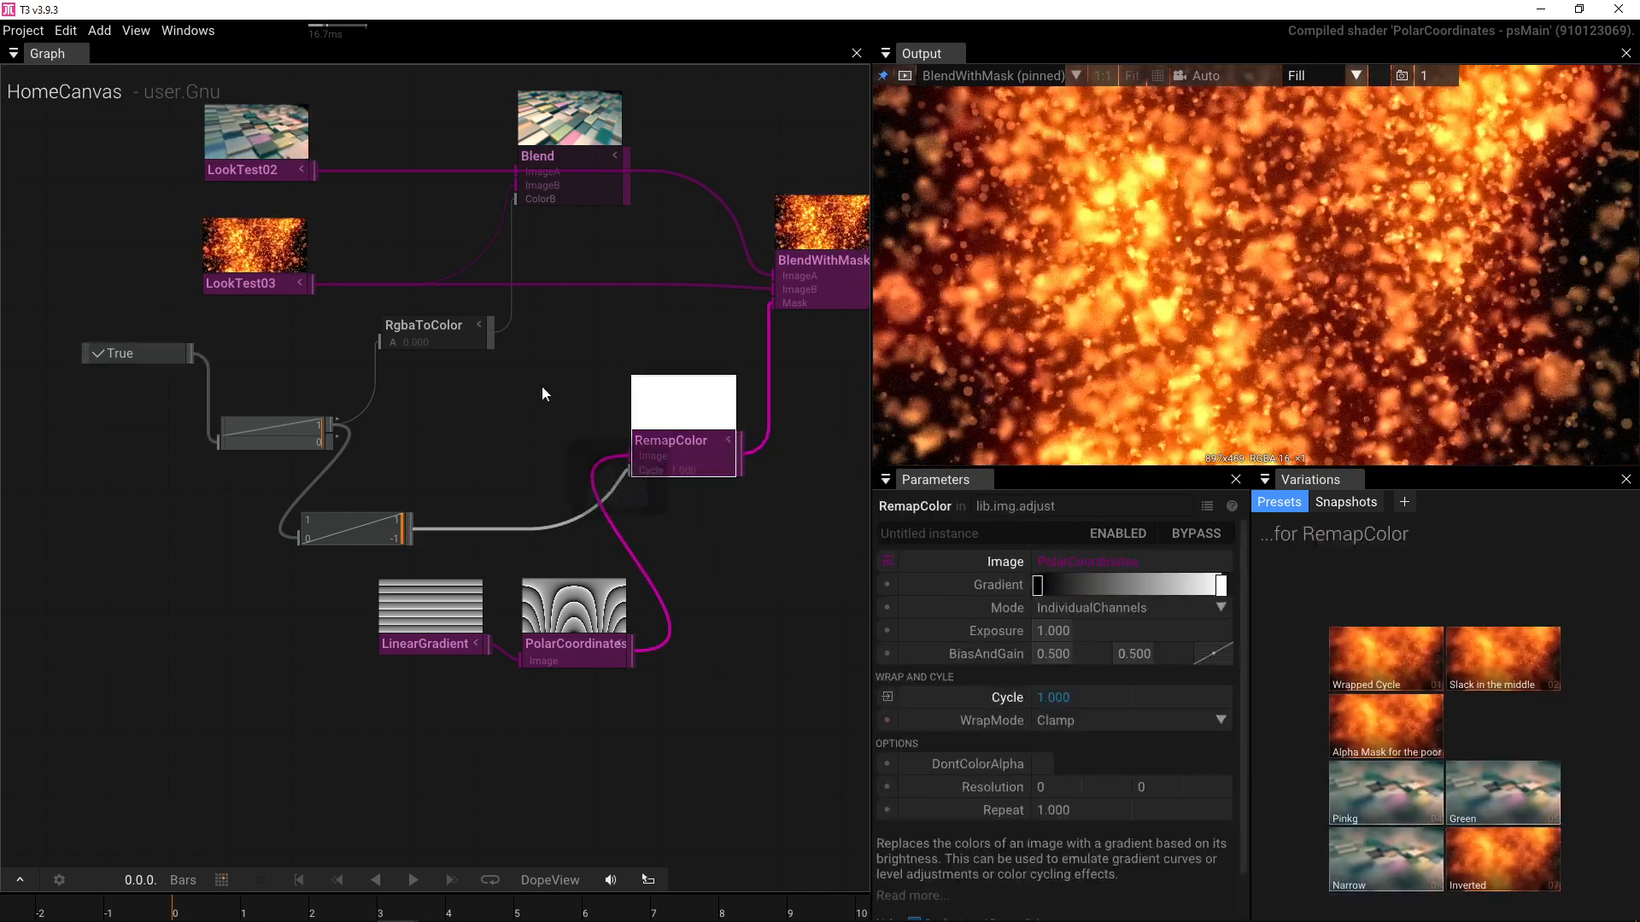
{"action": "left_click_drag", "start_coordinate": [555, 407], "coordinate": [536, 419]}
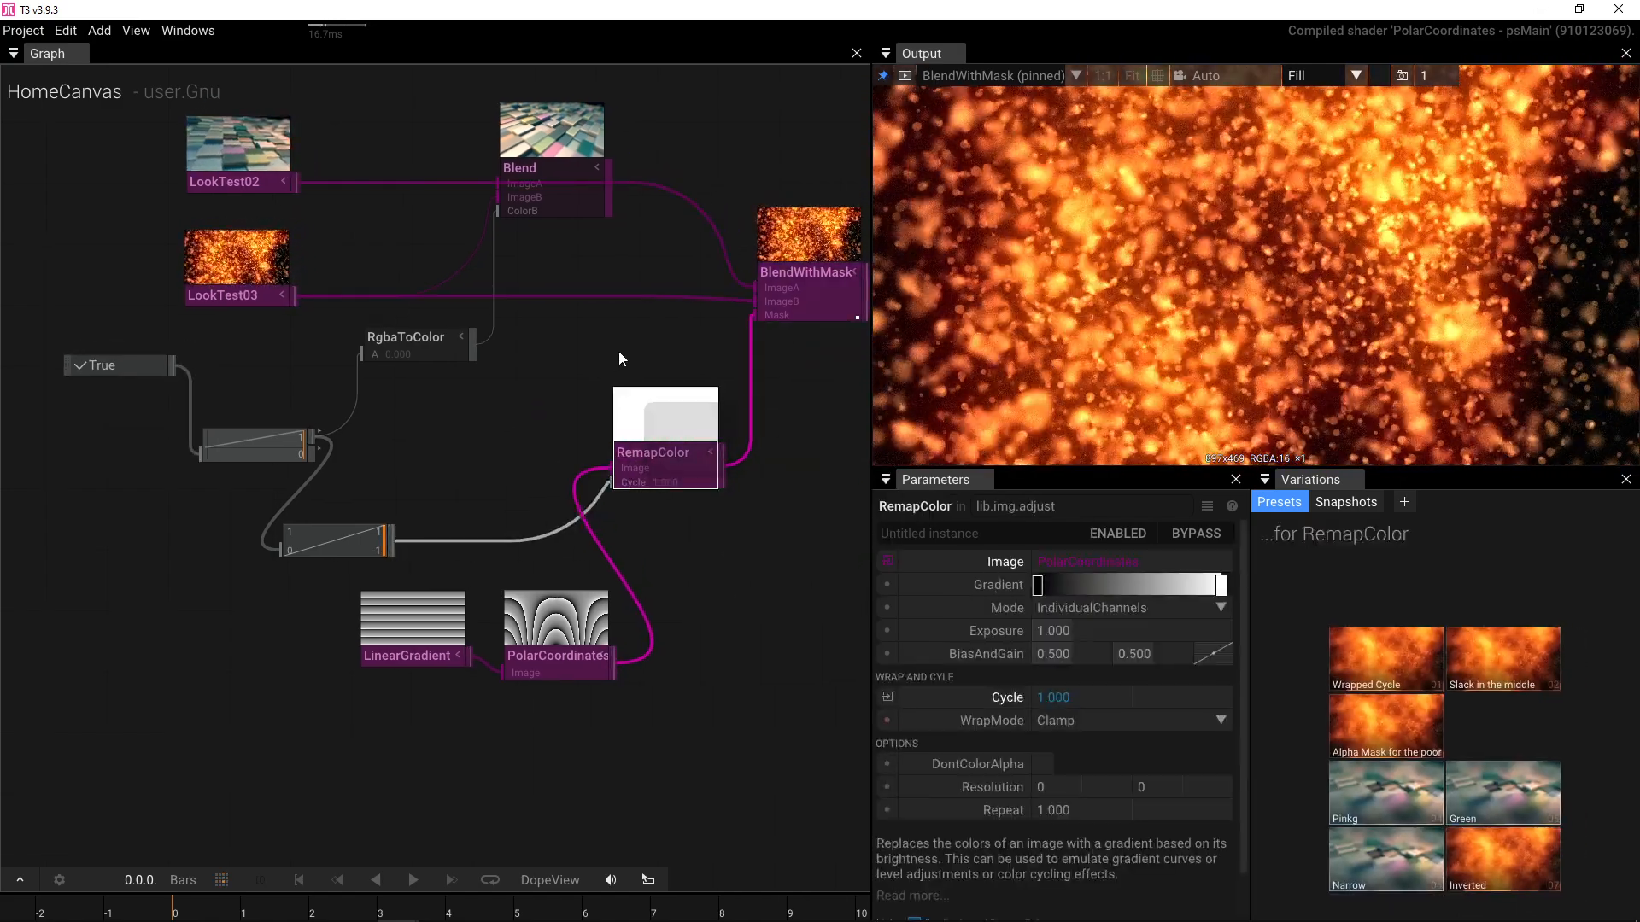
{"action": "left_click_drag", "start_coordinate": [619, 351], "coordinate": [420, 405]}
{"action": "left_click_drag", "start_coordinate": [375, 219], "coordinate": [393, 162]}
{"action": "left_click_drag", "start_coordinate": [358, 287], "coordinate": [510, 273]}
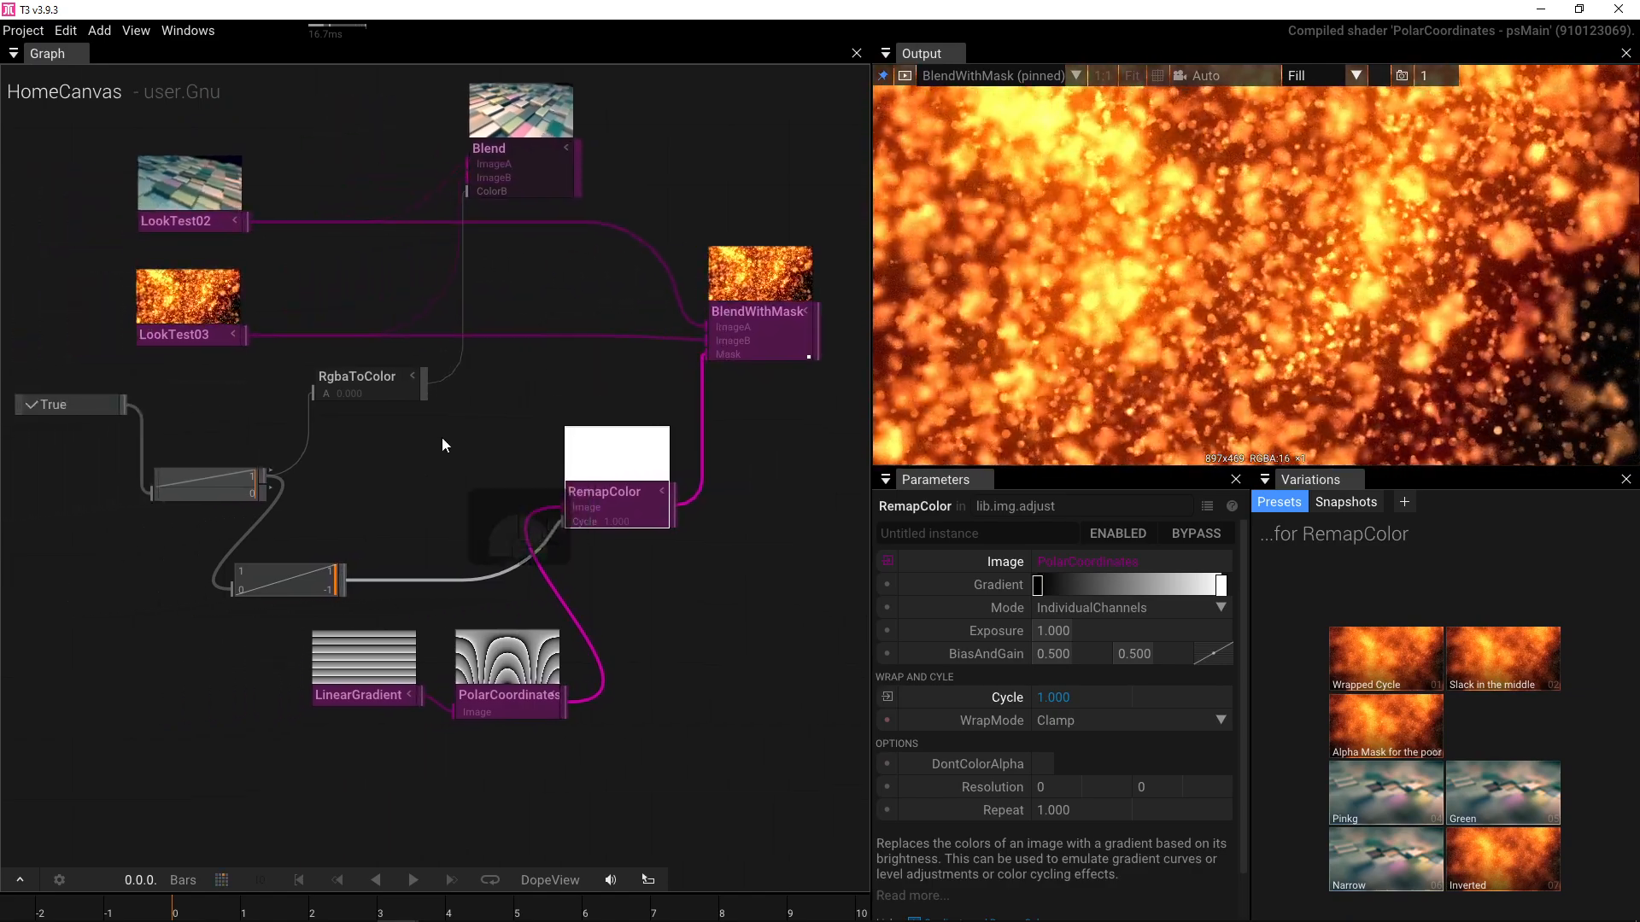
{"action": "left_click_drag", "start_coordinate": [429, 462], "coordinate": [465, 418]}
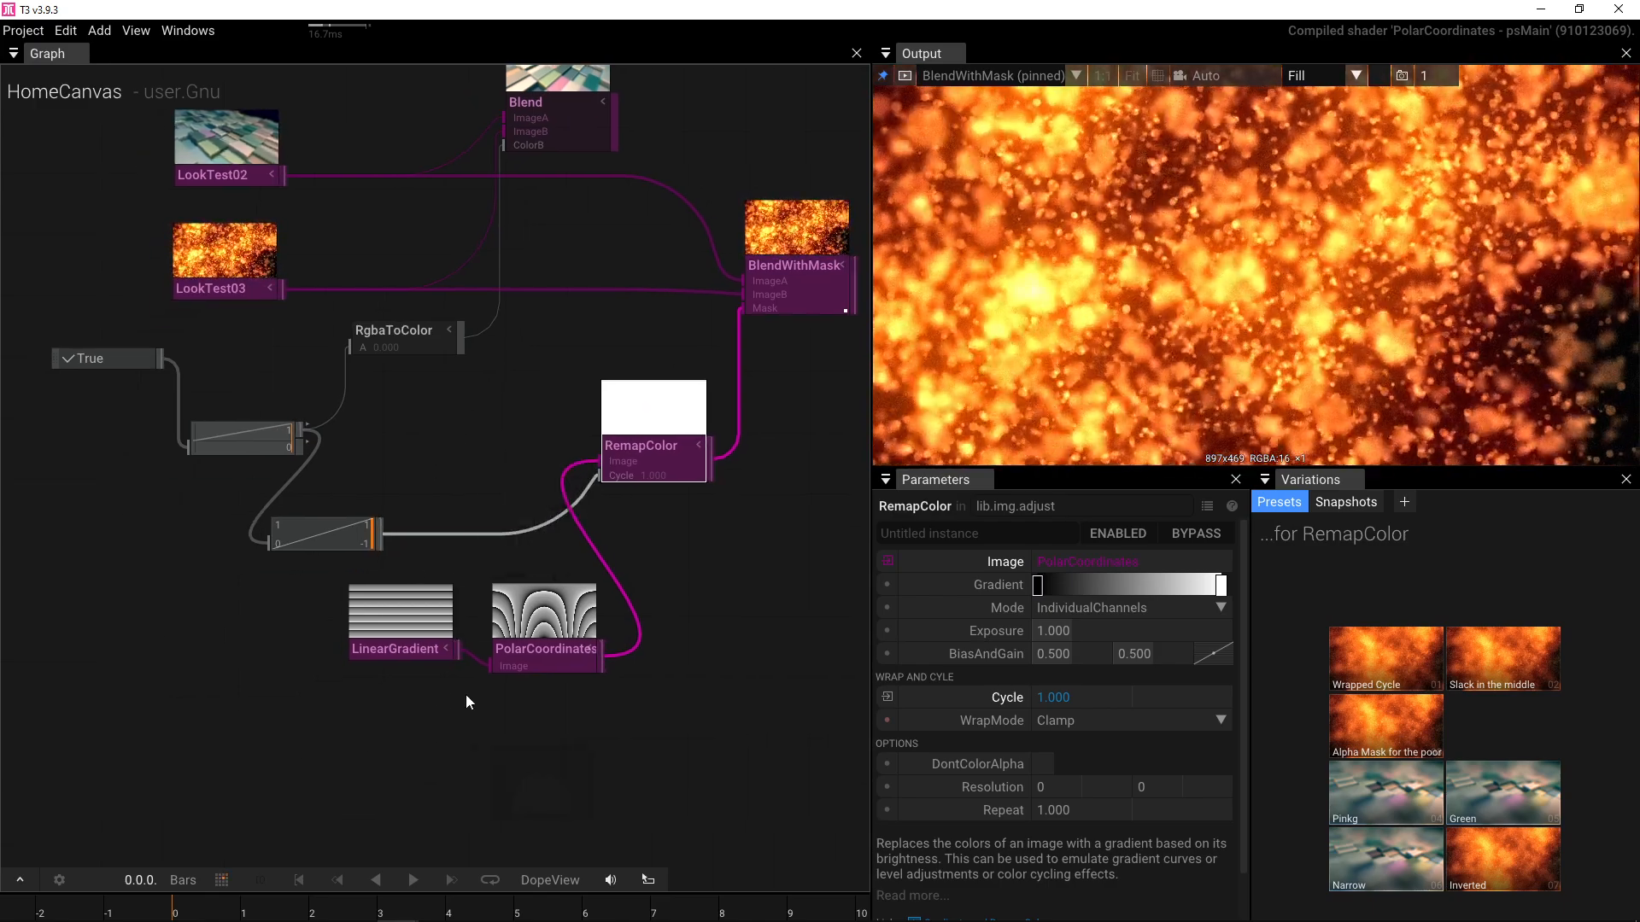
- Add a Text operator below LinearGradient and feed it into a new RenderTarget
{"action": "left_click", "coordinate": [390, 726]}
{"action": "key", "text": "Tab"}
{"action": "type", "text": "text"}
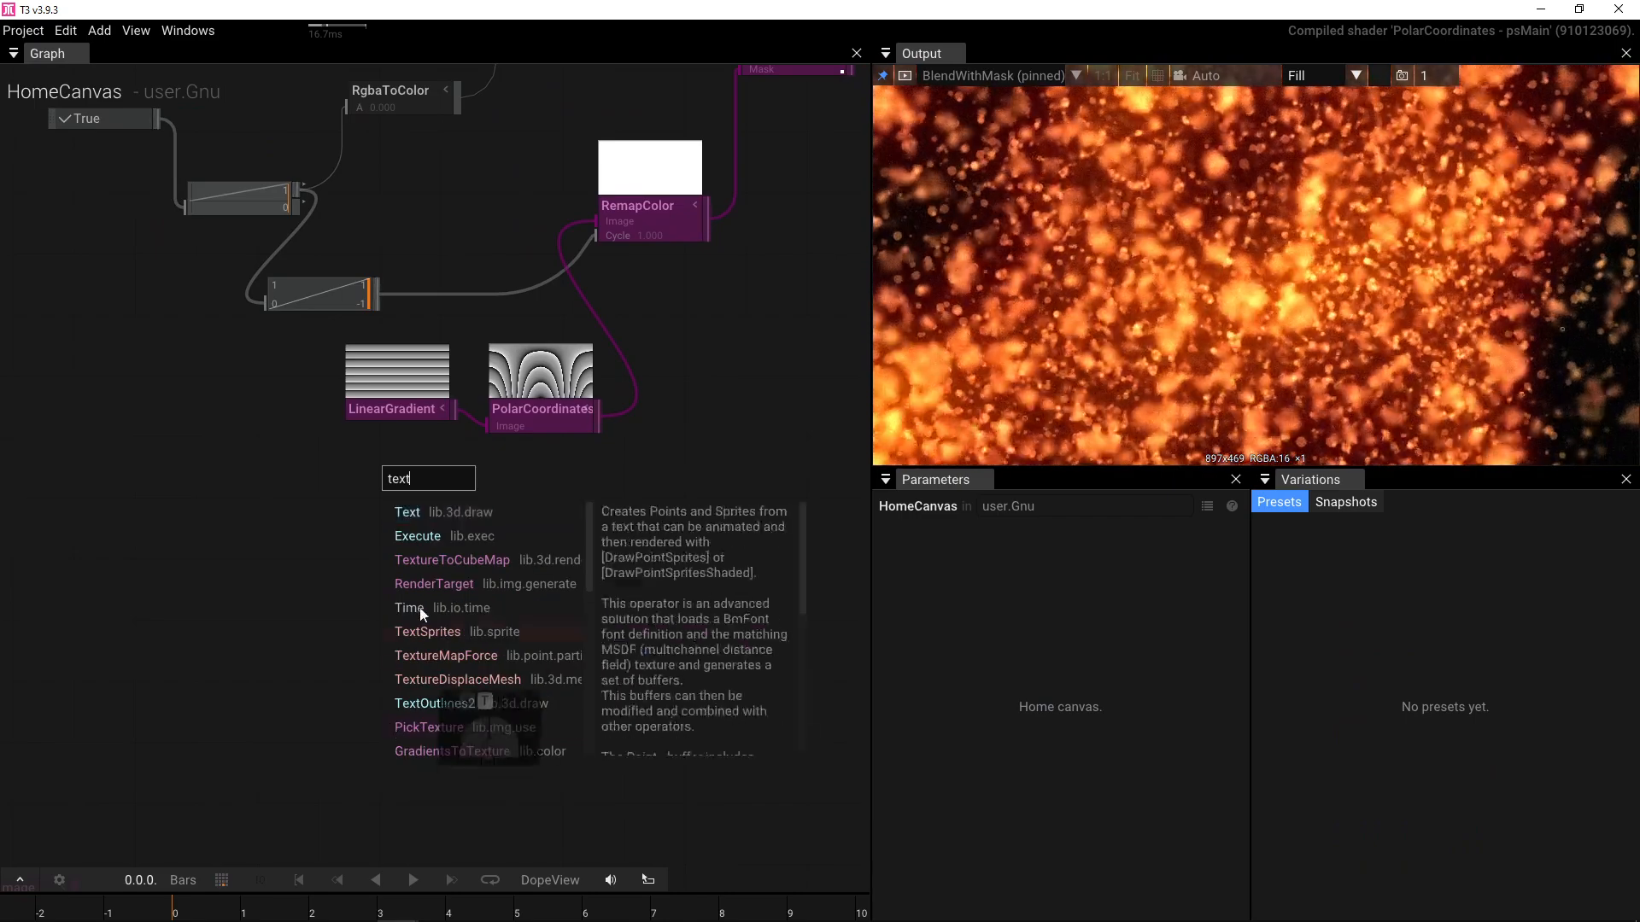
{"action": "left_click", "coordinate": [420, 510]}
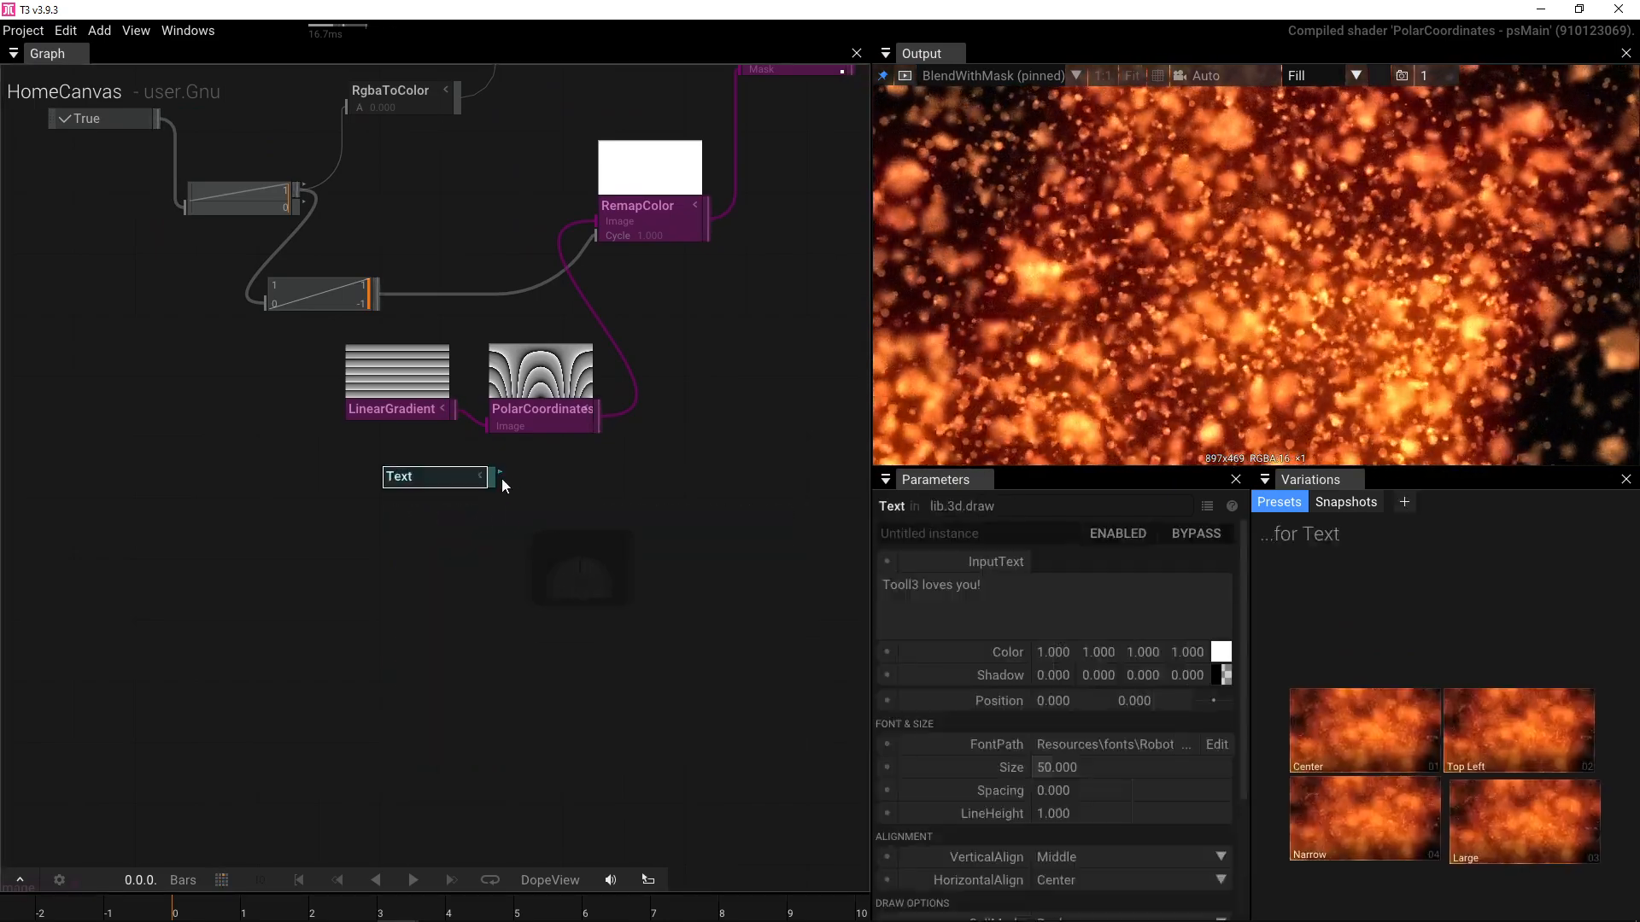
{"action": "left_click_drag", "start_coordinate": [495, 474], "coordinate": [522, 511]}
{"action": "type", "text": "re"}
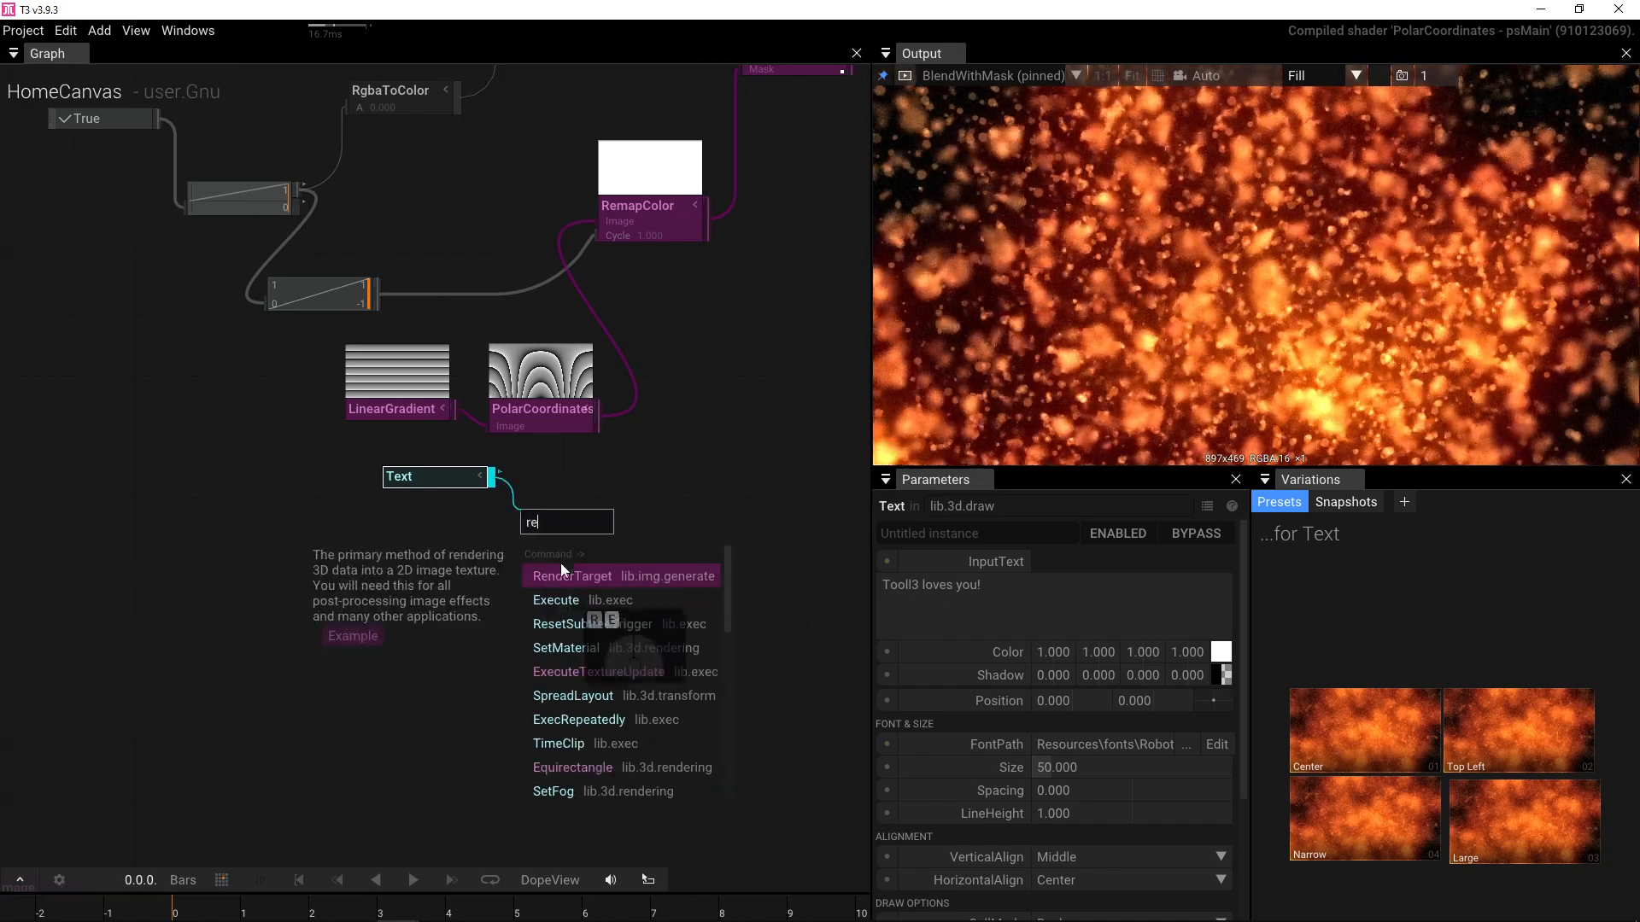
{"action": "left_click", "coordinate": [567, 577]}
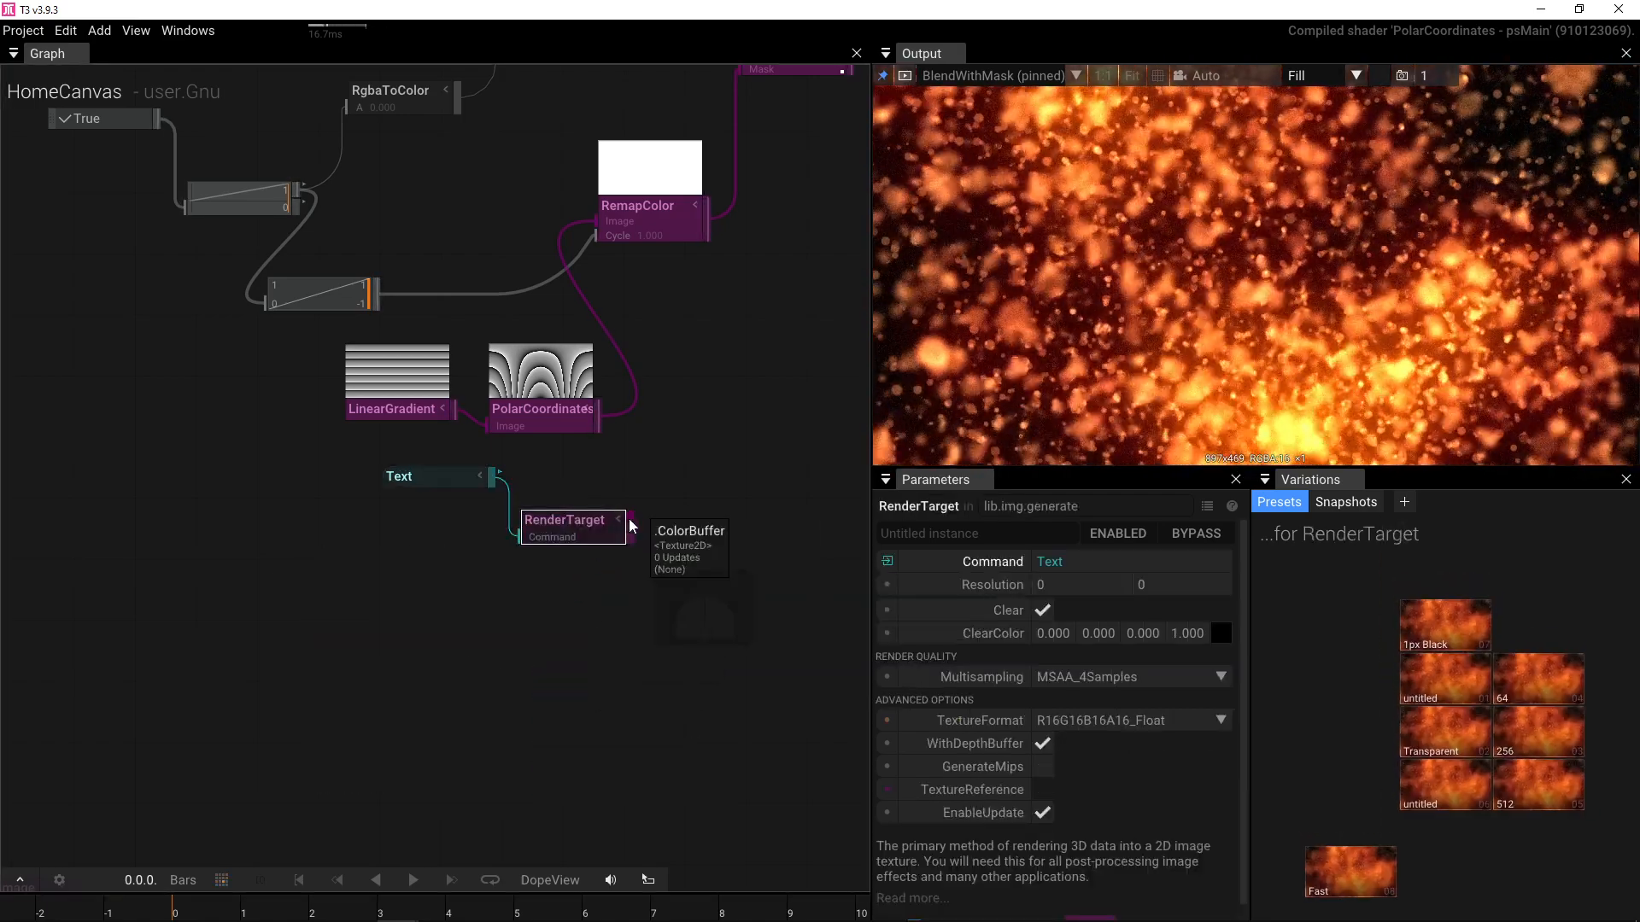
- Connect RenderTarget's output to RemapColor's Image input in place of PolarCoordinates
{"action": "left_click_drag", "start_coordinate": [630, 519], "coordinate": [667, 509]}
{"action": "left_click", "coordinate": [540, 410]}
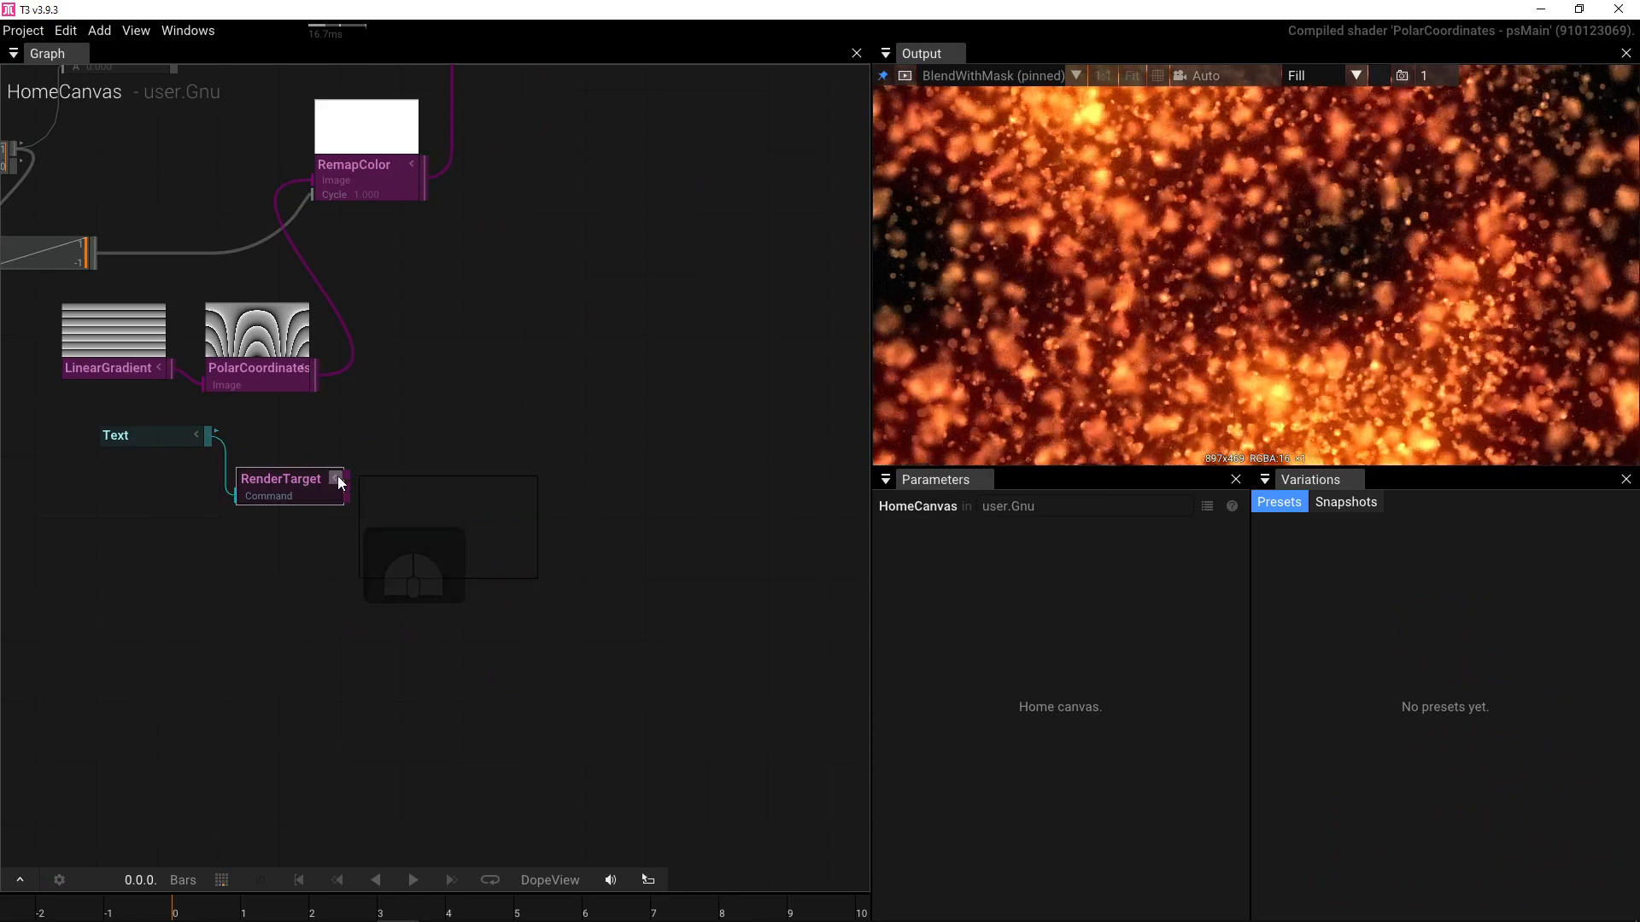
{"action": "left_click_drag", "start_coordinate": [345, 475], "coordinate": [275, 181]}
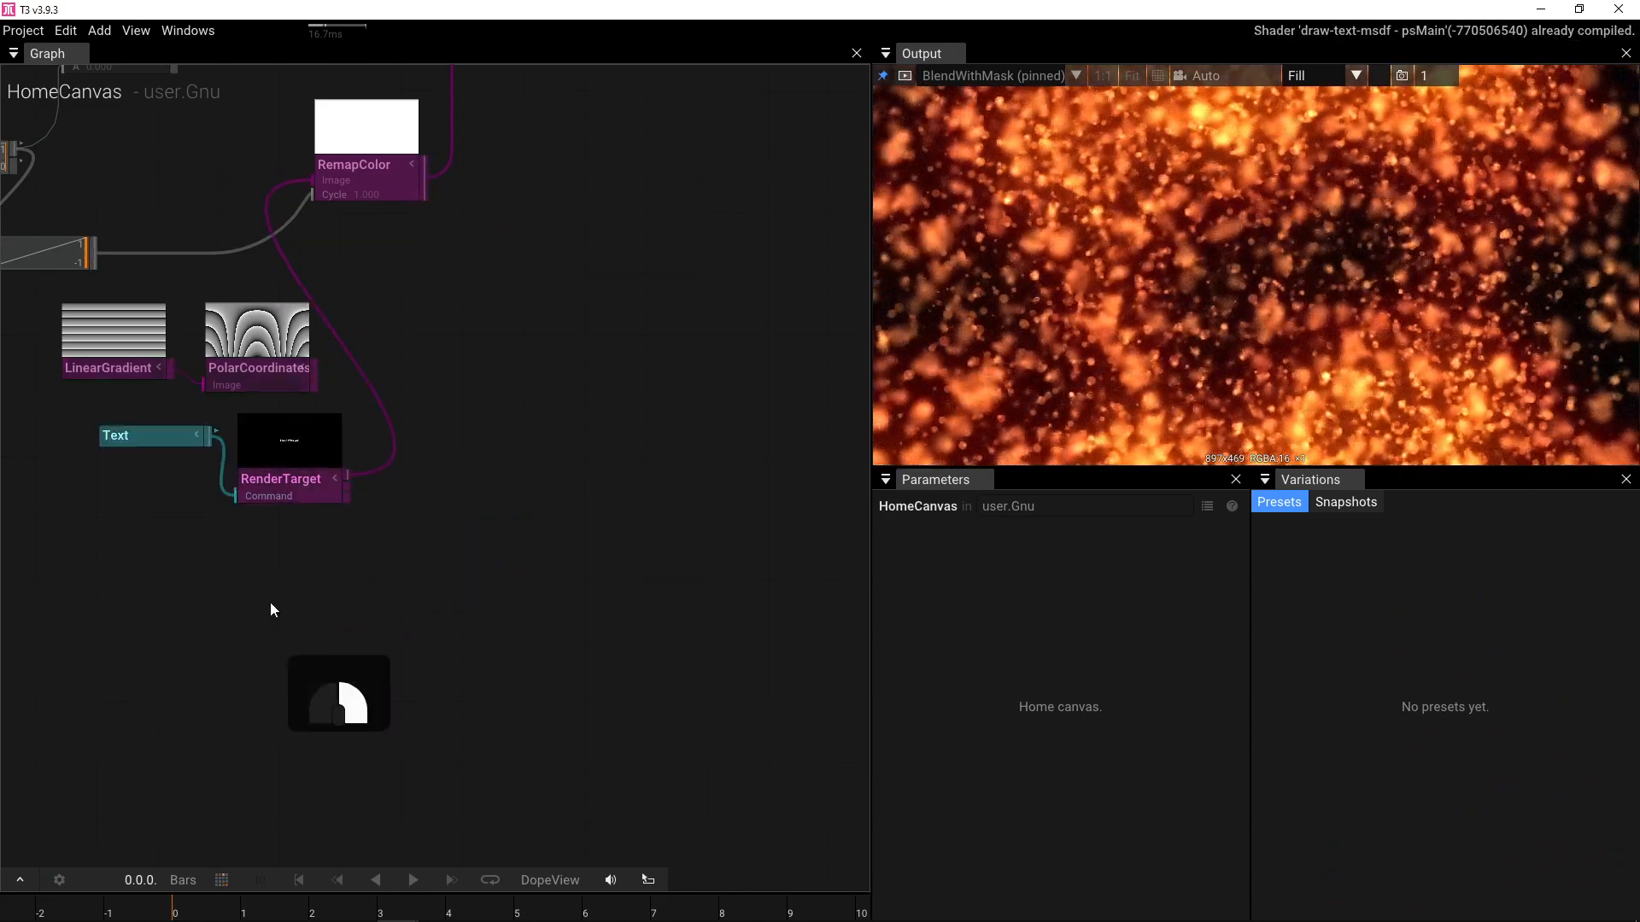
- Show RenderTarget in the output and increase the Text operator's Size until the words span most of the image width
{"action": "left_click_drag", "start_coordinate": [270, 608], "coordinate": [382, 603]}
{"action": "left_click", "coordinate": [247, 437]}
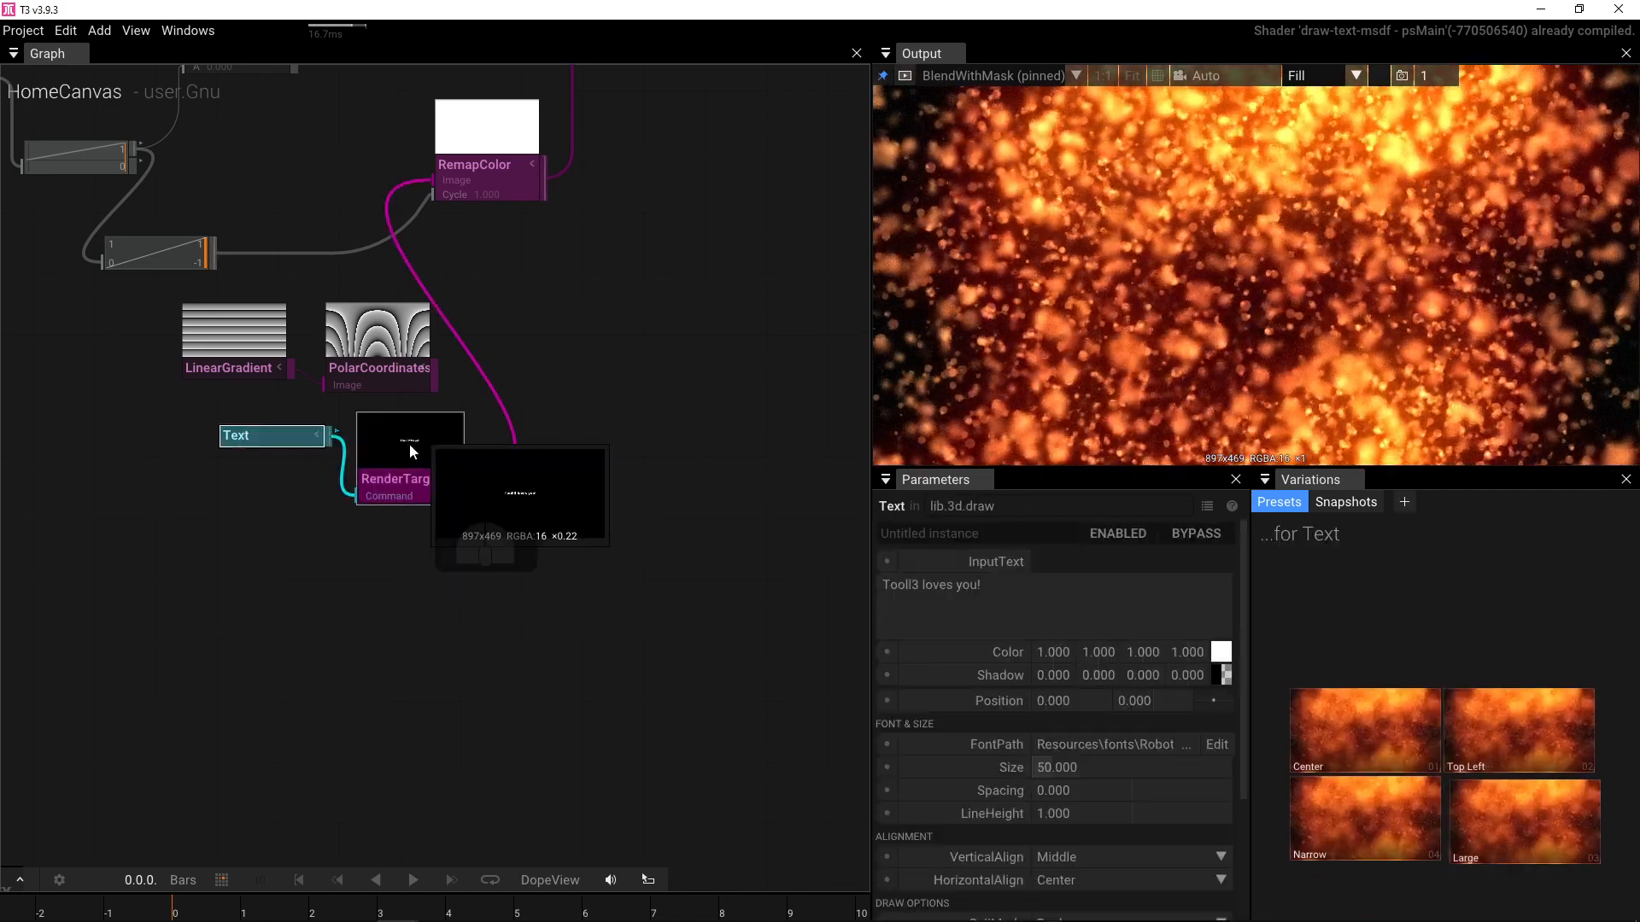
{"action": "left_click", "coordinate": [410, 451]}
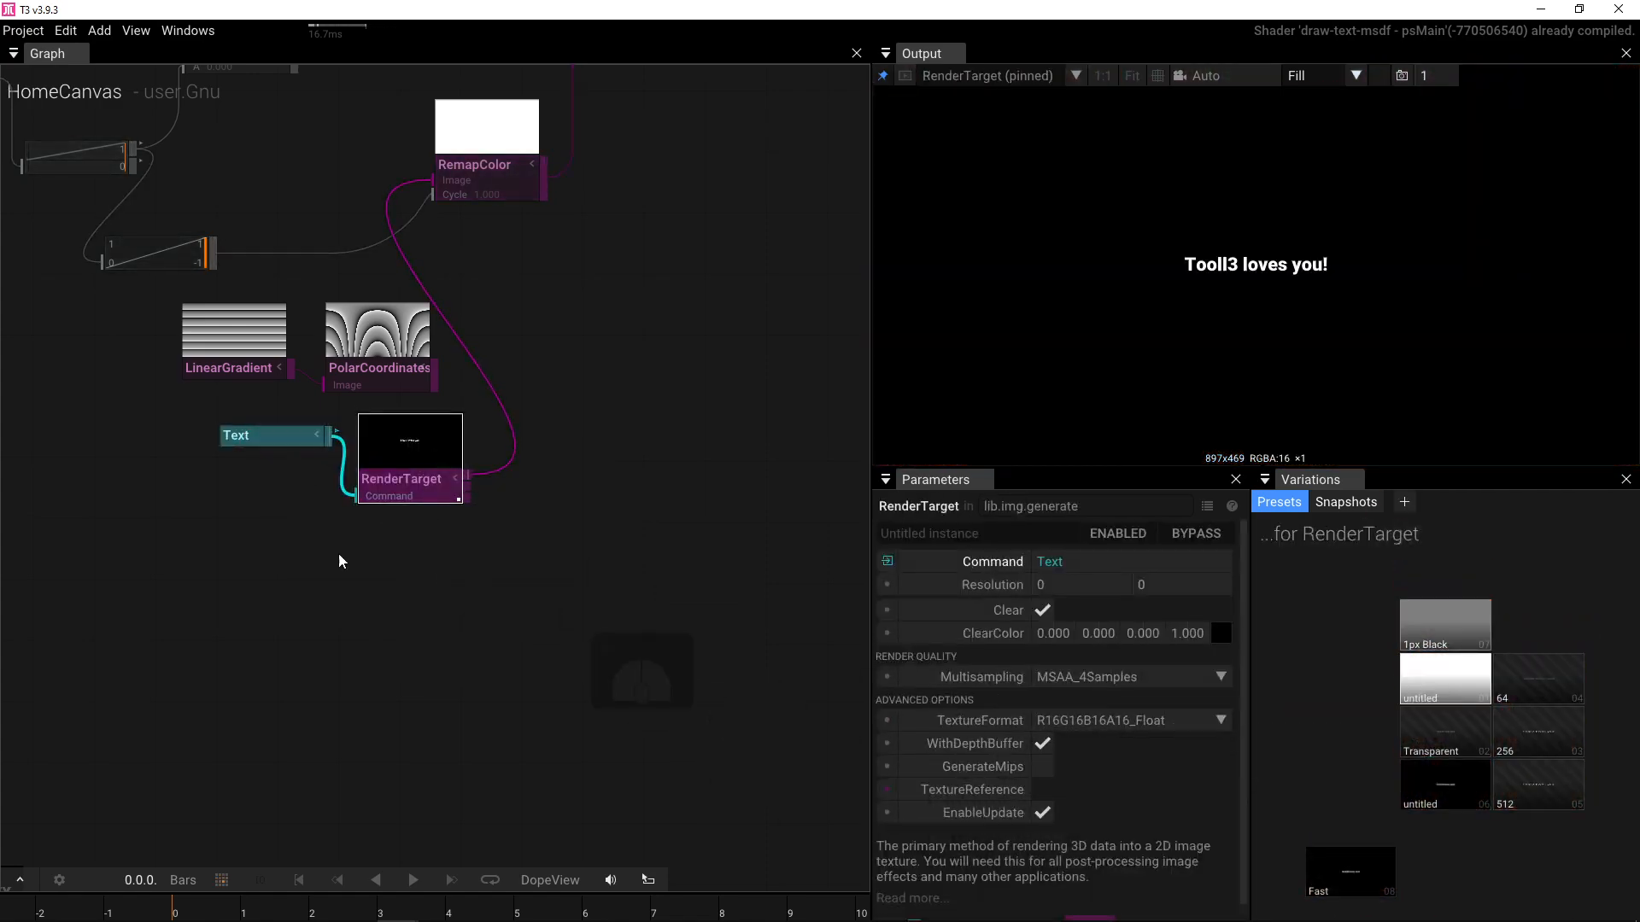
{"action": "left_click", "coordinate": [273, 440]}
{"action": "left_click_drag", "start_coordinate": [1057, 766], "coordinate": [1638, 754]}
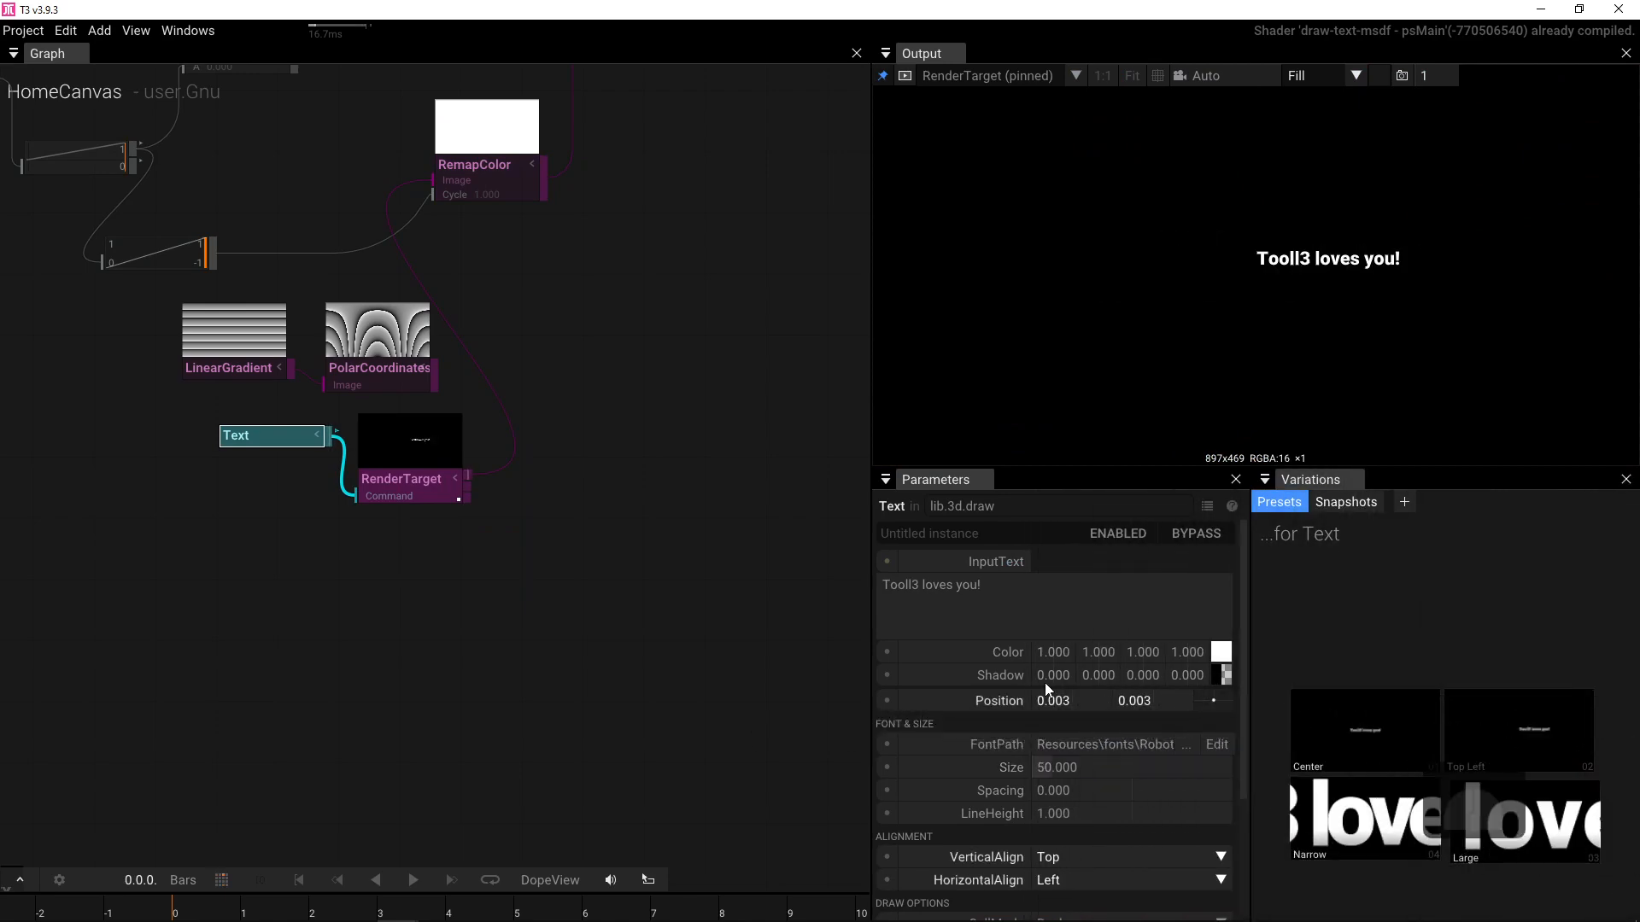
- Shift the Text and RenderTarget nodes leftward in the graph and insert a Blur operator between RenderTarget and RemapColor
{"action": "left_click_drag", "start_coordinate": [372, 524], "coordinate": [124, 537]}
{"action": "left_click_drag", "start_coordinate": [540, 527], "coordinate": [355, 523]}
{"action": "key", "text": "Tab"}
{"action": "type", "text": "b"}
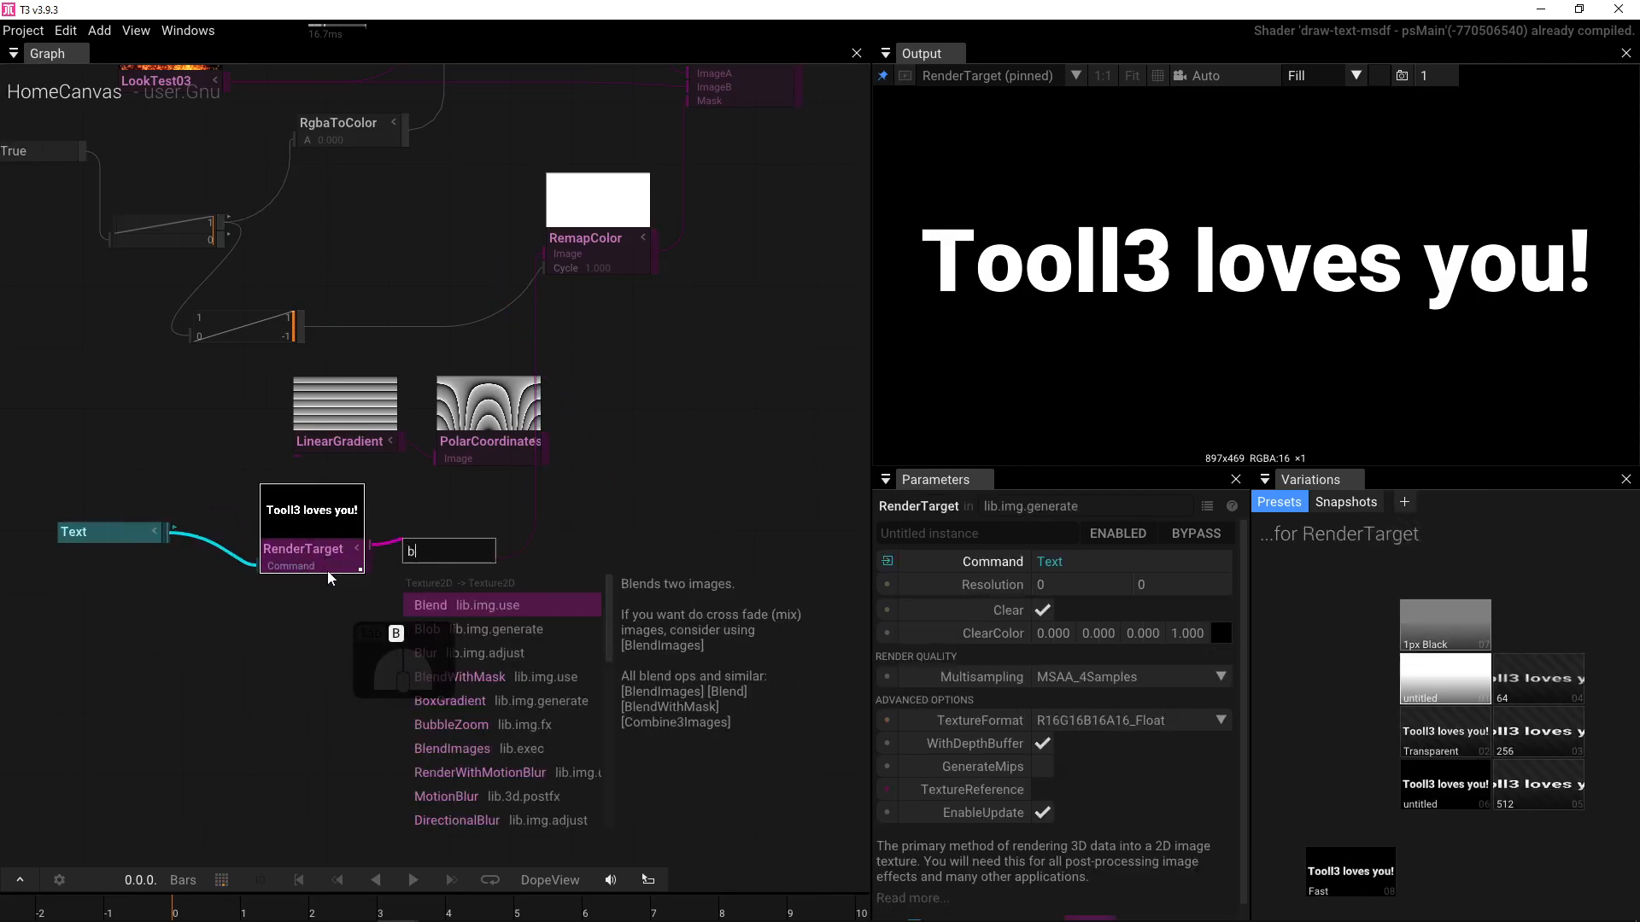
{"action": "type", "text": "lur"}
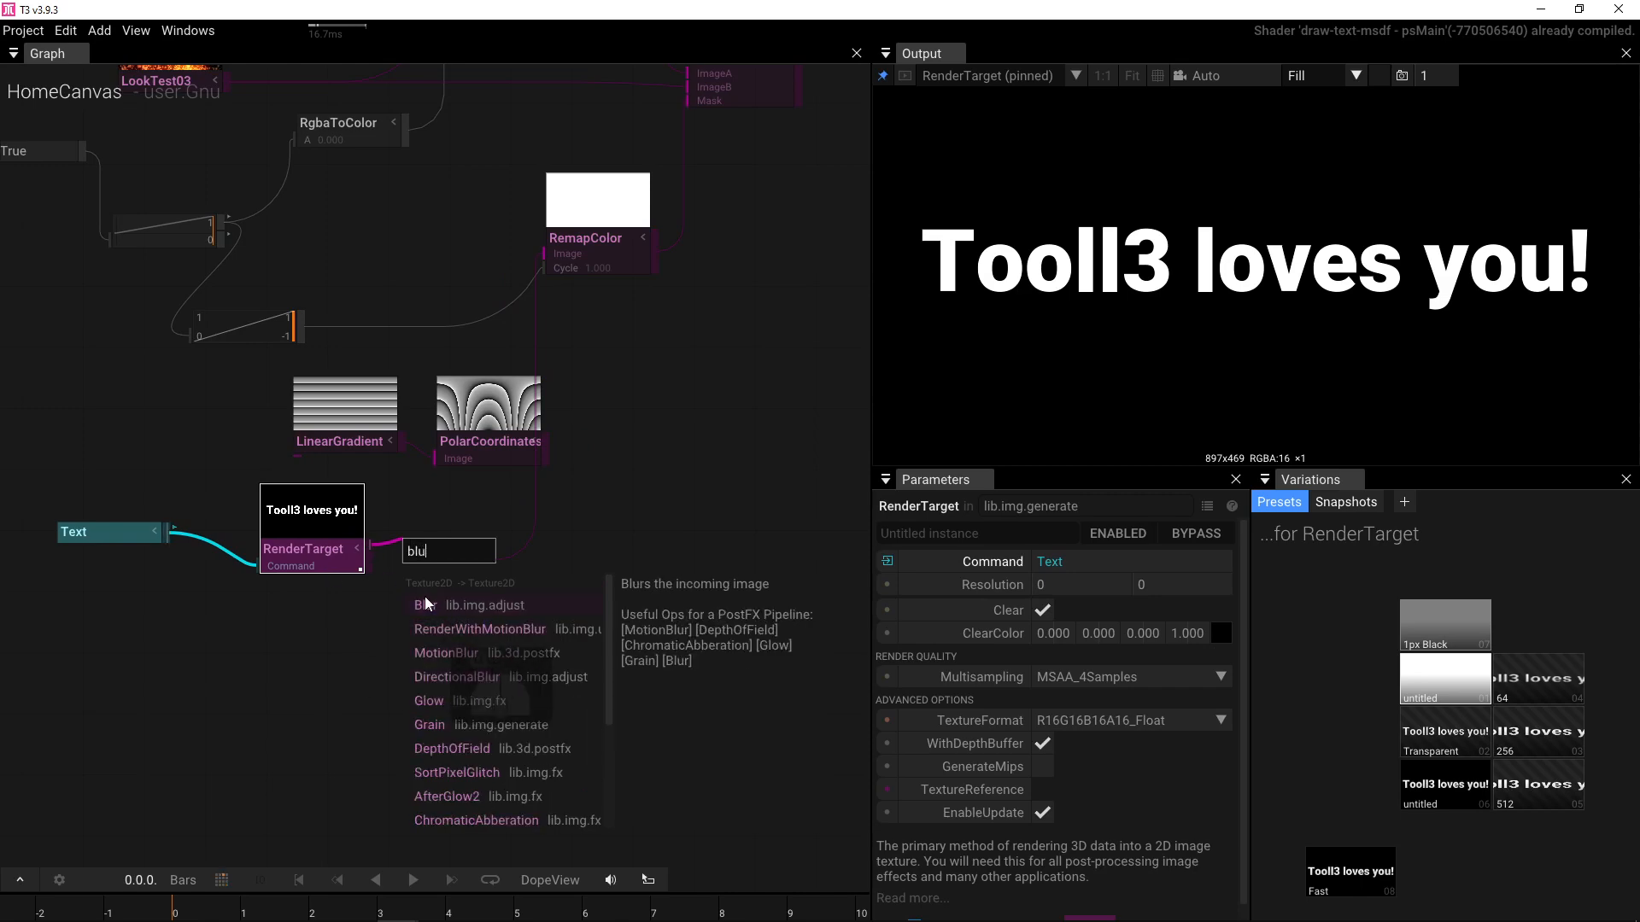
{"action": "left_click", "coordinate": [426, 601]}
- Pin Blur to the output and set its Size to 4.500
{"action": "key", "text": "p"}
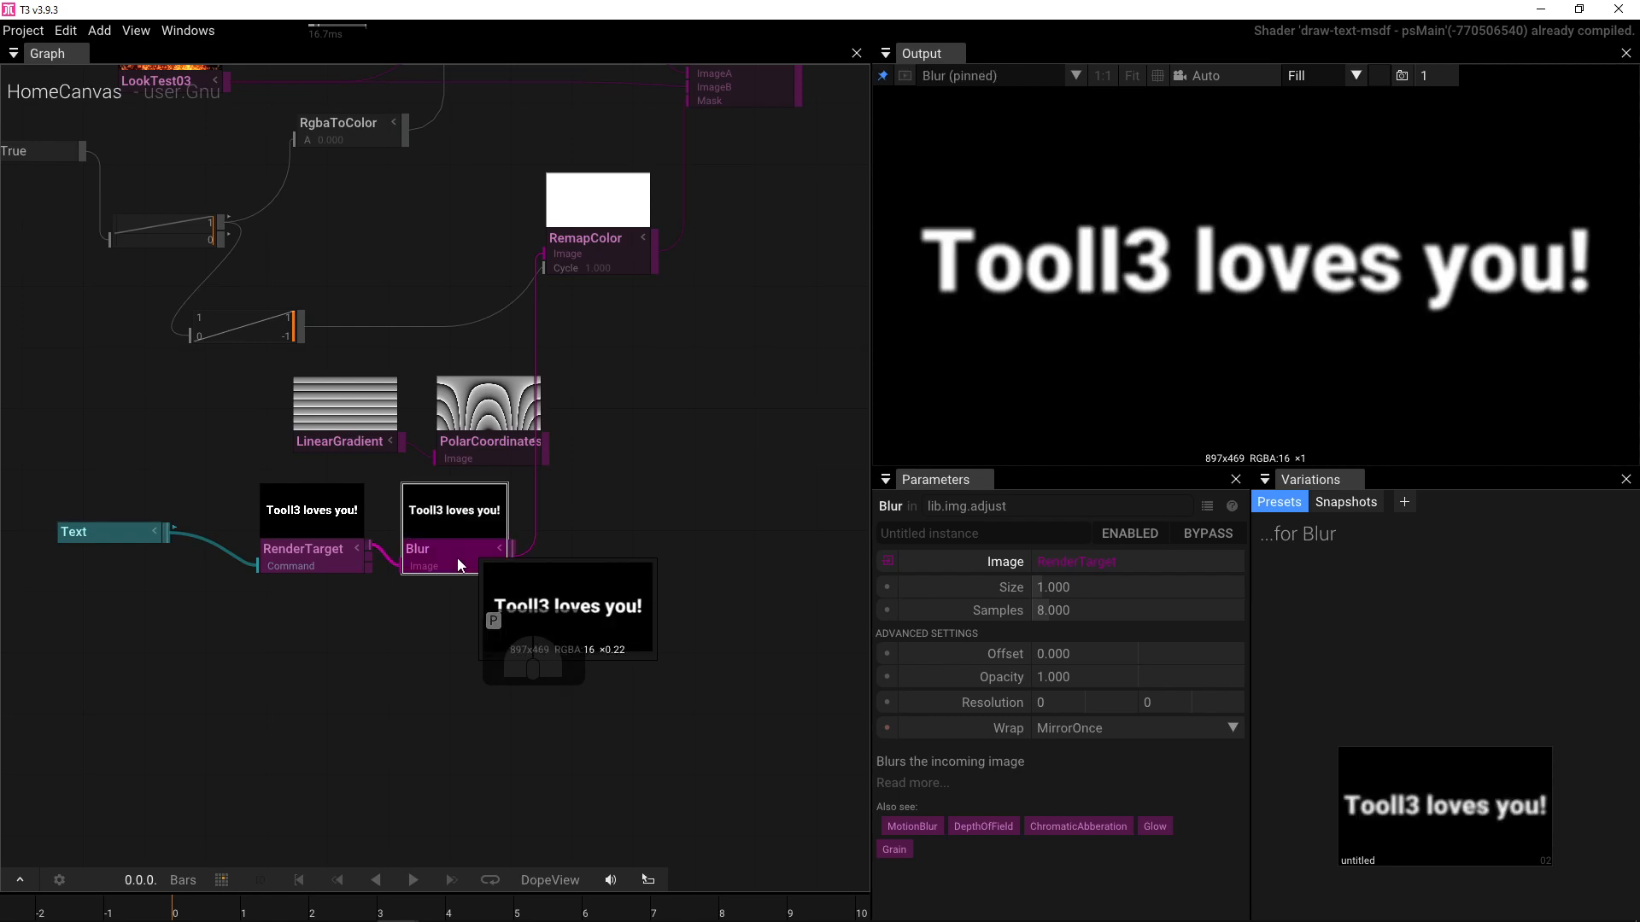
{"action": "left_click_drag", "start_coordinate": [1063, 588], "coordinate": [1124, 582]}
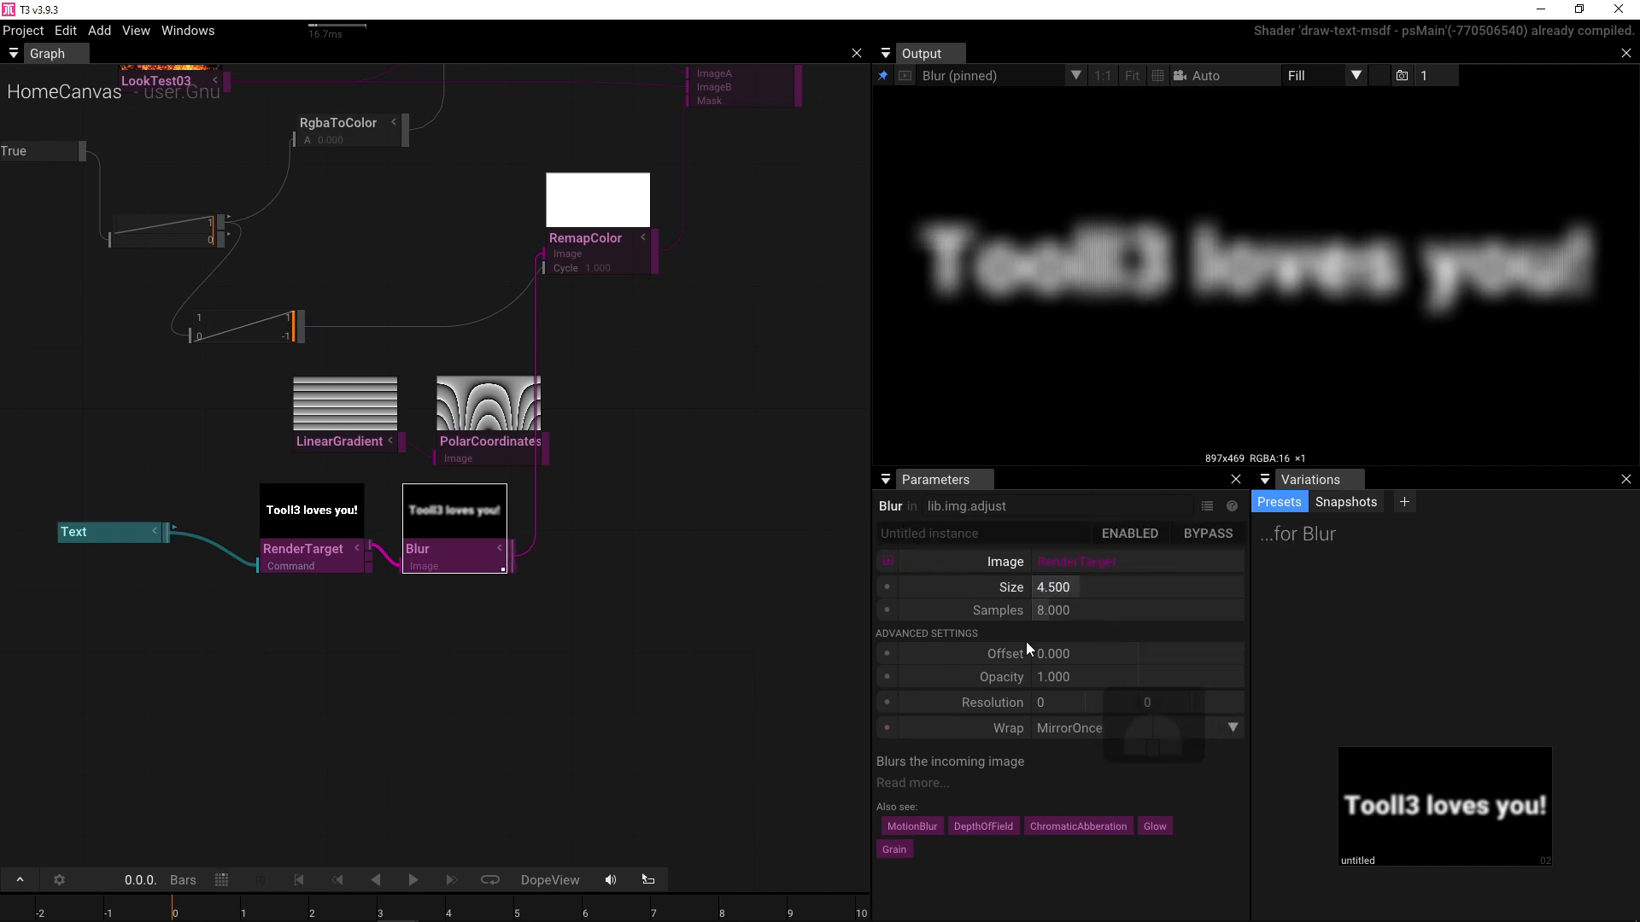
- Select BlendWithMask and pin it to the output in place of Blur
{"action": "left_click_drag", "start_coordinate": [632, 566], "coordinate": [679, 633]}
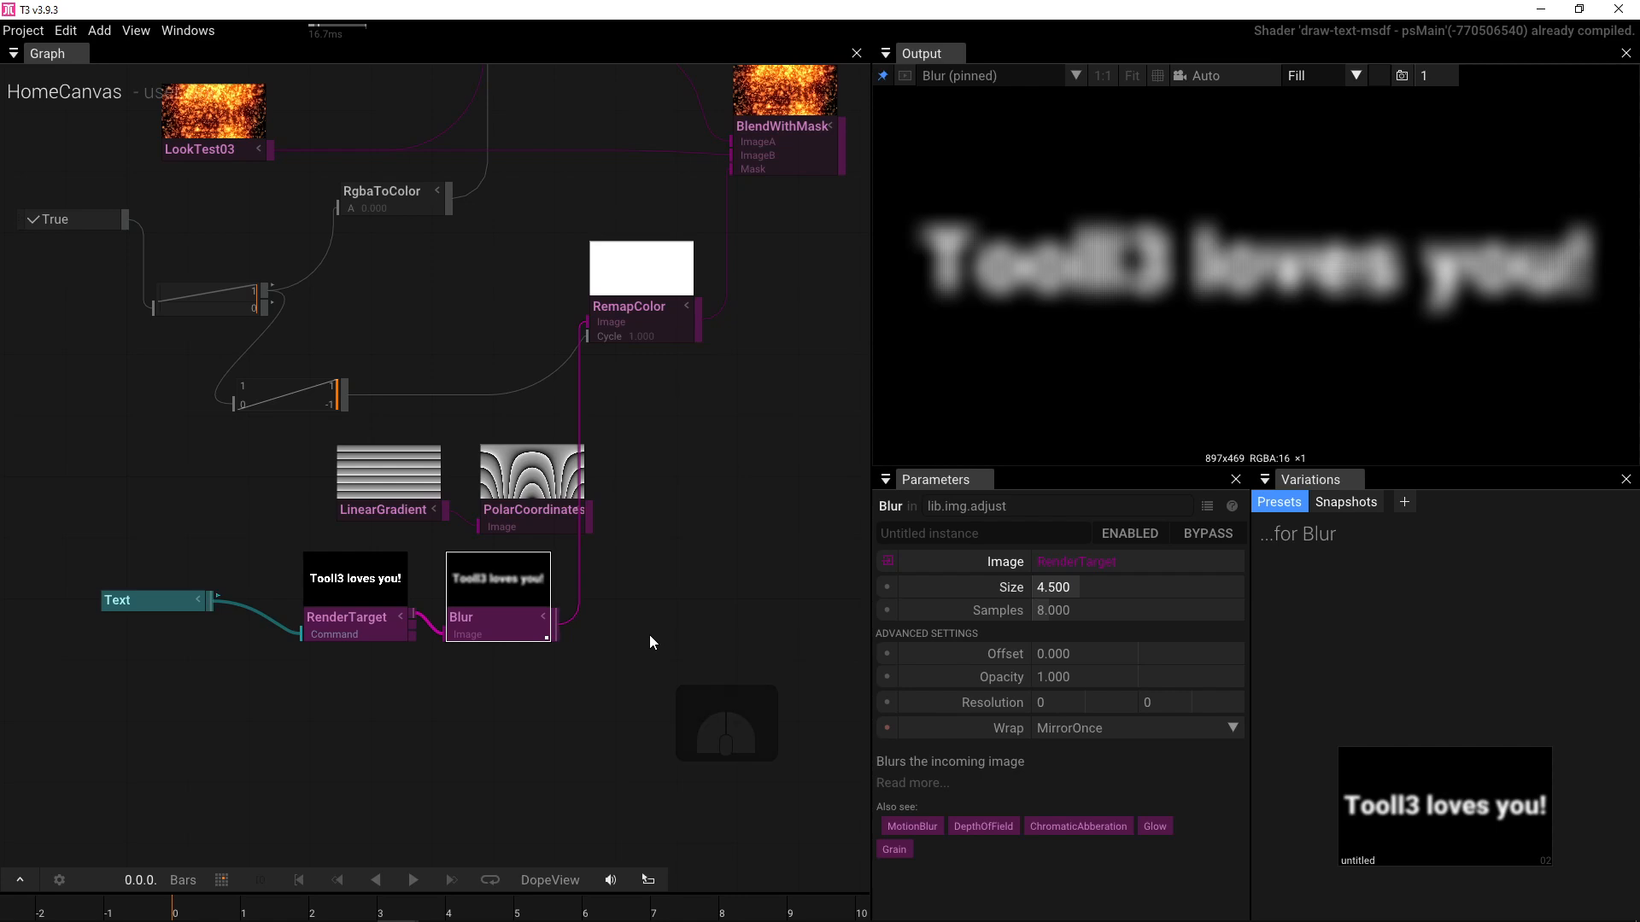
{"action": "left_click_drag", "start_coordinate": [552, 661], "coordinate": [591, 705]}
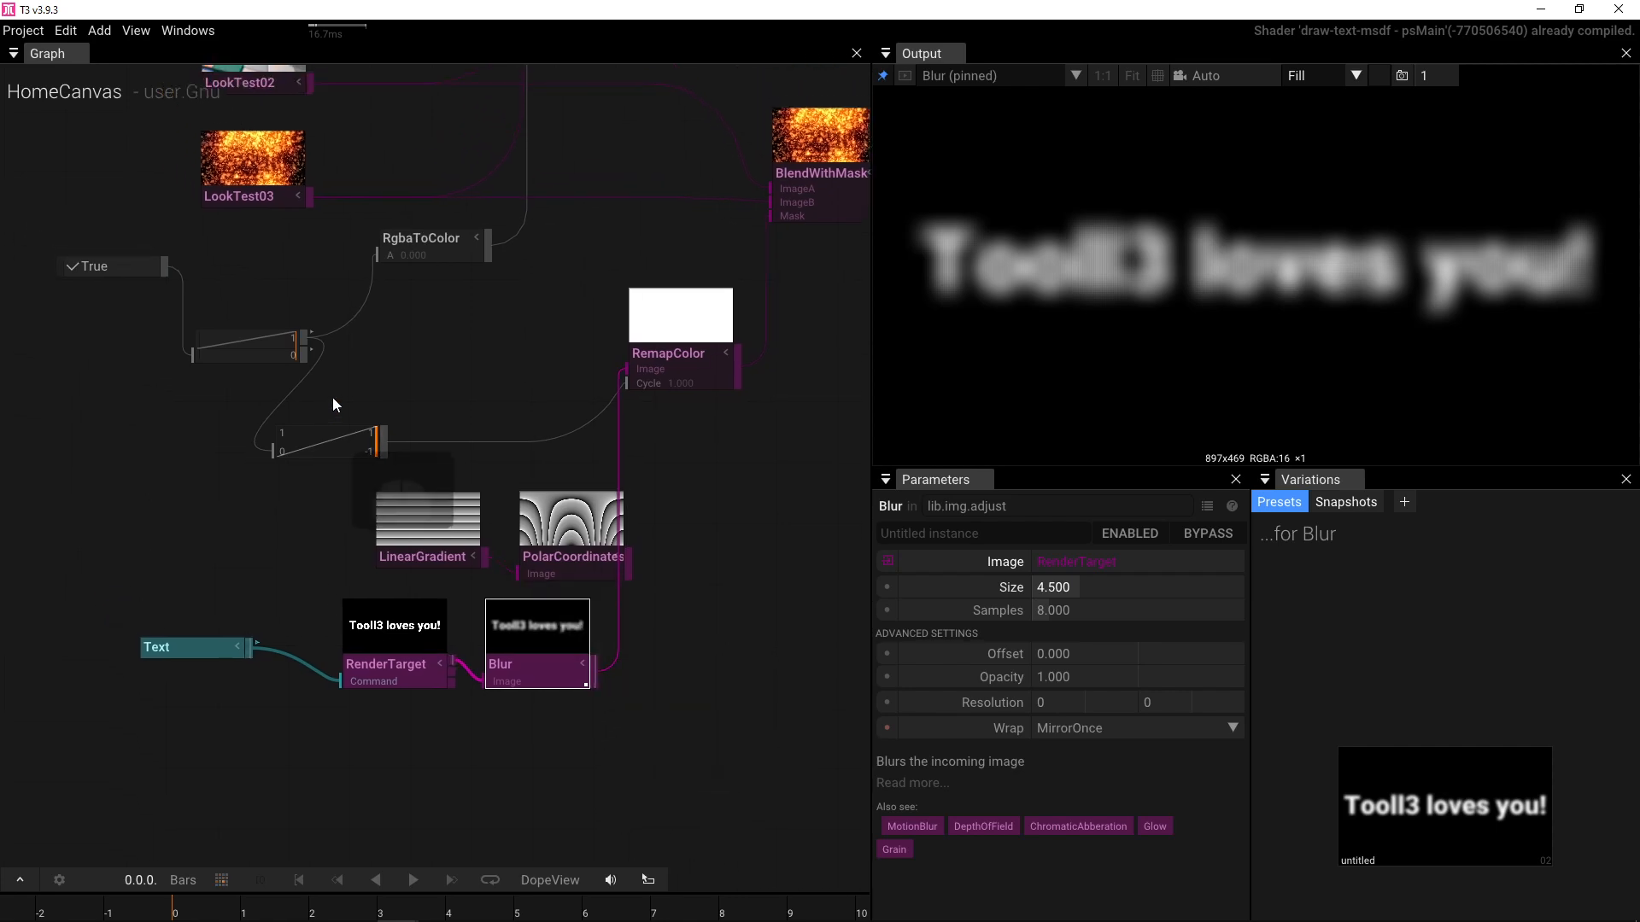
{"action": "mouse_move", "coordinate": [331, 397]}
{"action": "left_mouse_down"}
{"action": "mouse_move", "coordinate": [513, 450]}
{"action": "mouse_move", "coordinate": [279, 512]}
{"action": "mouse_move", "coordinate": [565, 471]}
{"action": "left_mouse_up"}
{"action": "left_click", "coordinate": [592, 359]}
{"action": "key", "text": "p"}
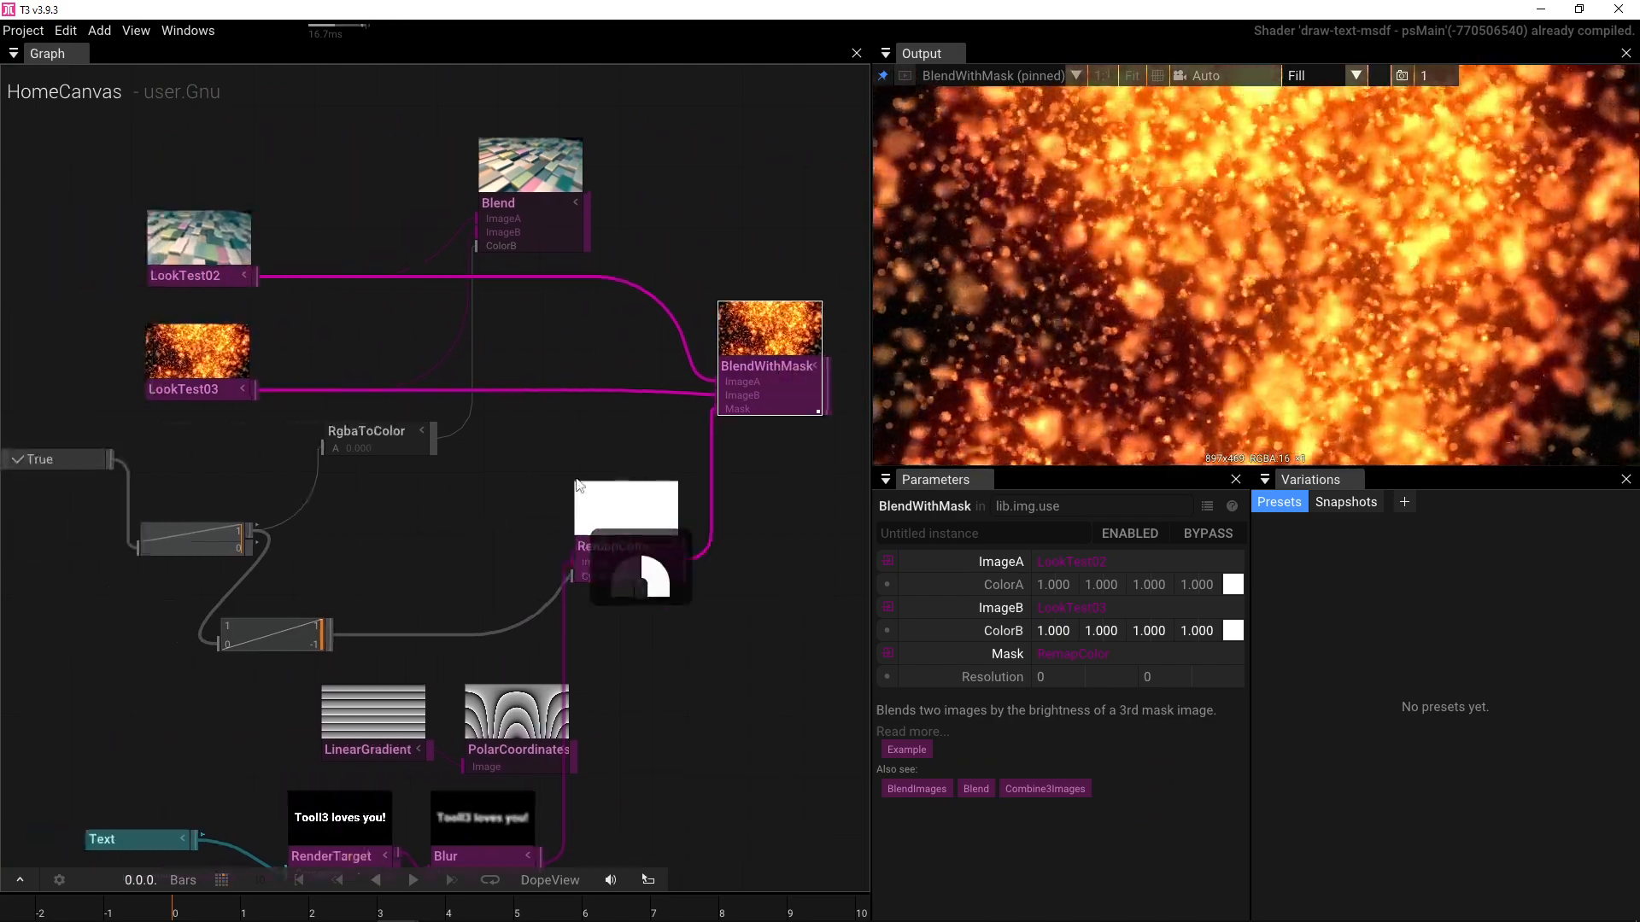
- Toggle the Boolean between False and True twice to test the blurred-text transition, leaving it at True
{"action": "left_click", "coordinate": [253, 454]}
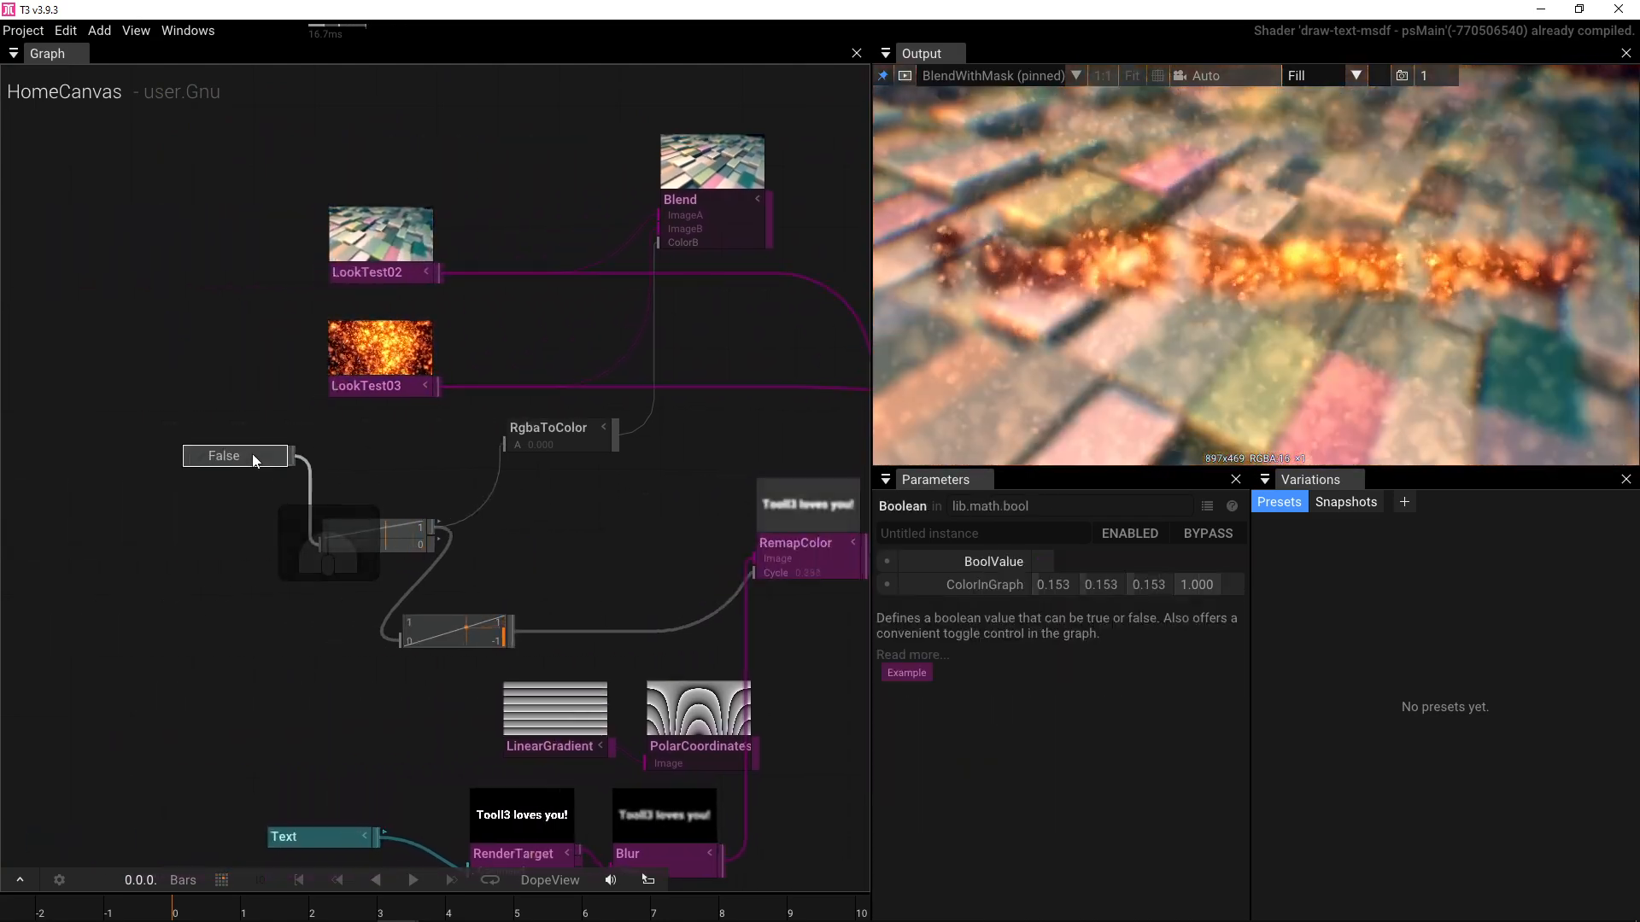
{"action": "left_click", "coordinate": [253, 454]}
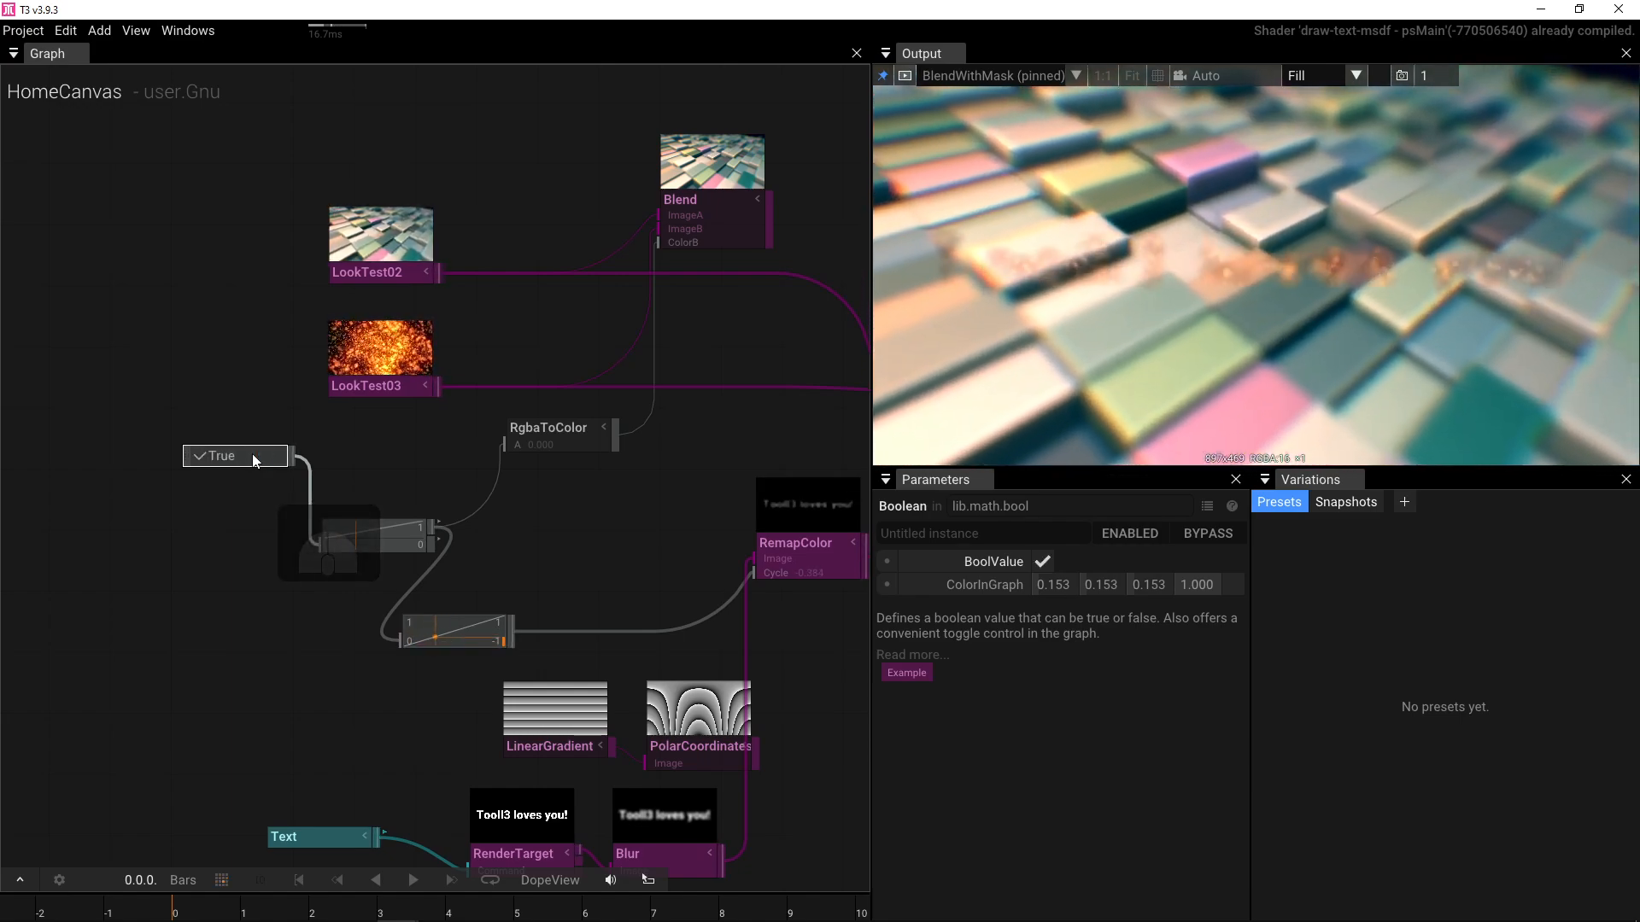
{"action": "left_click", "coordinate": [252, 454]}
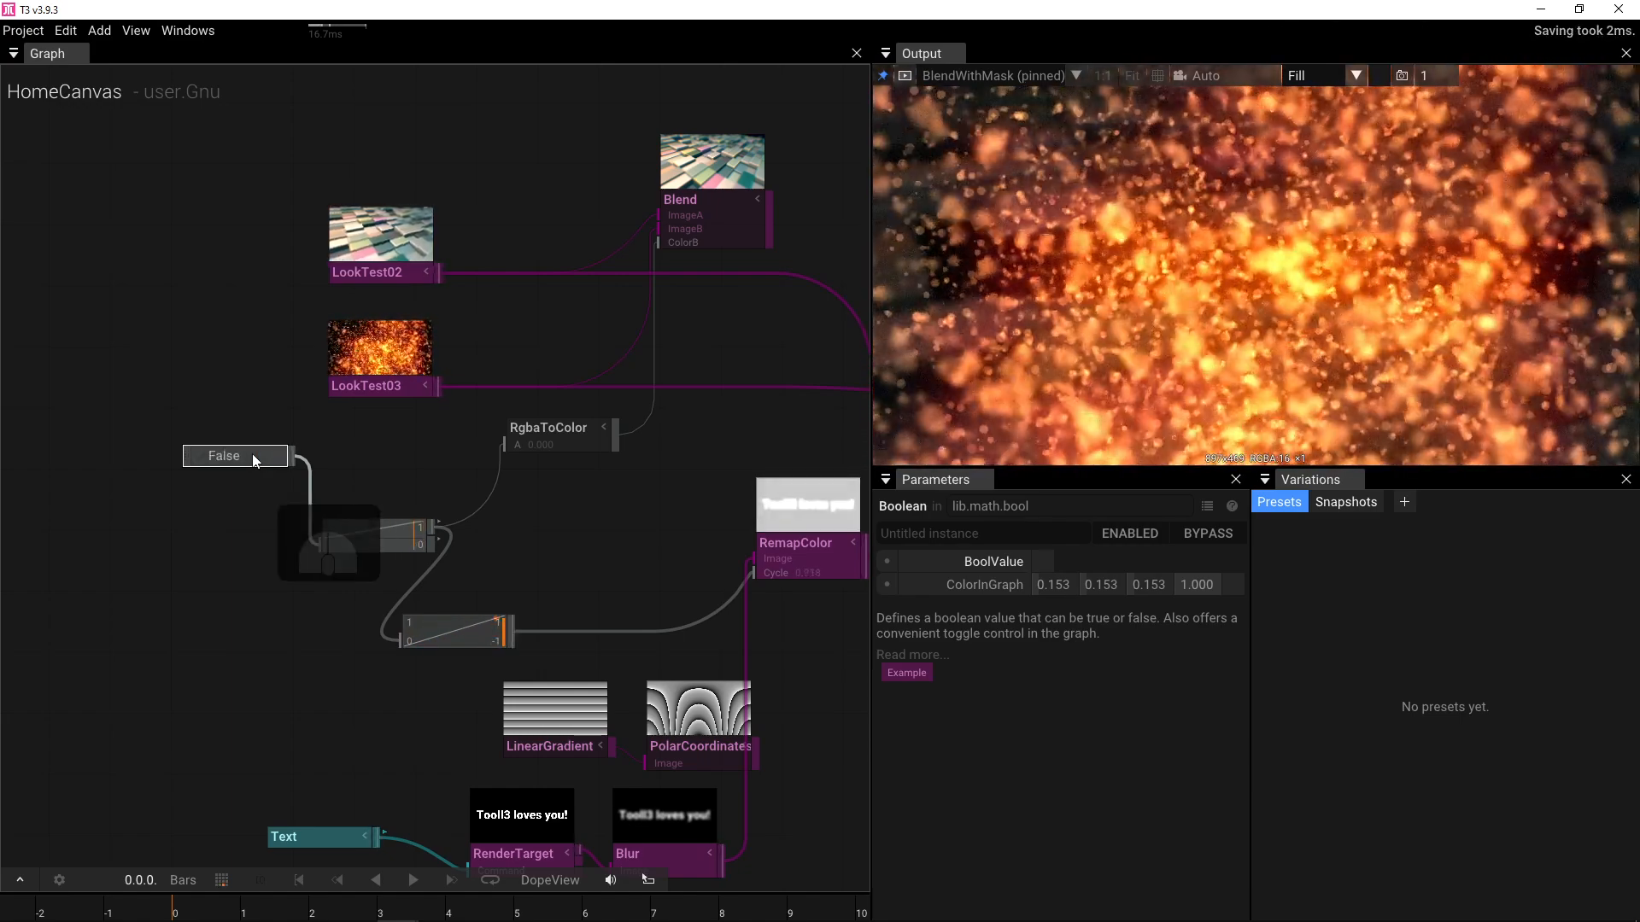
{"action": "left_click", "coordinate": [253, 453]}
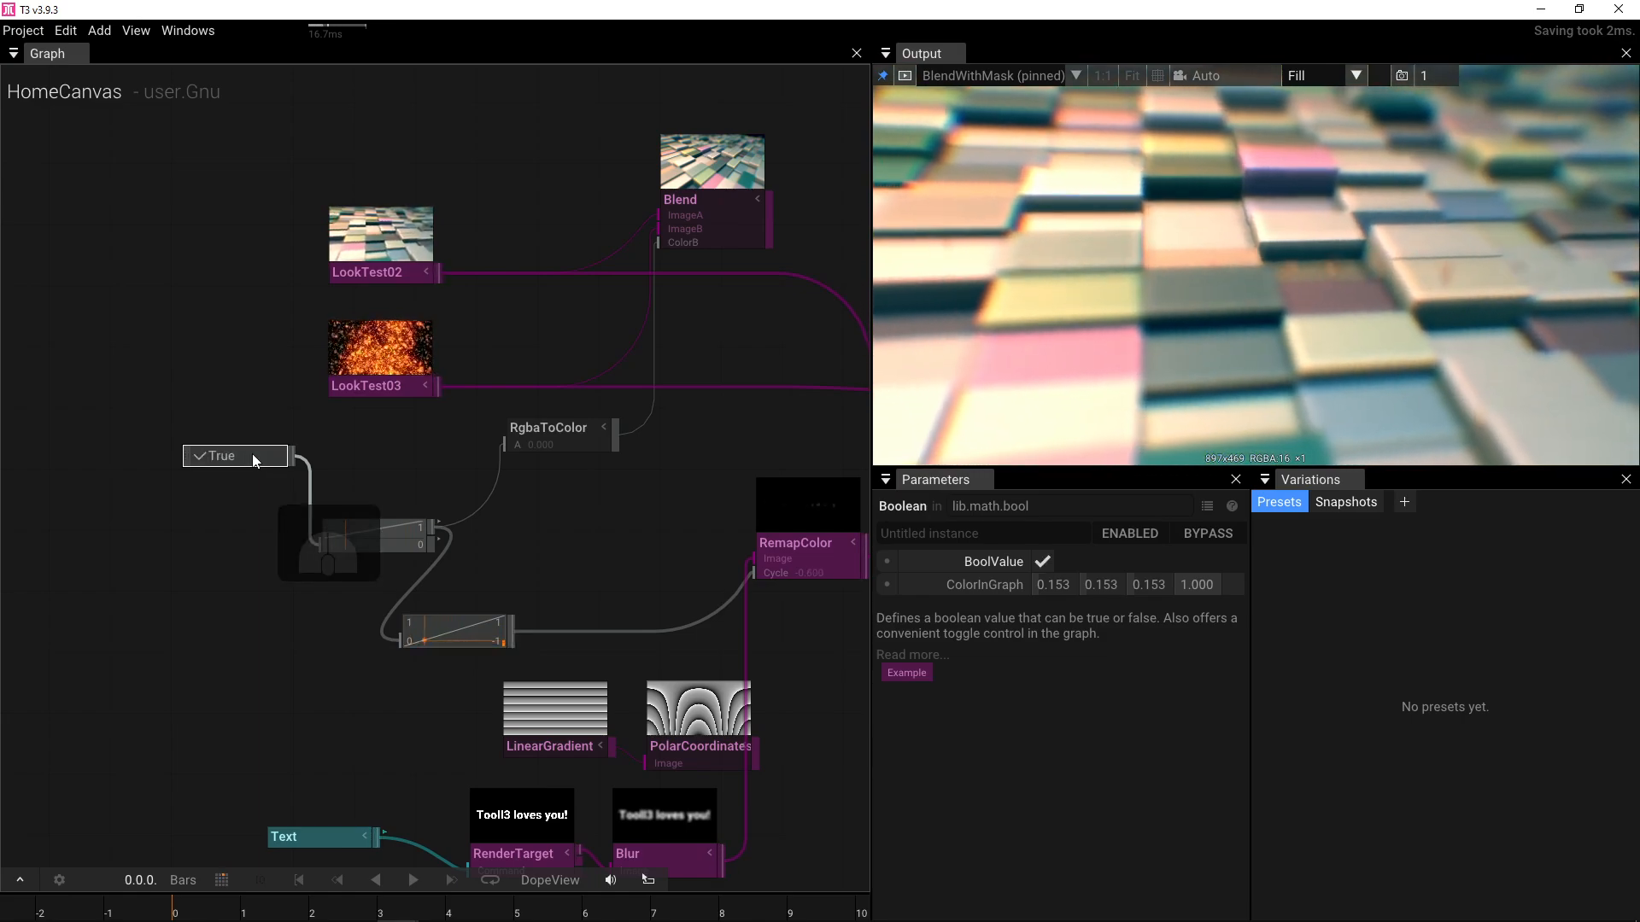
- Set the interpolation of RemapColor's gradient to Hold and move its white stop to about the middle of the gradient
{"action": "left_click_drag", "start_coordinate": [490, 498], "coordinate": [304, 328]}
{"action": "left_click", "coordinate": [589, 397]}
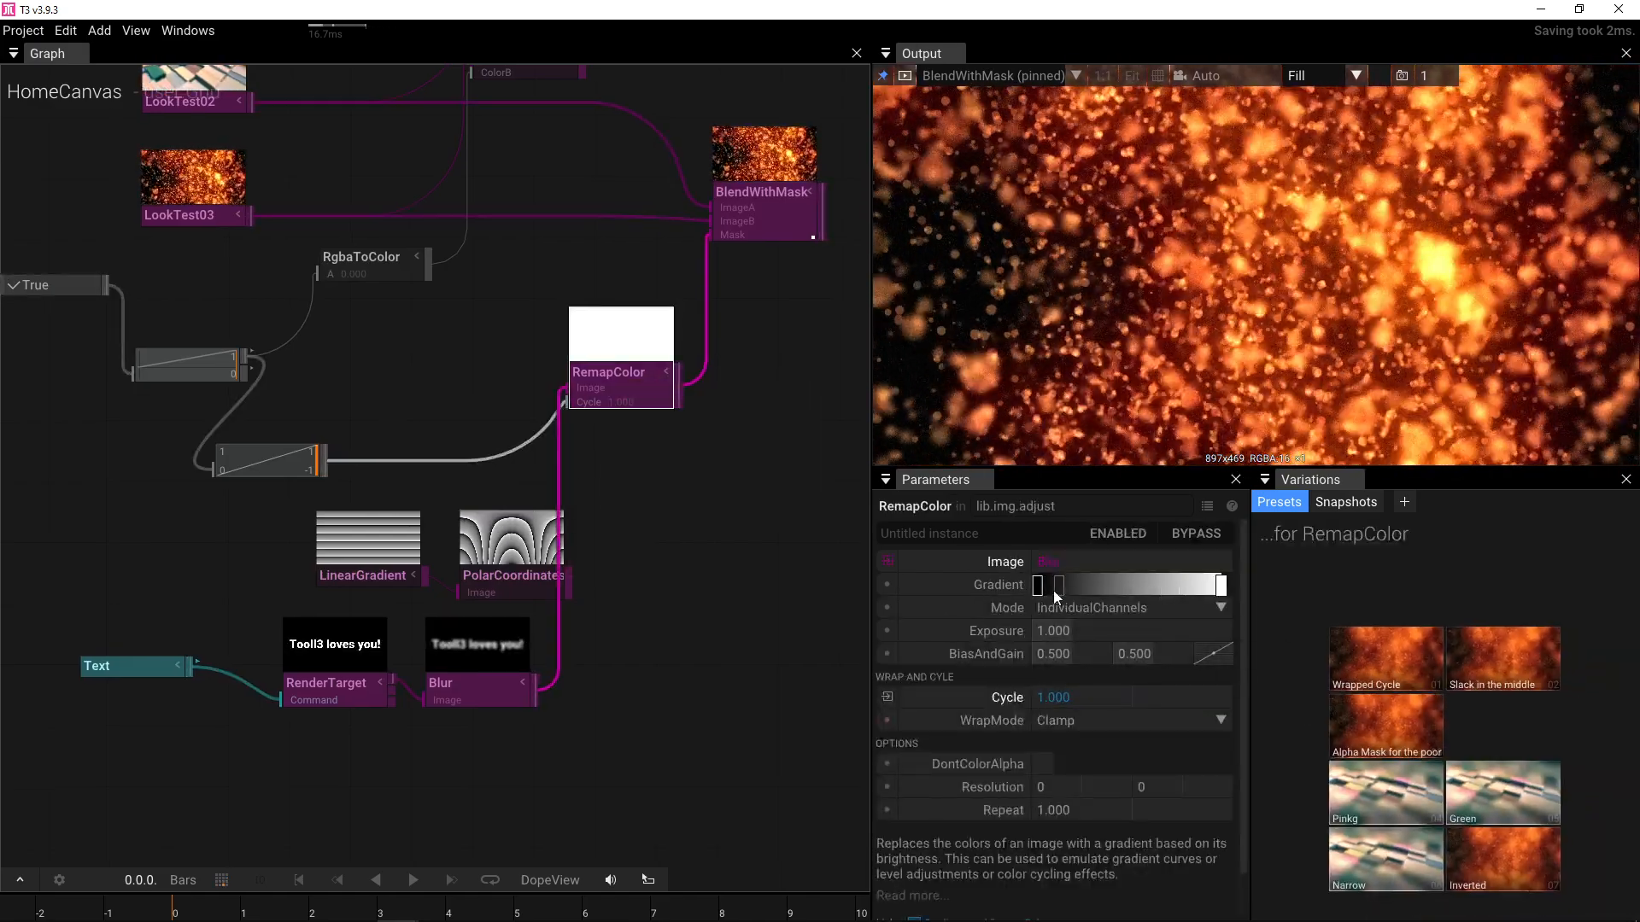
{"action": "left_click_drag", "start_coordinate": [1057, 586], "coordinate": [1045, 585]}
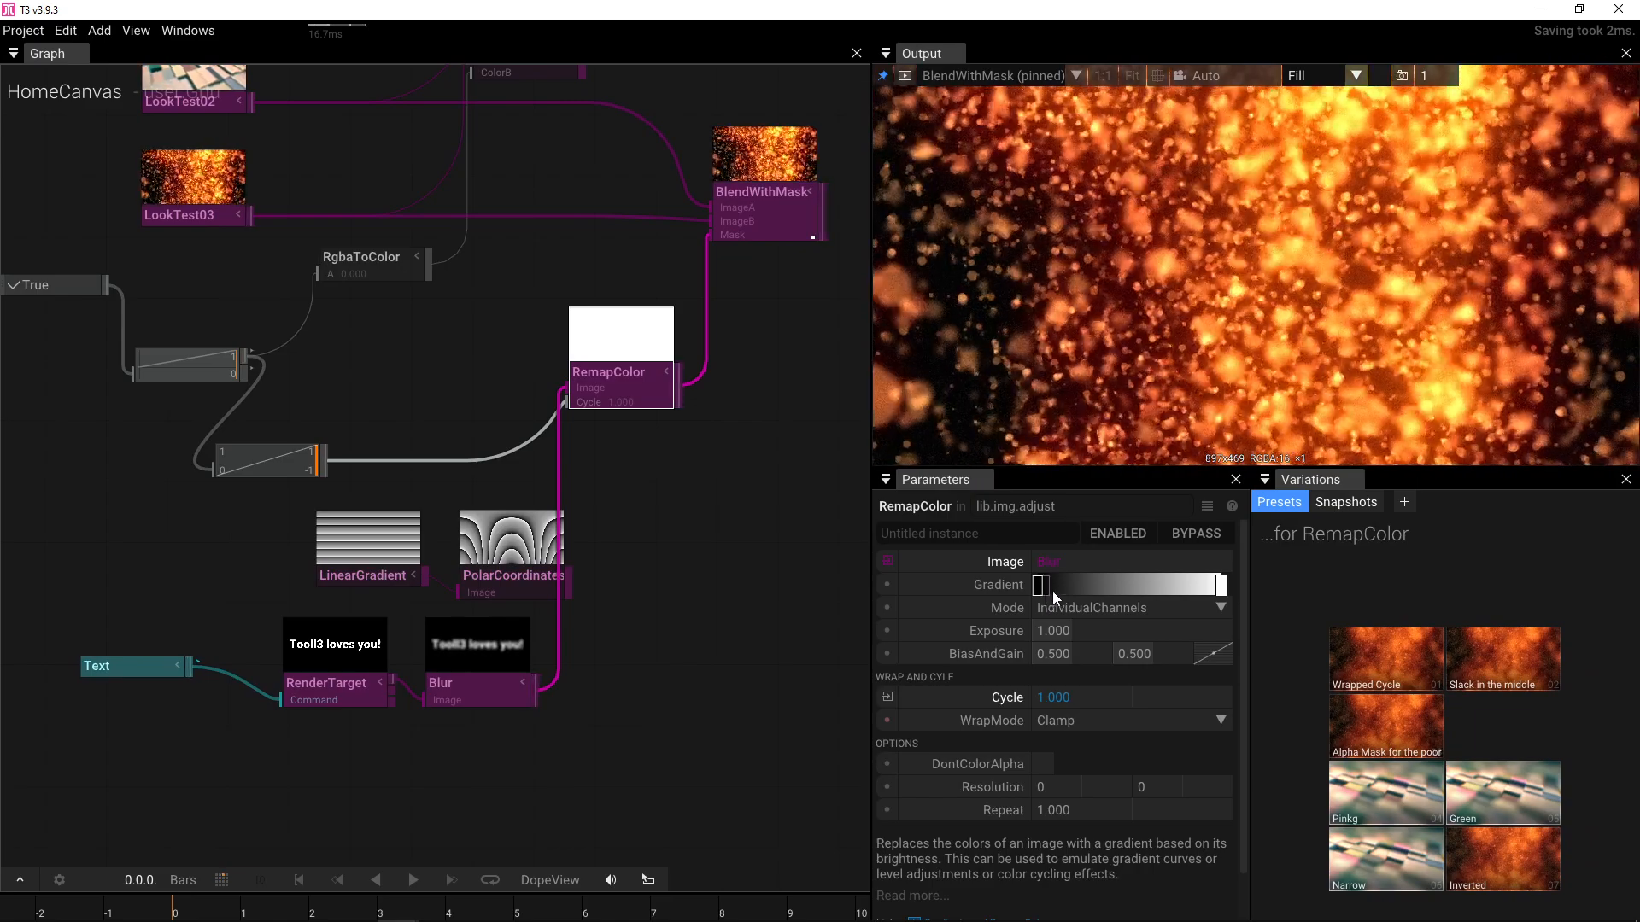
{"action": "right_click", "coordinate": [1105, 583]}
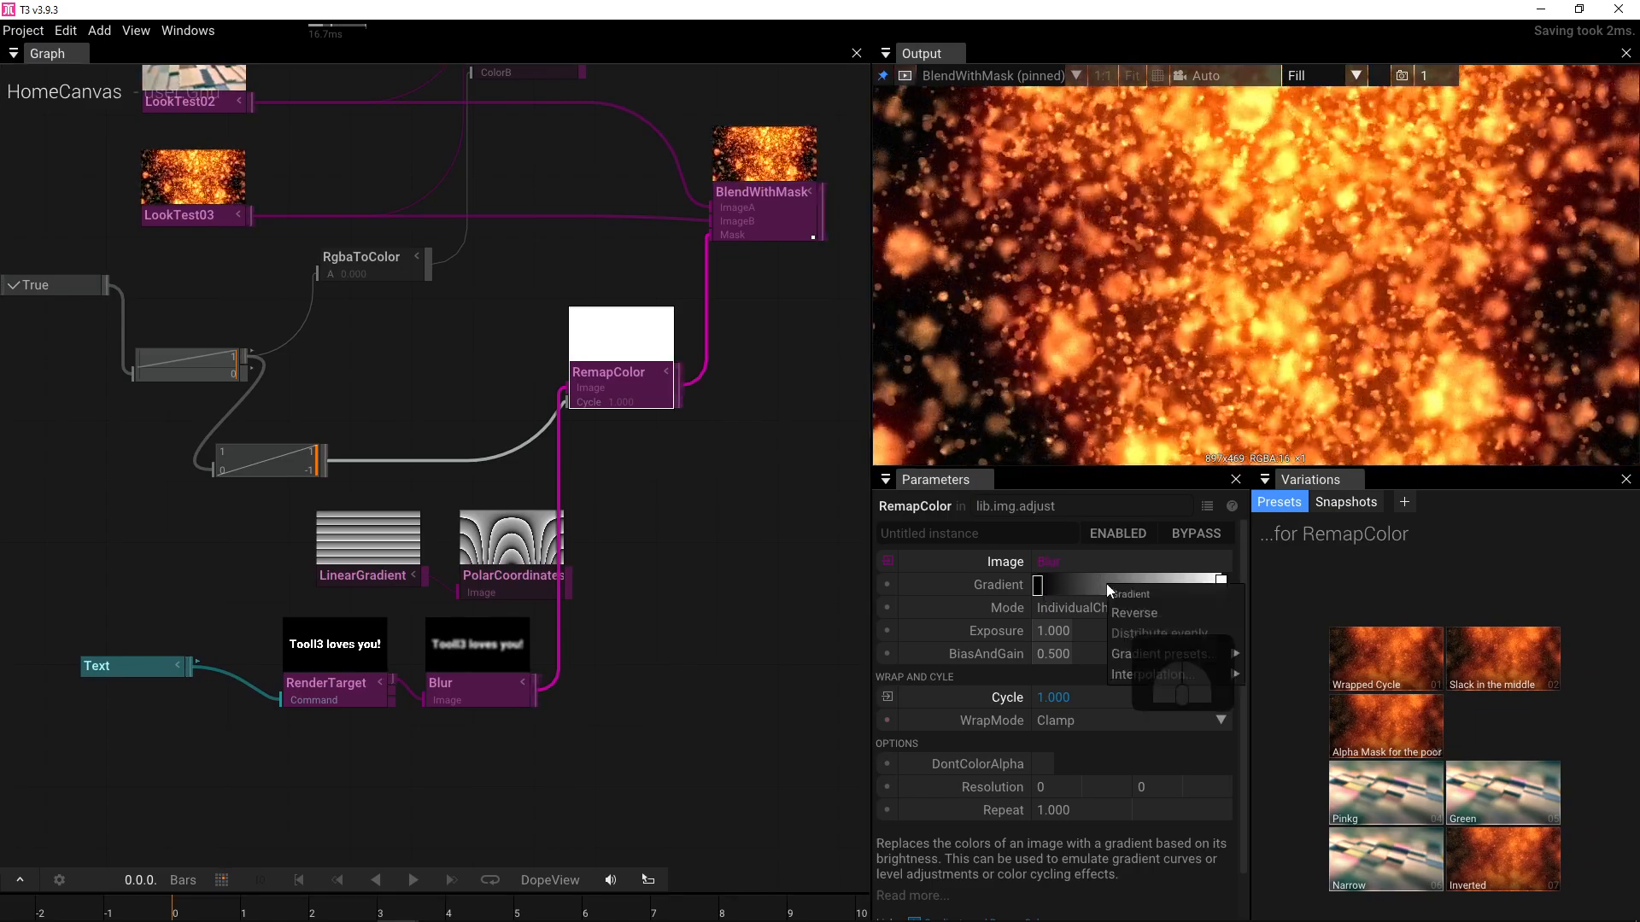
{"action": "mouse_move", "coordinate": [1136, 667]}
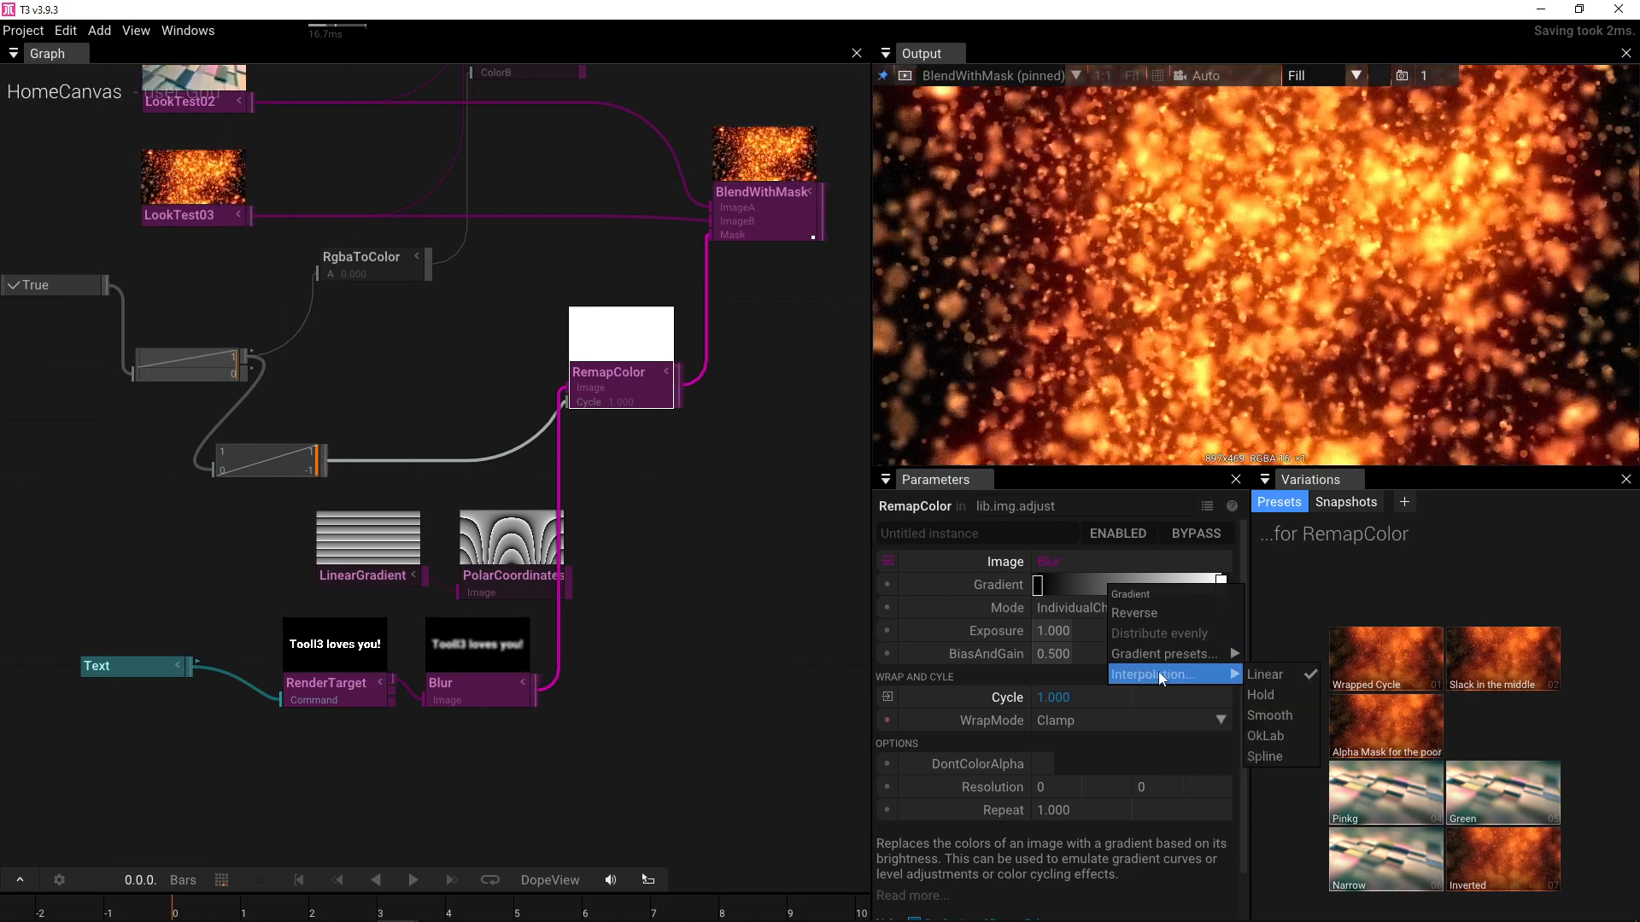
{"action": "left_click", "coordinate": [1277, 694]}
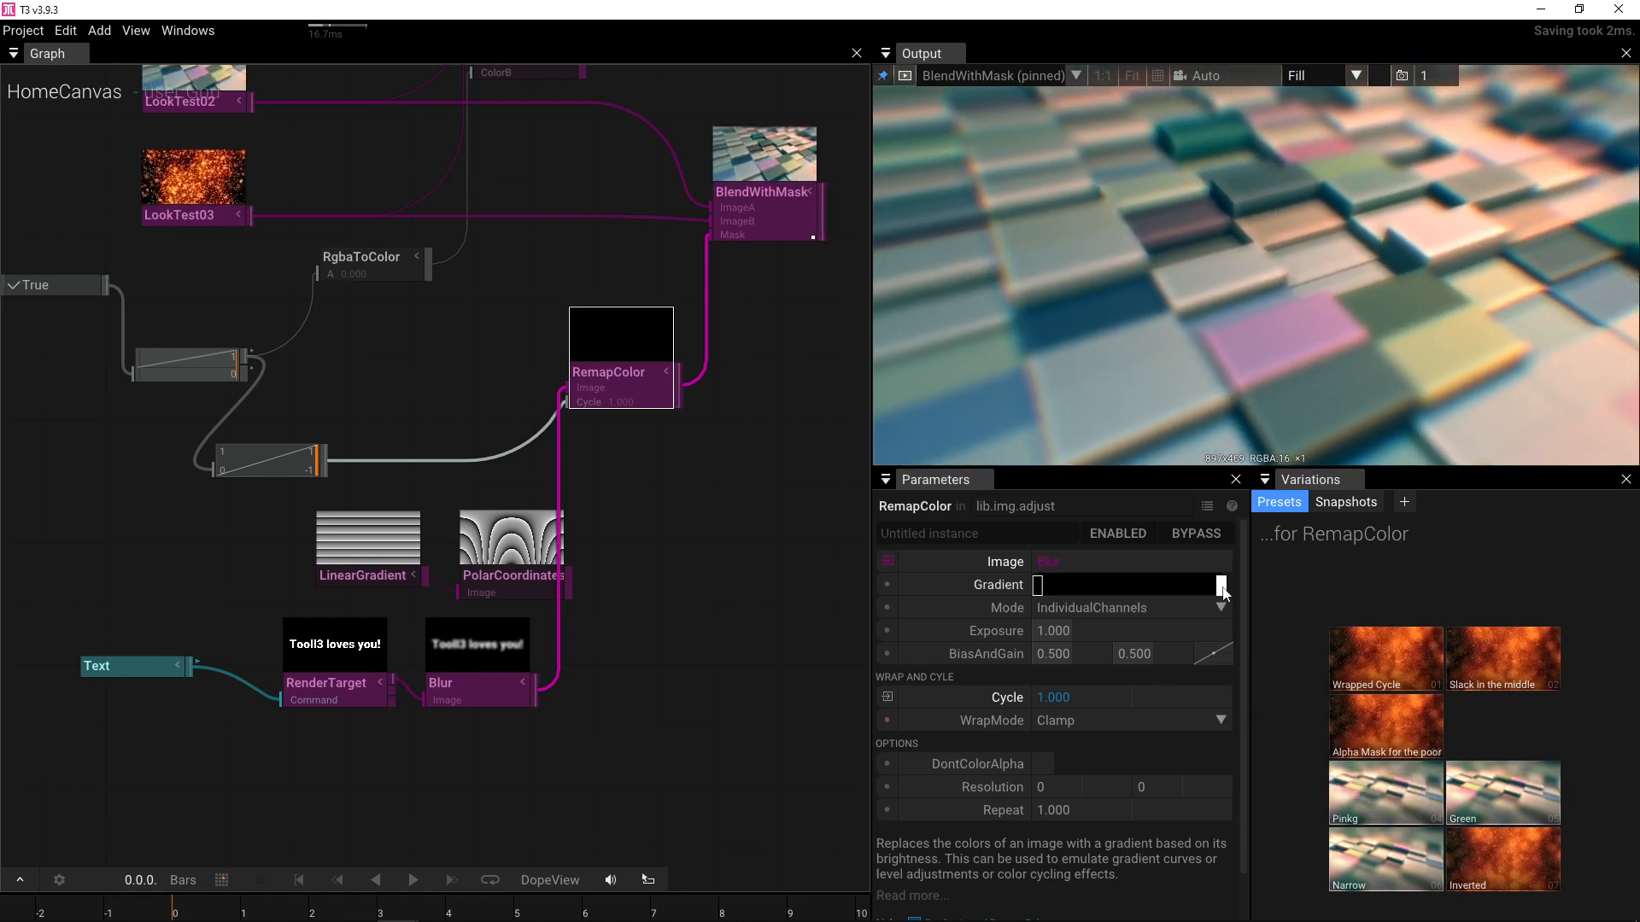
{"action": "left_click_drag", "start_coordinate": [1221, 588], "coordinate": [1201, 592]}
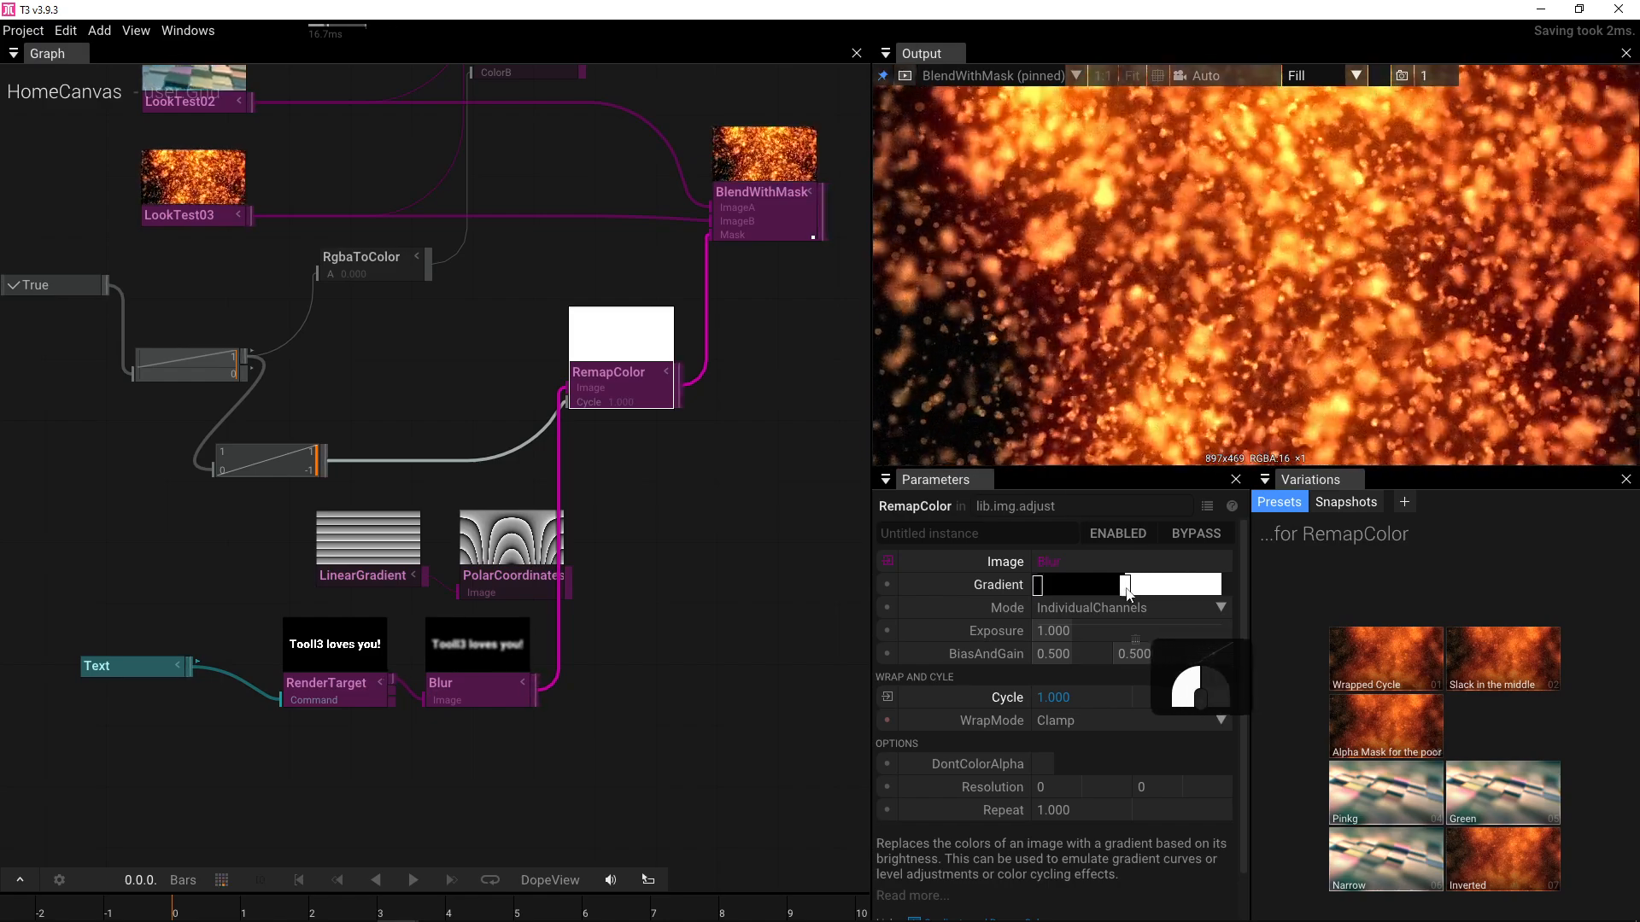
- Switch the Boolean to False to test the hard-edged text transition
{"action": "left_click_drag", "start_coordinate": [504, 569], "coordinate": [593, 583]}
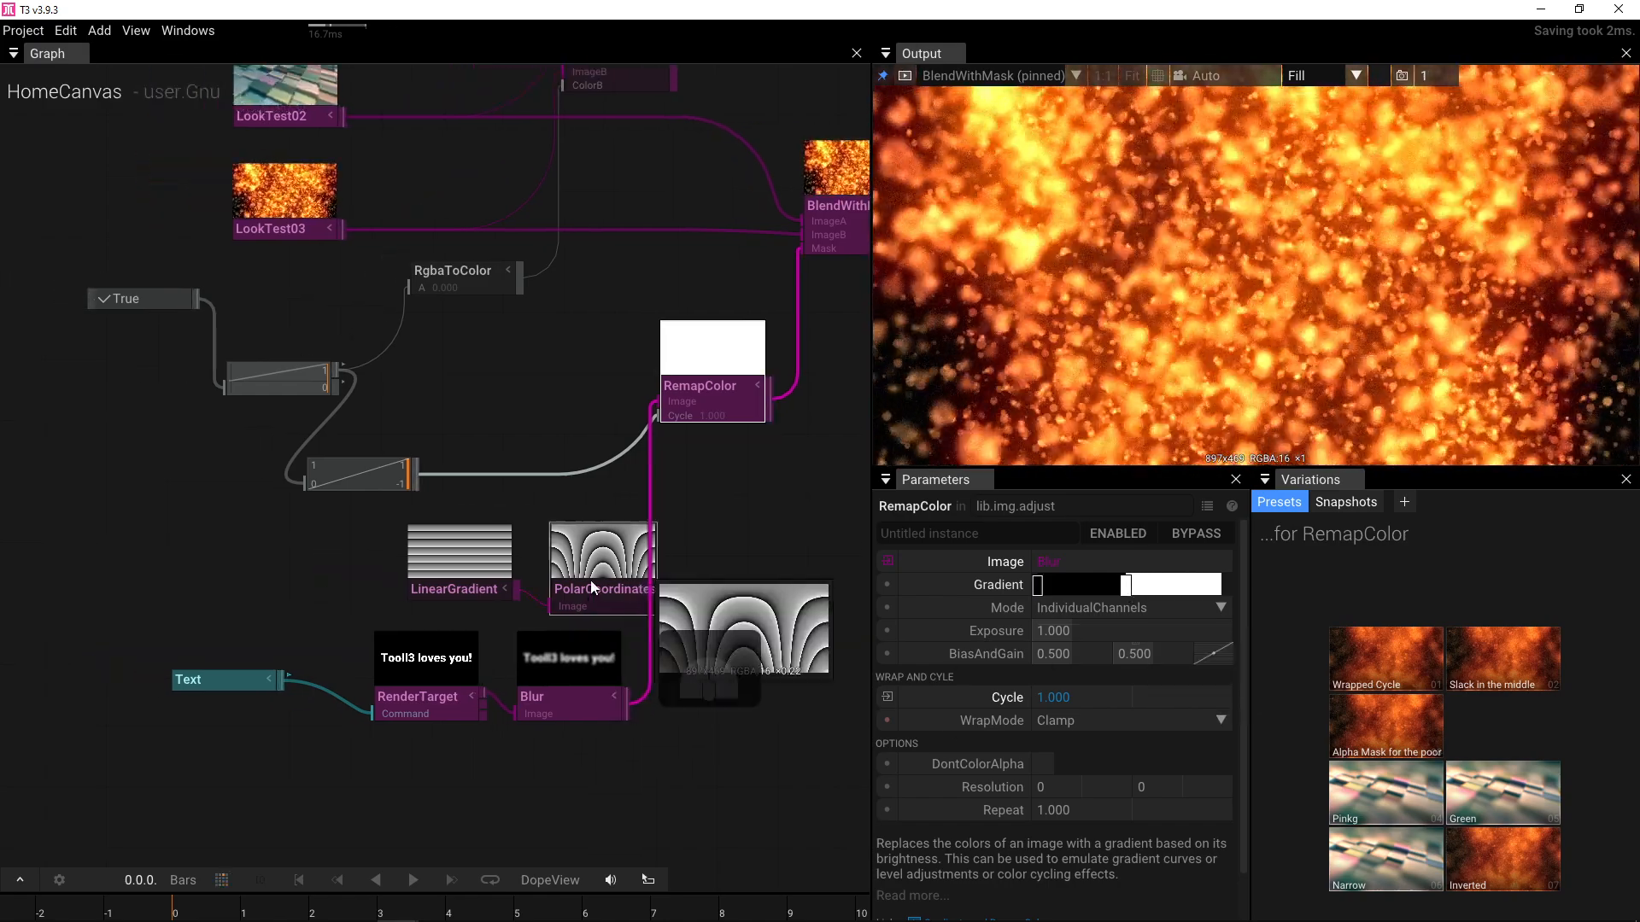
{"action": "left_click_drag", "start_coordinate": [321, 540], "coordinate": [345, 565]}
{"action": "left_click", "coordinate": [202, 345]}
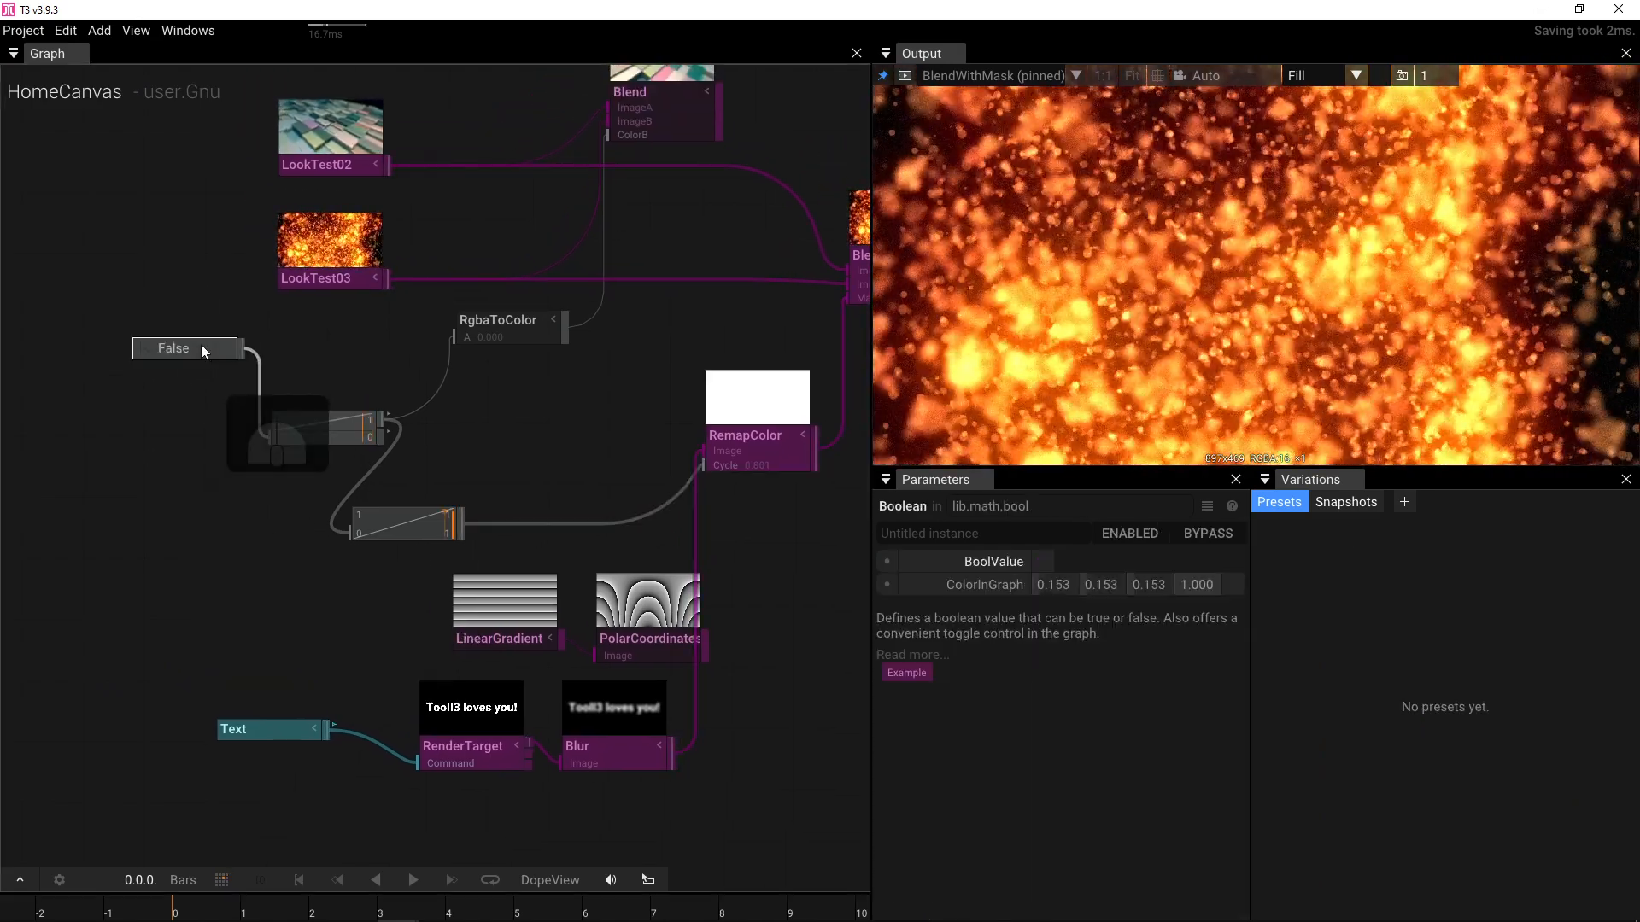
- Switch the Boolean to True and feed LinearGradient through PolarCoordinates into RemapColor's Image input, replacing Blur
{"action": "left_click", "coordinate": [201, 345]}
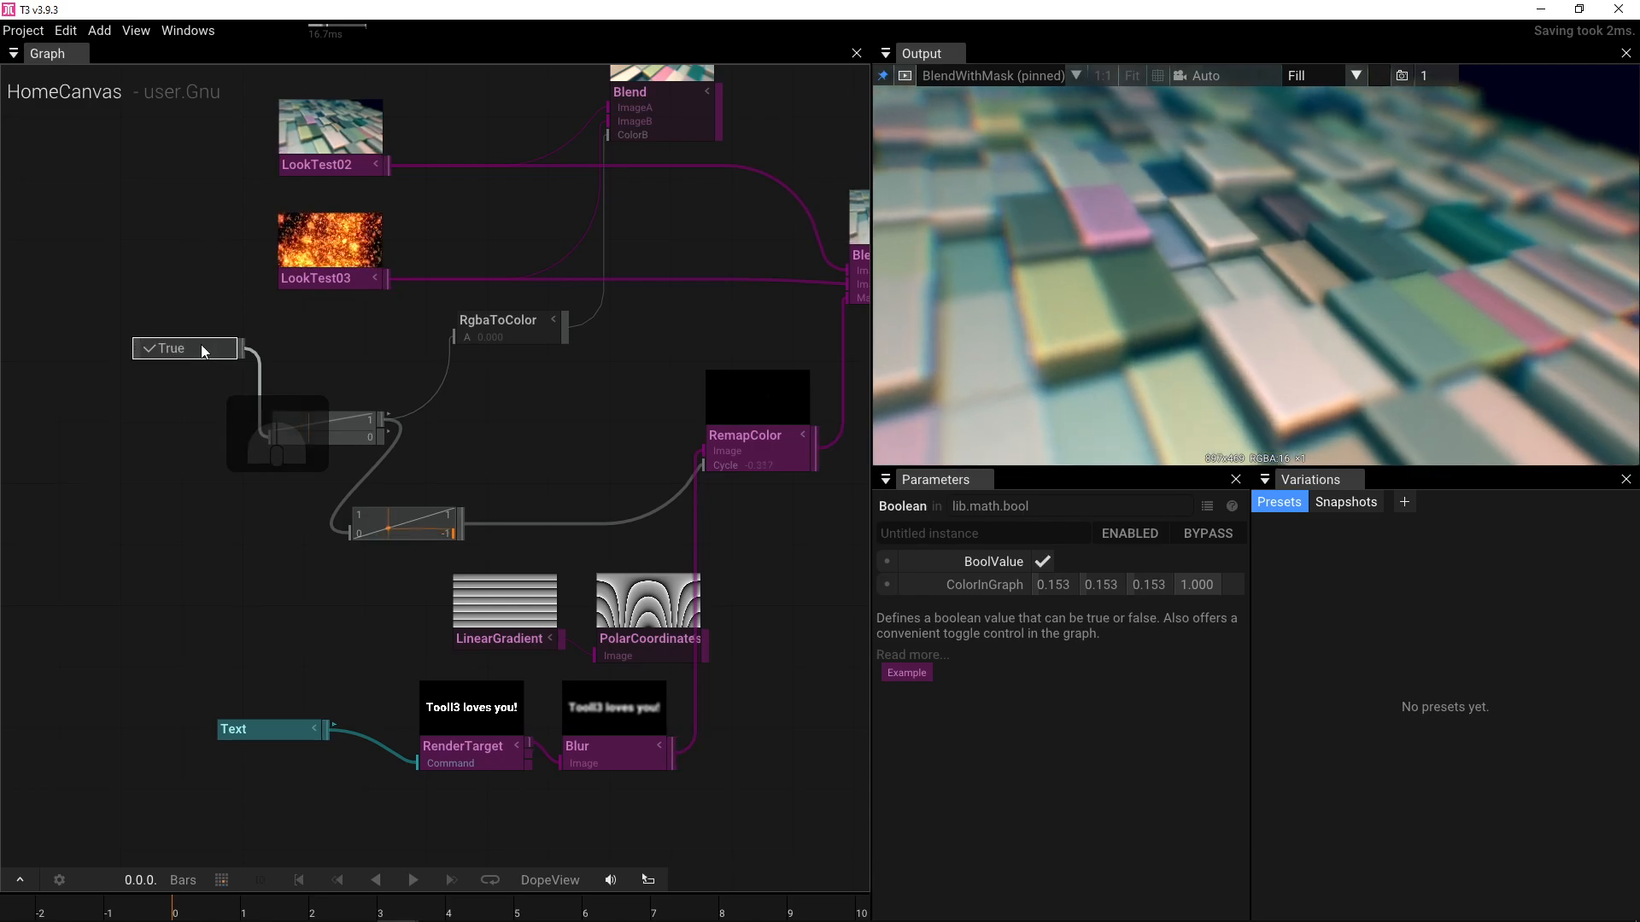
{"action": "left_click_drag", "start_coordinate": [485, 451], "coordinate": [374, 404]}
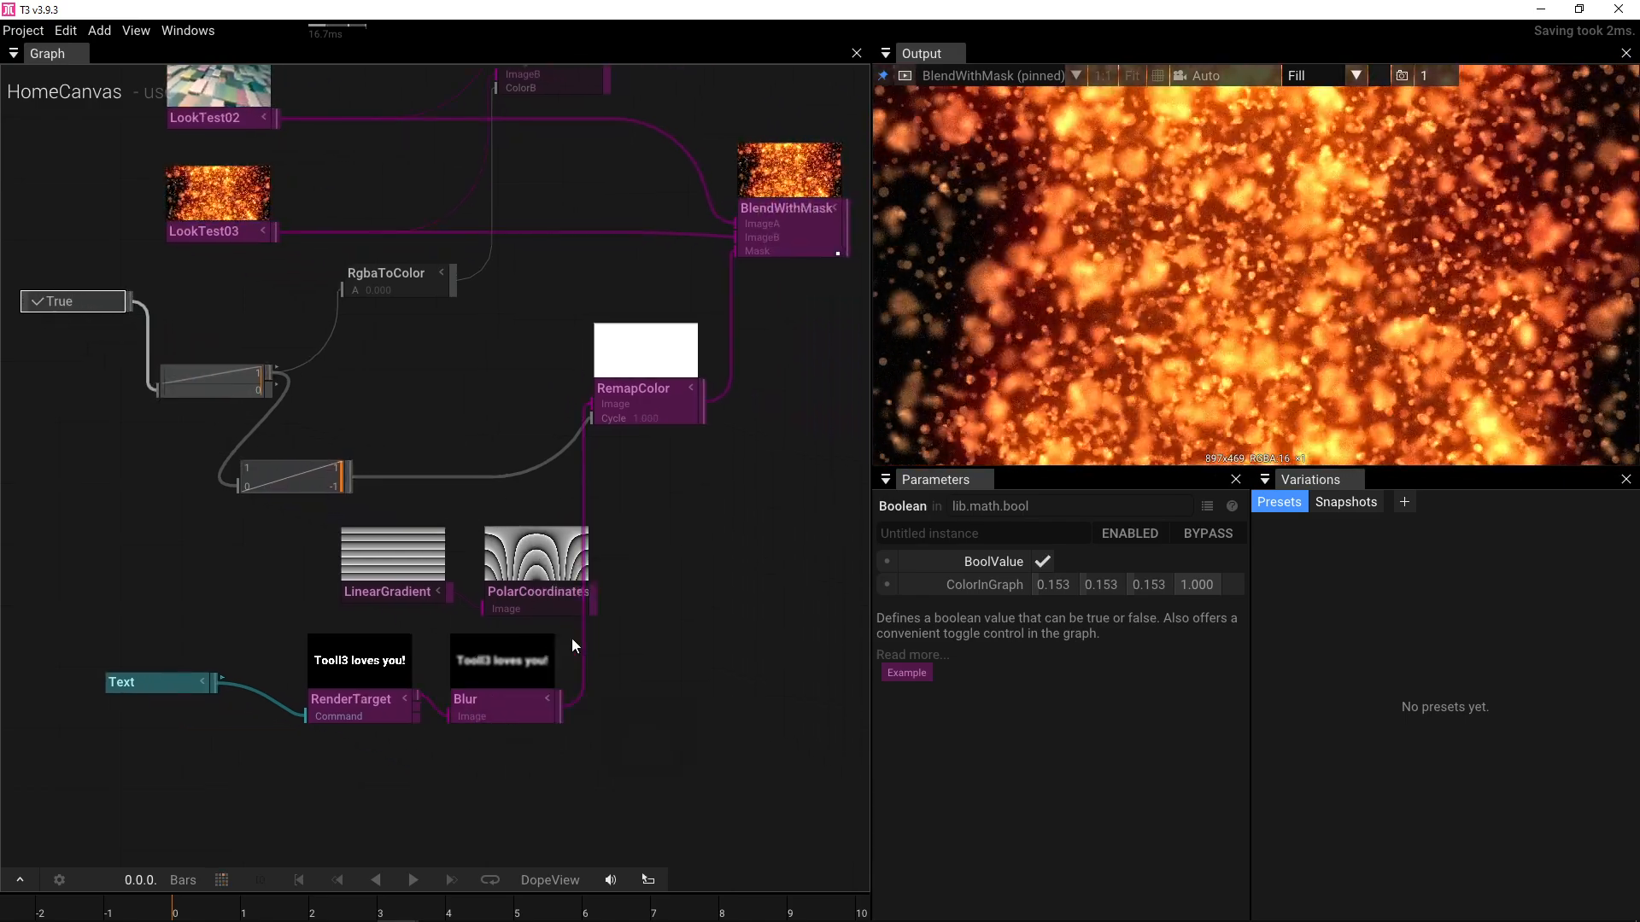
{"action": "mouse_move", "coordinate": [533, 601]}
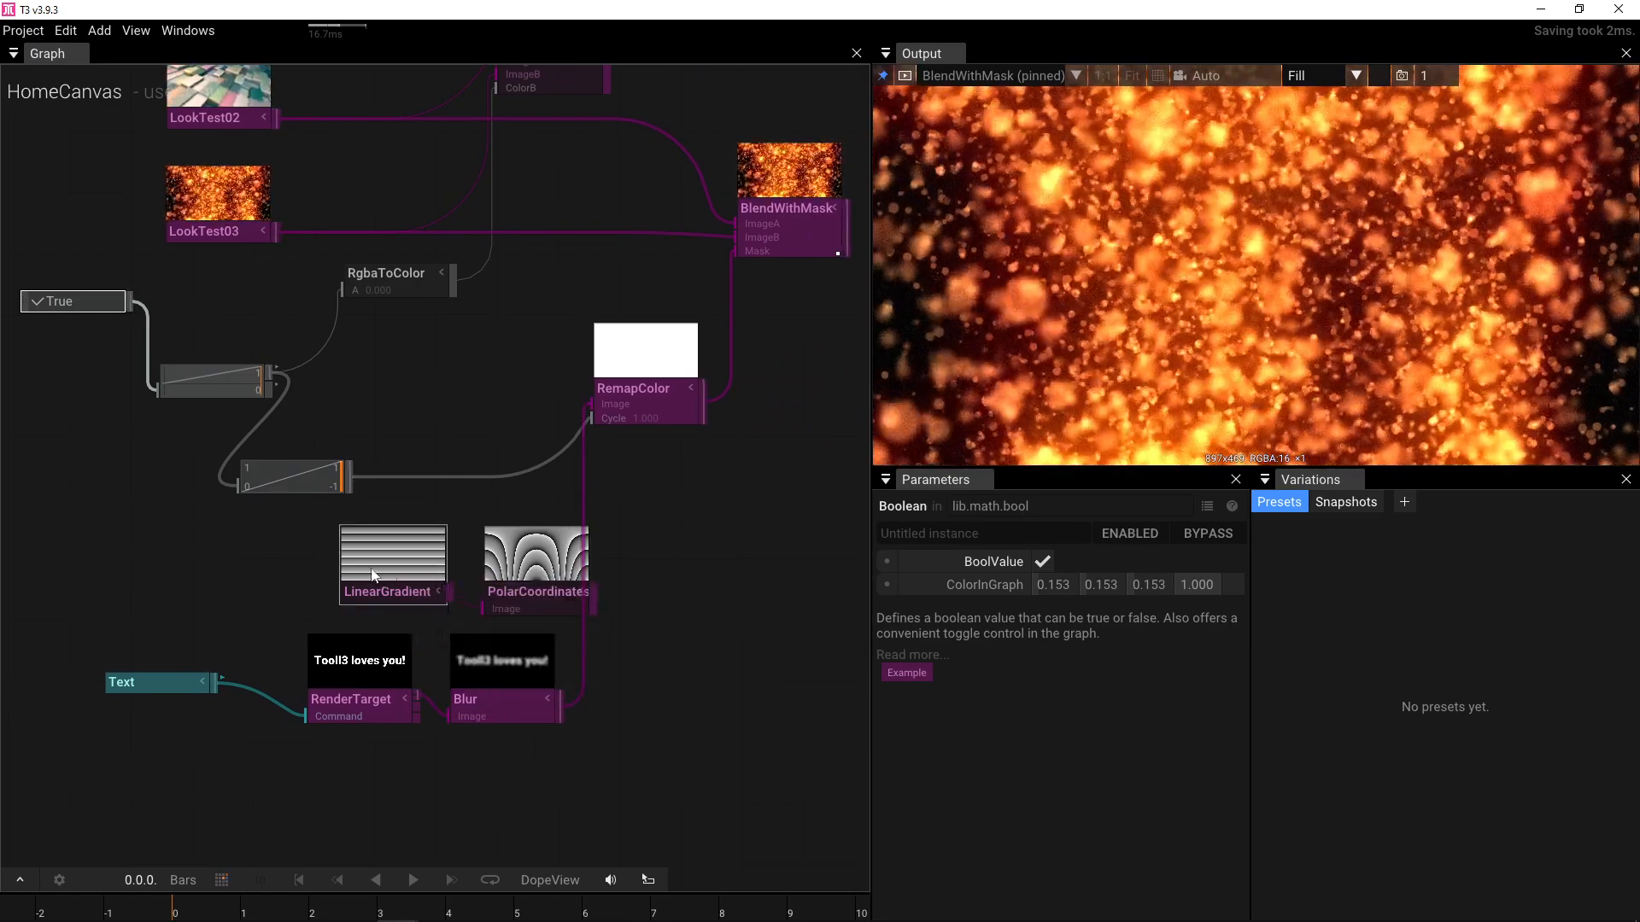
{"action": "left_click_drag", "start_coordinate": [443, 569], "coordinate": [326, 567]}
{"action": "left_click_drag", "start_coordinate": [557, 581], "coordinate": [590, 405]}
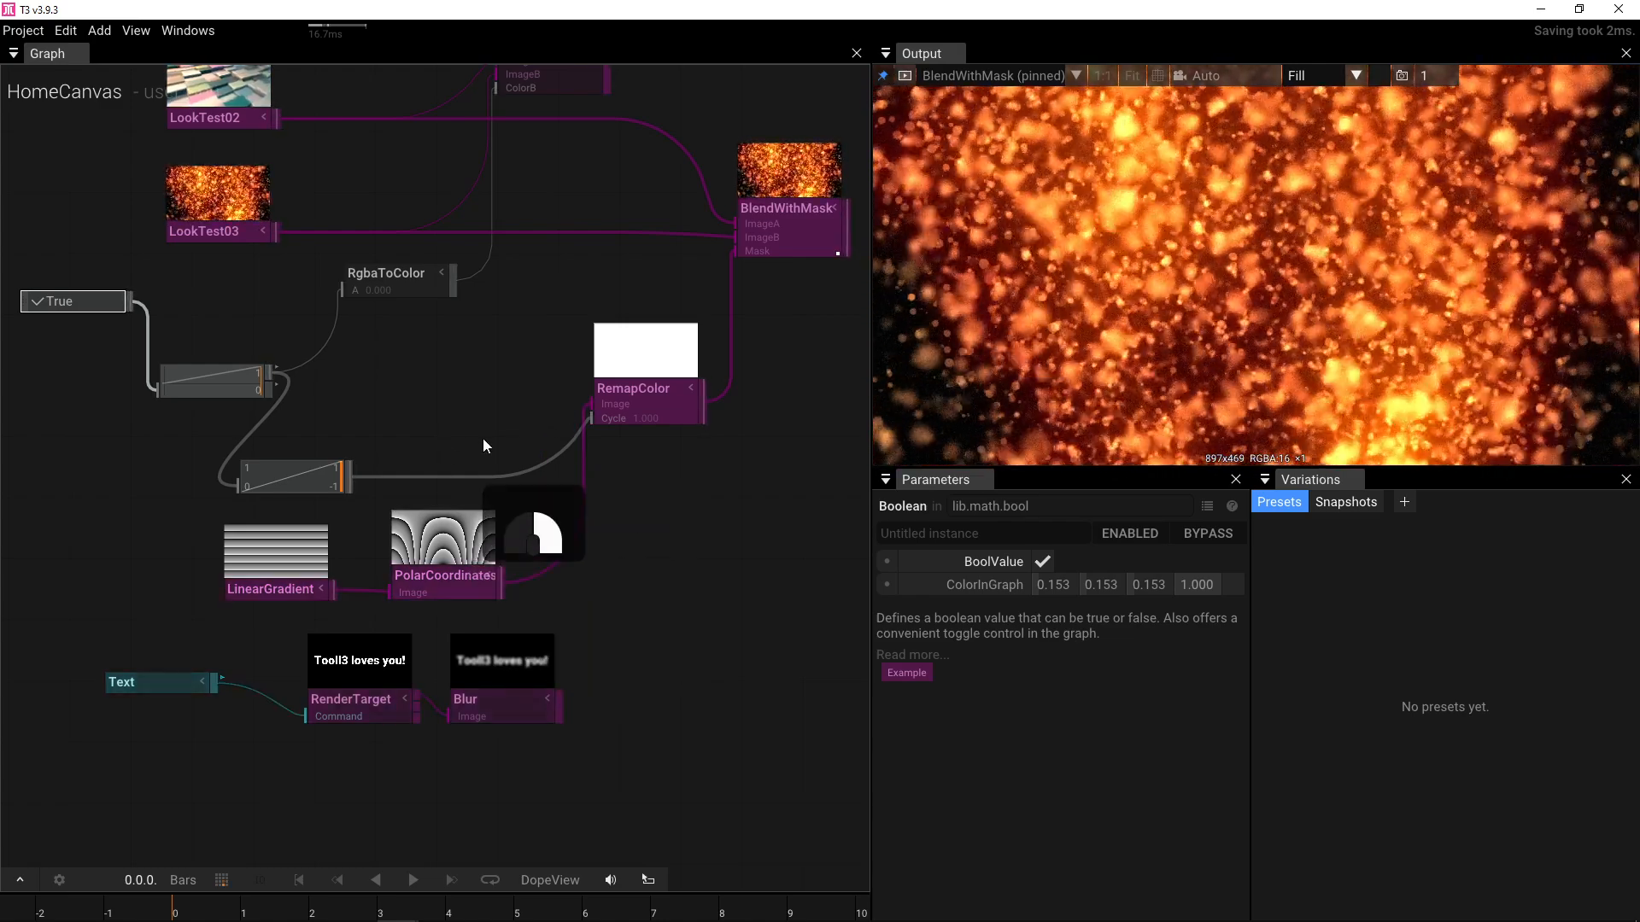
- Toggle the Boolean between False and True three times to test the hard-edged polar-coordinate transition, leaving it at True
{"action": "left_click_drag", "start_coordinate": [483, 438], "coordinate": [591, 446]}
{"action": "left_click", "coordinate": [203, 310]}
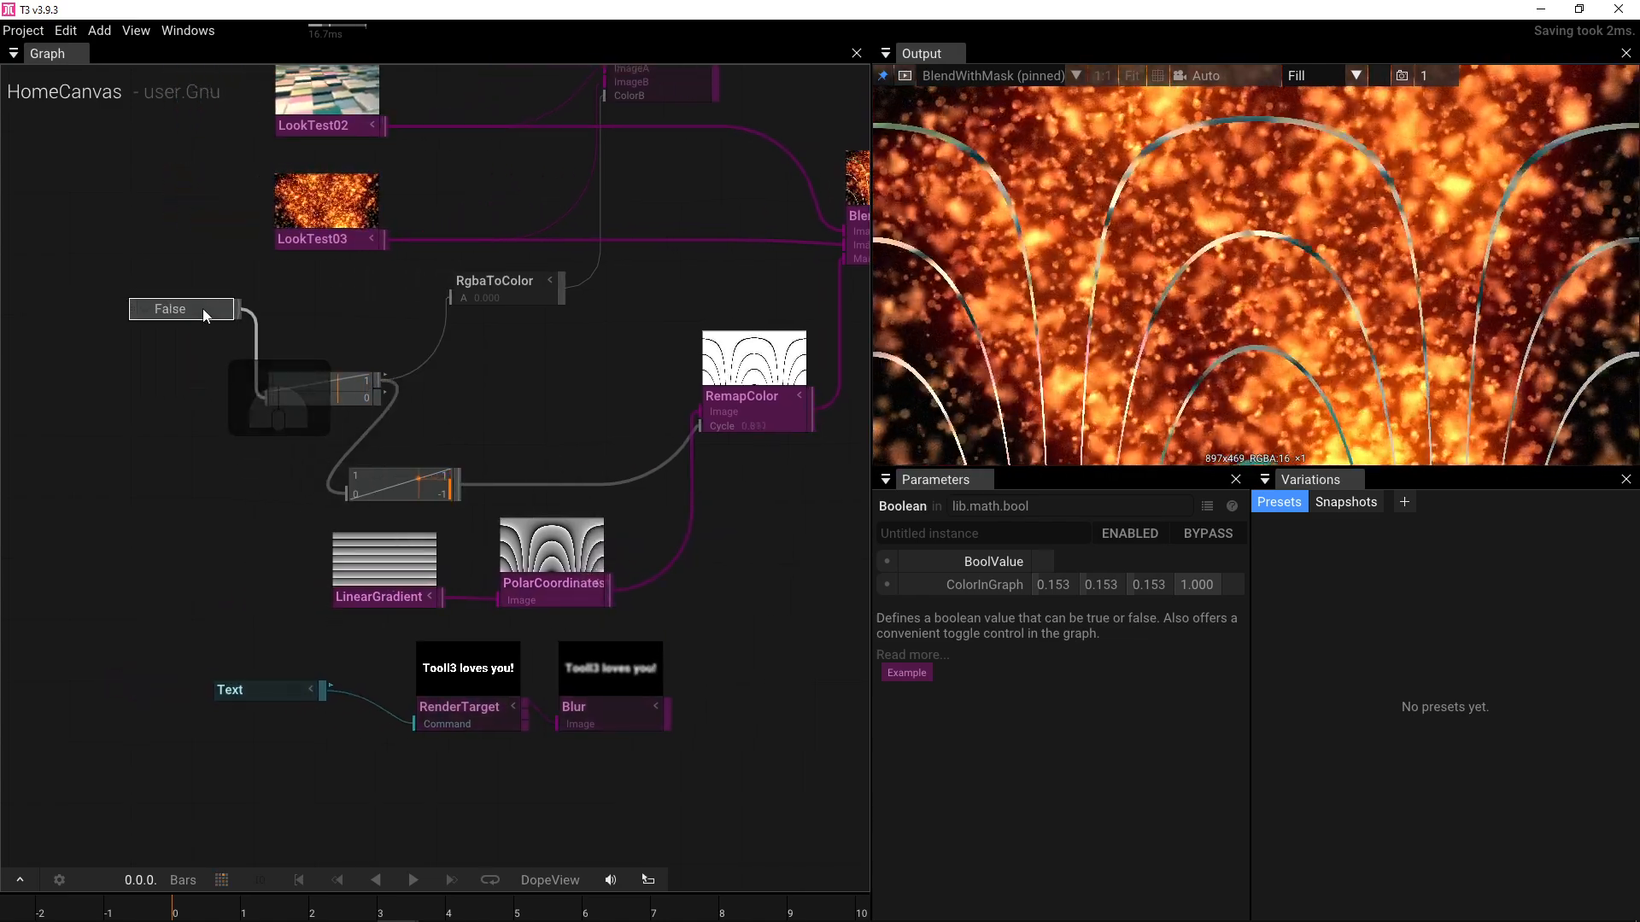
{"action": "left_click", "coordinate": [202, 309]}
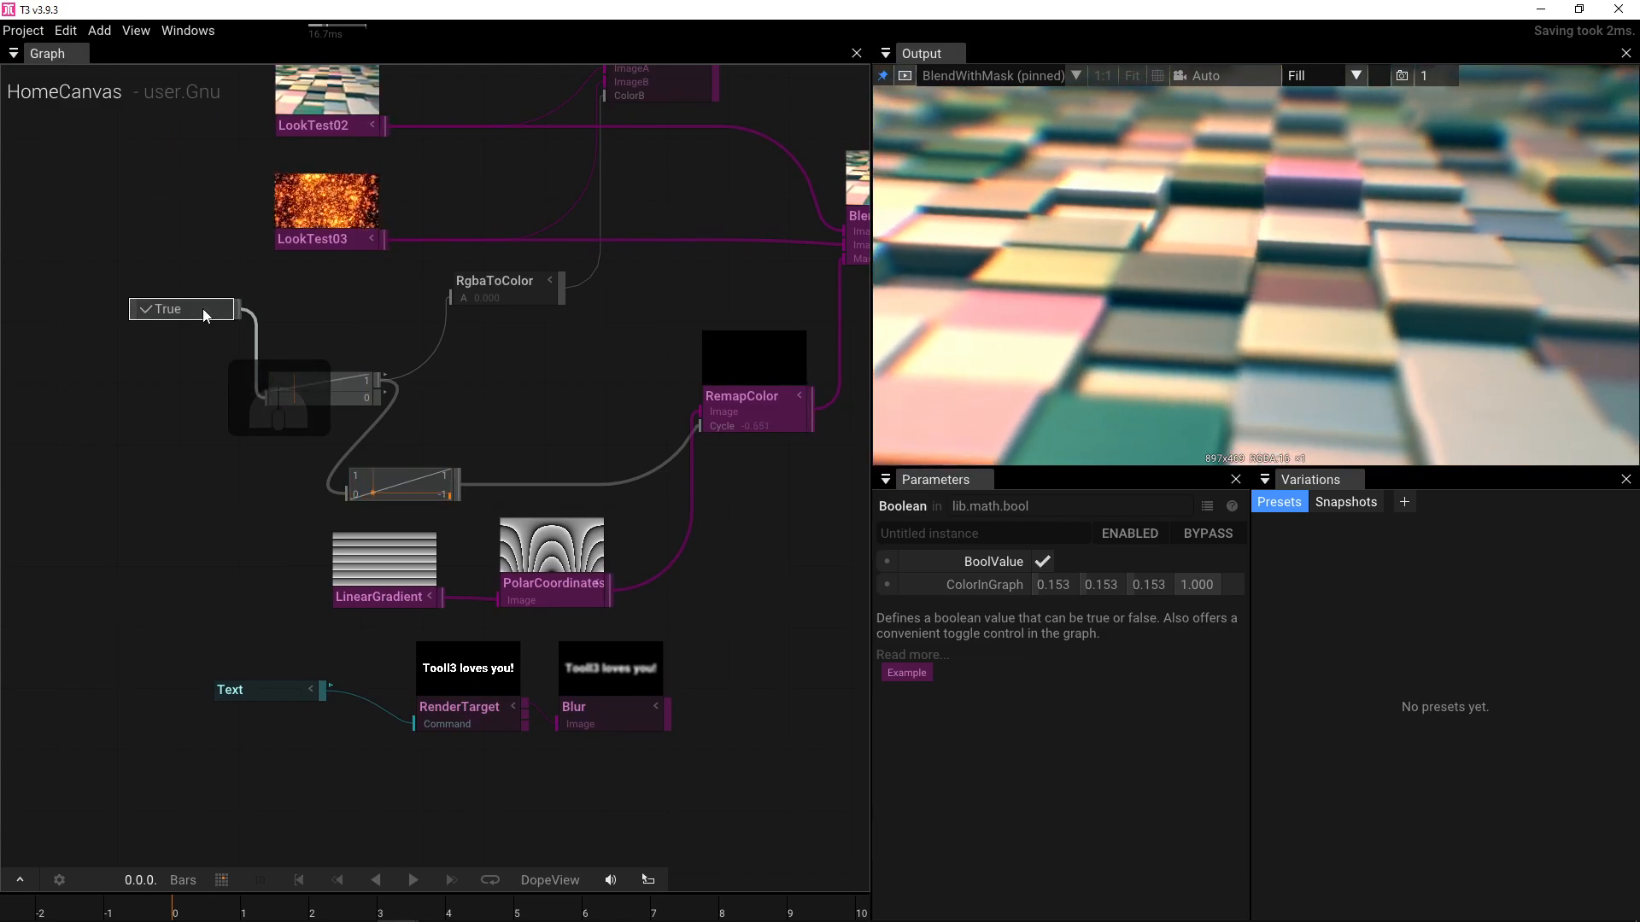
{"action": "left_click", "coordinate": [203, 309]}
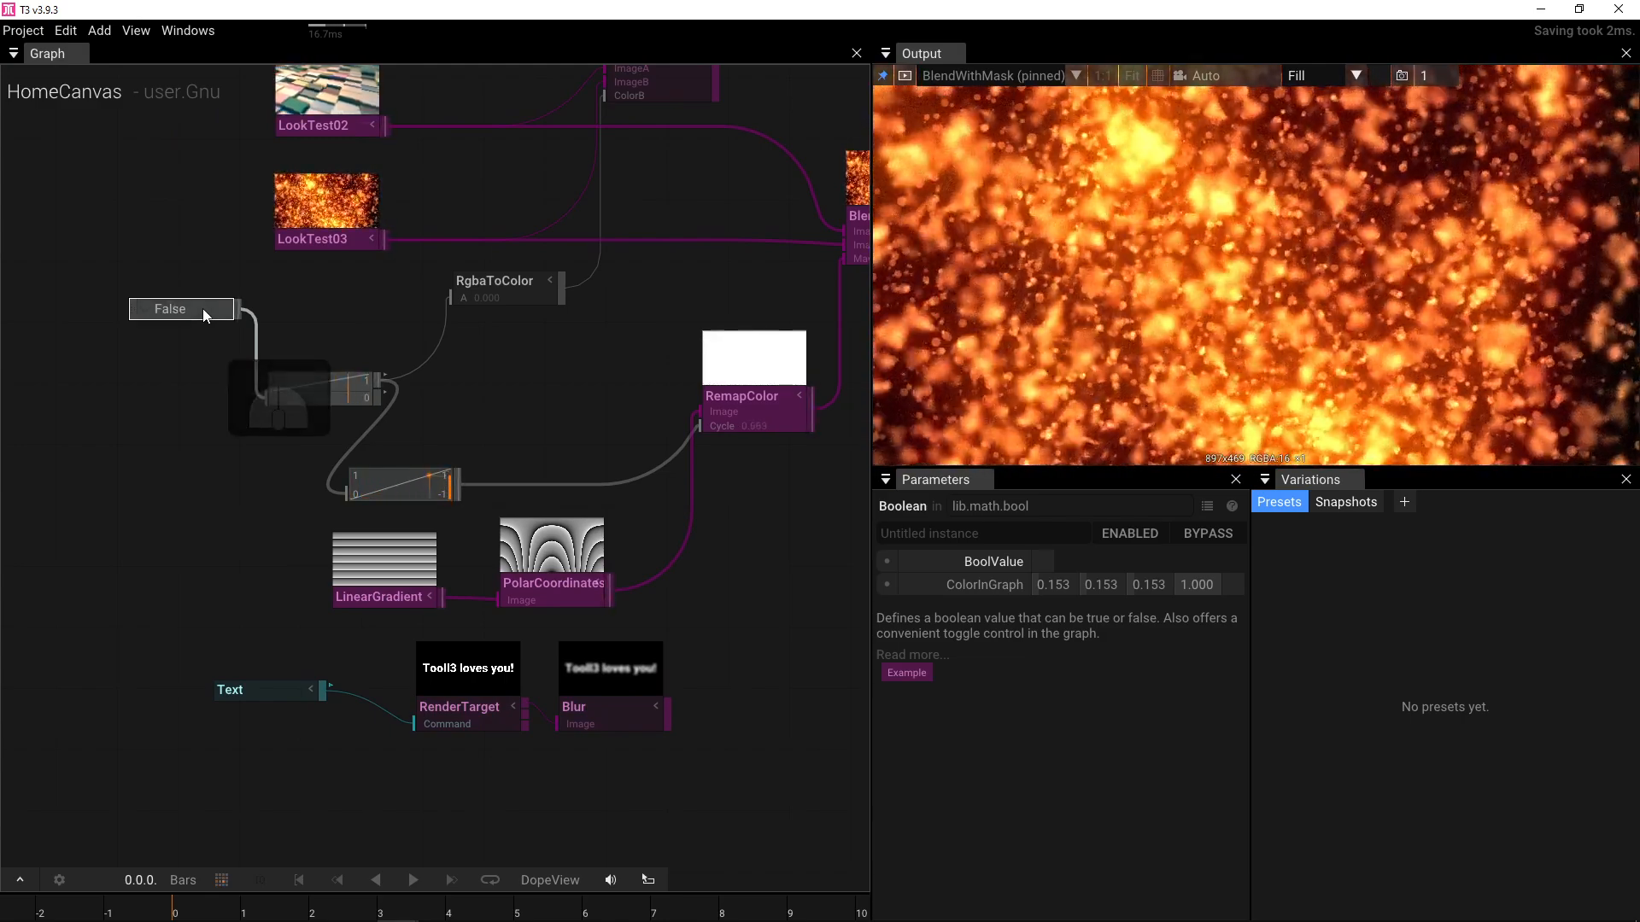
{"action": "left_click", "coordinate": [202, 309]}
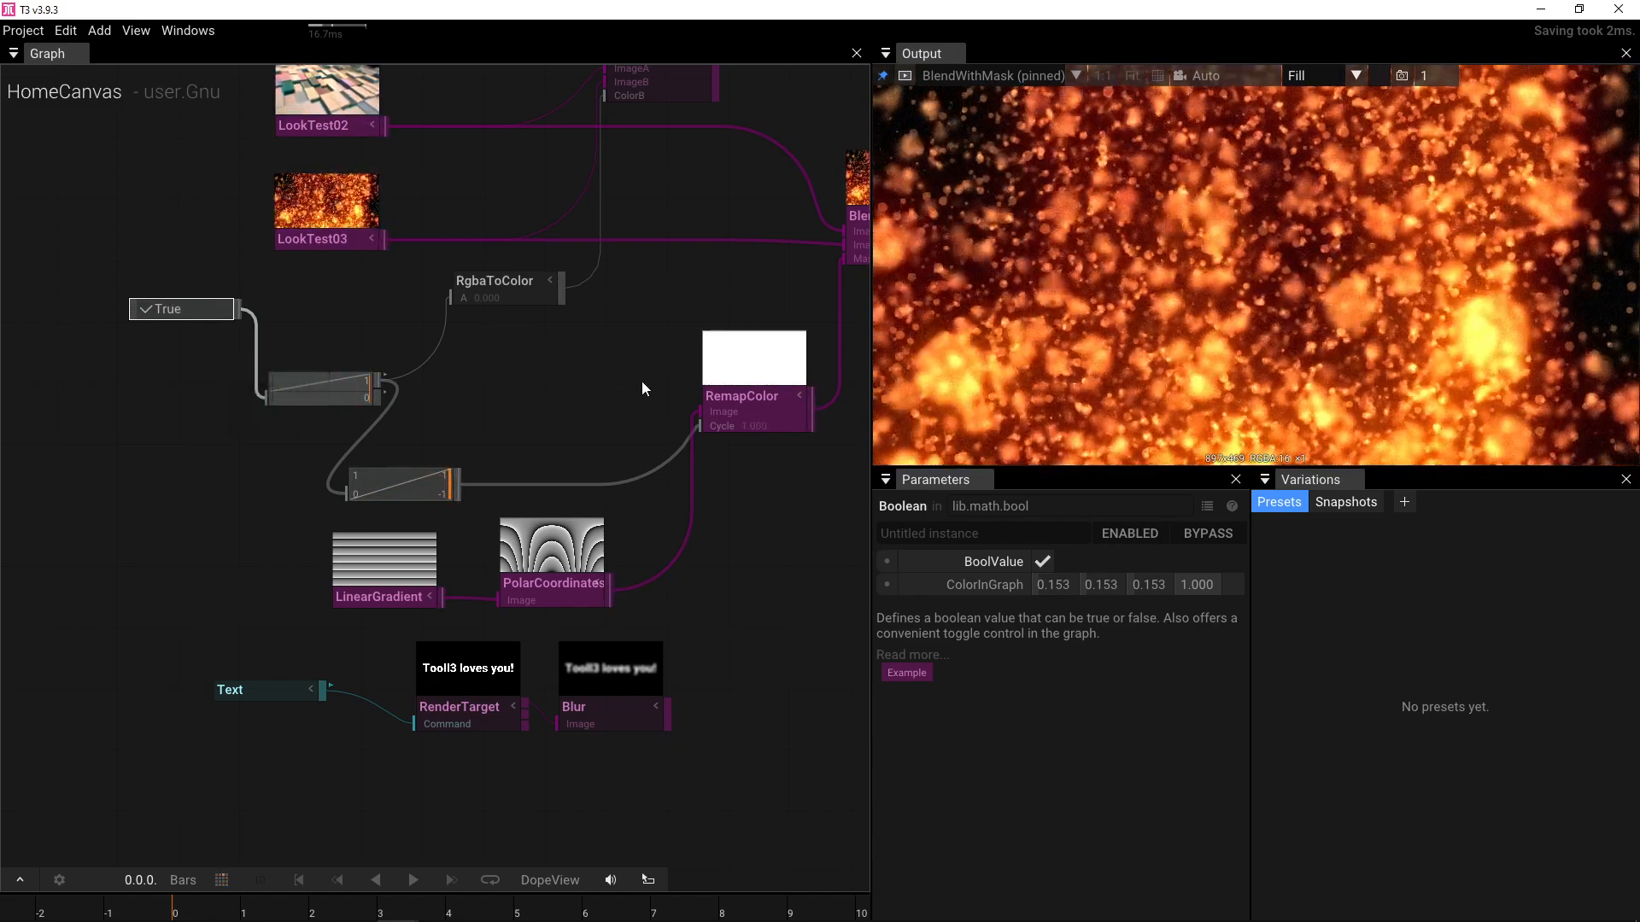
{"action": "left_click", "coordinate": [748, 416]}
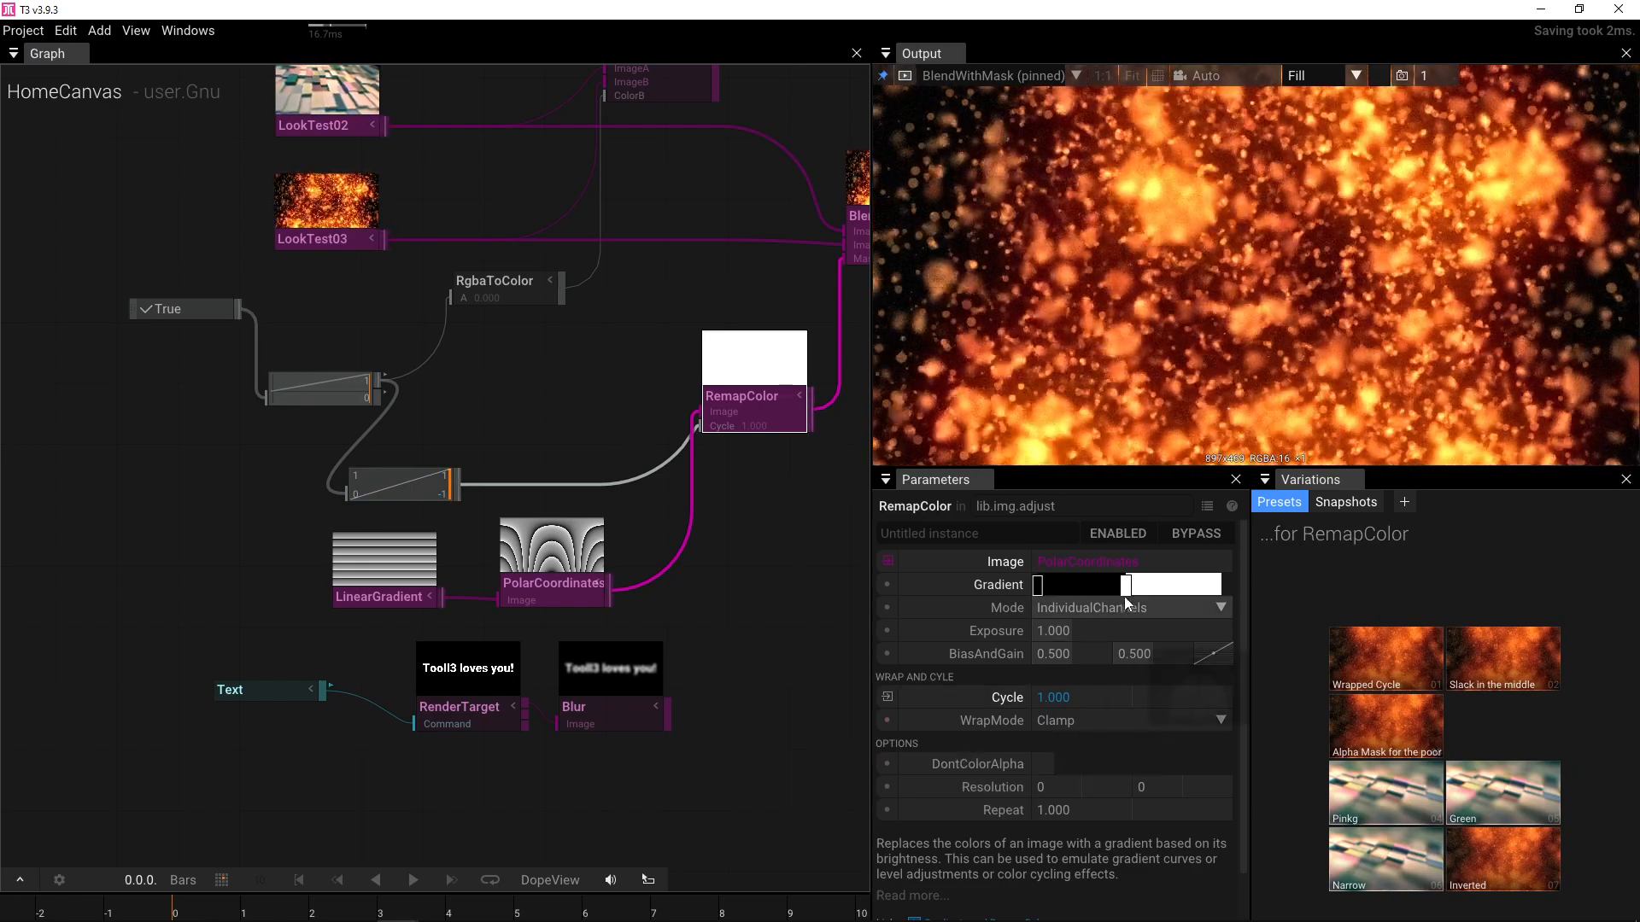
{"action": "left_click", "coordinate": [165, 310]}
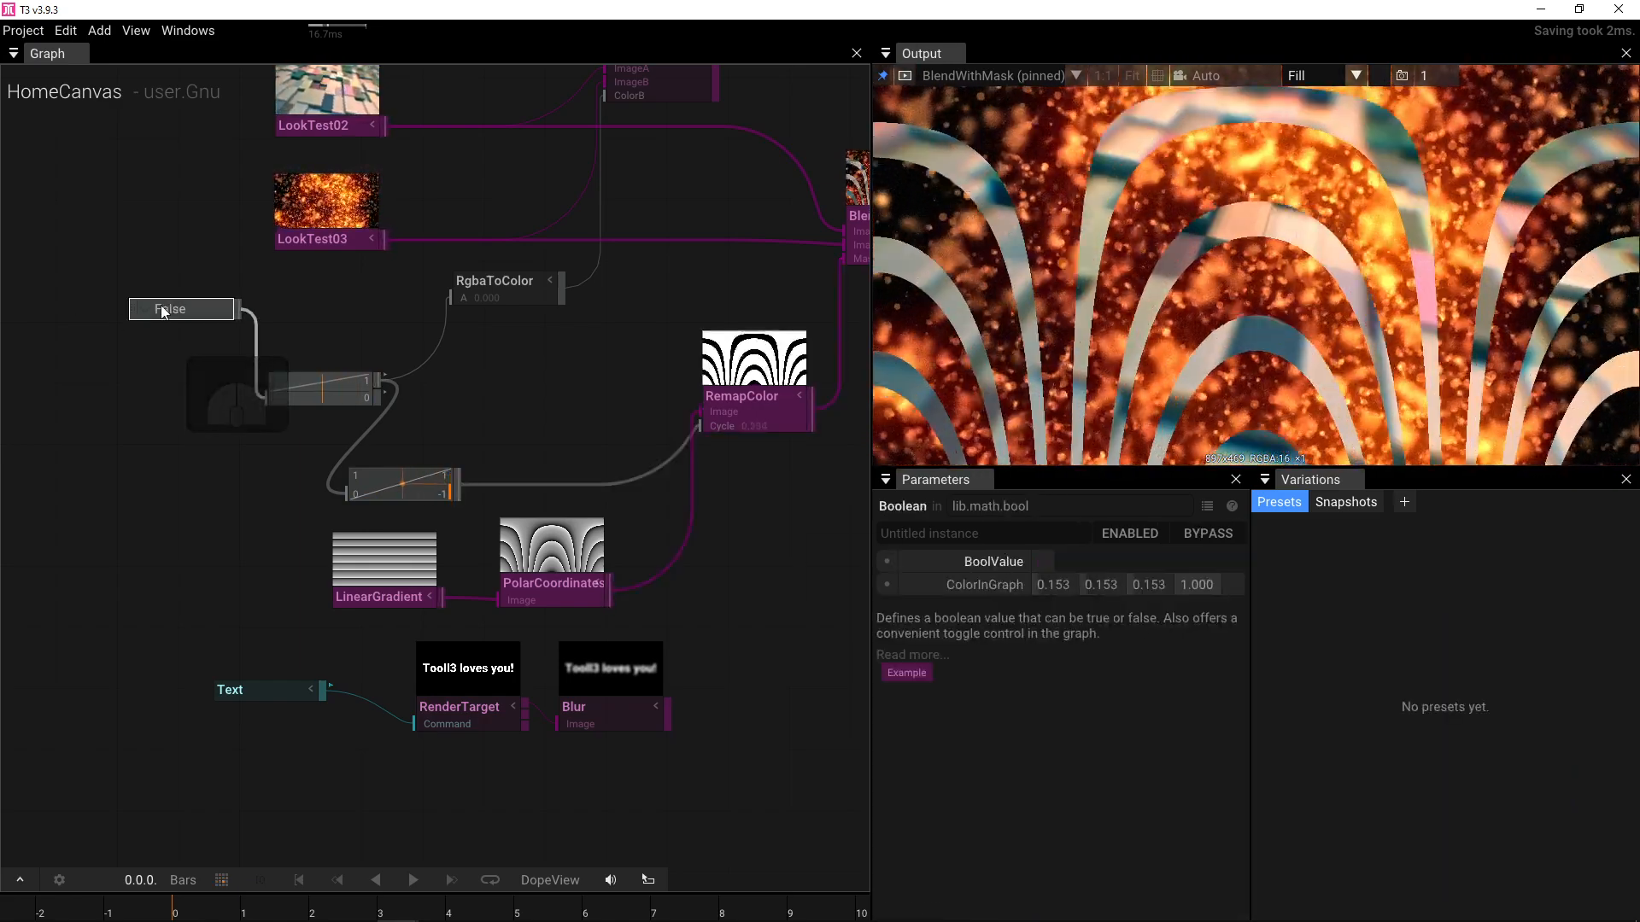
{"action": "left_click", "coordinate": [164, 310]}
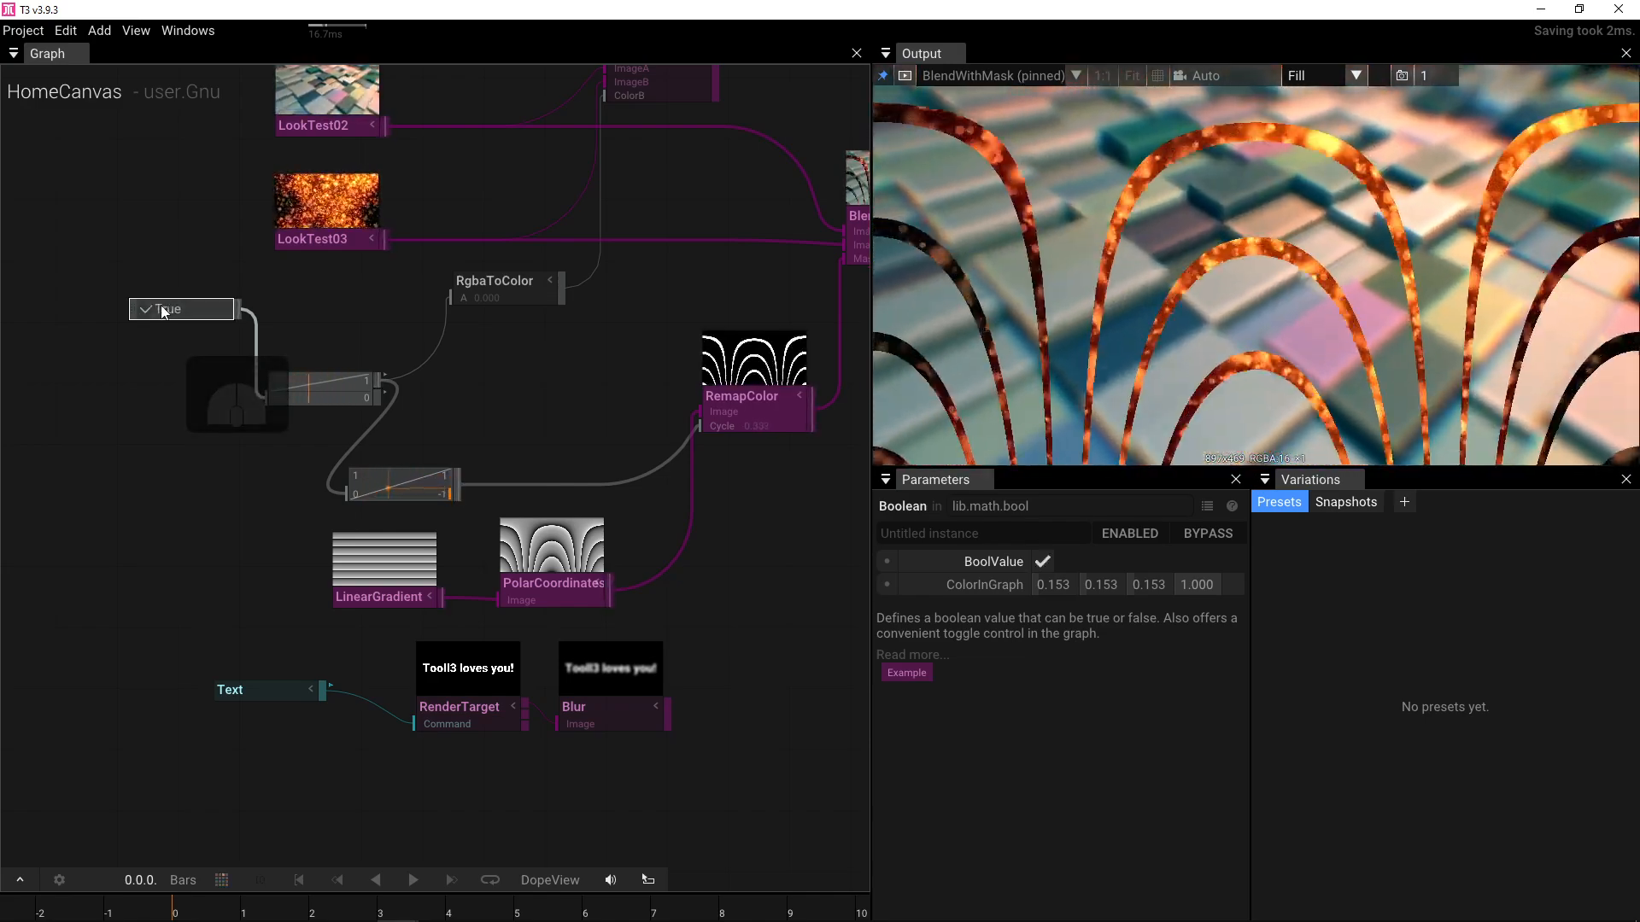
- Set the interpolation of RemapColor's gradient to Linear
{"action": "left_click", "coordinate": [742, 398]}
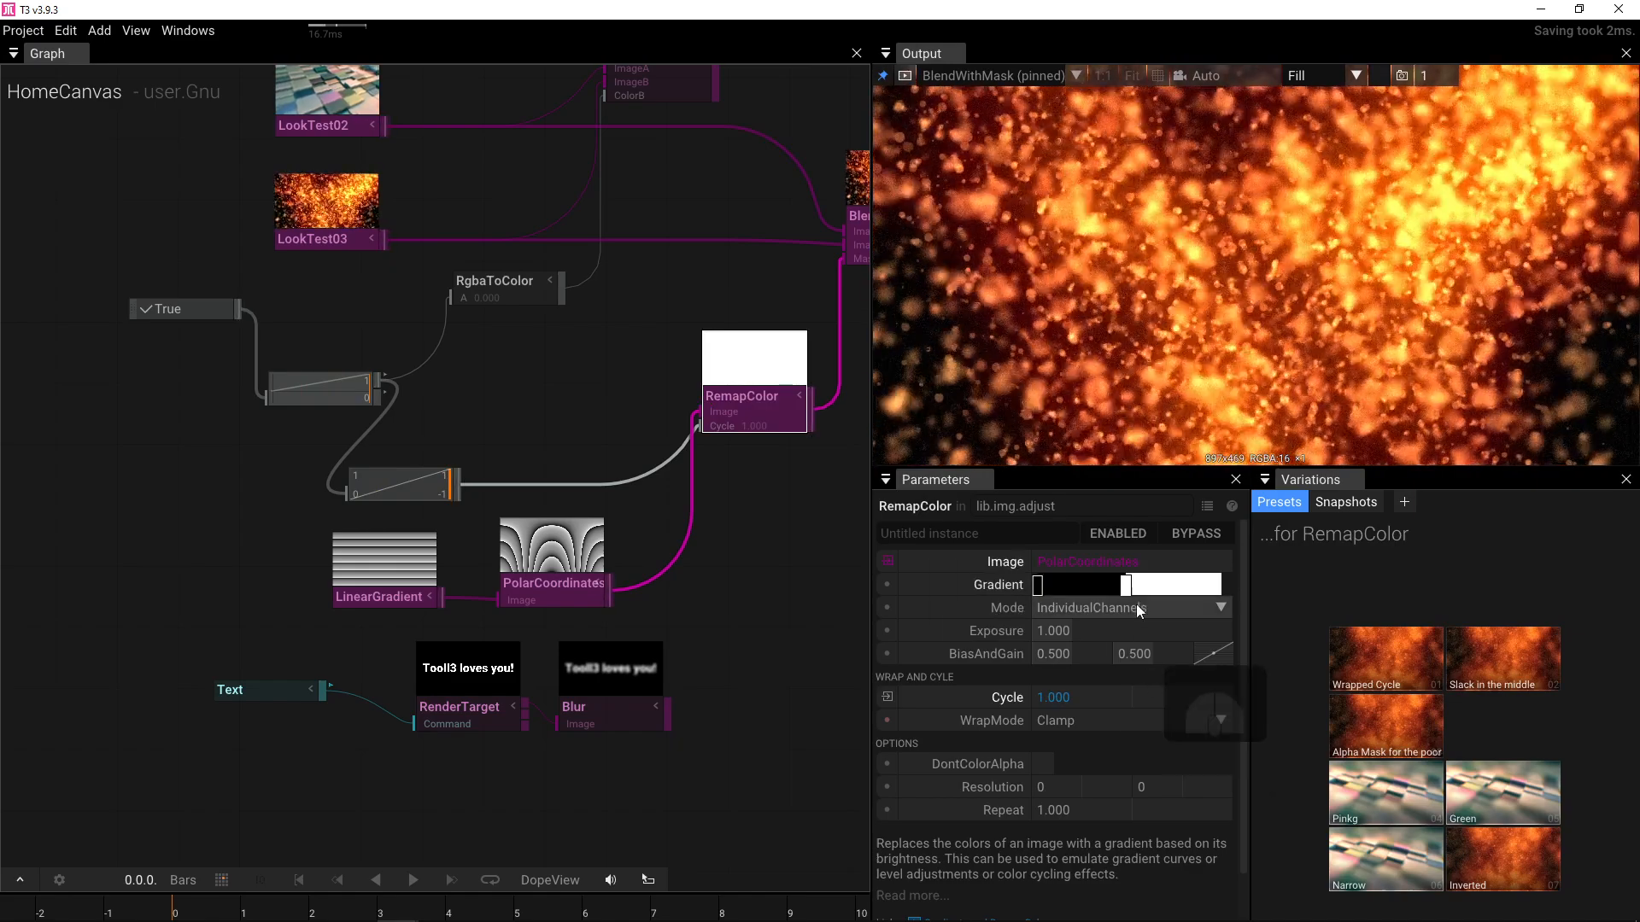
{"action": "right_click", "coordinate": [1124, 584]}
{"action": "mouse_move", "coordinate": [1168, 679]}
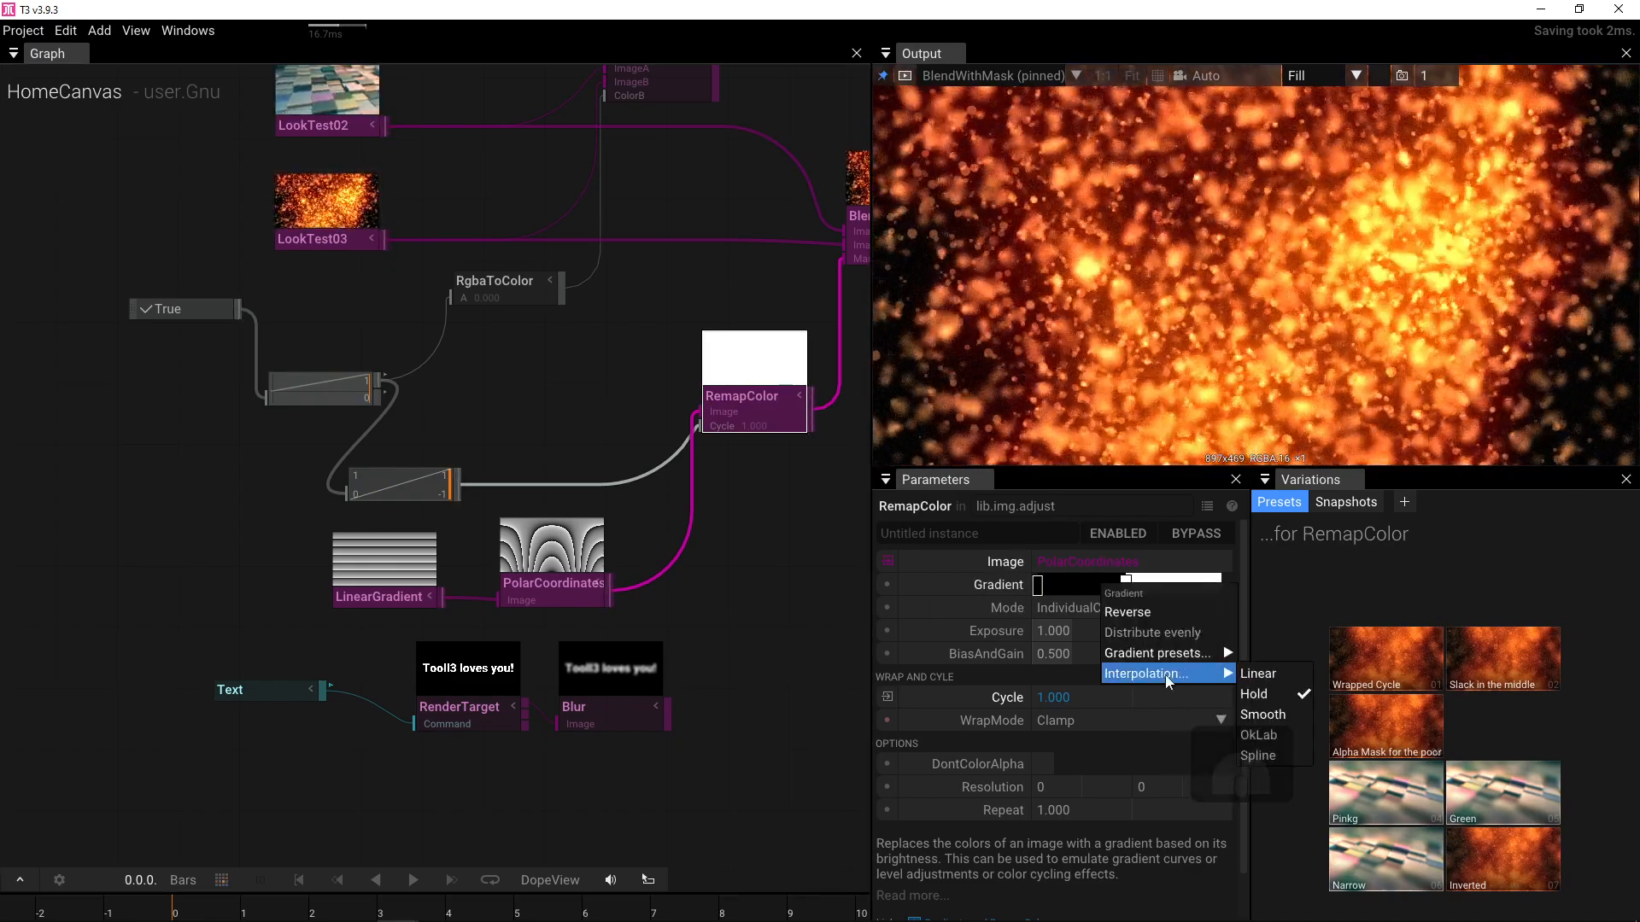
{"action": "left_click", "coordinate": [1259, 673]}
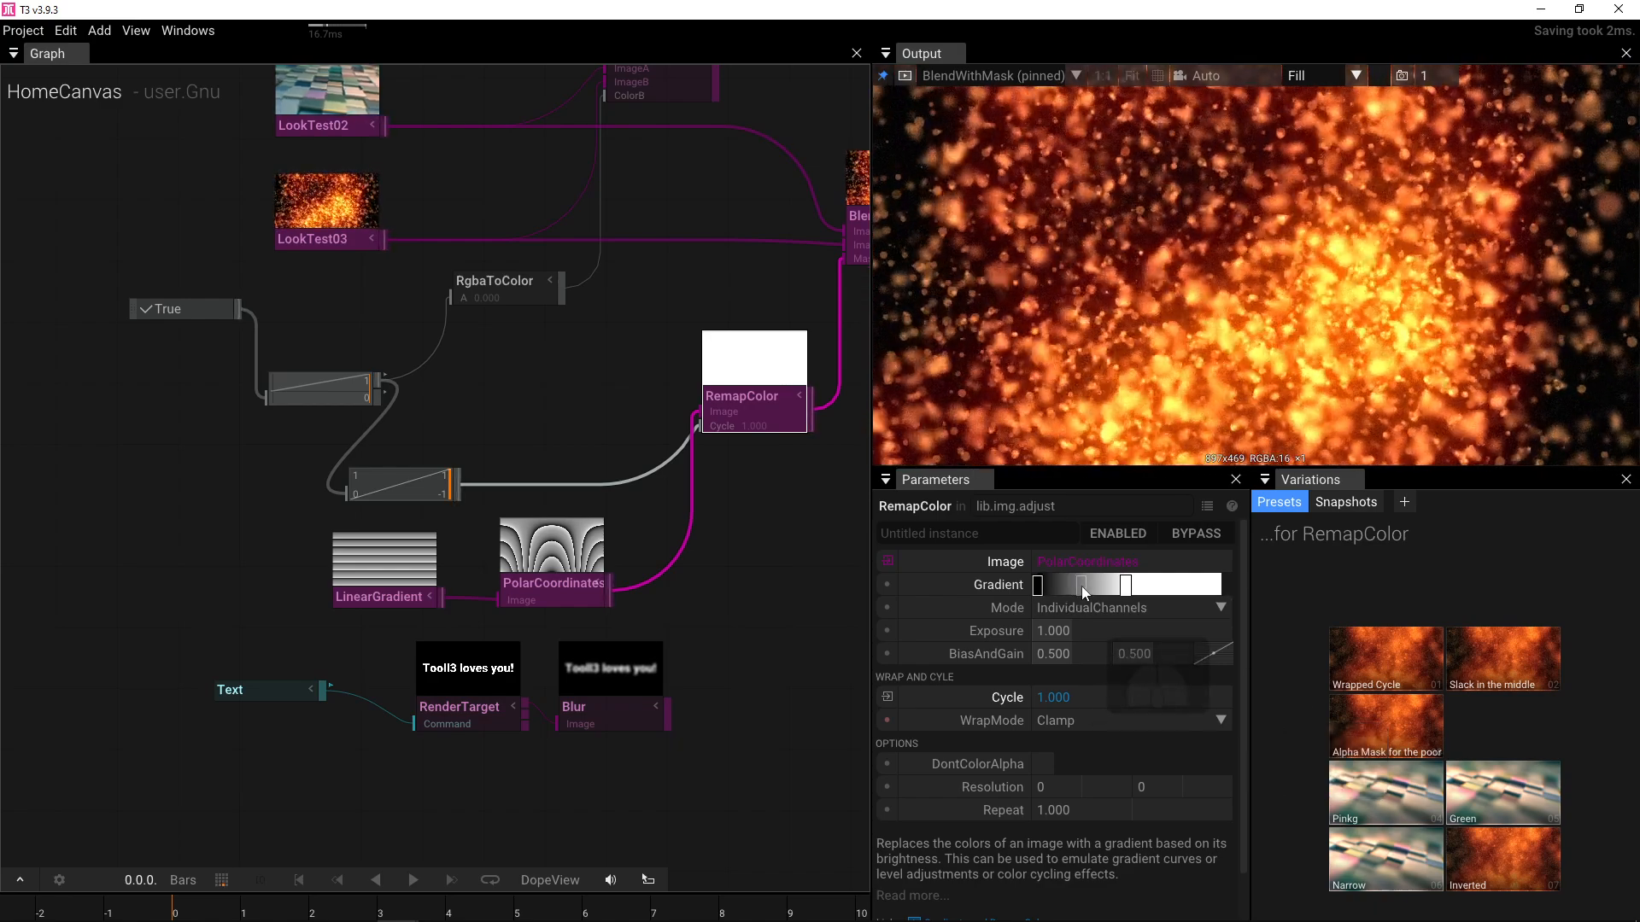
- Add a black stop to RemapColor's gradient and place it just before the white stop for a narrow soft edge
{"action": "left_click", "coordinate": [1081, 586]}
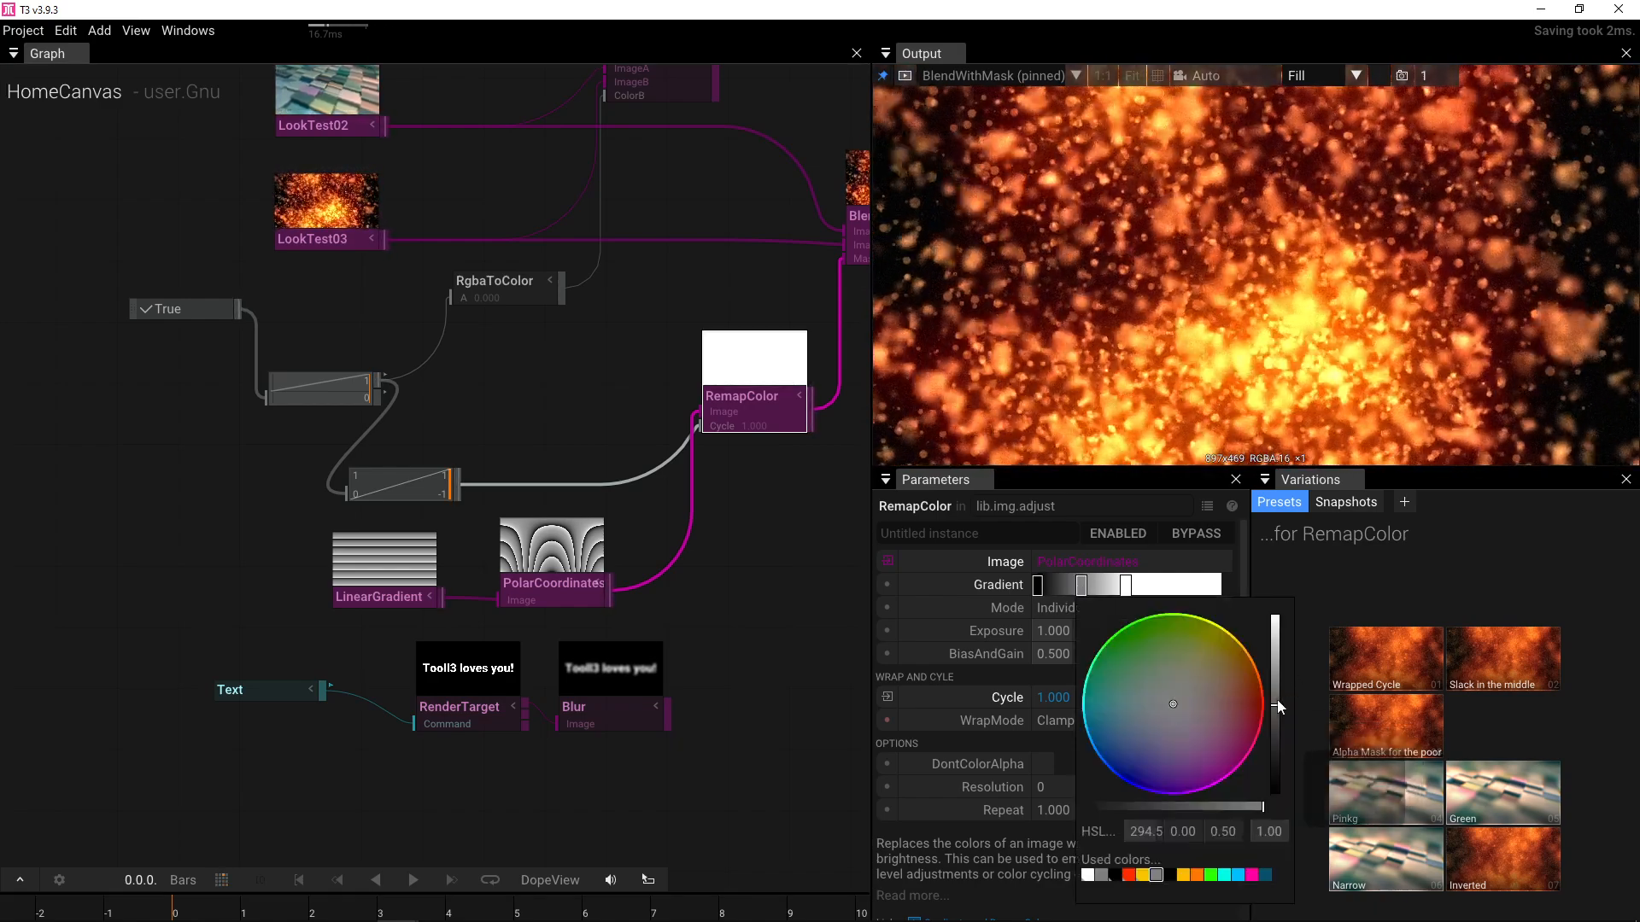
{"action": "left_click_drag", "start_coordinate": [1278, 706], "coordinate": [1273, 833]}
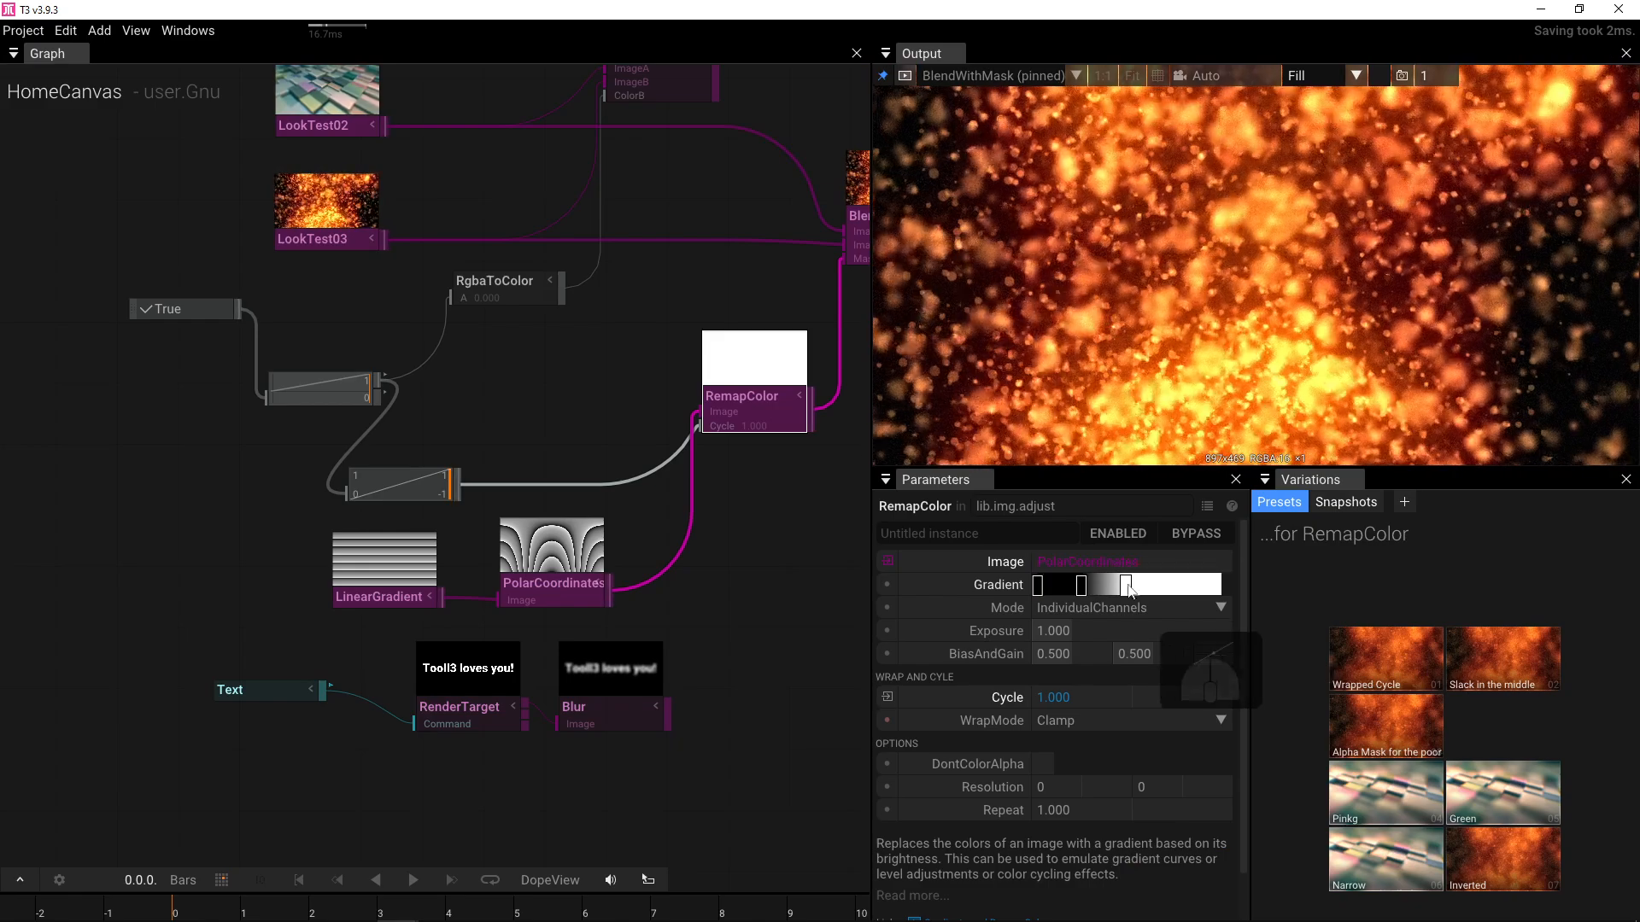
{"action": "left_click_drag", "start_coordinate": [1082, 589], "coordinate": [1110, 591]}
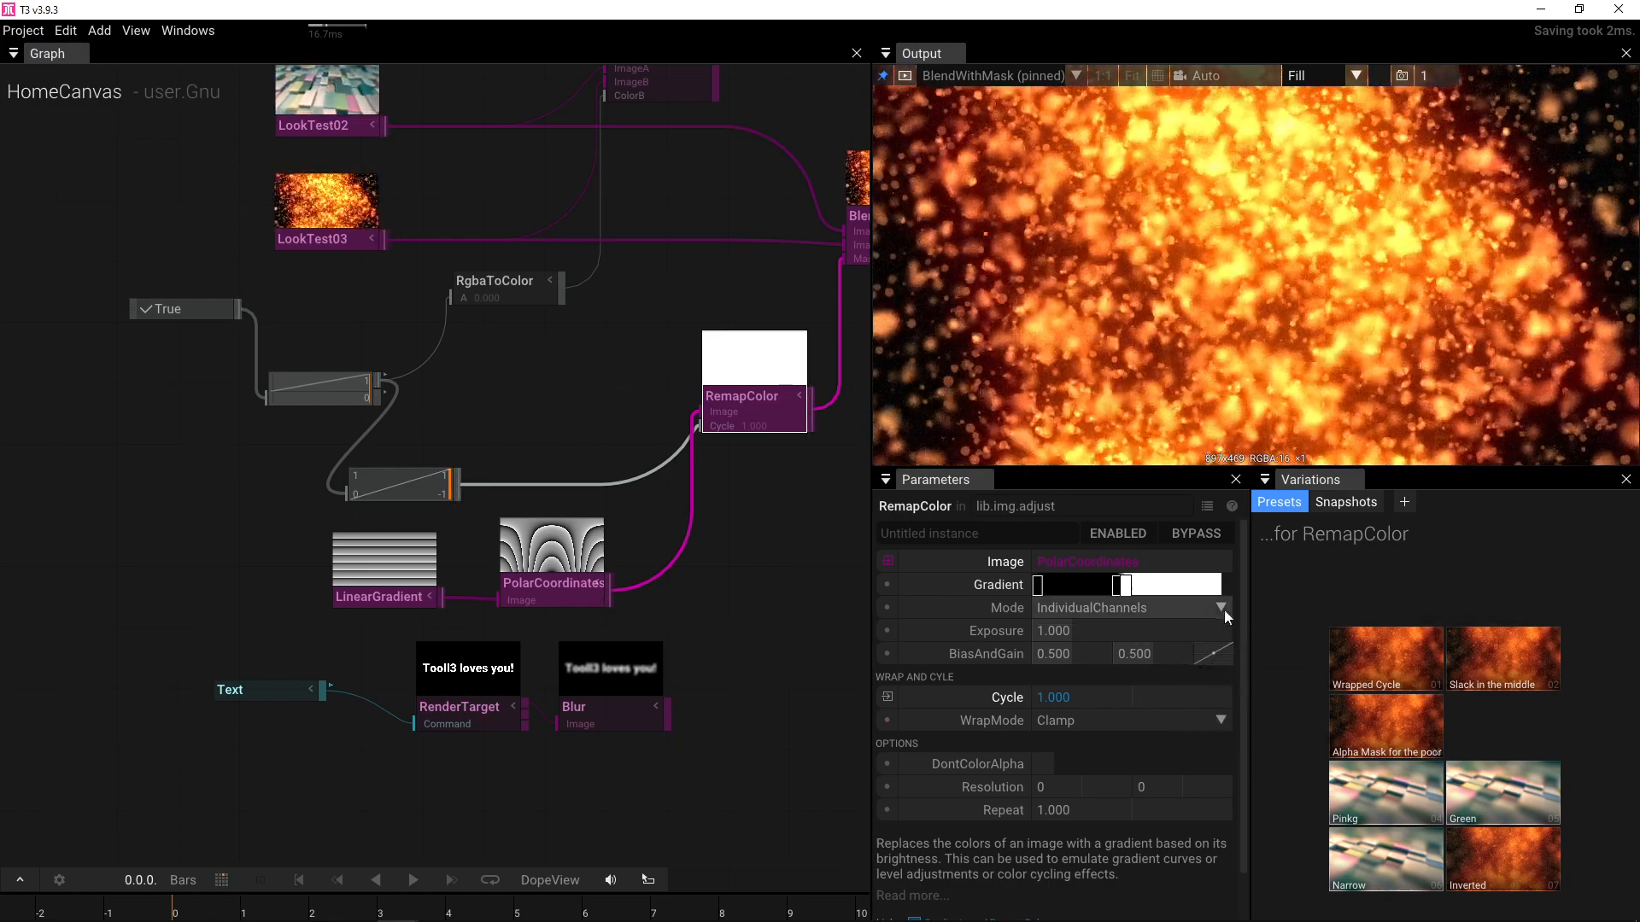
{"action": "left_click_drag", "start_coordinate": [867, 679], "coordinate": [260, 680]}
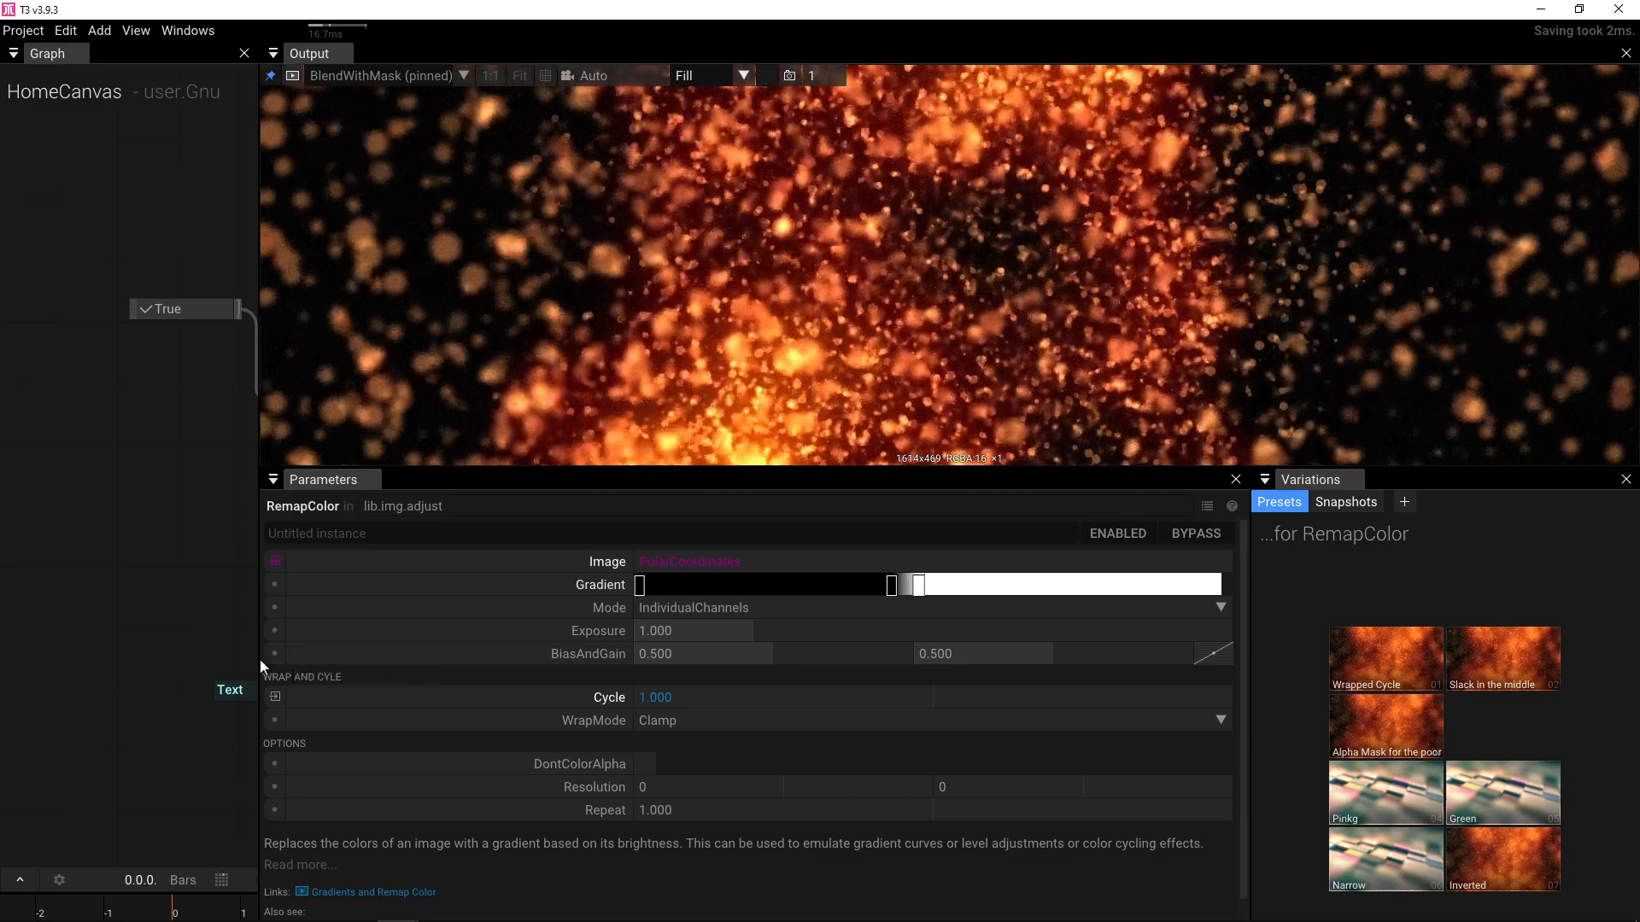
{"action": "left_click_drag", "start_coordinate": [260, 660], "coordinate": [851, 651]}
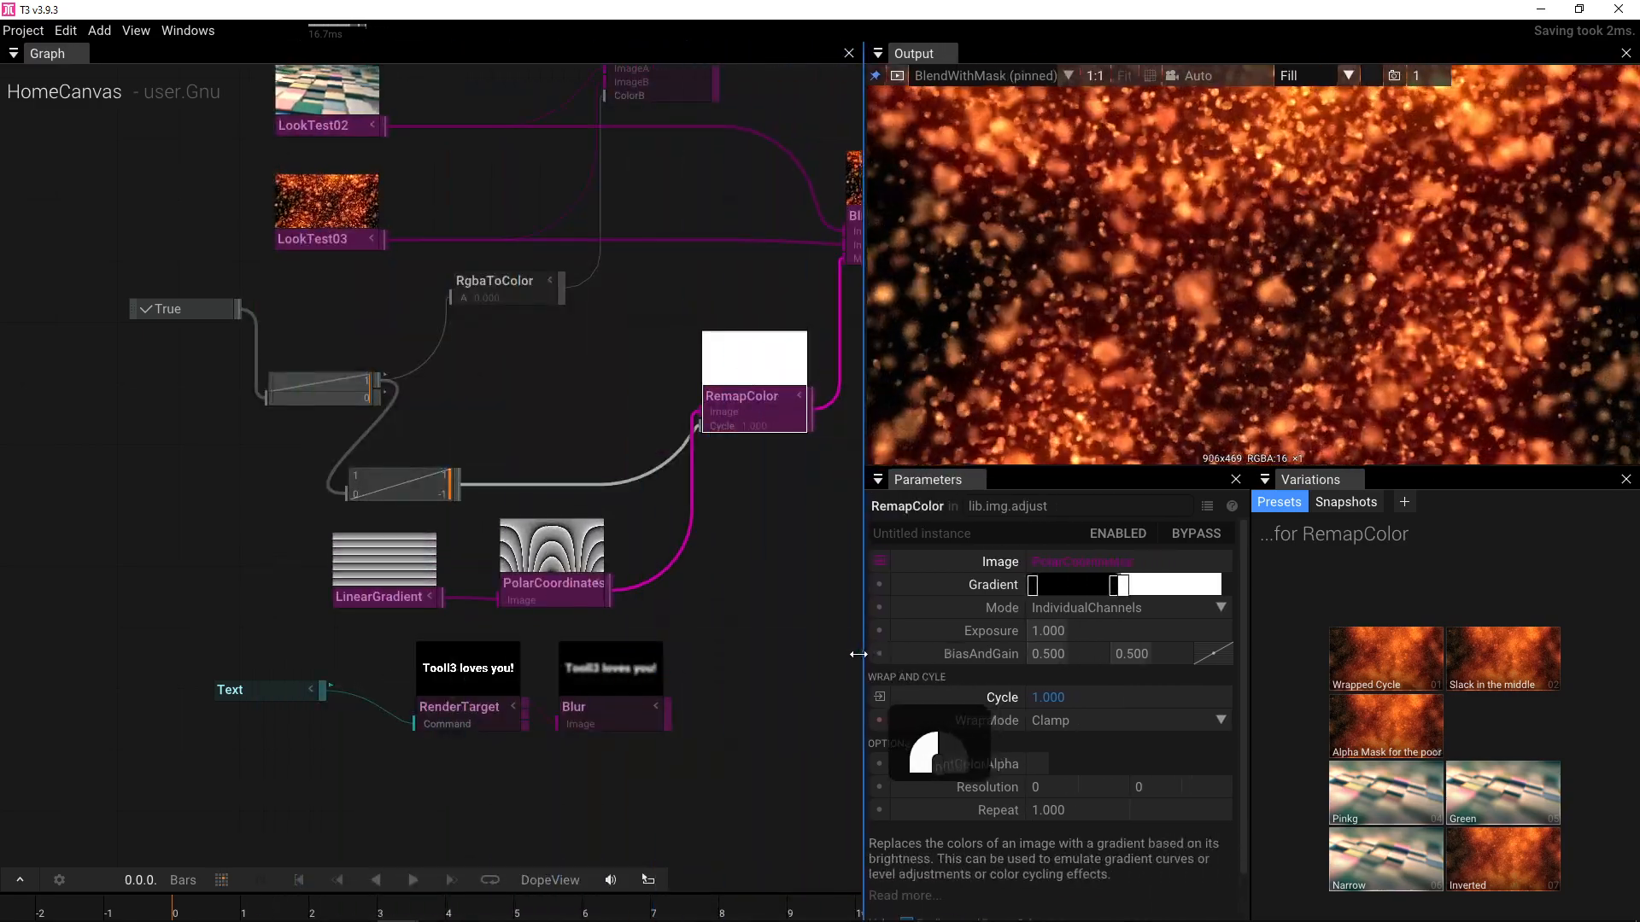
- Toggle the Boolean to test the polar-coordinate transition with the narrow soft edge, leaving it at True
{"action": "left_click", "coordinate": [172, 310]}
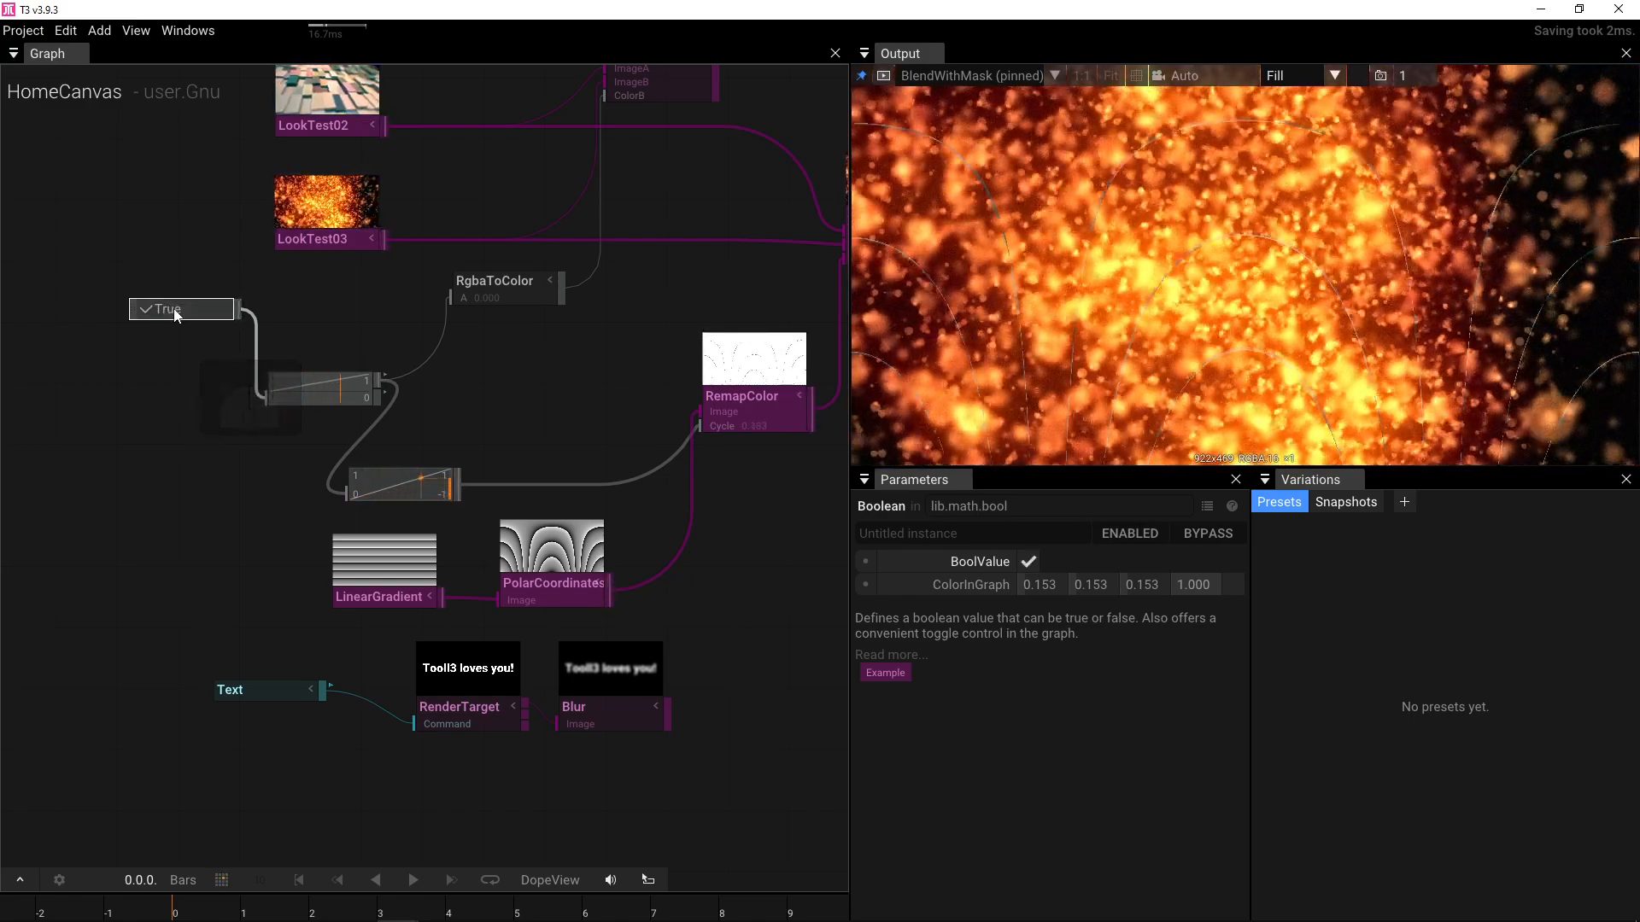
{"action": "left_click", "coordinate": [173, 310]}
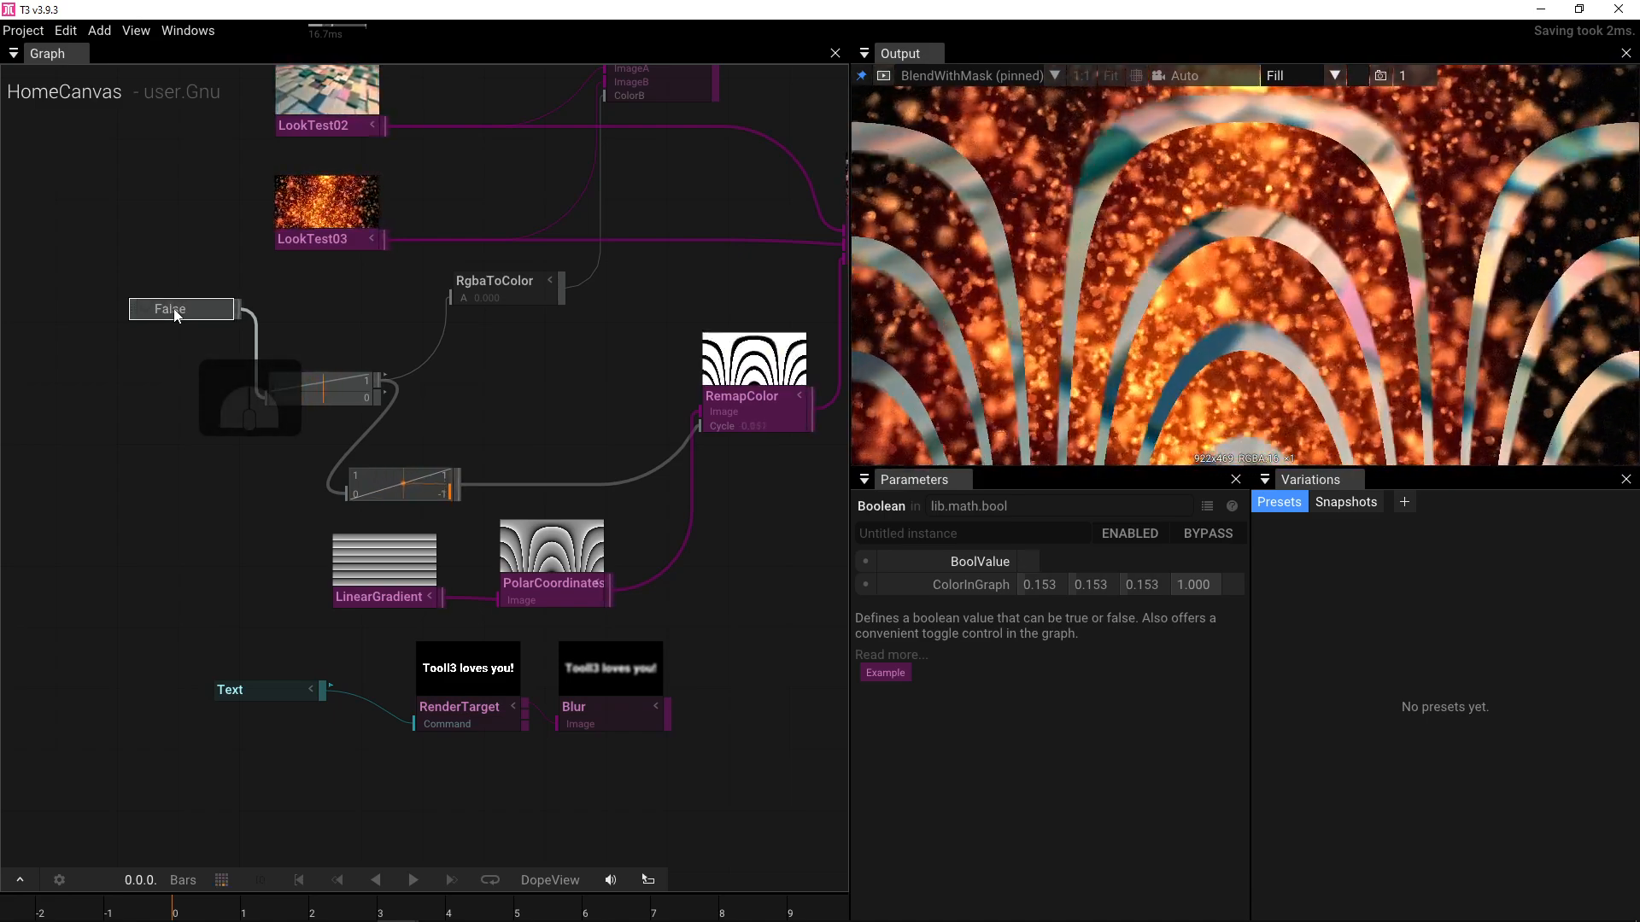
- Add a white stop and a black stop near the white end of RemapColor's gradient, with the white one just before the black one
{"action": "left_click_drag", "start_coordinate": [602, 437], "coordinate": [546, 436]}
{"action": "left_click", "coordinate": [685, 405]}
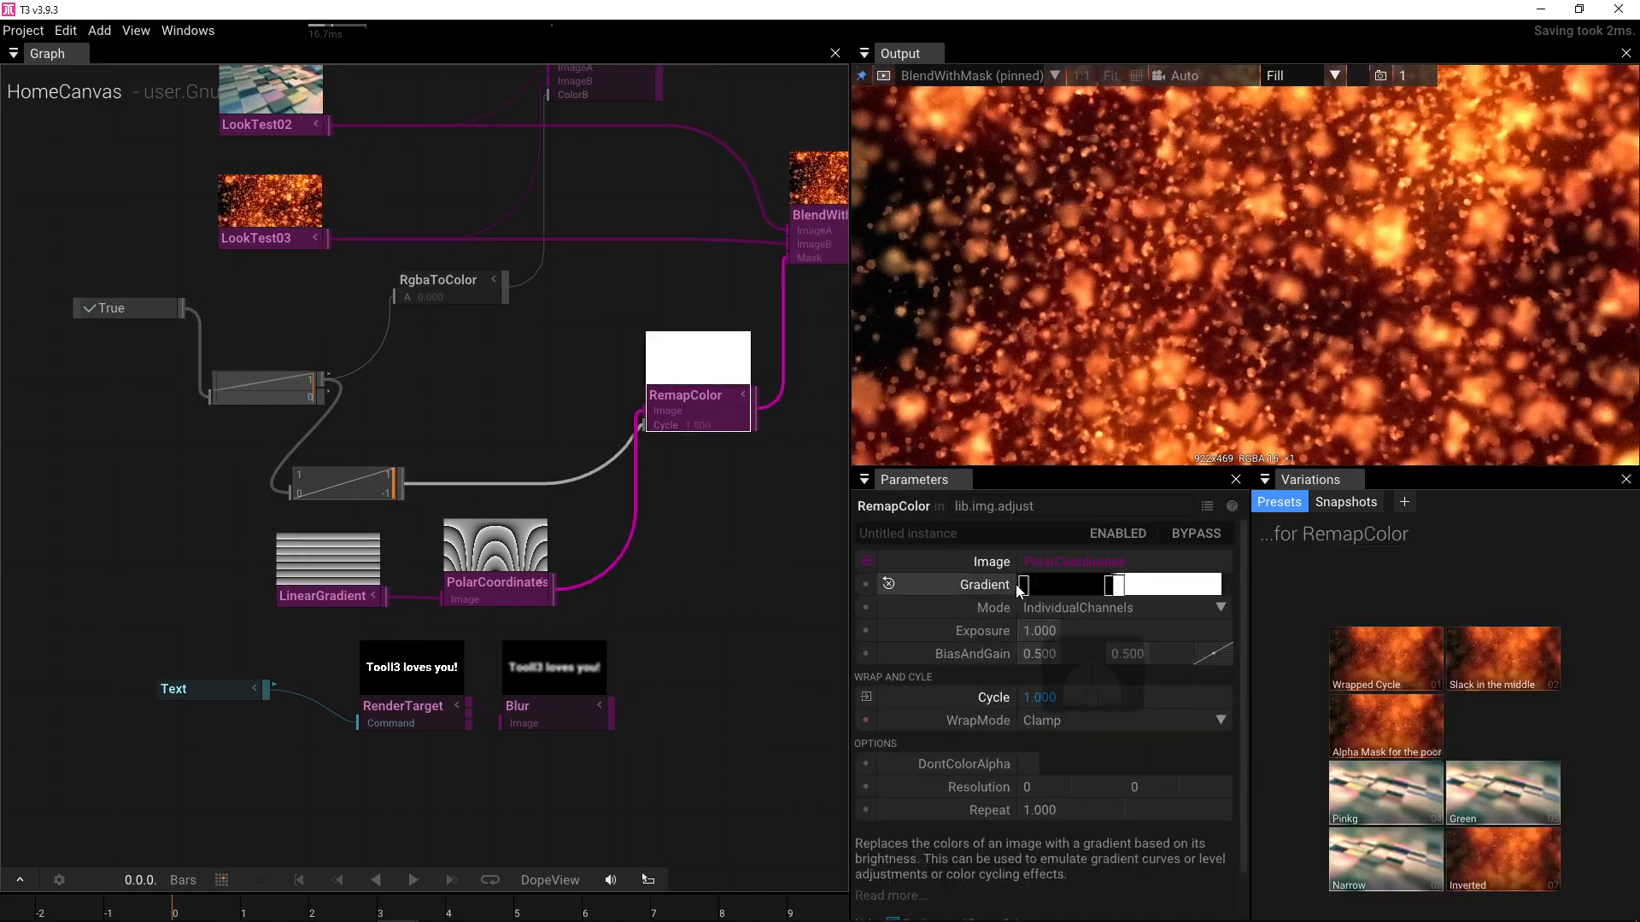
{"action": "left_click_drag", "start_coordinate": [1028, 591], "coordinate": [1044, 591]}
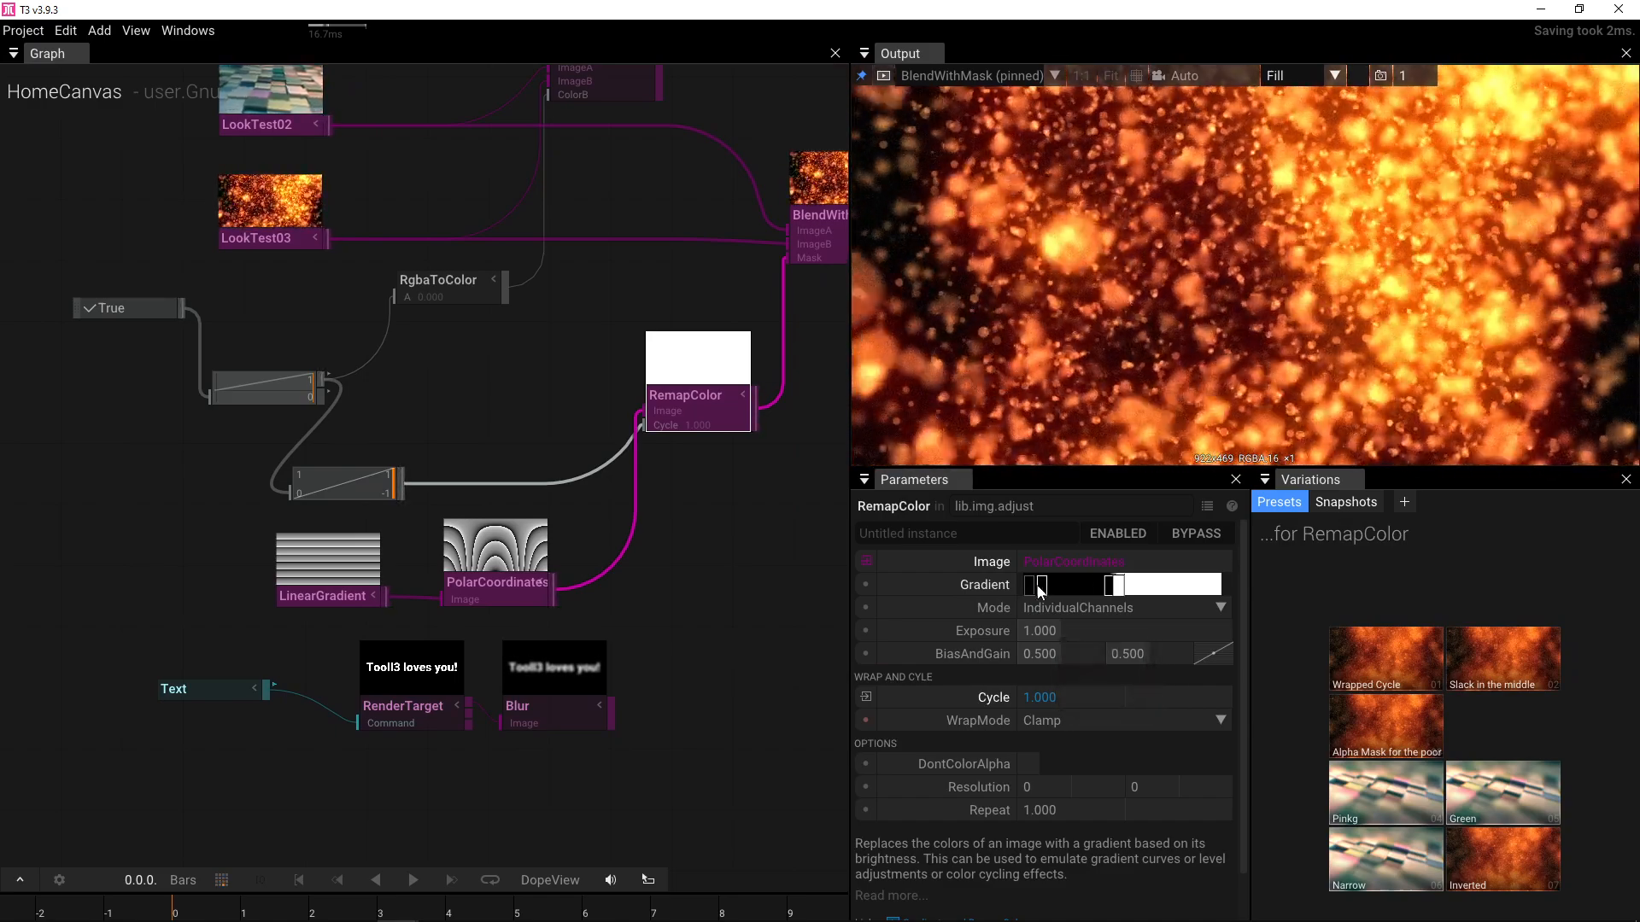
{"action": "left_click_drag", "start_coordinate": [1043, 589], "coordinate": [1023, 590]}
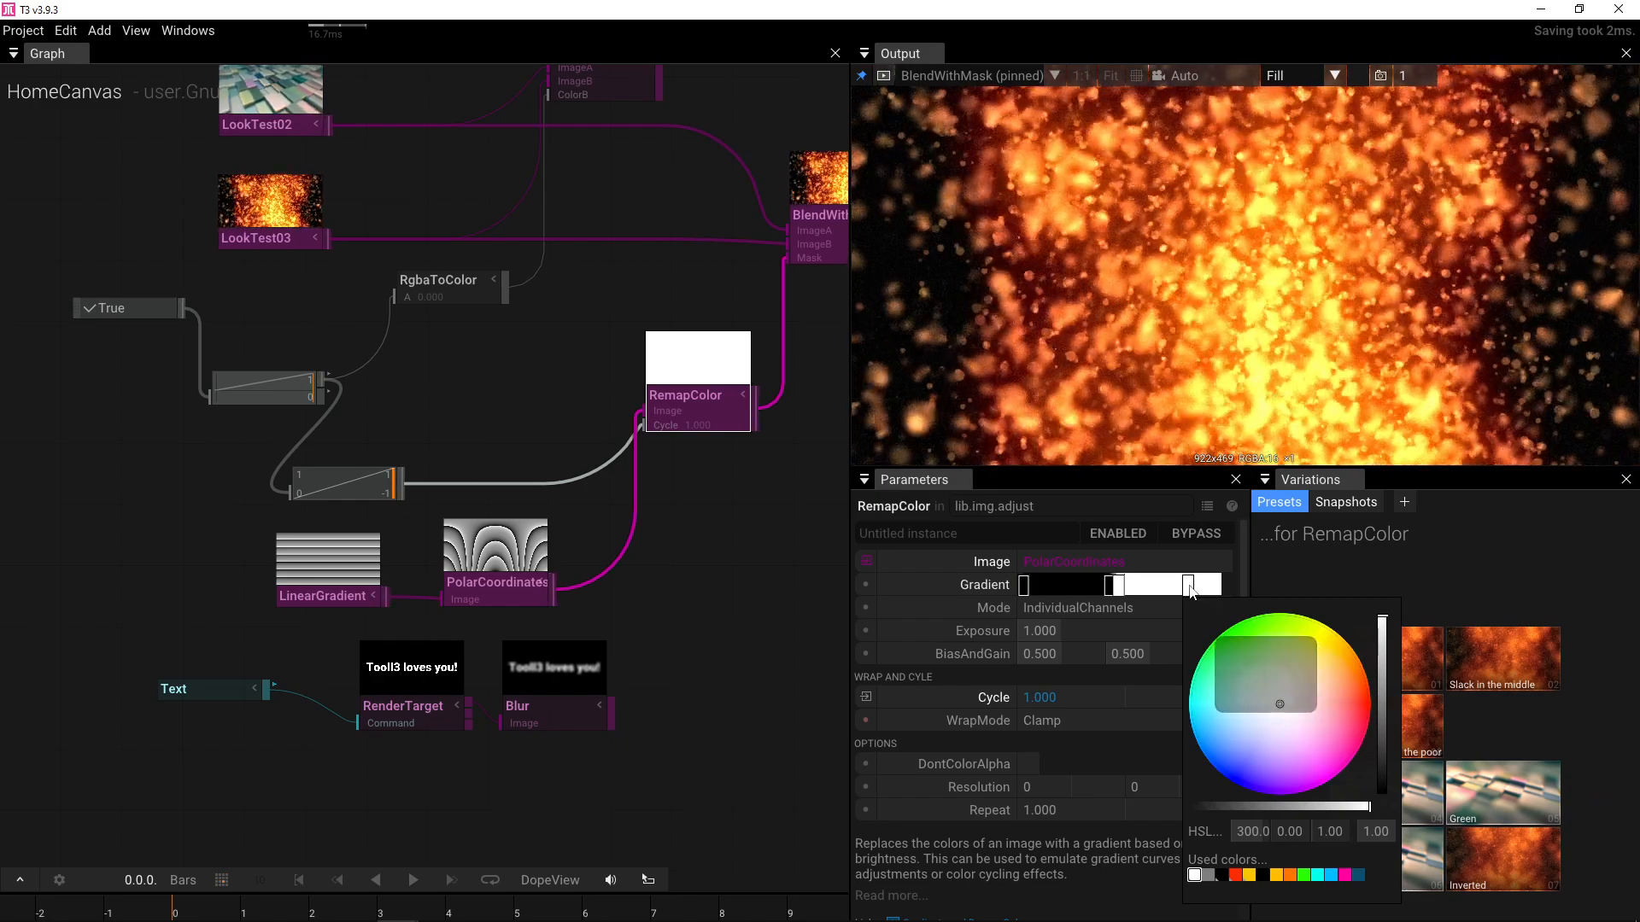
{"action": "left_click", "coordinate": [1203, 588]}
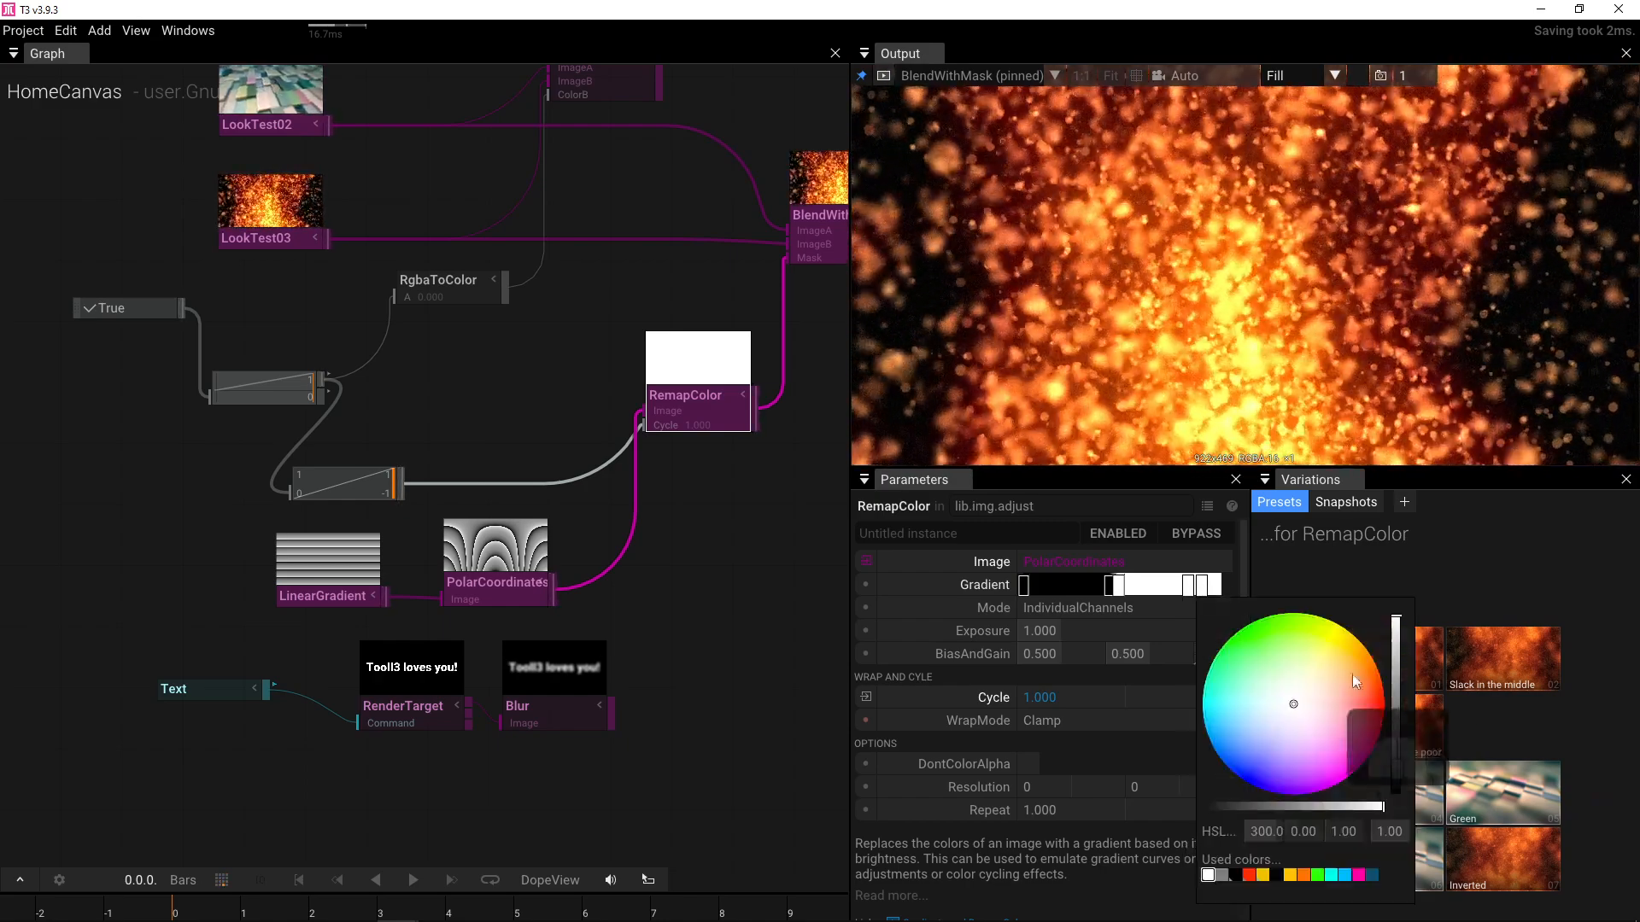
{"action": "left_click_drag", "start_coordinate": [1397, 698], "coordinate": [1397, 794]}
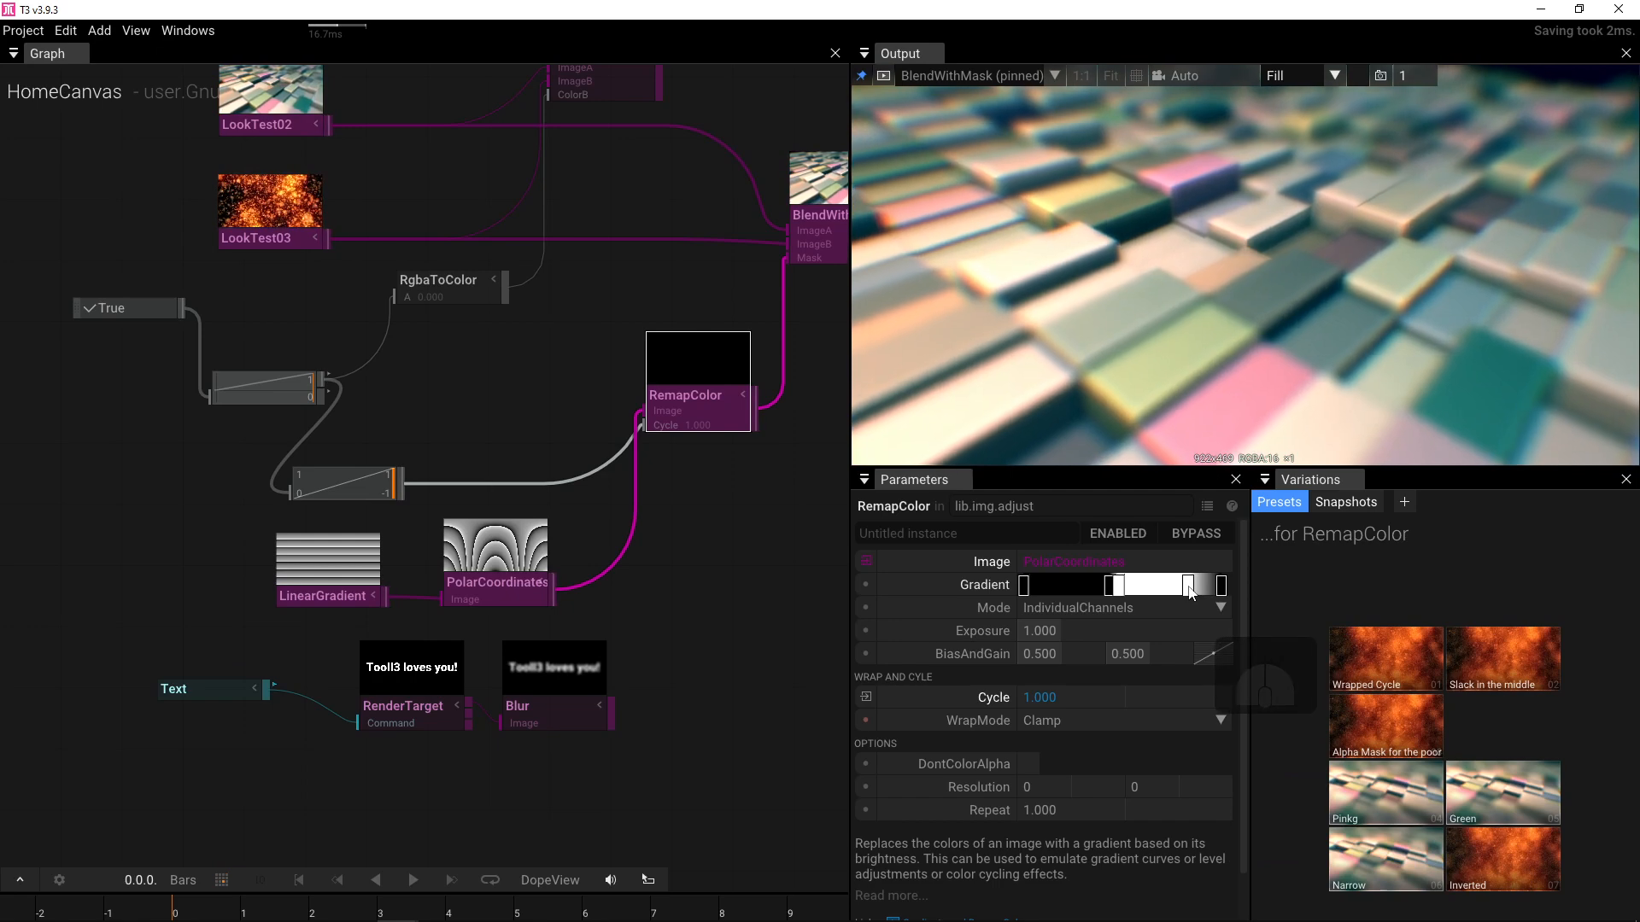
{"action": "left_click_drag", "start_coordinate": [1191, 593], "coordinate": [1200, 595]}
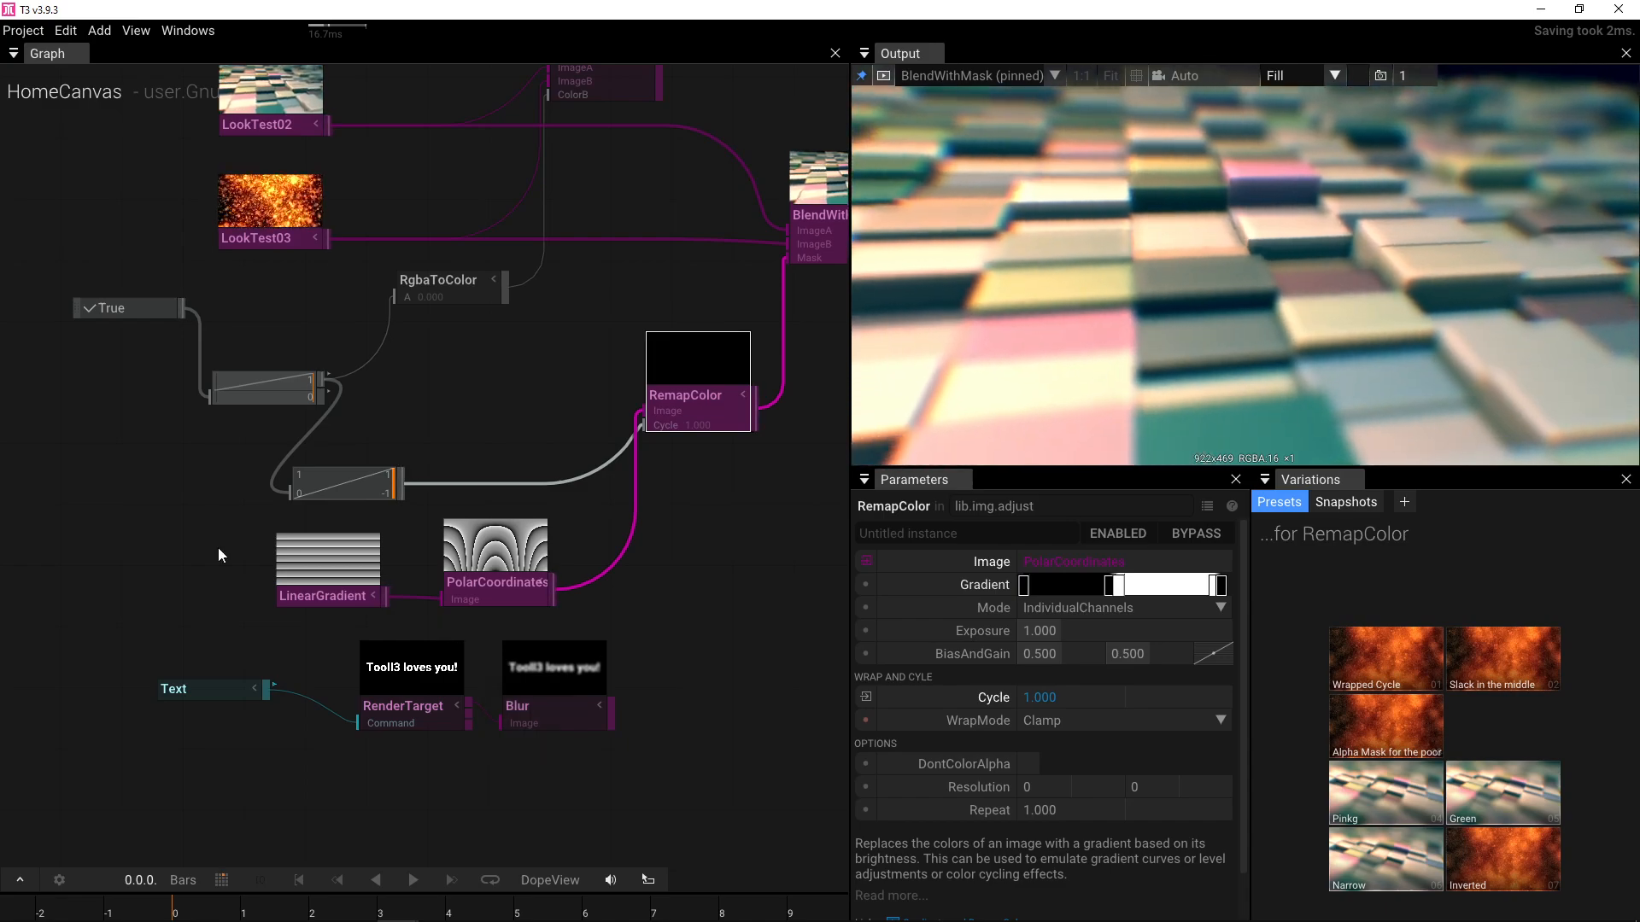
- Toggle the Boolean to False and back to True to test the transition with the black-ended gradient
{"action": "left_click", "coordinate": [135, 316]}
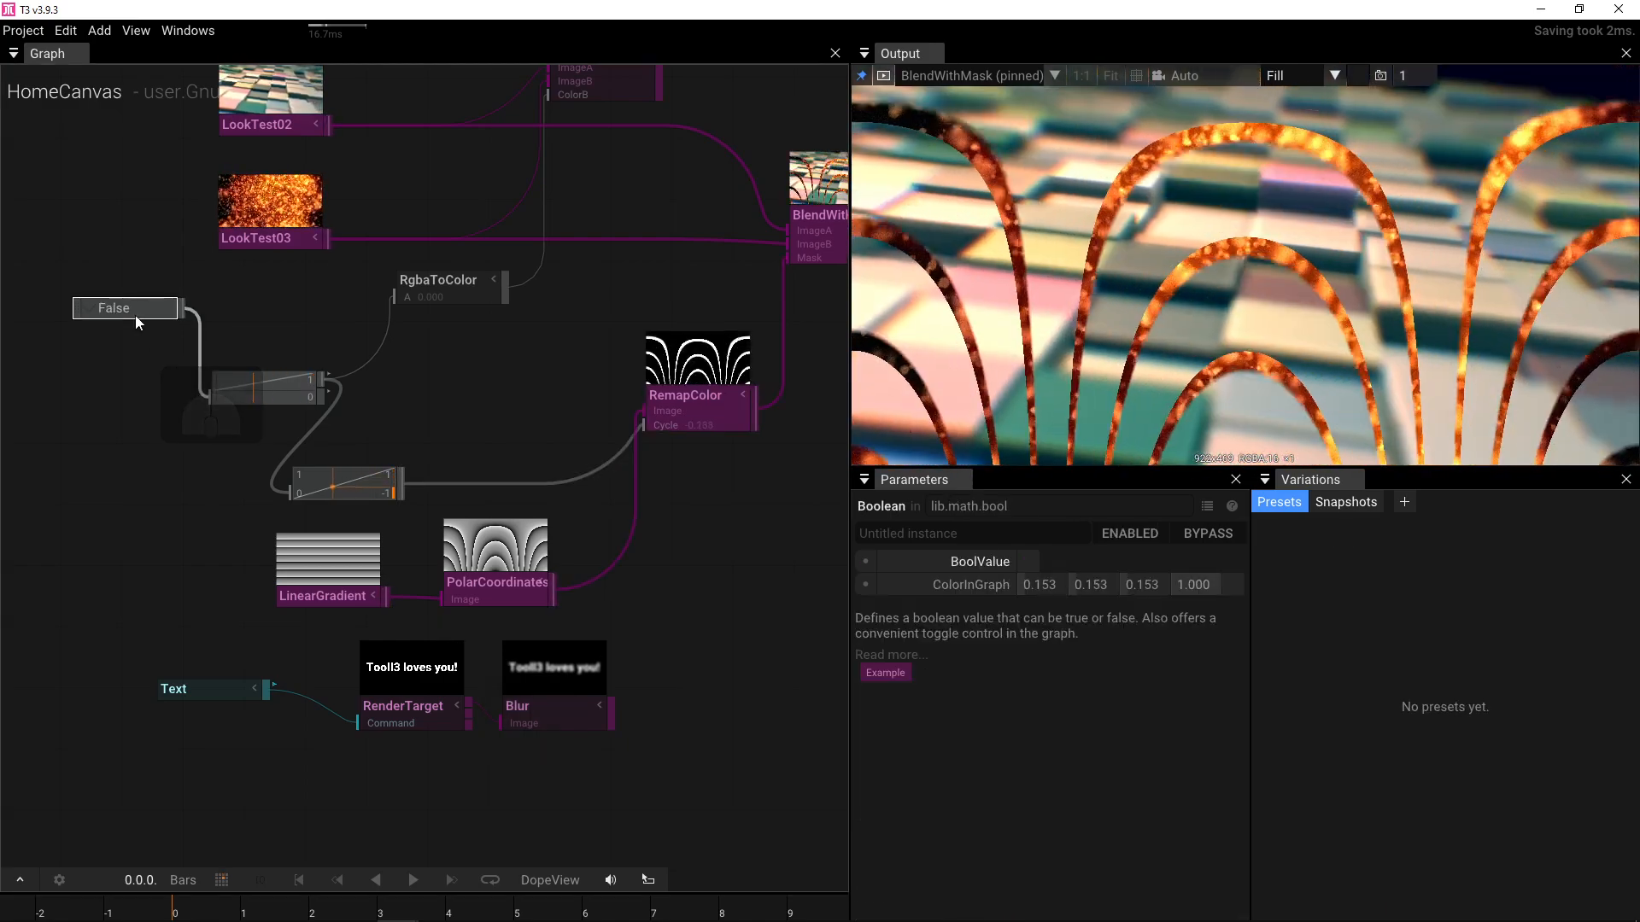
{"action": "left_click", "coordinate": [135, 315]}
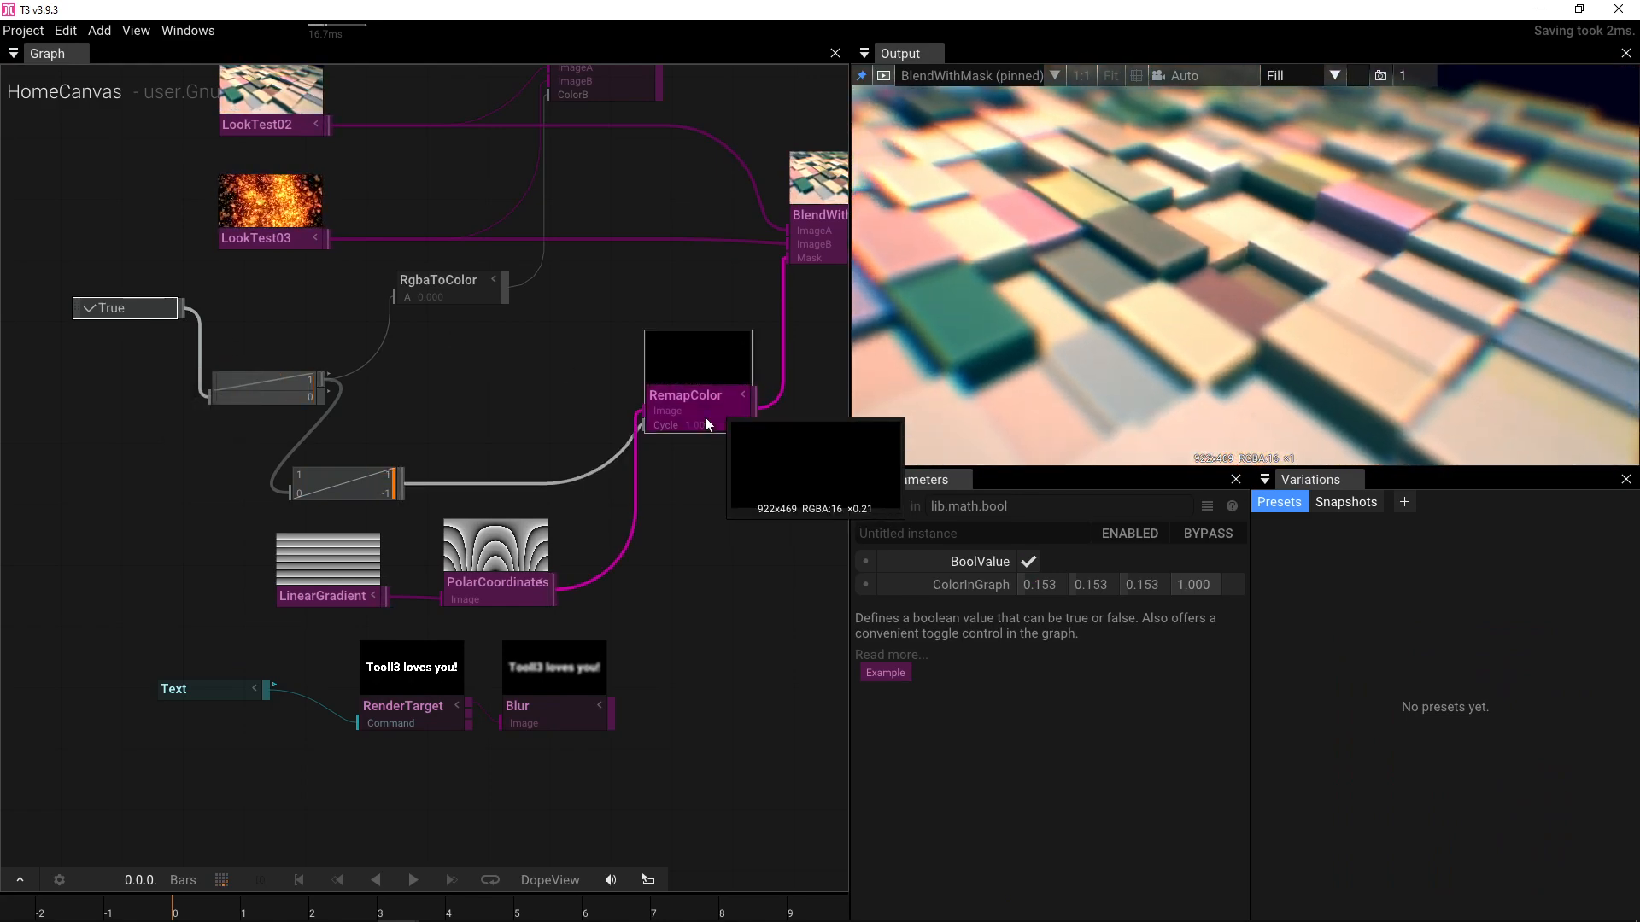
- Move the last white stop of RemapColor's gradient to the very end and spread the middle black and white stops farther apart
{"action": "left_click", "coordinate": [704, 417]}
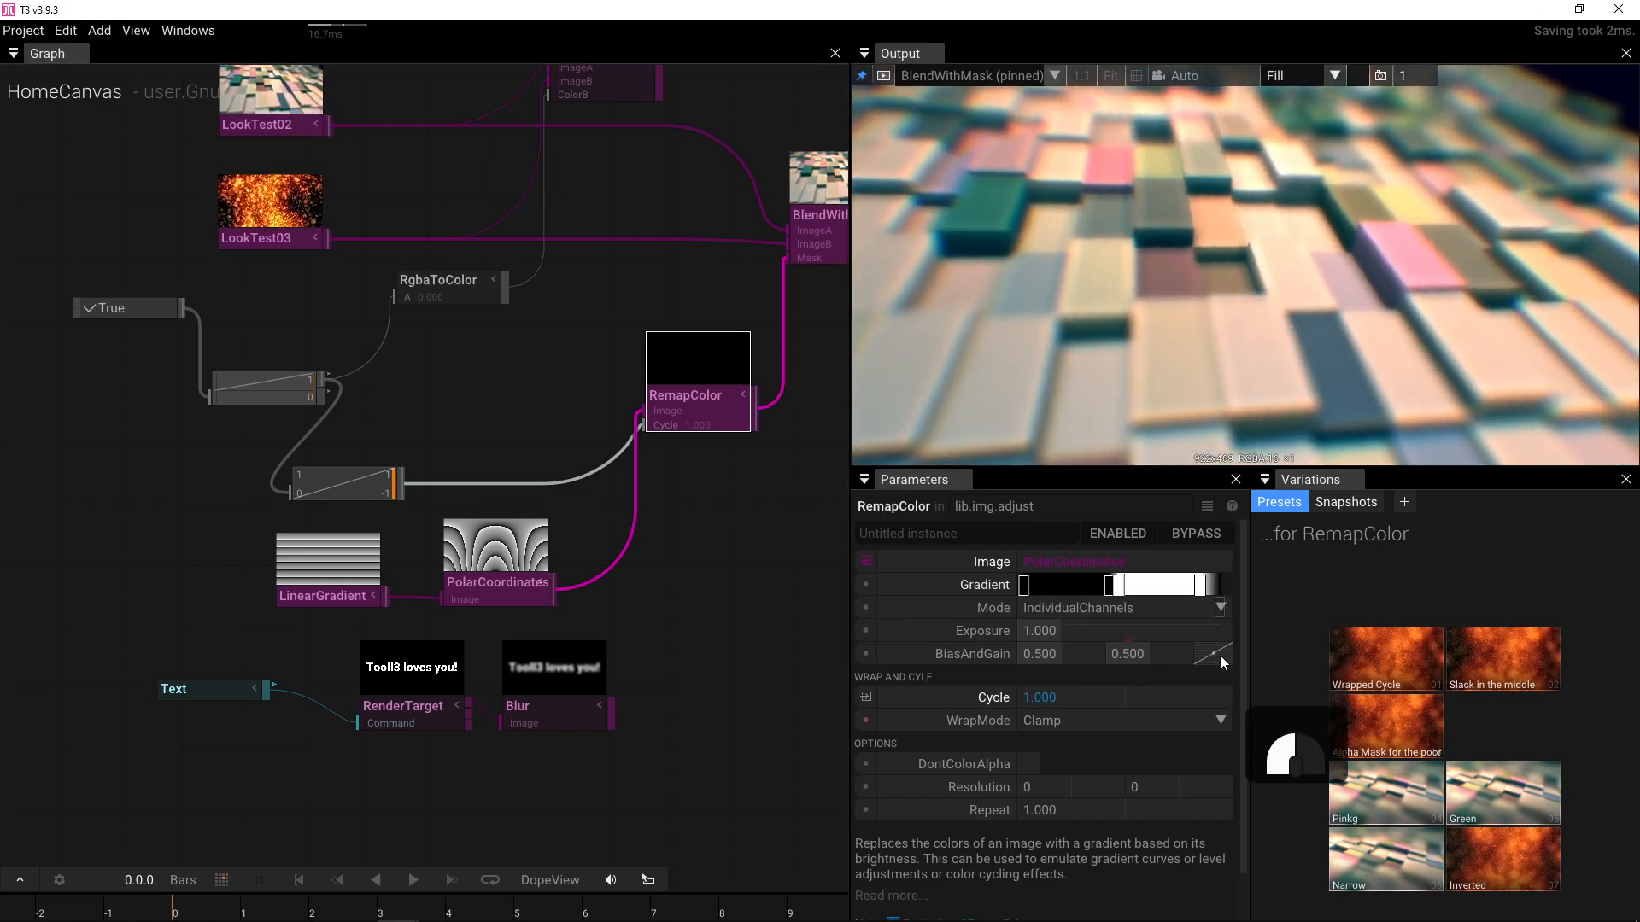
{"action": "left_click_drag", "start_coordinate": [1200, 584], "coordinate": [1222, 588]}
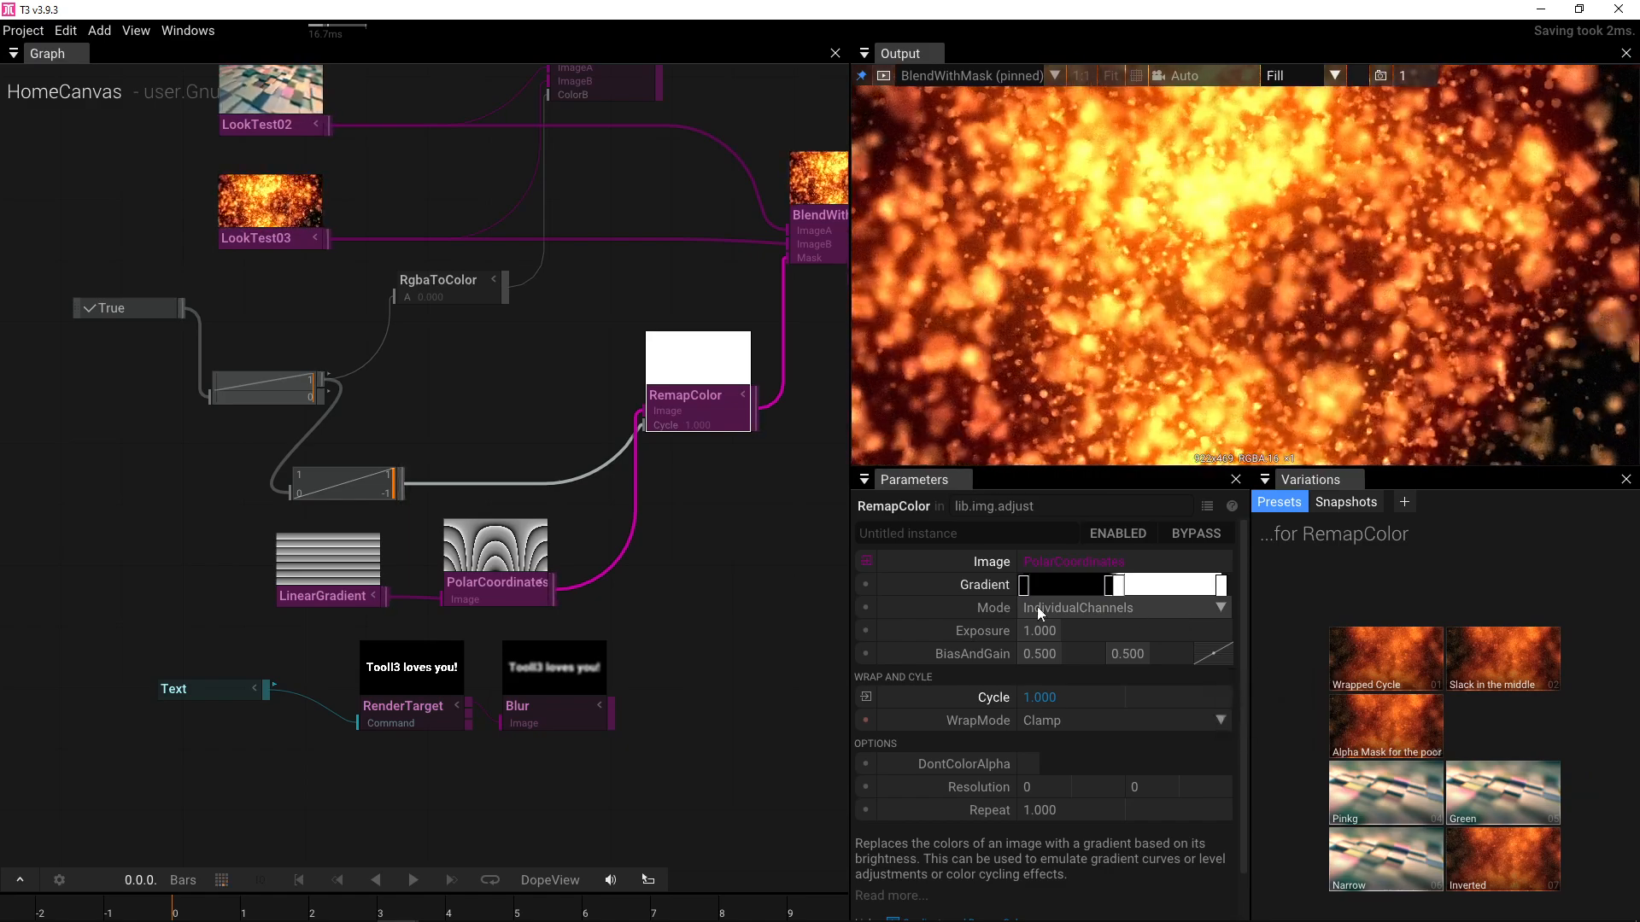
{"action": "left_click", "coordinate": [1128, 595]}
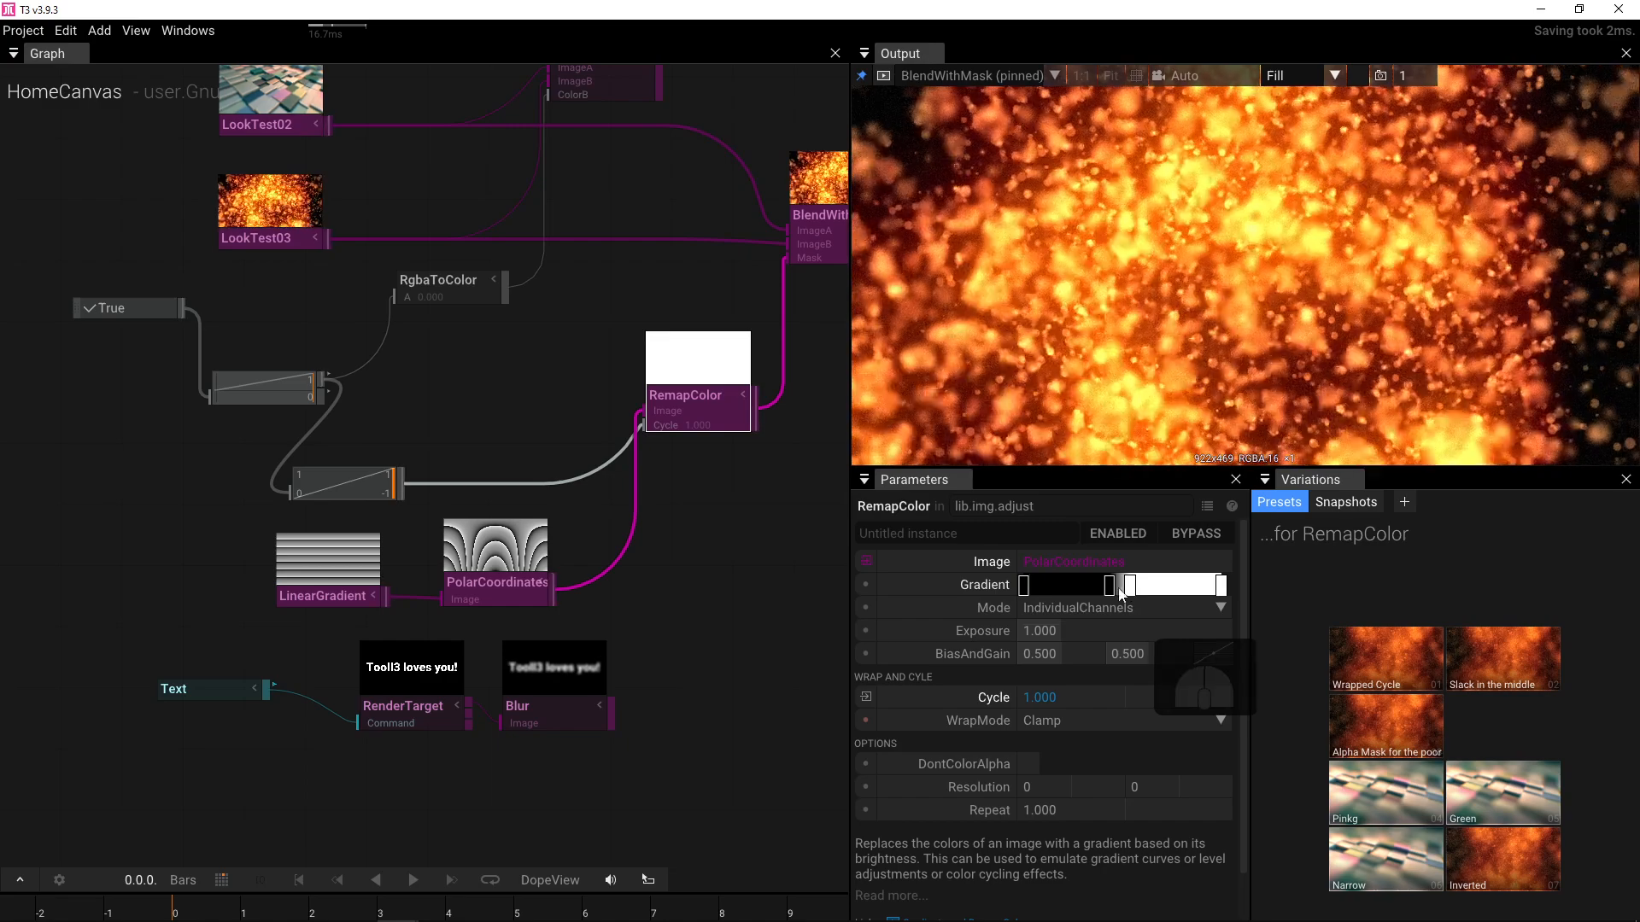
{"action": "left_click_drag", "start_coordinate": [1111, 588], "coordinate": [1097, 589]}
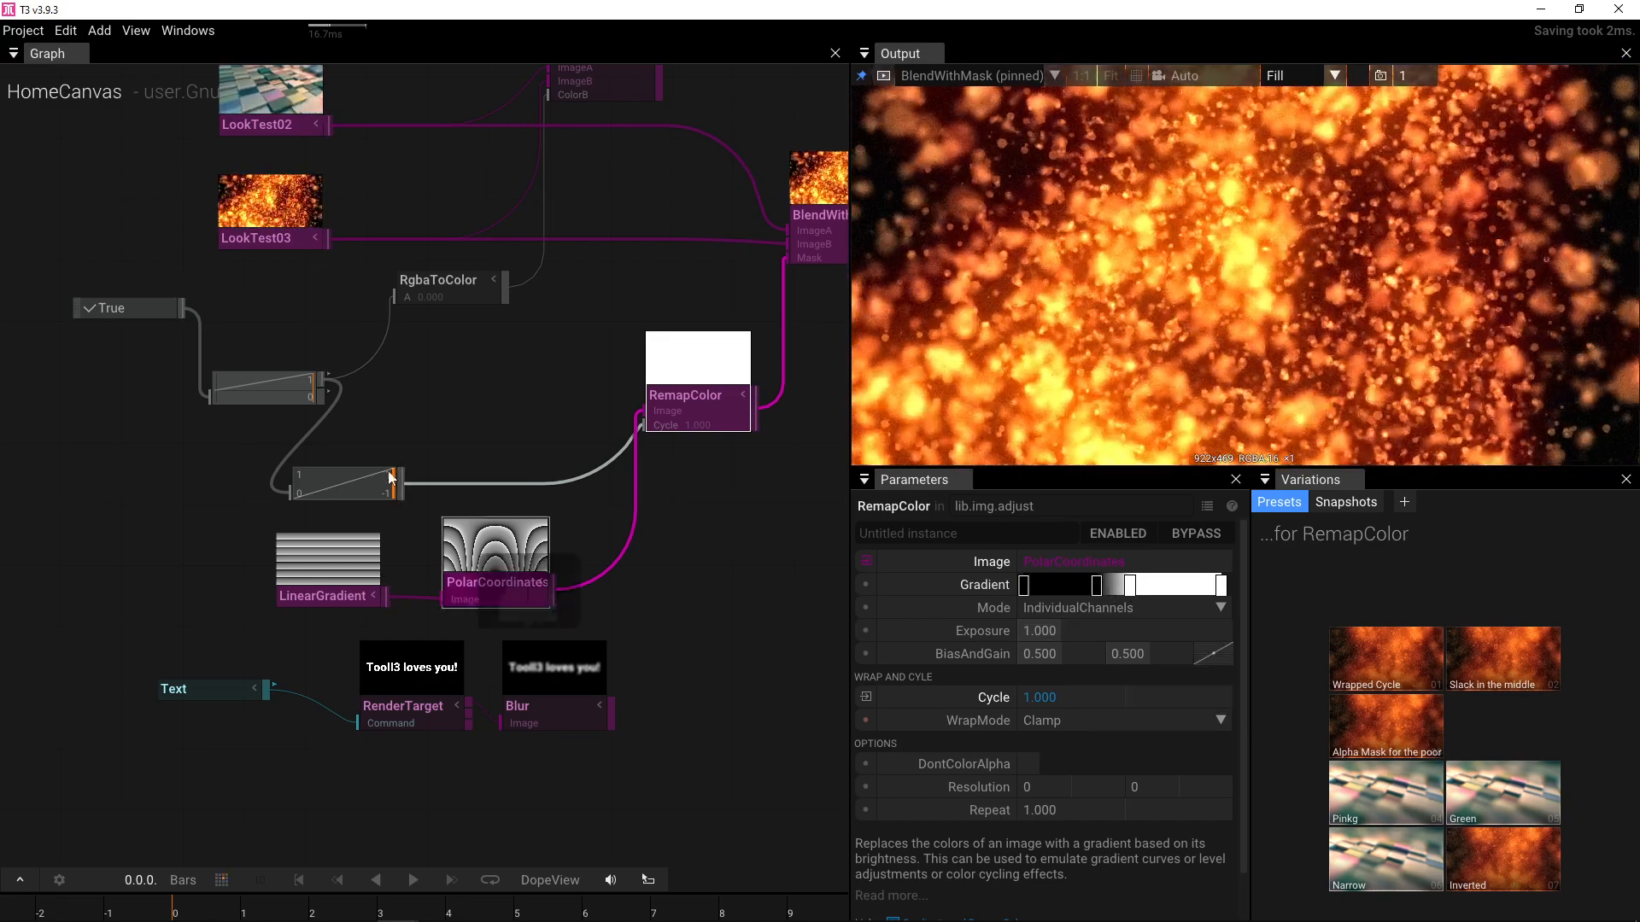
- Toggle the Boolean to False and back to True to test the softer-edged polar-coordinate transition
{"action": "left_click", "coordinate": [132, 308]}
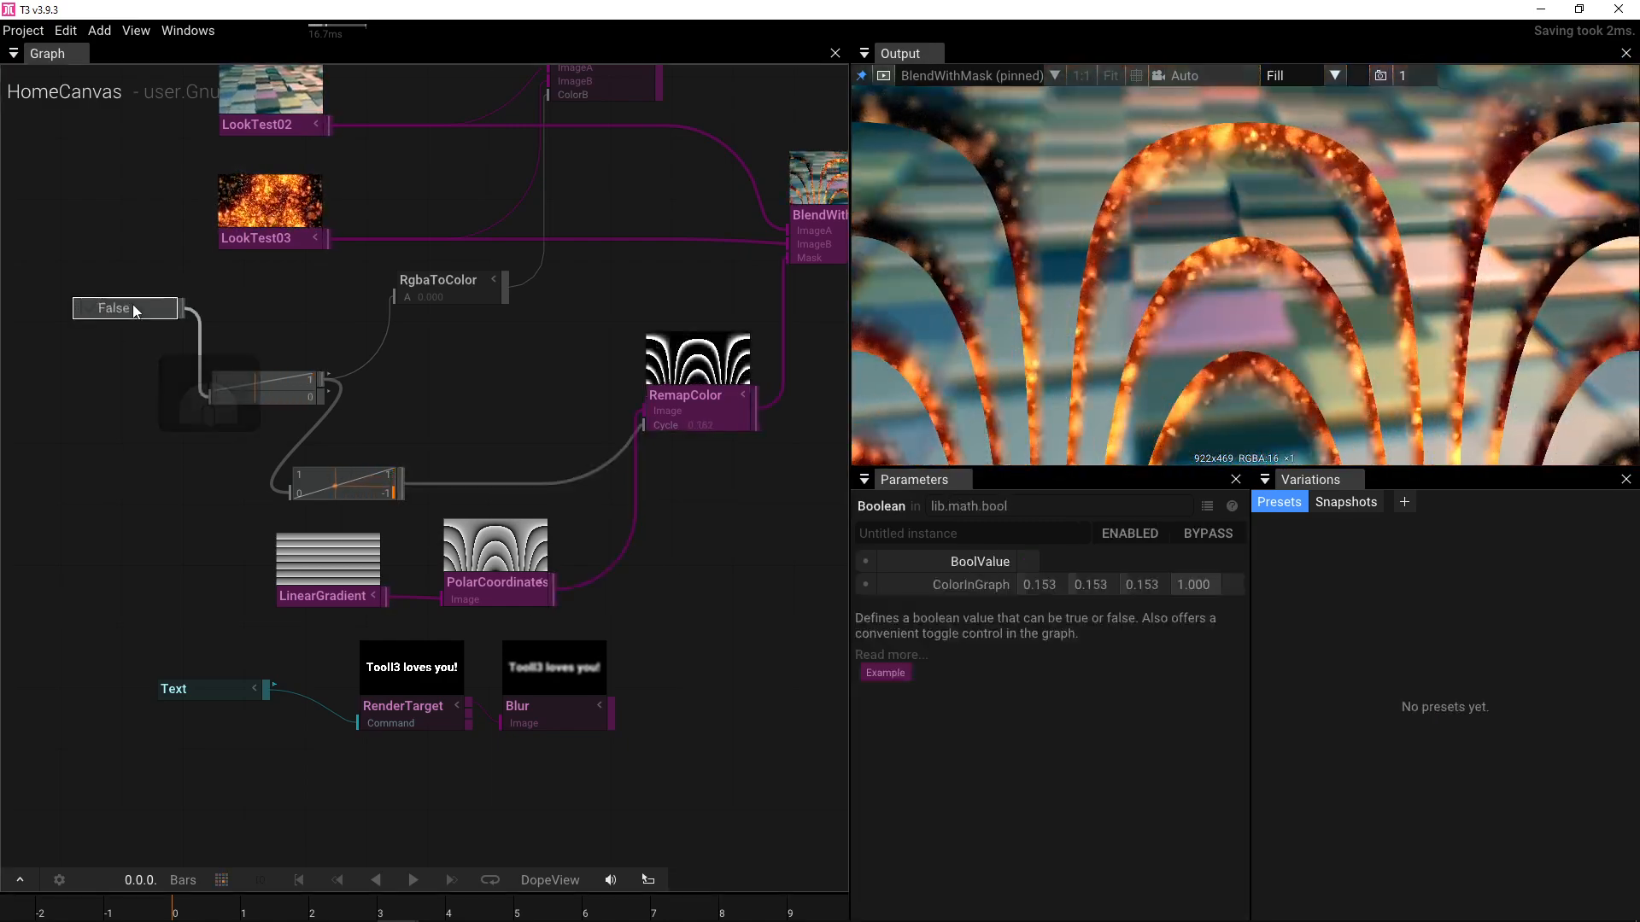
{"action": "left_click", "coordinate": [132, 308]}
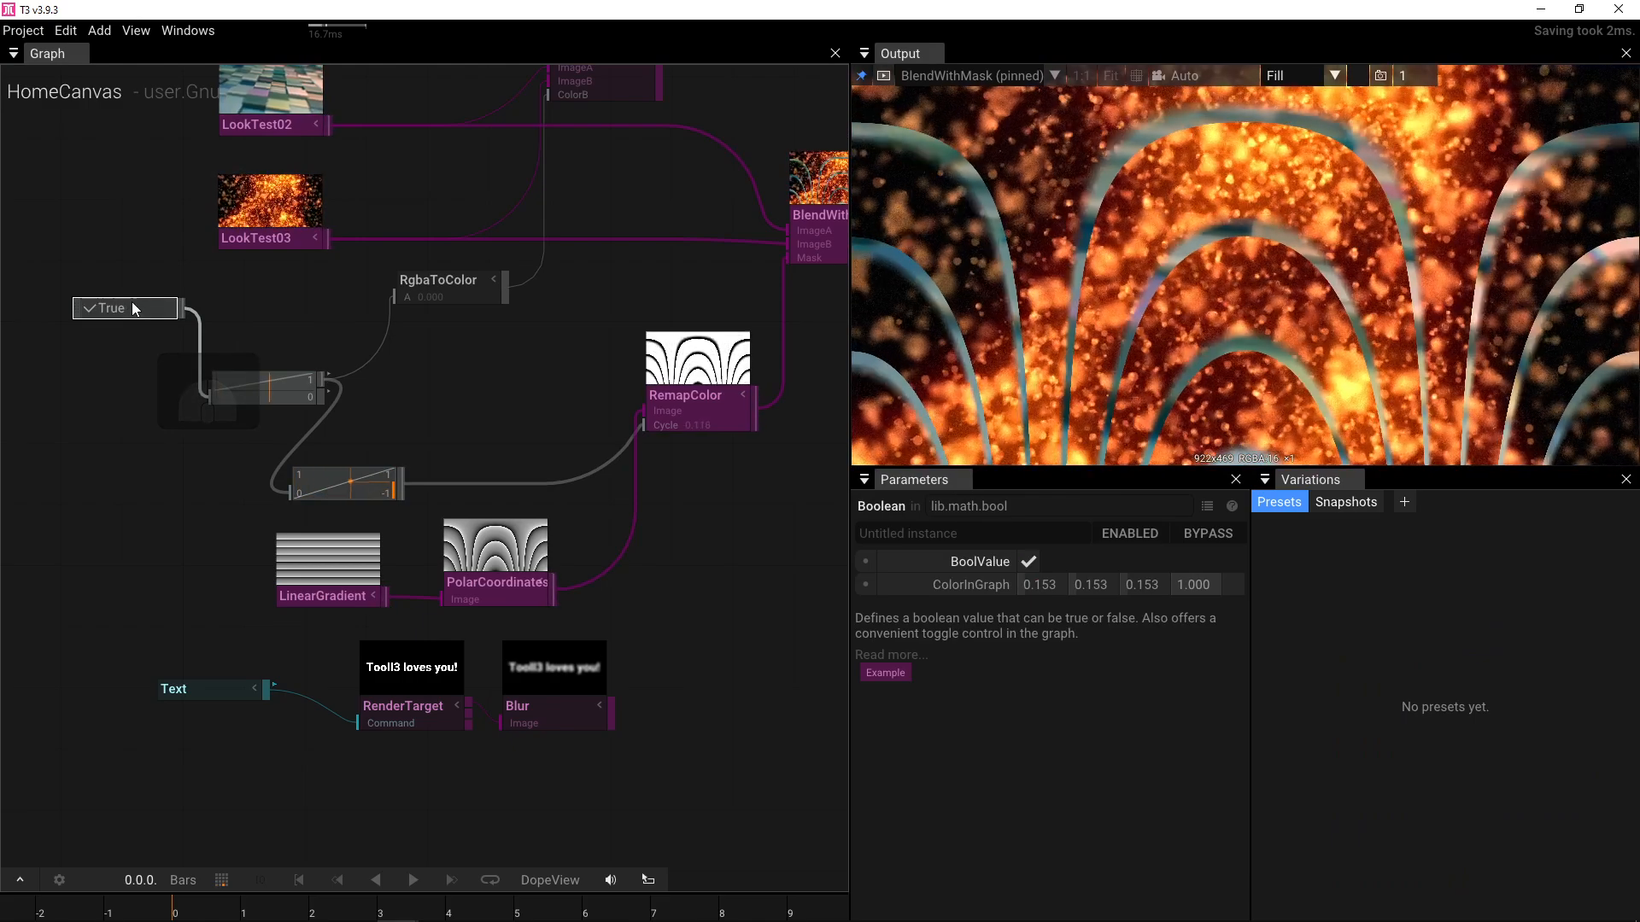
- Toggle the Boolean to False, to True and back to False to replay the polar-coordinate transition both ways
{"action": "left_click", "coordinate": [132, 307]}
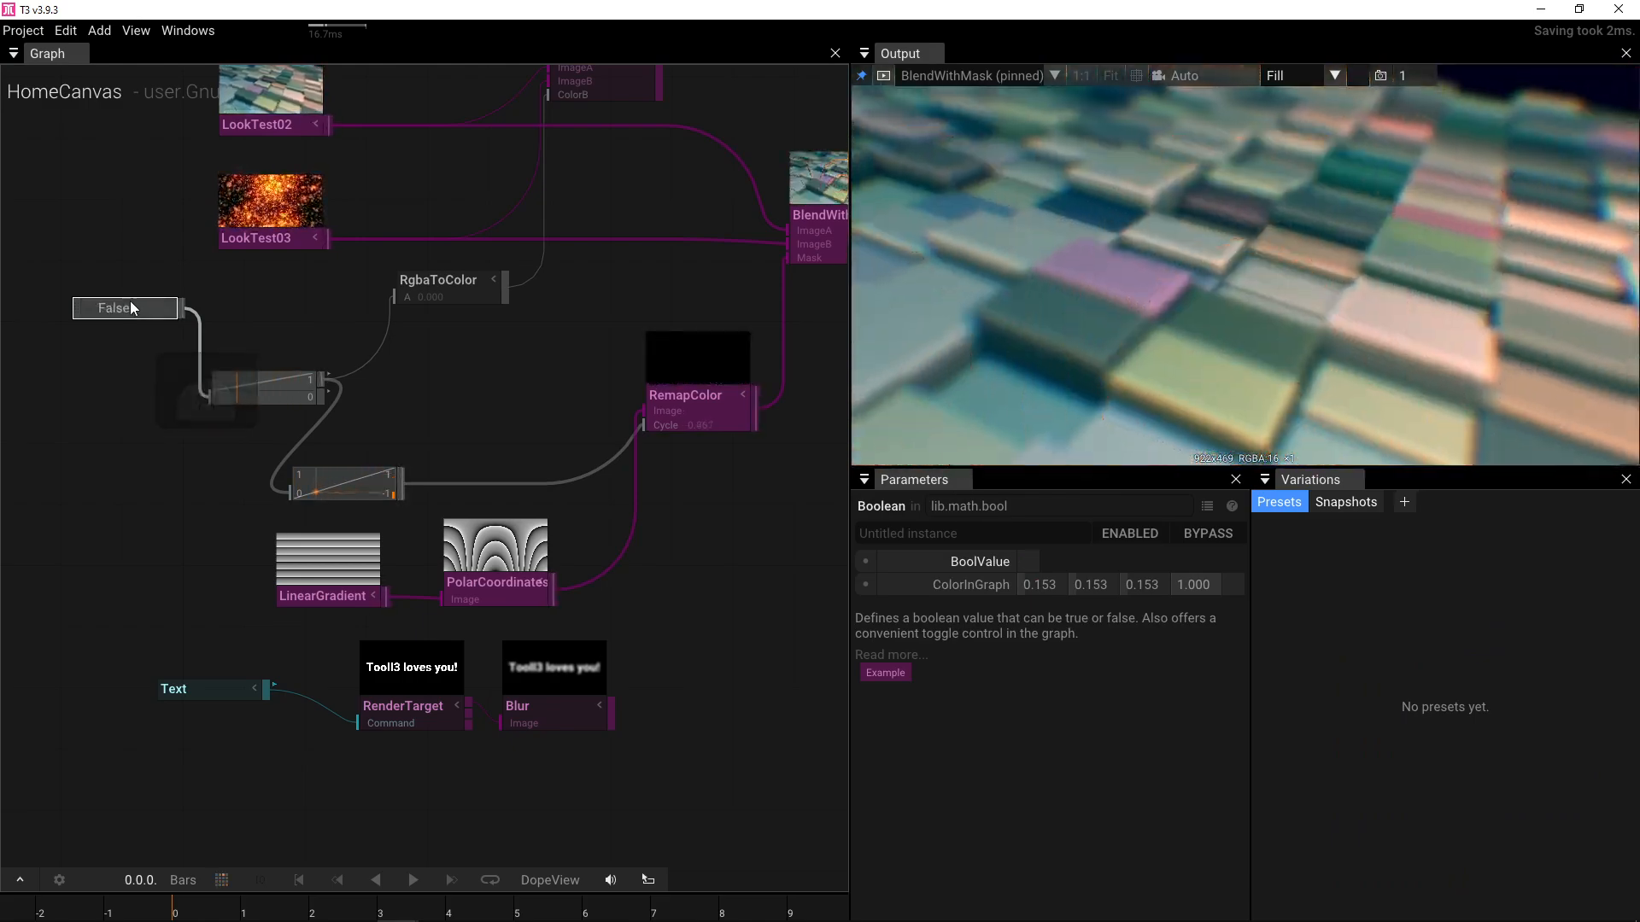
{"action": "left_click", "coordinate": [131, 305]}
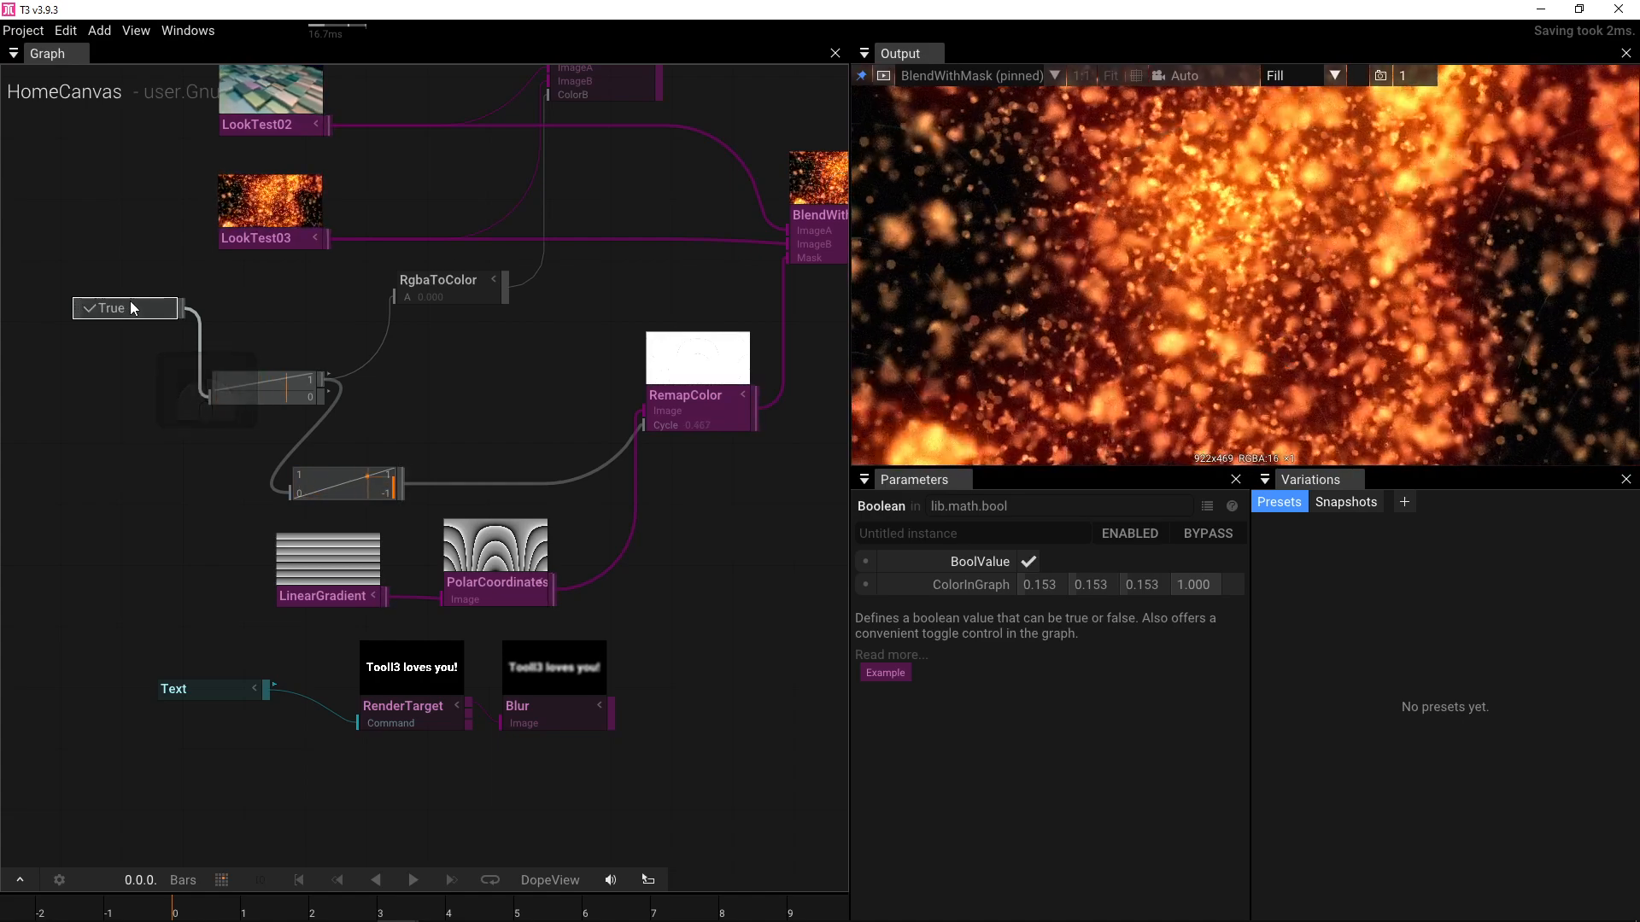
{"action": "left_click", "coordinate": [130, 301]}
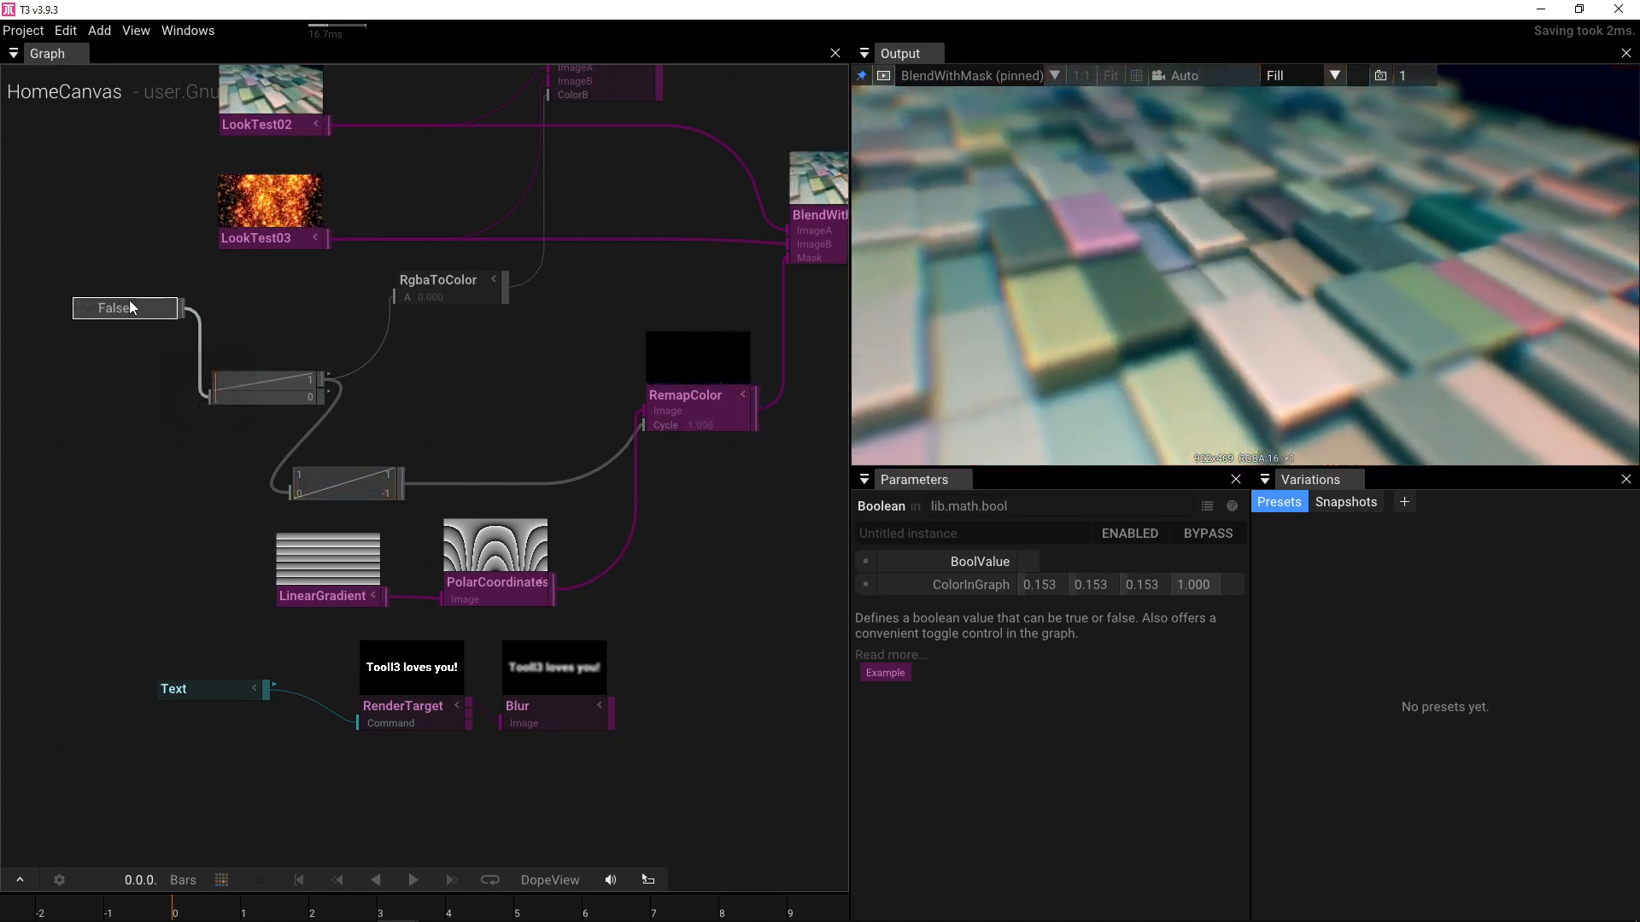
- Review the HomeCanvas examples and the transition network from LookTest02 and LookTest03 through to BlendWithMask
{"action": "left_click_drag", "start_coordinate": [547, 424], "coordinate": [574, 461]}
{"action": "scroll", "coordinate": [382, 497], "scroll_direction": "down", "scroll_amount": 3}
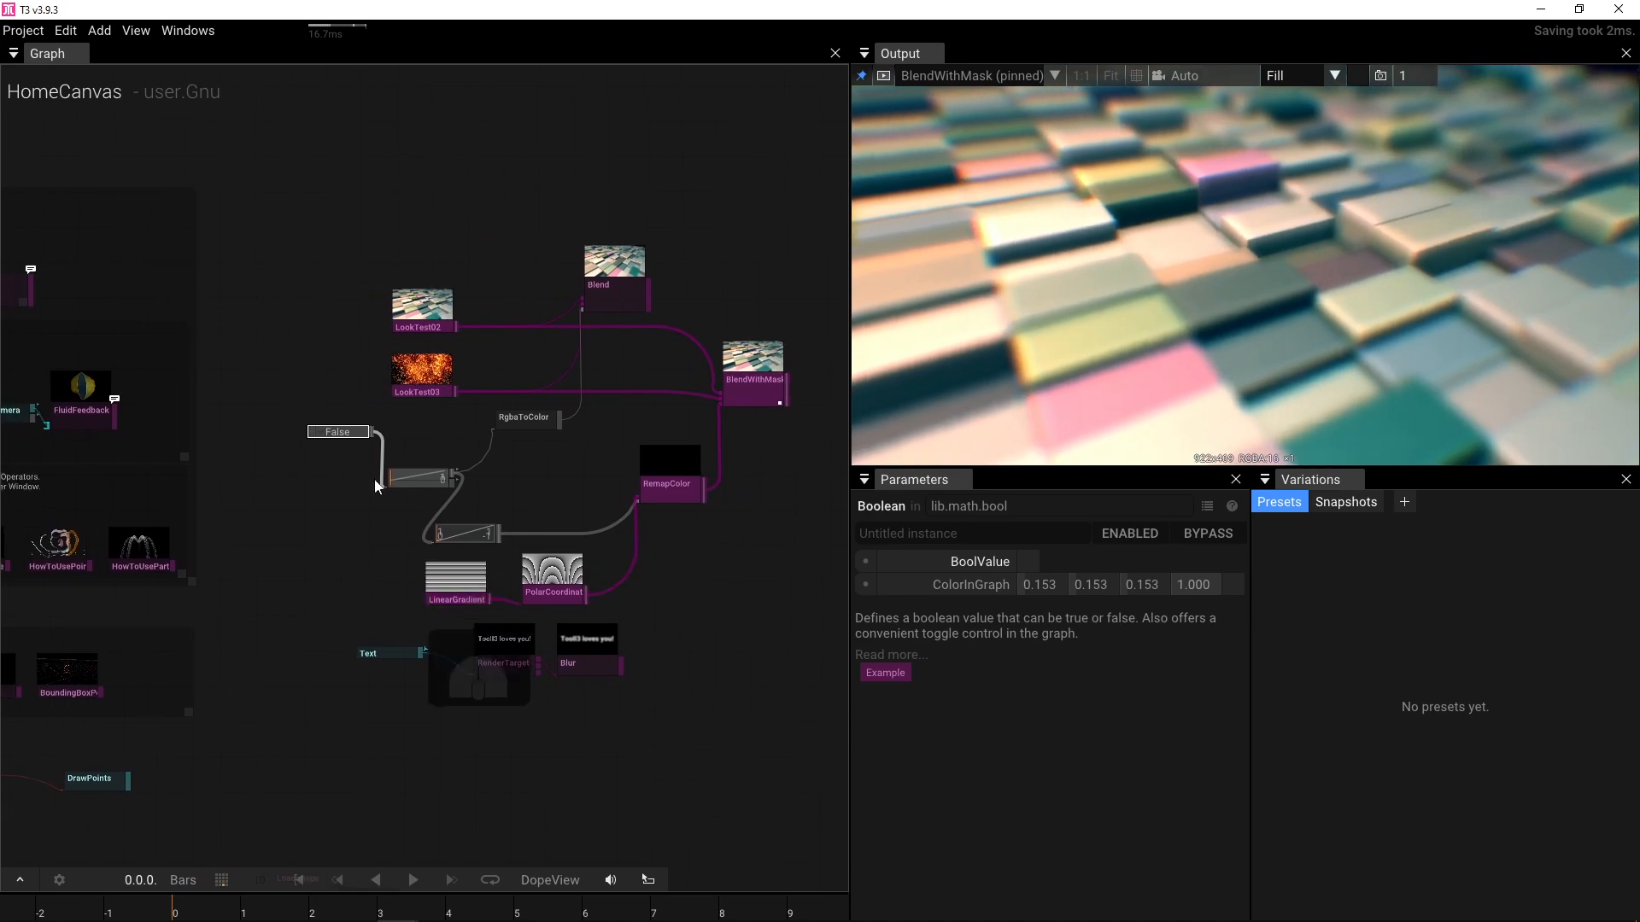
{"action": "left_click_drag", "start_coordinate": [475, 608], "coordinate": [691, 580]}
{"action": "left_click_drag", "start_coordinate": [96, 572], "coordinate": [367, 574]}
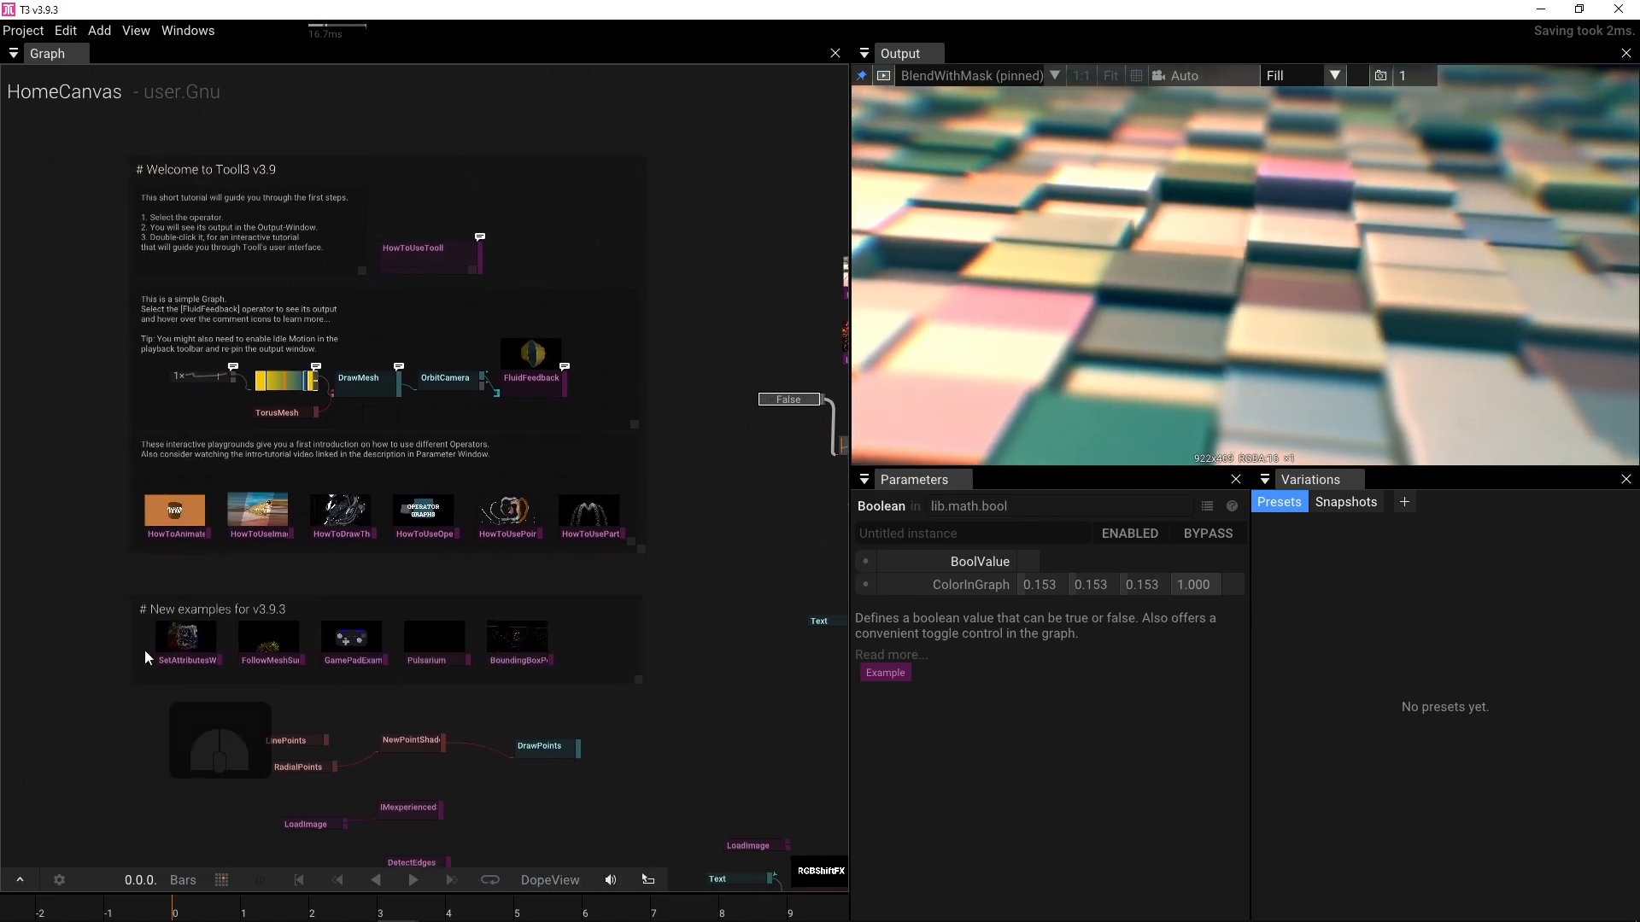
{"action": "mouse_move", "coordinate": [171, 662]}
{"action": "left_click_drag", "start_coordinate": [767, 526], "coordinate": [259, 622]}
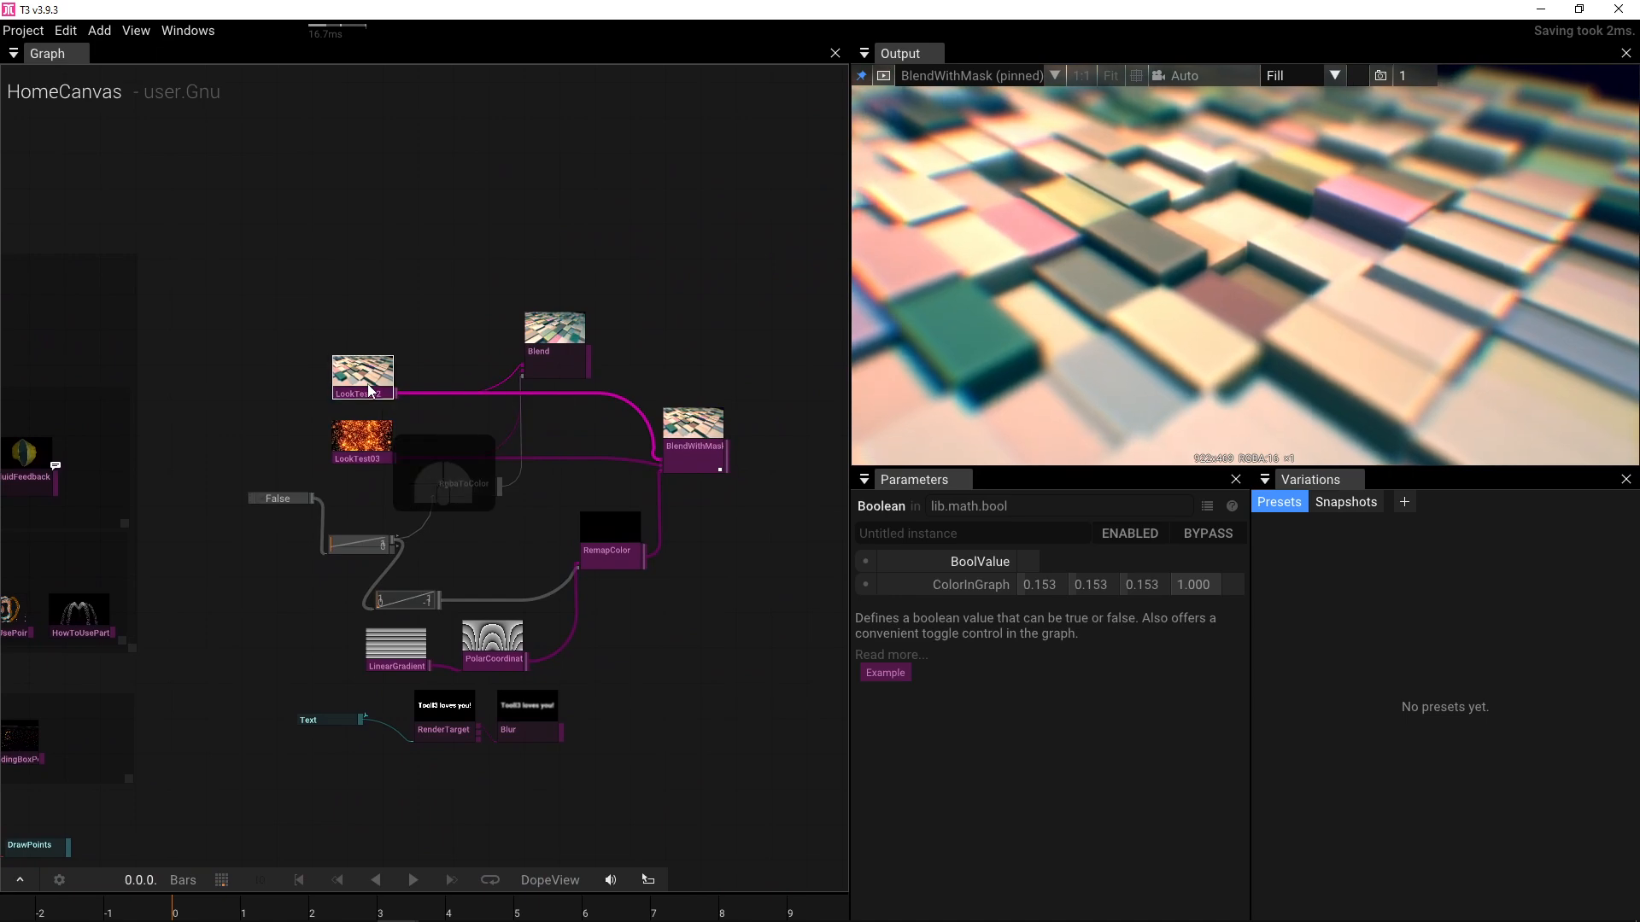
{"action": "left_click", "coordinate": [362, 439]}
{"action": "scroll", "coordinate": [705, 494], "scroll_direction": "up", "scroll_amount": 3}
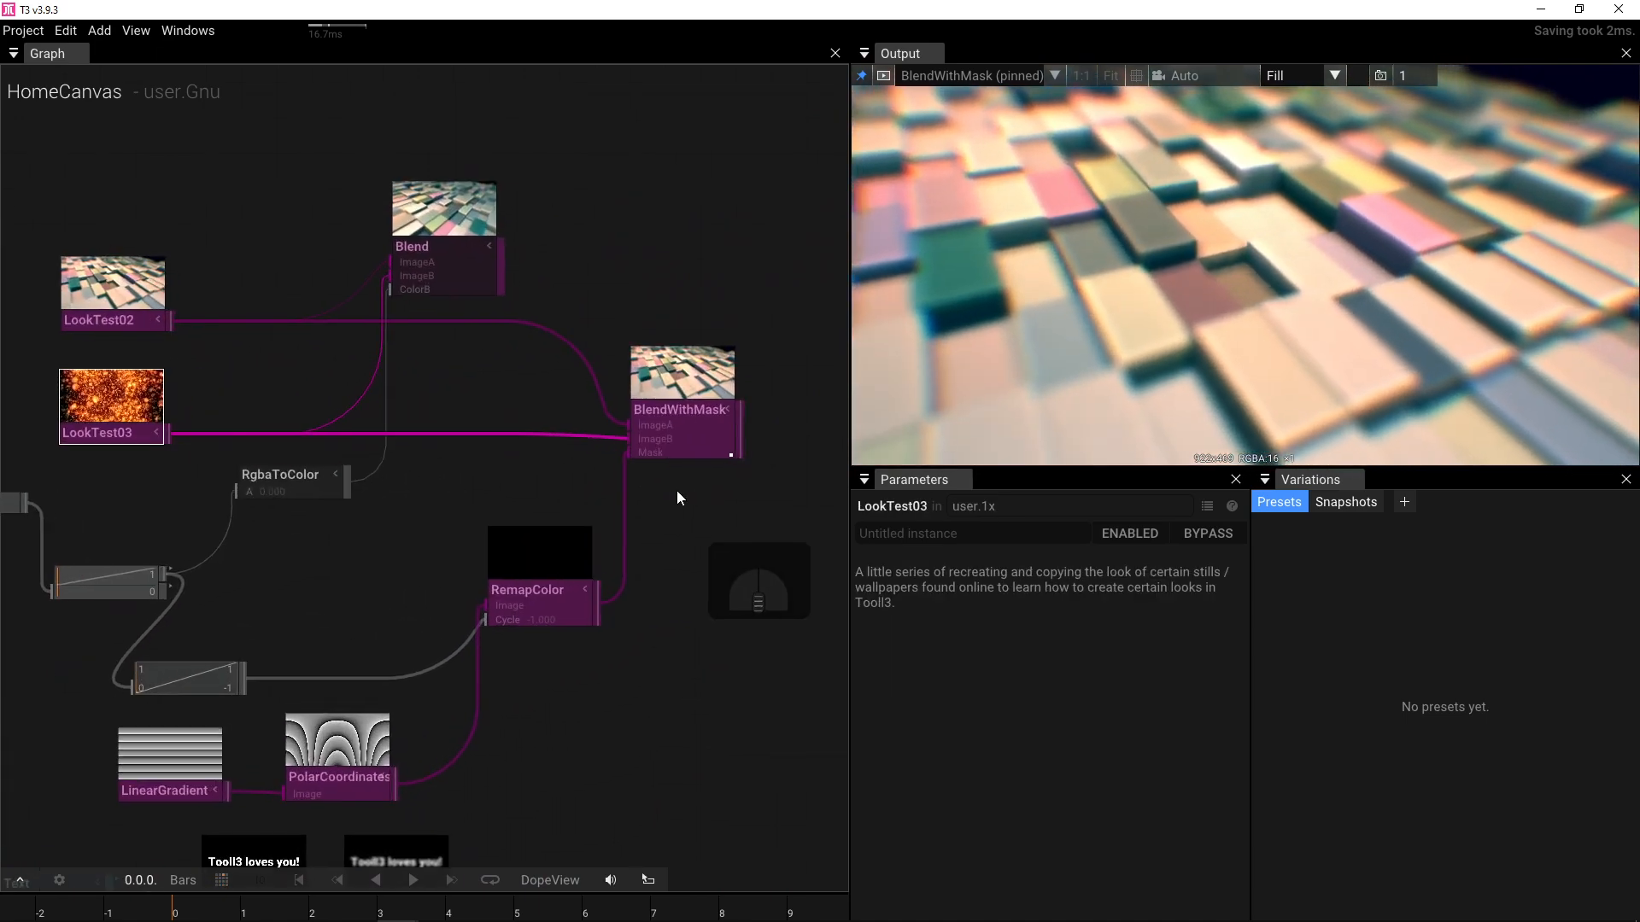
{"action": "mouse_move", "coordinate": [446, 265]}
{"action": "scroll", "coordinate": [547, 414], "scroll_direction": "down", "scroll_amount": 3}
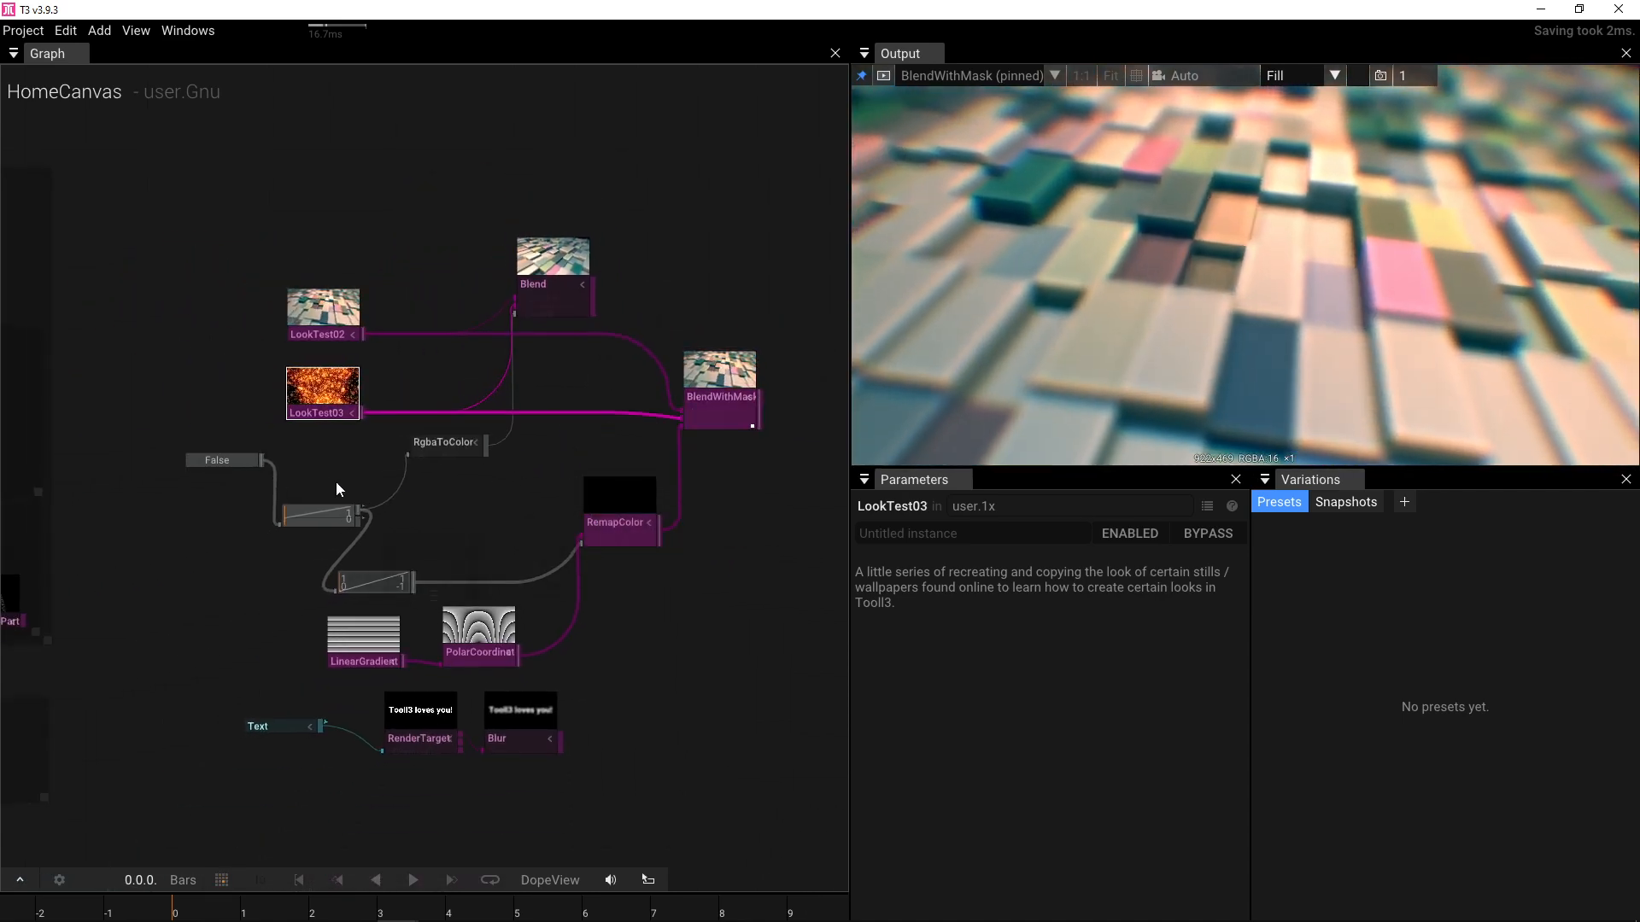
- Add a Layer2d operator fed by BlendWithMask's output
{"action": "left_click_drag", "start_coordinate": [668, 309], "coordinate": [575, 308]}
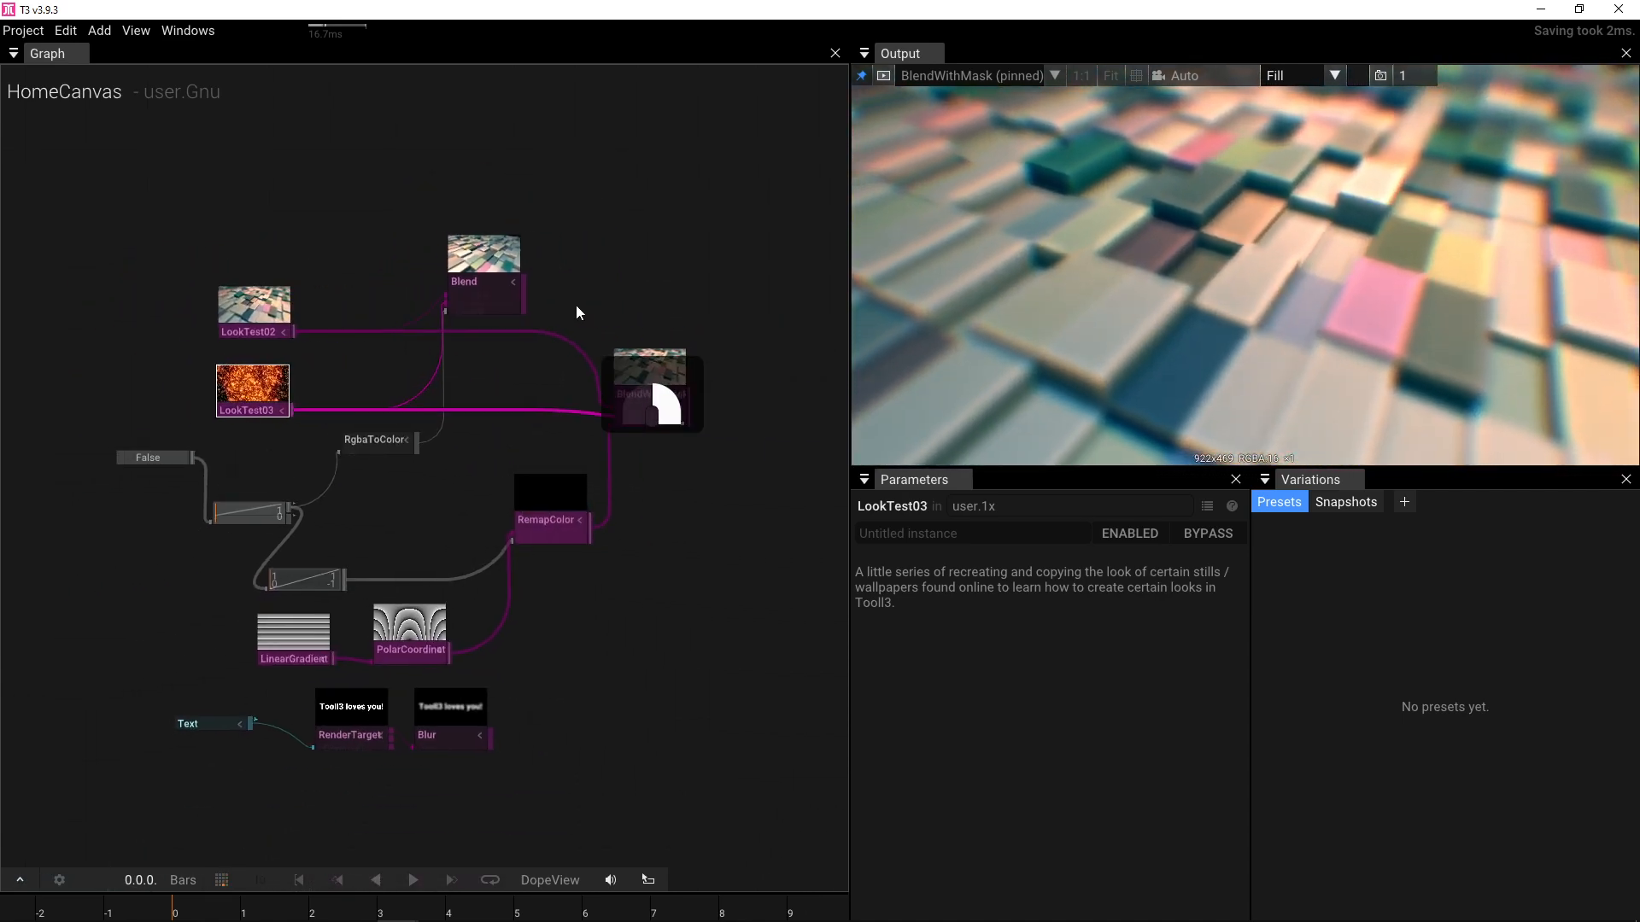
{"action": "left_click_drag", "start_coordinate": [667, 391], "coordinate": [764, 383]}
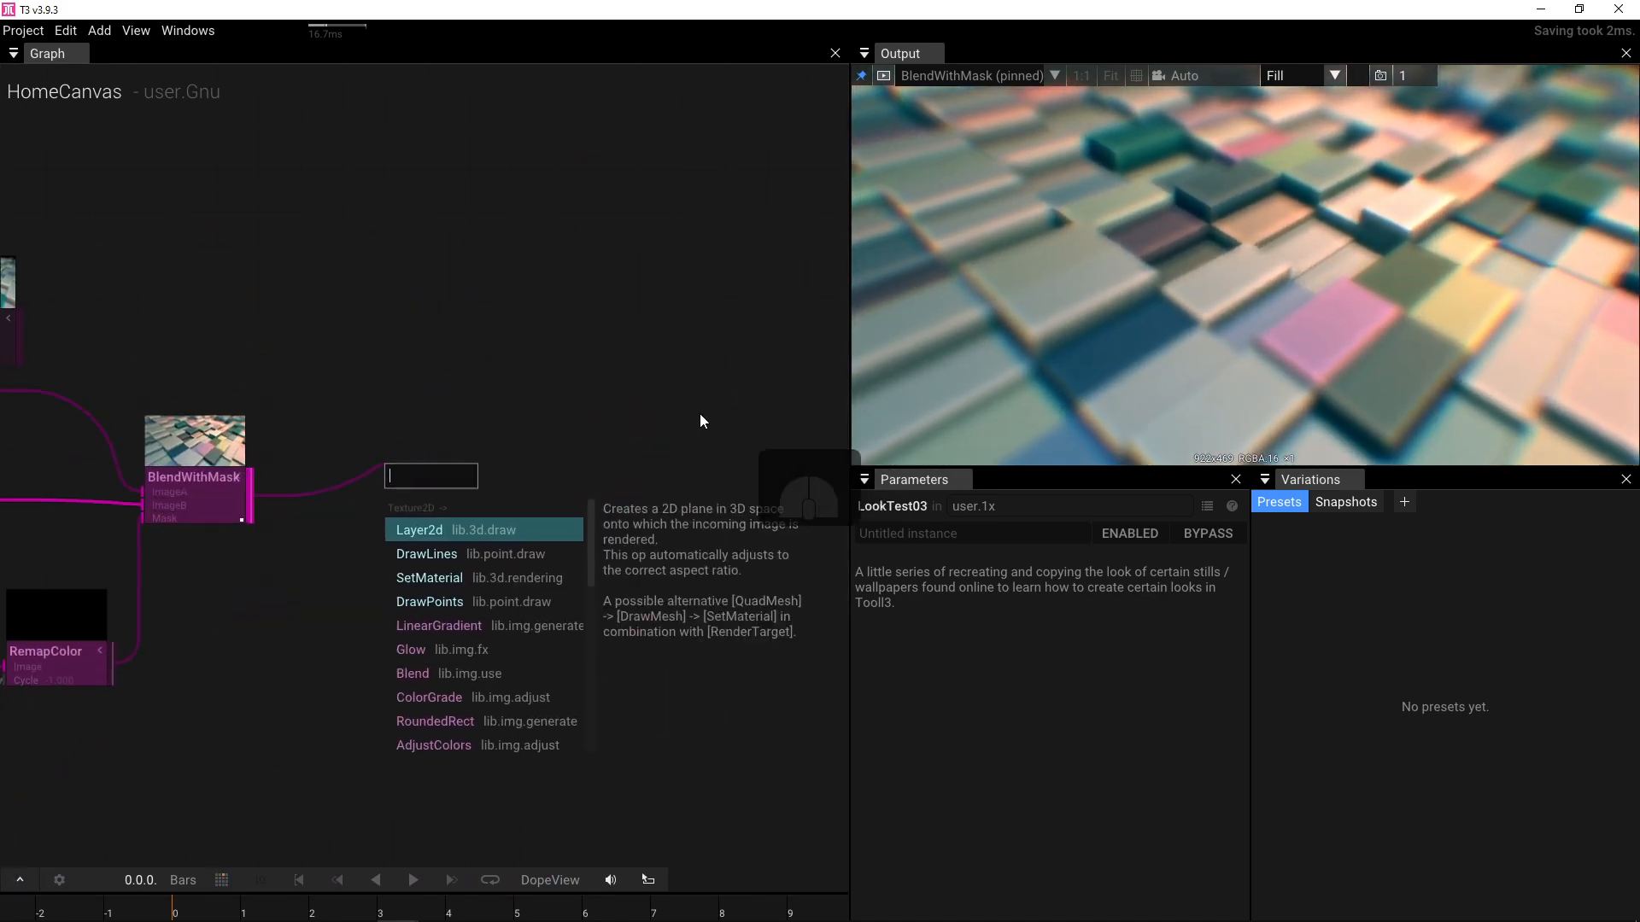
{"action": "left_click", "coordinate": [475, 535]}
{"action": "scroll", "coordinate": [571, 533], "scroll_direction": "down", "scroll_amount": 3}
{"action": "left_click_drag", "start_coordinate": [546, 536], "coordinate": [617, 556]}
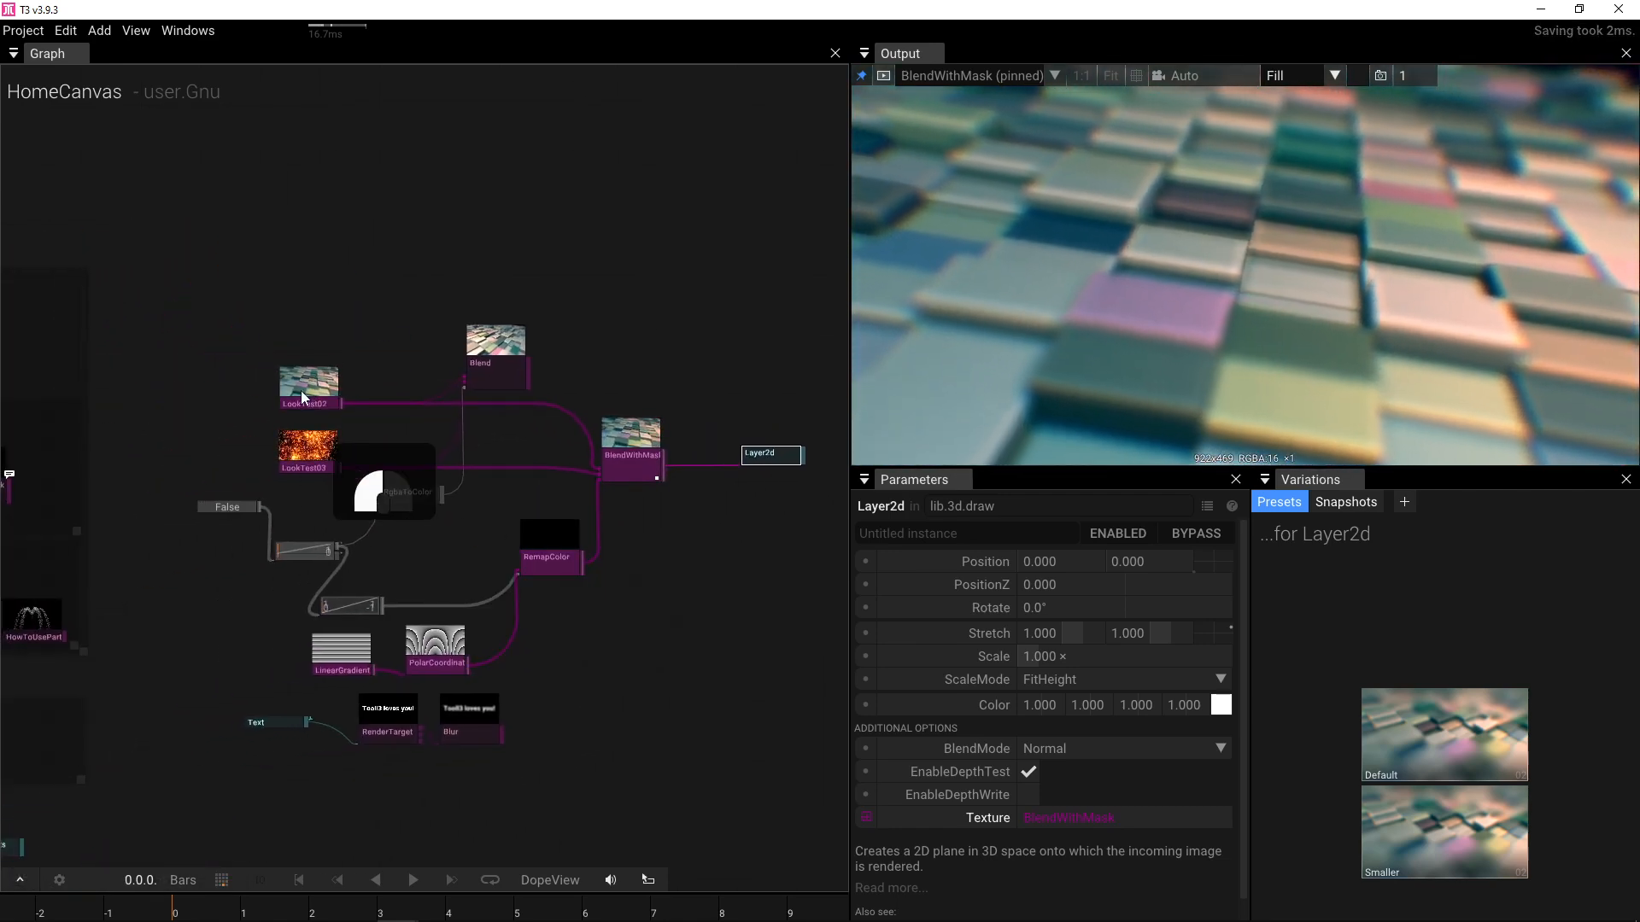
- Reposition LookTest02 and LookTest03 slightly farther away from the blend operators
{"action": "left_click_drag", "start_coordinate": [301, 392], "coordinate": [153, 386]}
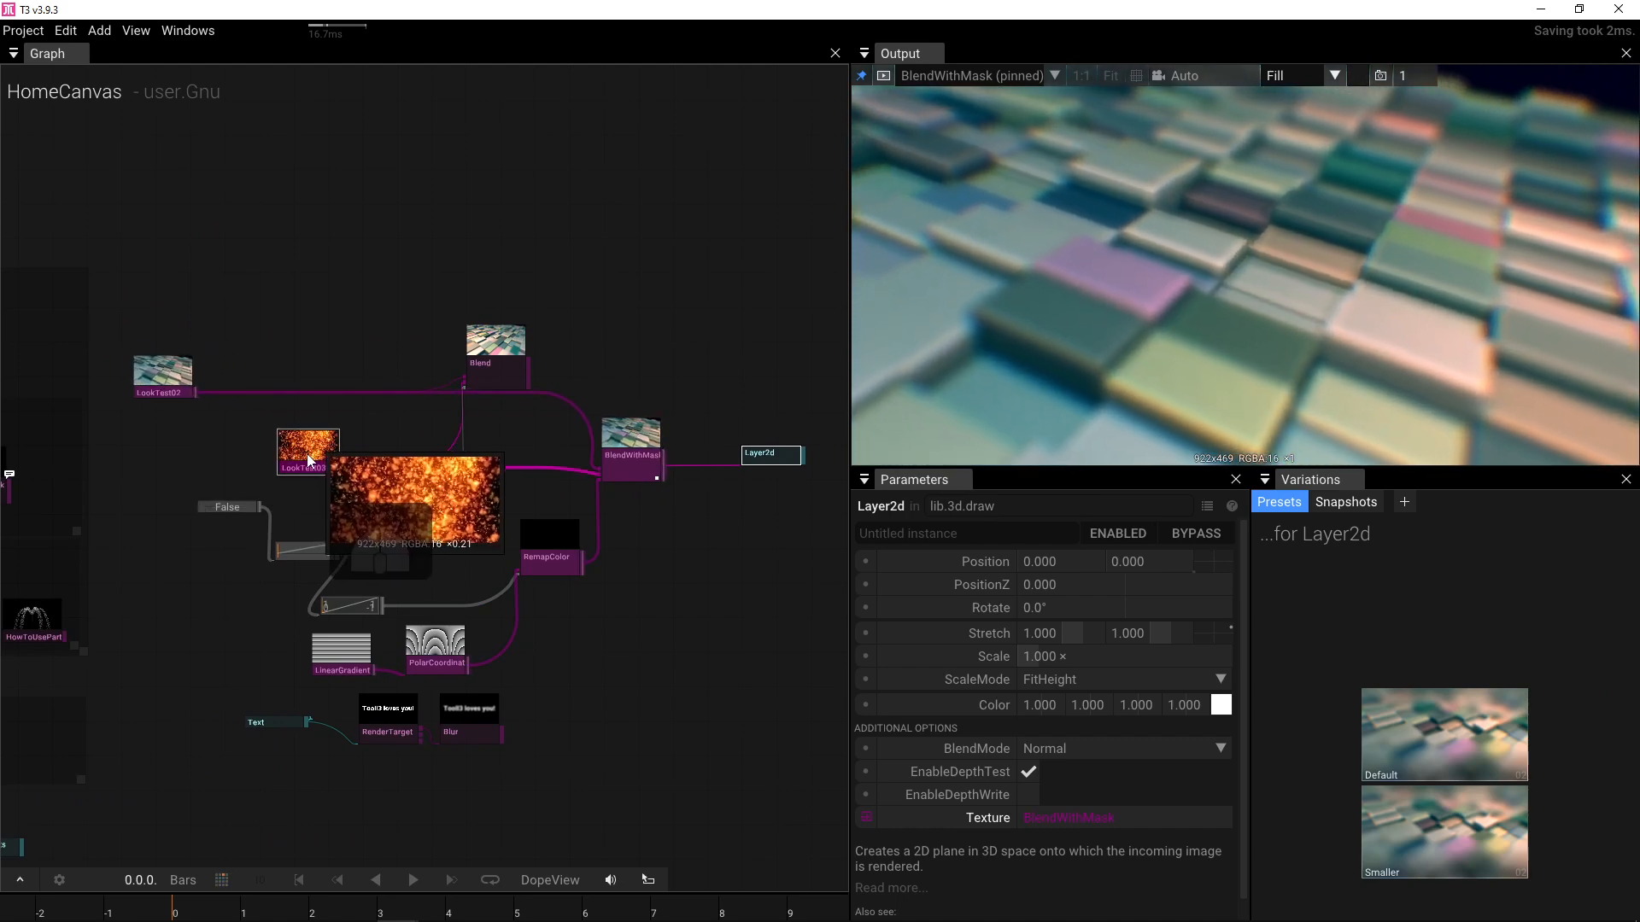
{"action": "left_click_drag", "start_coordinate": [310, 464], "coordinate": [273, 457]}
{"action": "left_click_drag", "start_coordinate": [167, 387], "coordinate": [275, 389]}
- Combine all transition operators except Layer2d into a new type named Transition01 in the namespace user.Gnu.transitions
{"action": "left_click_drag", "start_coordinate": [174, 282], "coordinate": [674, 786]}
{"action": "right_click", "coordinate": [644, 462]}
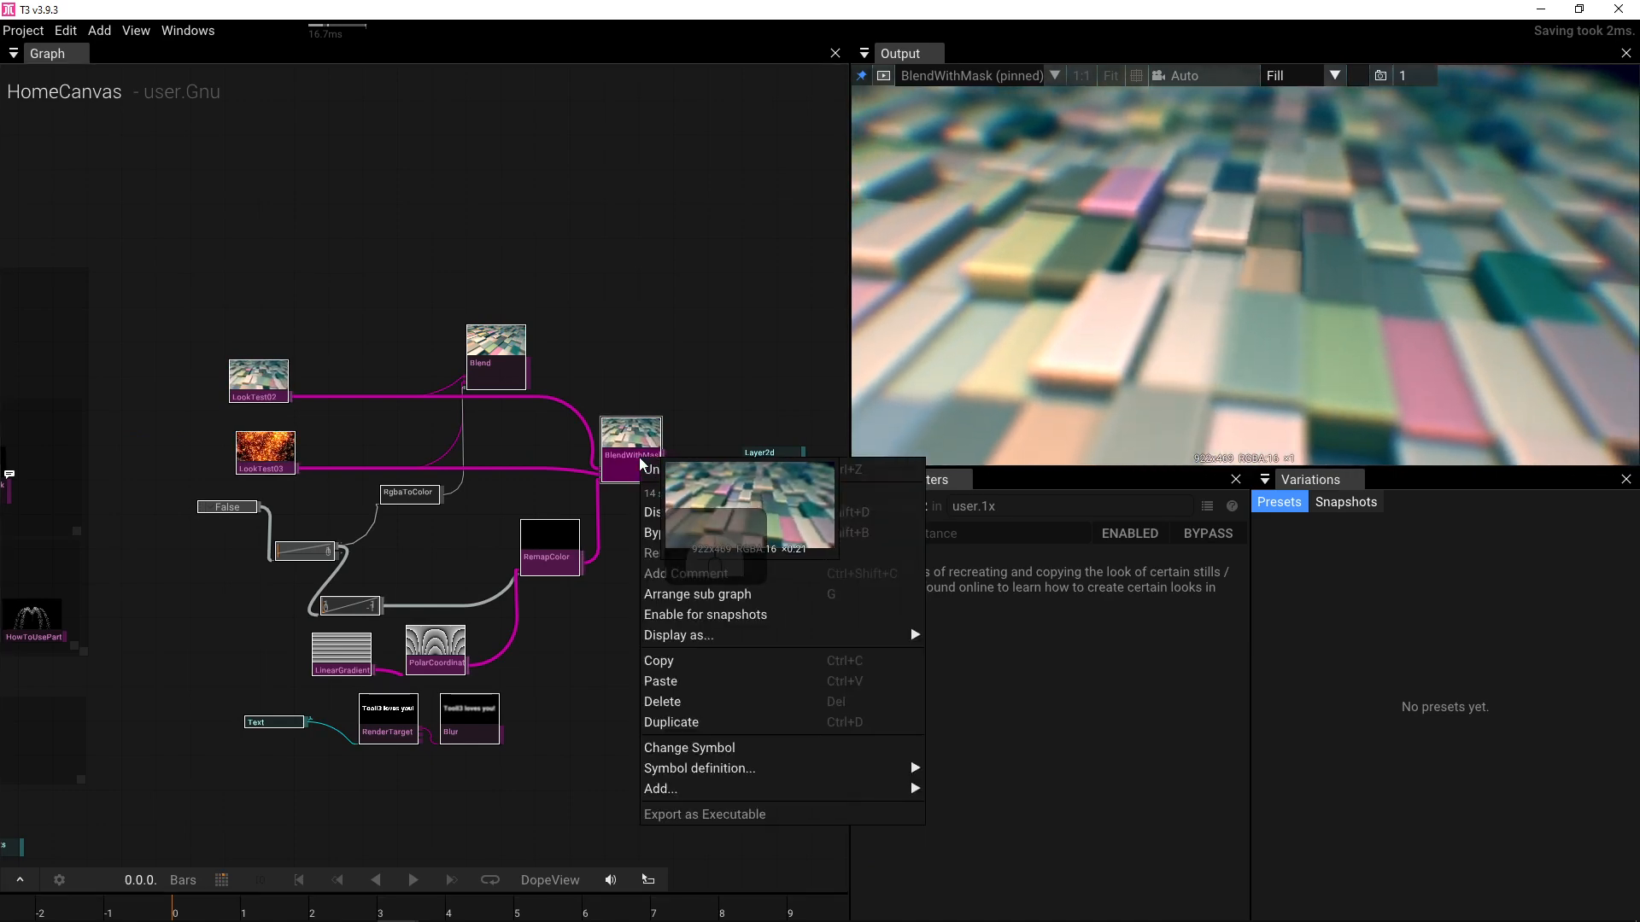
{"action": "mouse_move", "coordinate": [739, 769]}
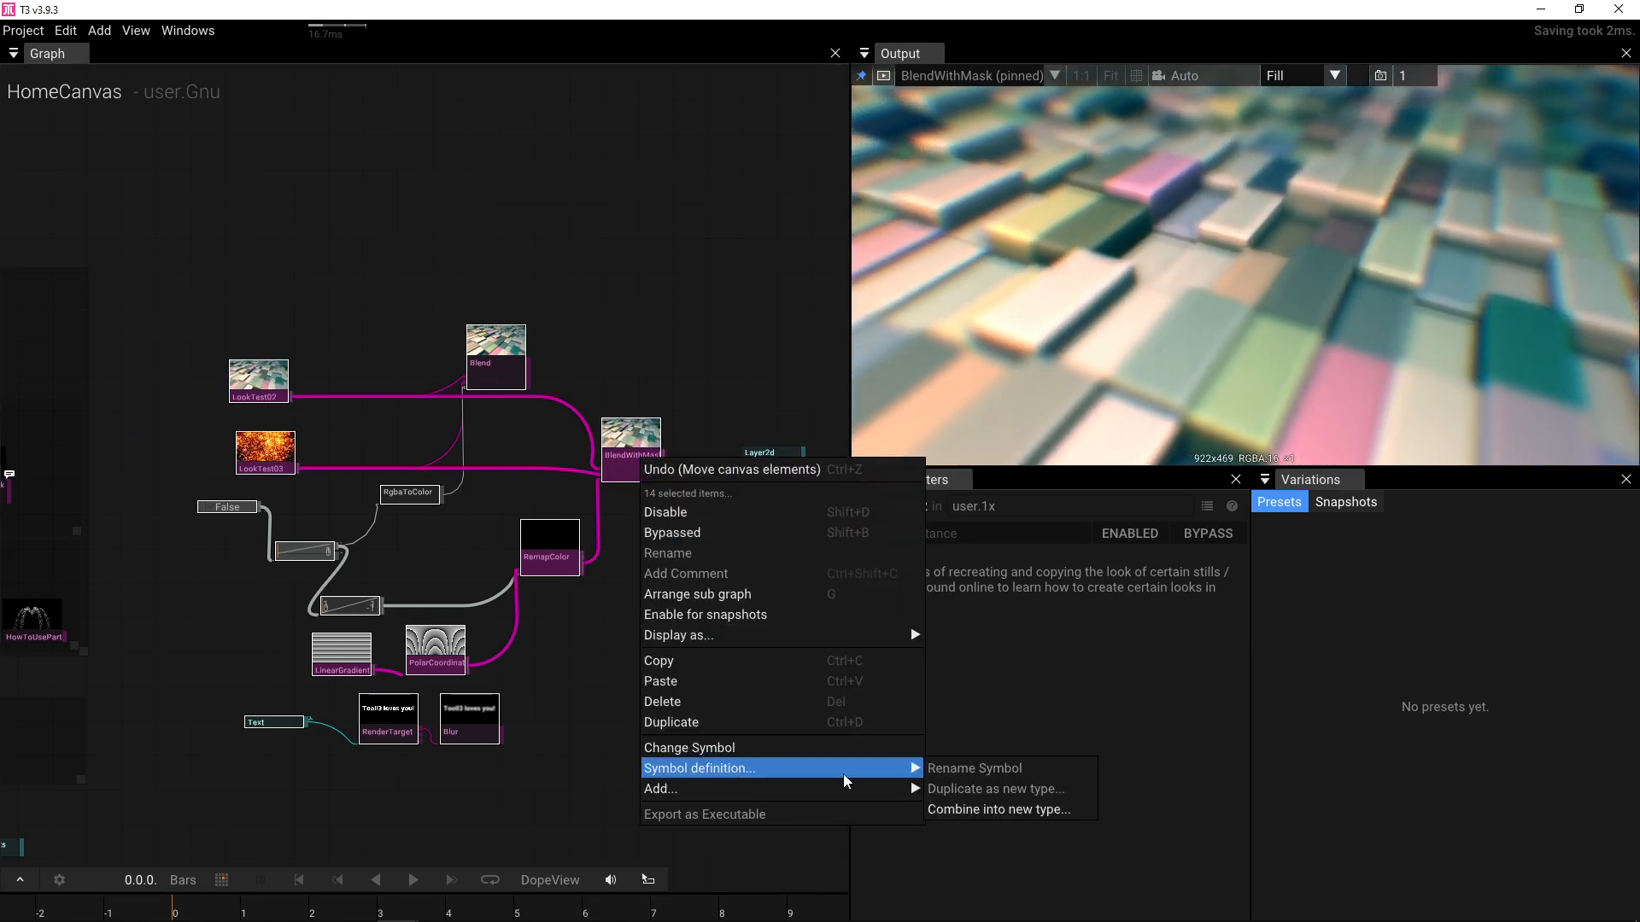
{"action": "left_click", "coordinate": [1050, 816]}
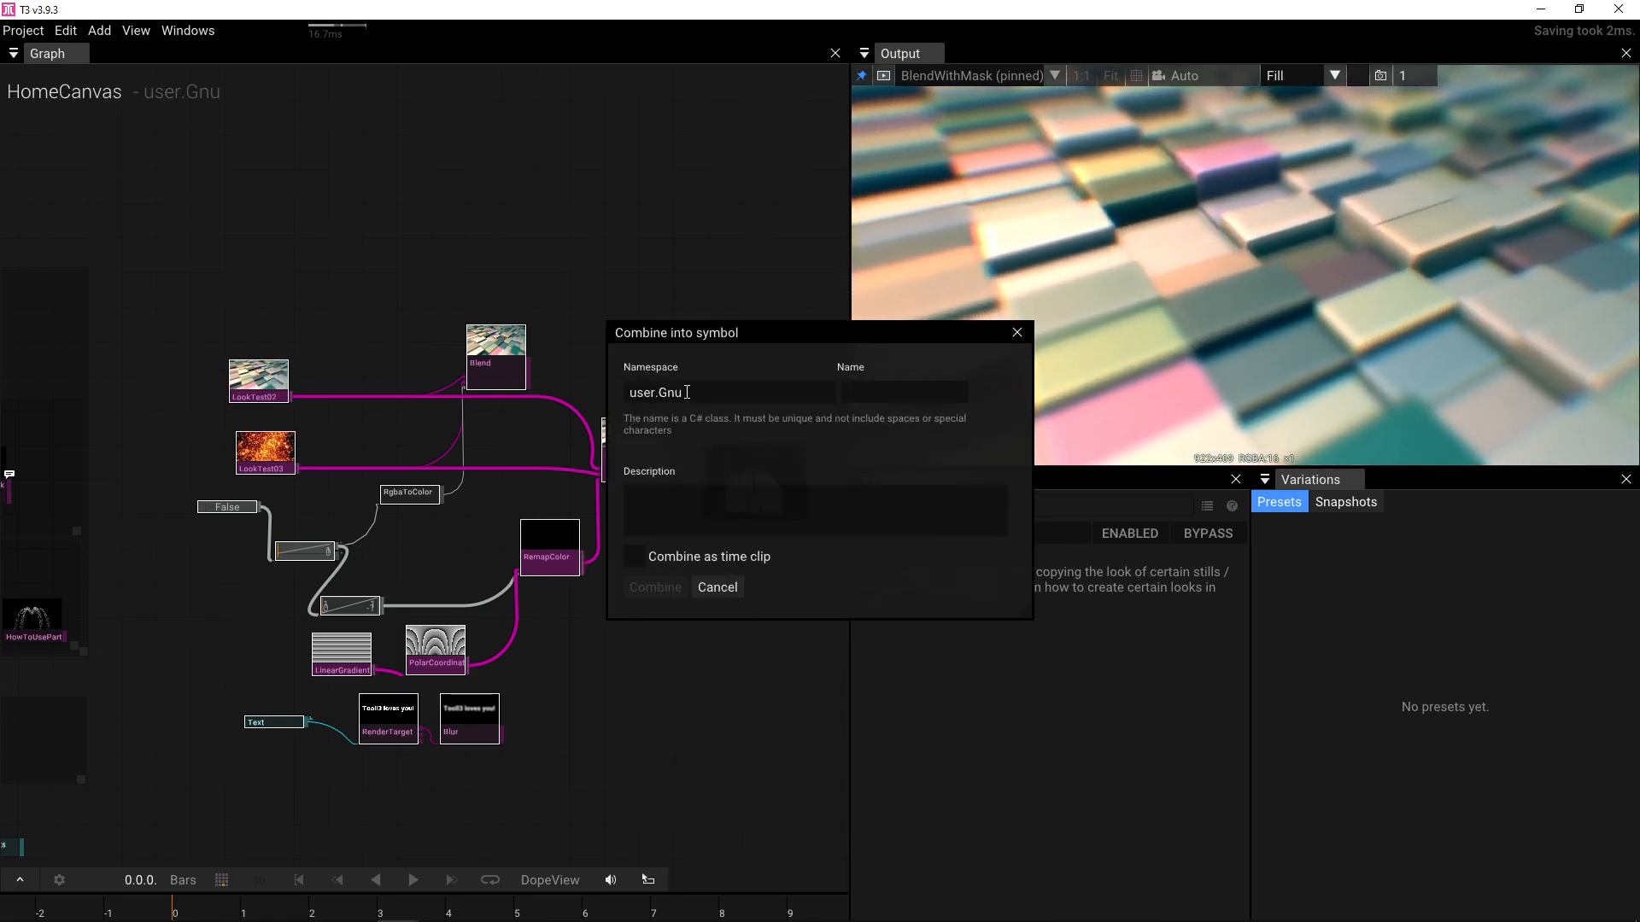
{"action": "left_click", "coordinate": [758, 398]}
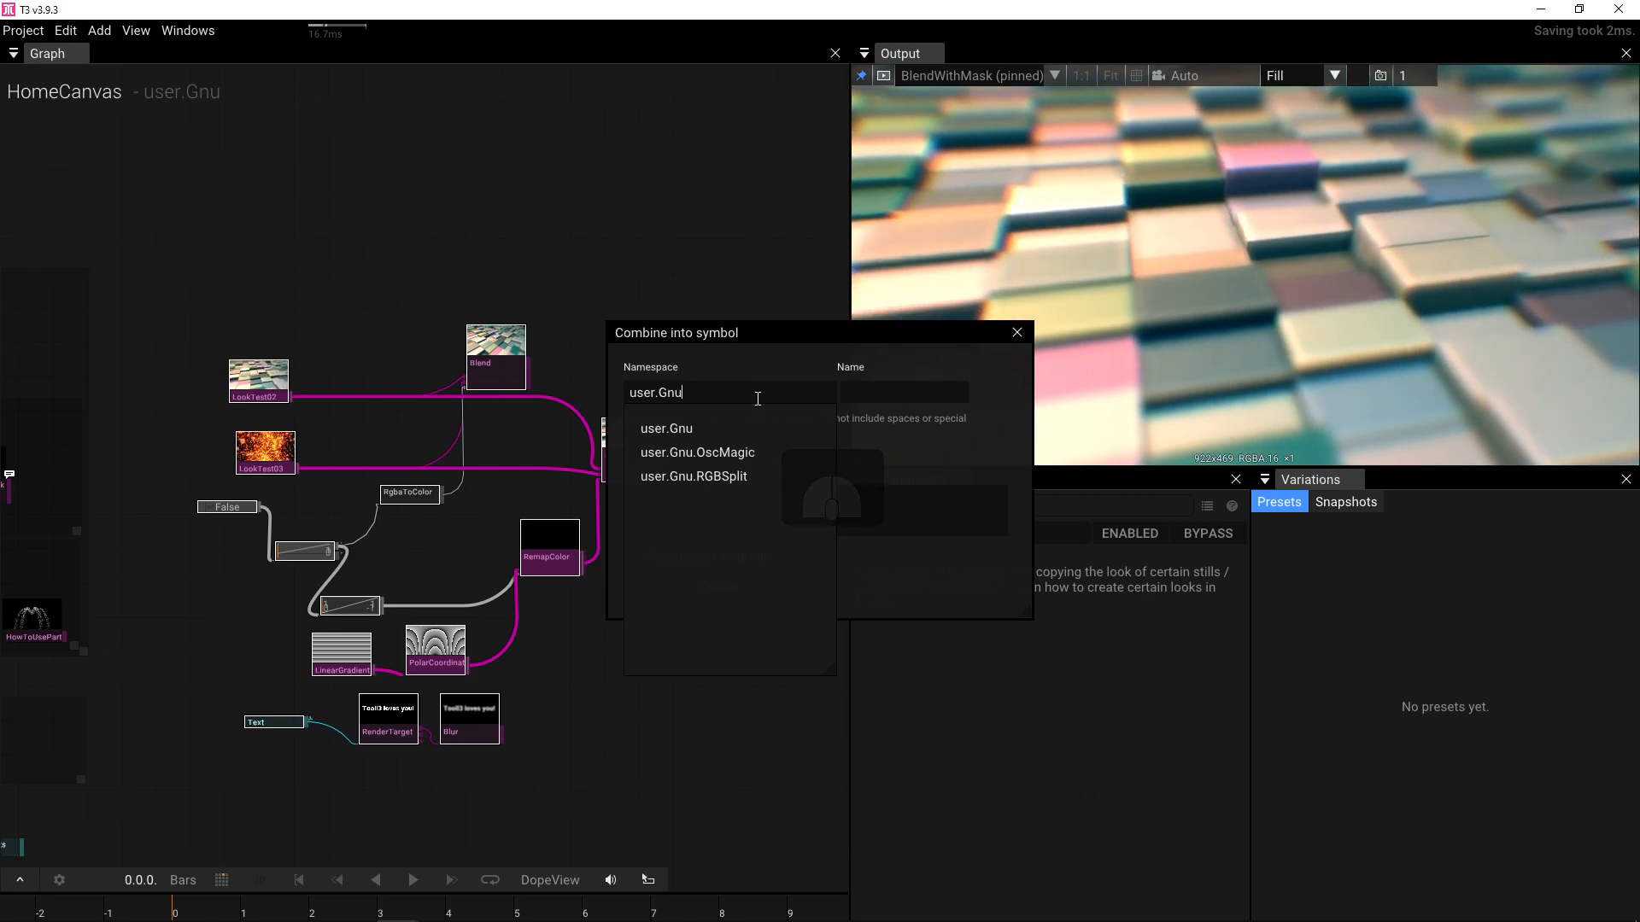
{"action": "type", "text": "."}
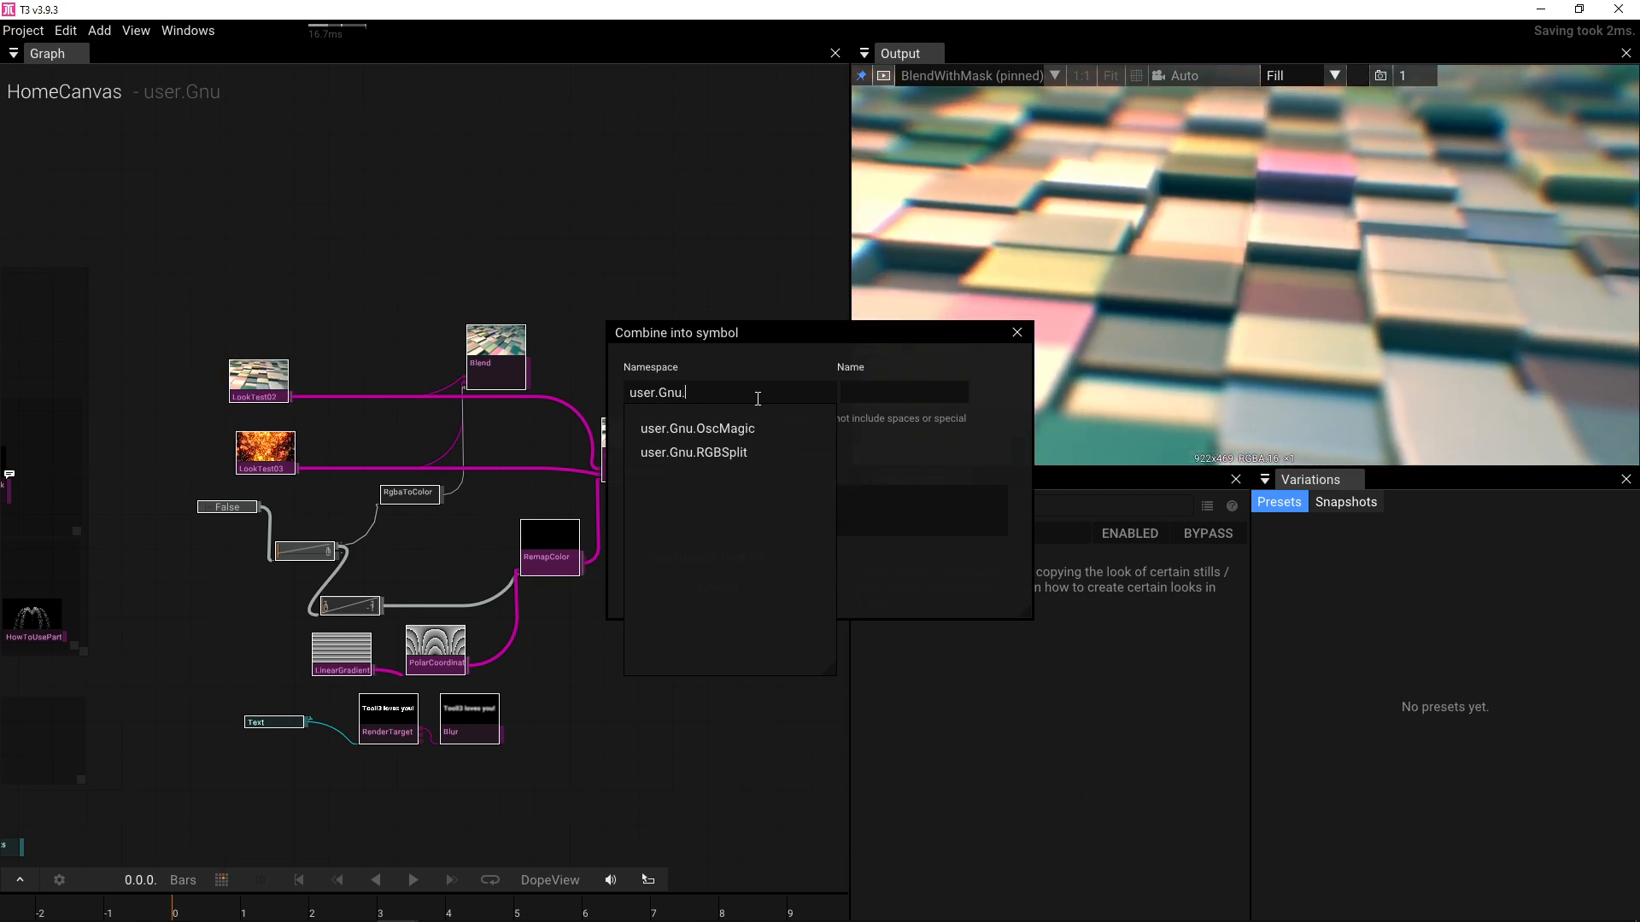
{"action": "type", "text": "transitions"}
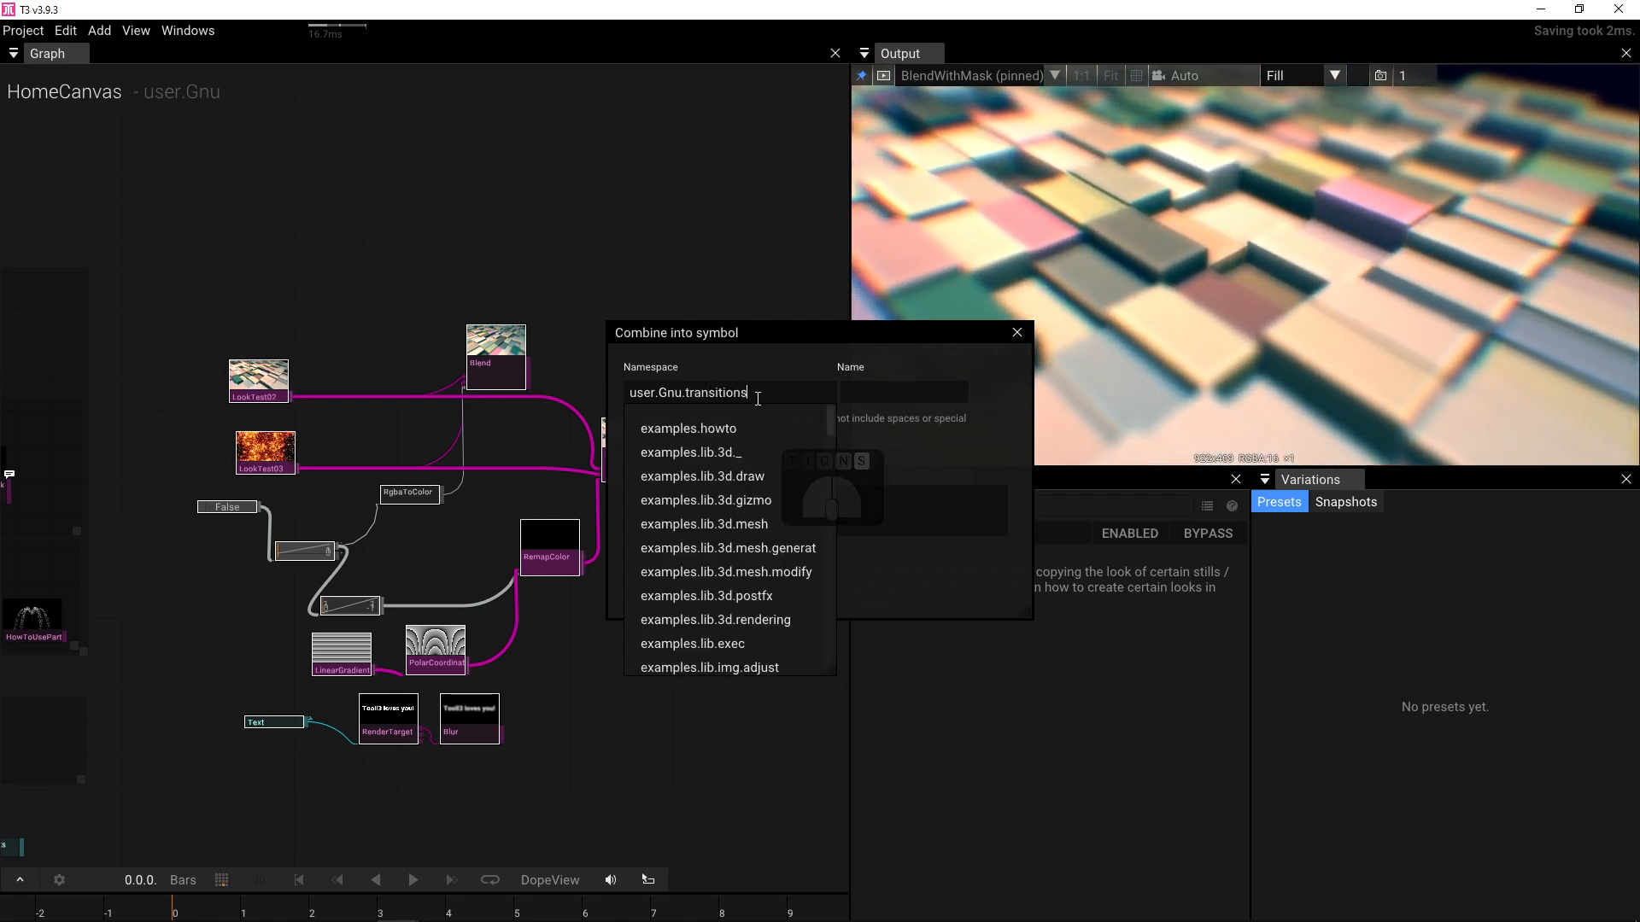
{"action": "left_click", "coordinate": [916, 373]}
{"action": "left_click", "coordinate": [886, 384]}
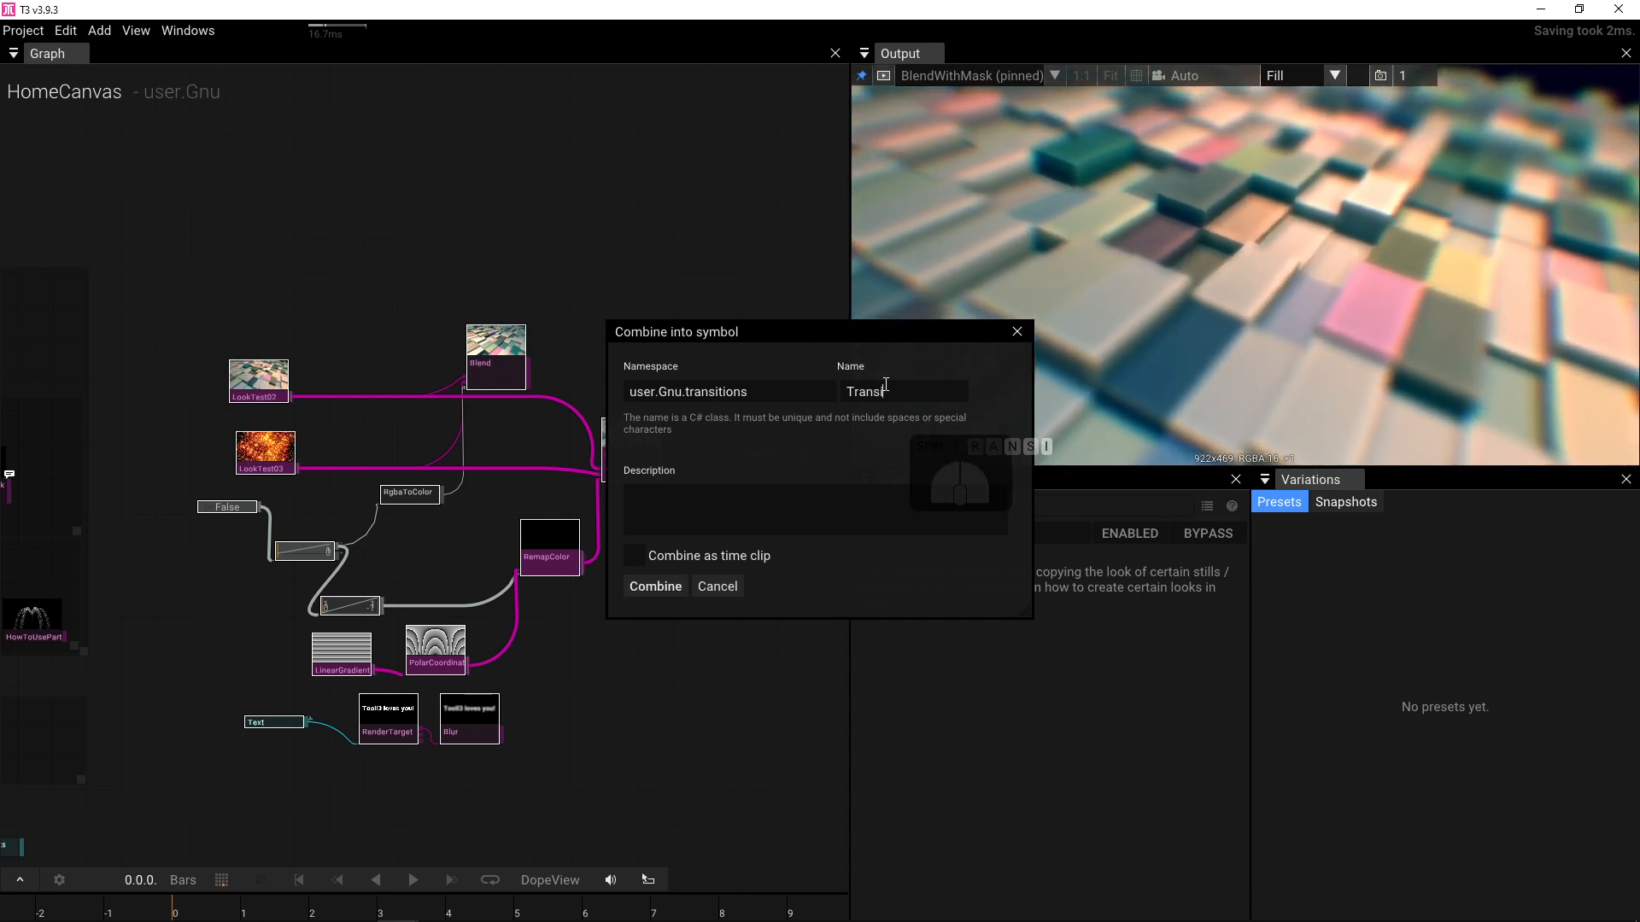
{"action": "type", "text": "Transition01"}
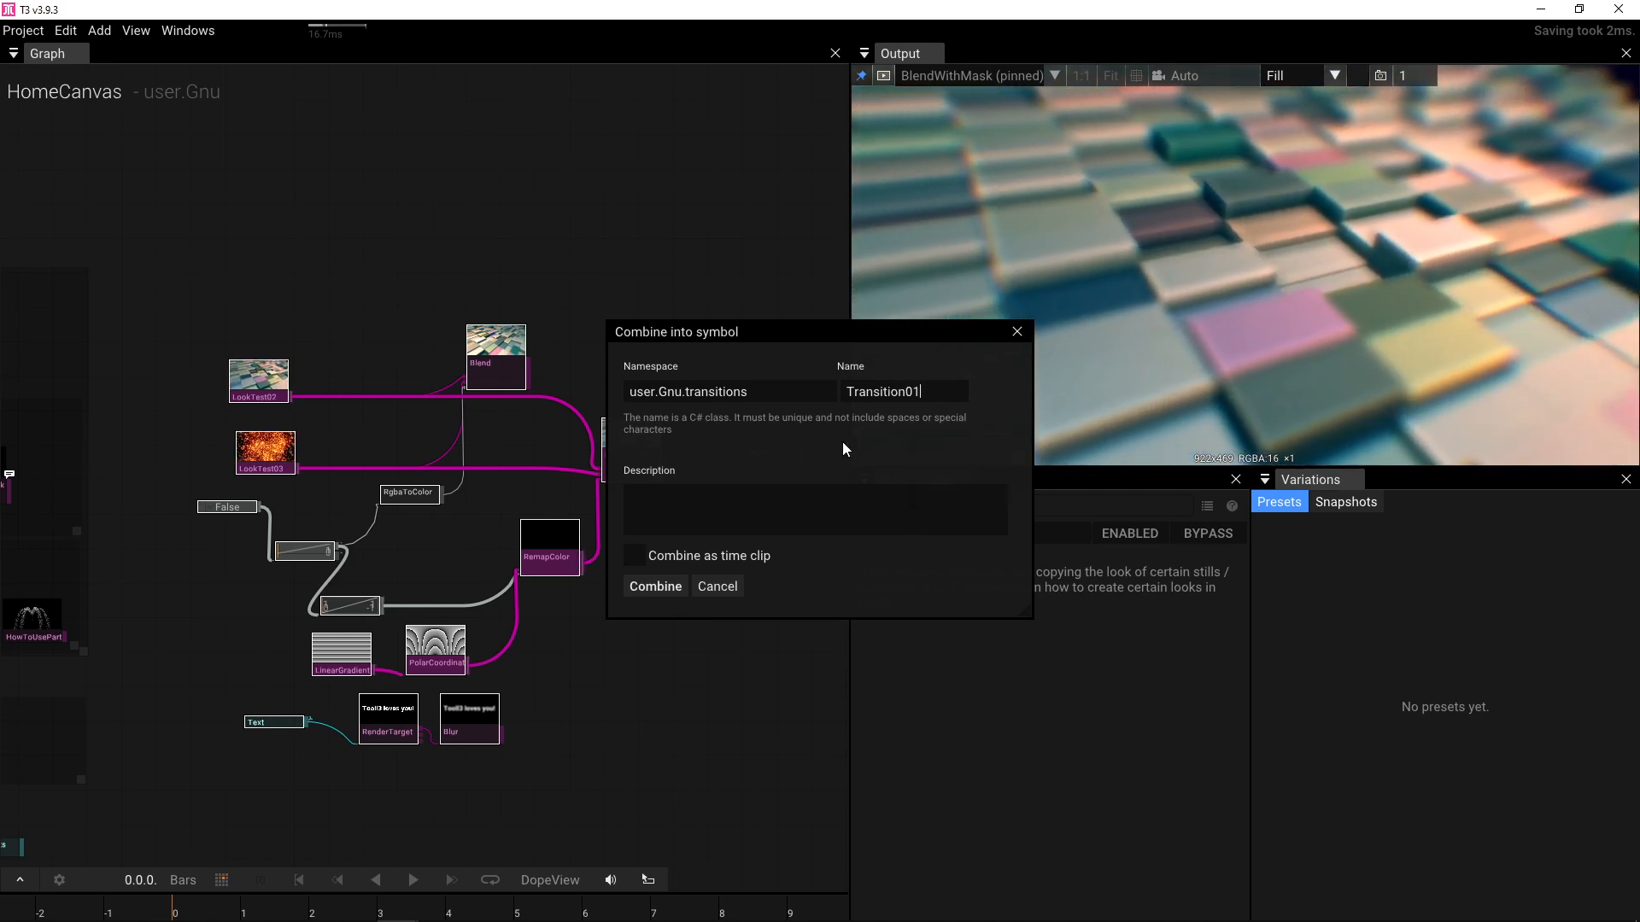
{"action": "left_click", "coordinate": [643, 589]}
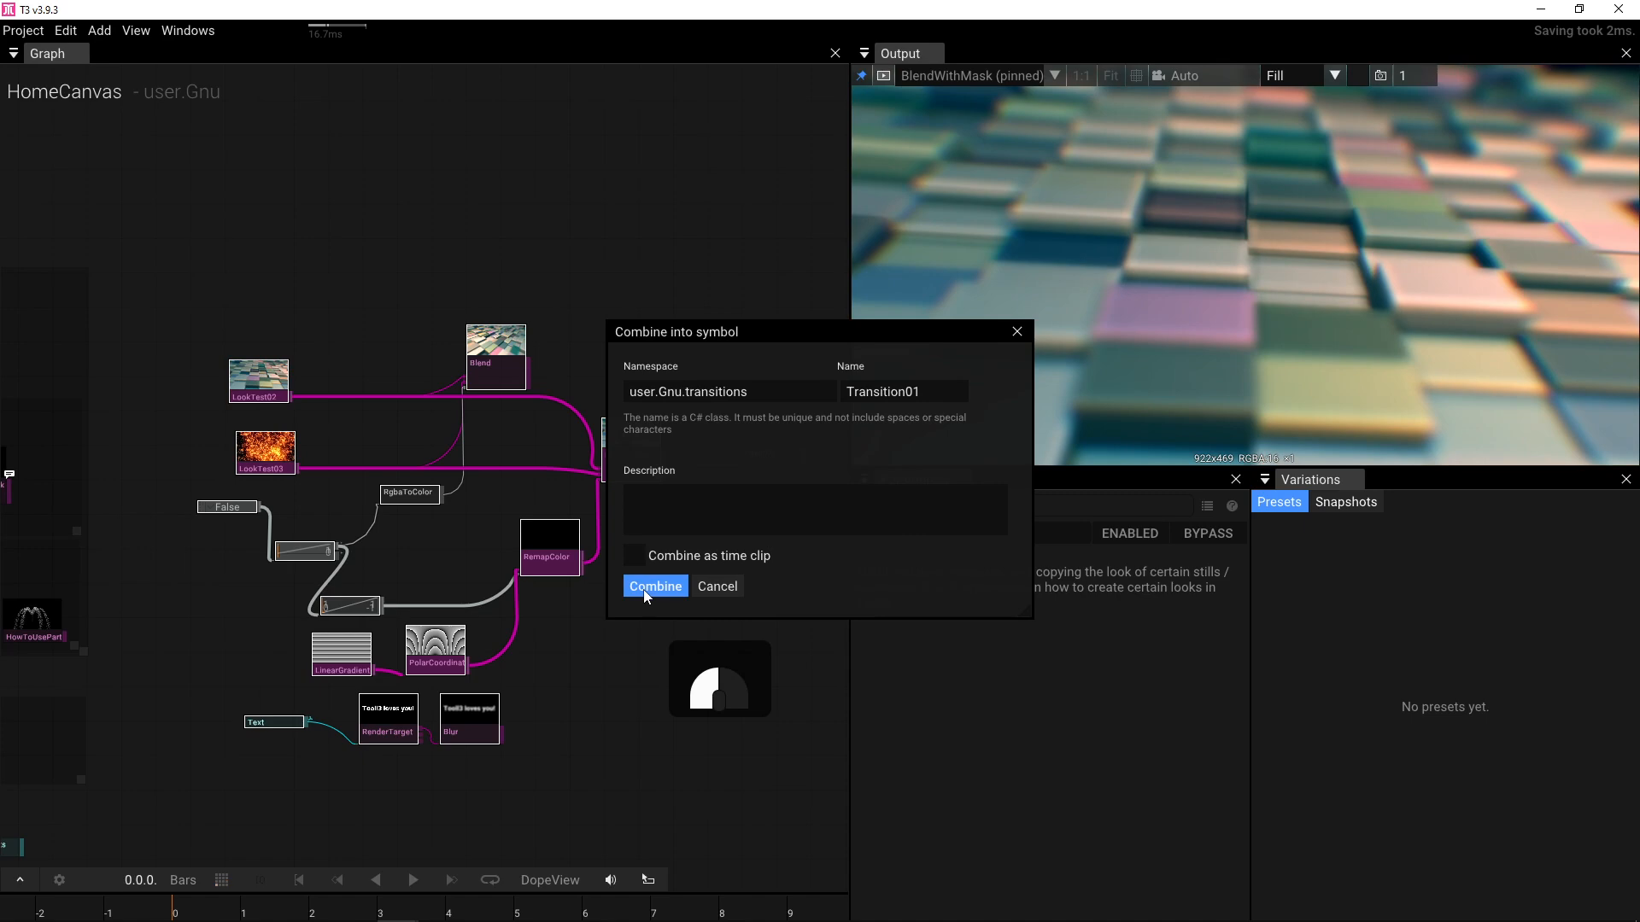
- Delete Layer2d from HomeCanvas and select the combined Transition01 operator
{"action": "left_click", "coordinate": [767, 458]}
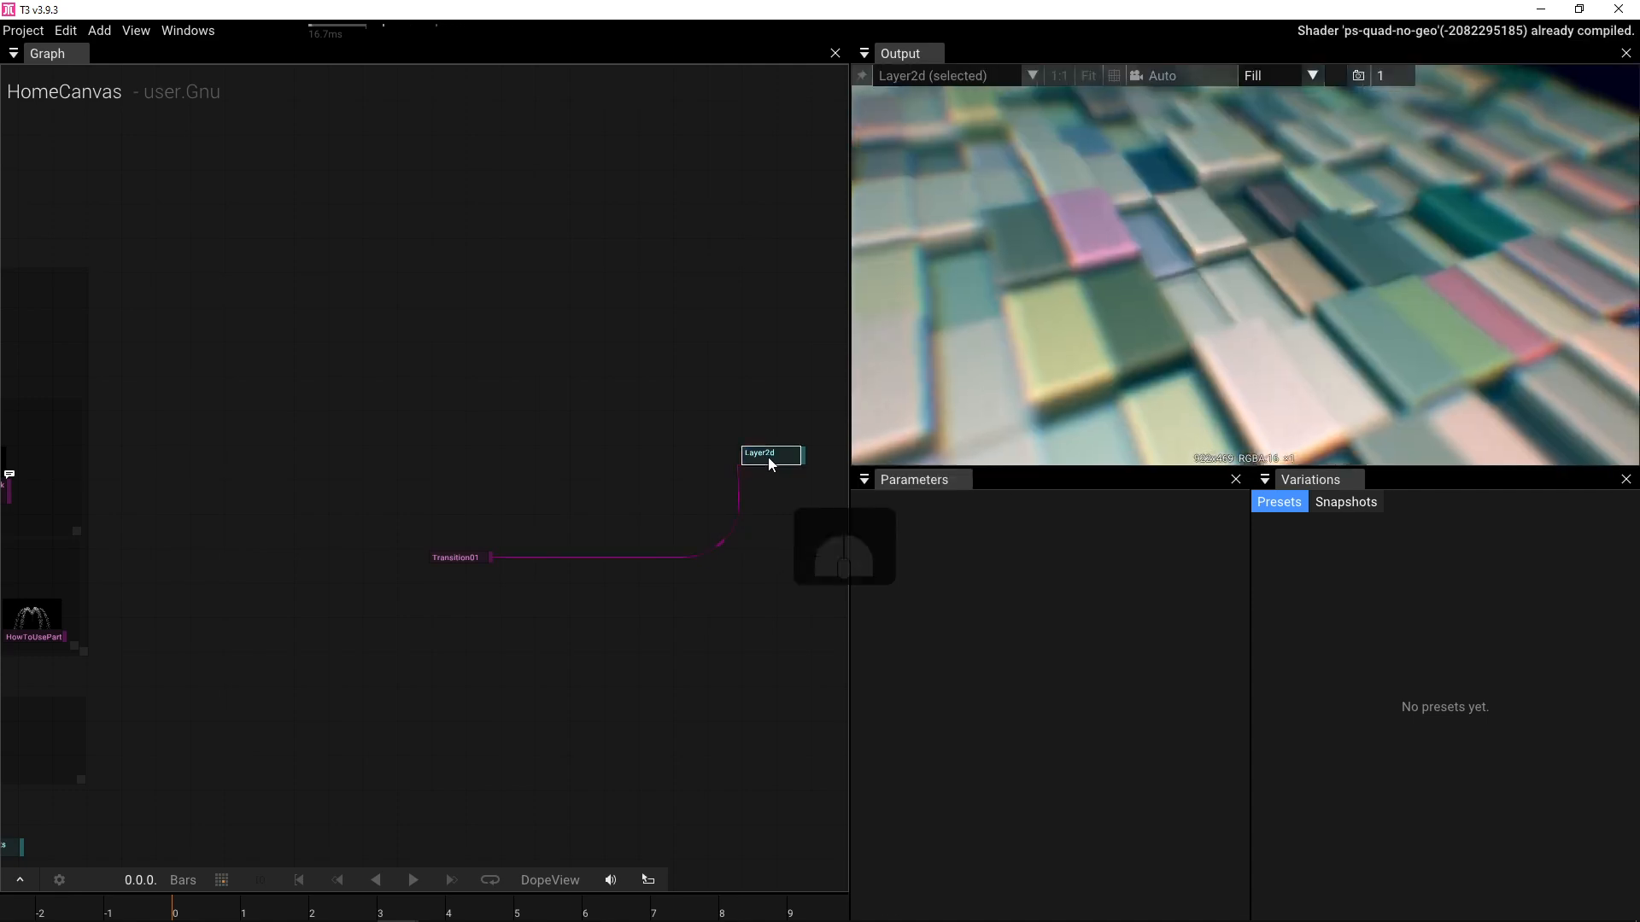
{"action": "key", "text": "Delete"}
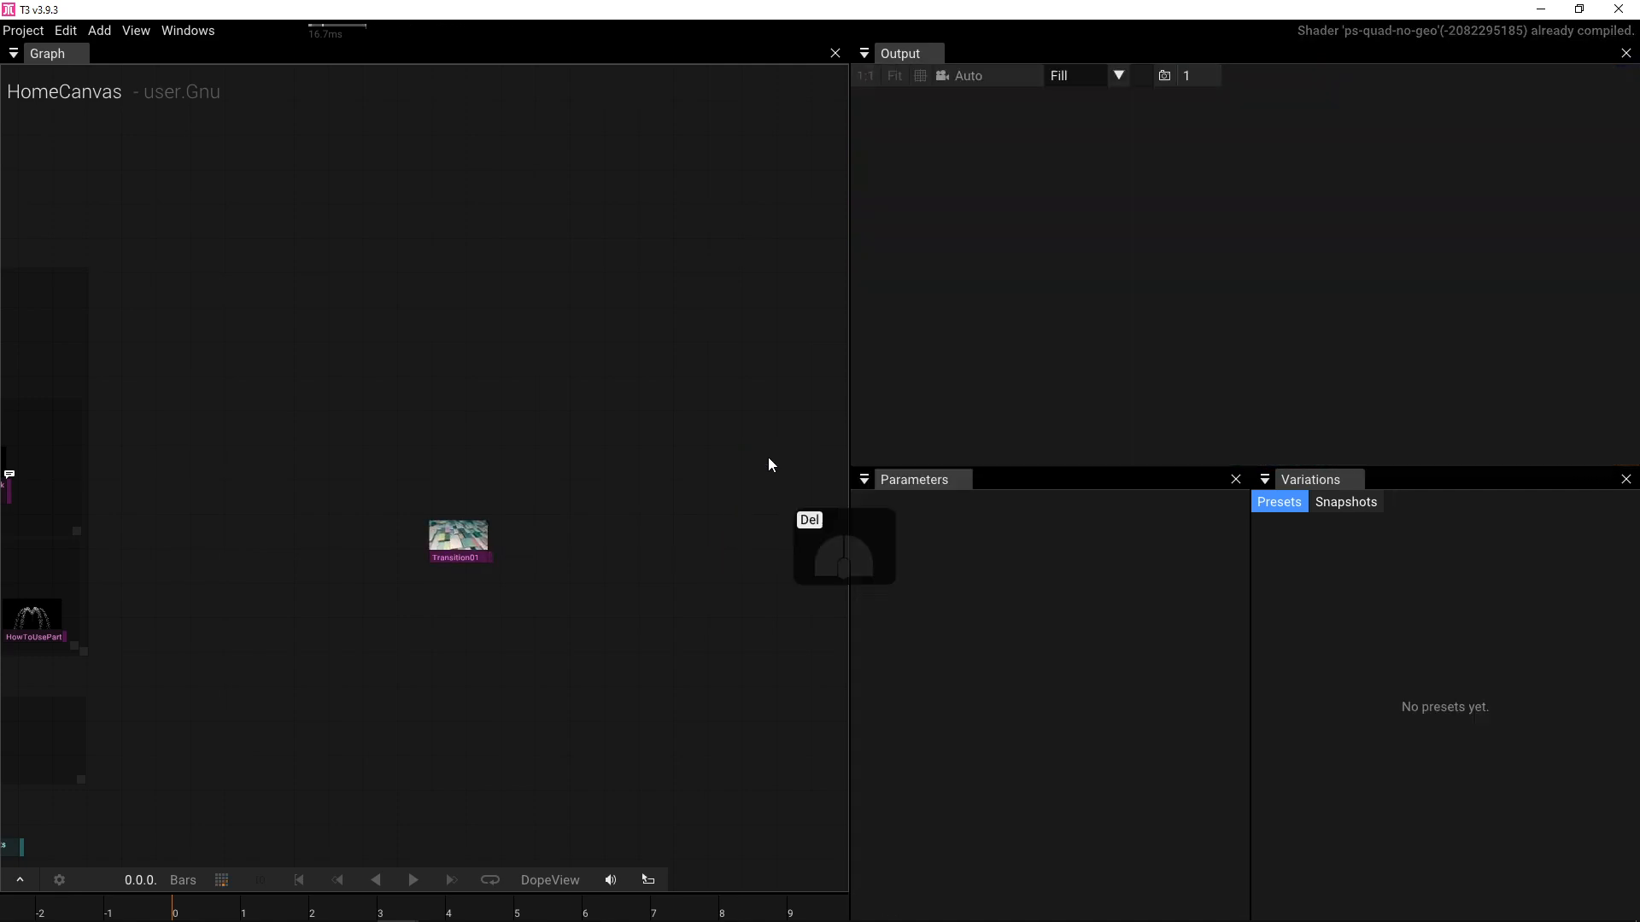
{"action": "left_click", "coordinate": [457, 542]}
{"action": "left_click_drag", "start_coordinate": [491, 606], "coordinate": [586, 576]}
{"action": "scroll", "coordinate": [586, 575], "scroll_direction": "up", "scroll_amount": 4}
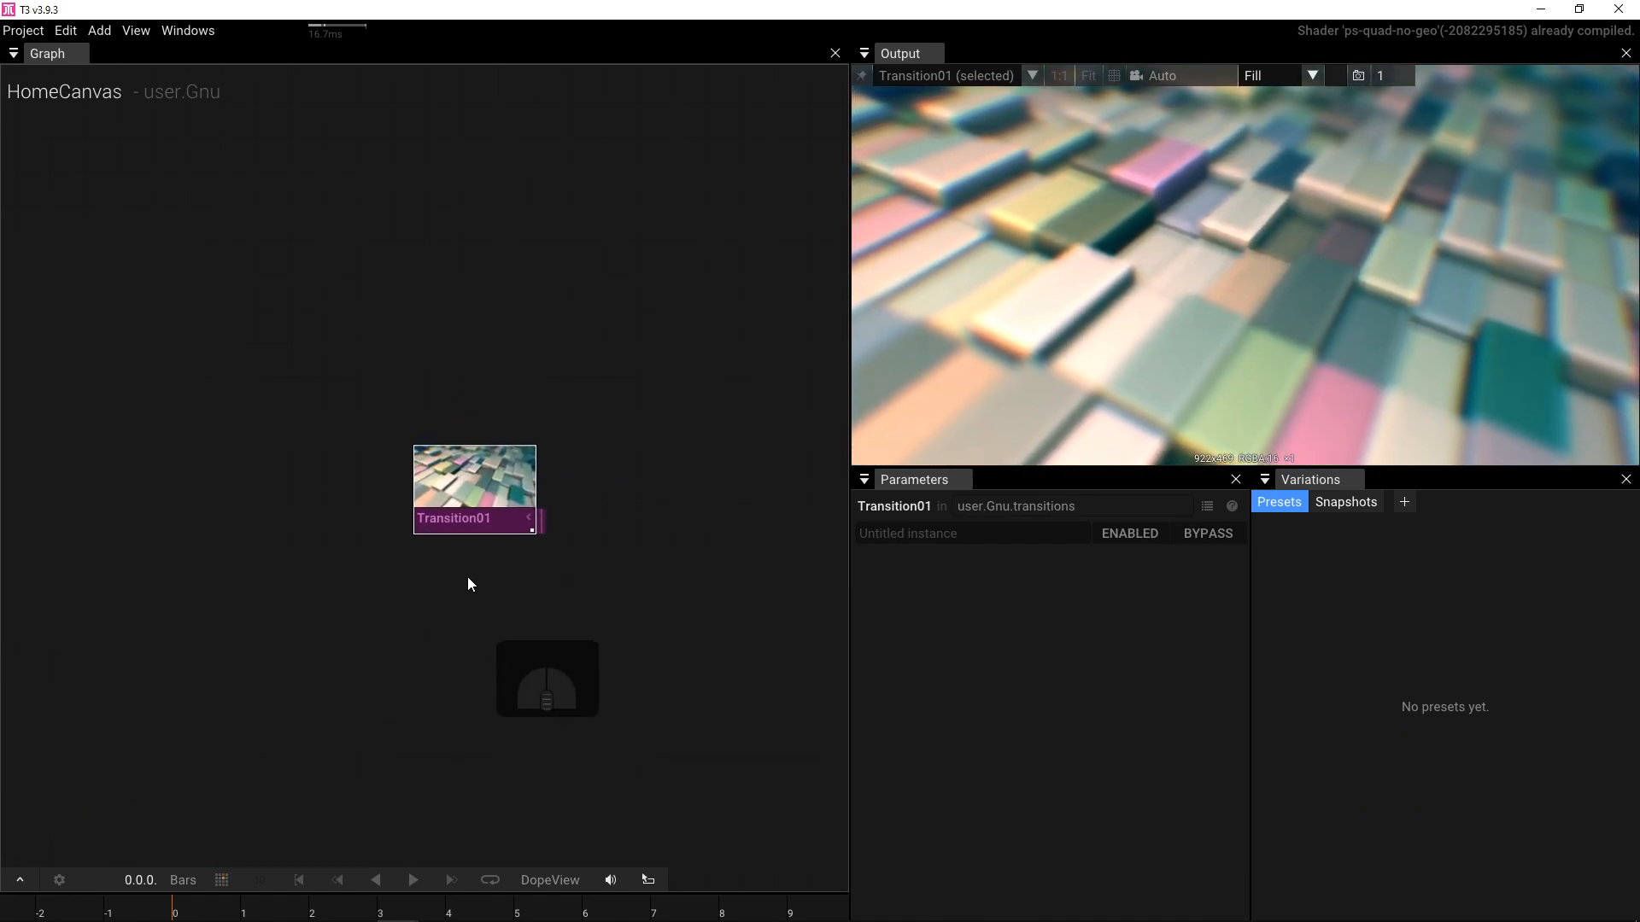
- Open Transition01's inner graph and pin Transition01 as the displayed output
{"action": "double_click", "coordinate": [461, 516]}
{"action": "left_click_drag", "start_coordinate": [461, 518], "coordinate": [728, 512]}
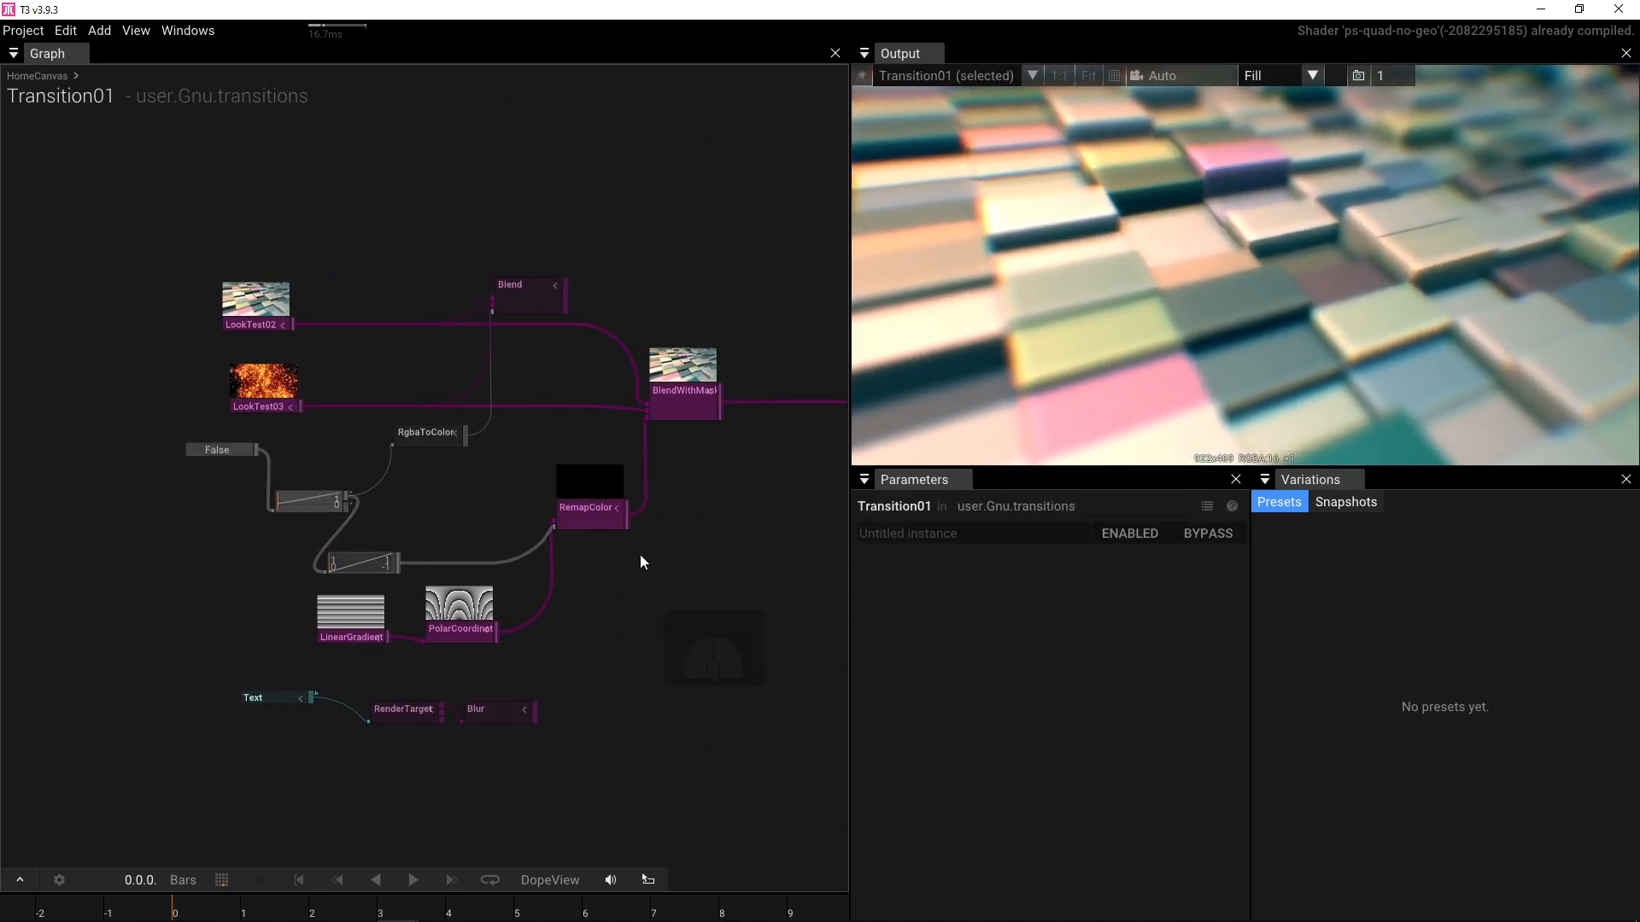
{"action": "left_click", "coordinate": [862, 75]}
{"action": "left_click_drag", "start_coordinate": [461, 212], "coordinate": [494, 227]}
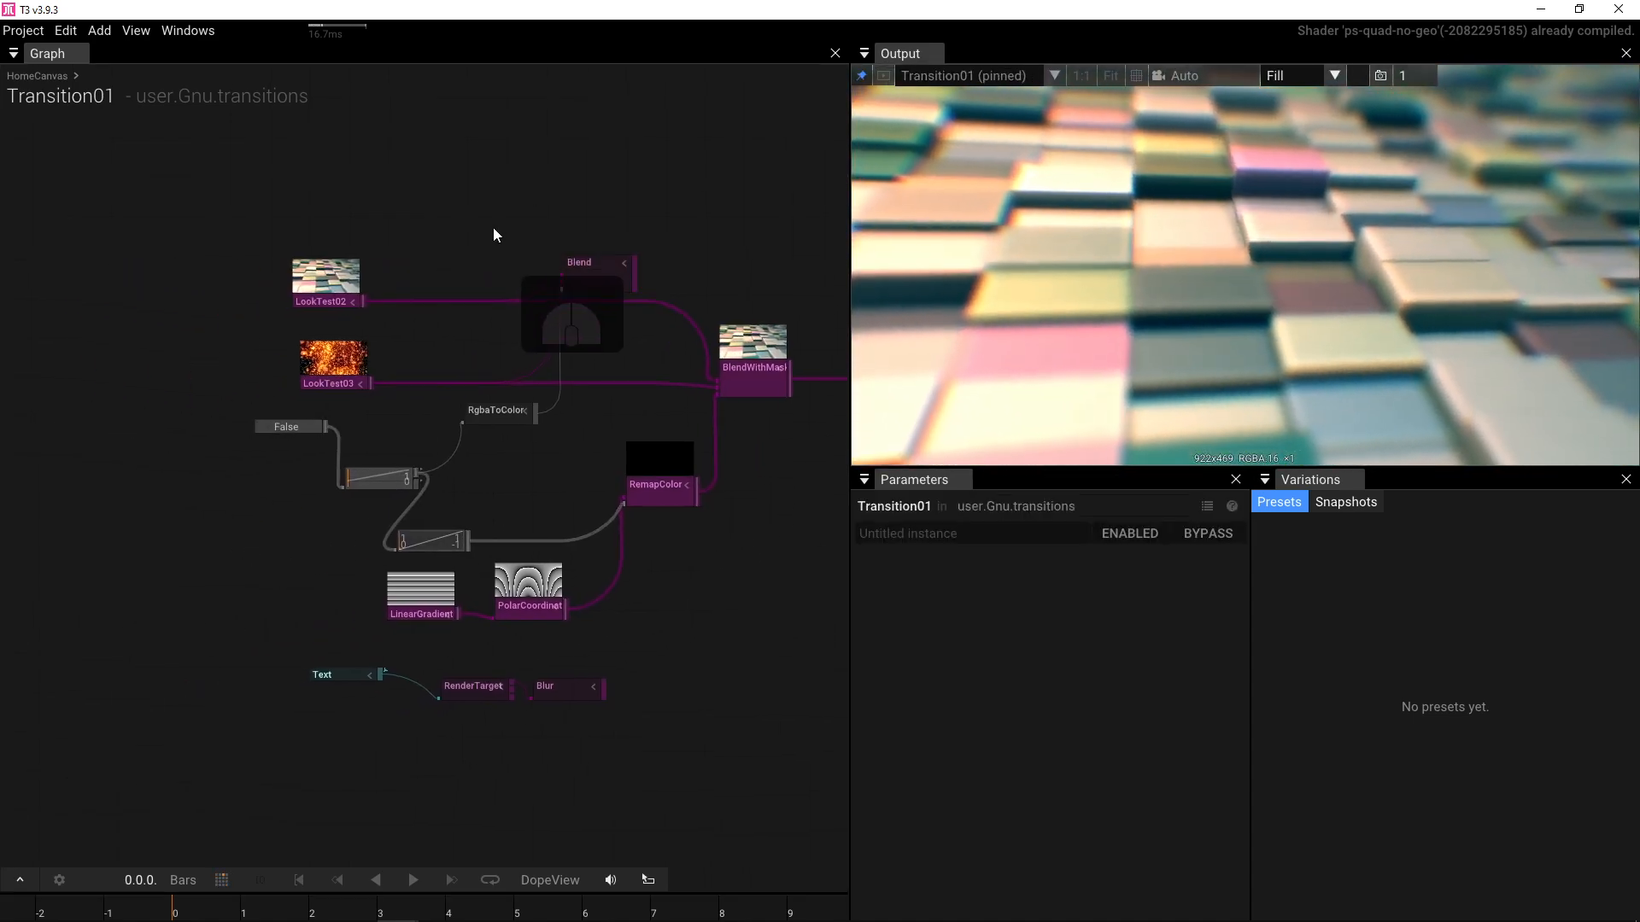
- Copy LookTest02 and LookTest03 from inside Transition01 and paste them on HomeCanvas beside the Transition01 operator
{"action": "scroll", "coordinate": [645, 389], "scroll_direction": "up", "scroll_amount": 3}
{"action": "left_click_drag", "start_coordinate": [171, 343], "coordinate": [334, 331]}
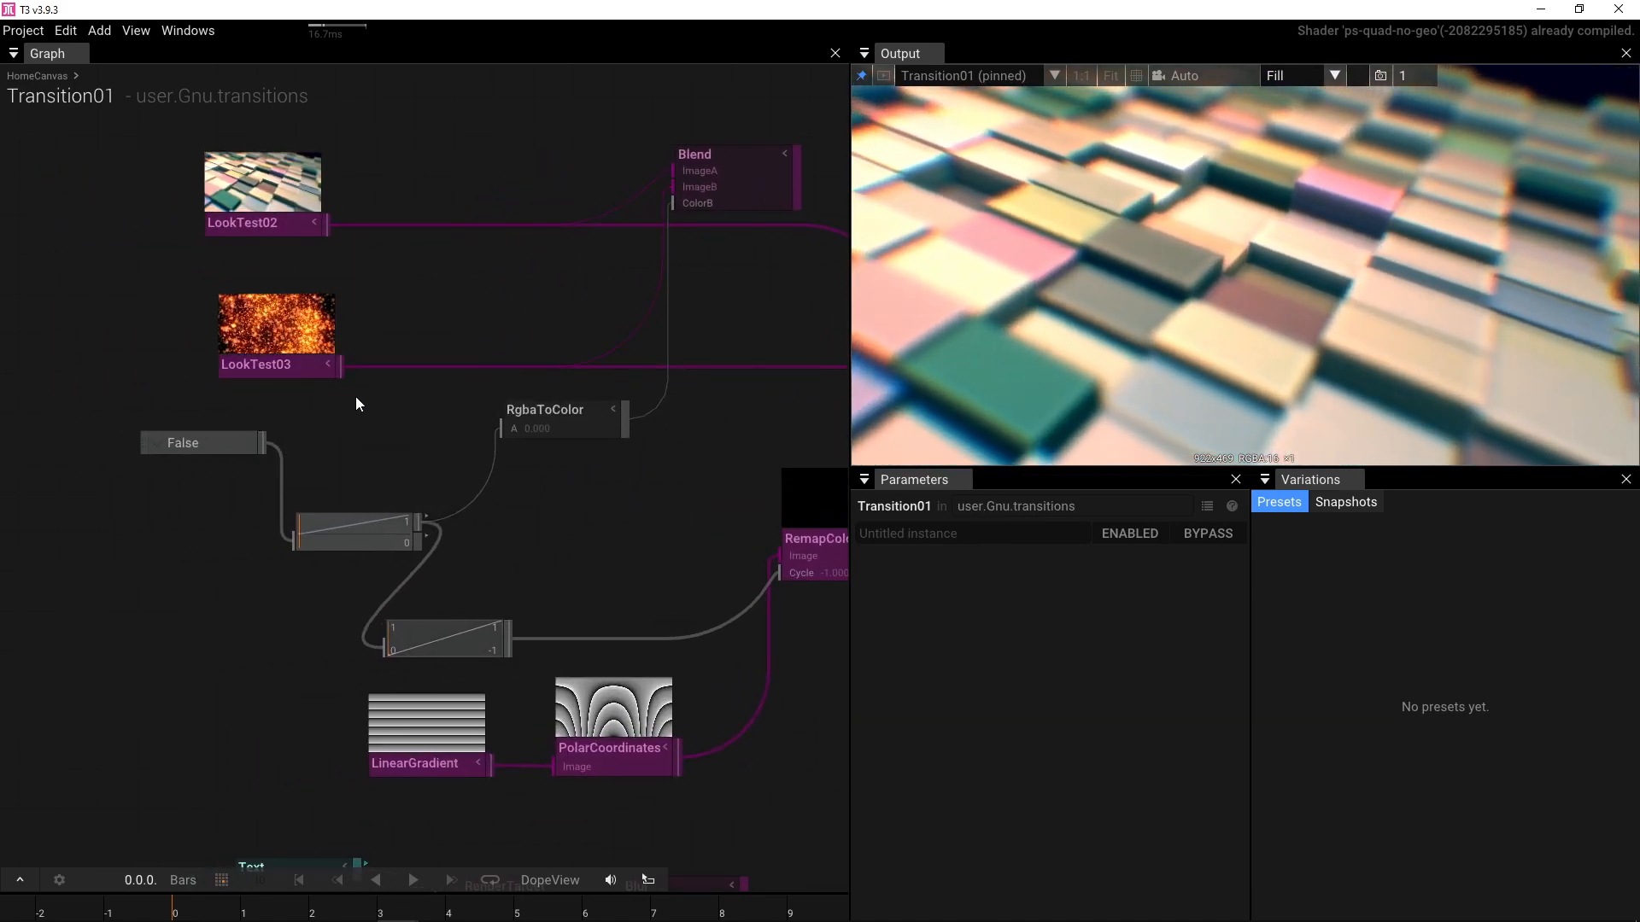
{"action": "left_click_drag", "start_coordinate": [364, 398], "coordinate": [181, 140]}
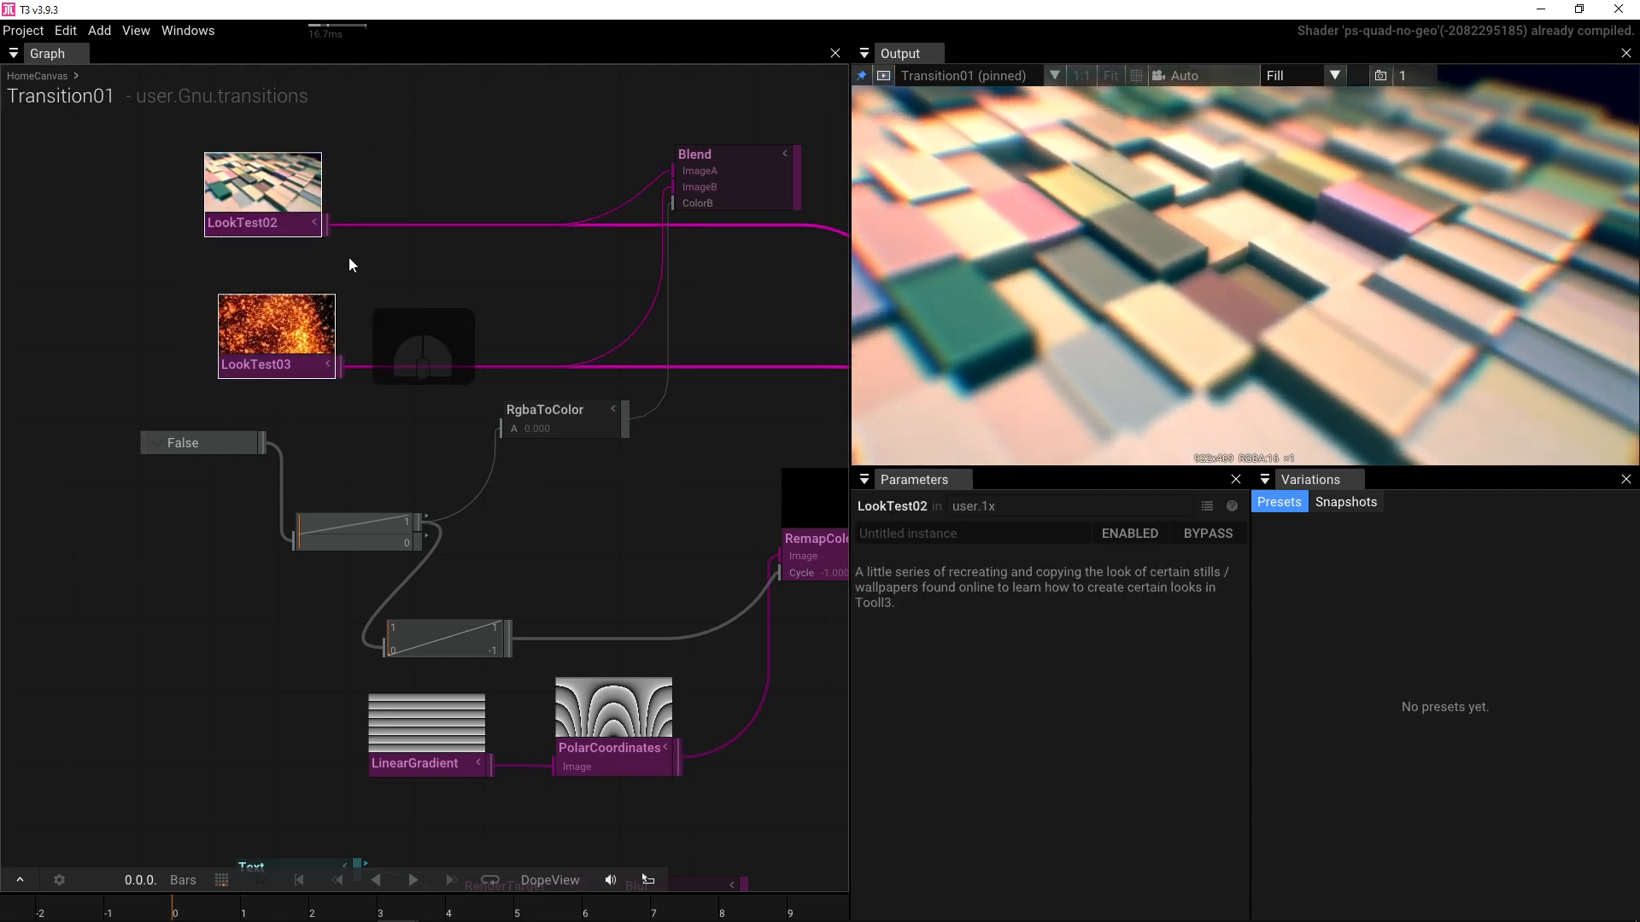
{"action": "key", "text": "ctrl+c"}
{"action": "double_click", "coordinate": [403, 259]}
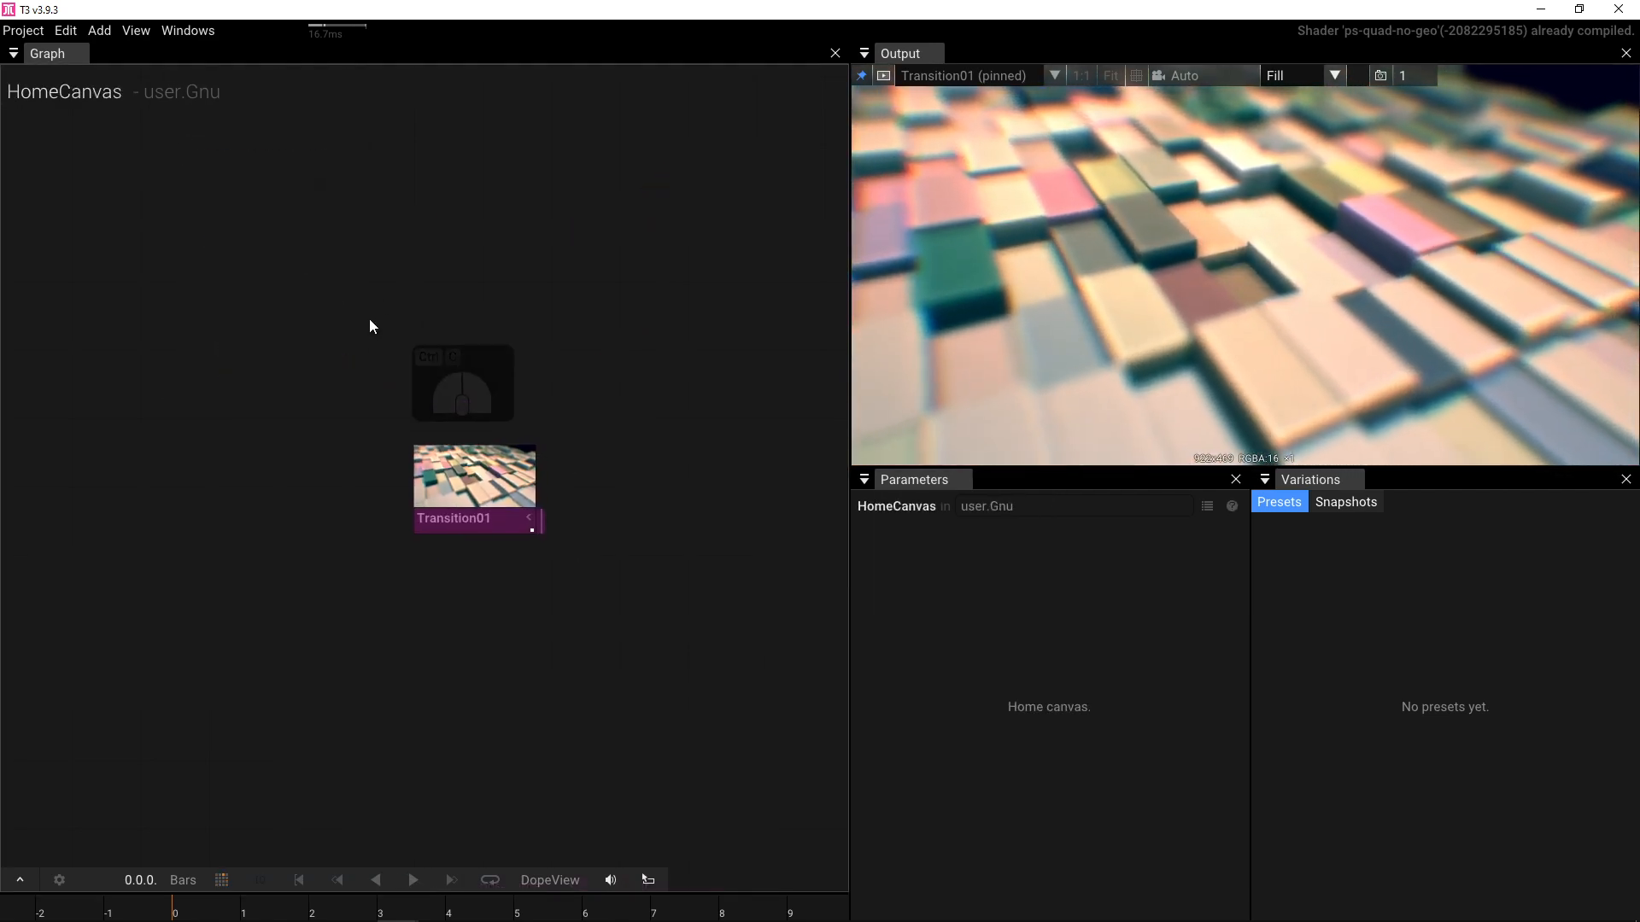
{"action": "left_click_drag", "start_coordinate": [366, 343], "coordinate": [449, 321]}
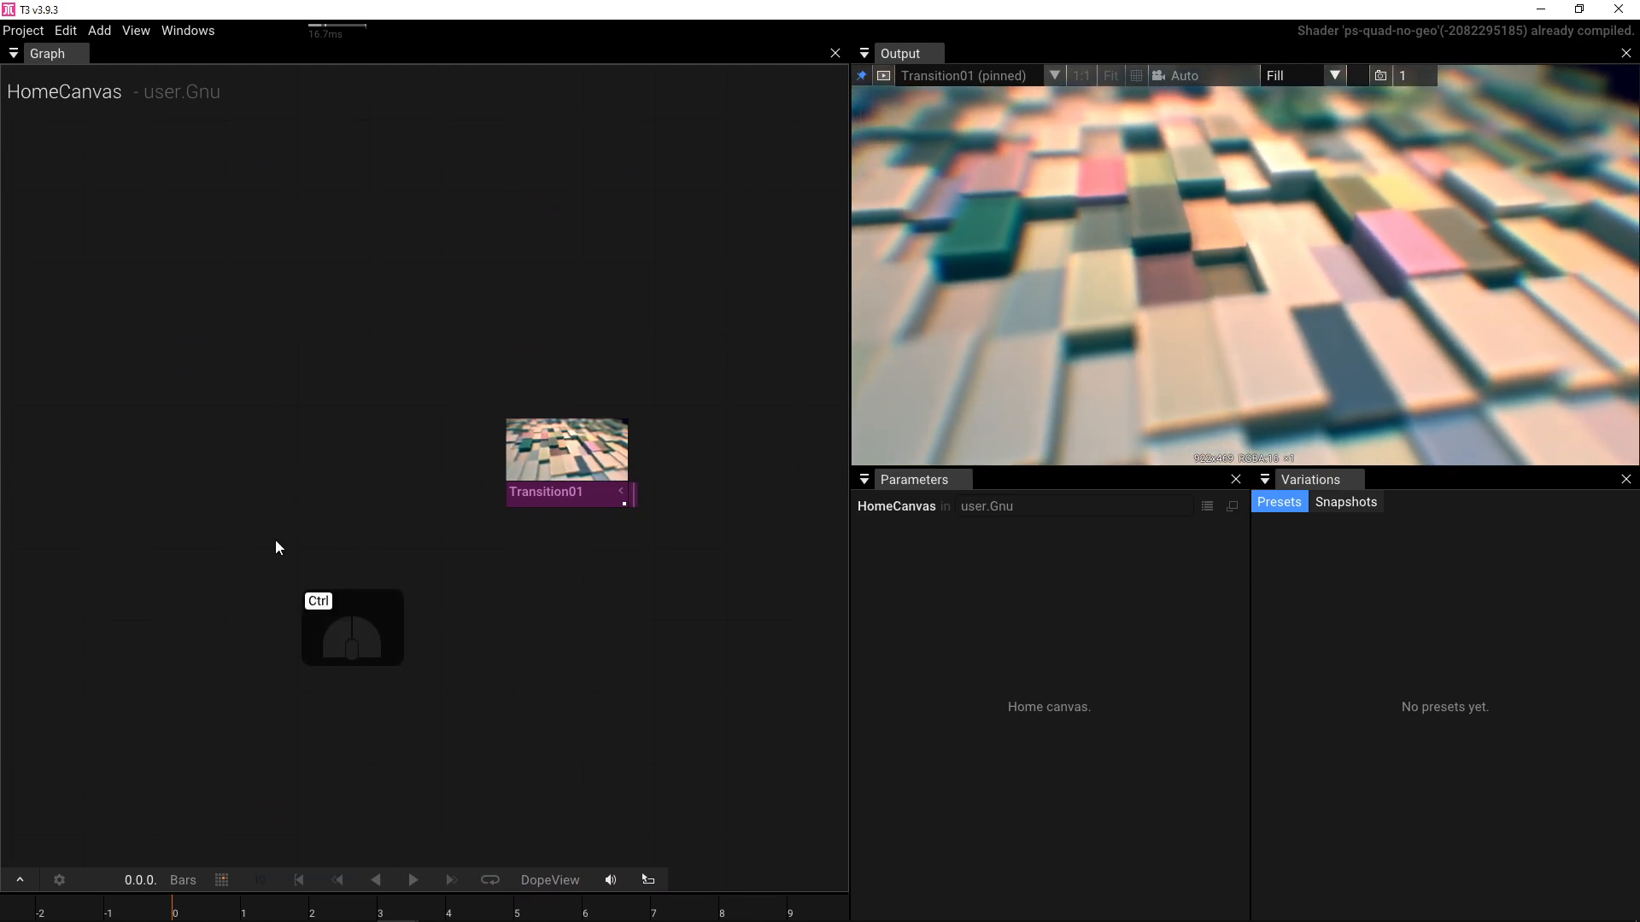
{"action": "key", "text": "ctrl+v"}
{"action": "left_click_drag", "start_coordinate": [281, 566], "coordinate": [210, 418]}
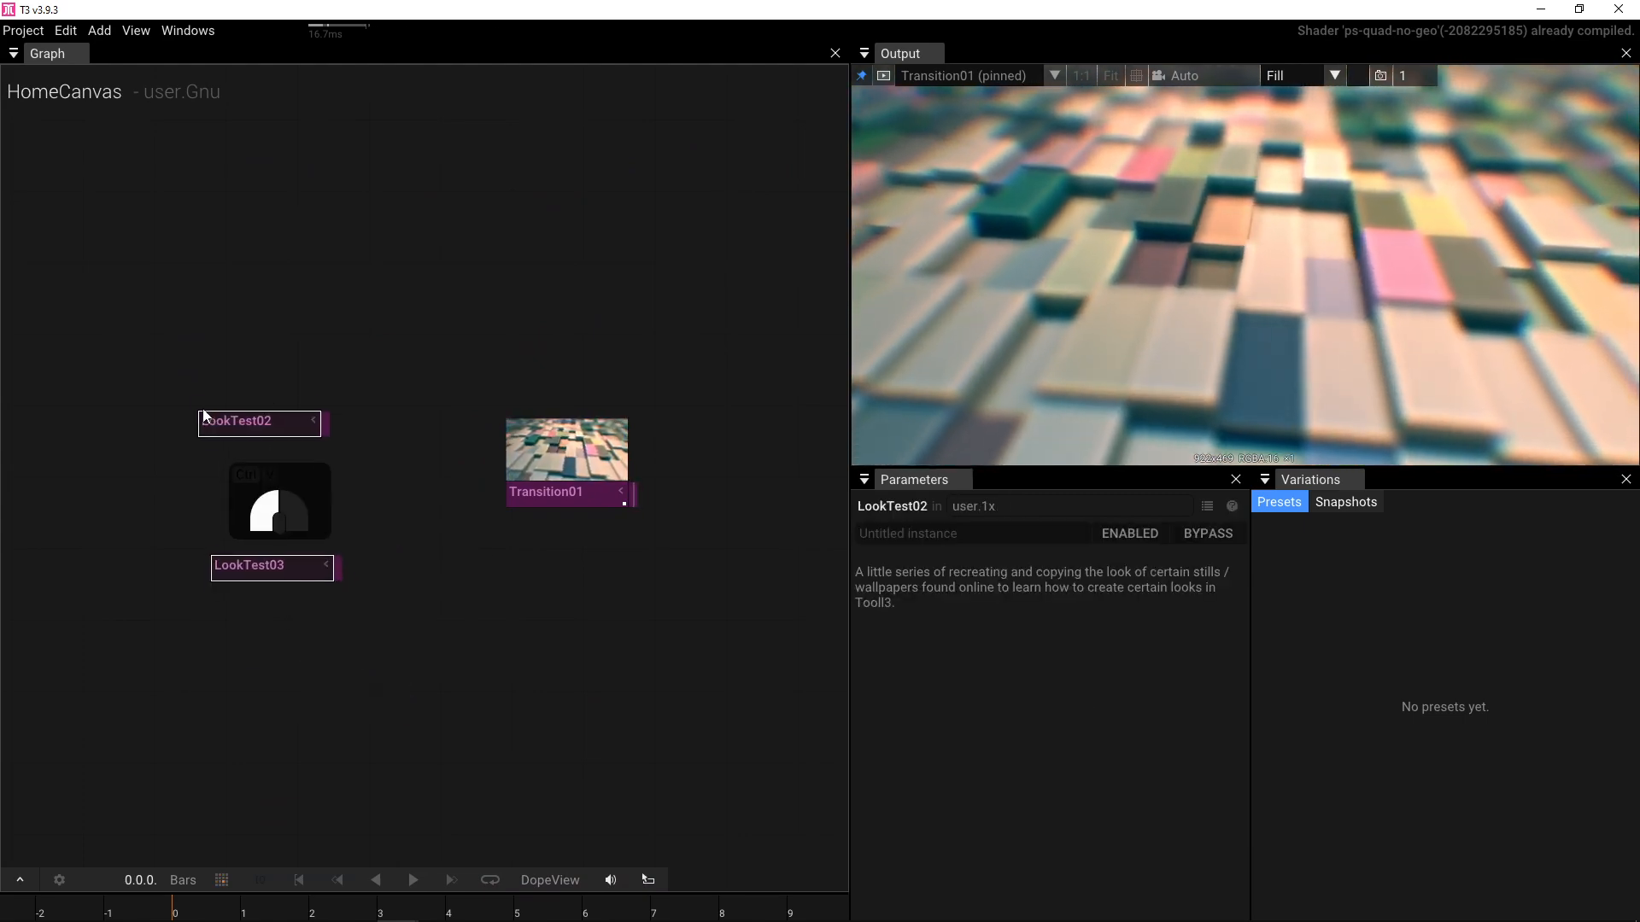
{"action": "left_click", "coordinate": [362, 453]}
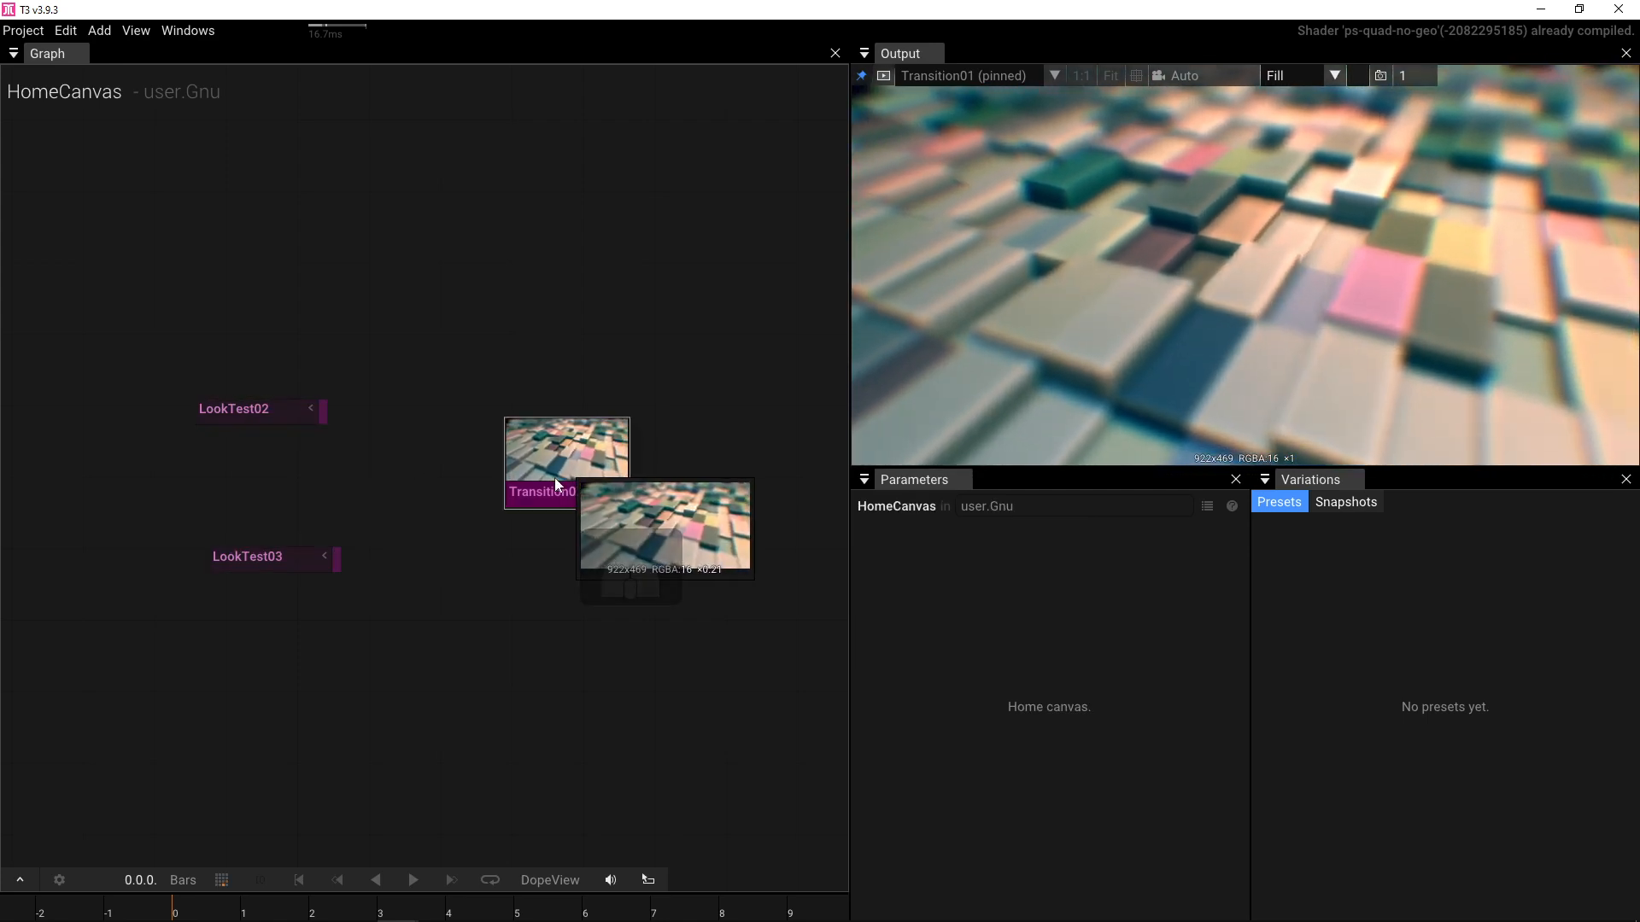
- Look inside Transition01, return to HomeCanvas and select the operator to inspect its parameters
{"action": "double_click", "coordinate": [547, 483]}
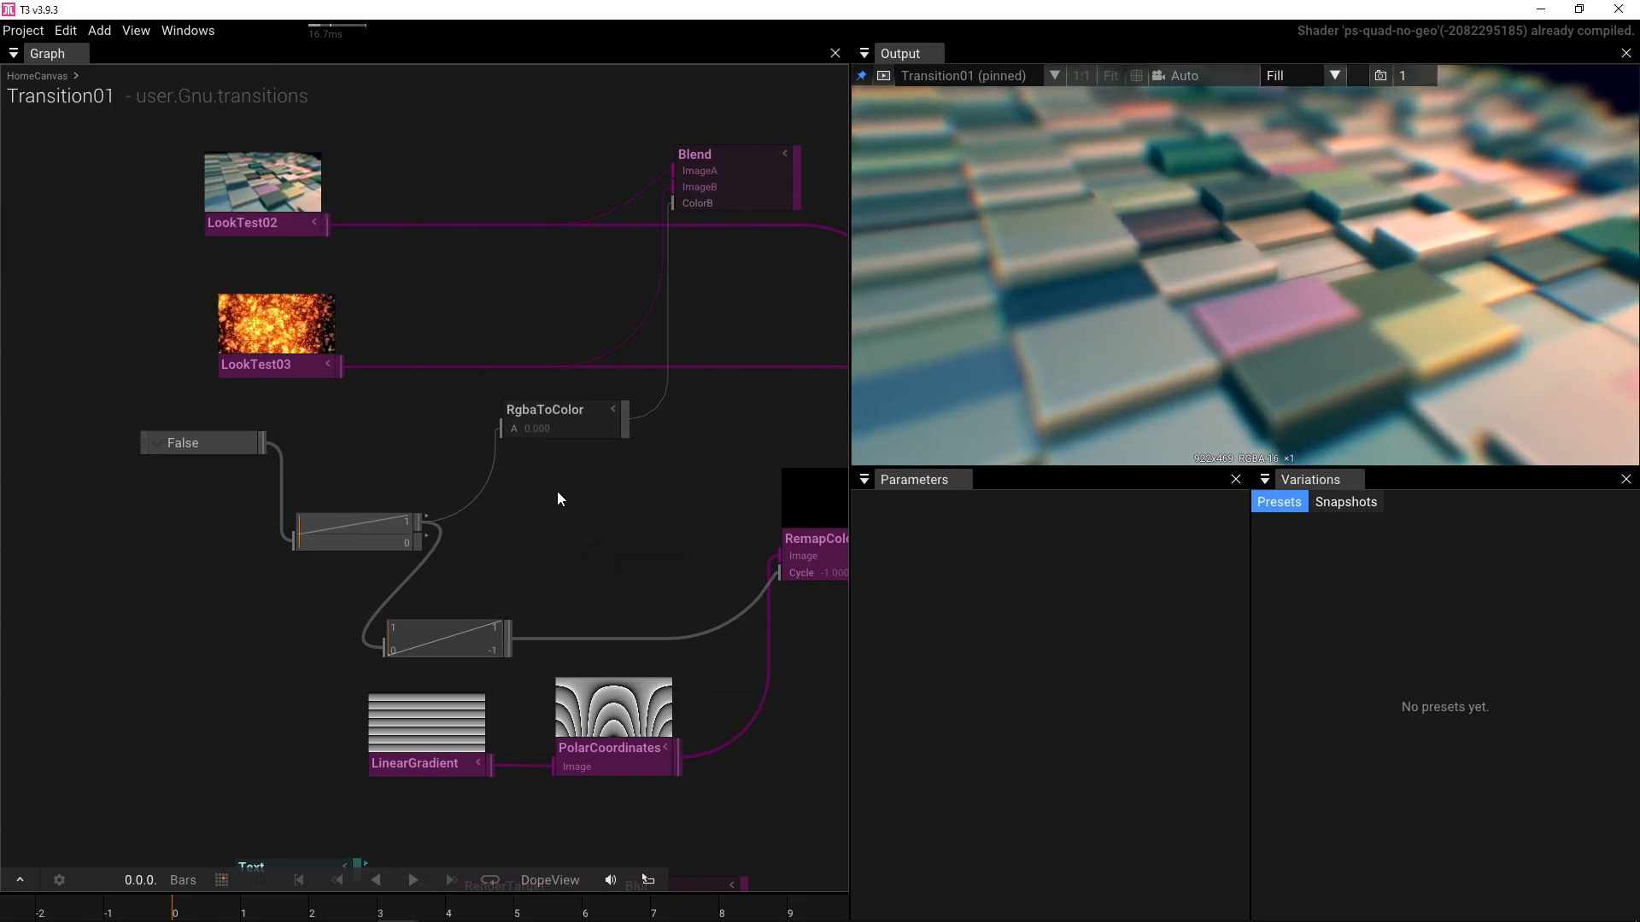
{"action": "double_click", "coordinate": [565, 496]}
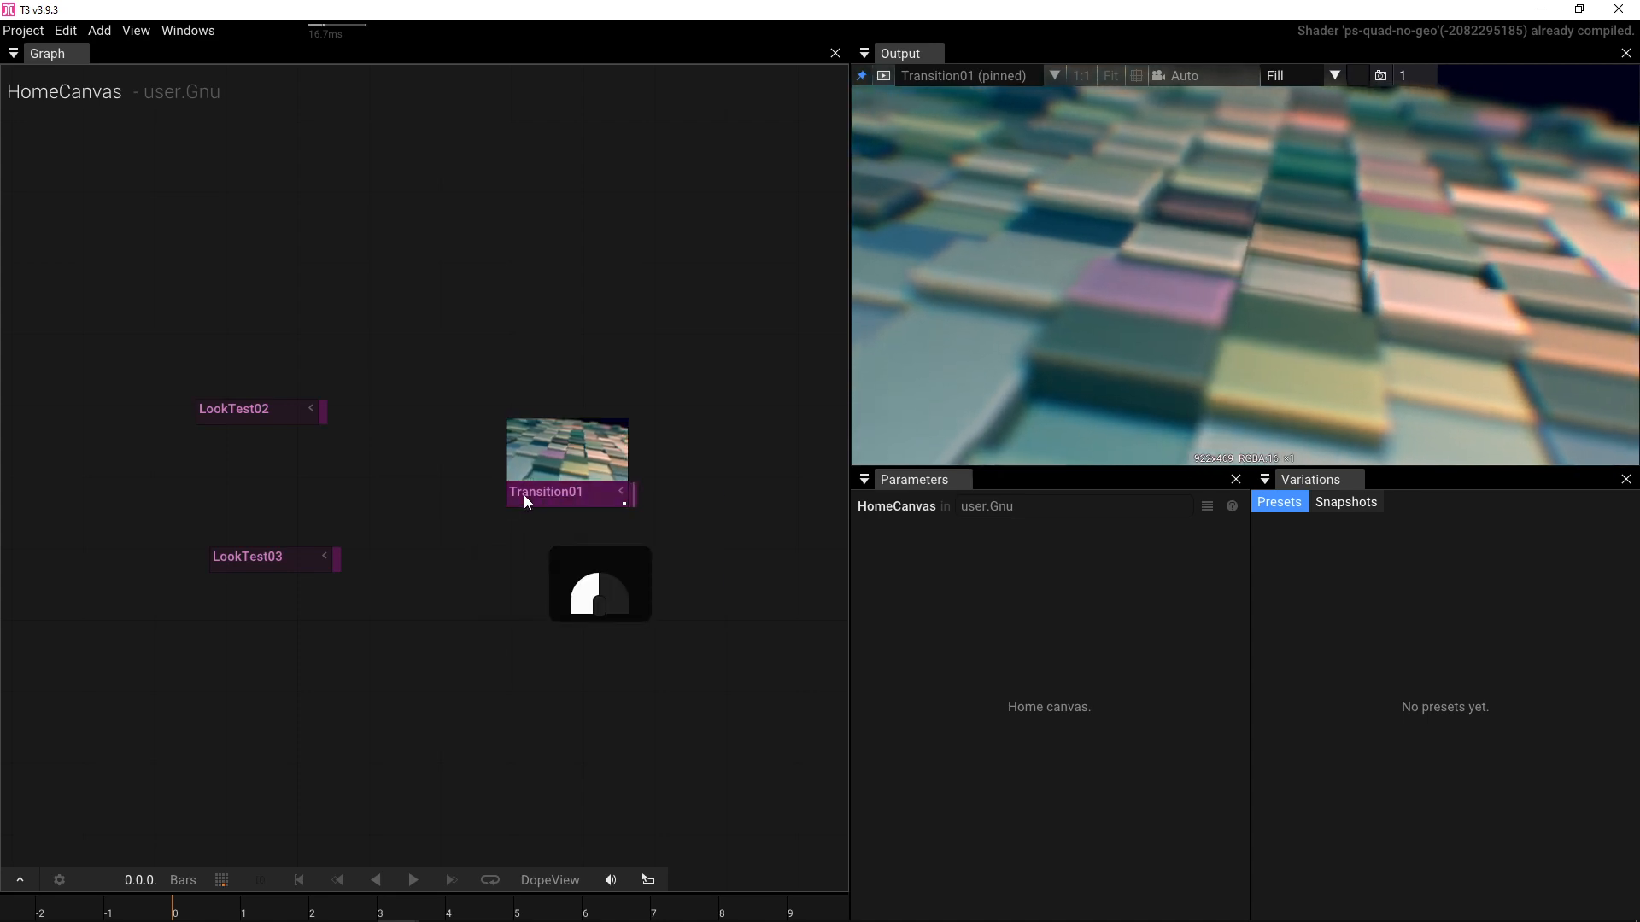
{"action": "left_click", "coordinate": [525, 498]}
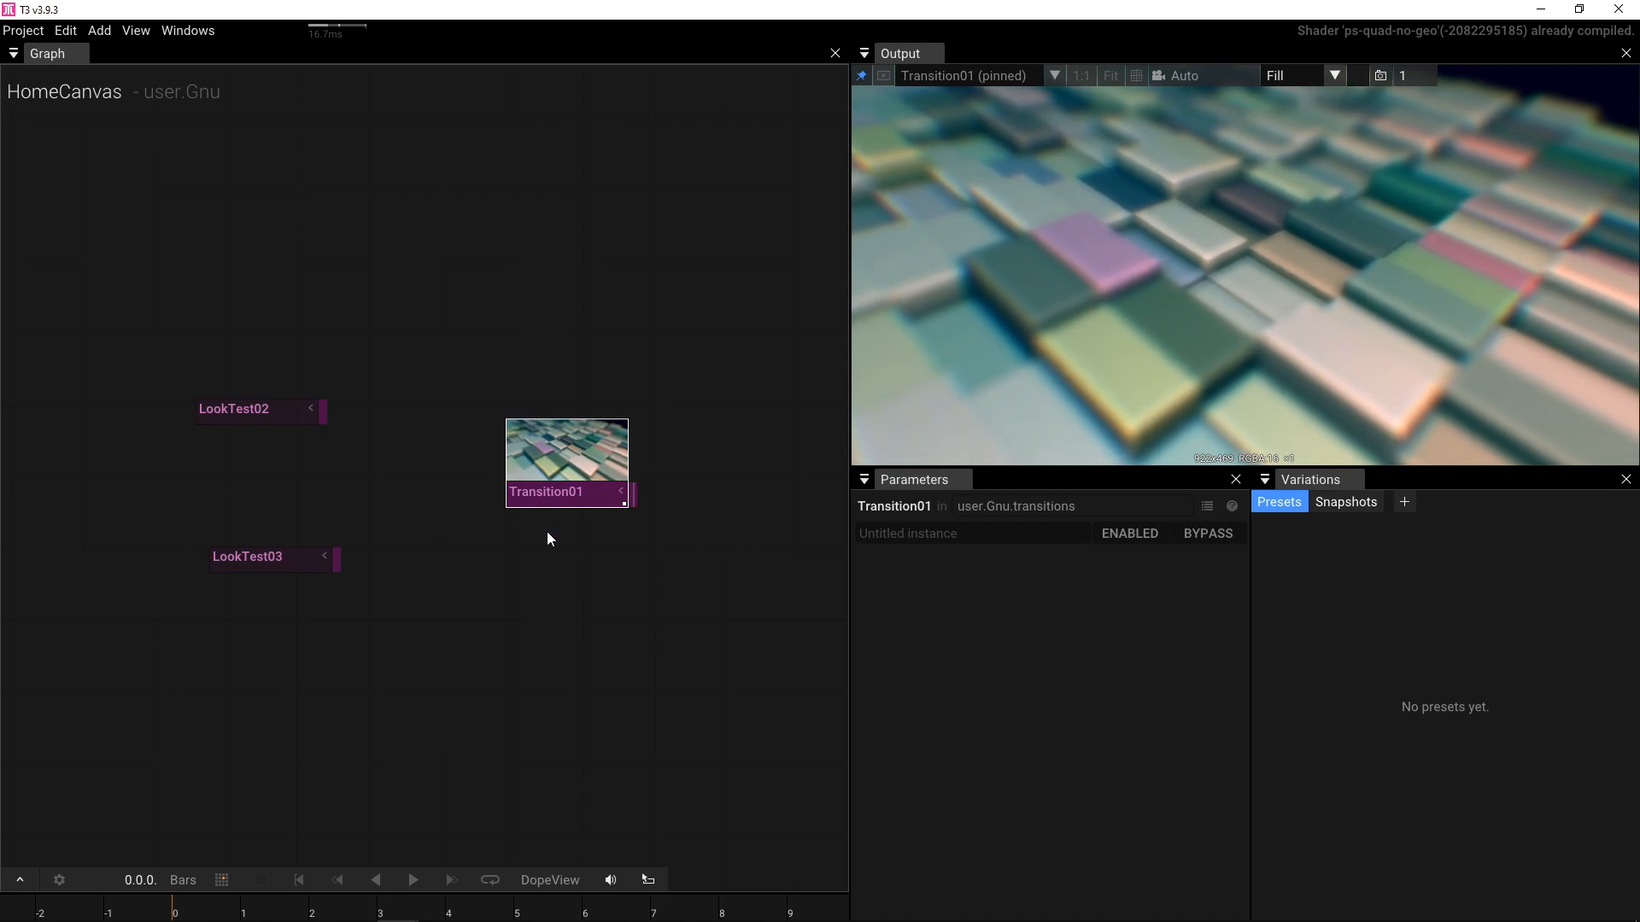
{"action": "double_click", "coordinate": [554, 502]}
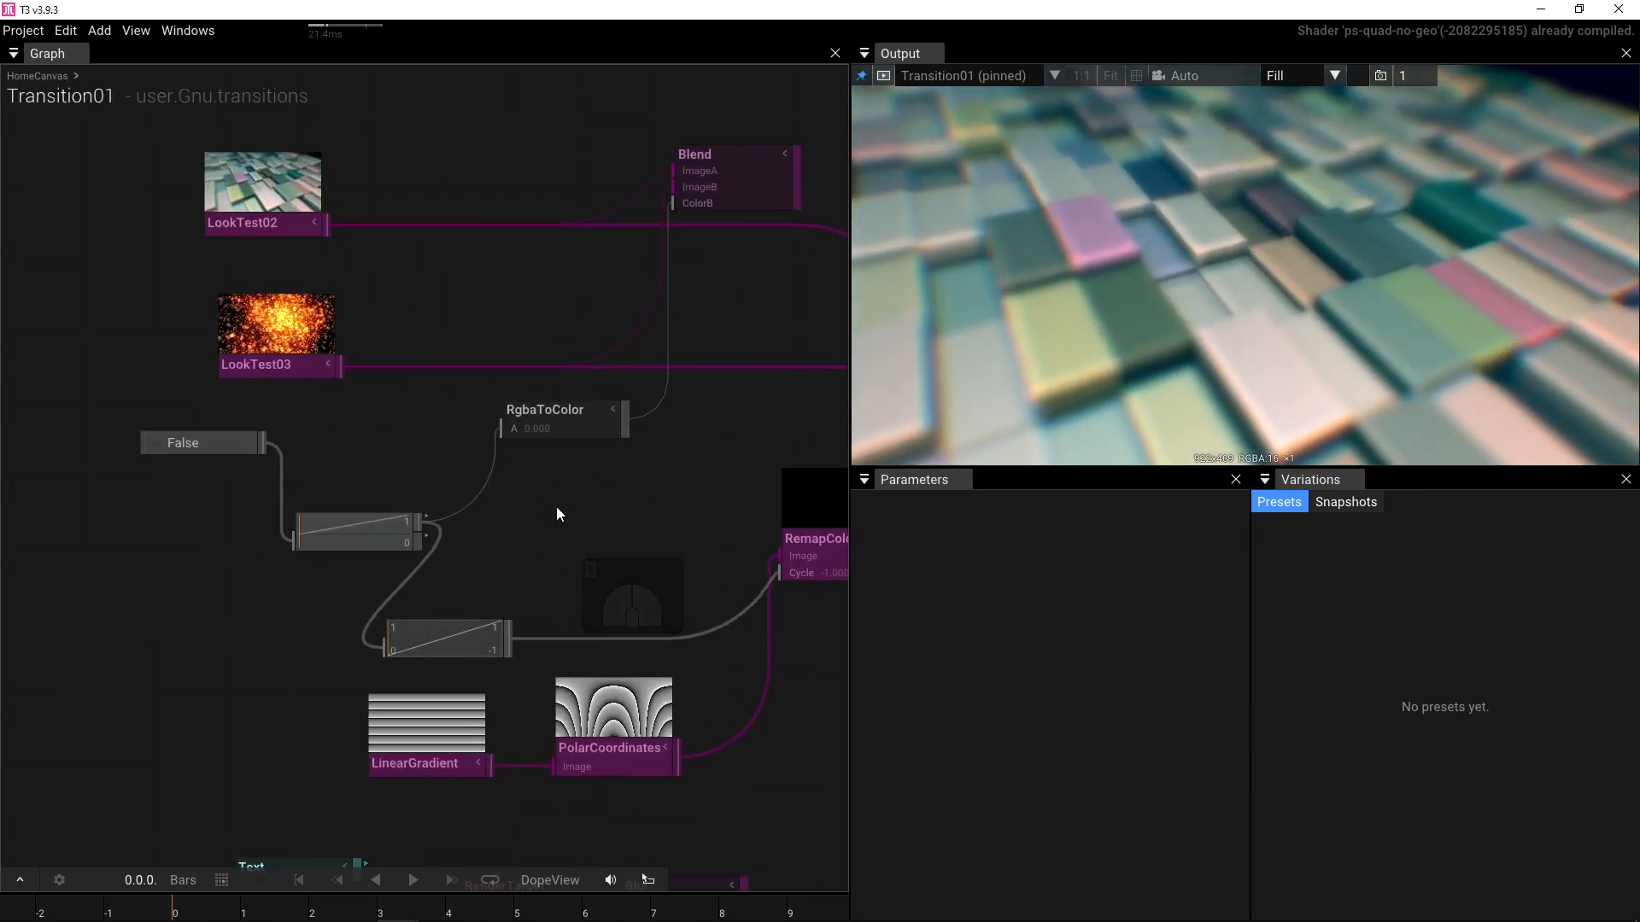
{"action": "double_click", "coordinate": [555, 508]}
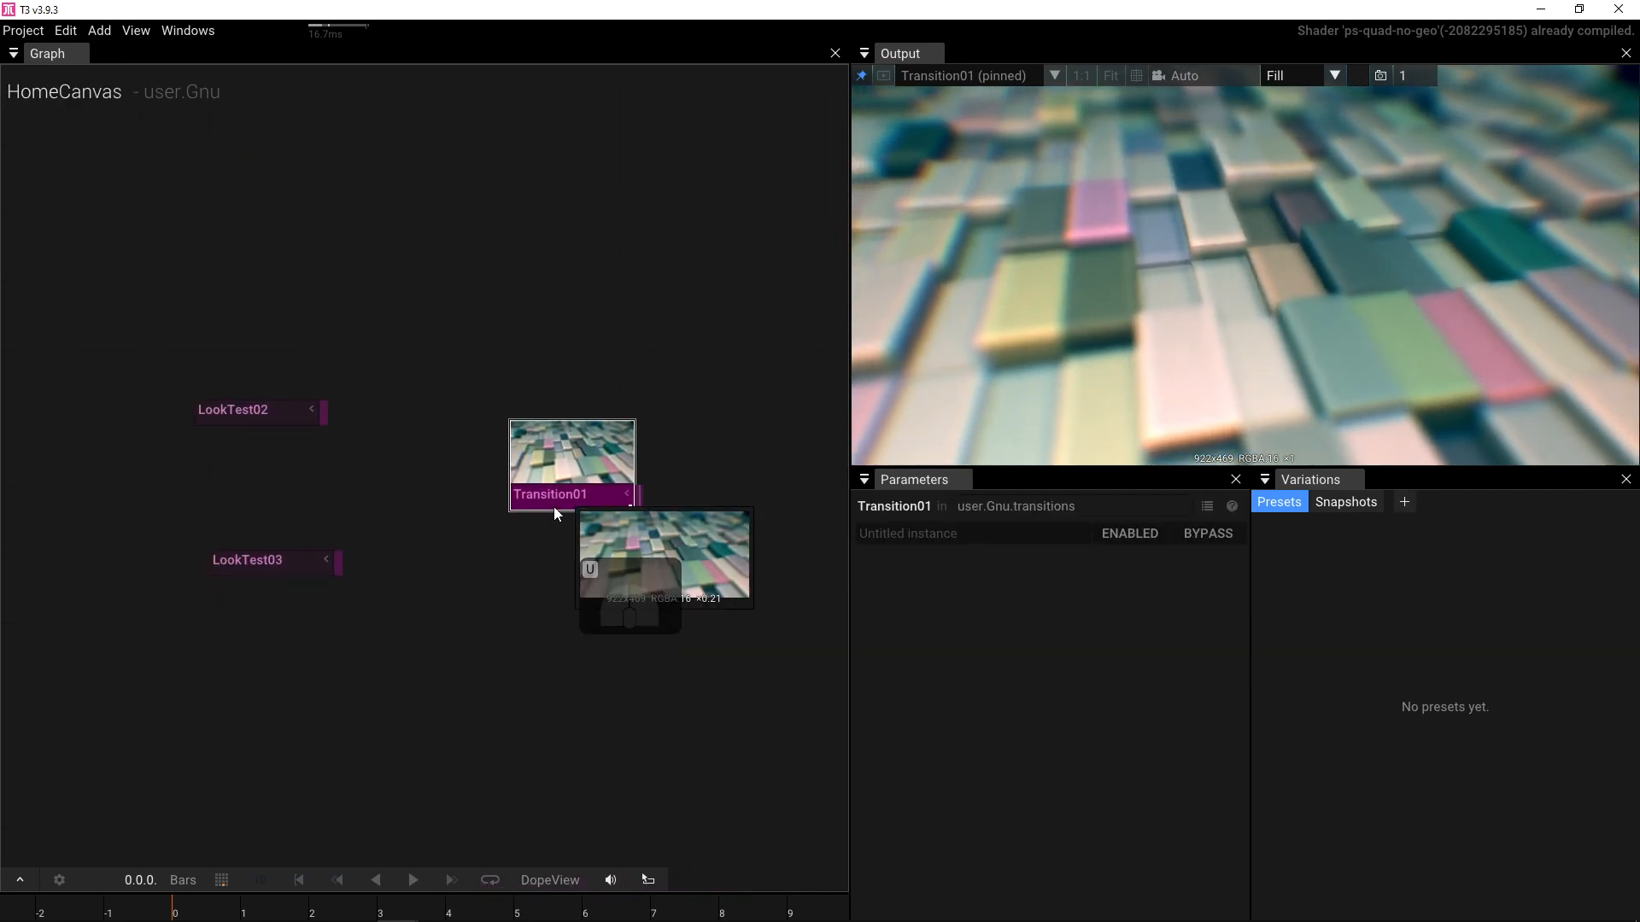
{"action": "double_click", "coordinate": [552, 506]}
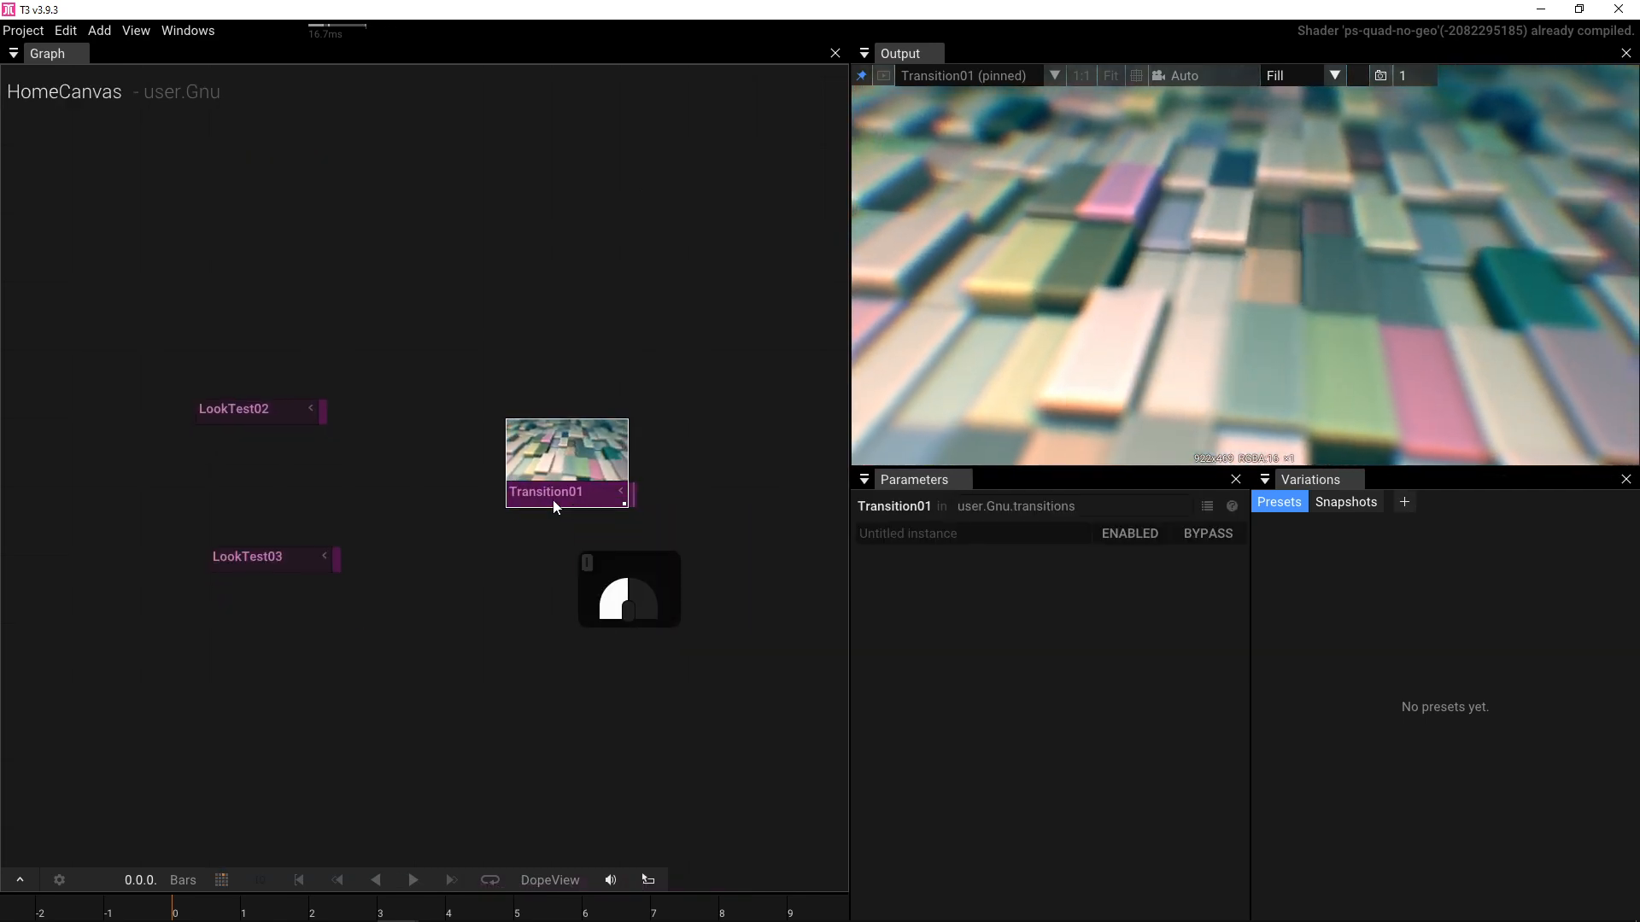
{"action": "double_click", "coordinate": [552, 500]}
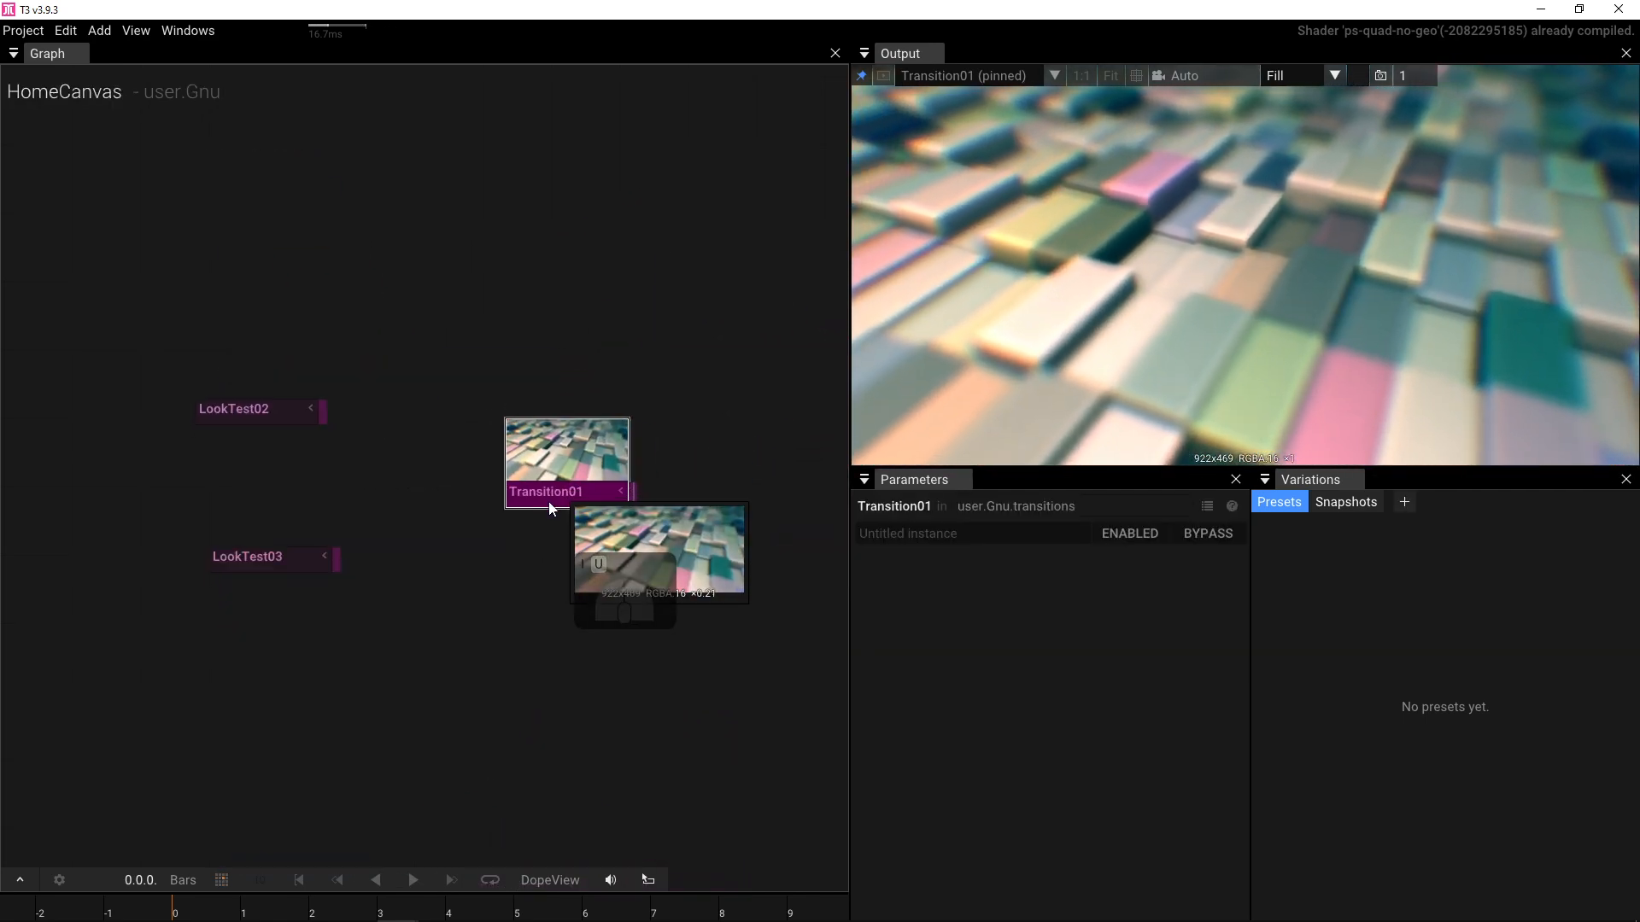
{"action": "double_click", "coordinate": [552, 498]}
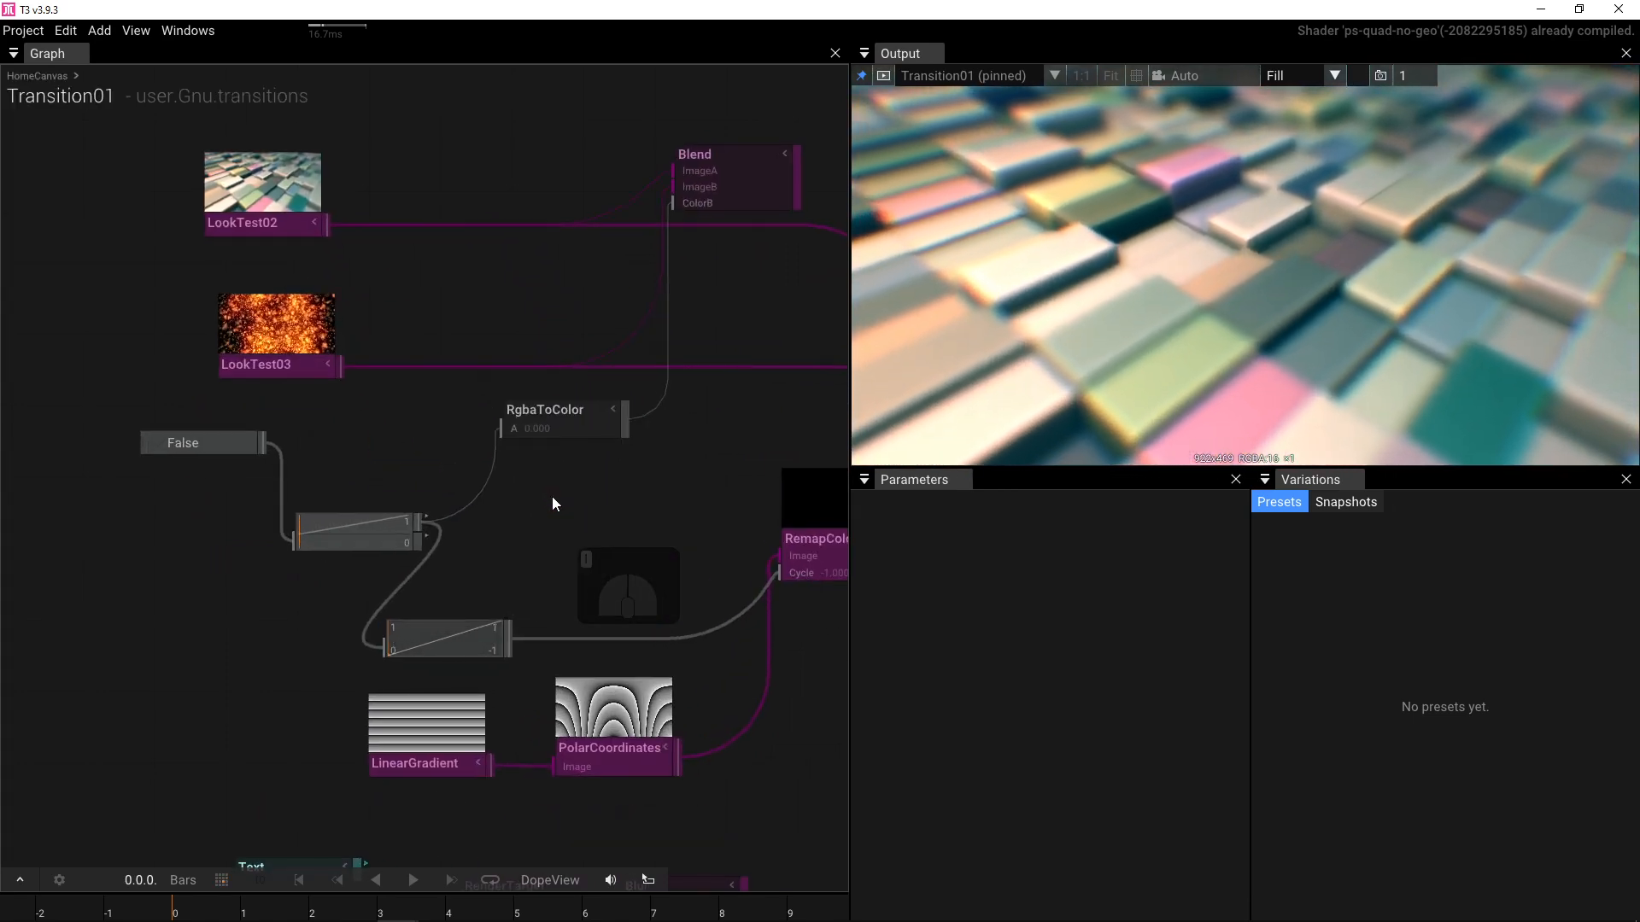
{"action": "double_click", "coordinate": [552, 498]}
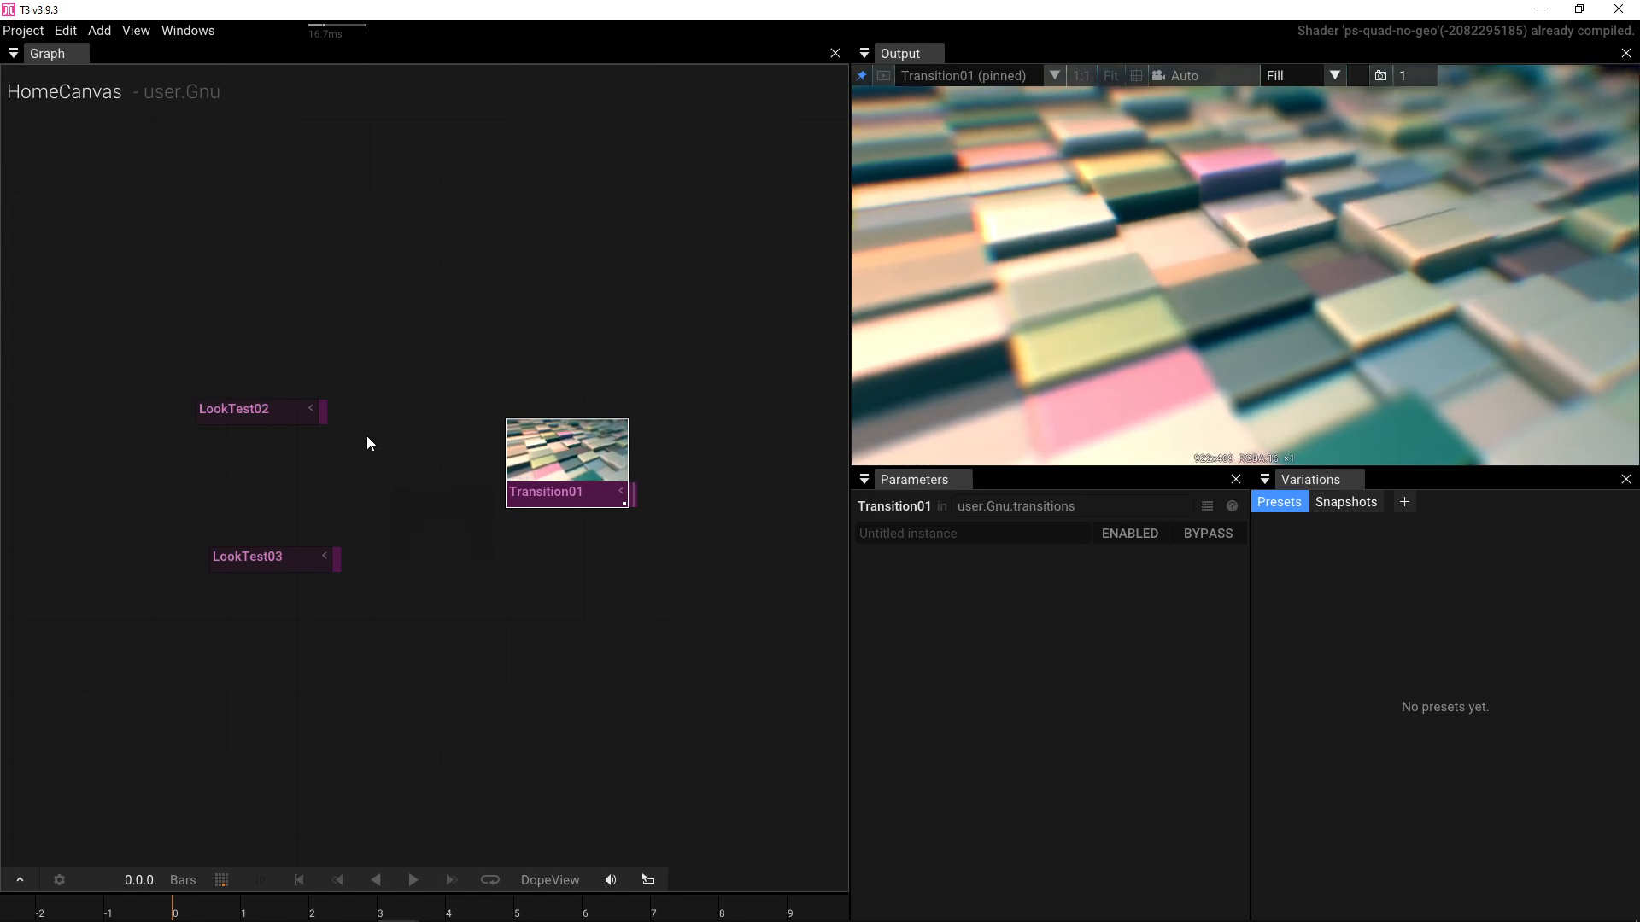
- Open Transition01's inner graph and delete the LookTest03 and LookTest02 operators from it
{"action": "double_click", "coordinate": [529, 464]}
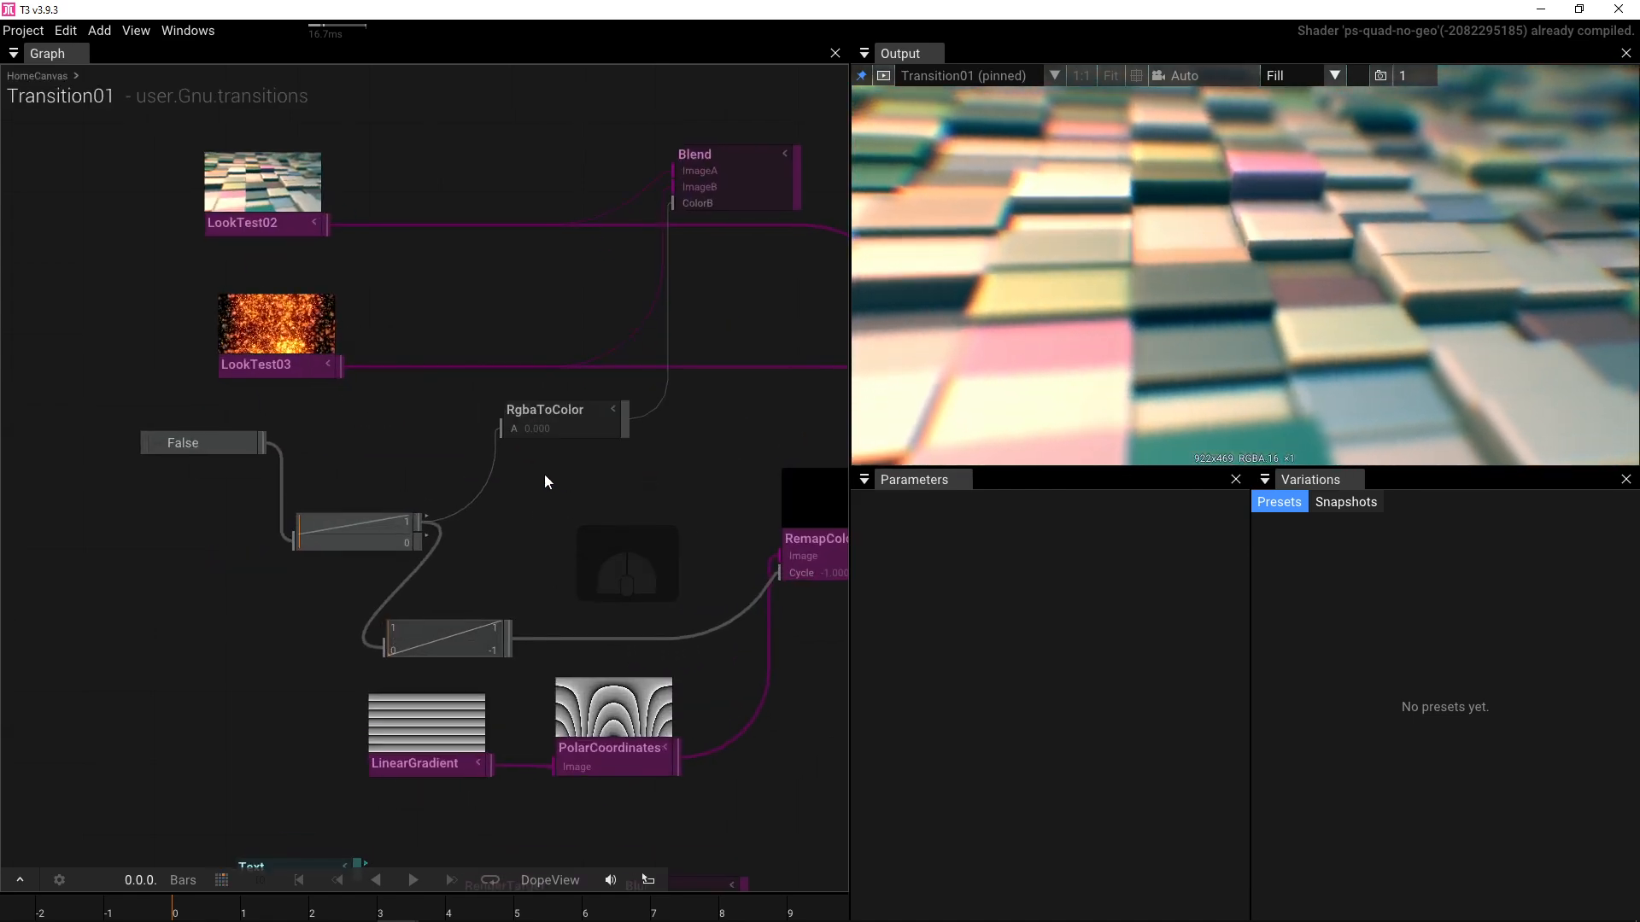
{"action": "left_click_drag", "start_coordinate": [545, 474], "coordinate": [403, 495]}
{"action": "scroll", "coordinate": [551, 470], "scroll_direction": "down", "scroll_amount": 2}
{"action": "scroll", "coordinate": [512, 440], "scroll_direction": "up", "scroll_amount": 1}
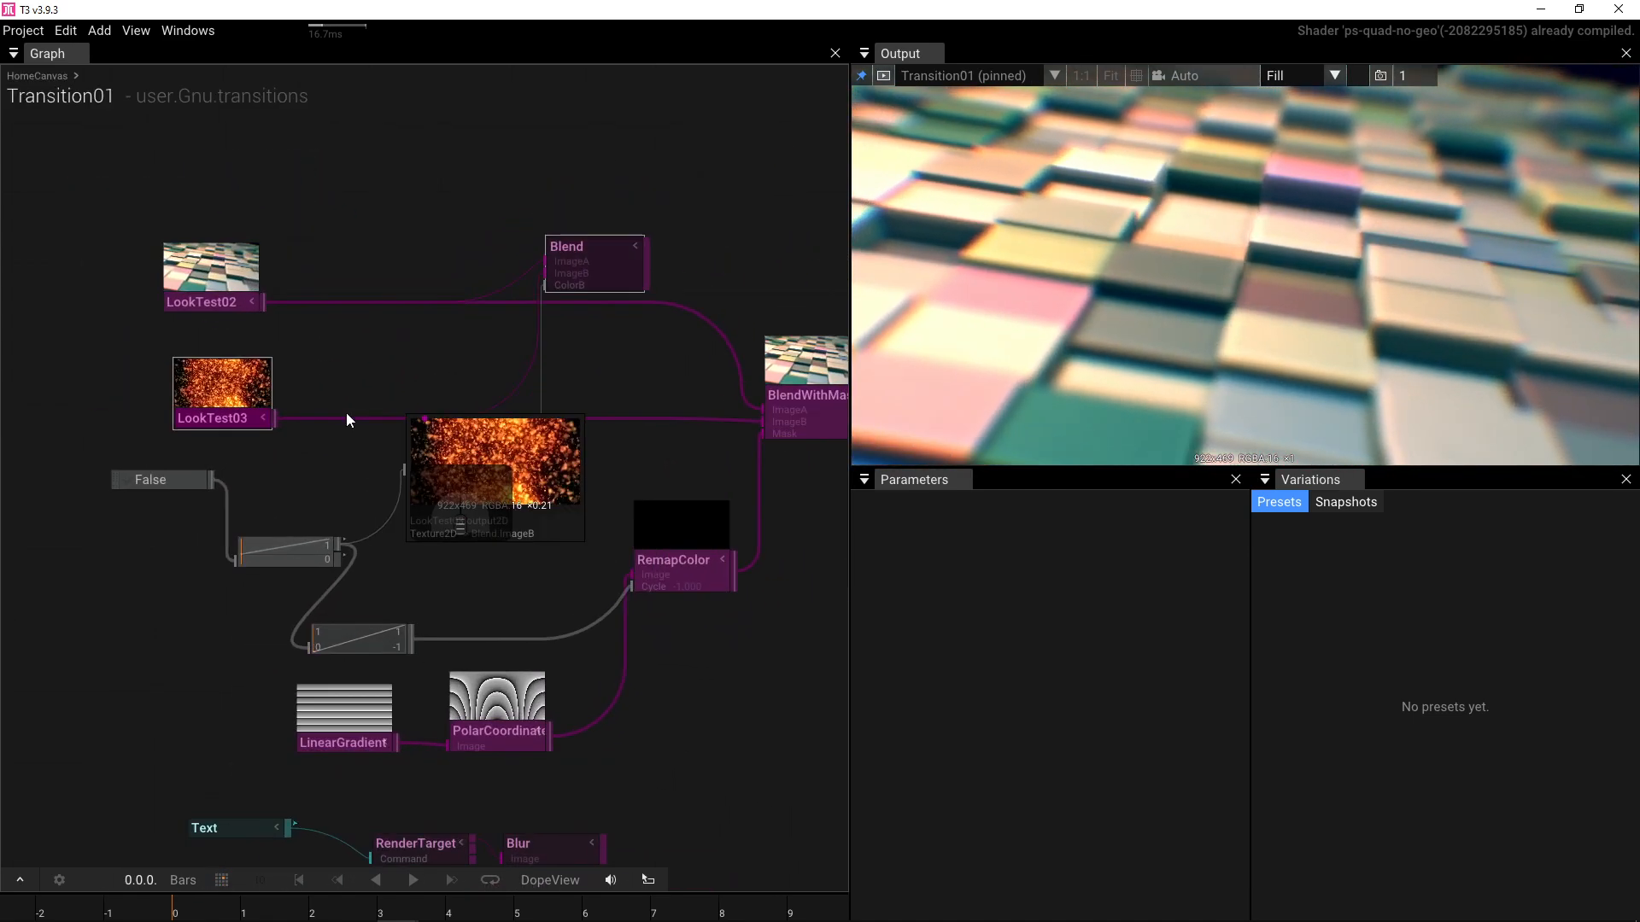
{"action": "left_click", "coordinate": [197, 403]}
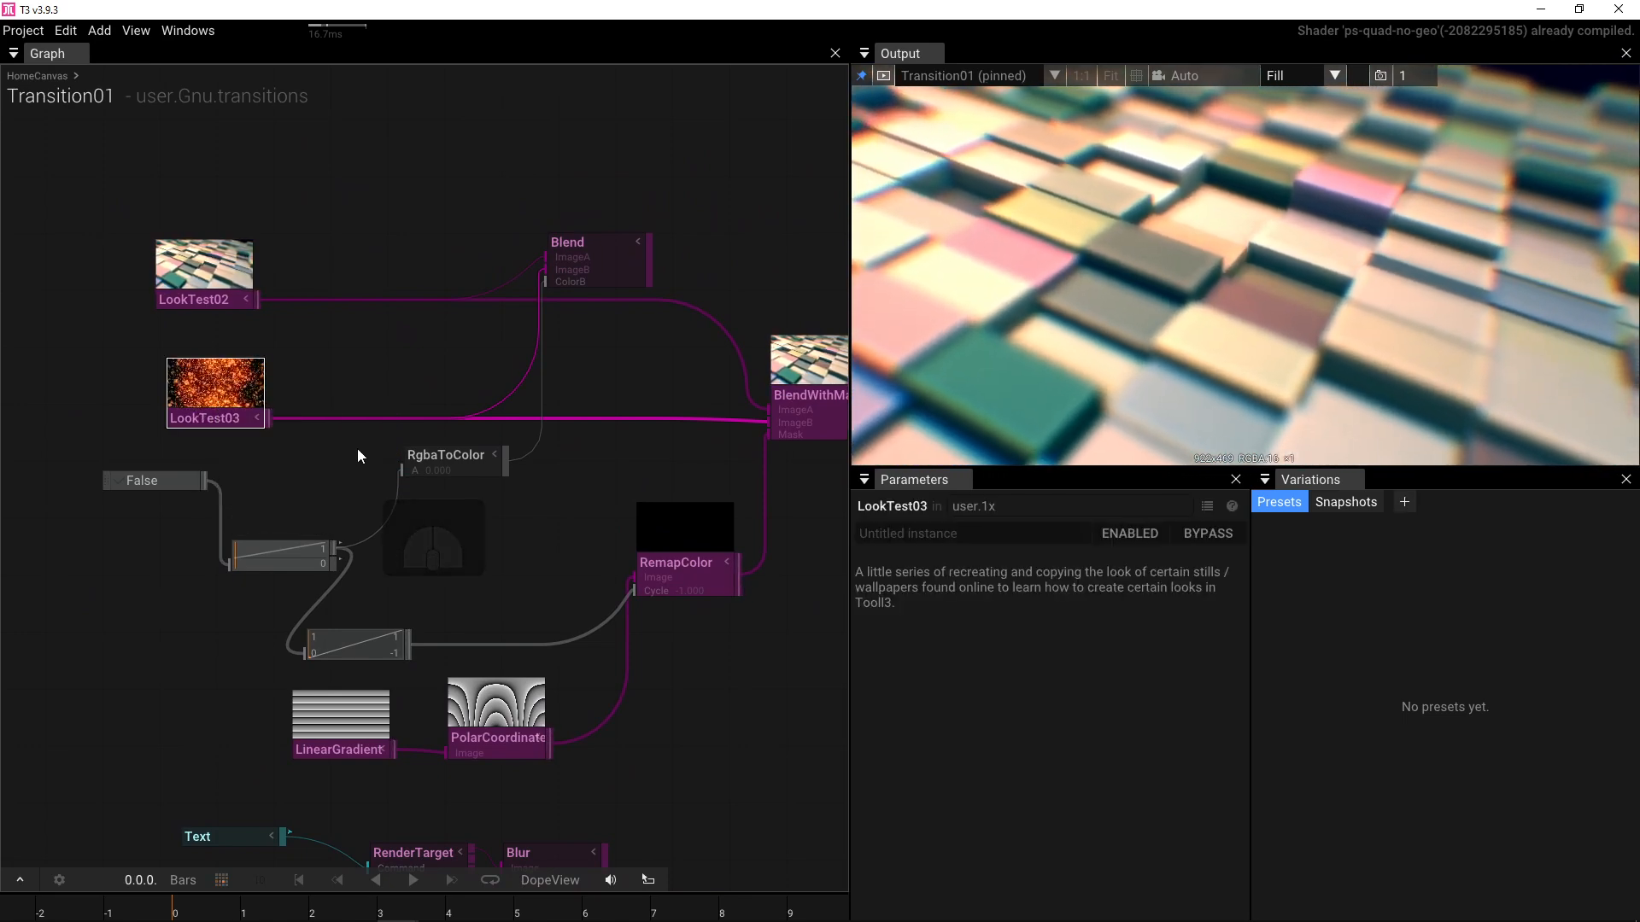
{"action": "key", "text": "Delete"}
{"action": "left_click", "coordinate": [198, 299]}
{"action": "key", "text": "Delete"}
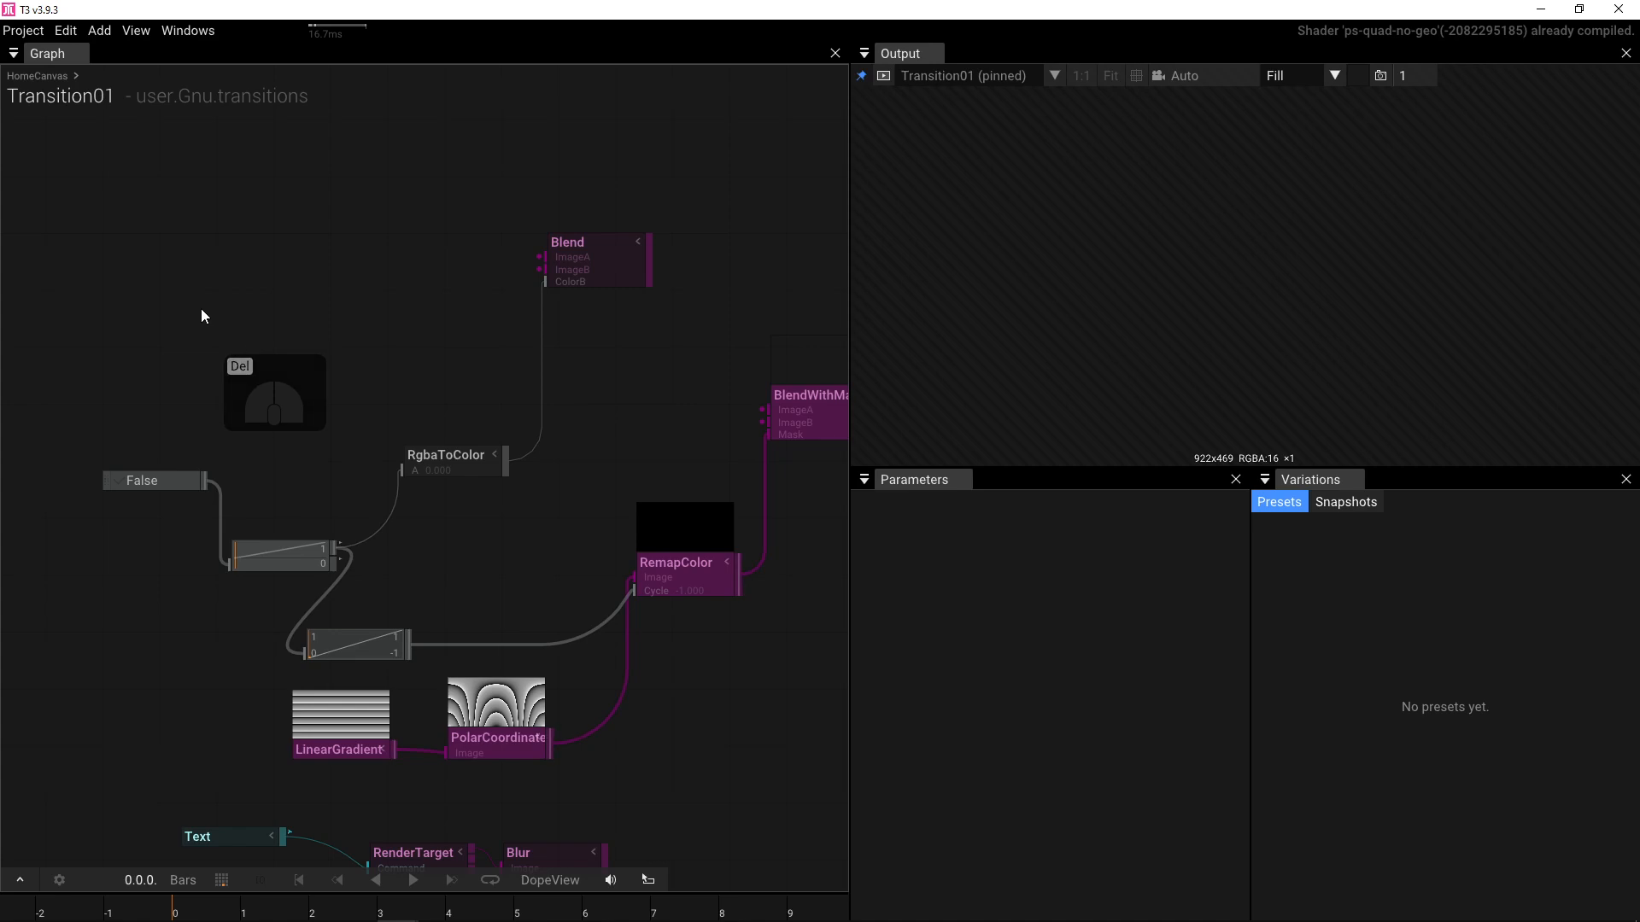
- Publish the ImageA and ImageB parameters of BlendWithMask as inputs of Transition01
{"action": "left_click_drag", "start_coordinate": [635, 418], "coordinate": [514, 415]}
{"action": "left_click", "coordinate": [675, 402]}
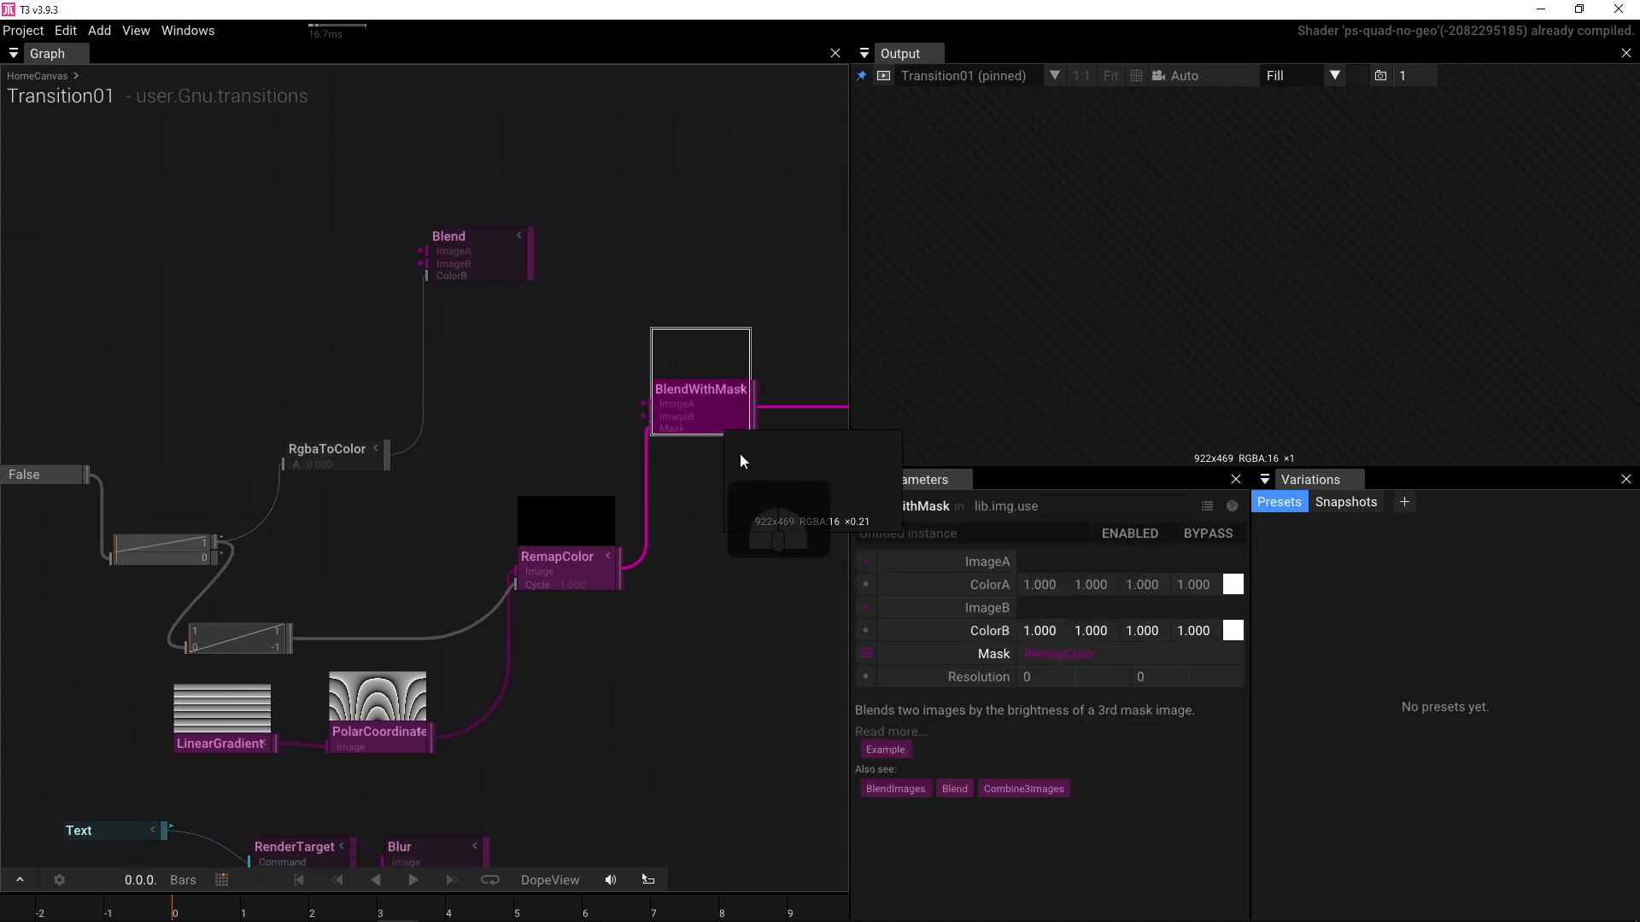
{"action": "right_click", "coordinate": [937, 563]}
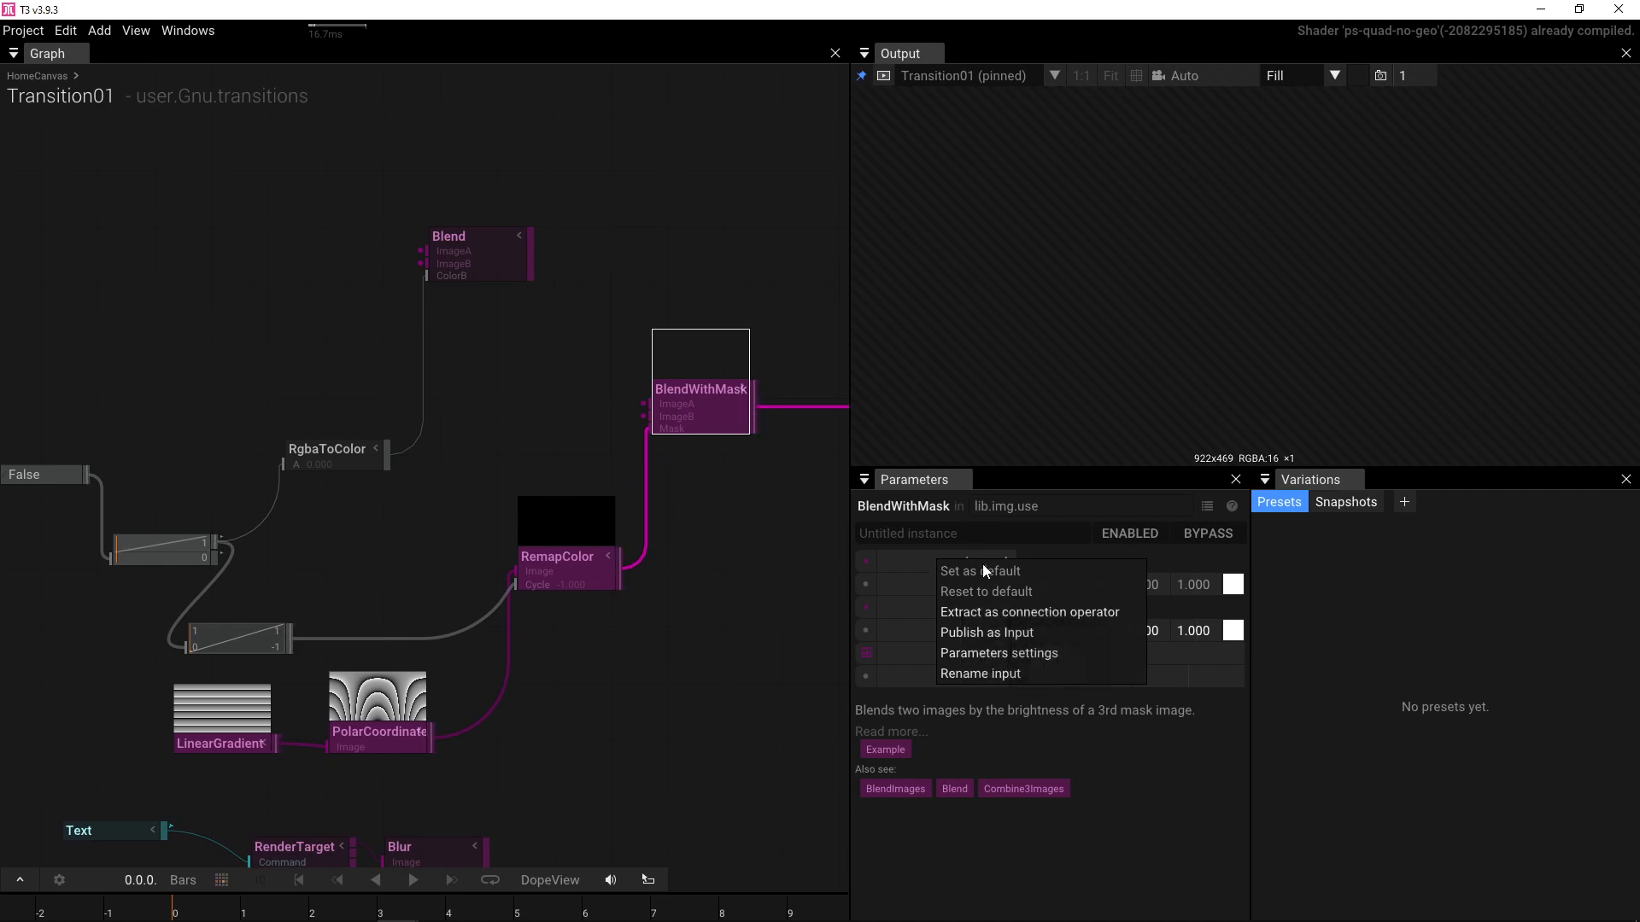
{"action": "left_click", "coordinate": [983, 633]}
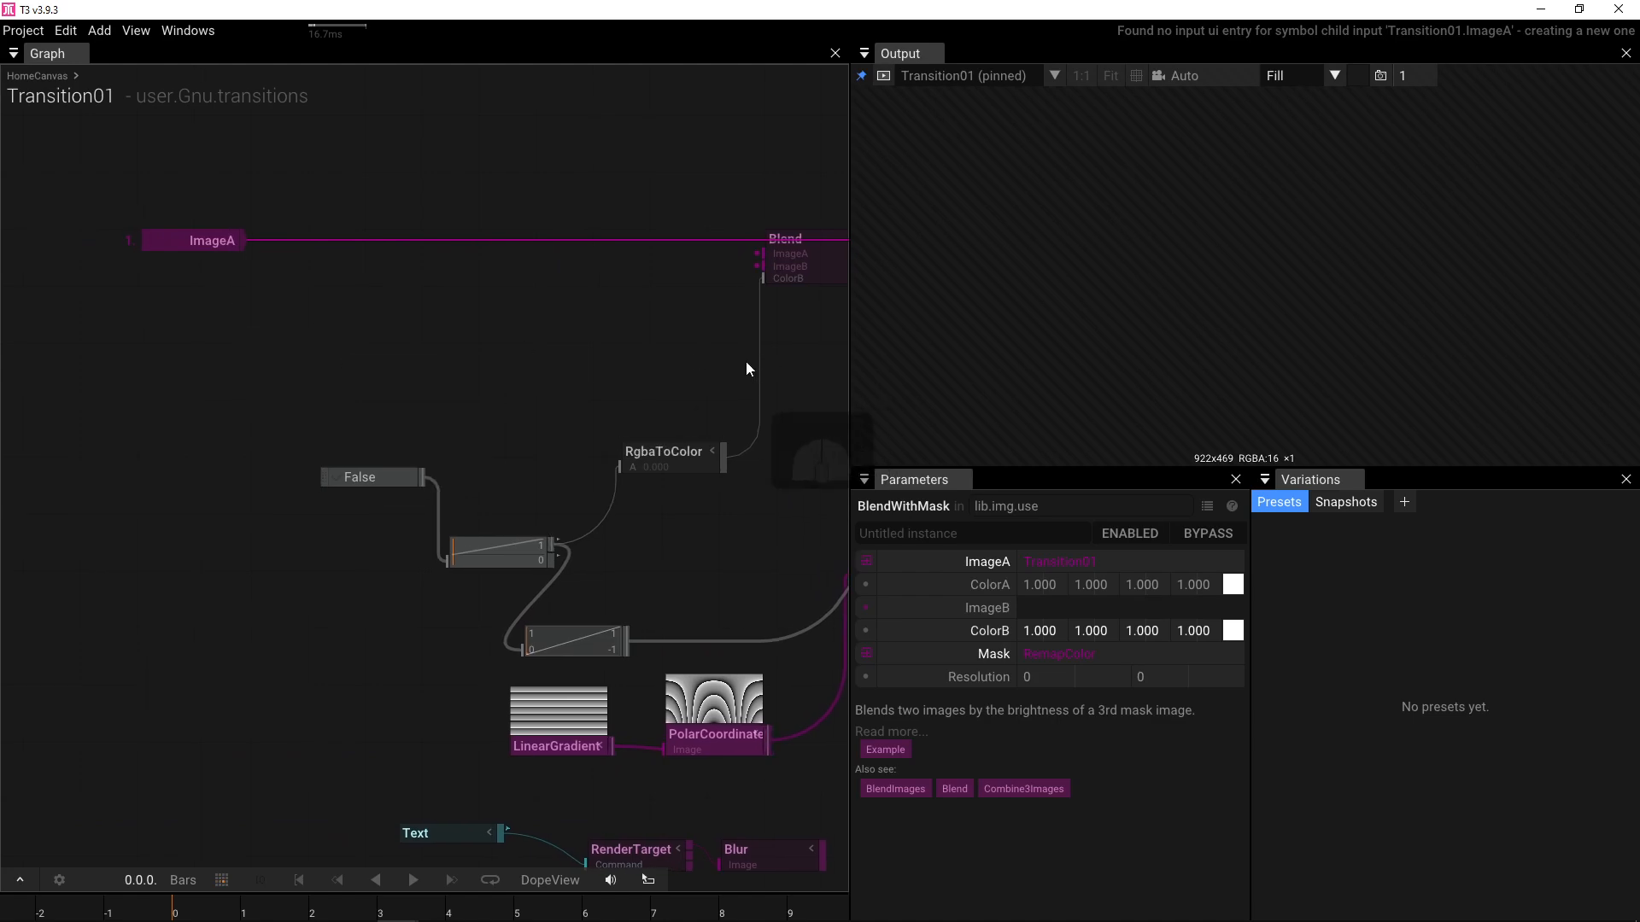
{"action": "left_click_drag", "start_coordinate": [749, 363], "coordinate": [391, 380]}
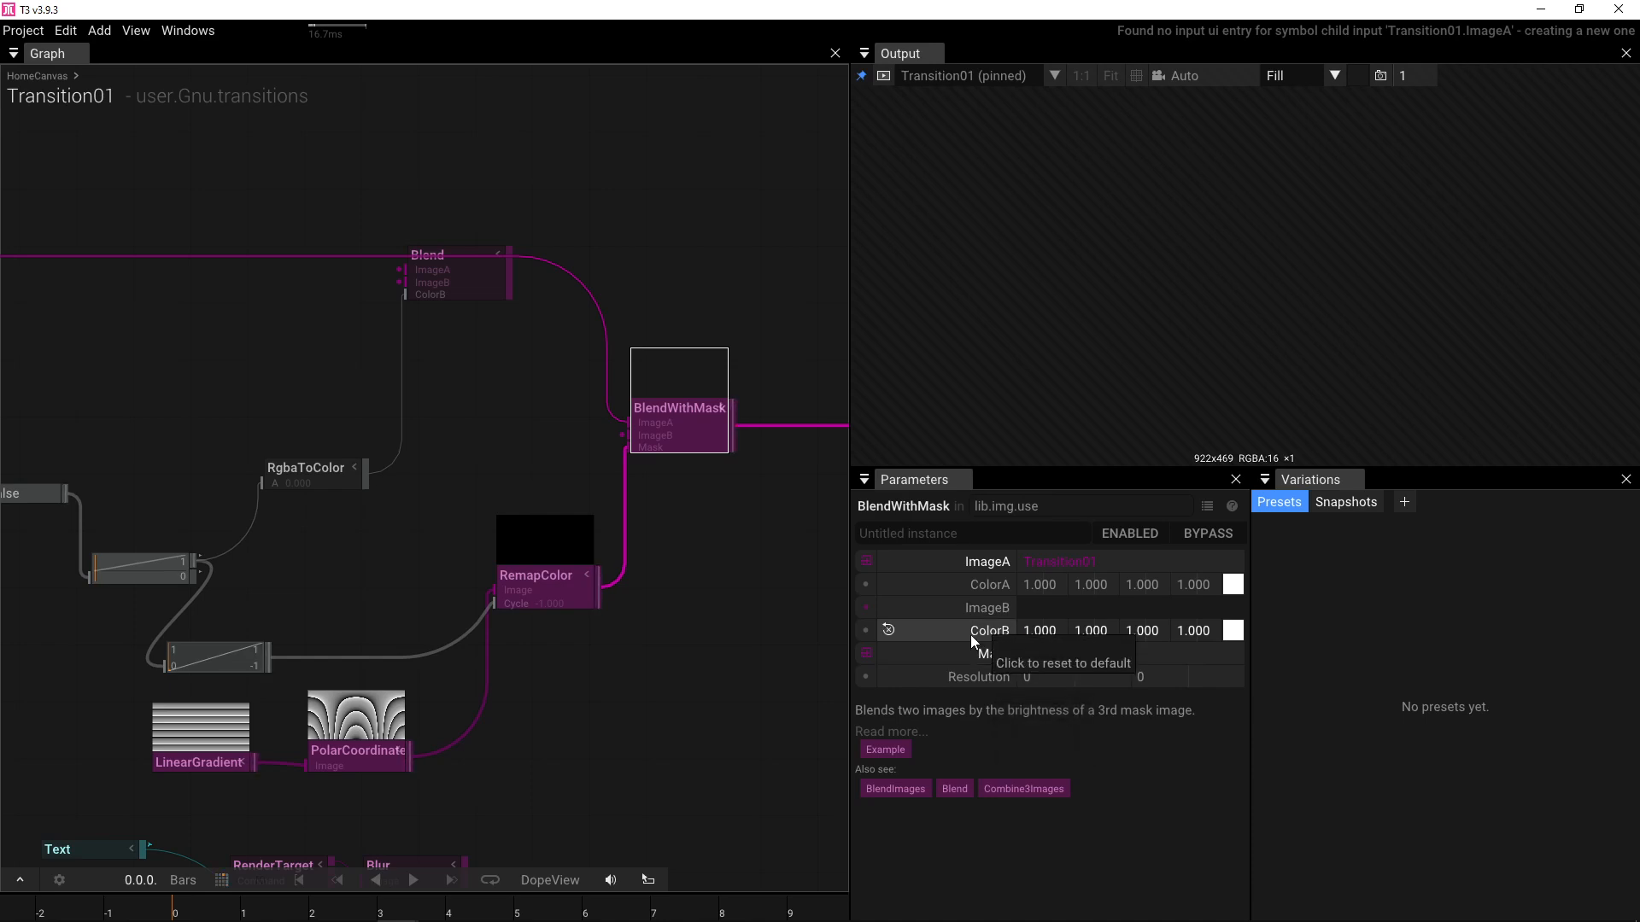
{"action": "right_click", "coordinate": [972, 608]}
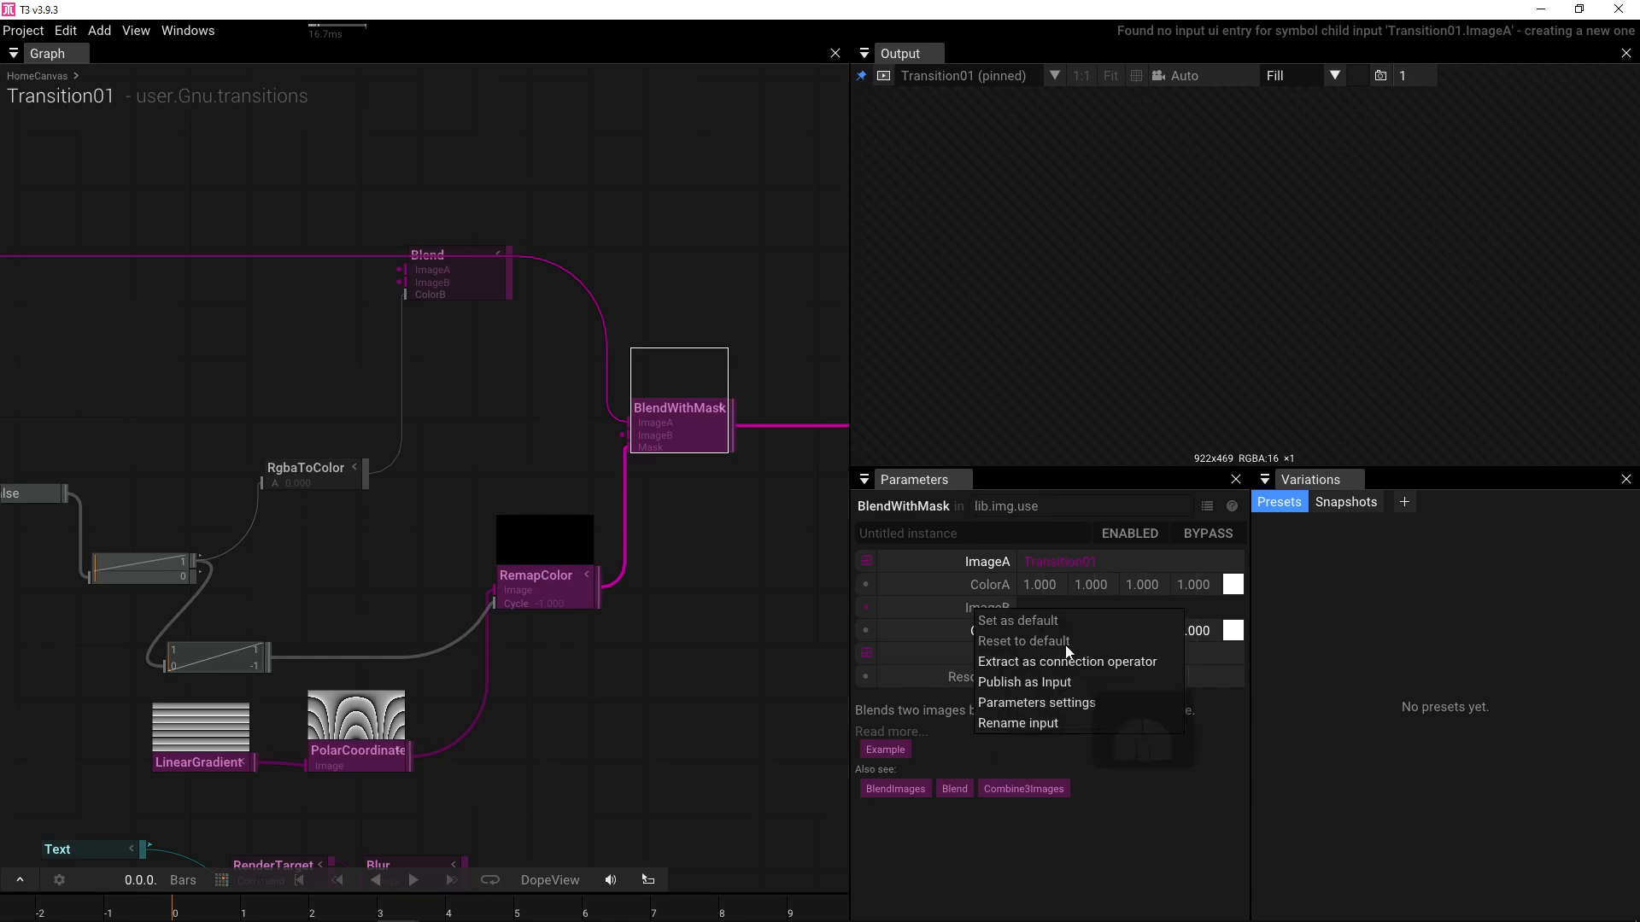
{"action": "left_click", "coordinate": [1042, 681]}
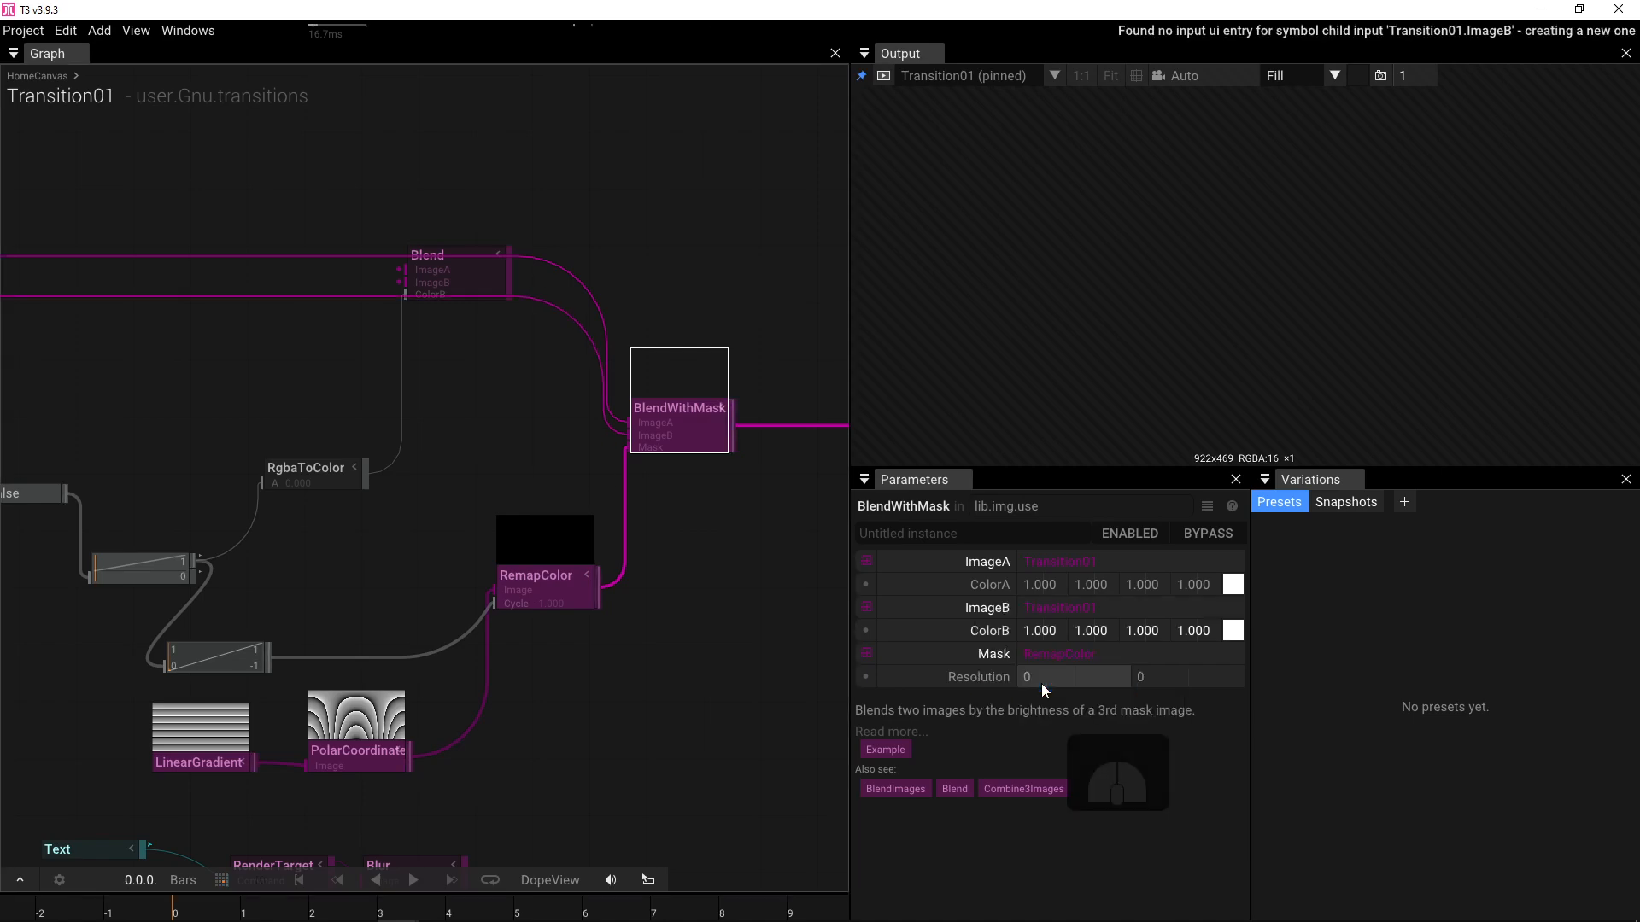
- On HomeCanvas, connect LookTest02 to Transition01's ImageA and LookTest03 to its ImageB, and select Transition01
{"action": "key", "text": "BackSpace"}
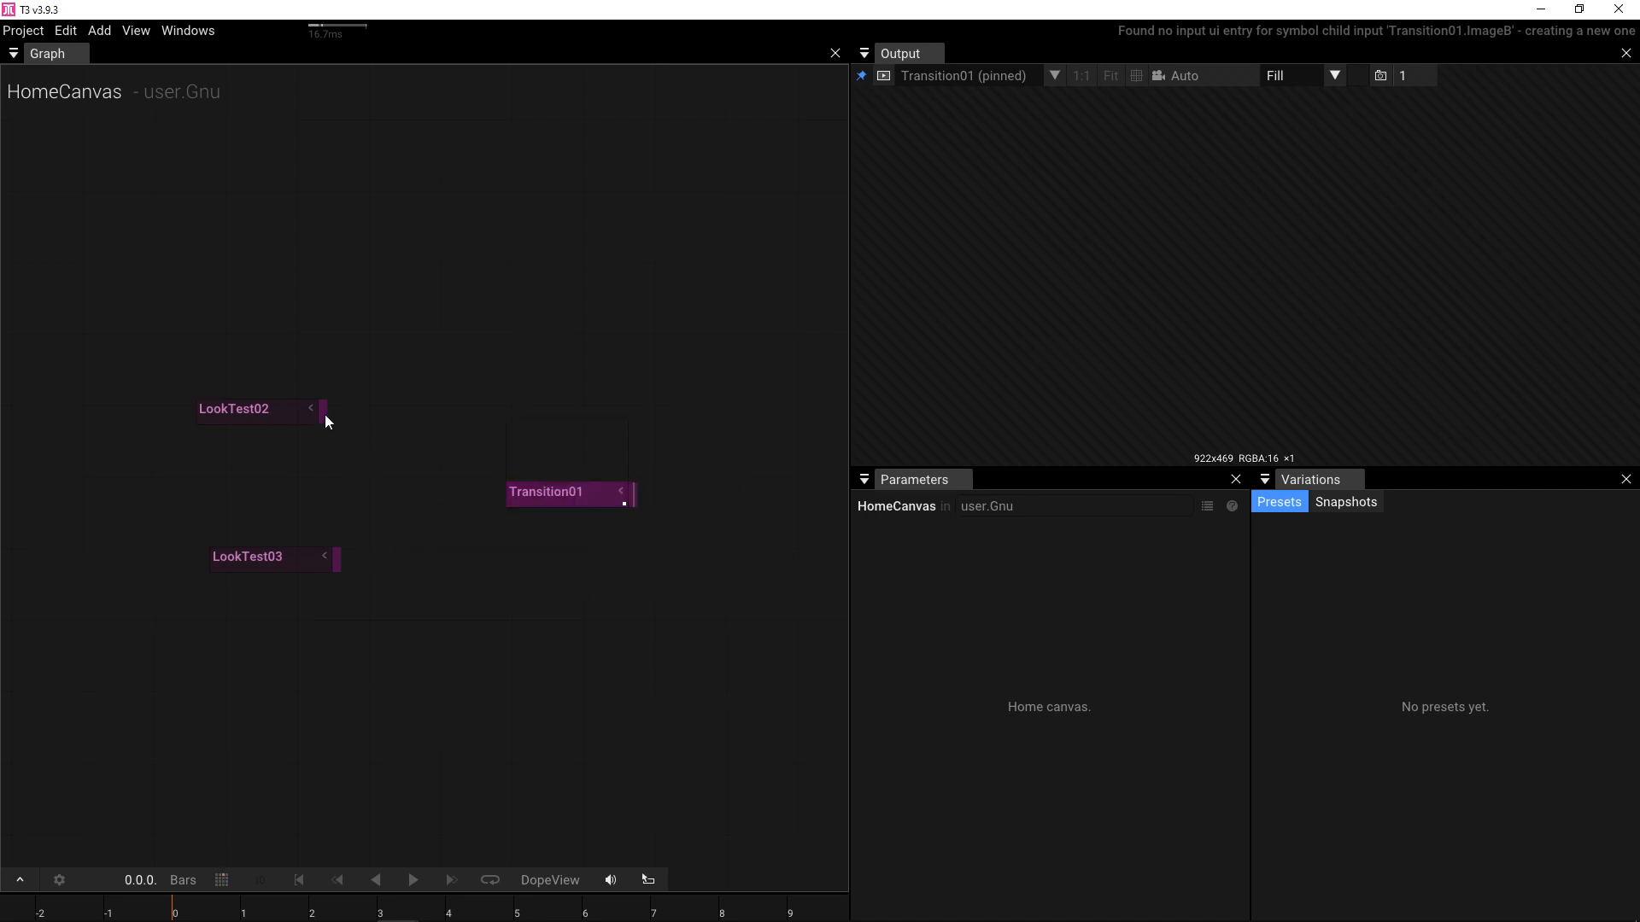
{"action": "left_click_drag", "start_coordinate": [324, 414], "coordinate": [501, 472]}
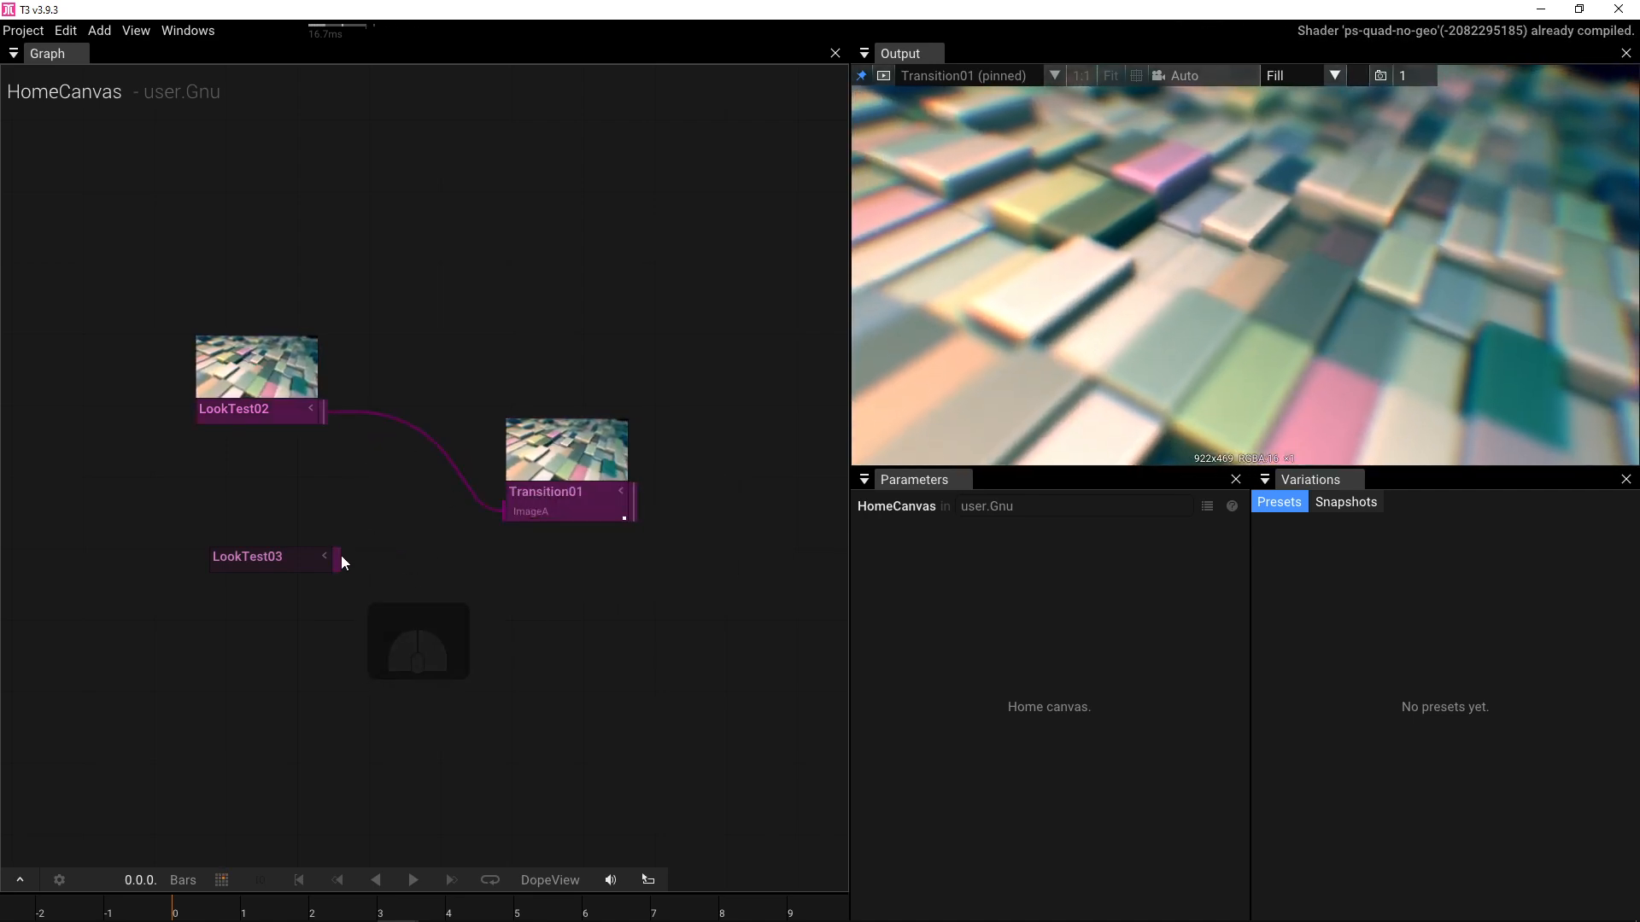
{"action": "left_click_drag", "start_coordinate": [341, 562], "coordinate": [504, 519]}
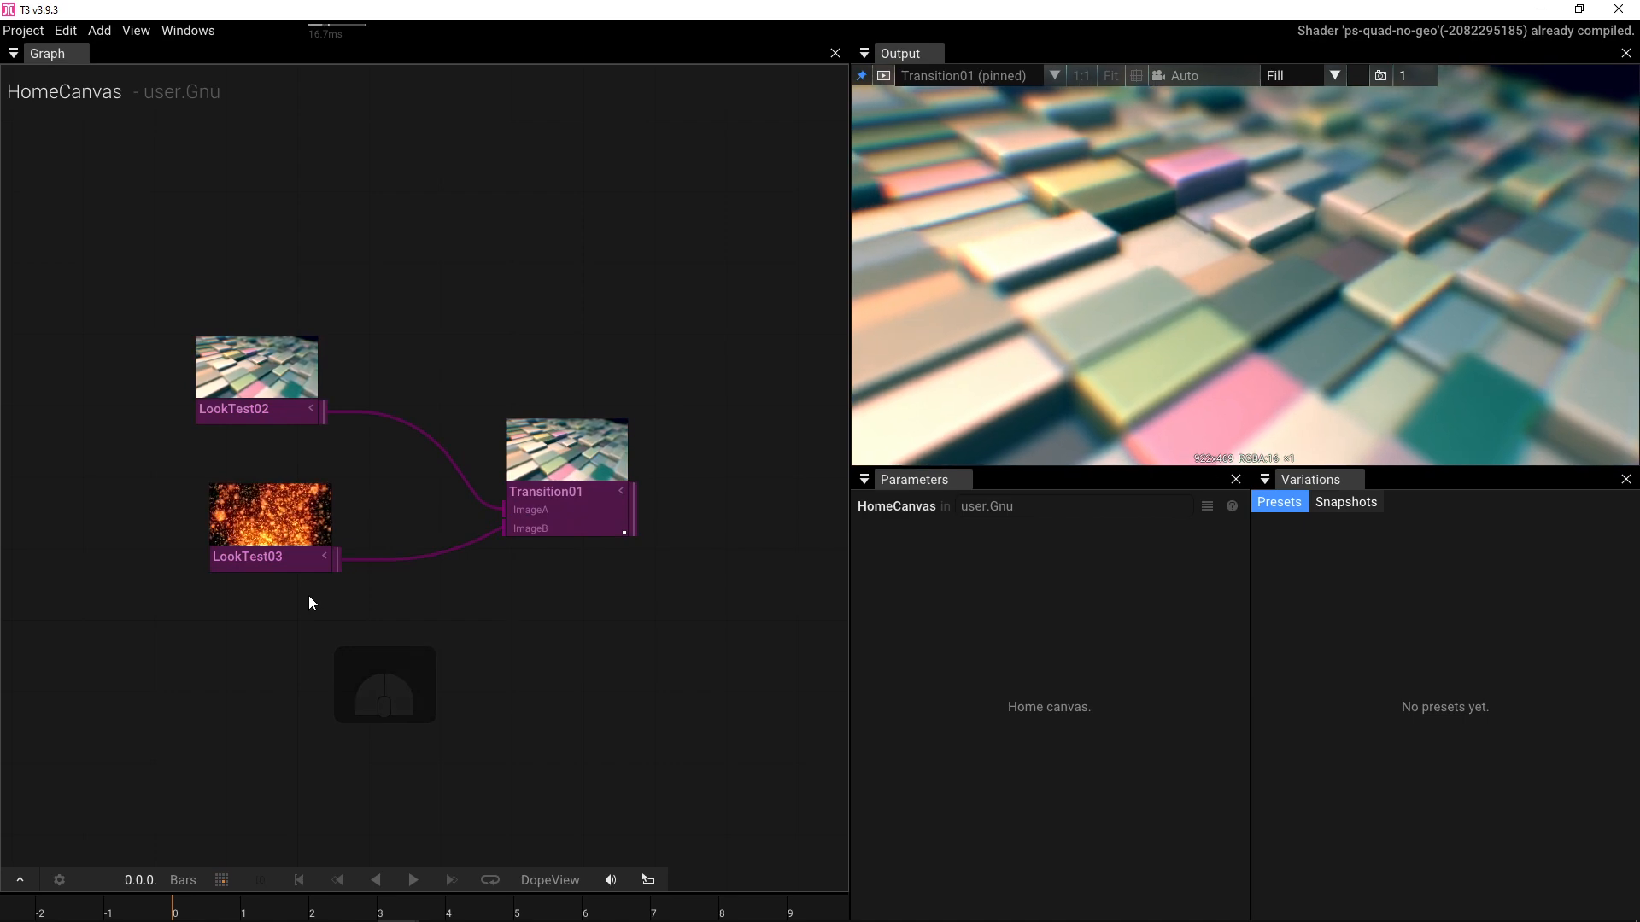
{"action": "left_click", "coordinate": [545, 504]}
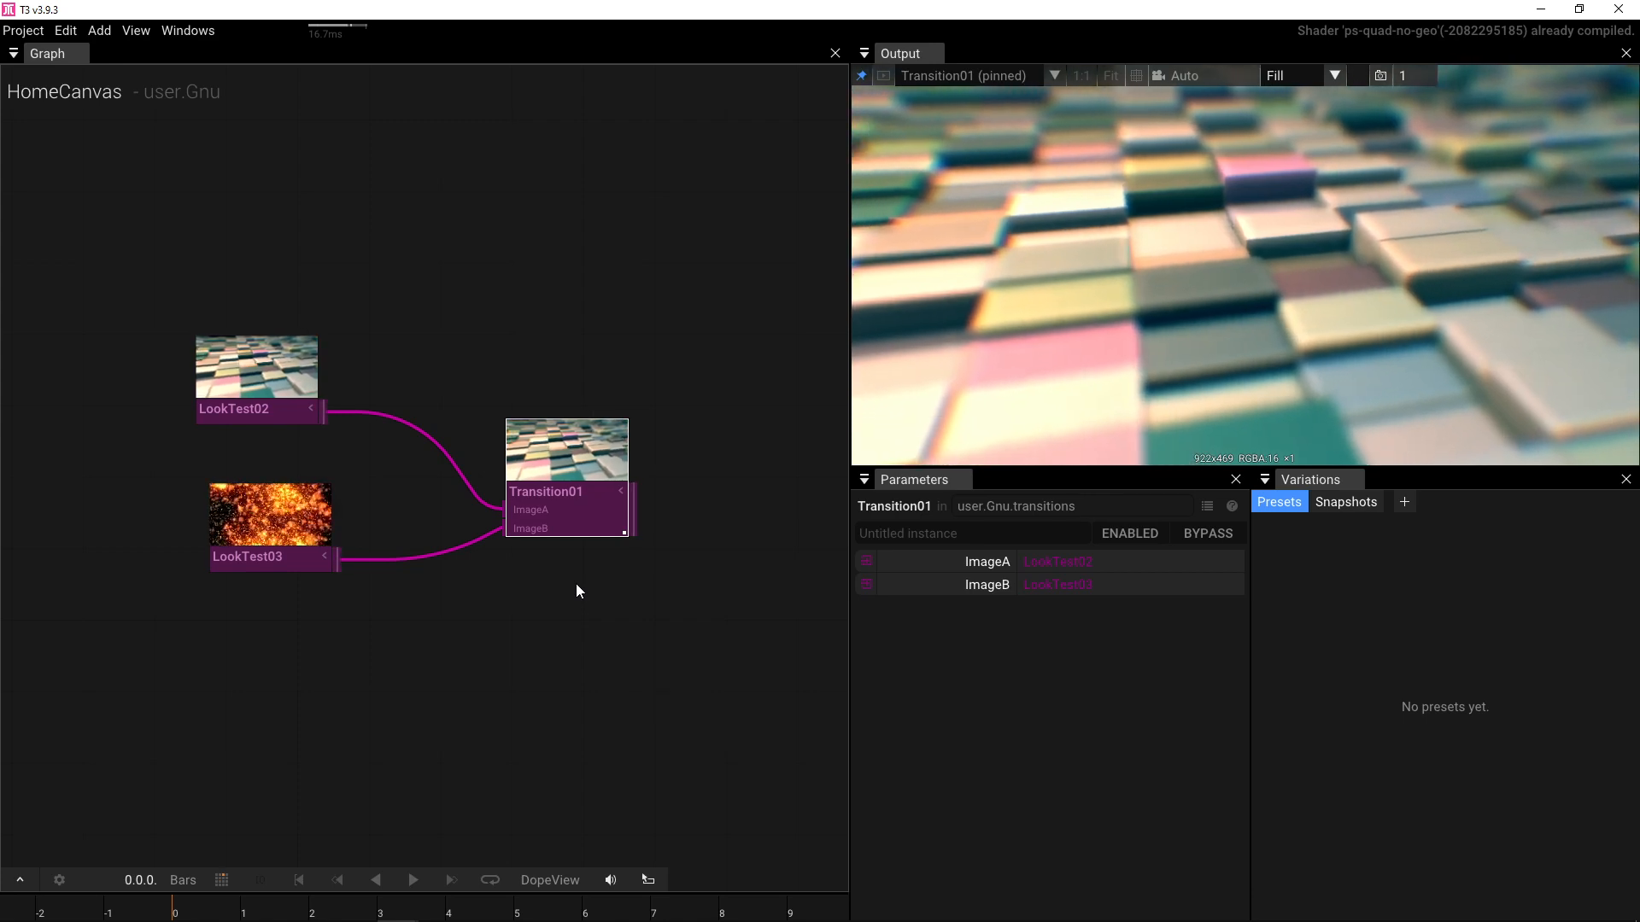
- Inside Transition01, disconnect the boolean operator from TriggerAnim and publish TriggerAnim's Trigger parameter as an input
{"action": "mouse_move", "coordinate": [581, 524]}
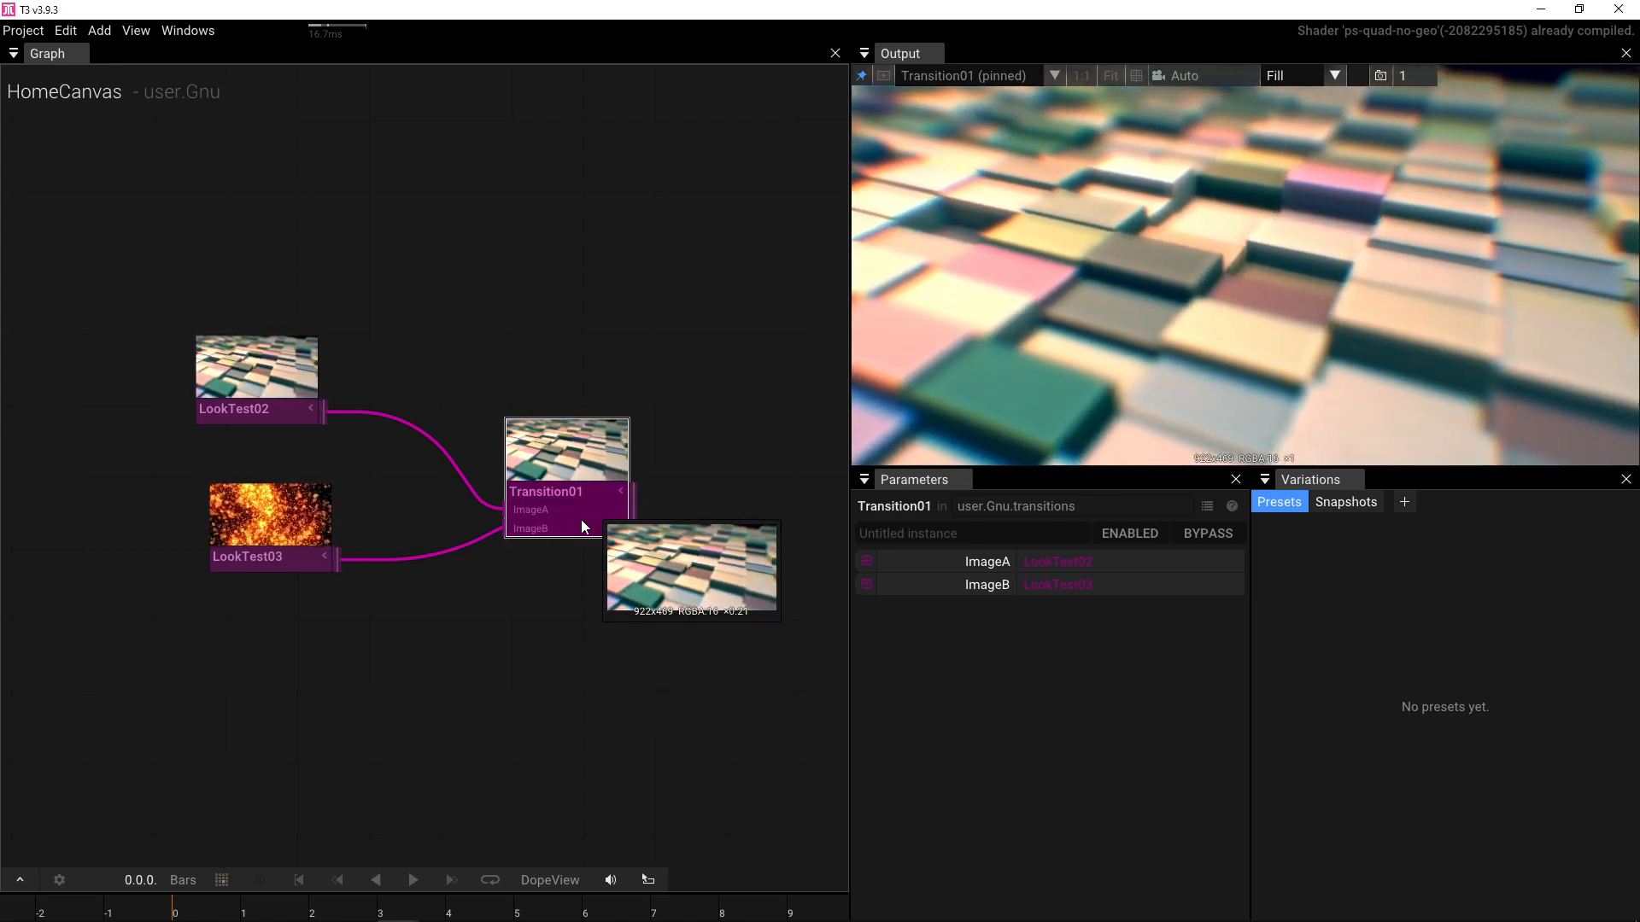
{"action": "double_click", "coordinate": [581, 519]}
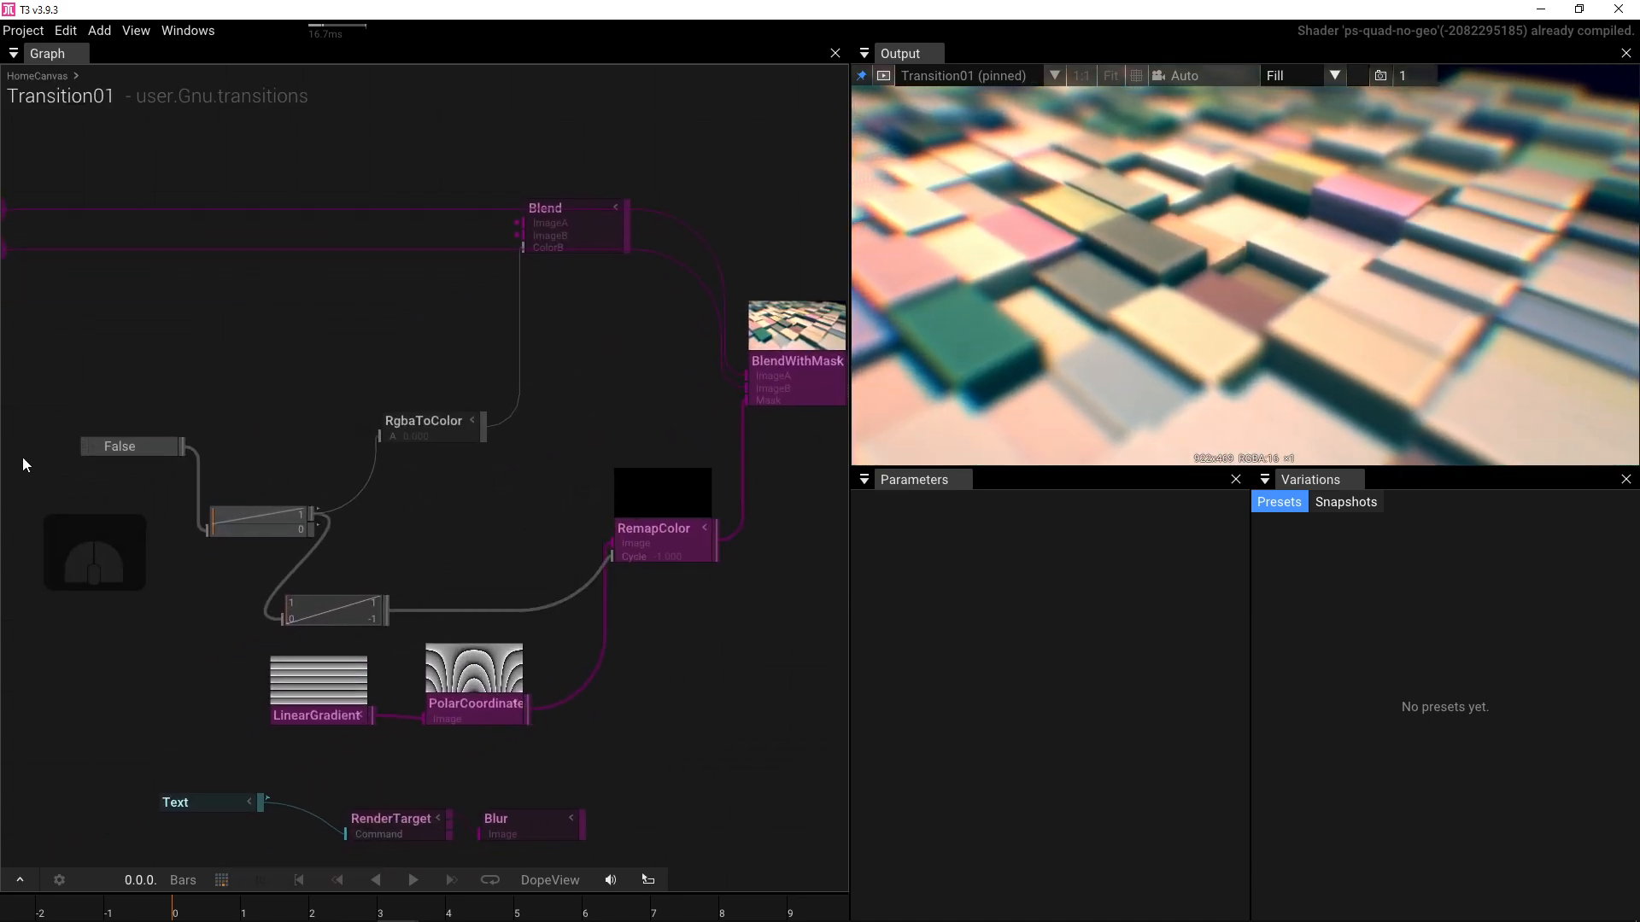
{"action": "left_click_drag", "start_coordinate": [111, 449], "coordinate": [75, 473]}
{"action": "left_click_drag", "start_coordinate": [223, 433], "coordinate": [485, 411]}
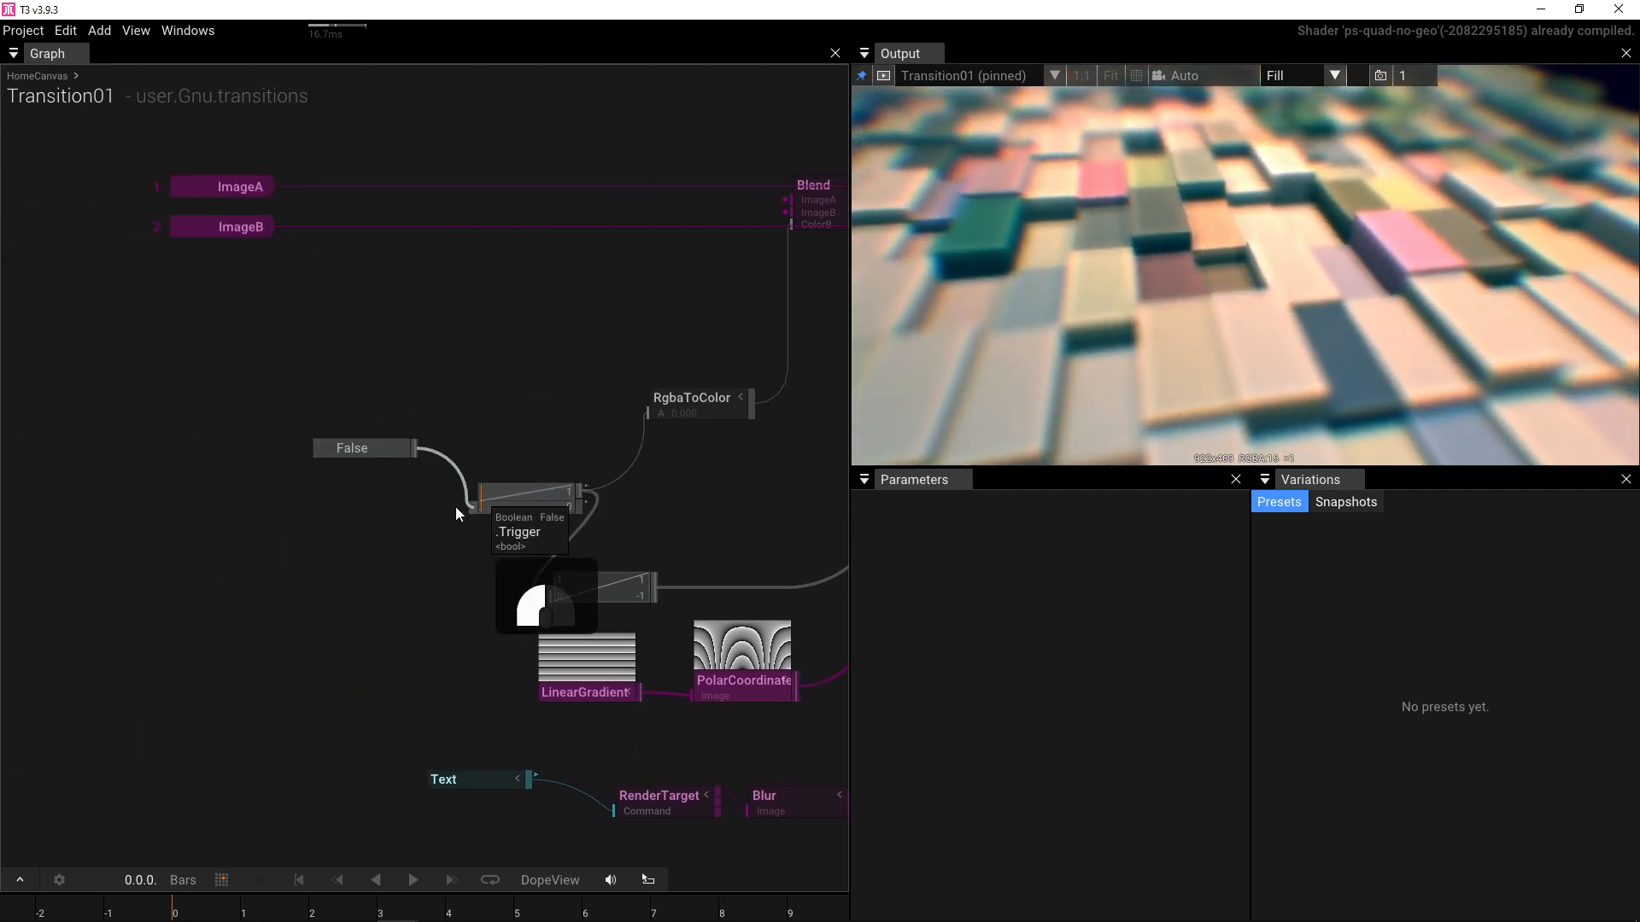
{"action": "left_click", "coordinate": [525, 497]}
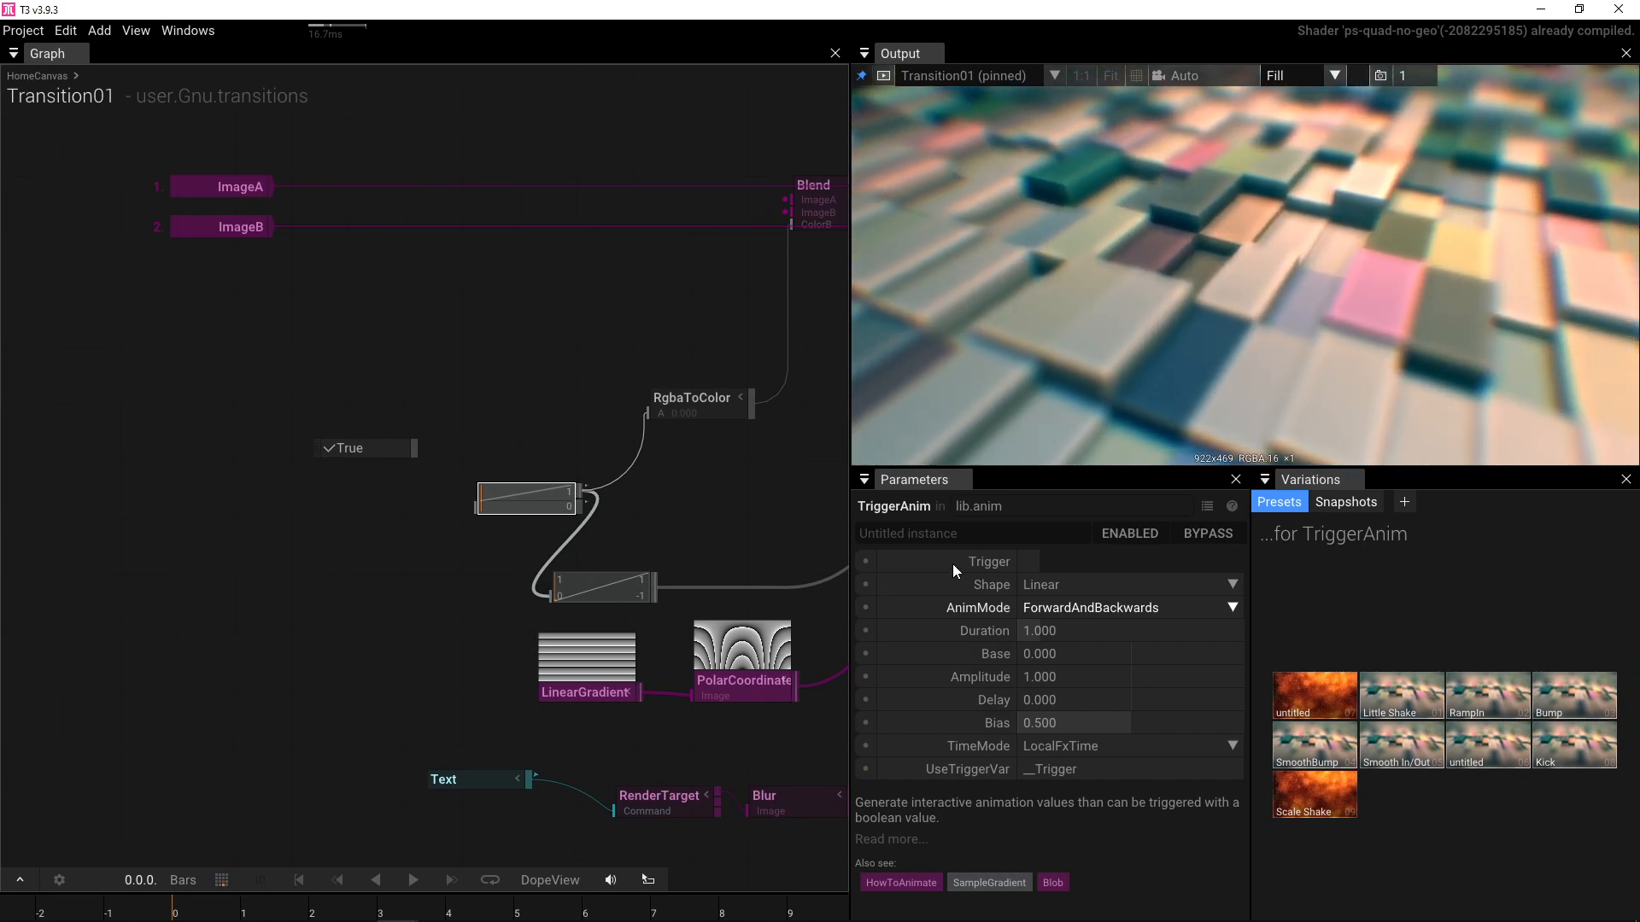
{"action": "right_click", "coordinate": [955, 561]}
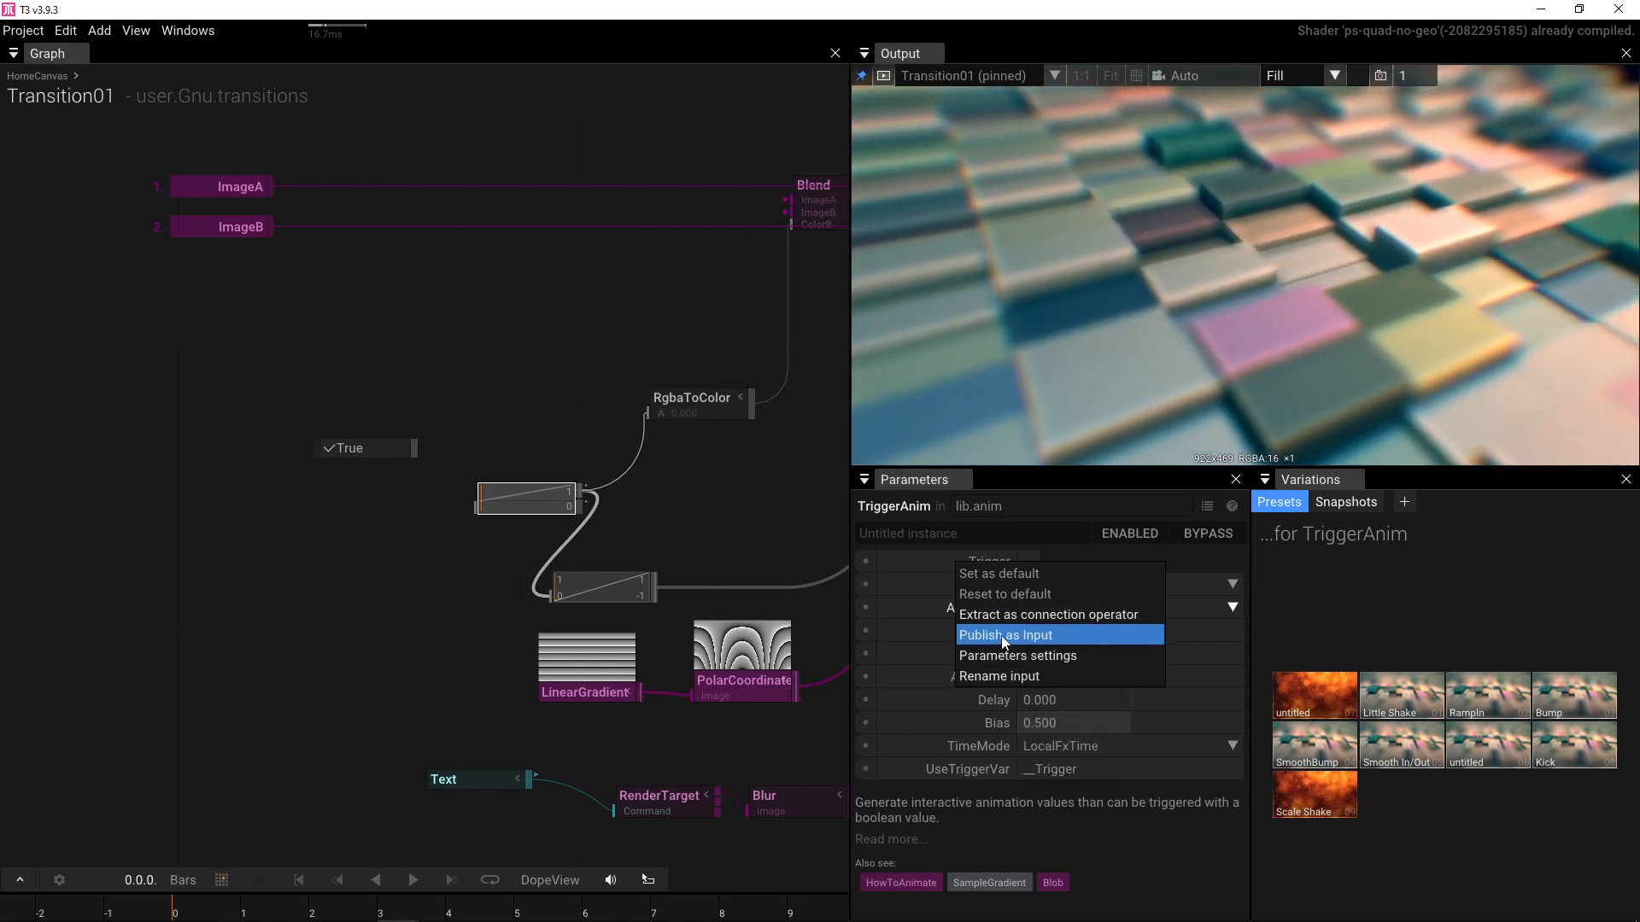
{"action": "left_click", "coordinate": [1004, 637]}
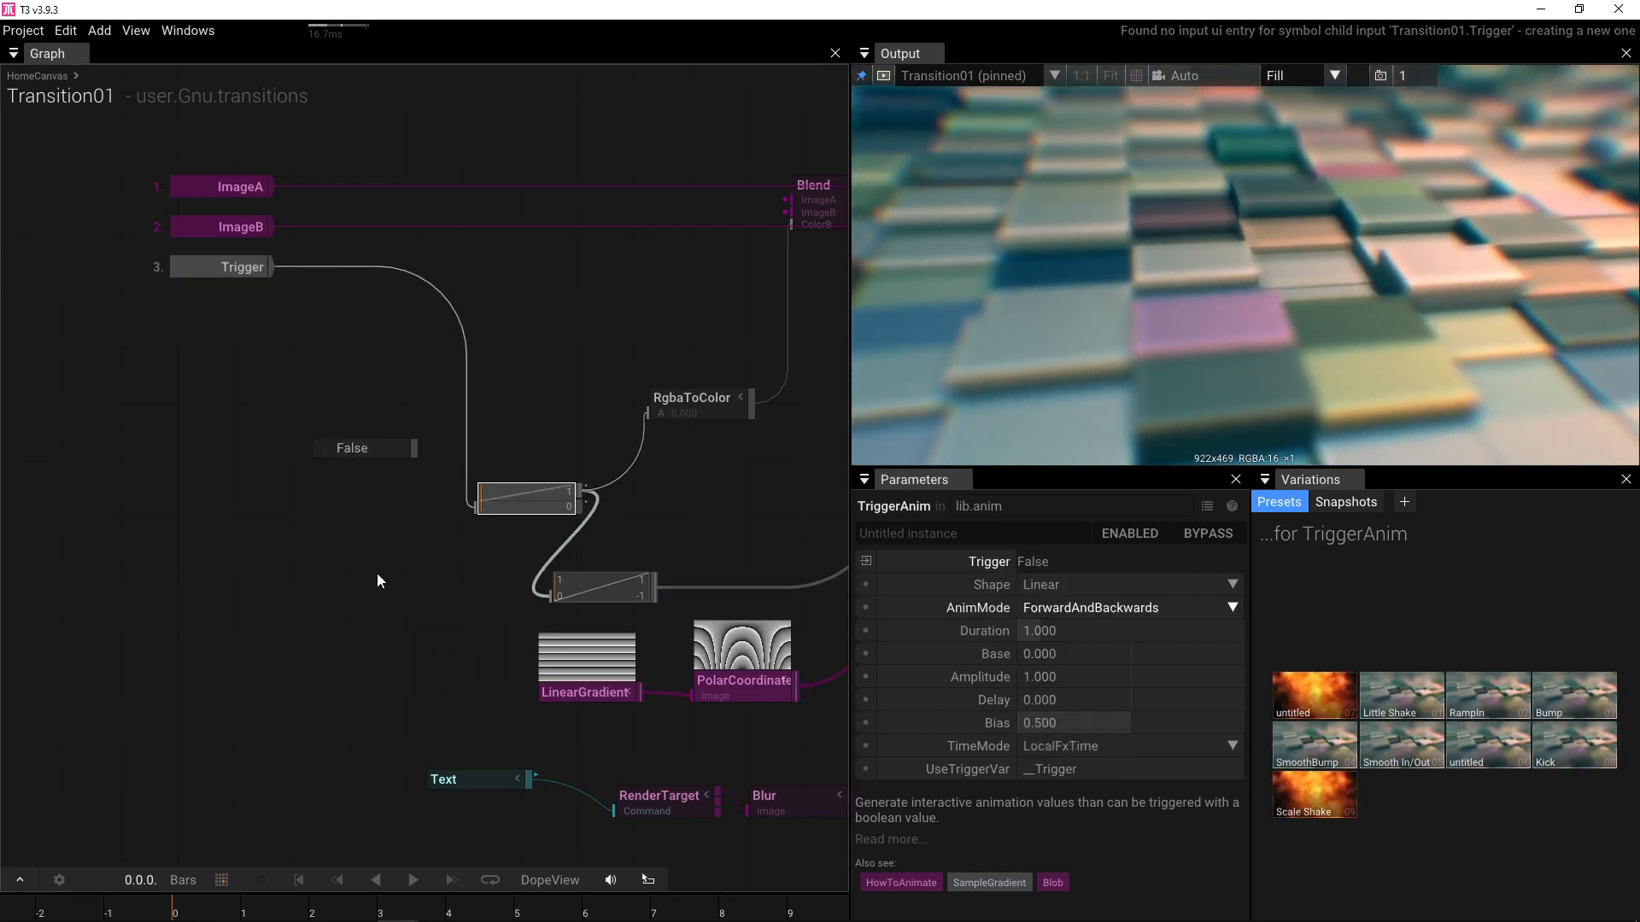
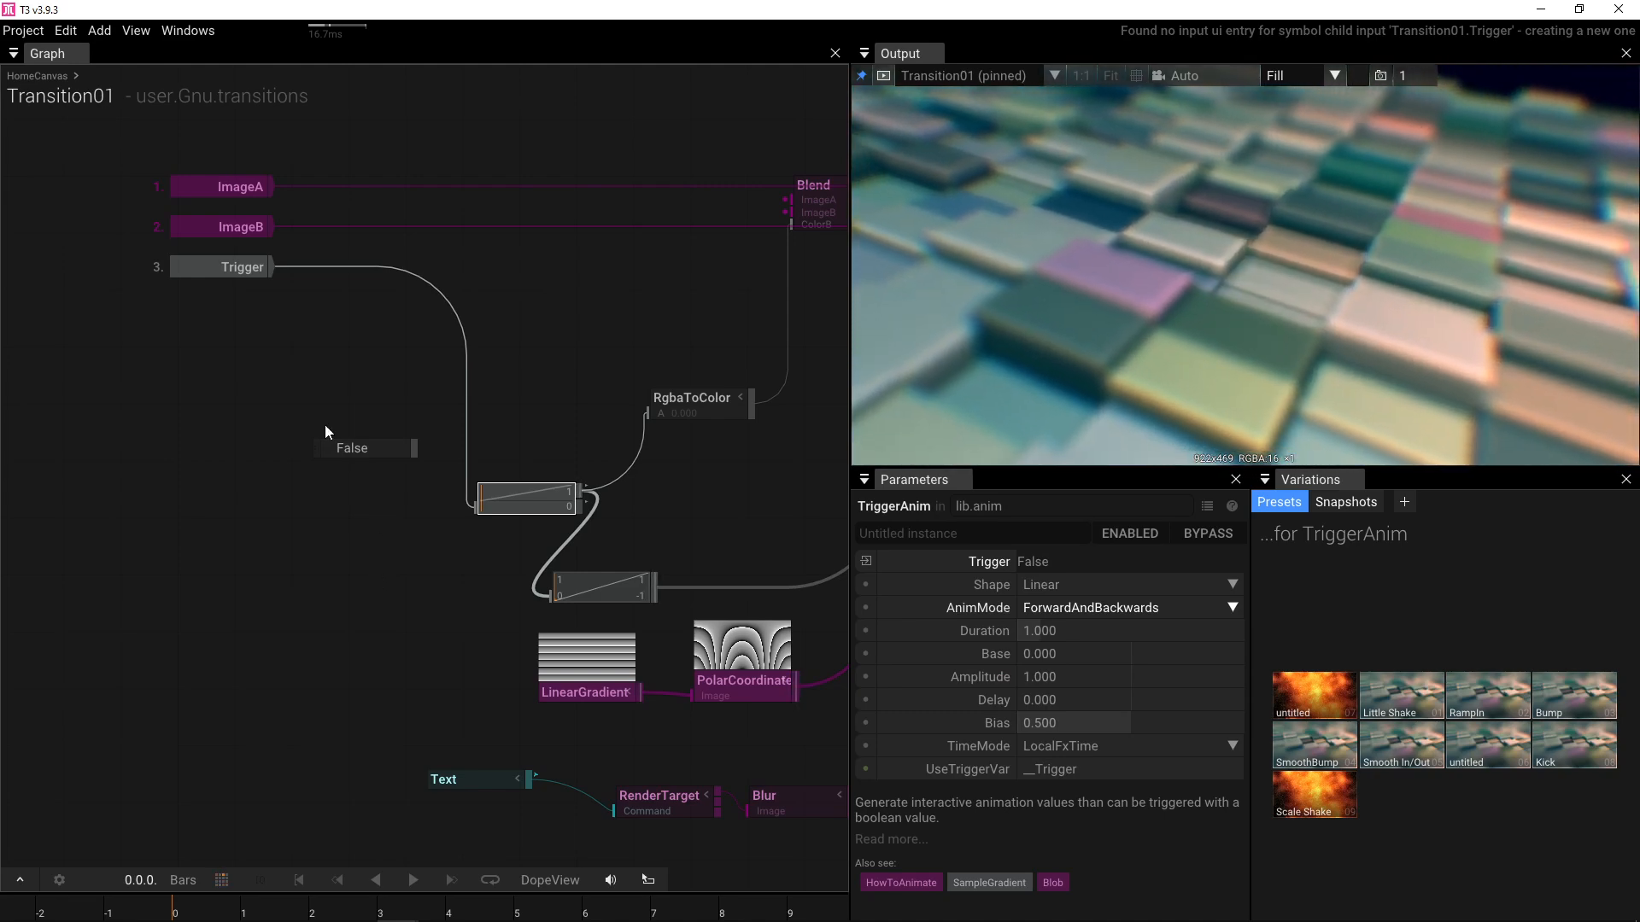
- Return to HomeCanvas and test the transition by switching Transition01's Trigger parameter on and off again
{"action": "double_click", "coordinate": [376, 361]}
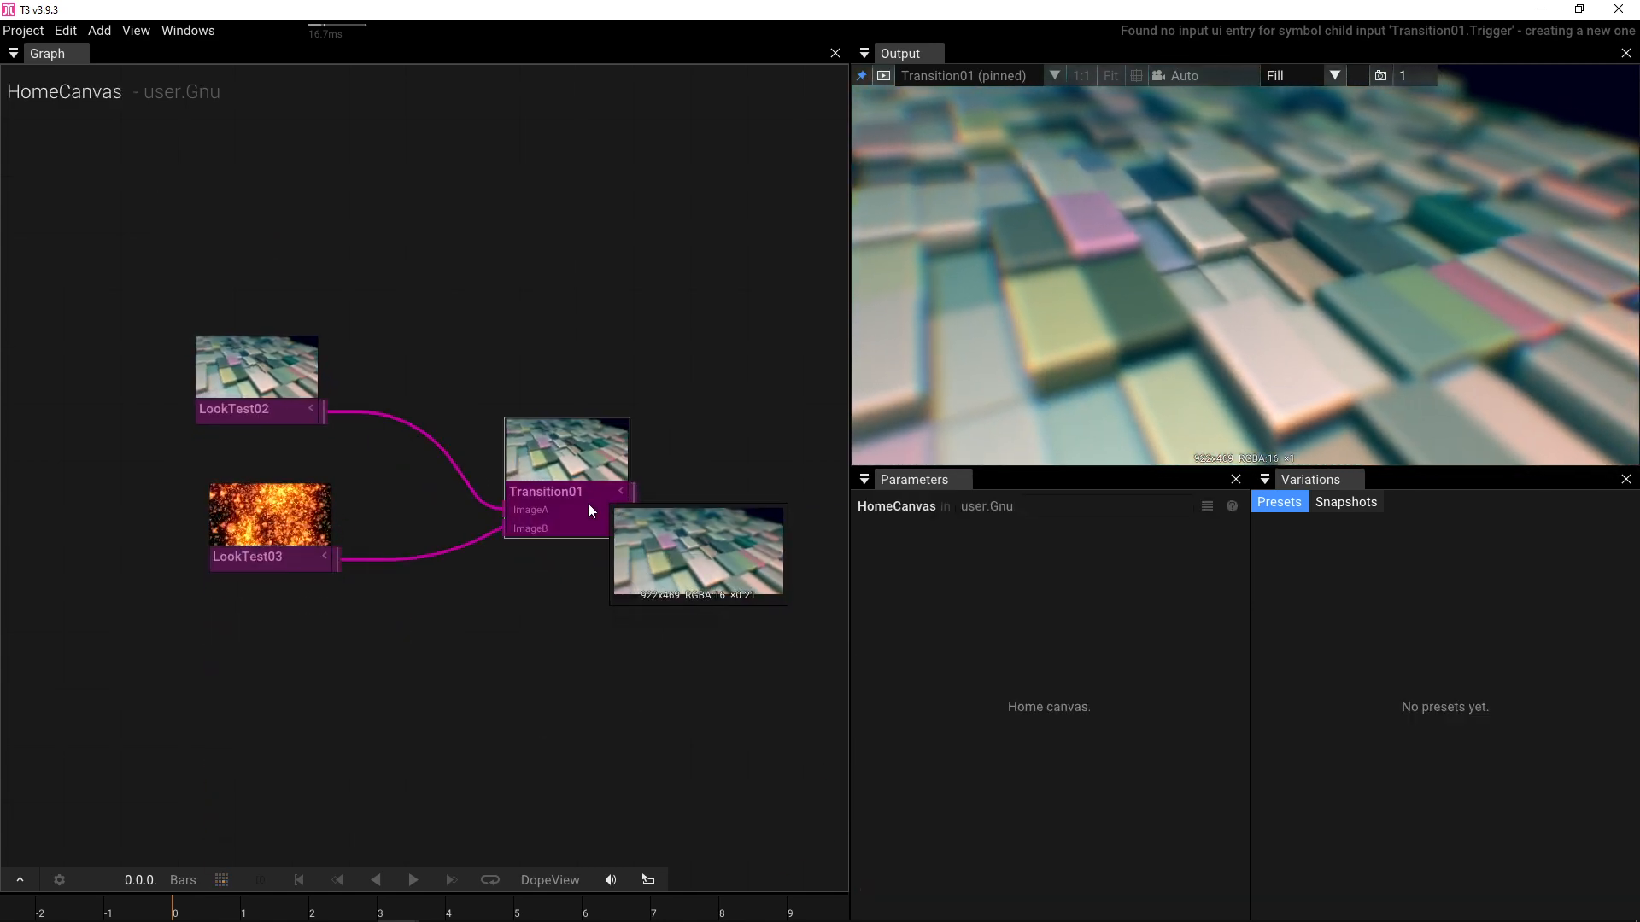
{"action": "left_click", "coordinate": [588, 504]}
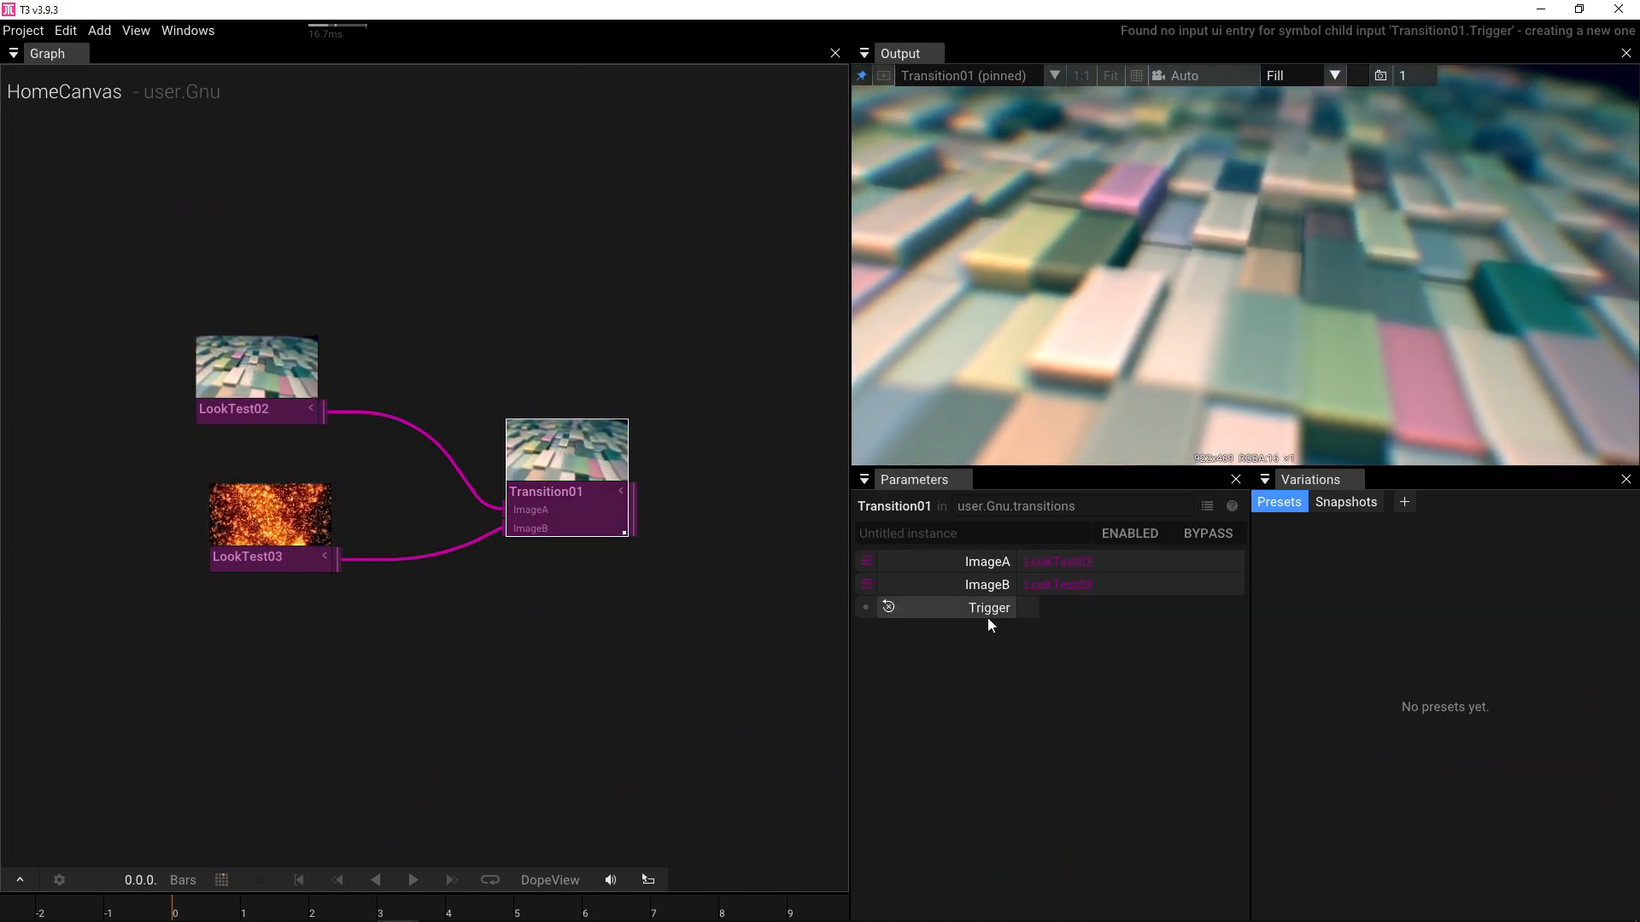
{"action": "left_click", "coordinate": [1027, 608]}
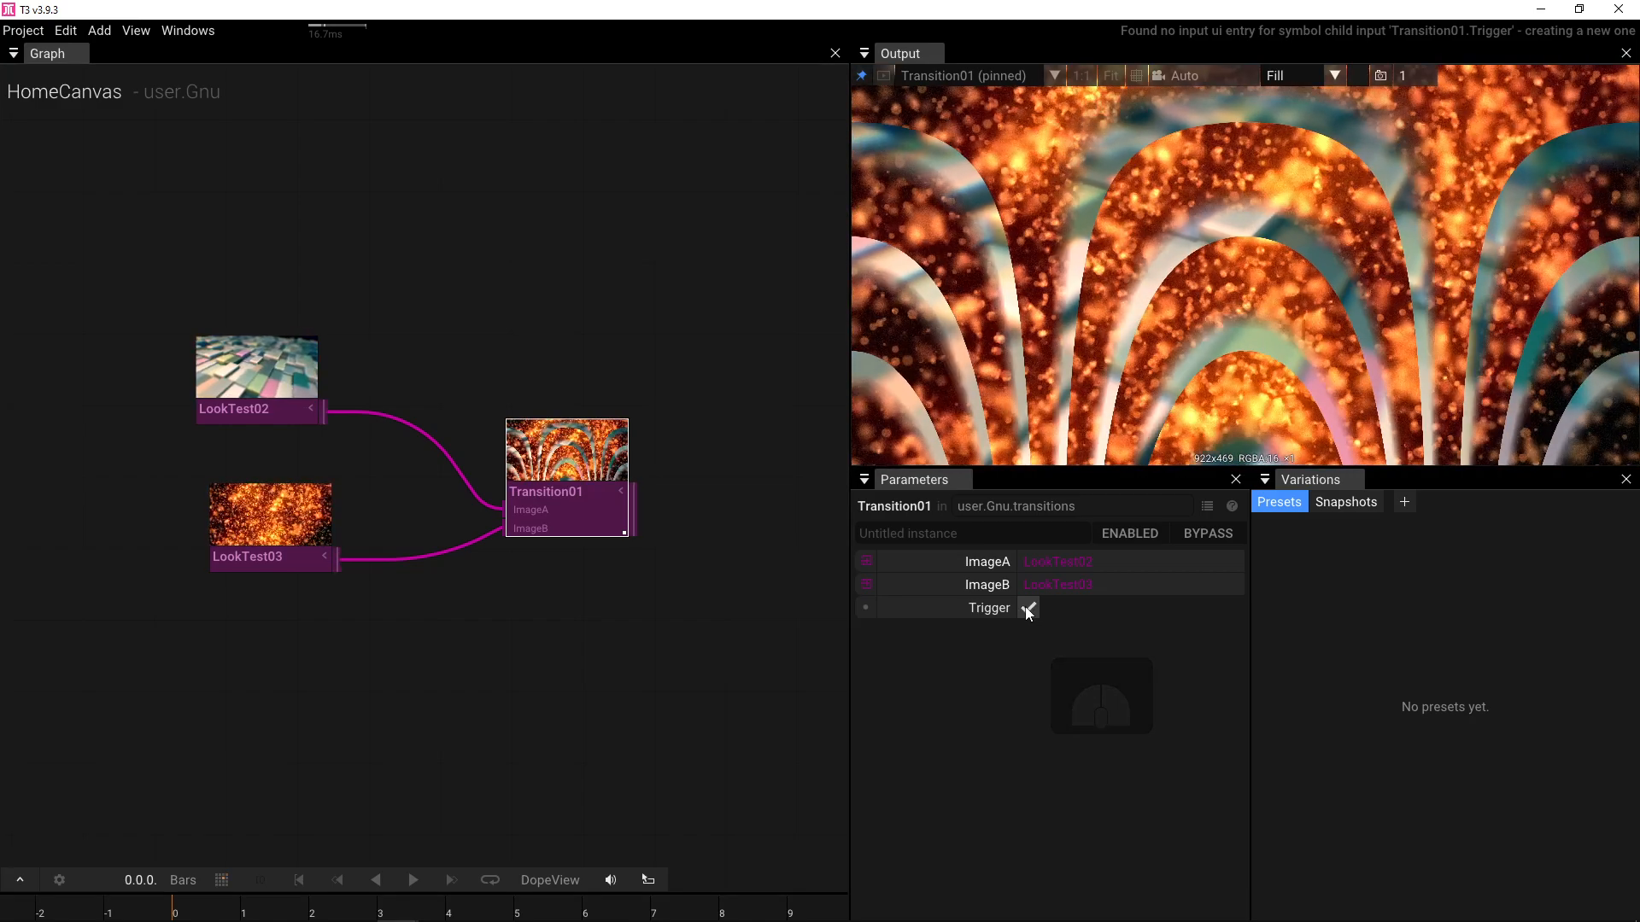
{"action": "left_click", "coordinate": [1028, 608]}
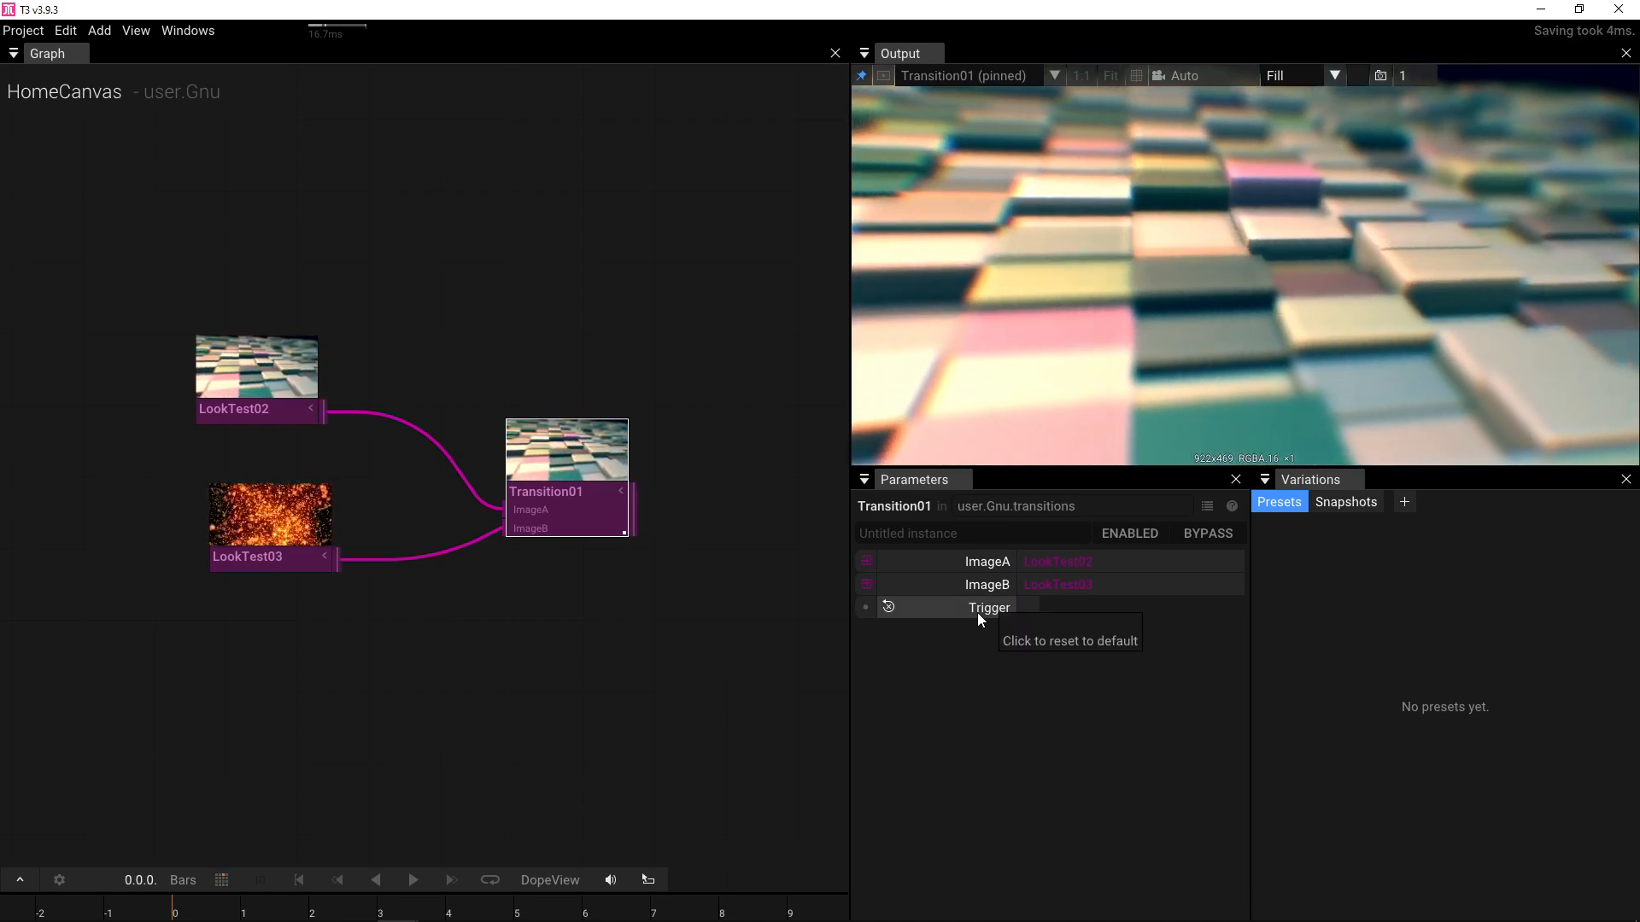
- Rename Transition01's Trigger input to Transition, and test it by switching the parameter on and off
{"action": "right_click", "coordinate": [977, 613]}
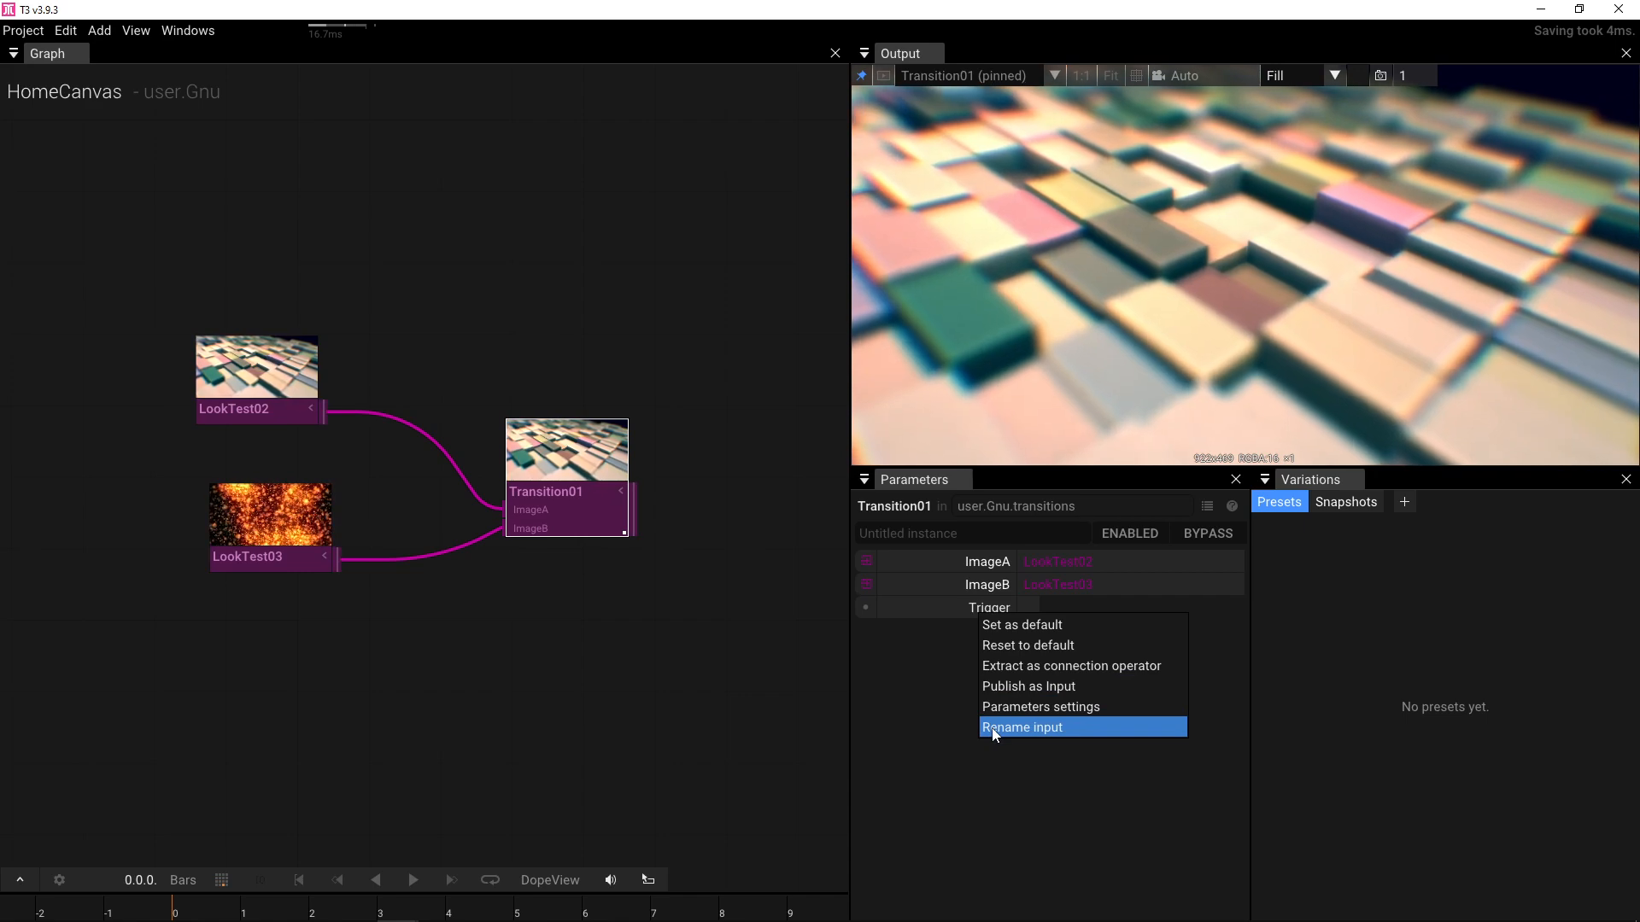
{"action": "left_click", "coordinate": [993, 728]}
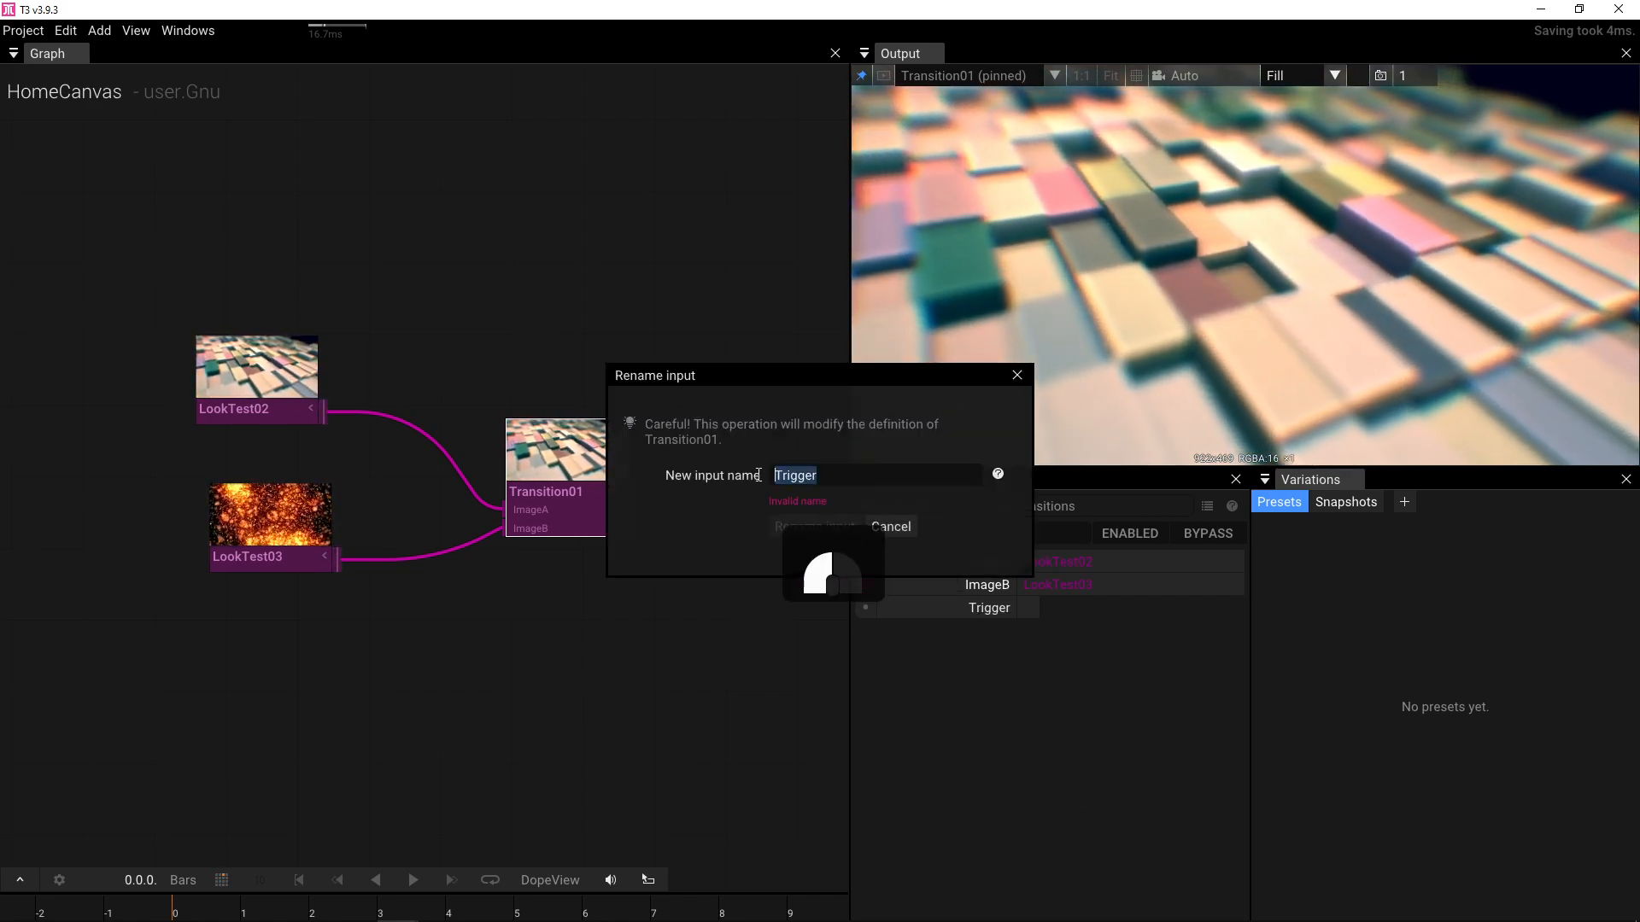
{"action": "type", "text": "Trans"}
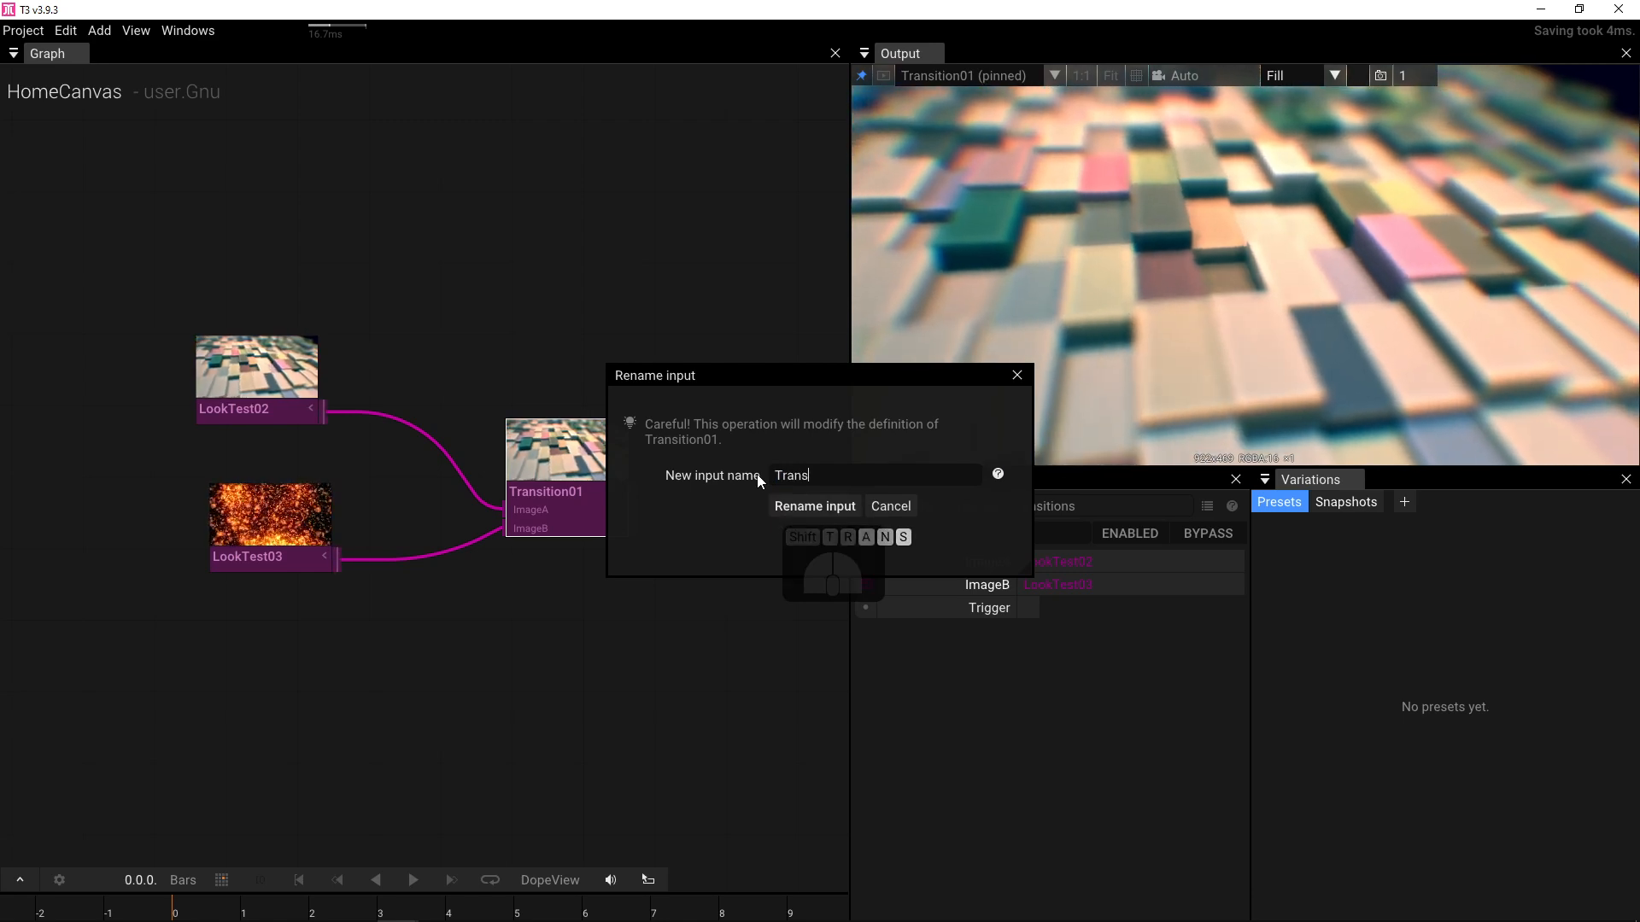
{"action": "type", "text": "ition"}
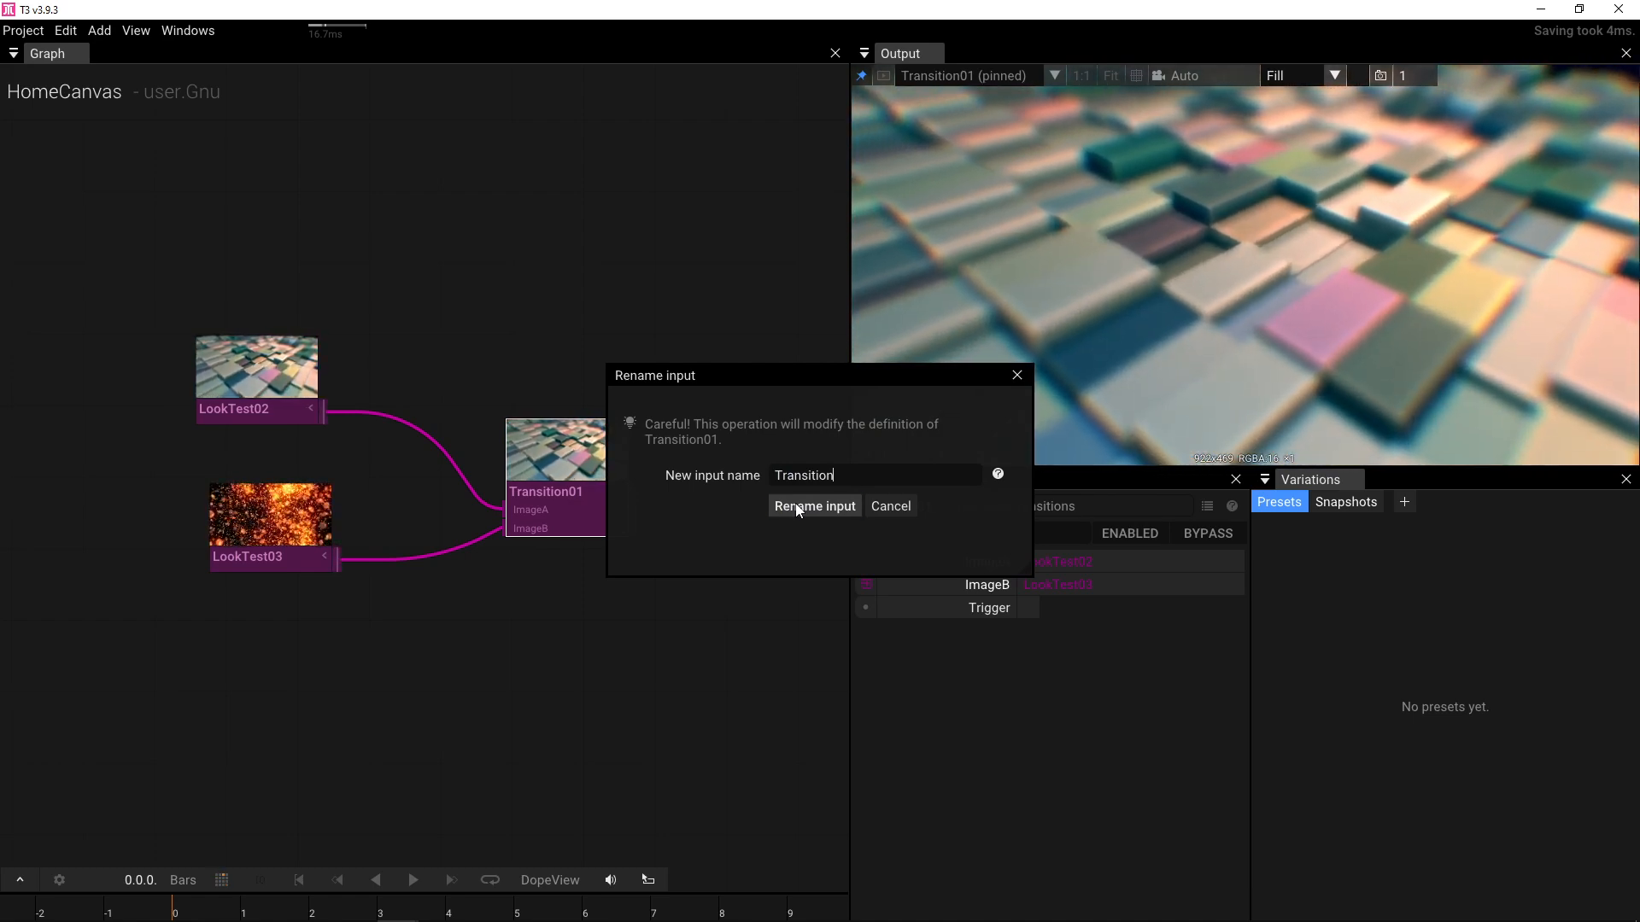
{"action": "left_click", "coordinate": [796, 507]}
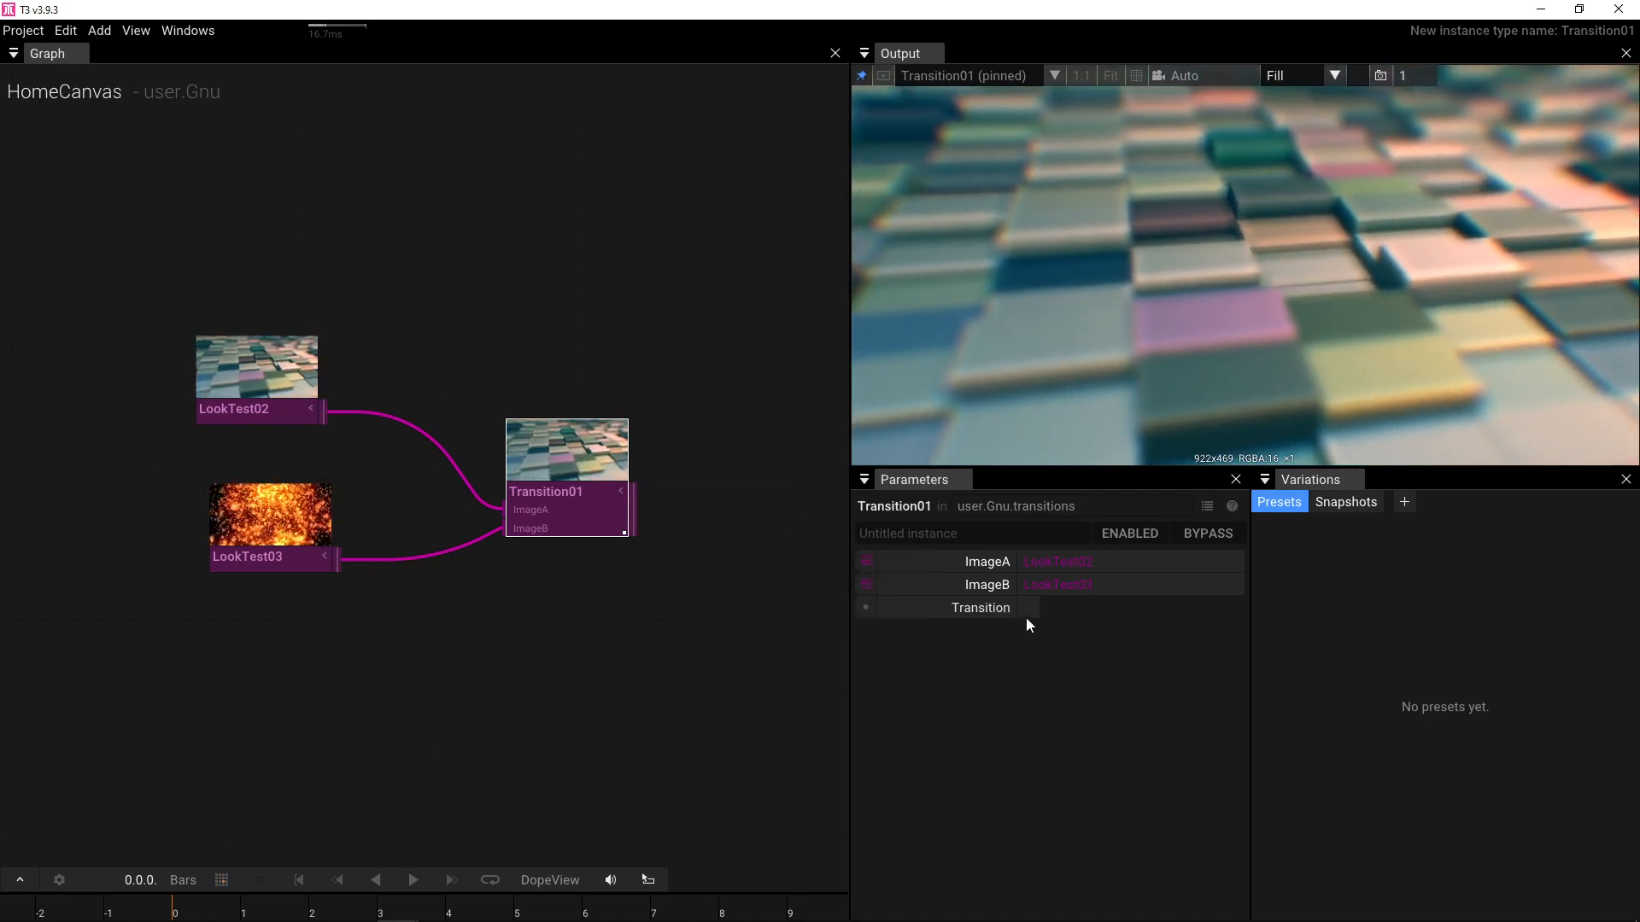
{"action": "left_click", "coordinate": [1029, 610]}
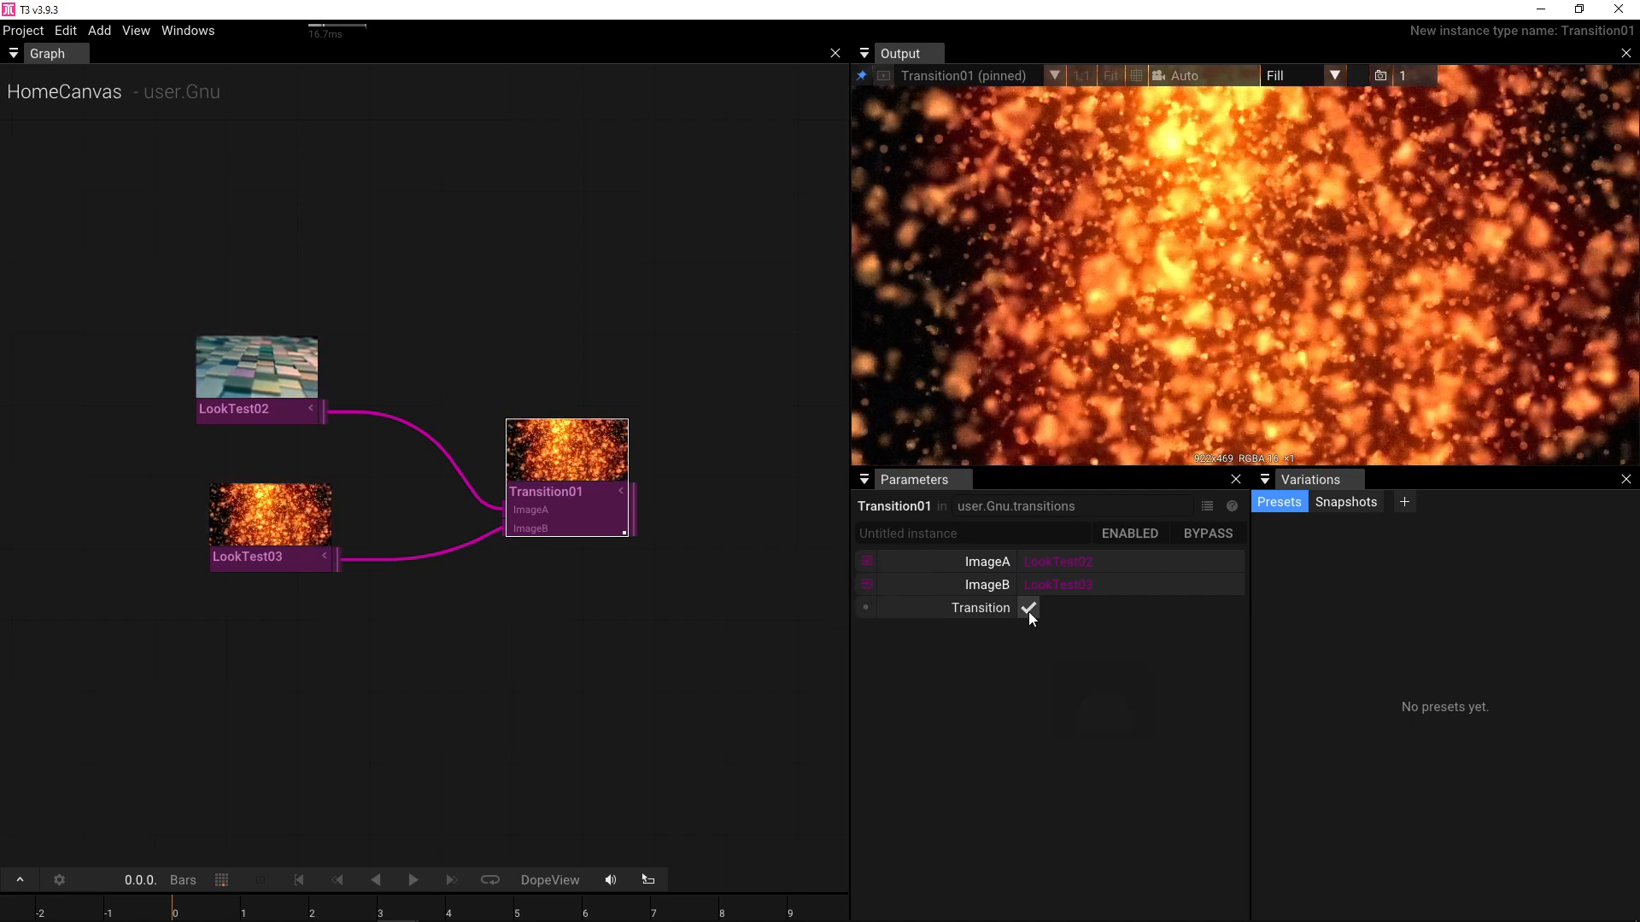
{"action": "left_click", "coordinate": [1028, 610]}
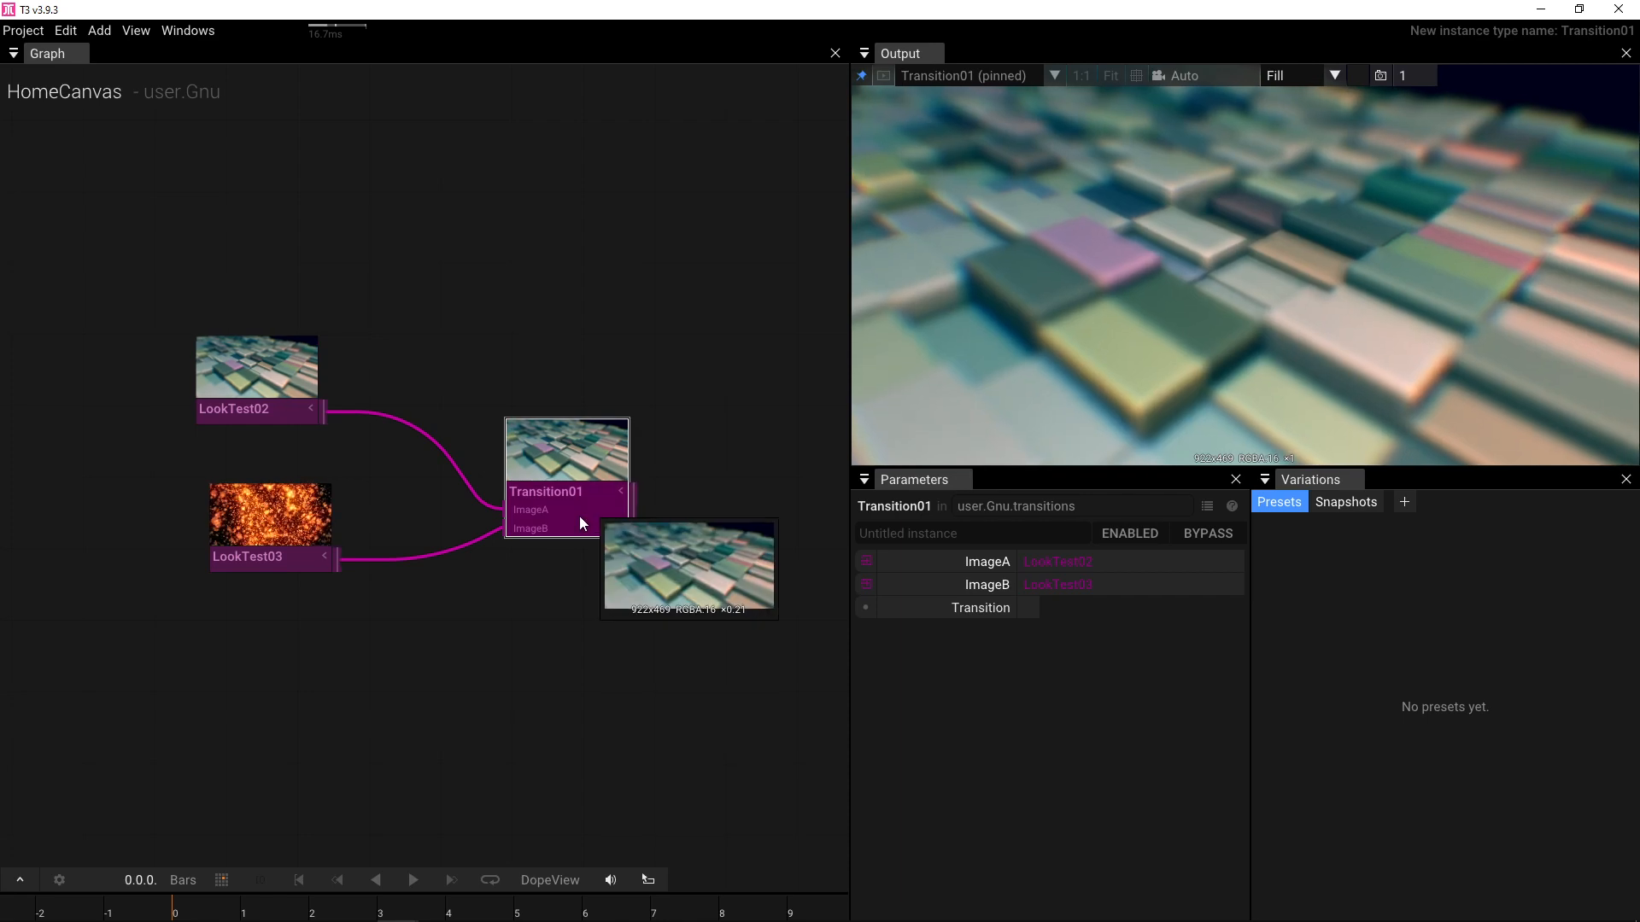
- Tidy HomeCanvas by moving LookTest03 and Transition01 slightly upward, and open Transition01's inner graph
{"action": "left_click_drag", "start_coordinate": [280, 548], "coordinate": [265, 518]}
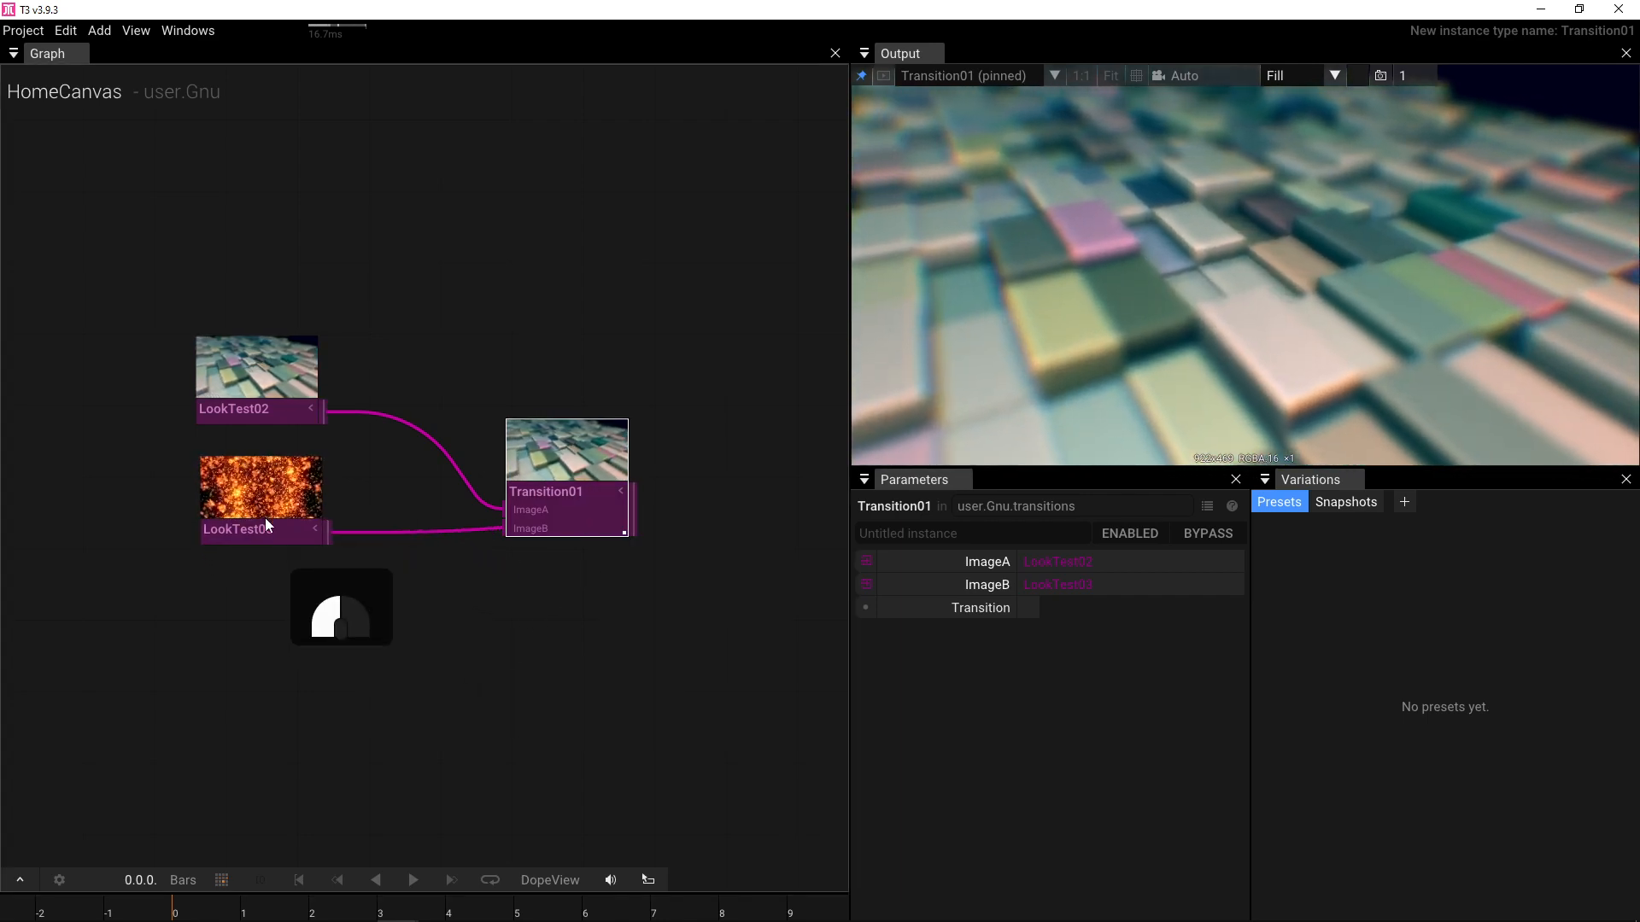
{"action": "left_click_drag", "start_coordinate": [545, 504], "coordinate": [545, 464]}
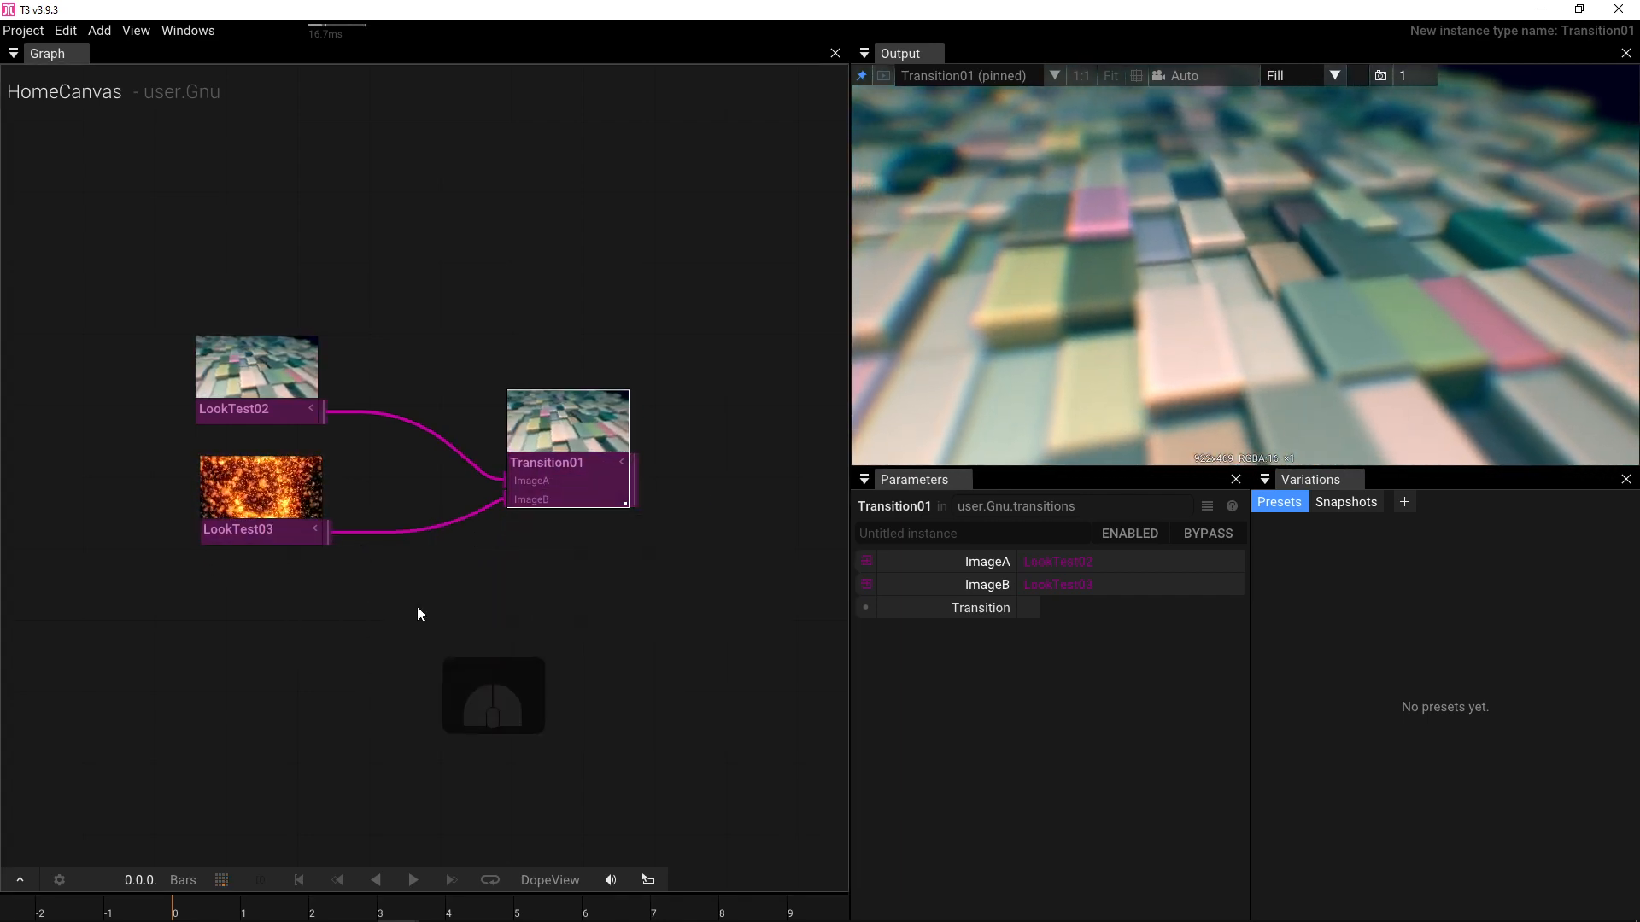
{"action": "left_click_drag", "start_coordinate": [421, 606], "coordinate": [503, 664]}
{"action": "scroll", "coordinate": [623, 599], "scroll_direction": "down", "scroll_amount": 2}
{"action": "scroll", "coordinate": [509, 653], "scroll_direction": "down", "scroll_amount": 3}
{"action": "scroll", "coordinate": [504, 654], "scroll_direction": "up", "scroll_amount": 4}
{"action": "double_click", "coordinate": [612, 548]}
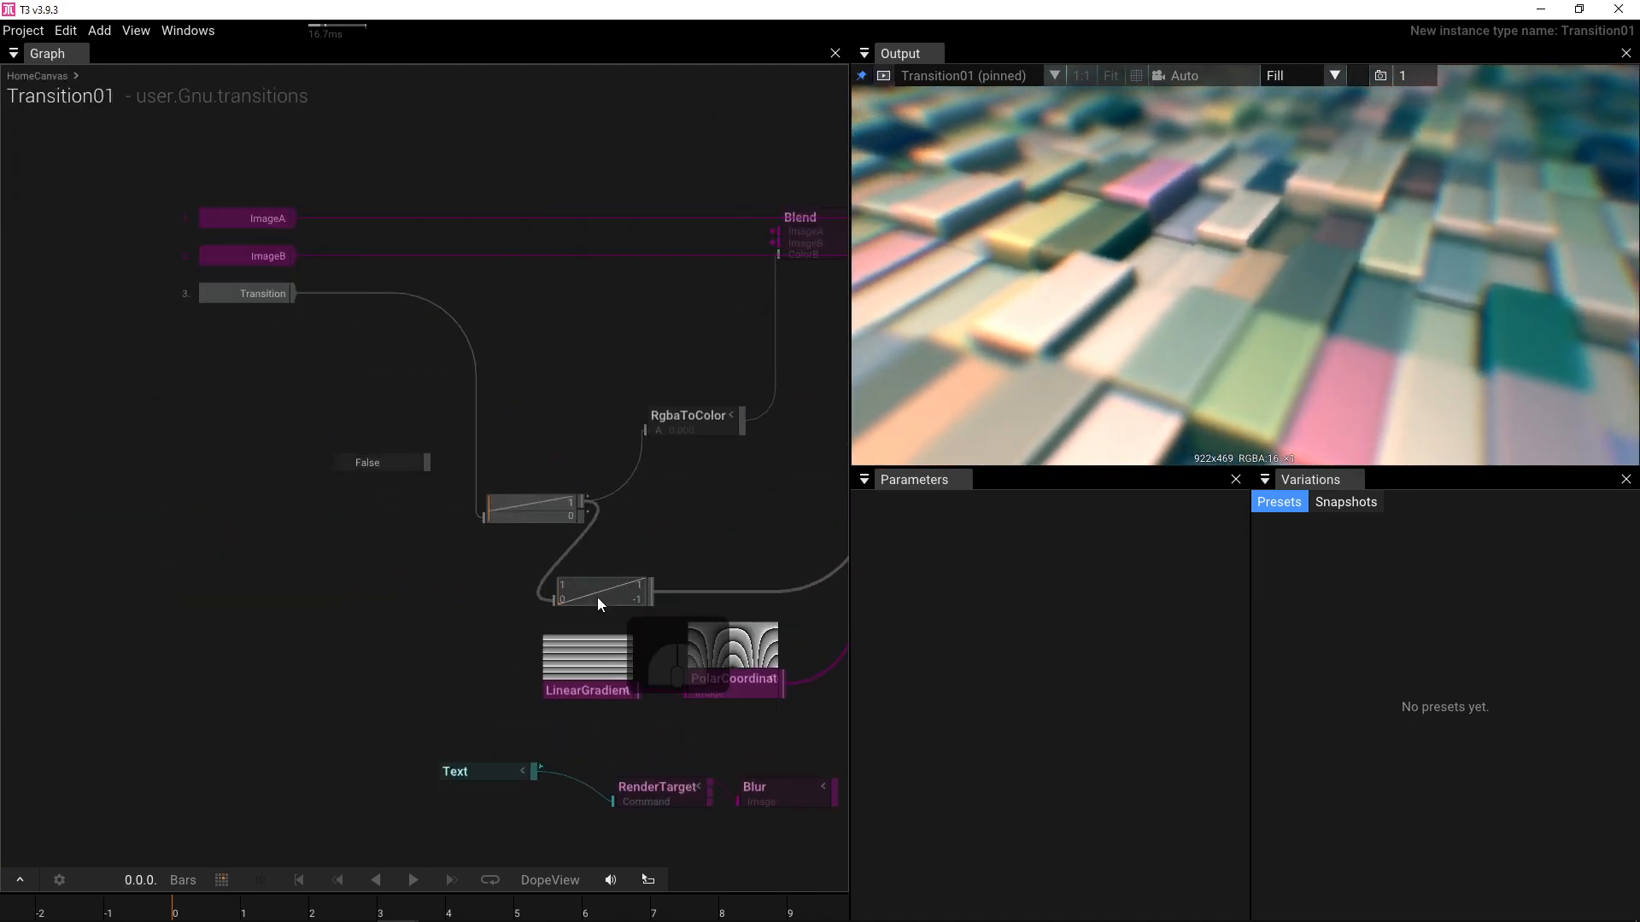
- Connect LinearGradient directly to RemapColor's Image input, bypassing PolarCoordinates, and test the result by toggling Transition on and off
{"action": "left_click", "coordinate": [420, 608]}
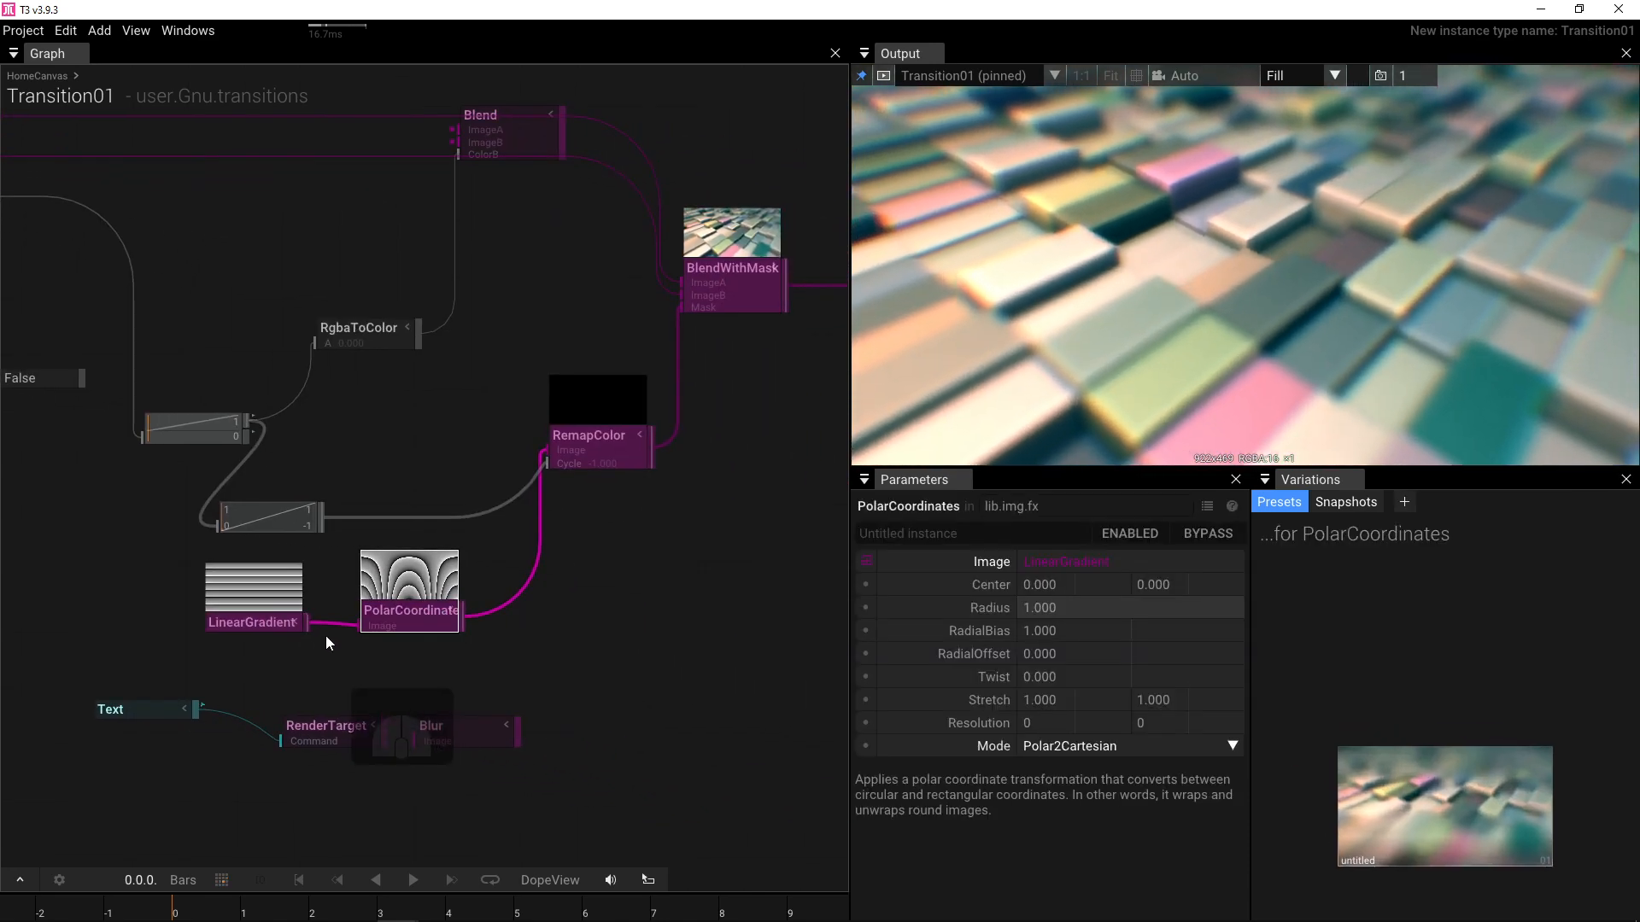
{"action": "left_click_drag", "start_coordinate": [306, 623], "coordinate": [547, 431]}
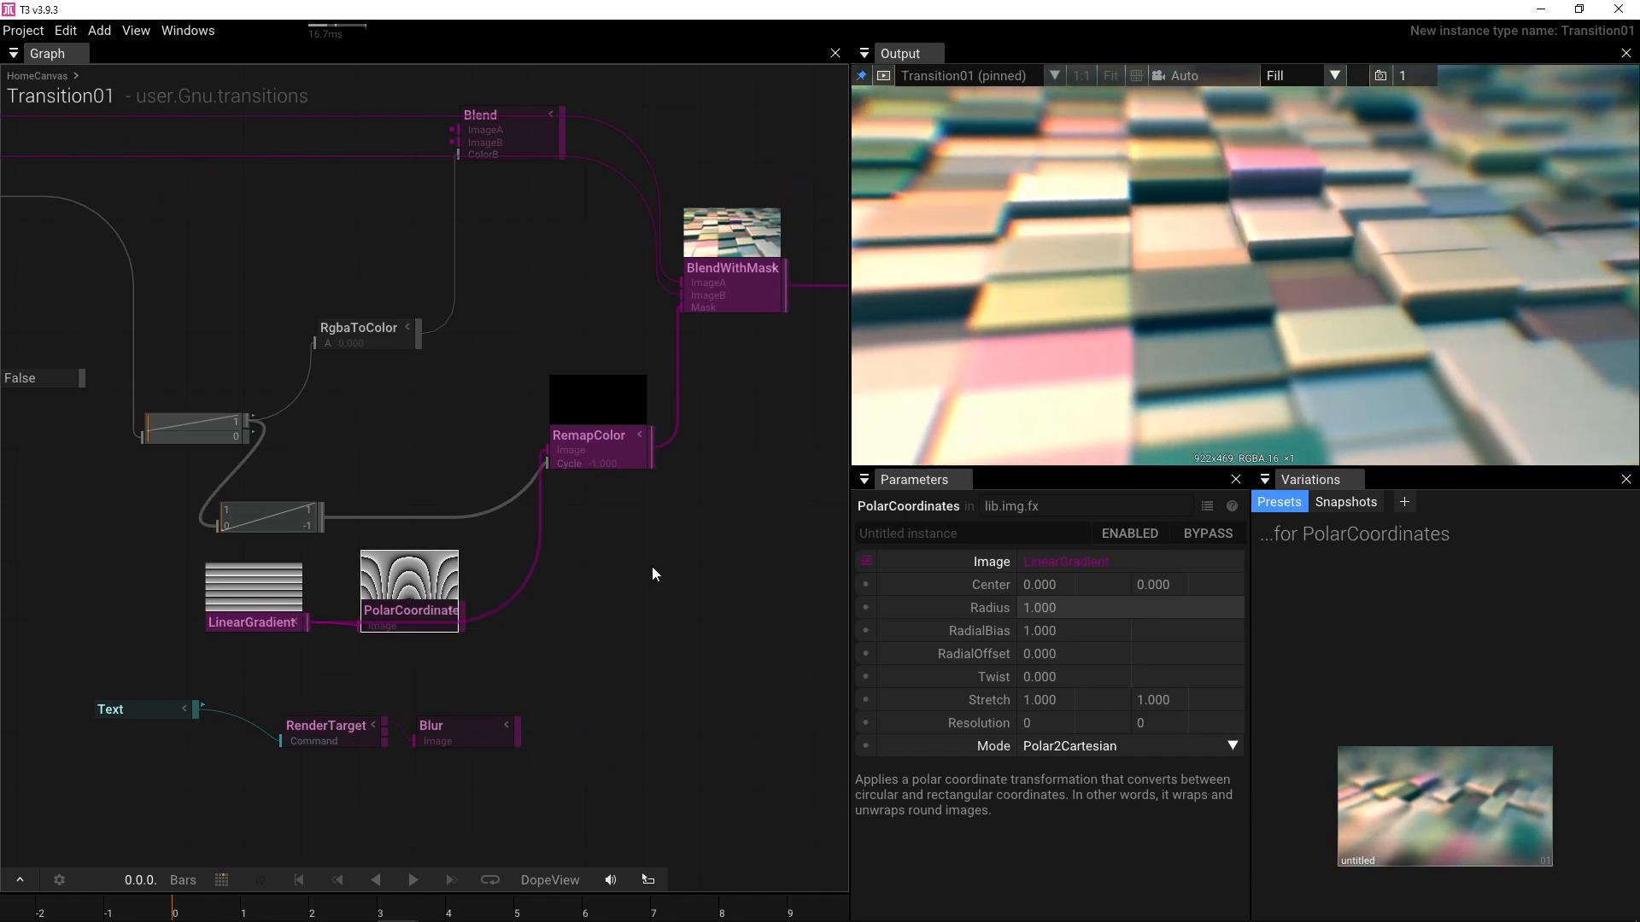
{"action": "left_click", "coordinate": [653, 566]}
{"action": "left_click", "coordinate": [1028, 609]}
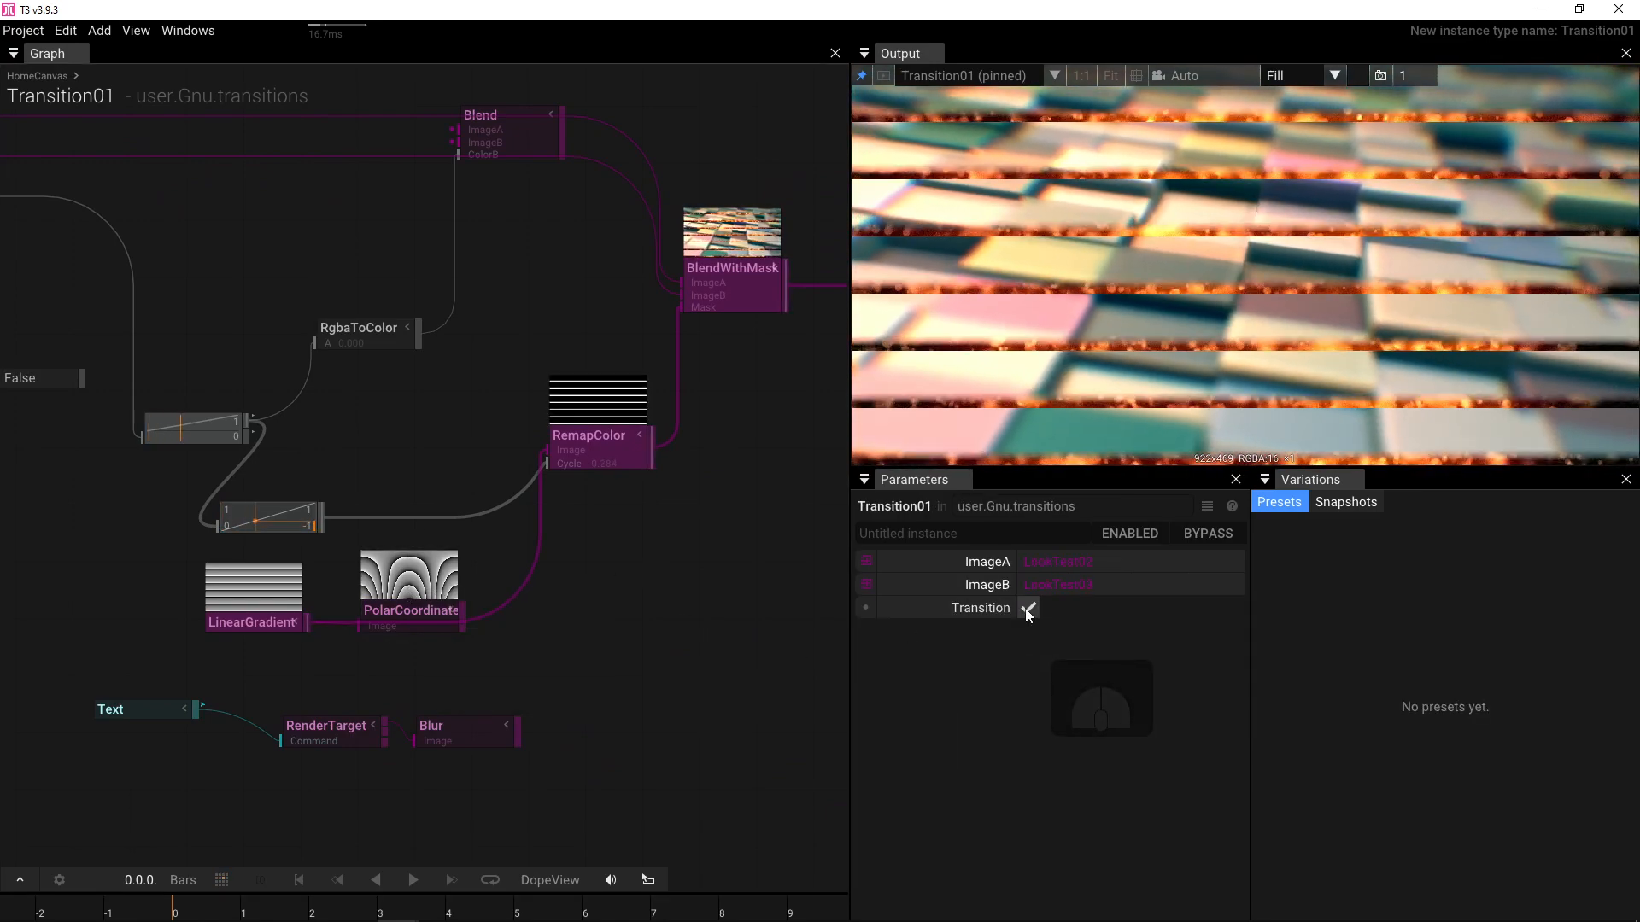
{"action": "left_click", "coordinate": [1027, 609]}
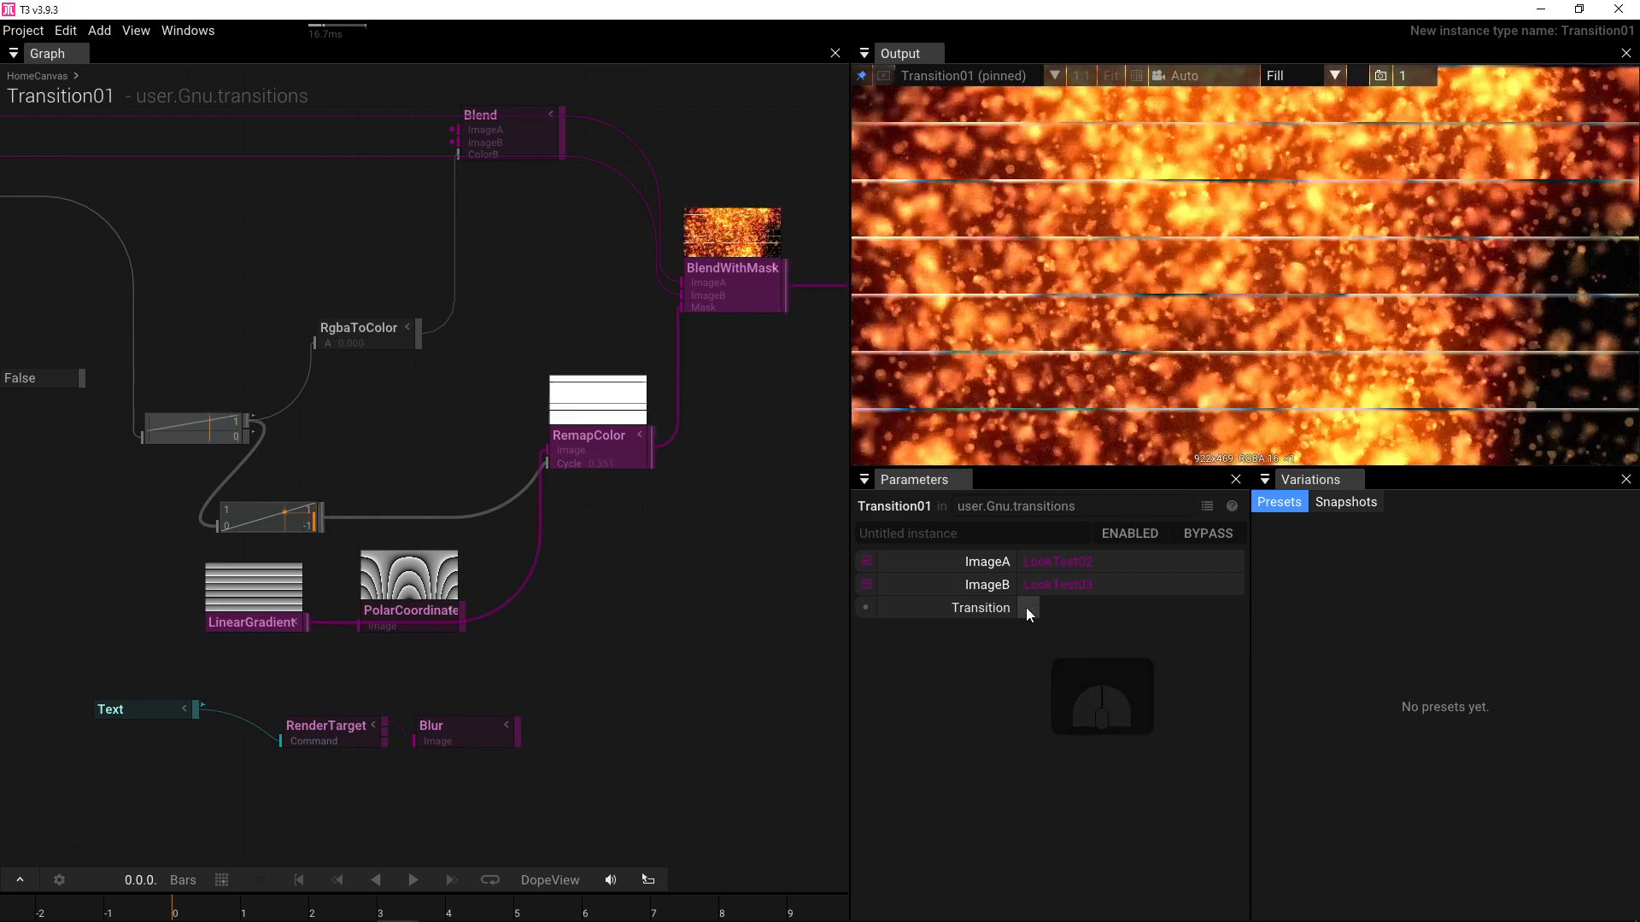
- Apply the Marquise Overlay preset to LinearGradient and test the transition by switching Transition on and off
{"action": "left_click", "coordinate": [253, 620]}
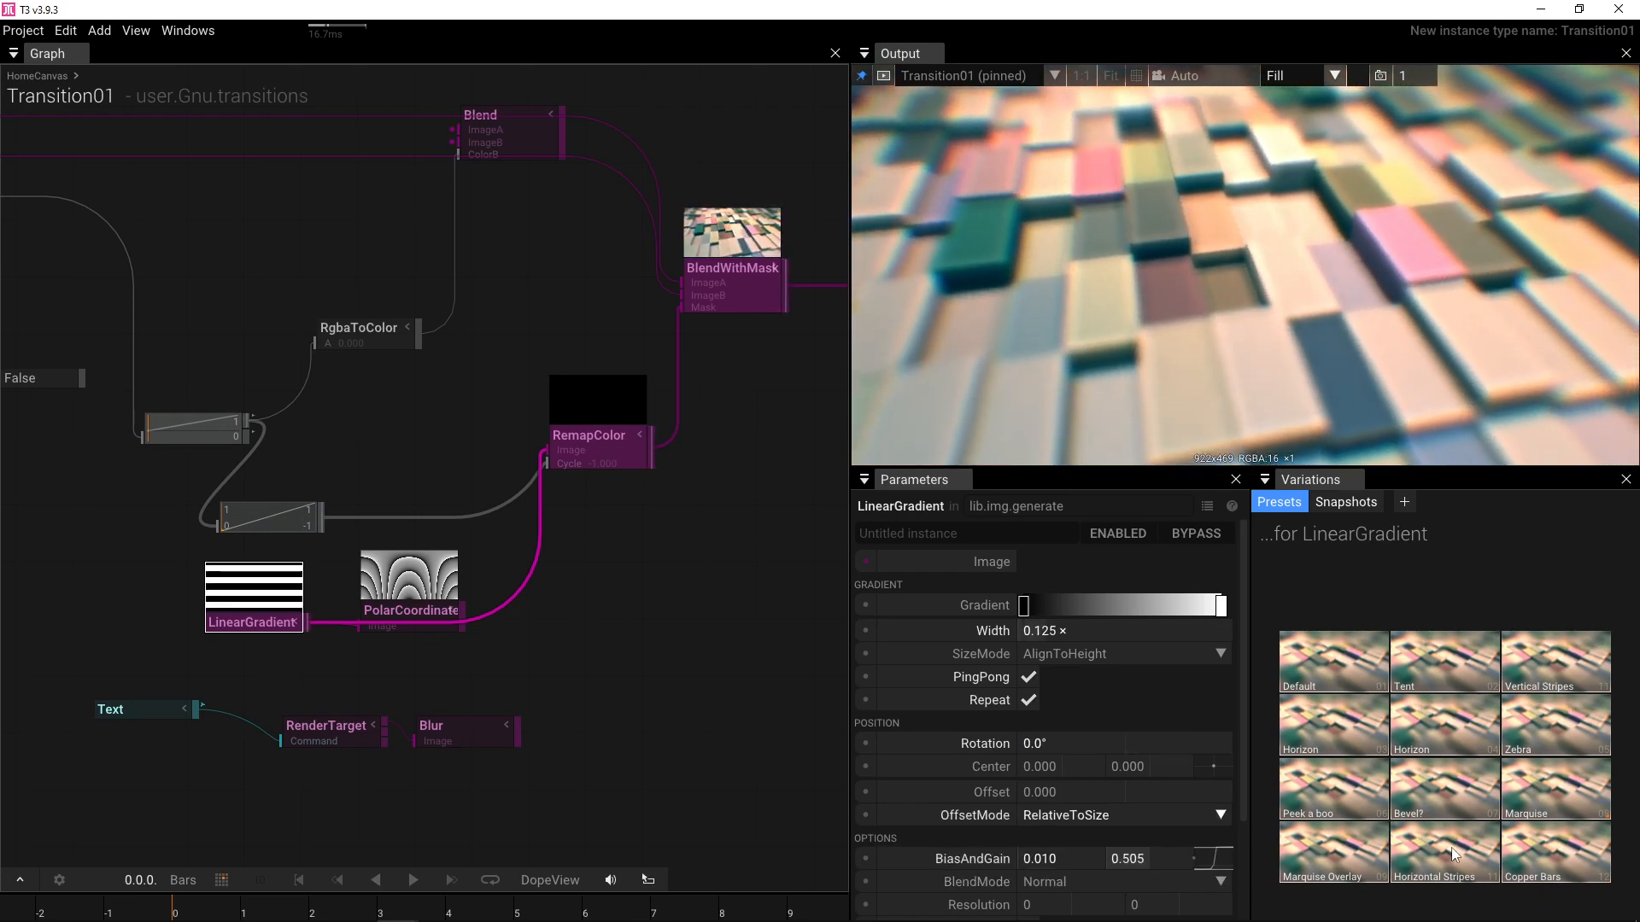
{"action": "left_click", "coordinate": [1345, 857]}
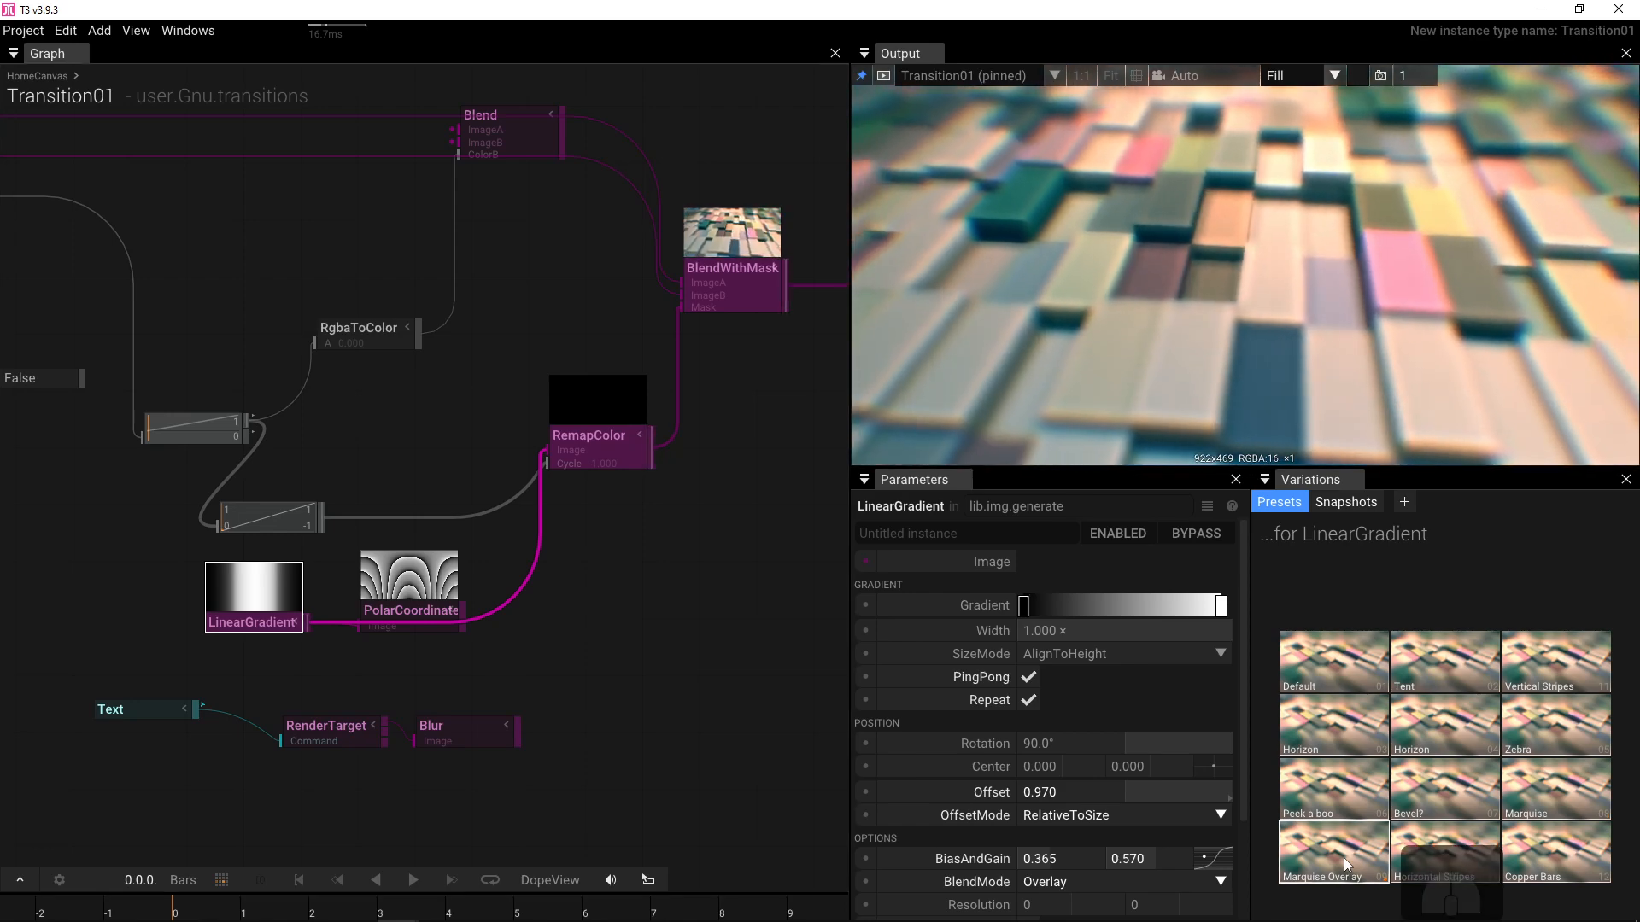
{"action": "scroll", "coordinate": [227, 618], "scroll_direction": "up", "scroll_amount": 5}
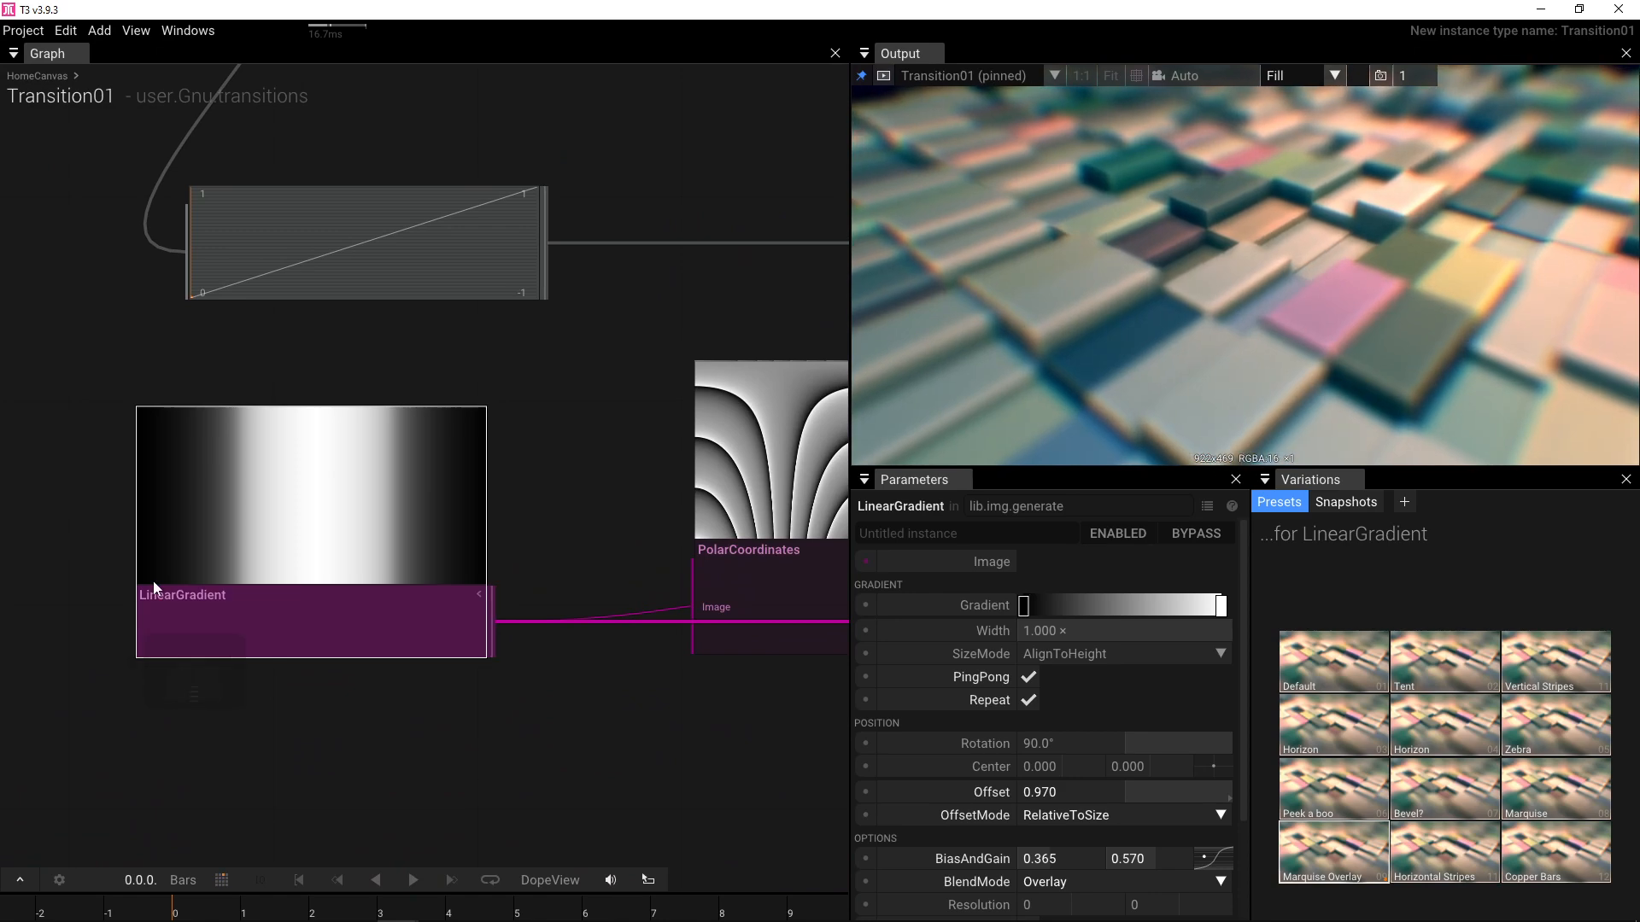
{"action": "scroll", "coordinate": [449, 505], "scroll_direction": "down", "scroll_amount": 5}
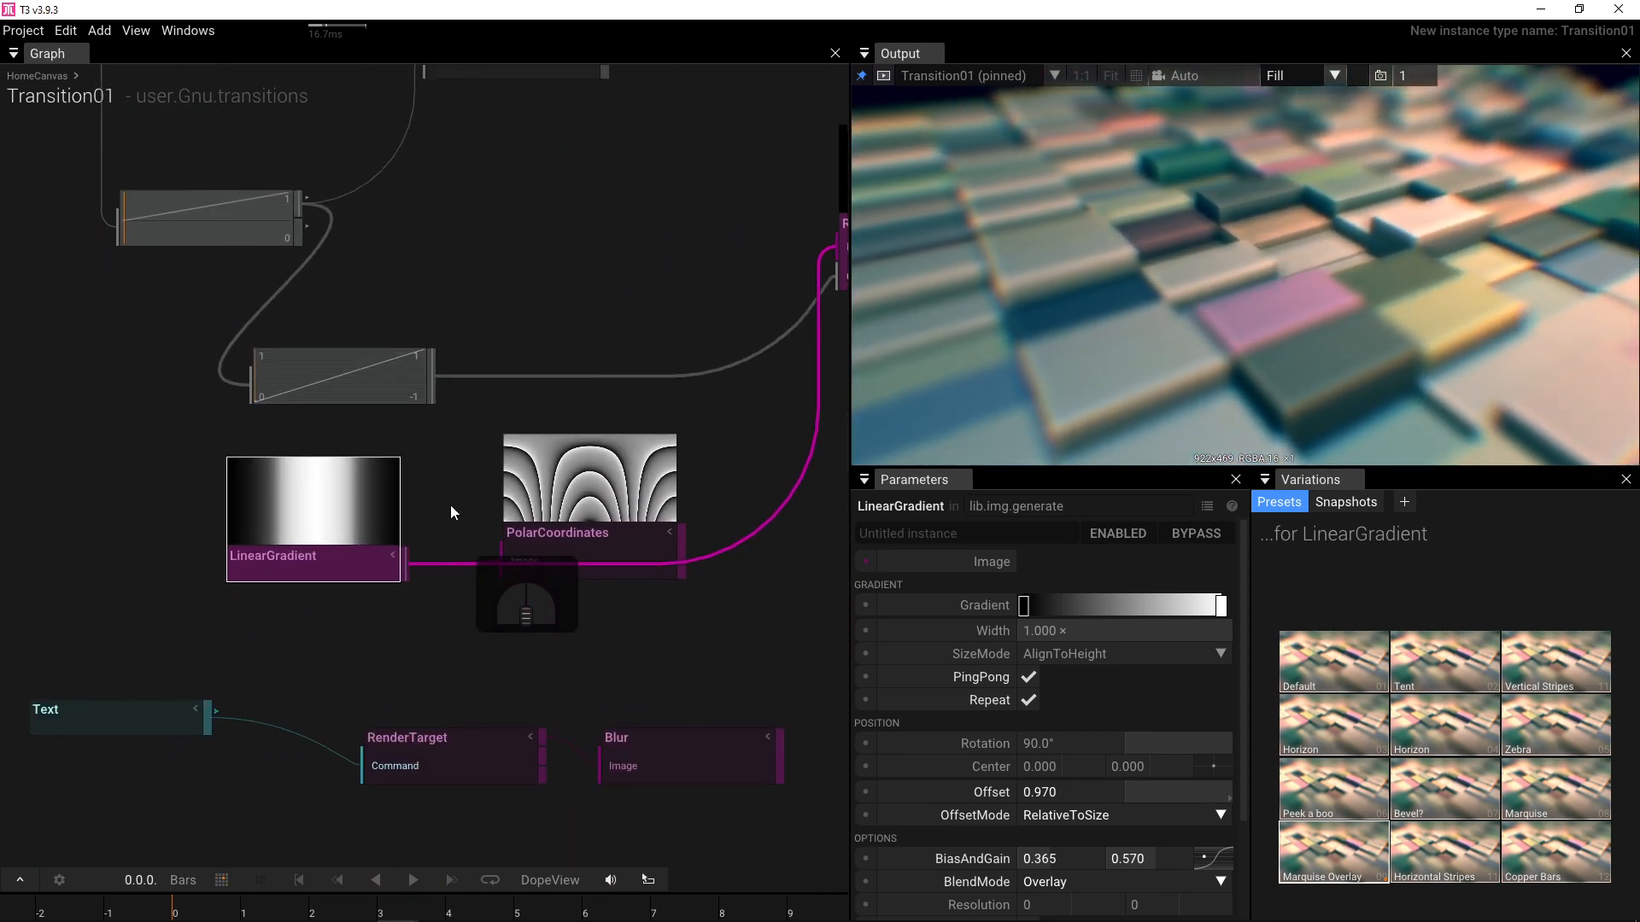
{"action": "left_click", "coordinate": [706, 674]}
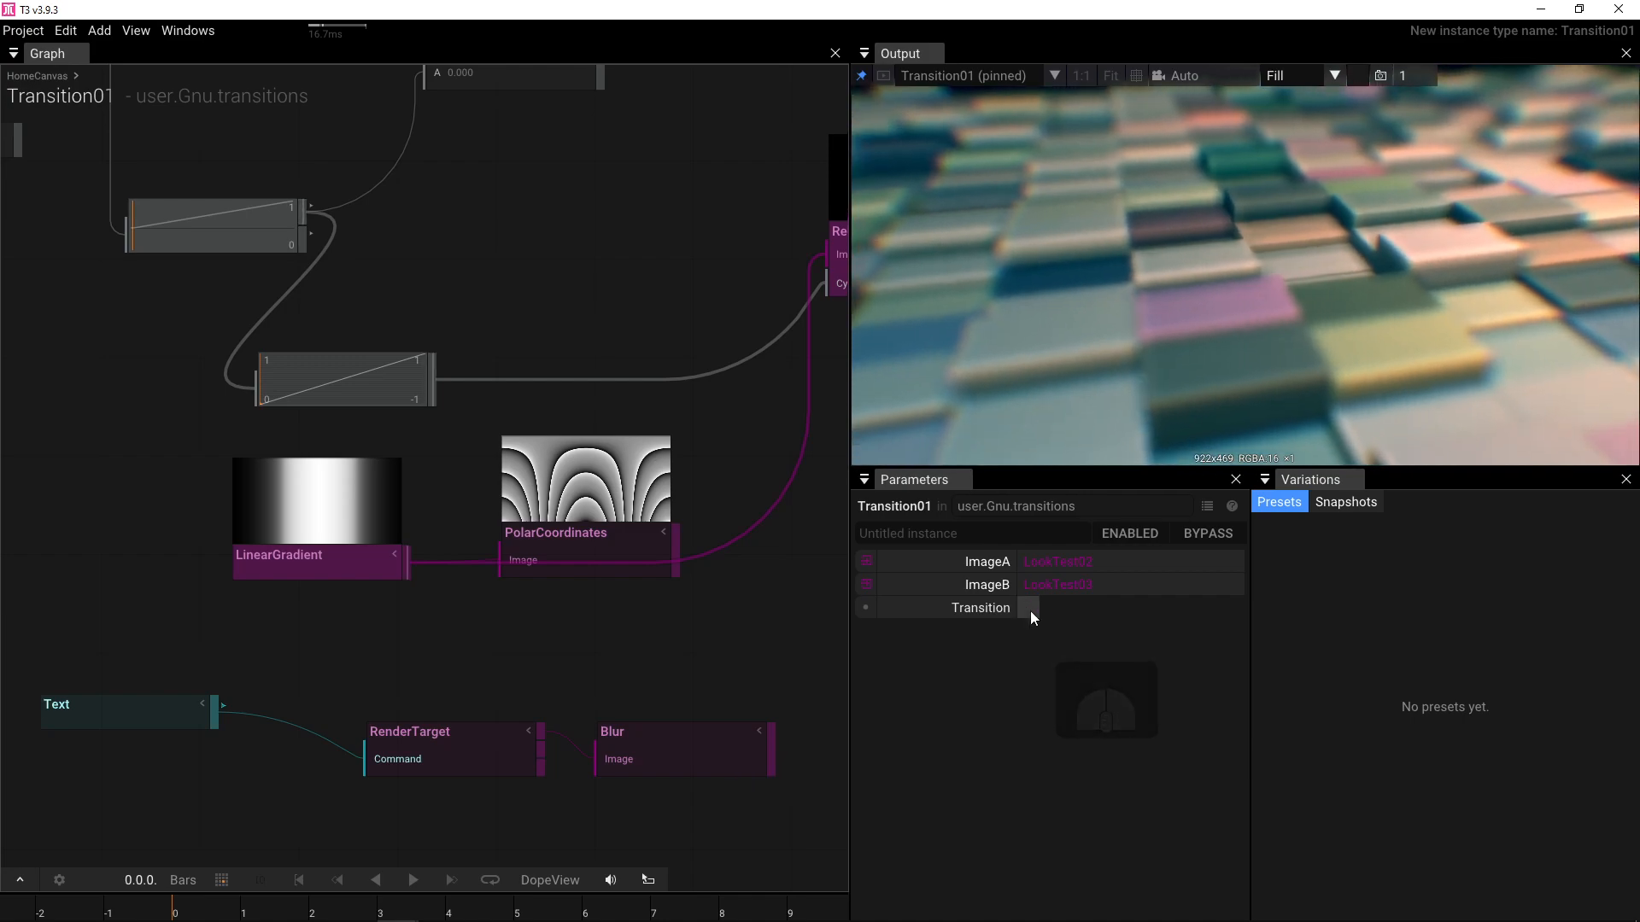
{"action": "left_click", "coordinate": [1030, 611]}
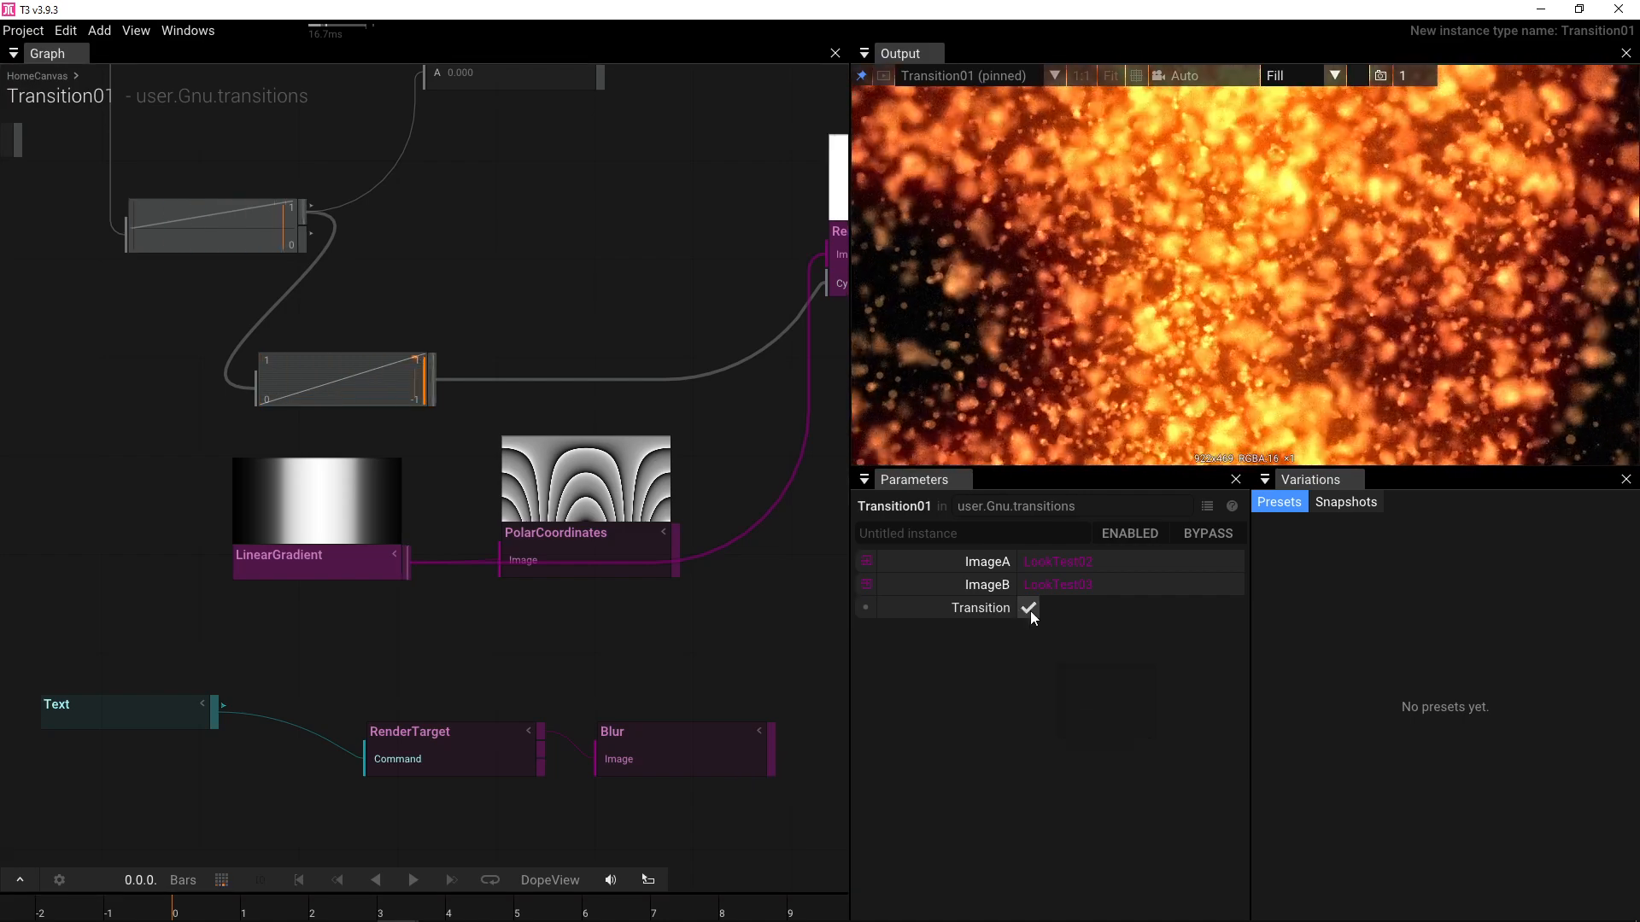
{"action": "left_click", "coordinate": [1030, 612]}
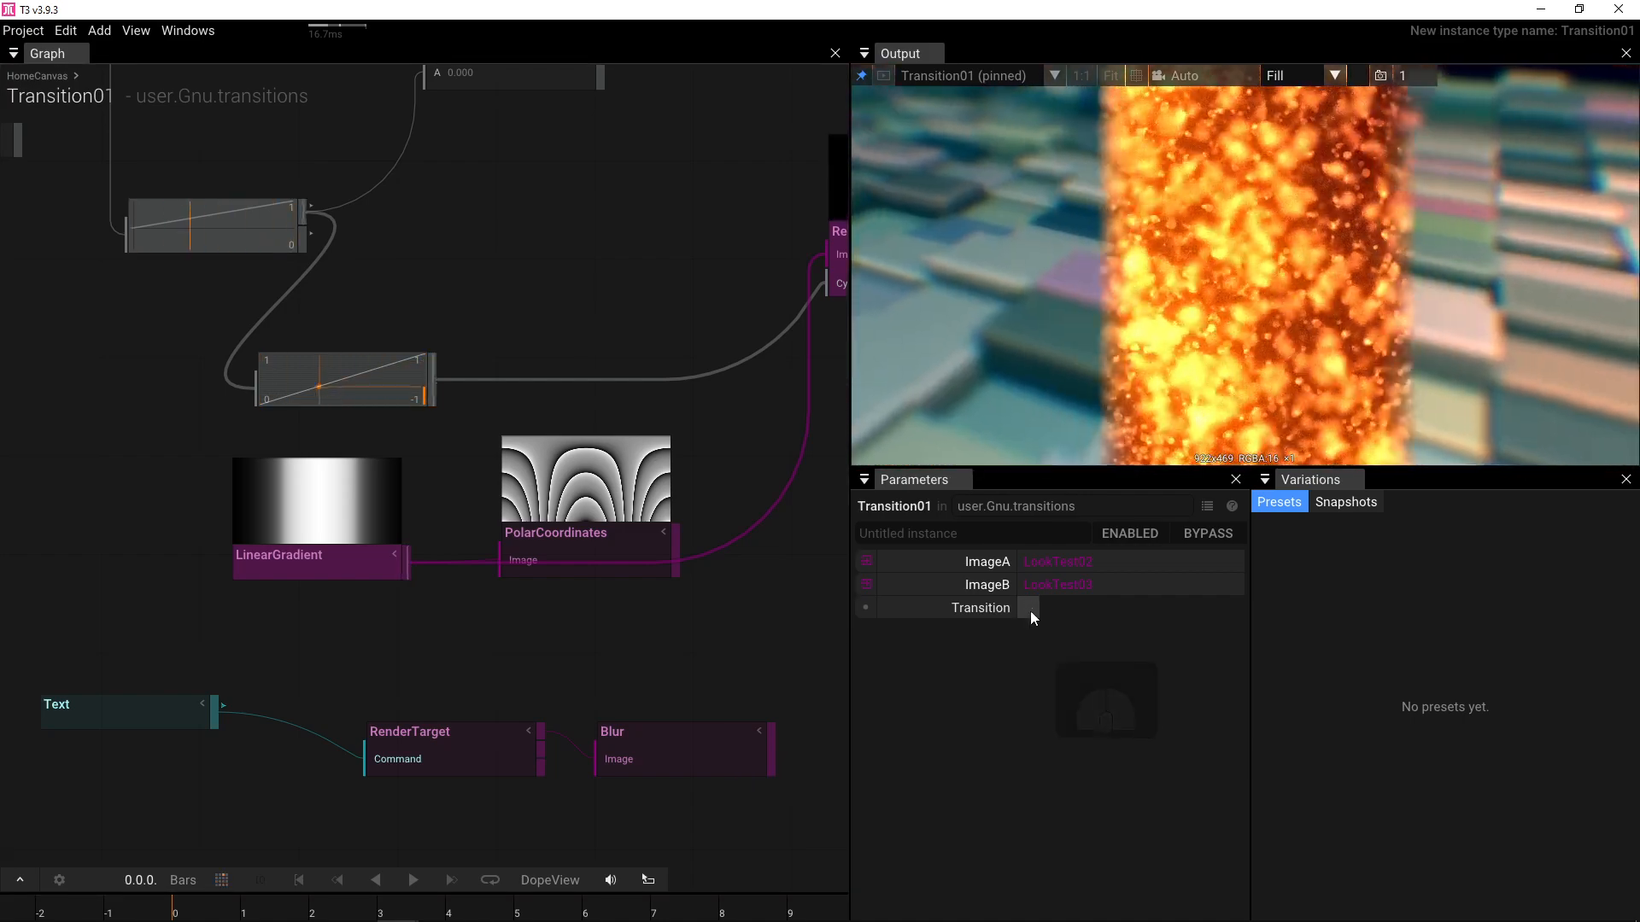
- Reset LinearGradient's BiasAndGain to the default values of 0.500 and 0.500
{"action": "left_click", "coordinate": [347, 563]}
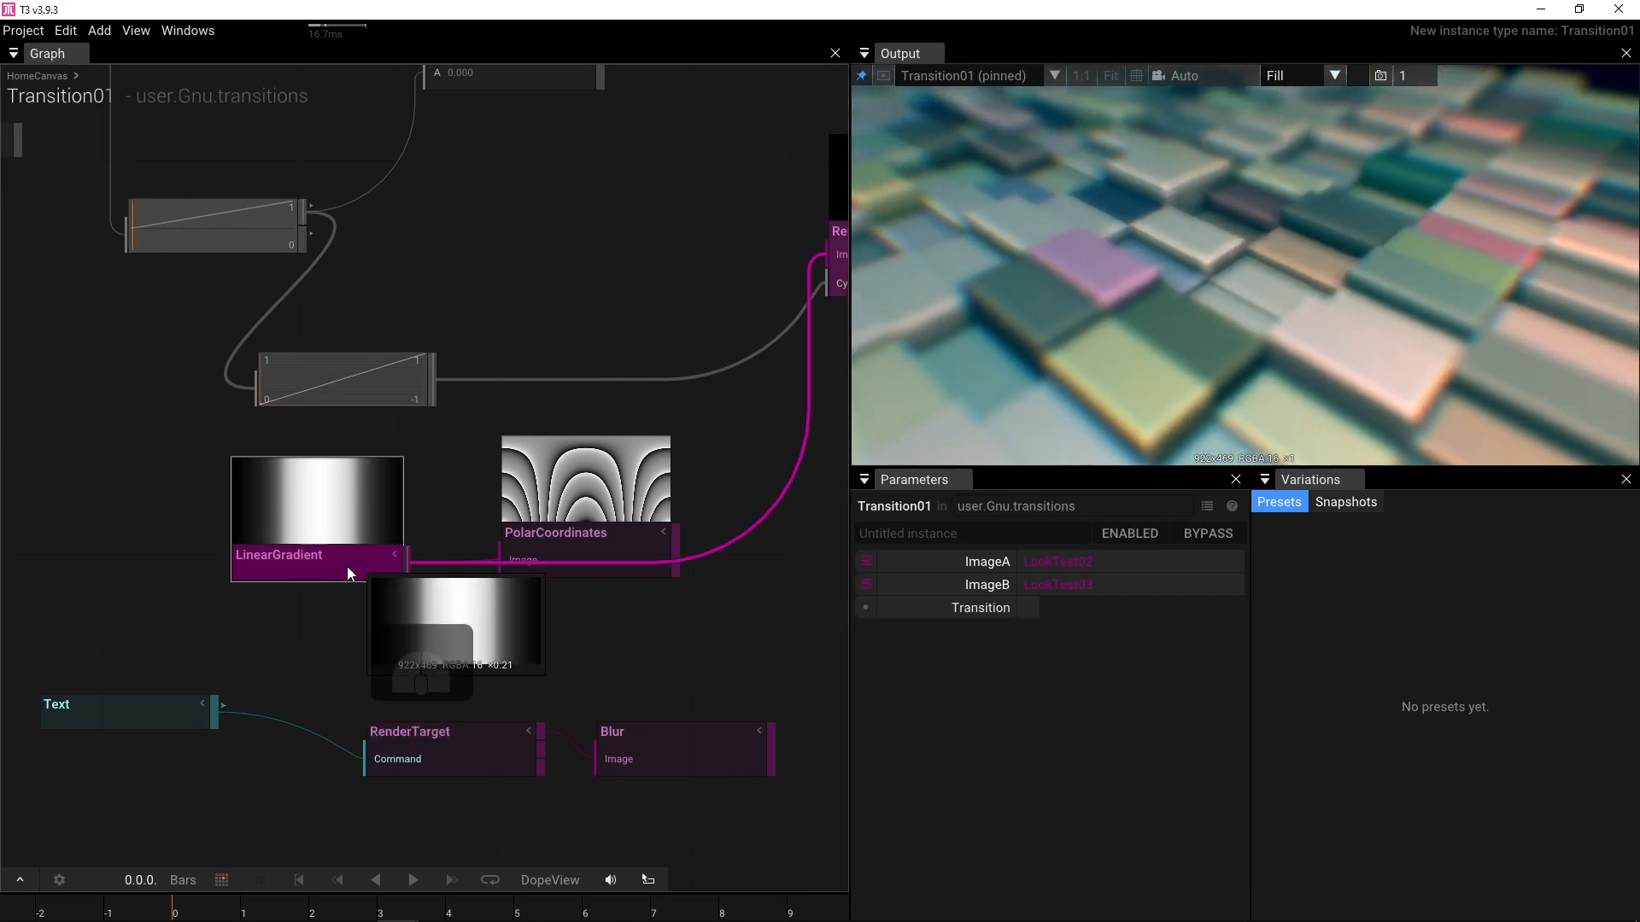
{"action": "right_click", "coordinate": [1102, 606]}
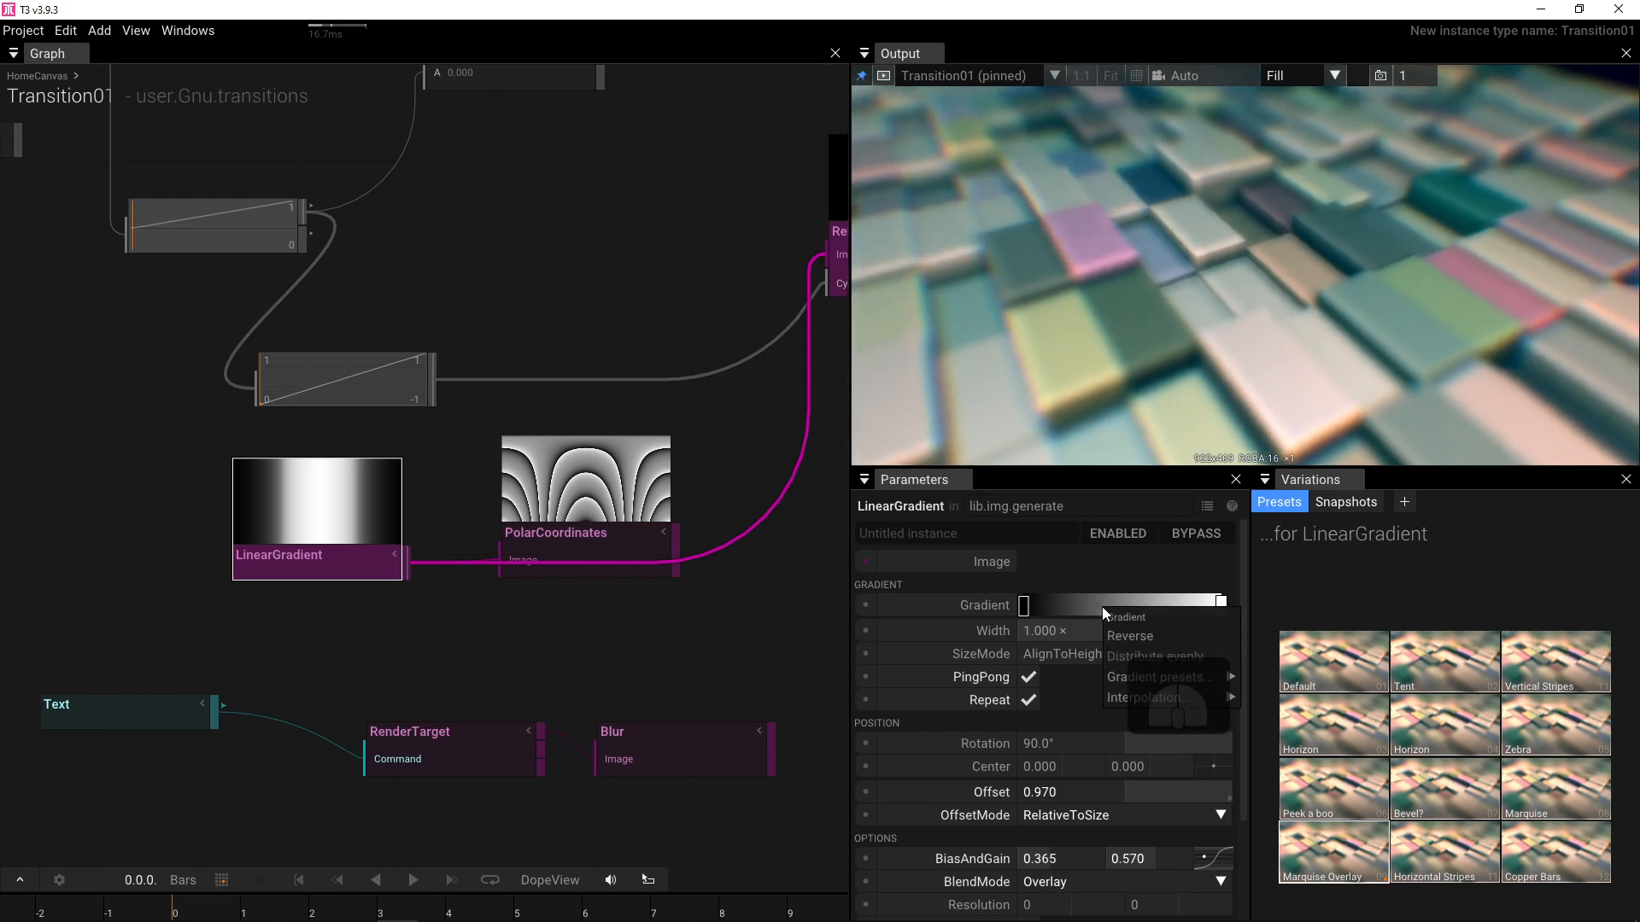
{"action": "mouse_move", "coordinate": [1160, 684]}
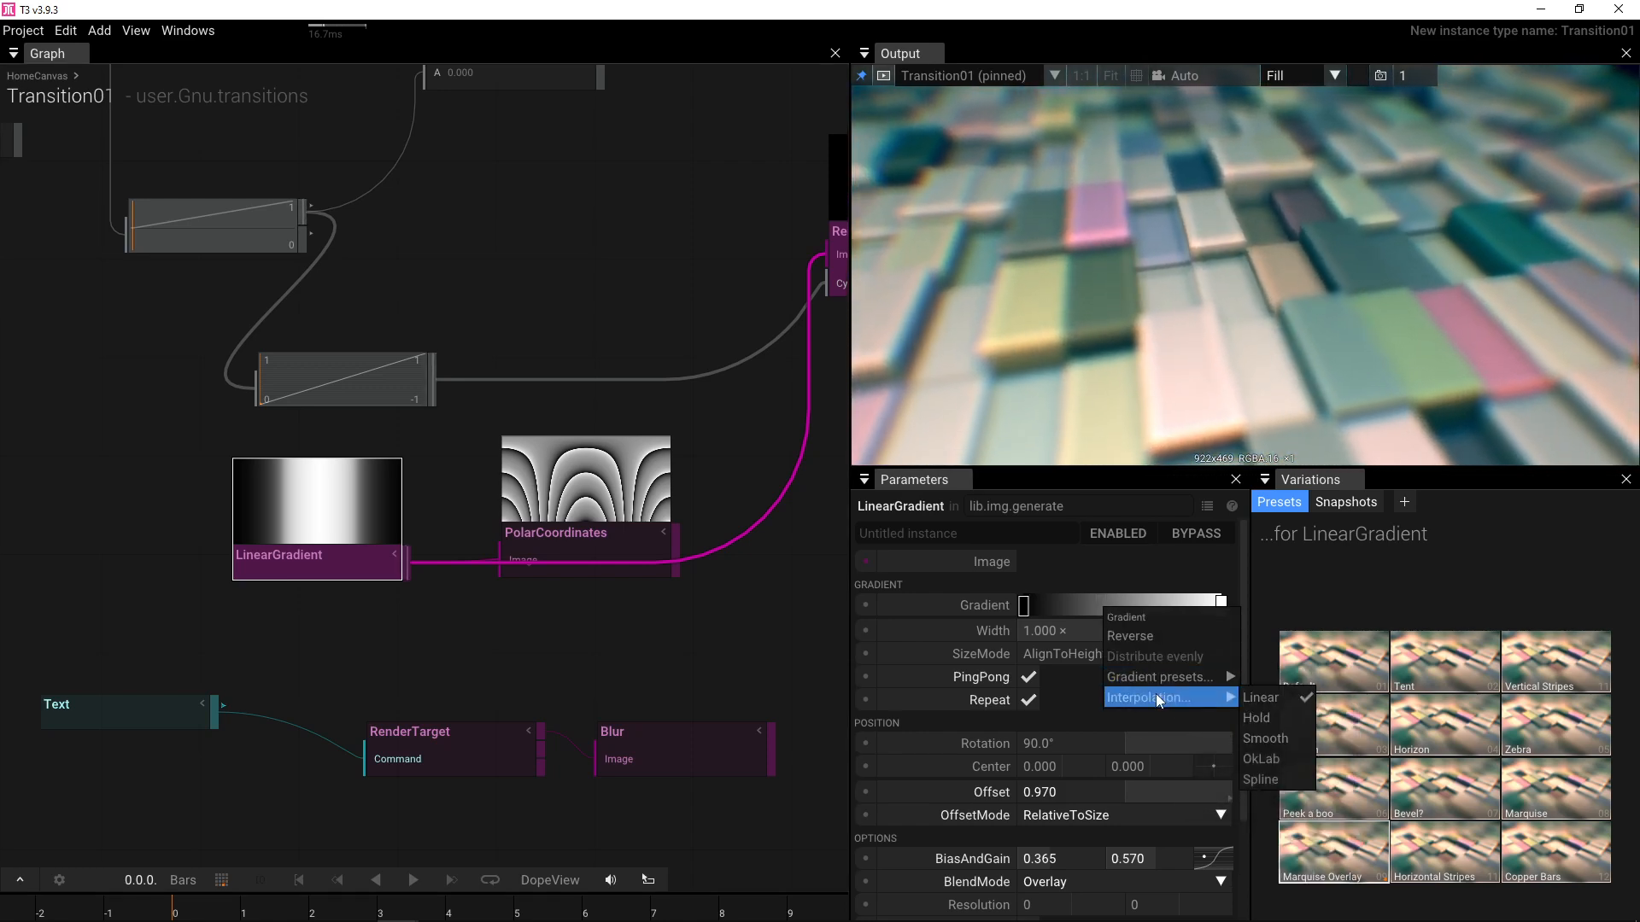
{"action": "left_click", "coordinate": [1234, 583]}
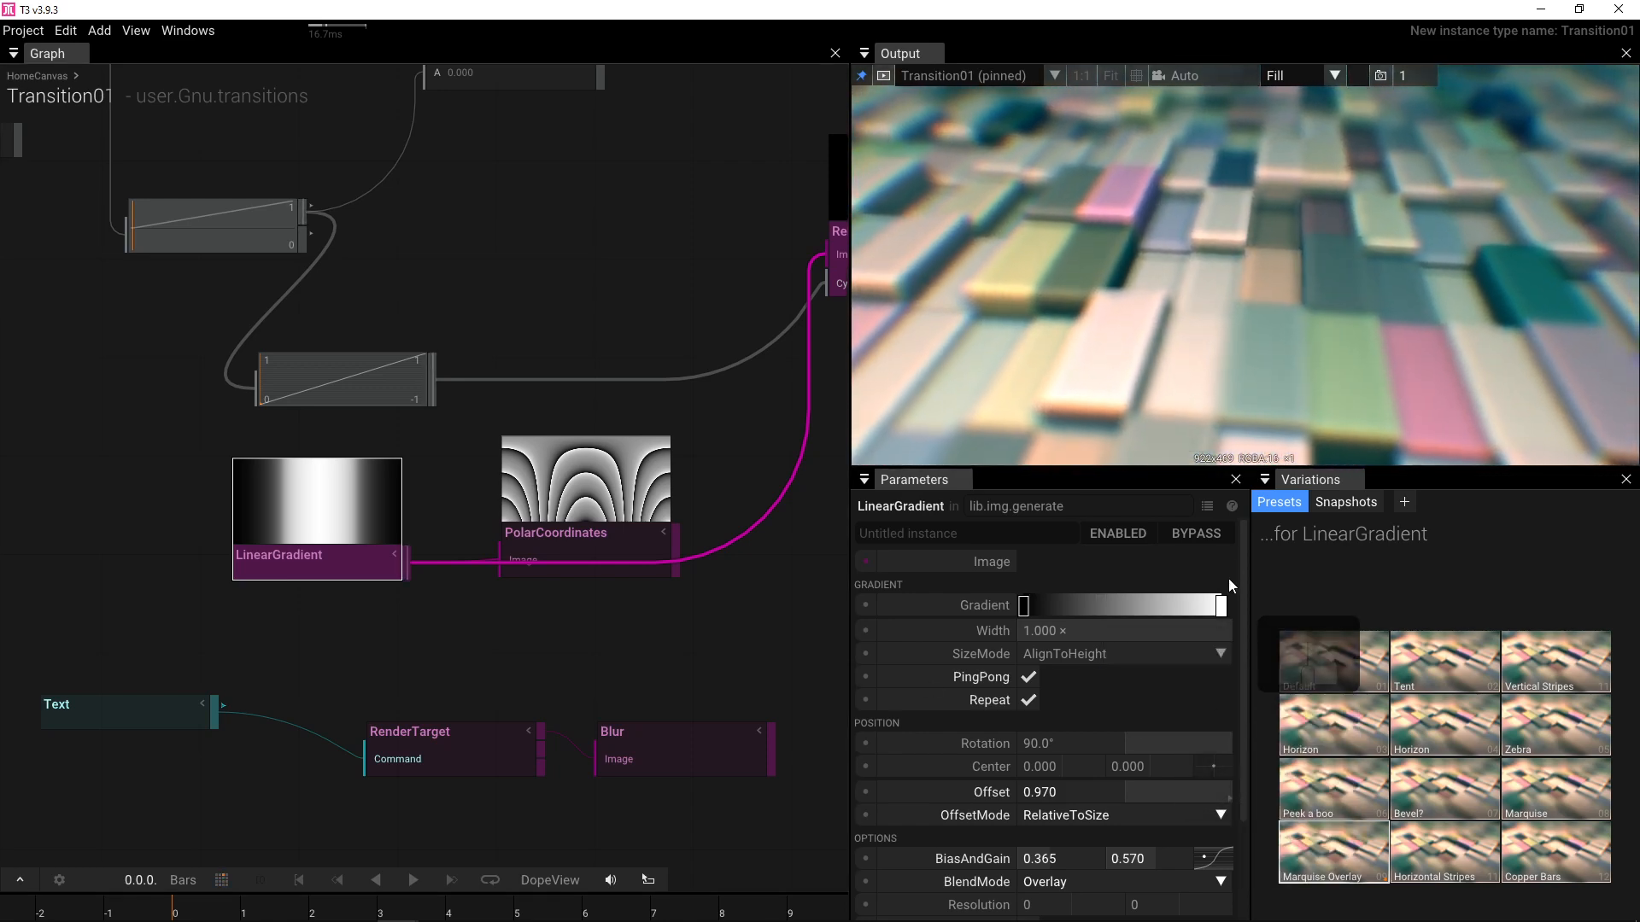
{"action": "scroll", "coordinate": [956, 798], "scroll_direction": "down", "scroll_amount": 3}
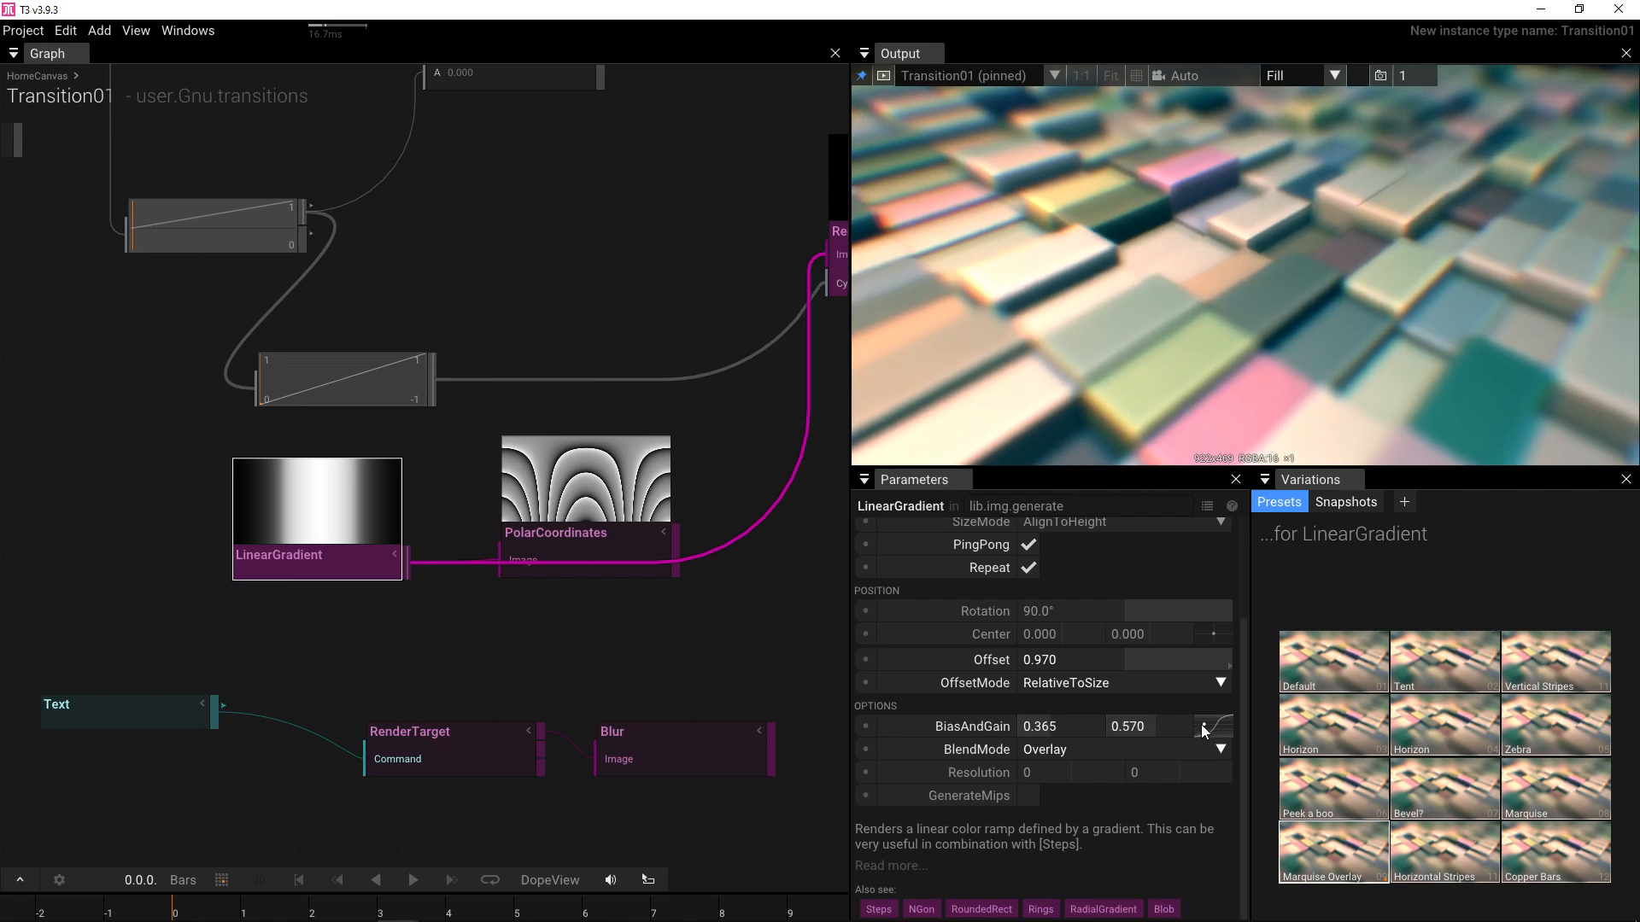
{"action": "mouse_move", "coordinate": [1201, 724]}
{"action": "left_mouse_down"}
{"action": "mouse_move", "coordinate": [1233, 730]}
{"action": "mouse_move", "coordinate": [1187, 724]}
{"action": "mouse_move", "coordinate": [1227, 730]}
{"action": "left_mouse_up"}
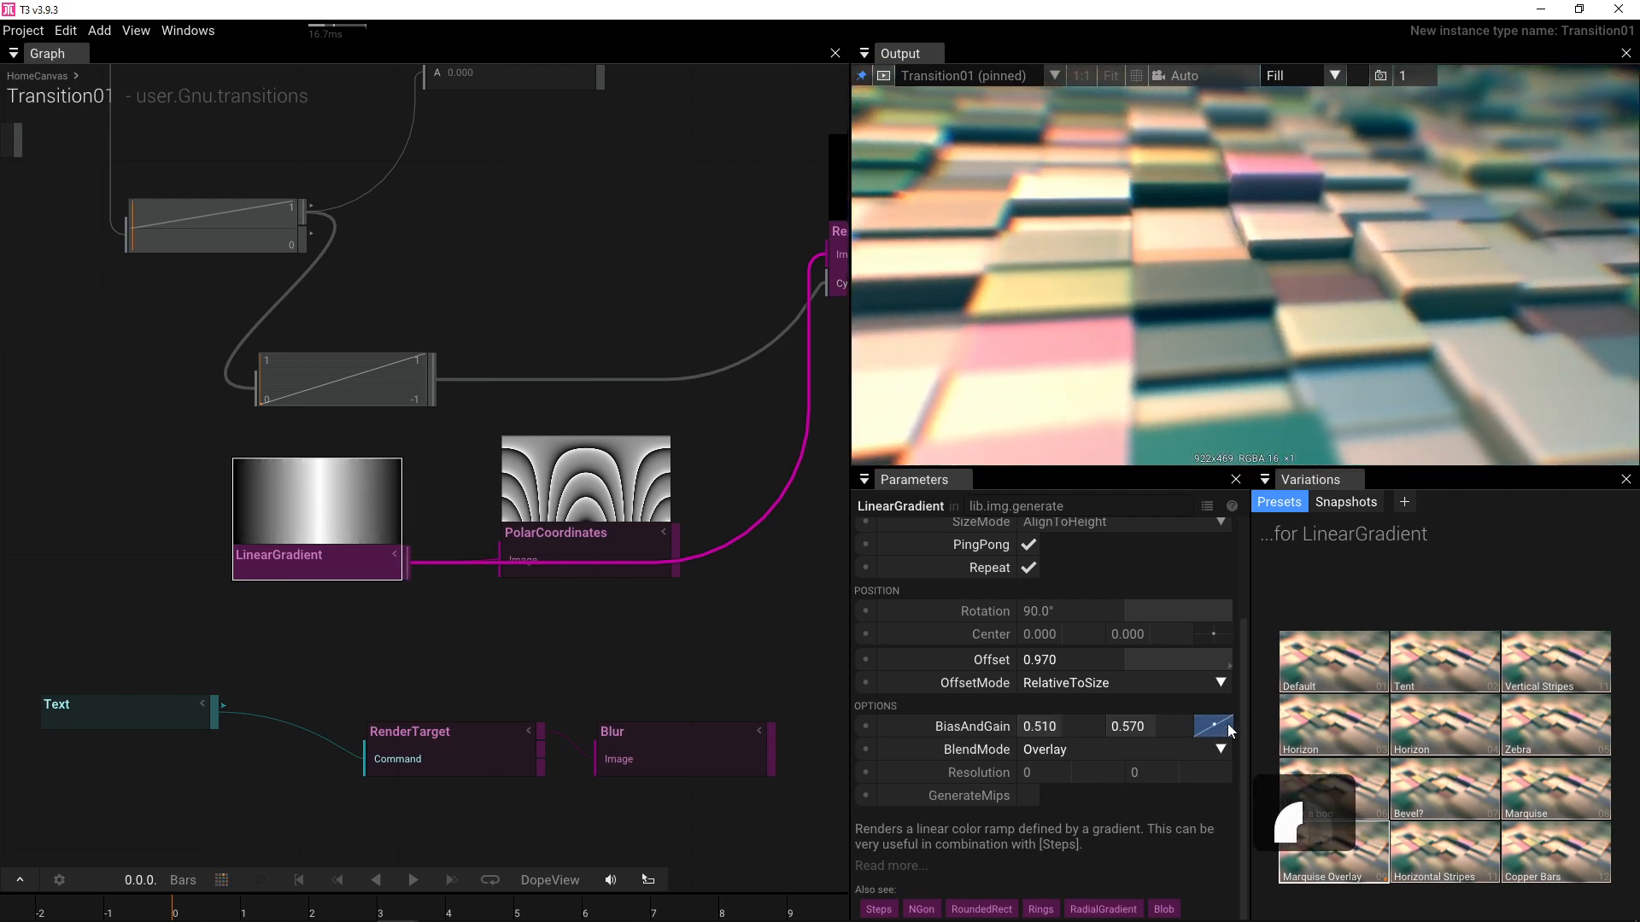
{"action": "left_click", "coordinate": [895, 726]}
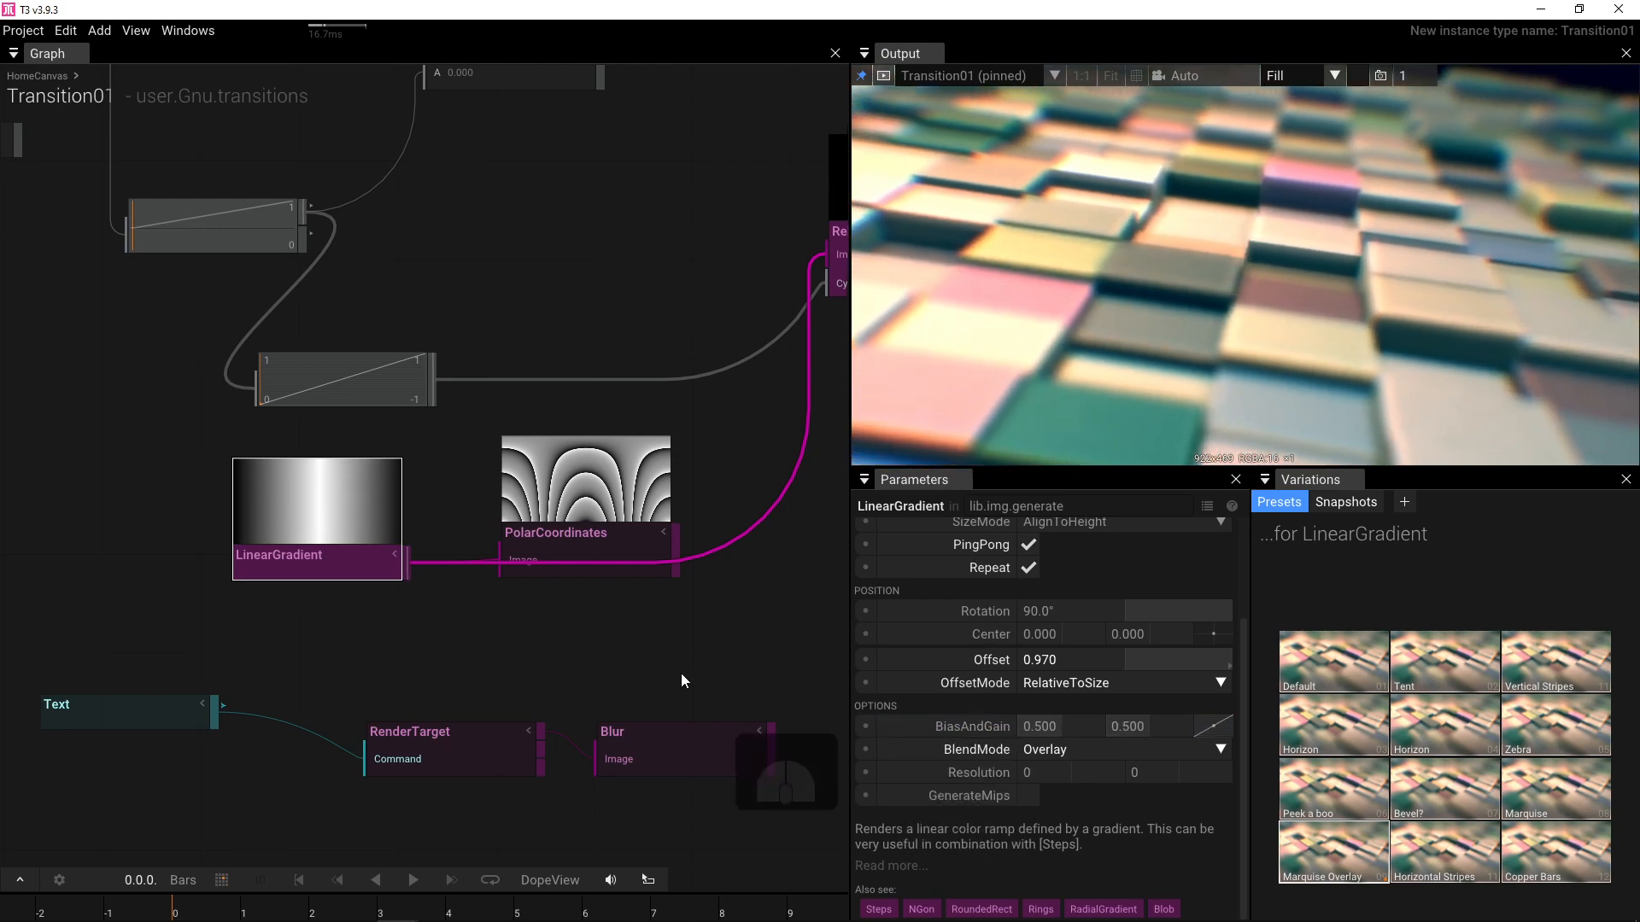
- Test the transition with the reset gradient by toggling Transition01's Transition parameter on and off
{"action": "left_click", "coordinate": [682, 681]}
{"action": "left_click", "coordinate": [1027, 609]}
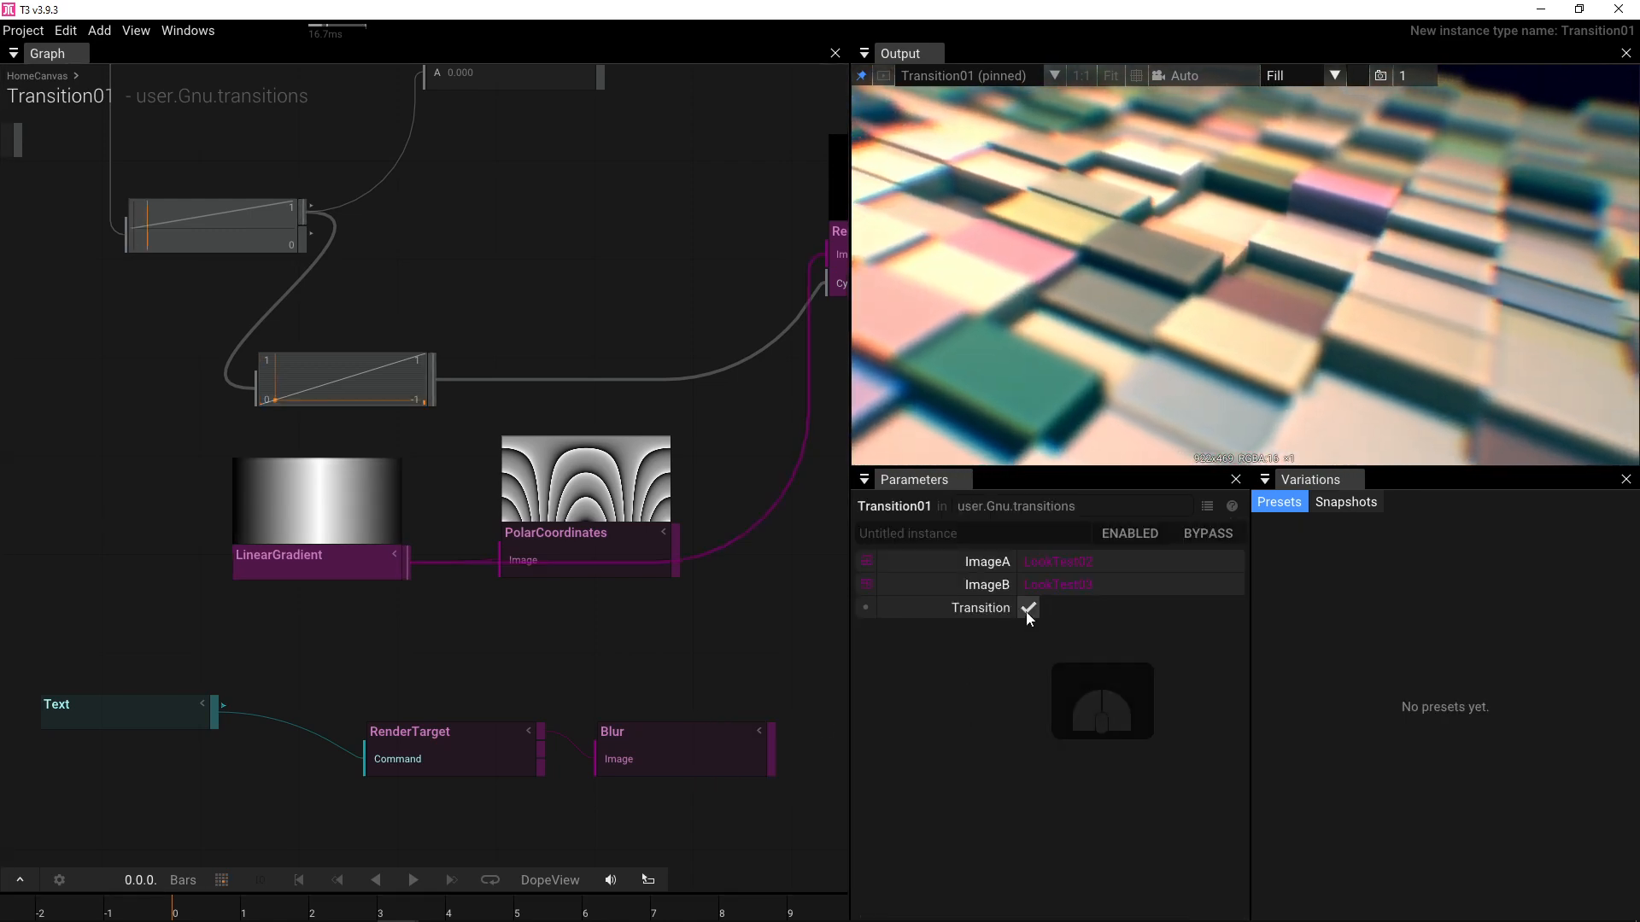
{"action": "left_click", "coordinate": [1027, 609]}
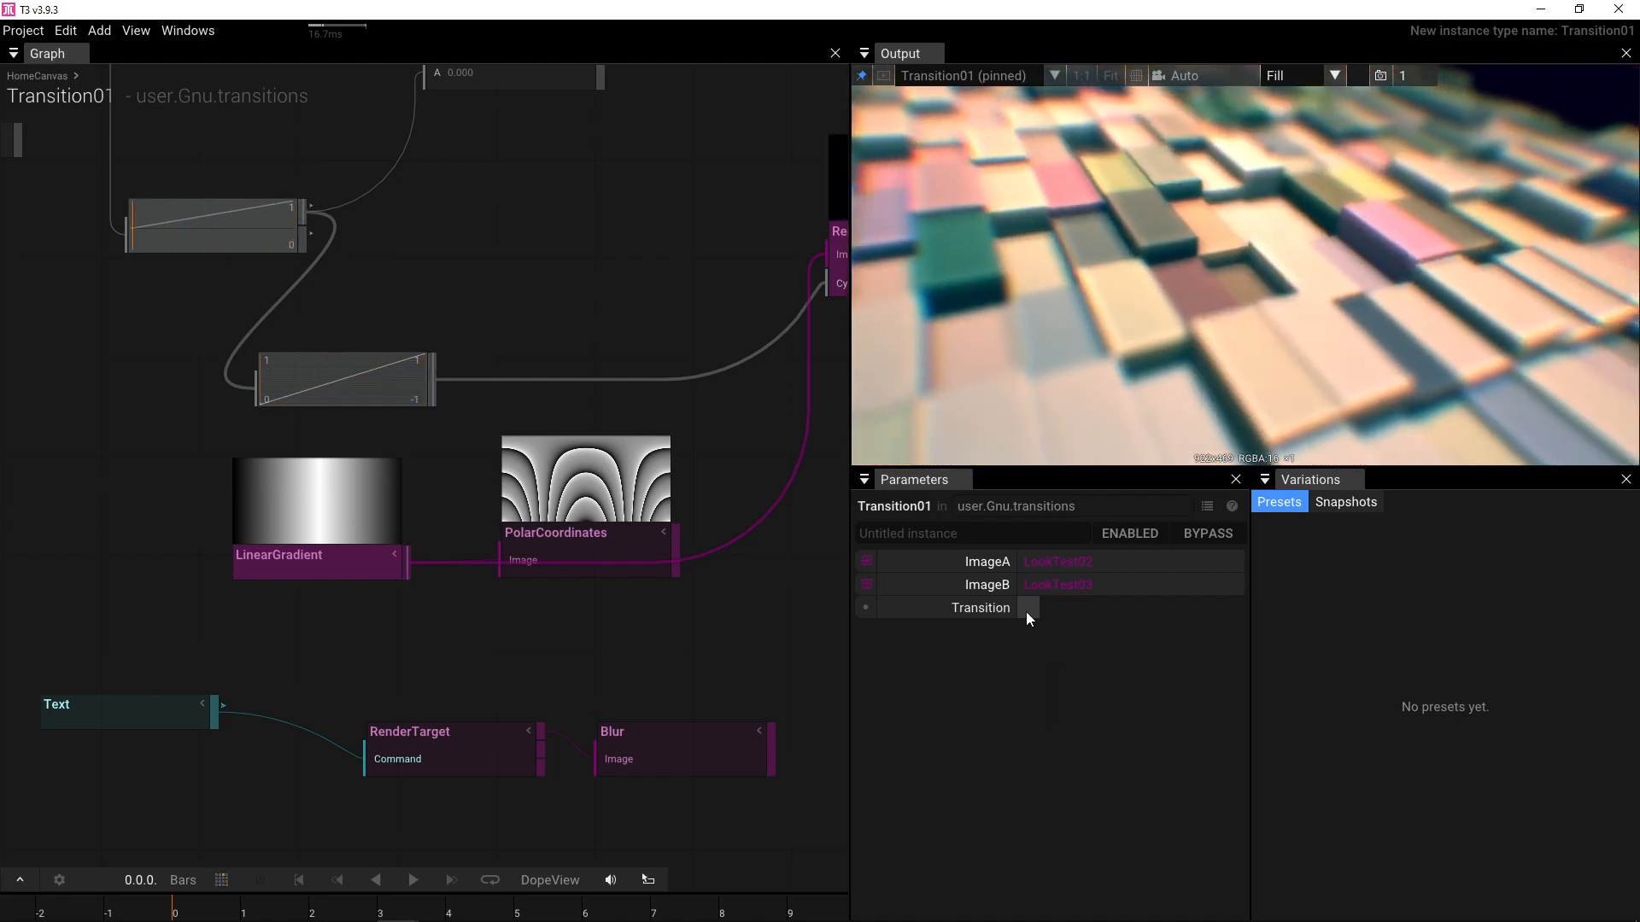
- Move the Blend operator down beside RgbaToColor, clear of the ImageA and ImageB connections
{"action": "scroll", "coordinate": [499, 642], "scroll_direction": "down", "scroll_amount": 4}
{"action": "left_click_drag", "start_coordinate": [620, 642], "coordinate": [448, 658]}
{"action": "left_click_drag", "start_coordinate": [476, 217], "coordinate": [357, 441]}
{"action": "left_click_drag", "start_coordinate": [477, 374], "coordinate": [449, 433]}
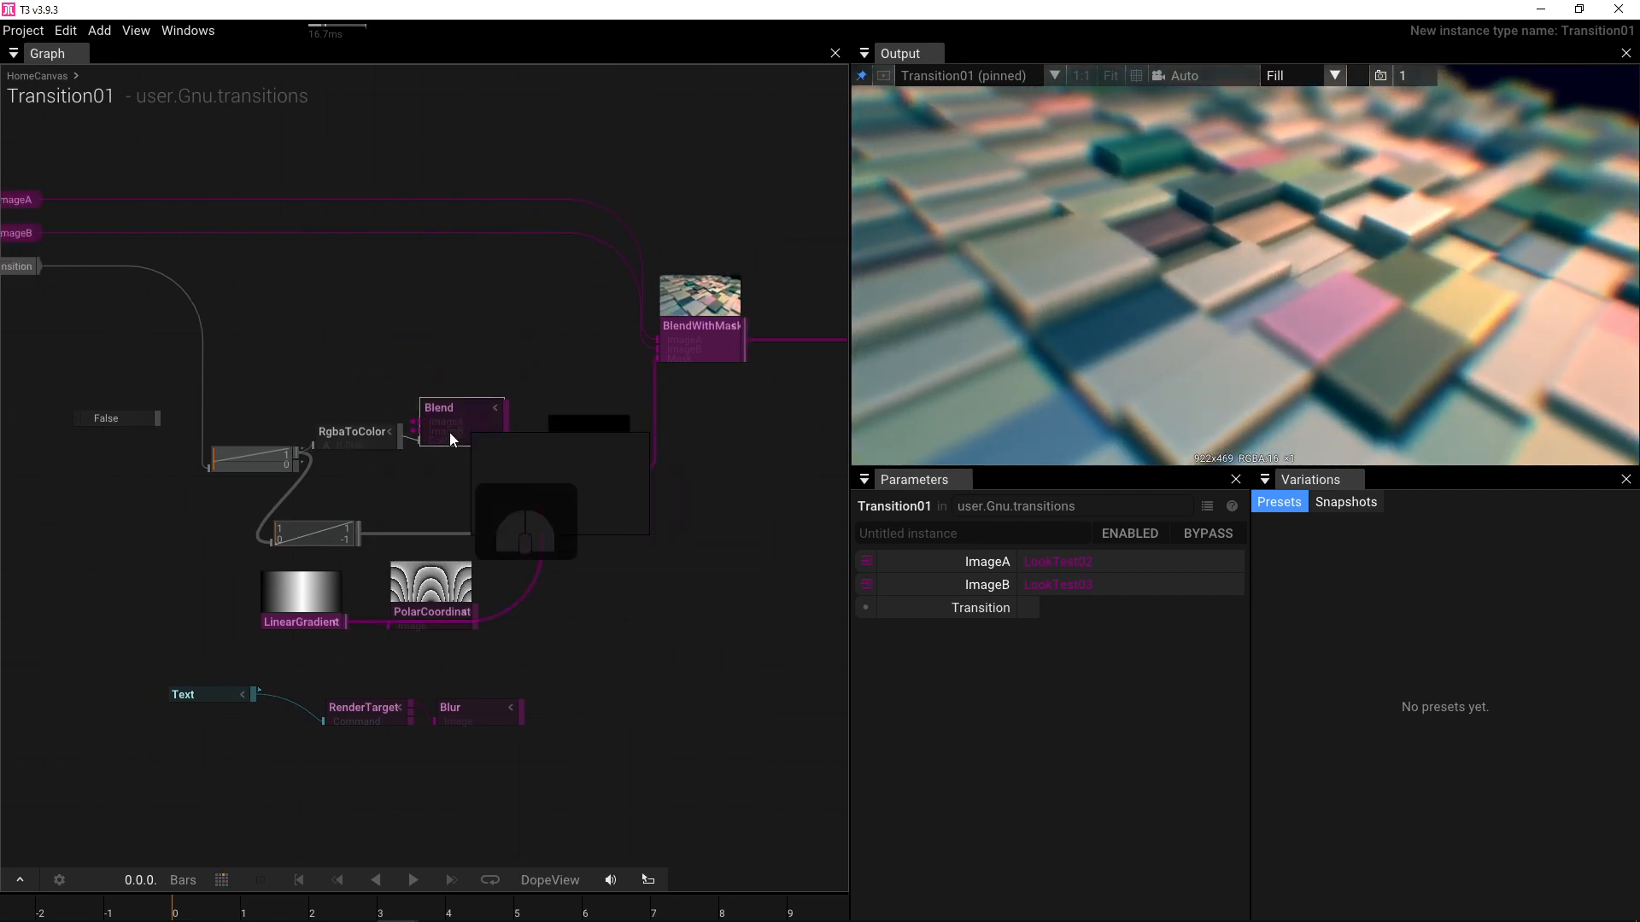
{"action": "left_click_drag", "start_coordinate": [442, 339], "coordinate": [291, 317]}
{"action": "left_click_drag", "start_coordinate": [371, 444], "coordinate": [490, 459]}
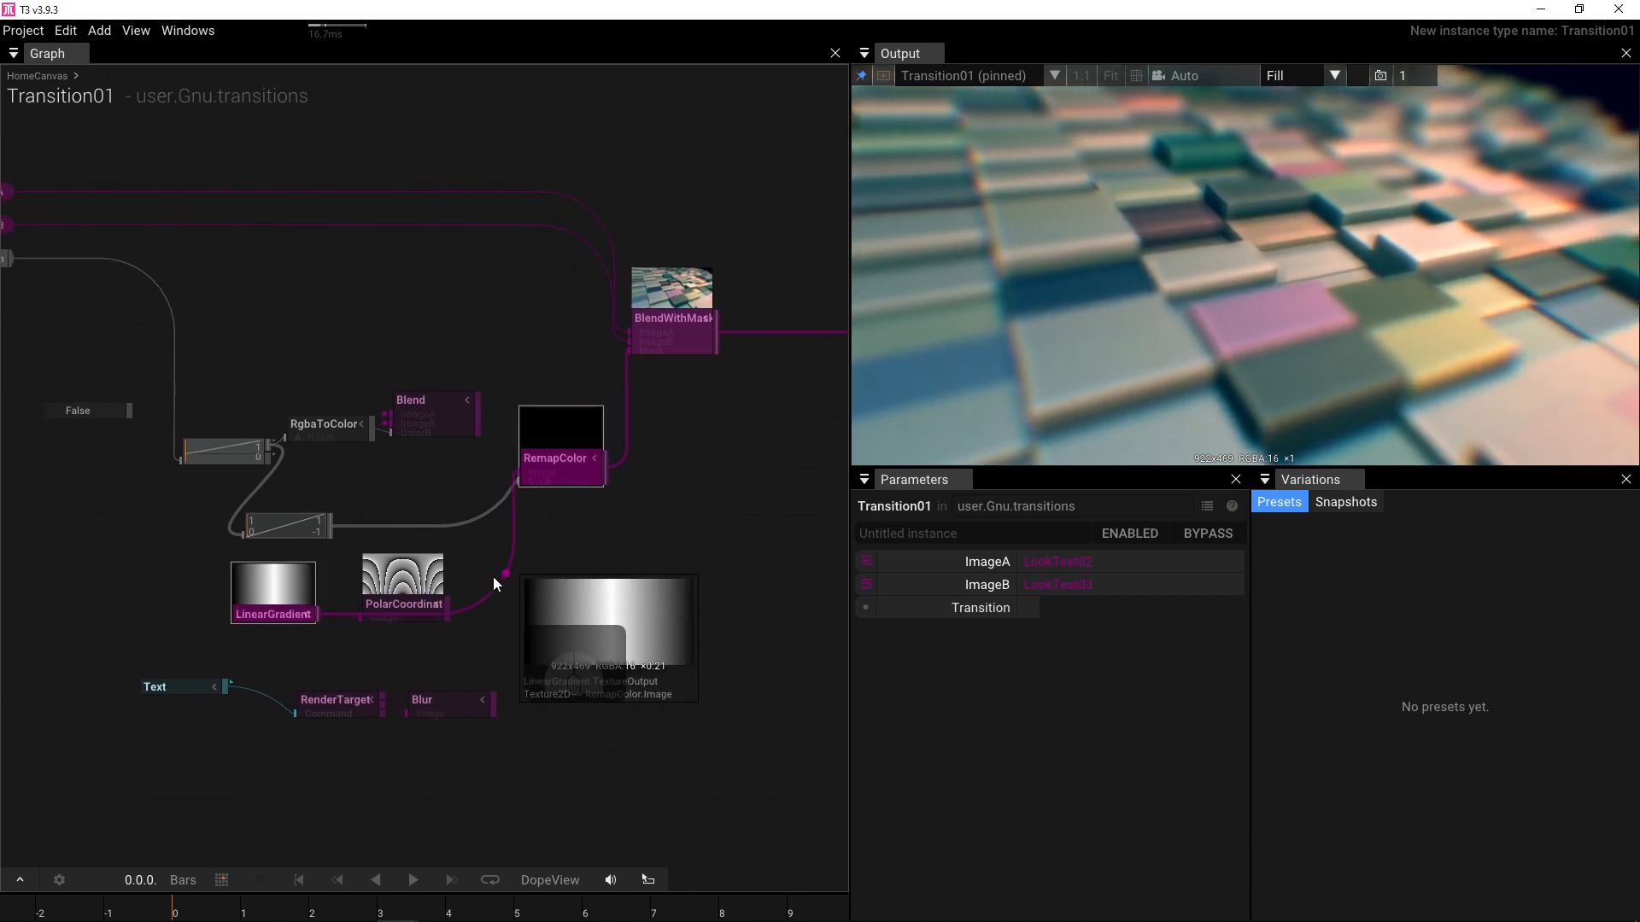
- Delete the bypassed PolarCoordinates operator from the Transition01 graph
{"action": "left_click", "coordinate": [415, 586]}
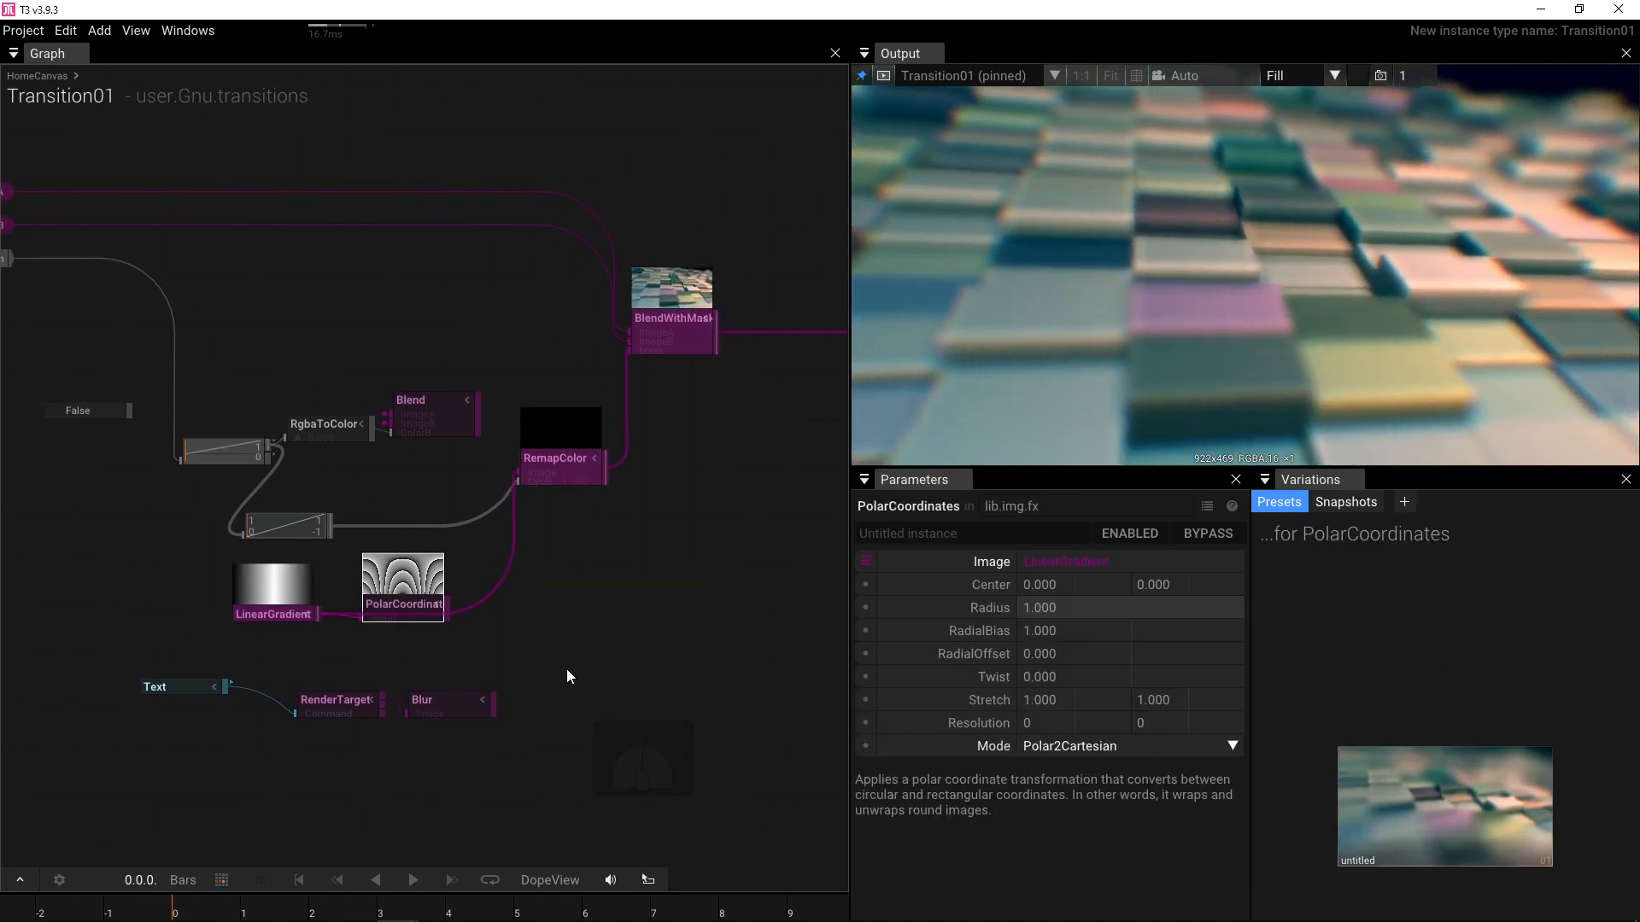
{"action": "key", "text": "Delete"}
- Move RgbaToColor and Blend up above RemapColor, raising Blend slightly higher than RgbaToColor
{"action": "left_click_drag", "start_coordinate": [559, 628], "coordinate": [543, 661]}
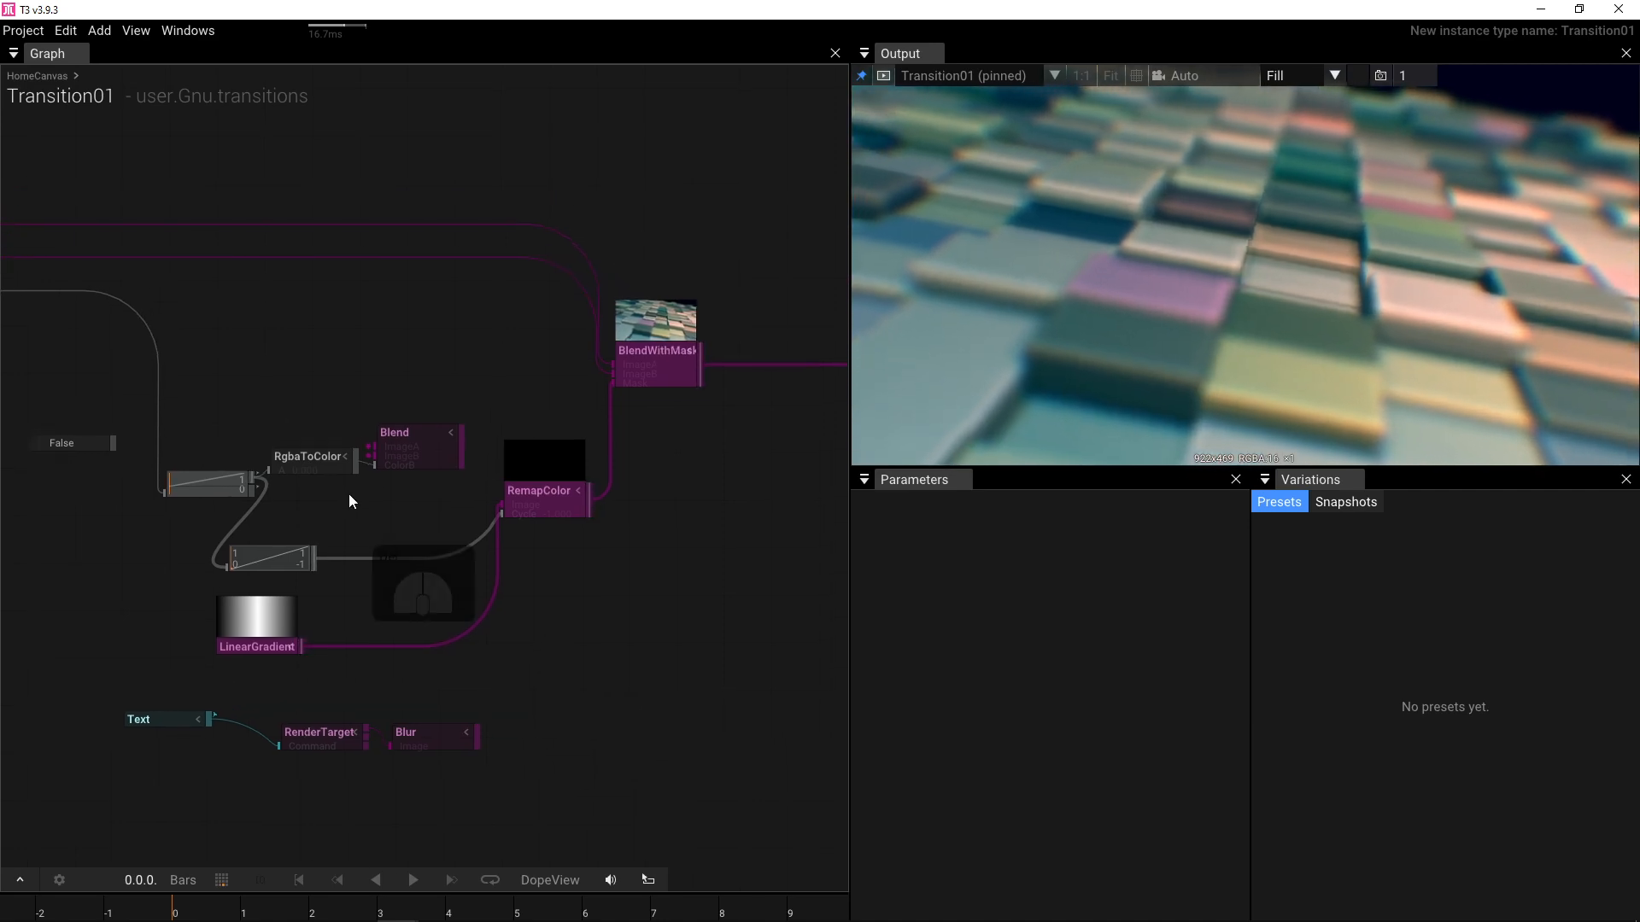
{"action": "left_click_drag", "start_coordinate": [401, 485], "coordinate": [463, 427]}
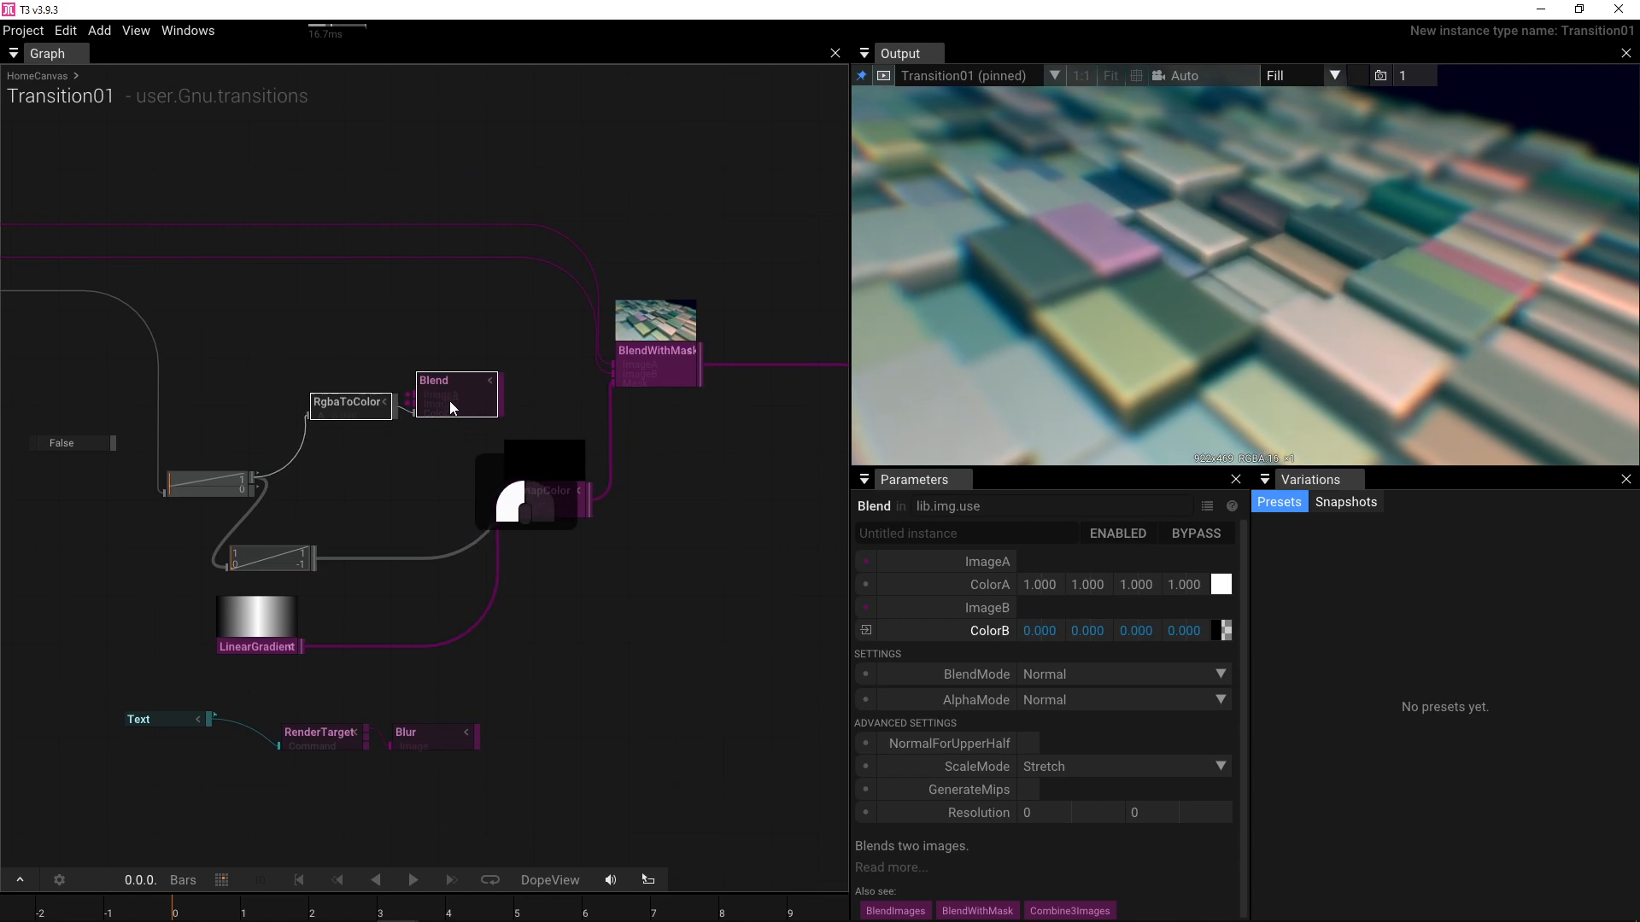
{"action": "left_click", "coordinate": [680, 443]}
{"action": "scroll", "coordinate": [680, 443], "scroll_direction": "down", "scroll_amount": 3}
{"action": "scroll", "coordinate": [681, 527], "scroll_direction": "up", "scroll_amount": 3}
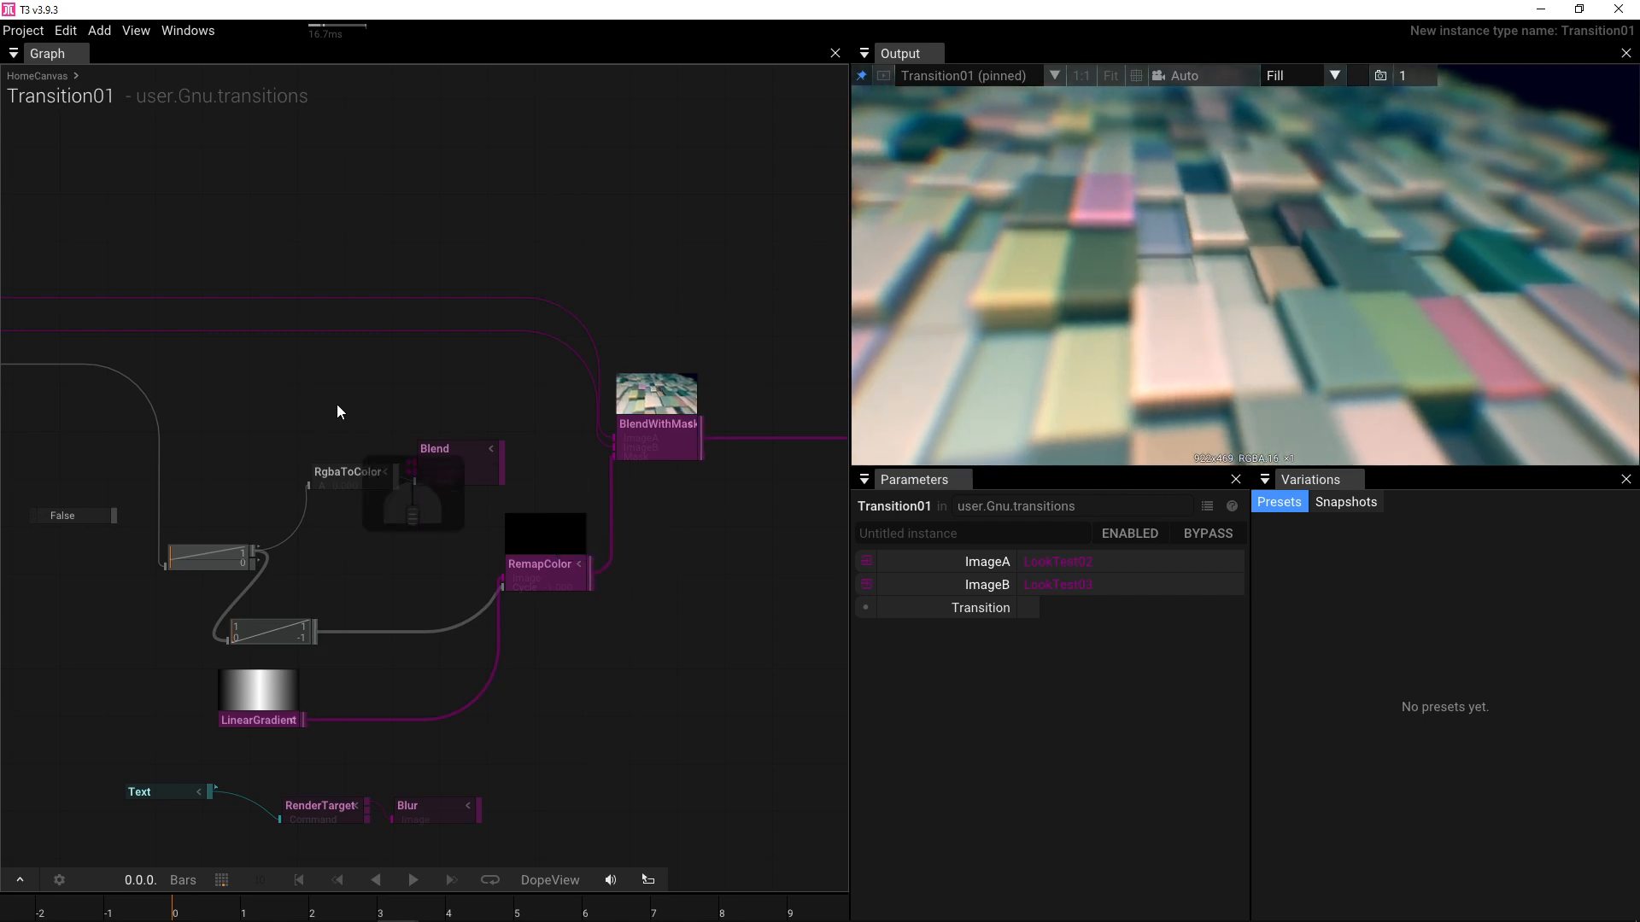
{"action": "left_click_drag", "start_coordinate": [489, 467], "coordinate": [502, 419]}
- Connect ImageA and ImageB to Blend's two image inputs, and place Blend just beyond BlendWithMask, slightly above it
{"action": "left_click_drag", "start_coordinate": [271, 407], "coordinate": [462, 418]}
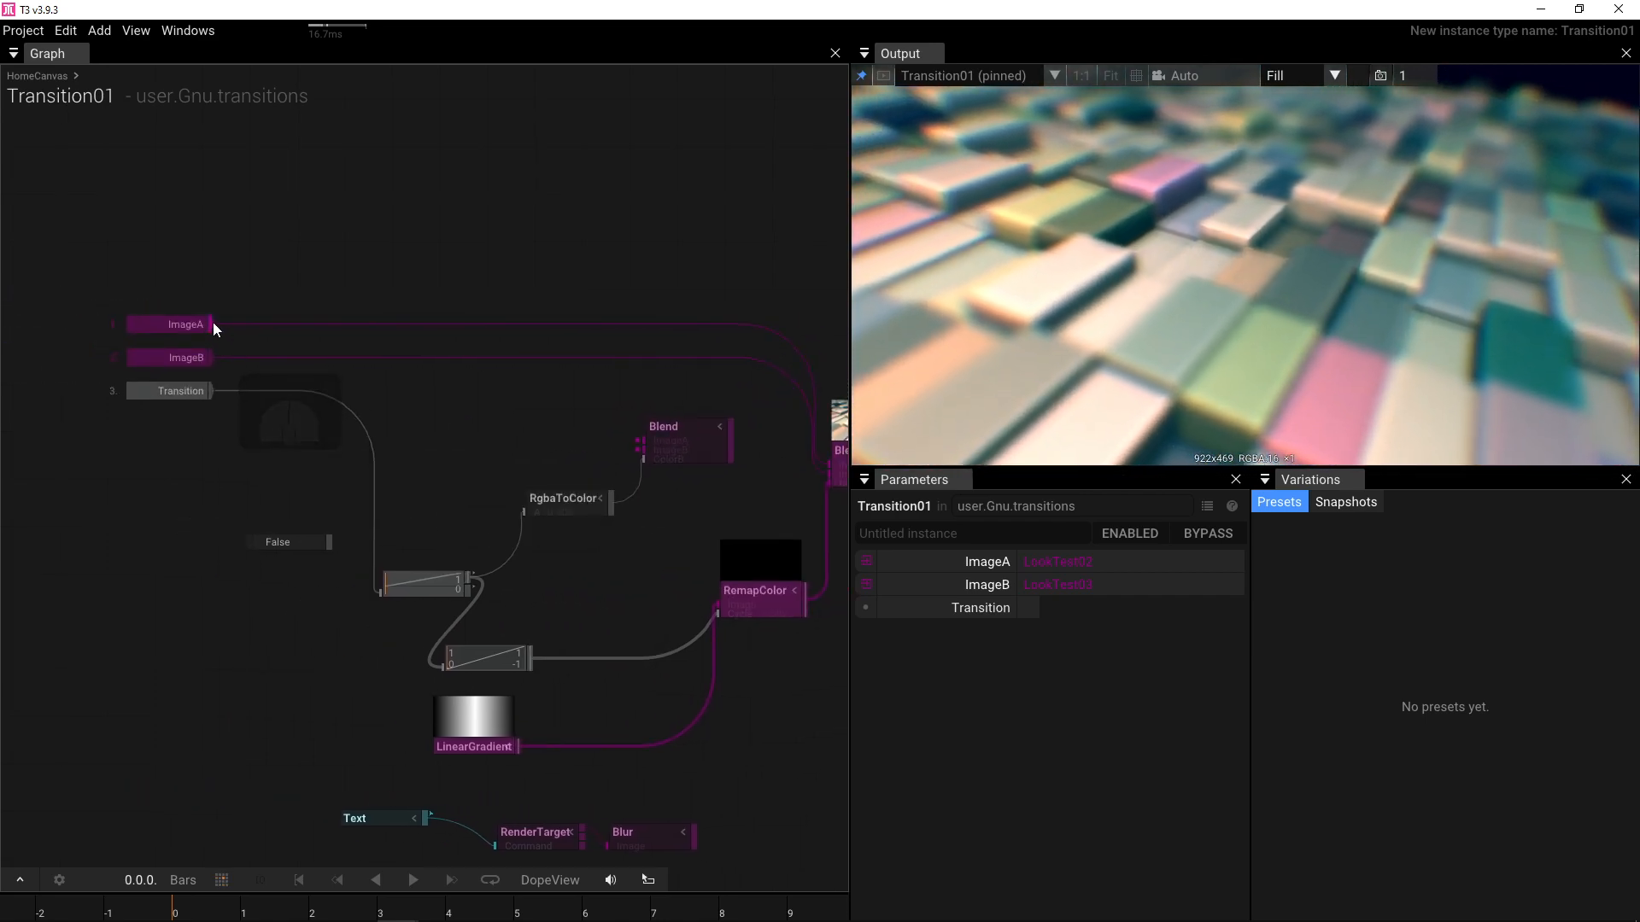
{"action": "left_click_drag", "start_coordinate": [213, 324], "coordinate": [639, 441]}
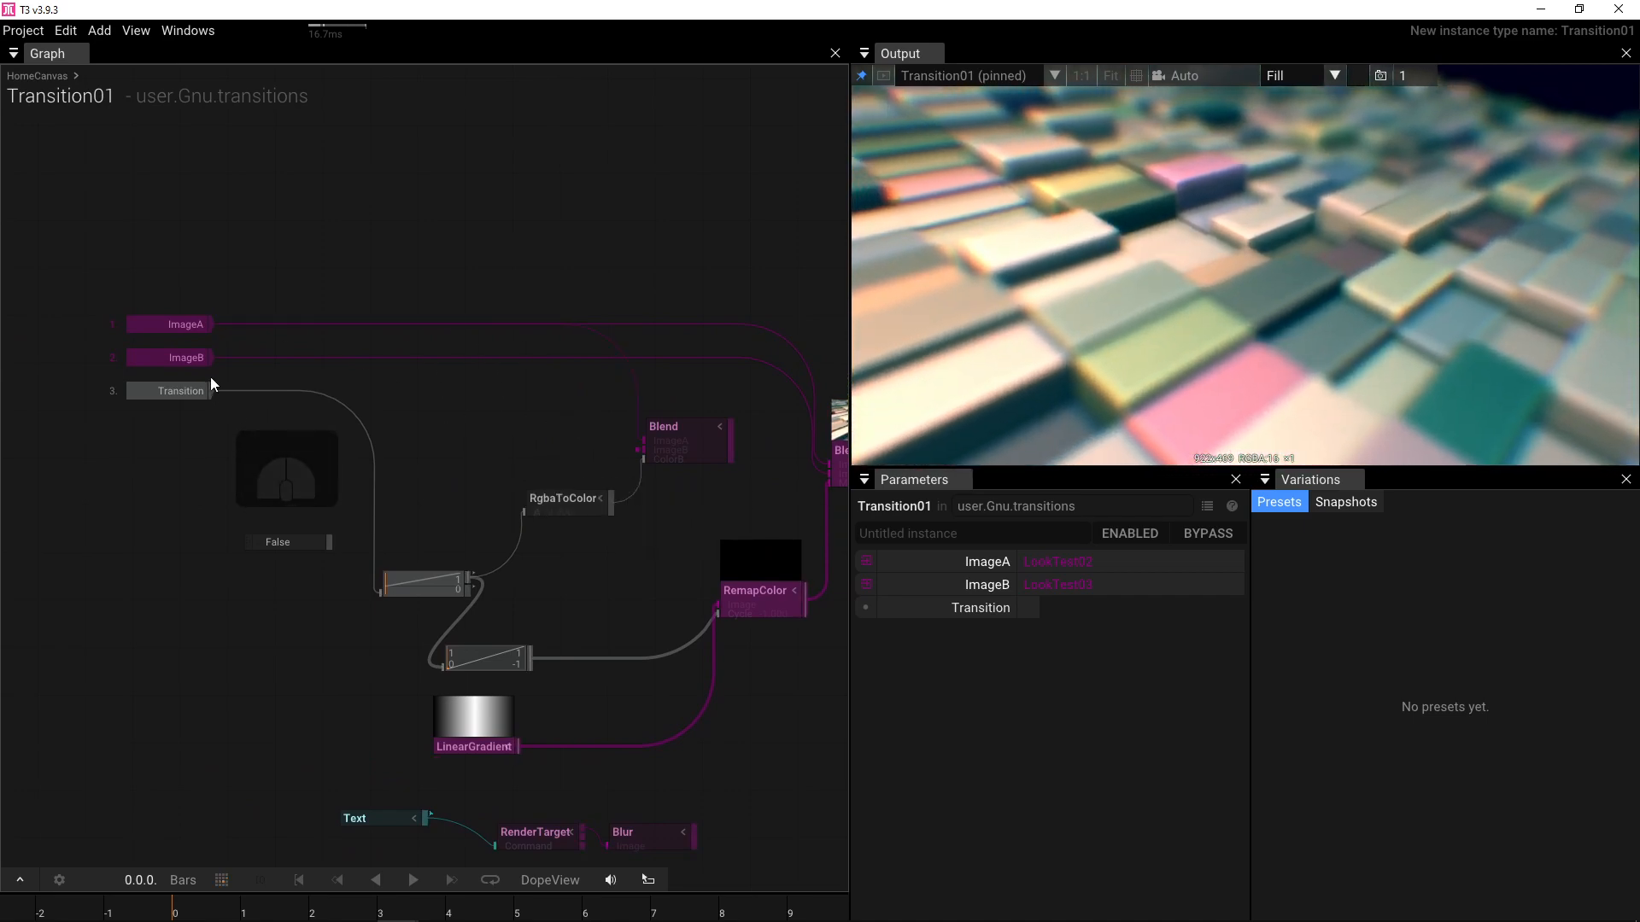
{"action": "left_click_drag", "start_coordinate": [213, 358], "coordinate": [641, 450]}
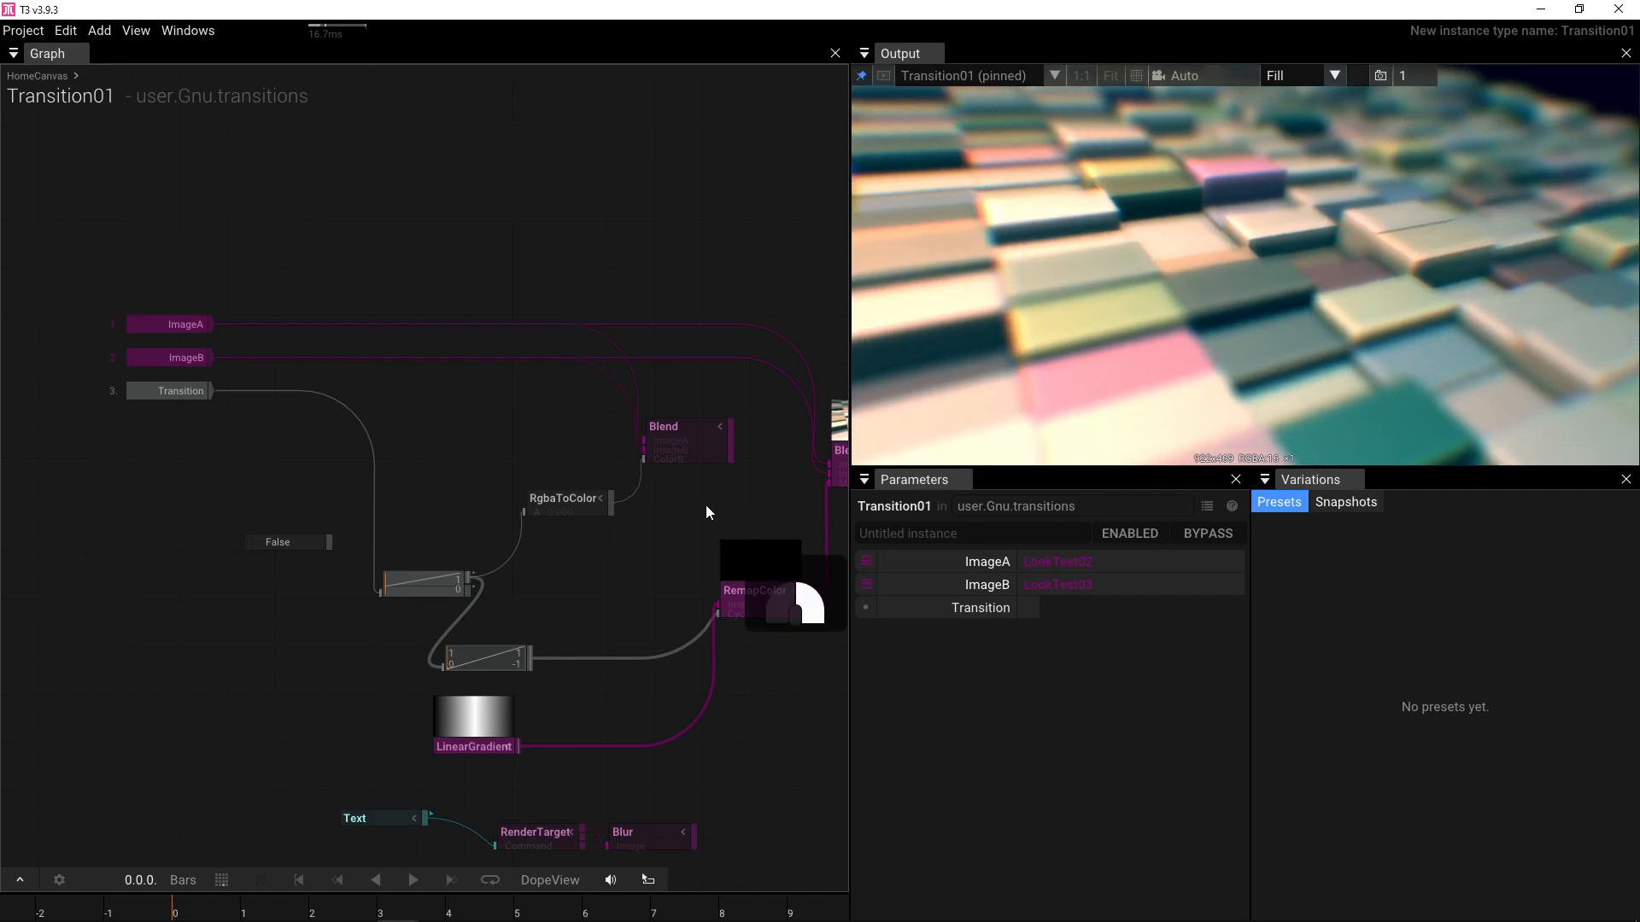
{"action": "left_click_drag", "start_coordinate": [706, 505], "coordinate": [357, 512]}
{"action": "left_click_drag", "start_coordinate": [333, 440], "coordinate": [641, 376]}
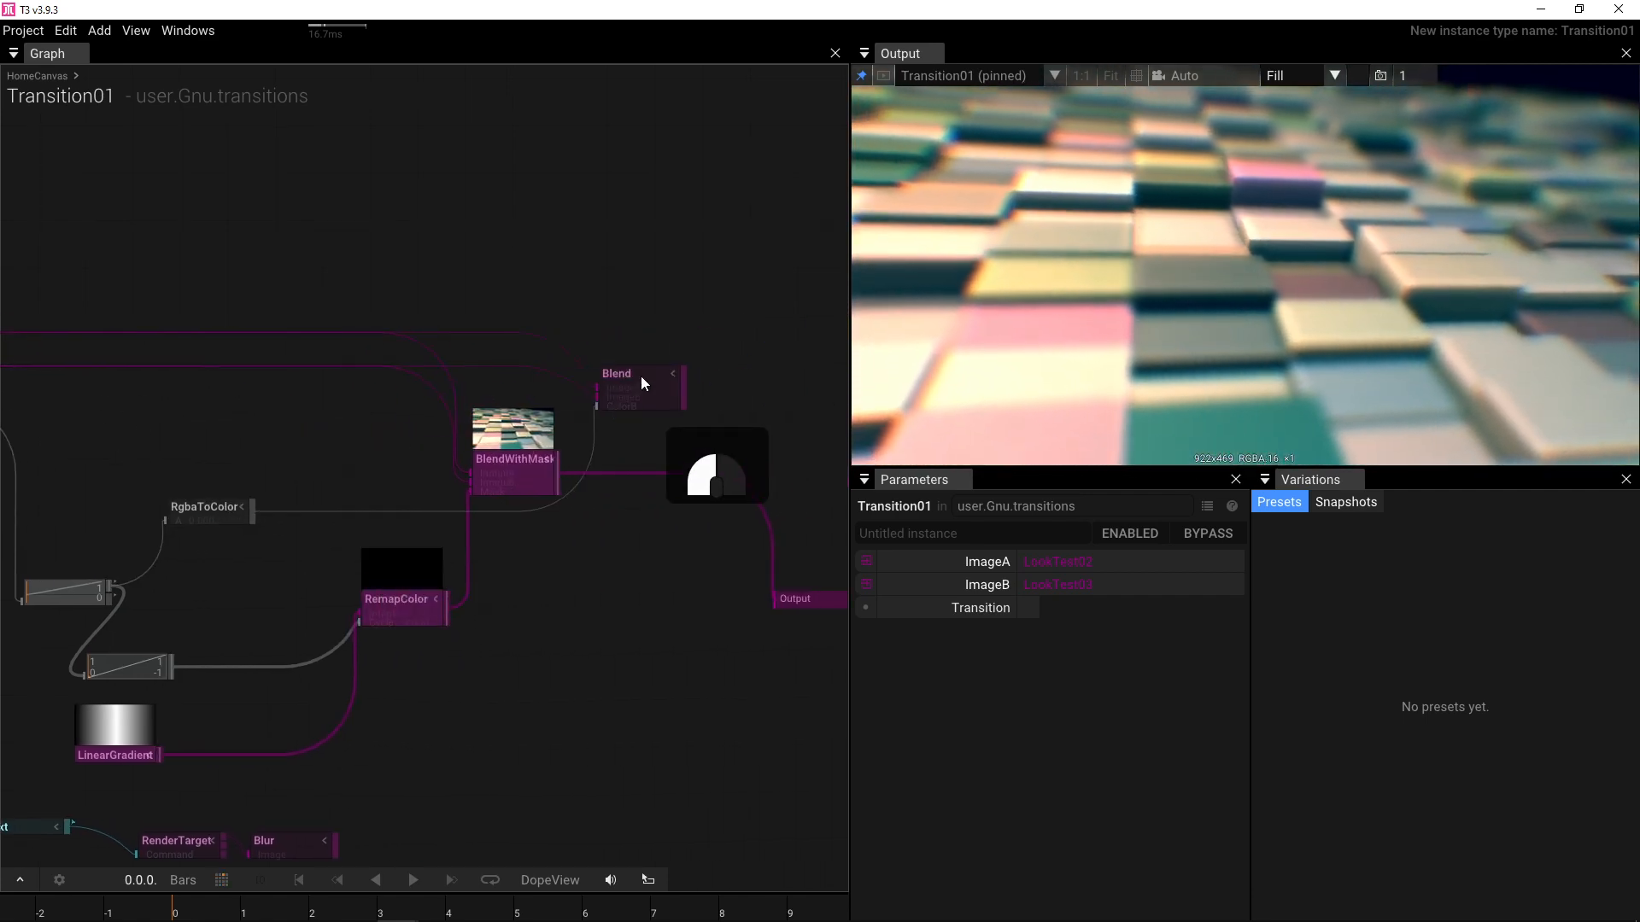
- Add a PickTexture operator and connect Blend as its first input and BlendWithMask as its second
{"action": "key", "text": "Tab"}
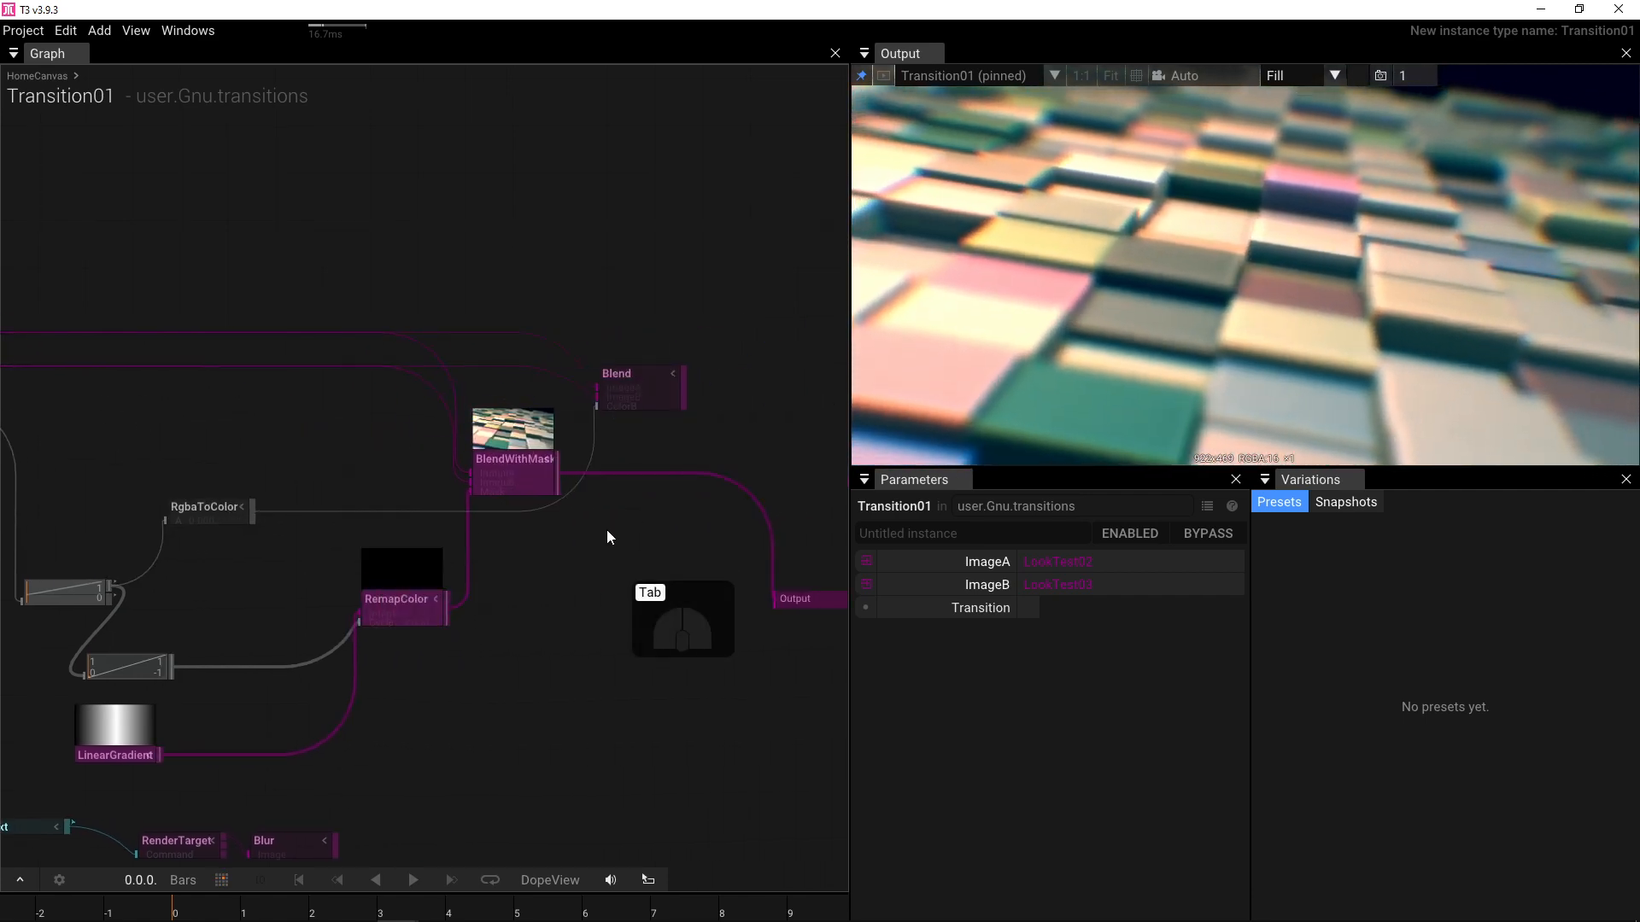
{"action": "type", "text": "pick"}
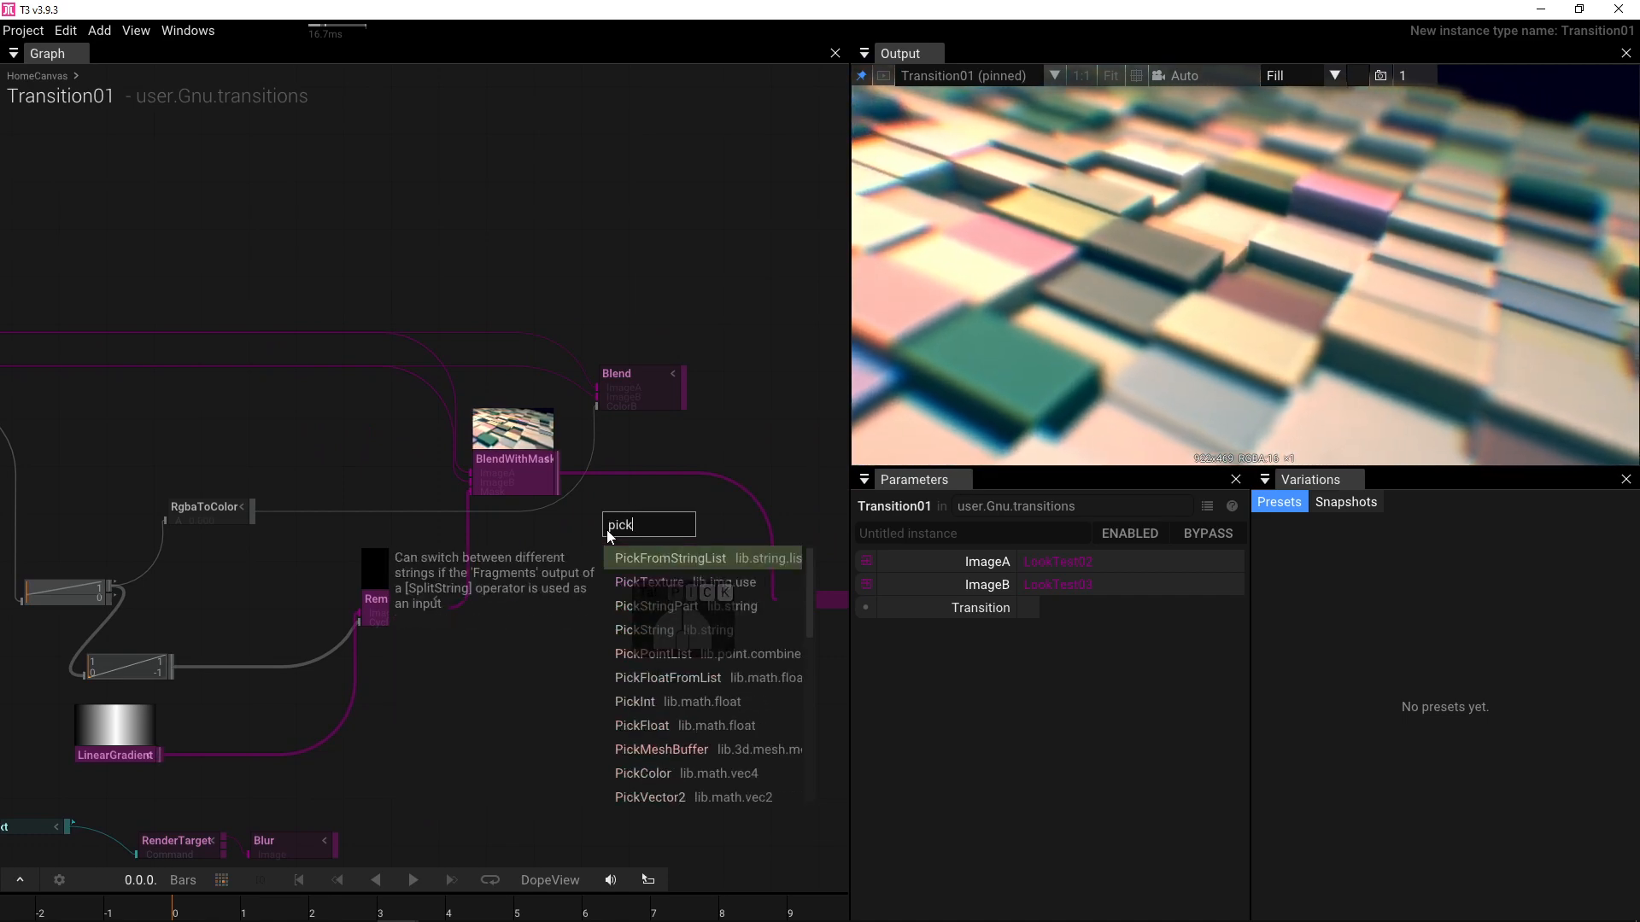
{"action": "left_click", "coordinate": [646, 582]}
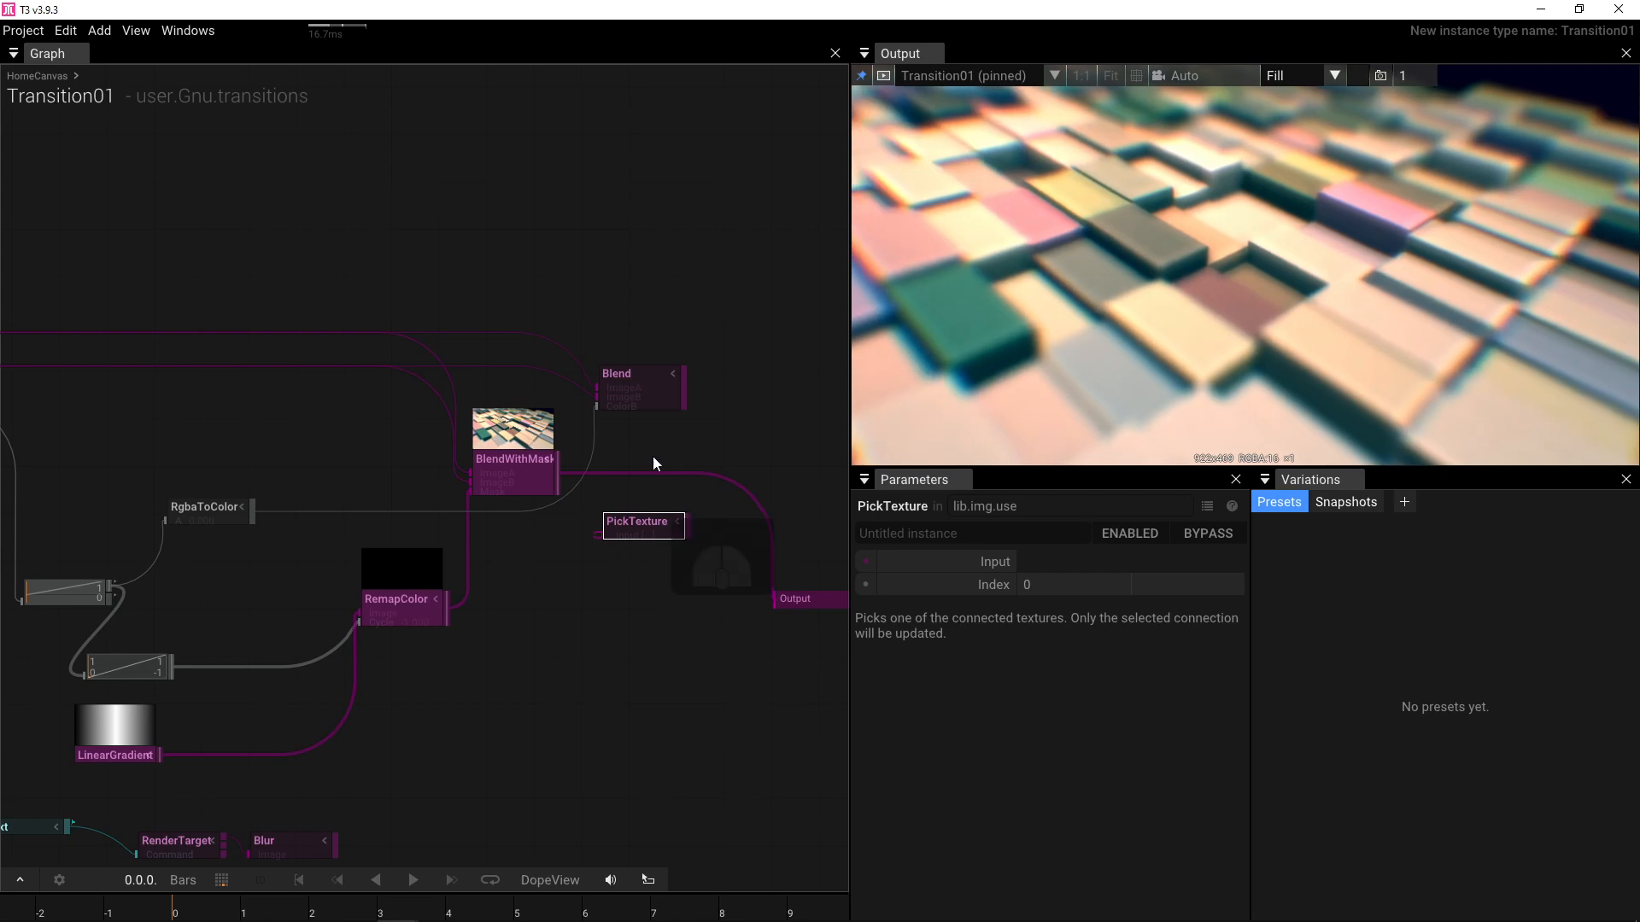
{"action": "left_click_drag", "start_coordinate": [683, 398], "coordinate": [598, 535]}
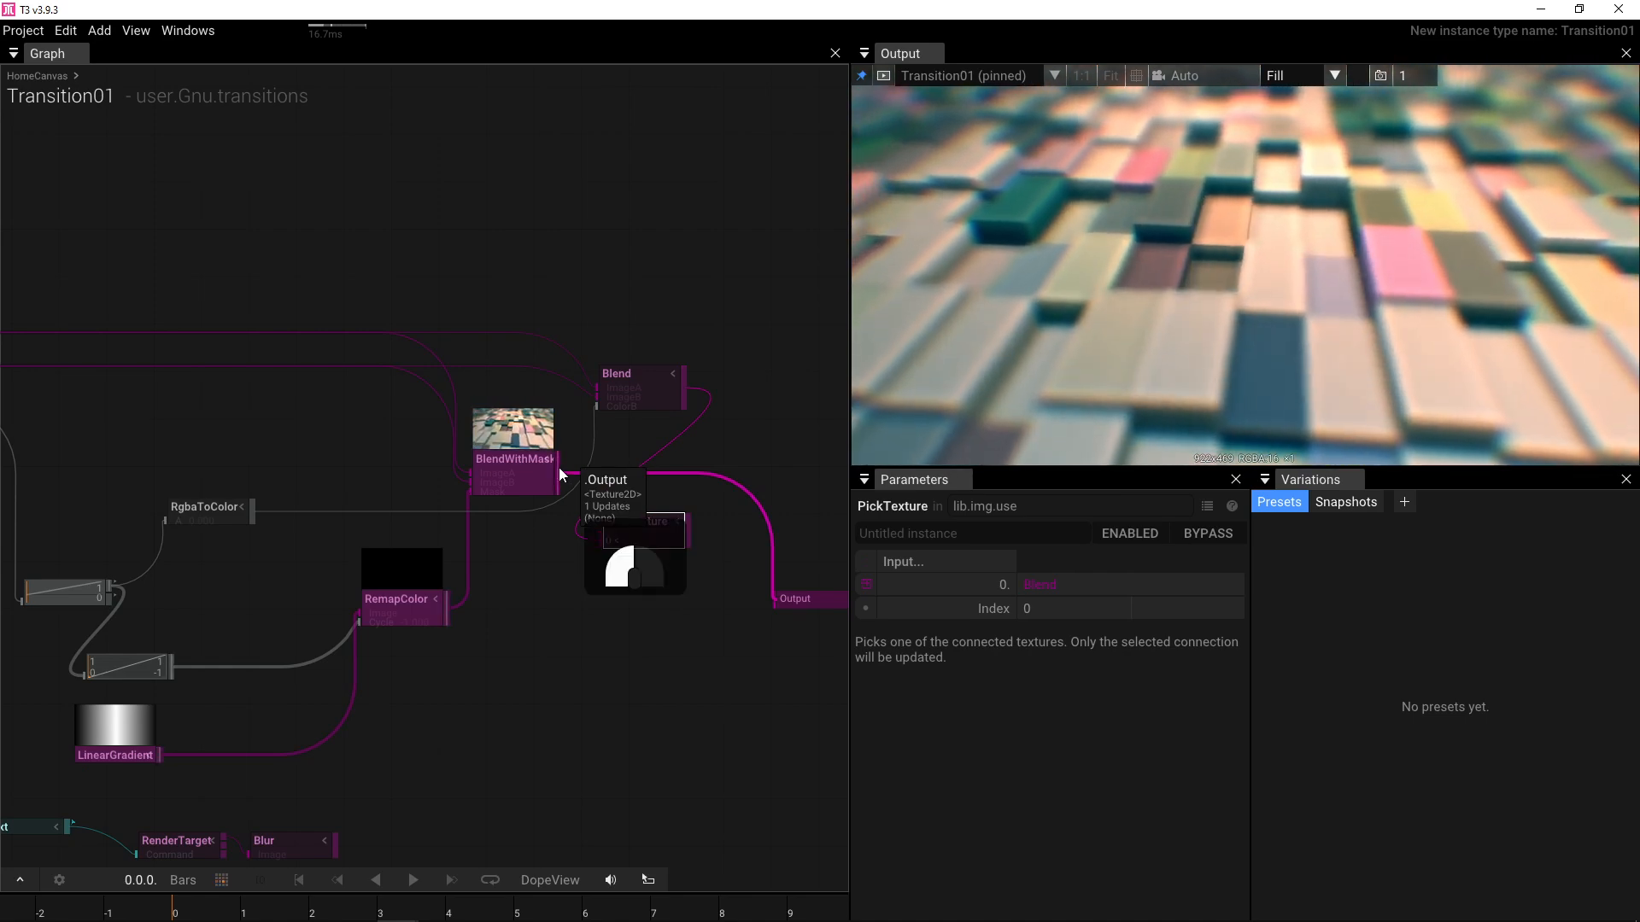
{"action": "left_click_drag", "start_coordinate": [562, 475], "coordinate": [557, 547]}
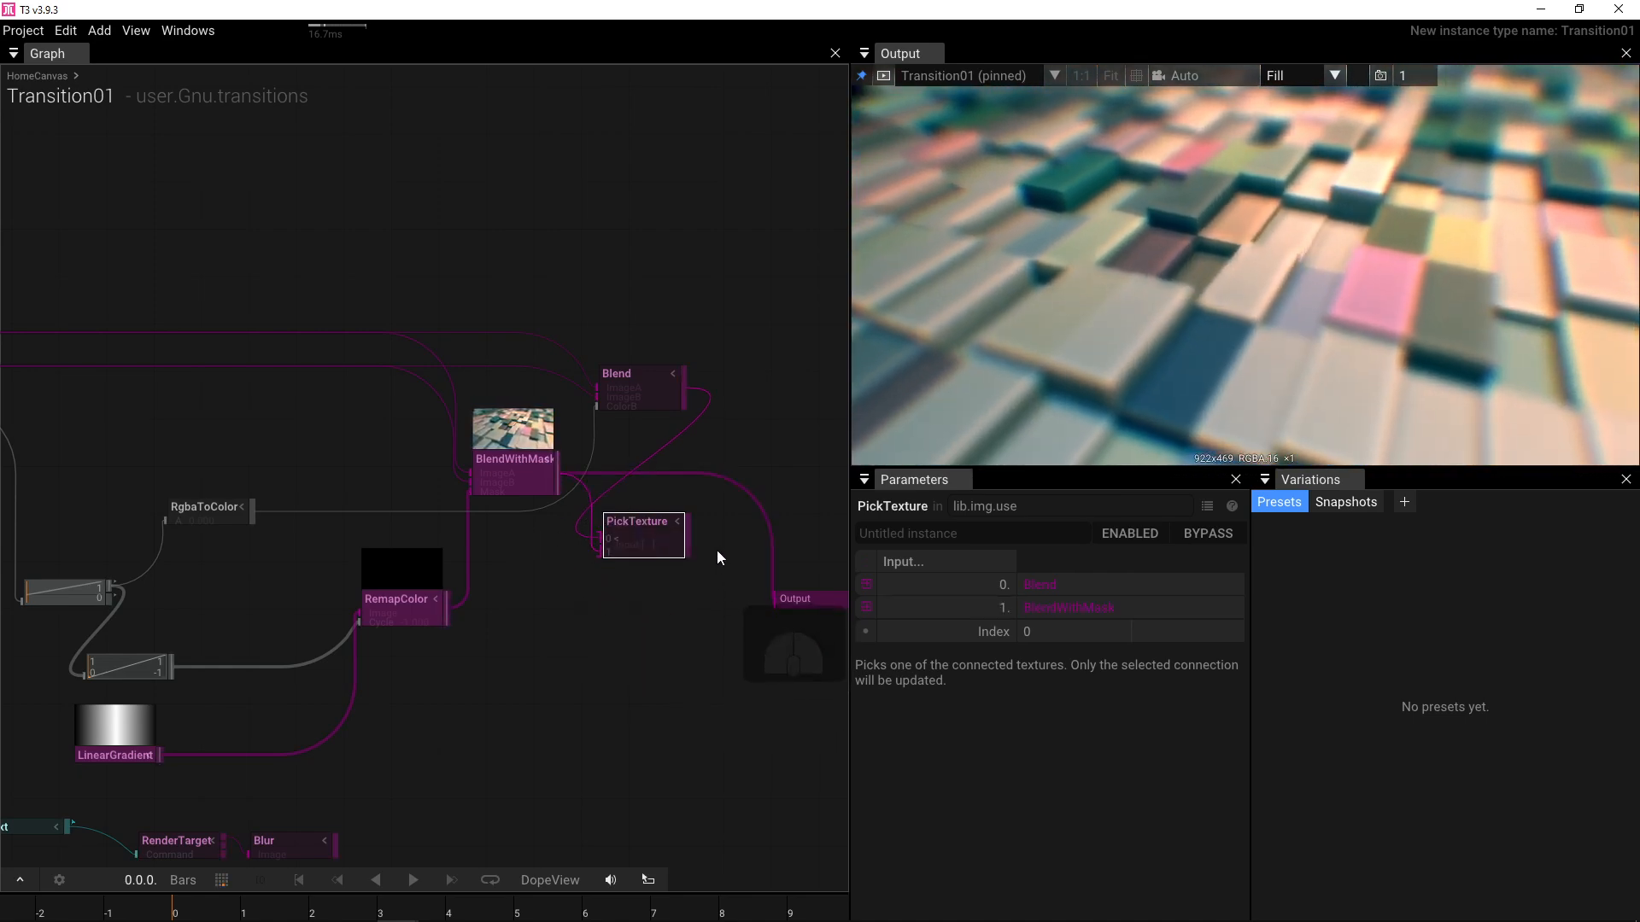
- Connect PickTexture's result to the Output node in place of the BlendWithMask connection
{"action": "left_click", "coordinate": [724, 569]}
{"action": "left_click_drag", "start_coordinate": [726, 572], "coordinate": [557, 516]}
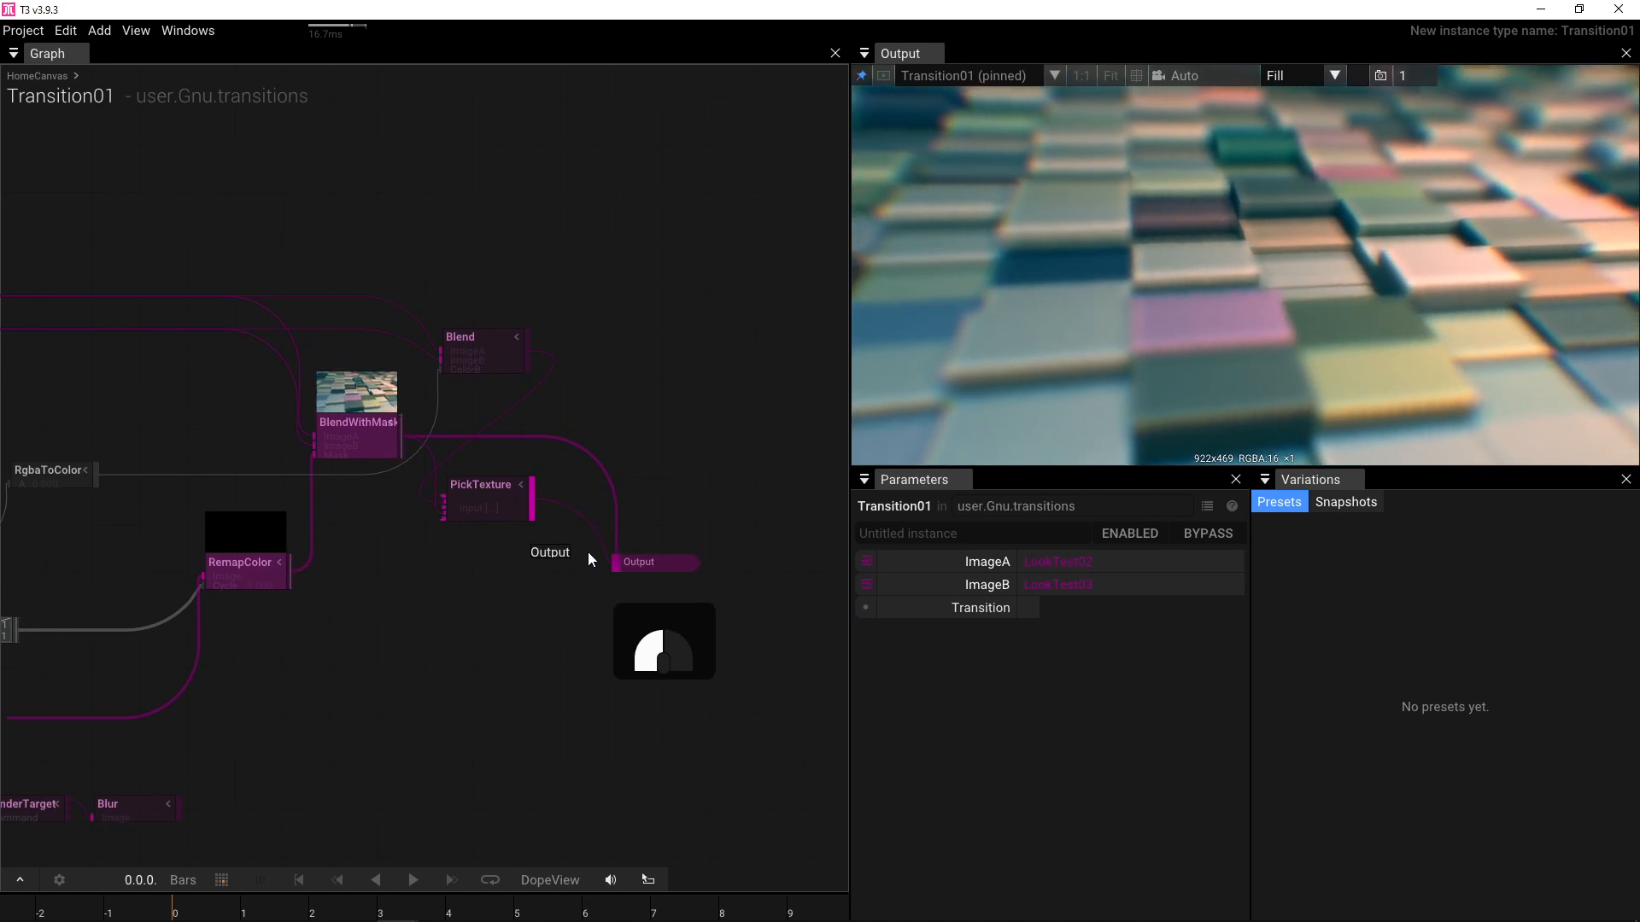
{"action": "left_click", "coordinate": [588, 552]}
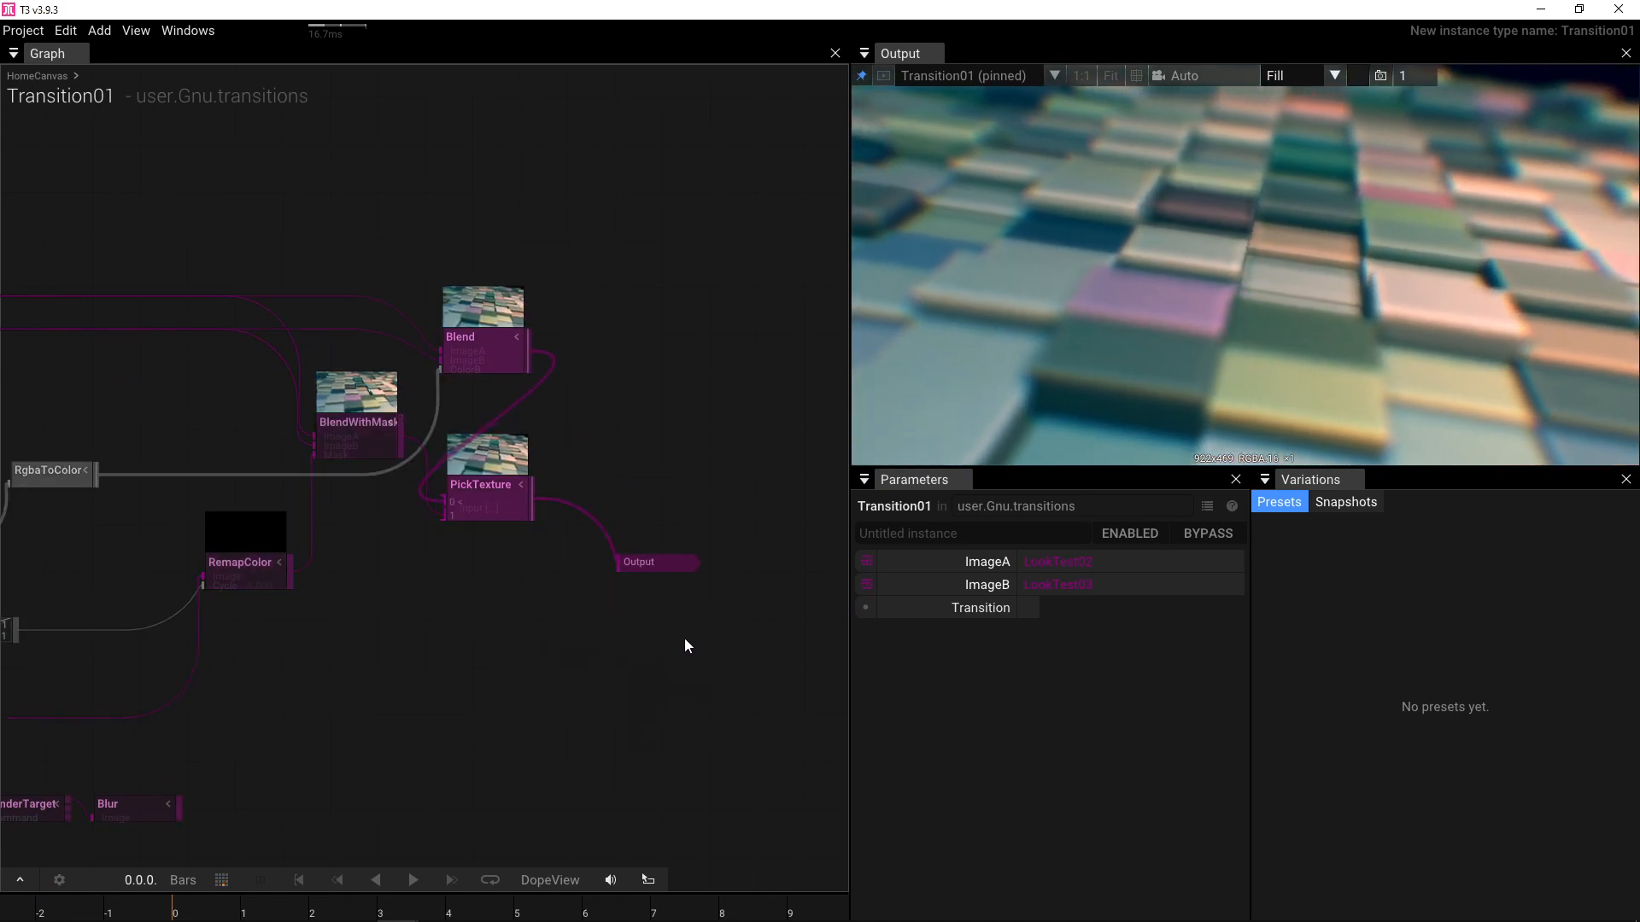
- Set PickTexture's Index to 1 so that it passes on the BlendWithMask texture
{"action": "left_click", "coordinate": [488, 509]}
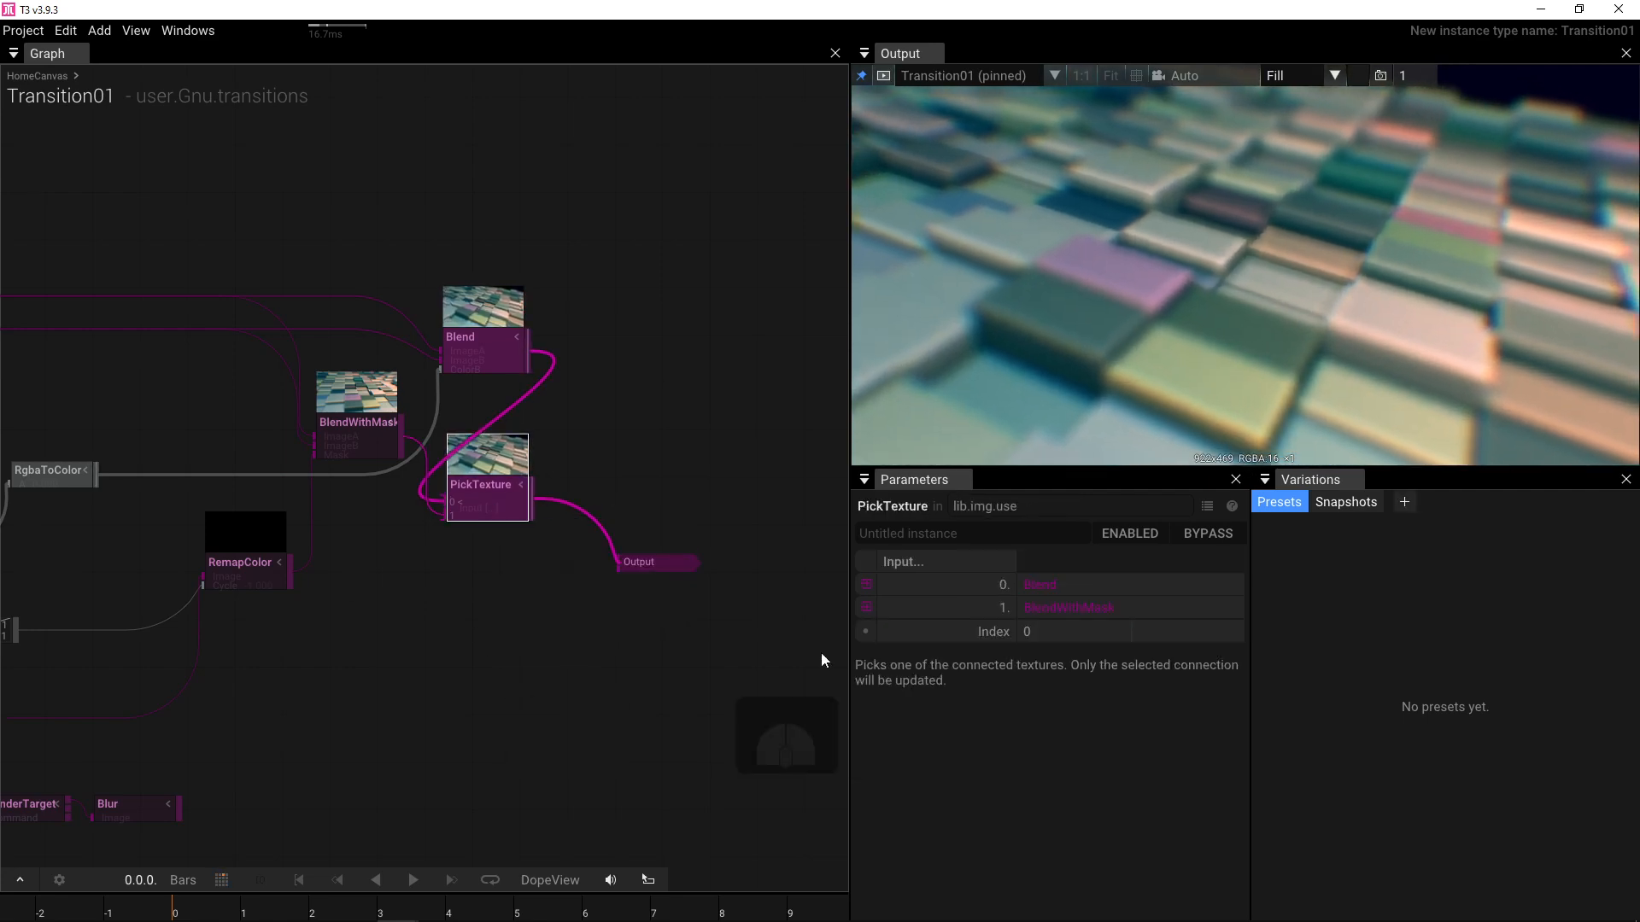
{"action": "left_click", "coordinate": [1030, 635]}
{"action": "type", "text": "1"}
{"action": "key", "text": "Return"}
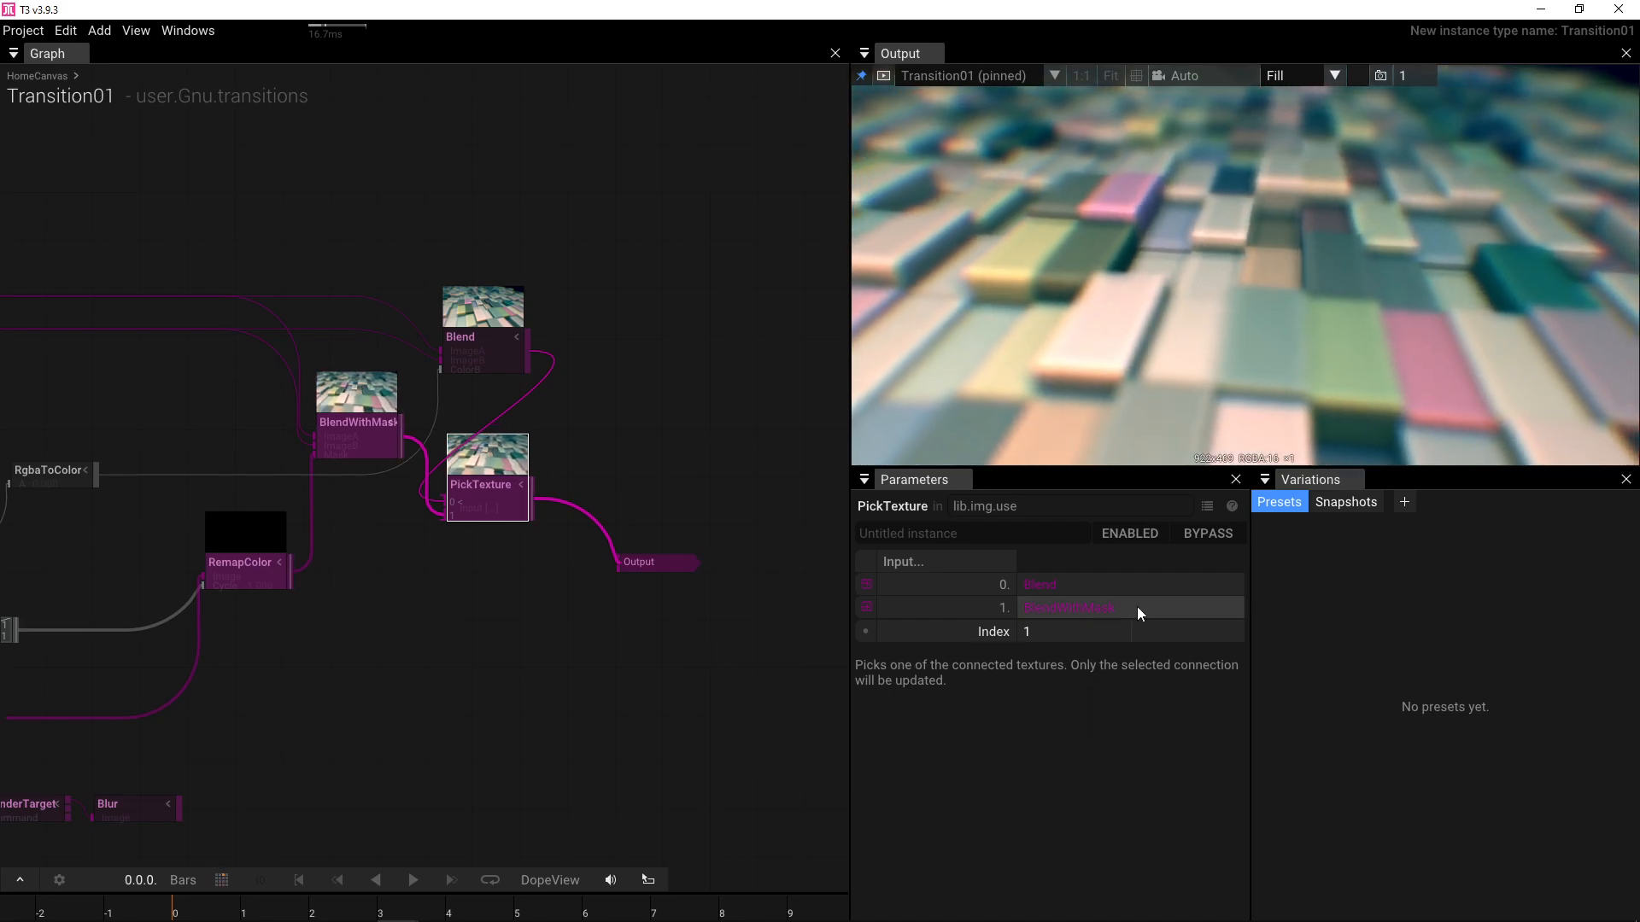
- Test the masked gradient transition by toggling Transition01's Transition parameter on and off
{"action": "left_click", "coordinate": [644, 632]}
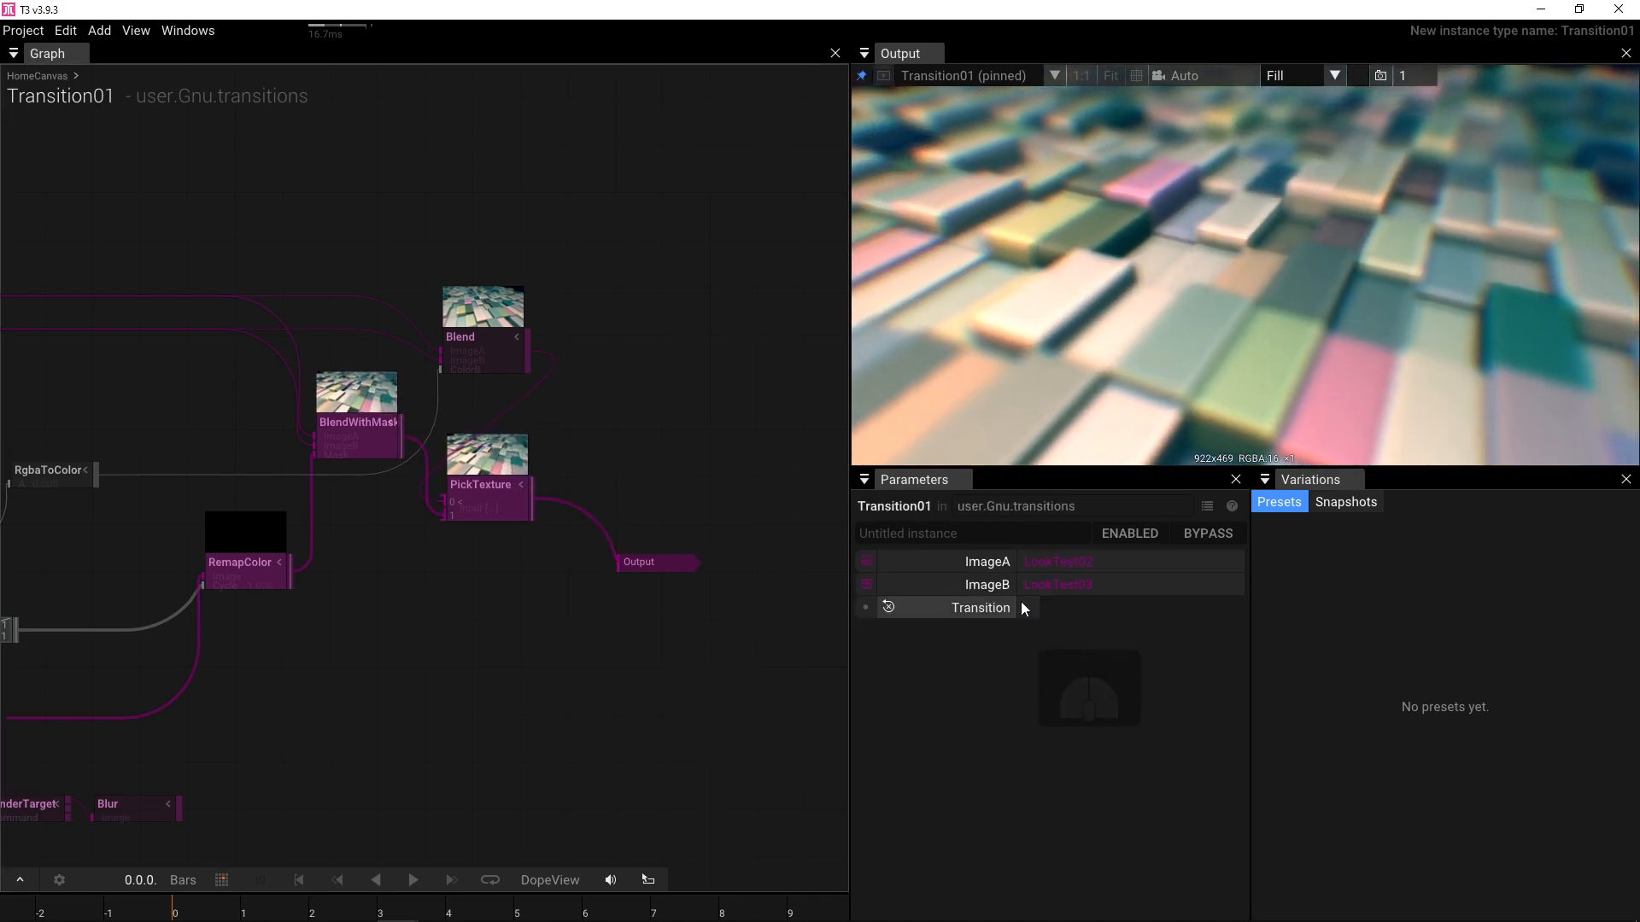
{"action": "left_click", "coordinate": [1036, 607]}
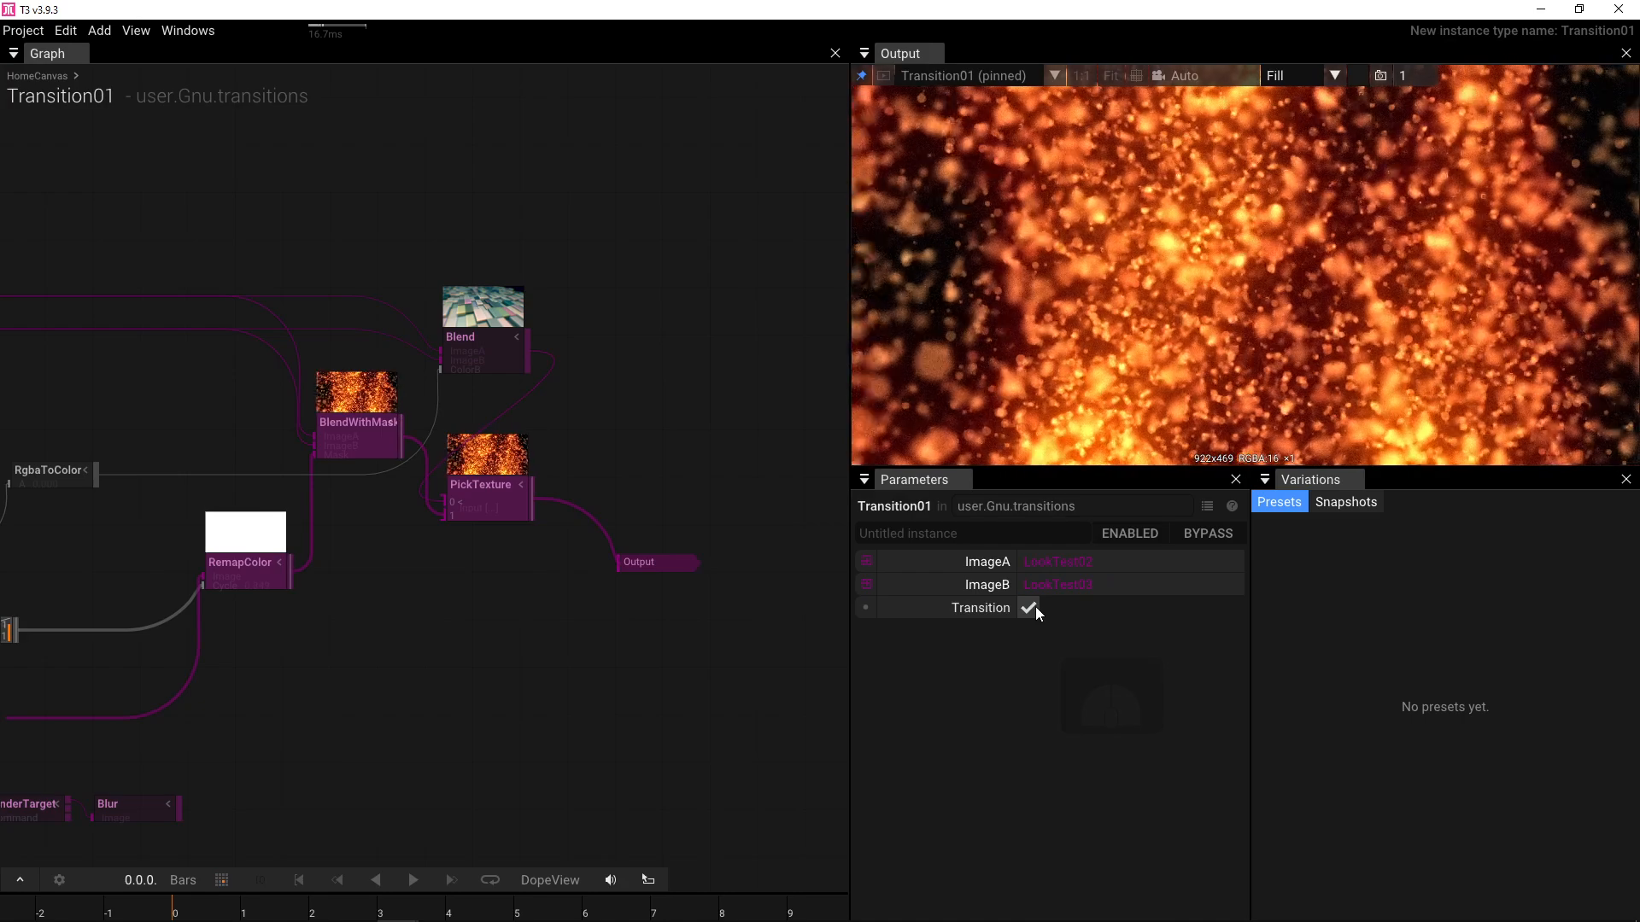
{"action": "left_click", "coordinate": [1036, 606]}
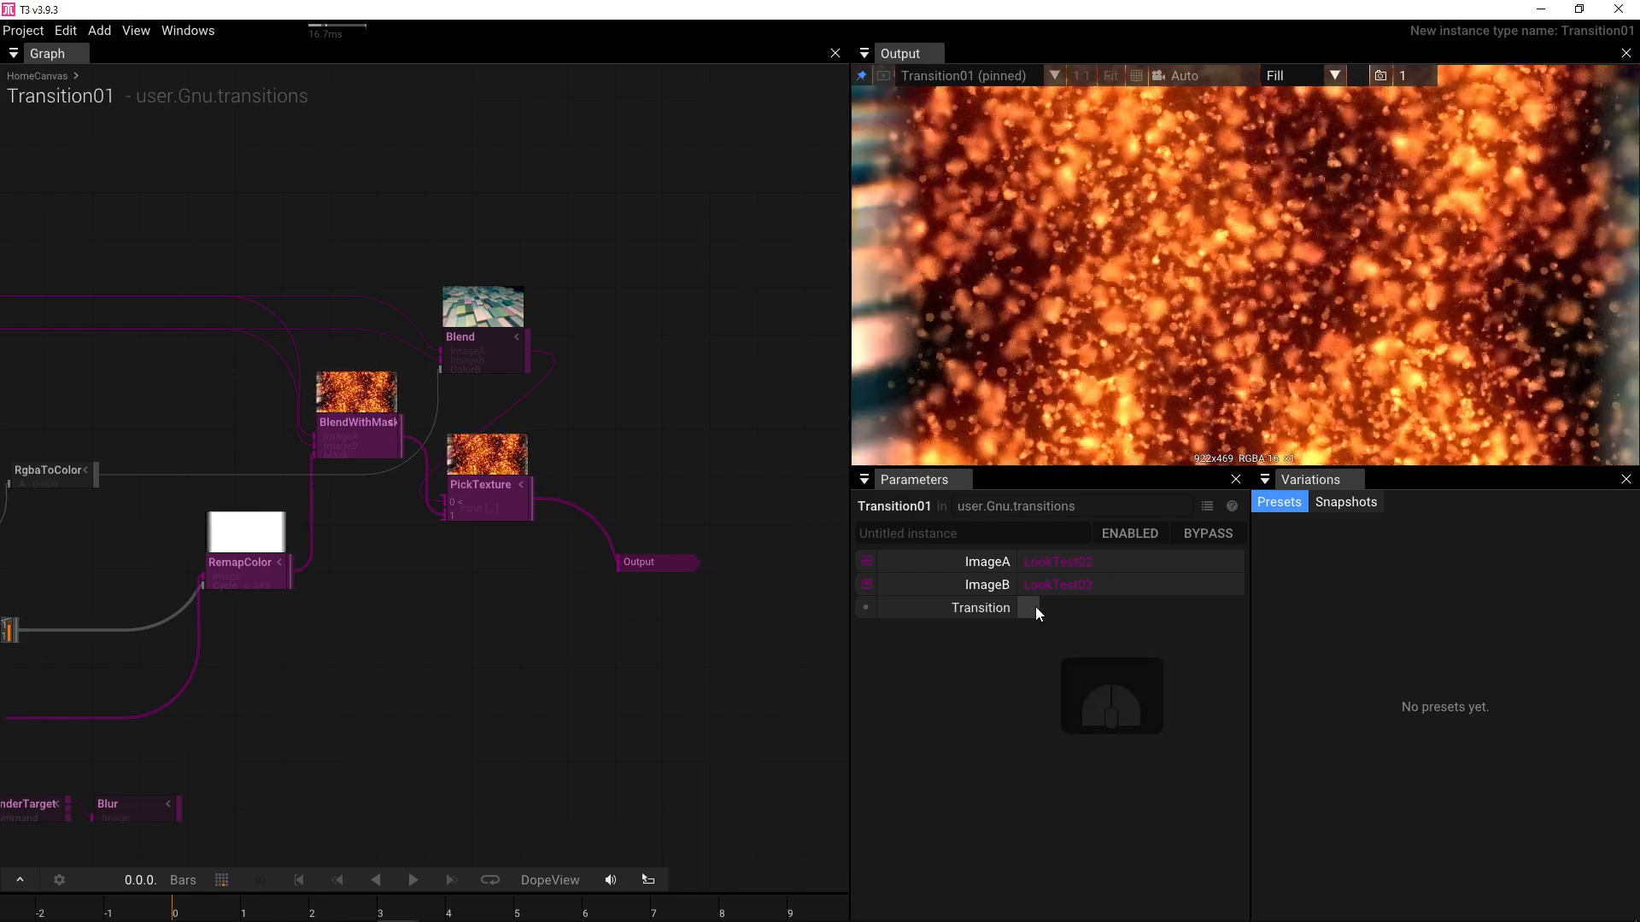
- Set PickTexture's Index to 0 so that it passes on the Blend texture
{"action": "right_click", "coordinate": [373, 629]}
{"action": "left_click_drag", "start_coordinate": [373, 629], "coordinate": [635, 624]}
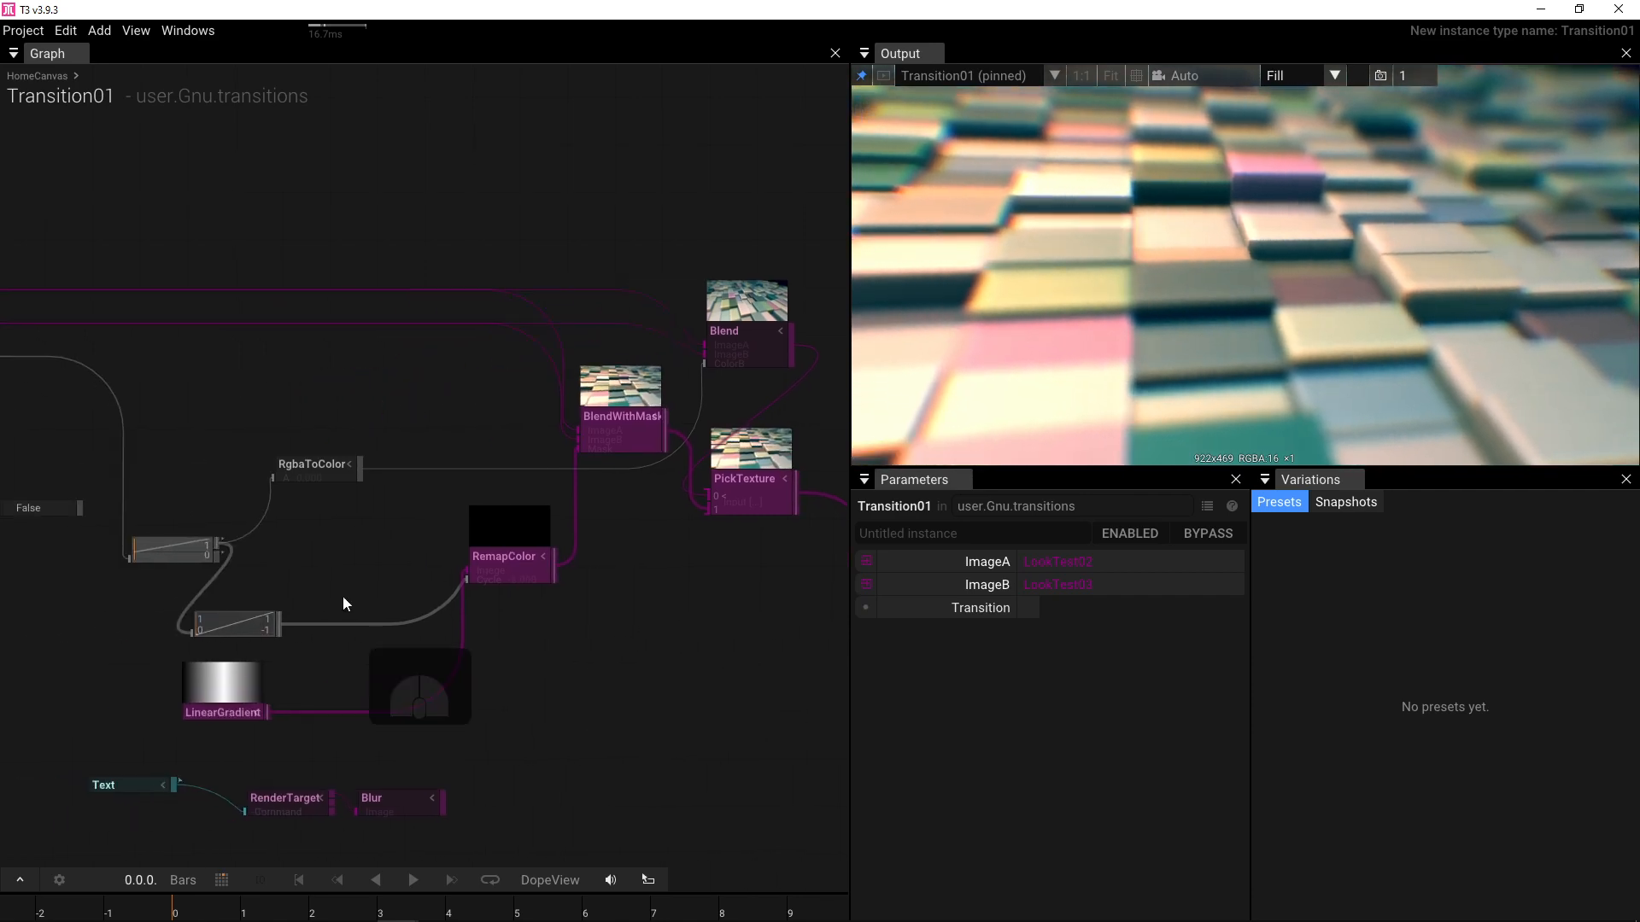
{"action": "left_click_drag", "start_coordinate": [331, 583], "coordinate": [197, 589]}
{"action": "left_click_drag", "start_coordinate": [614, 567], "coordinate": [473, 578]}
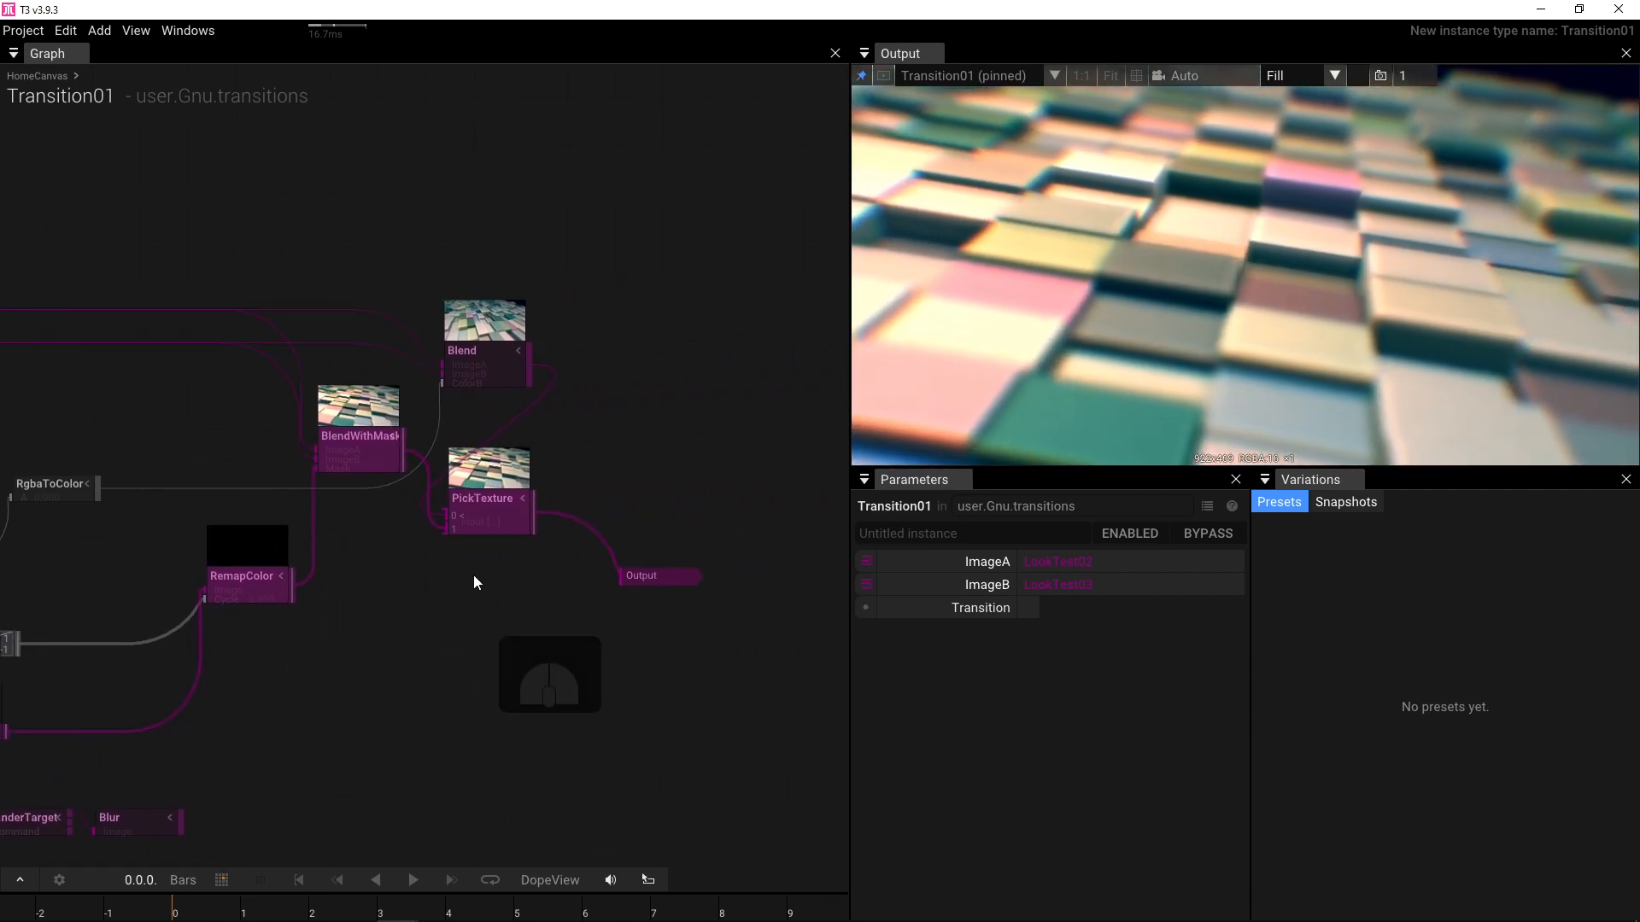
{"action": "left_click", "coordinate": [483, 523]}
{"action": "left_click", "coordinate": [1061, 632]}
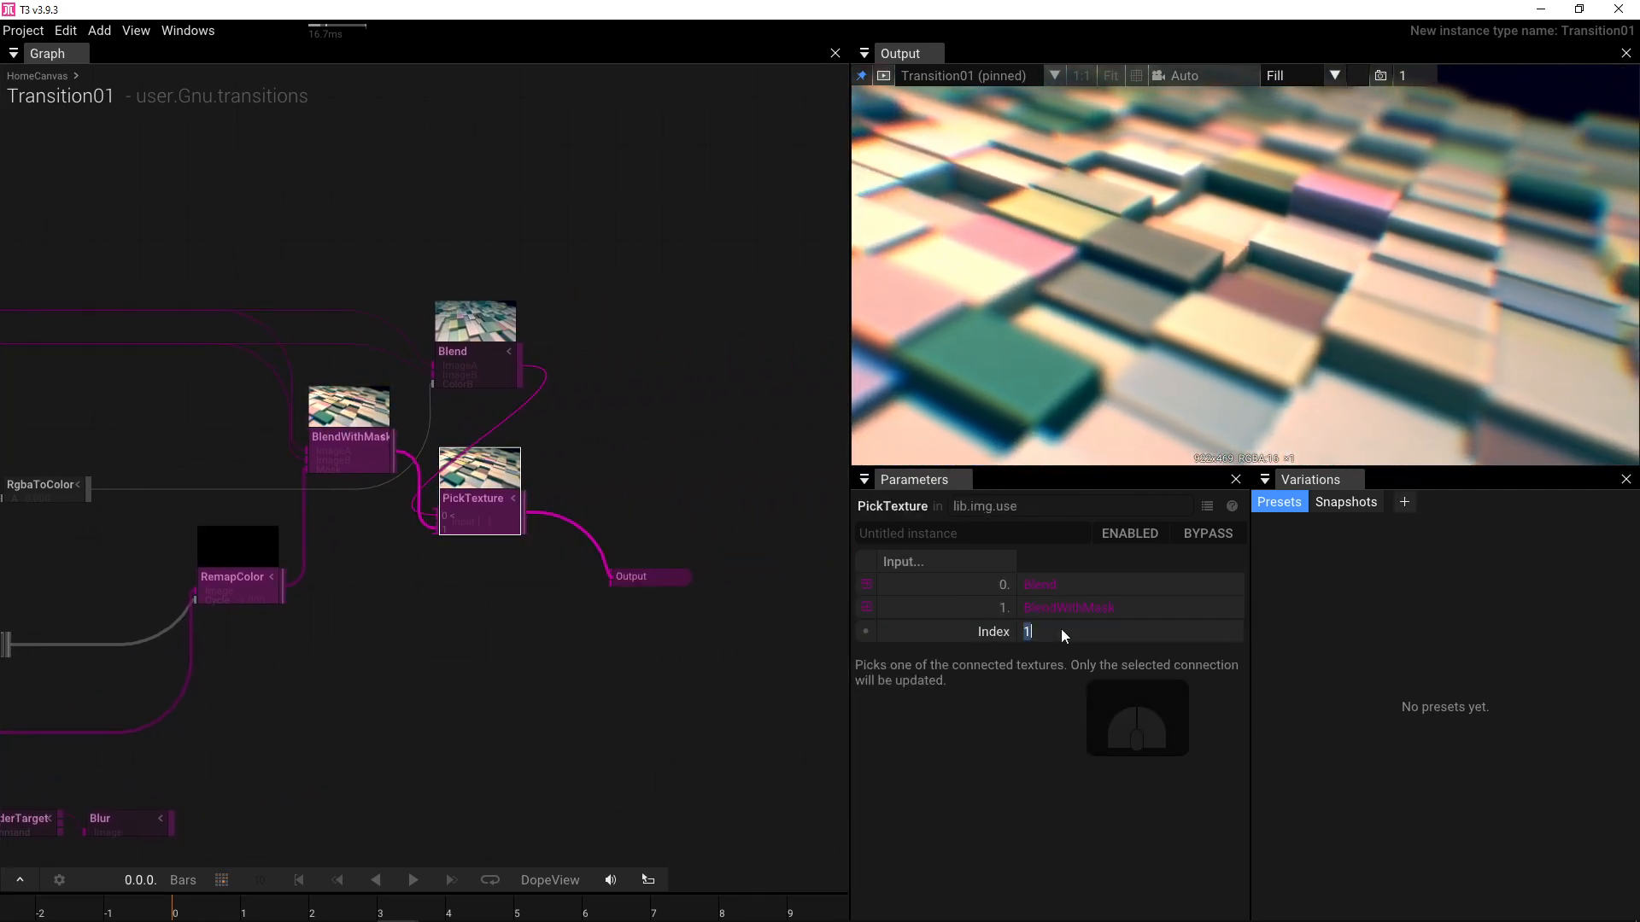
{"action": "type", "text": "0"}
{"action": "key", "text": "Return"}
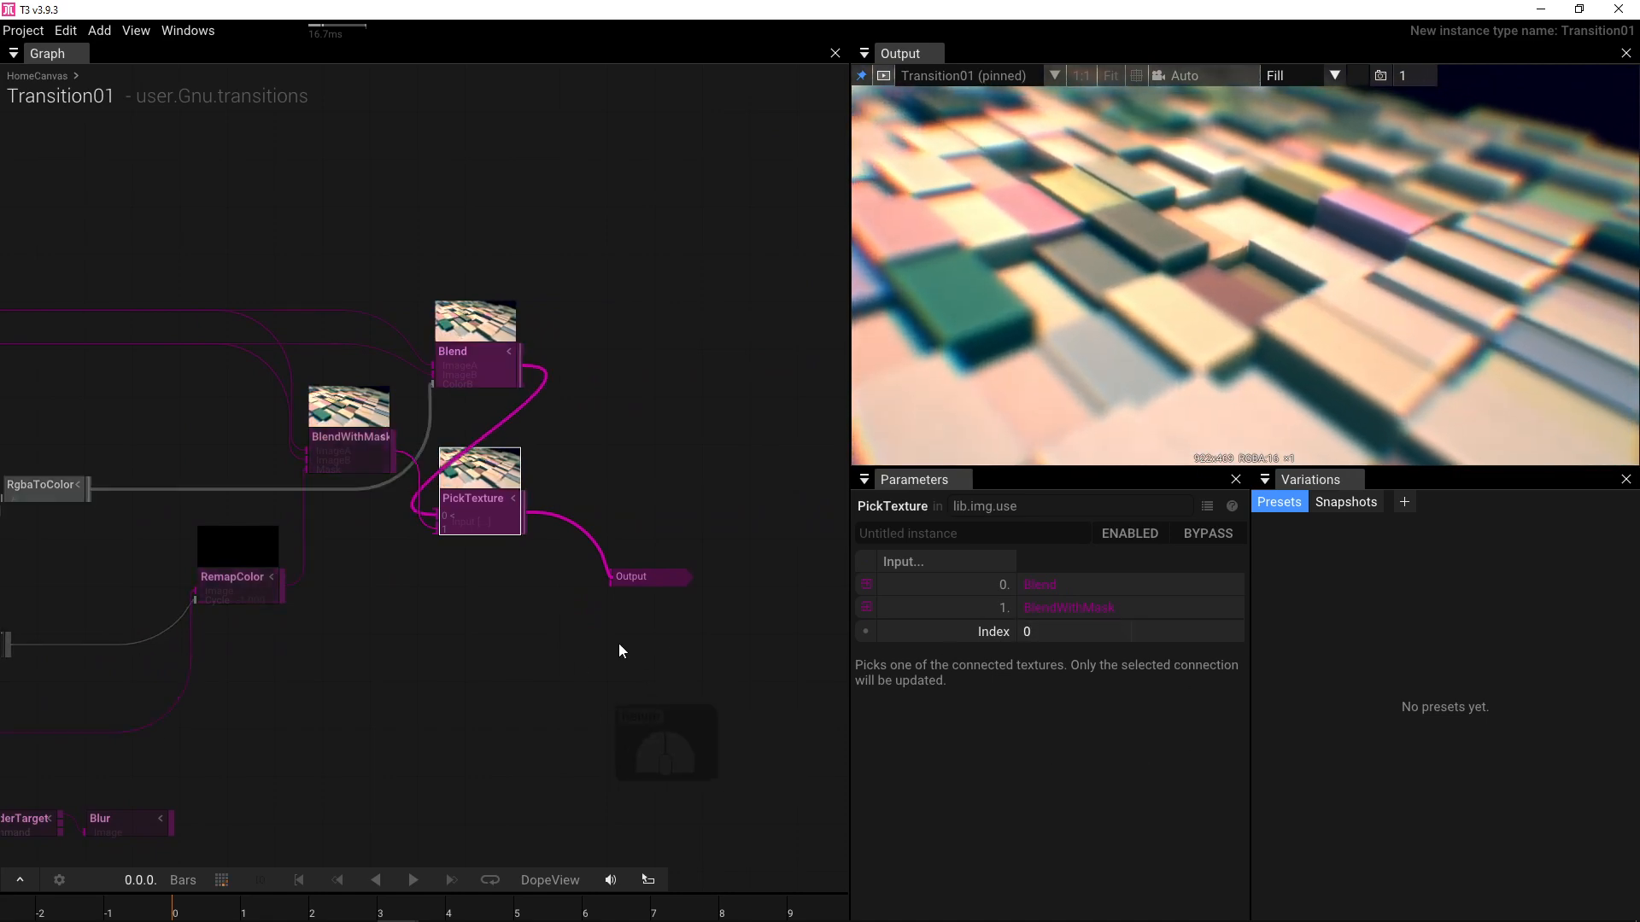
- Test the simple Blend crossfade by switching Transition01's Transition parameter on and back off
{"action": "left_click", "coordinate": [453, 604]}
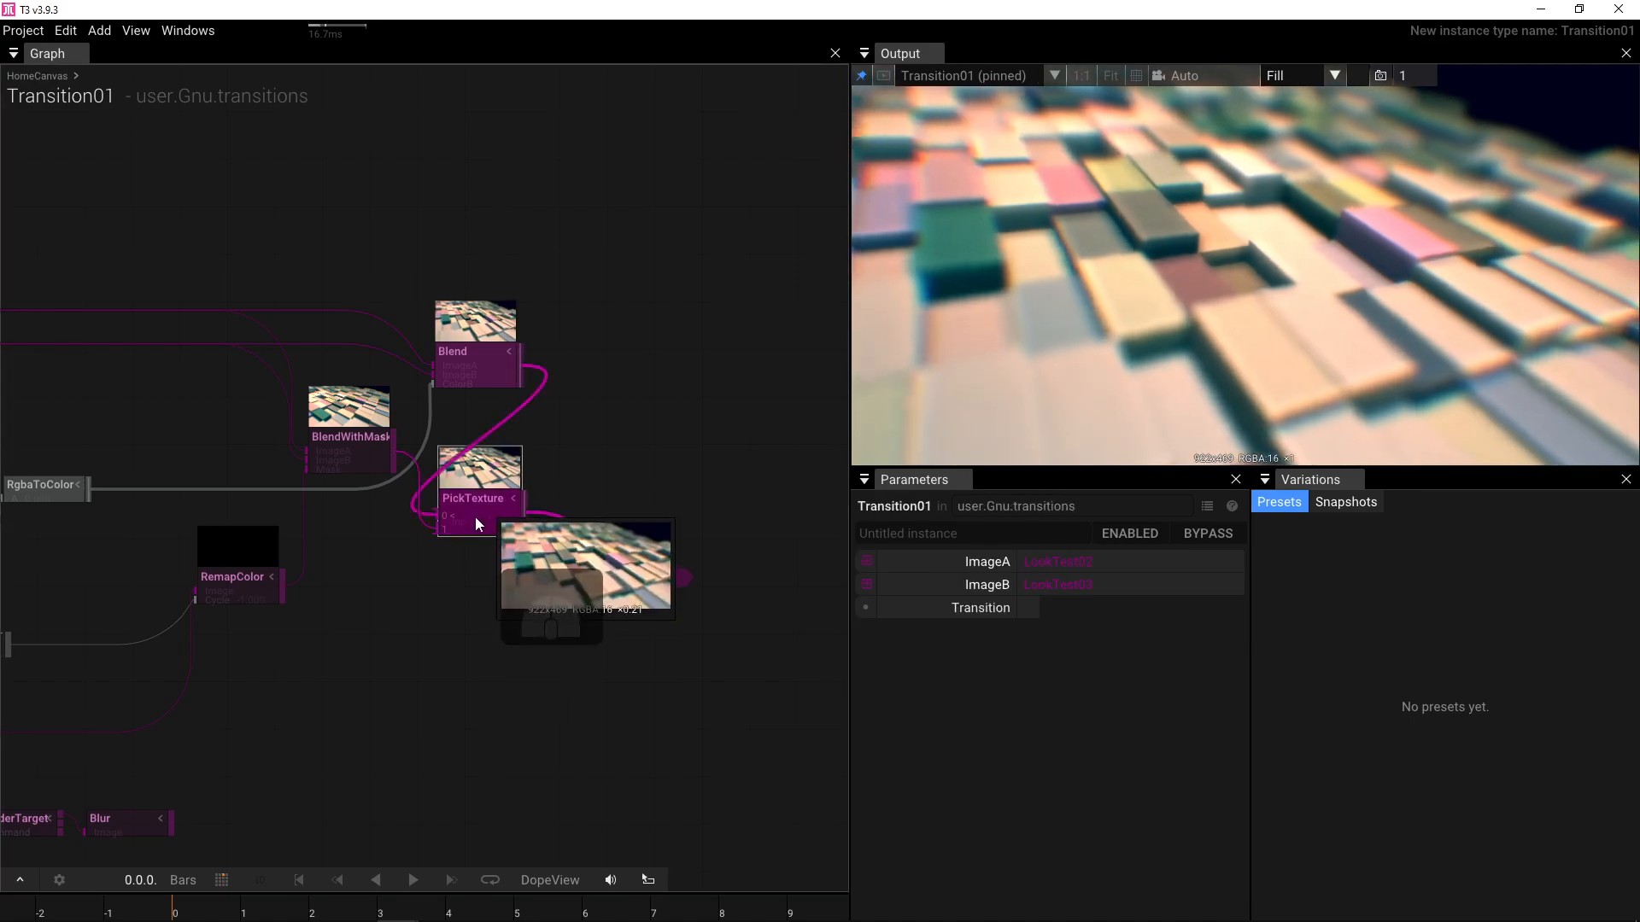
{"action": "left_click", "coordinate": [475, 516]}
{"action": "left_click", "coordinate": [509, 612]}
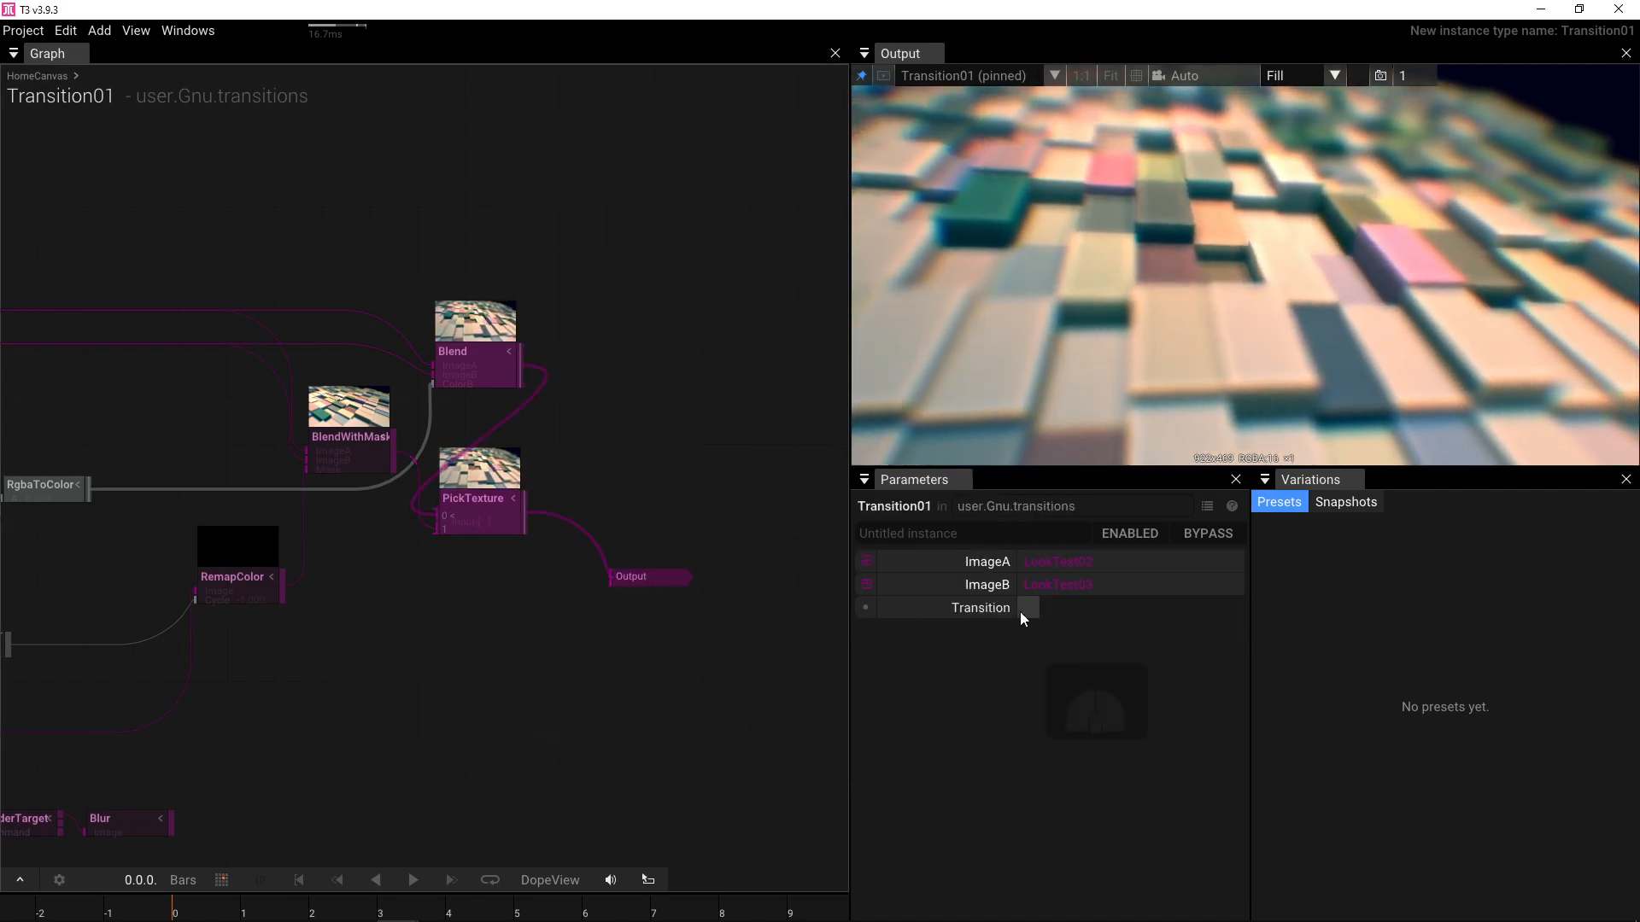
{"action": "left_click", "coordinate": [1021, 611]}
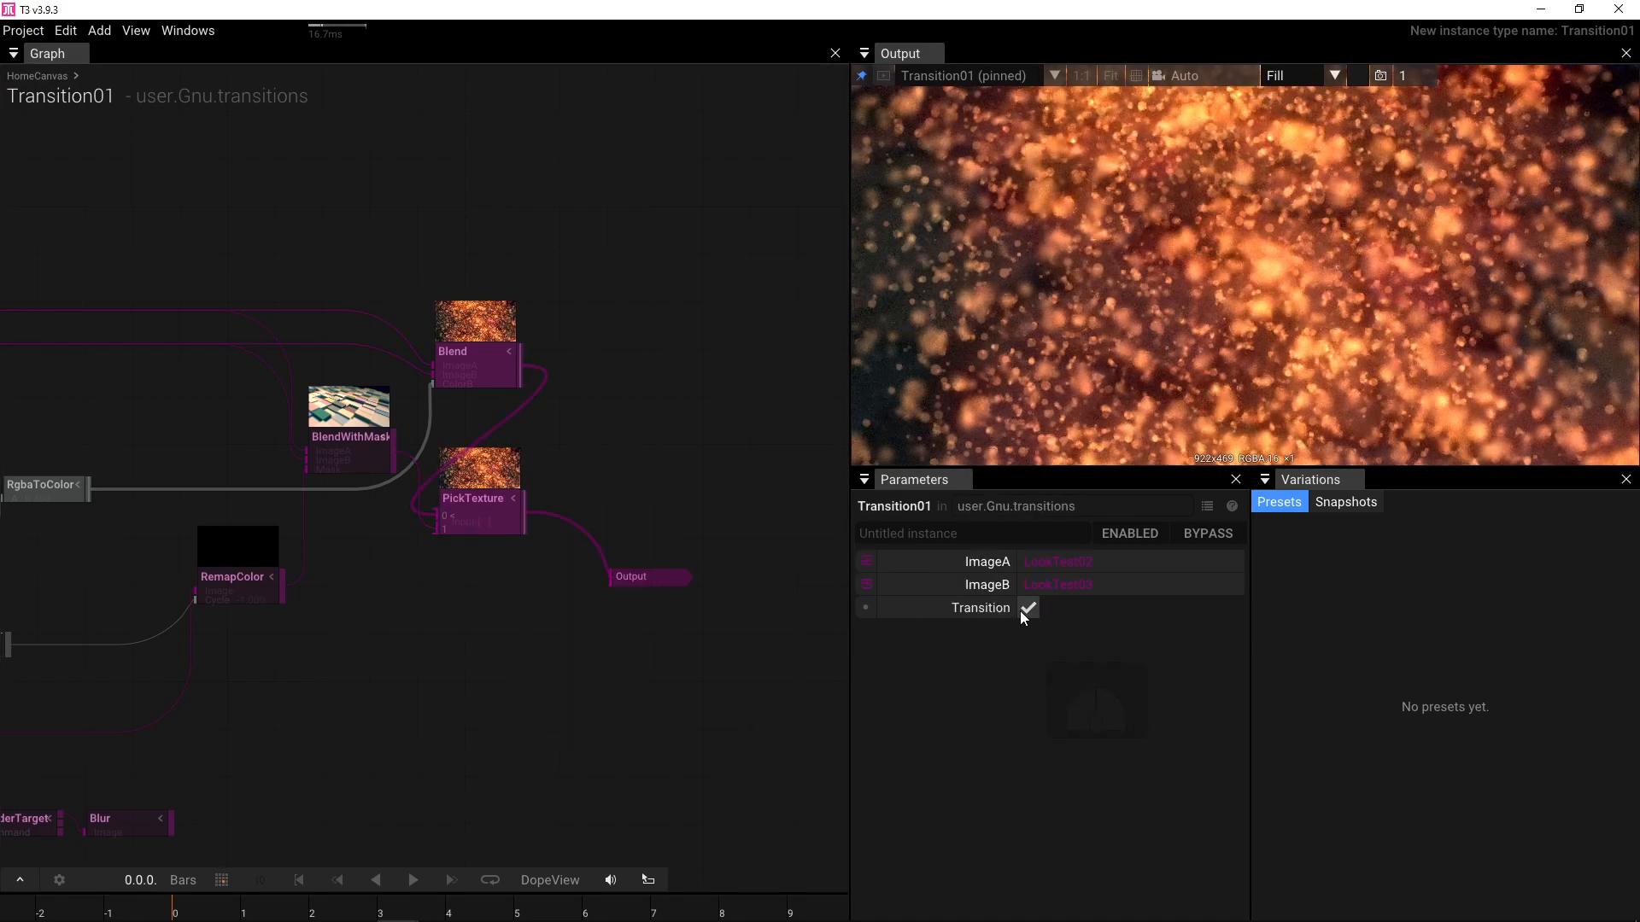
{"action": "left_click", "coordinate": [1021, 612]}
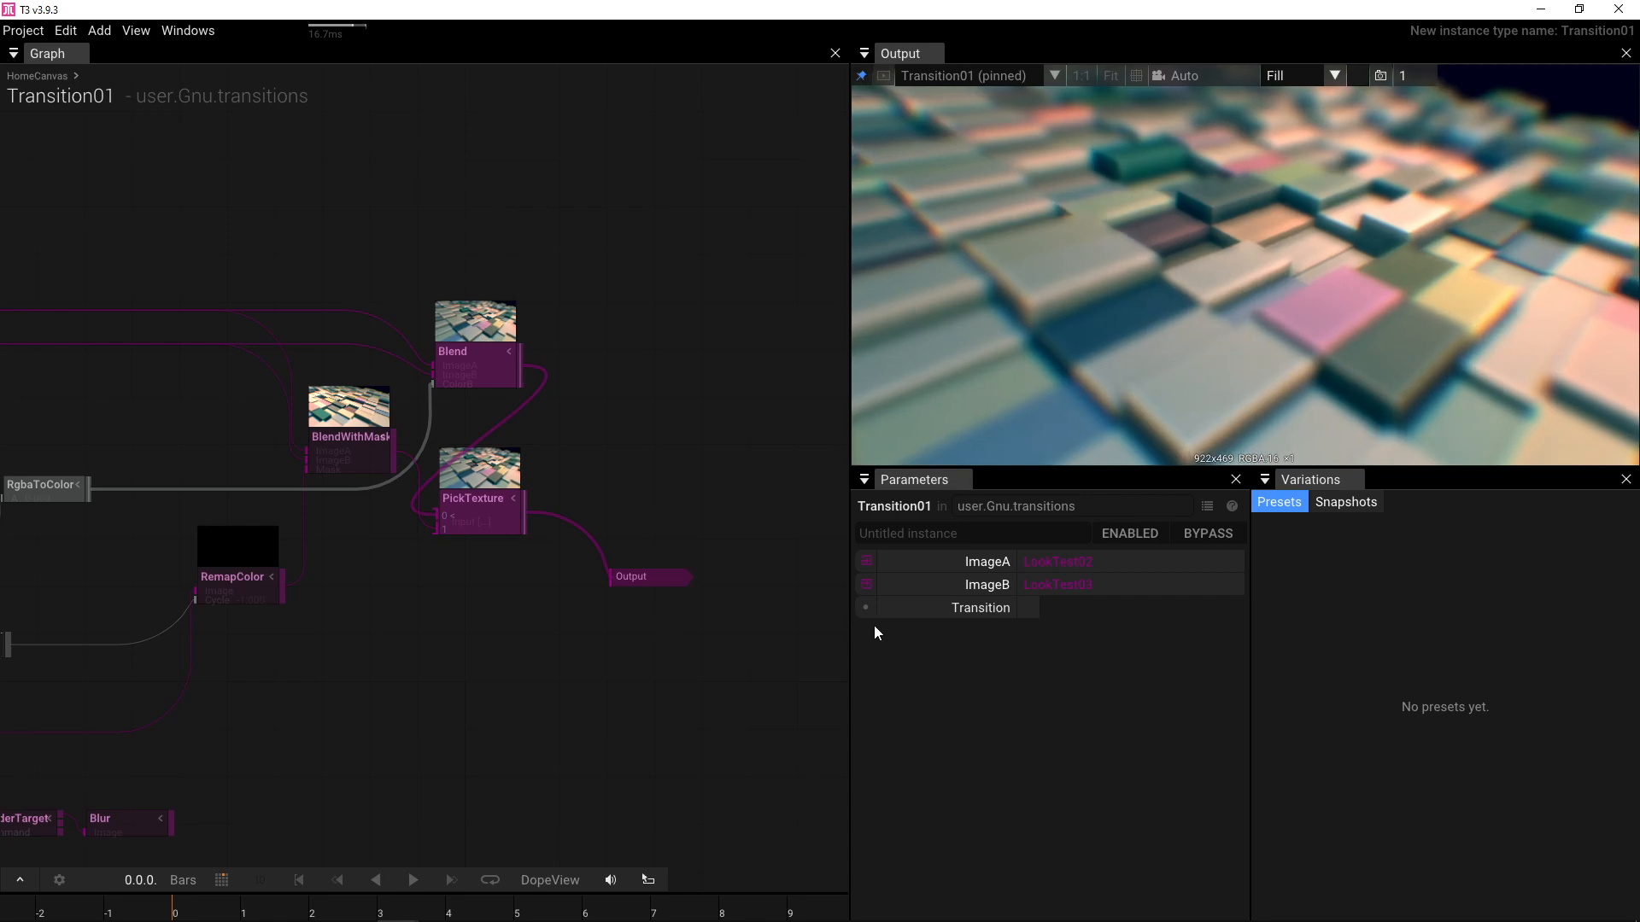
- Publish PickTexture's Index parameter as an input of Transition01
{"action": "left_click", "coordinate": [484, 523]}
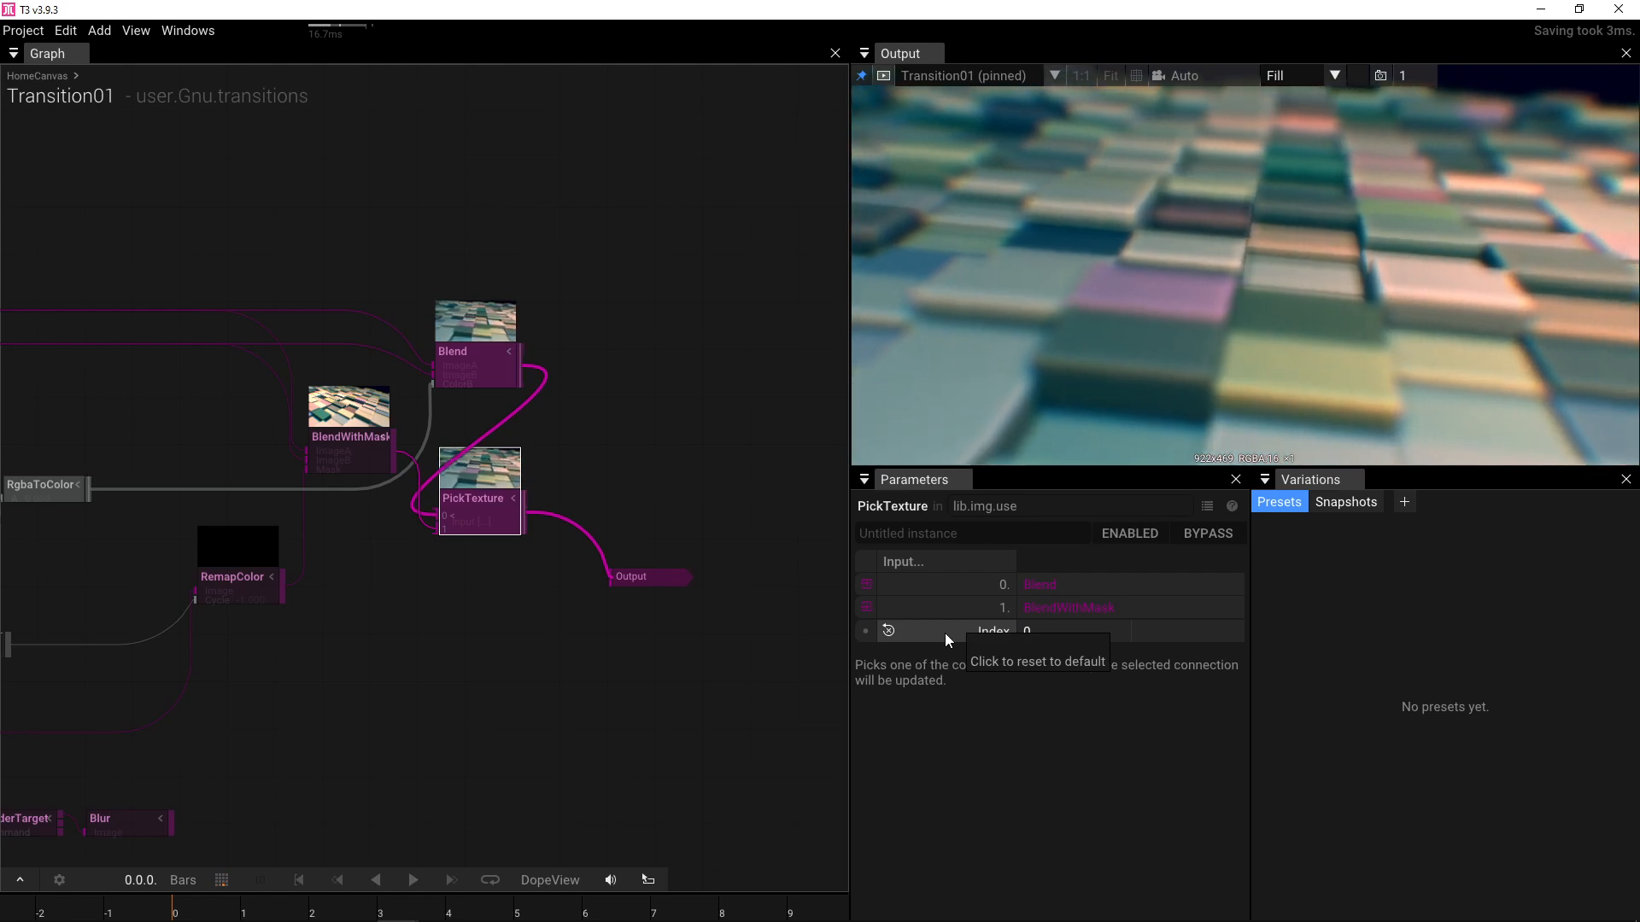
{"action": "right_click", "coordinate": [945, 633]}
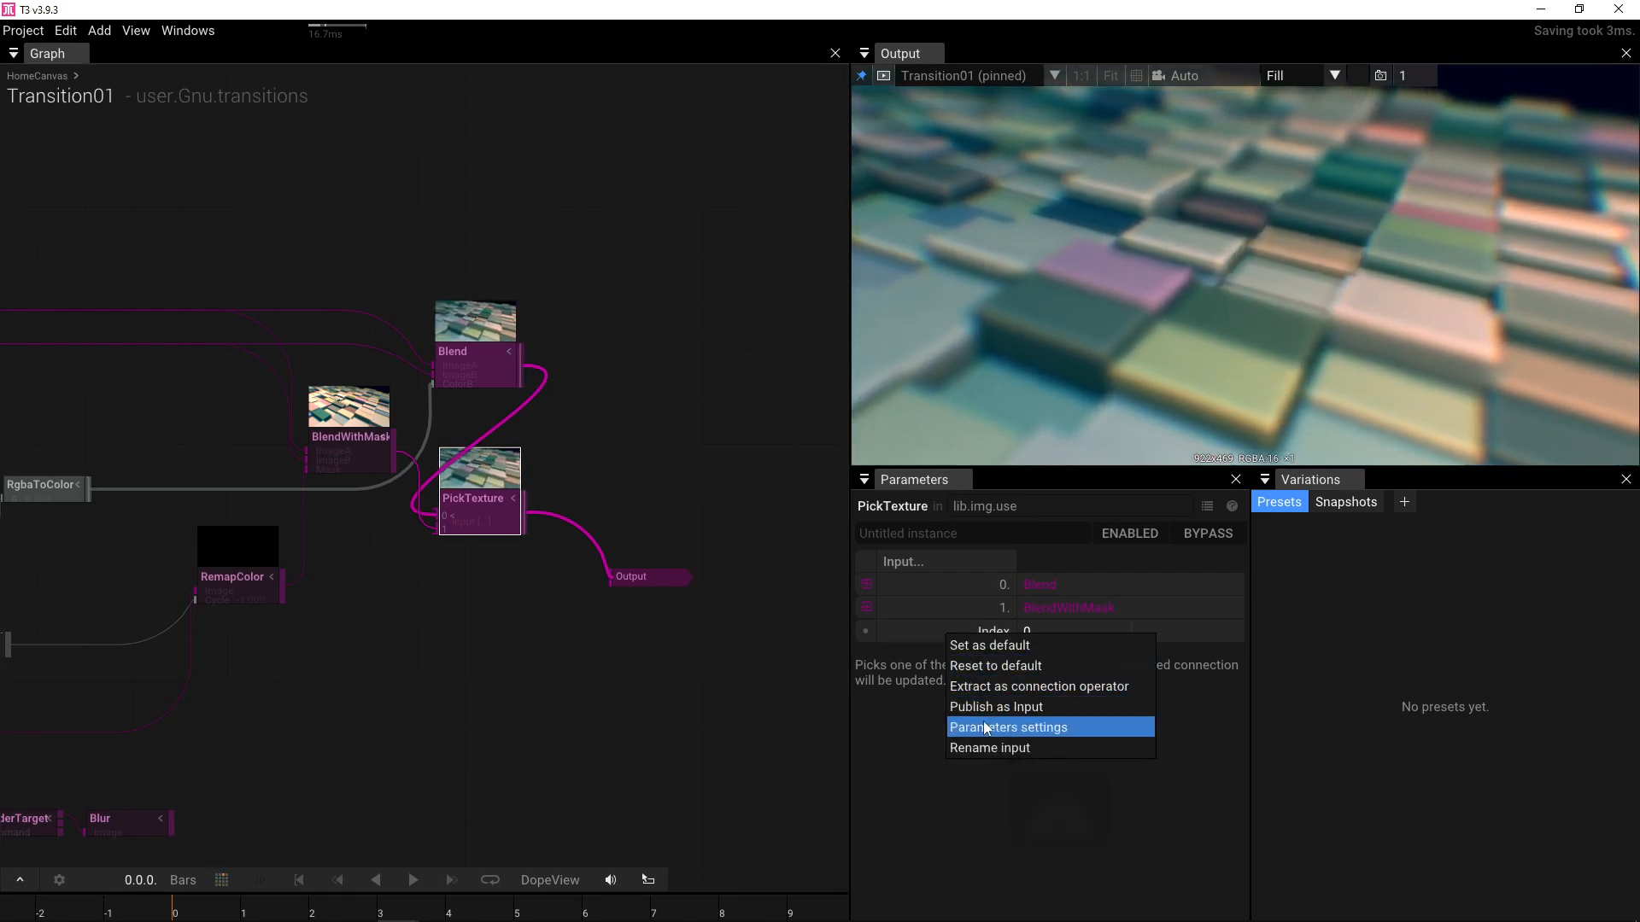
{"action": "left_click", "coordinate": [990, 707]}
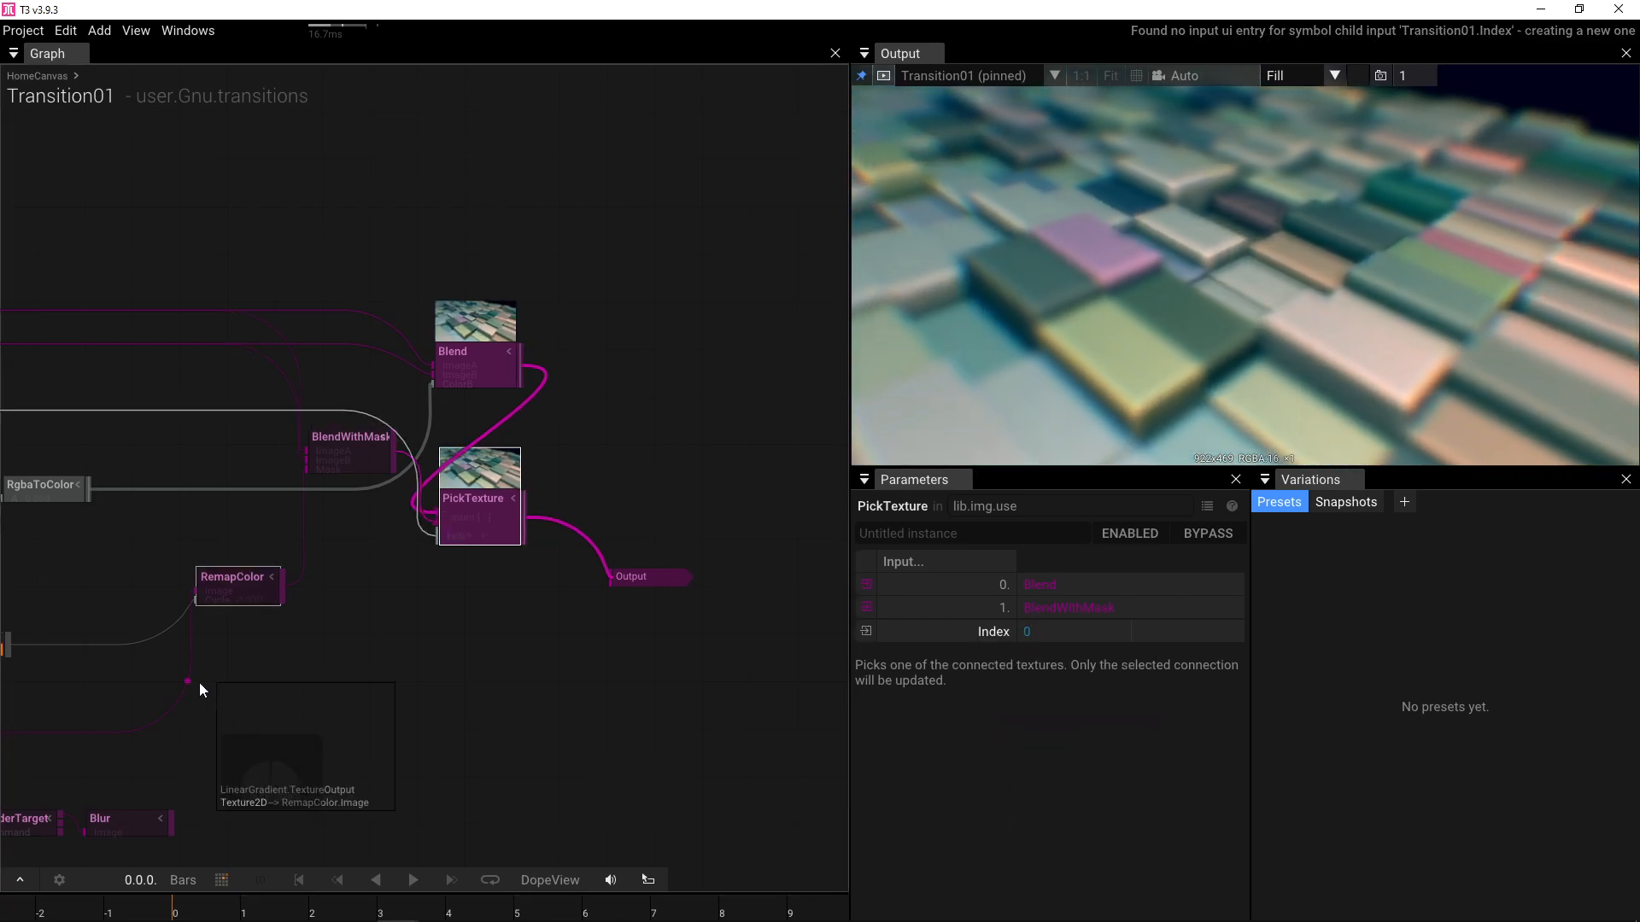
- Rename Transition01's Index input to Type
{"action": "left_click_drag", "start_coordinate": [198, 683], "coordinate": [475, 658]}
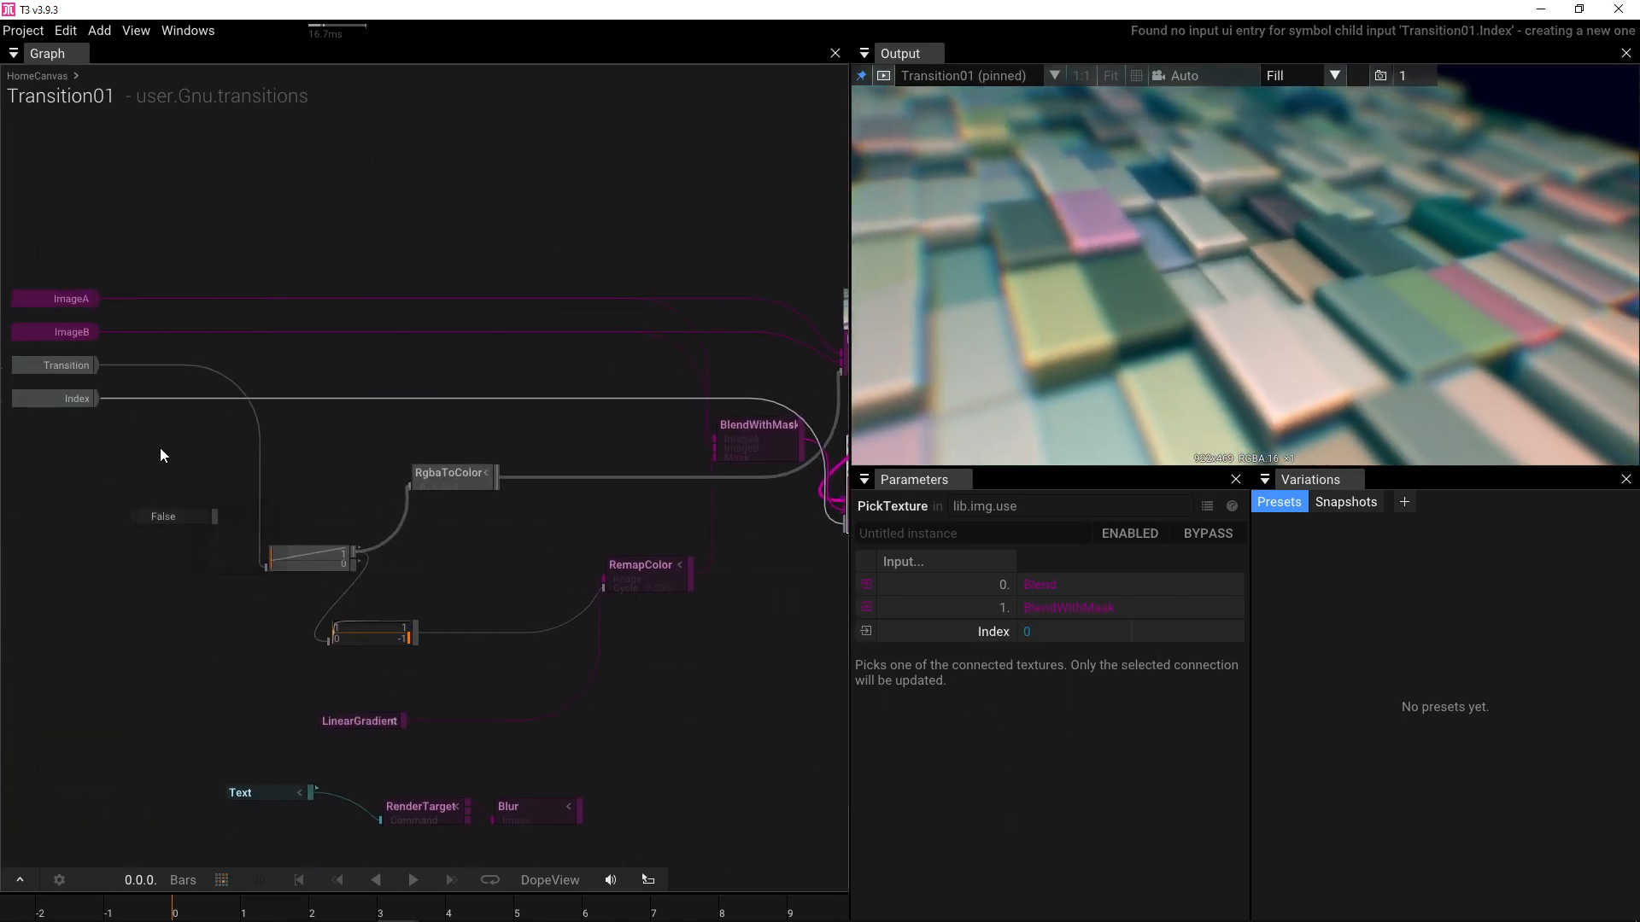
{"action": "left_click", "coordinate": [683, 689]}
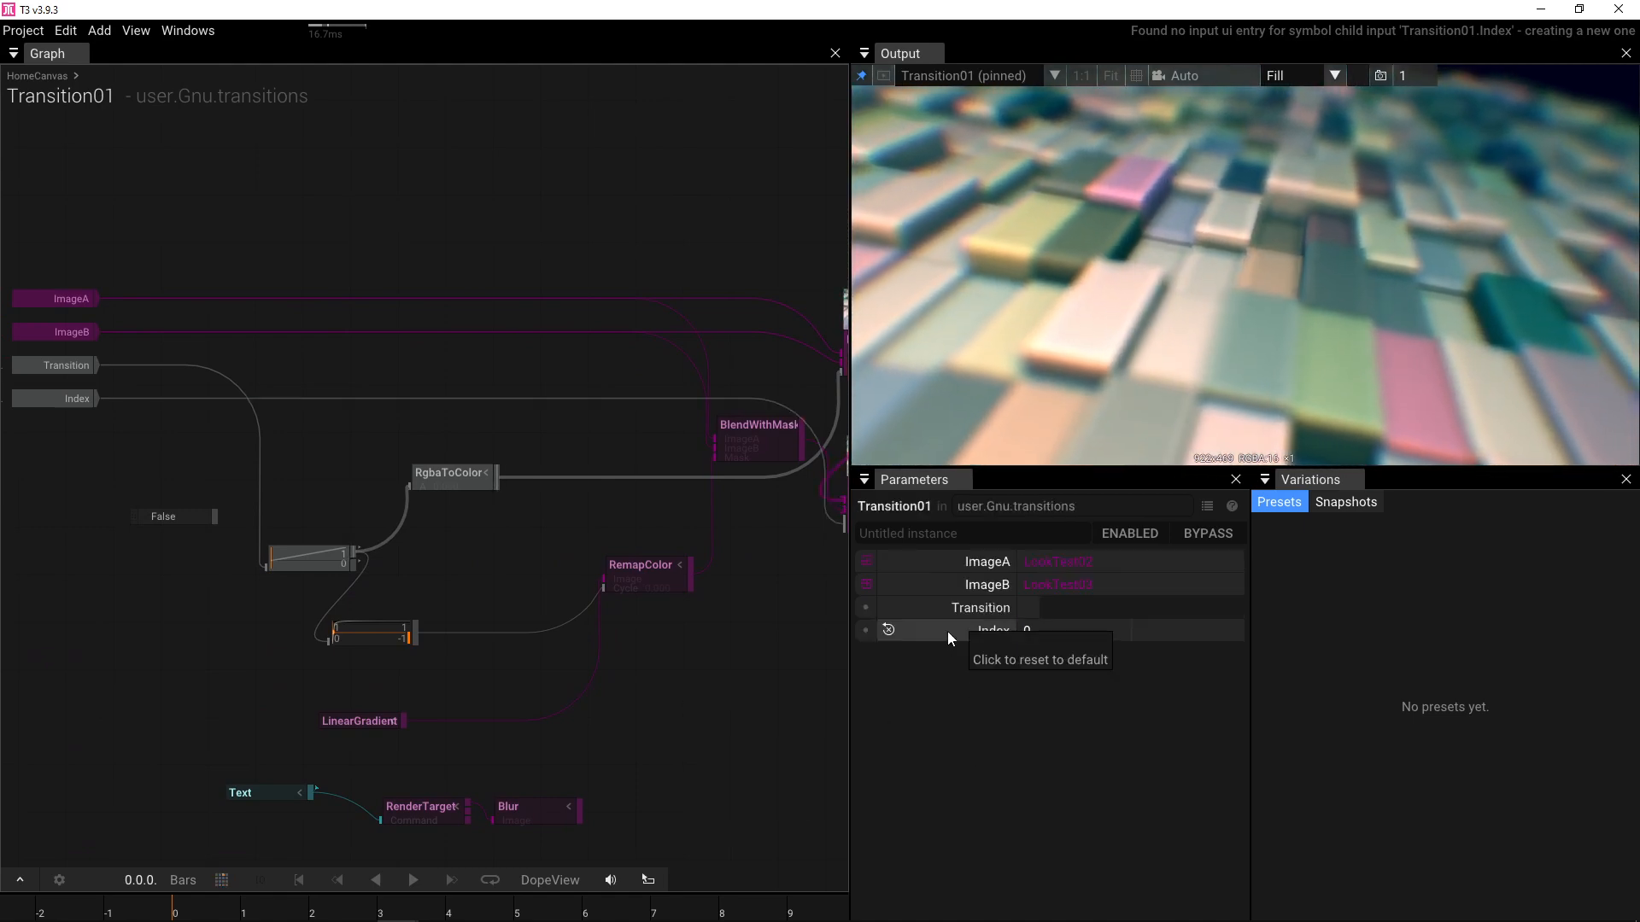
{"action": "right_click", "coordinate": [946, 632]}
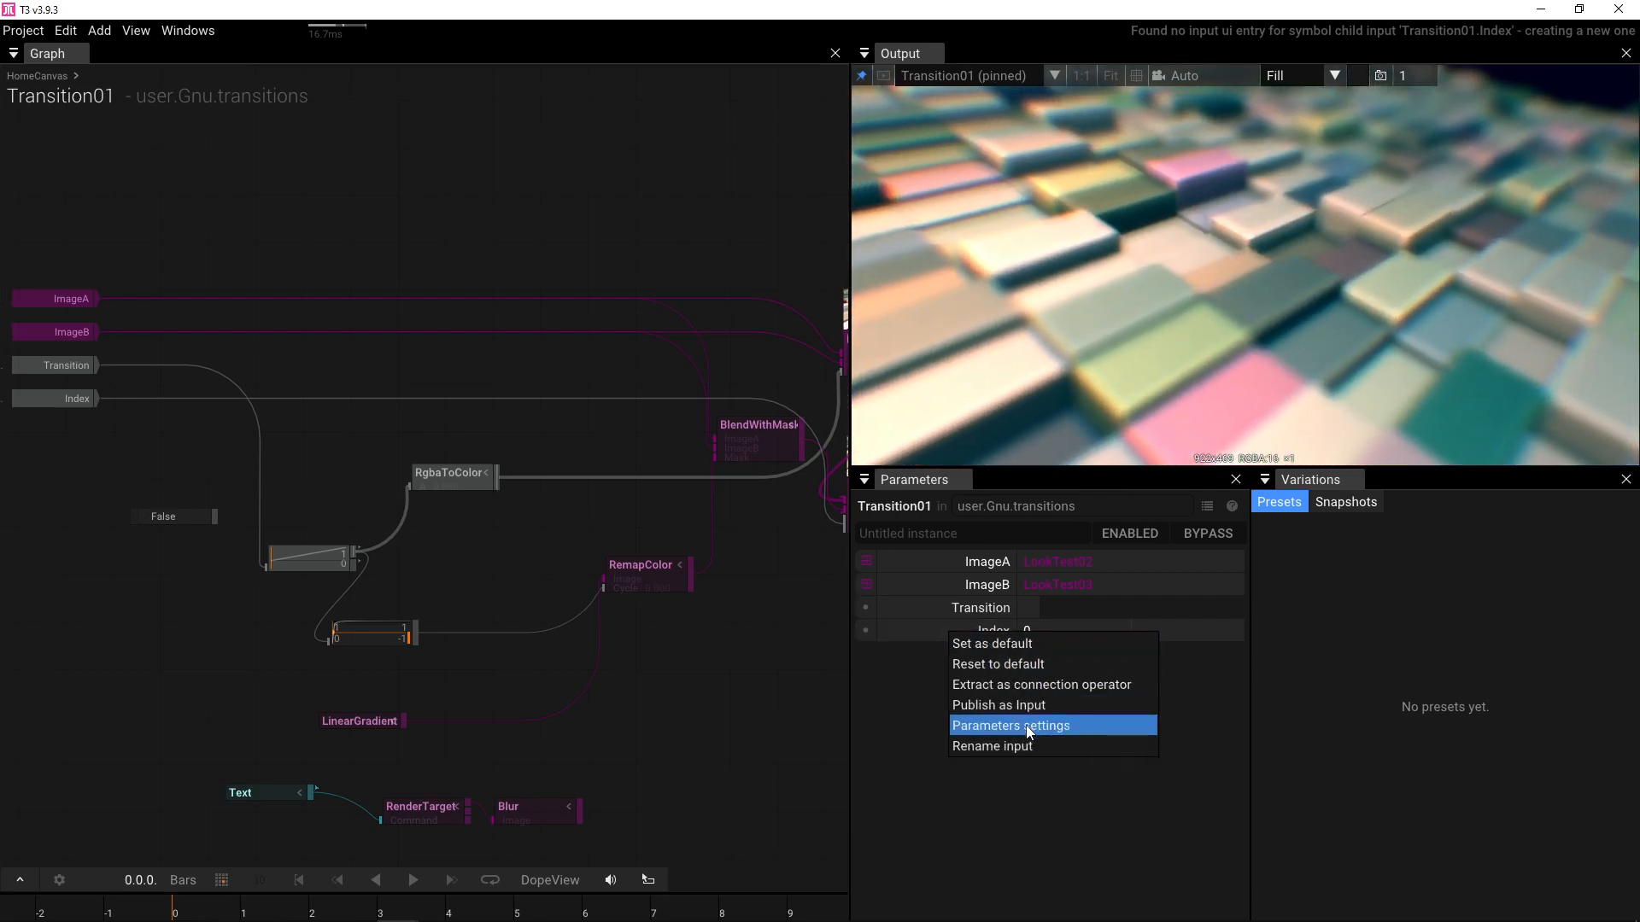
{"action": "left_click", "coordinate": [1021, 748]}
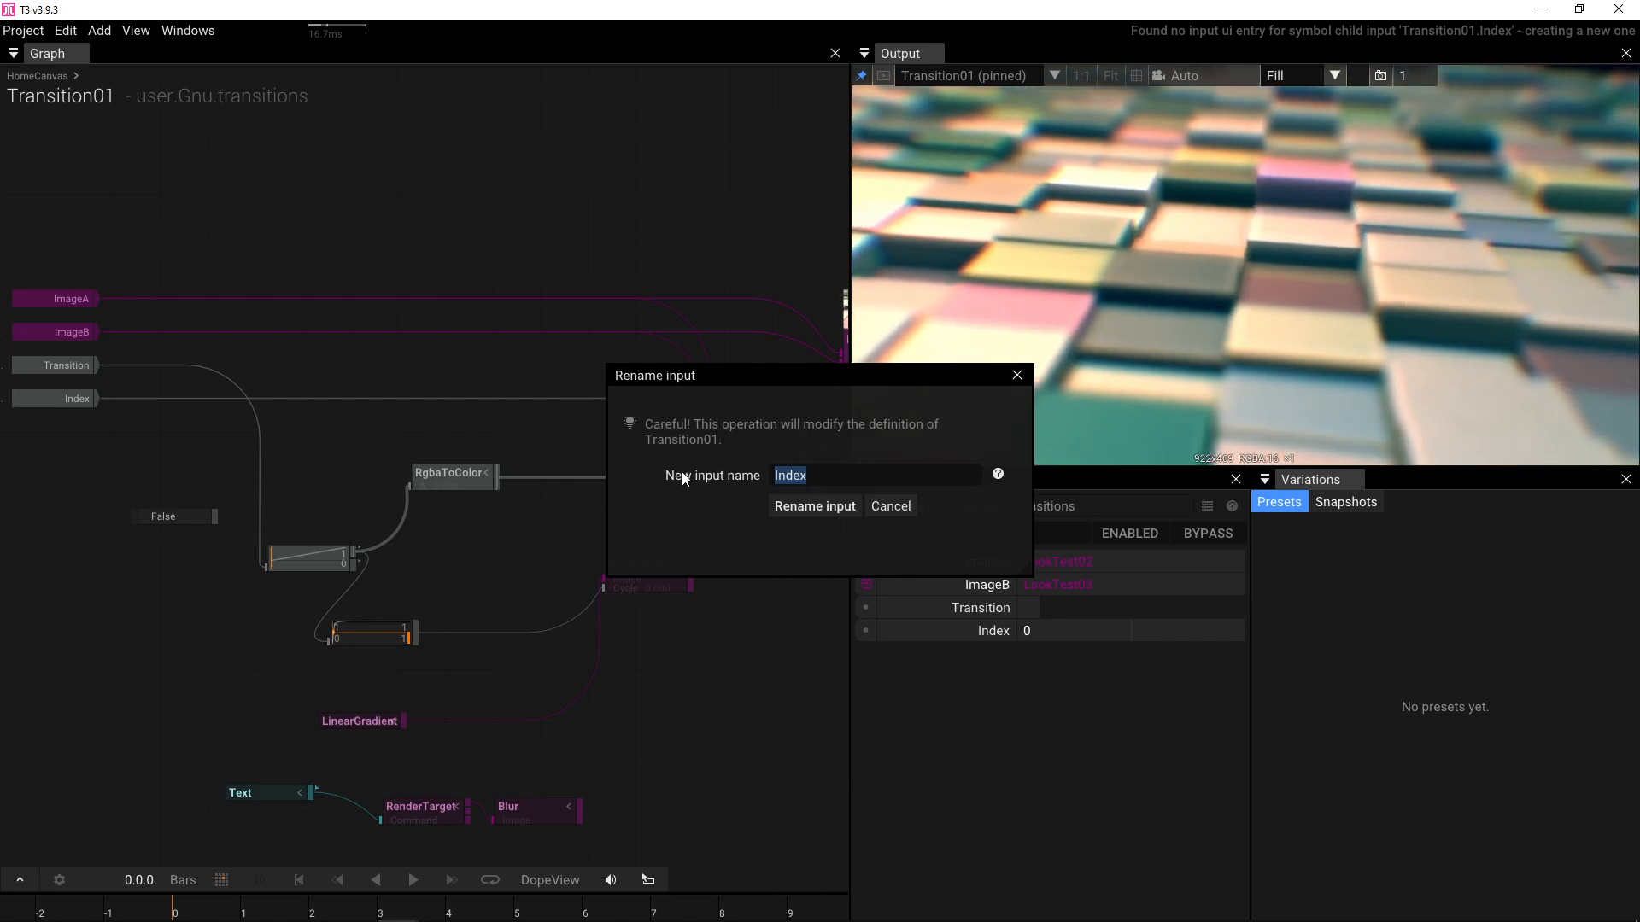
{"action": "type", "text": "Type"}
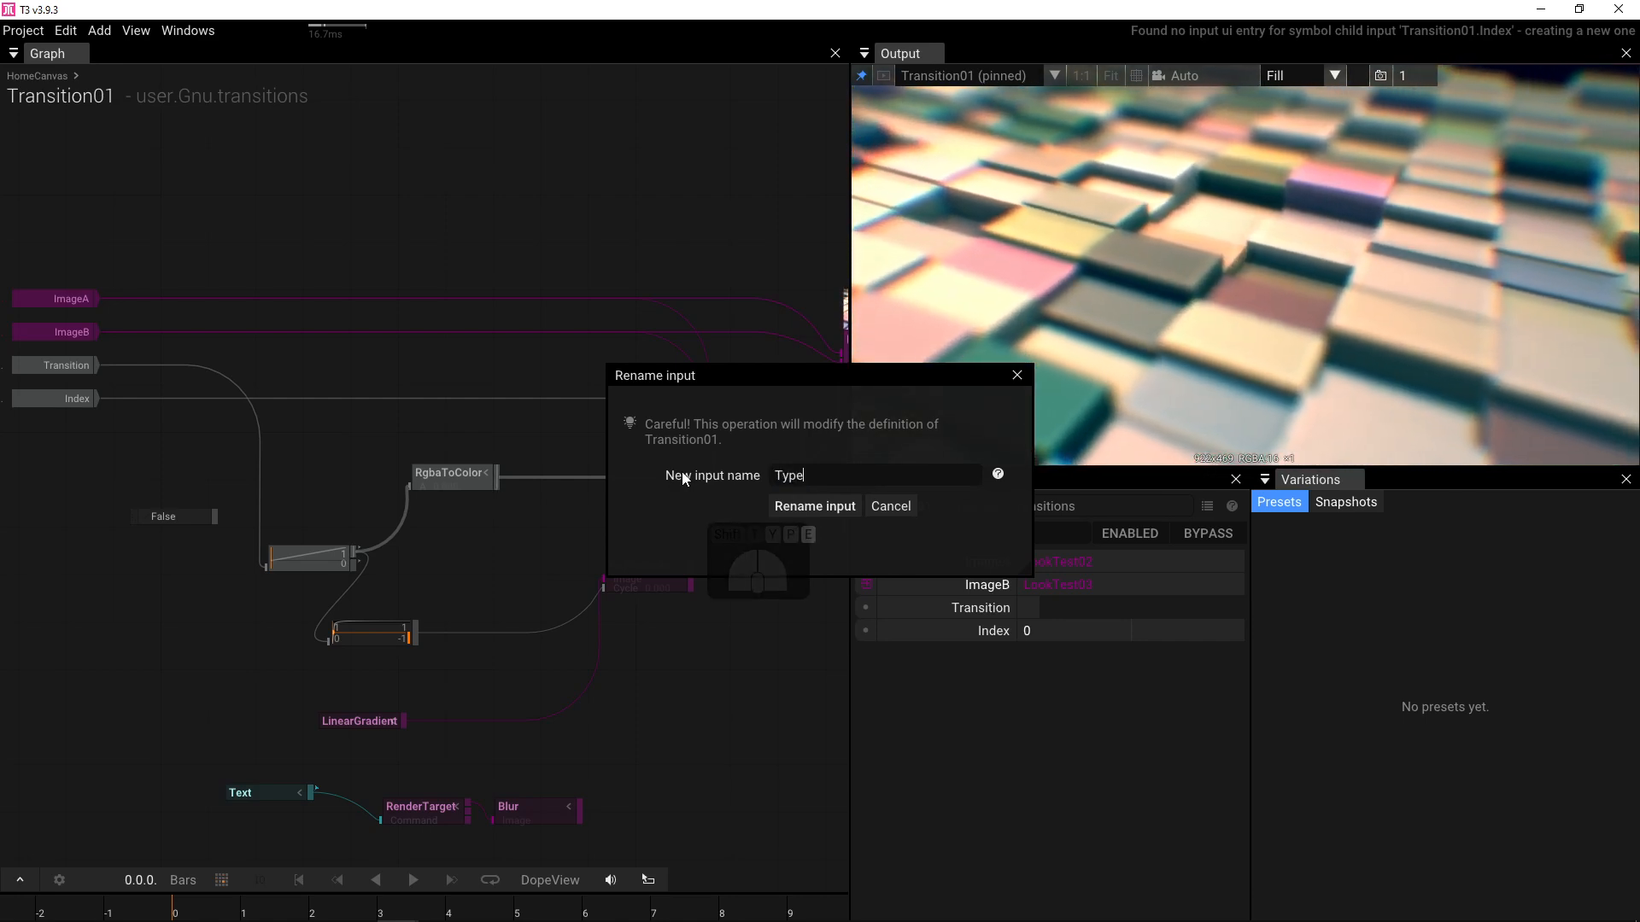
{"action": "left_click", "coordinate": [801, 507]}
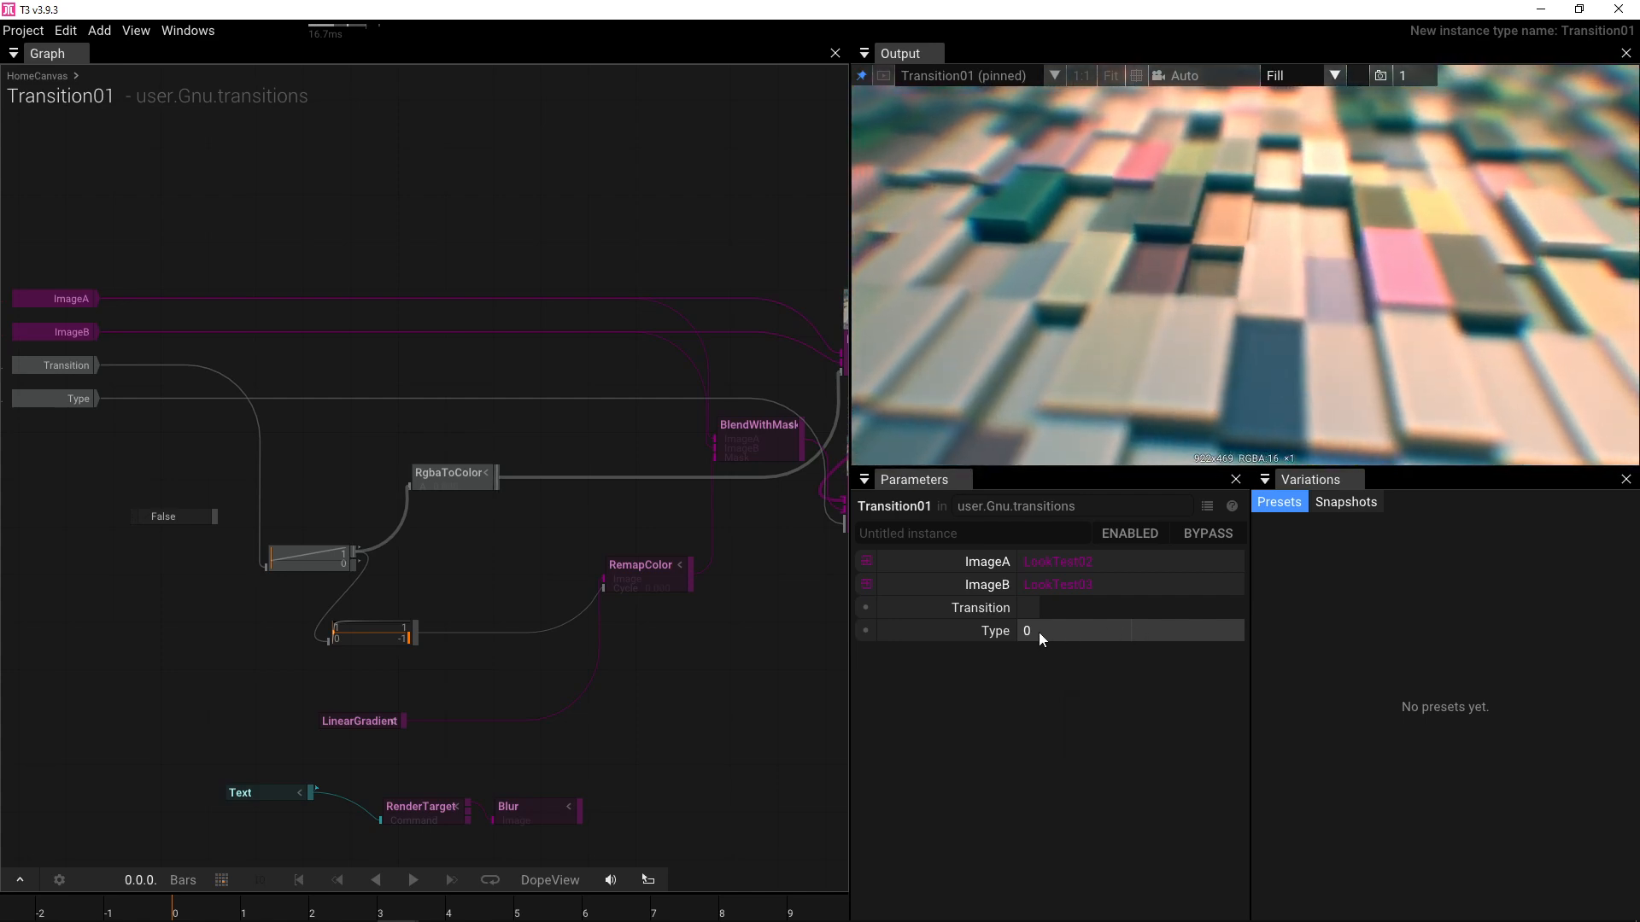
- Set Transition01's Type to 1 and test the masked gradient transition by toggling Transition on and back off
{"action": "left_click", "coordinate": [1038, 632]}
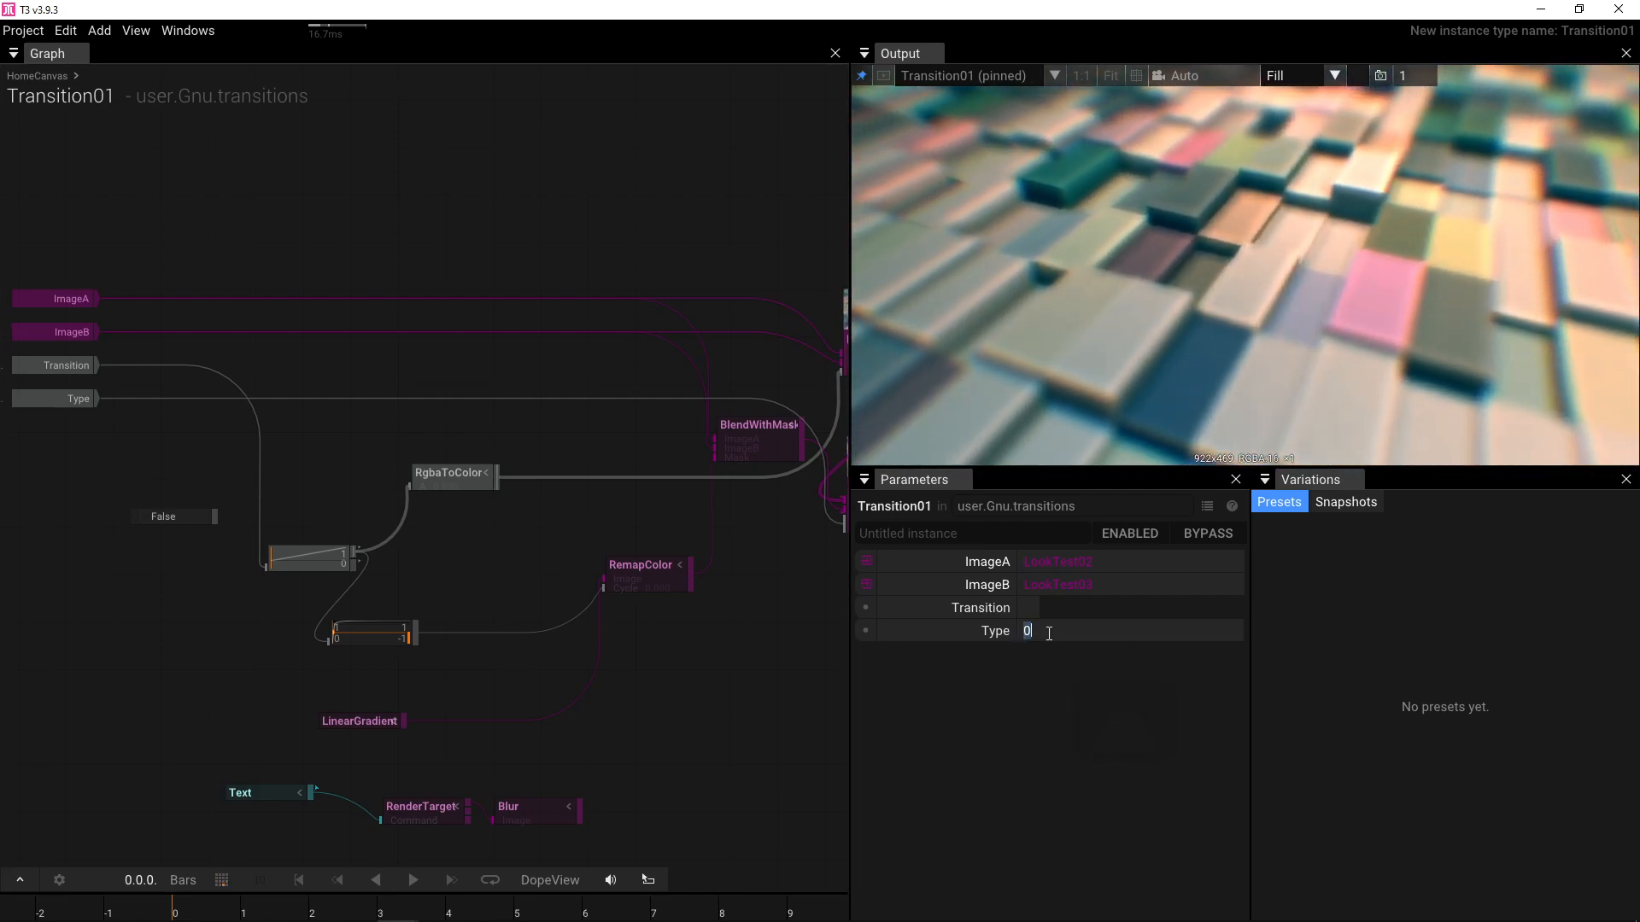
{"action": "type", "text": "1"}
{"action": "key", "text": "Return"}
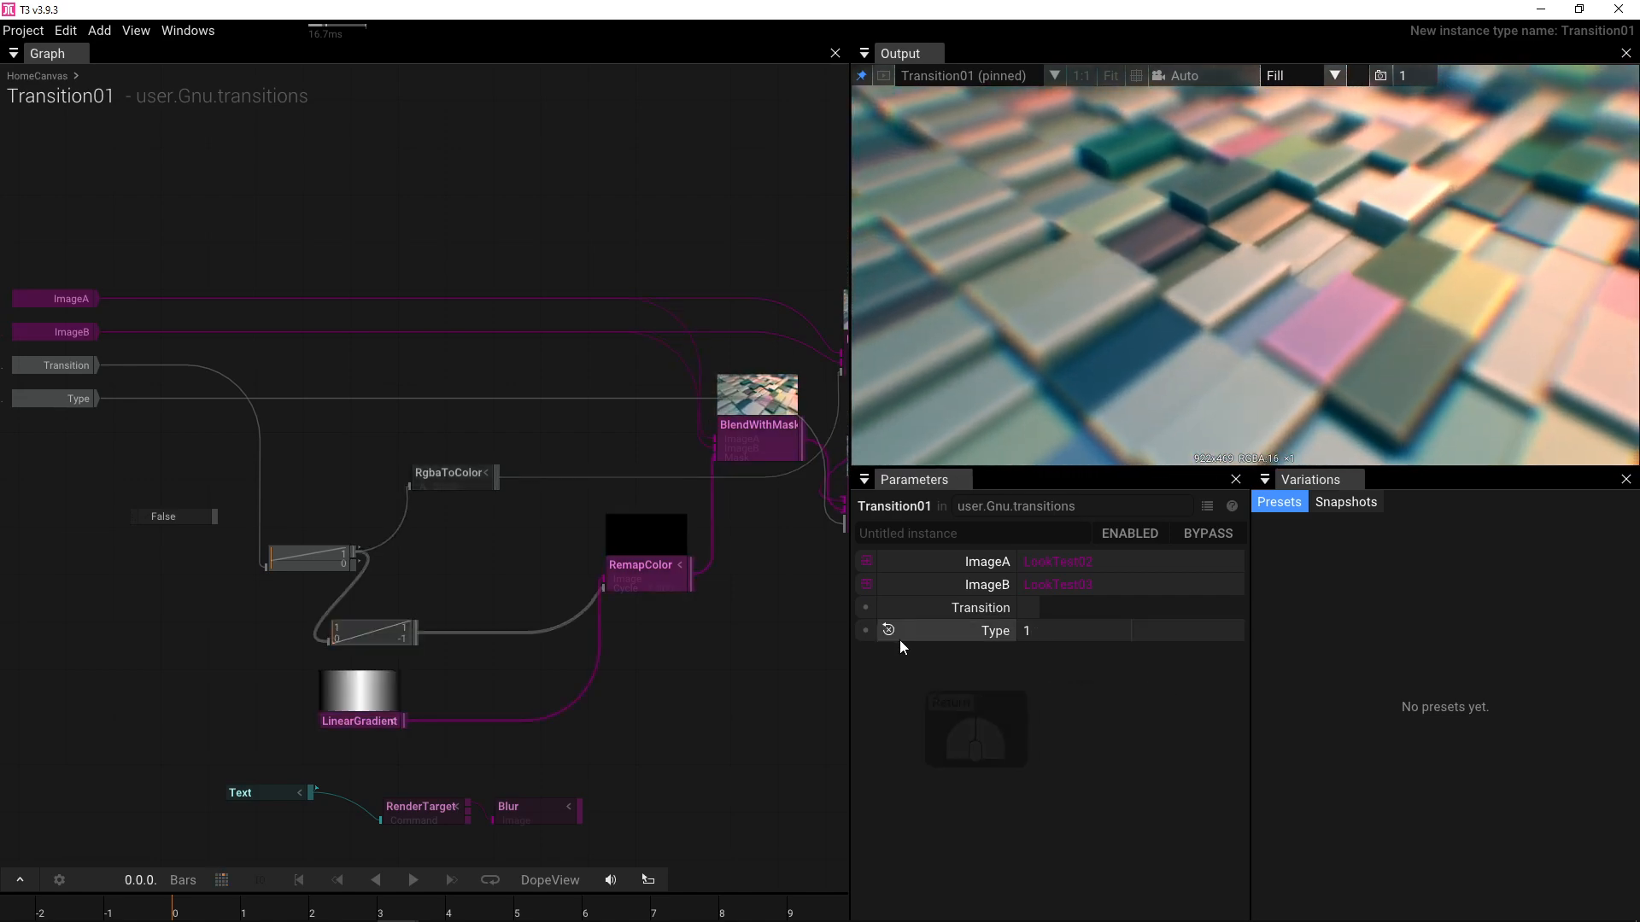
{"action": "left_click", "coordinate": [1021, 608]}
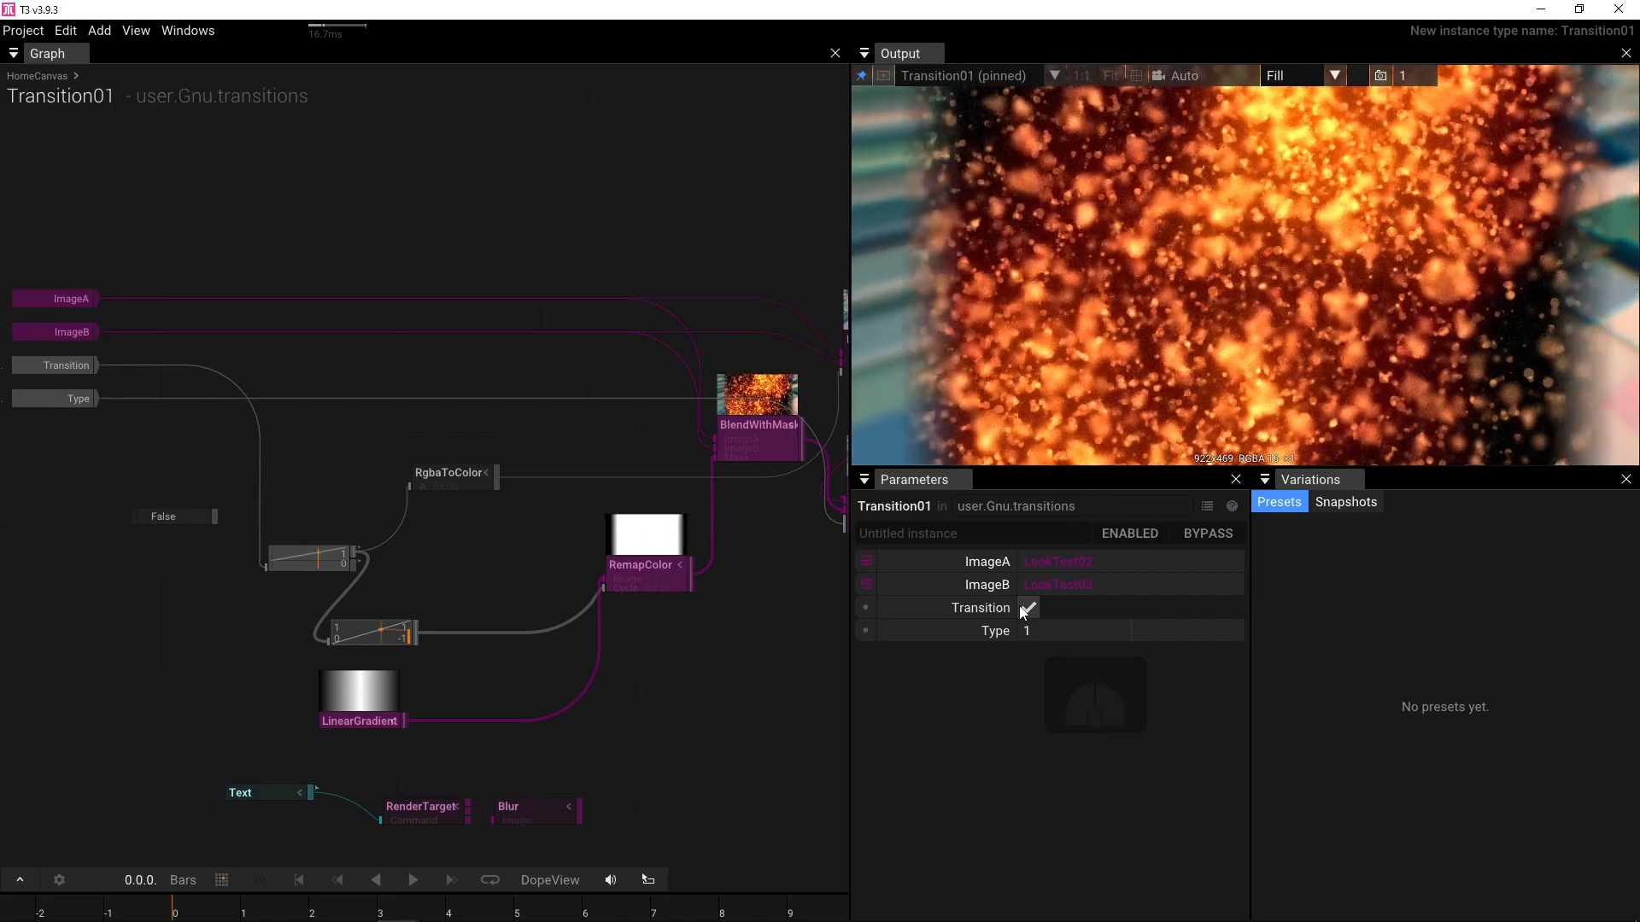
{"action": "left_click", "coordinate": [1023, 608]}
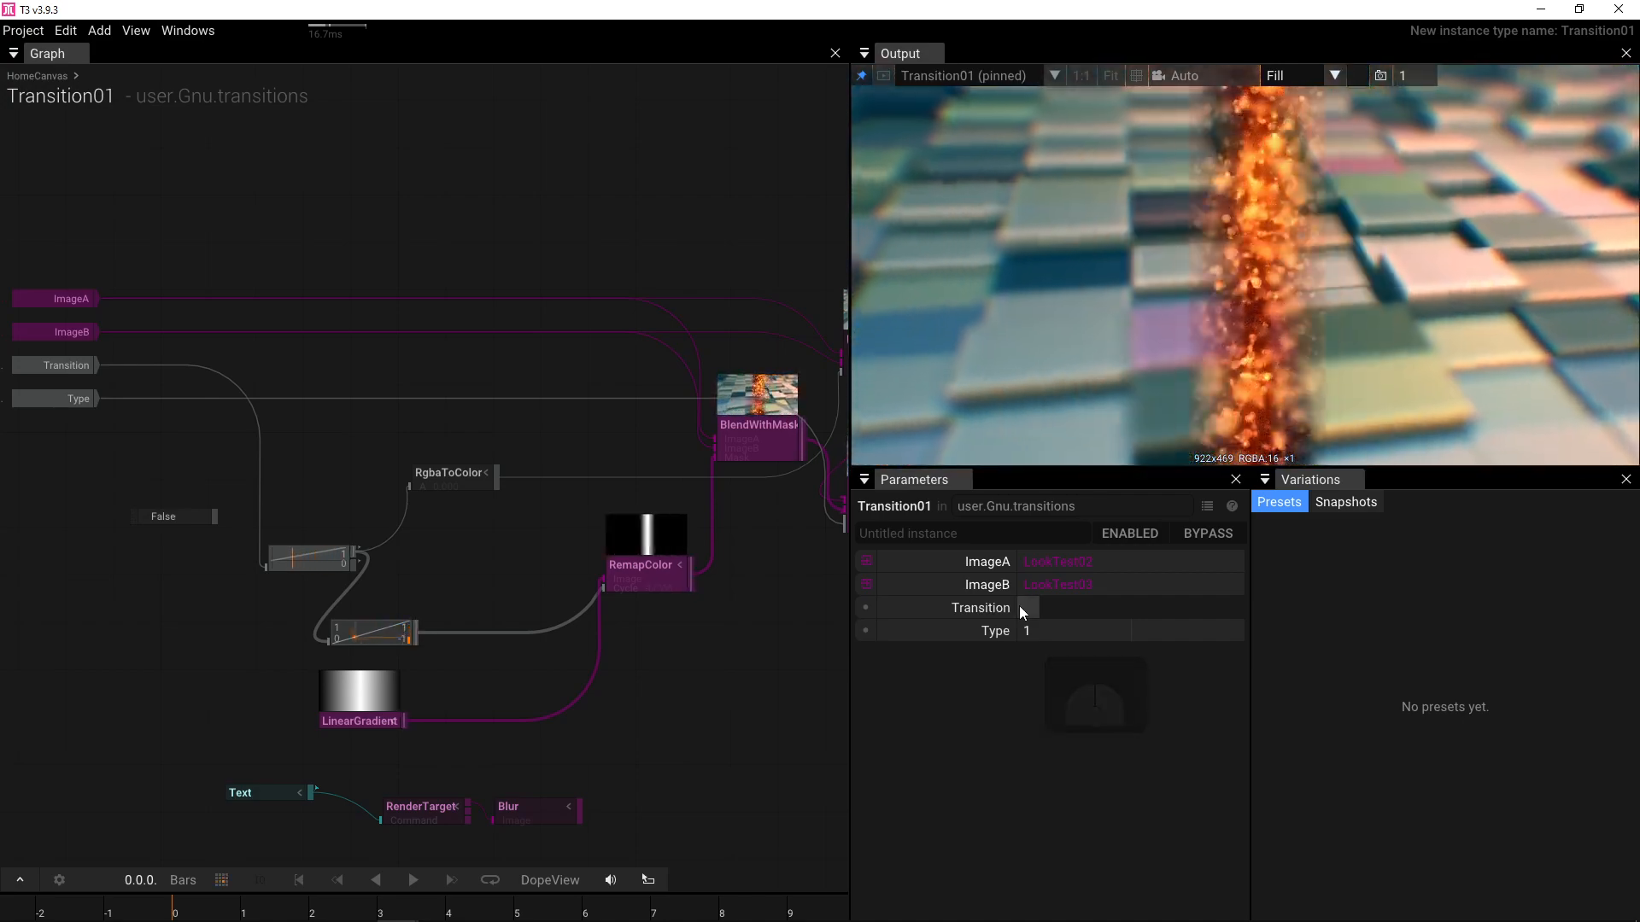
- Set Transition01's Type back to 0 and test the Blend crossfade by toggling Transition on and off
{"action": "left_click", "coordinate": [1045, 630]}
{"action": "type", "text": "0"}
{"action": "key", "text": "Return"}
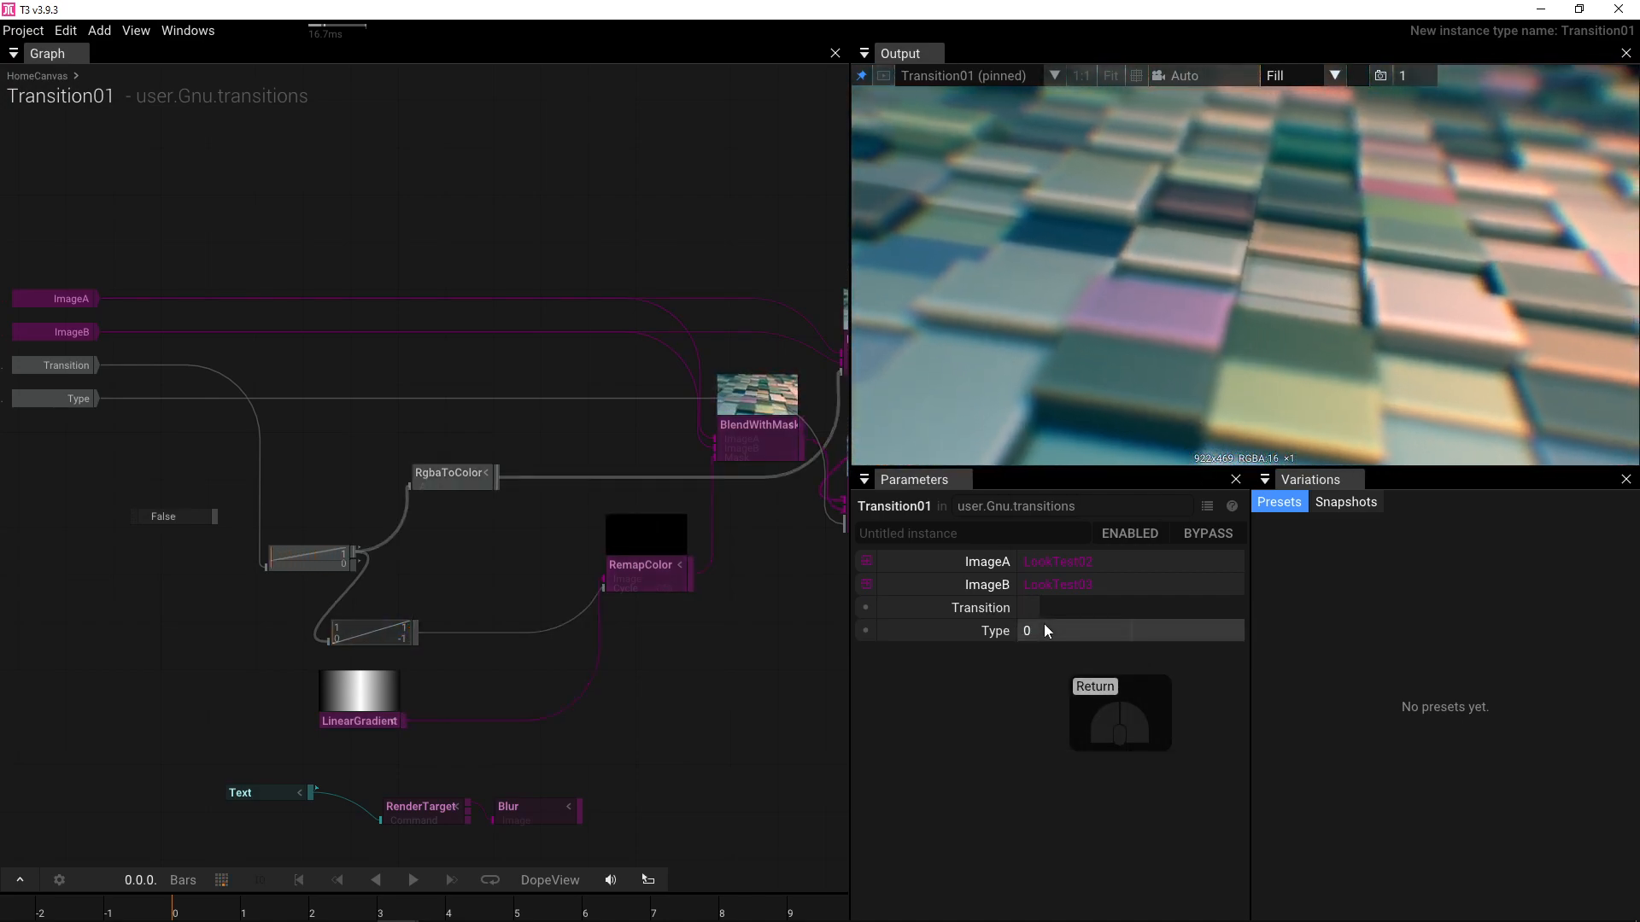
{"action": "left_click", "coordinate": [1037, 612]}
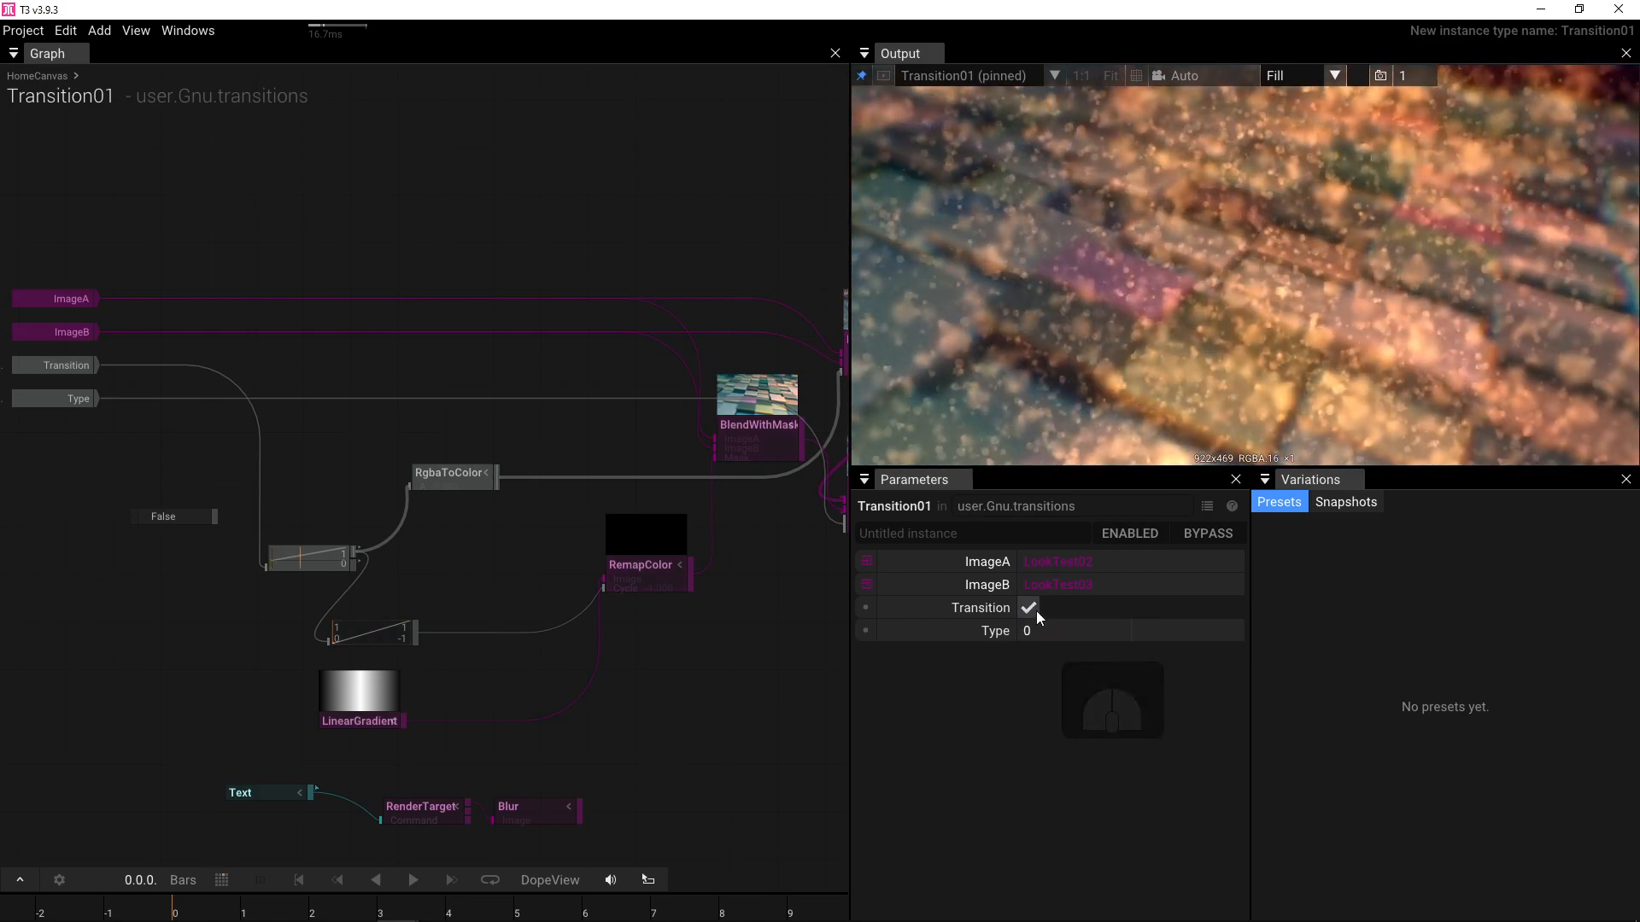
{"action": "left_click", "coordinate": [1037, 611]}
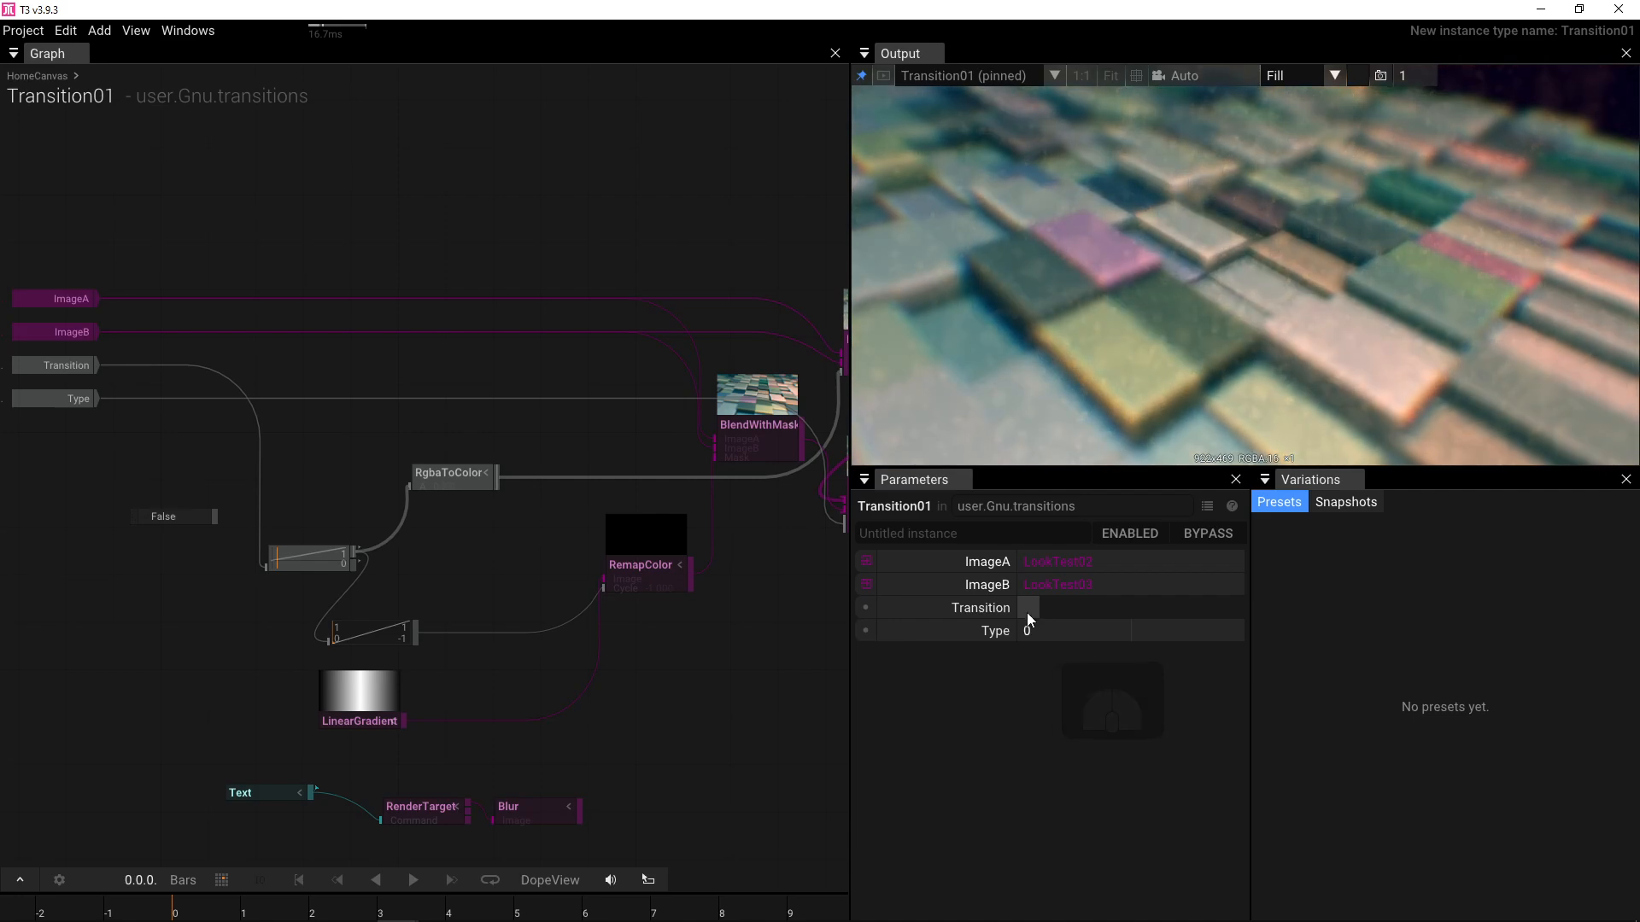
- Tidy the end of the graph by spacing Output and PickTexture further out and placing Blend above BlendWithMask
{"action": "left_click_drag", "start_coordinate": [793, 644], "coordinate": [495, 637]}
{"action": "scroll", "coordinate": [509, 634], "scroll_direction": "down", "scroll_amount": 2}
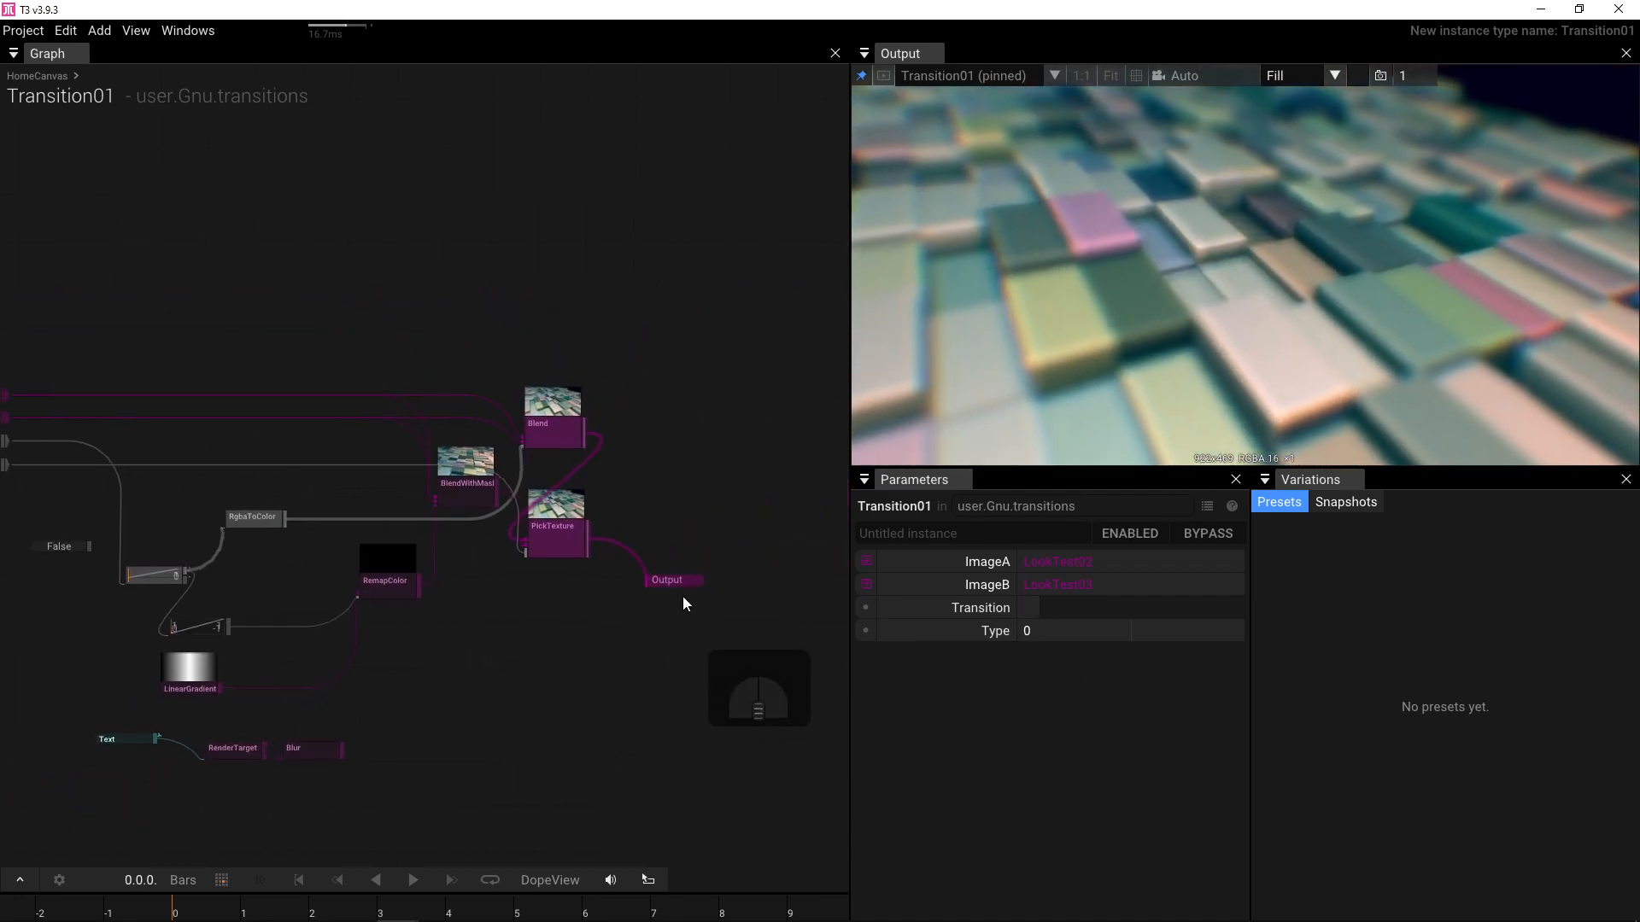
{"action": "left_click_drag", "start_coordinate": [674, 577], "coordinate": [735, 457]}
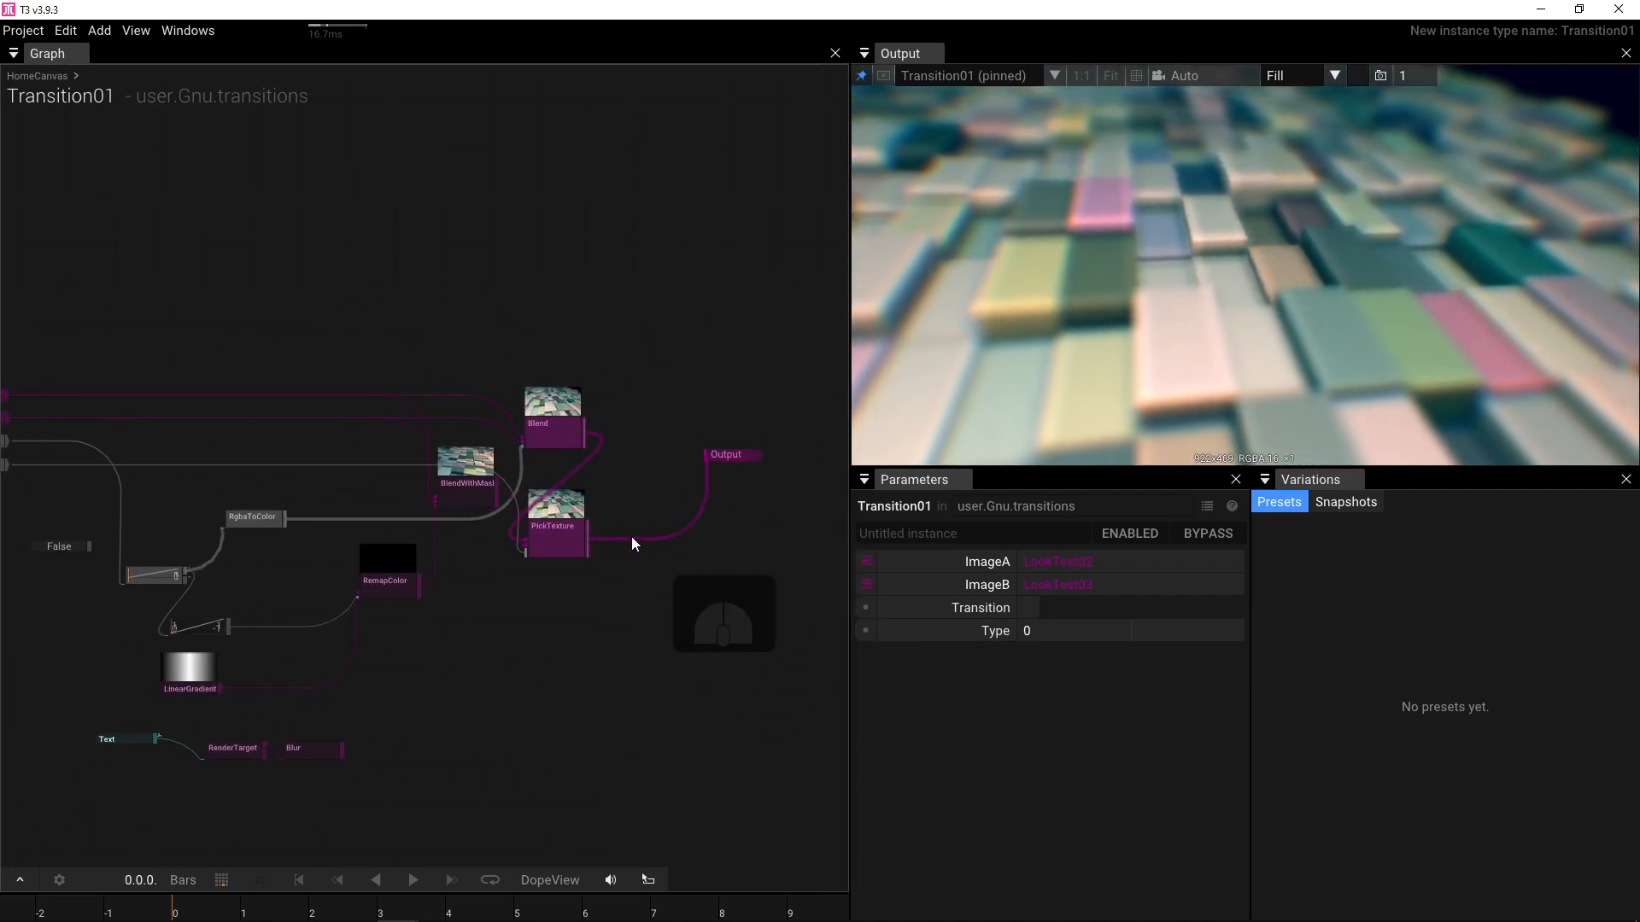
{"action": "left_click_drag", "start_coordinate": [562, 541], "coordinate": [657, 504]}
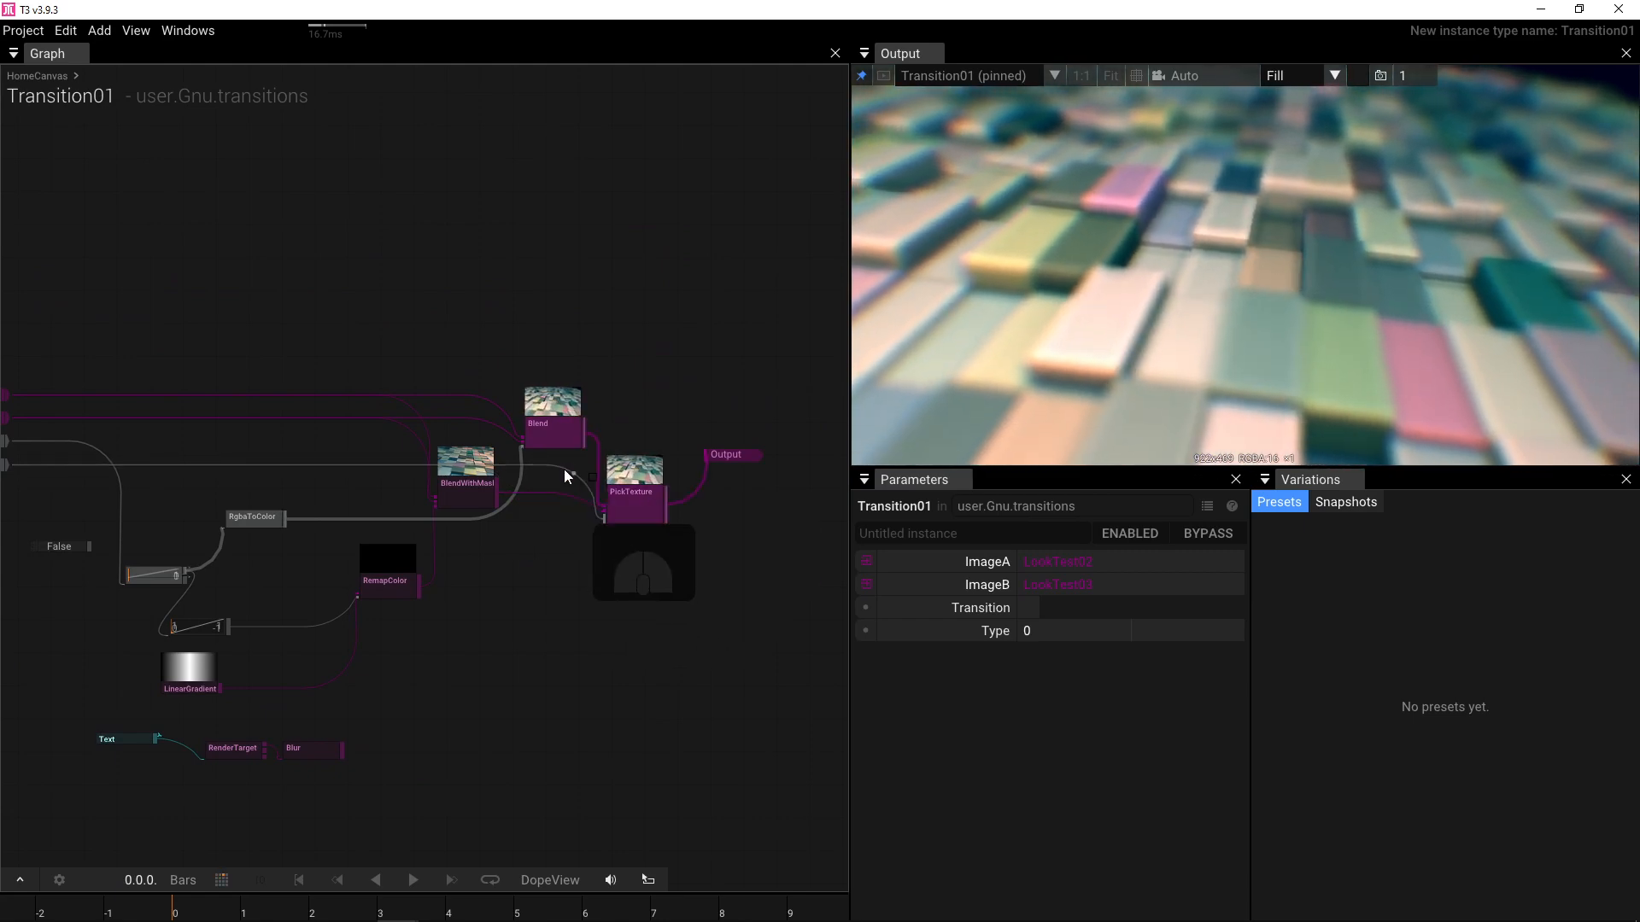
{"action": "left_click_drag", "start_coordinate": [553, 442], "coordinate": [459, 417]}
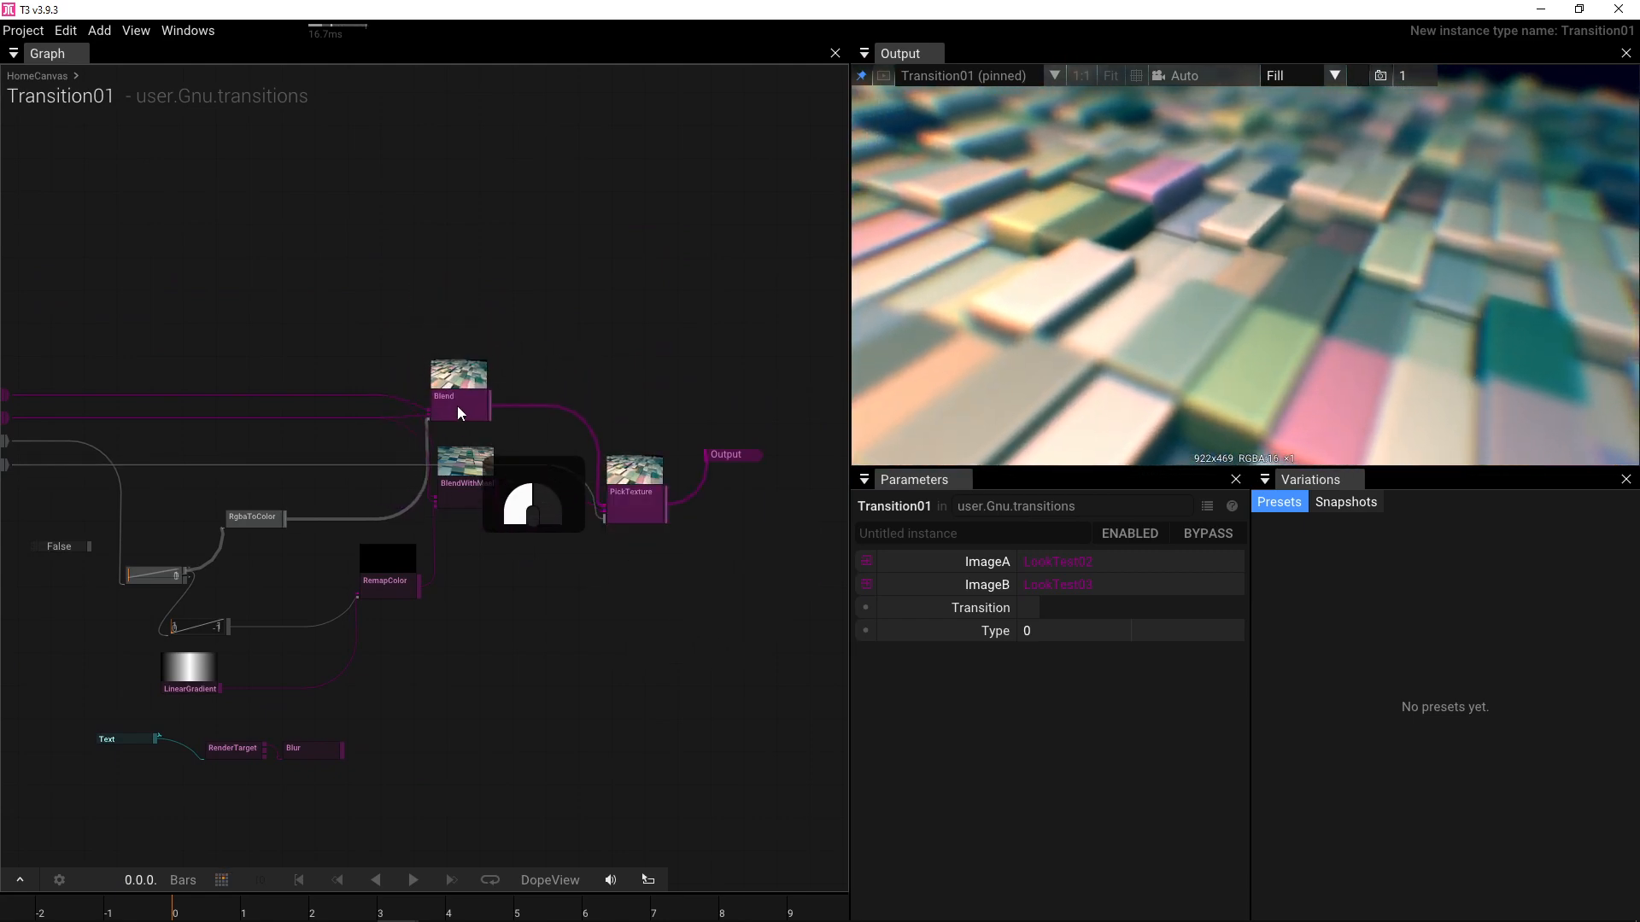
- Move the curve remapping operator beside RemapColor and place LinearGradient directly beneath it
{"action": "left_click_drag", "start_coordinate": [227, 604], "coordinate": [472, 549]}
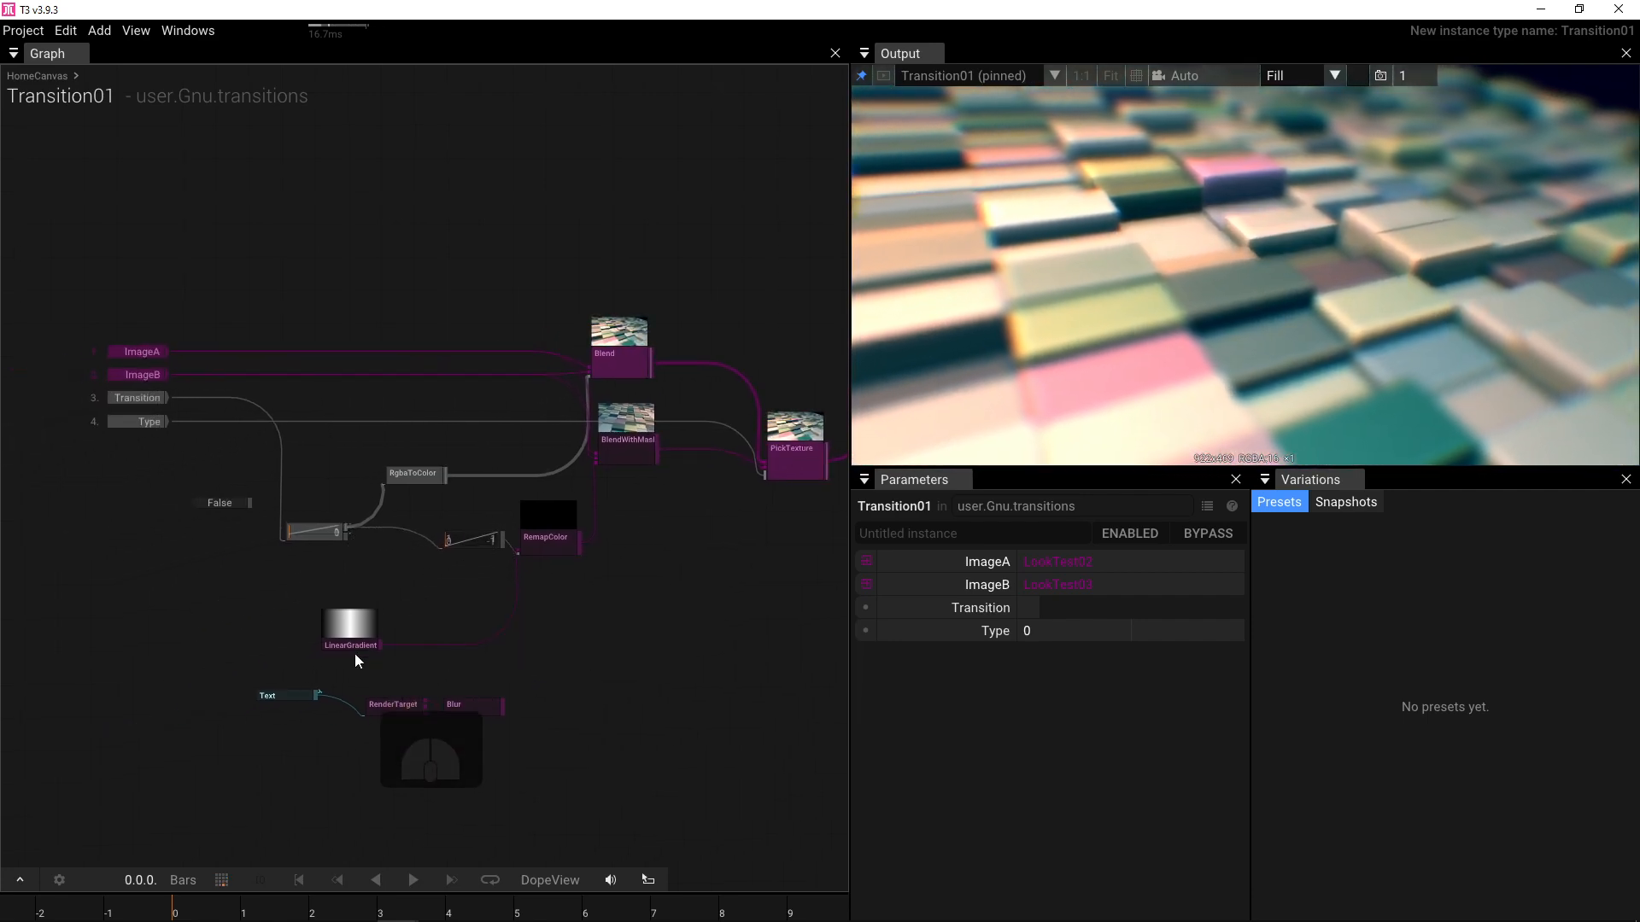
{"action": "left_click_drag", "start_coordinate": [355, 637], "coordinate": [479, 591]}
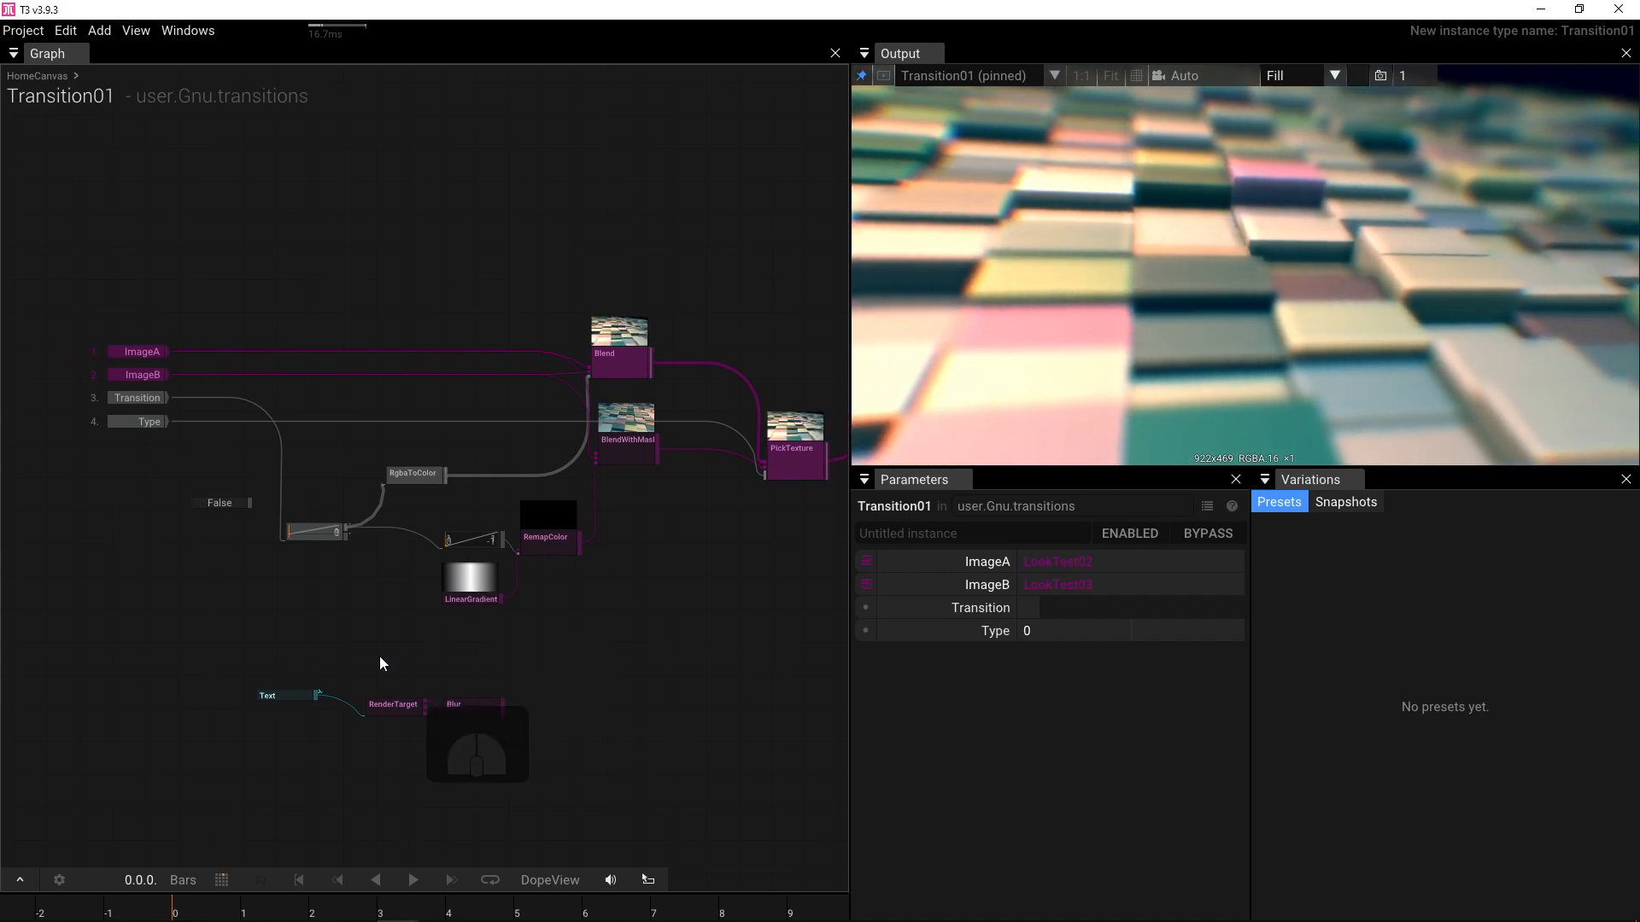
{"action": "left_click_drag", "start_coordinate": [210, 661], "coordinate": [478, 726]}
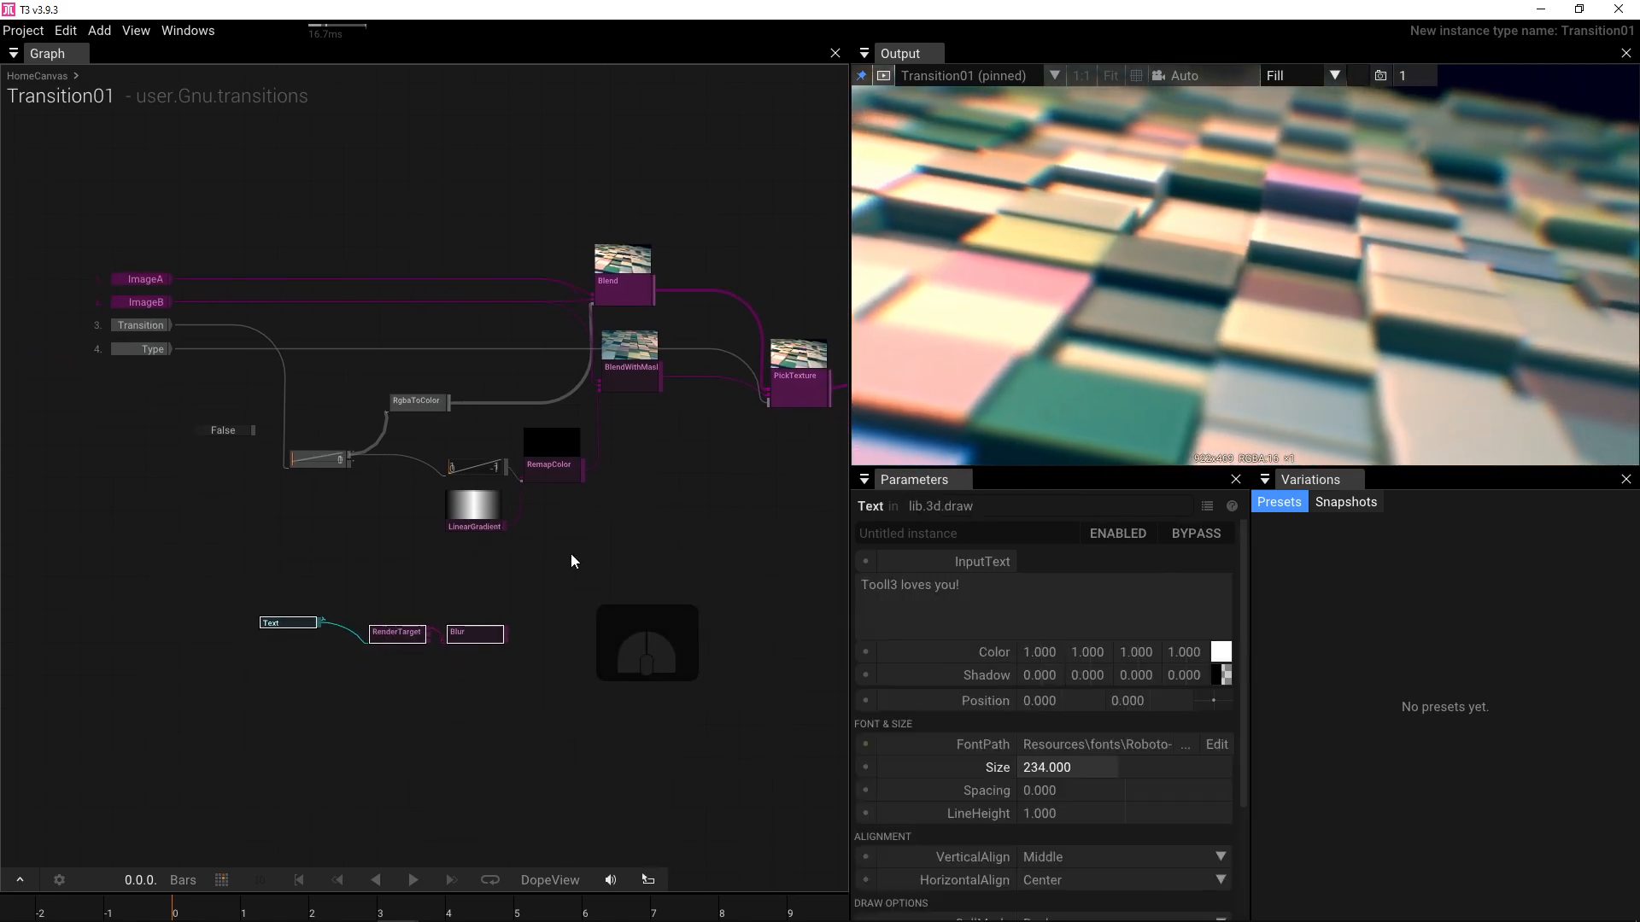
{"action": "scroll", "coordinate": [571, 560], "scroll_direction": "up", "scroll_amount": 3}
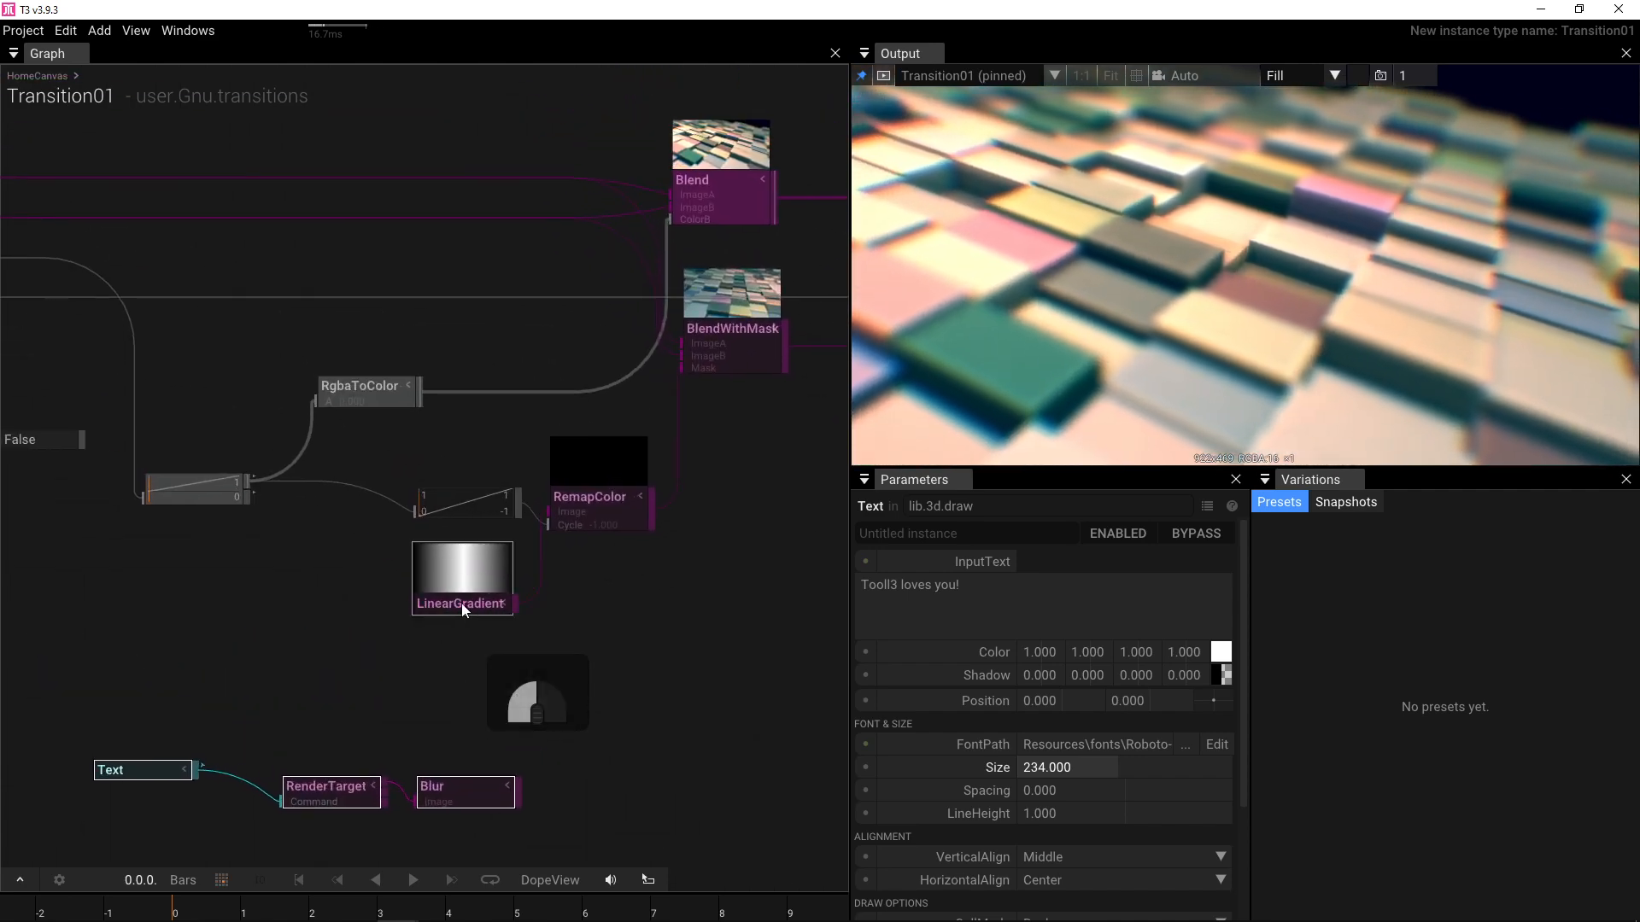
{"action": "left_click_drag", "start_coordinate": [461, 603], "coordinate": [459, 613]}
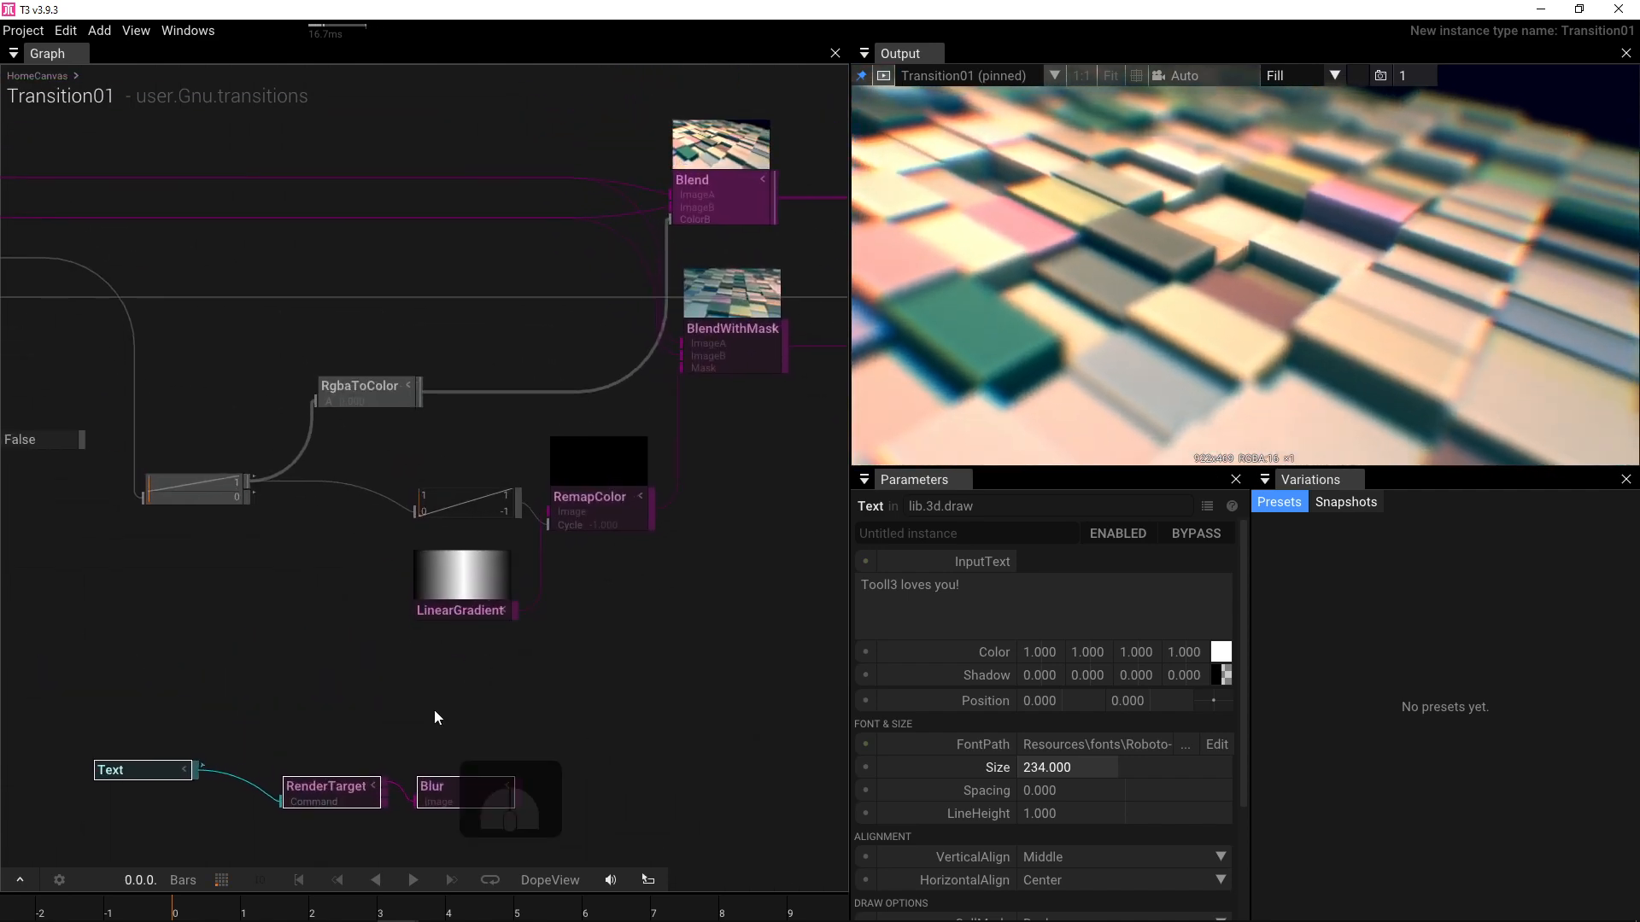
- Duplicate the LinearGradient operator and stack the original and its copy, leaving free space before RemapColor
{"action": "left_click", "coordinate": [459, 608]}
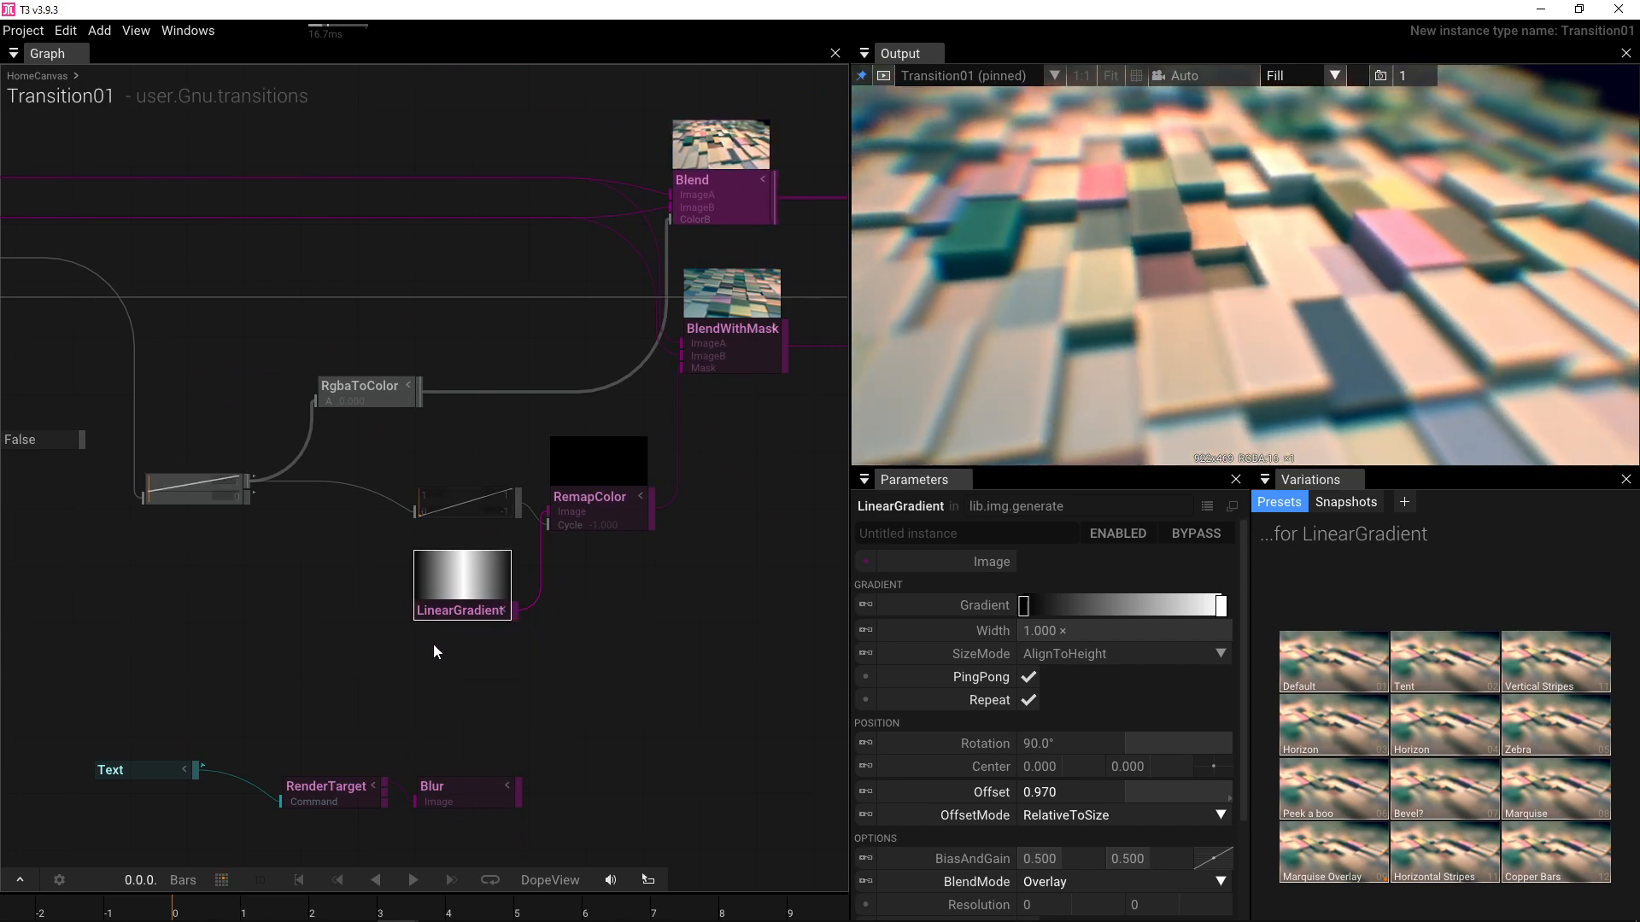
{"action": "key", "text": "ctrl"}
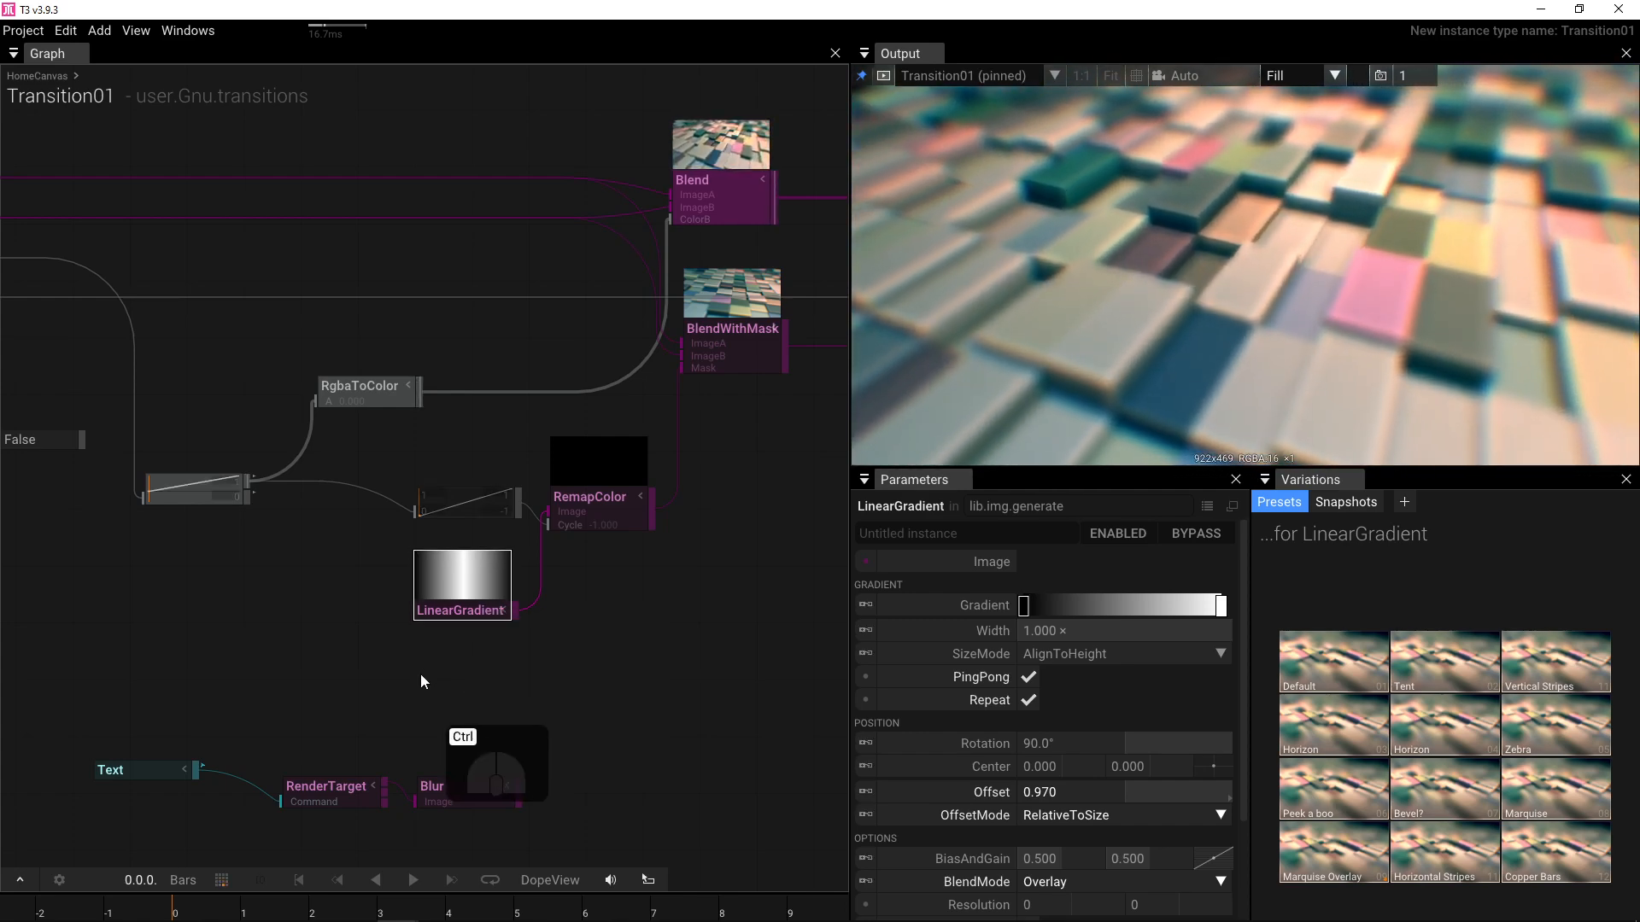
{"action": "key", "text": "ctrl+d"}
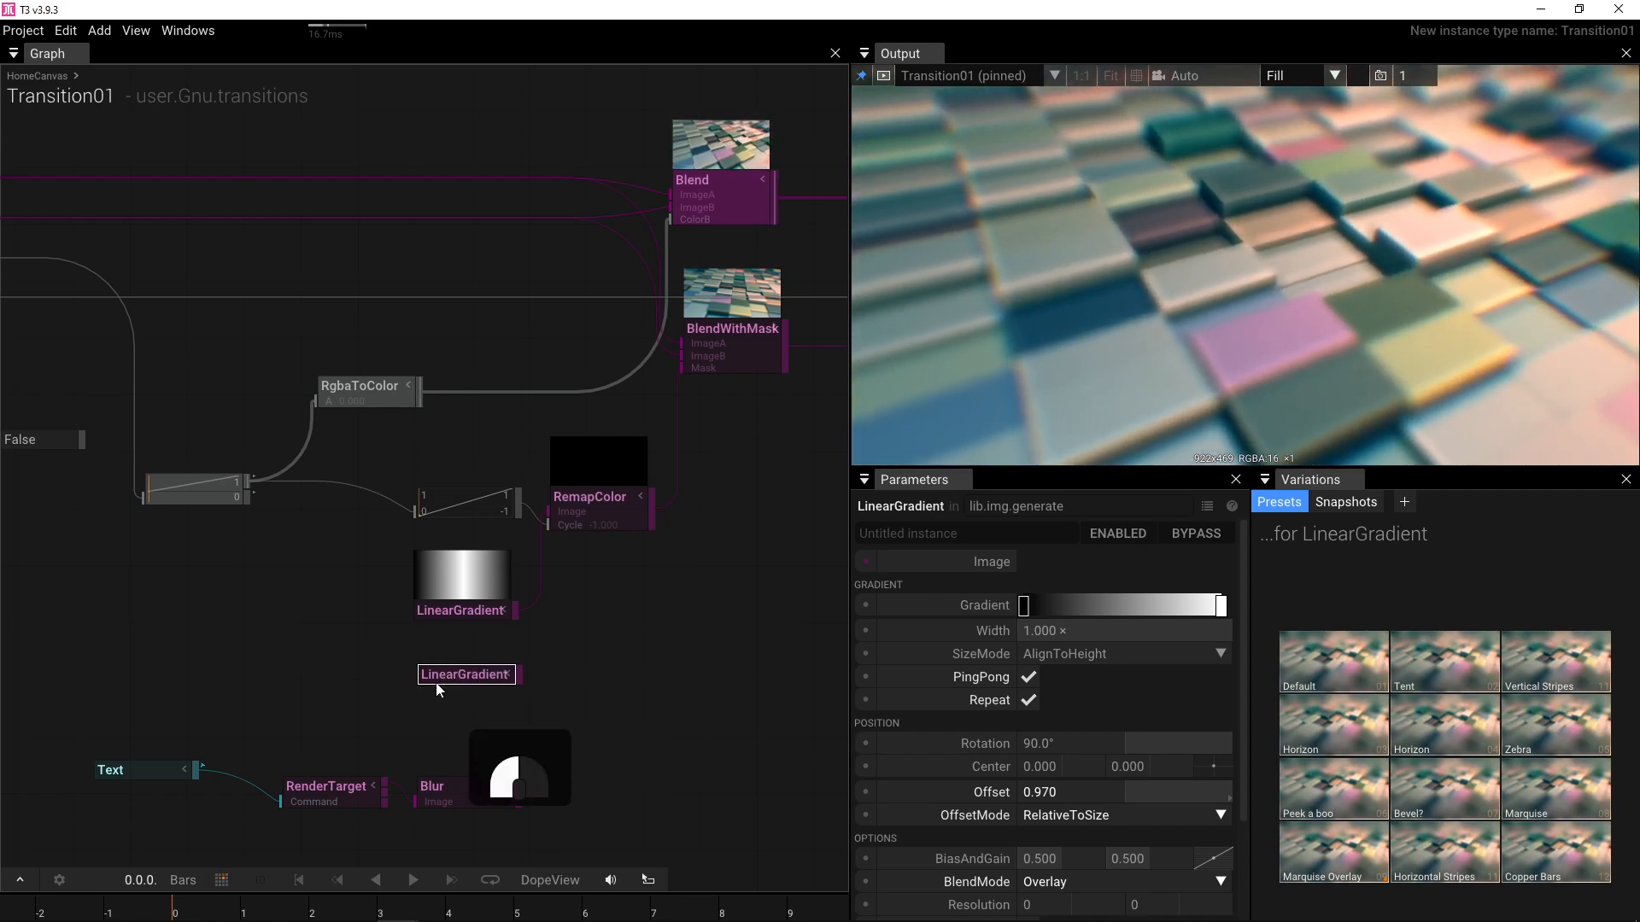
{"action": "left_click_drag", "start_coordinate": [458, 679], "coordinate": [430, 695]}
{"action": "left_click_drag", "start_coordinate": [461, 591], "coordinate": [361, 588]}
{"action": "left_click_drag", "start_coordinate": [444, 679], "coordinate": [353, 673]}
- Add a PickTexture operator fed by both LinearGradients and connect its output to RemapColor's Image input
{"action": "left_click_drag", "start_coordinate": [417, 608], "coordinate": [479, 629]}
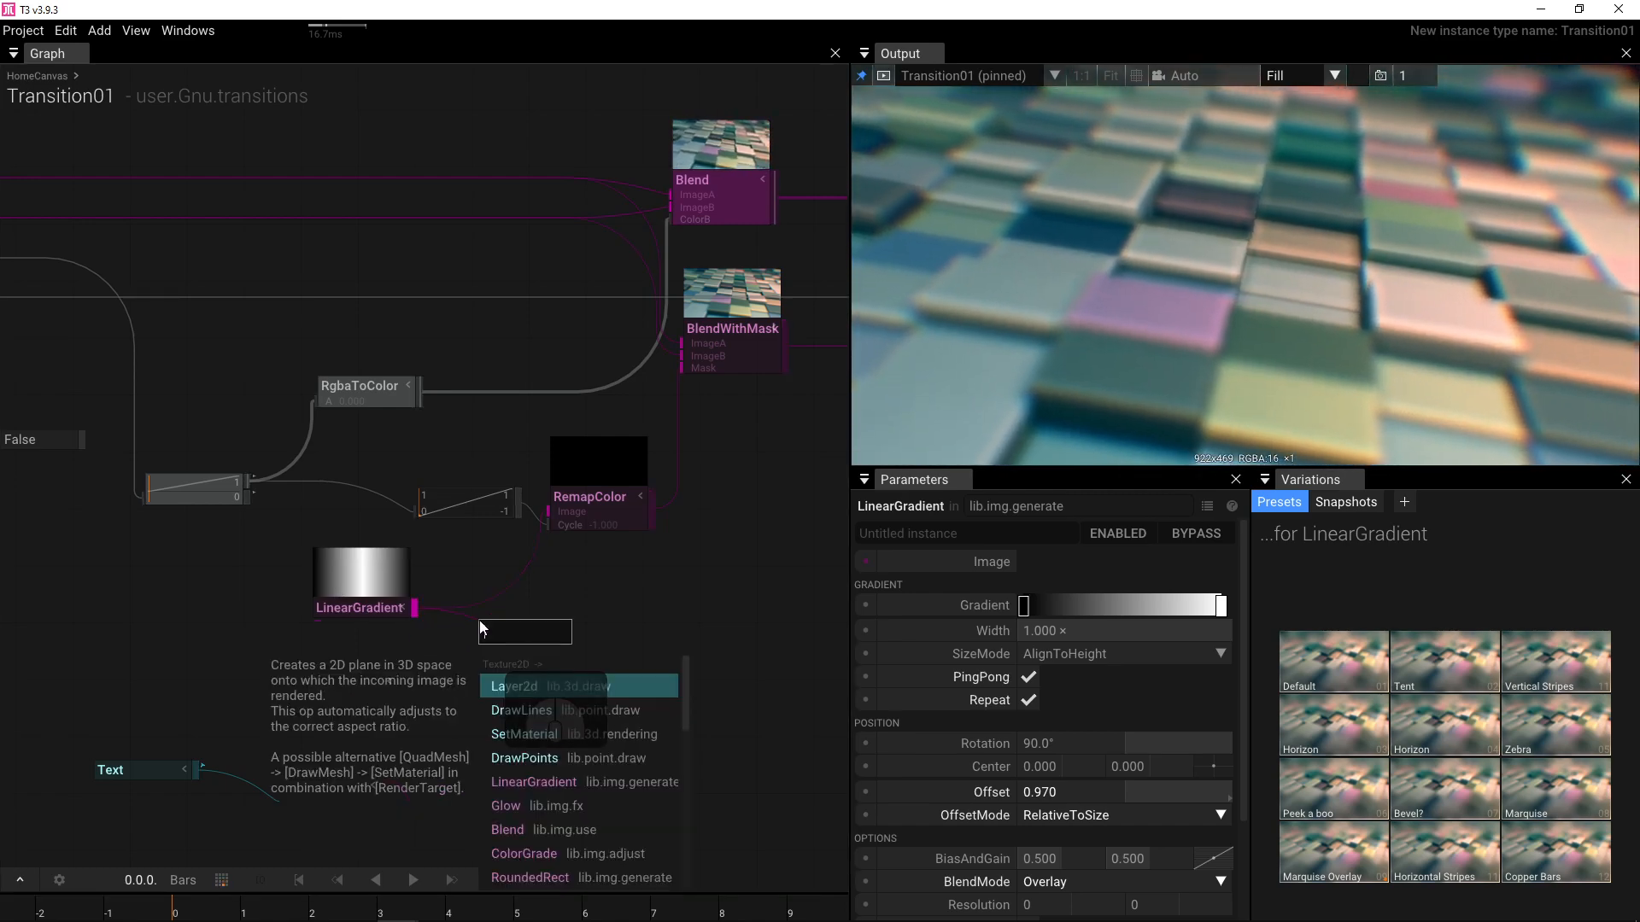
{"action": "type", "text": "pick"}
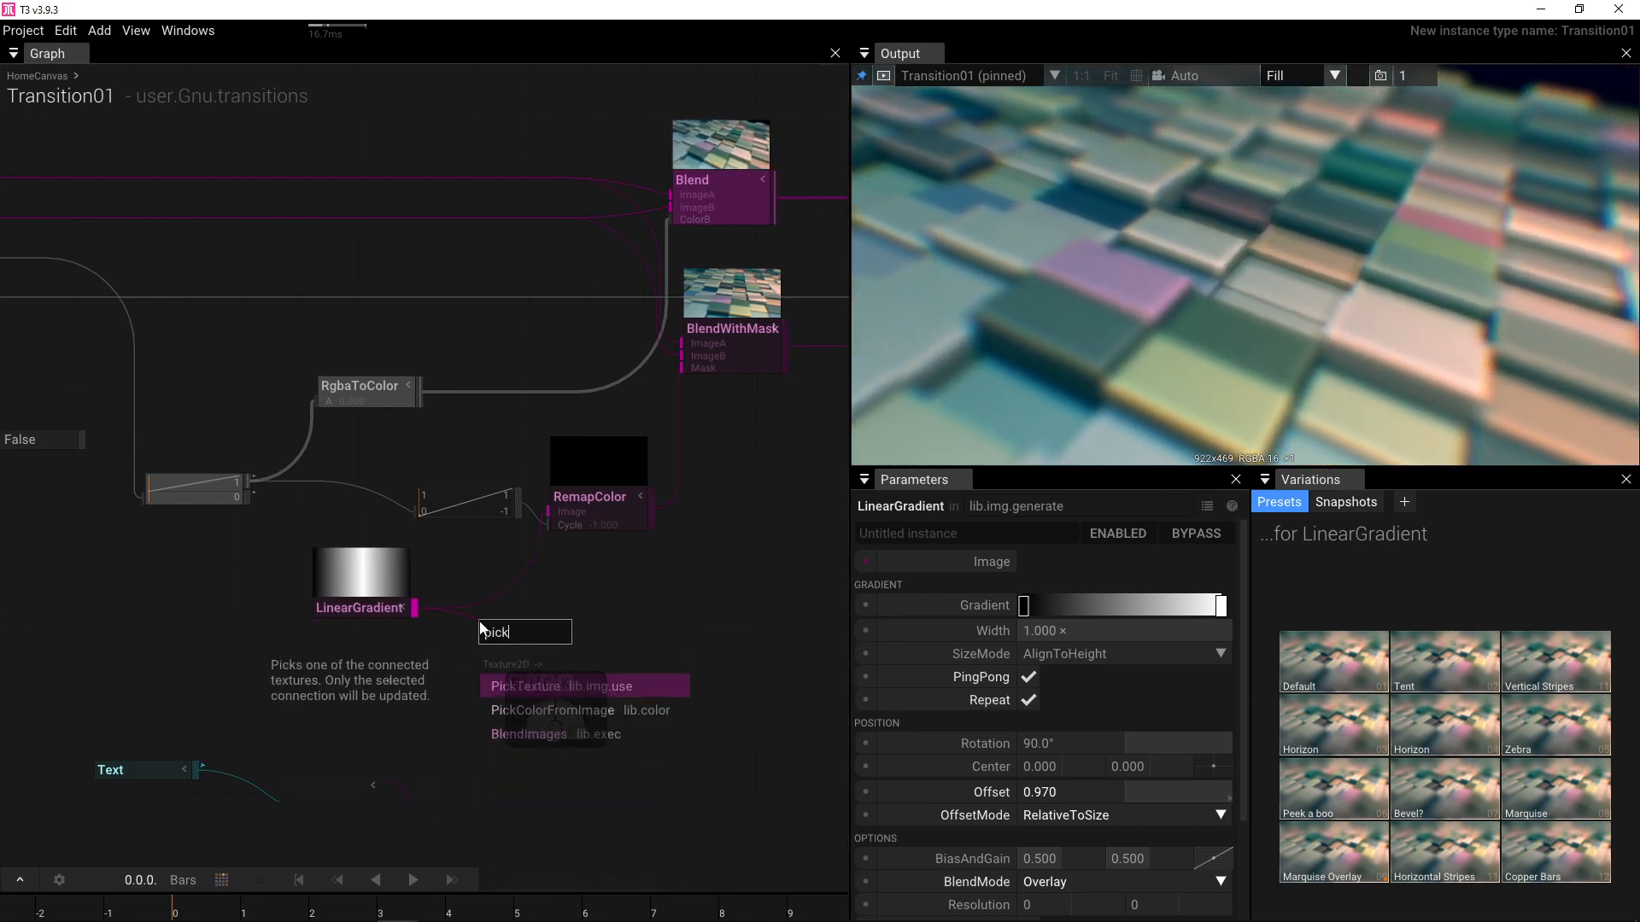
{"action": "left_click", "coordinate": [509, 683]}
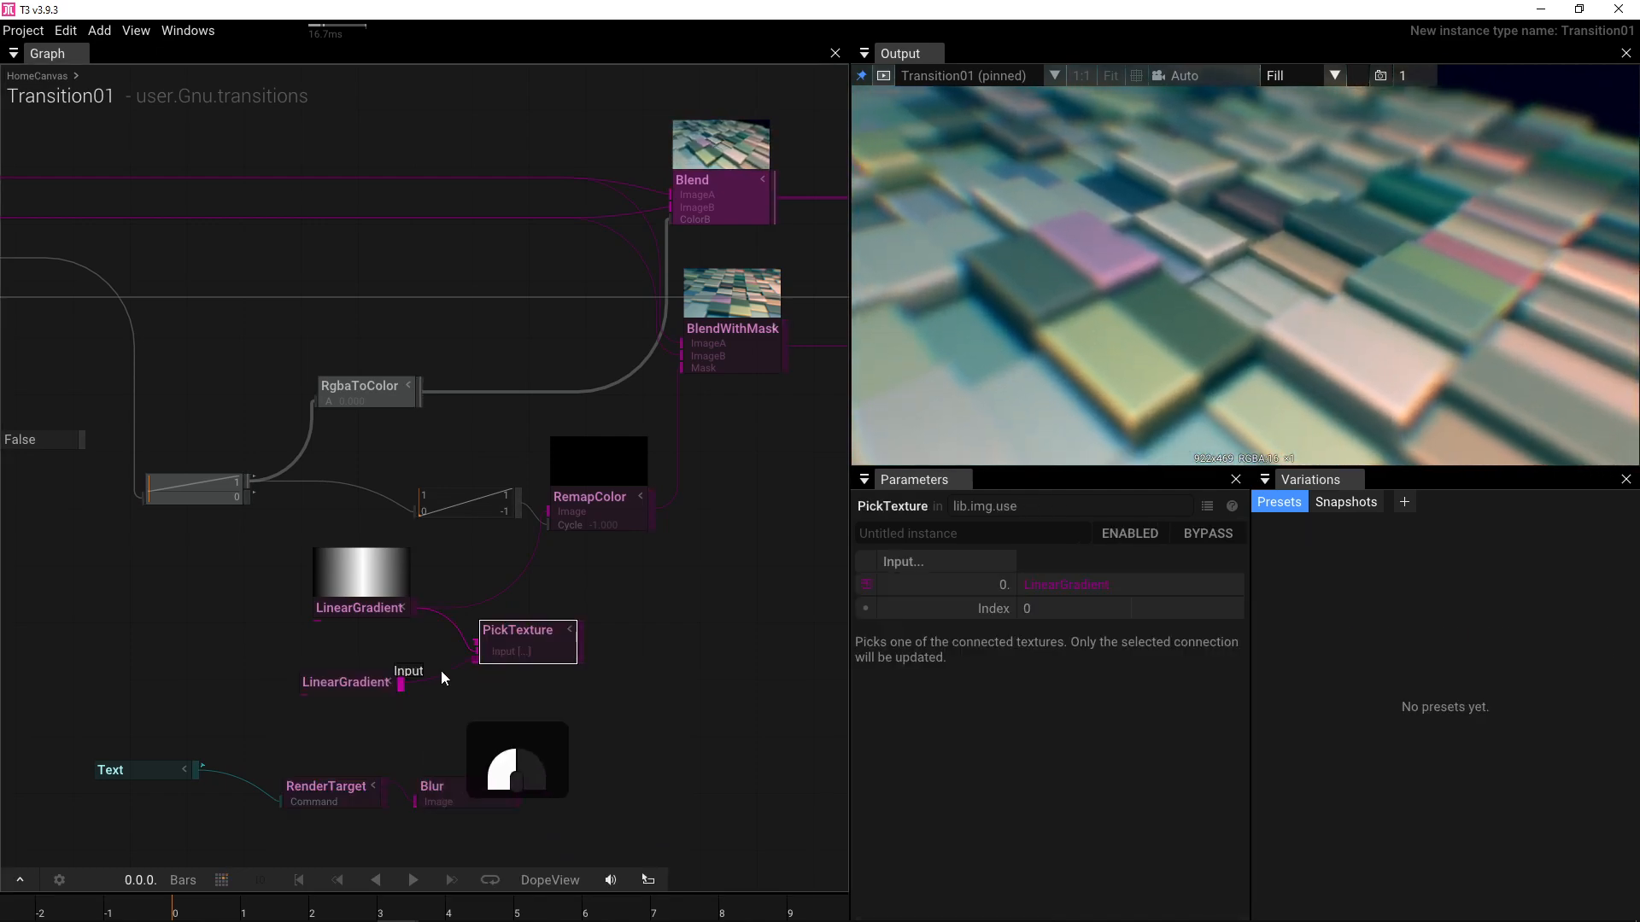
{"action": "left_click_drag", "start_coordinate": [441, 670], "coordinate": [476, 656]}
{"action": "left_click_drag", "start_coordinate": [581, 668], "coordinate": [537, 532]}
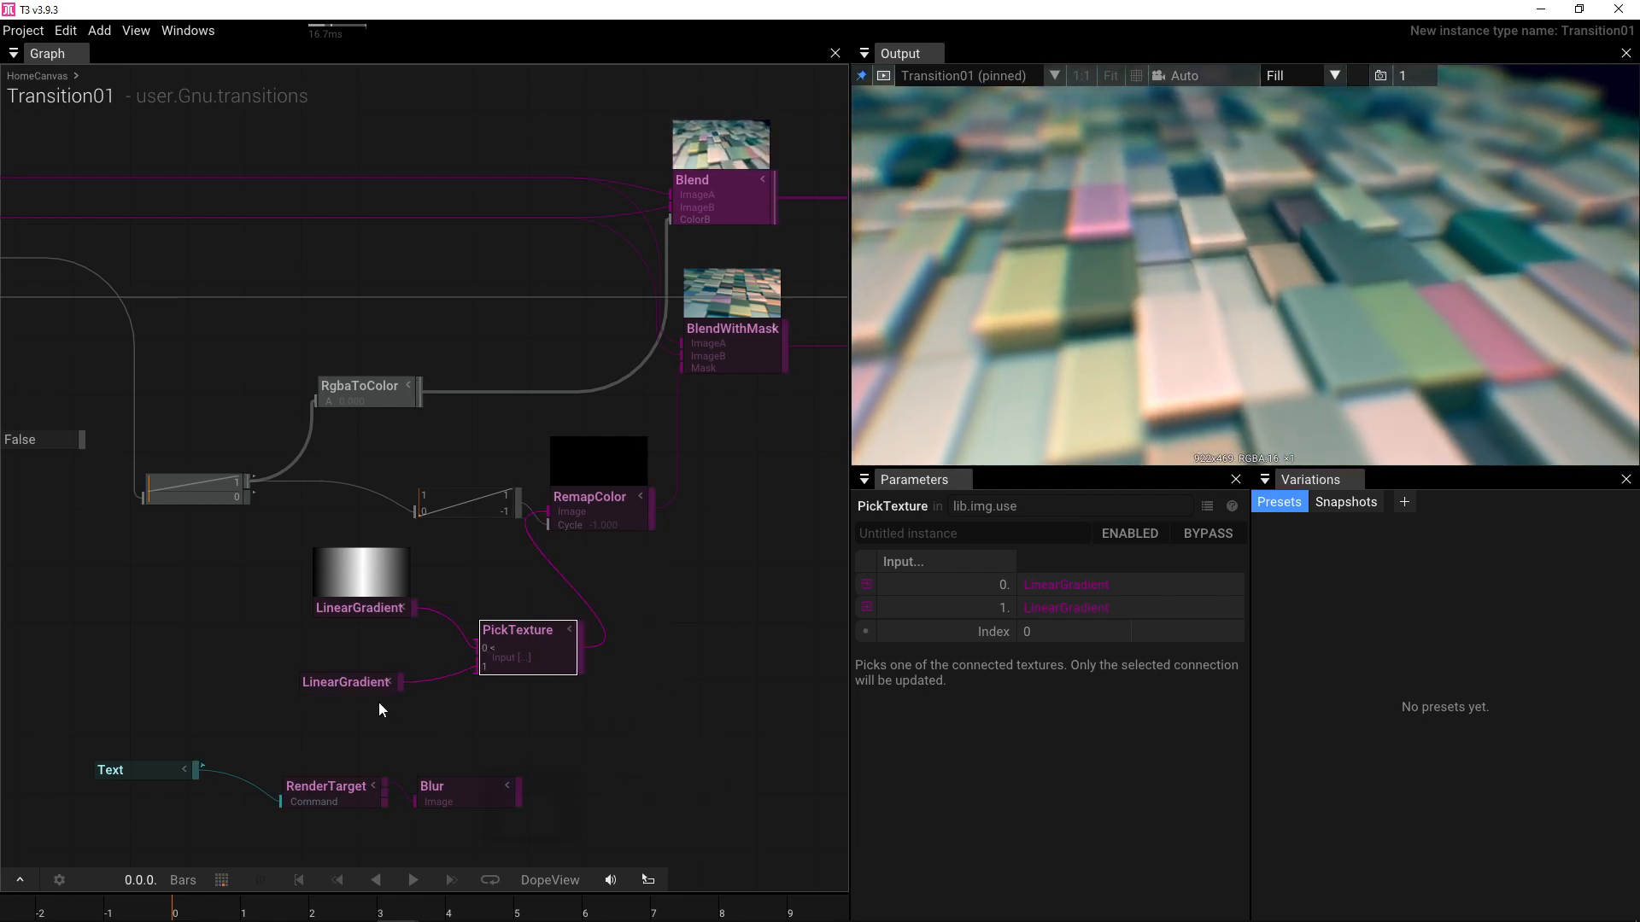
- Try the Default preset on the duplicated LinearGradient and set the gradient PickTexture's Index to 1
{"action": "left_click", "coordinate": [349, 682]}
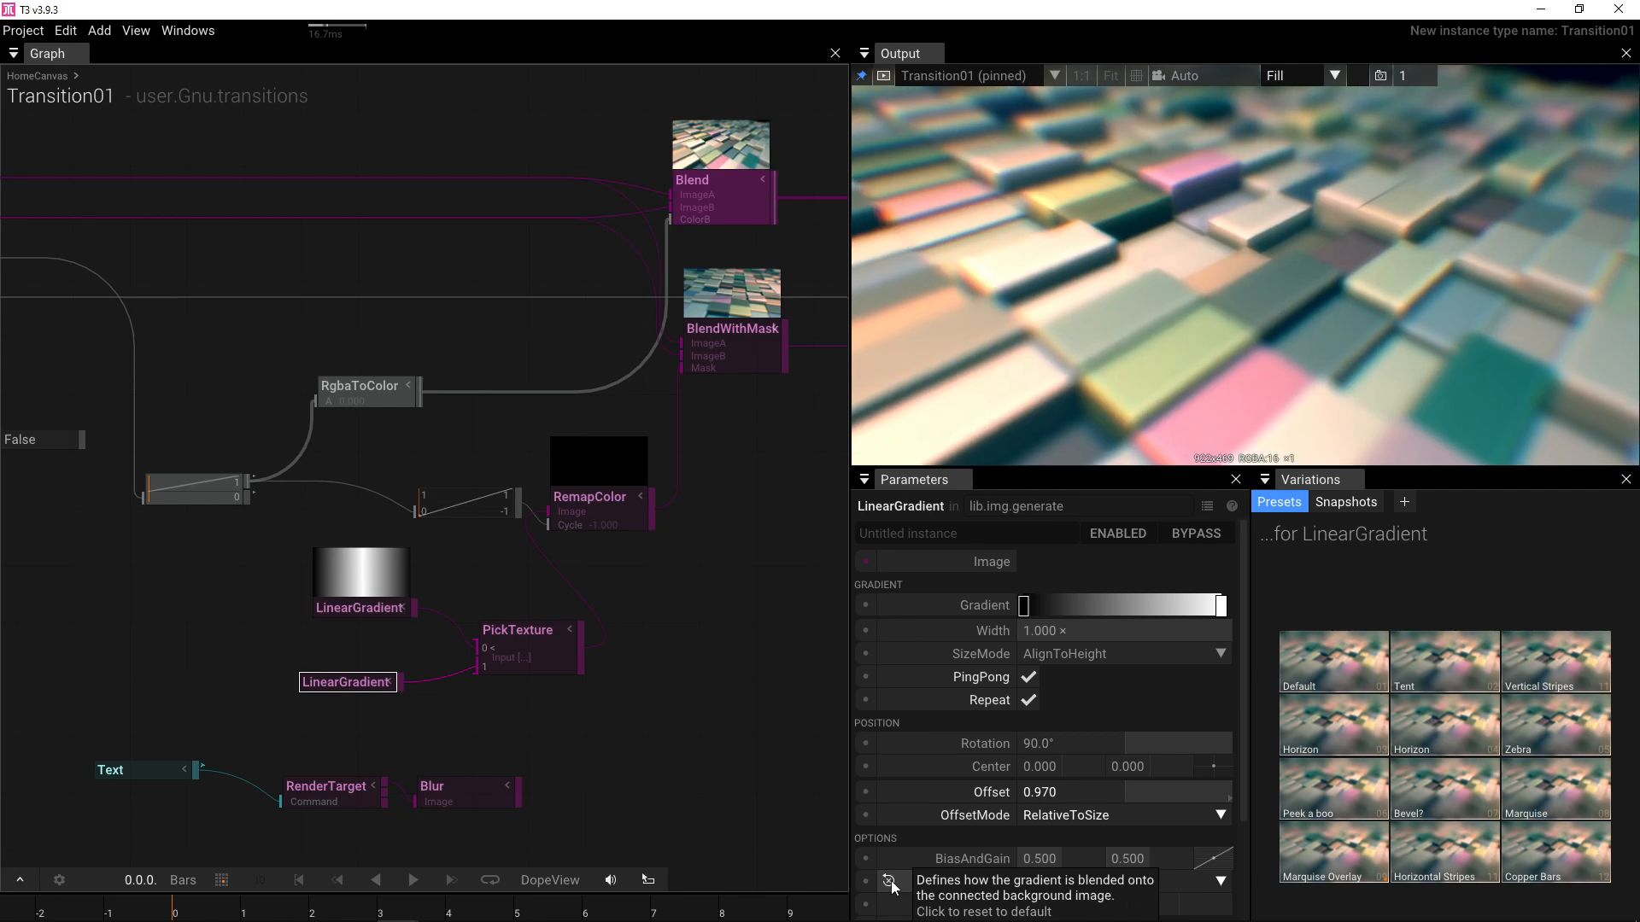
{"action": "left_click", "coordinate": [1330, 671]}
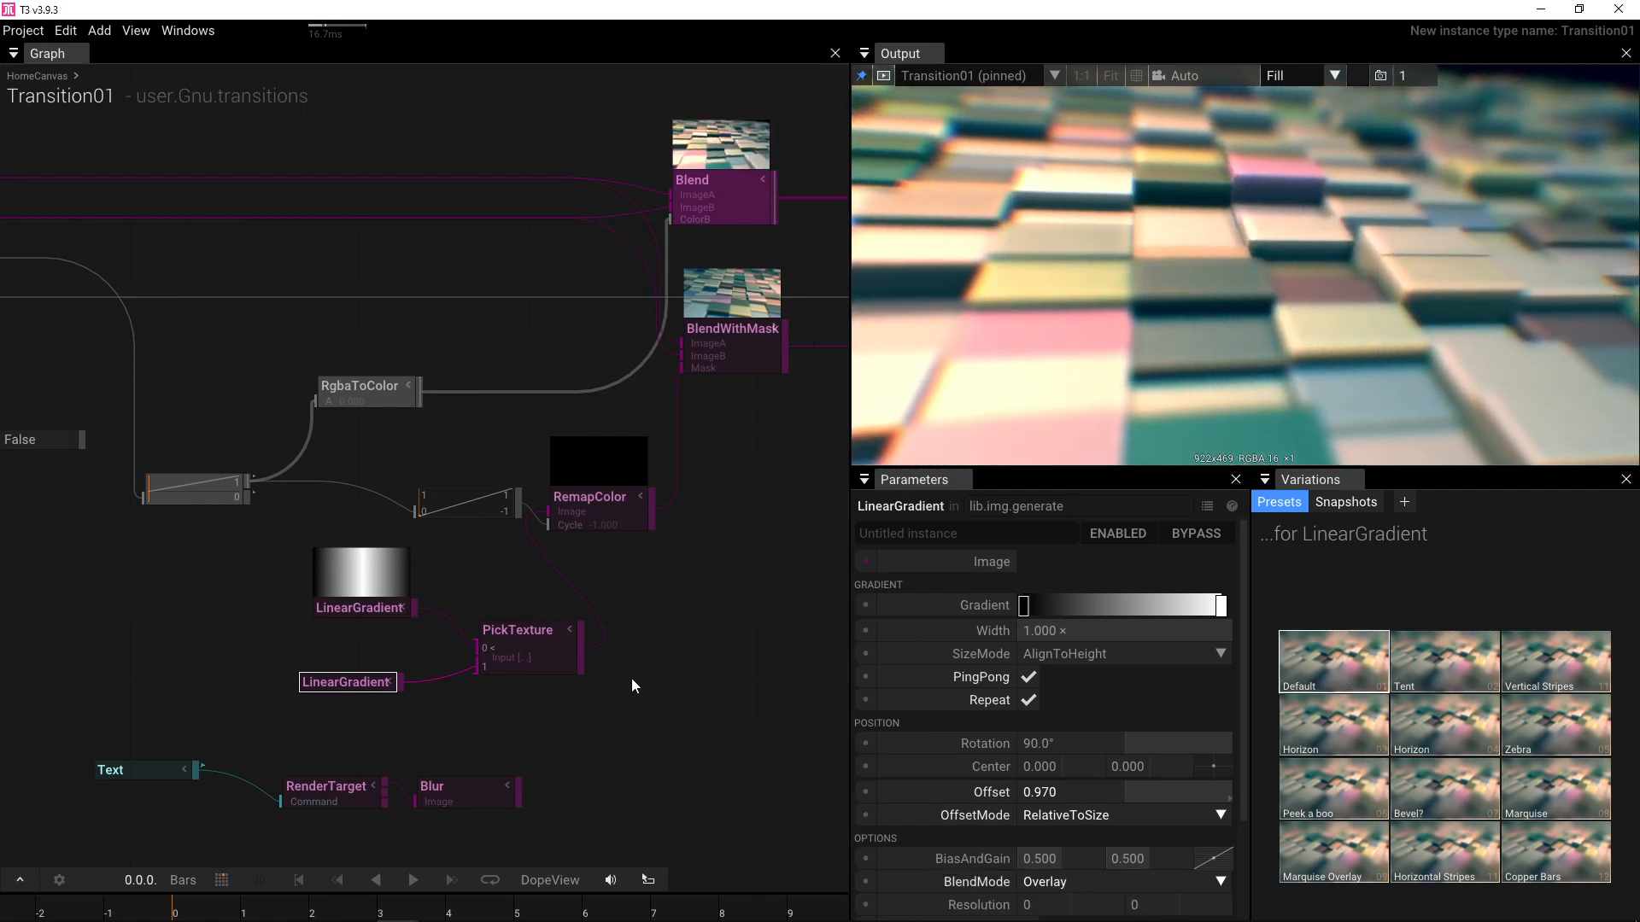
{"action": "left_click", "coordinate": [556, 652]}
{"action": "left_click", "coordinate": [1045, 633]}
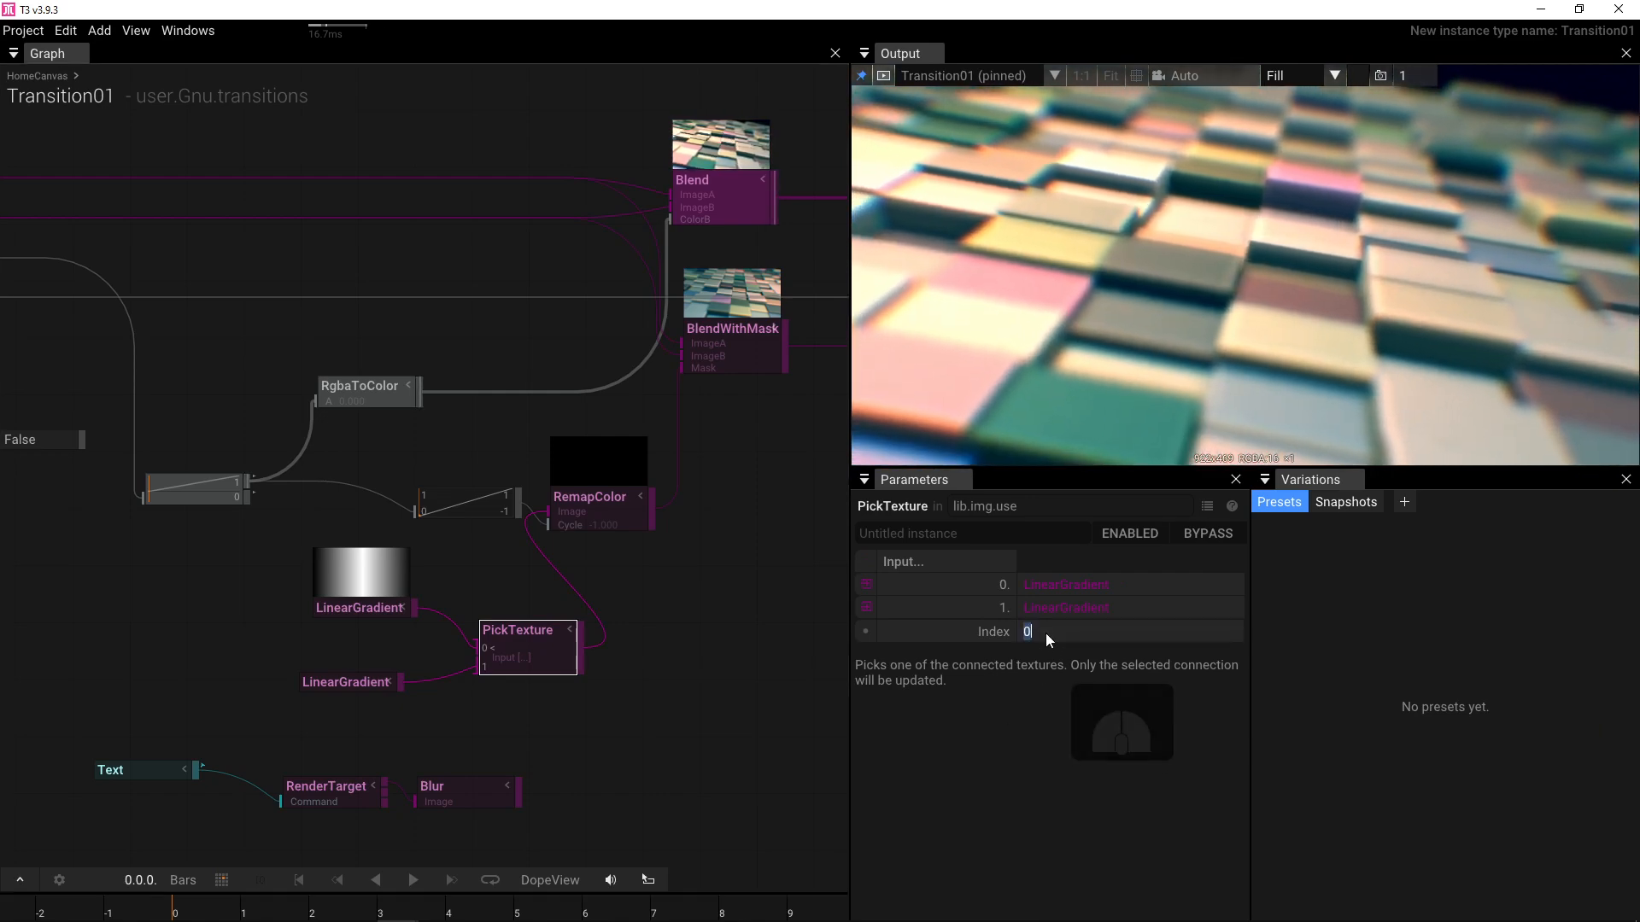
{"action": "type", "text": "1"}
{"action": "key", "text": "Return"}
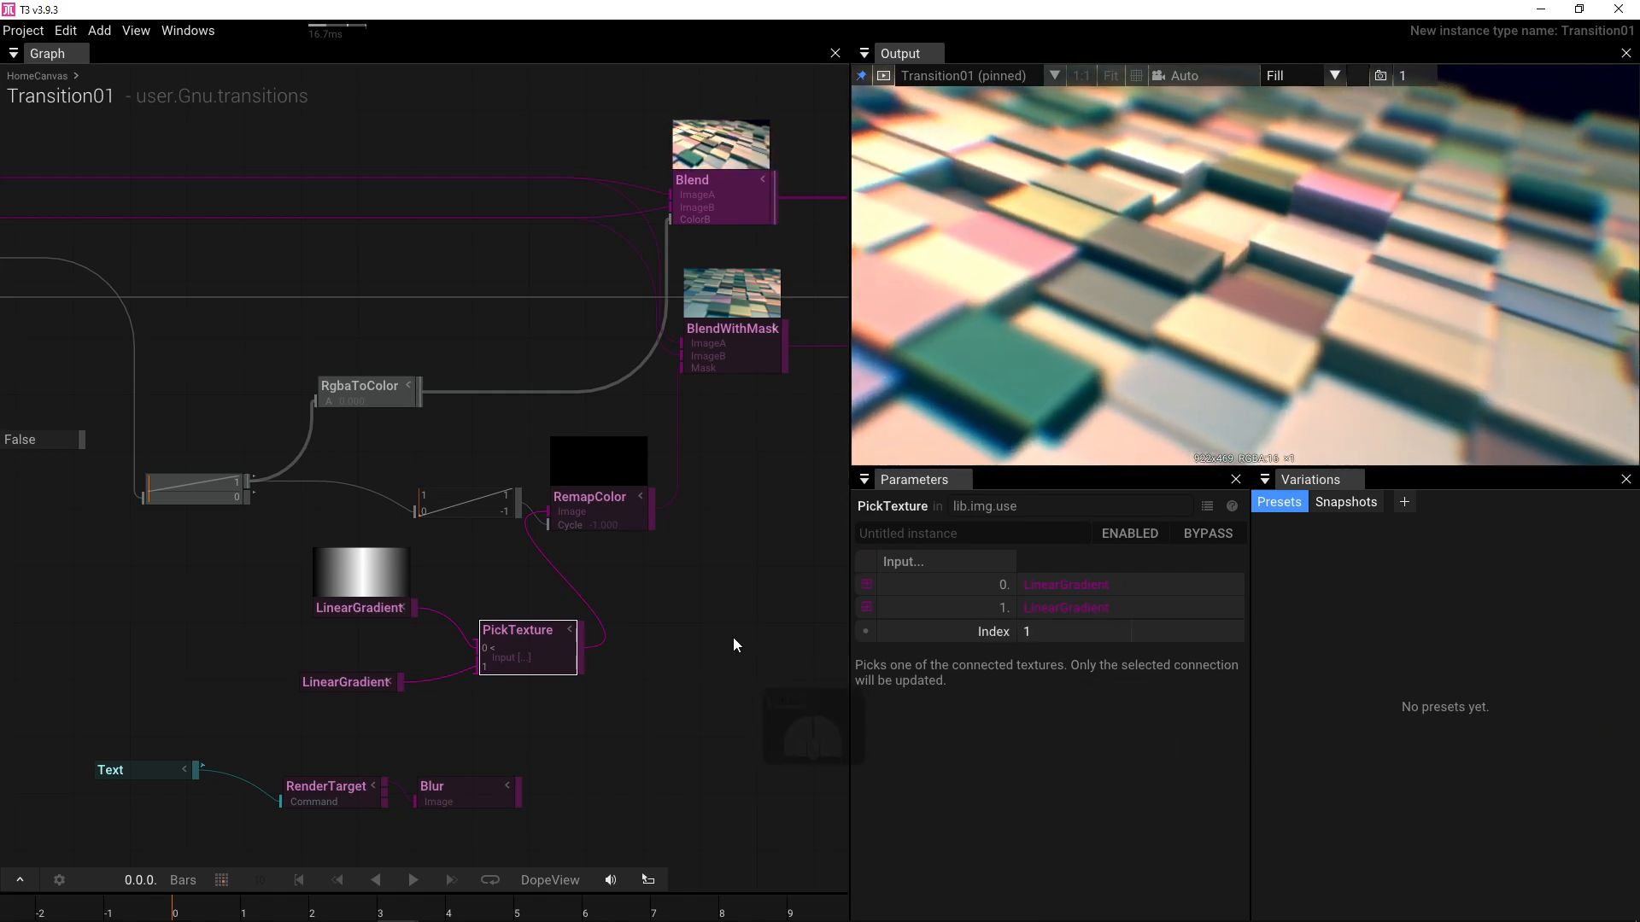
{"action": "left_click", "coordinate": [733, 637]}
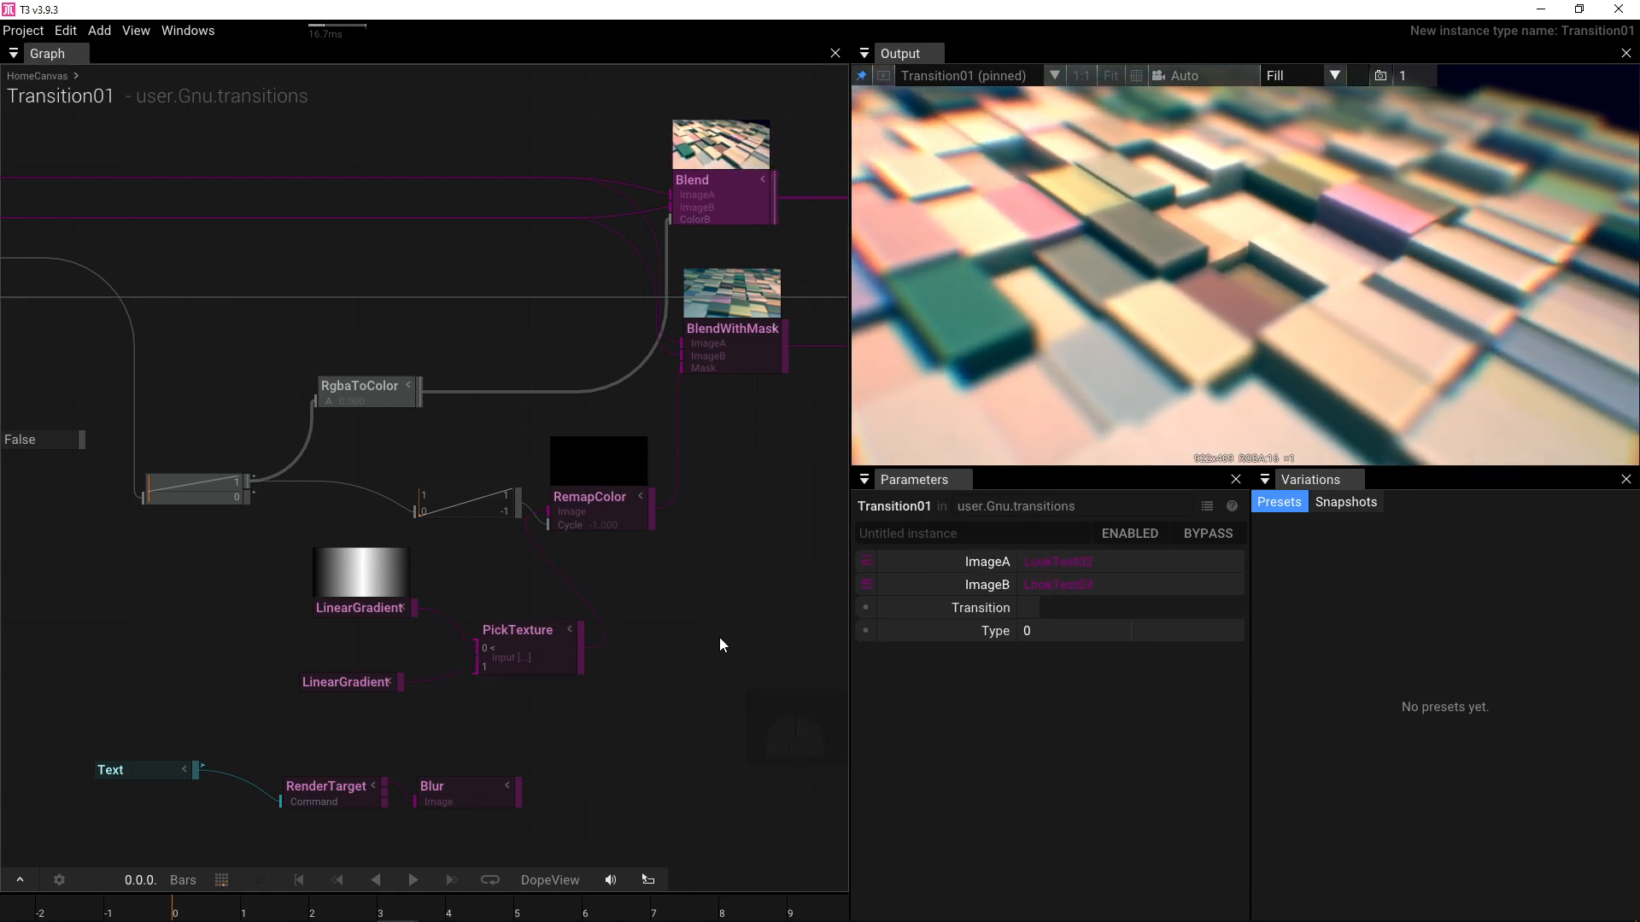
{"action": "left_click", "coordinate": [560, 649]}
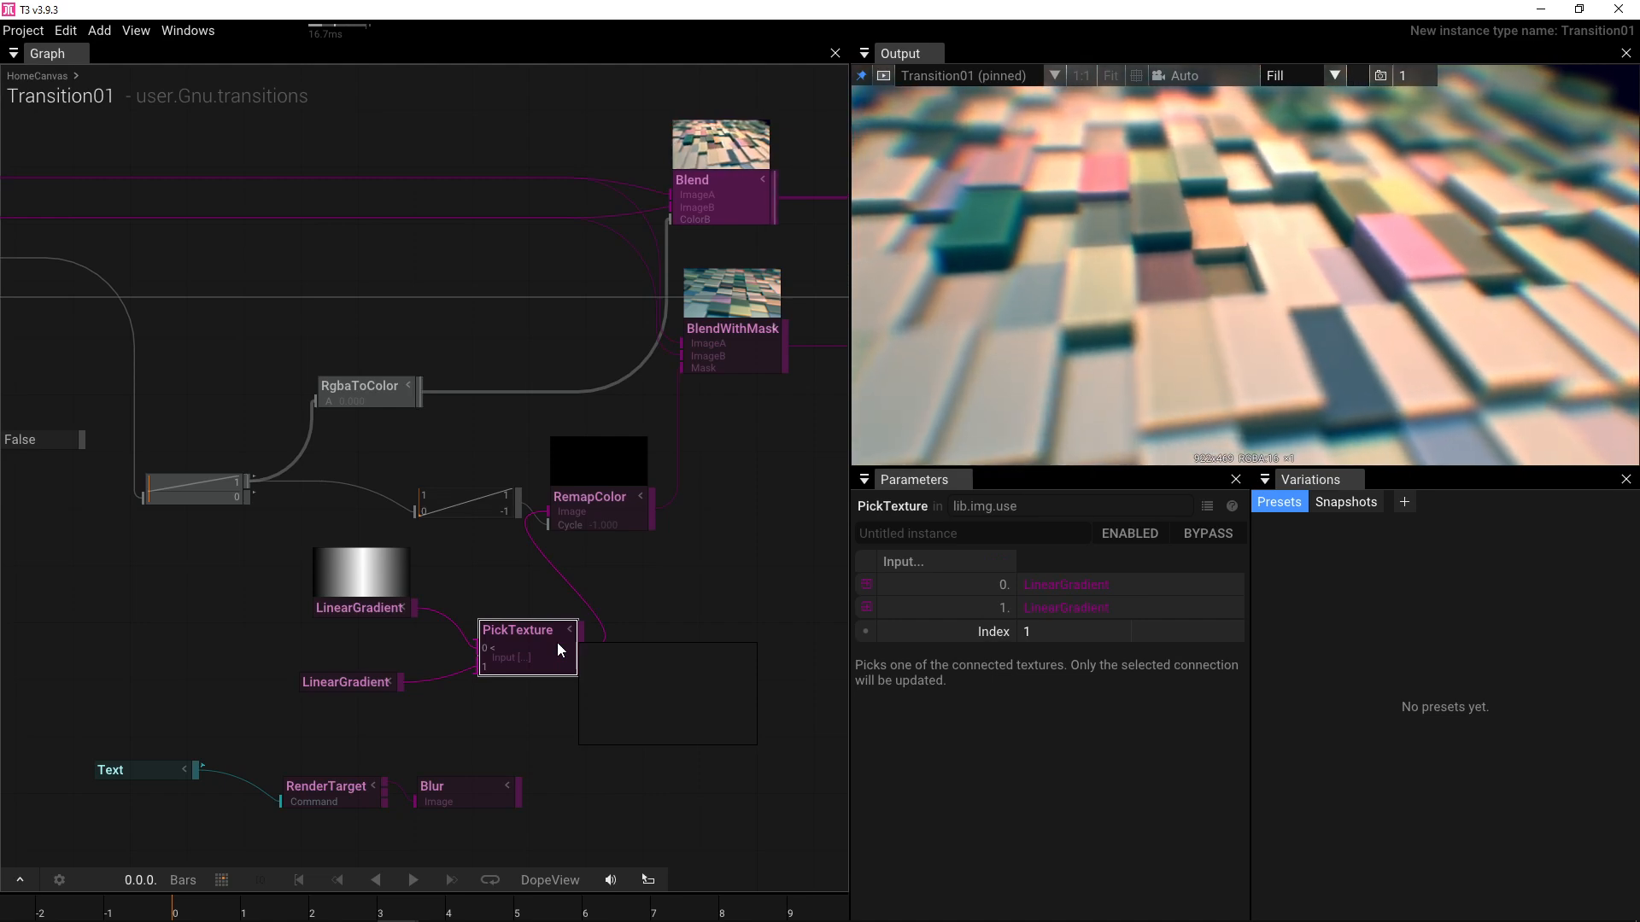
- Set the Transition01 operator's Type to 1 so the masked blend is used
{"action": "left_click_drag", "start_coordinate": [628, 668], "coordinate": [590, 770]}
{"action": "left_click_drag", "start_coordinate": [405, 662], "coordinate": [577, 635]}
{"action": "left_click_drag", "start_coordinate": [836, 551], "coordinate": [436, 601]}
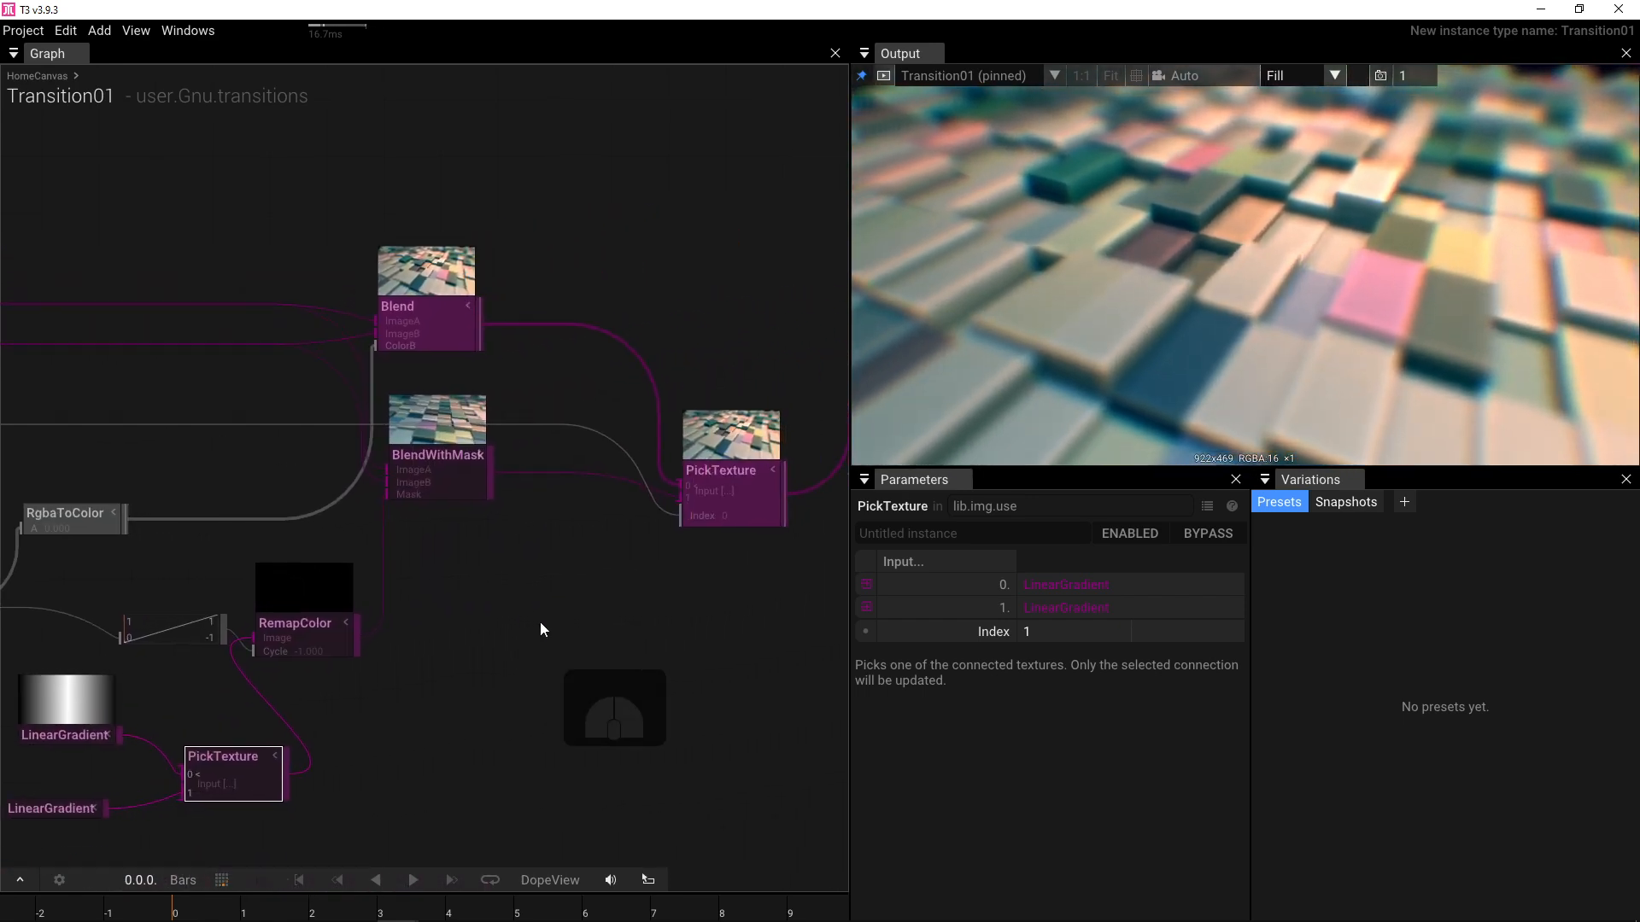
{"action": "left_click", "coordinate": [540, 621]}
{"action": "left_click", "coordinate": [1038, 631]}
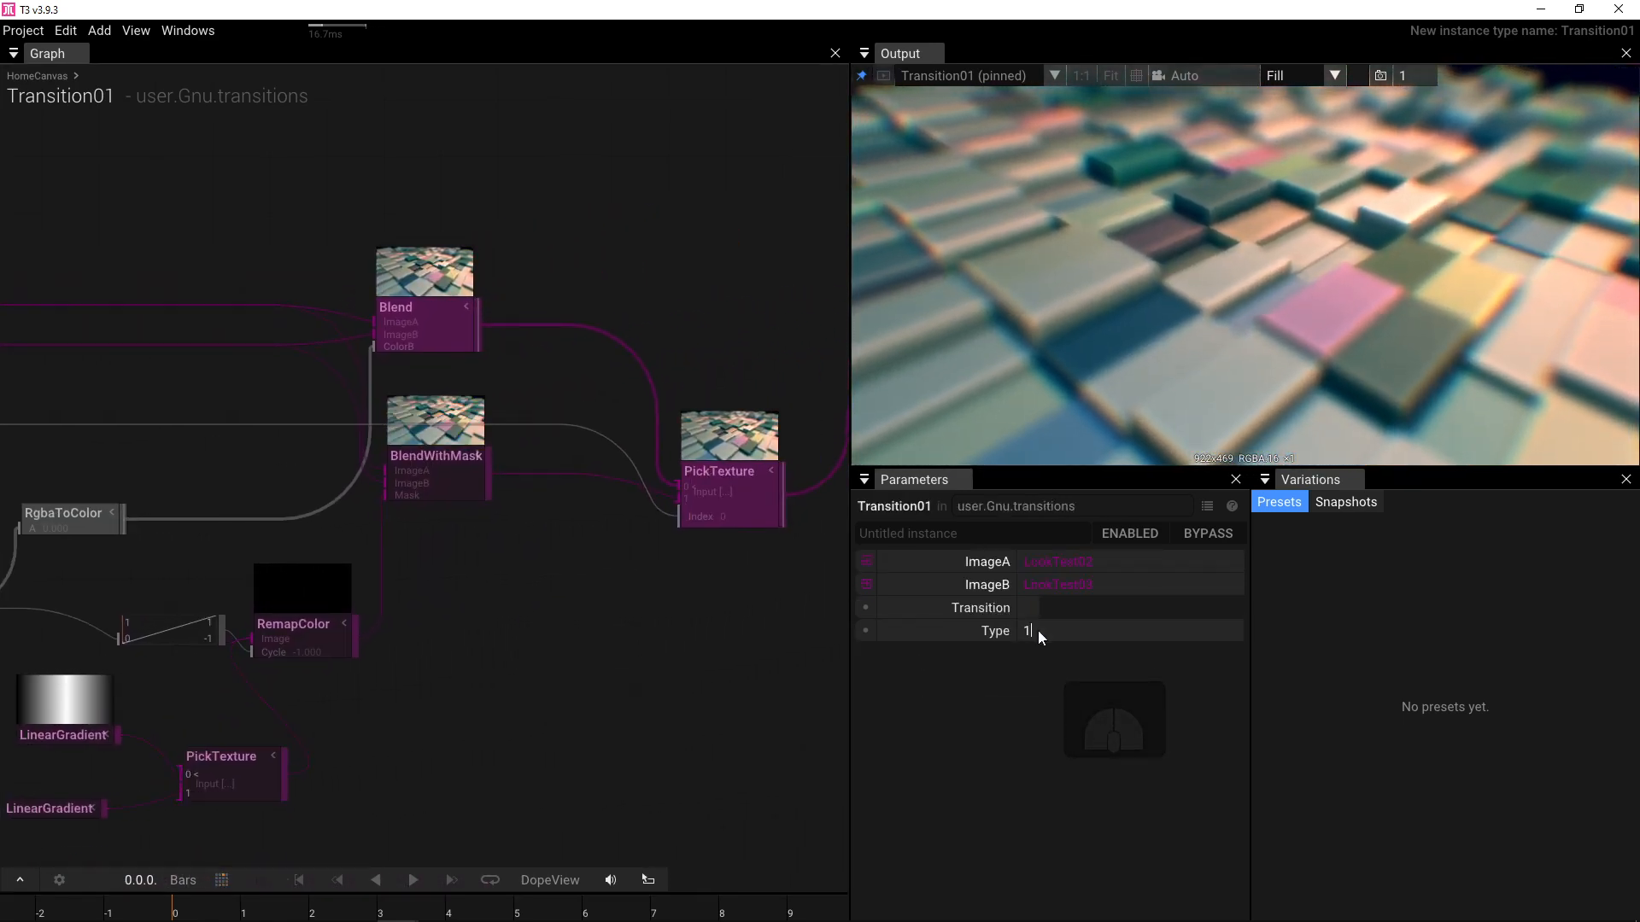
{"action": "type", "text": "1"}
{"action": "key", "text": "Return"}
- Apply the Horizon preset with 0° rotation to the second LinearGradient feeding PickTexture
{"action": "left_click_drag", "start_coordinate": [439, 714], "coordinate": [568, 667]}
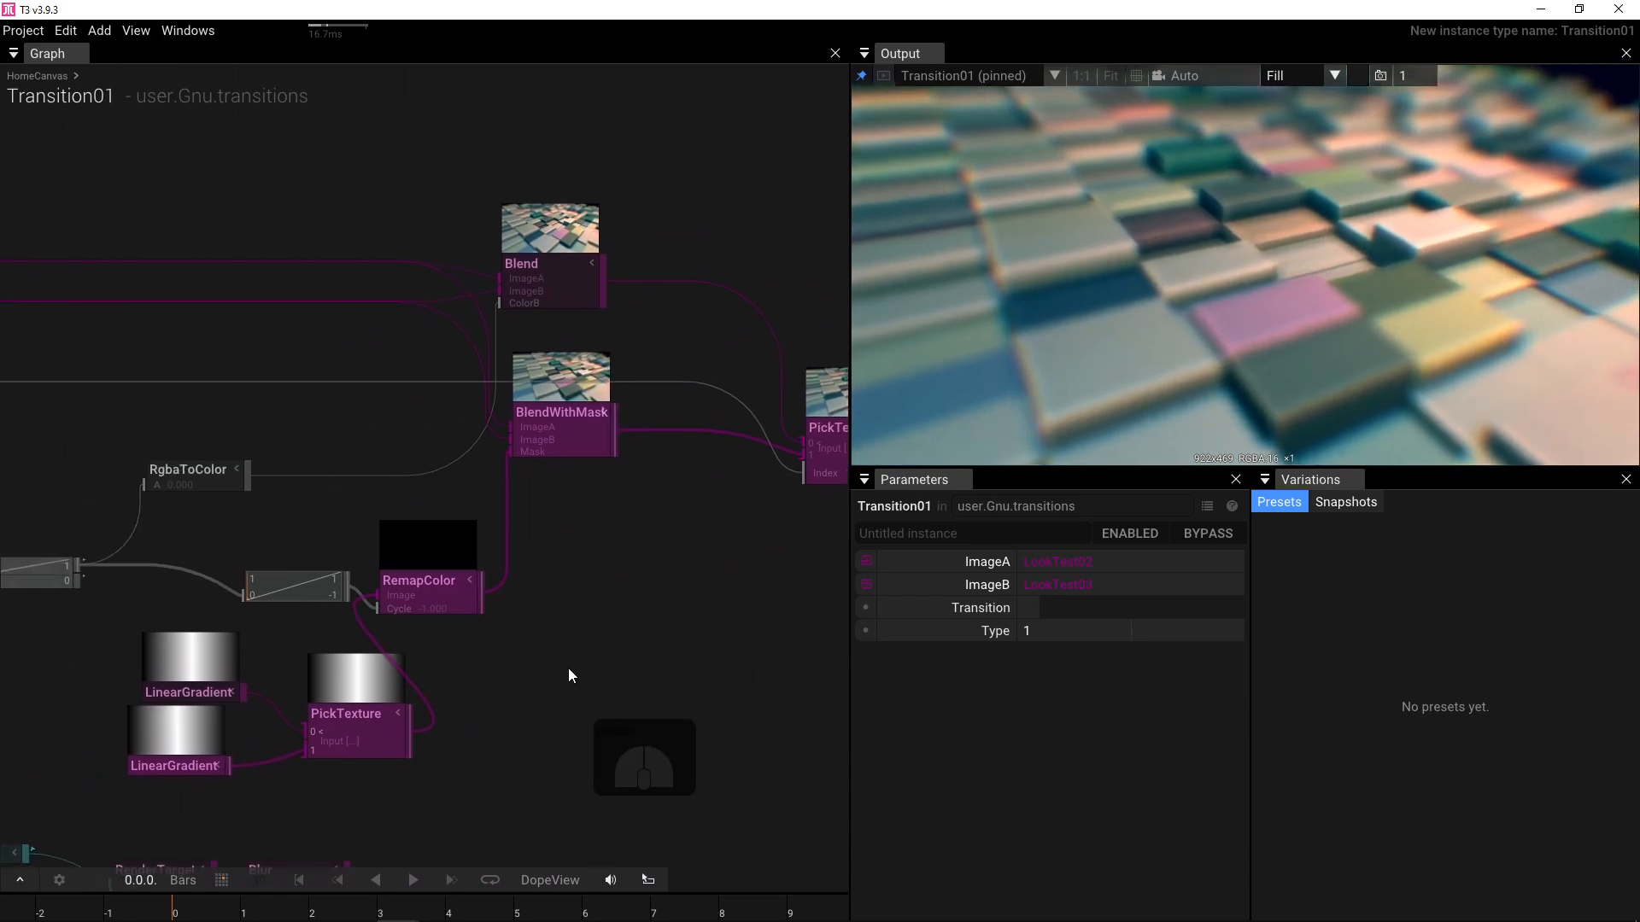
{"action": "left_click", "coordinate": [150, 751]}
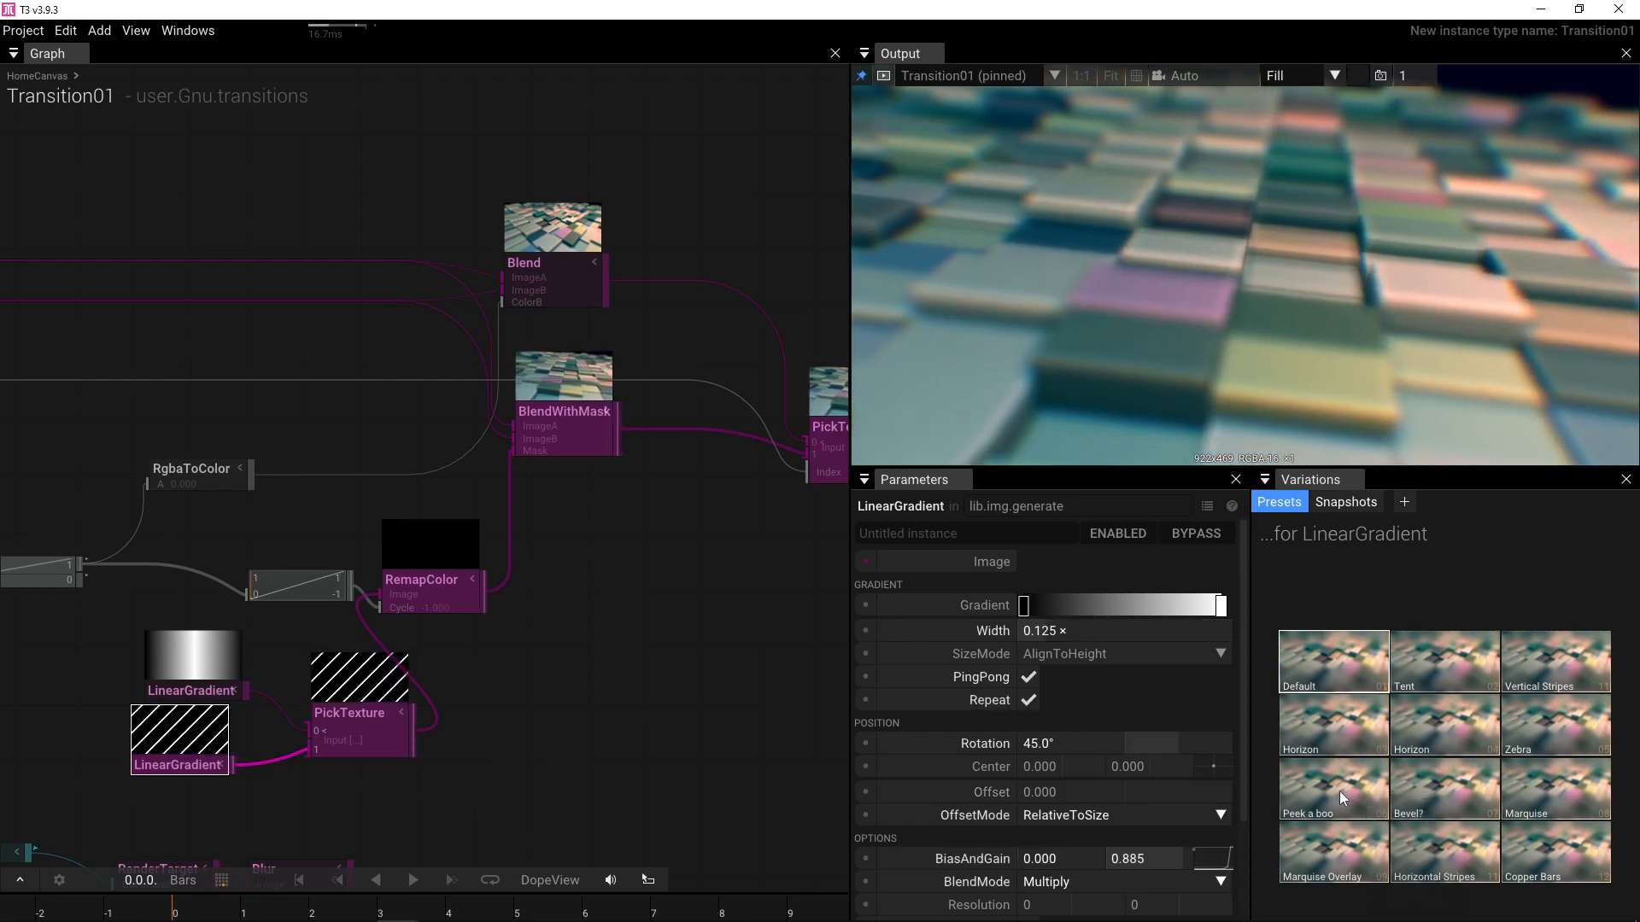
{"action": "left_click", "coordinate": [1346, 733]}
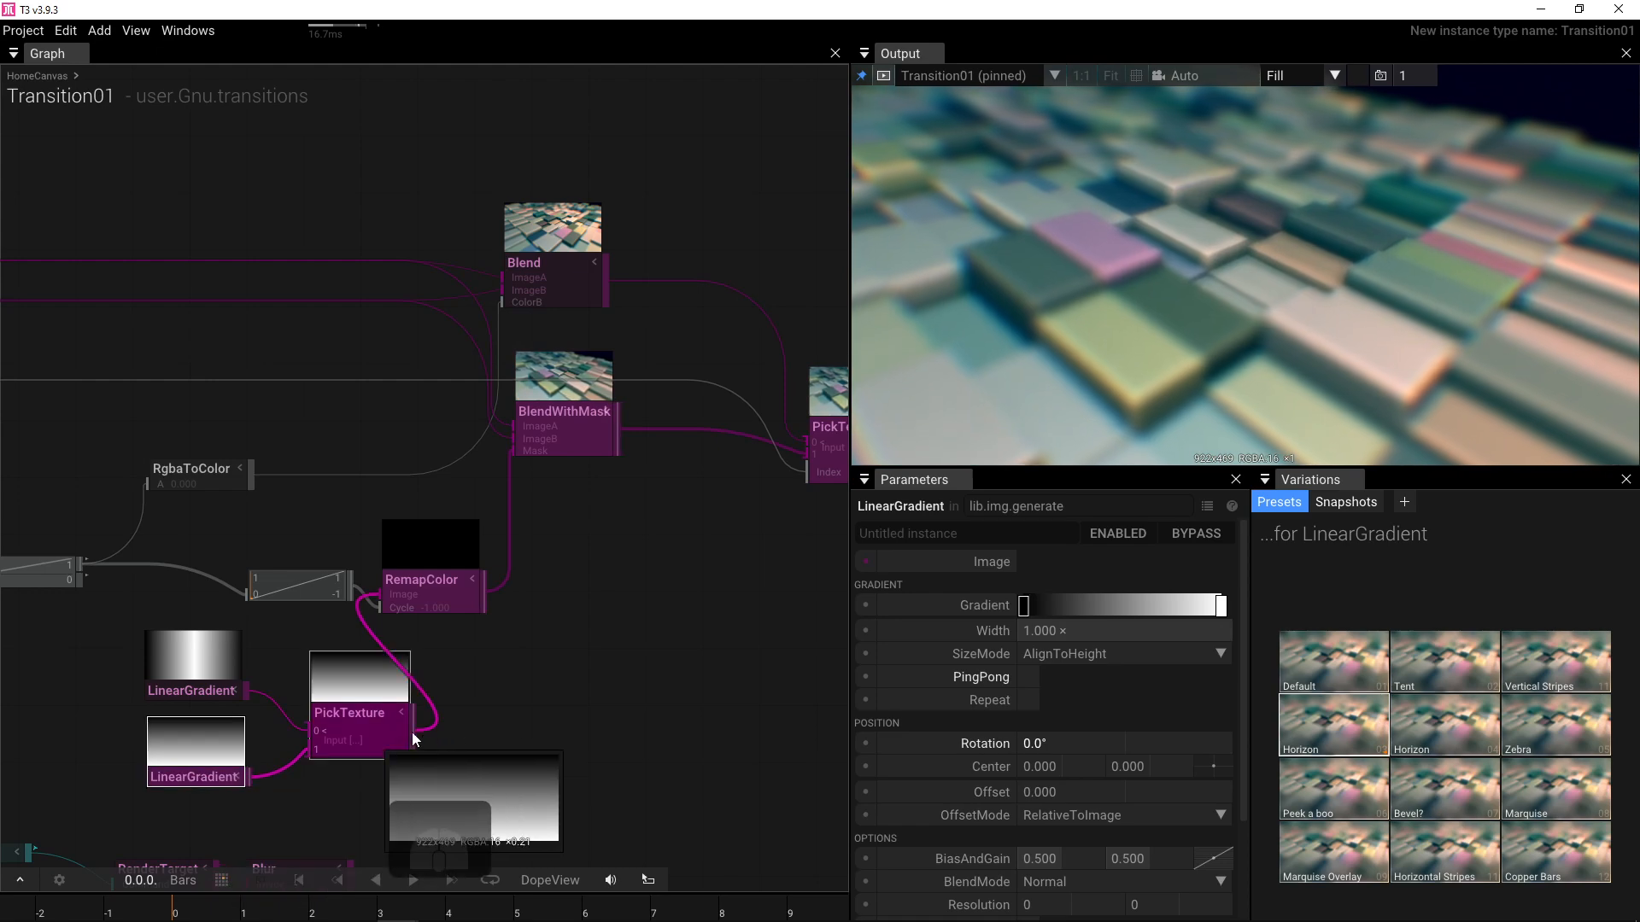
- Preview the horizon-gradient transition by switching Transition01's Transition input on and off twice
{"action": "left_click_drag", "start_coordinate": [572, 668], "coordinate": [670, 639]}
{"action": "scroll", "coordinate": [670, 638], "scroll_direction": "down", "scroll_amount": 3}
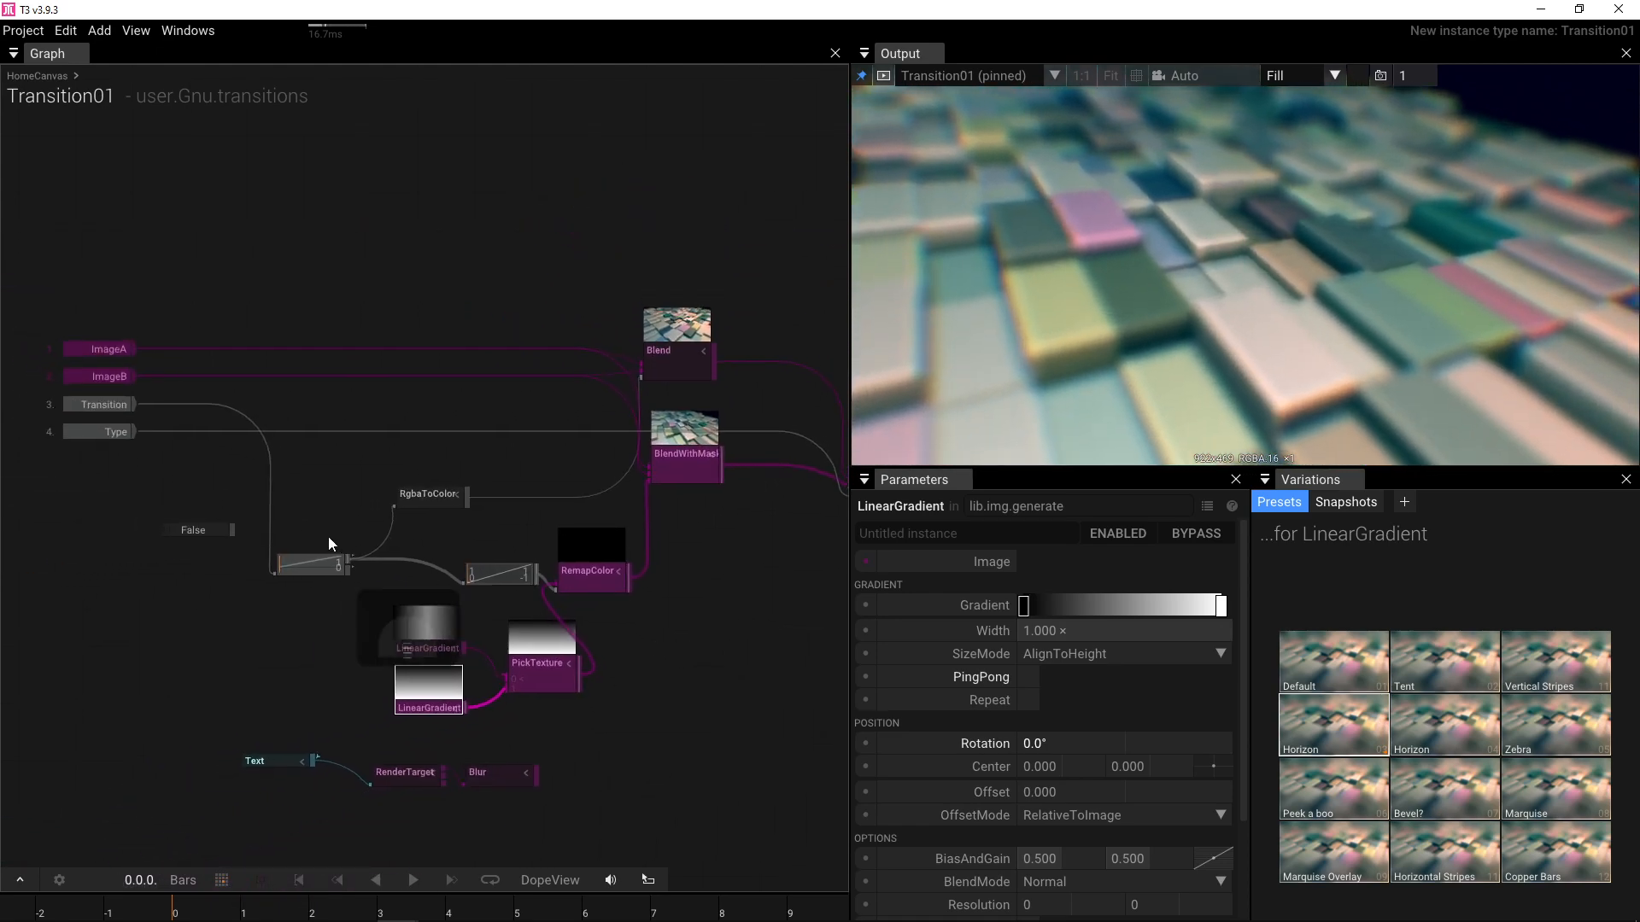
{"action": "left_click", "coordinate": [699, 597]}
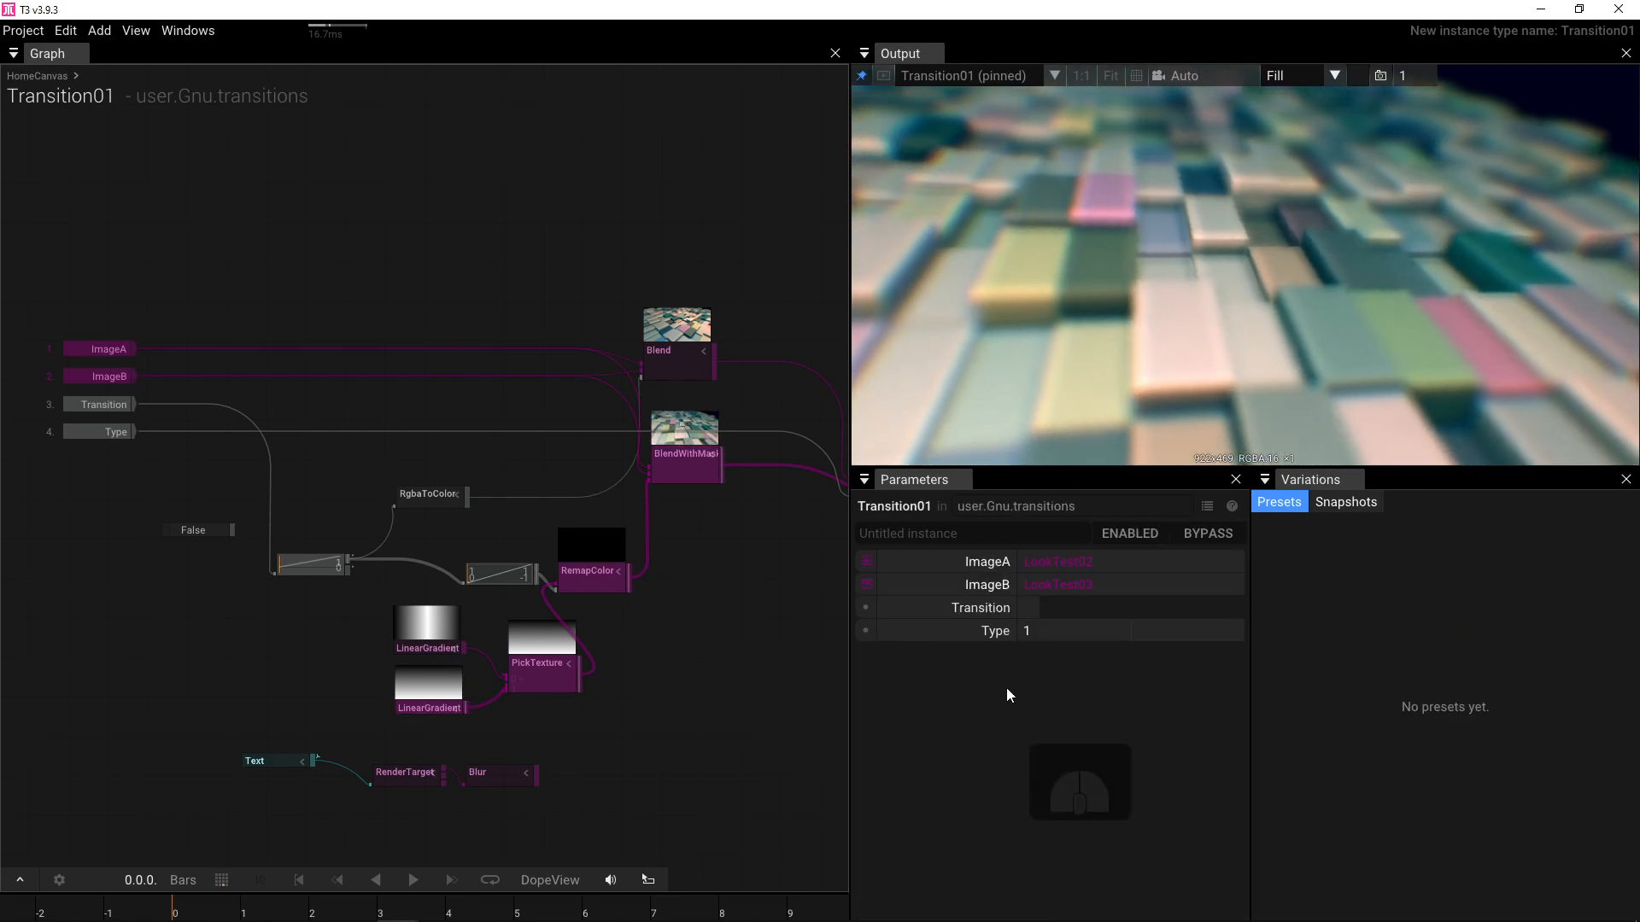
{"action": "left_click", "coordinate": [1028, 608]}
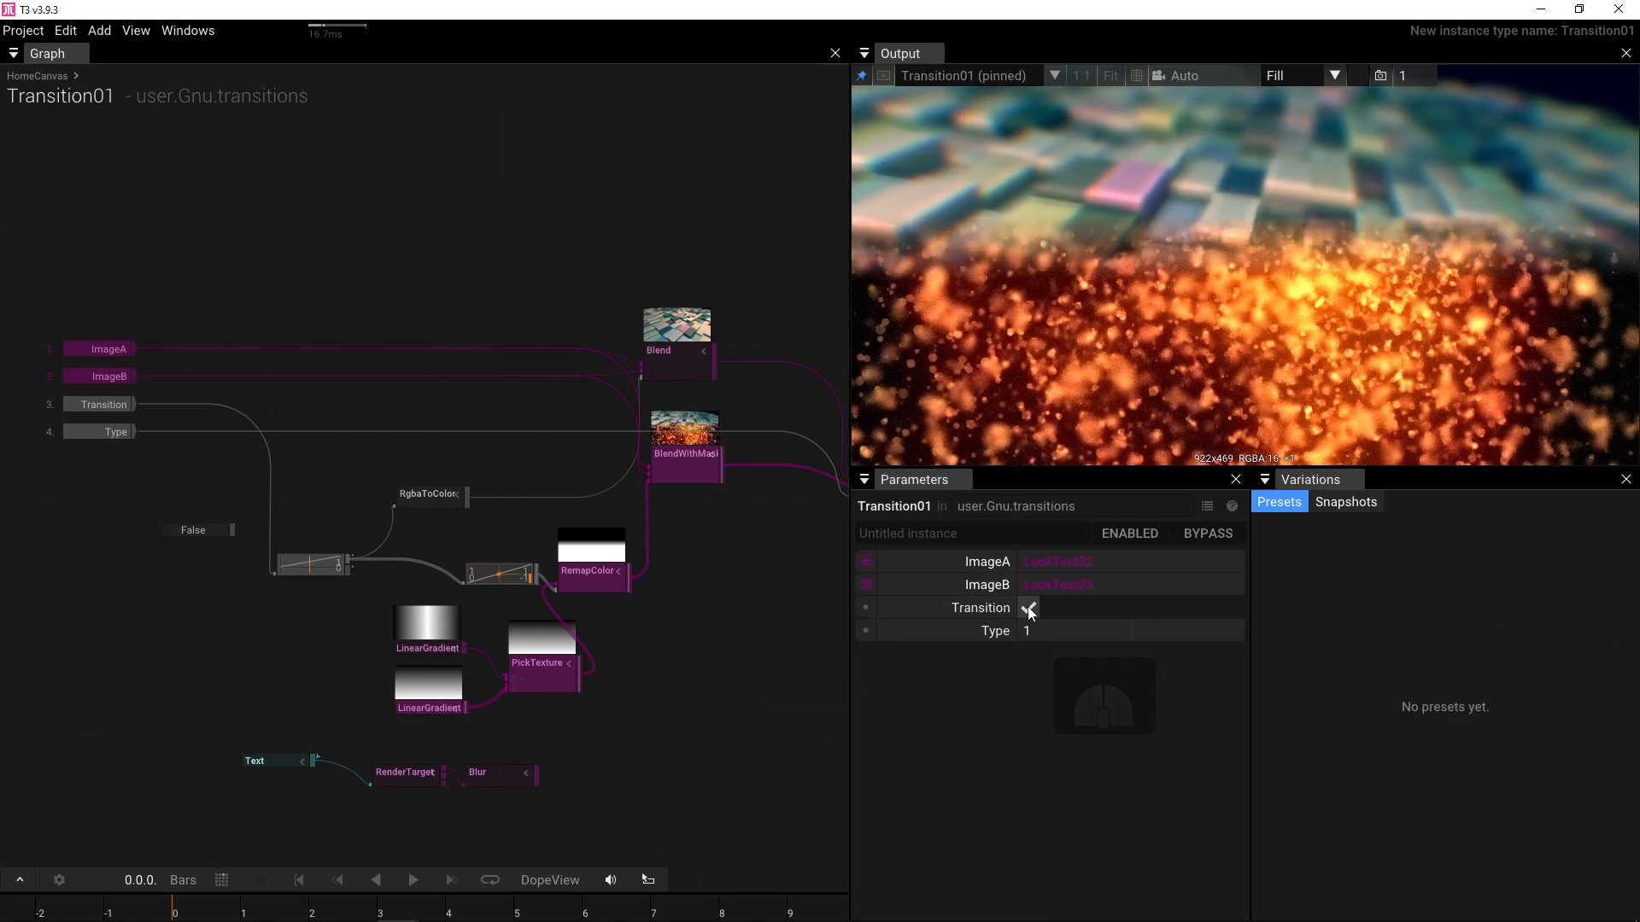
{"action": "left_click", "coordinate": [1028, 608]}
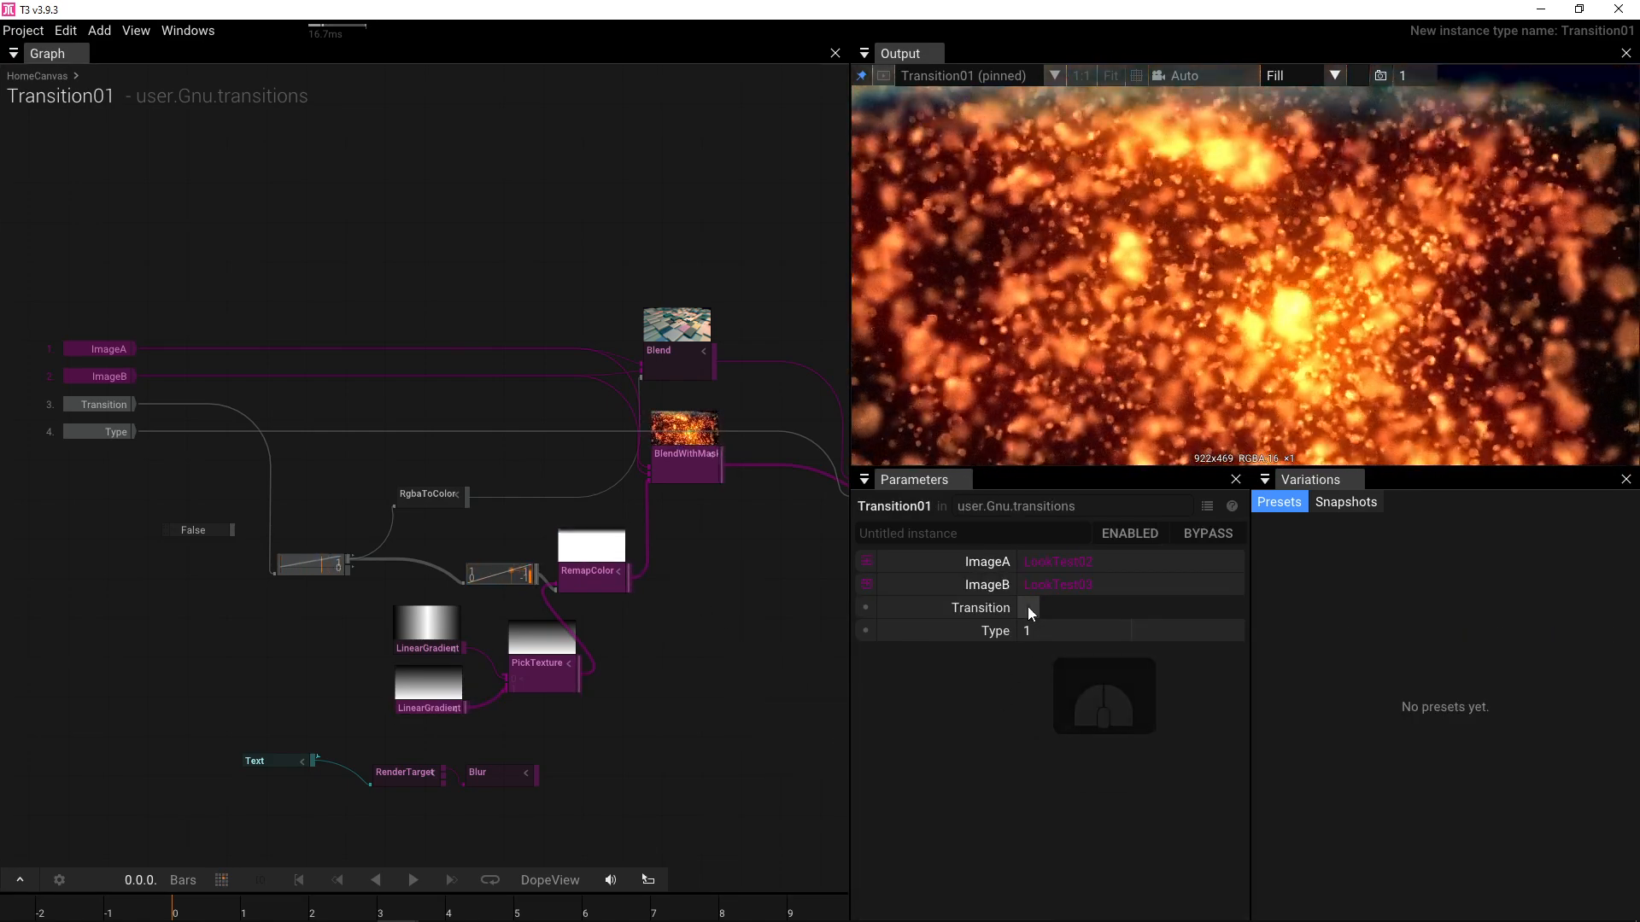
{"action": "left_click", "coordinate": [1028, 608]}
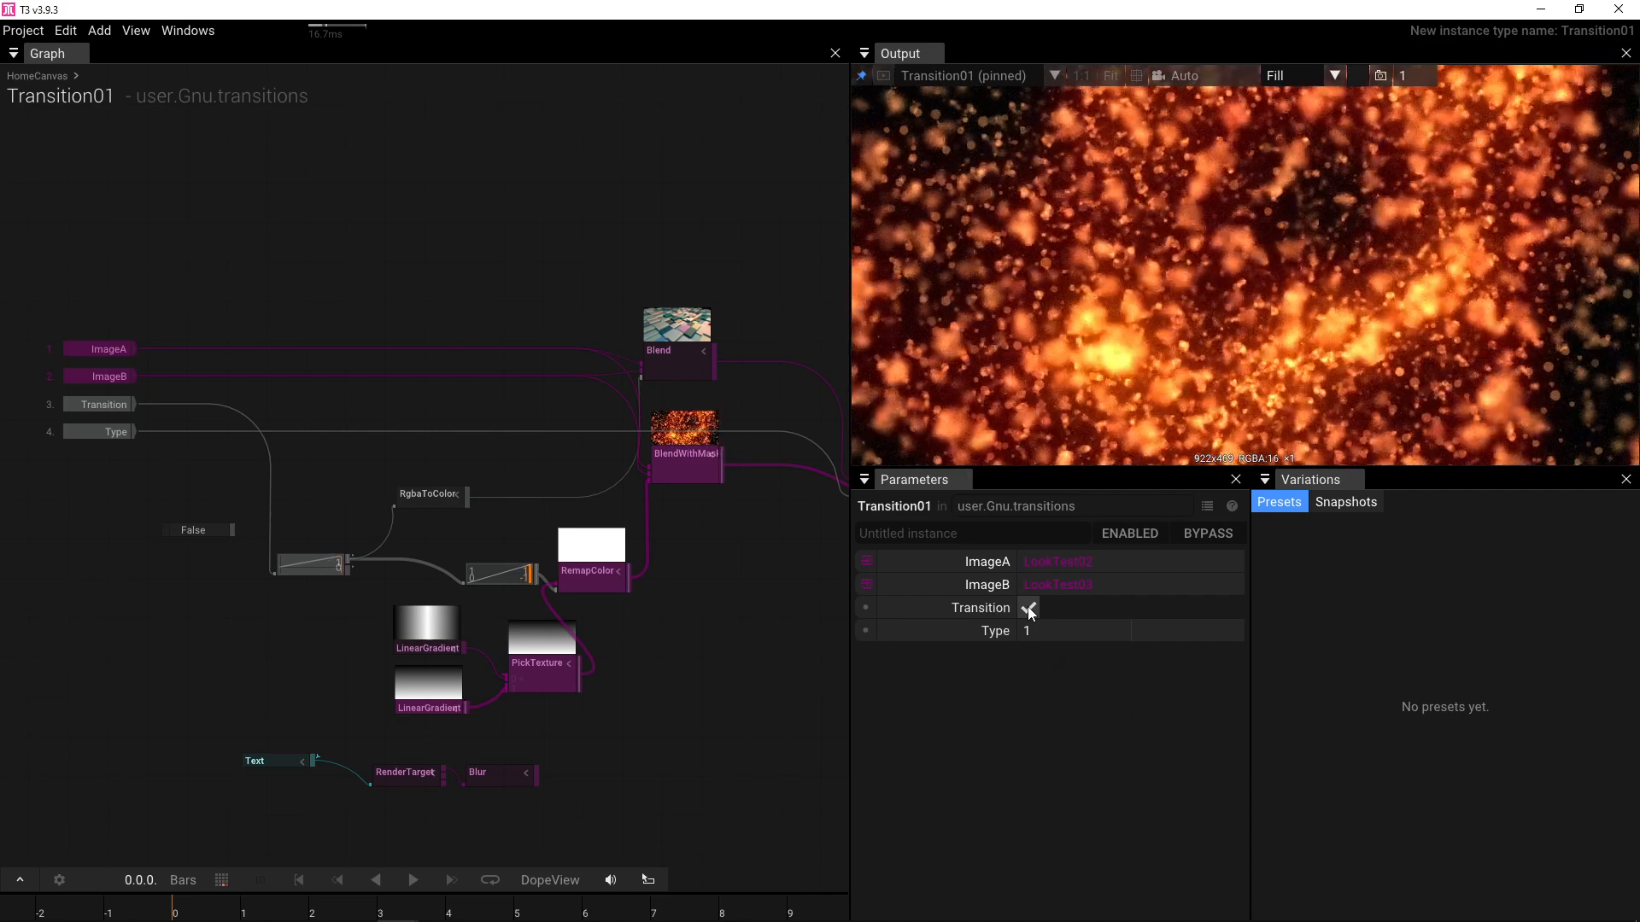
{"action": "left_click", "coordinate": [1028, 608]}
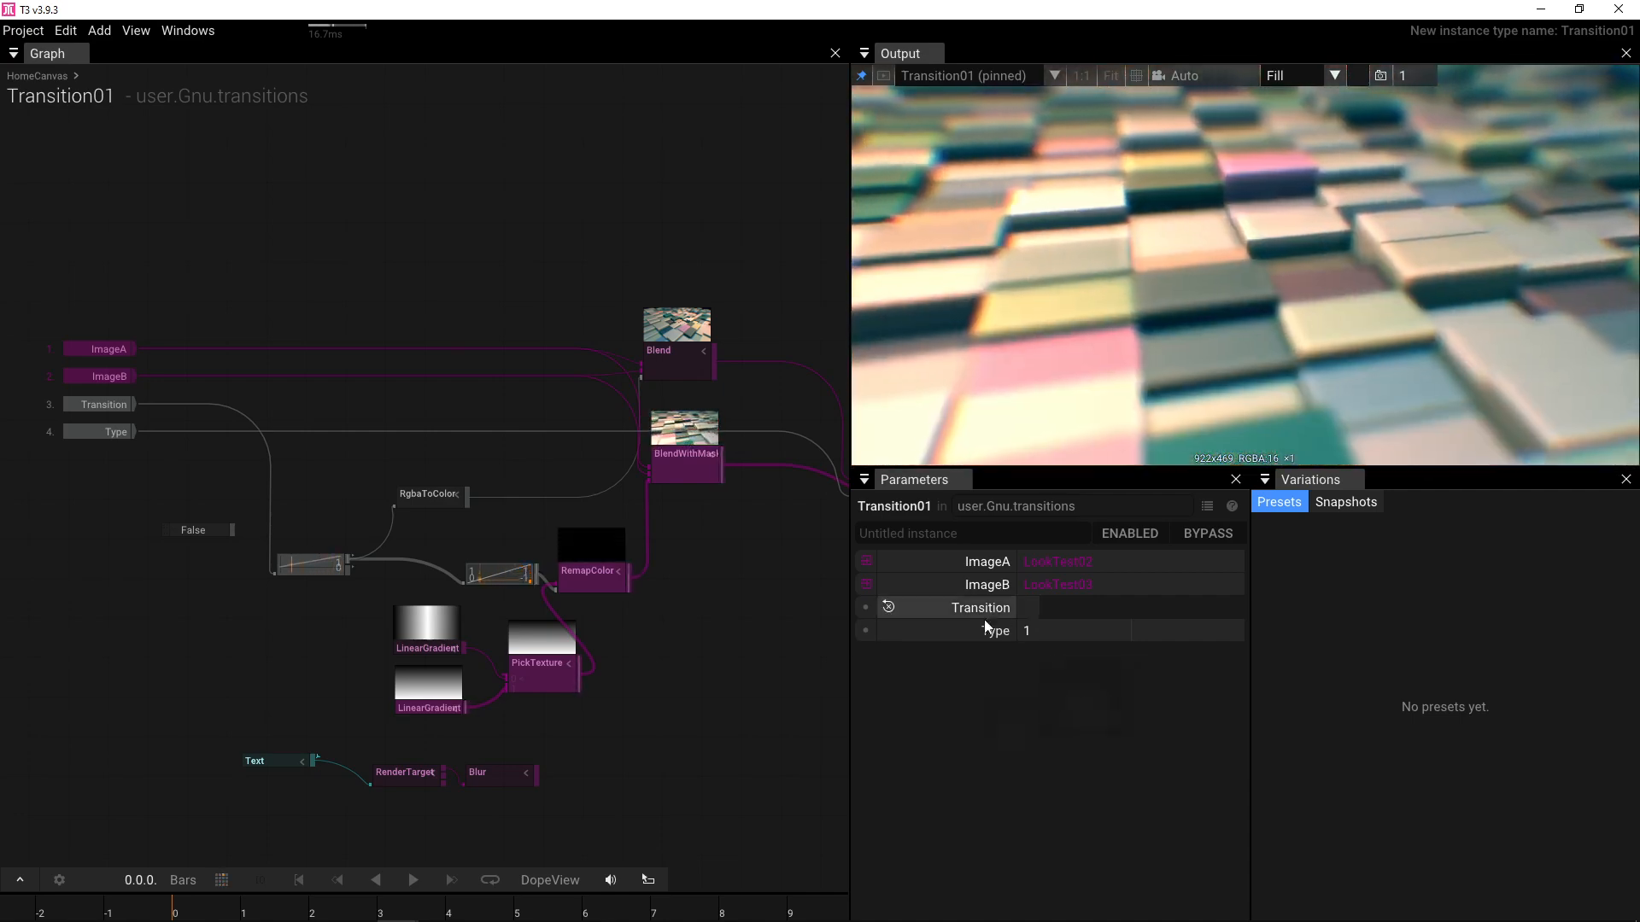
- Set the Index of the PickTexture fed by the two LinearGradients to 0
{"action": "left_click", "coordinate": [561, 682]}
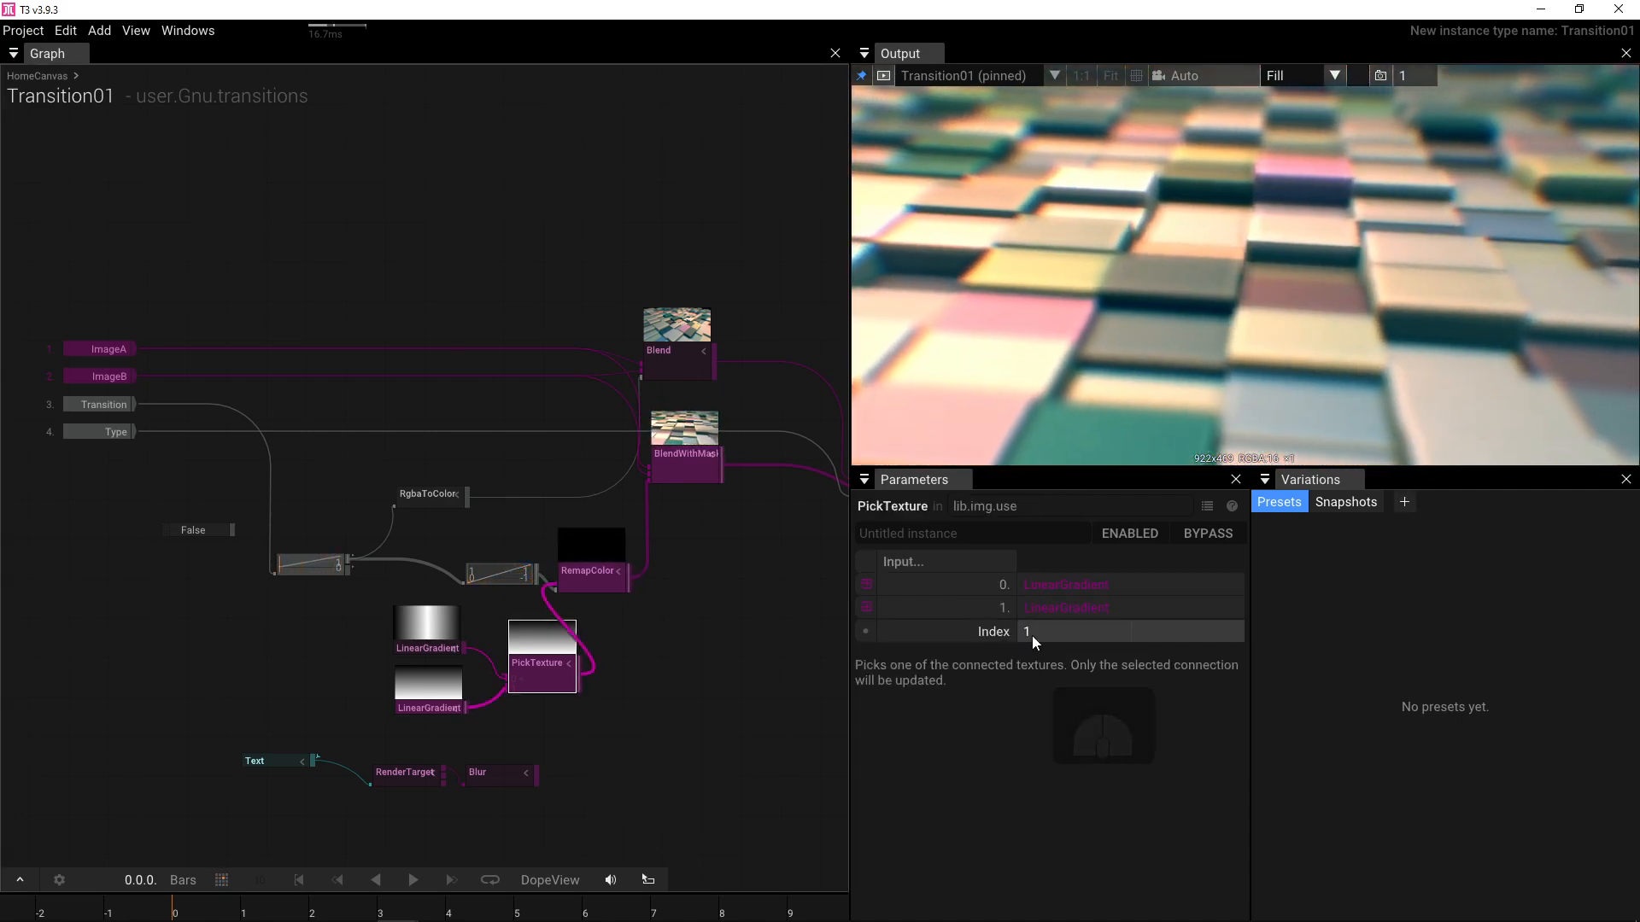
{"action": "left_click", "coordinate": [1047, 633]}
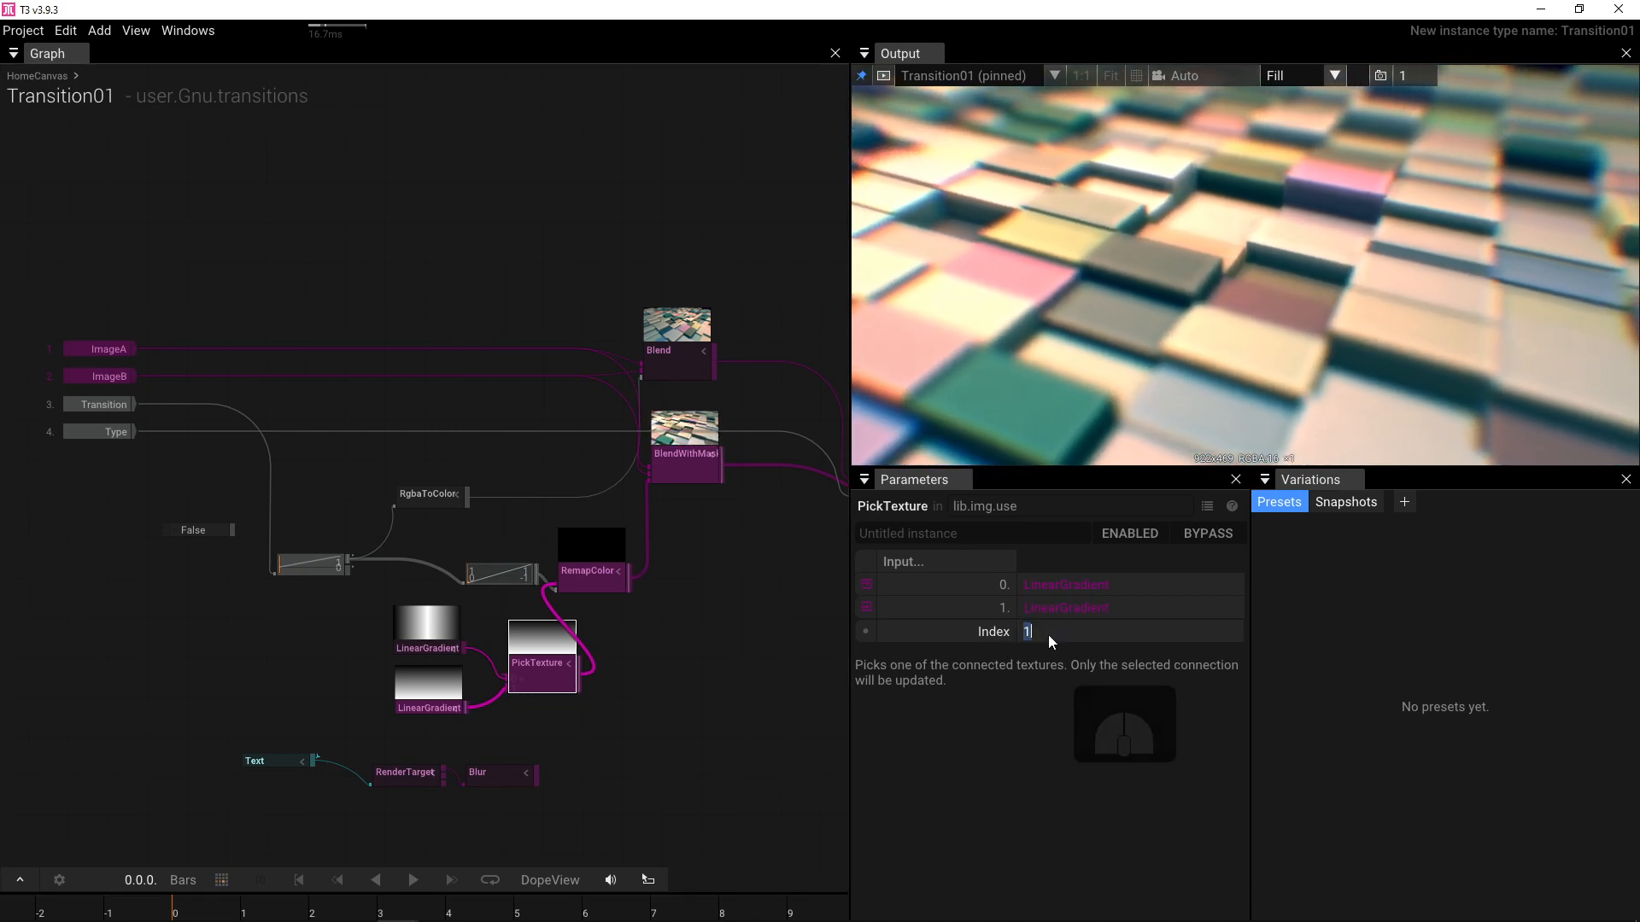
{"action": "type", "text": "0"}
{"action": "key", "text": "Return"}
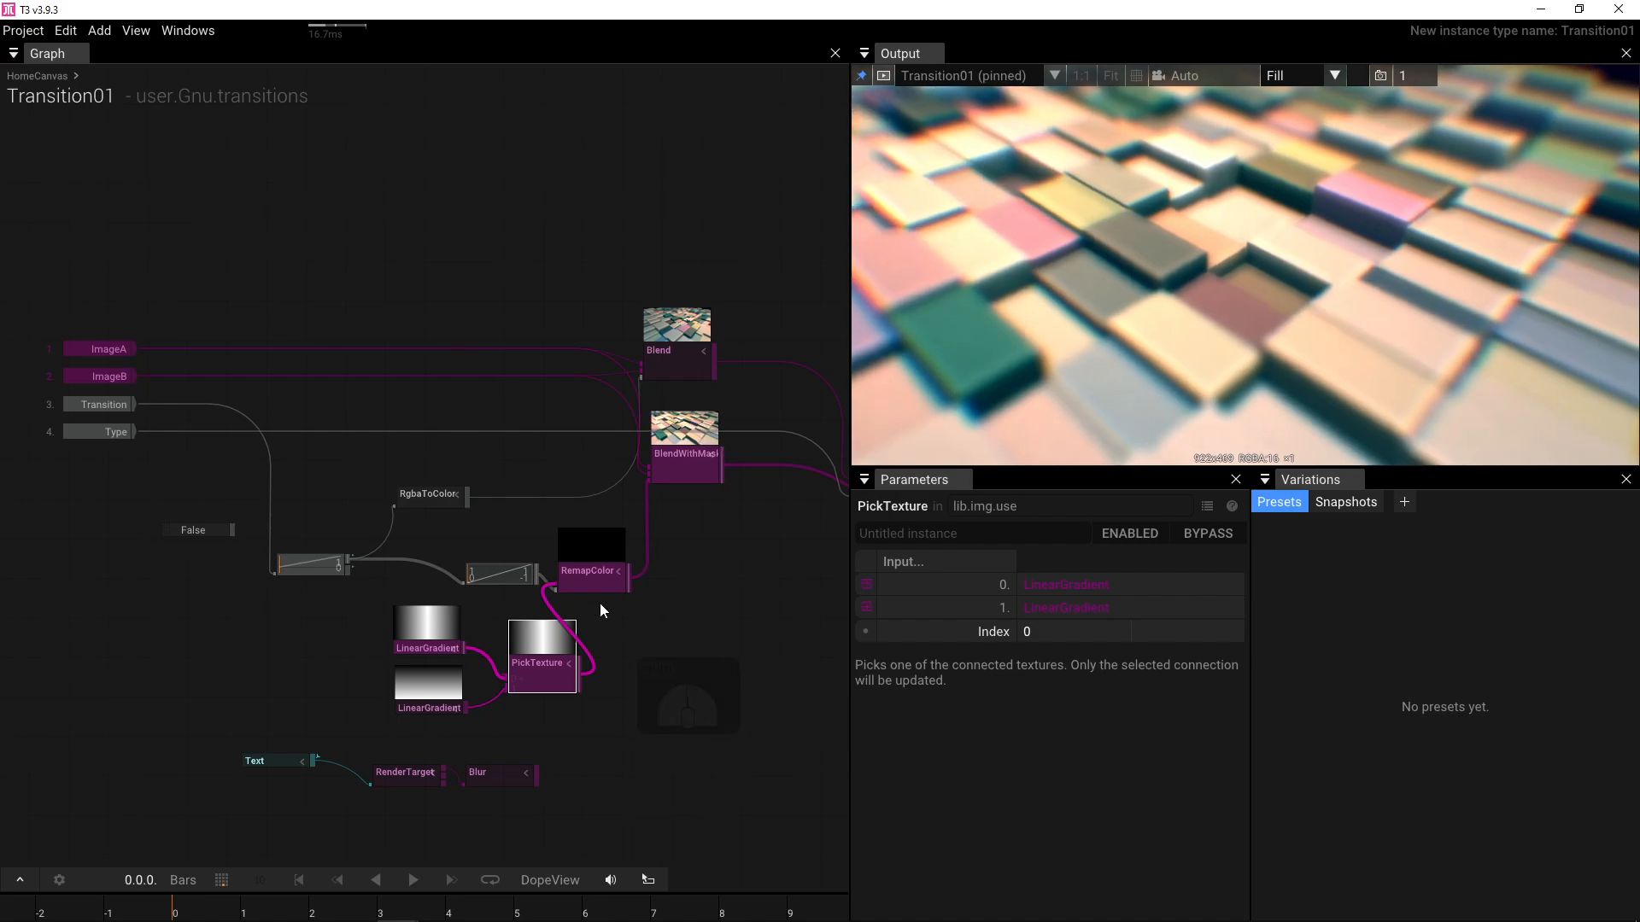
- Preview the first gradient's transition by switching Transition01's Transition input on and back off
{"action": "left_click", "coordinate": [750, 557]}
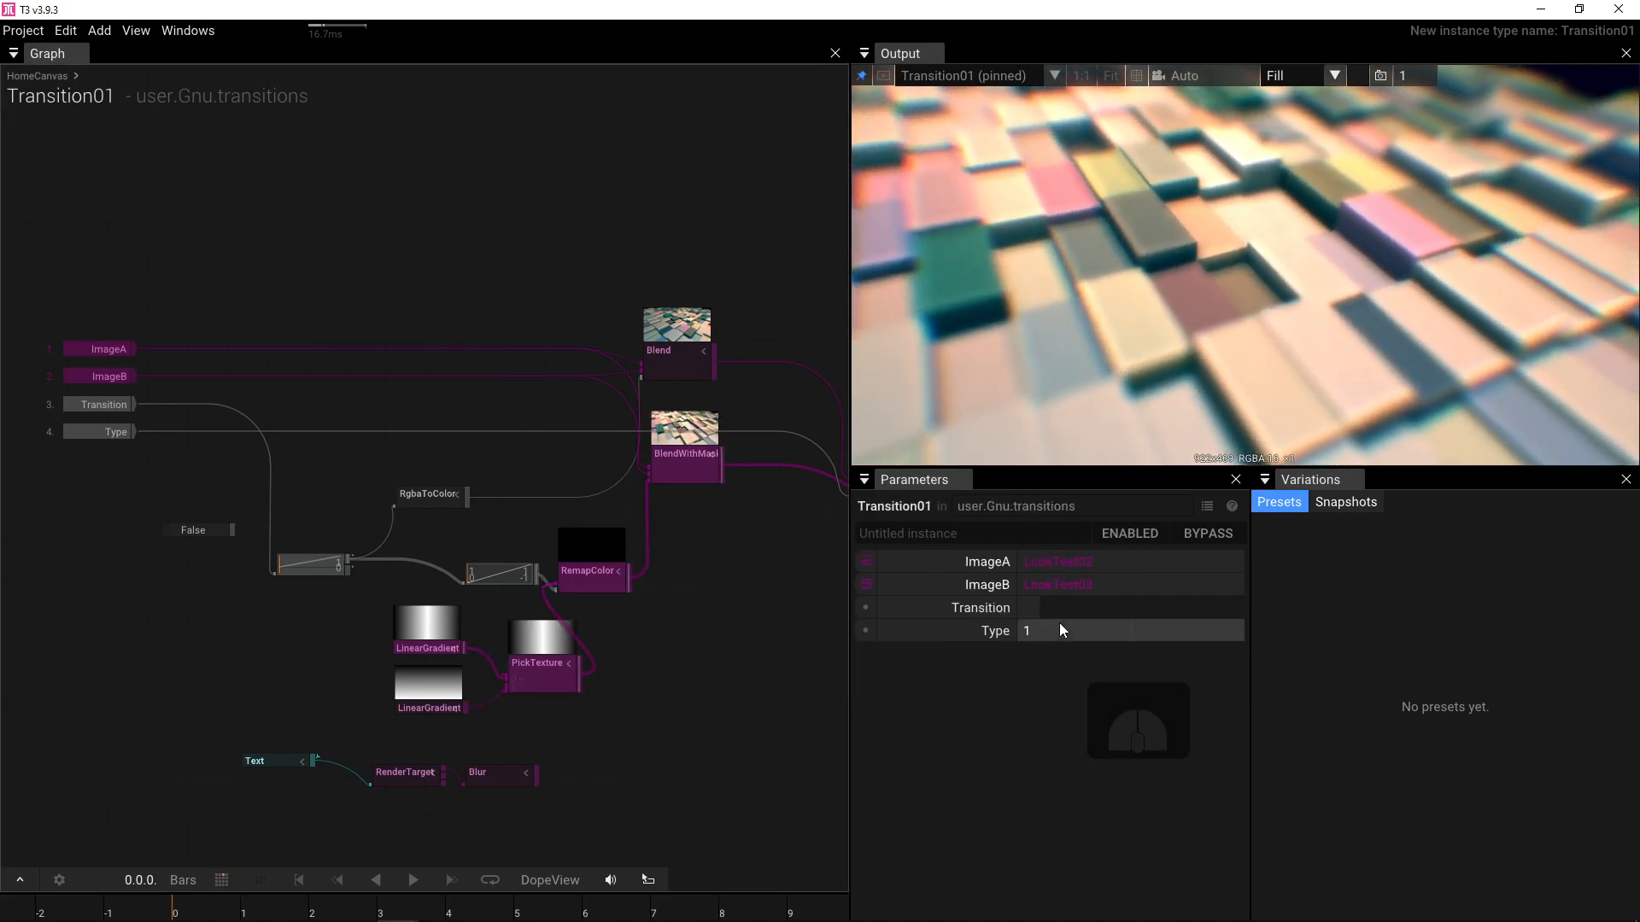
{"action": "left_click", "coordinate": [1030, 608]}
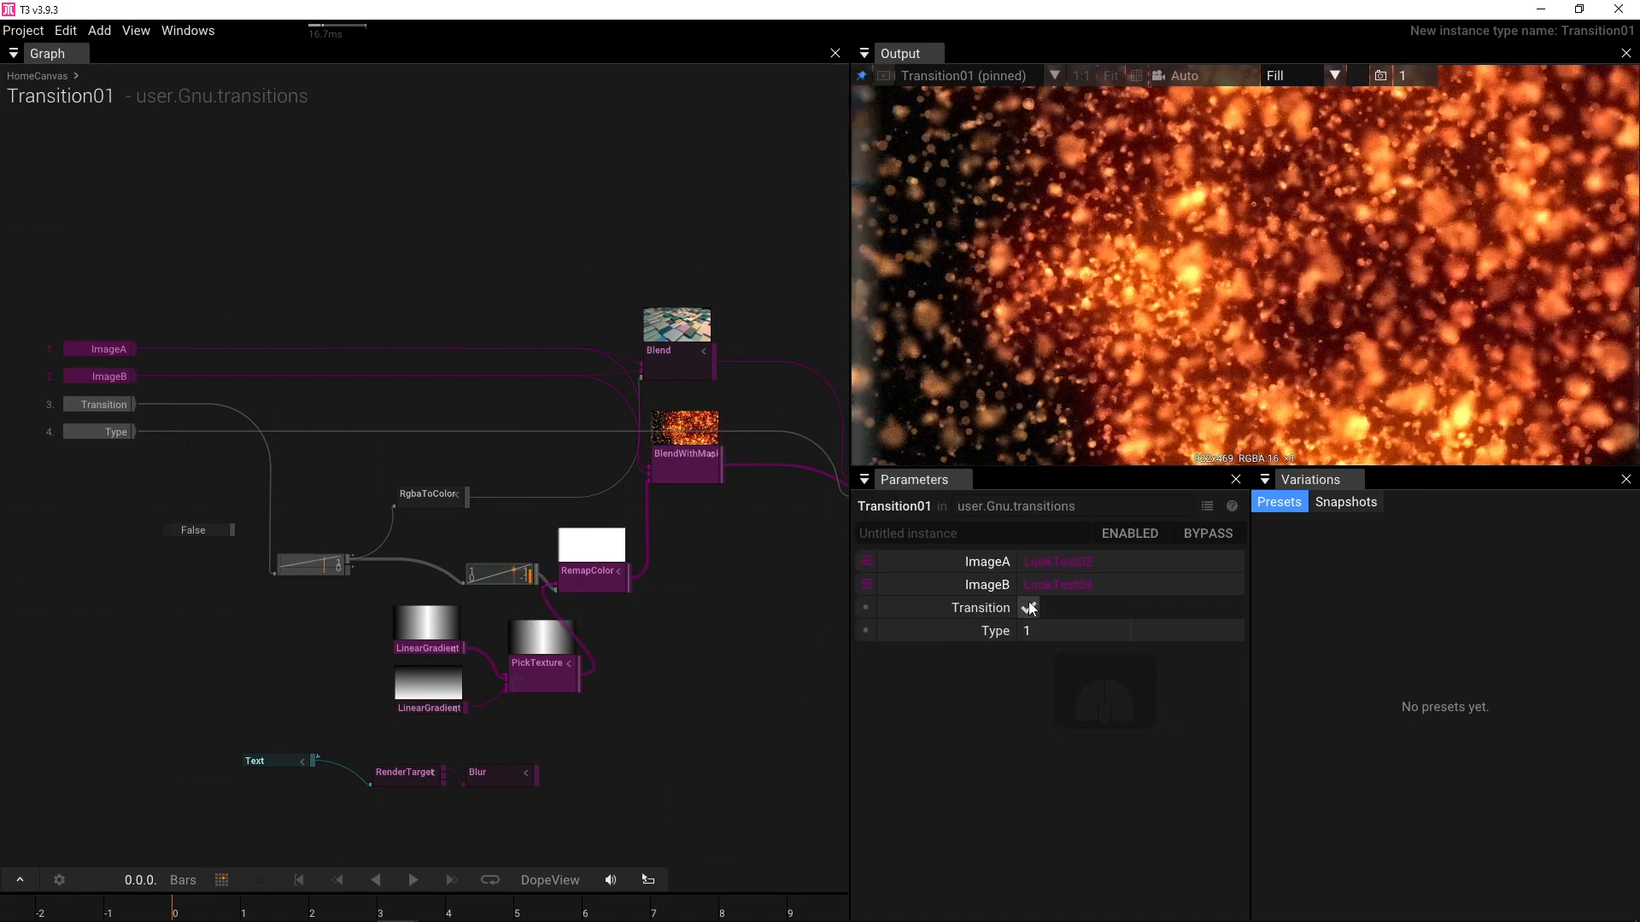
{"action": "left_click", "coordinate": [1030, 608]}
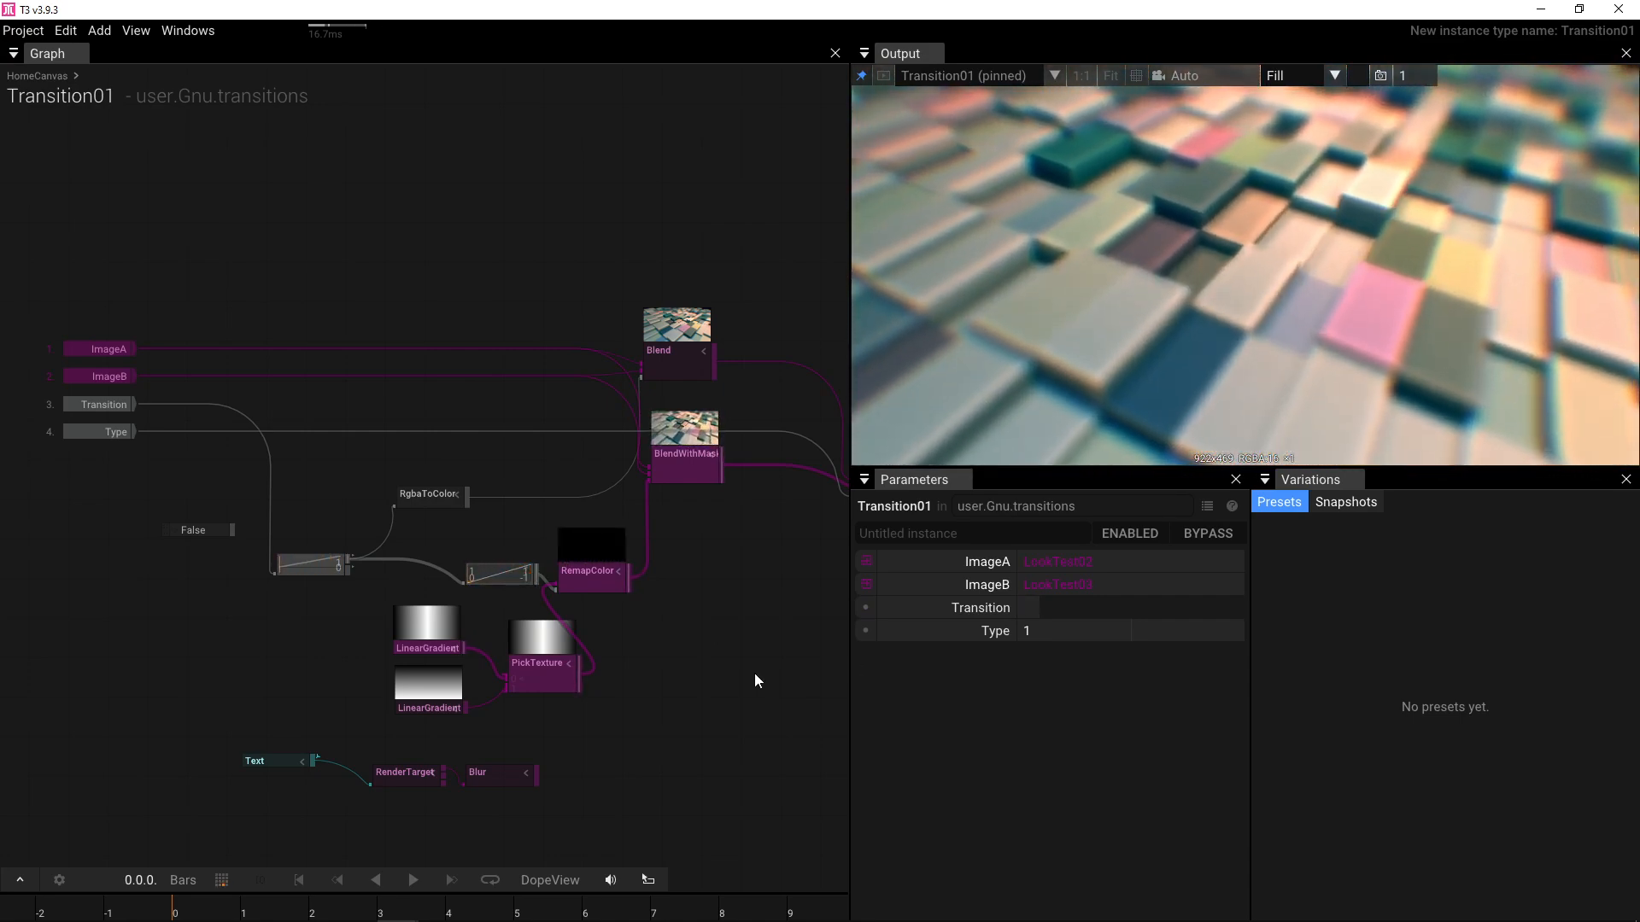
- Publish the gradient PickTexture's Index parameter as an input of Transition01
{"action": "left_click_drag", "start_coordinate": [757, 677], "coordinate": [728, 644]}
{"action": "left_click", "coordinate": [529, 646]}
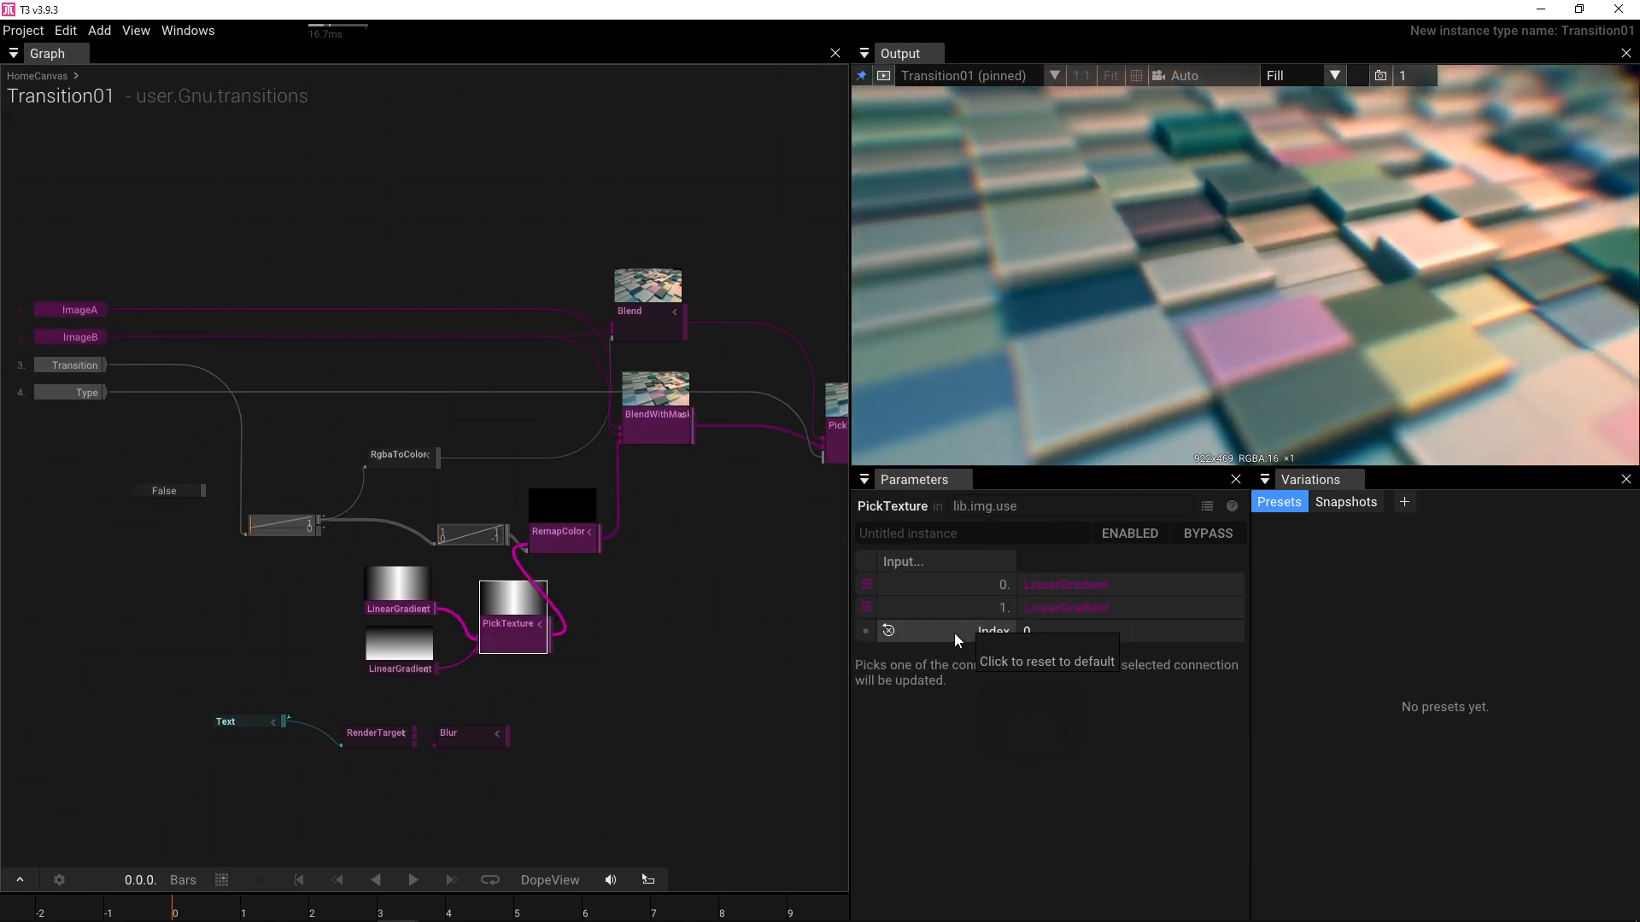
{"action": "right_click", "coordinate": [955, 633]}
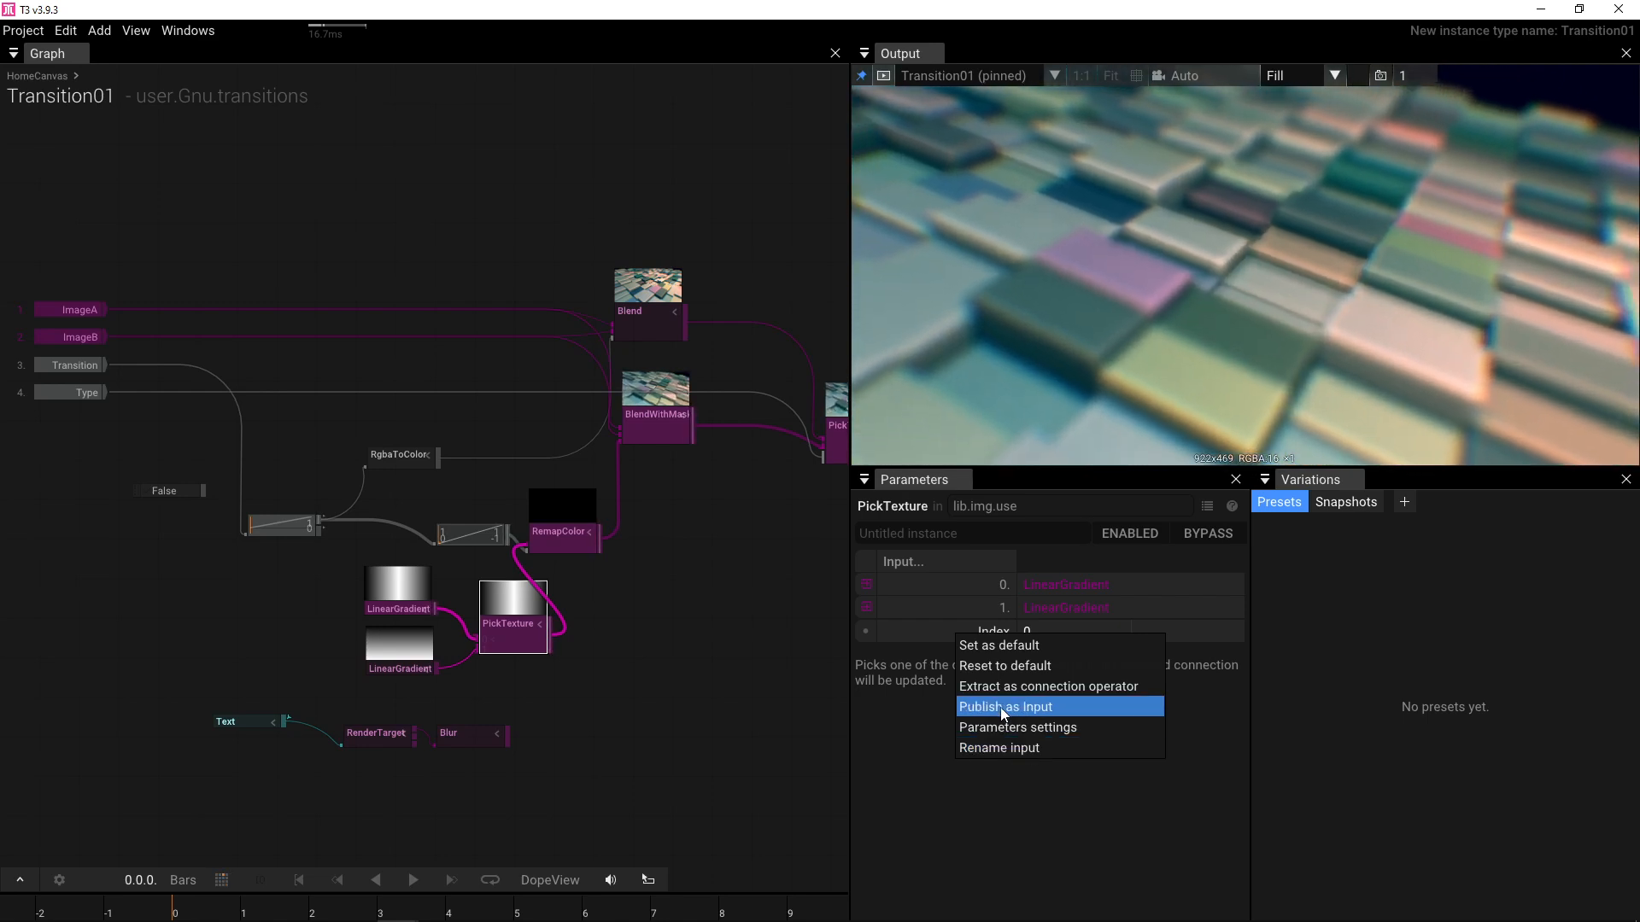
{"action": "left_click", "coordinate": [1001, 707]}
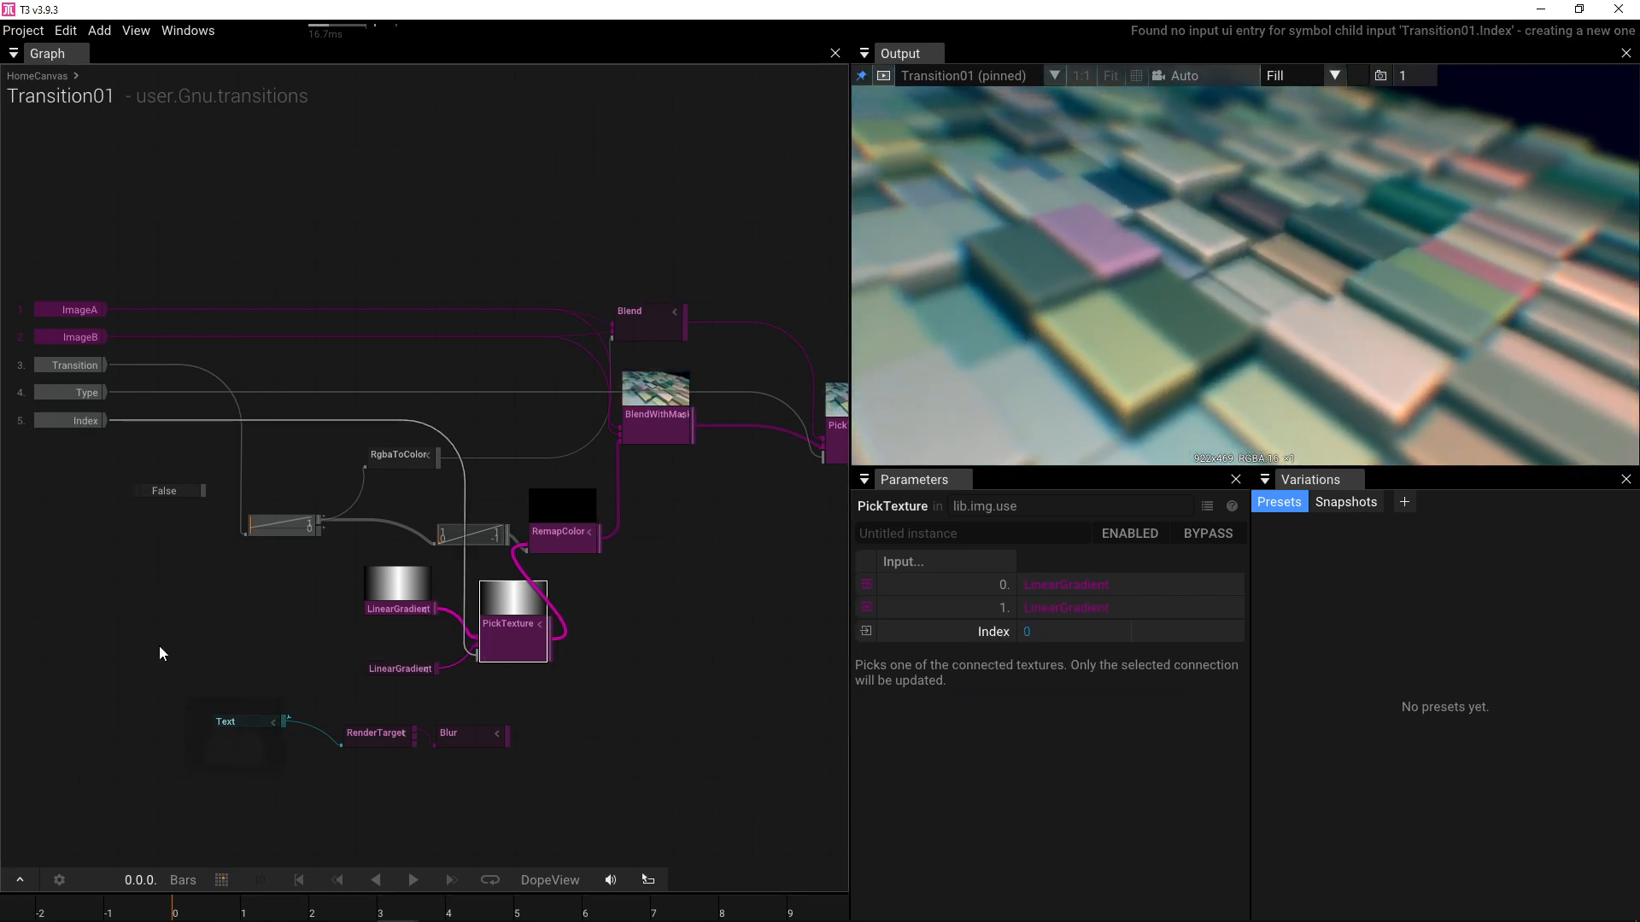
- Rename Transition01's Index input to Gradient
{"action": "left_click_drag", "start_coordinate": [104, 448], "coordinate": [222, 459]}
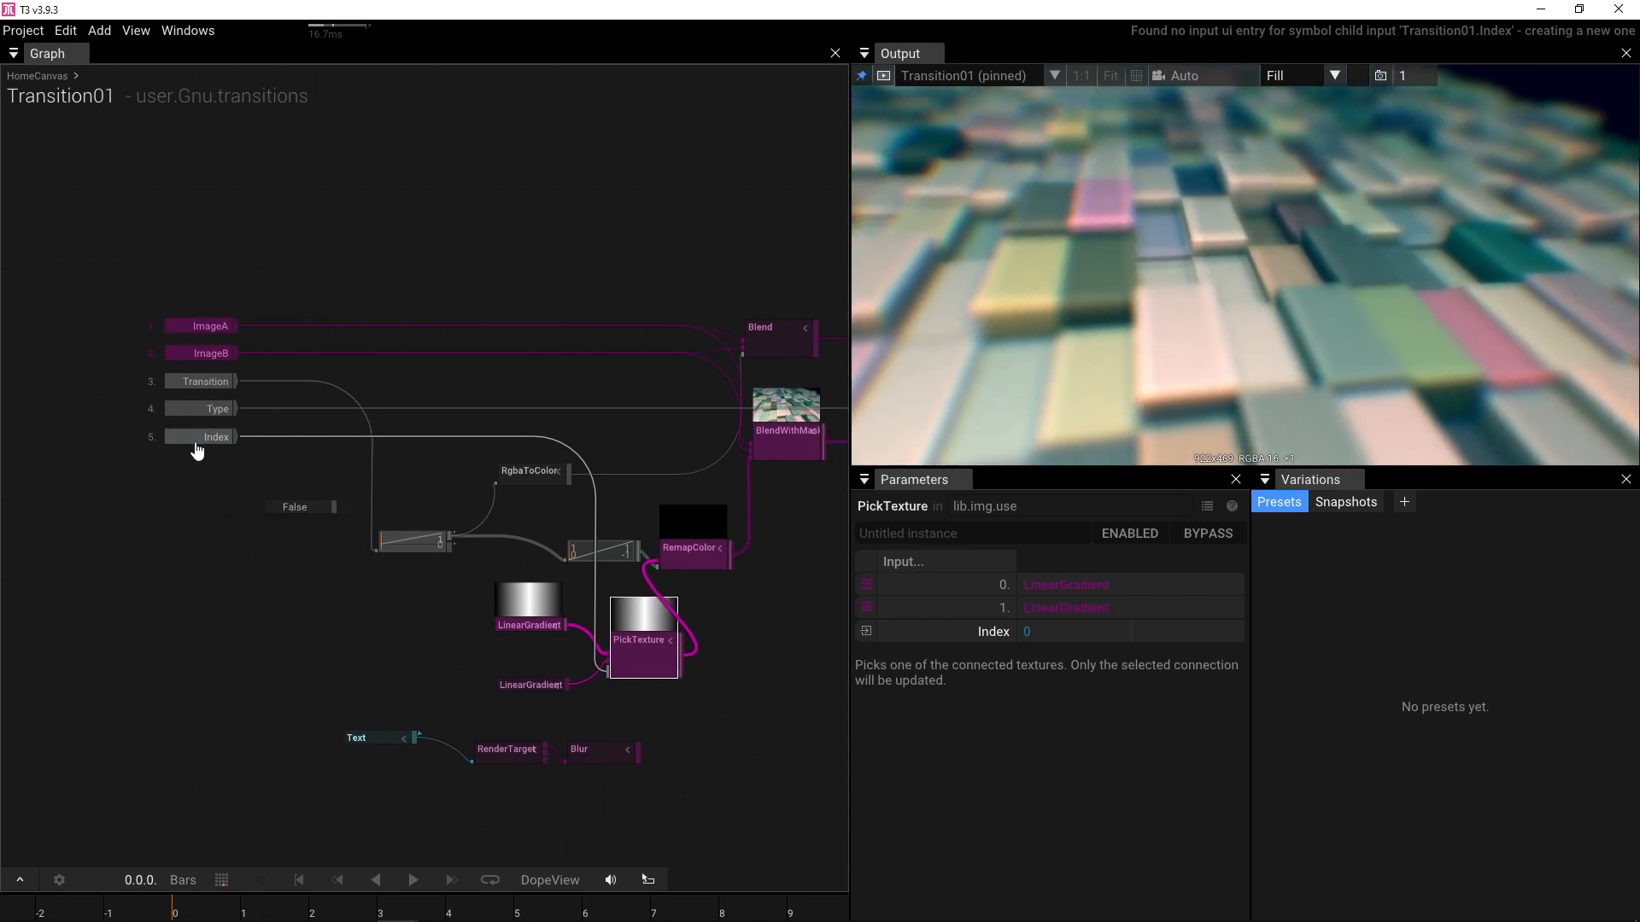
{"action": "left_click", "coordinate": [237, 488]}
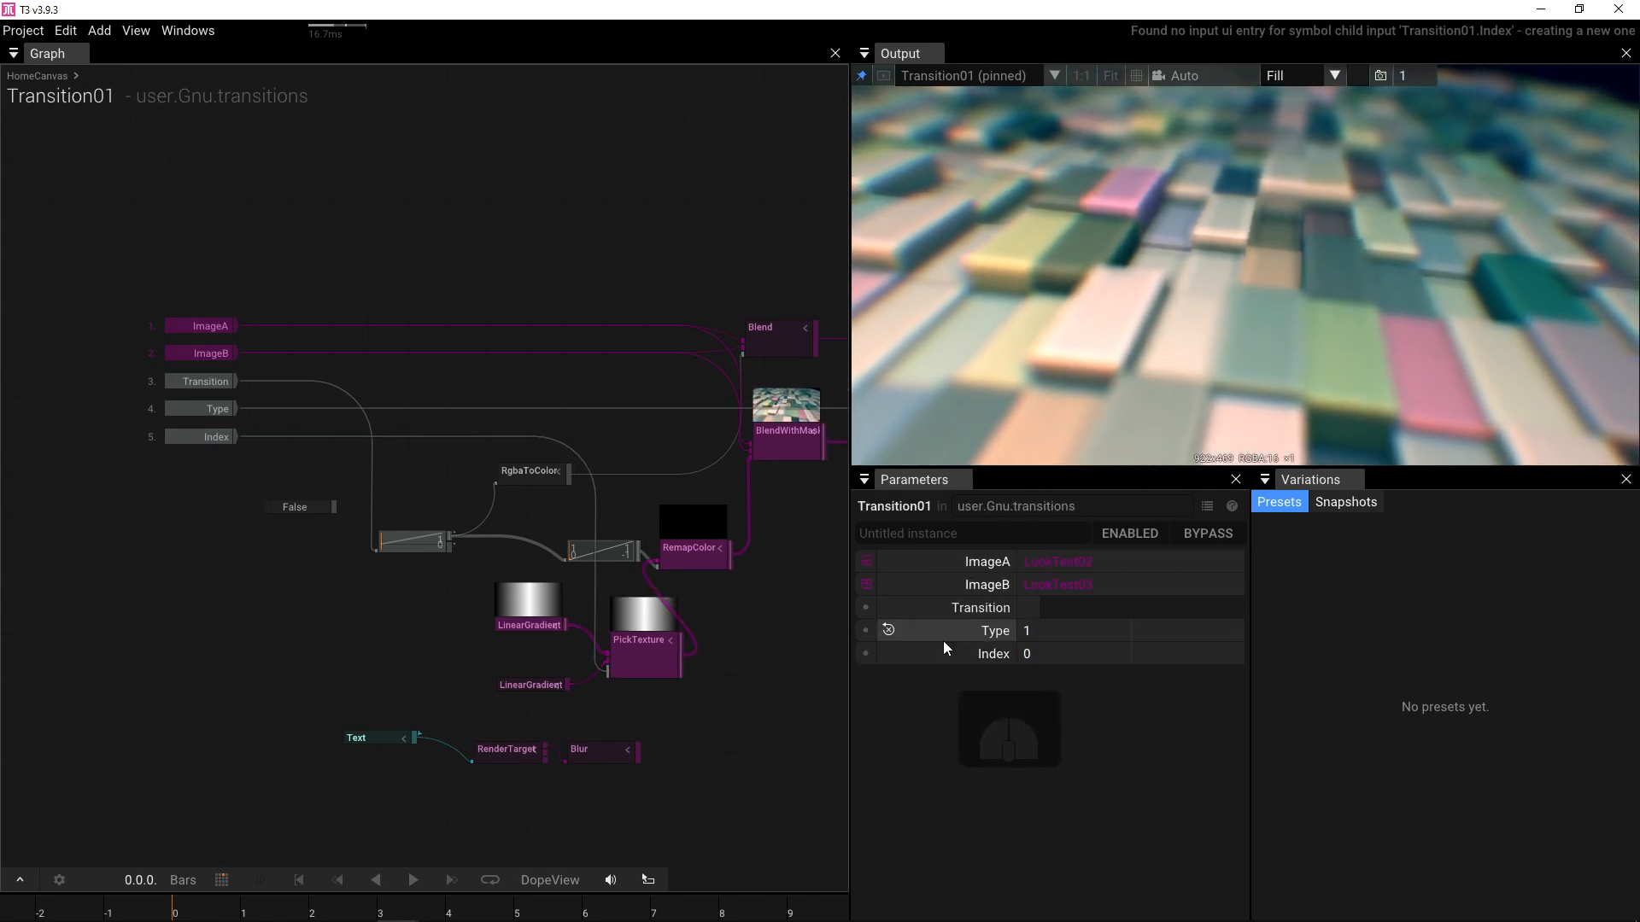
{"action": "right_click", "coordinate": [957, 648]}
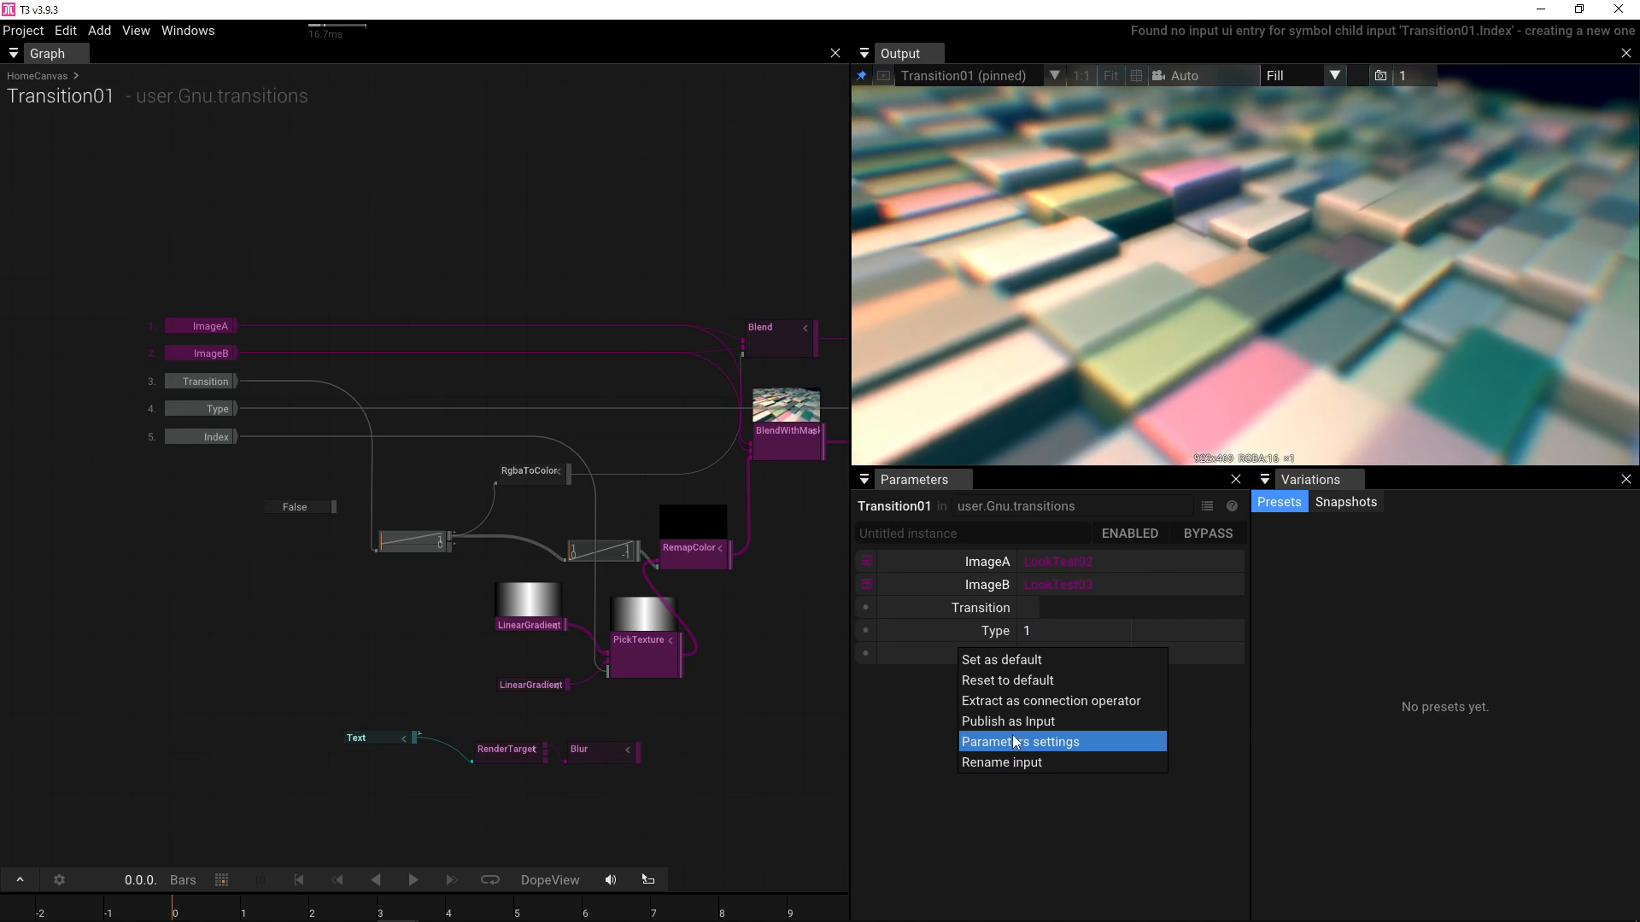
{"action": "left_click", "coordinate": [1005, 760]}
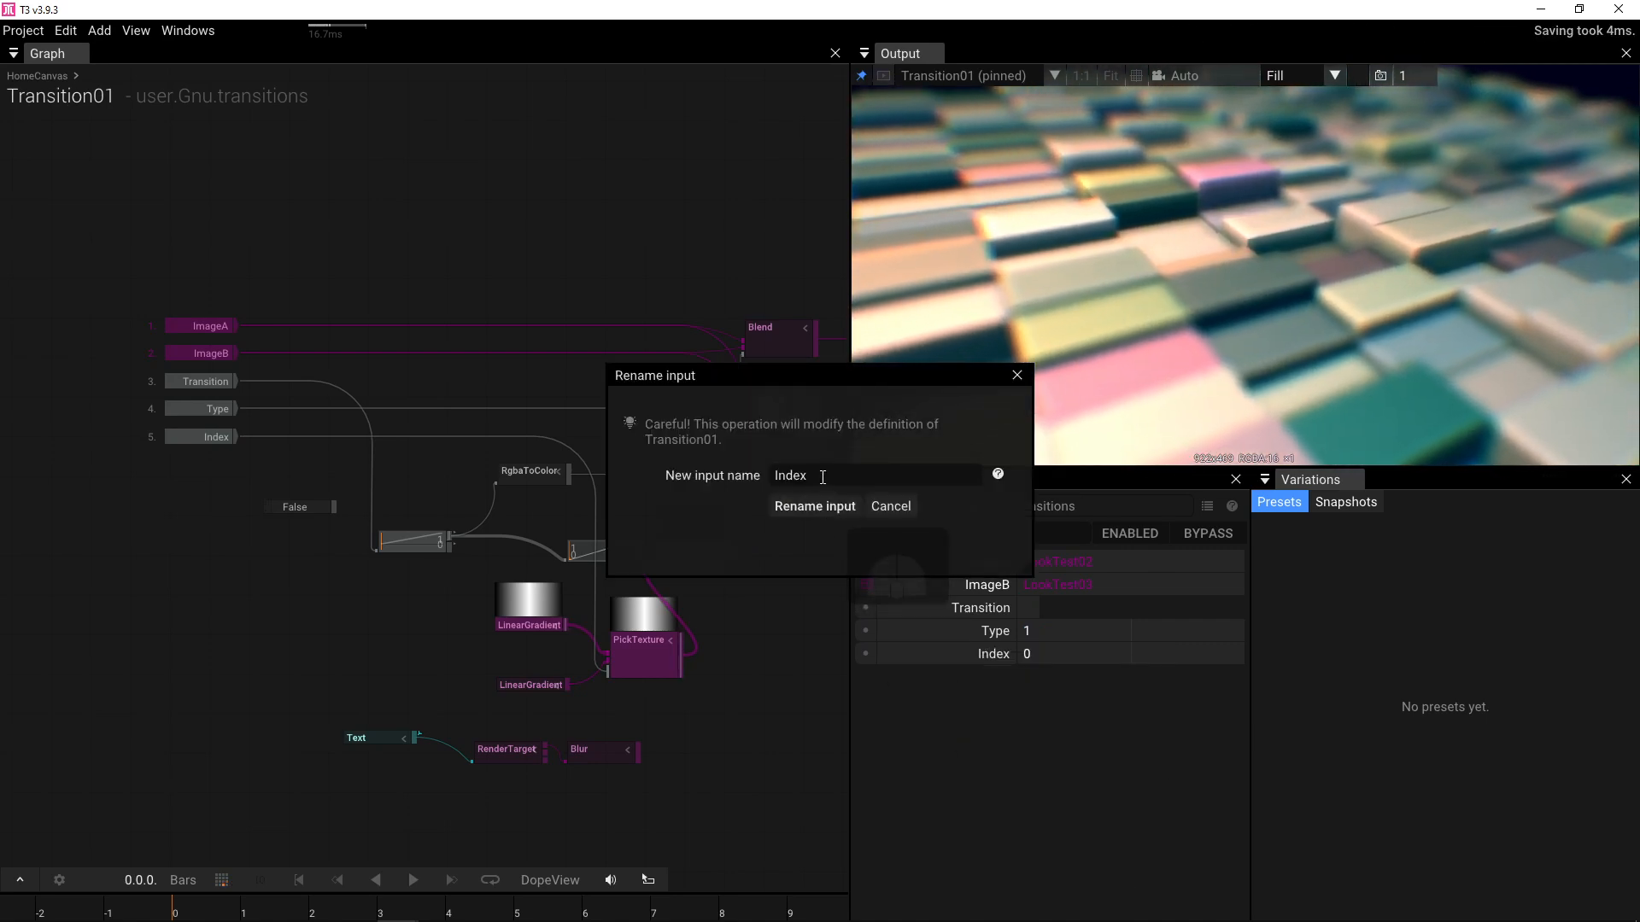
{"action": "type", "text": "Grad"}
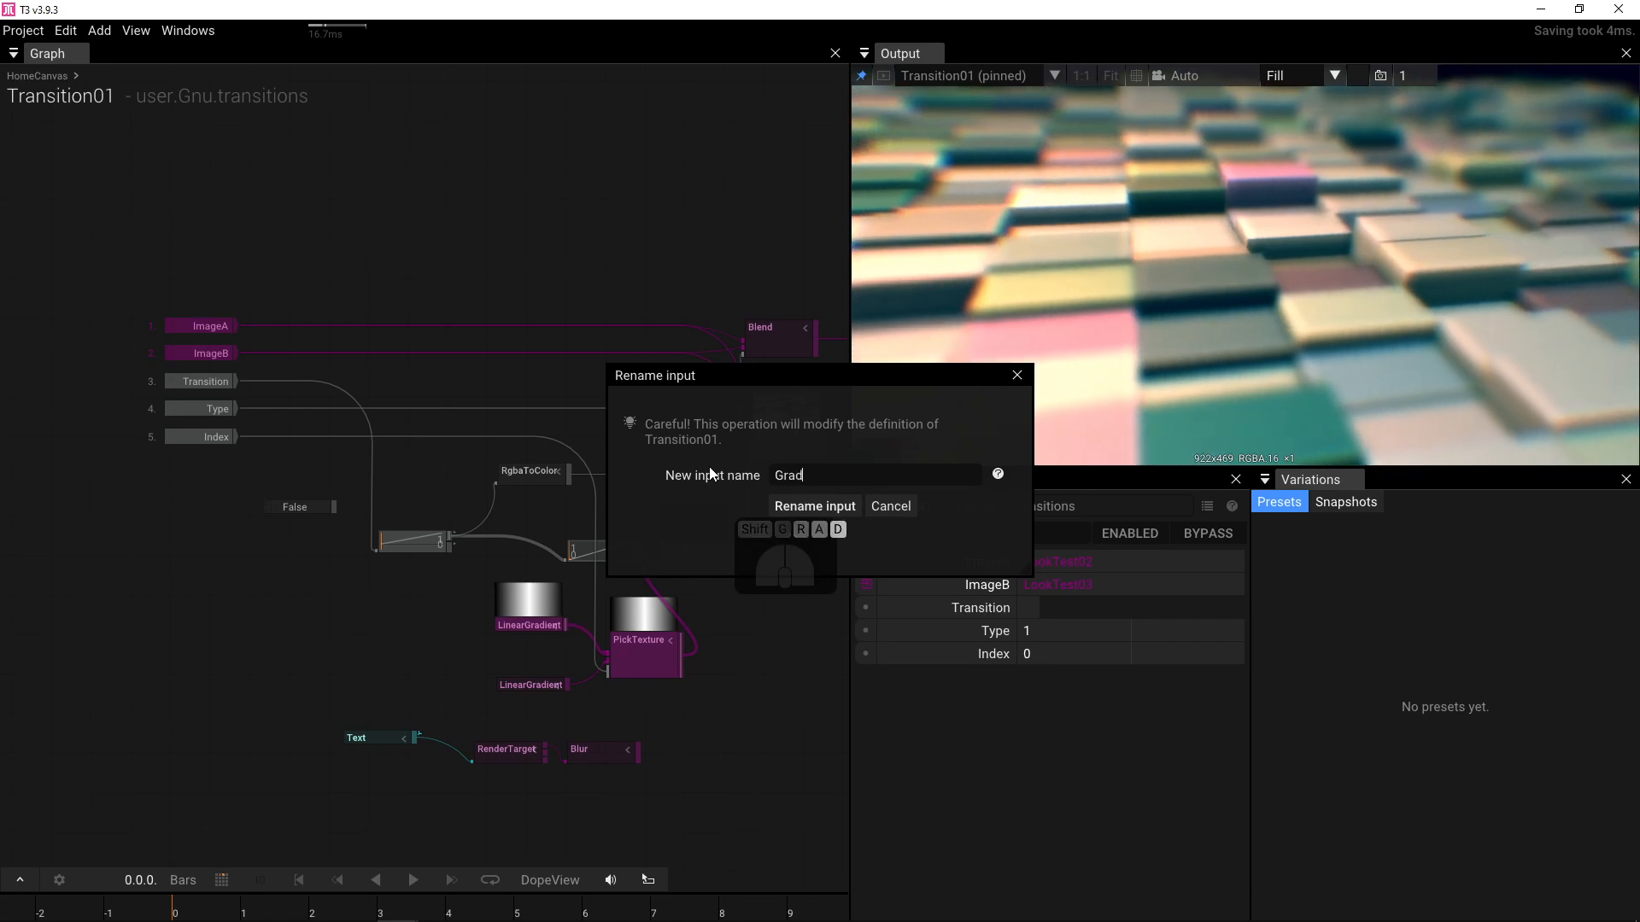
{"action": "type", "text": "ientStye"}
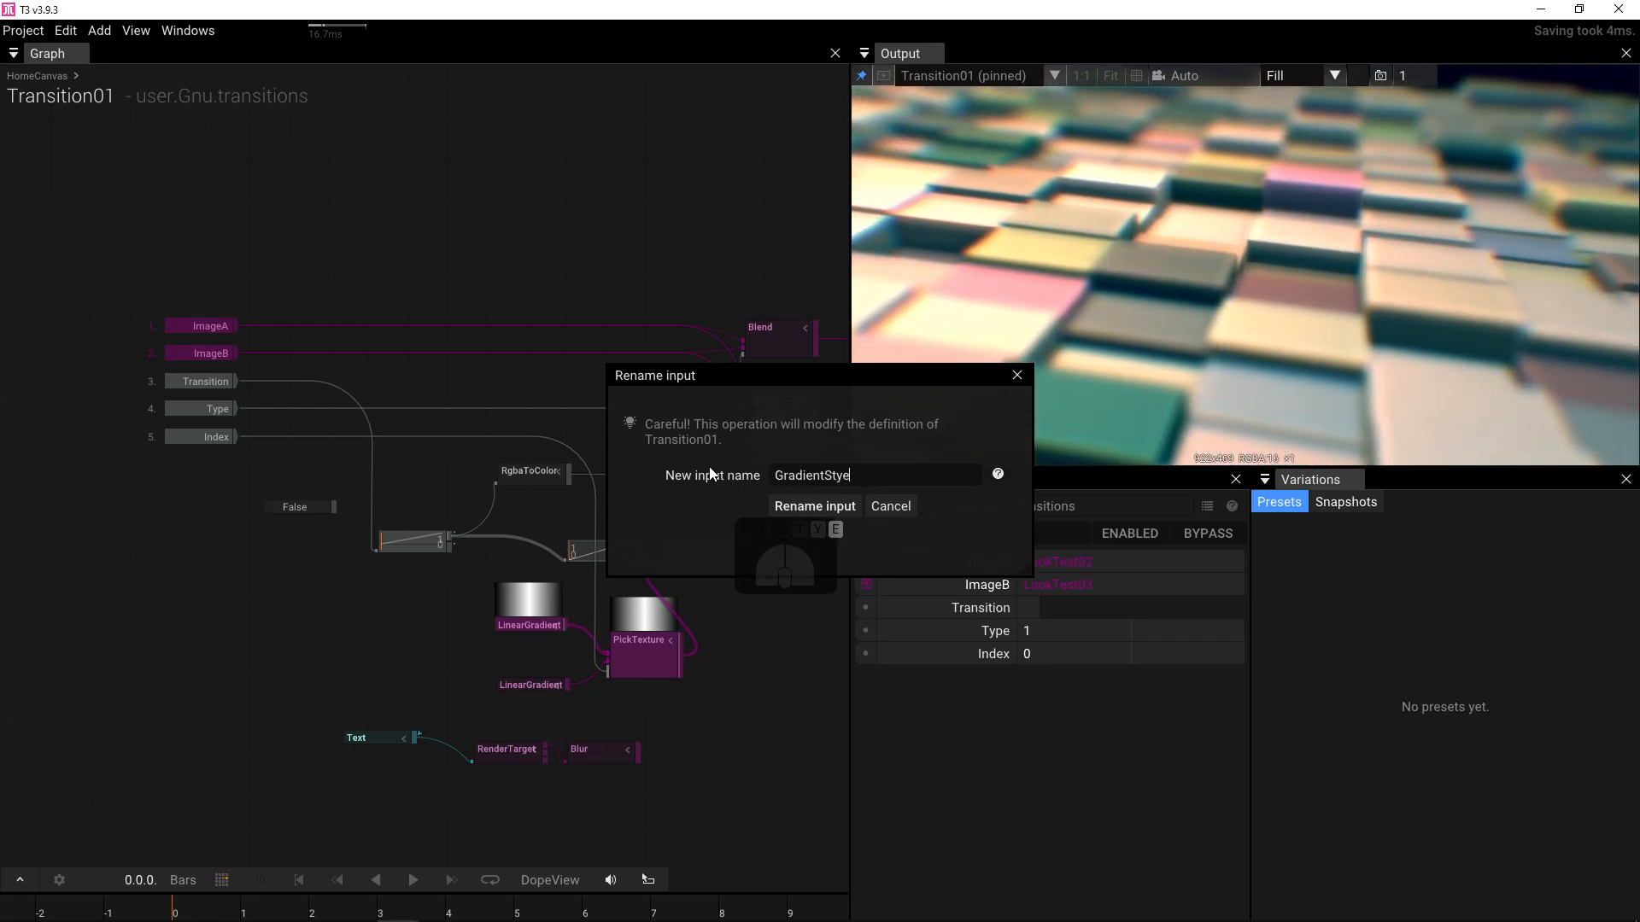
{"action": "key", "text": "BackSpace"}
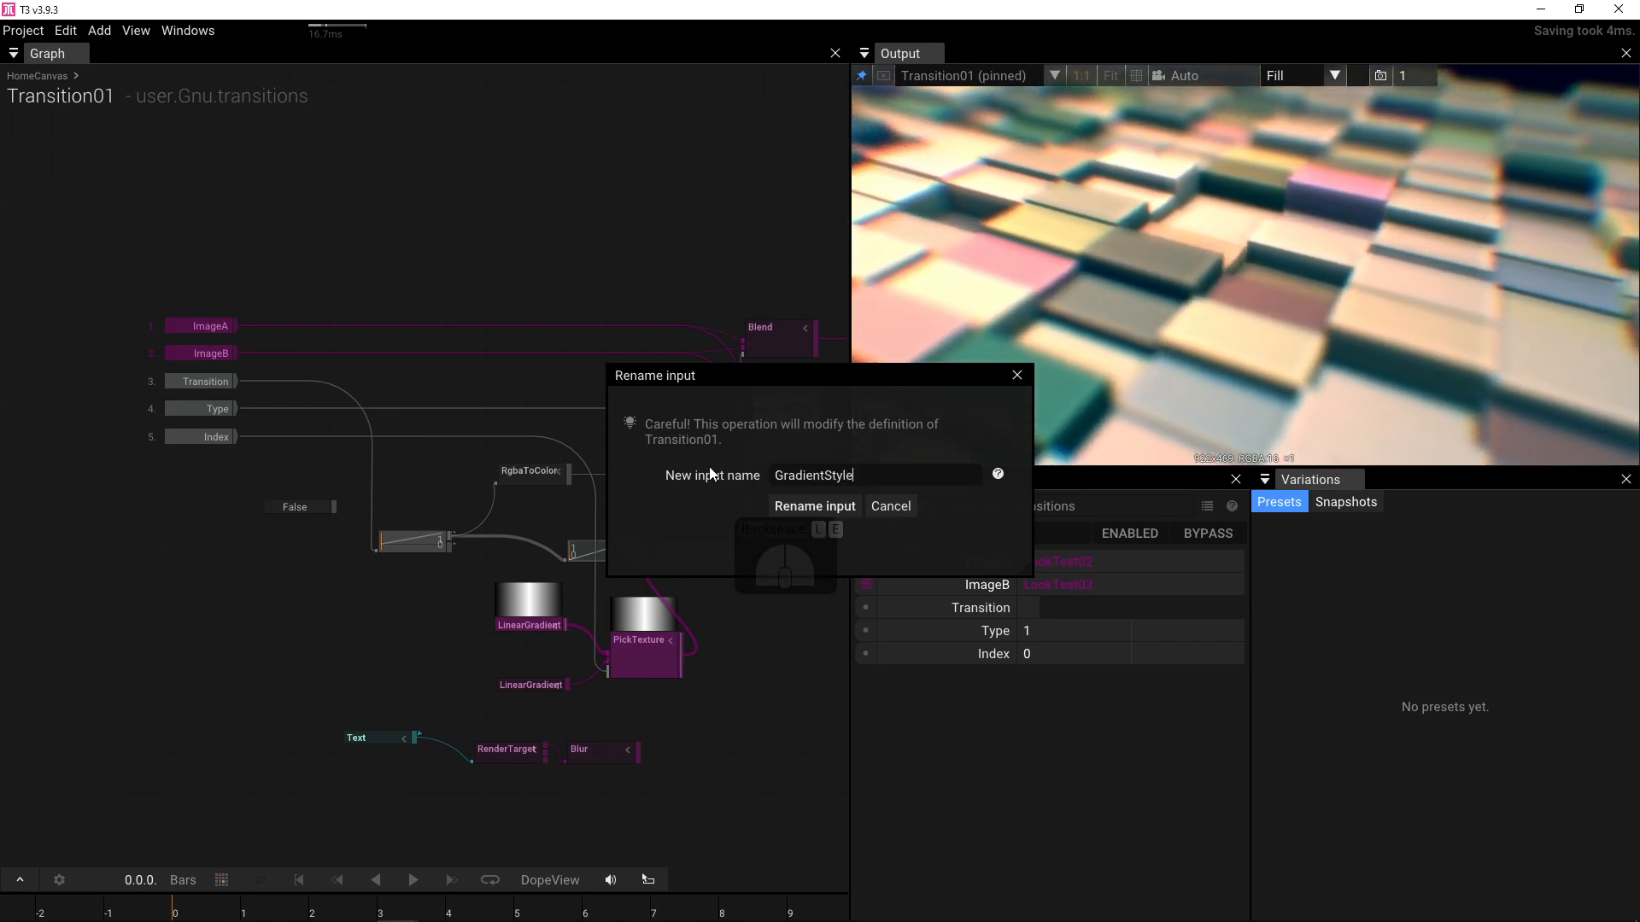
{"action": "key", "text": "BackSpace"}
{"action": "key", "text": "BackSpace"}
{"action": "key", "text": "BackSpace"}
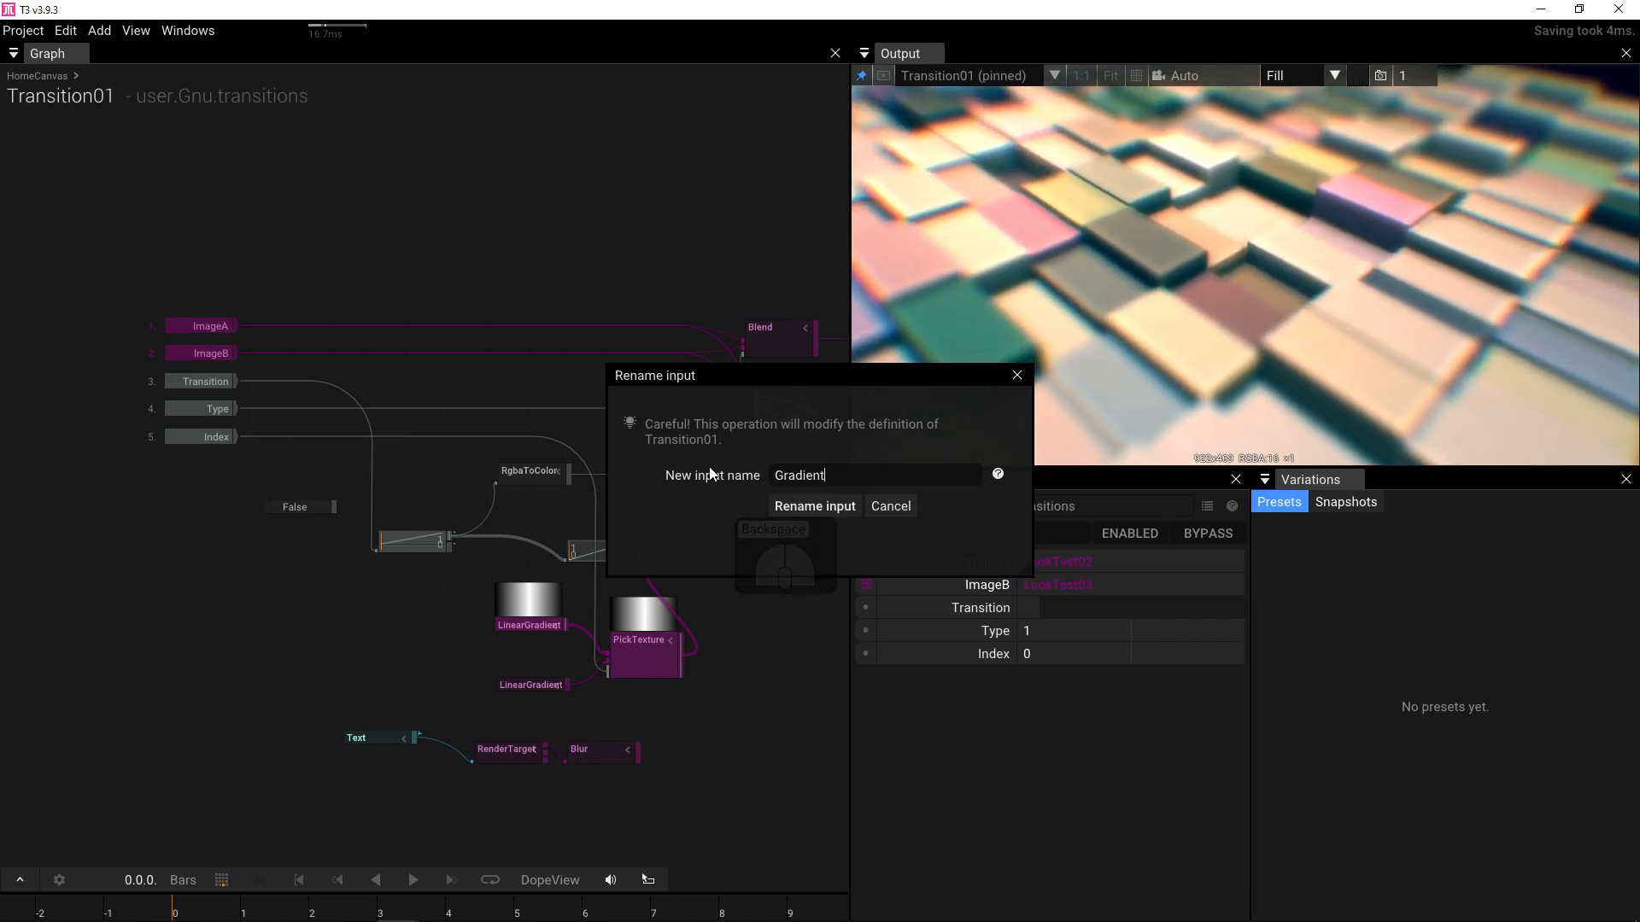
{"action": "left_click", "coordinate": [803, 505]}
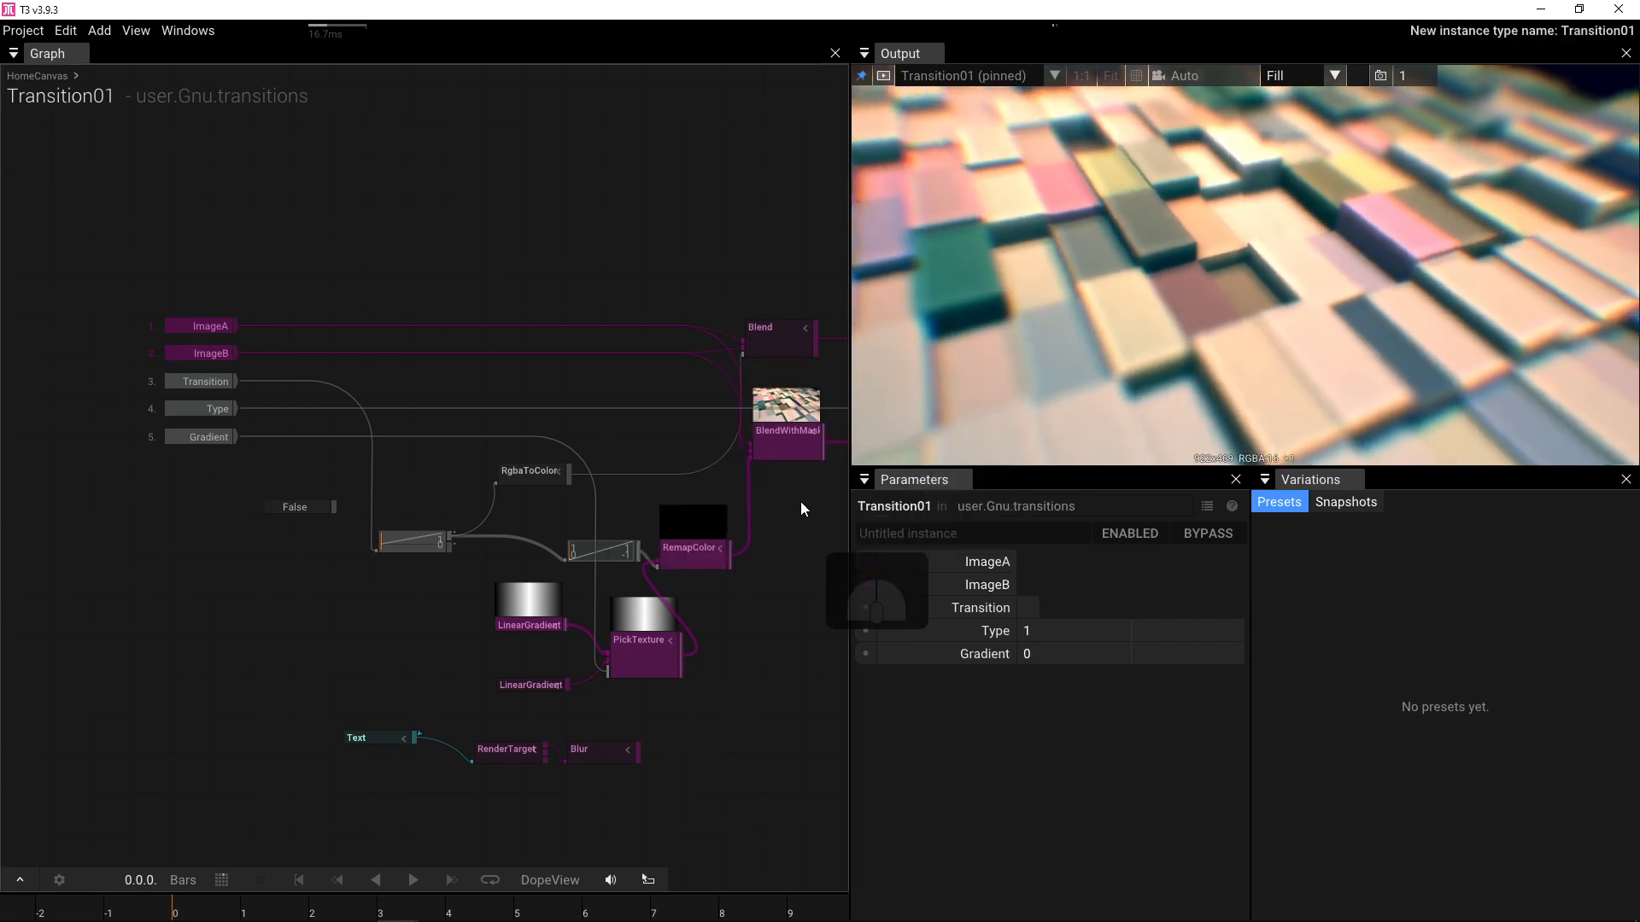
- Move the Text, RenderTarget and Blur operators further down and place the second LinearGradient closer beneath the first
{"action": "left_click_drag", "start_coordinate": [434, 602], "coordinate": [370, 389]}
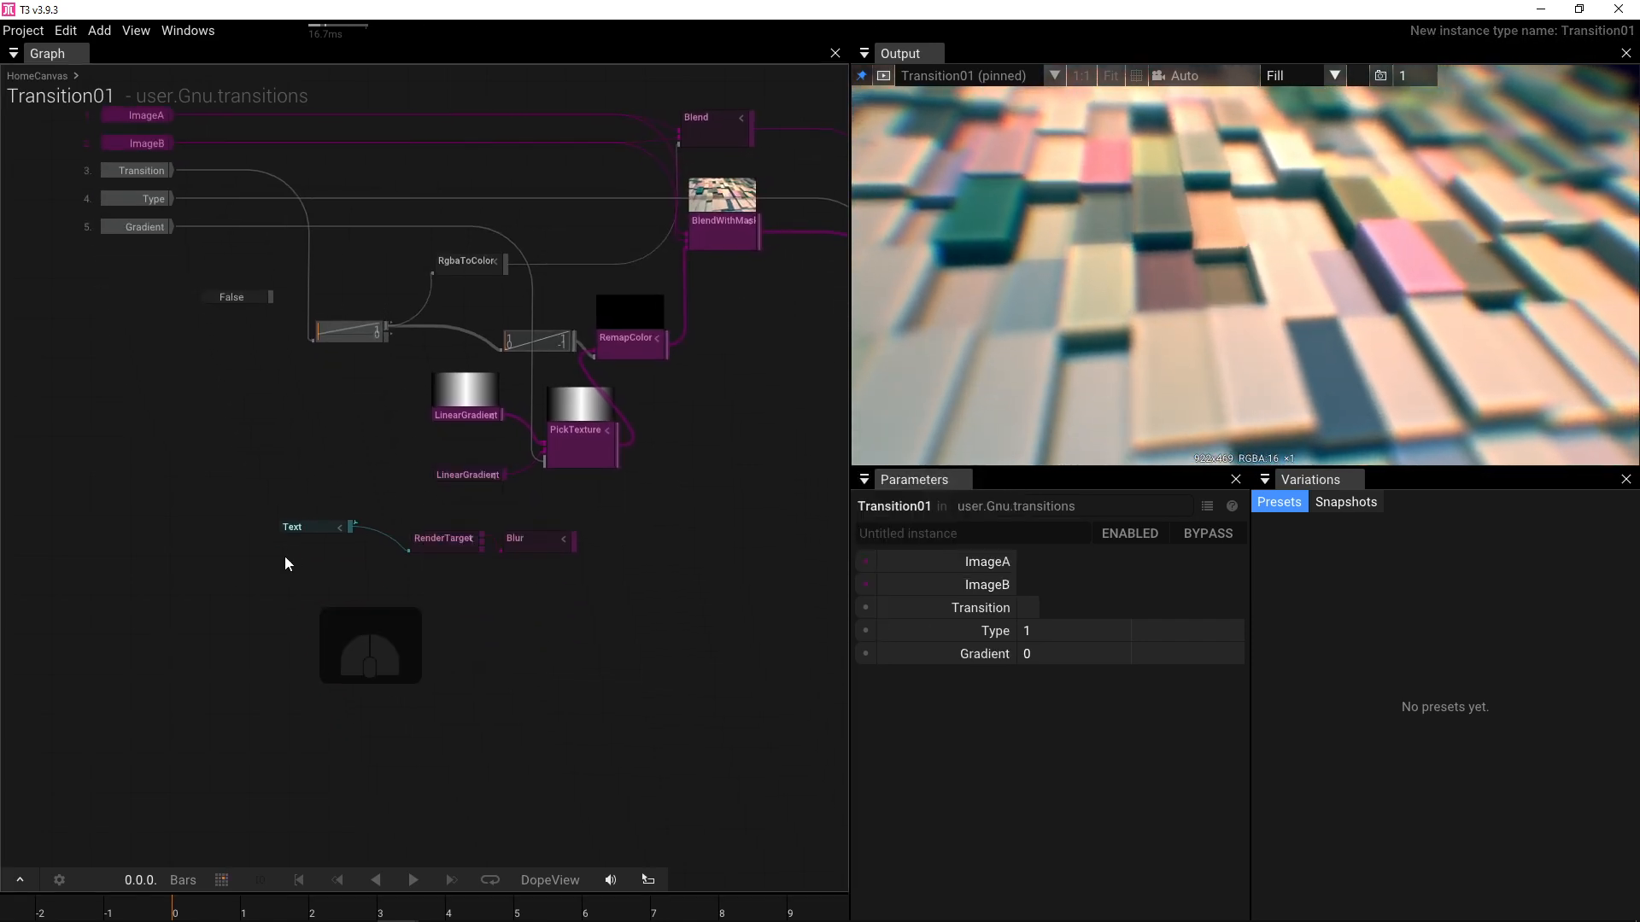
{"action": "left_click_drag", "start_coordinate": [244, 592], "coordinate": [533, 748]}
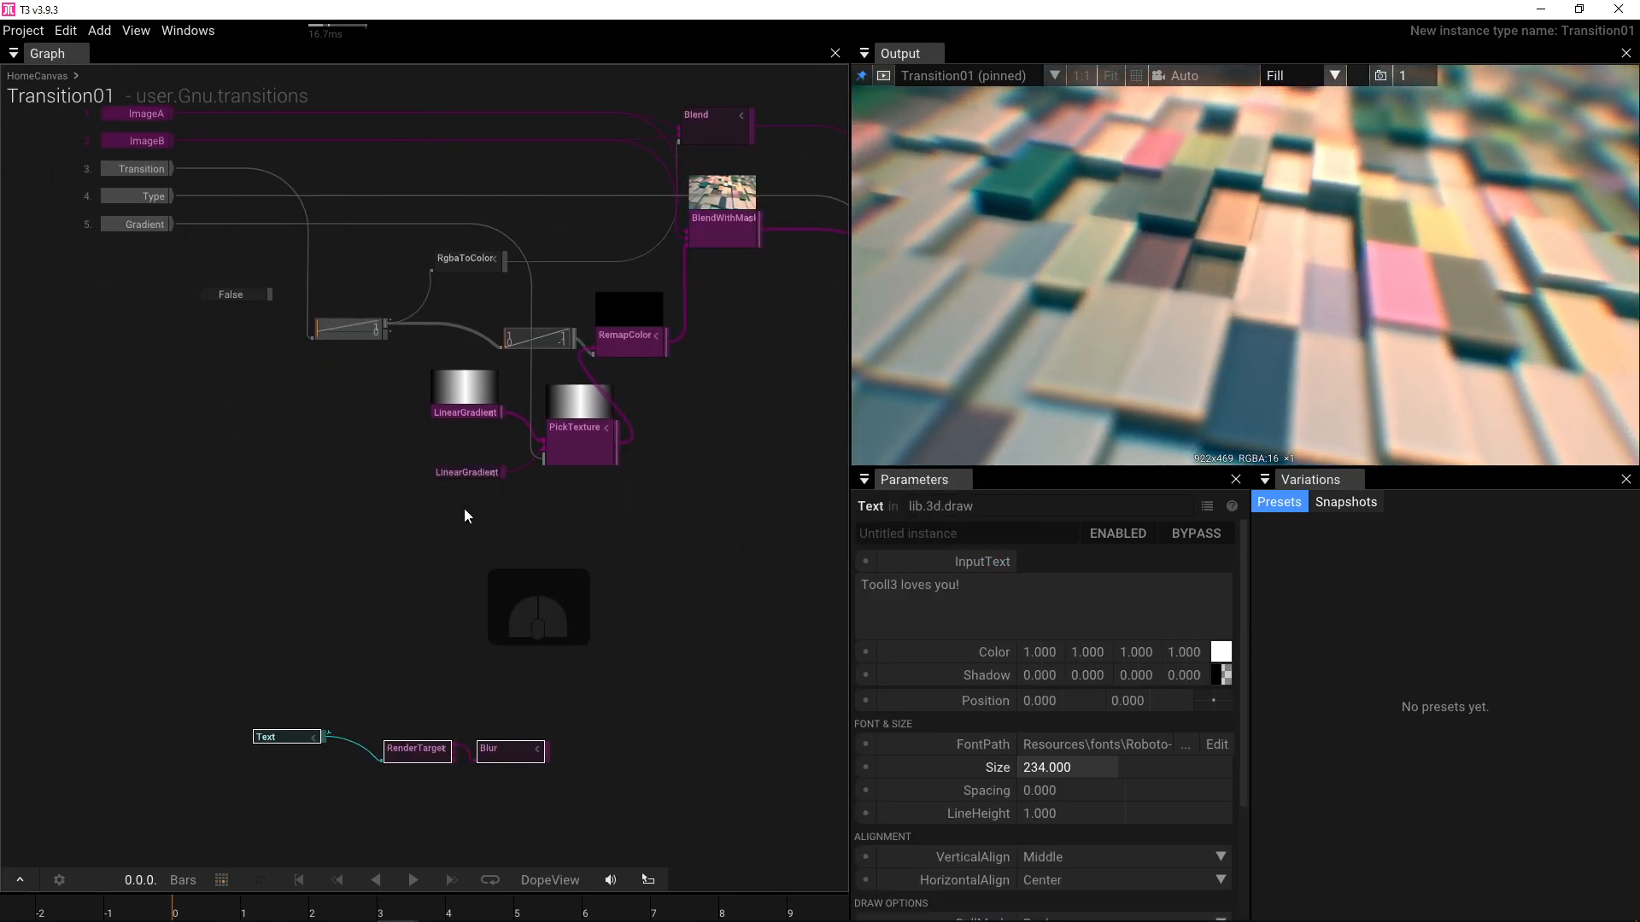
{"action": "scroll", "coordinate": [465, 504], "scroll_direction": "up", "scroll_amount": 5}
{"action": "left_click", "coordinate": [464, 444]}
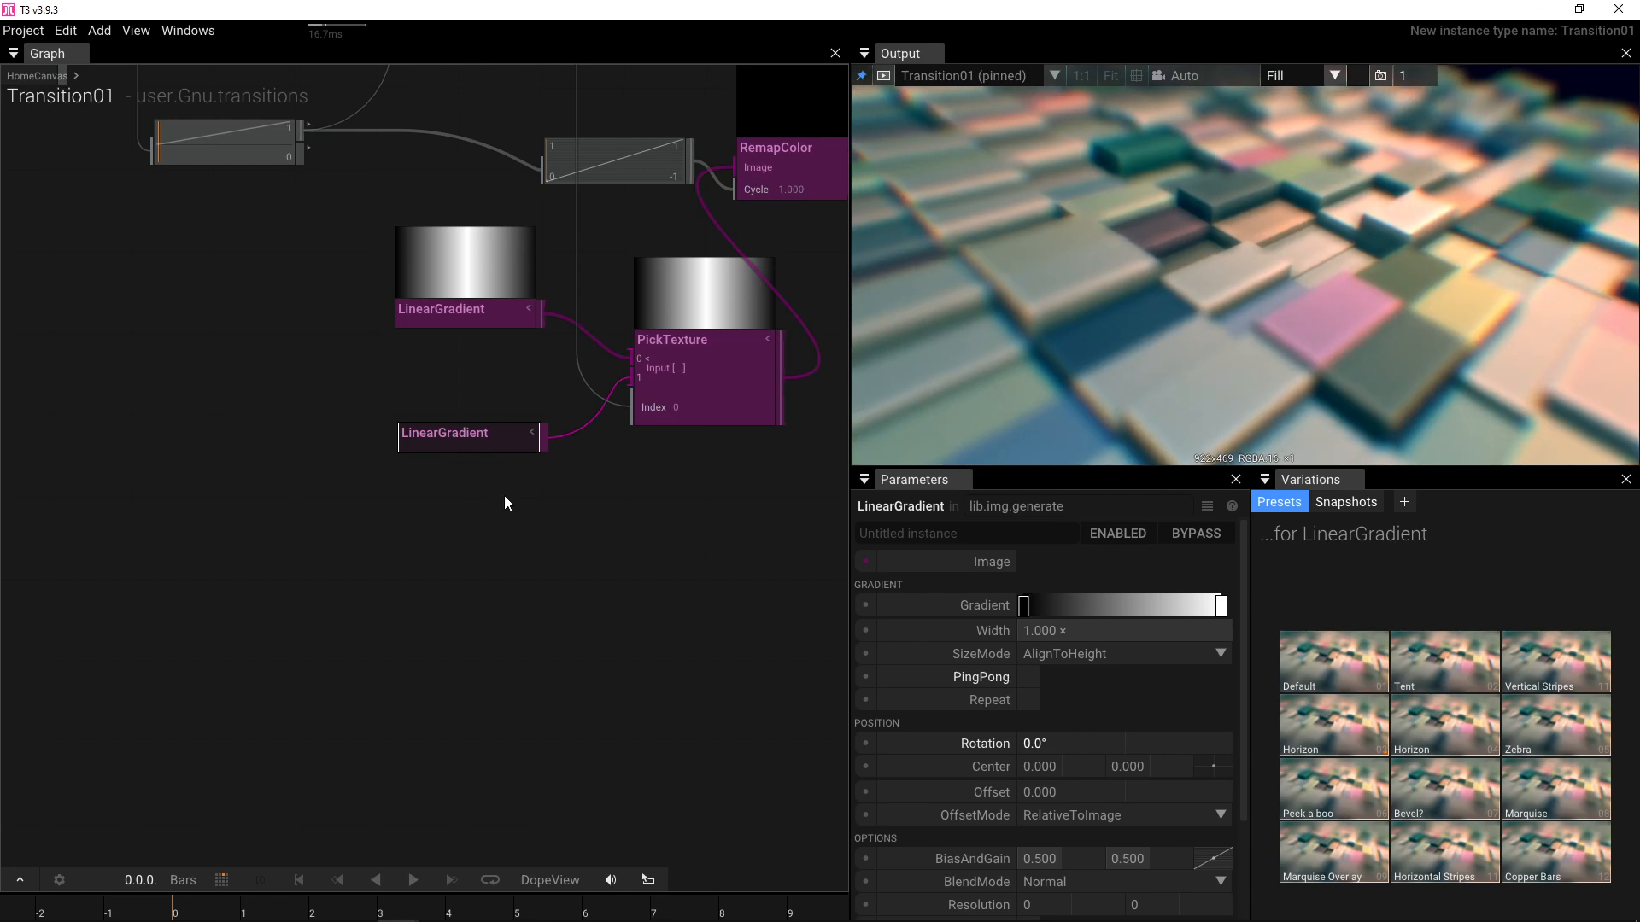
{"action": "left_click", "coordinate": [470, 432]}
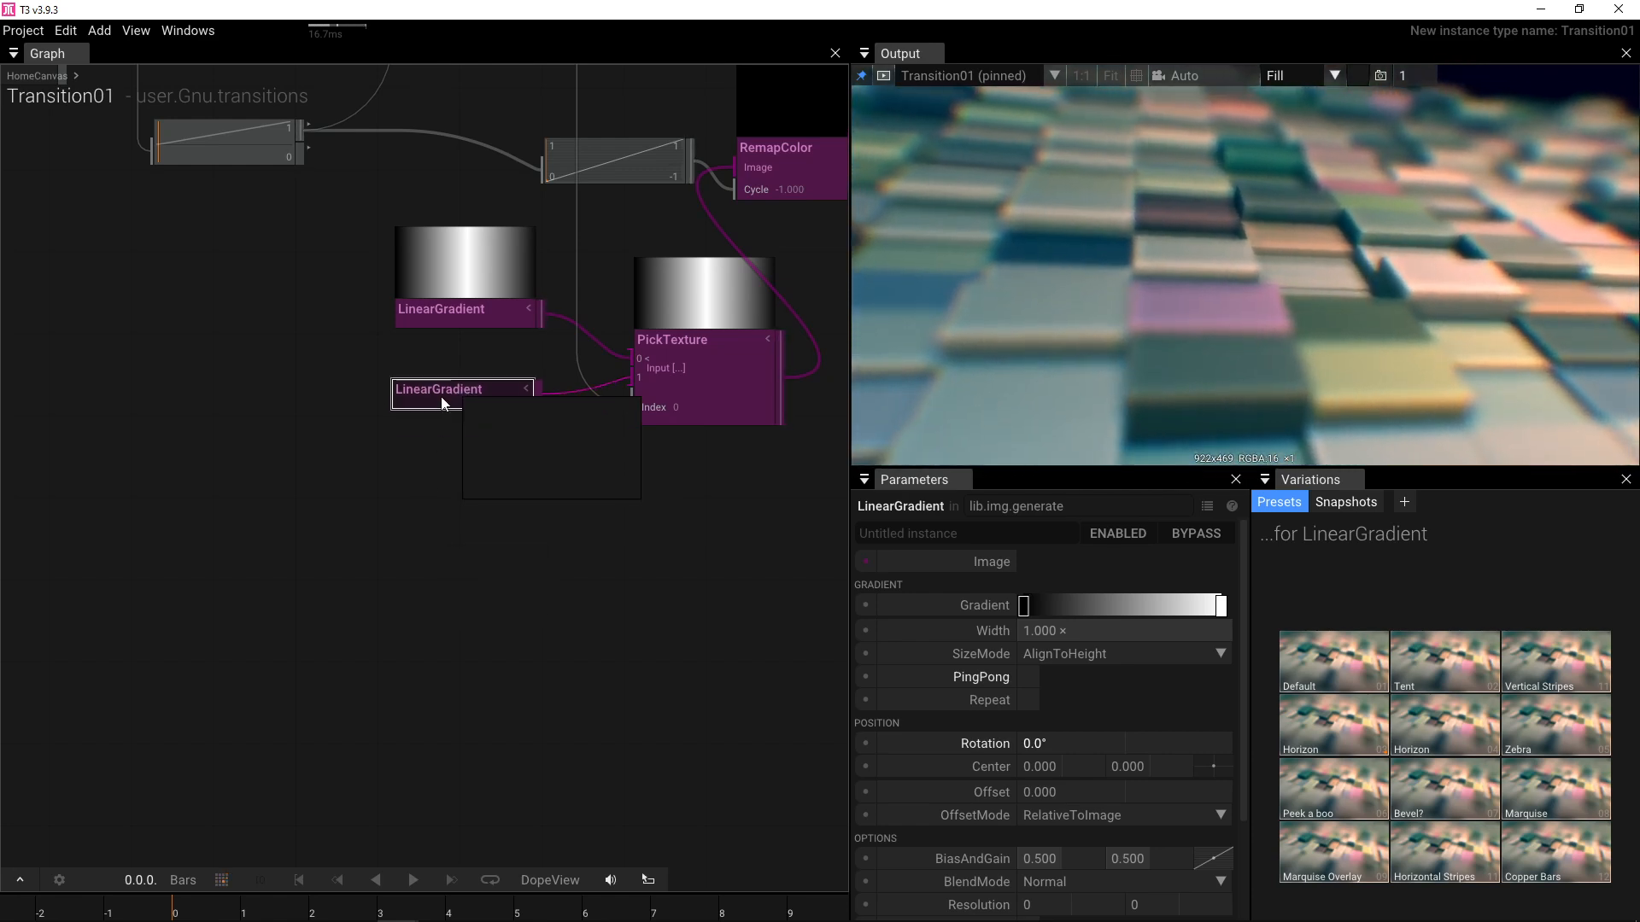
- Duplicate the second LinearGradient and place the copy below the existing pair
{"action": "left_click_drag", "start_coordinate": [473, 443], "coordinate": [433, 533]}
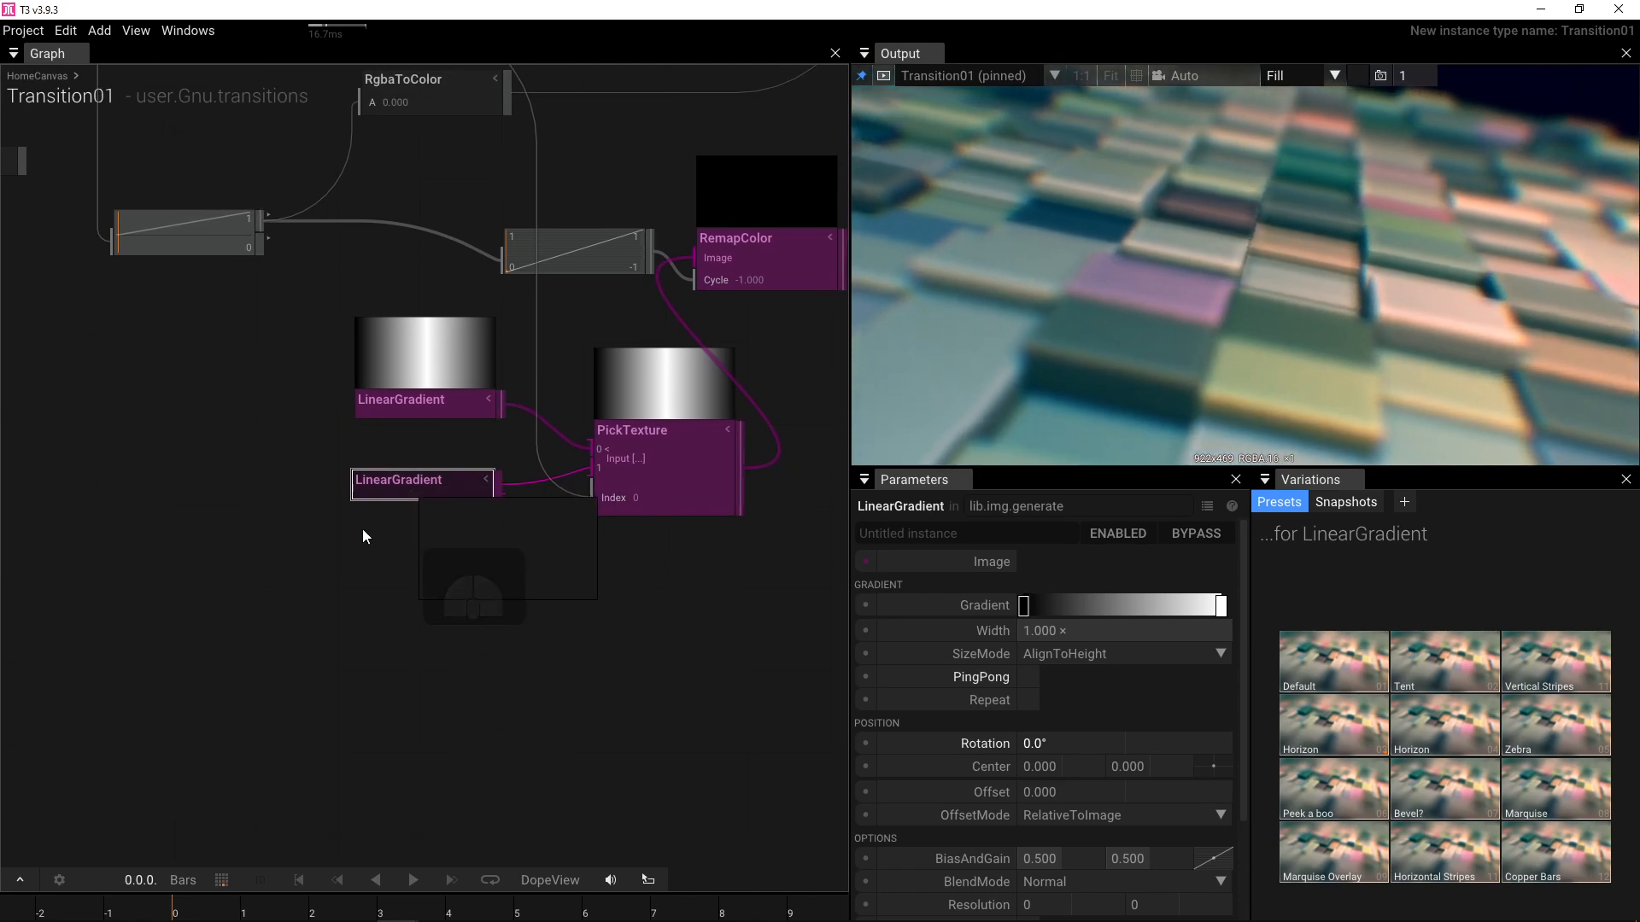
{"action": "key", "text": "ctrl+v"}
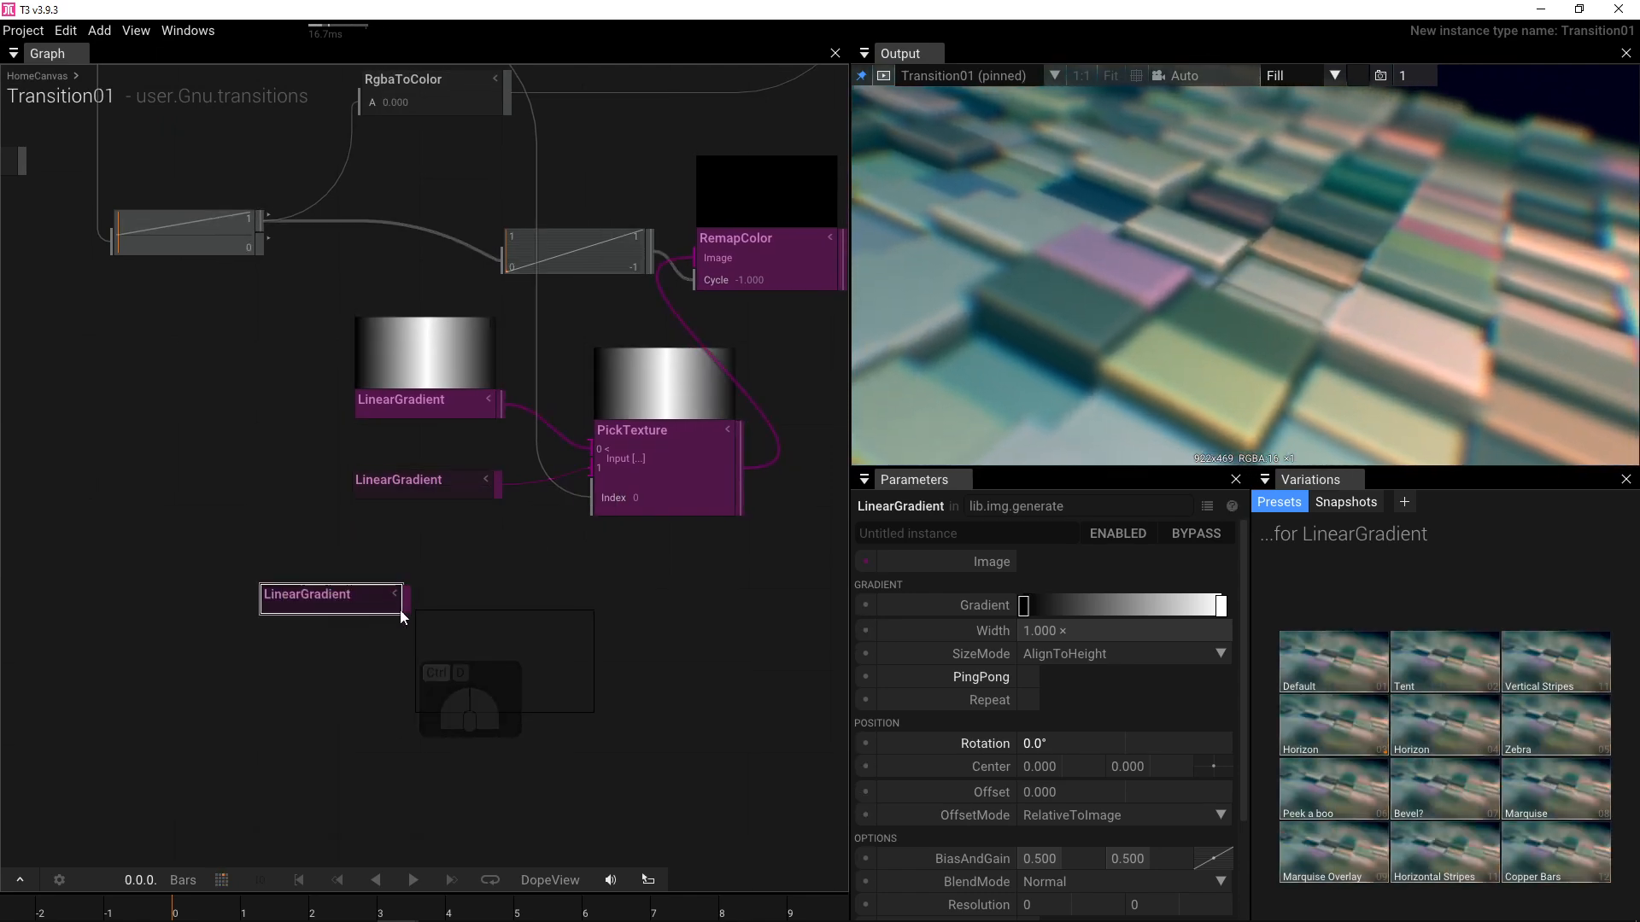
- Add a PolarCoordinates operator fed by the third LinearGradient and connect its output as another input of the gradient PickTexture
{"action": "left_click_drag", "start_coordinate": [412, 606], "coordinate": [414, 620]}
{"action": "type", "text": "pol"}
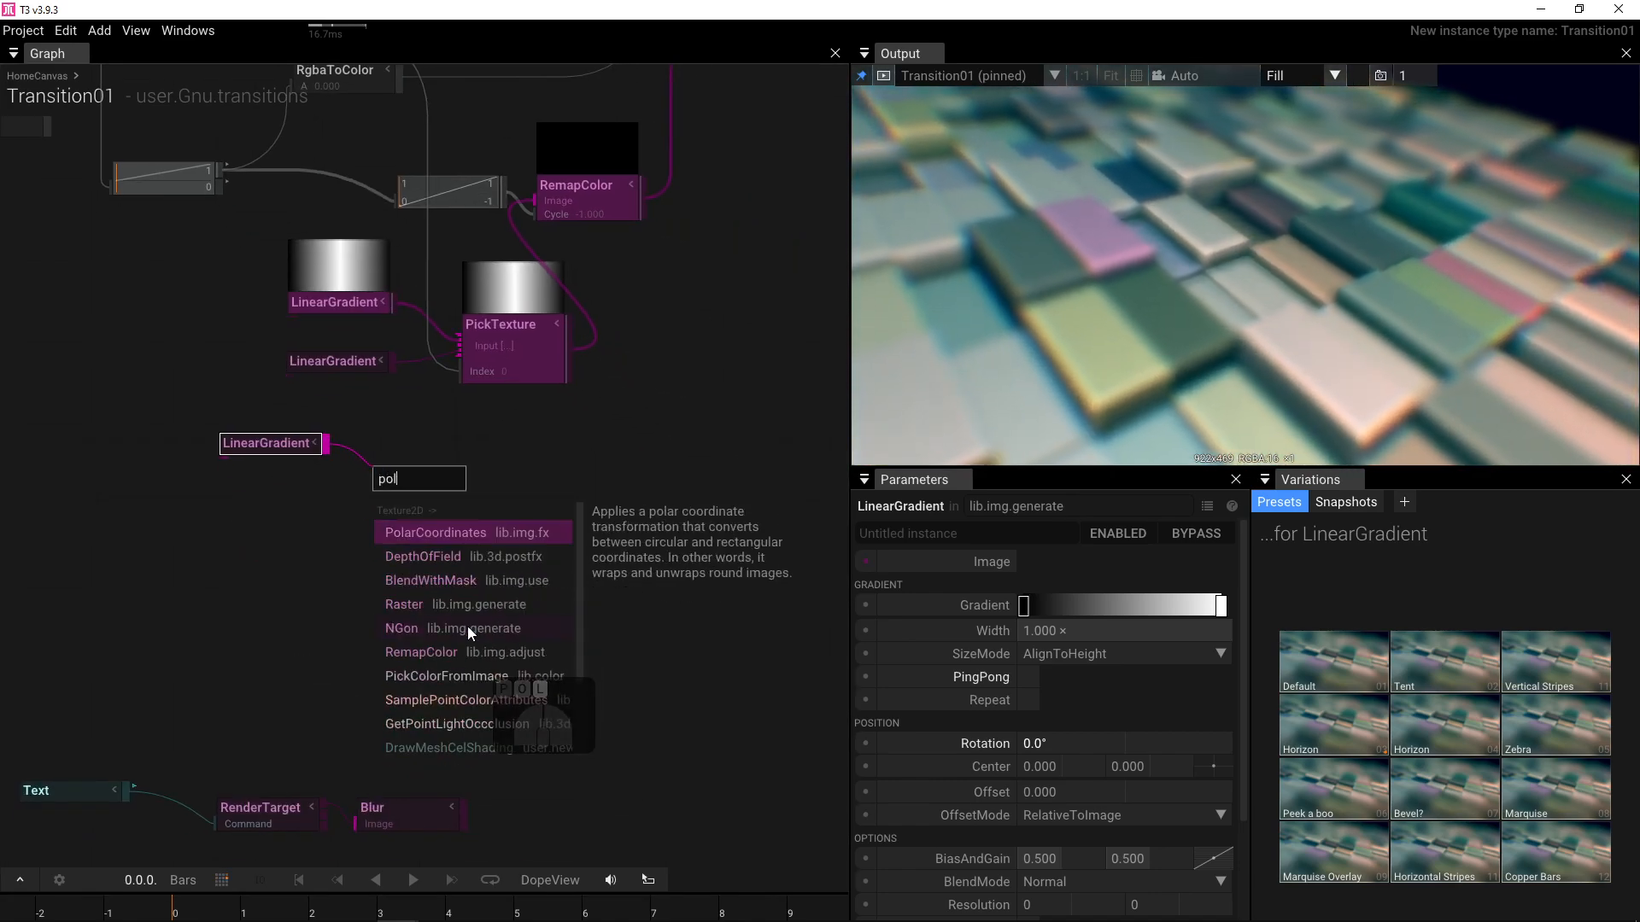
{"action": "left_click", "coordinate": [464, 531]}
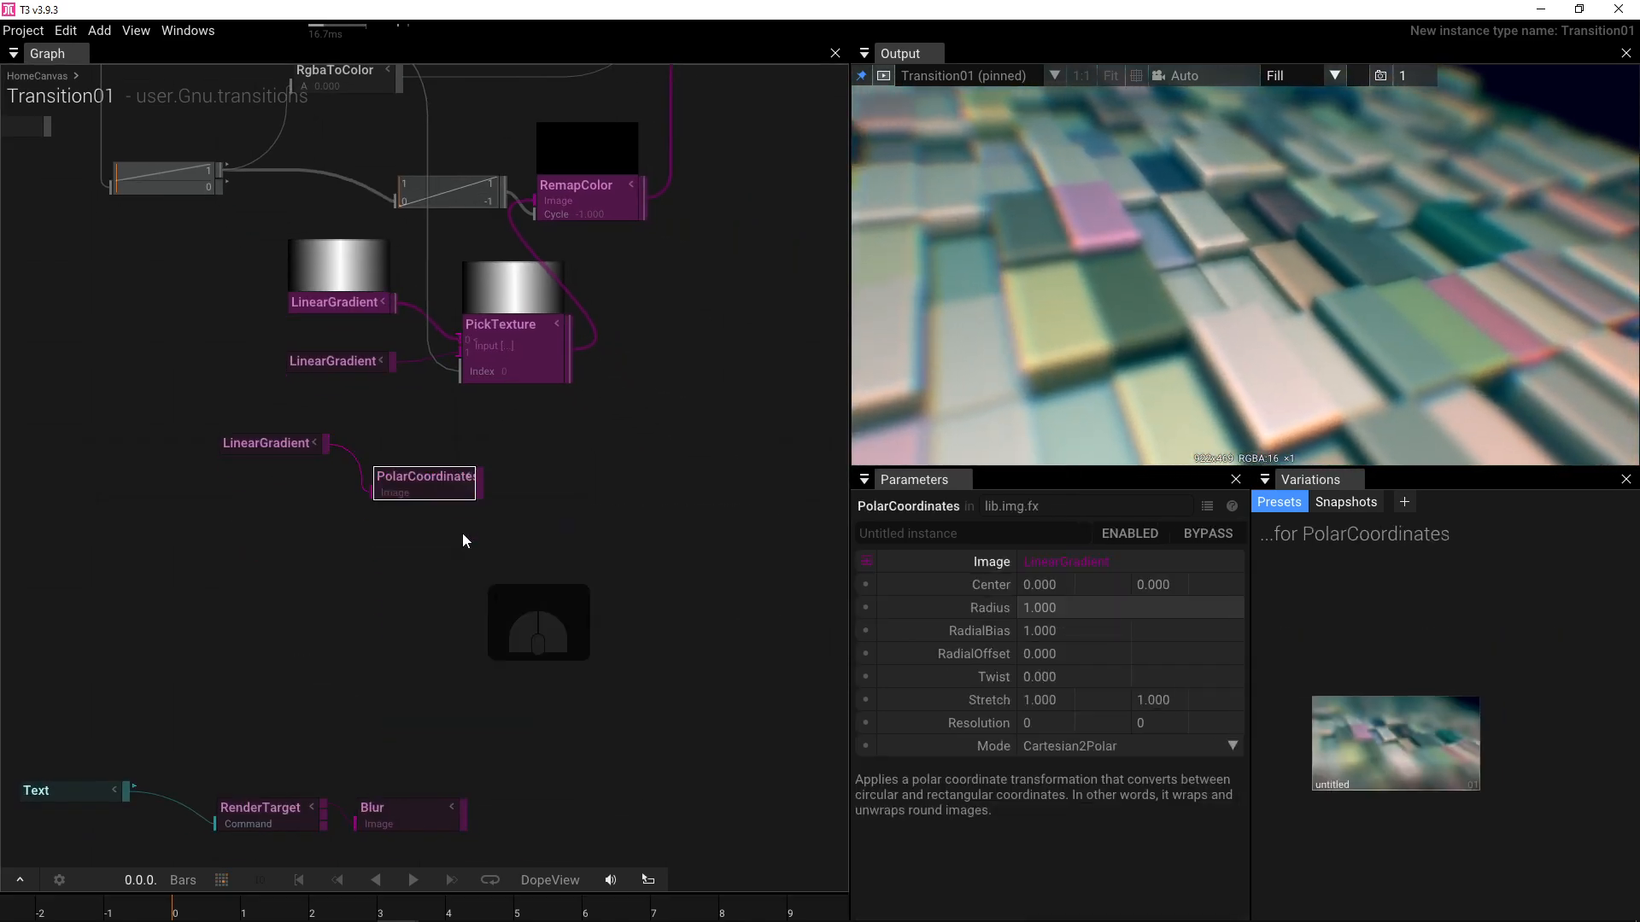
{"action": "left_click_drag", "start_coordinate": [478, 487], "coordinate": [462, 366]}
- Pin PolarCoordinates to the output view and line it up with its LinearGradient beneath the other gradients
{"action": "left_click_drag", "start_coordinate": [250, 444], "coordinate": [234, 501]}
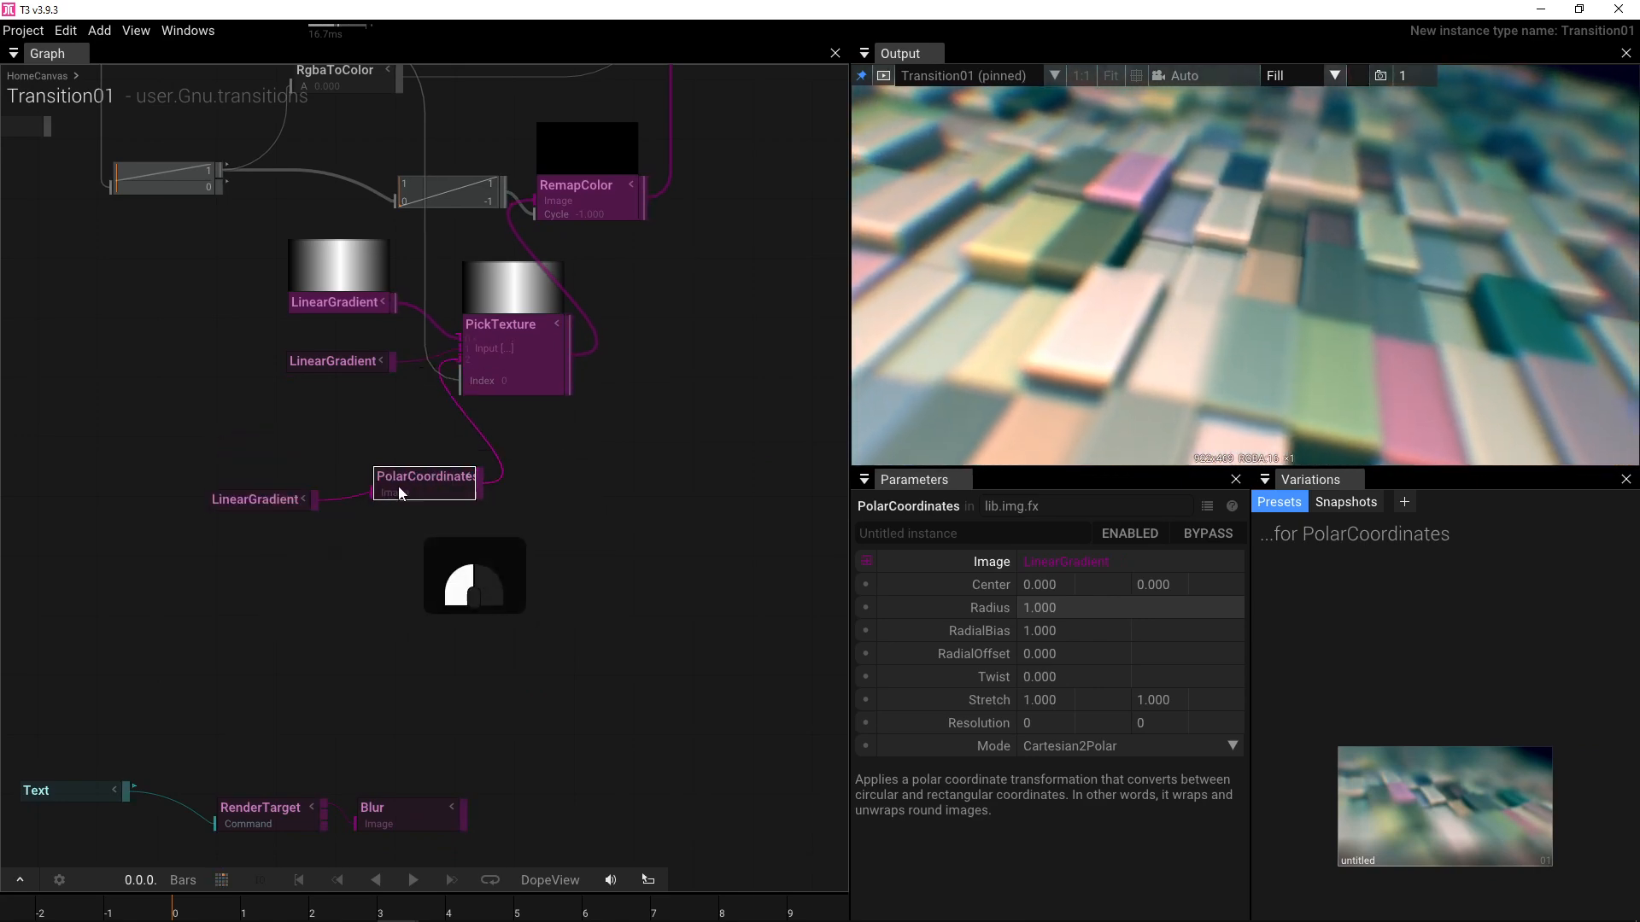
{"action": "key", "text": "p"}
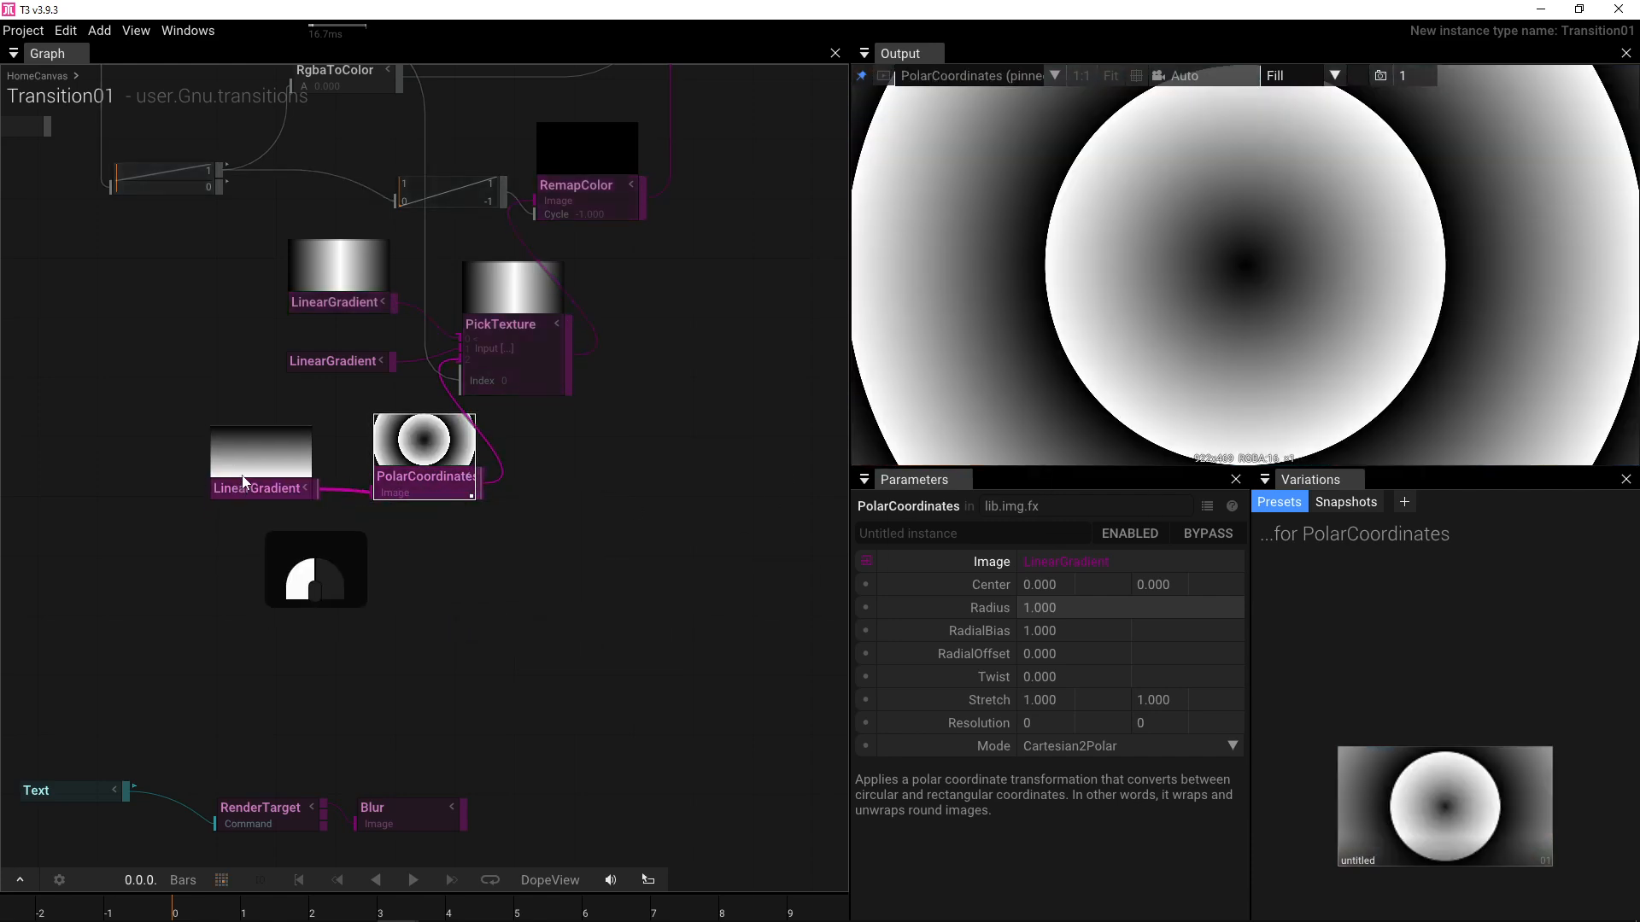
{"action": "left_click_drag", "start_coordinate": [253, 499], "coordinate": [105, 491]}
{"action": "left_click_drag", "start_coordinate": [381, 489], "coordinate": [305, 490]}
{"action": "left_click_drag", "start_coordinate": [110, 491], "coordinate": [176, 493]}
- Set the Rotation of the LinearGradient feeding PolarCoordinates to 90° and its SizeMode to AlignToWidth
{"action": "left_click", "coordinate": [176, 488]}
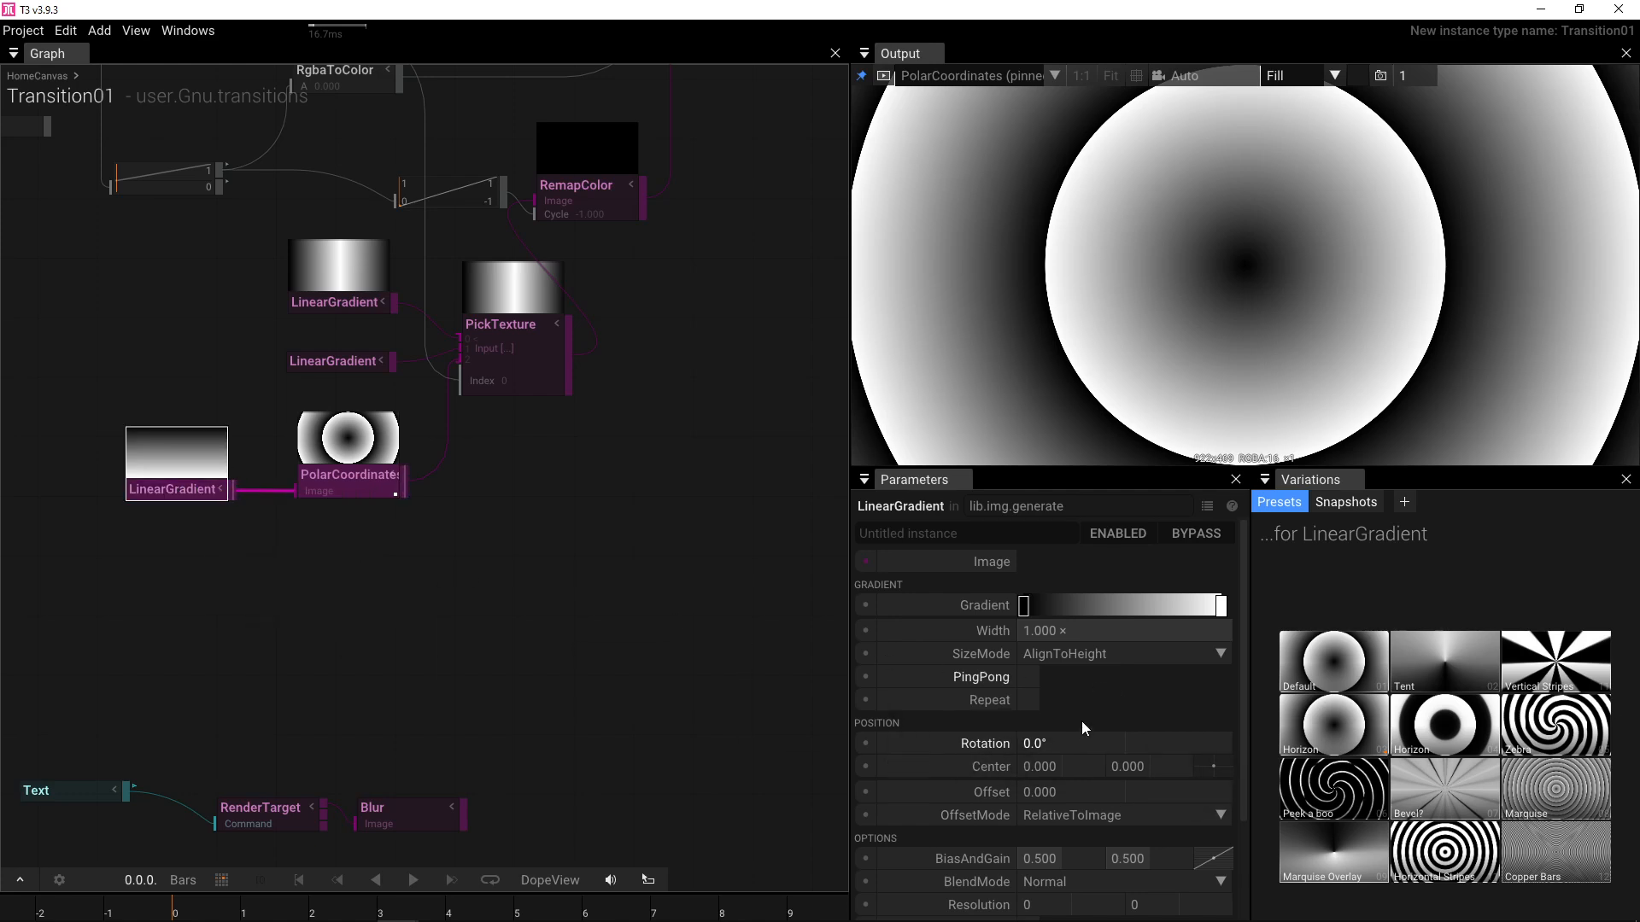
{"action": "left_click", "coordinate": [1068, 744]}
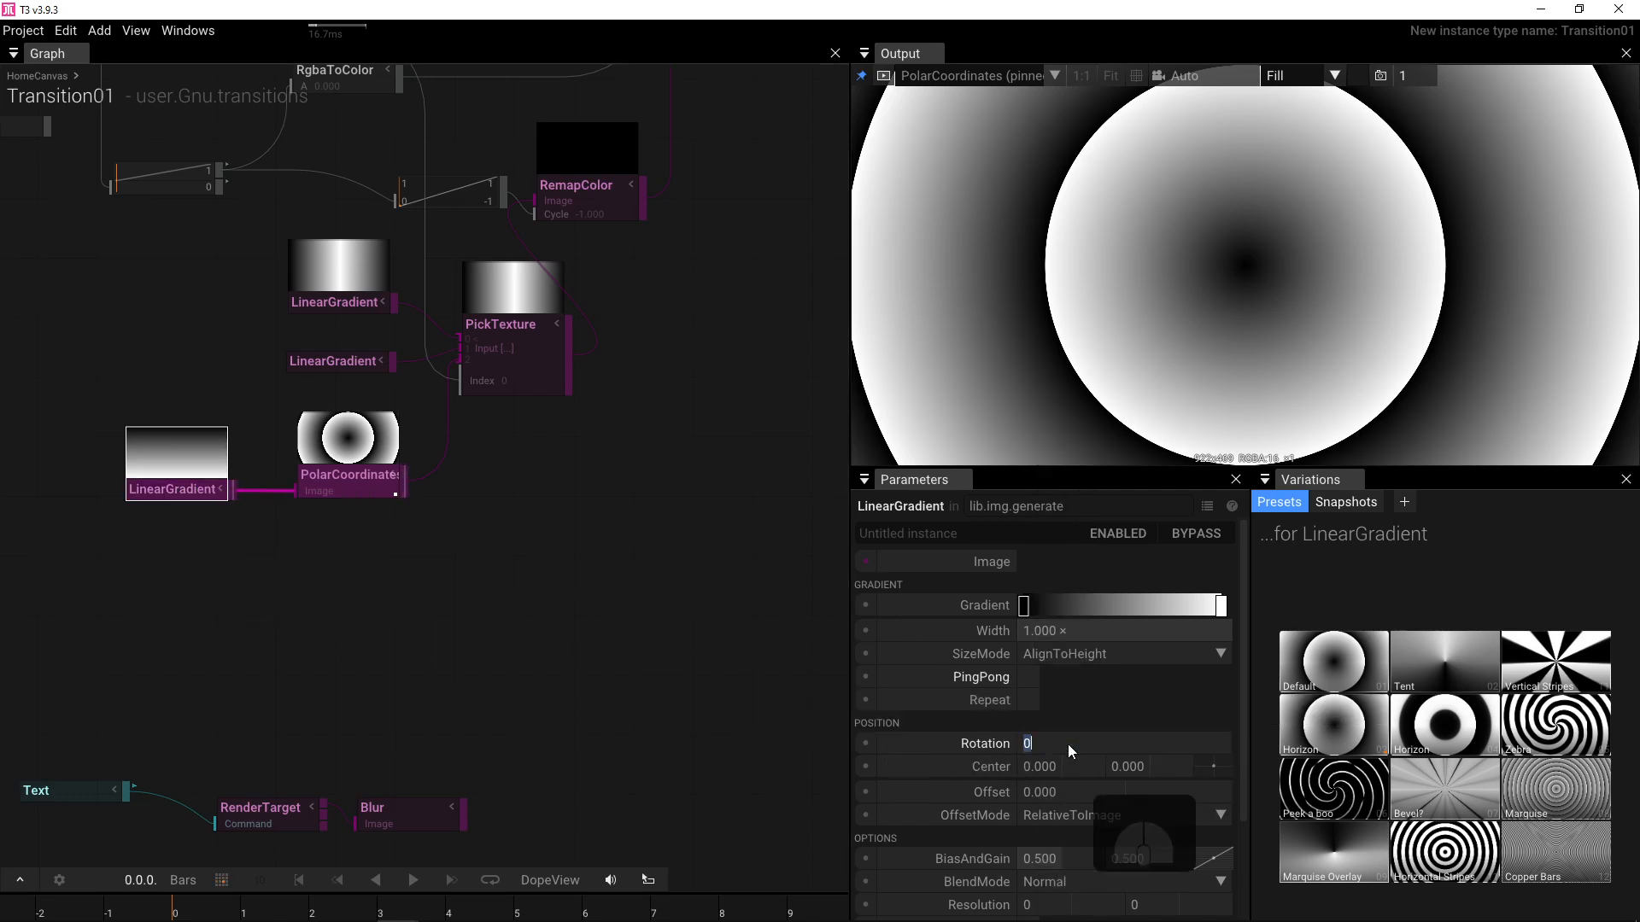
{"action": "type", "text": "90"}
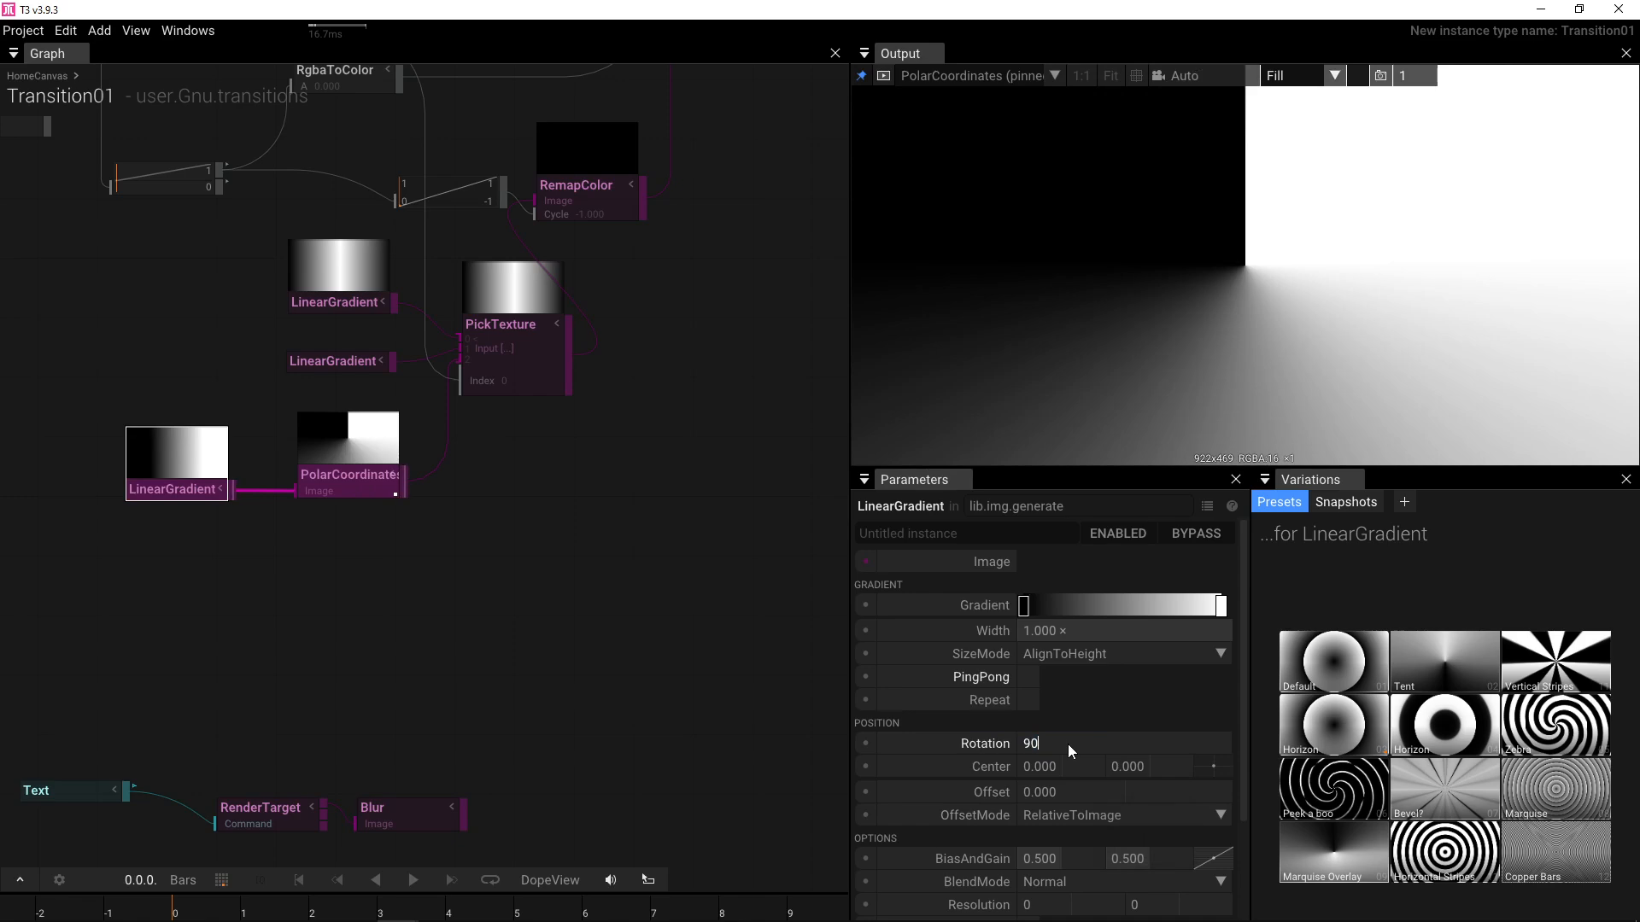
{"action": "key", "text": "Return"}
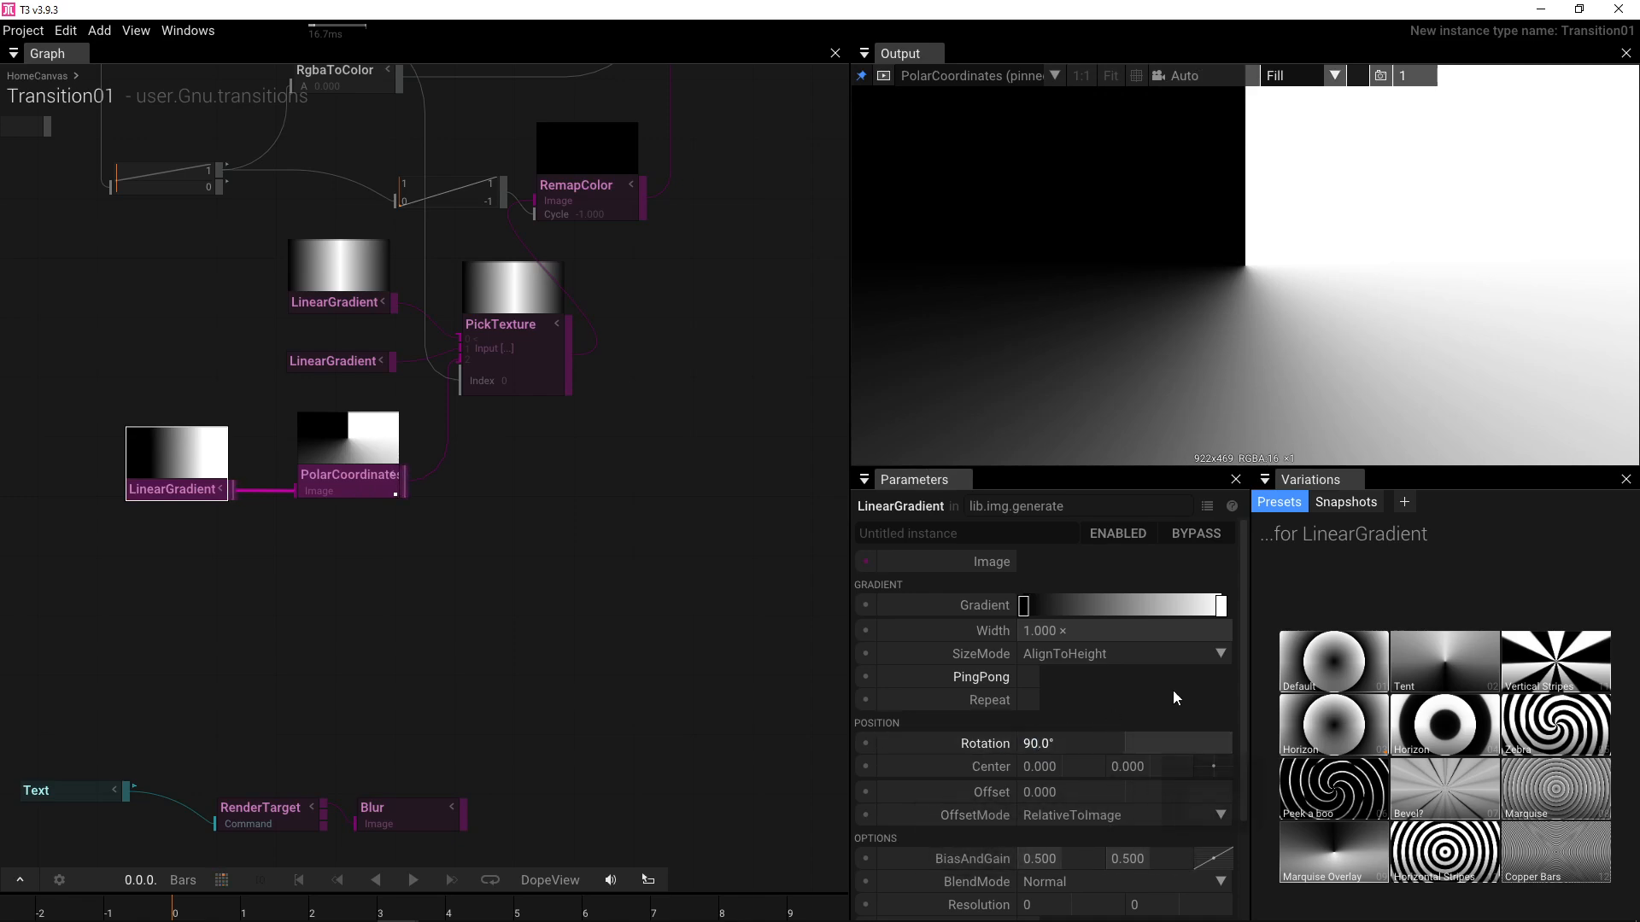
{"action": "left_click", "coordinate": [1223, 654]}
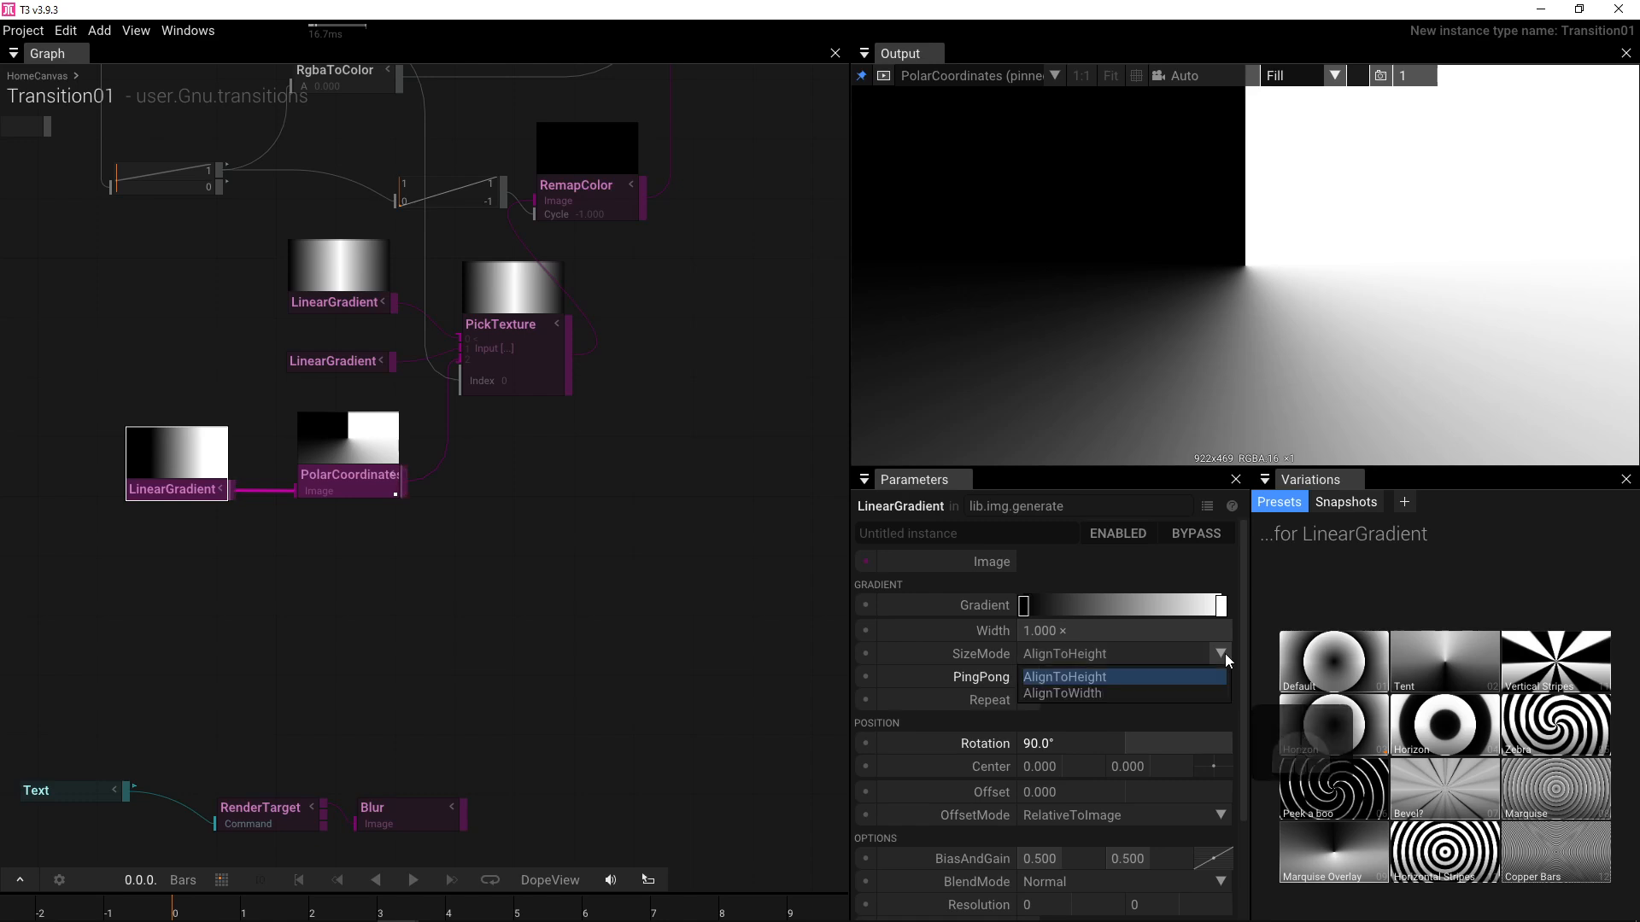
{"action": "left_click", "coordinate": [1201, 697]}
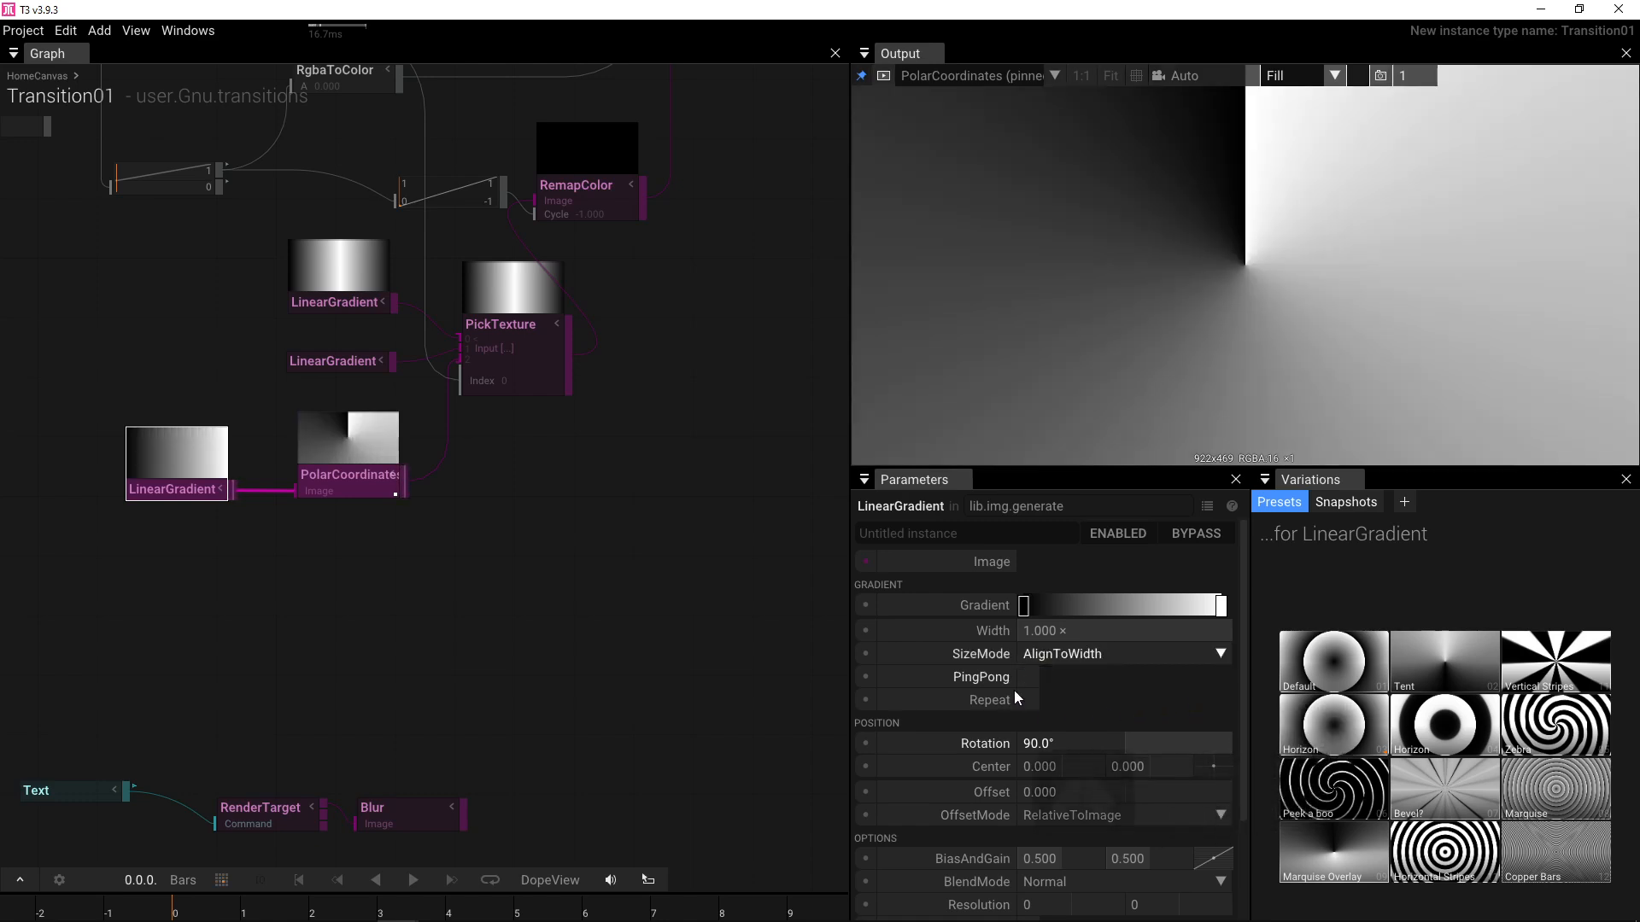
- Set the Gradient parameter of Transition01 to 2
{"action": "left_click_drag", "start_coordinate": [502, 584], "coordinate": [508, 674]}
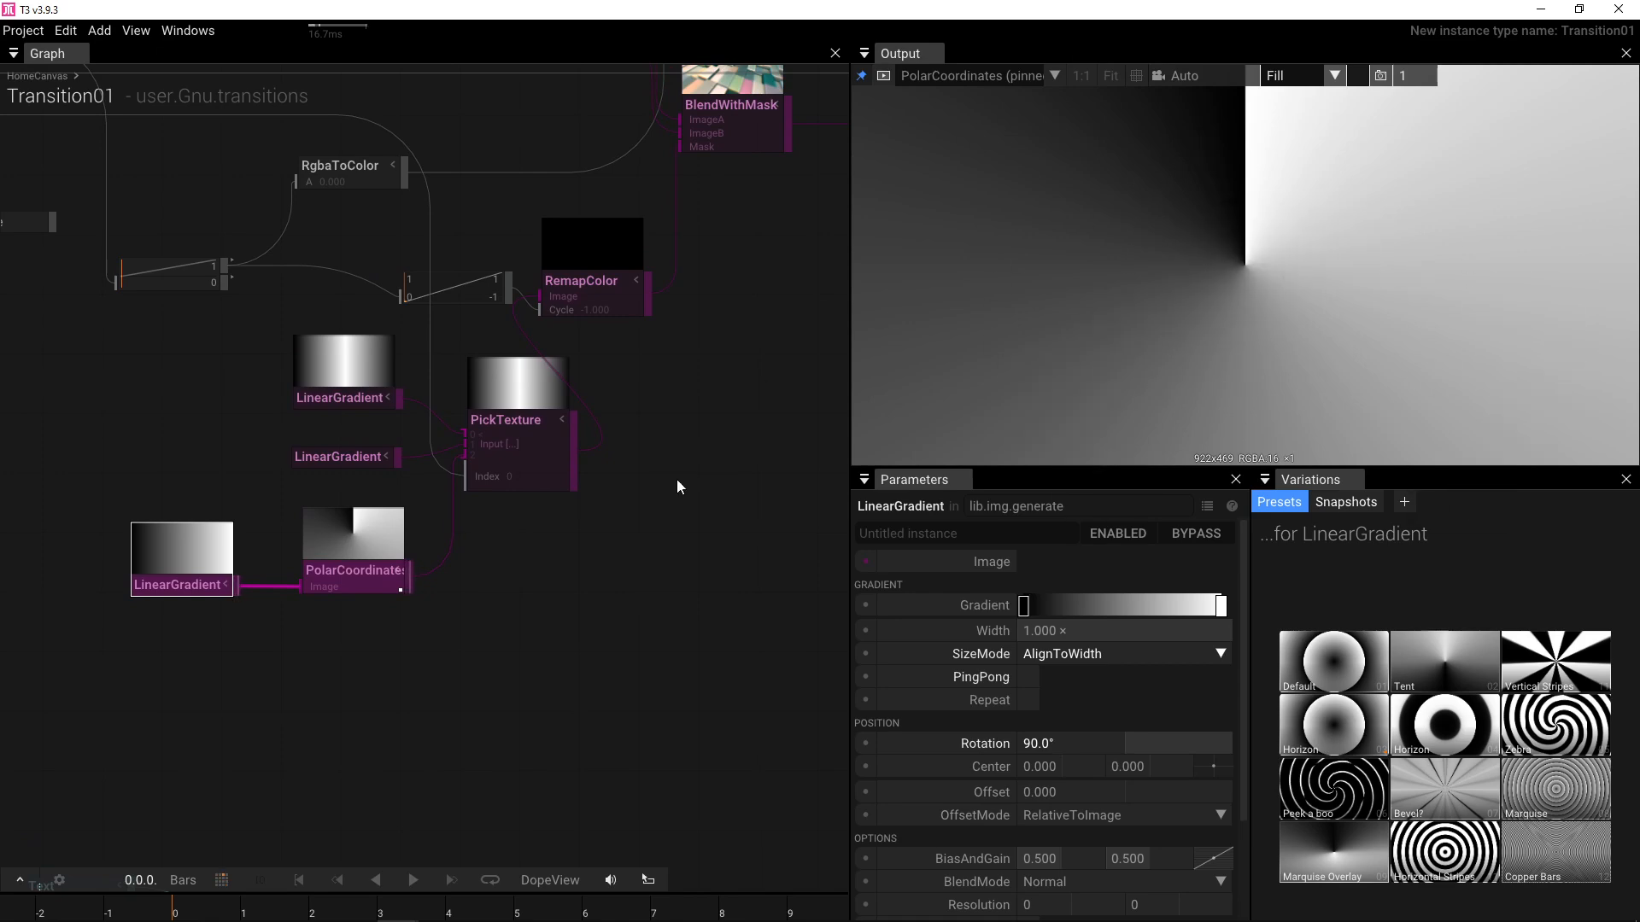
{"action": "scroll", "coordinate": [677, 481], "scroll_direction": "down", "scroll_amount": 5}
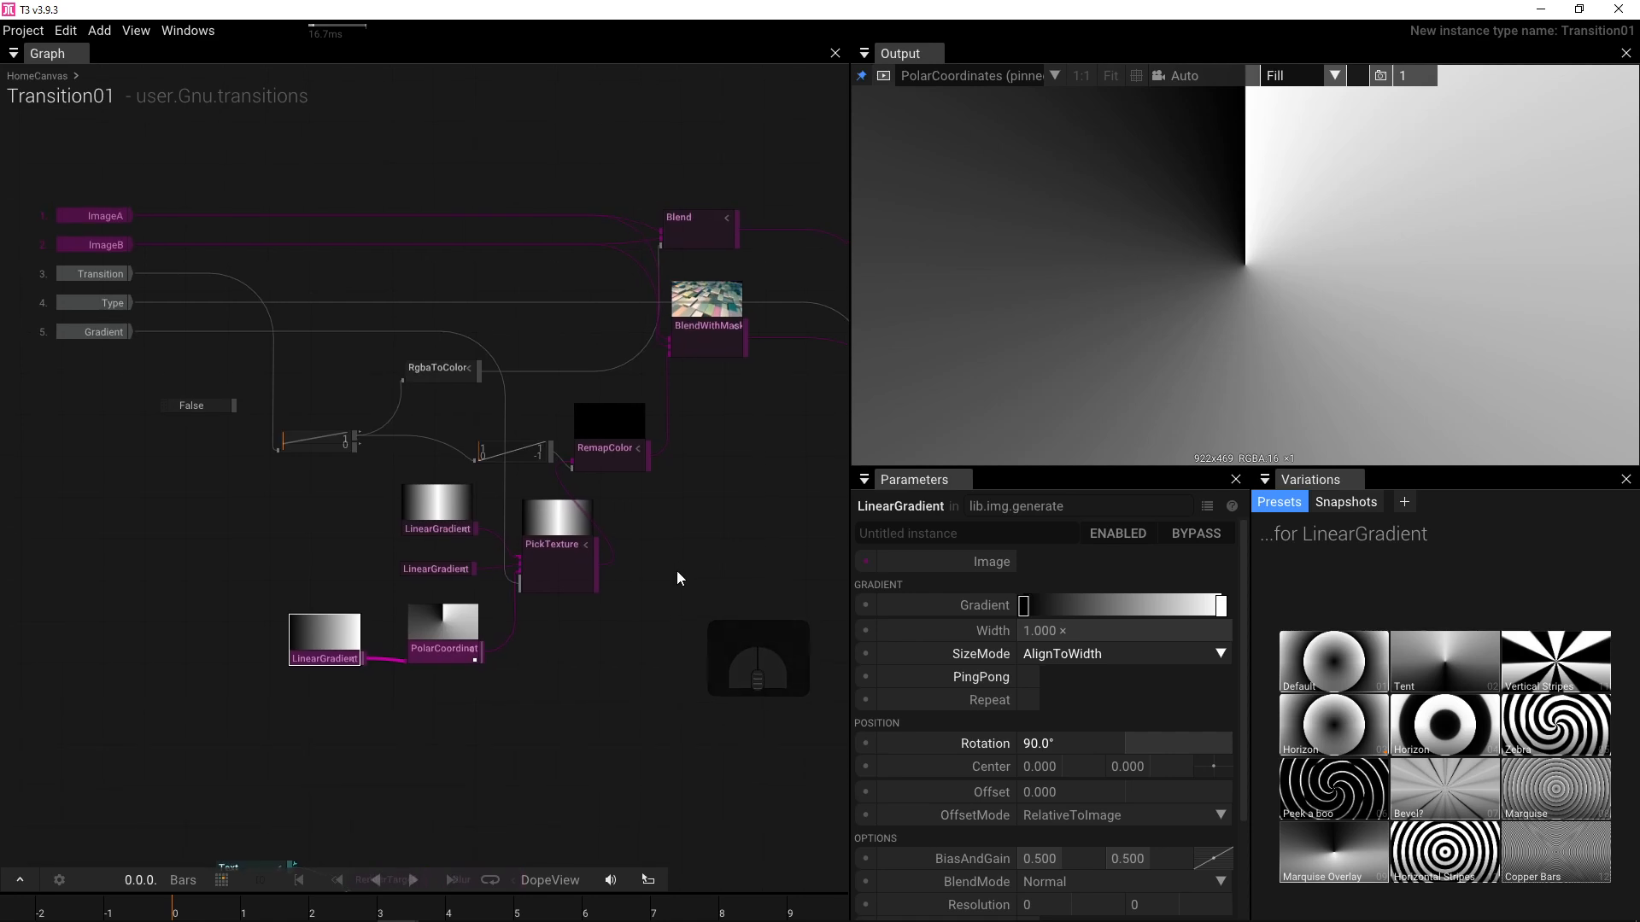
{"action": "left_click", "coordinate": [565, 586]}
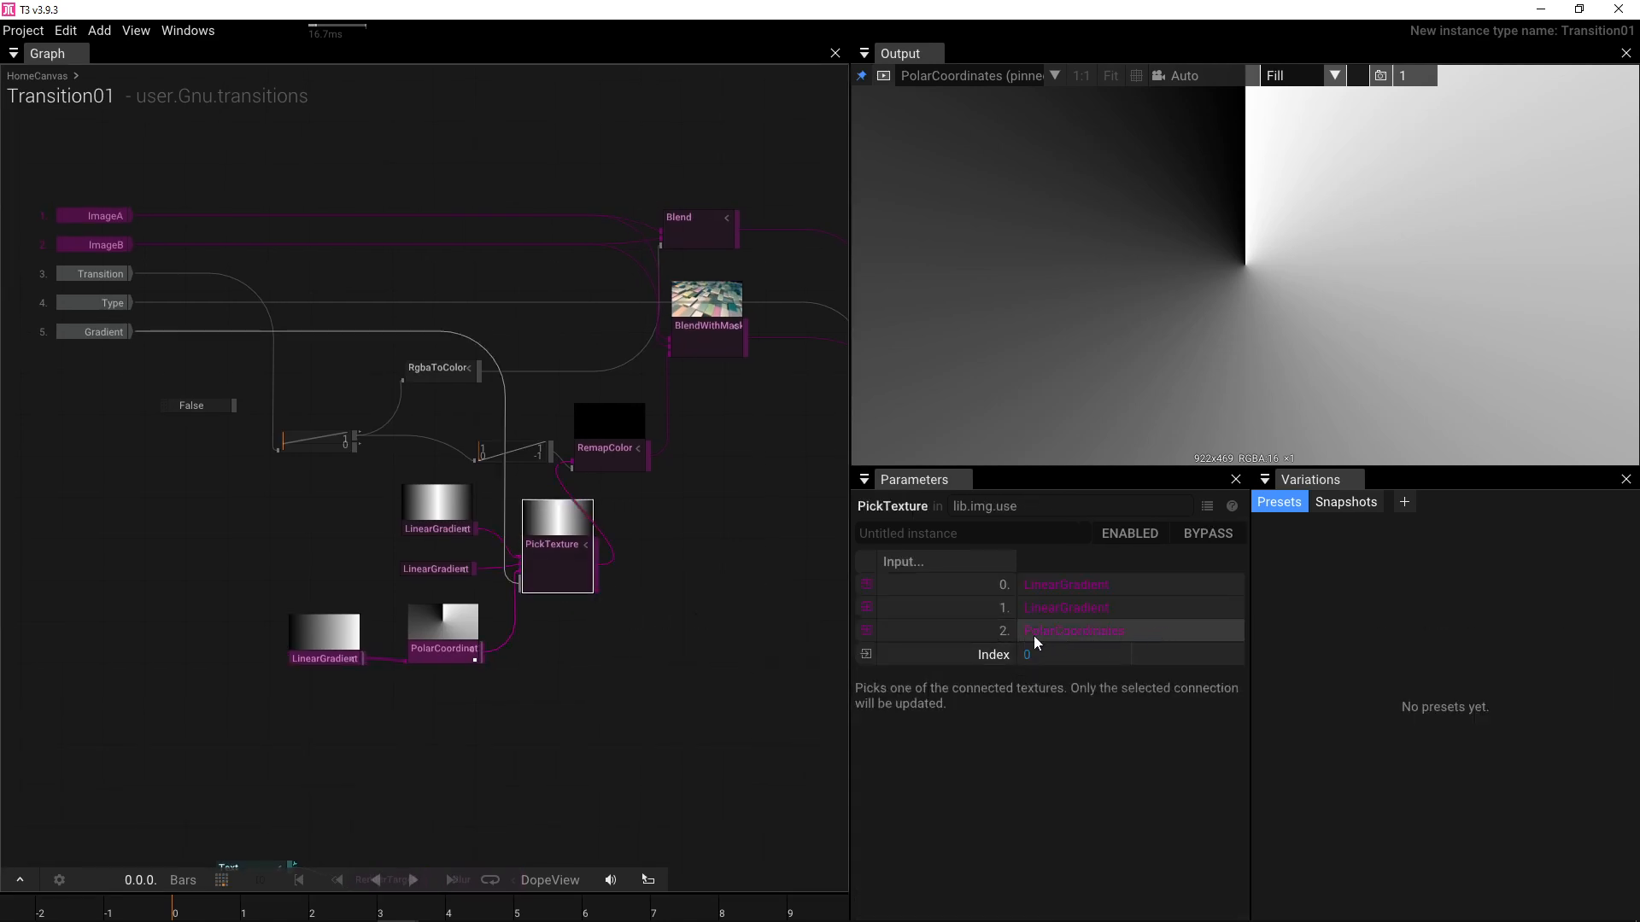
{"action": "left_click", "coordinate": [688, 570]}
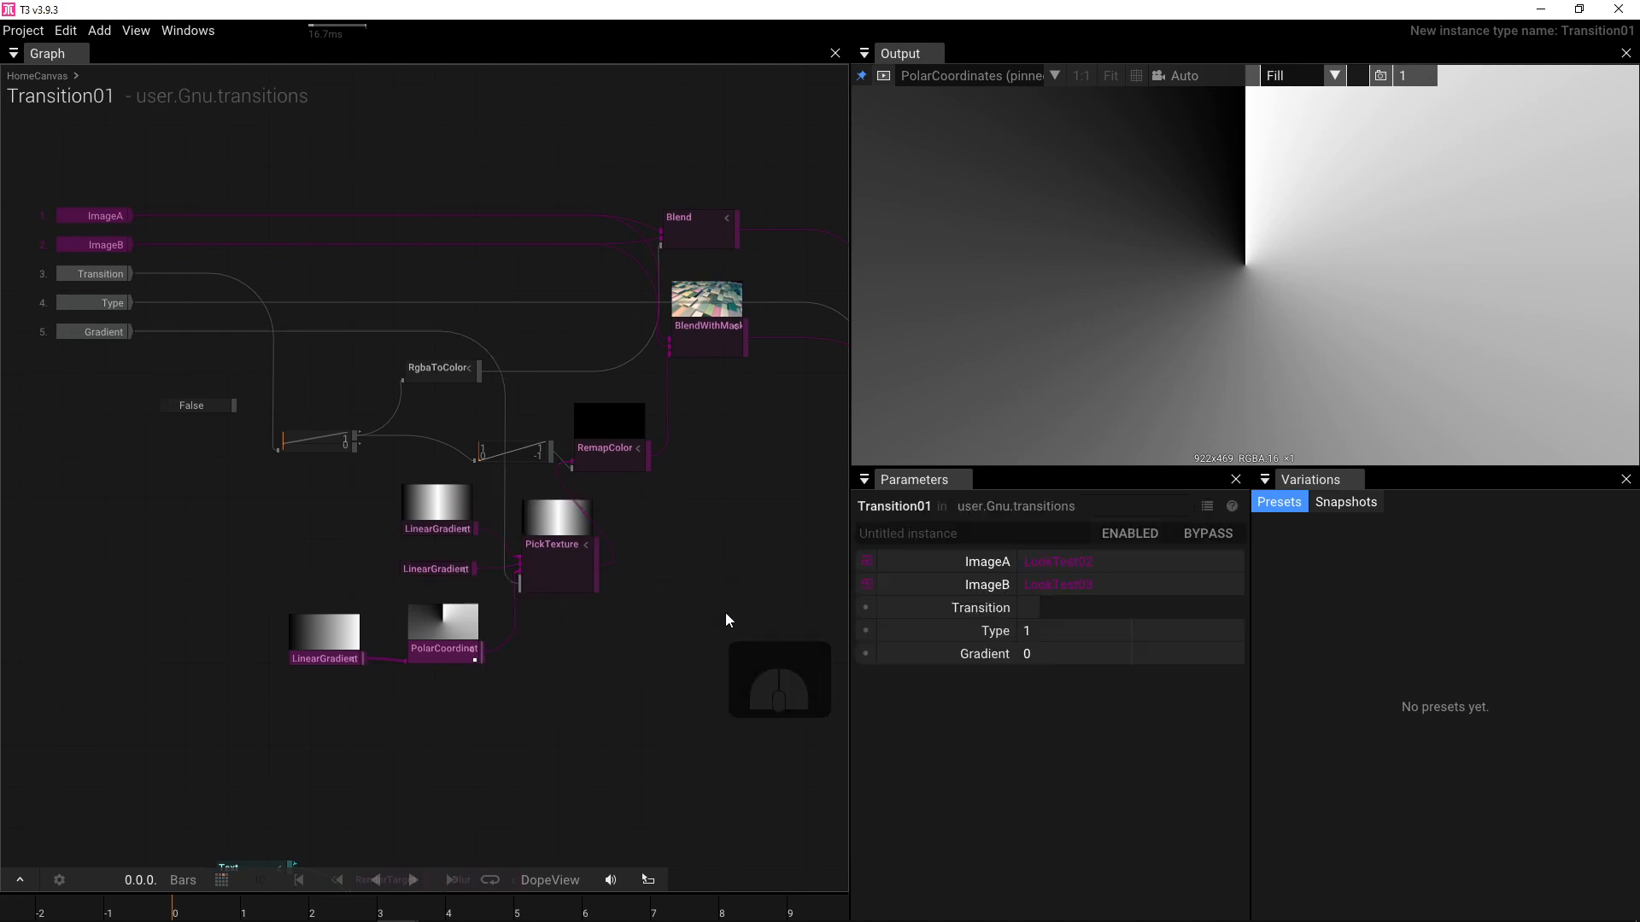
{"action": "left_click", "coordinate": [1054, 650]}
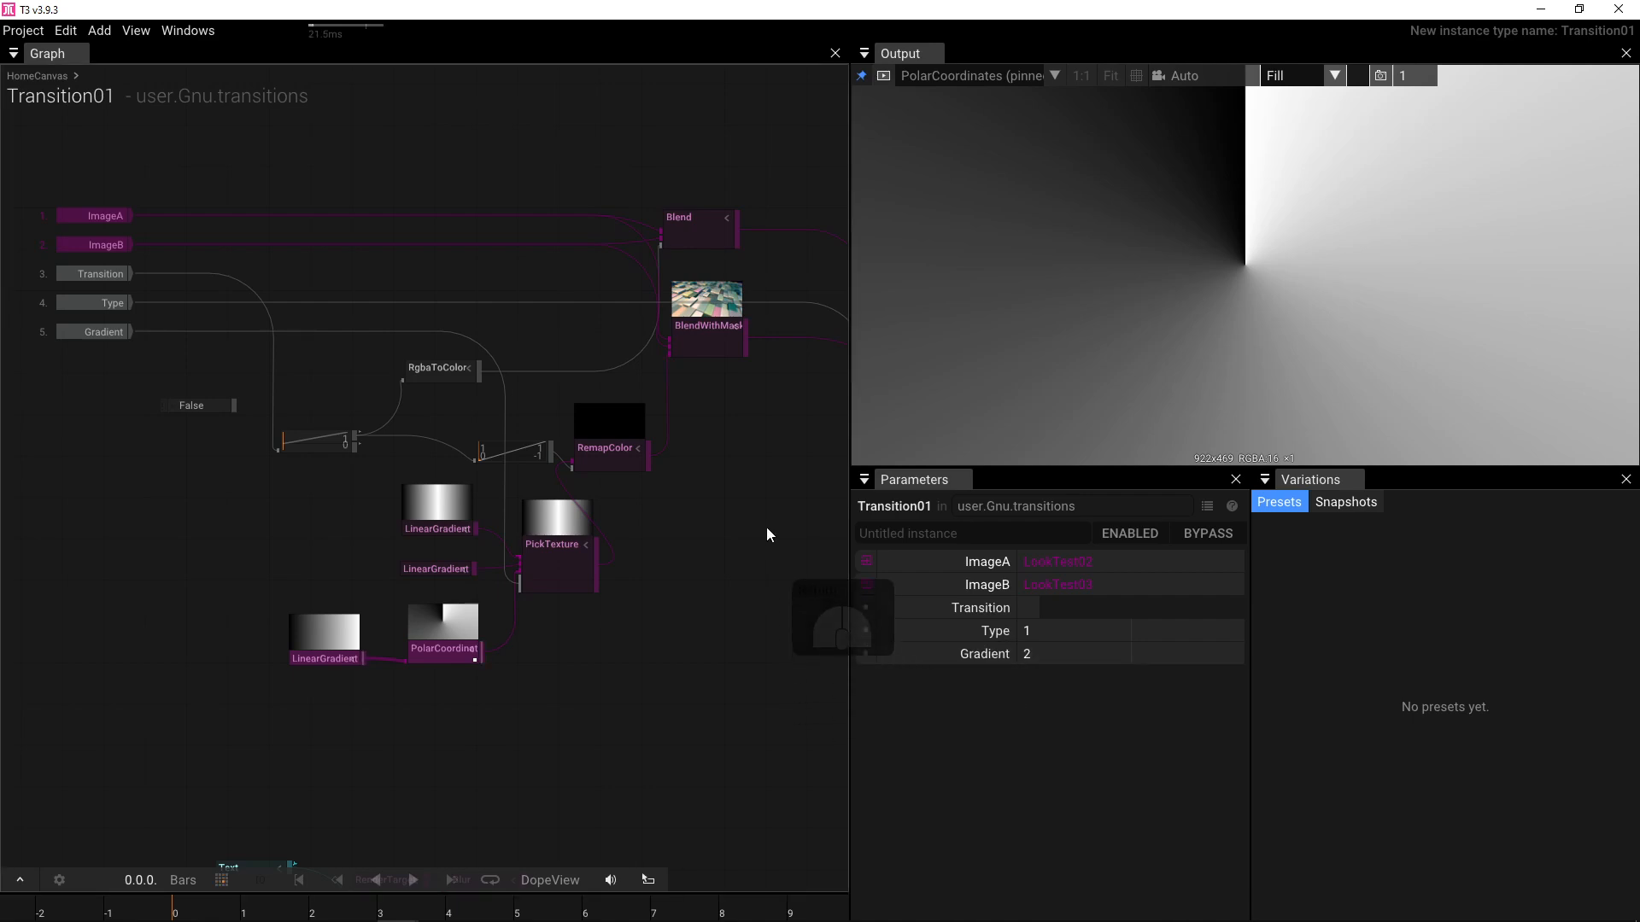
- Pin the Transition01 output for viewing and toggle Transition on and off to preview the polar gradient wipe
{"action": "left_click_drag", "start_coordinate": [767, 526], "coordinate": [446, 578]}
{"action": "left_click", "coordinate": [861, 78]}
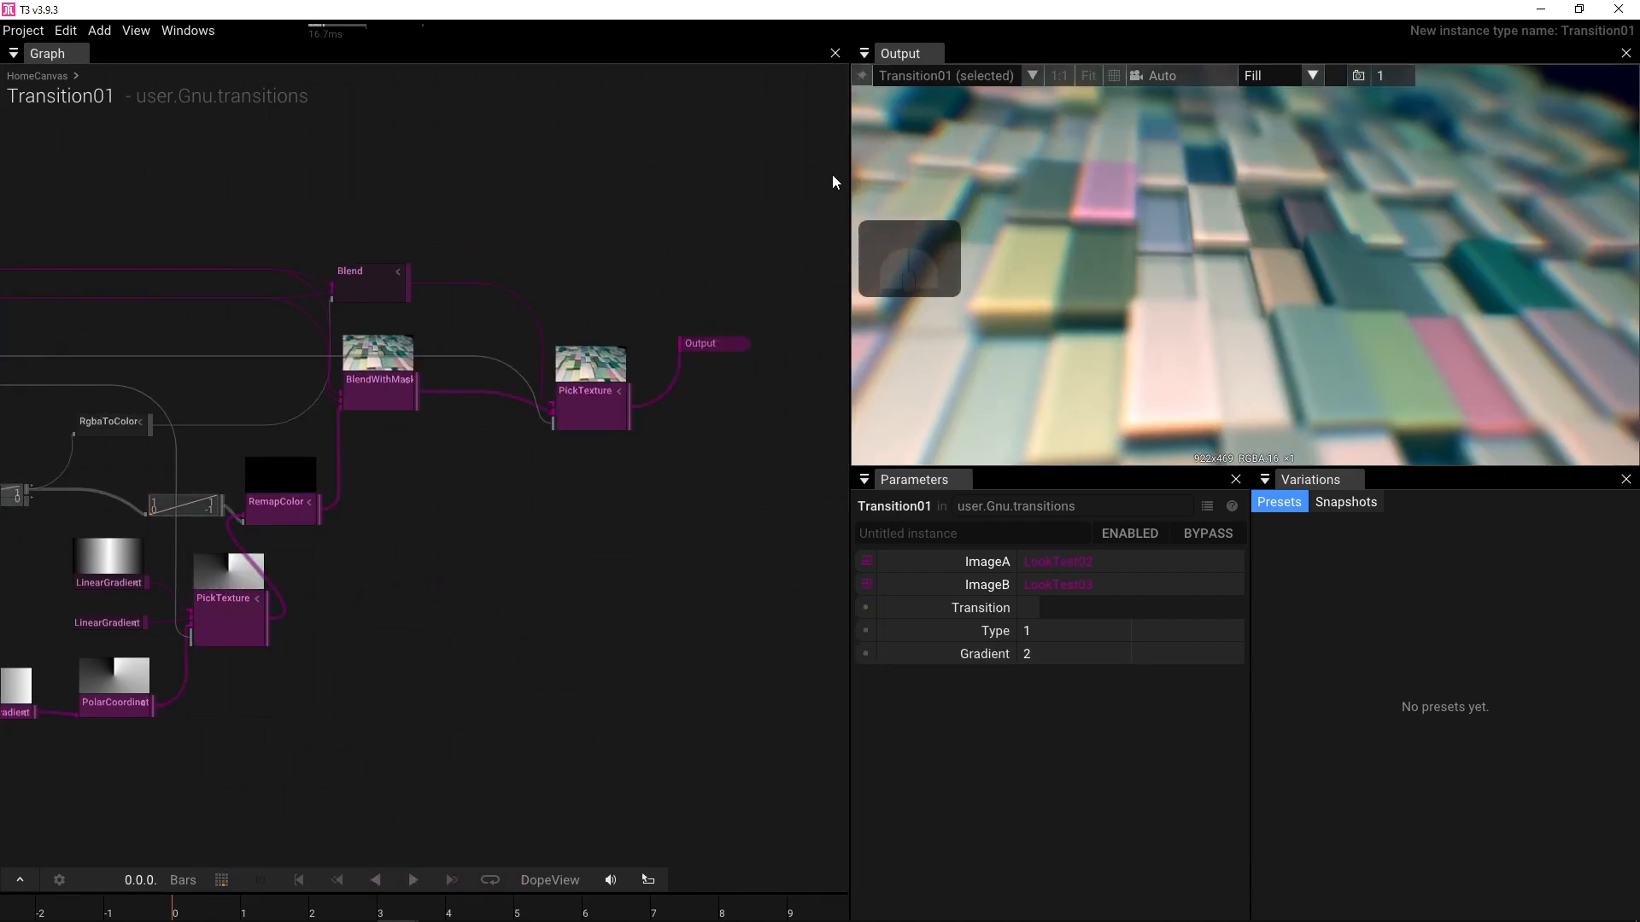
{"action": "left_click_drag", "start_coordinate": [448, 629], "coordinate": [642, 491]}
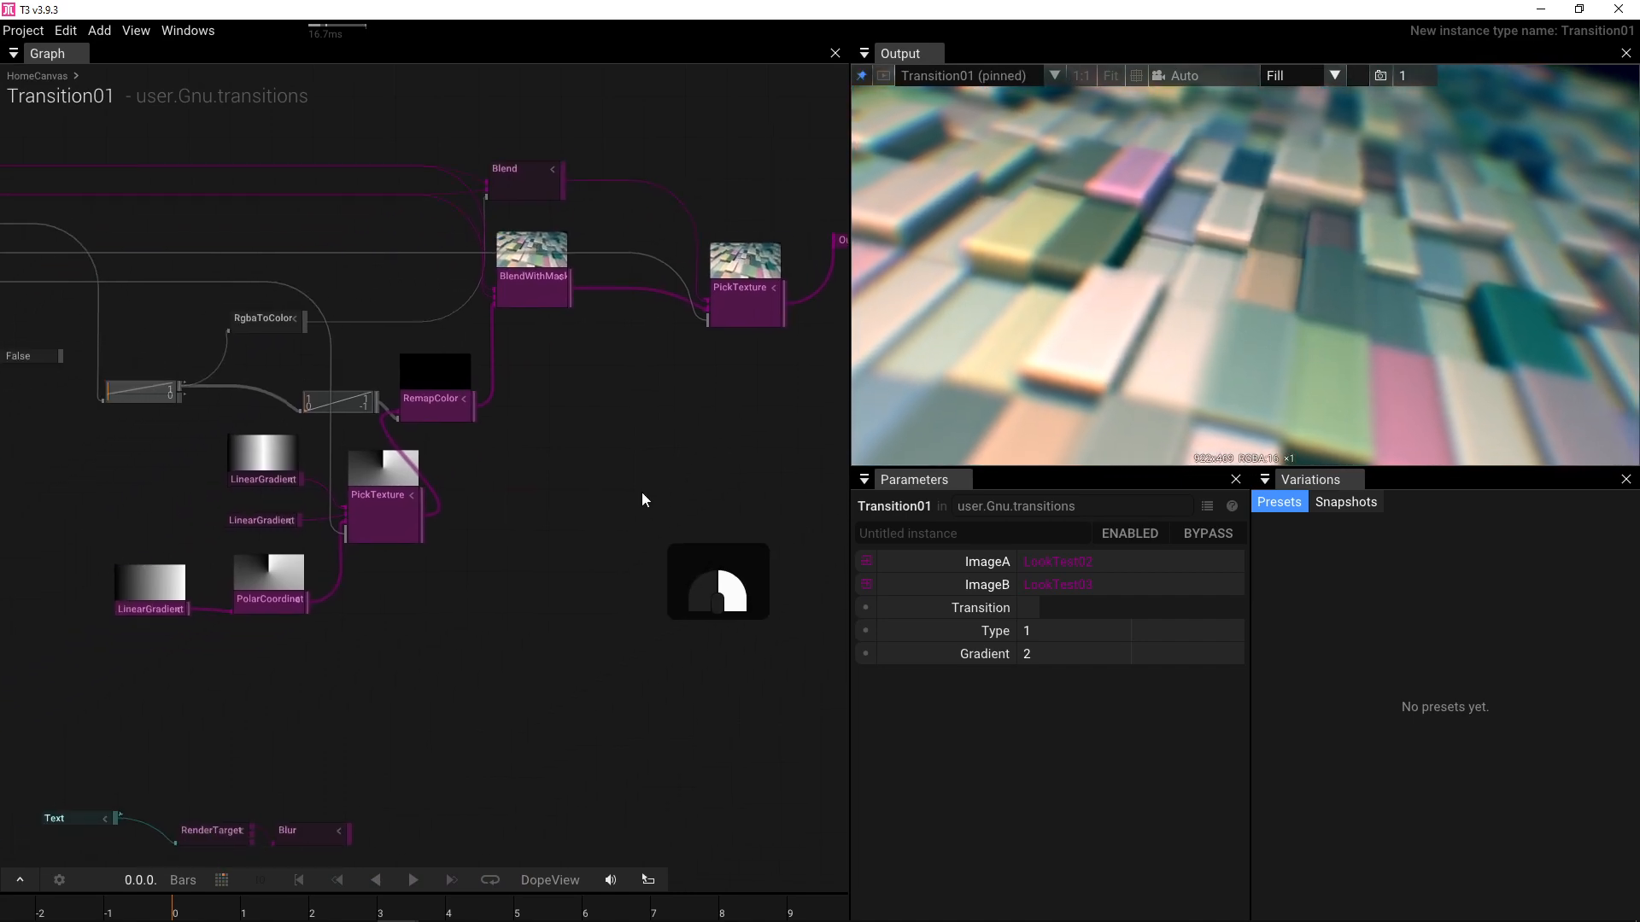
{"action": "scroll", "coordinate": [638, 493], "scroll_direction": "down", "scroll_amount": 3}
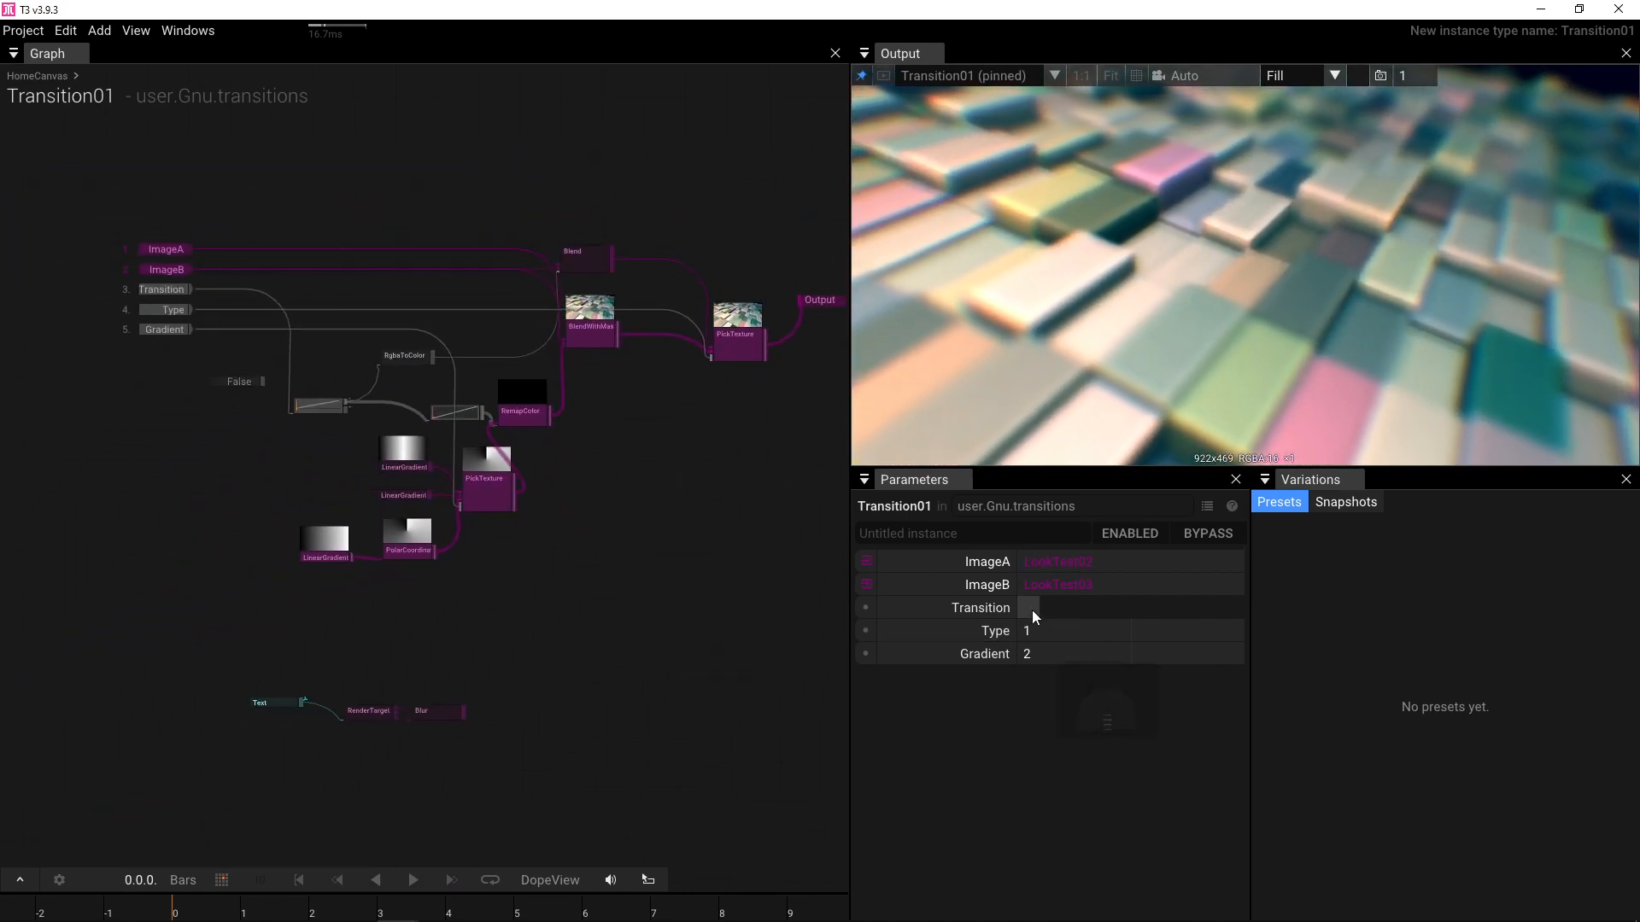
{"action": "left_click", "coordinate": [1031, 610]}
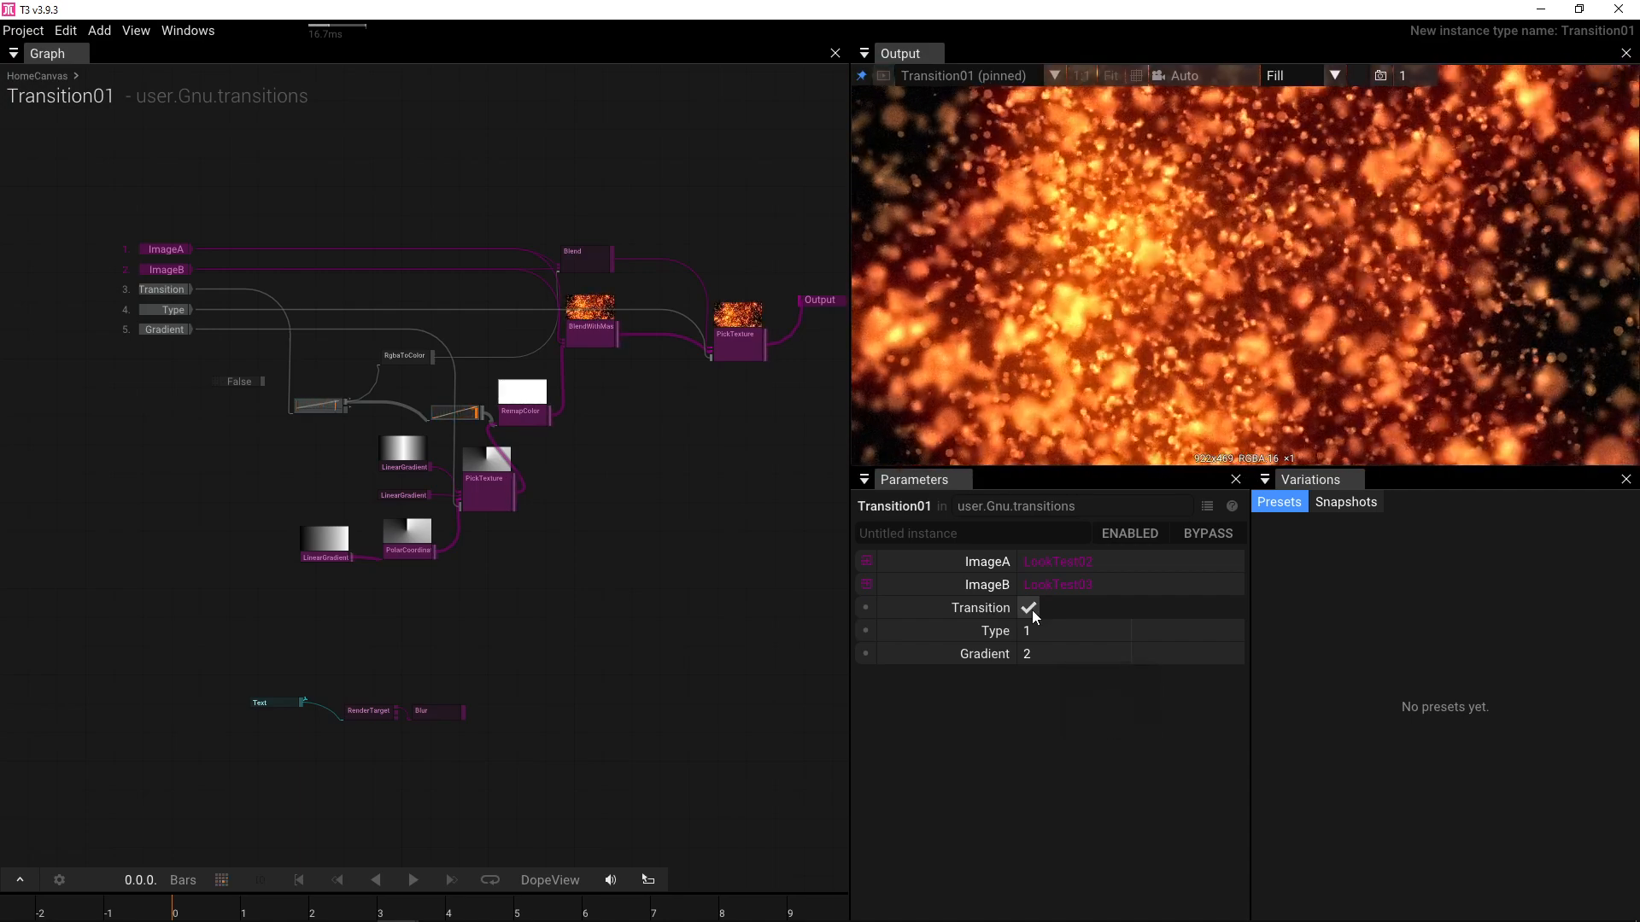
{"action": "left_click", "coordinate": [1032, 610]}
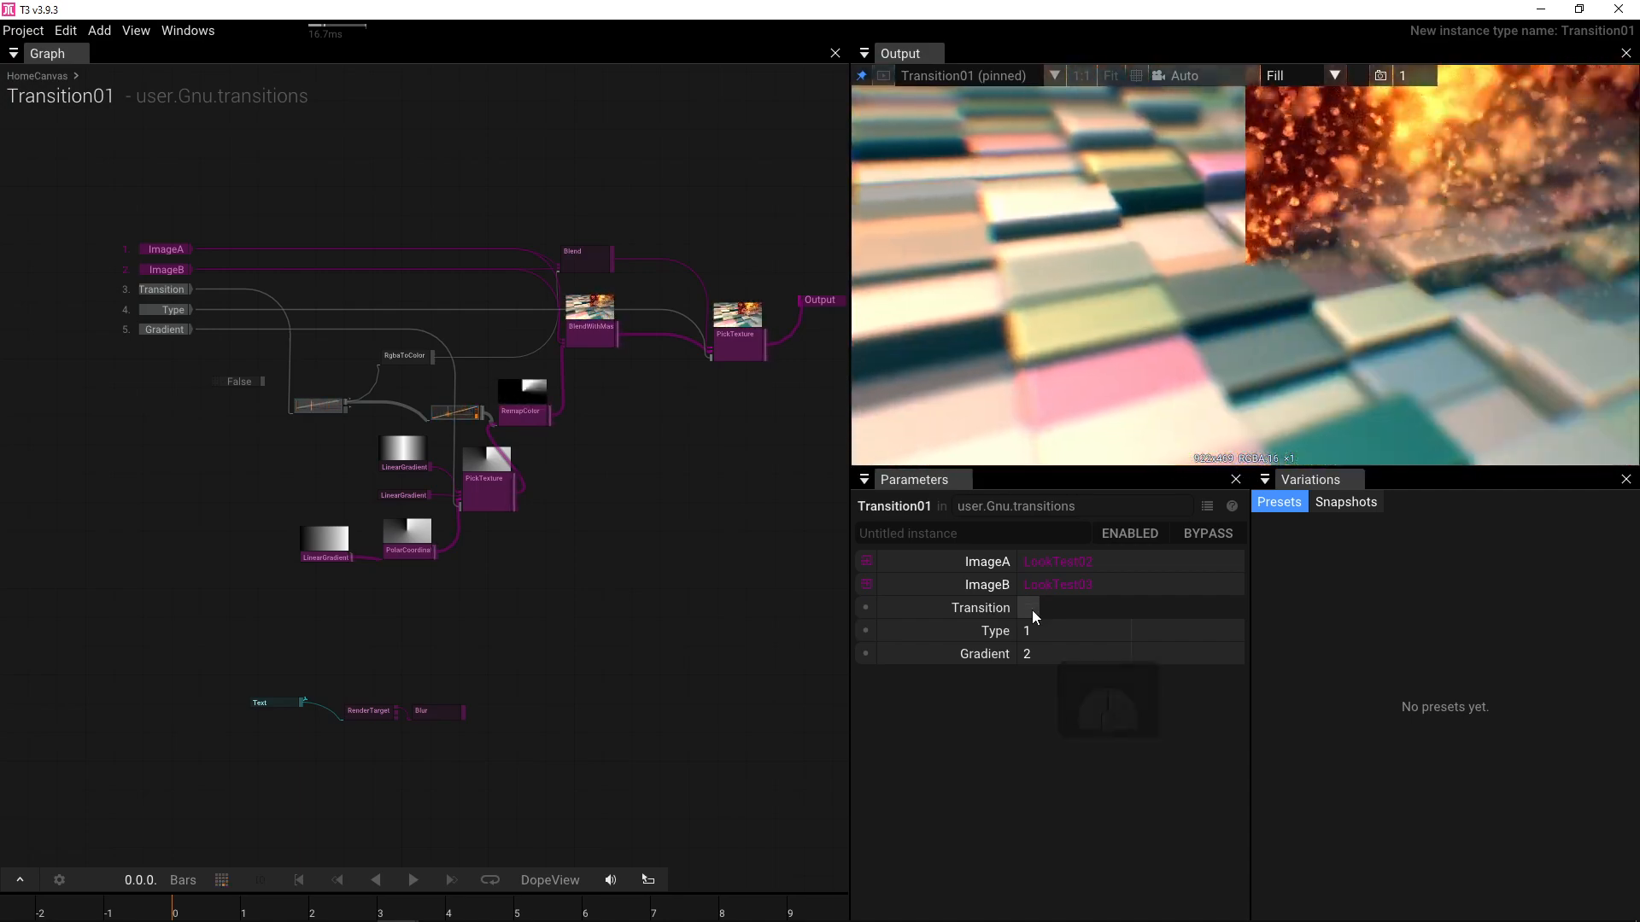
{"action": "left_click", "coordinate": [1032, 610]}
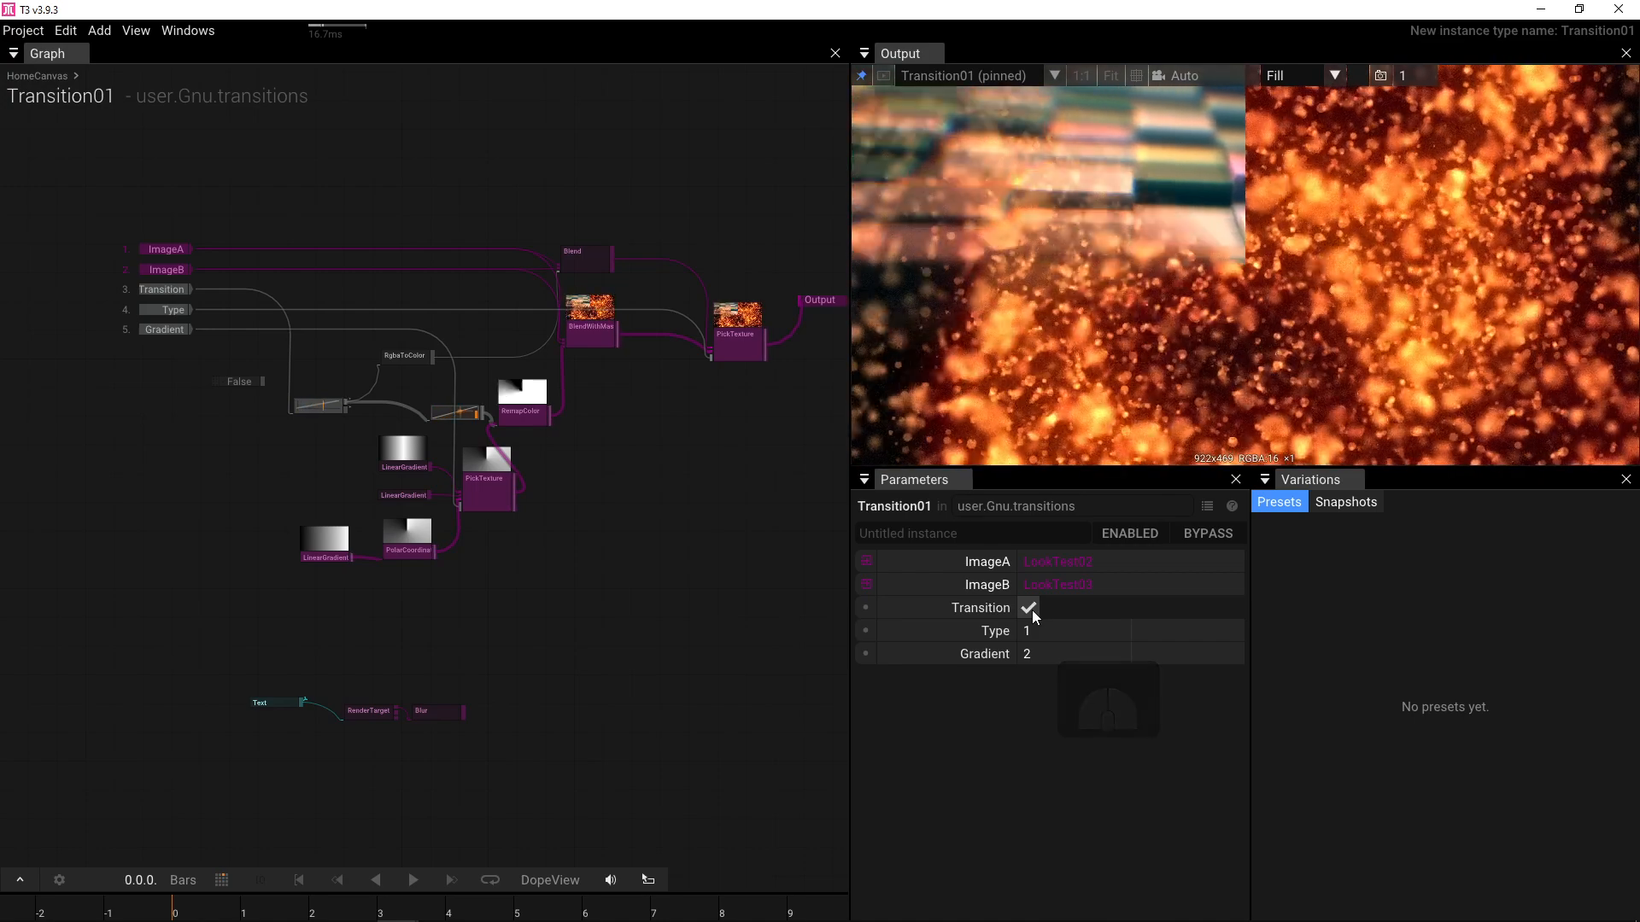
- Pin the PolarCoordinates node's output and apply its untitled swirl preset
{"action": "scroll", "coordinate": [555, 603], "scroll_direction": "up", "scroll_amount": 3}
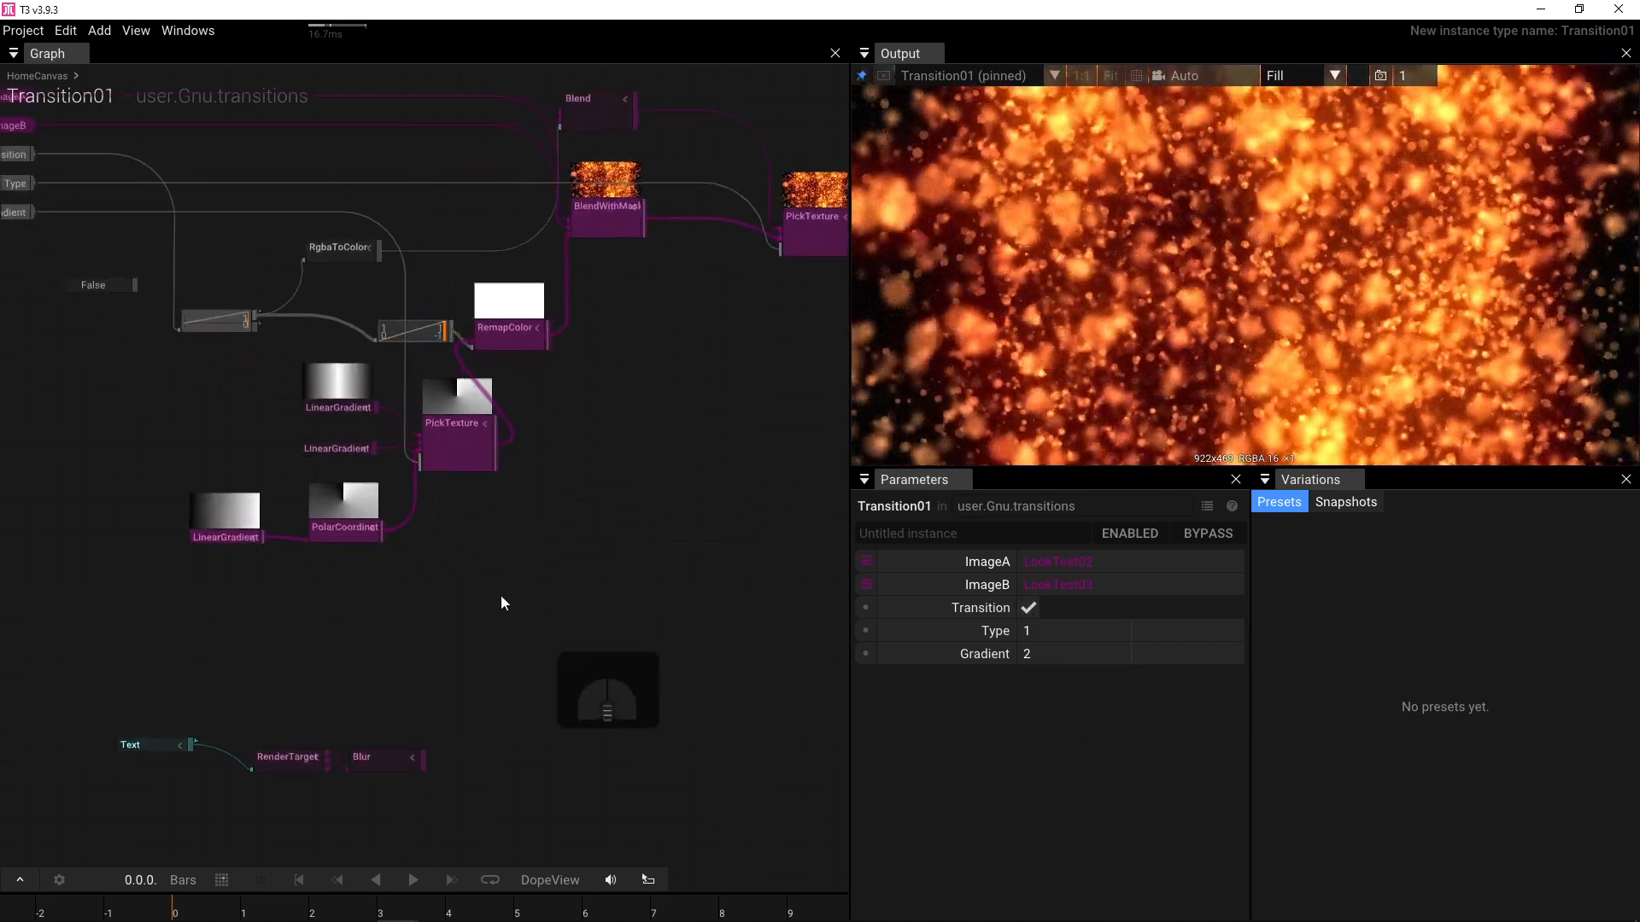
{"action": "left_click_drag", "start_coordinate": [283, 567], "coordinate": [297, 562]}
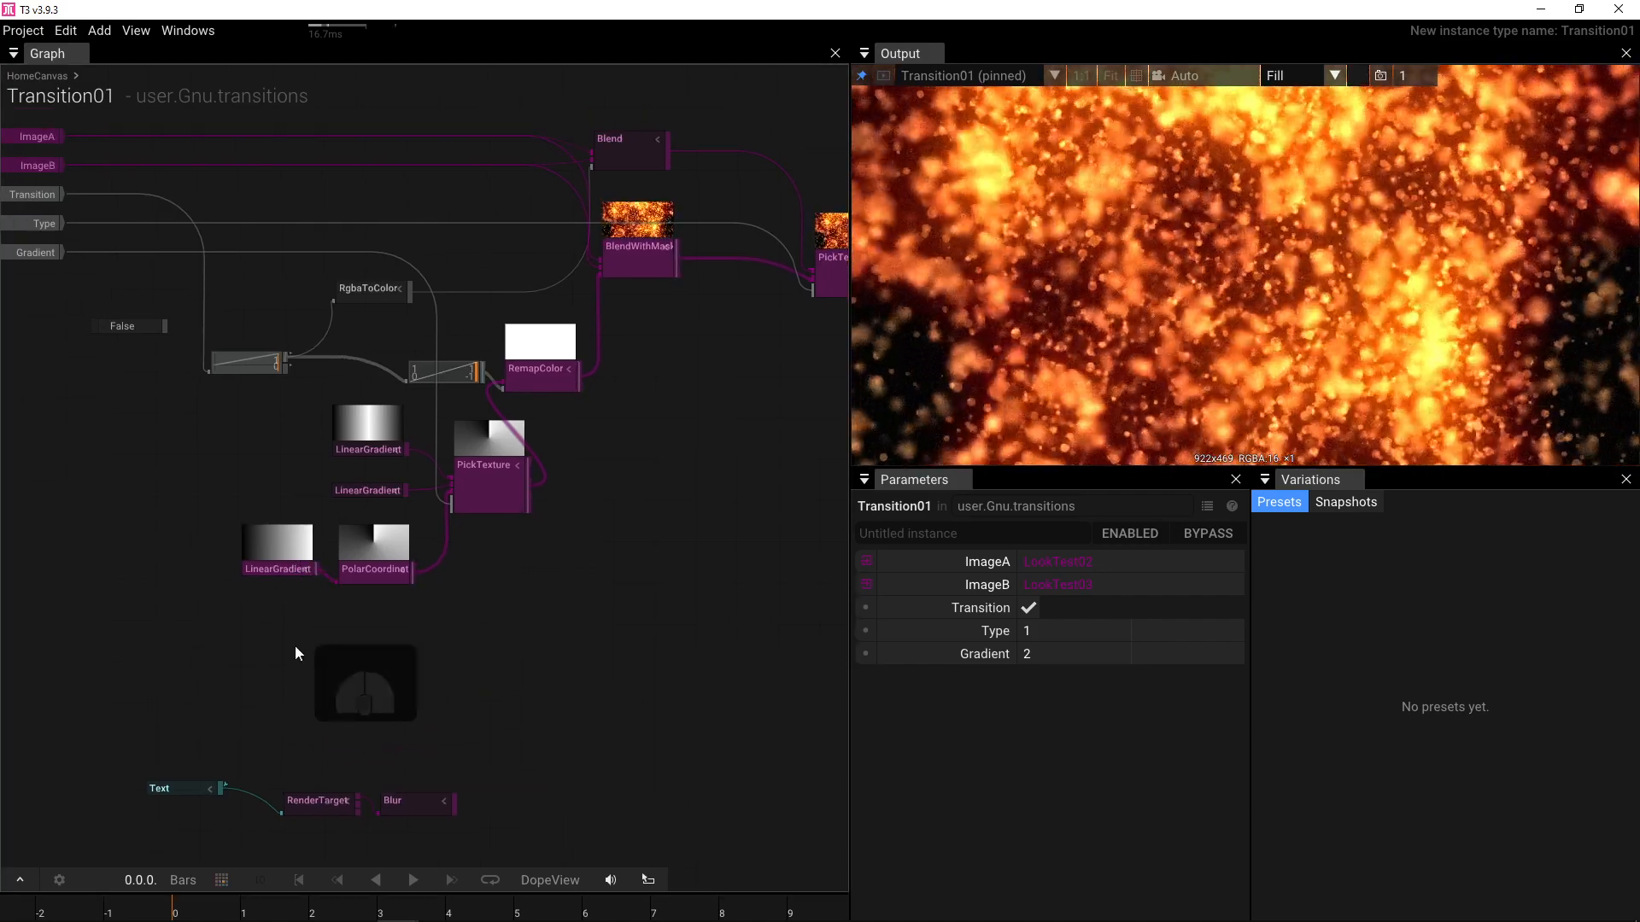
{"action": "left_click_drag", "start_coordinate": [382, 628], "coordinate": [403, 632]}
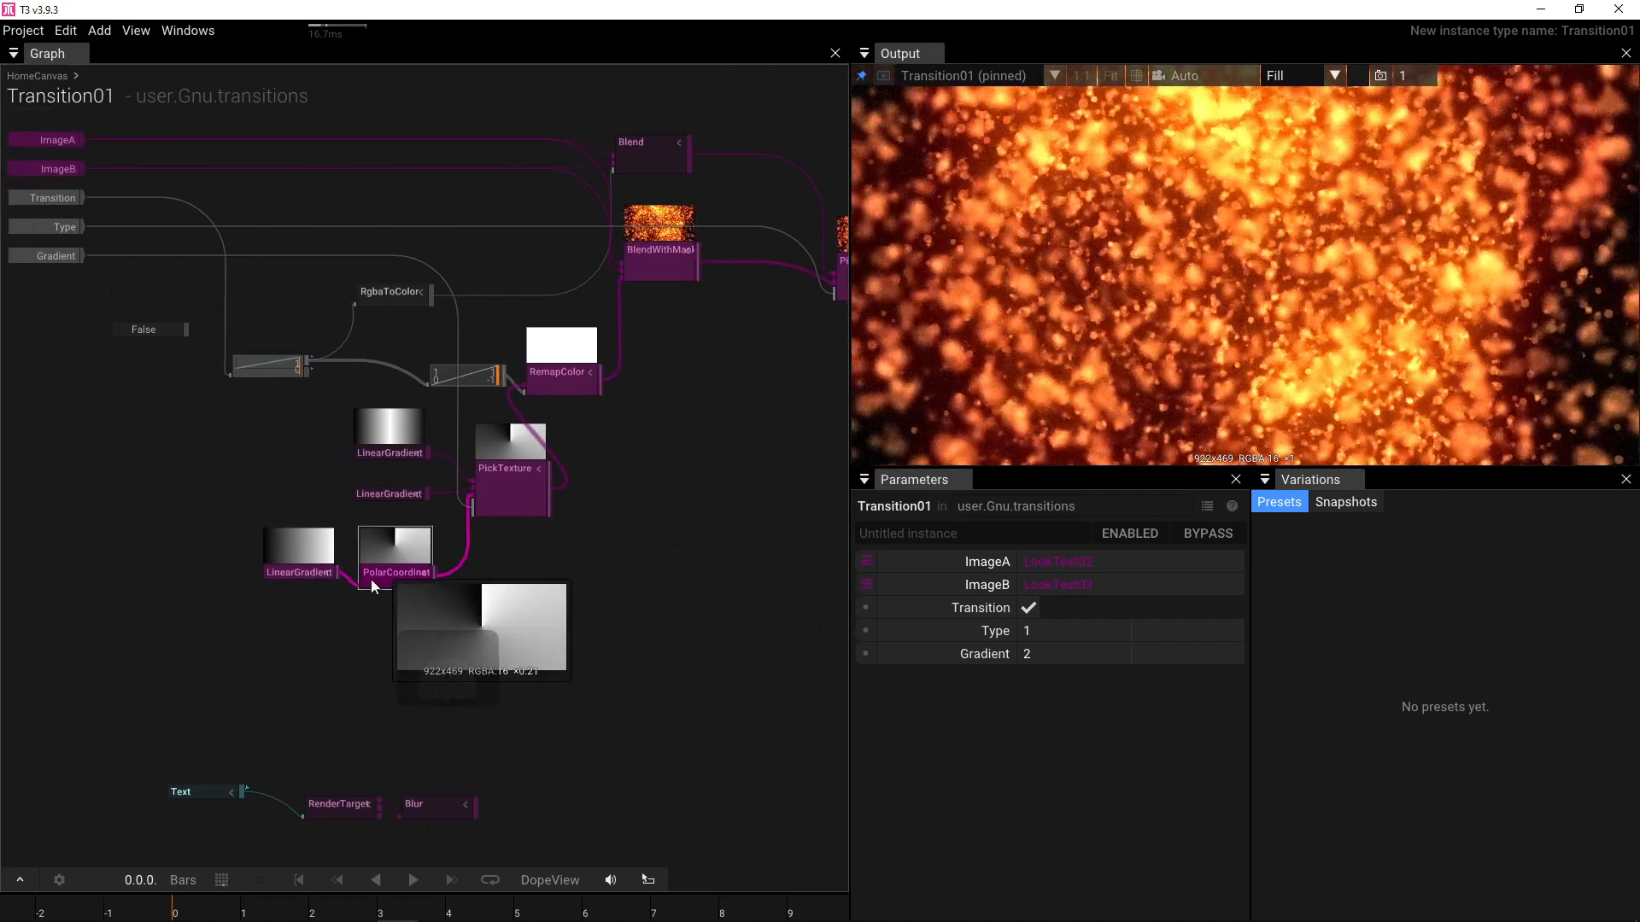
{"action": "left_click", "coordinate": [385, 571]}
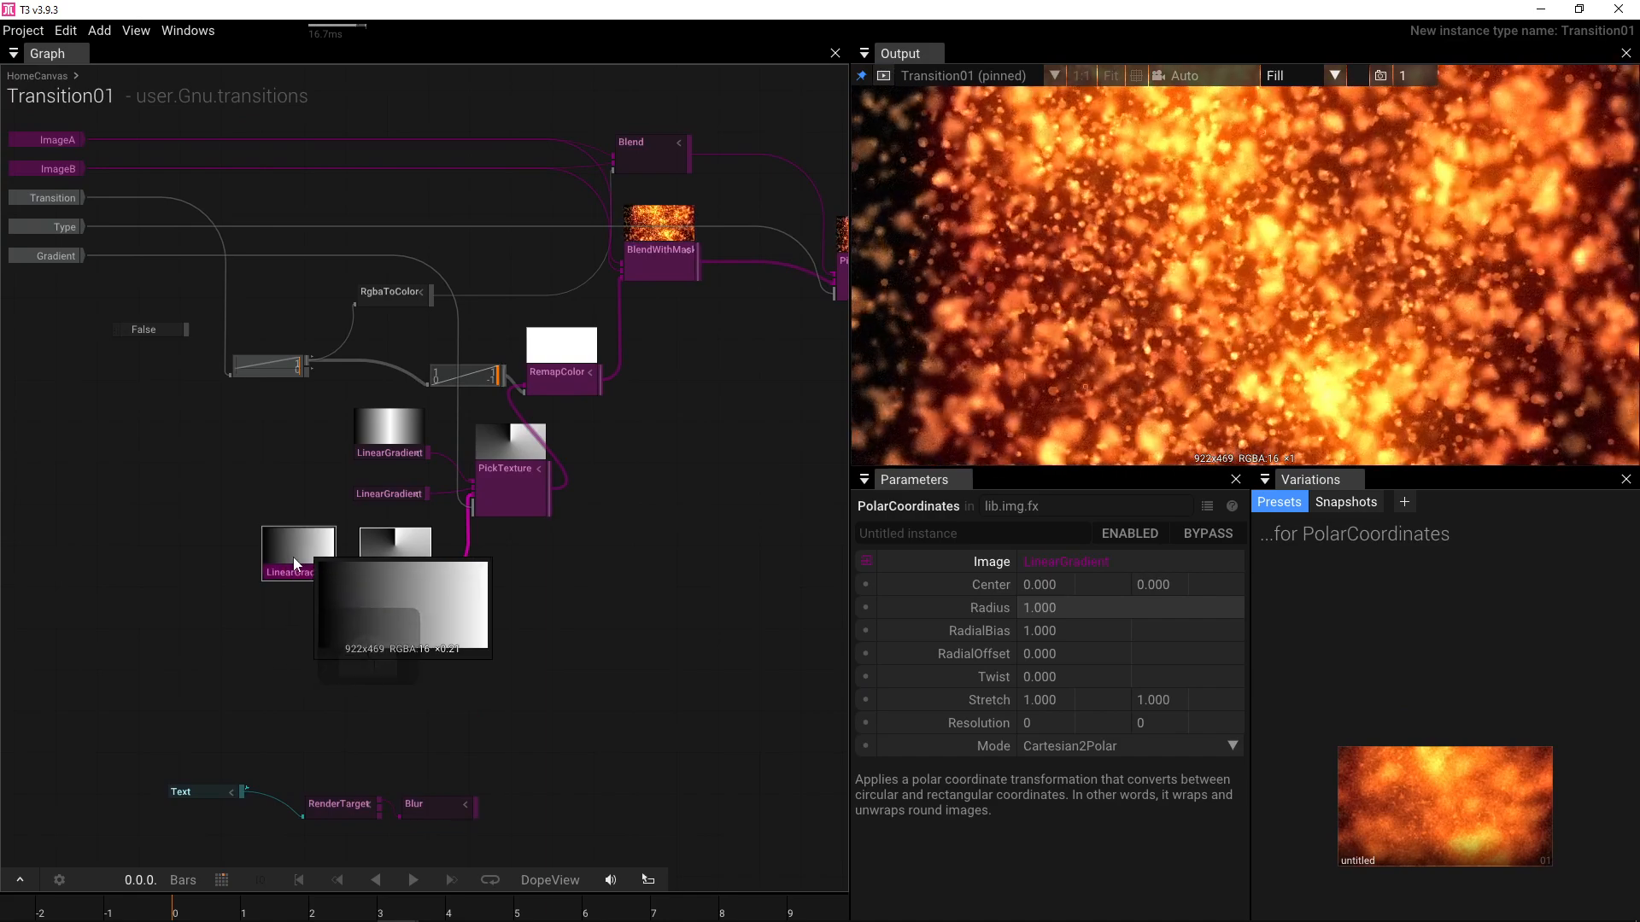
{"action": "mouse_move", "coordinate": [403, 565]}
{"action": "key", "text": "p"}
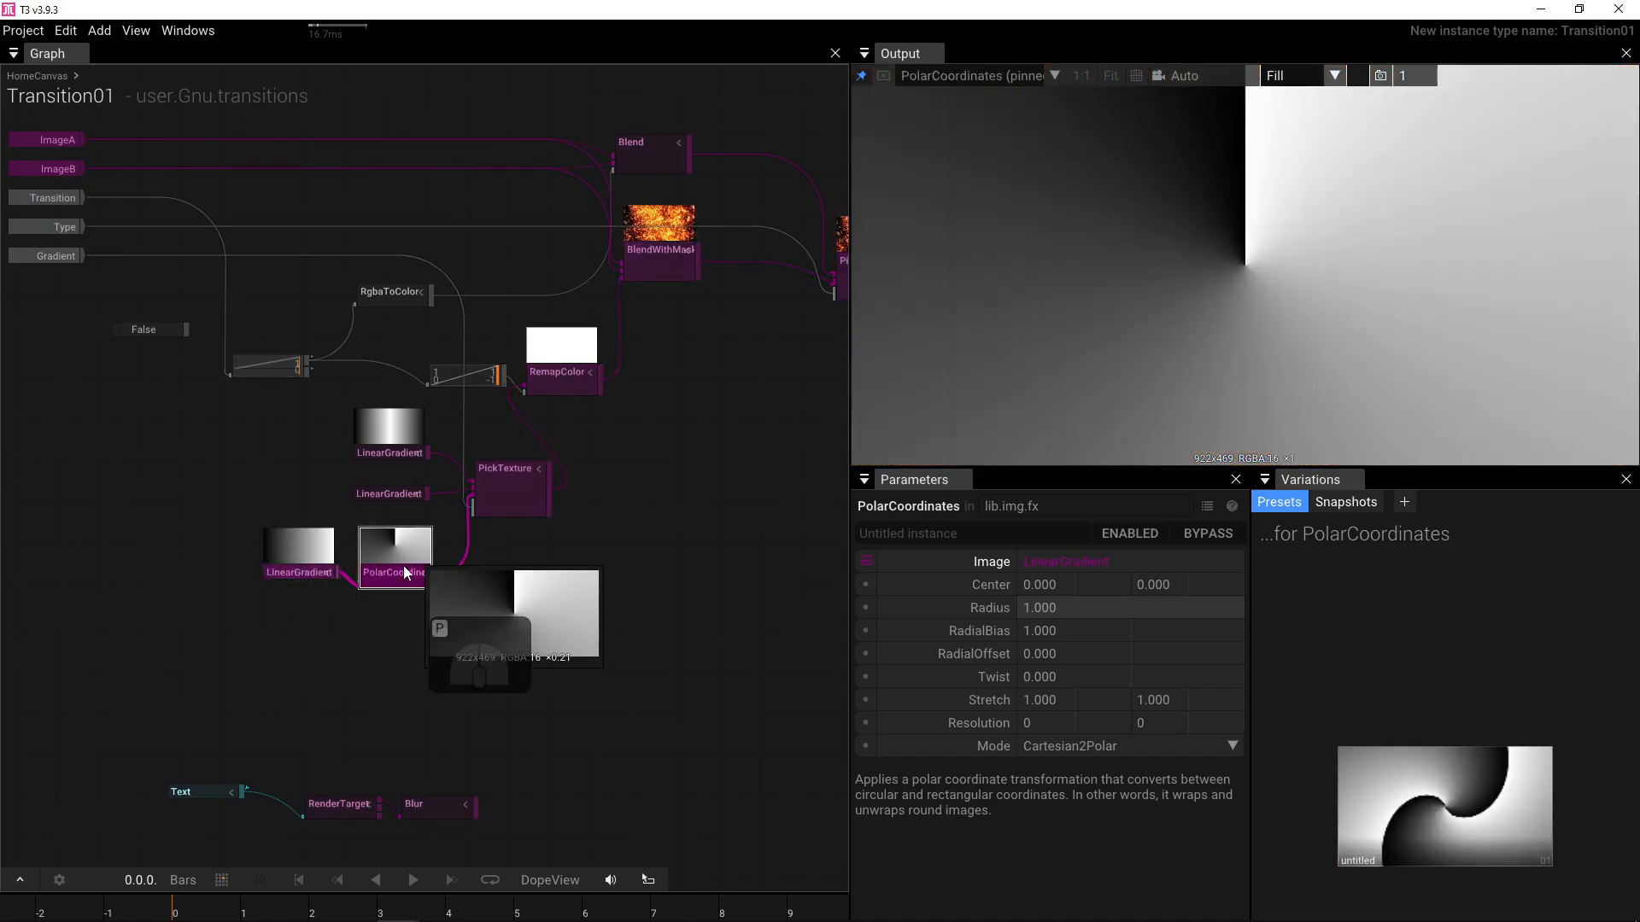
{"action": "mouse_move", "coordinate": [1483, 818]}
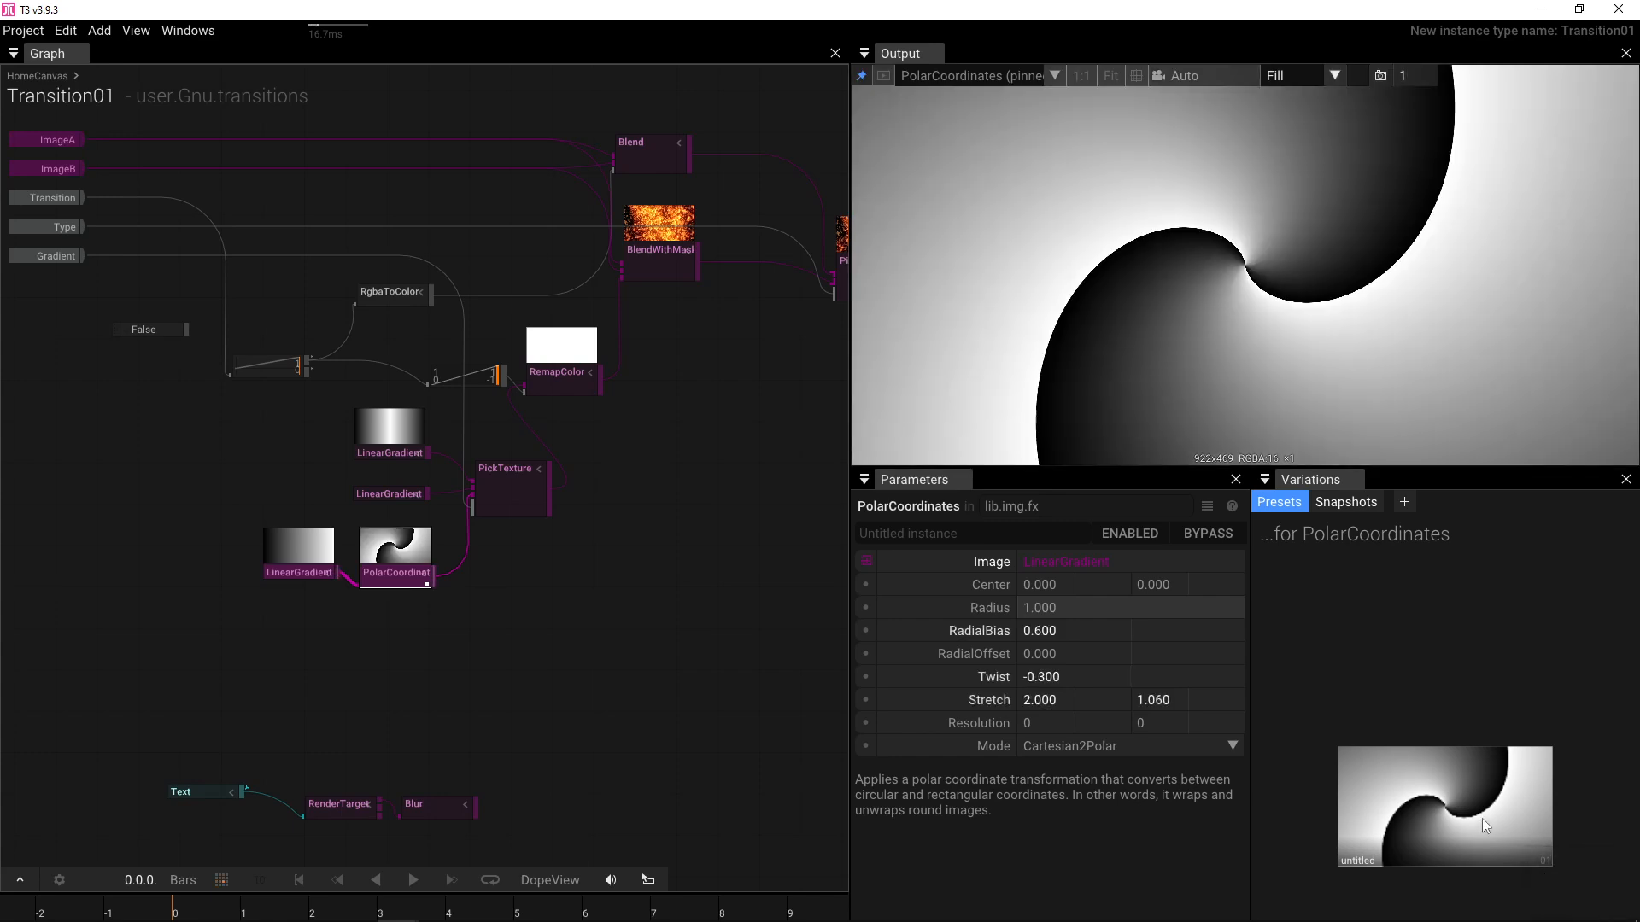
{"action": "left_click_drag", "start_coordinate": [1482, 818], "coordinate": [588, 555]}
{"action": "left_click", "coordinate": [587, 557]}
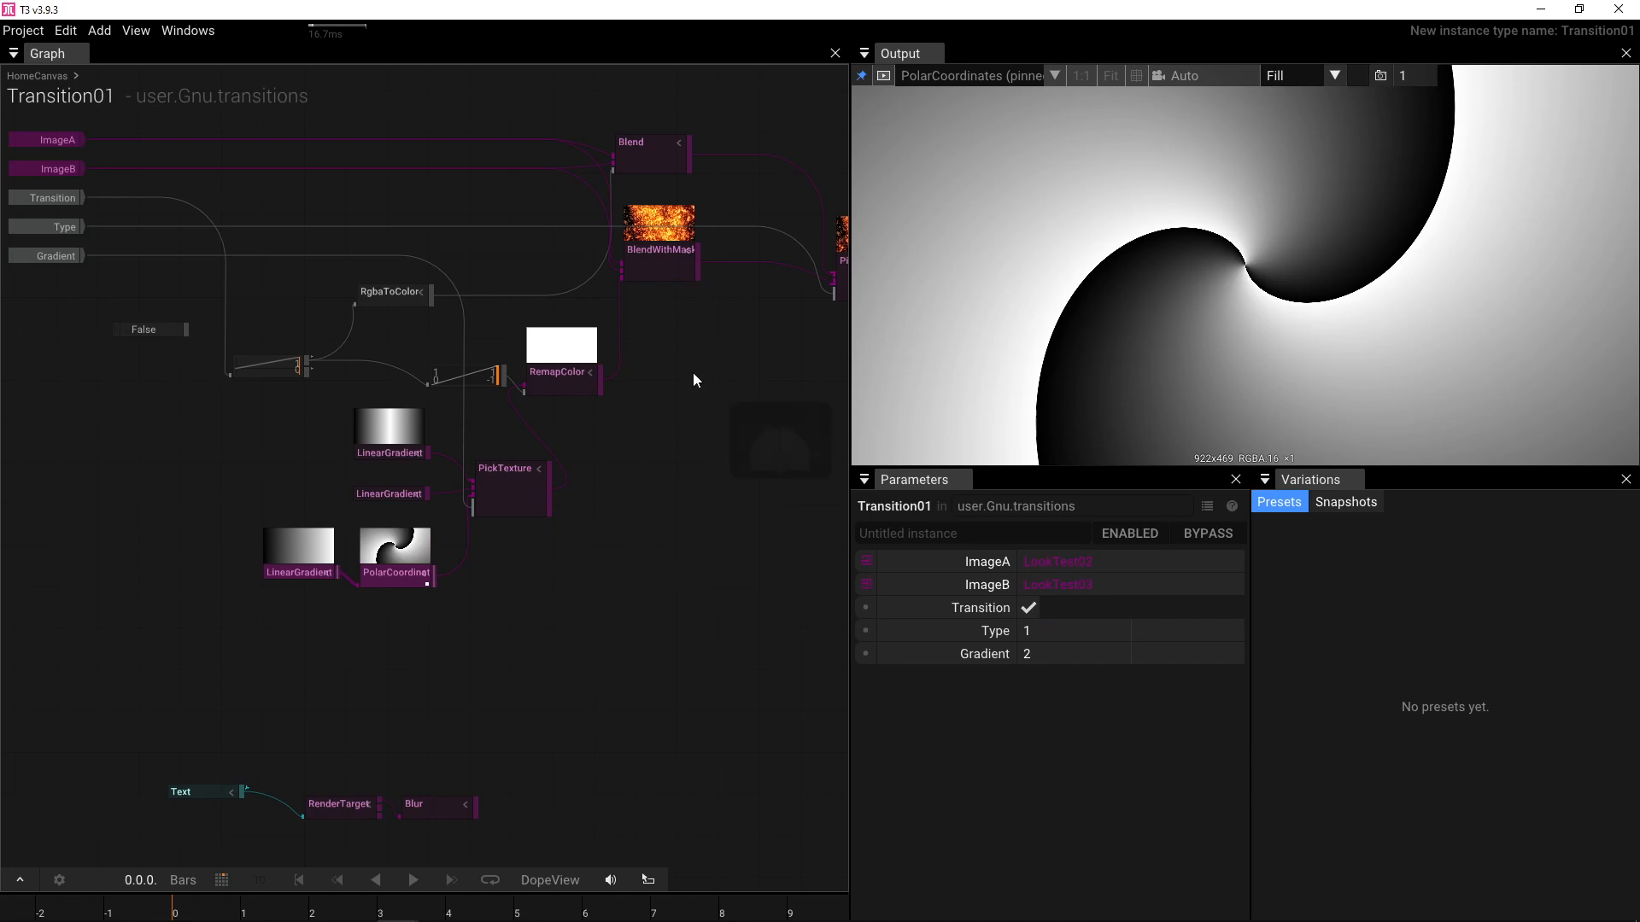
- Unpin the output to show Transition01 and toggle Transition repeatedly to preview the swirl wipe, leaving it enabled
{"action": "left_click_drag", "start_coordinate": [632, 455], "coordinate": [435, 517]}
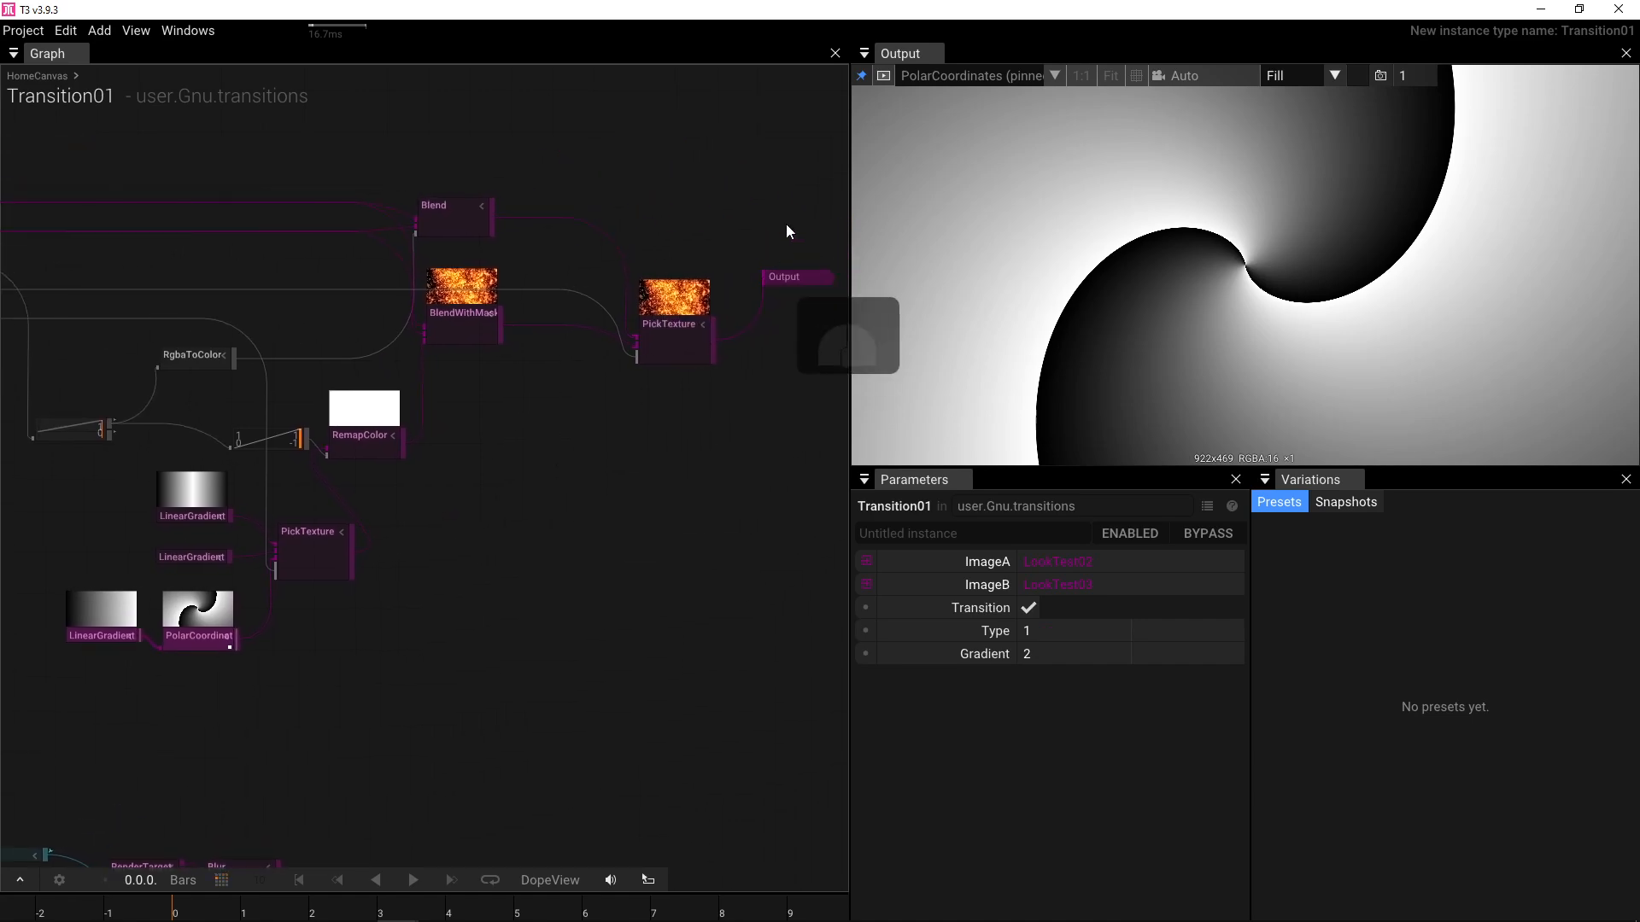
{"action": "left_click", "coordinate": [861, 76]}
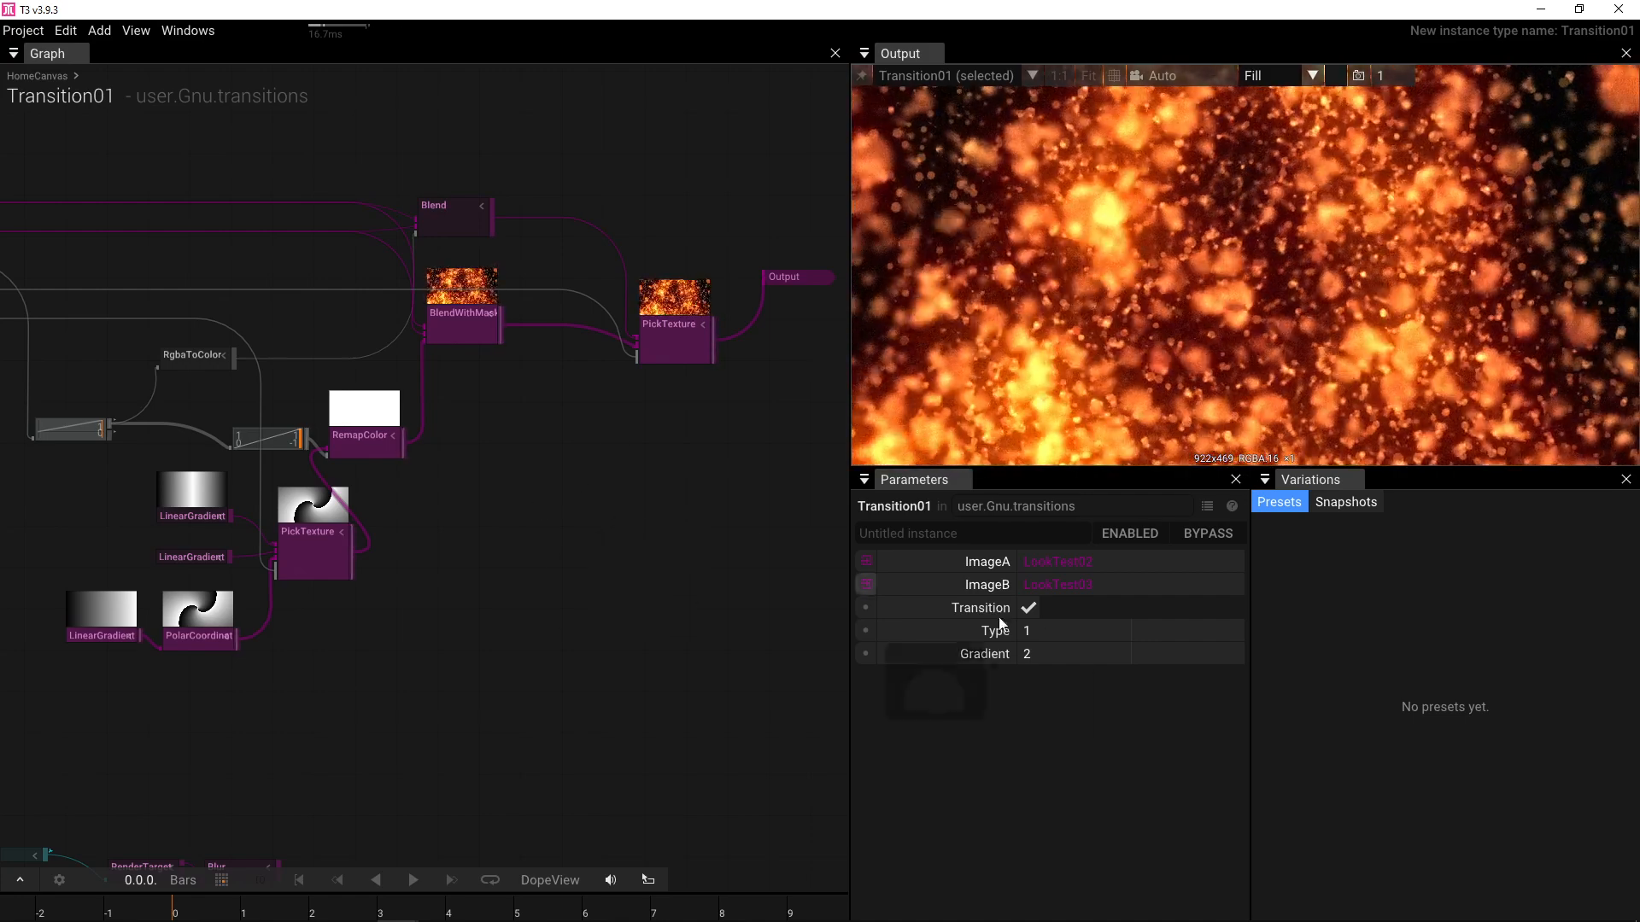
{"action": "left_click", "coordinate": [1029, 607]}
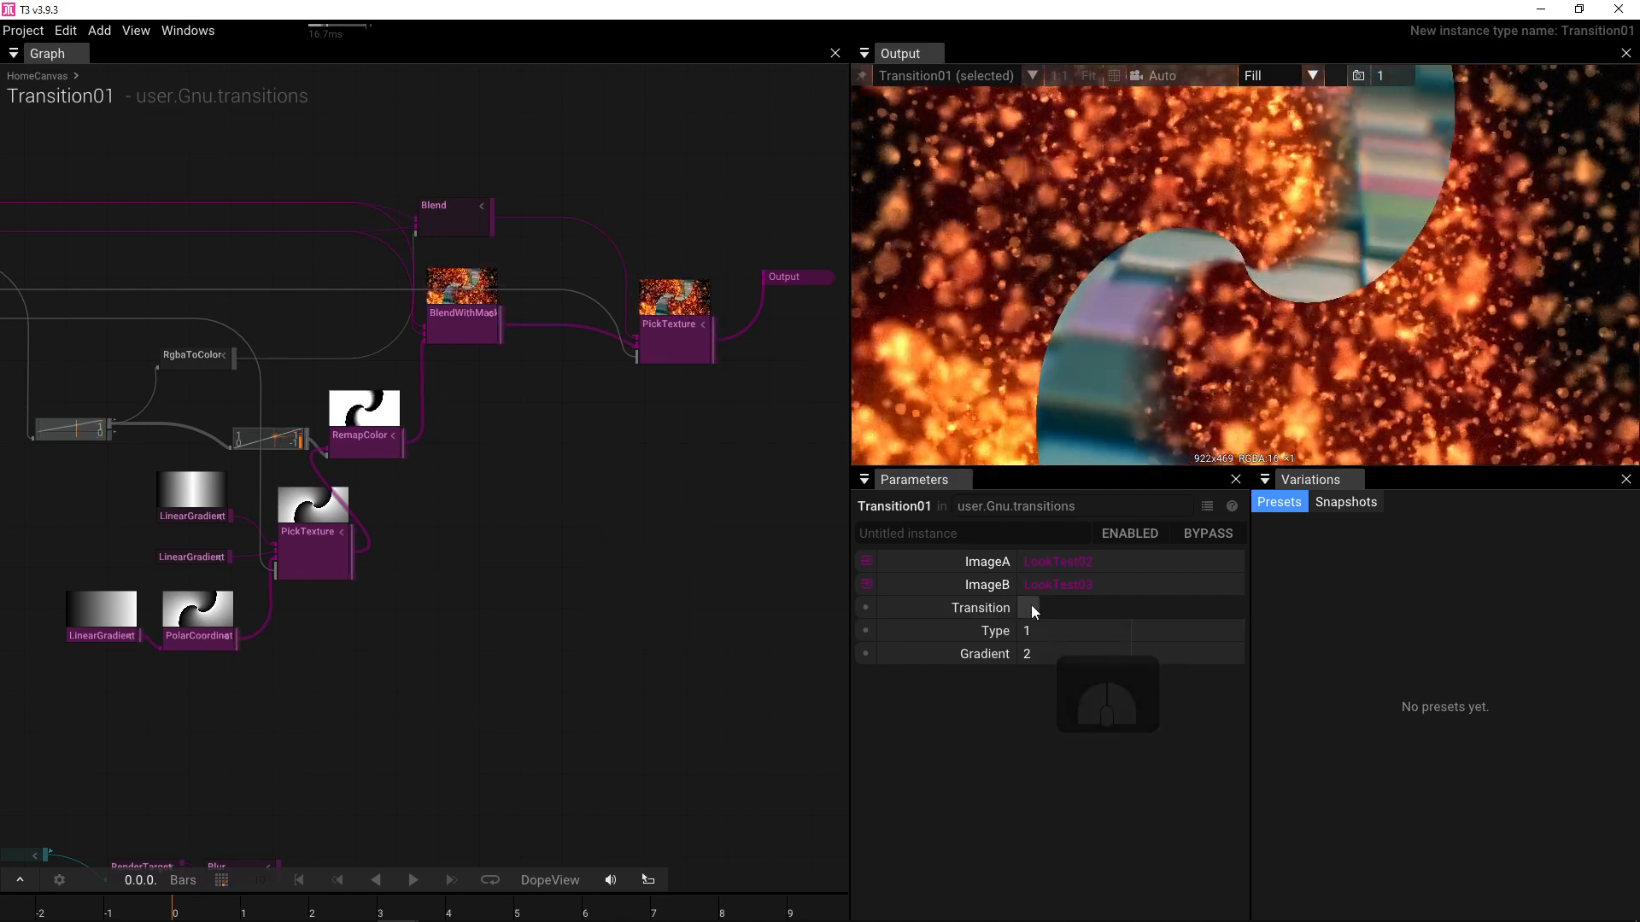
{"action": "left_click", "coordinate": [1031, 607]}
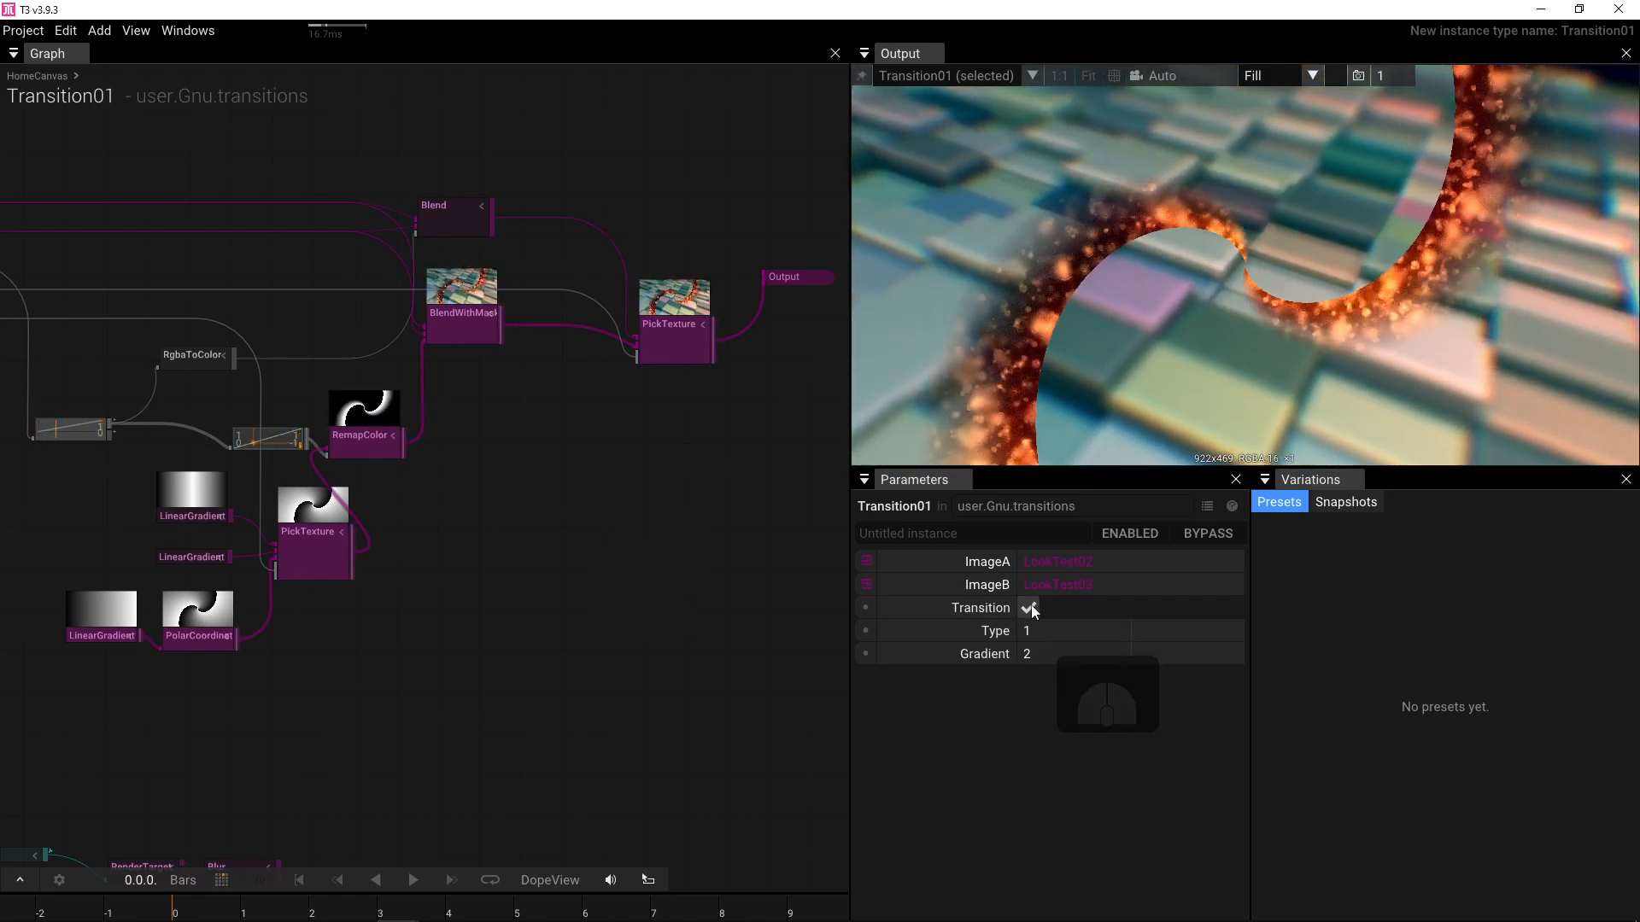
{"action": "left_click", "coordinate": [1031, 606]}
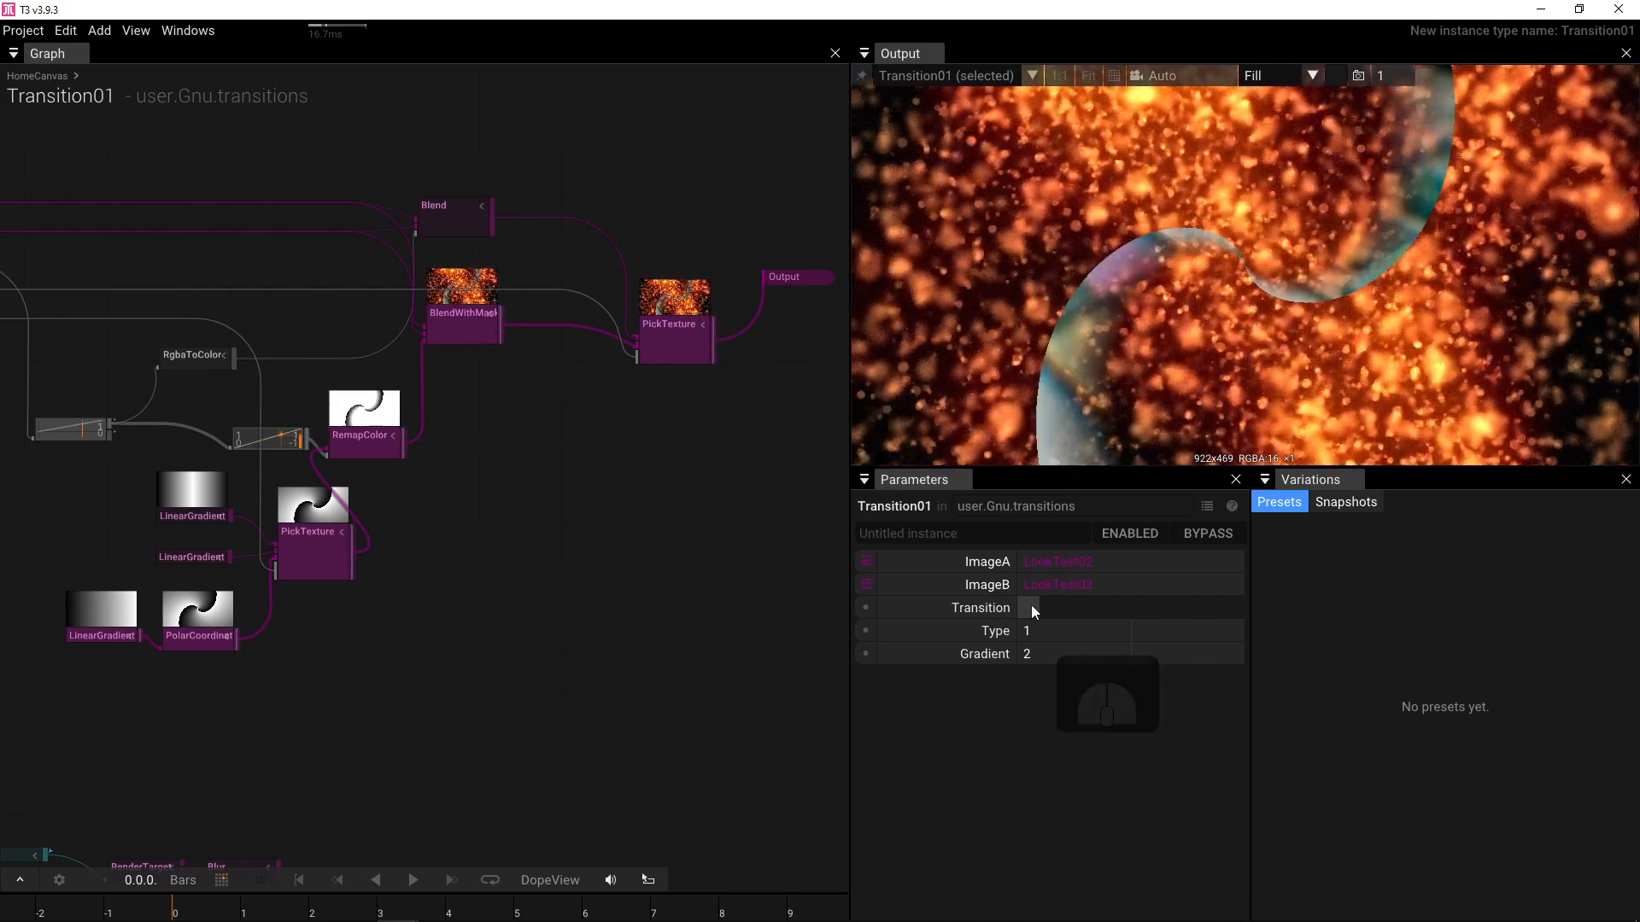
{"action": "left_click", "coordinate": [1031, 607]}
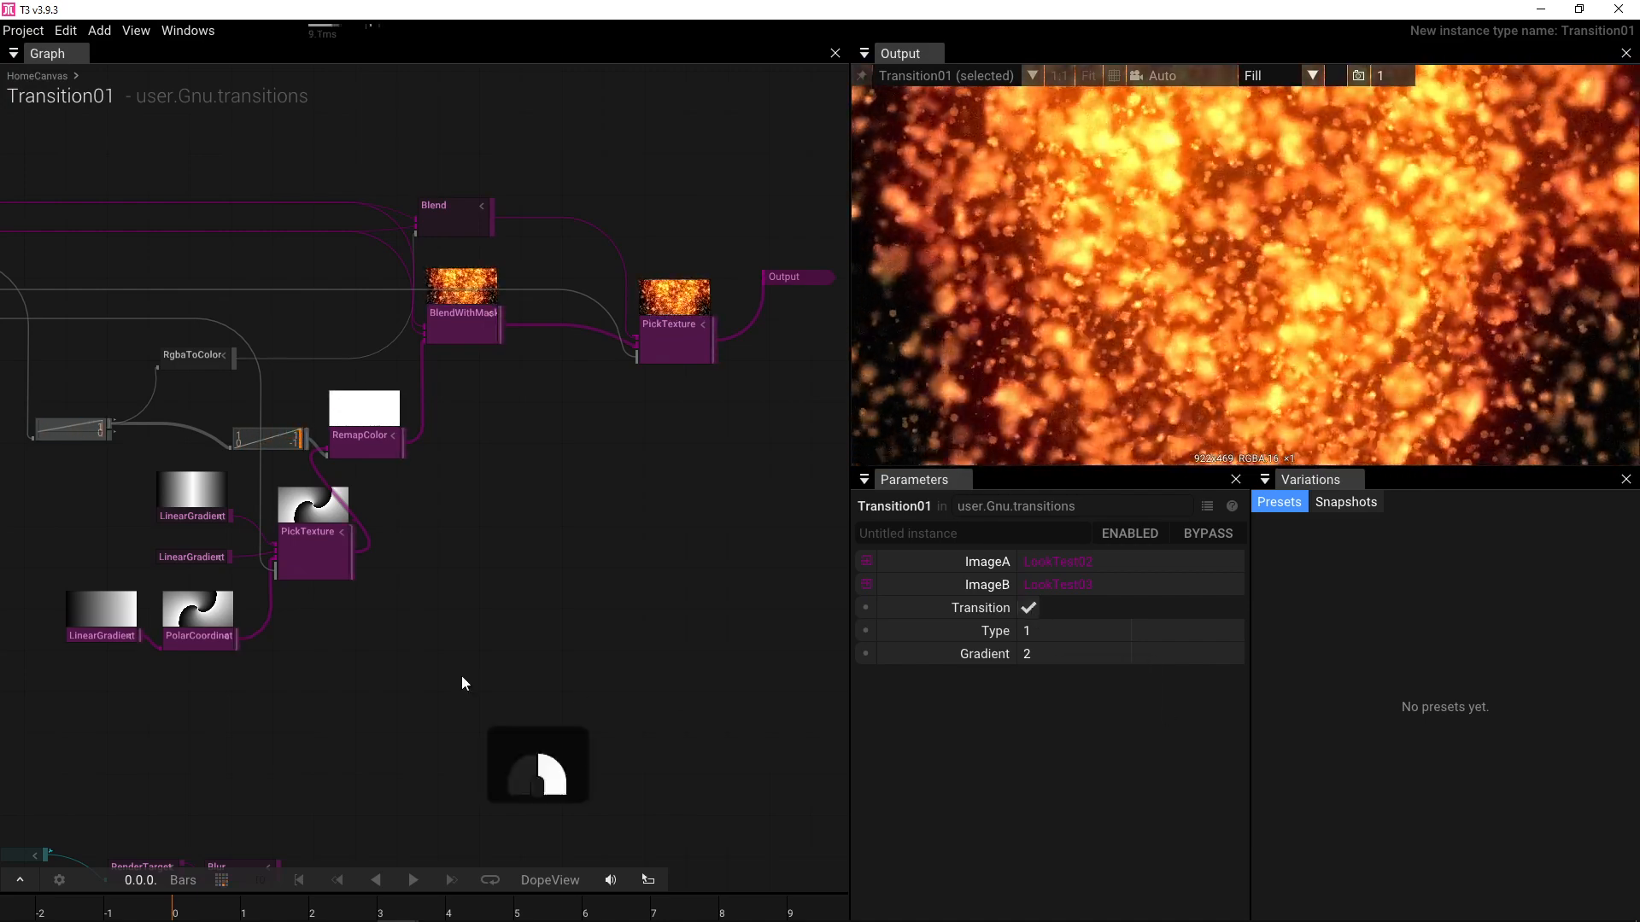
{"action": "left_click_drag", "start_coordinate": [461, 677], "coordinate": [638, 592]}
{"action": "scroll", "coordinate": [638, 589], "scroll_direction": "down", "scroll_amount": 2}
{"action": "left_click_drag", "start_coordinate": [644, 528], "coordinate": [592, 637]}
{"action": "scroll", "coordinate": [592, 635], "scroll_direction": "up", "scroll_amount": 3}
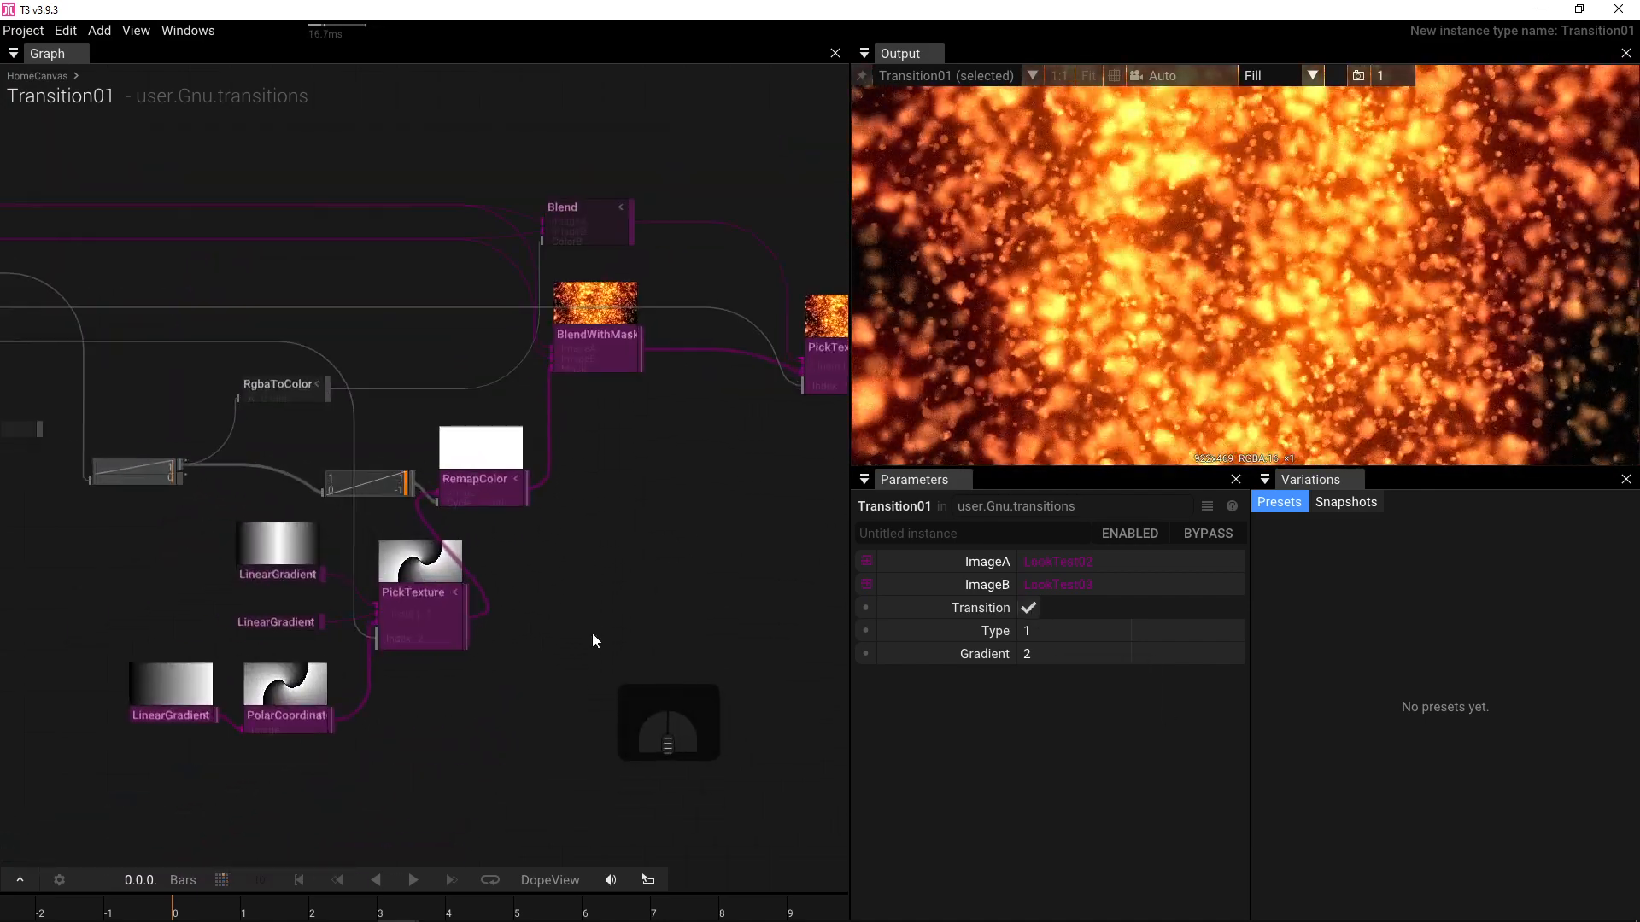
{"action": "left_click_drag", "start_coordinate": [545, 525], "coordinate": [489, 615]}
{"action": "left_click_drag", "start_coordinate": [542, 589], "coordinate": [604, 495]}
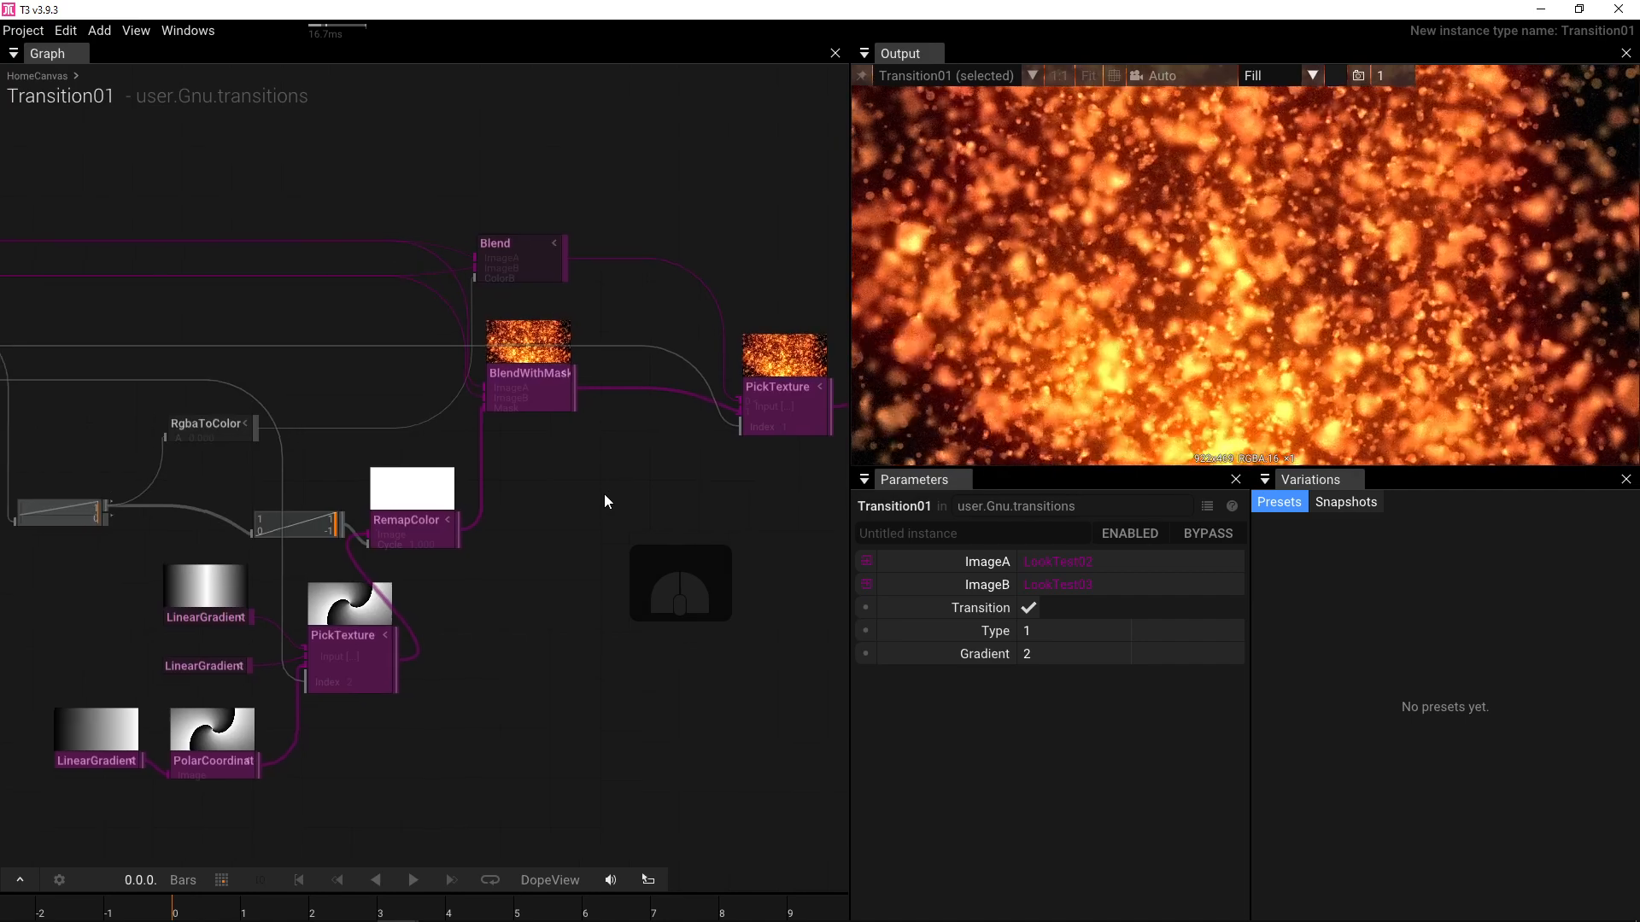
{"action": "scroll", "coordinate": [603, 497], "scroll_direction": "down", "scroll_amount": 1}
{"action": "left_click_drag", "start_coordinate": [558, 582], "coordinate": [435, 642]}
{"action": "scroll", "coordinate": [521, 549], "scroll_direction": "up", "scroll_amount": 2}
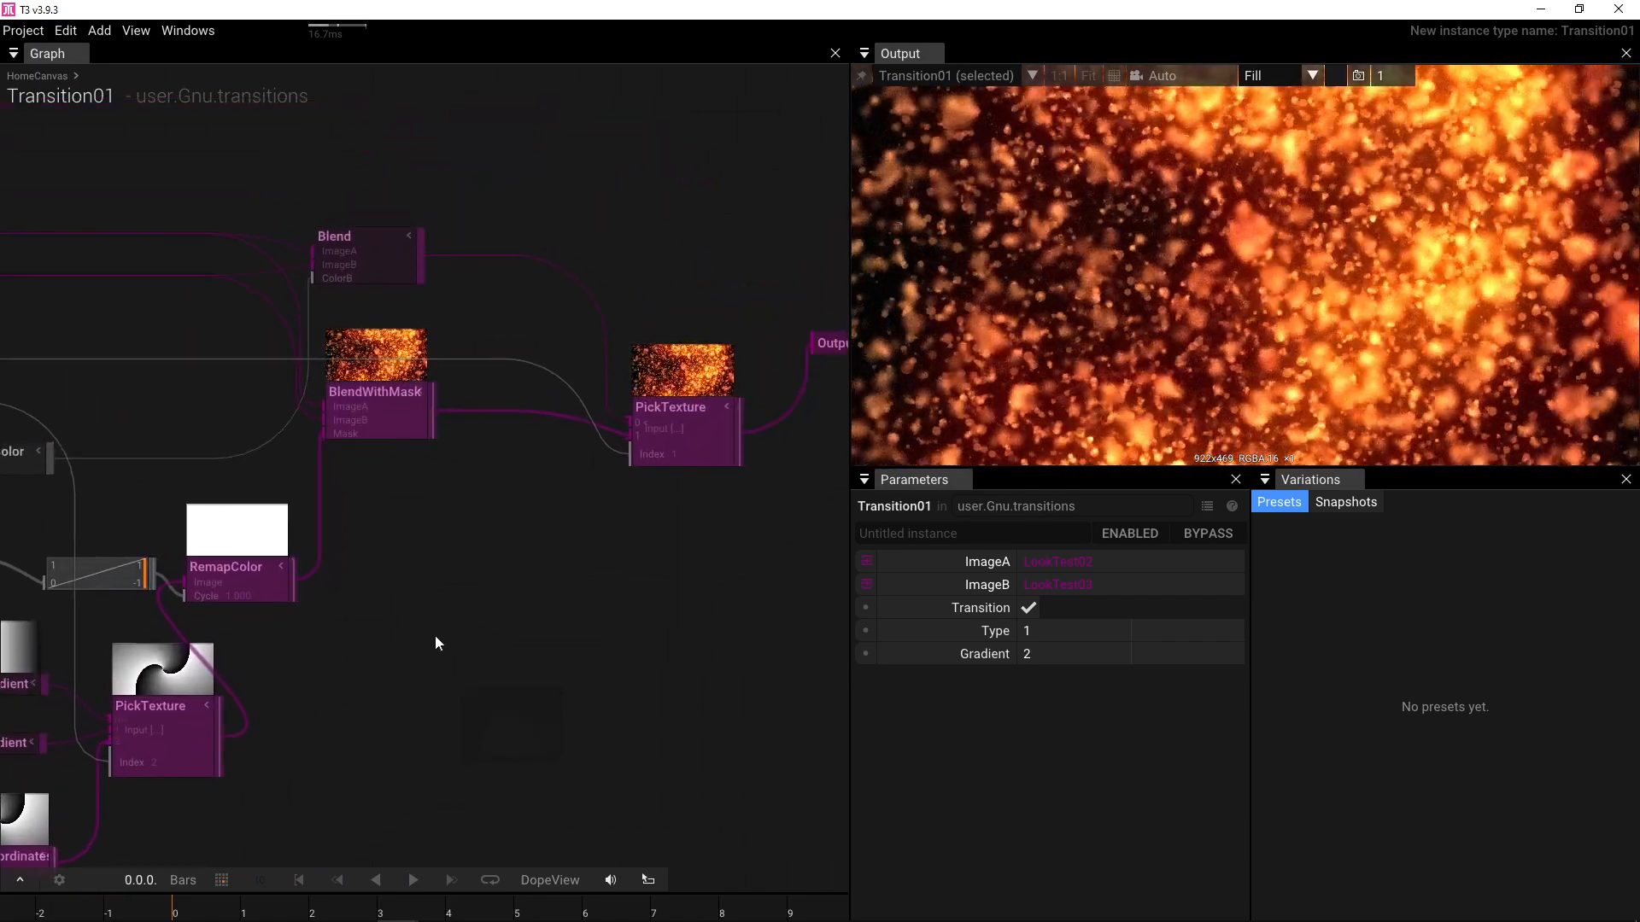
{"action": "left_click_drag", "start_coordinate": [436, 637], "coordinate": [523, 512]}
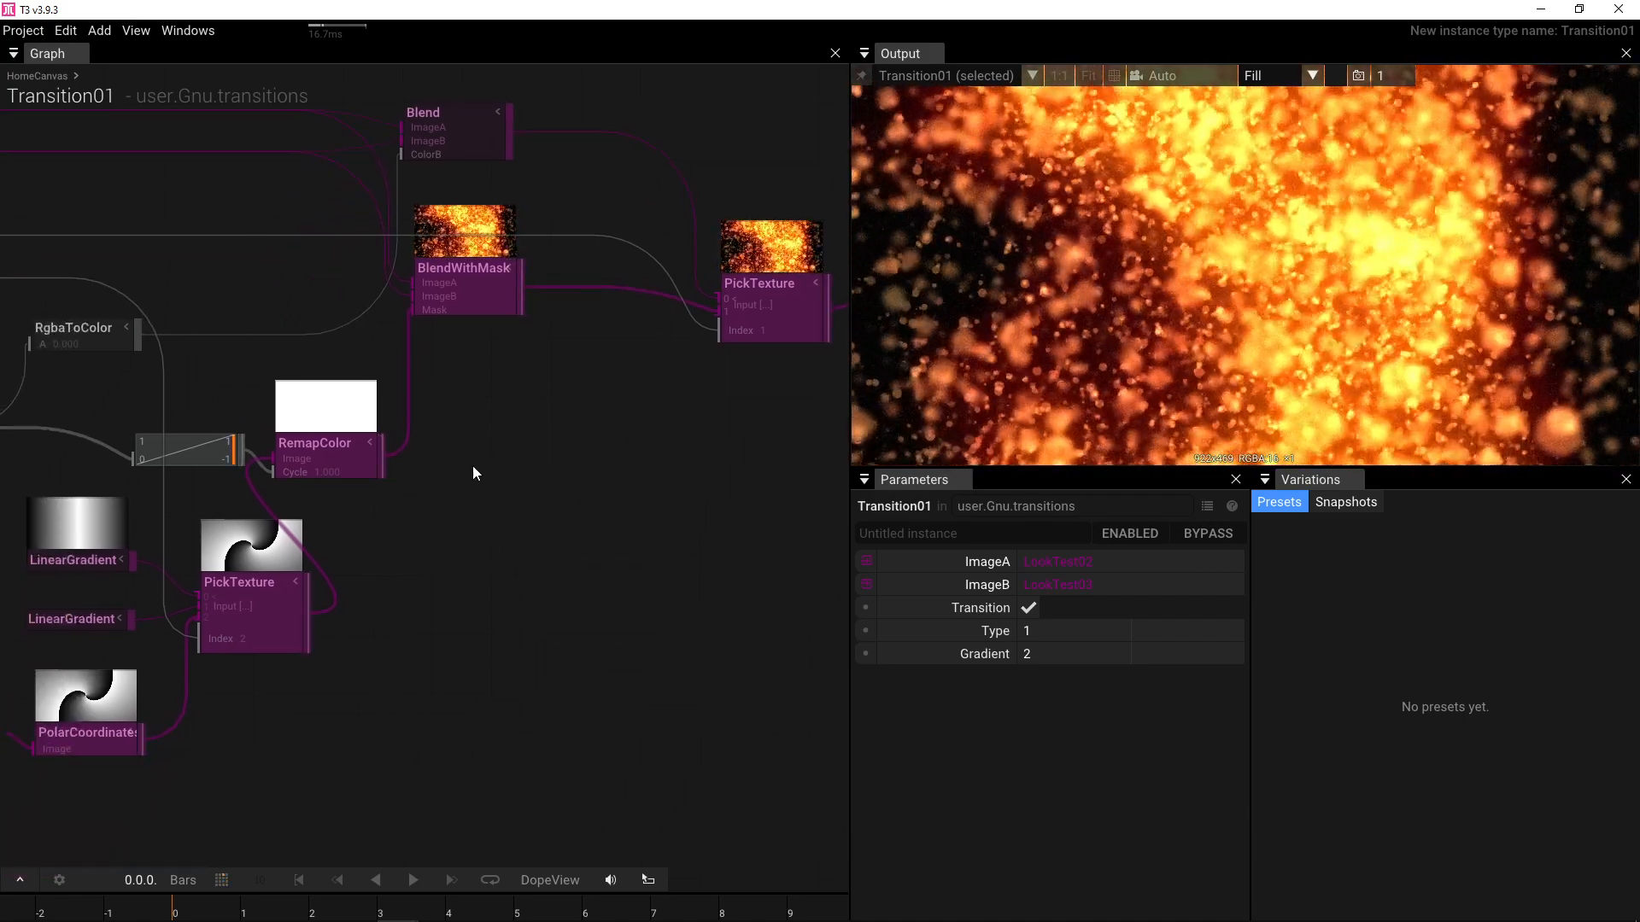
{"action": "left_click_drag", "start_coordinate": [489, 407], "coordinate": [632, 602]}
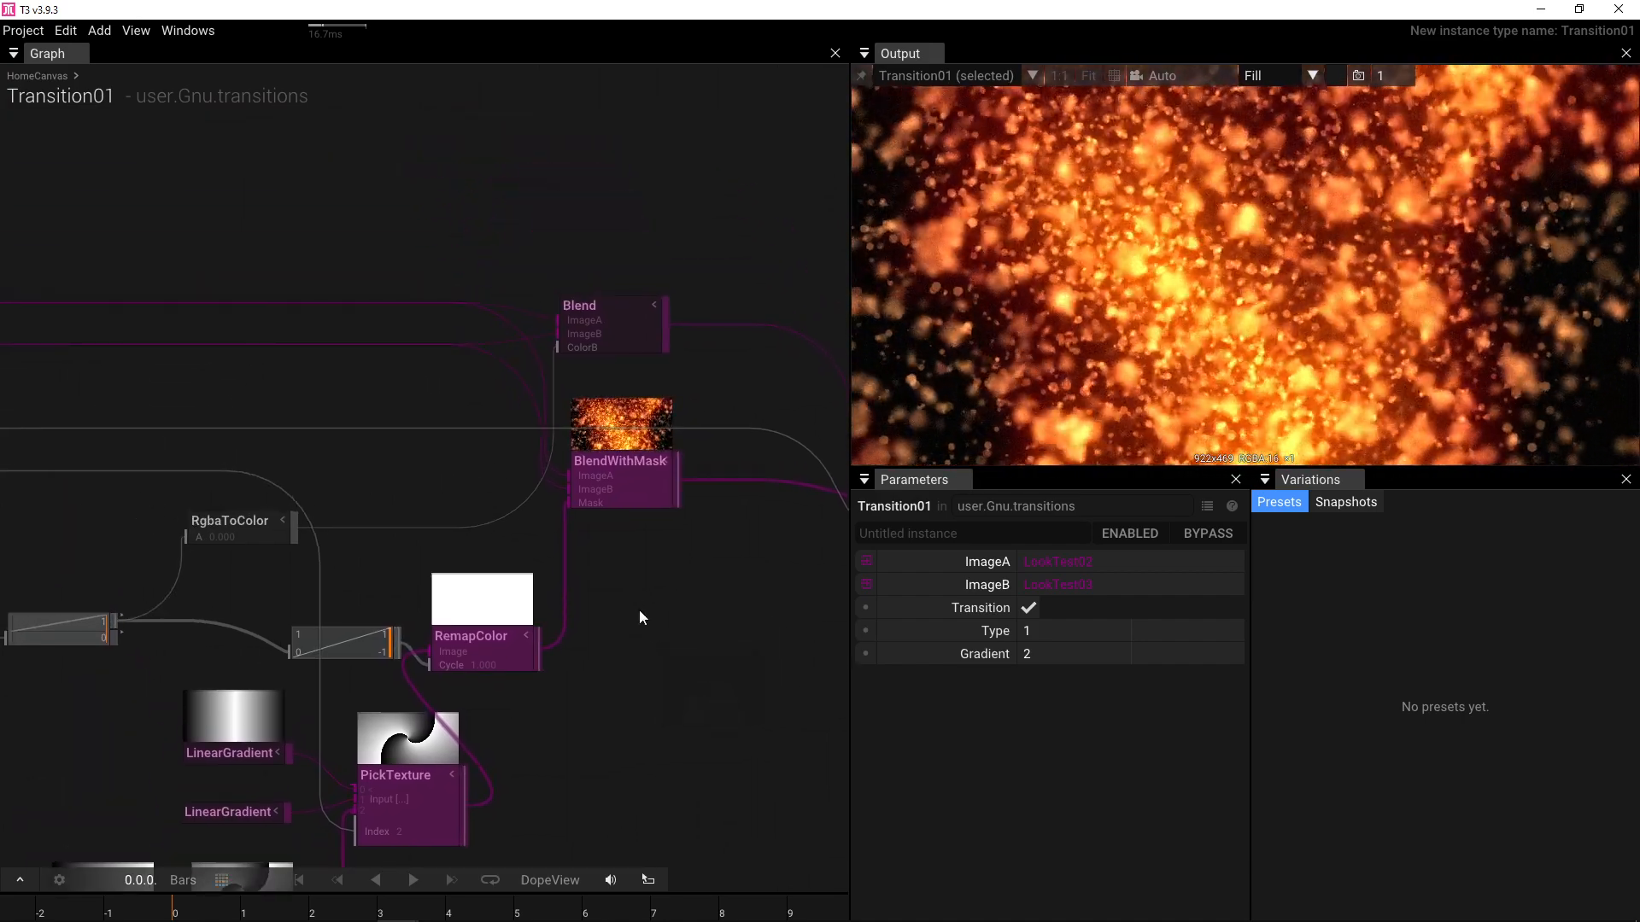
- Add a Displace node in the empty graph area below BlendWithMask
{"action": "left_click_drag", "start_coordinate": [639, 610], "coordinate": [552, 519]}
{"action": "double_click", "coordinate": [550, 645]}
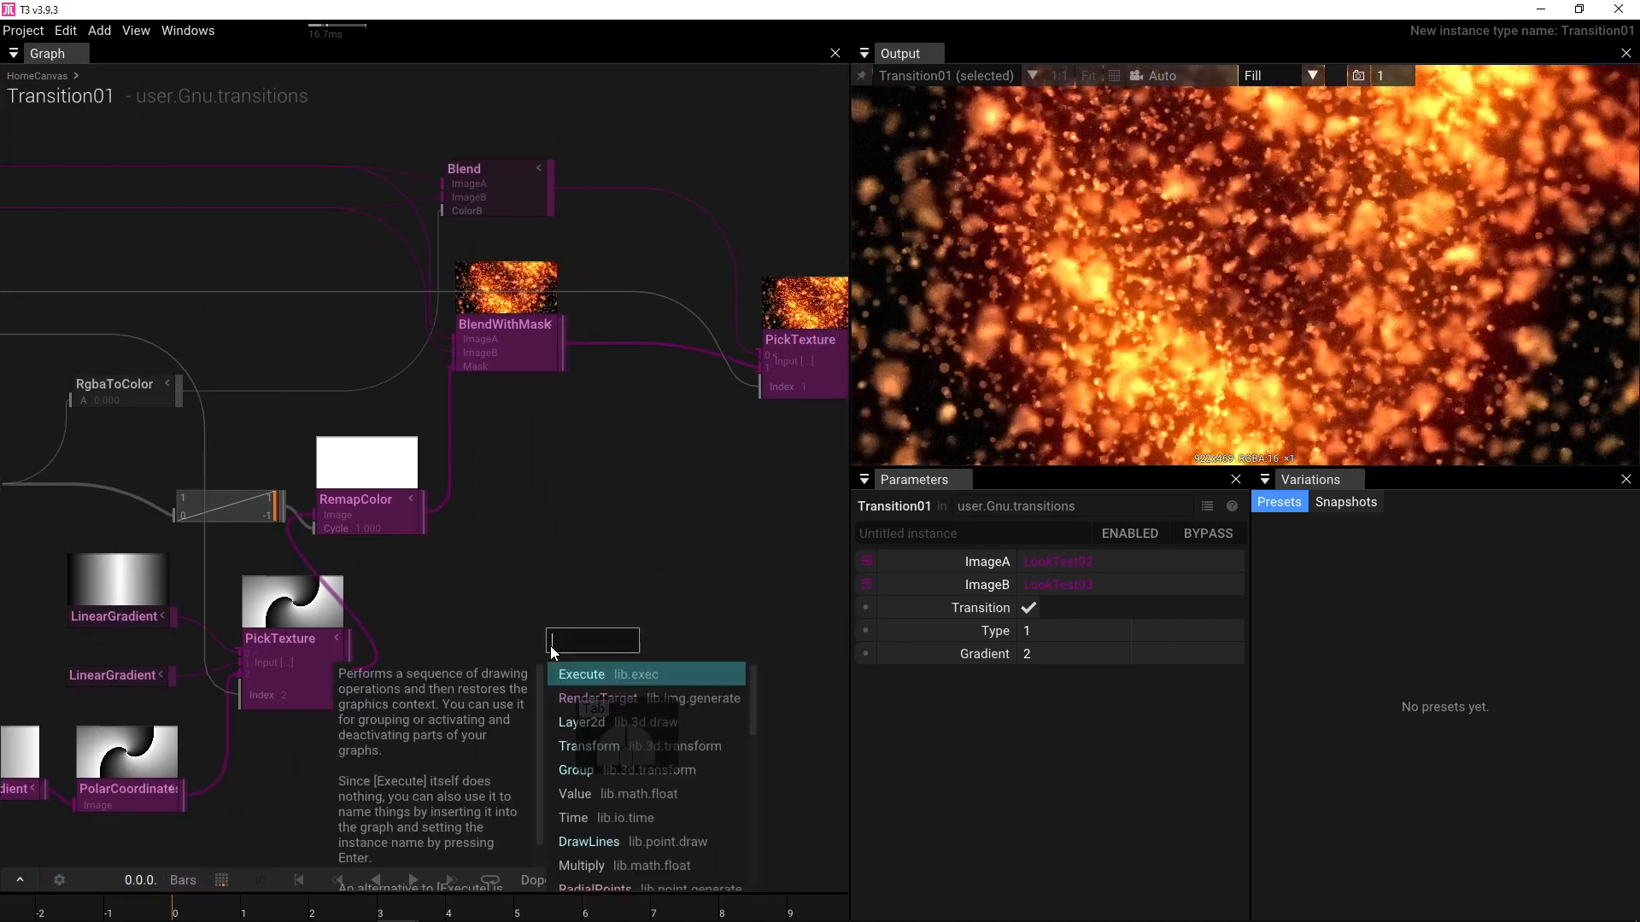
{"action": "type", "text": "di"}
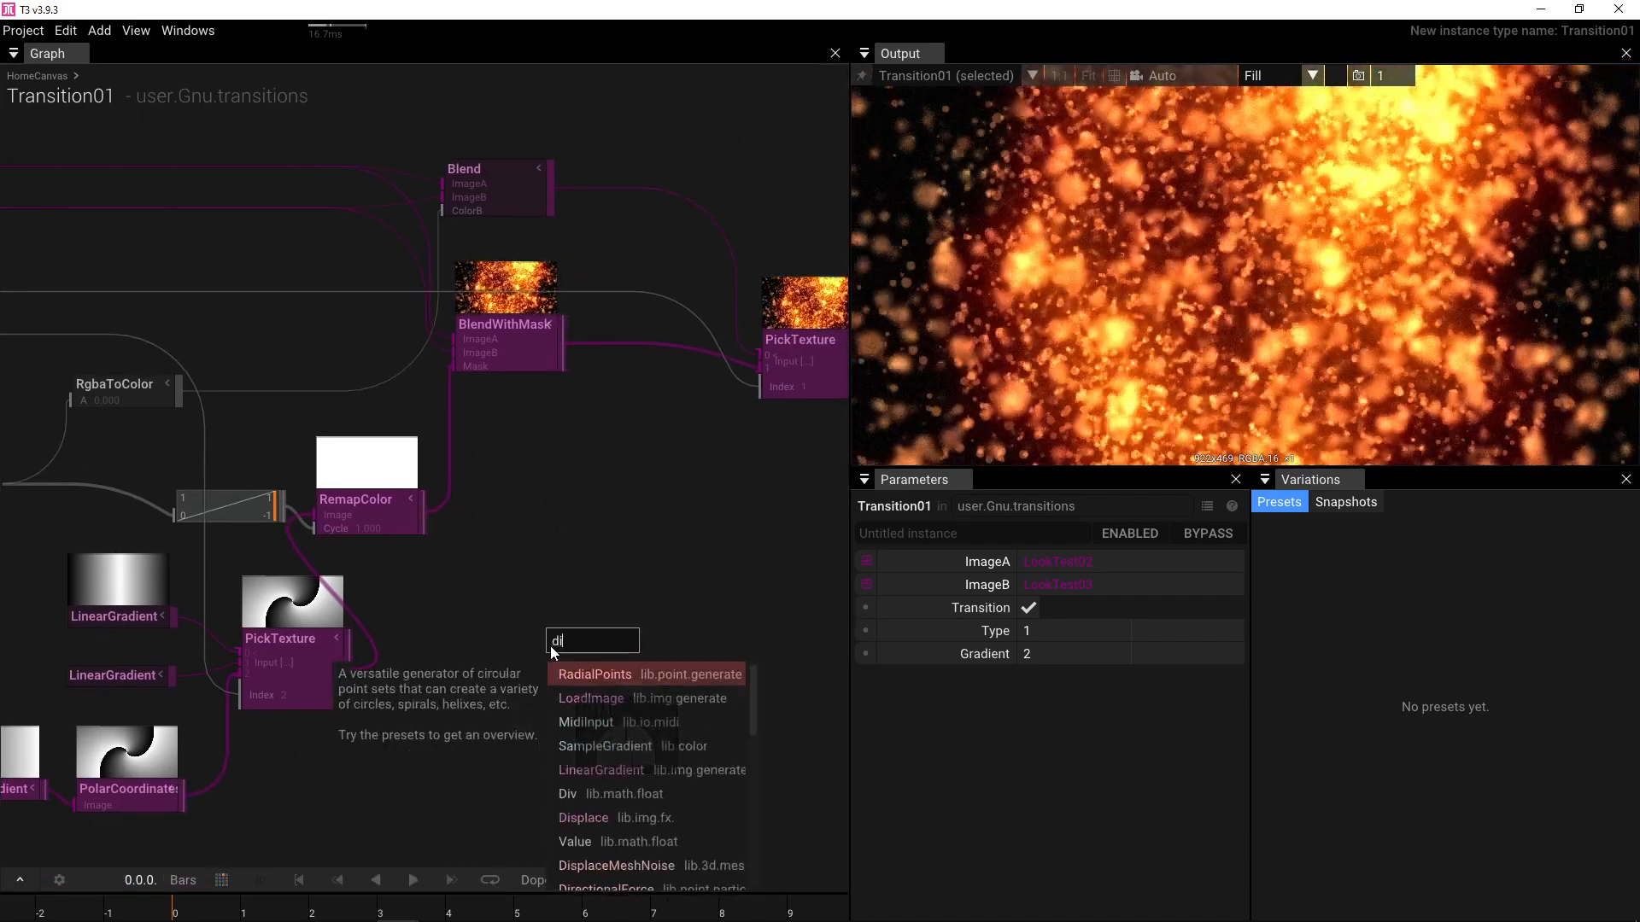
{"action": "type", "text": "s"}
{"action": "left_click", "coordinate": [578, 681]}
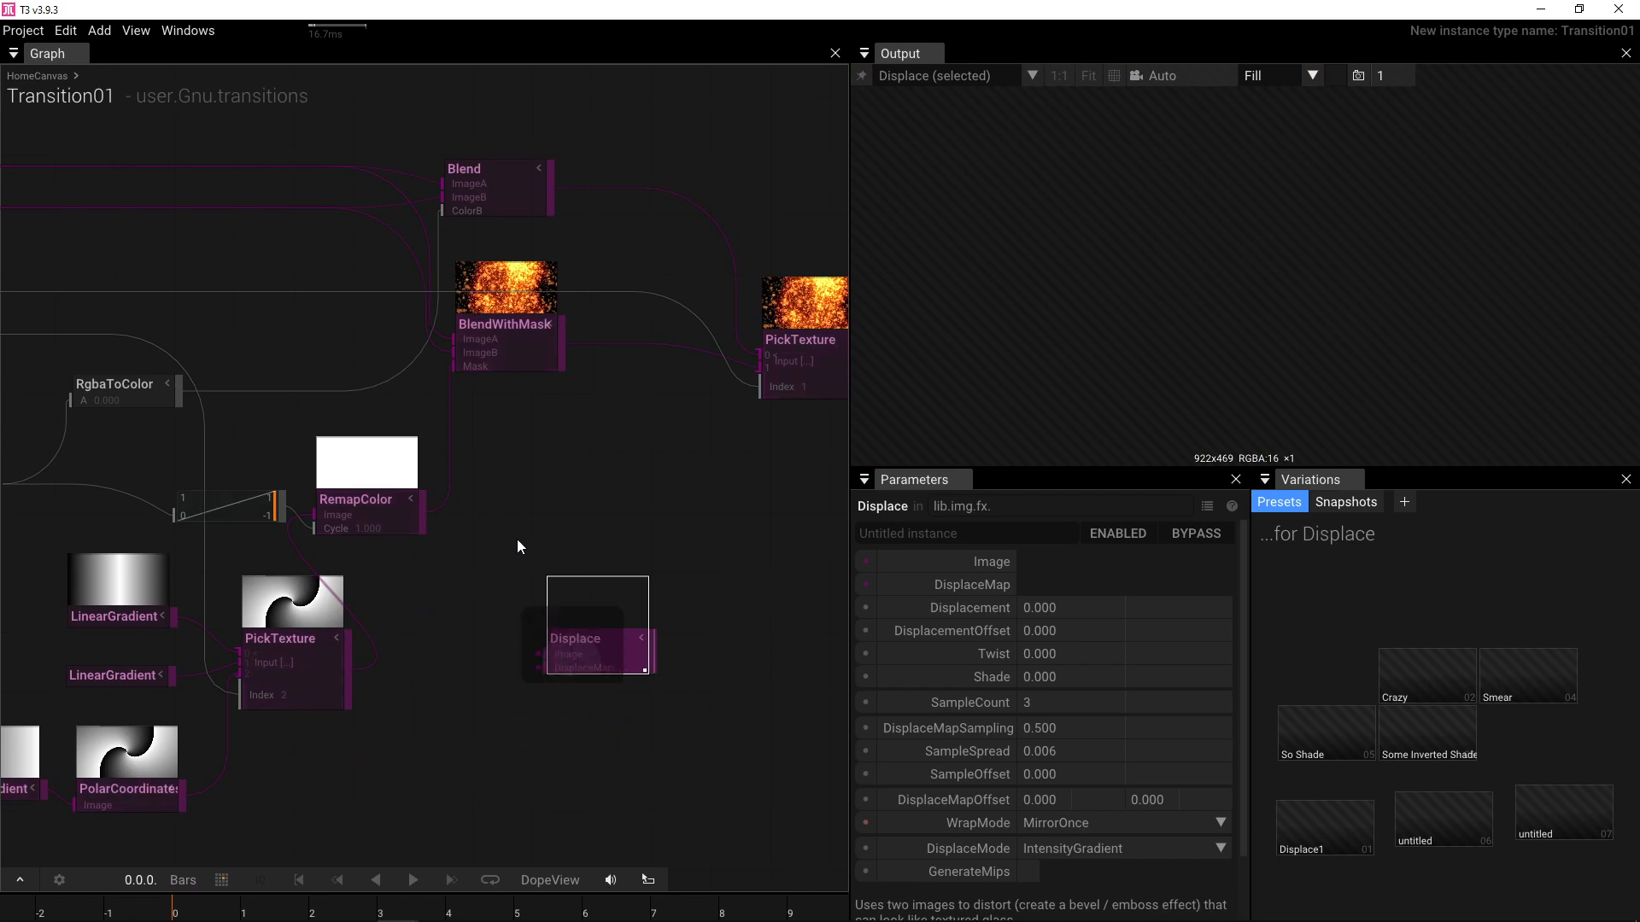
- Connect the ImageA input to the Displace node's Image input
{"action": "scroll", "coordinate": [562, 489], "scroll_direction": "down", "scroll_amount": 2}
{"action": "left_click_drag", "start_coordinate": [615, 494], "coordinate": [630, 500]}
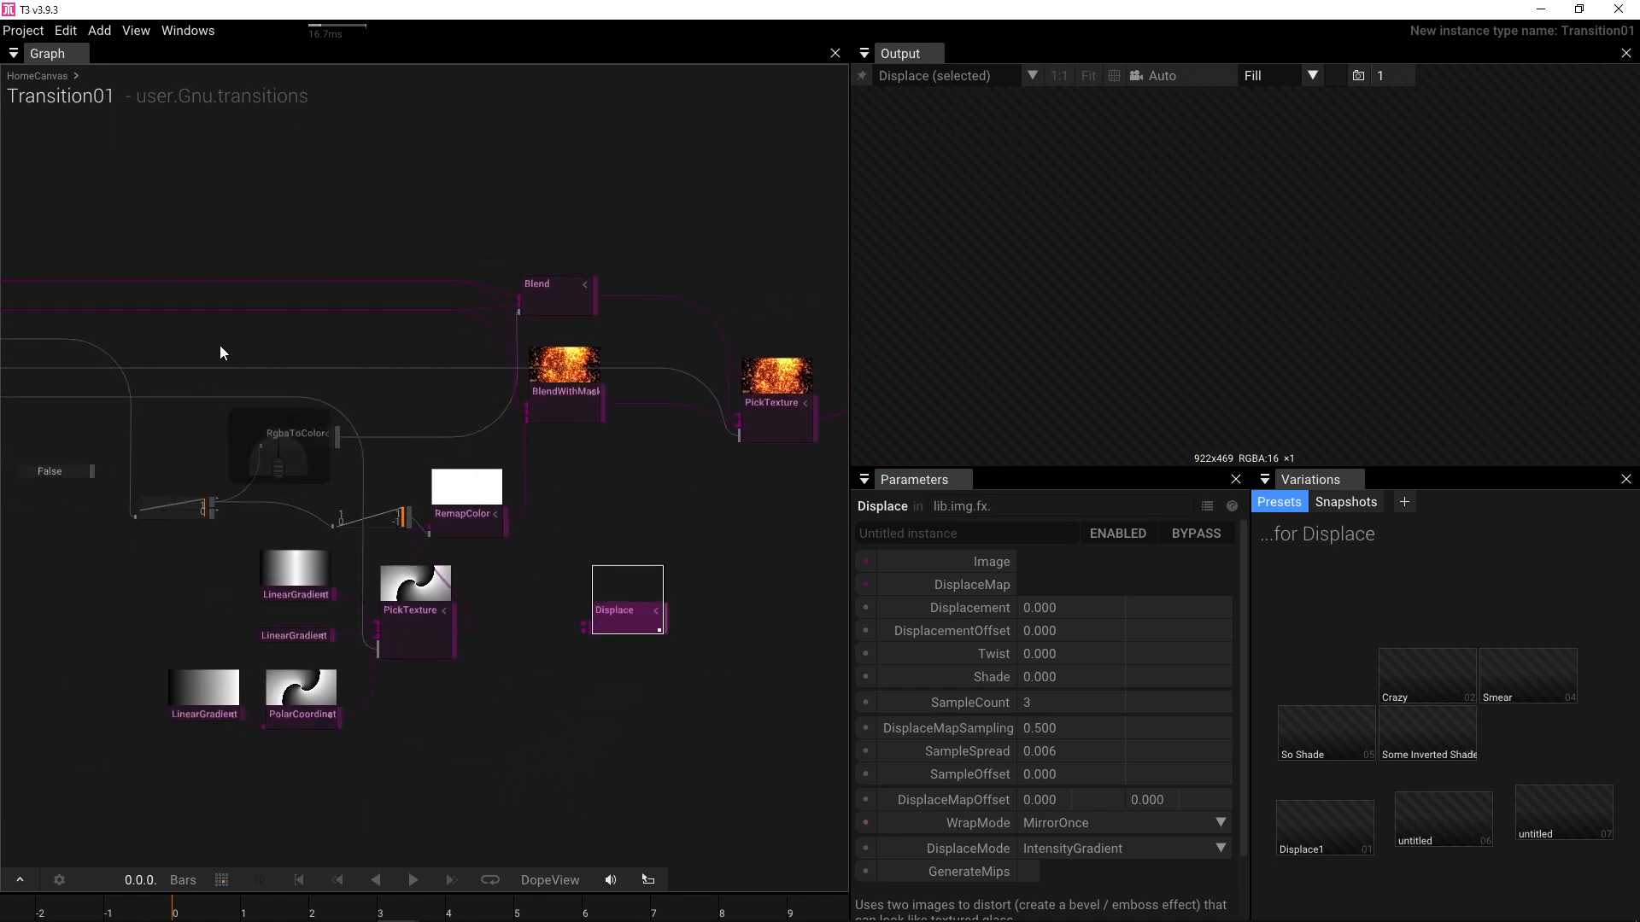
{"action": "left_click_drag", "start_coordinate": [221, 352], "coordinate": [402, 376]}
{"action": "left_click_drag", "start_coordinate": [151, 319], "coordinate": [752, 649]}
{"action": "left_click_drag", "start_coordinate": [660, 682], "coordinate": [531, 682]}
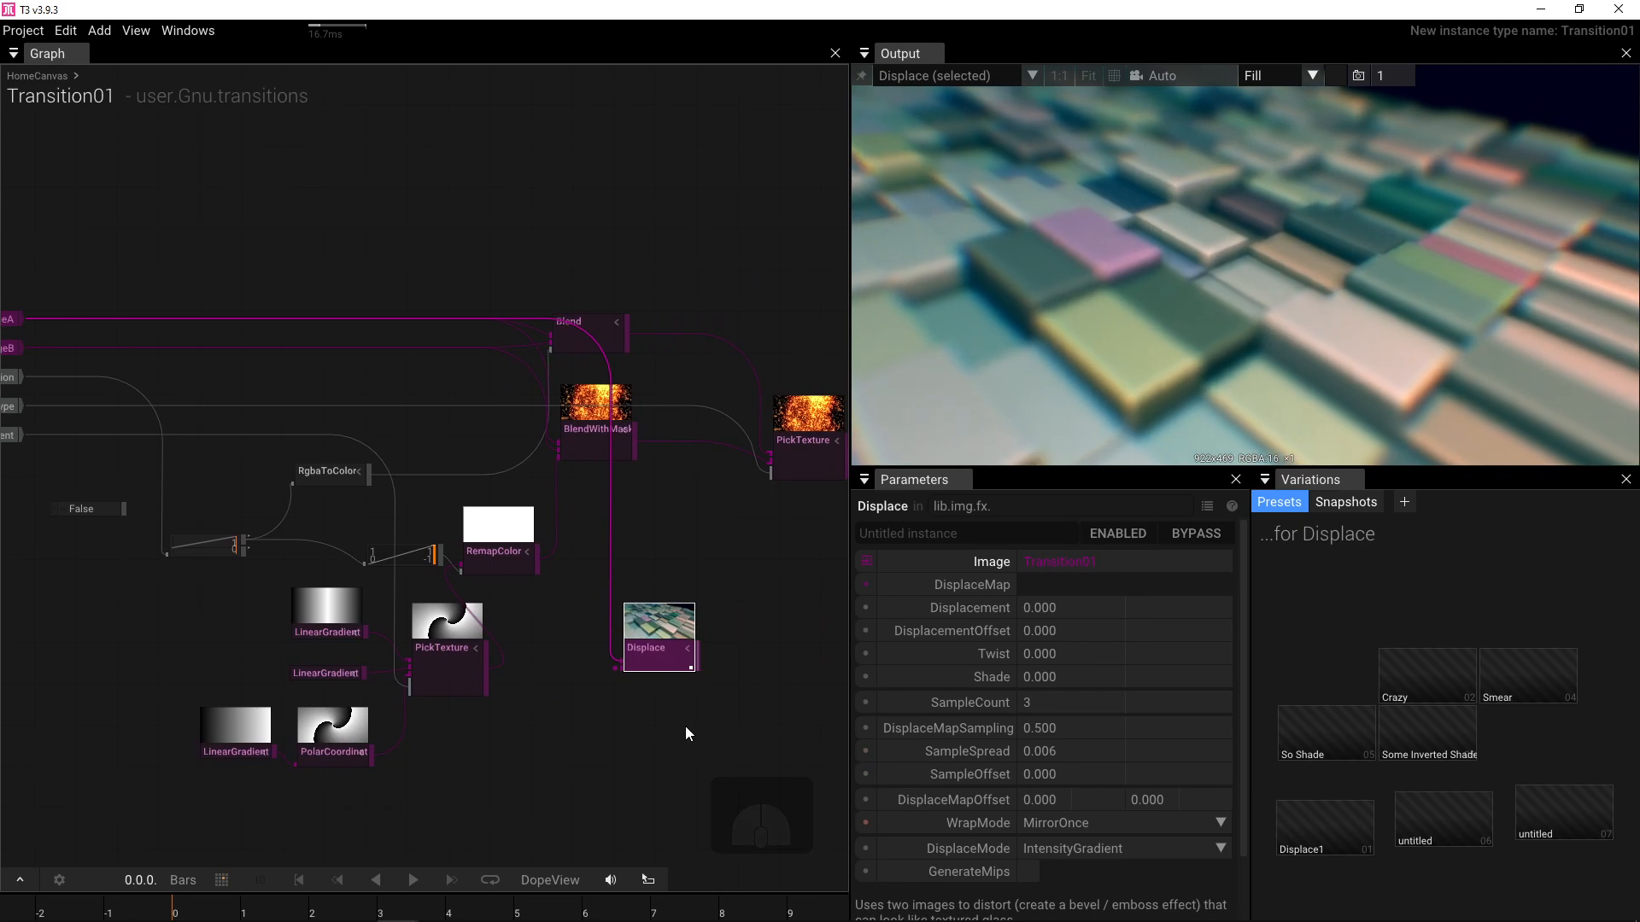
{"action": "scroll", "coordinate": [664, 718], "scroll_direction": "up", "scroll_amount": 4}
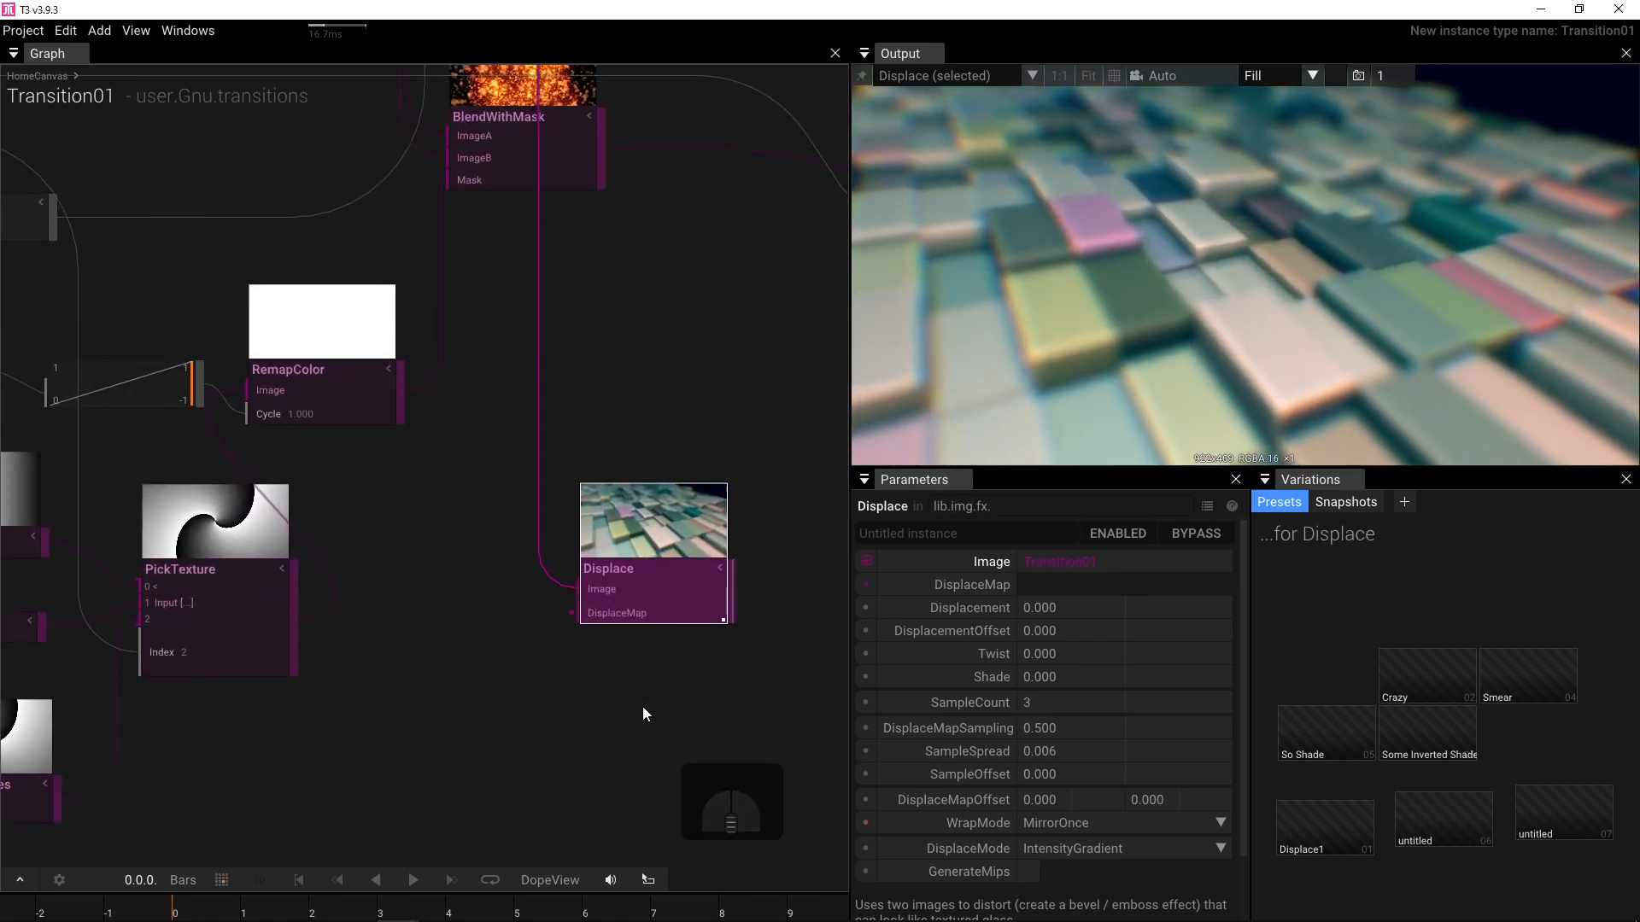
- Add a FractalNoise node feeding the Displace node's DisplaceMap input and place it below PickTexture
{"action": "left_click_drag", "start_coordinate": [577, 621], "coordinate": [428, 745]}
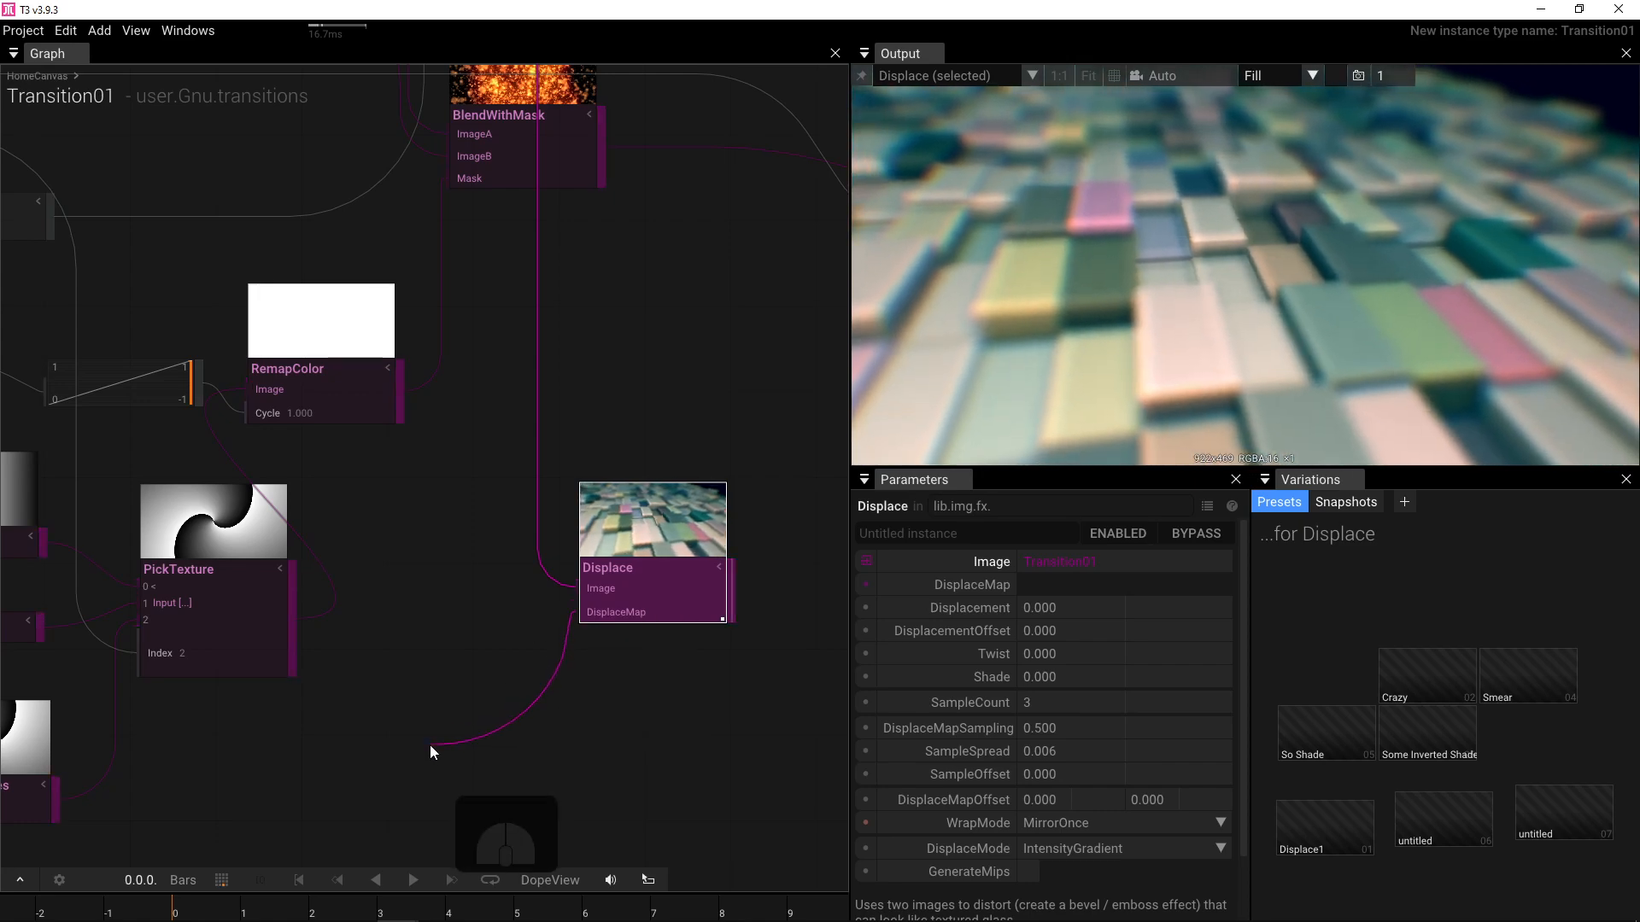
{"action": "type", "text": "fra"}
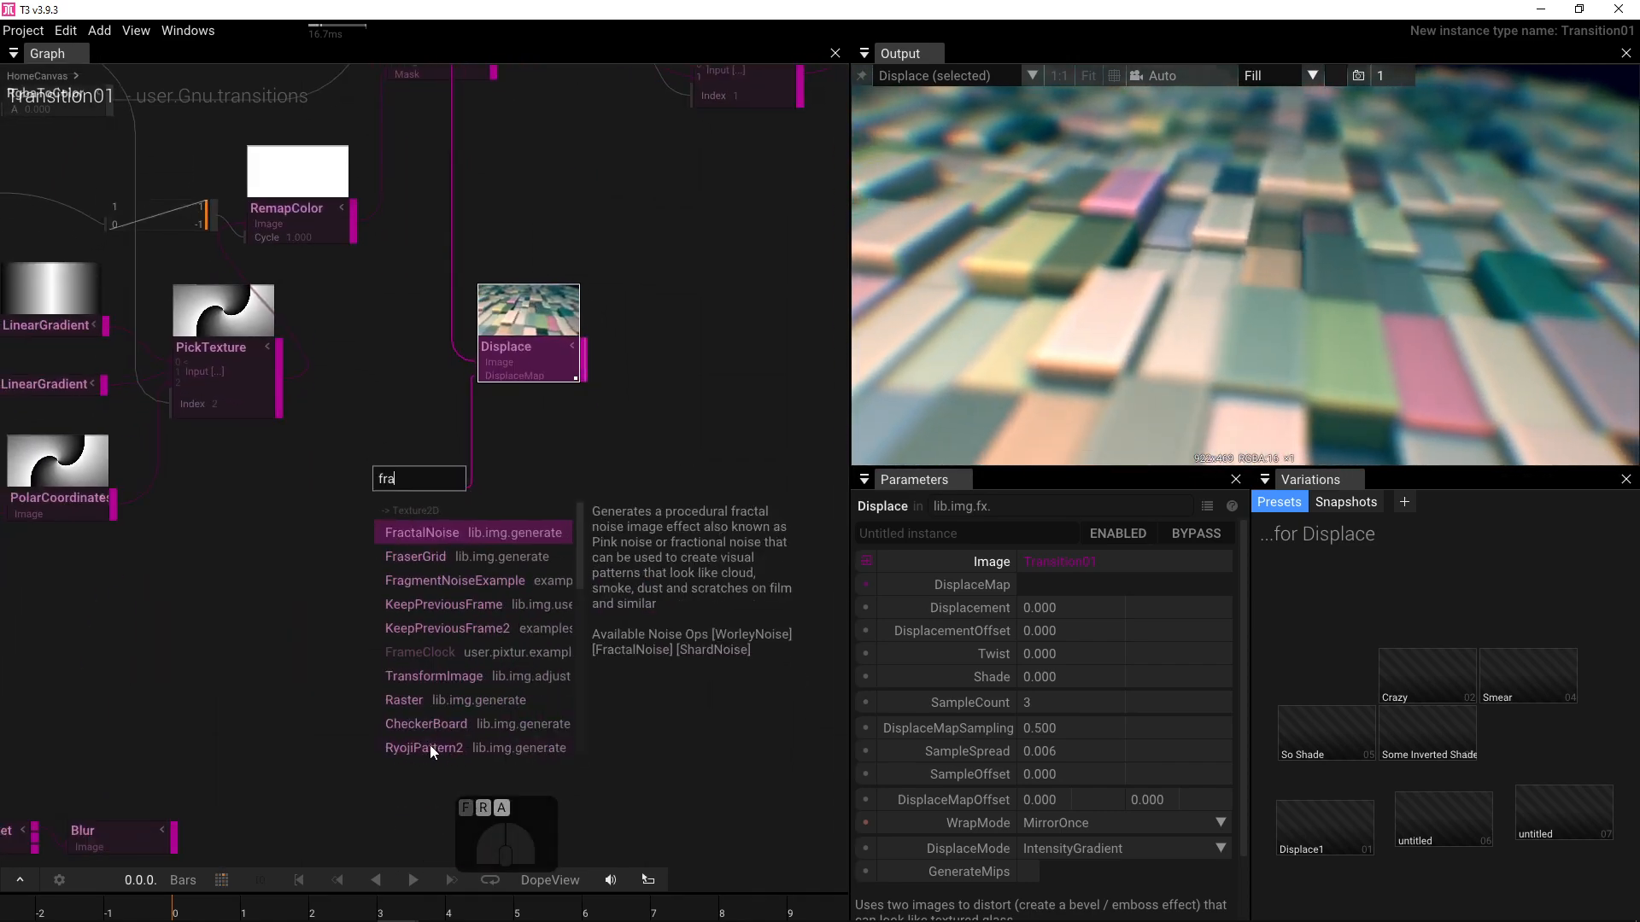
{"action": "left_click", "coordinate": [433, 531]}
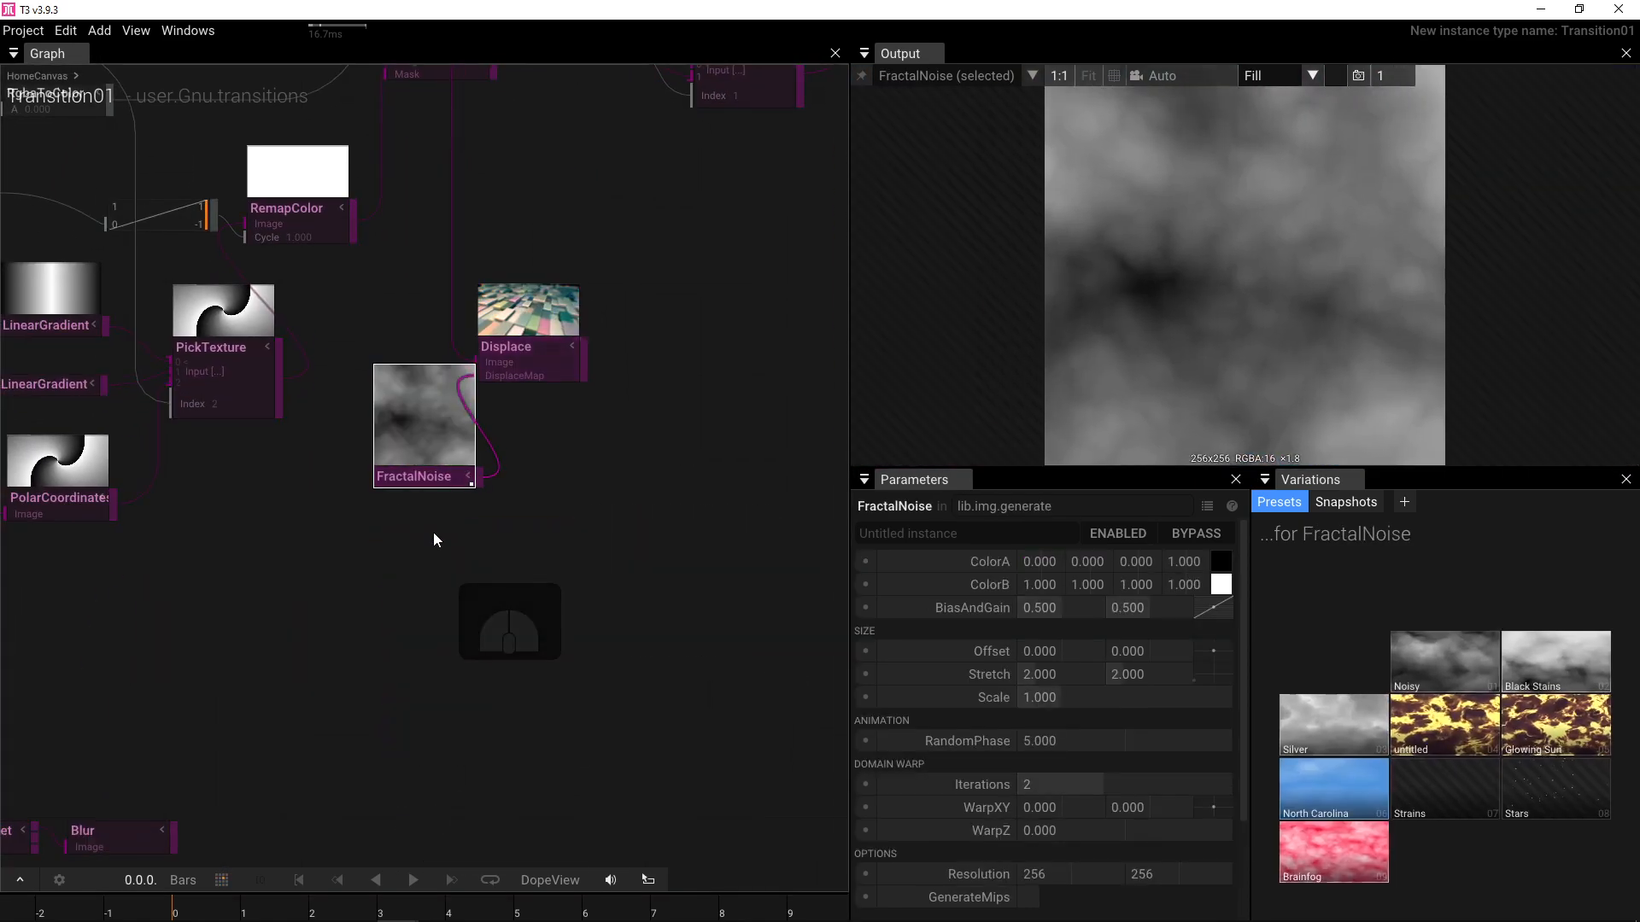
{"action": "left_click_drag", "start_coordinate": [383, 505], "coordinate": [326, 608]}
- Pin the Displace node's output and set its DisplacementOffset to 0.060 after resetting a trial change to Displacement
{"action": "left_click", "coordinate": [526, 366]}
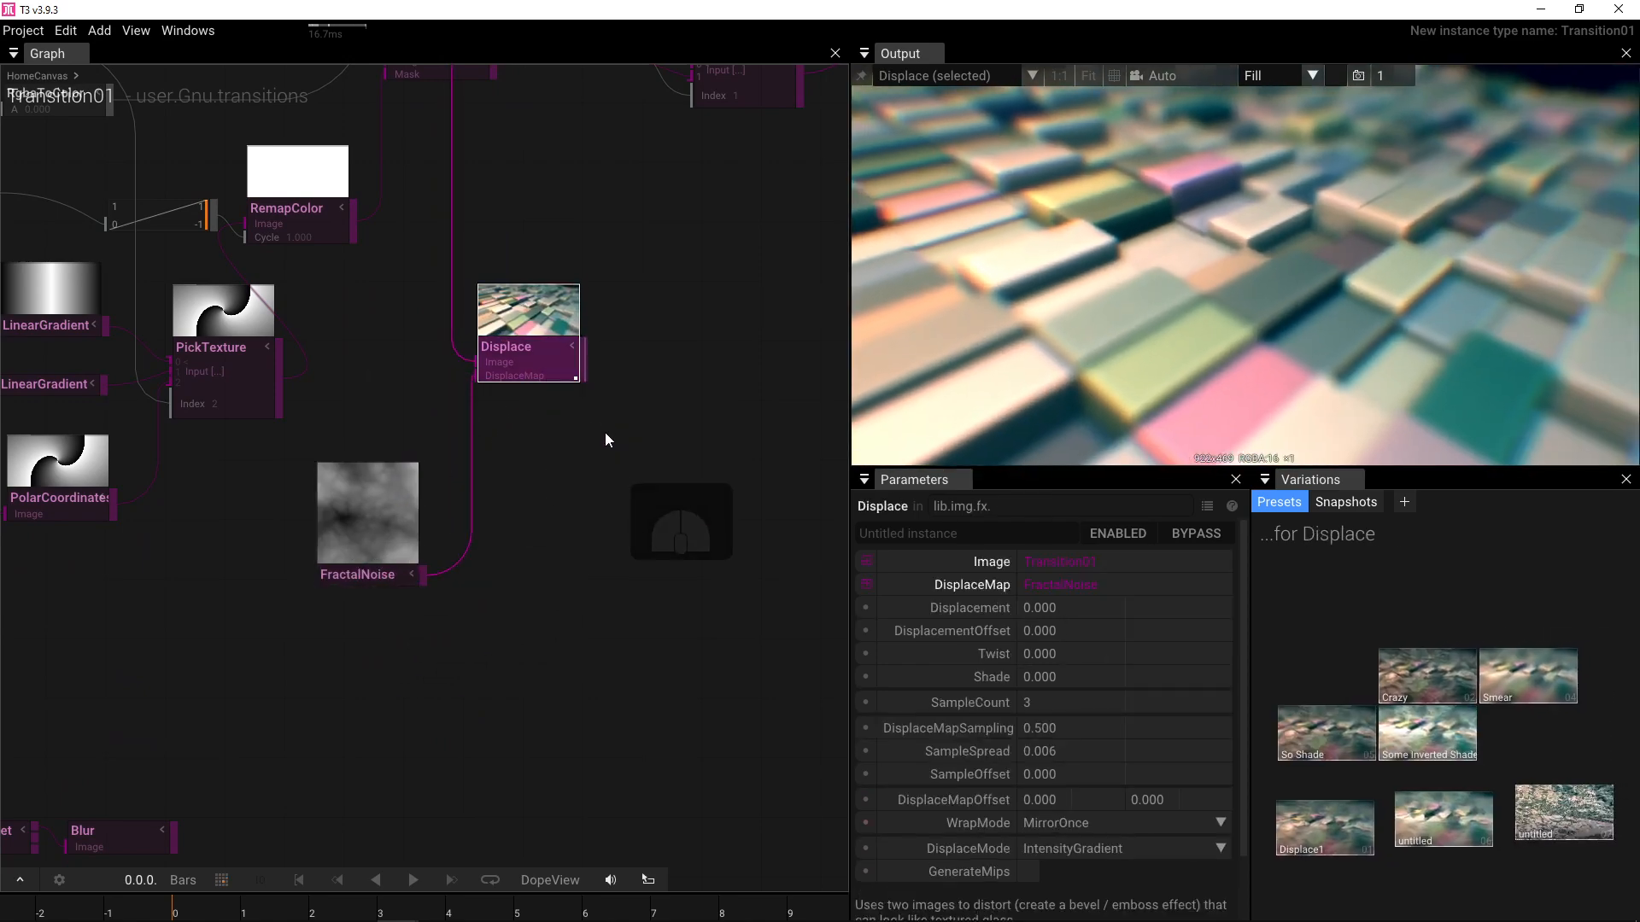
{"action": "key", "text": "p"}
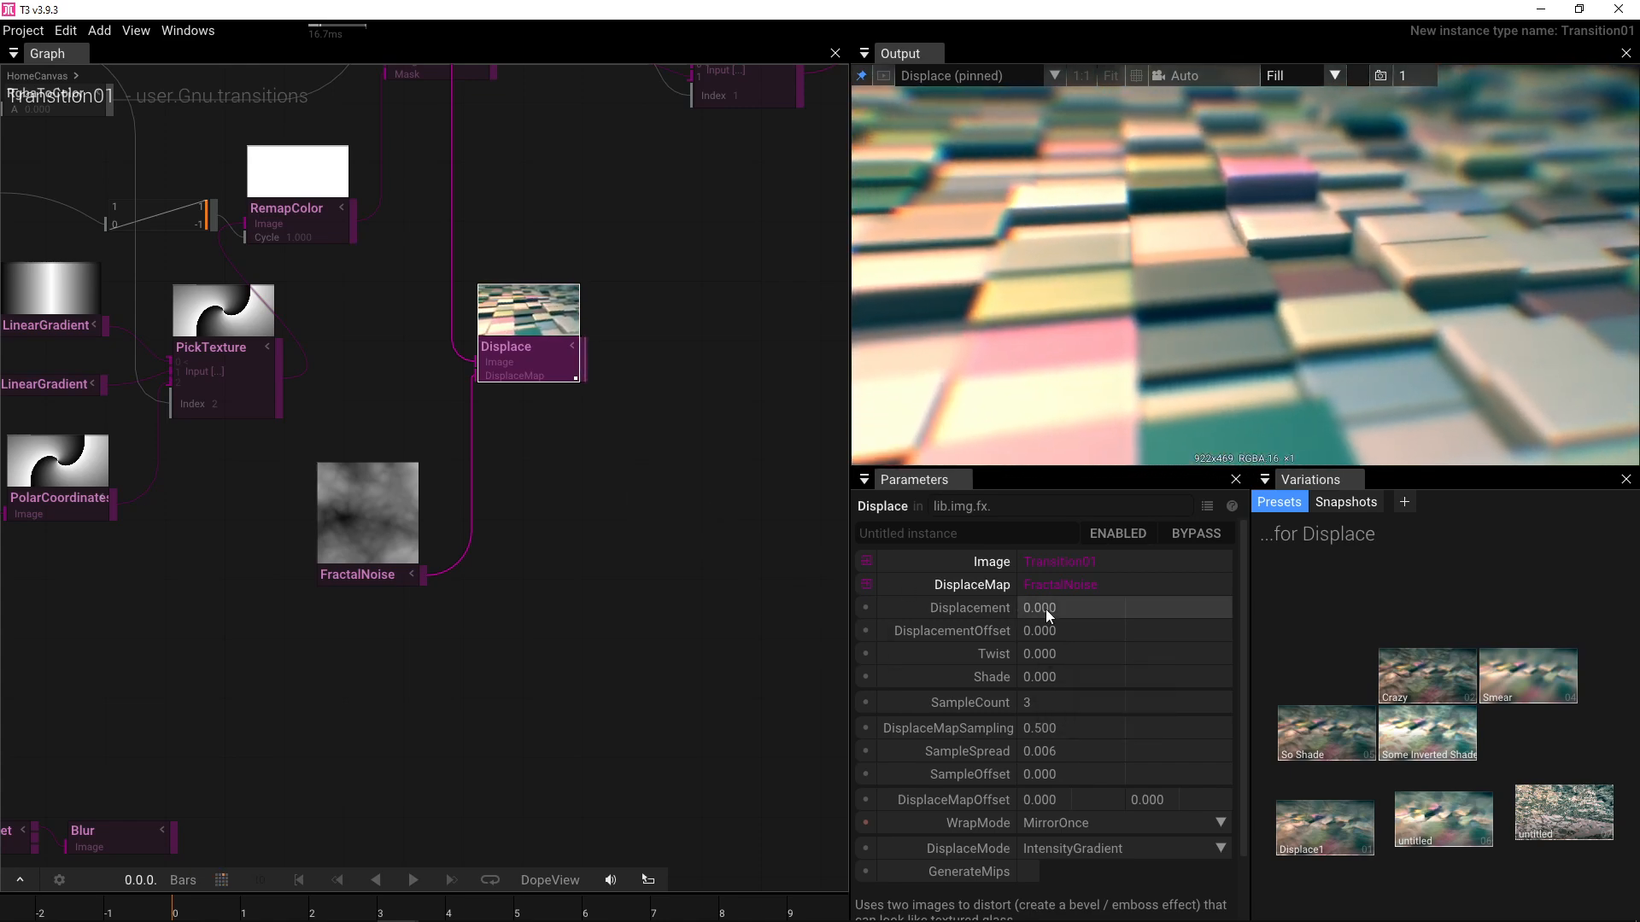
{"action": "left_click_drag", "start_coordinate": [1045, 608], "coordinate": [301, 621]}
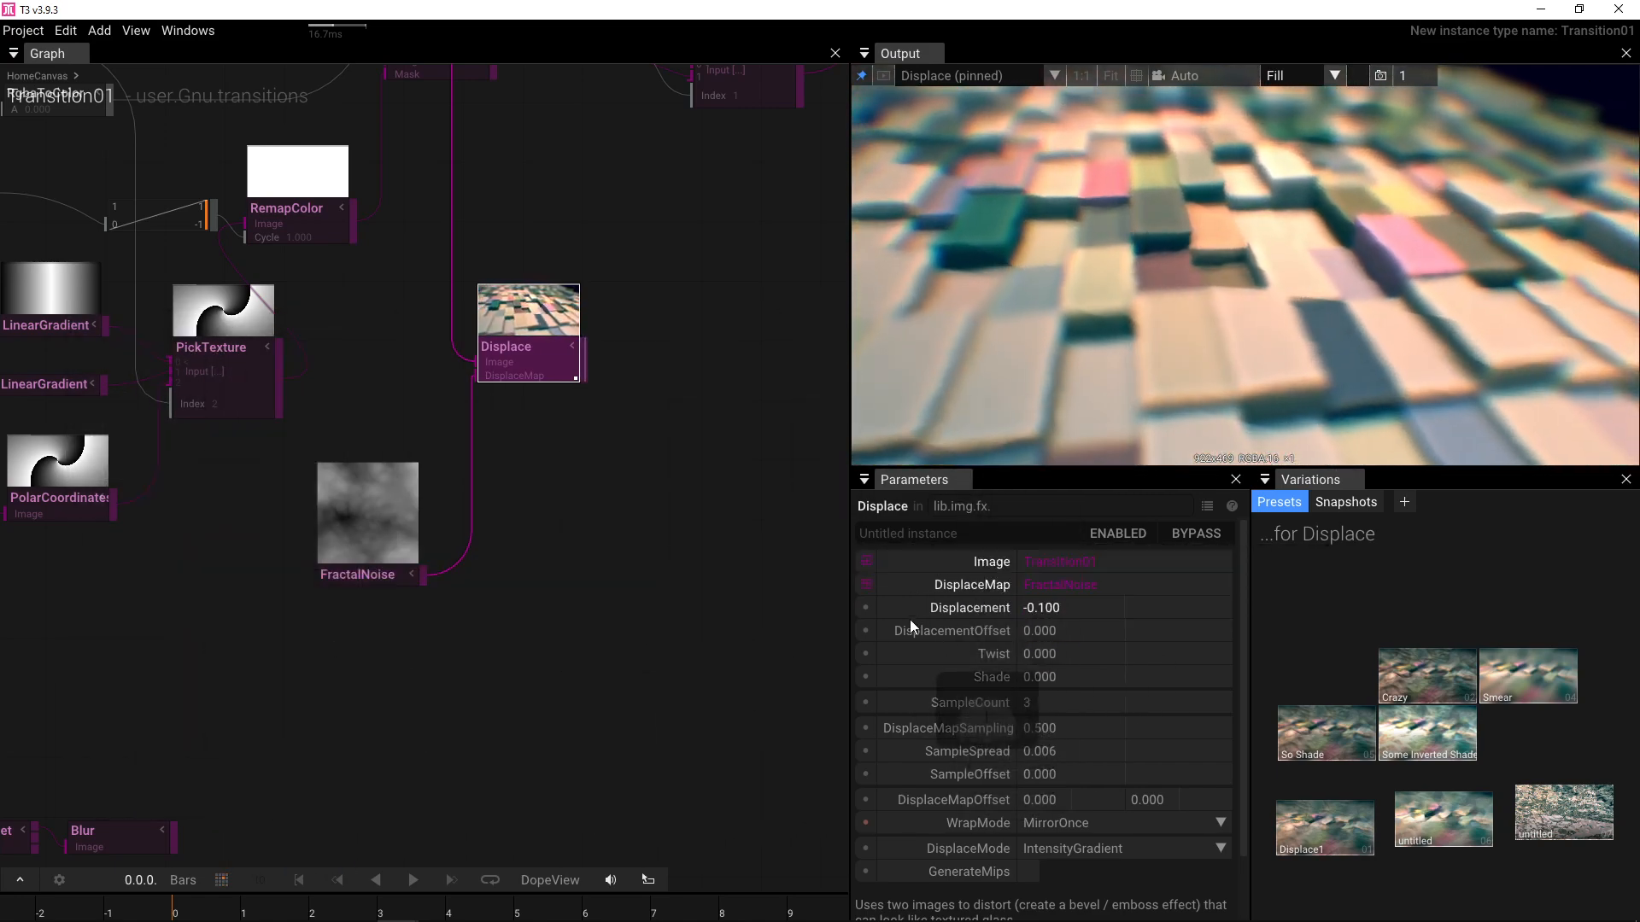
{"action": "left_click", "coordinate": [893, 607]}
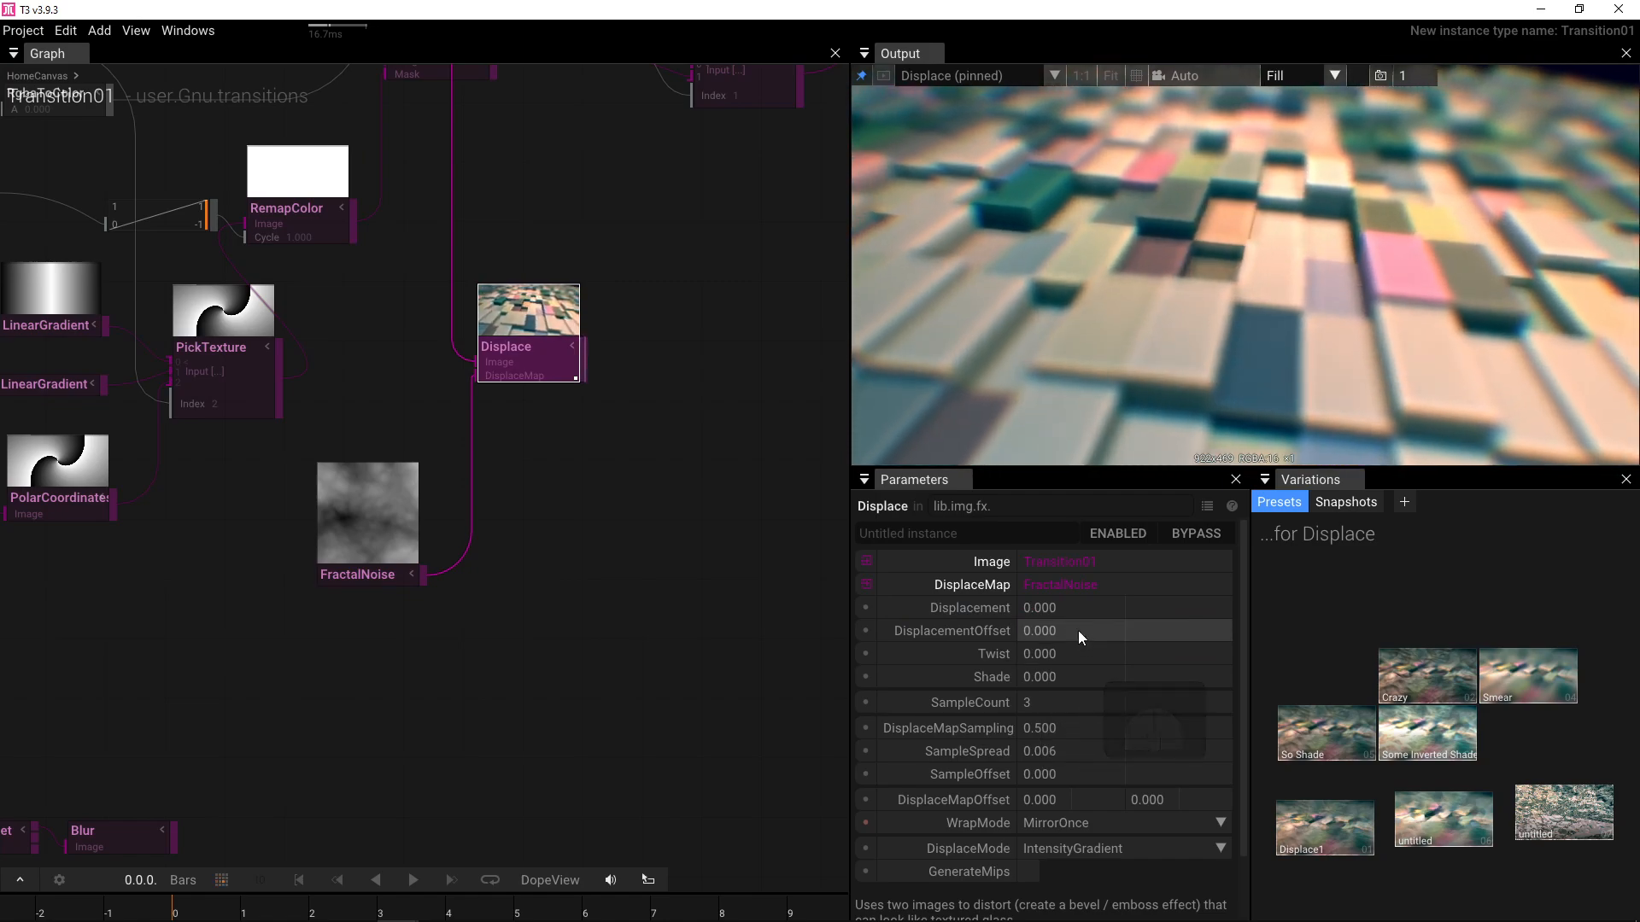
{"action": "left_click_drag", "start_coordinate": [1078, 630], "coordinate": [1165, 605]}
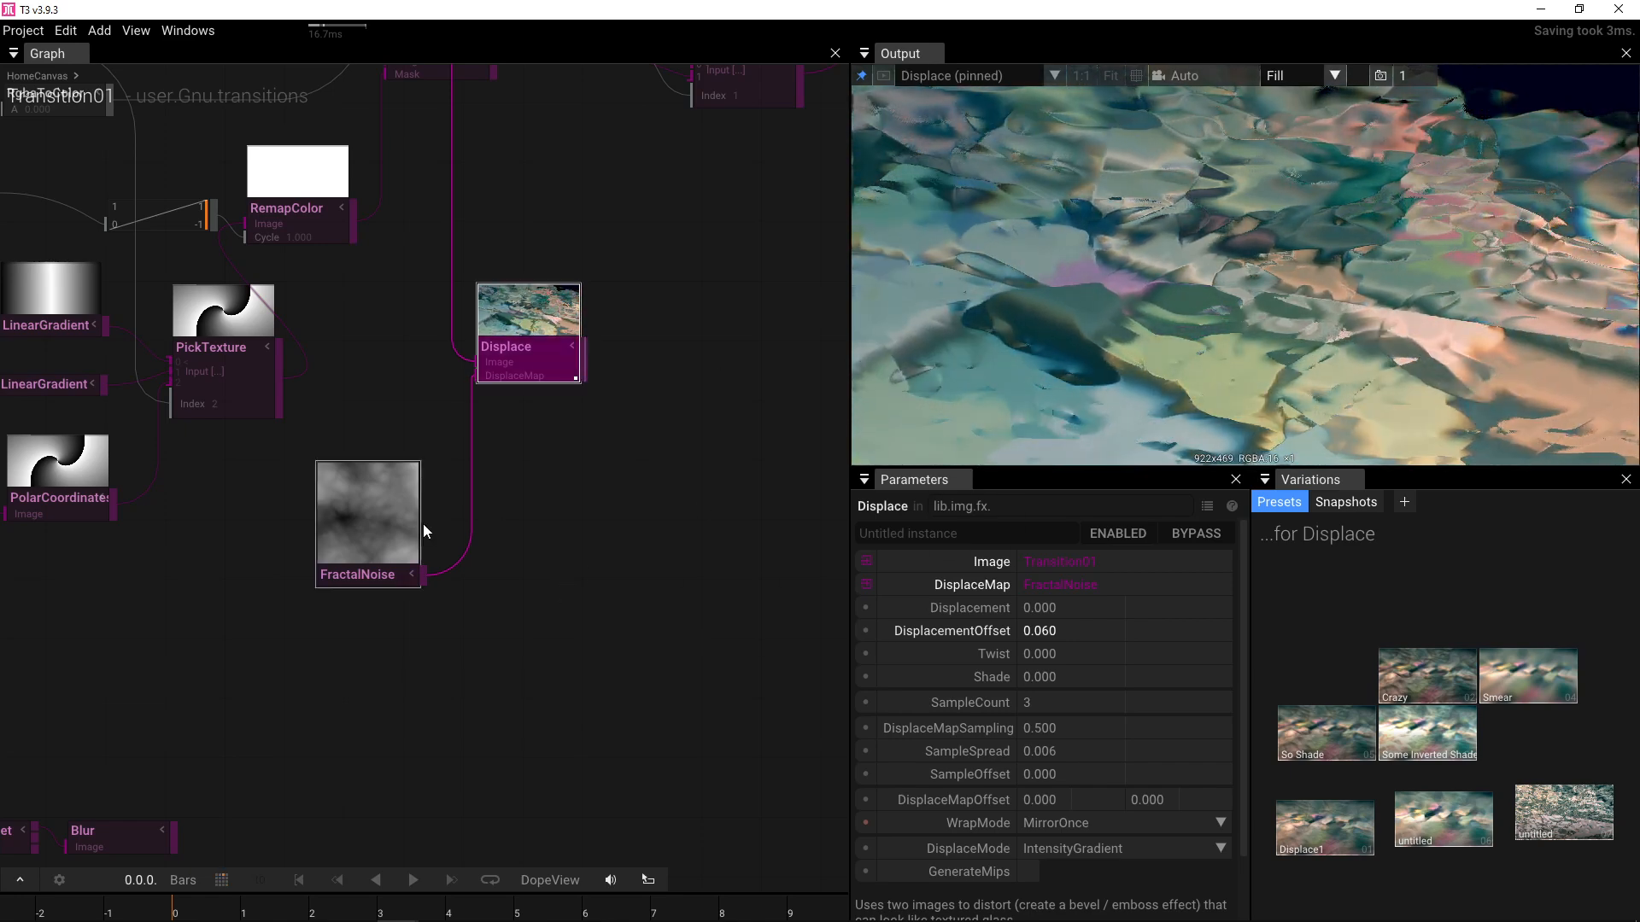
- Move the Displace and FractalNoise nodes to the empty graph area above the ImageA connection
{"action": "left_click_drag", "start_coordinate": [367, 556], "coordinate": [306, 558]}
{"action": "scroll", "coordinate": [581, 437], "scroll_direction": "down", "scroll_amount": 5}
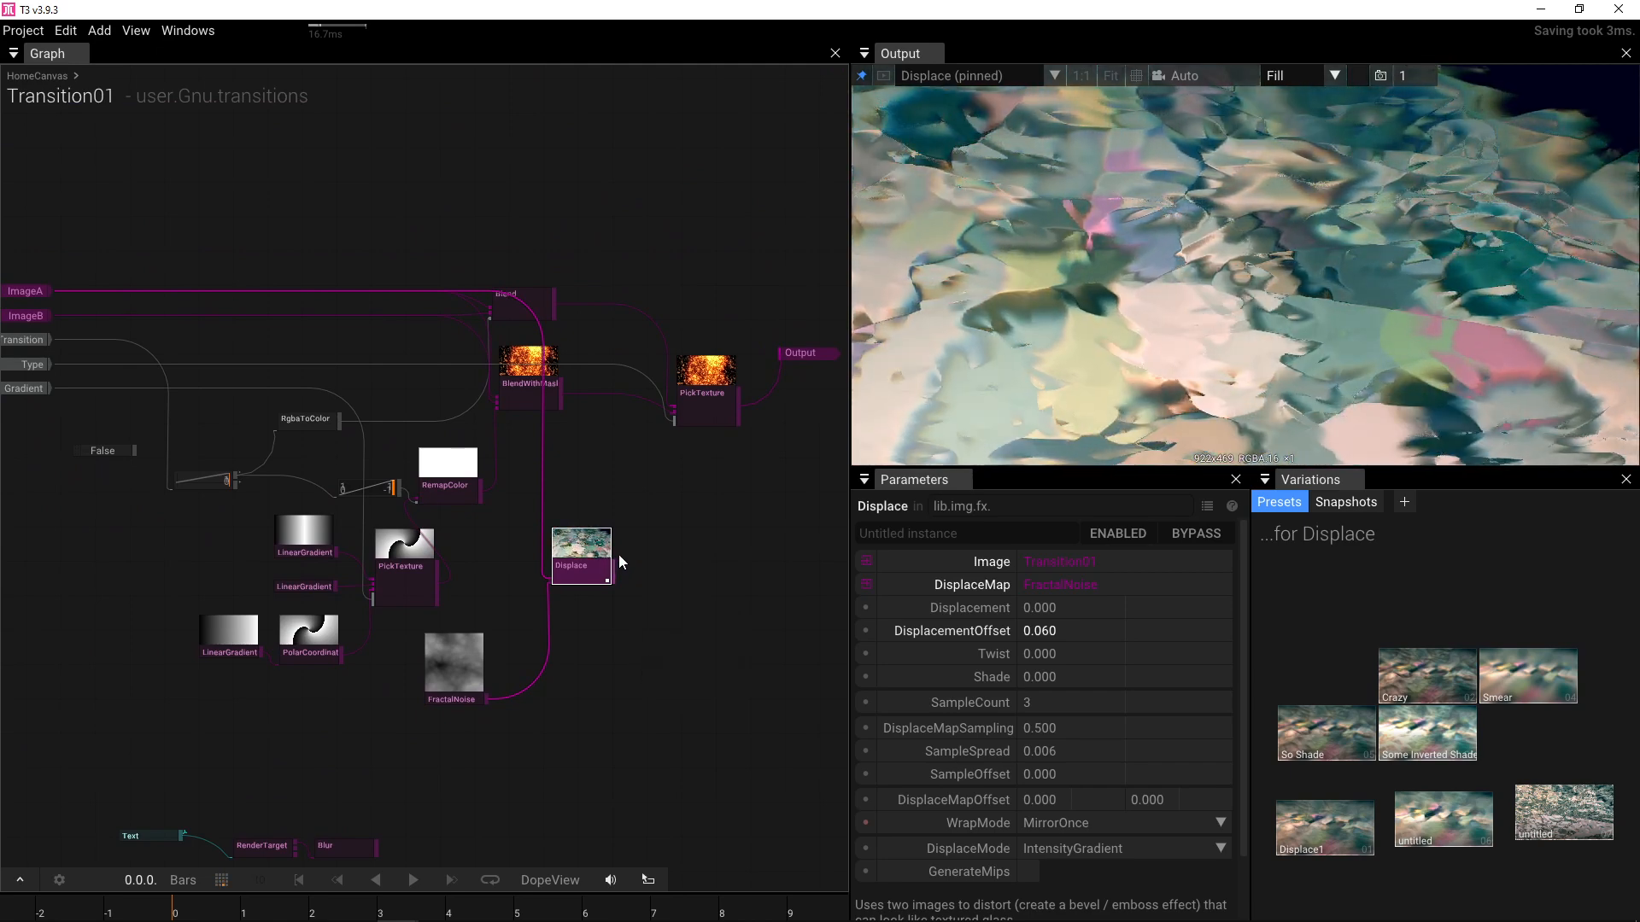
{"action": "left_click_drag", "start_coordinate": [598, 559], "coordinate": [436, 184]}
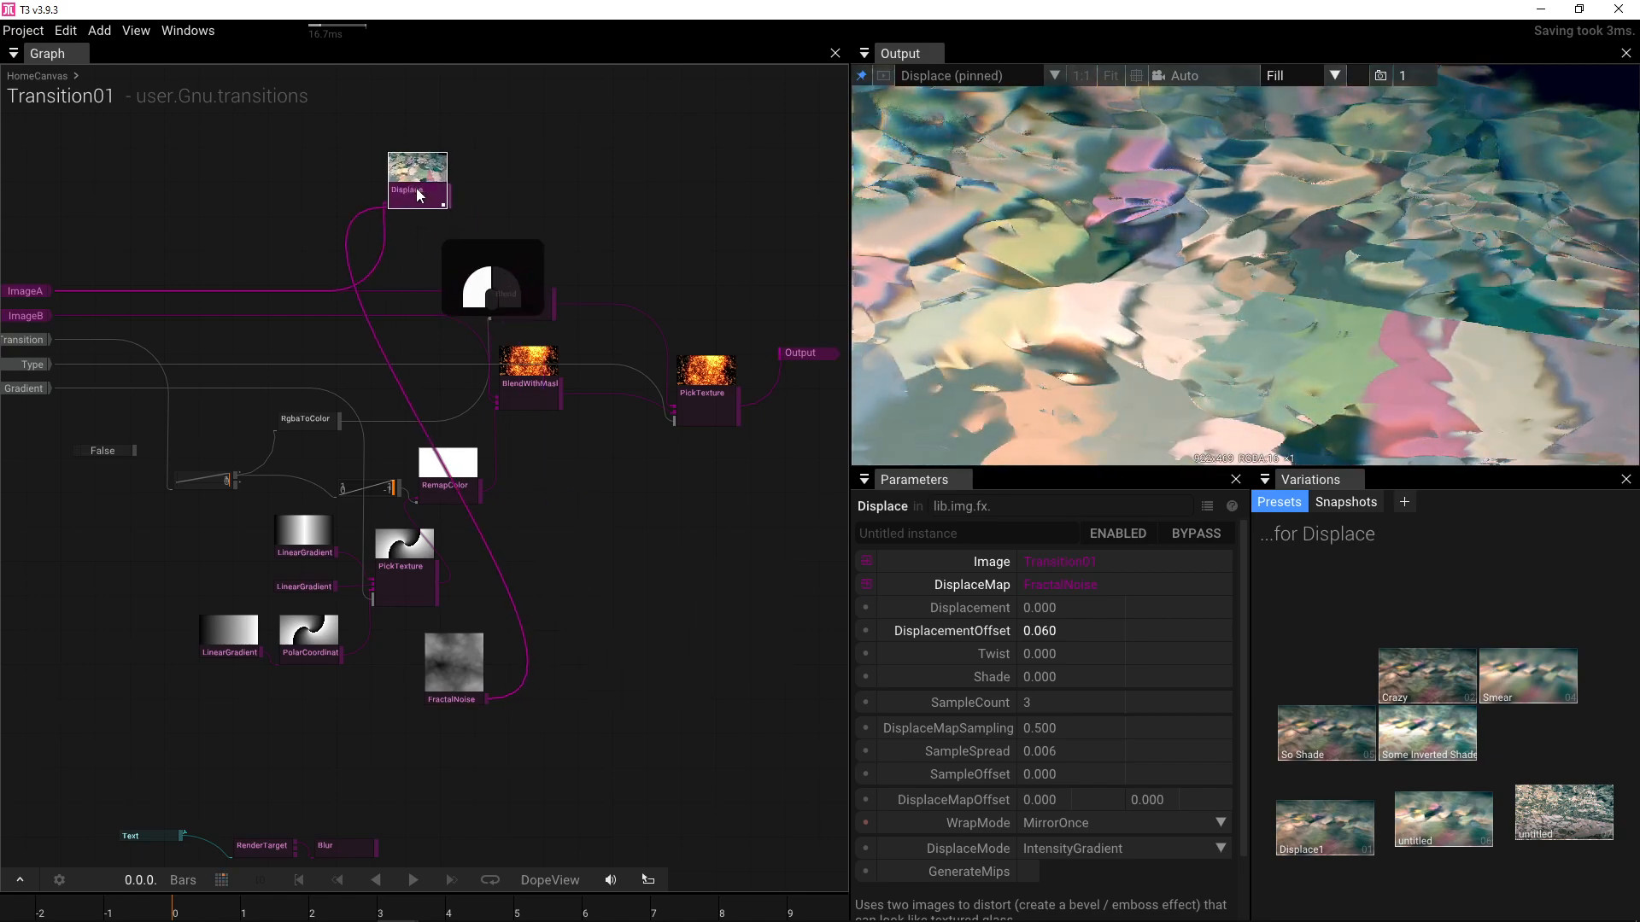
{"action": "left_click_drag", "start_coordinate": [445, 675], "coordinate": [252, 248]}
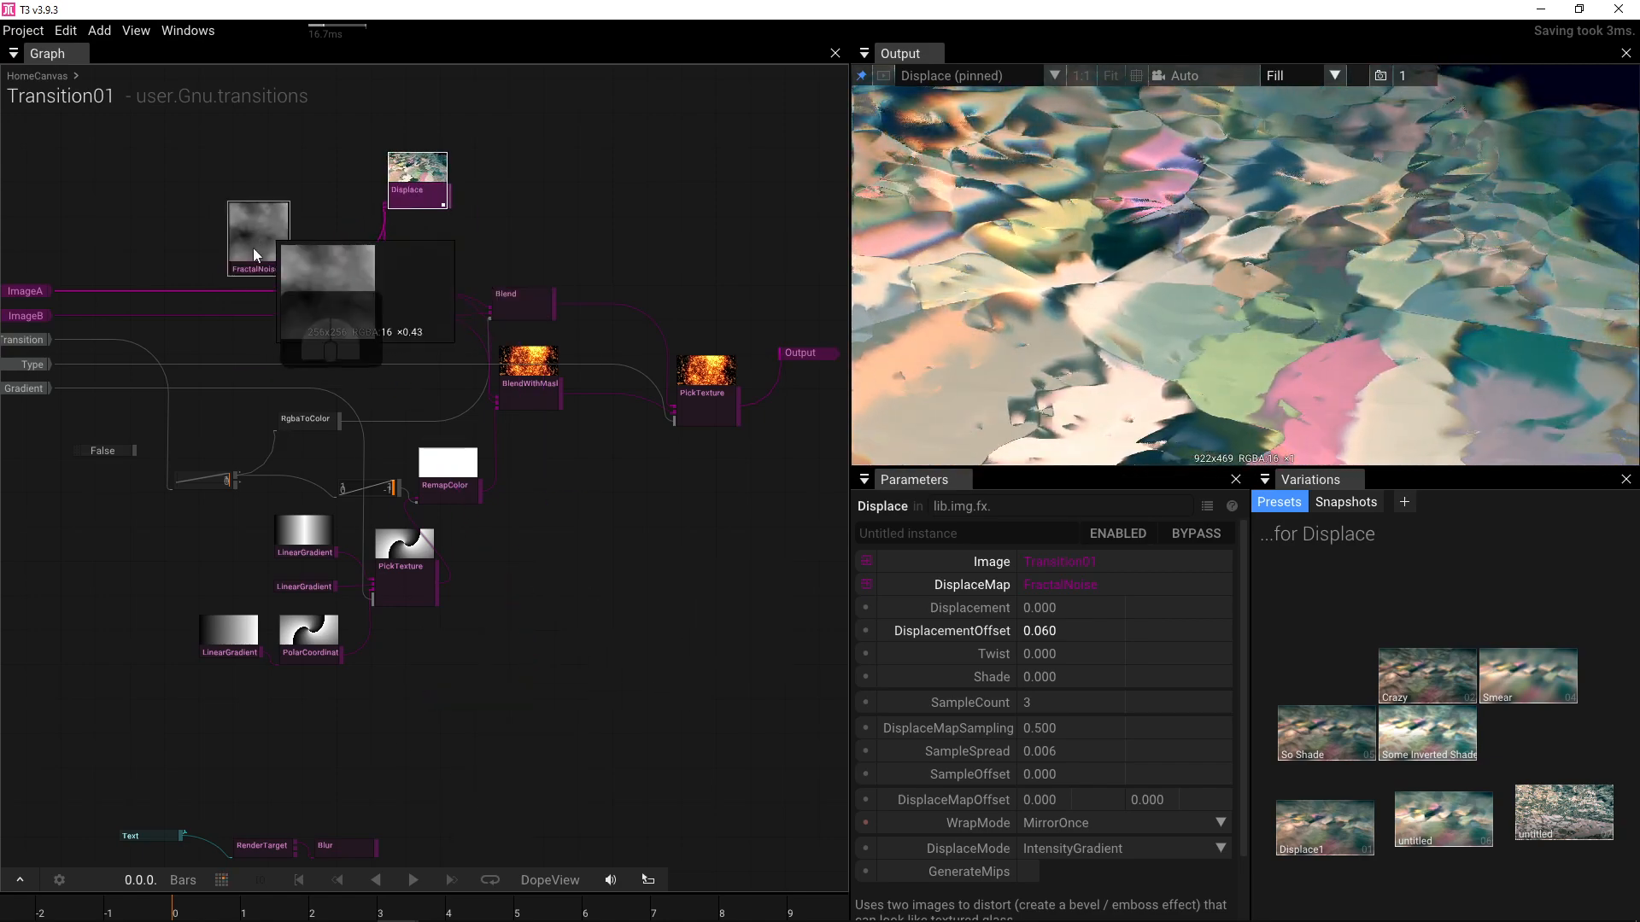
- Spread out the Blend, BlendWithMask and RemapColor nodes, placing RemapColor well below BlendWithMask
{"action": "left_click_drag", "start_coordinate": [412, 311], "coordinate": [404, 224]}
{"action": "mouse_move", "coordinate": [509, 204]}
{"action": "left_mouse_down"}
{"action": "mouse_move", "coordinate": [523, 118]}
{"action": "mouse_move", "coordinate": [561, 136]}
{"action": "mouse_move", "coordinate": [505, 173]}
{"action": "left_mouse_up"}
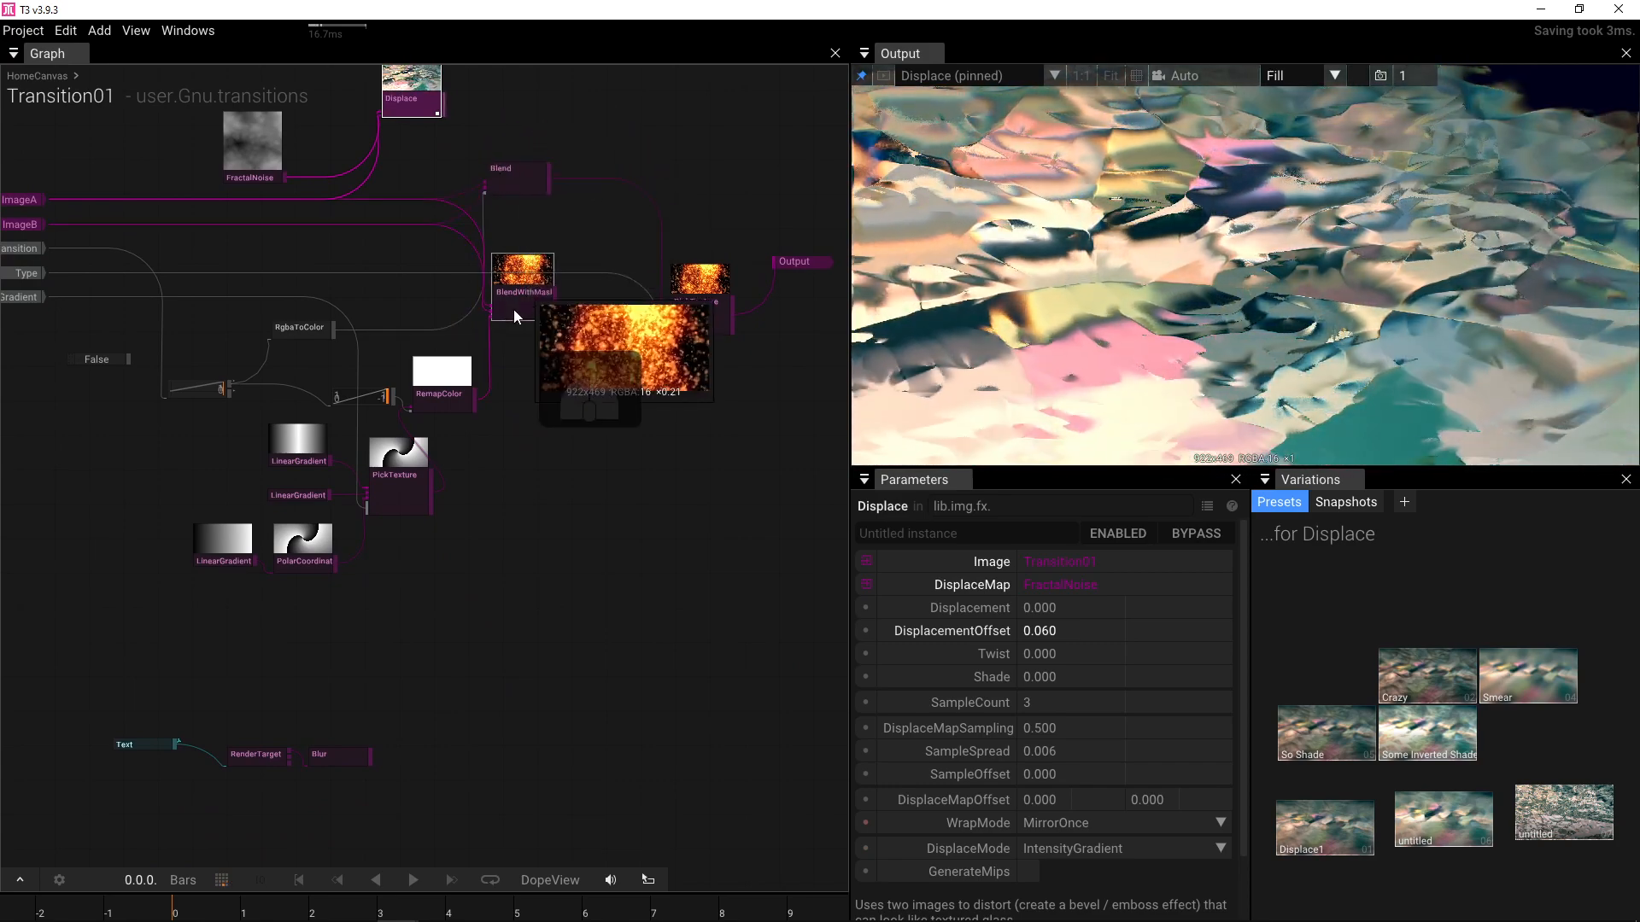
{"action": "left_click_drag", "start_coordinate": [512, 313], "coordinate": [589, 348]}
{"action": "left_click_drag", "start_coordinate": [499, 453], "coordinate": [652, 443]}
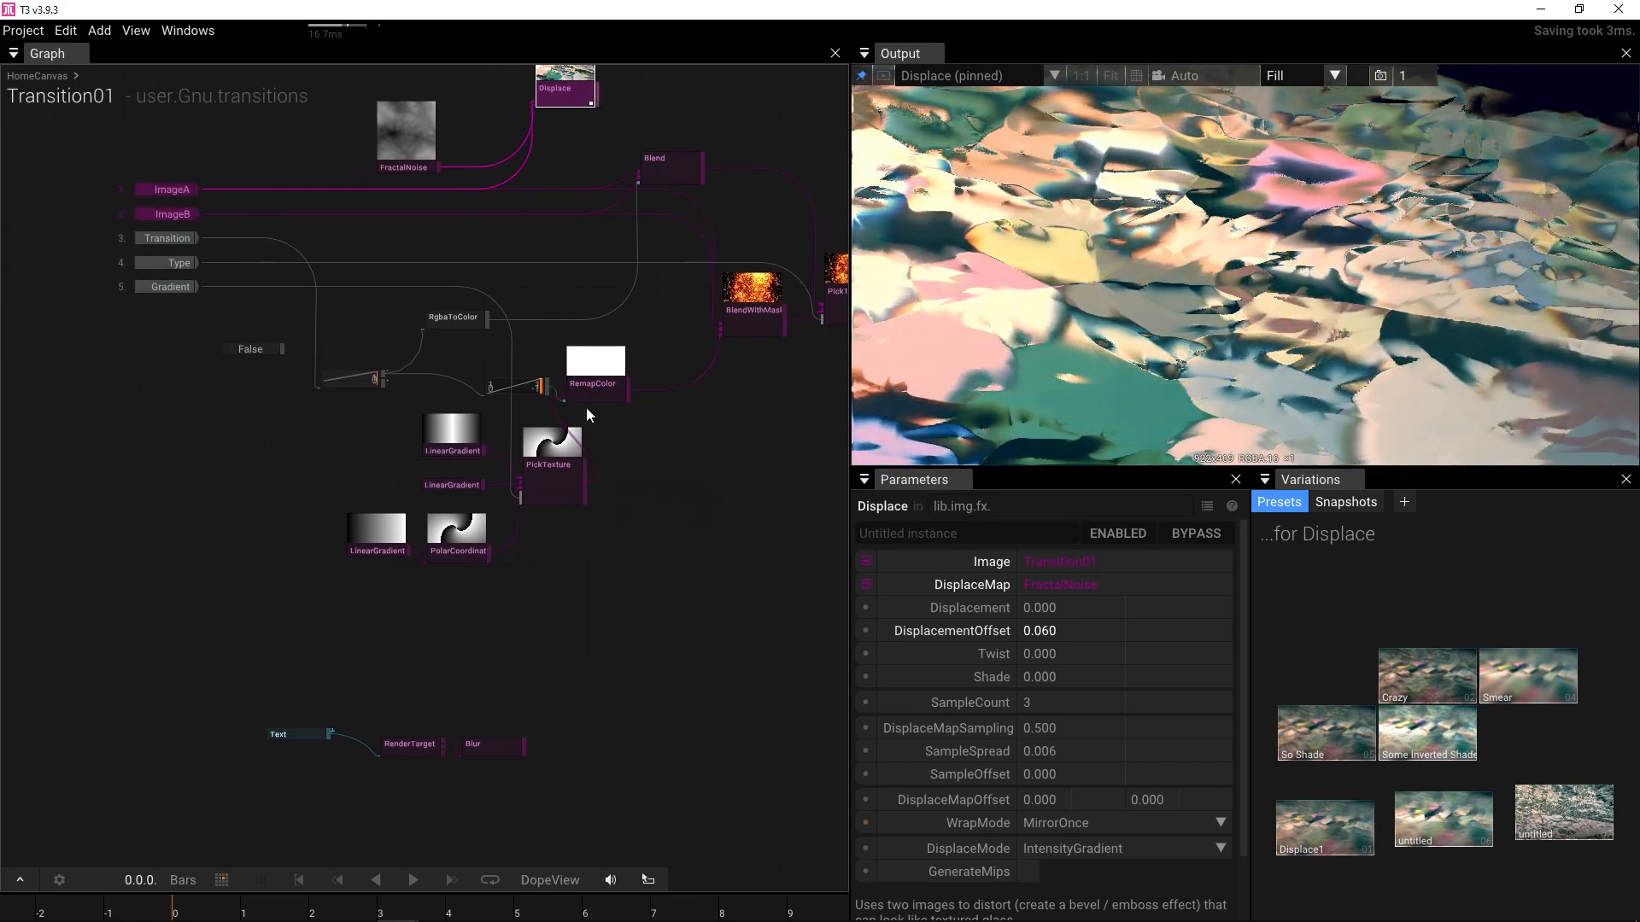
{"action": "left_click", "coordinate": [600, 389]}
{"action": "left_click_drag", "start_coordinate": [682, 459], "coordinate": [684, 581]}
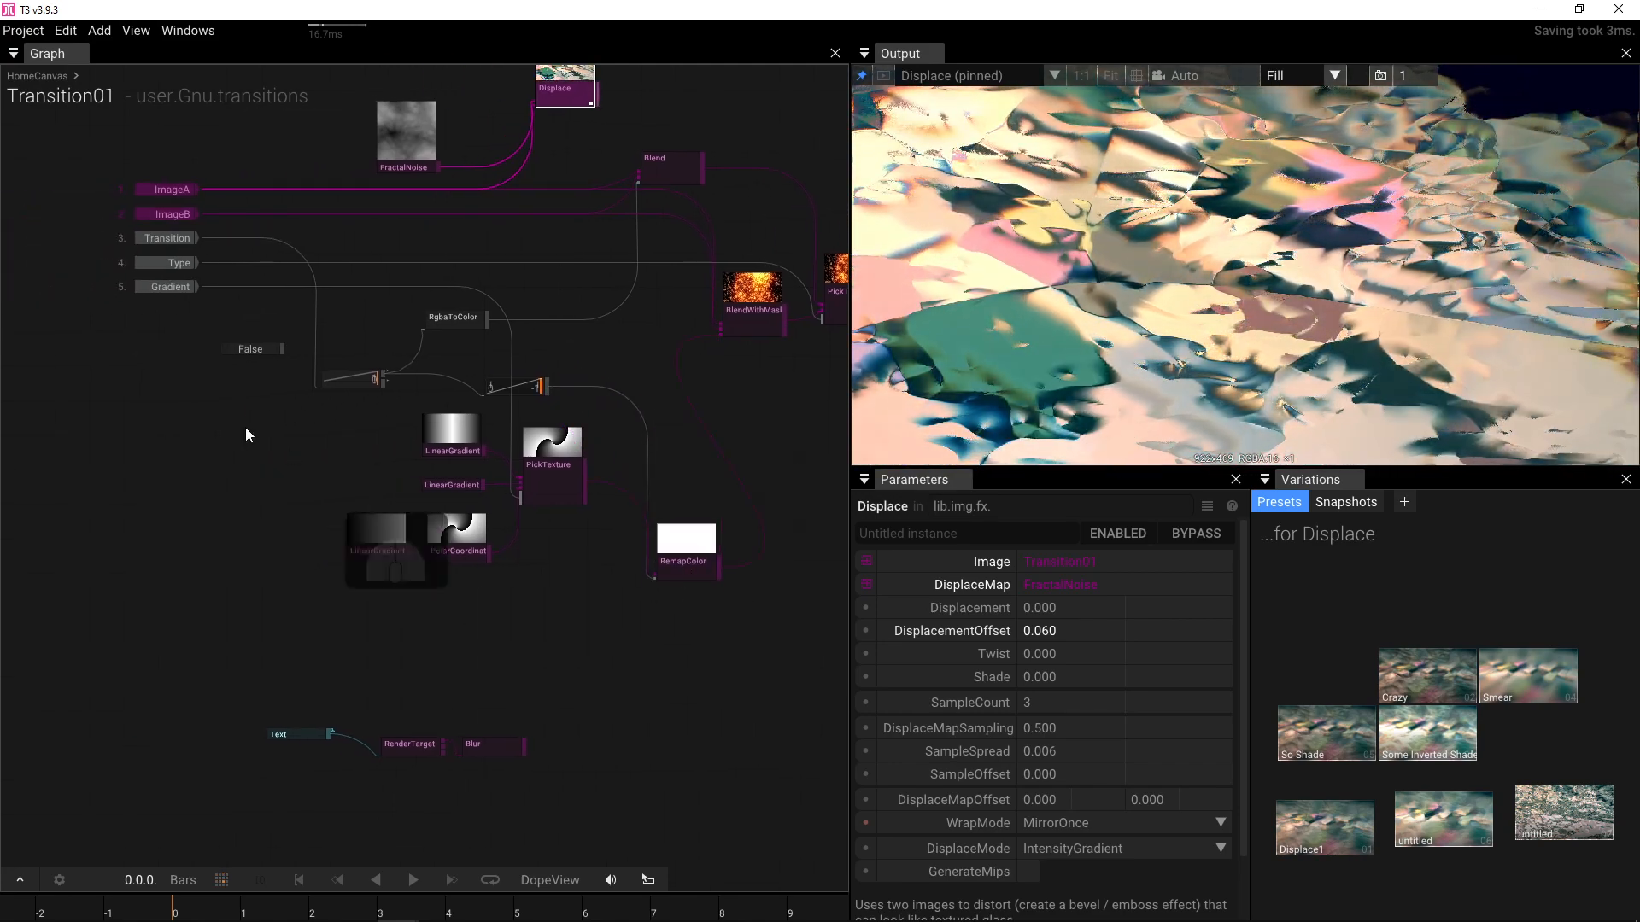
- Delete the unused Boolean, Text, RenderTarget and Blur nodes
{"action": "left_click_drag", "start_coordinate": [254, 351], "coordinate": [192, 595]}
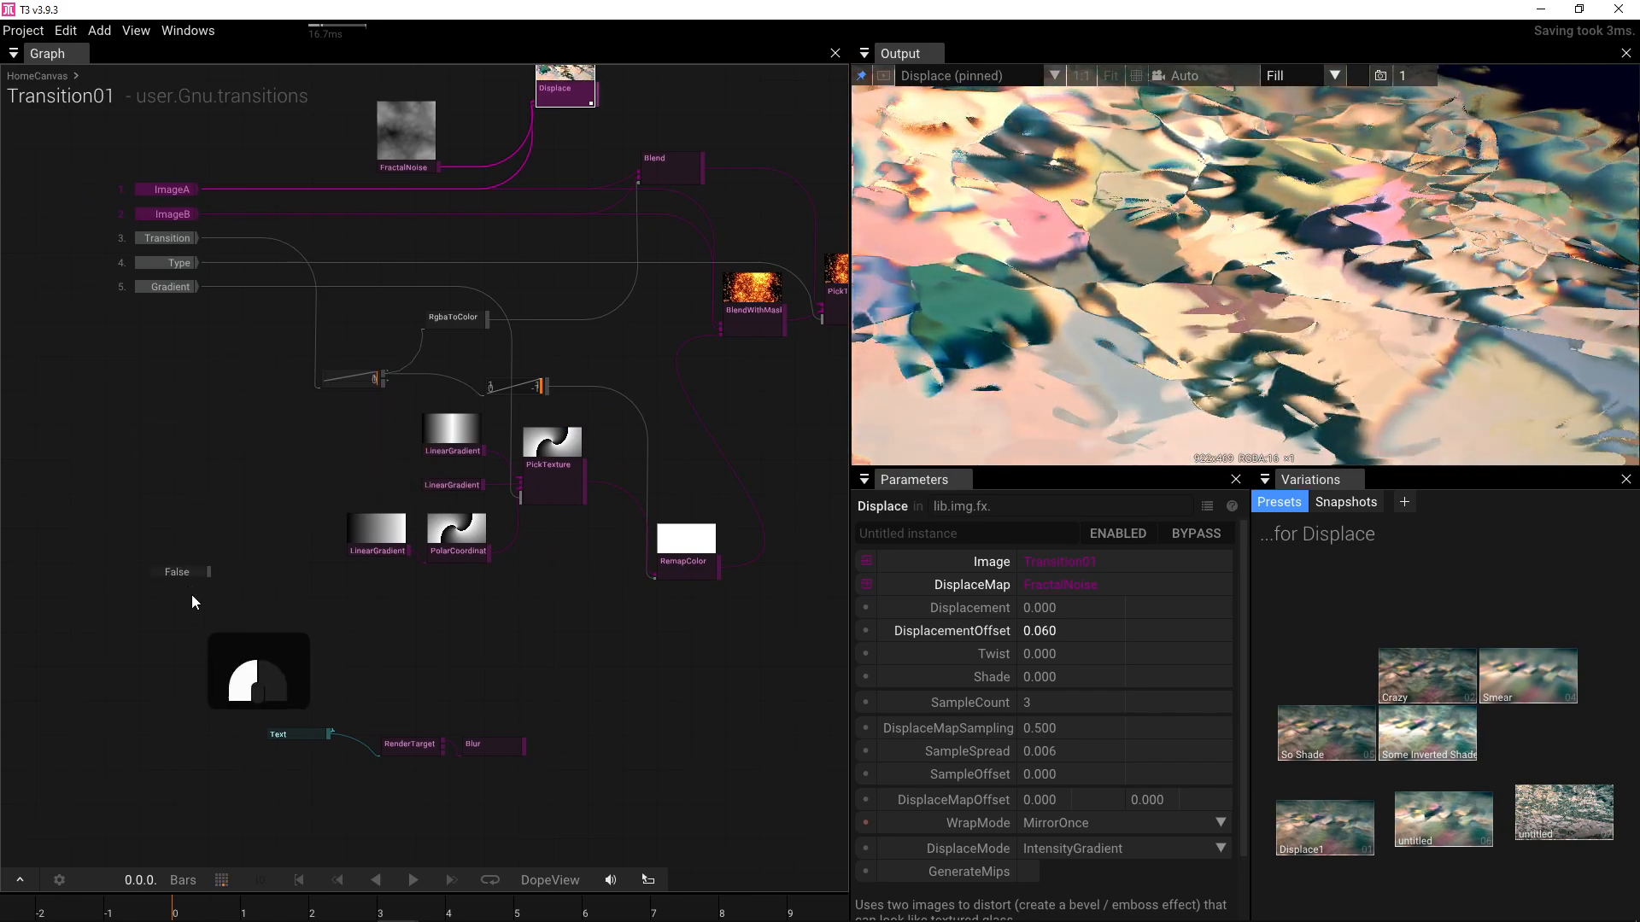
{"action": "left_click_drag", "start_coordinate": [94, 566], "coordinate": [566, 779]}
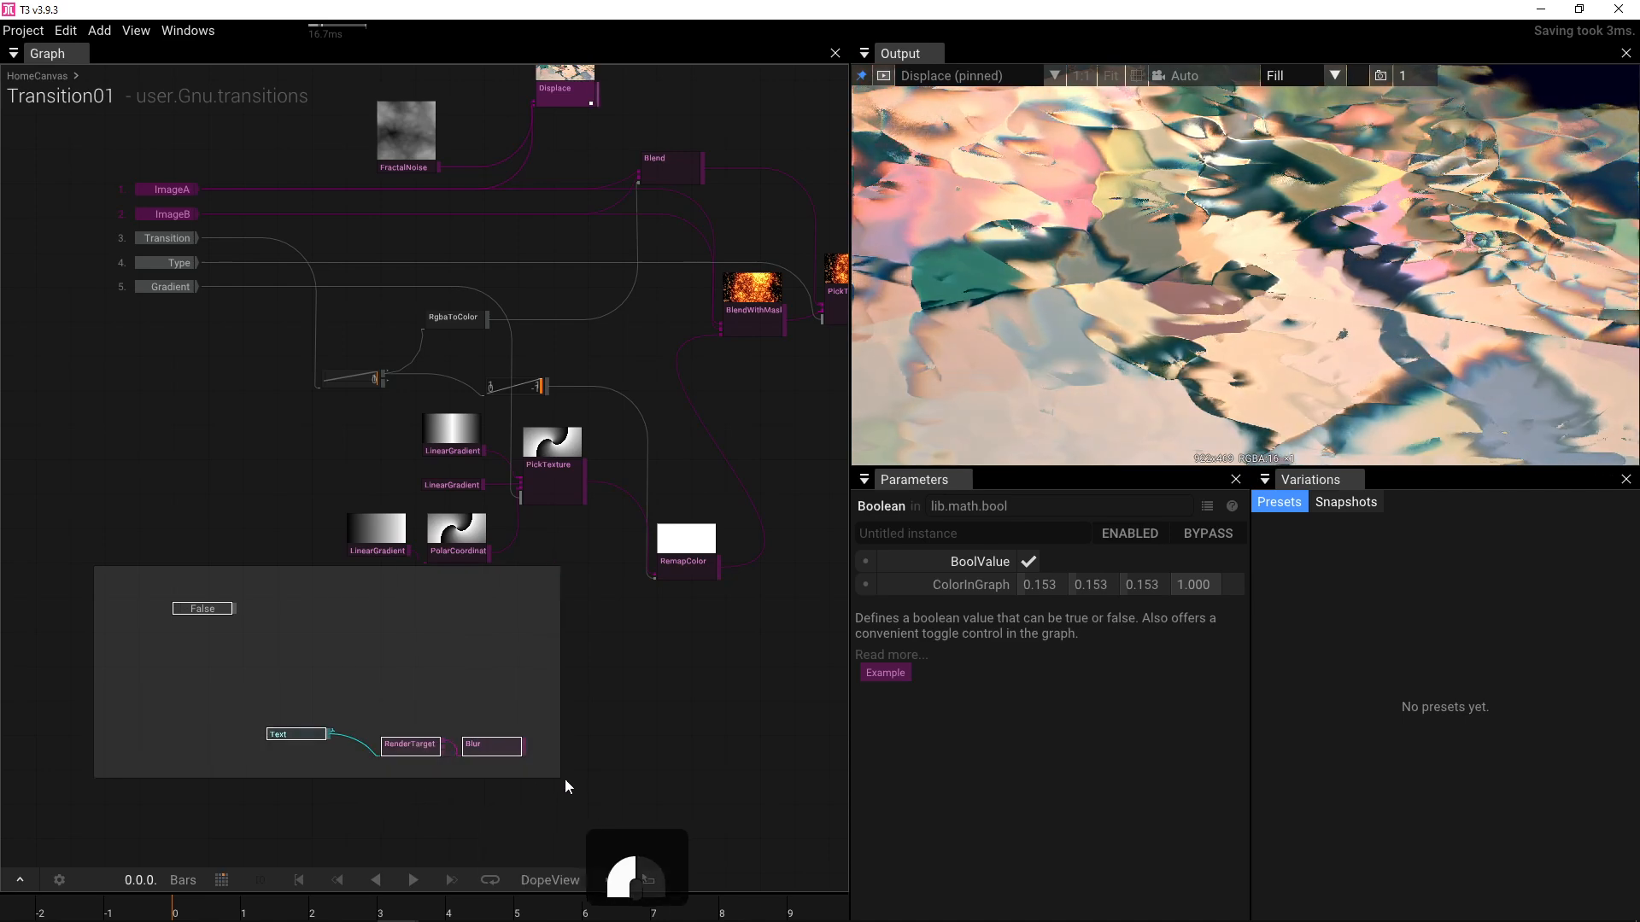
{"action": "key", "text": "Delete"}
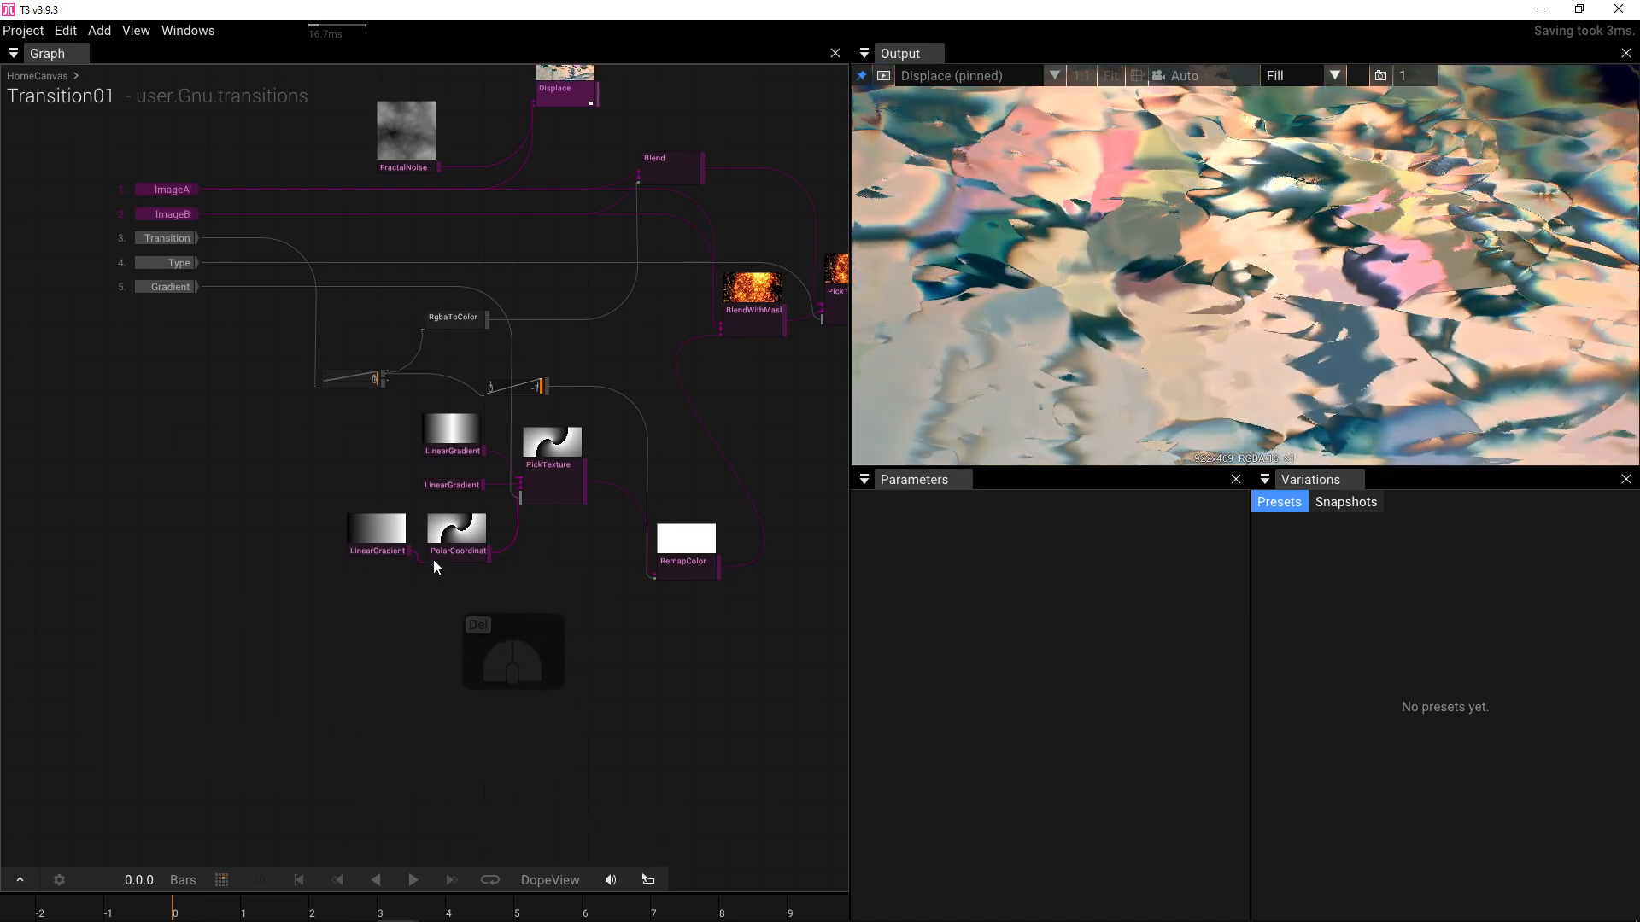
- Move the Remap node fed by Transition below the gradient nodes and place RgbaToColor directly beside Blend
{"action": "left_click_drag", "start_coordinate": [356, 384], "coordinate": [241, 708]}
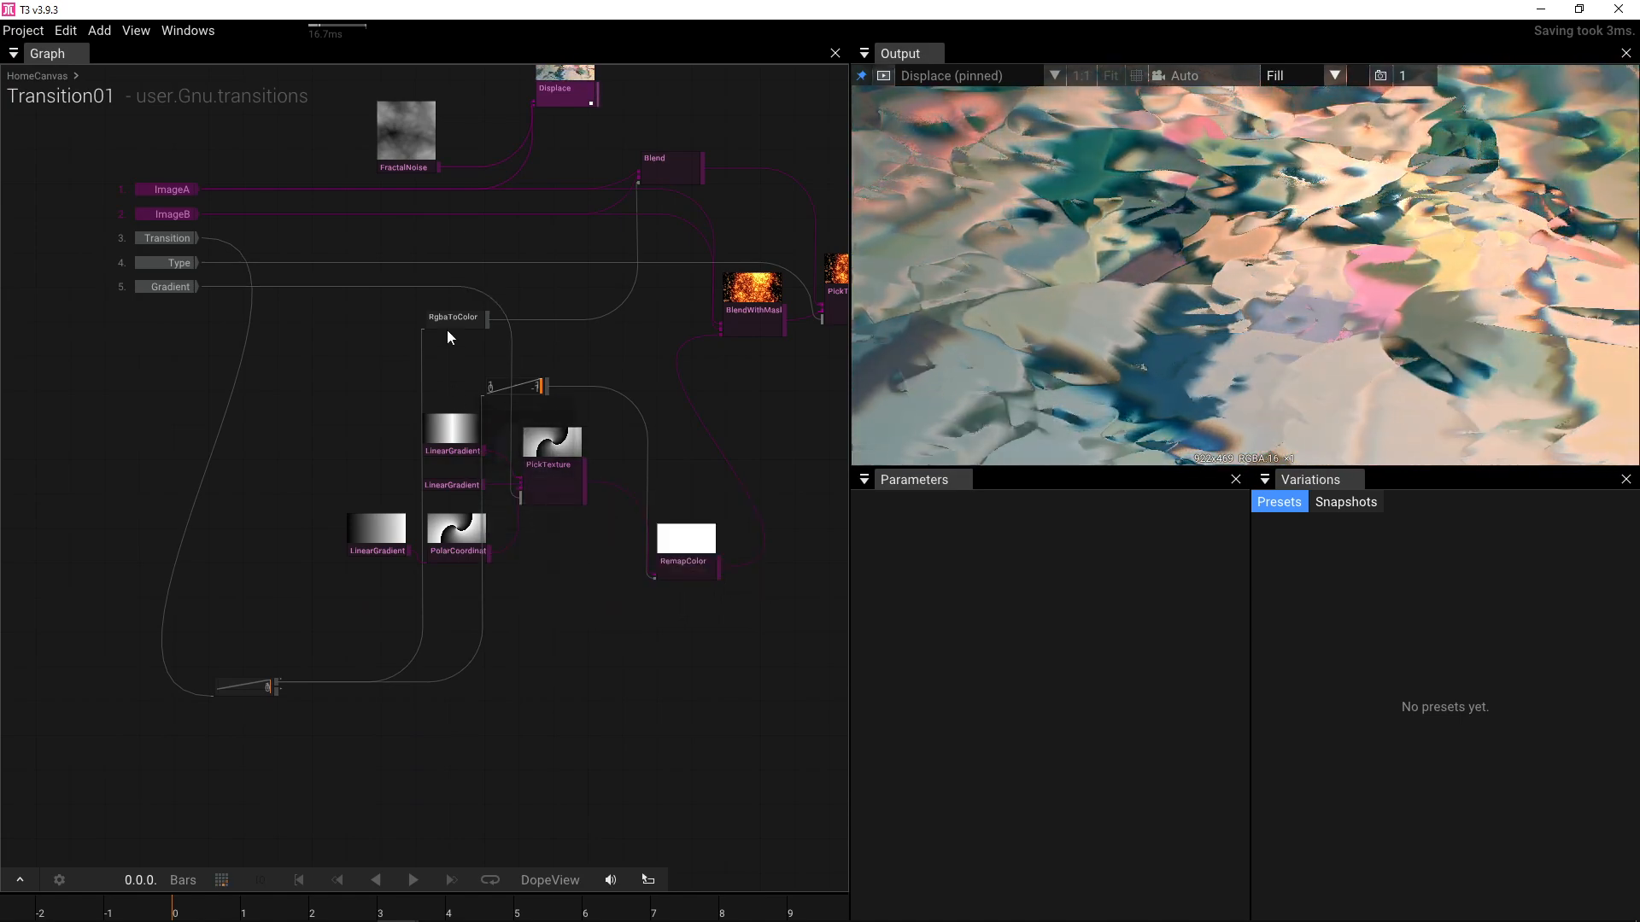
{"action": "left_click_drag", "start_coordinate": [447, 330], "coordinate": [593, 172]}
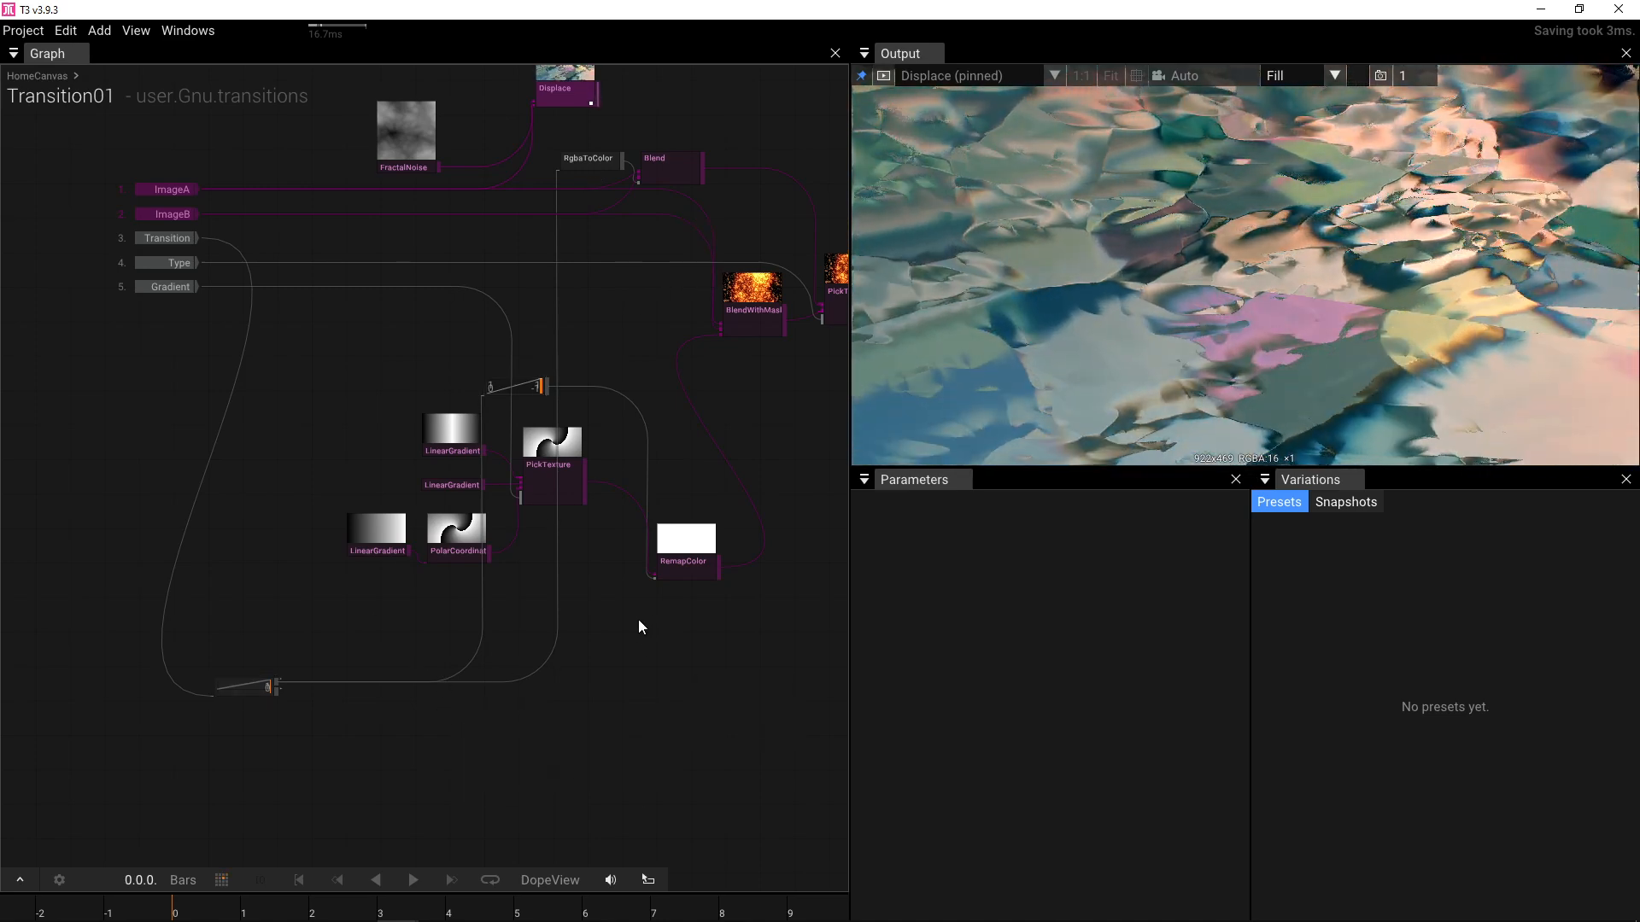
- Move the gradient nodes and their PickTexture to the bottom of the graph, and group the second Remap beside RemapColor above them
{"action": "left_click_drag", "start_coordinate": [641, 627], "coordinate": [428, 612]}
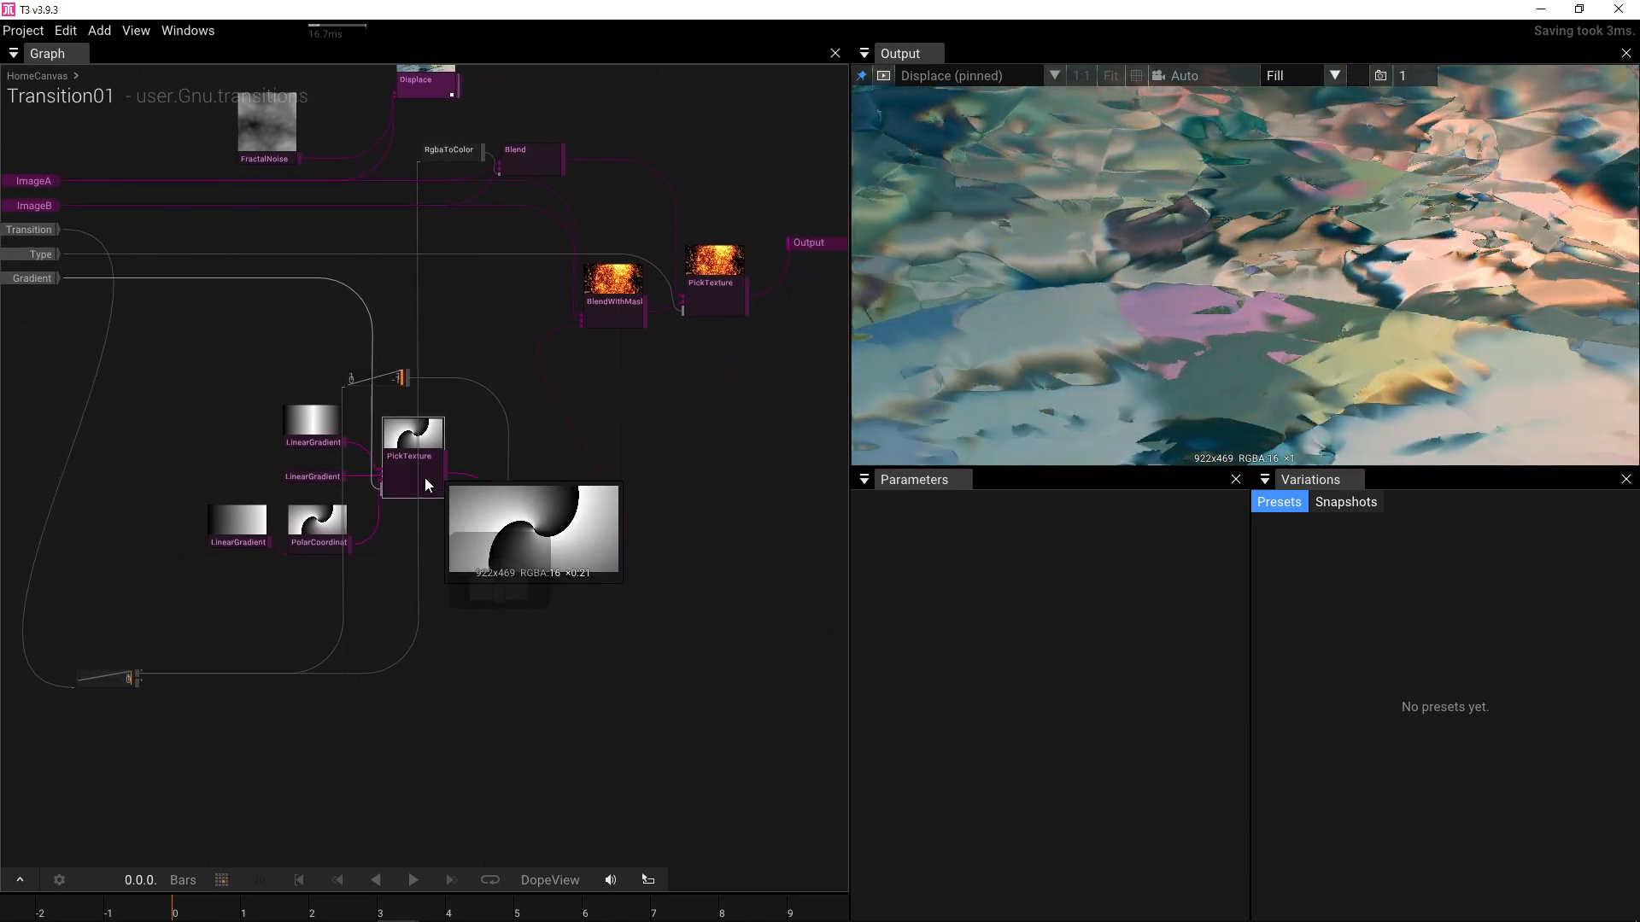
{"action": "left_click_drag", "start_coordinate": [188, 420], "coordinate": [299, 797]}
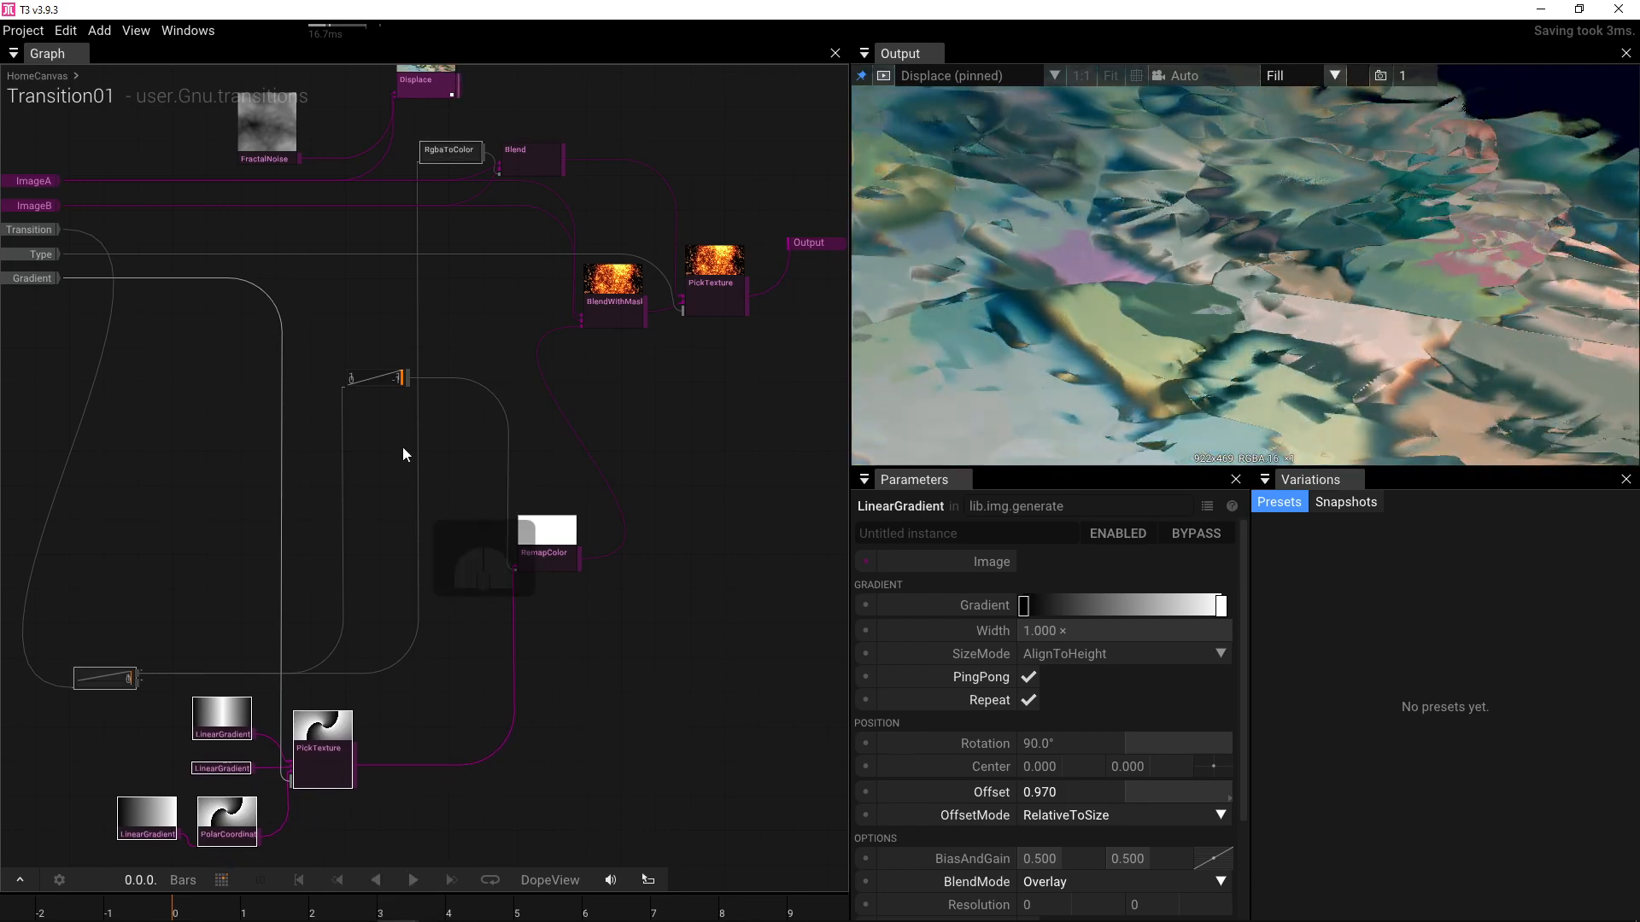
{"action": "left_click_drag", "start_coordinate": [374, 384], "coordinate": [310, 590]}
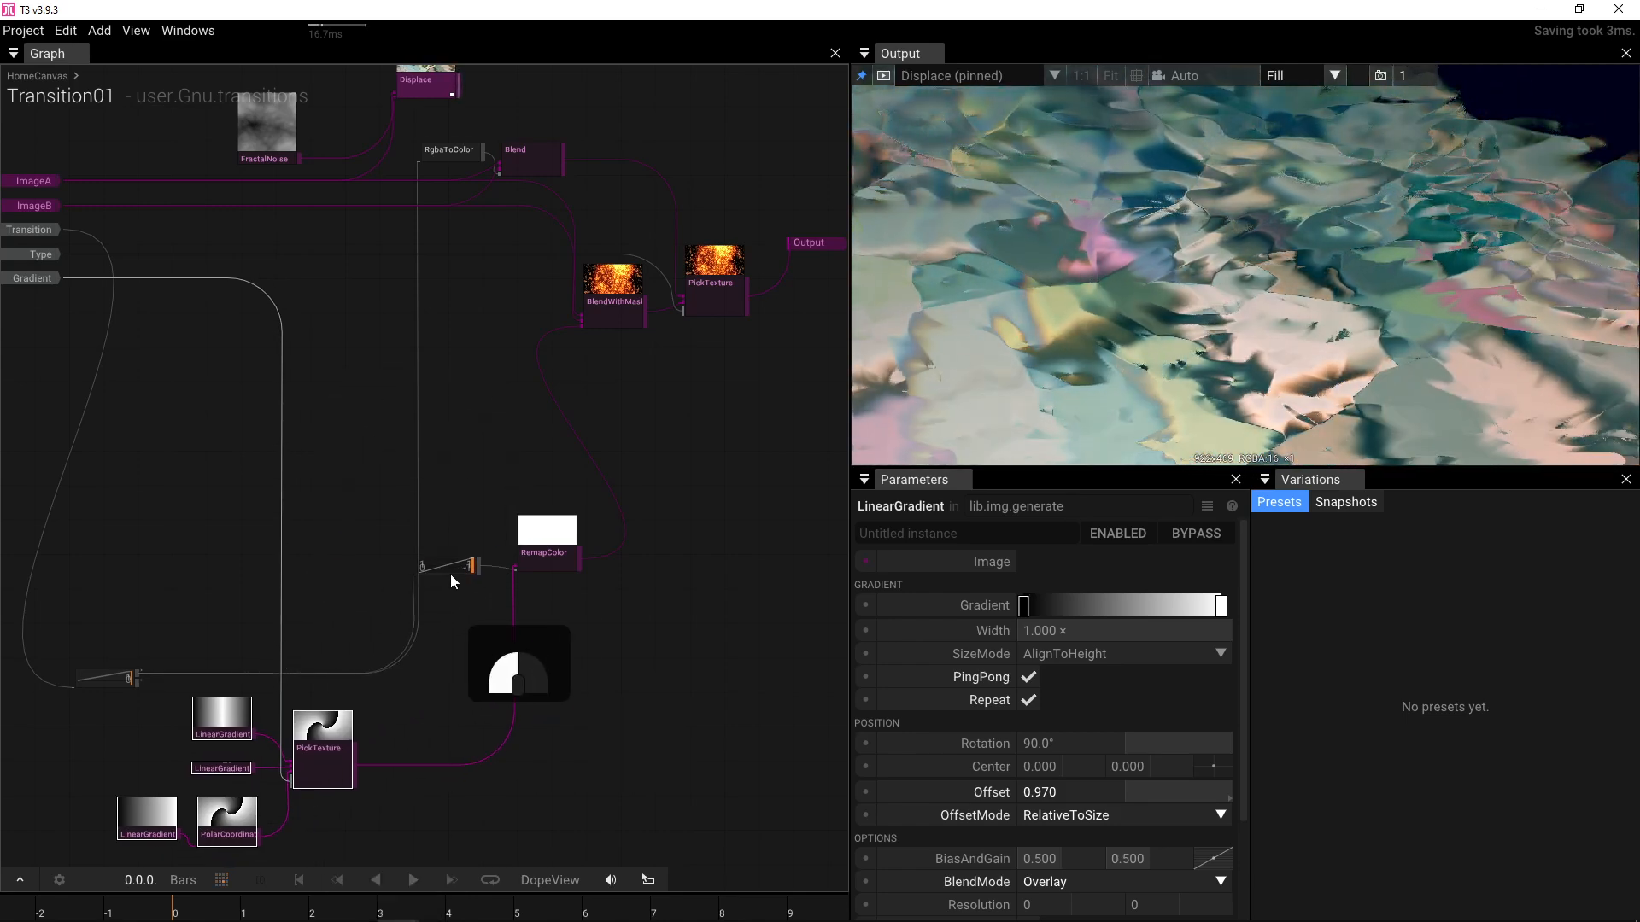
{"action": "left_click_drag", "start_coordinate": [495, 663], "coordinate": [574, 673]}
{"action": "left_click_drag", "start_coordinate": [611, 468], "coordinate": [443, 527]}
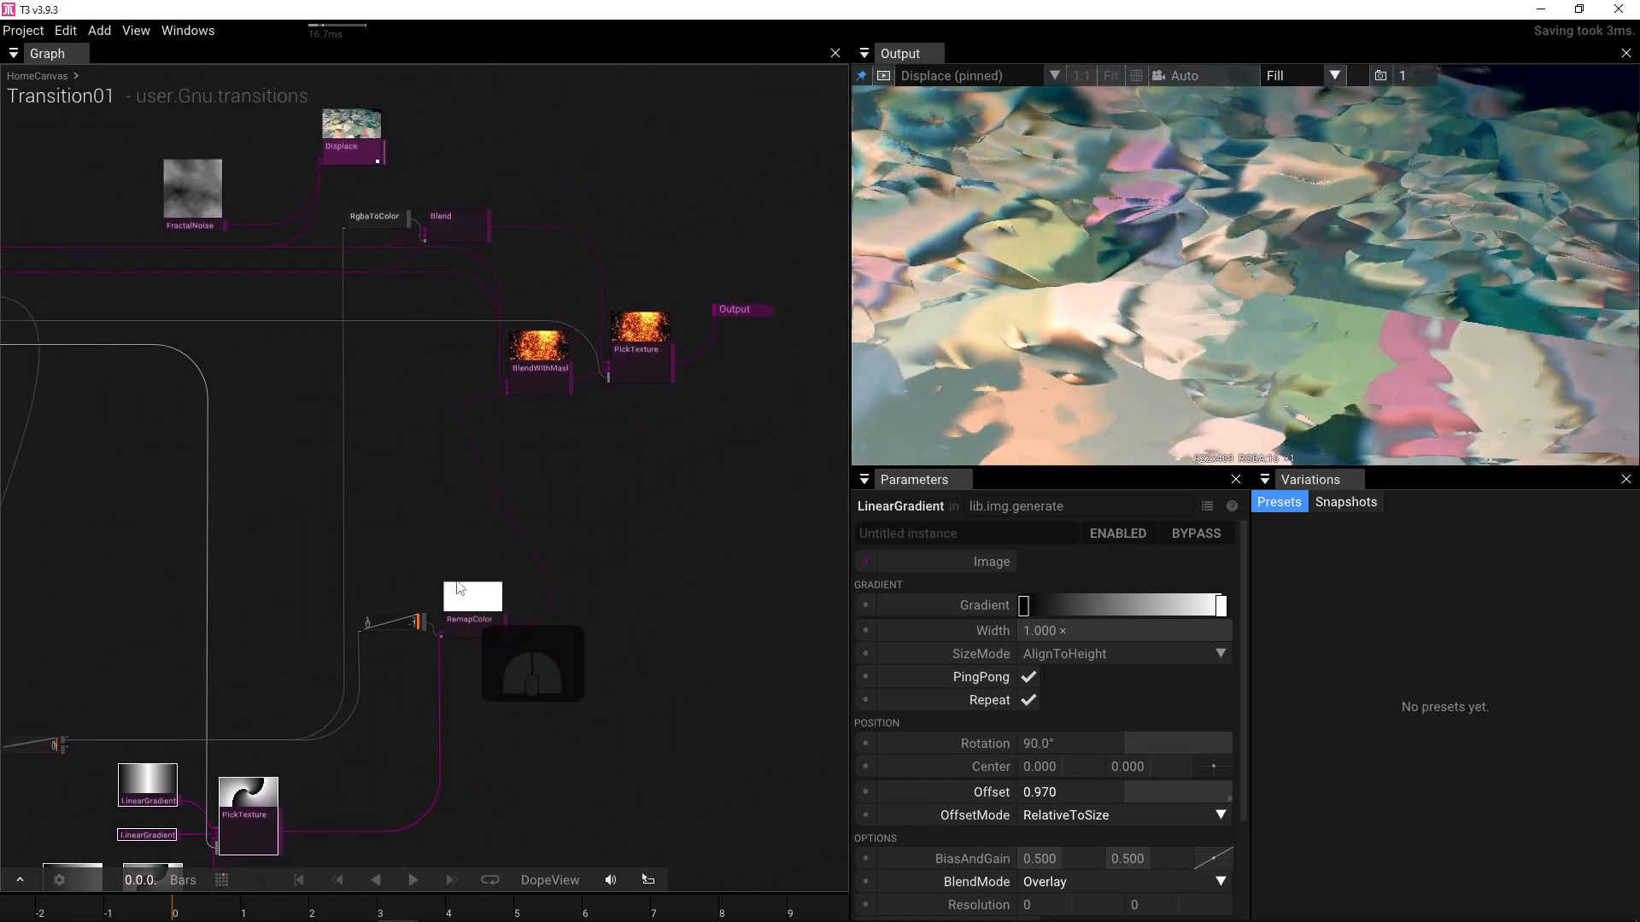
{"action": "left_click", "coordinate": [468, 616]}
{"action": "left_click_drag", "start_coordinate": [509, 690], "coordinate": [389, 633]}
{"action": "left_click_drag", "start_coordinate": [520, 452], "coordinate": [526, 510]}
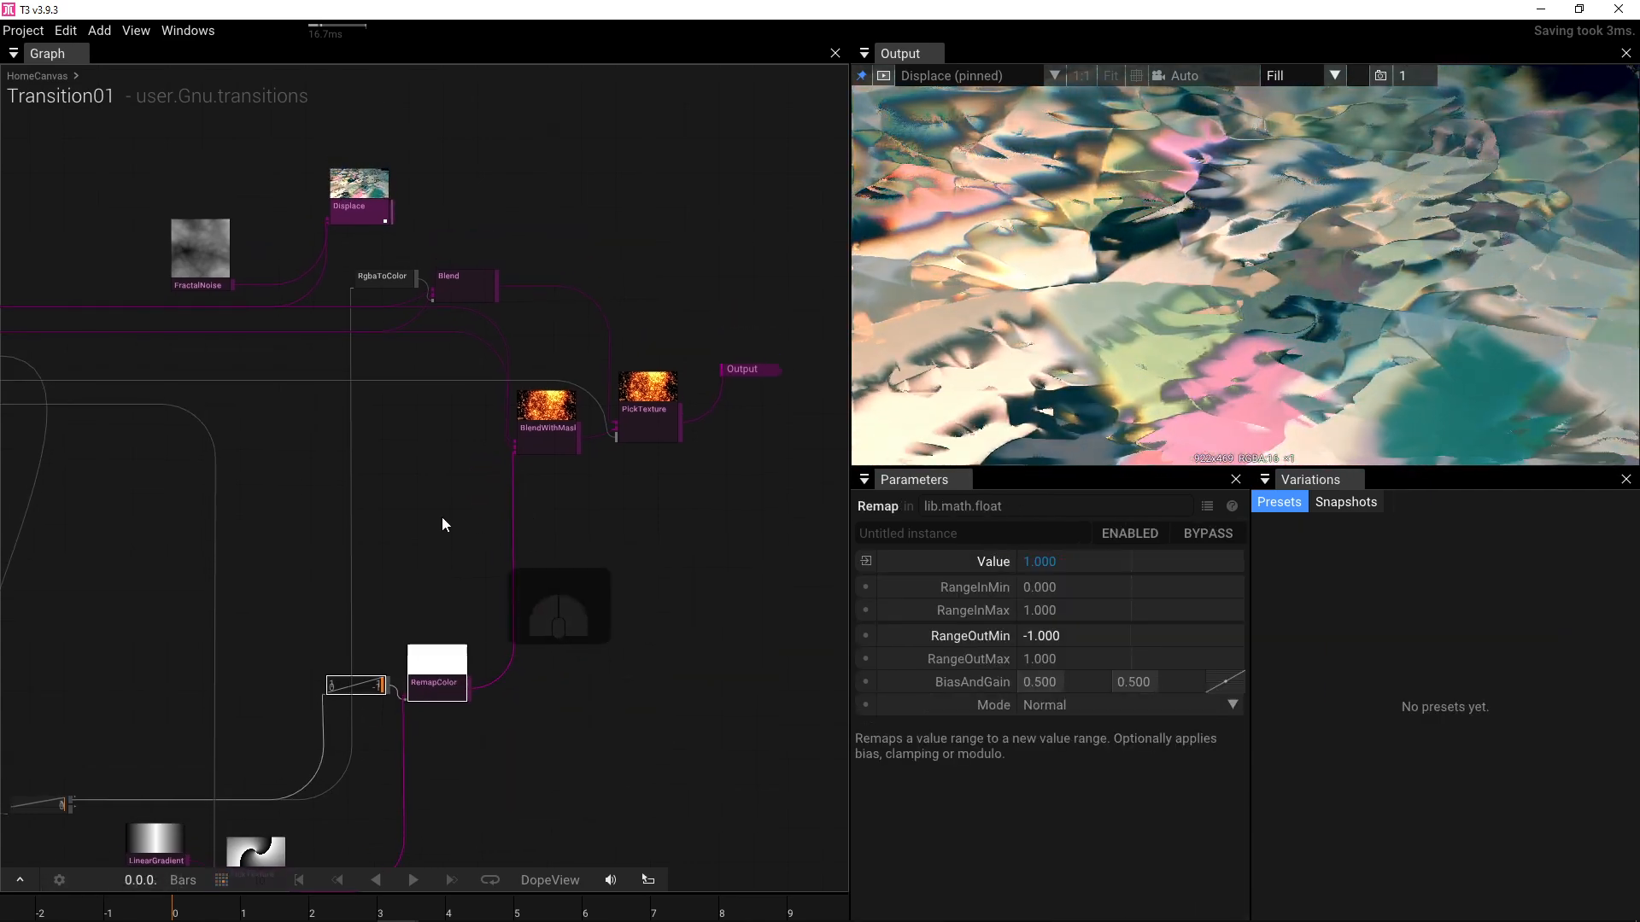
- Reposition FractalNoise and Displace side by side just above the ImageA connection
{"action": "left_click_drag", "start_coordinate": [404, 240], "coordinate": [550, 245]}
{"action": "left_click_drag", "start_coordinate": [345, 253], "coordinate": [283, 248]}
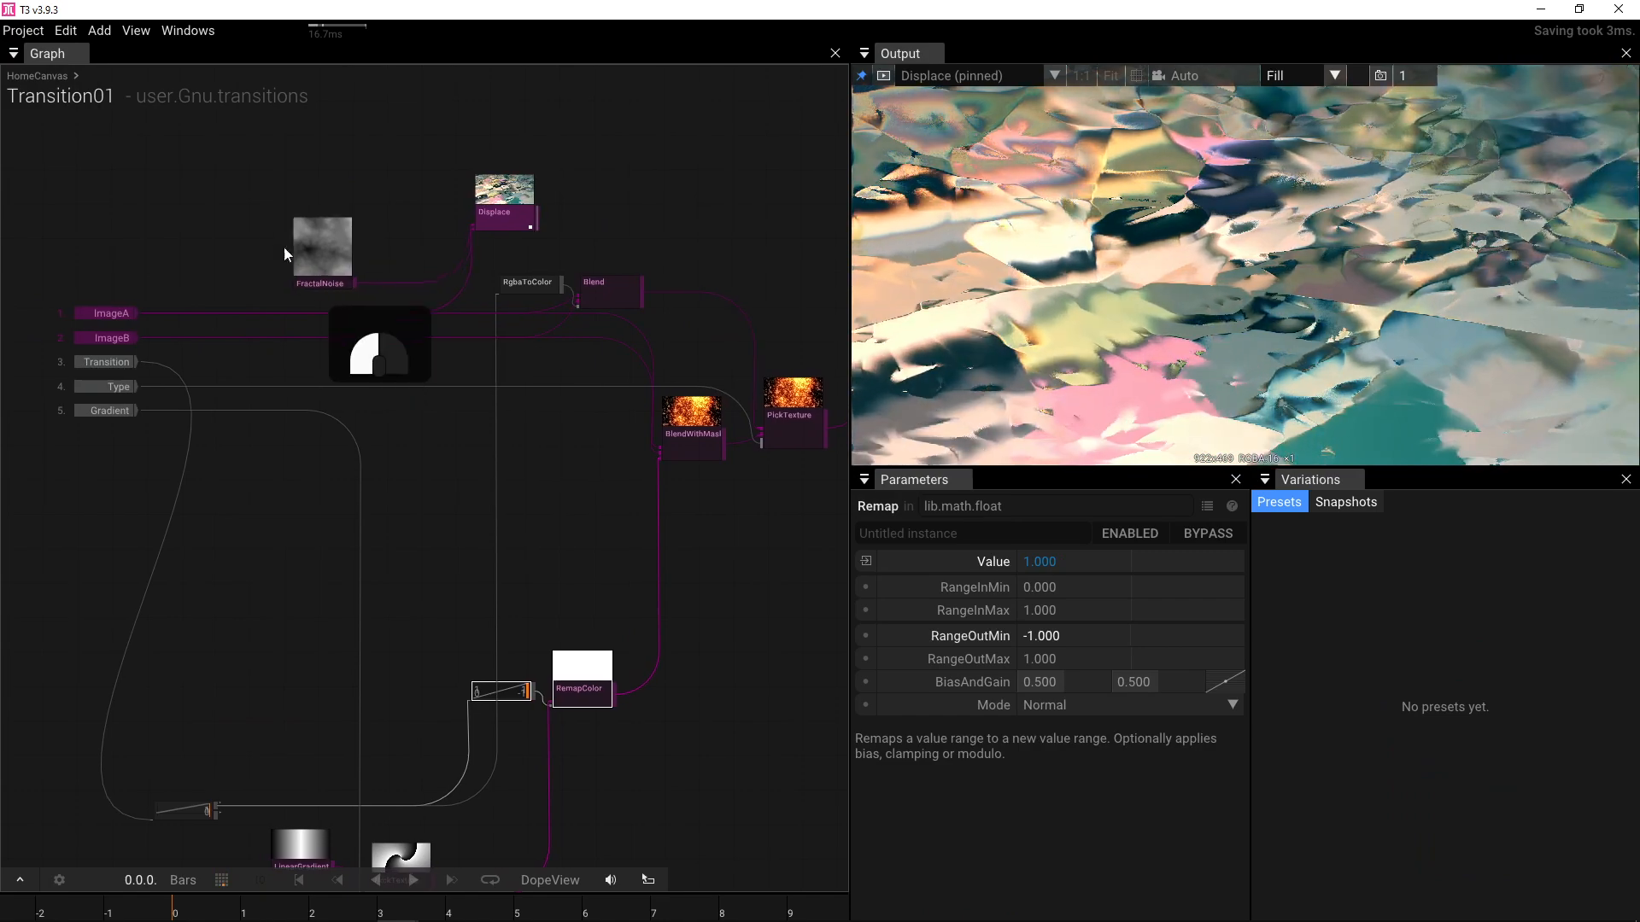
{"action": "left_click_drag", "start_coordinate": [491, 218], "coordinate": [372, 249]}
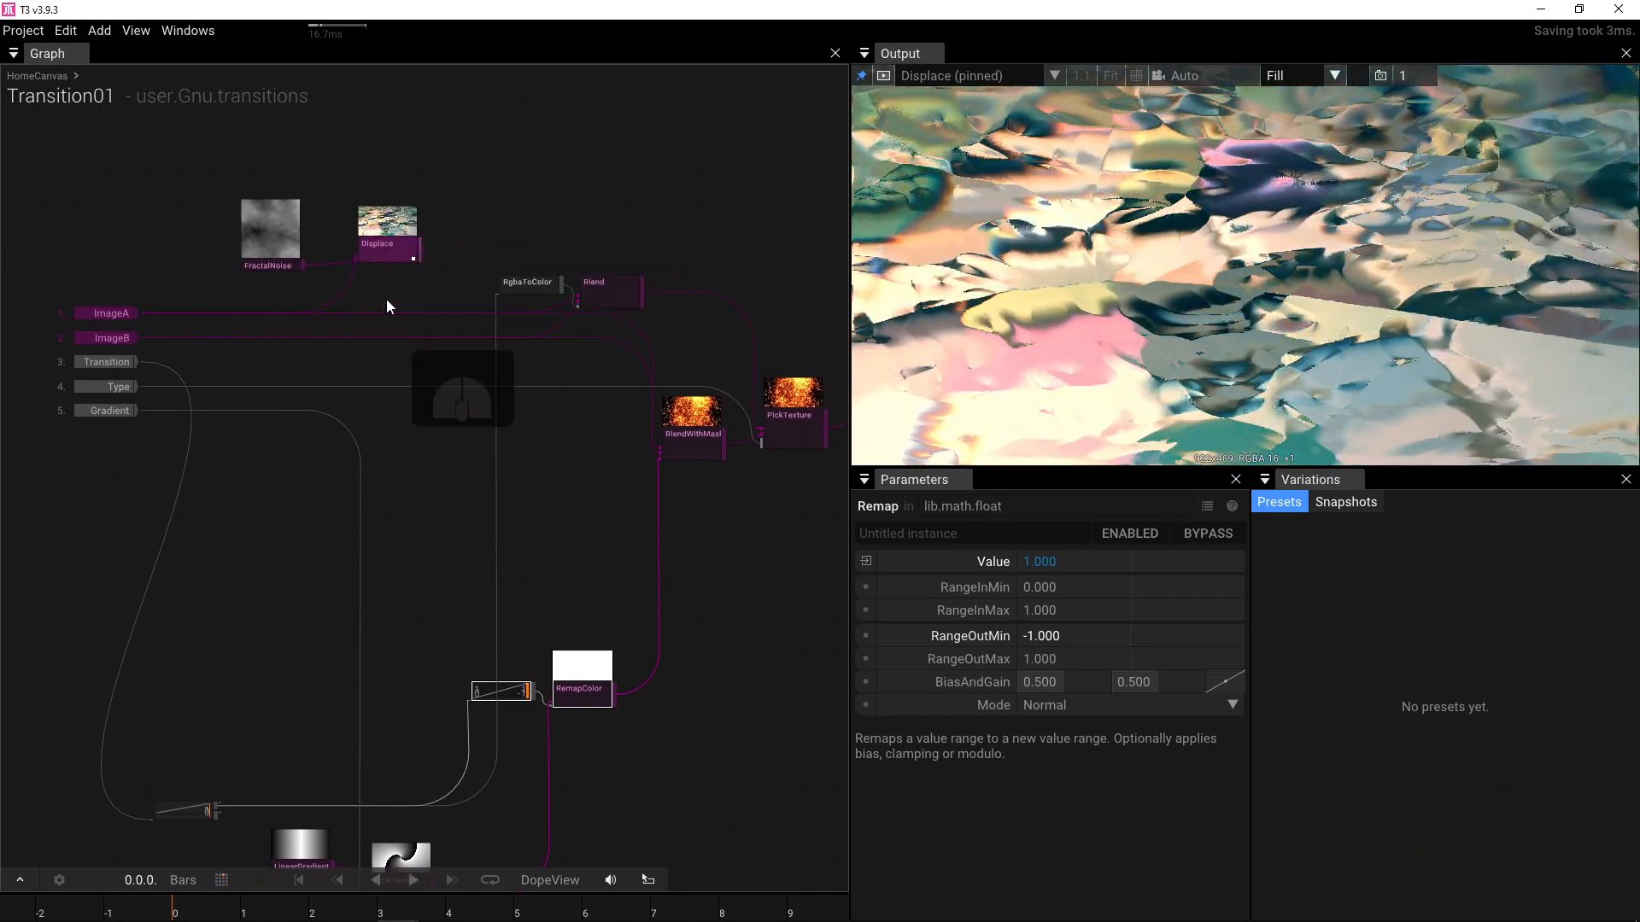
- Connect the Displace node's output to BlendWithMask's ImageA input
{"action": "scroll", "coordinate": [386, 300], "scroll_direction": "up", "scroll_amount": 2}
{"action": "left_click_drag", "start_coordinate": [396, 307], "coordinate": [572, 284]}
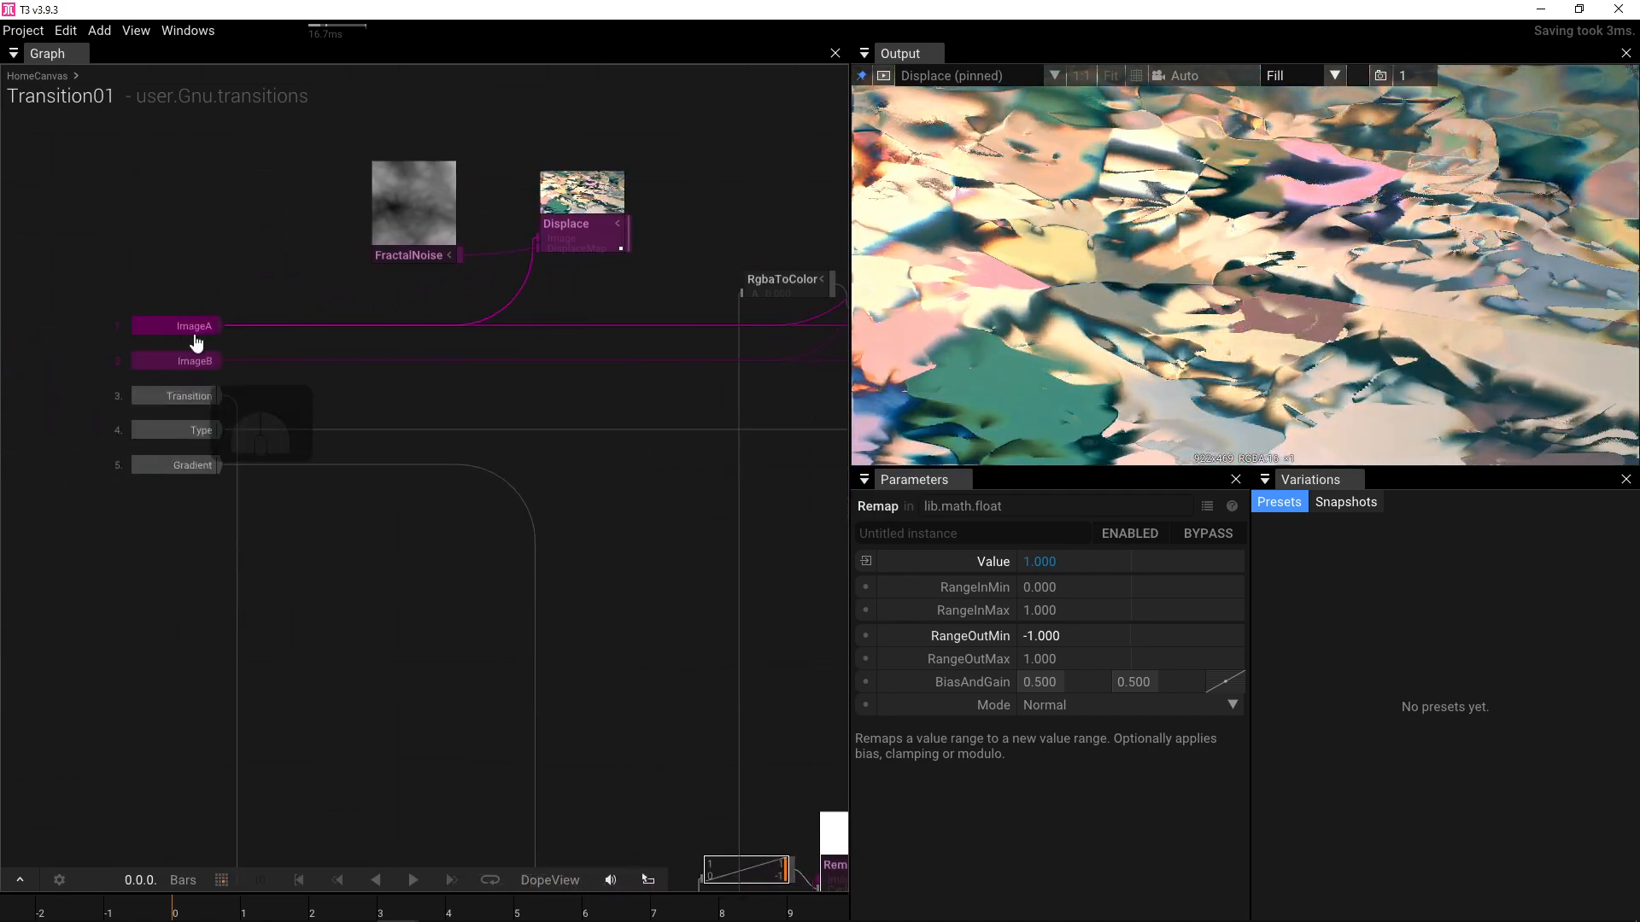
{"action": "left_click_drag", "start_coordinate": [632, 285], "coordinate": [362, 321]}
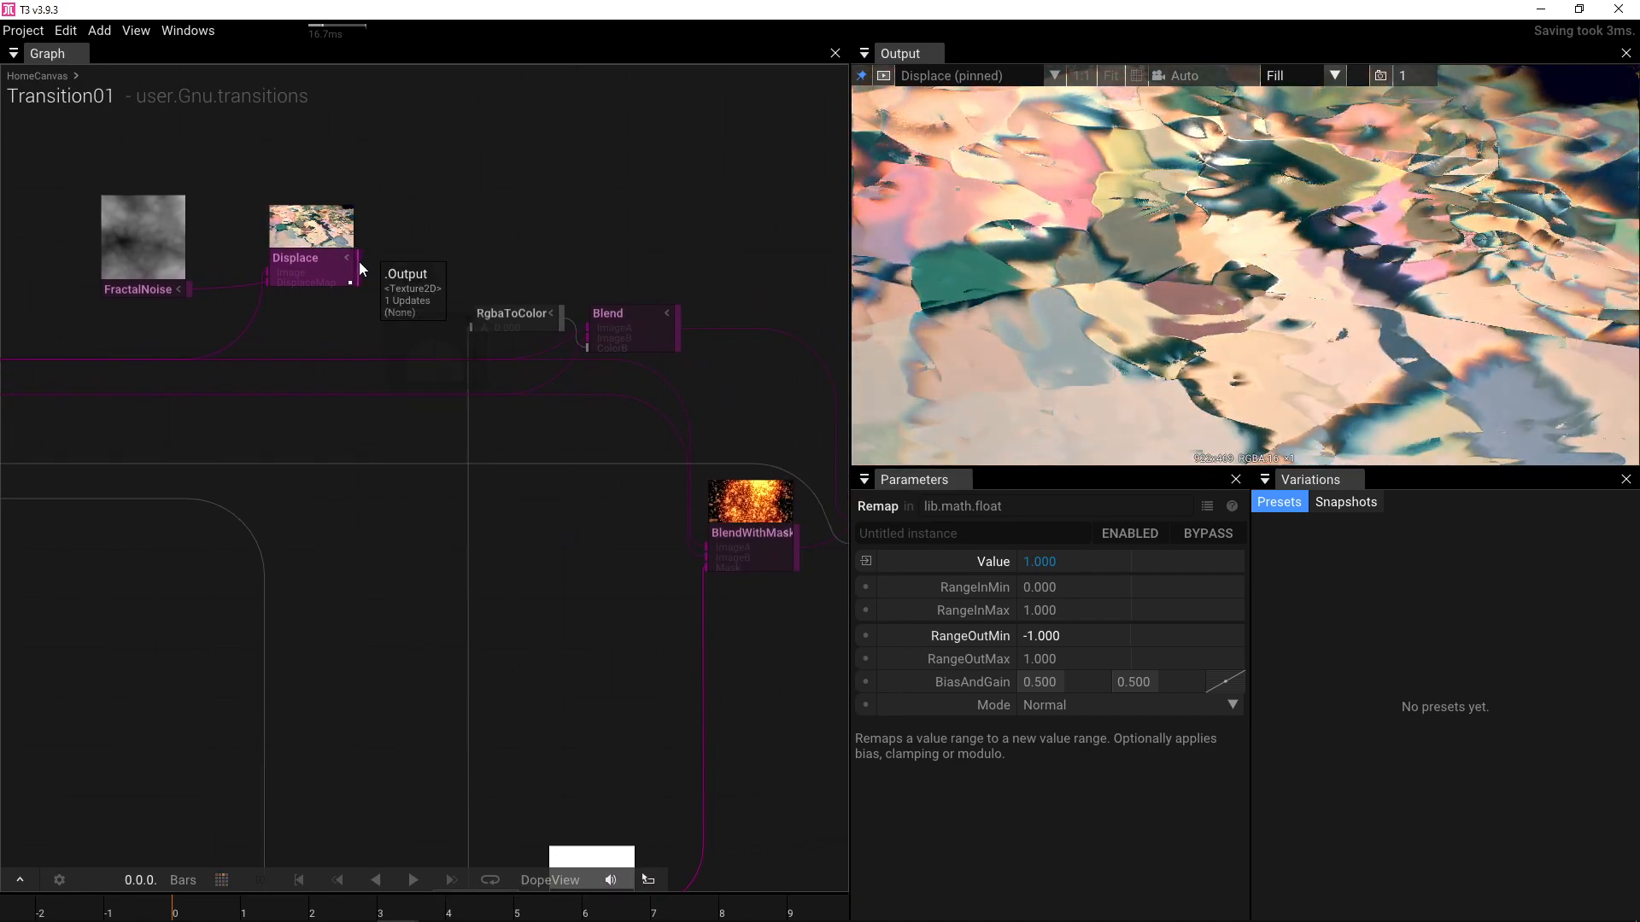
{"action": "left_click_drag", "start_coordinate": [358, 270], "coordinate": [424, 386]}
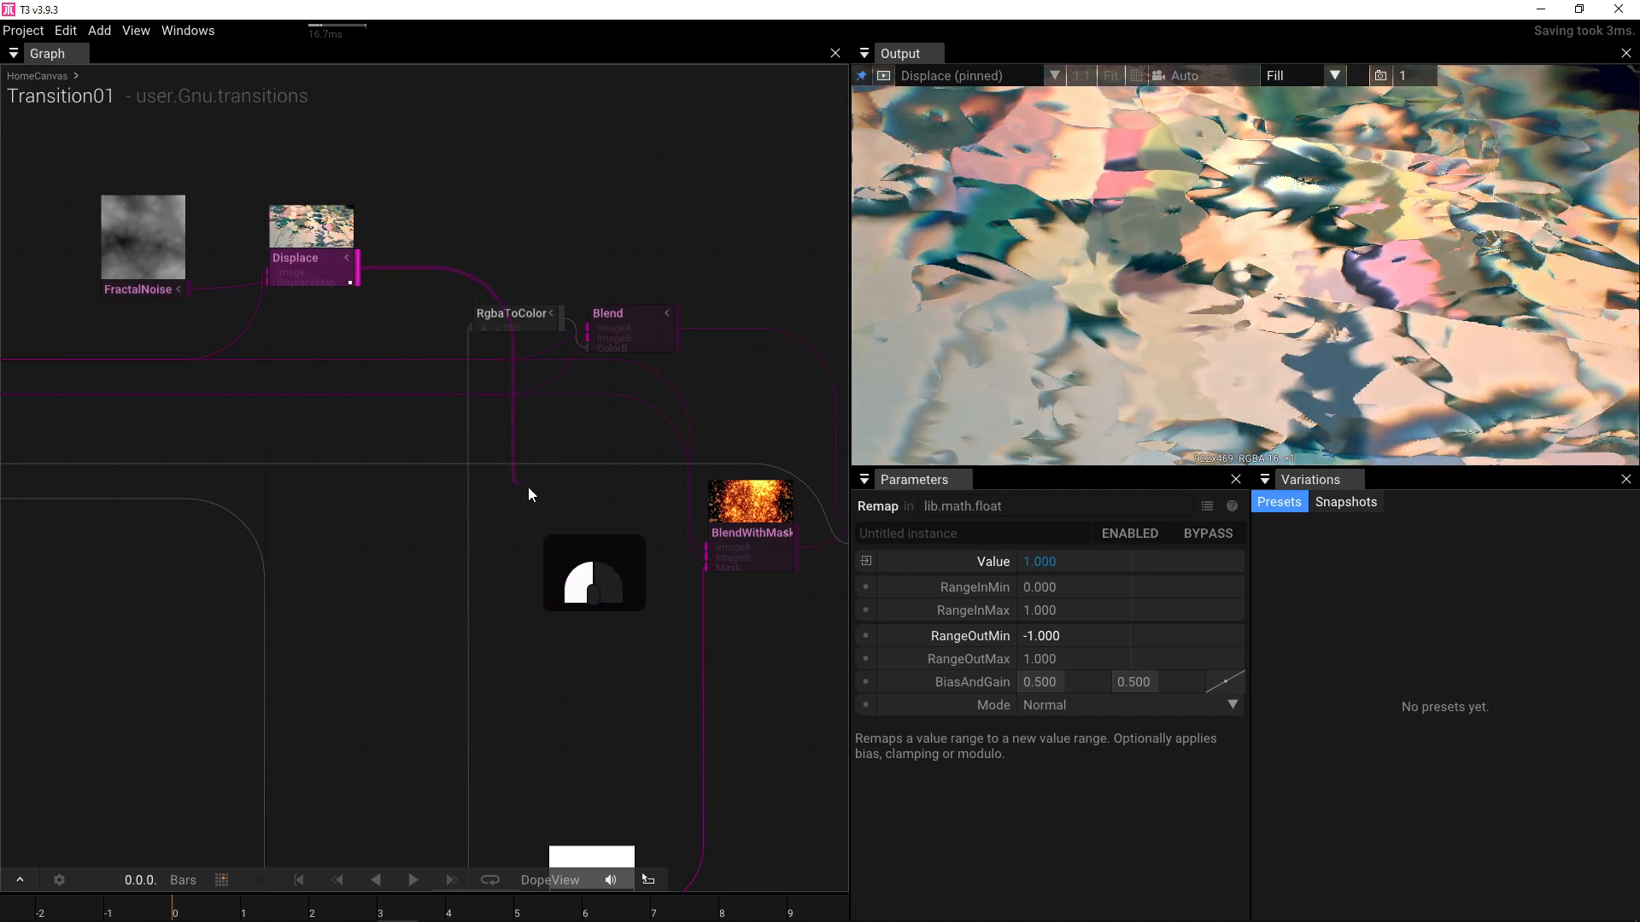
{"action": "left_click_drag", "start_coordinate": [674, 511], "coordinate": [673, 511]}
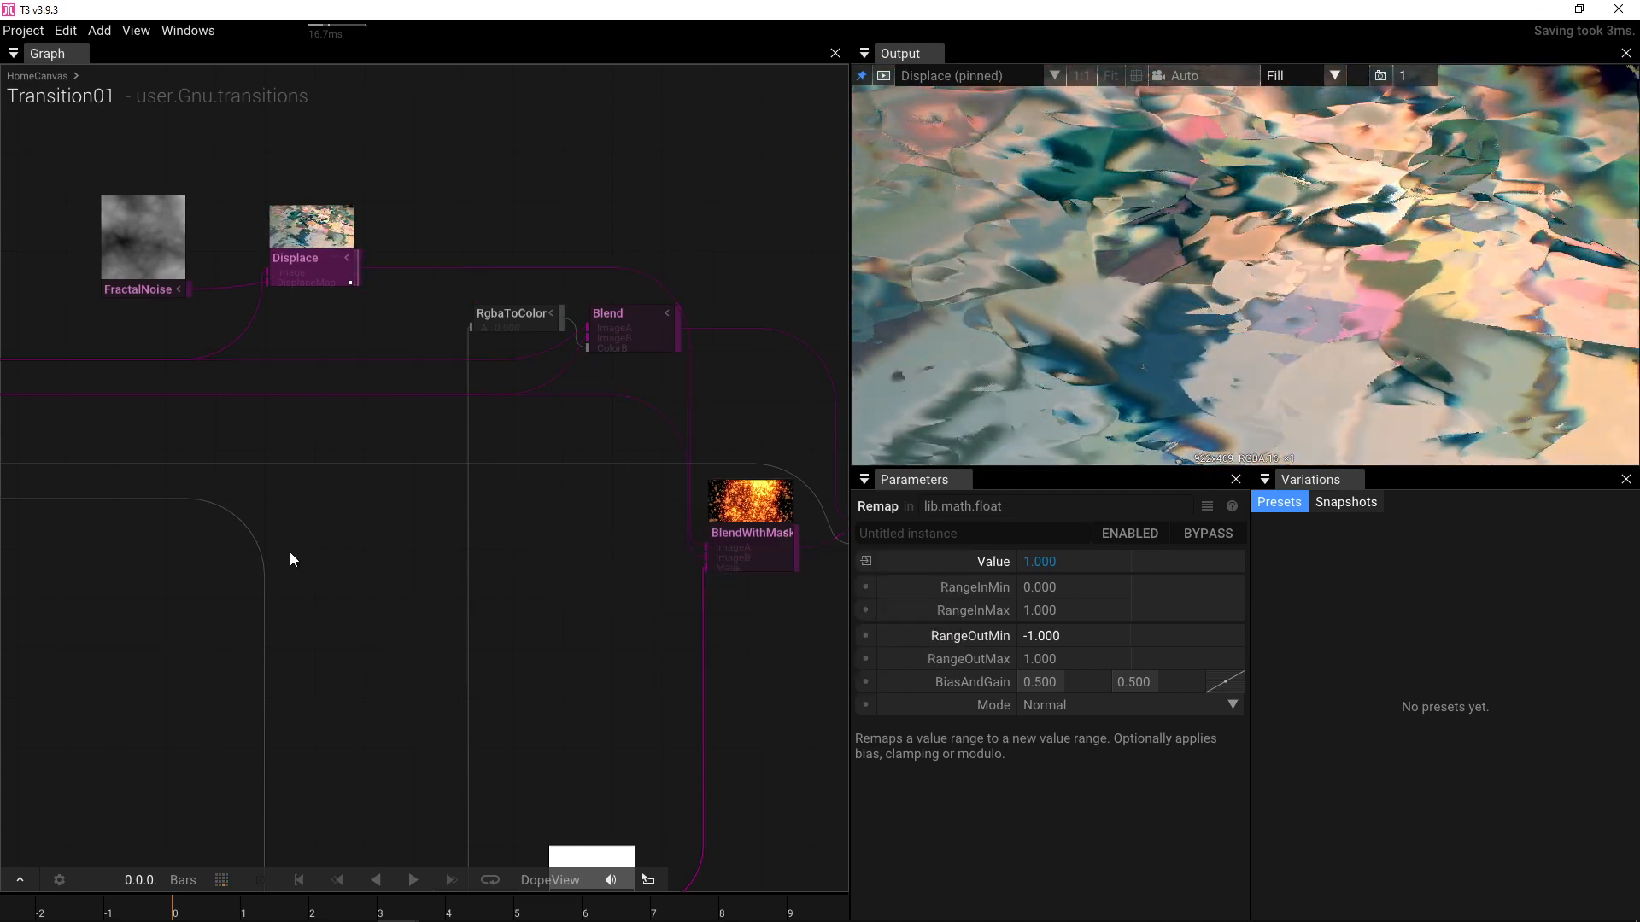
- Duplicate the Displace node below the original and route ImageB through the copy into BlendWithMask's ImageB input
{"action": "left_click_drag", "start_coordinate": [253, 540], "coordinate": [501, 516]}
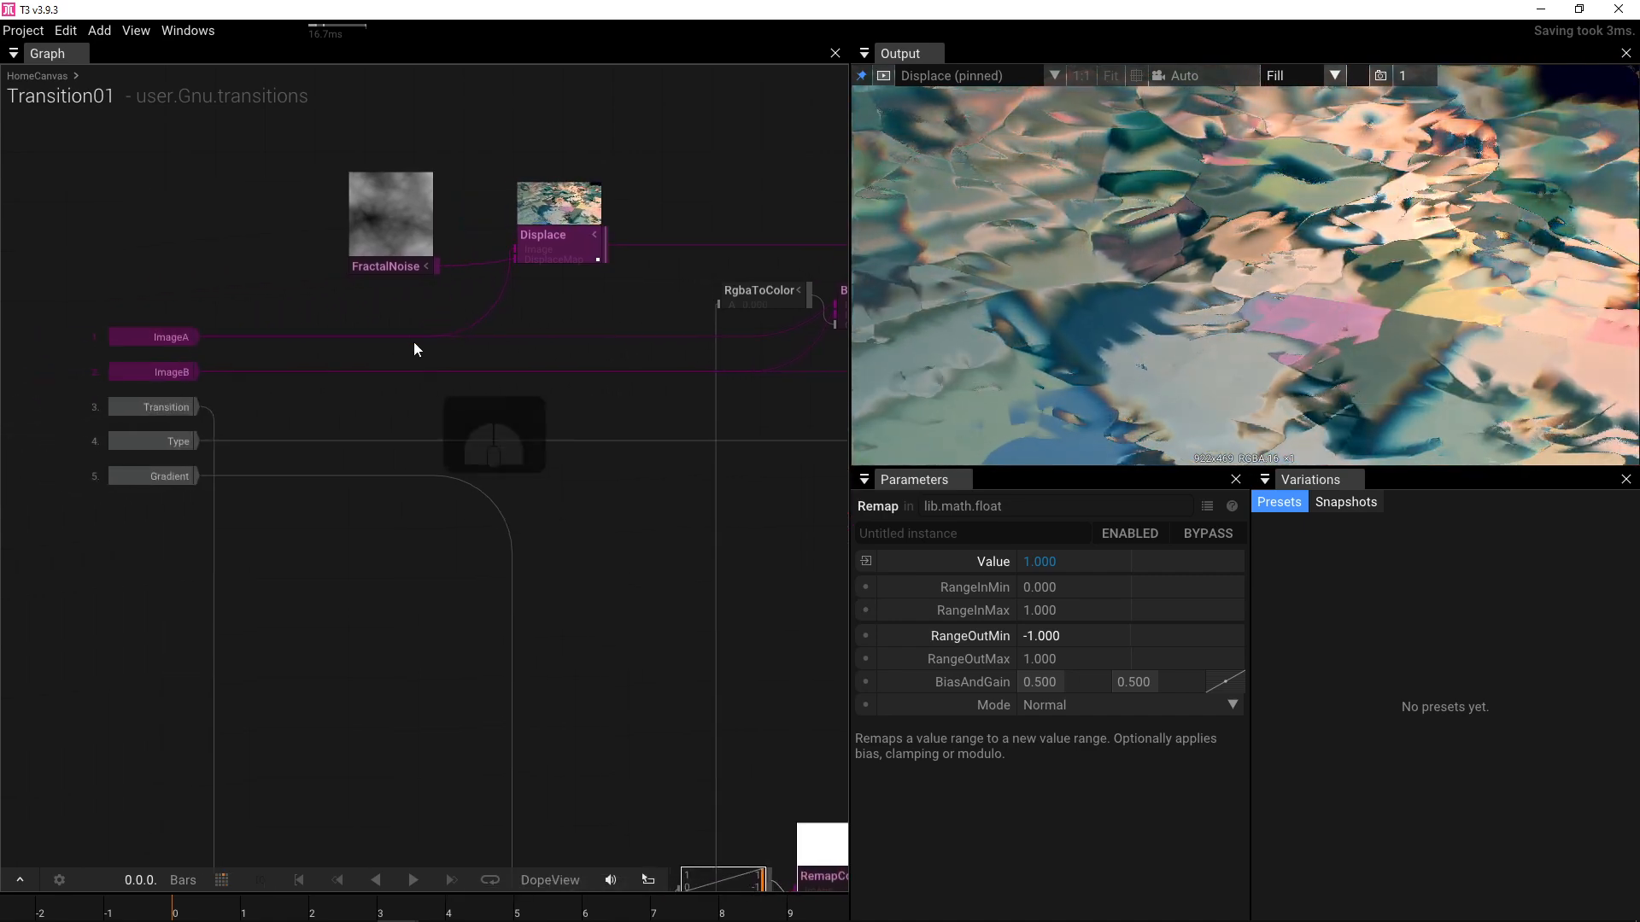
{"action": "left_click", "coordinate": [546, 244]}
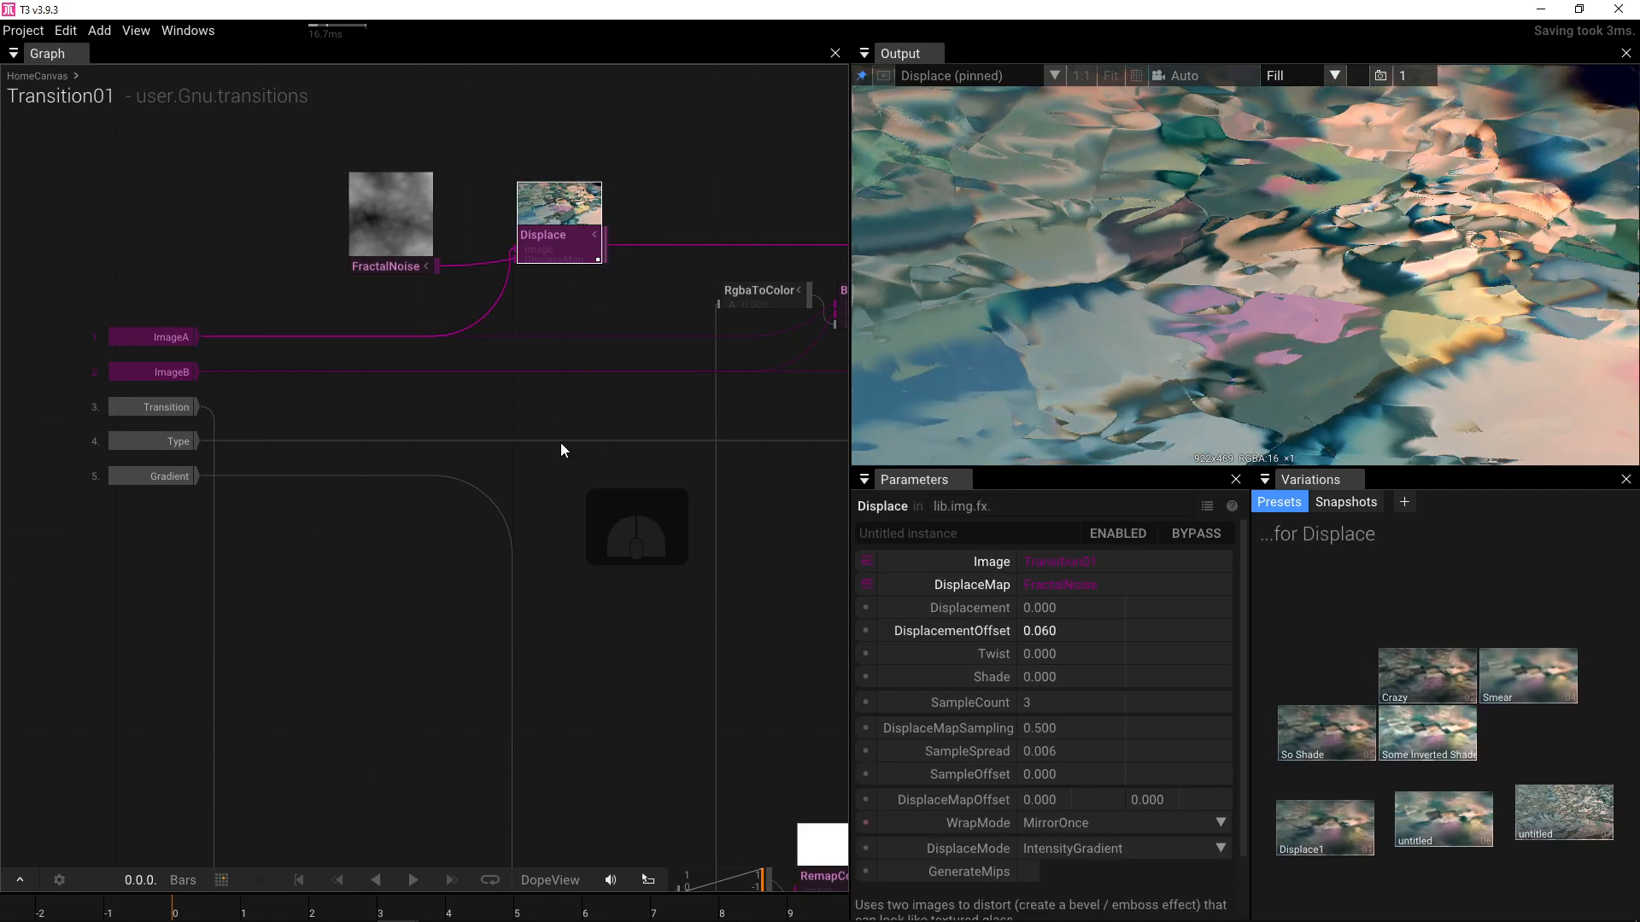
{"action": "key", "text": "ctrl+d"}
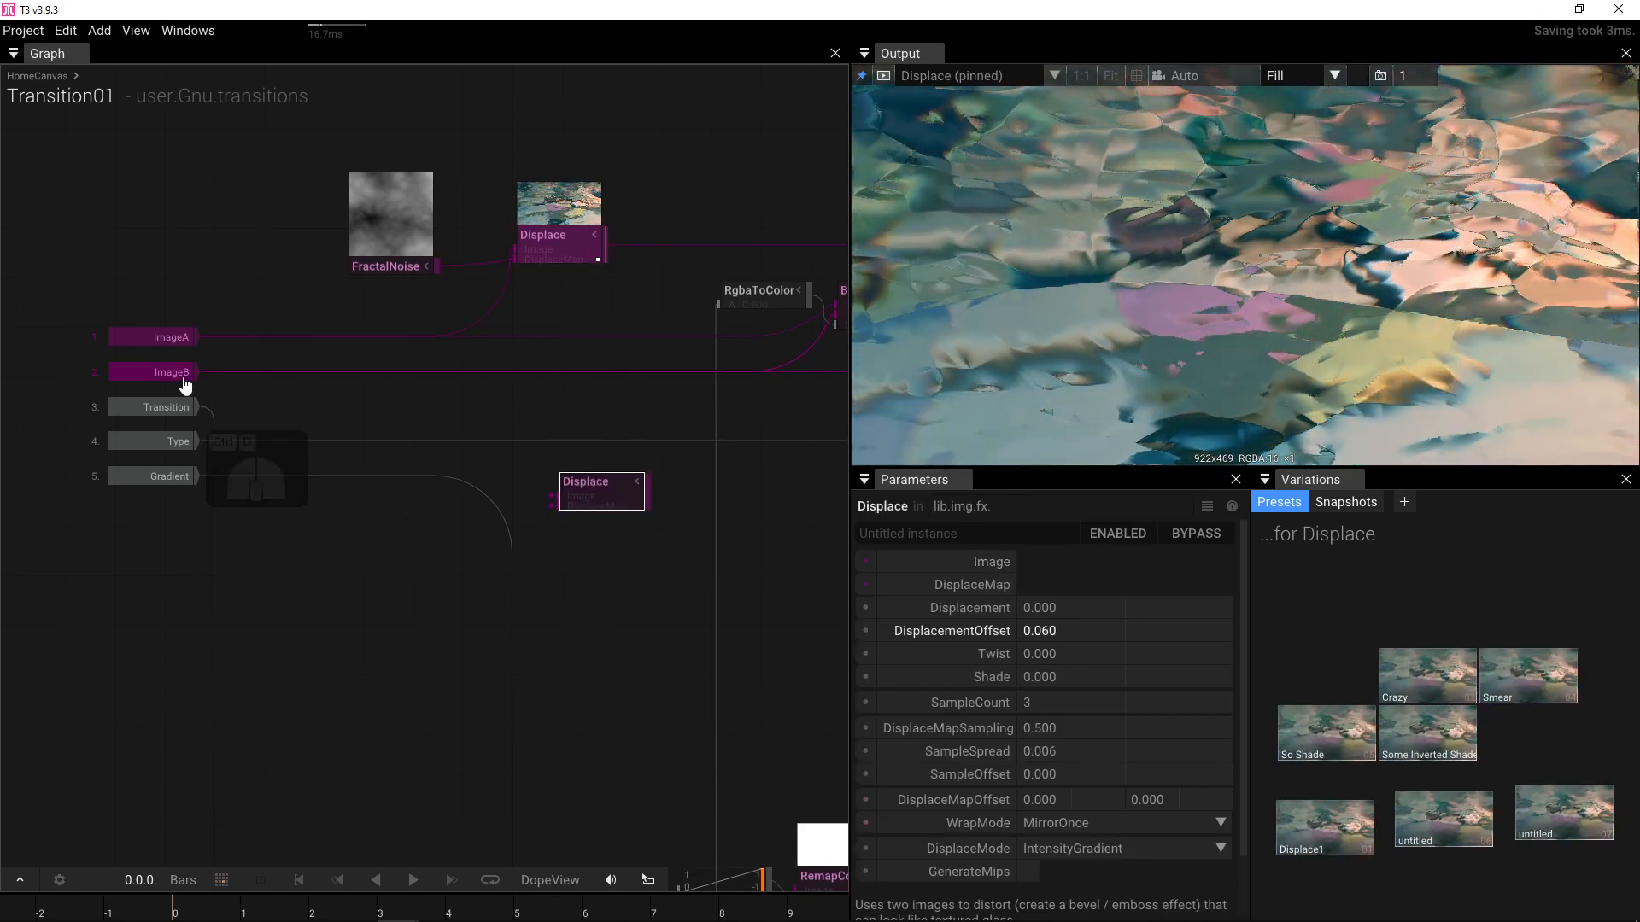
{"action": "left_click_drag", "start_coordinate": [195, 374], "coordinate": [540, 473]}
{"action": "left_click_drag", "start_coordinate": [646, 553], "coordinate": [342, 582]}
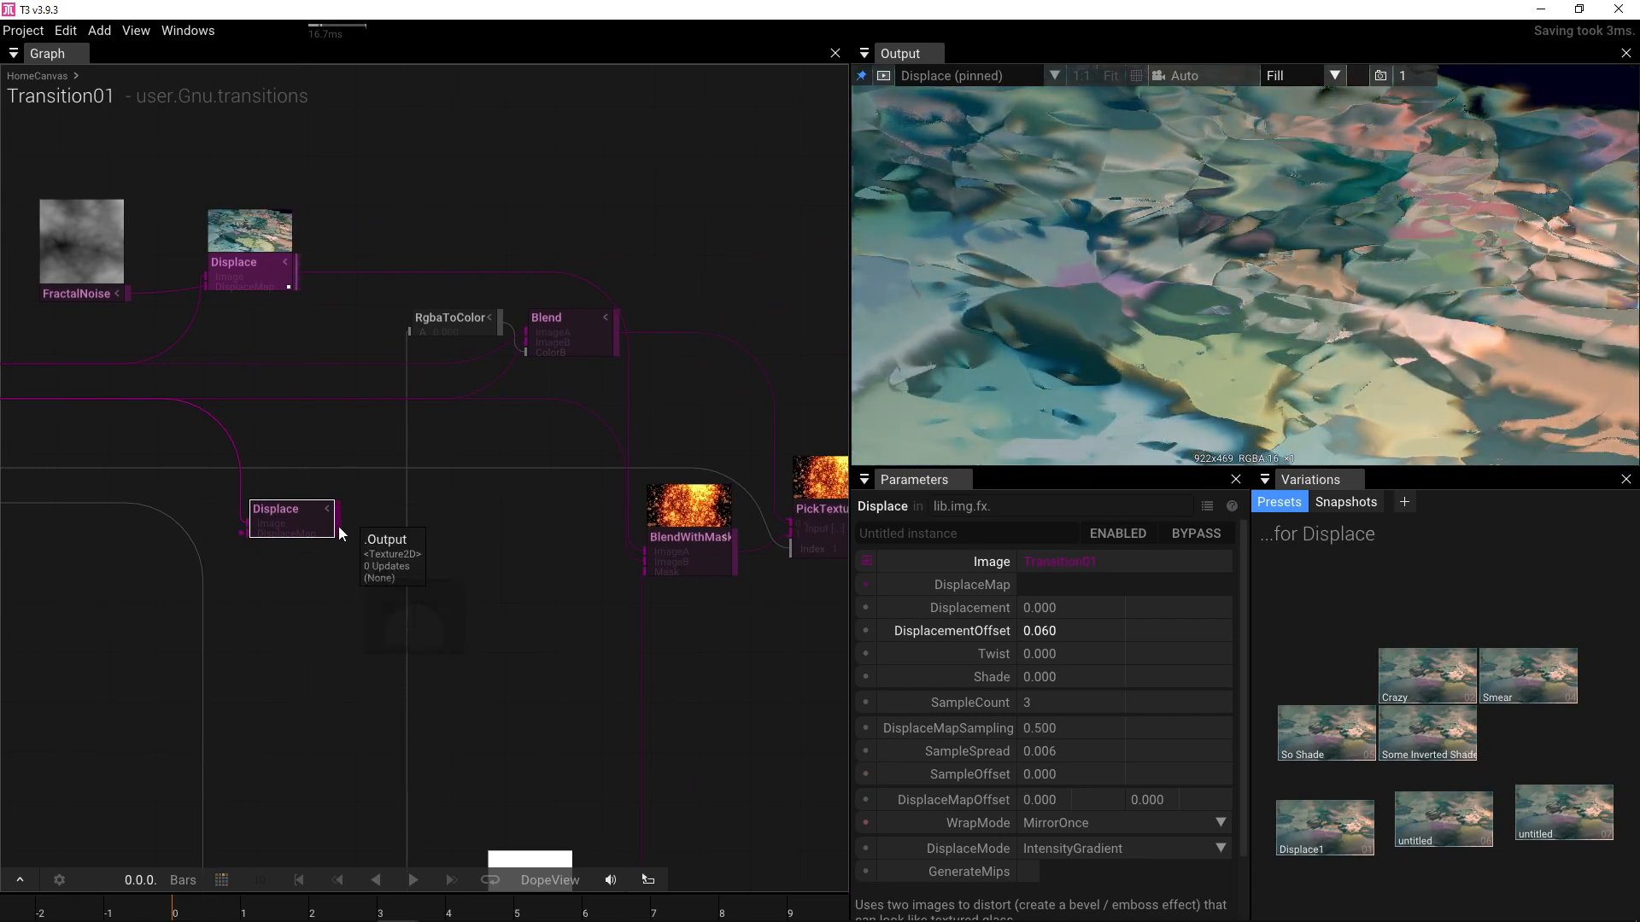
{"action": "left_click_drag", "start_coordinate": [338, 526], "coordinate": [603, 555]}
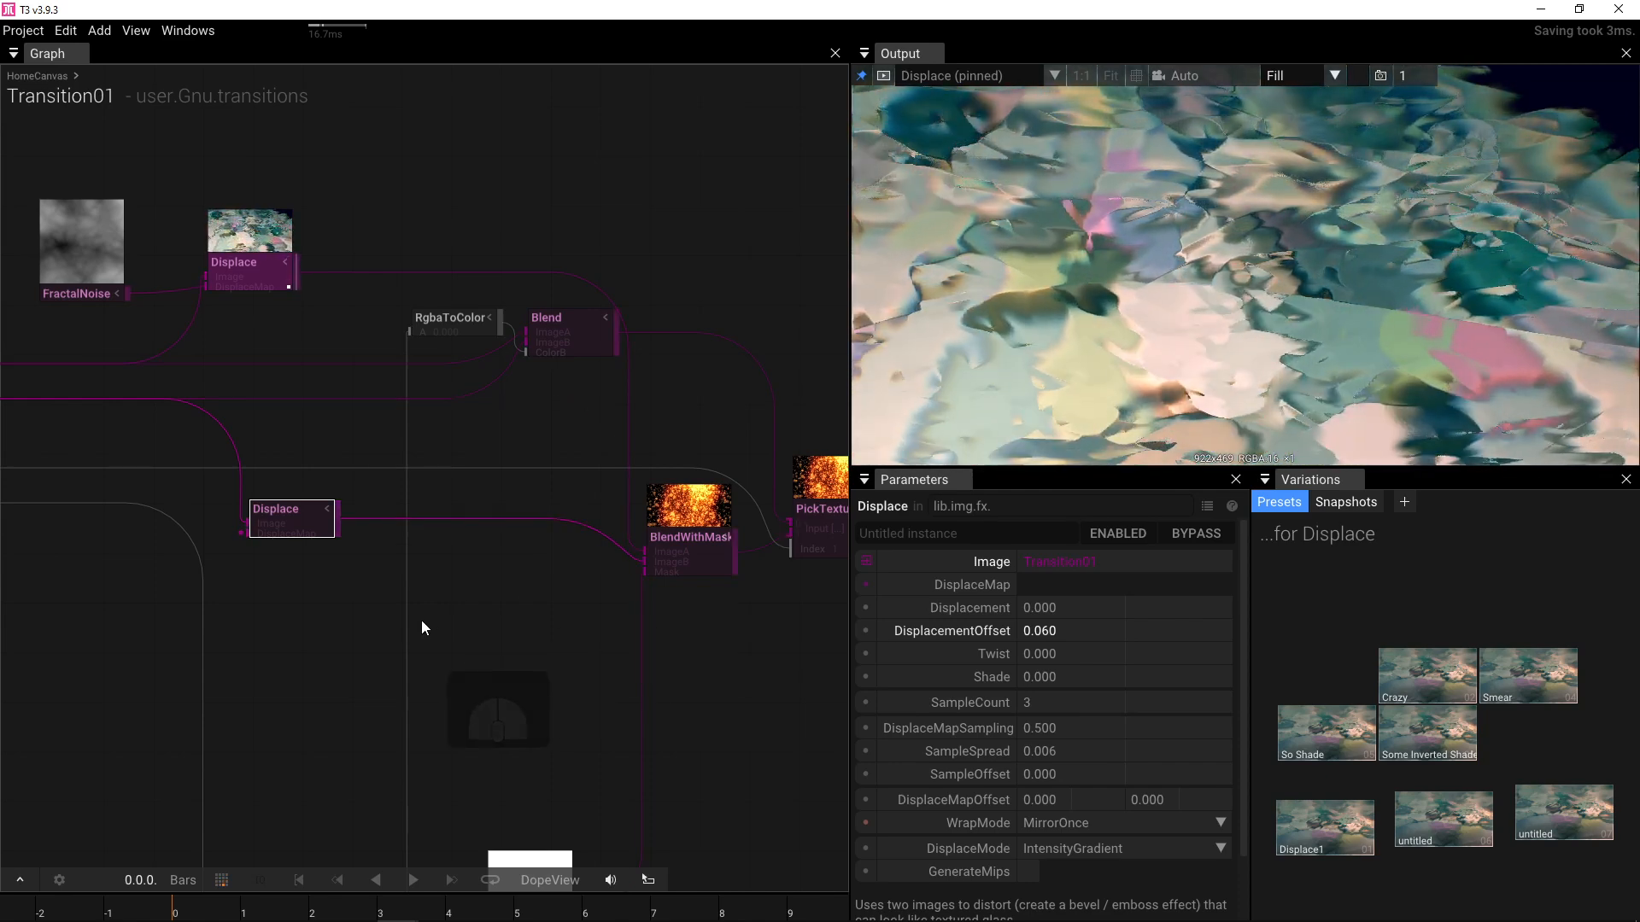
- Connect the FractalNoise output to the DisplaceMap input of the lower Displace node
{"action": "left_click_drag", "start_coordinate": [269, 629], "coordinate": [504, 603]}
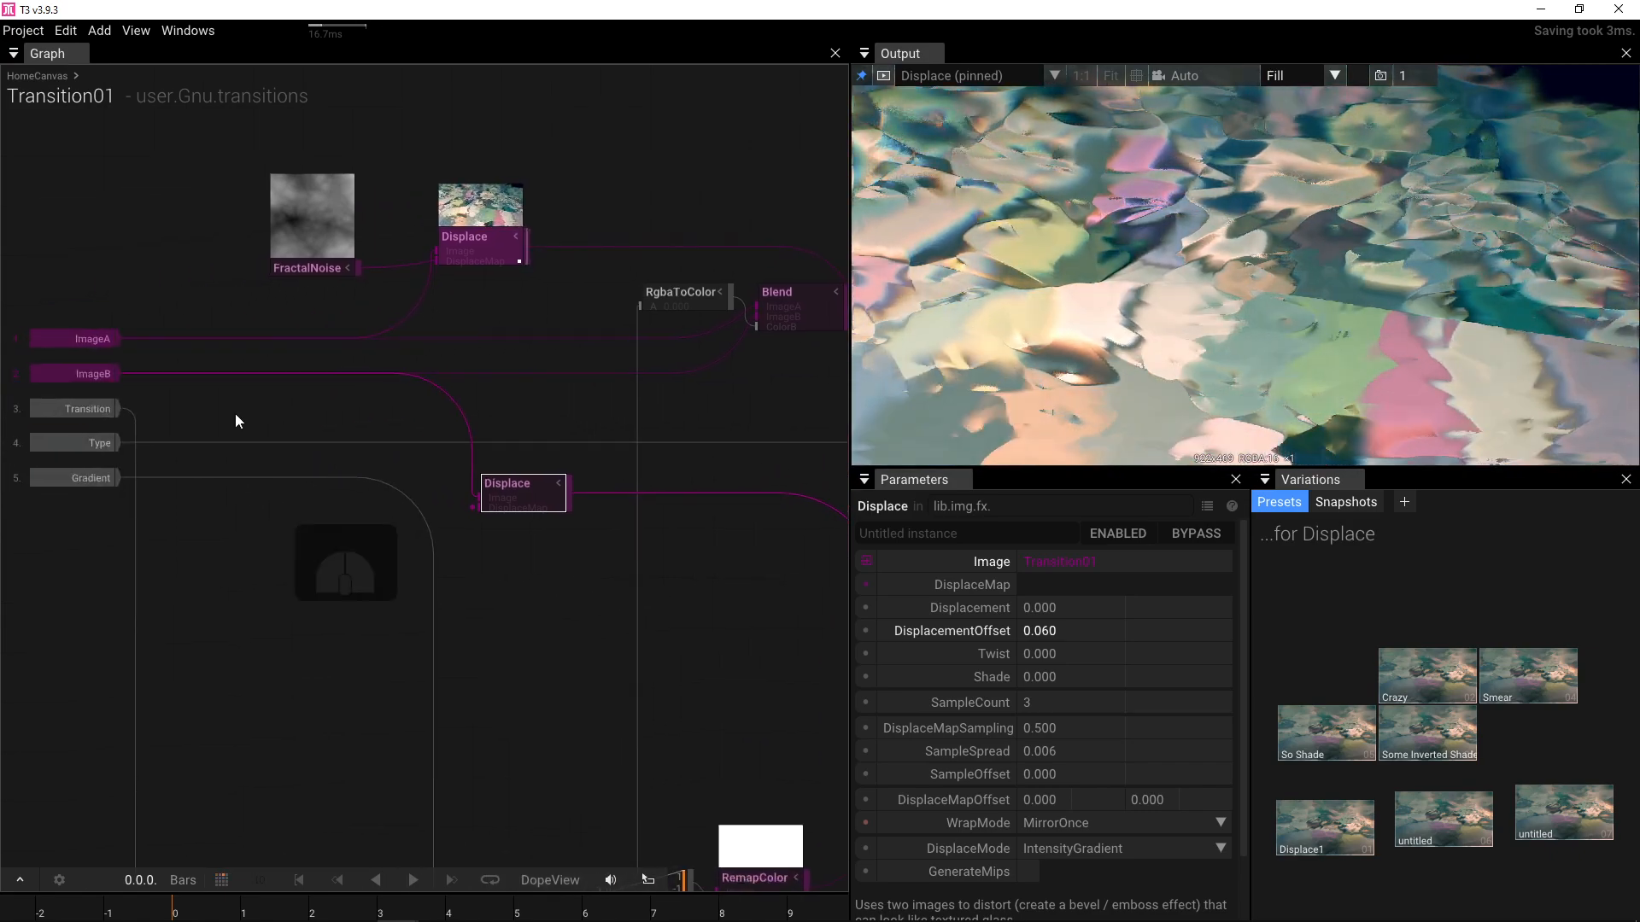
{"action": "left_click_drag", "start_coordinate": [357, 268], "coordinate": [475, 504]}
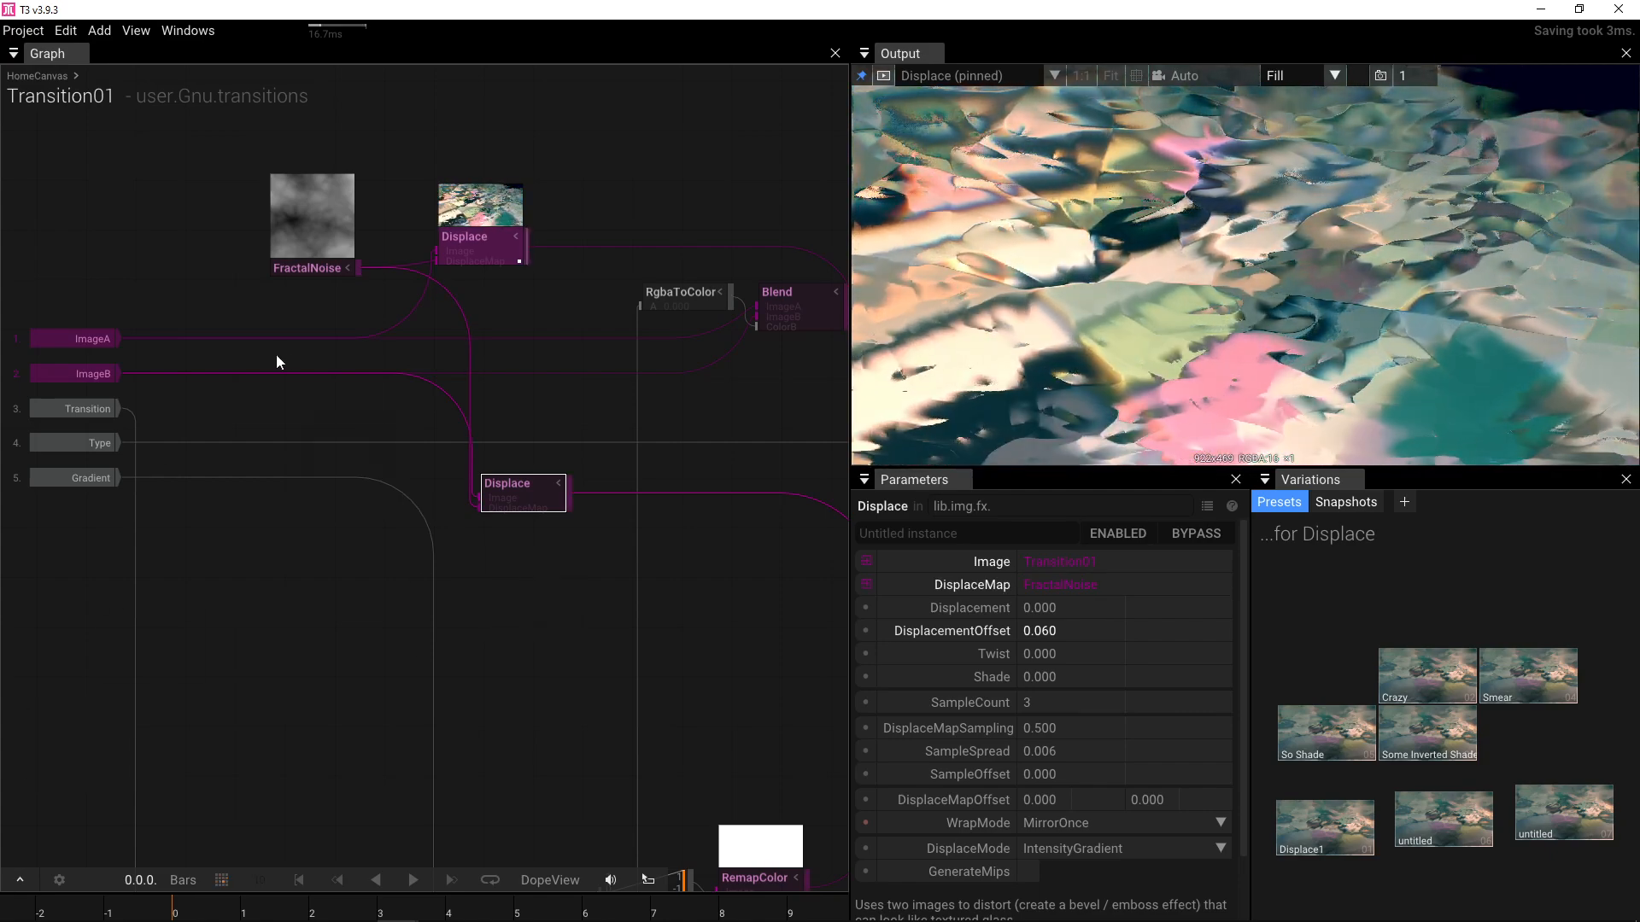
{"action": "scroll", "coordinate": [280, 351], "scroll_direction": "up", "scroll_amount": 3}
{"action": "left_click_drag", "start_coordinate": [336, 285], "coordinate": [277, 538]}
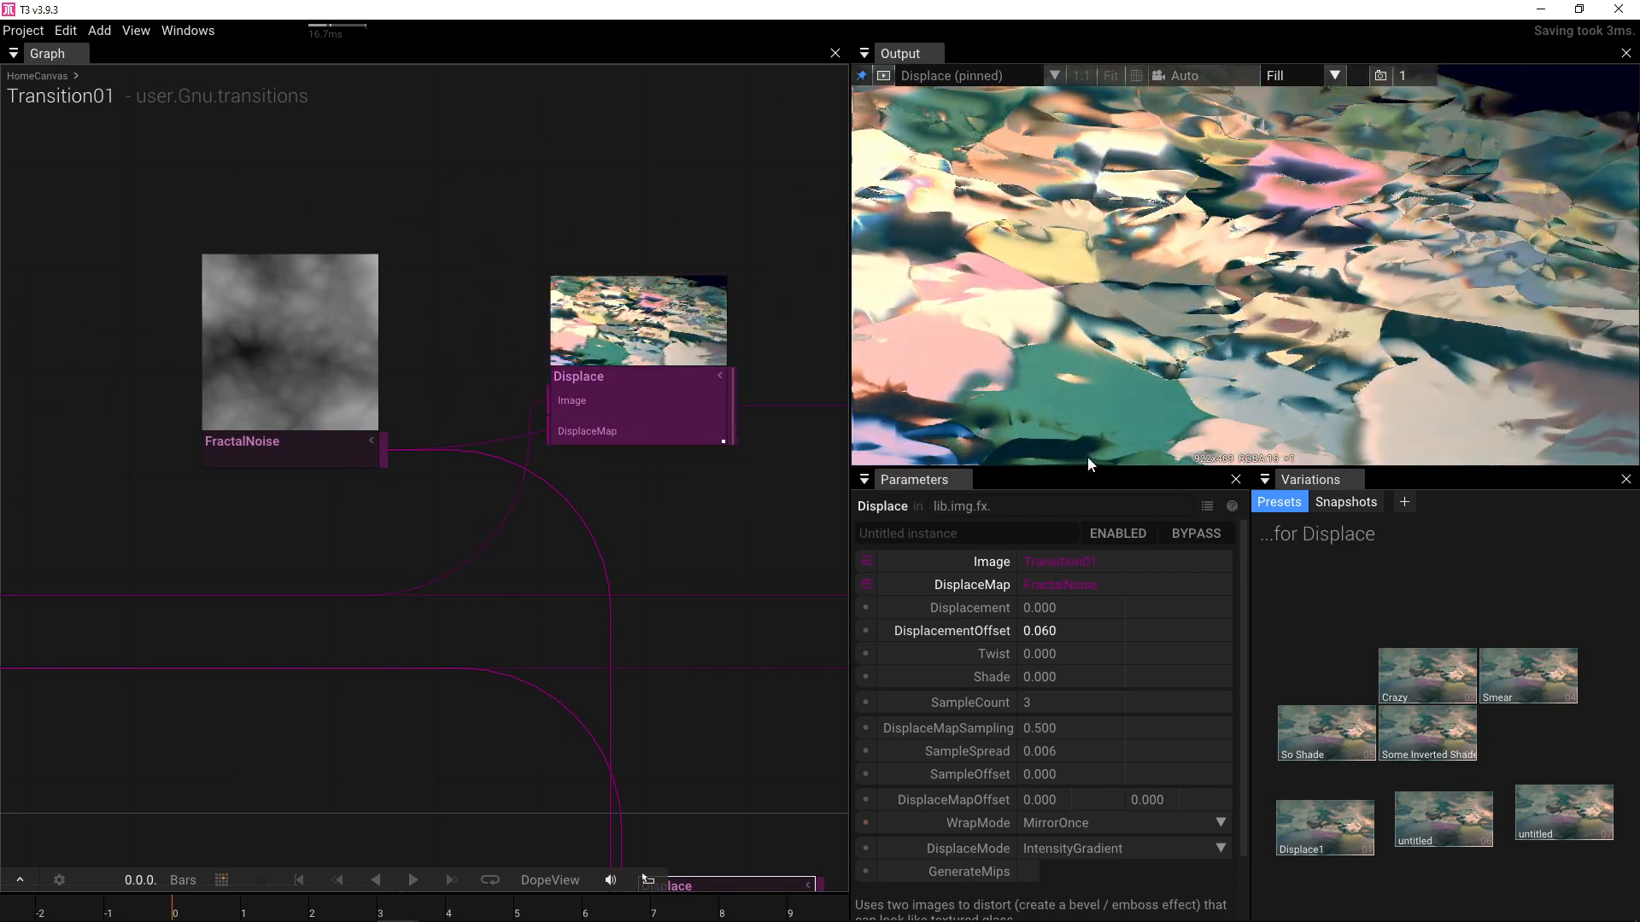
- Enlarge the output view and set its resolution to 1080p
{"action": "left_click_drag", "start_coordinate": [1088, 468], "coordinate": [999, 510]}
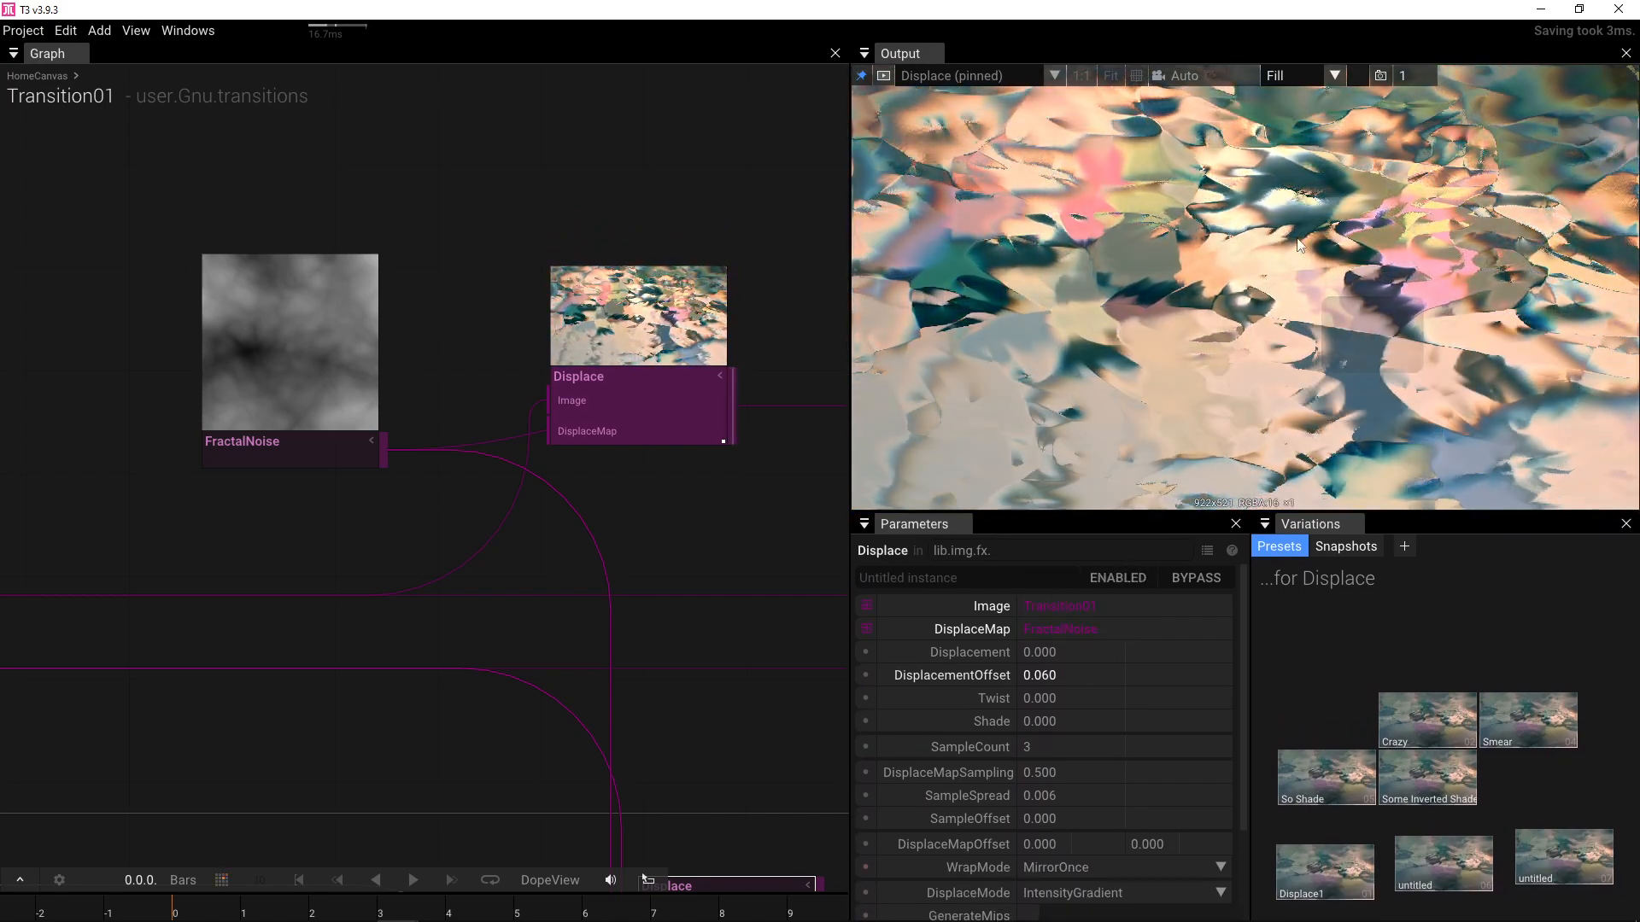
{"action": "left_click", "coordinate": [1335, 75]}
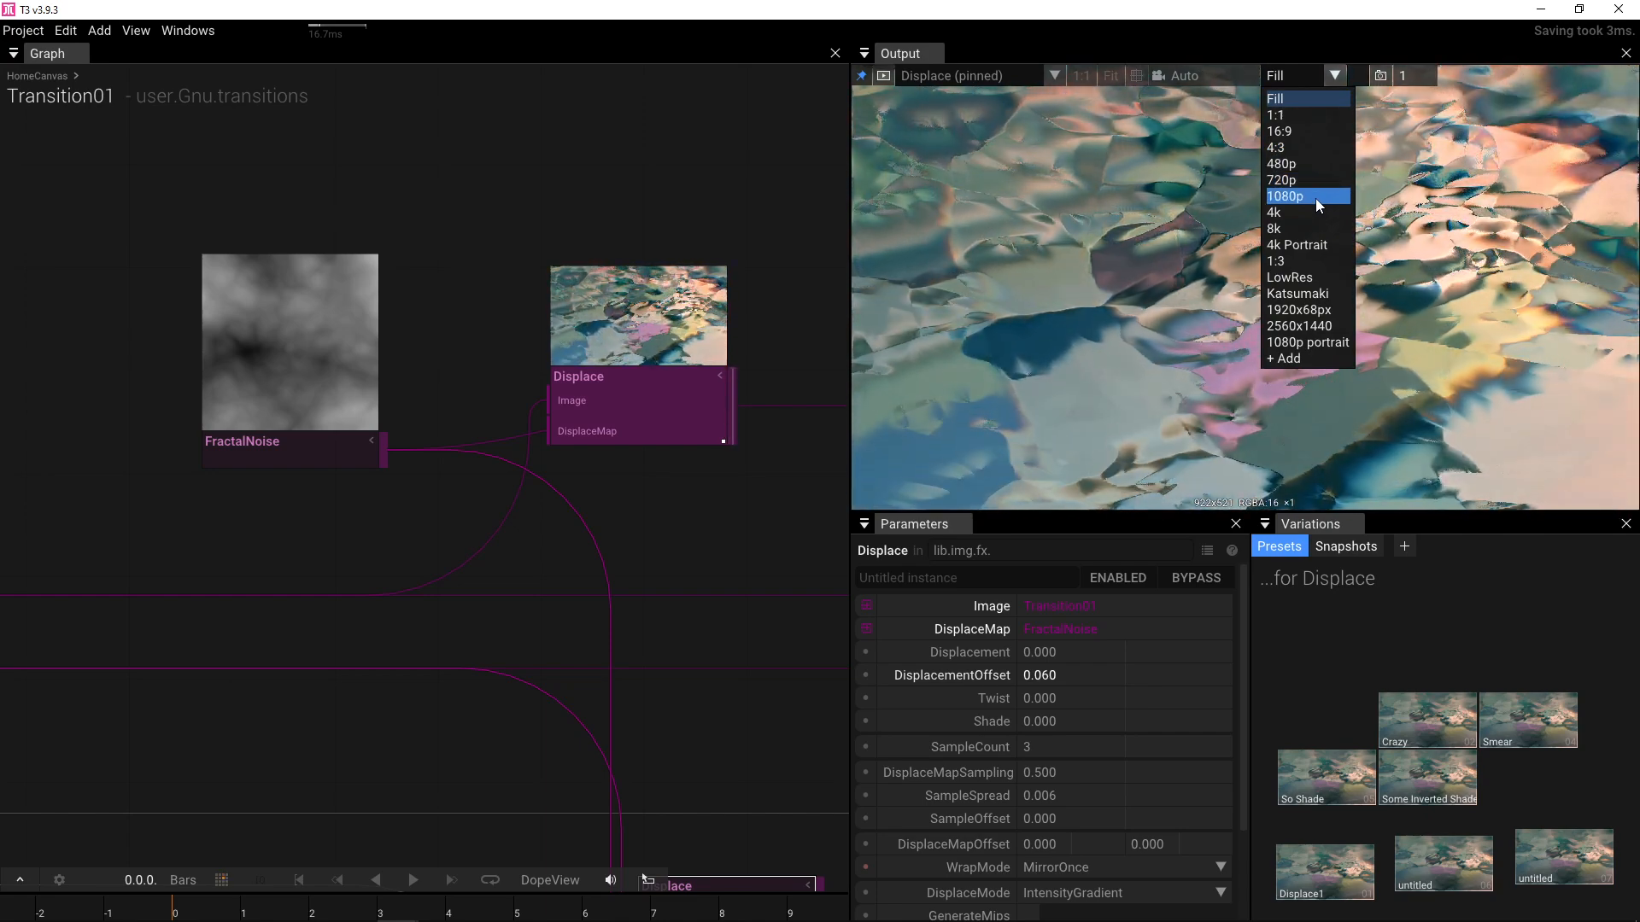
{"action": "left_click", "coordinate": [1316, 194]}
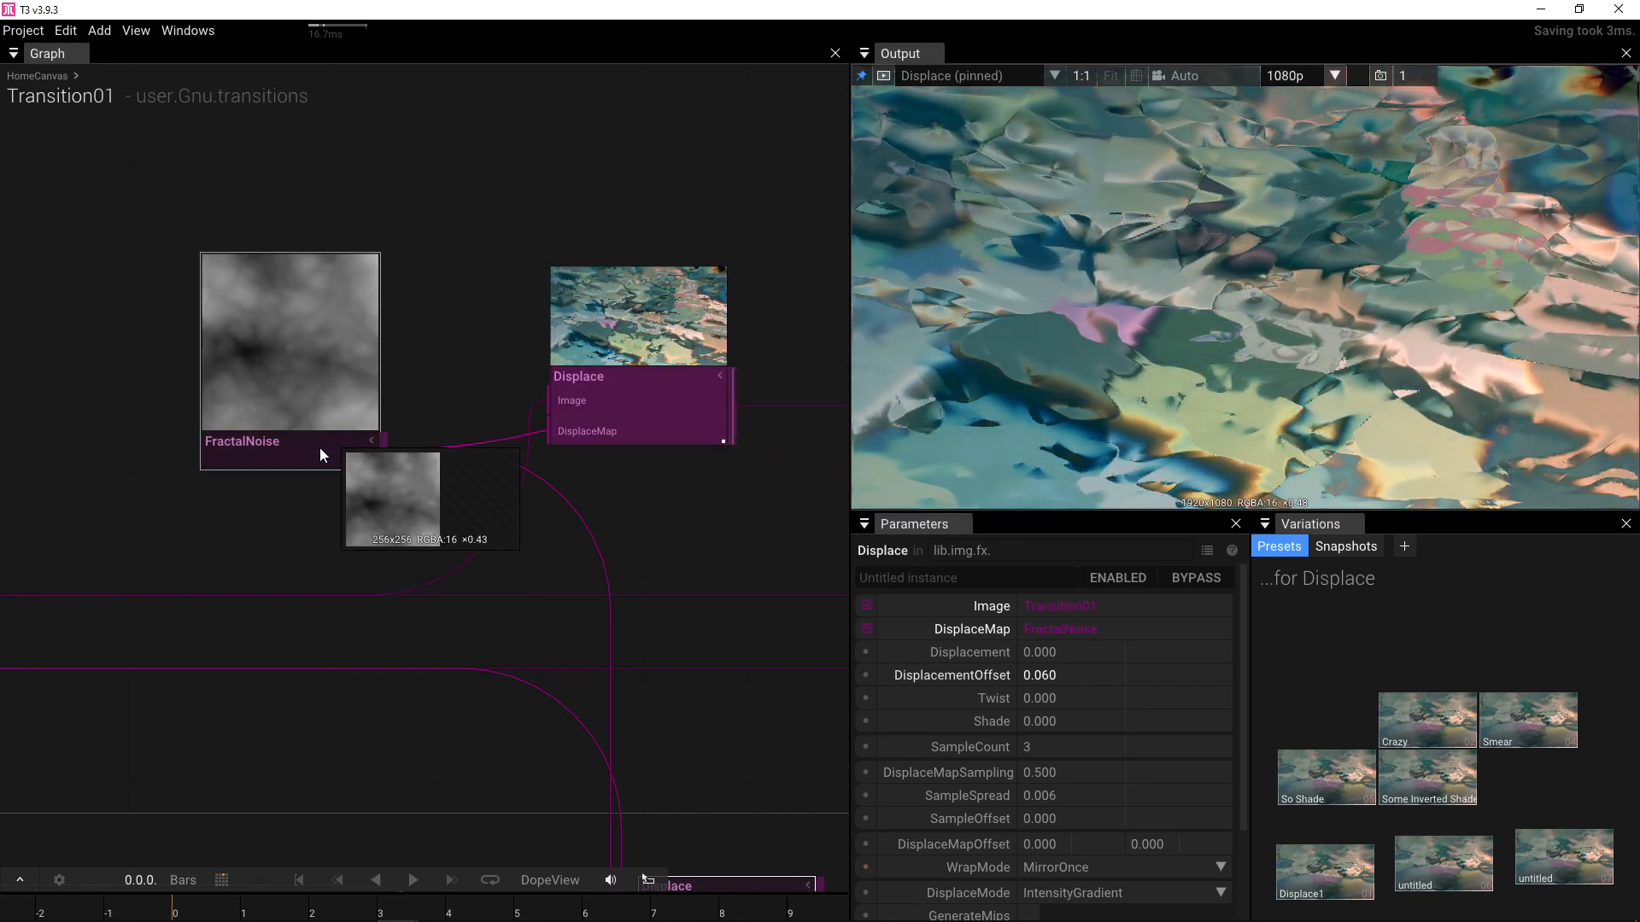
- Set the FractalNoise node's Resolution to 0 by 0
{"action": "left_click", "coordinate": [319, 447]}
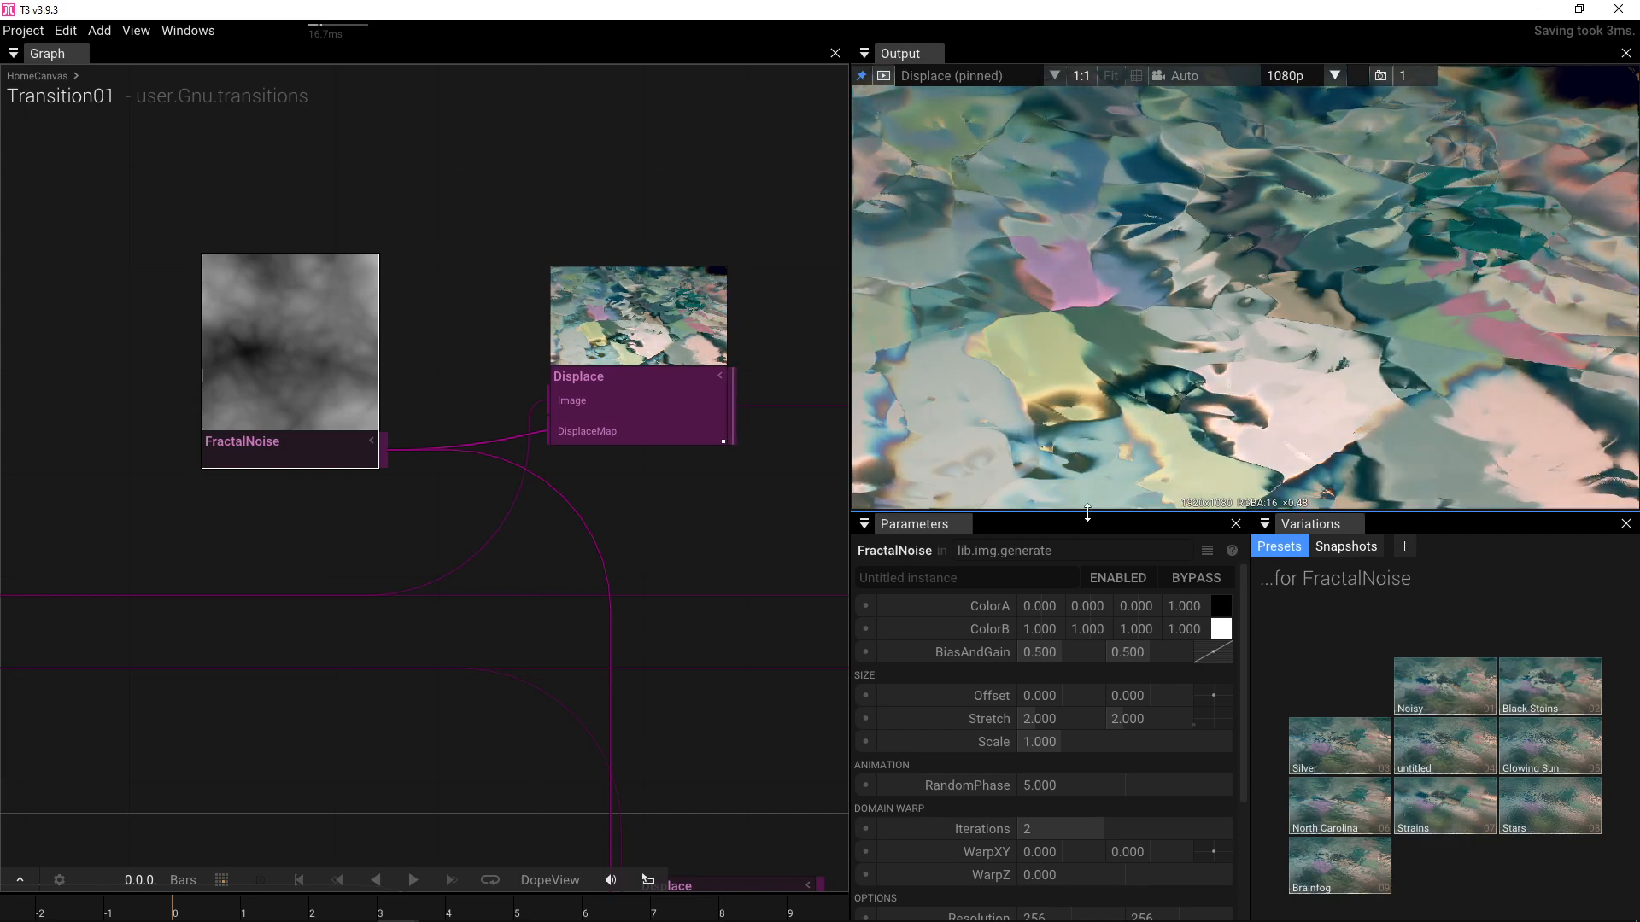
{"action": "left_click_drag", "start_coordinate": [1087, 515], "coordinate": [1087, 301]}
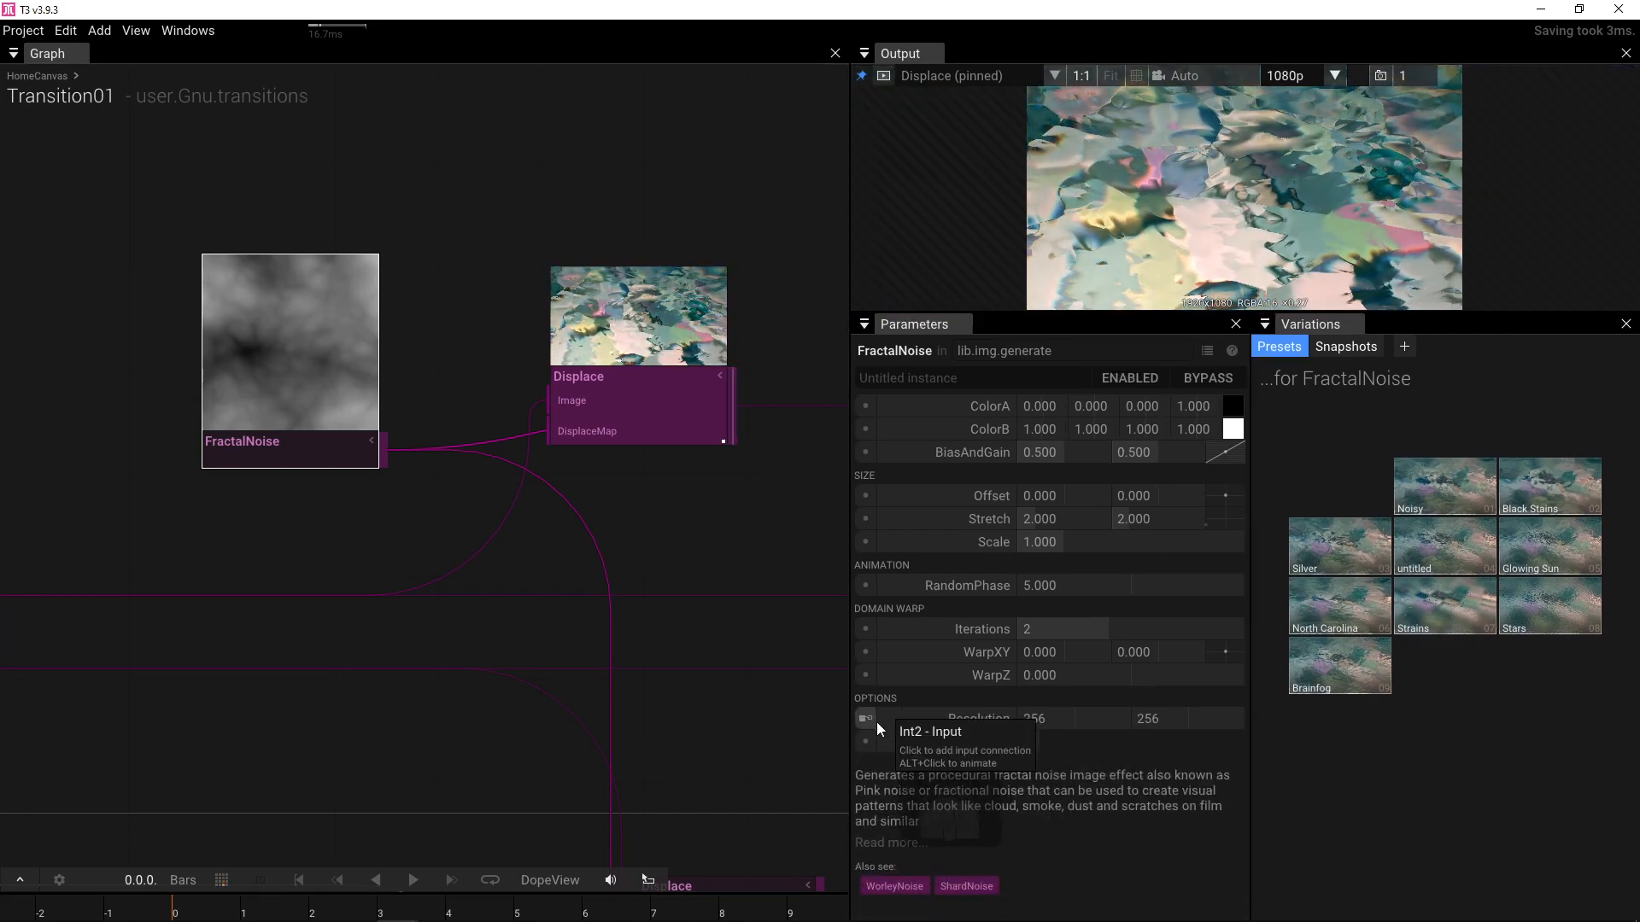
{"action": "left_click", "coordinate": [1052, 716]}
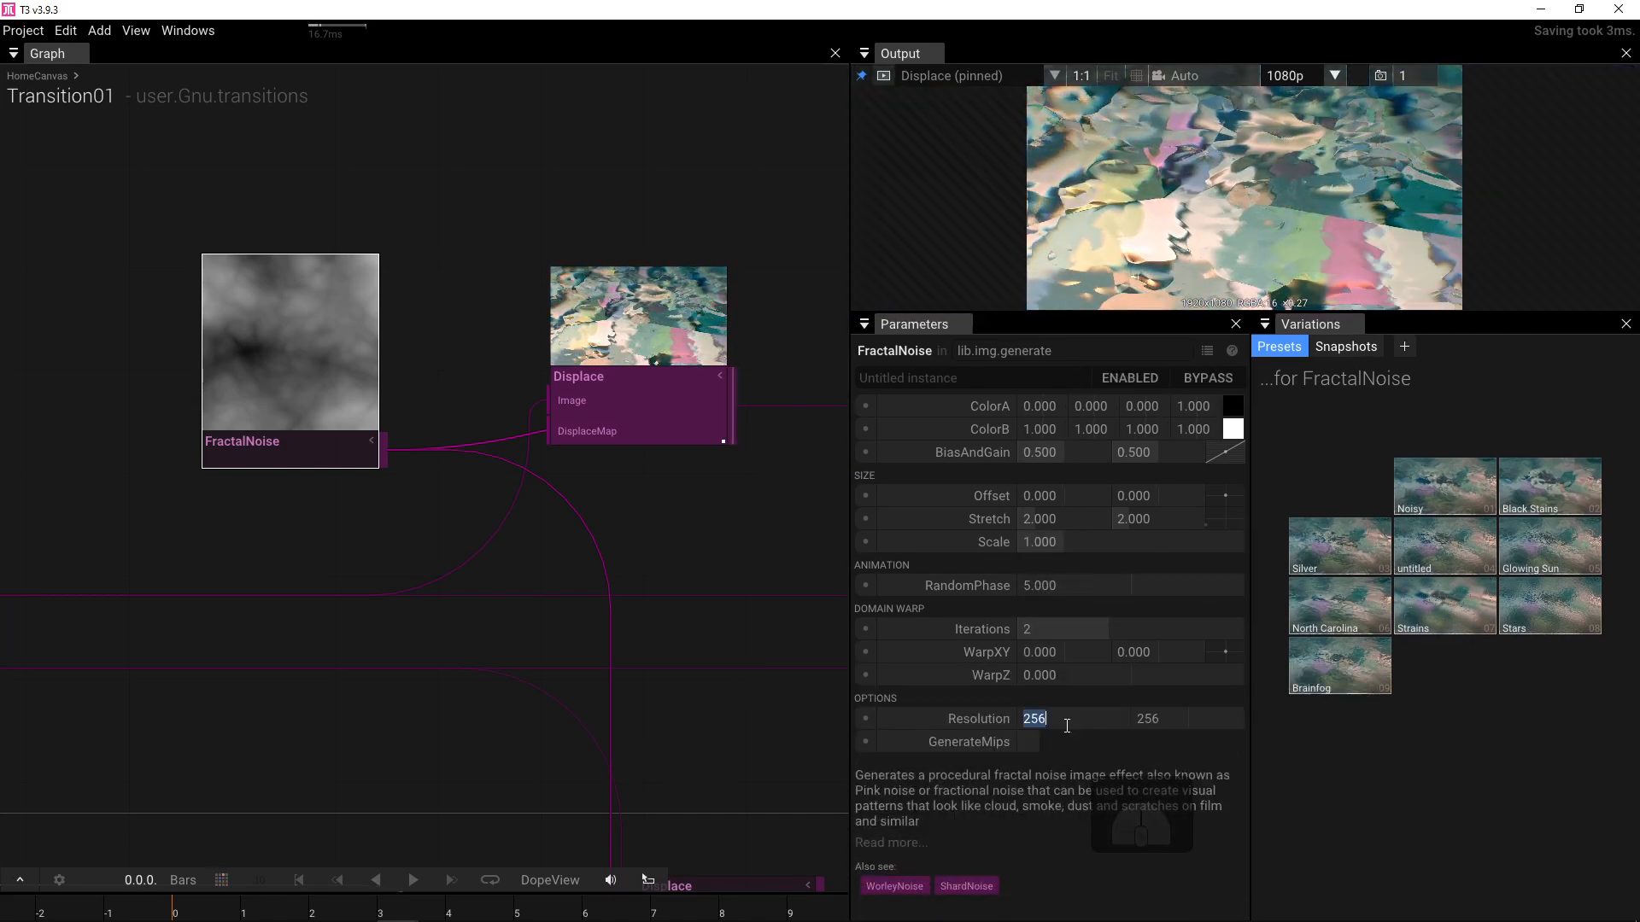
{"action": "type", "text": "0"}
{"action": "key", "text": "Return"}
{"action": "left_click", "coordinate": [1153, 722]}
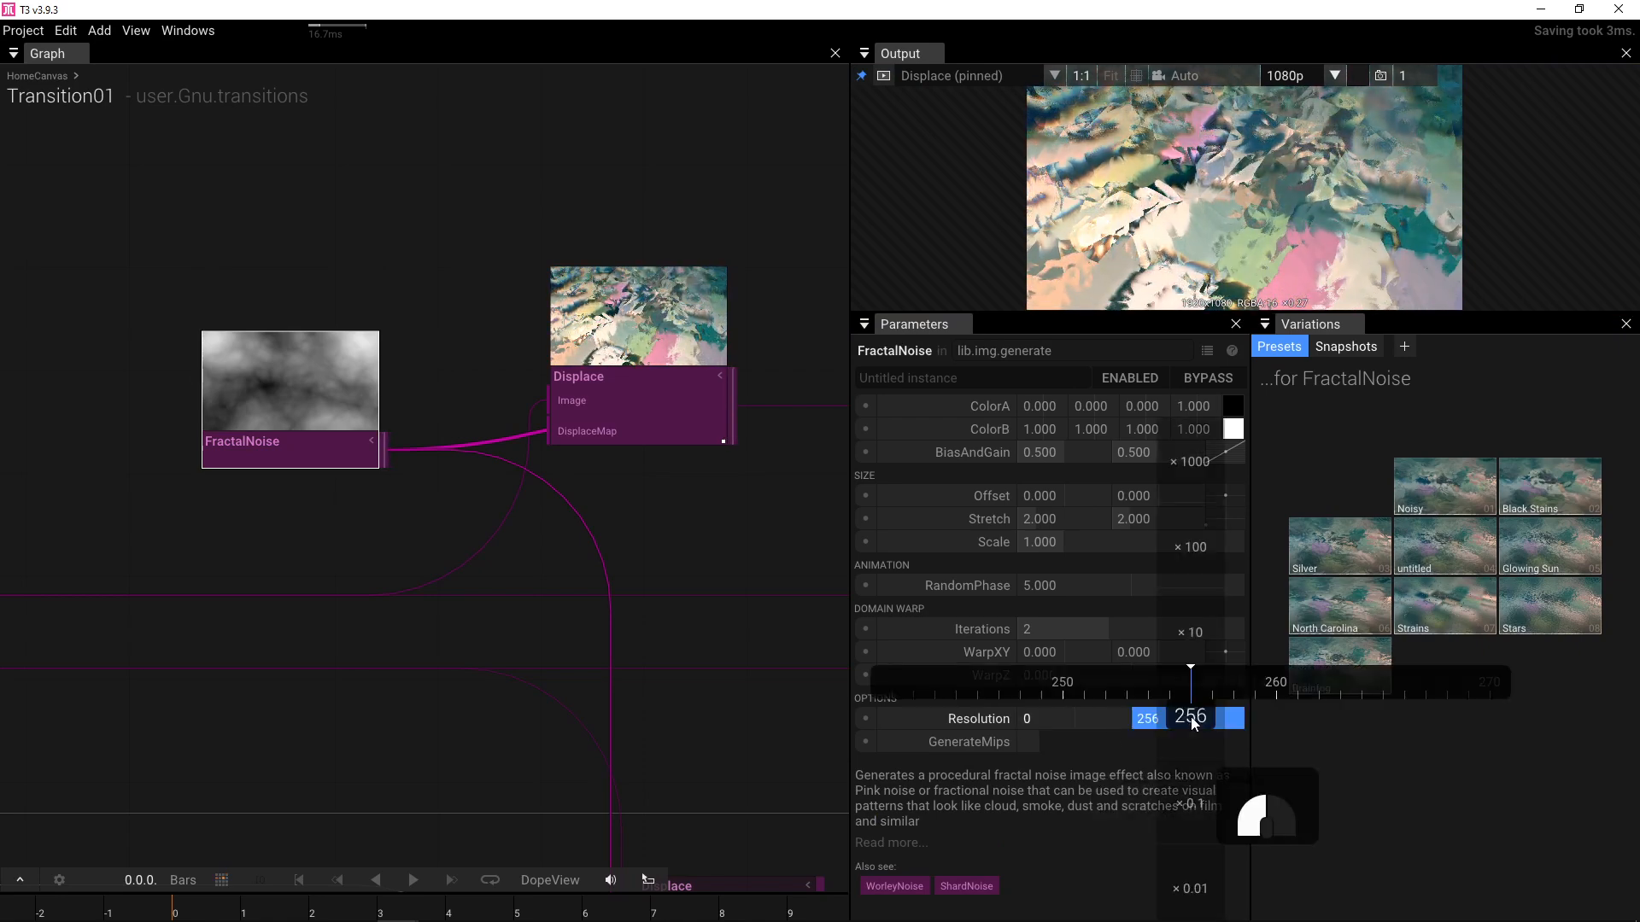
{"action": "type", "text": "0"}
{"action": "key", "text": "Return"}
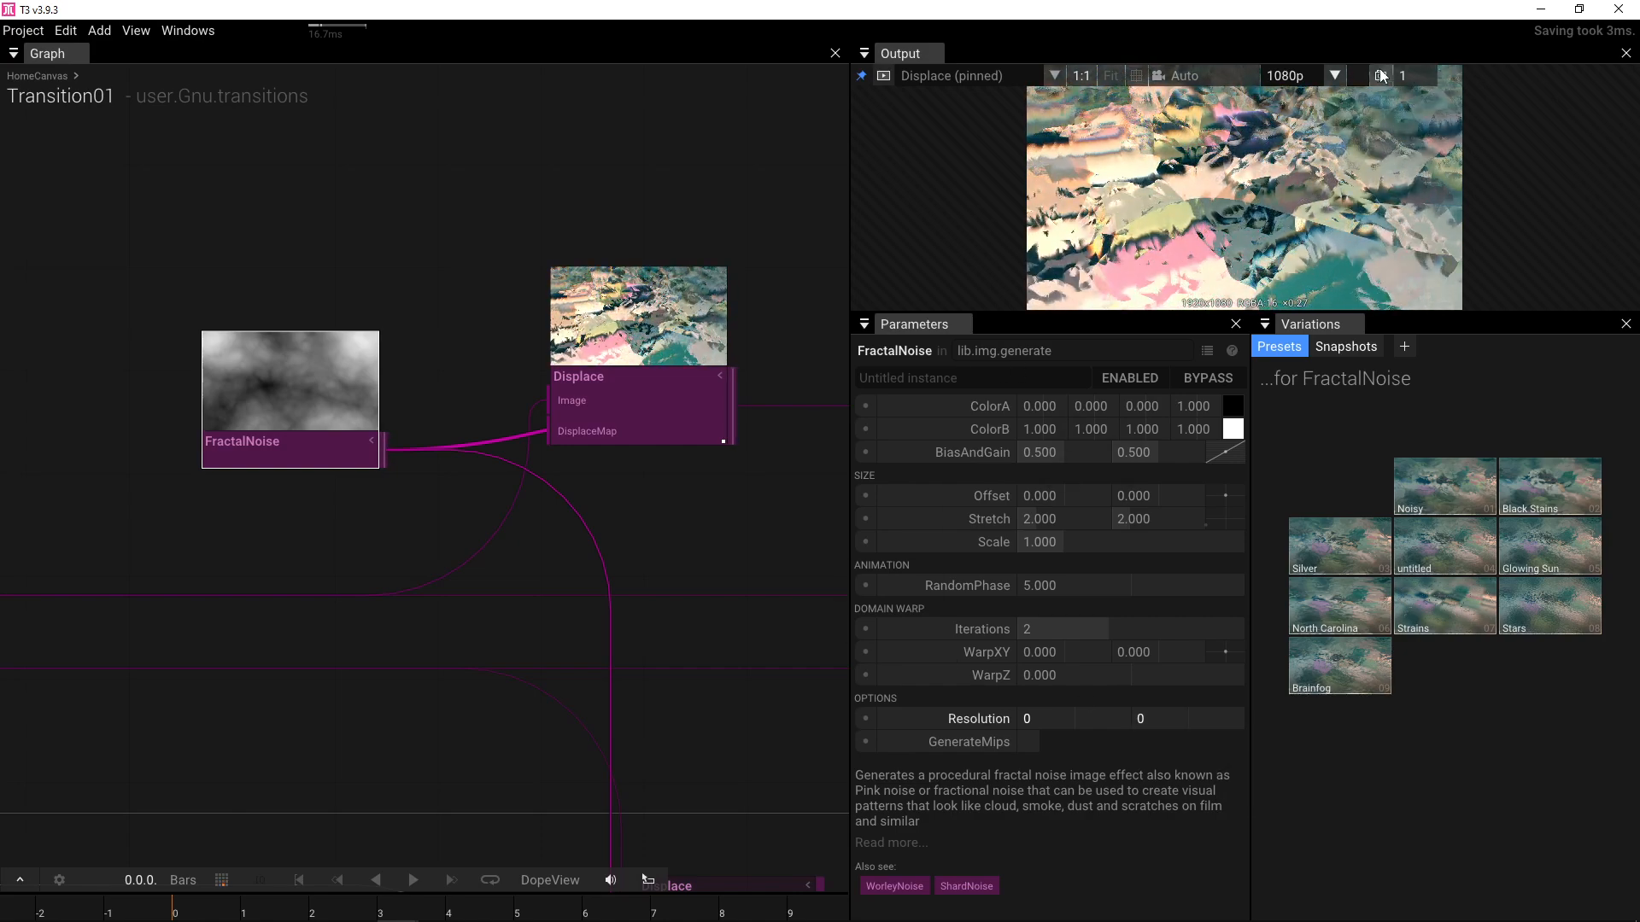
- Test the noise at different aspect ratios by setting the output to Fill, resizing the preview, and returning it to 1080p
{"action": "left_click_drag", "start_coordinate": [1127, 314], "coordinate": [1102, 587]}
{"action": "left_click", "coordinate": [1334, 75]}
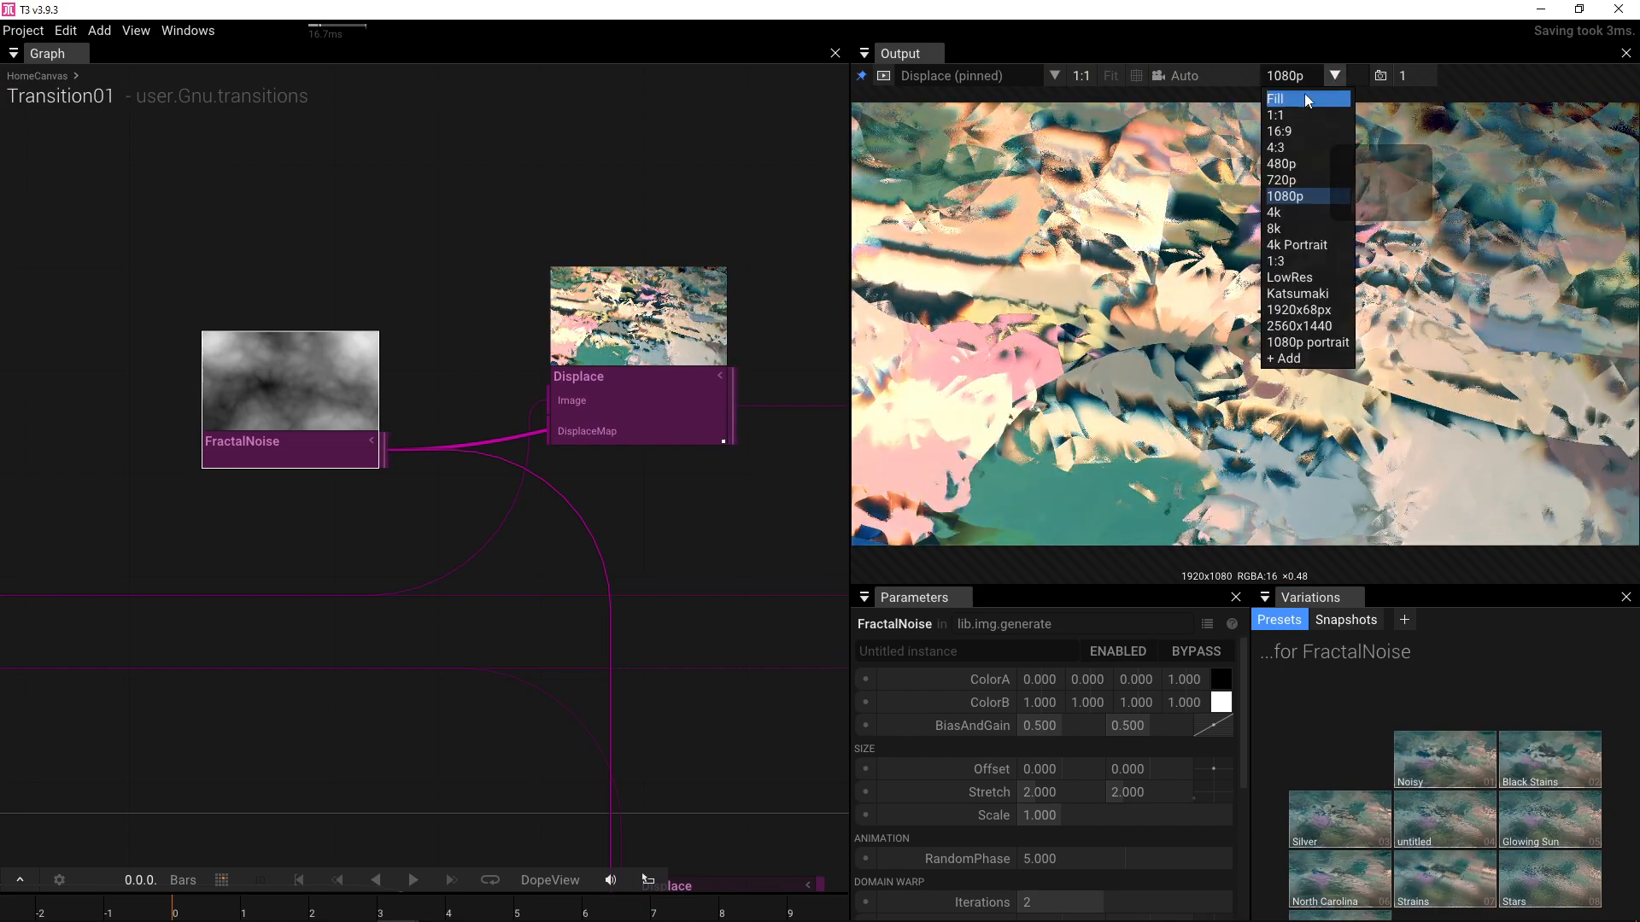
{"action": "left_click", "coordinate": [1305, 97]}
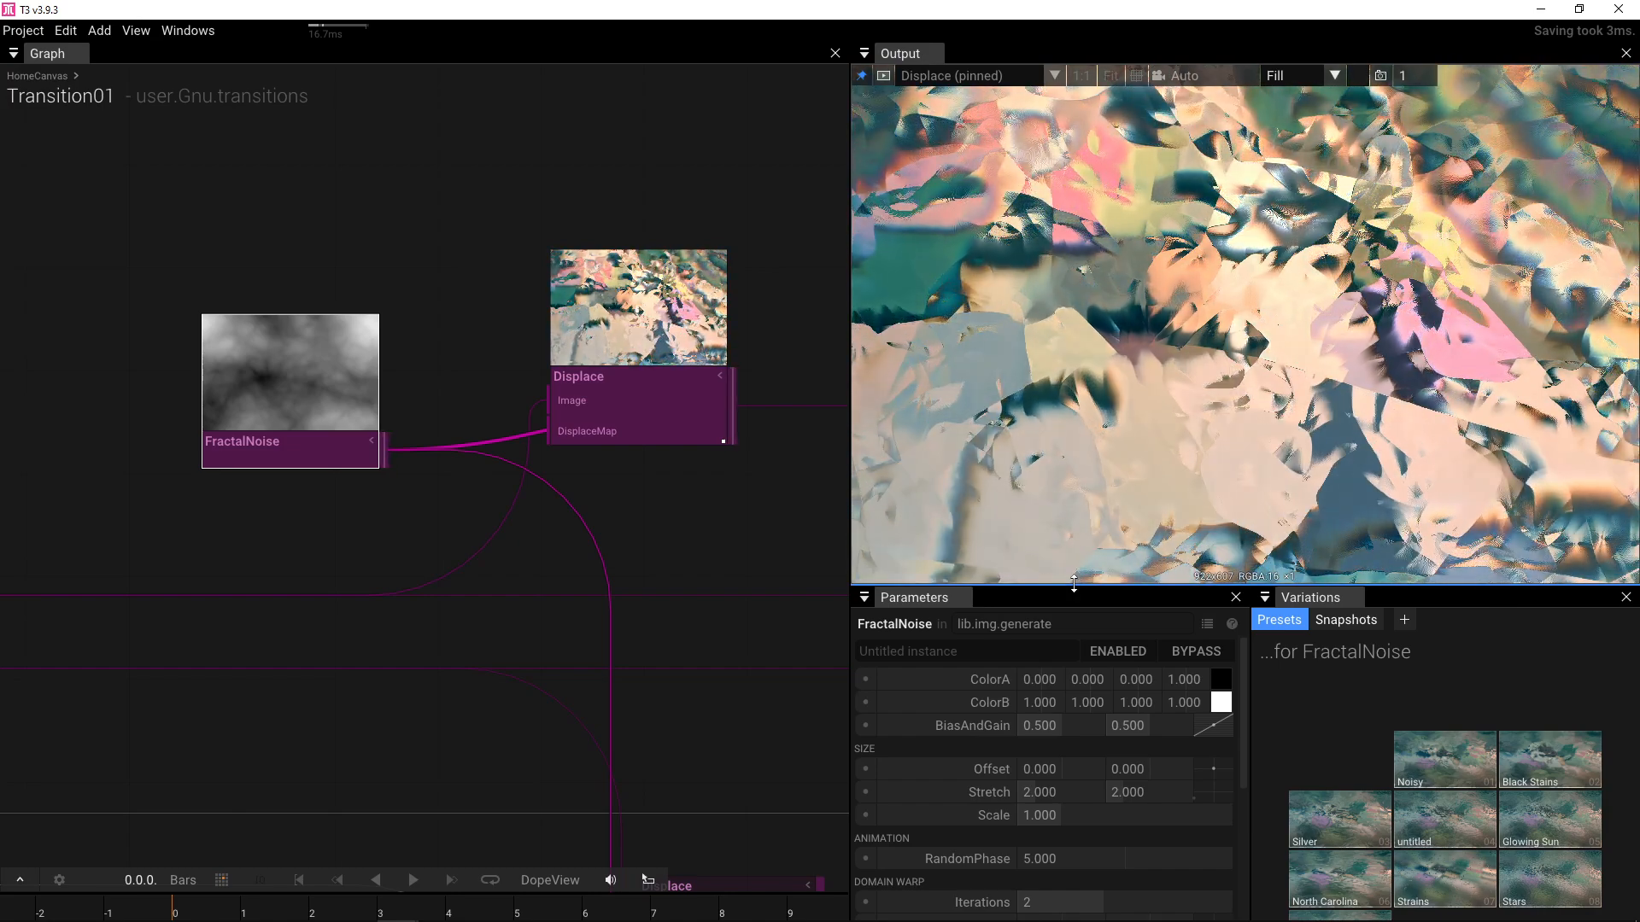
{"action": "left_click_drag", "start_coordinate": [1072, 591], "coordinate": [1105, 666]}
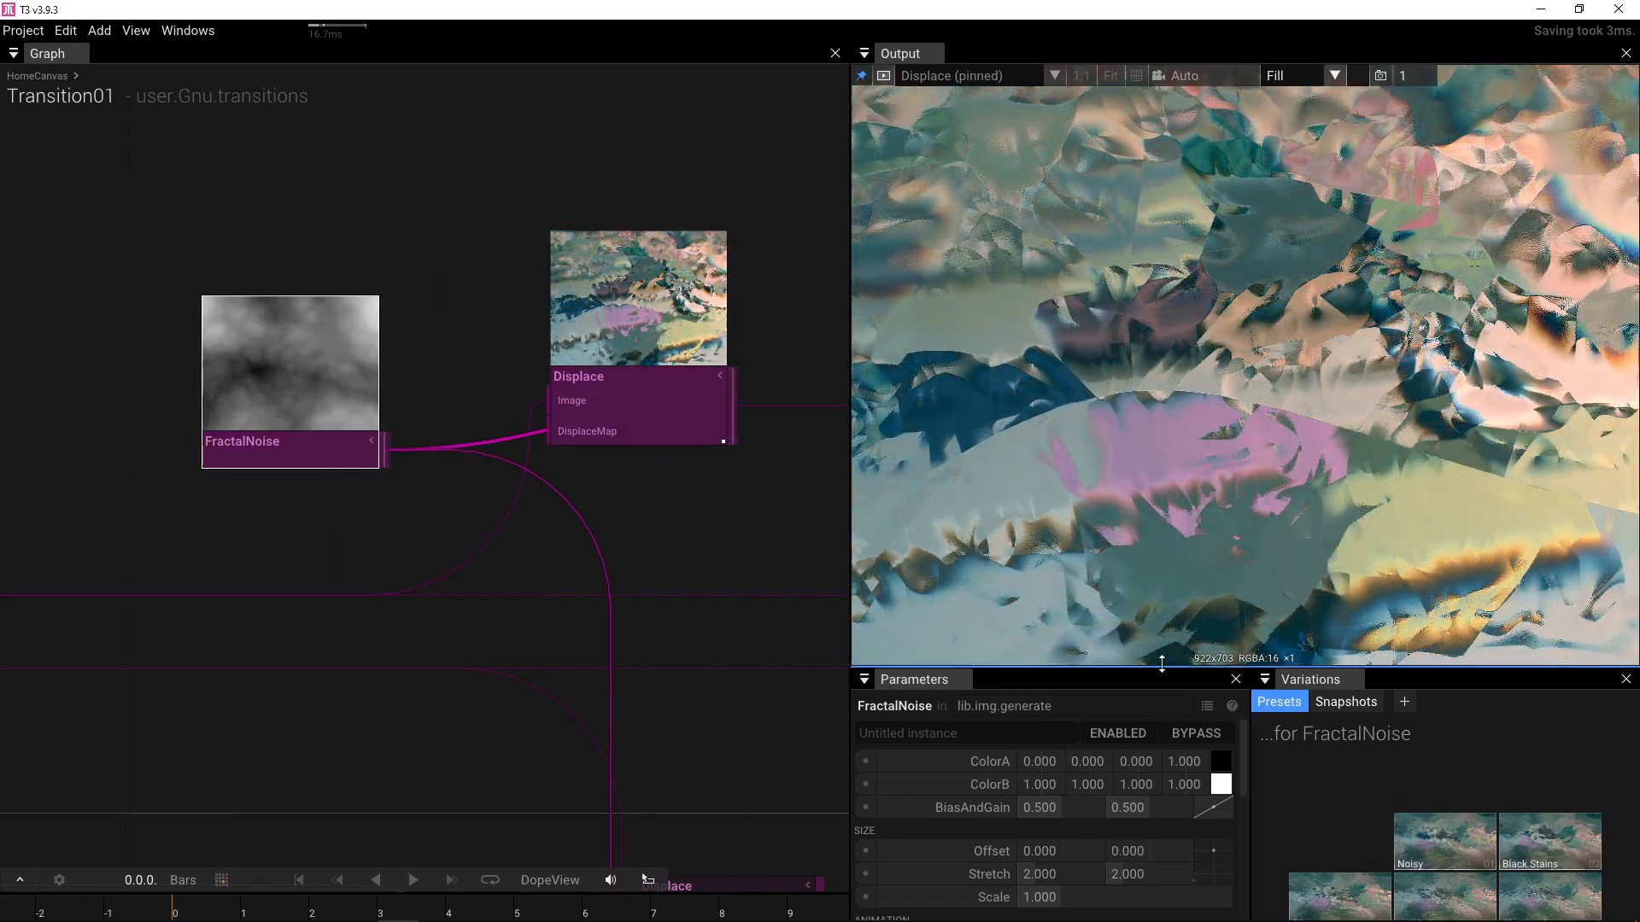
{"action": "left_click_drag", "start_coordinate": [1196, 668], "coordinate": [1176, 561]}
{"action": "left_click", "coordinate": [1334, 75]}
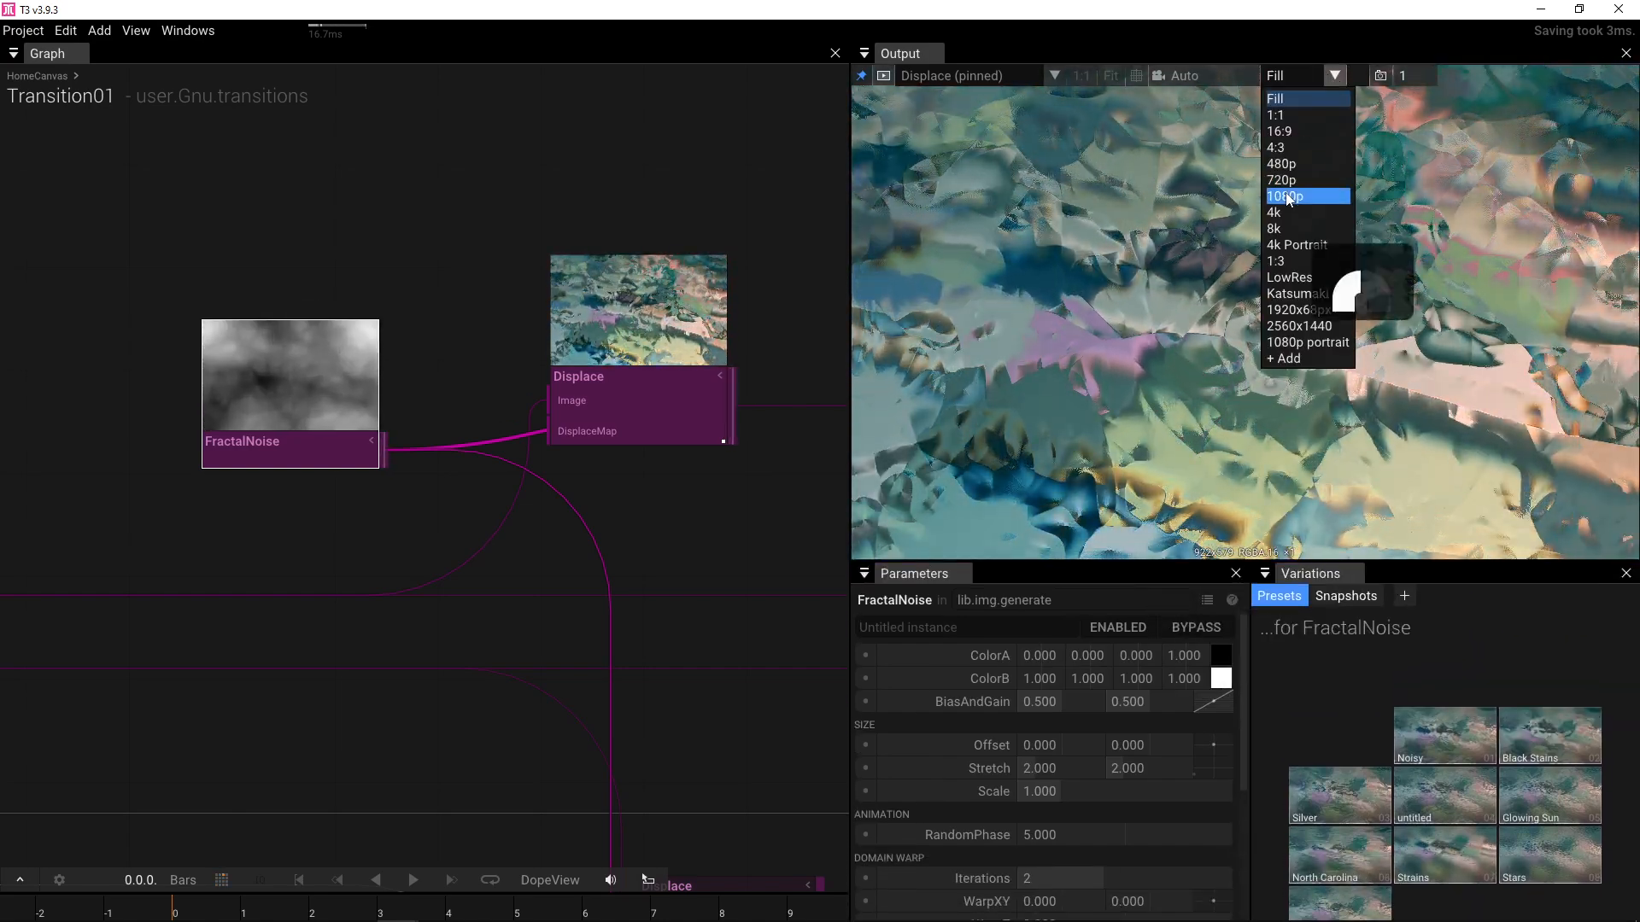
{"action": "left_click", "coordinate": [1298, 194]}
{"action": "left_click_drag", "start_coordinate": [1068, 556], "coordinate": [1076, 510]}
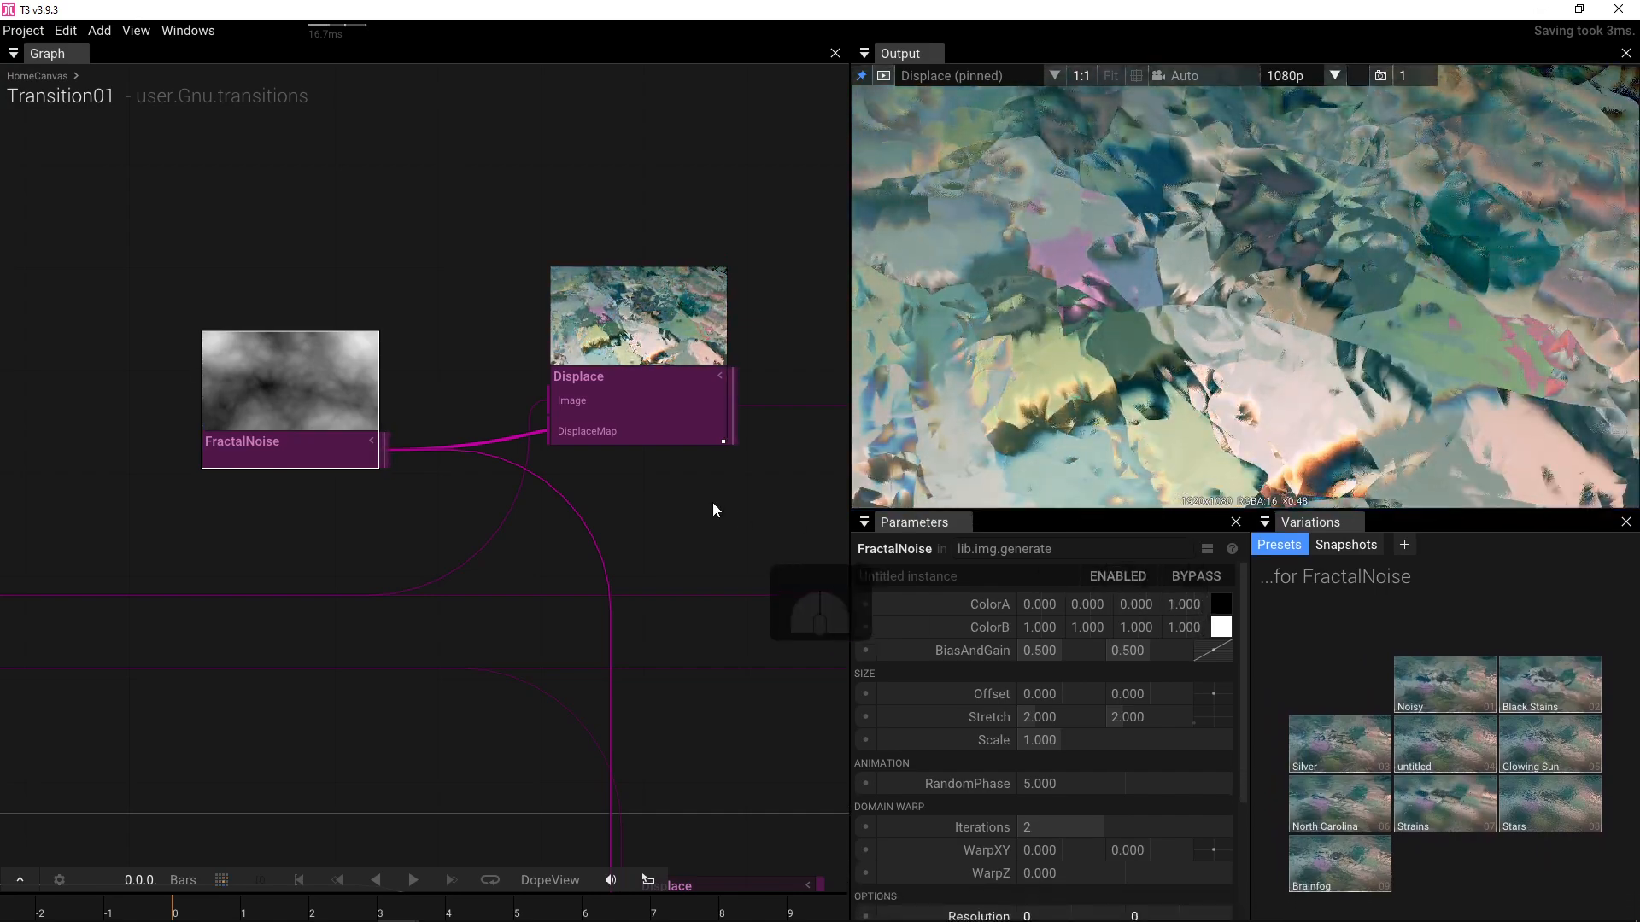
- Reset the DisplacementOffset of the upper Displace node to its default value
{"action": "left_click_drag", "start_coordinate": [718, 464], "coordinate": [531, 208]}
{"action": "scroll", "coordinate": [531, 208], "scroll_direction": "down", "scroll_amount": 4}
{"action": "left_click_drag", "start_coordinate": [521, 268], "coordinate": [569, 276]}
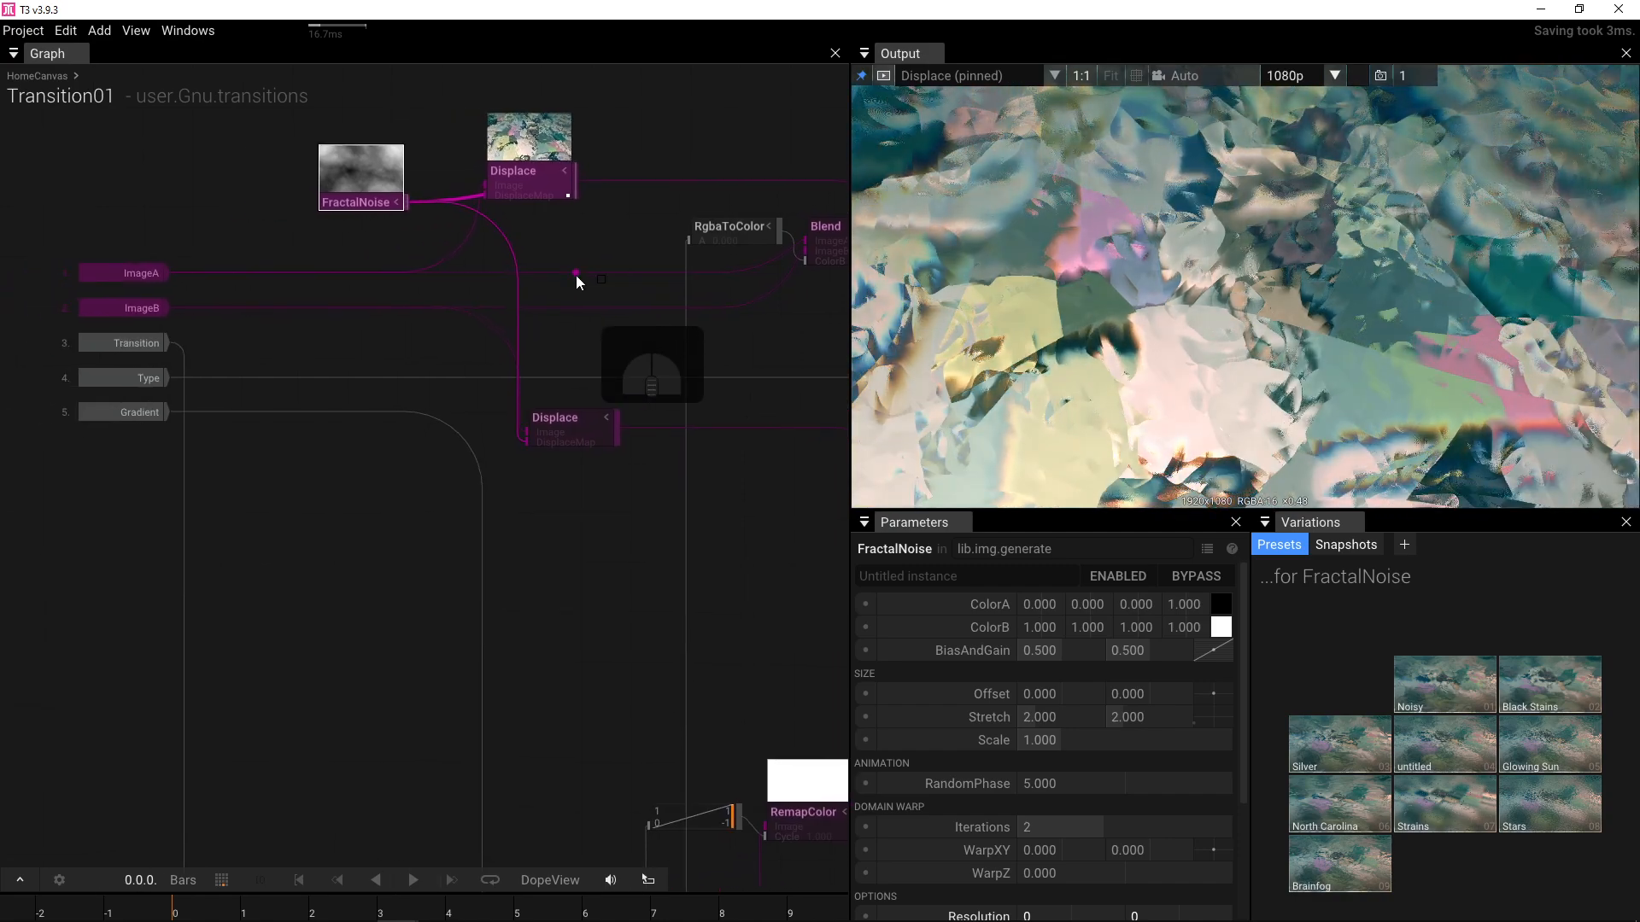
{"action": "left_click", "coordinate": [541, 181]}
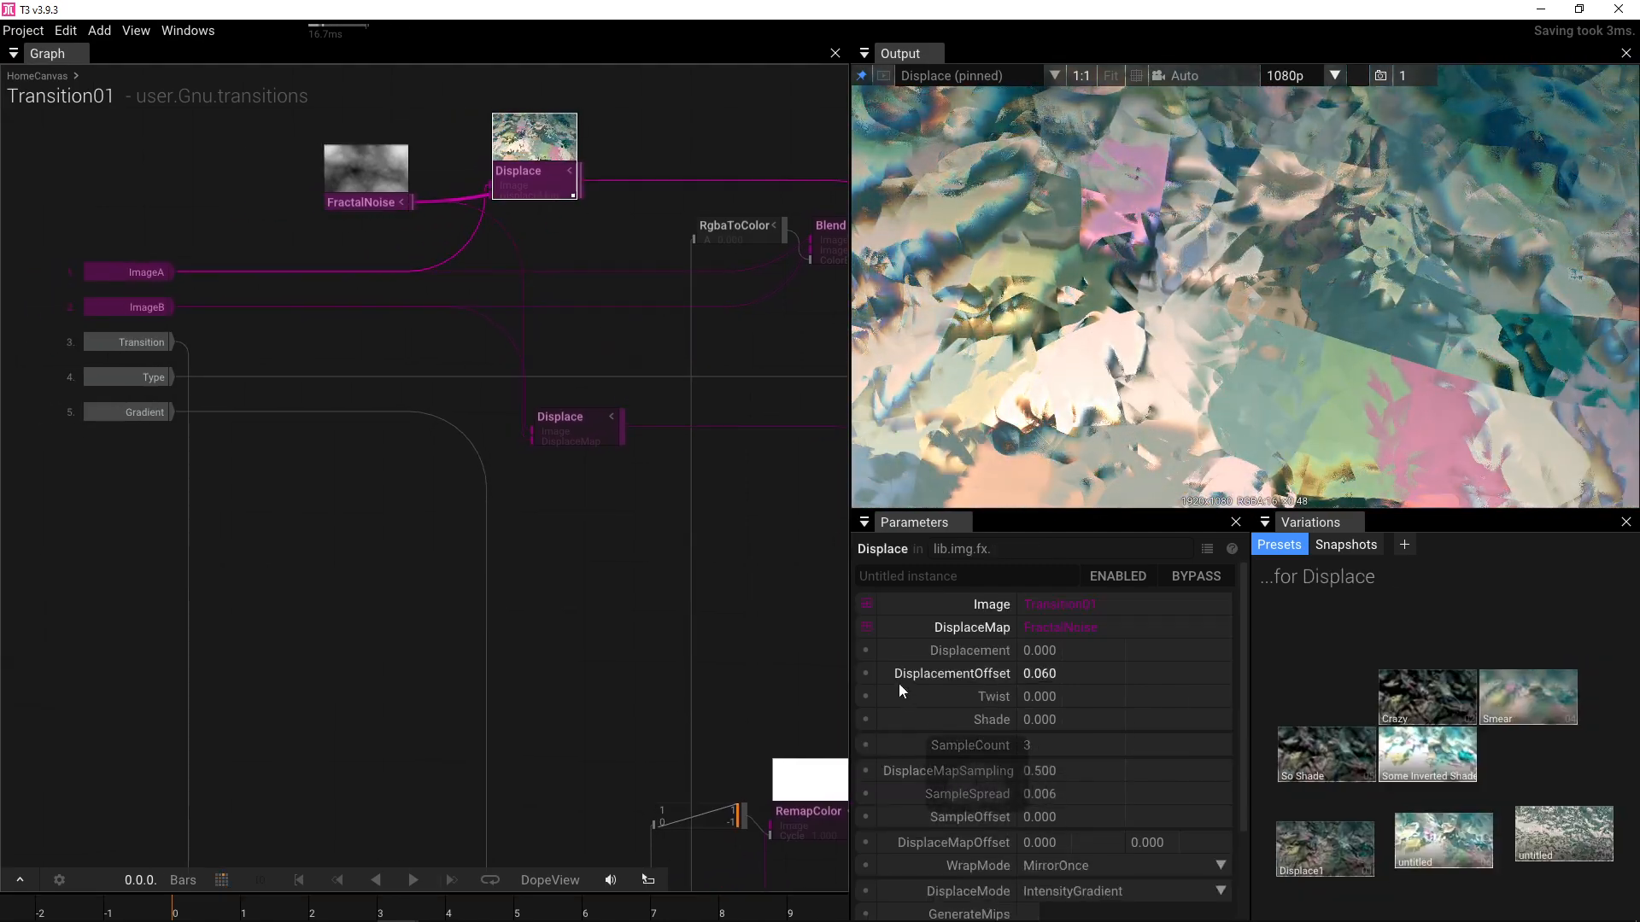
{"action": "left_click", "coordinate": [891, 673]}
- Set Transition01's Type to 0, toggling its Transition option off and on before and after the change
{"action": "left_click", "coordinate": [547, 658]}
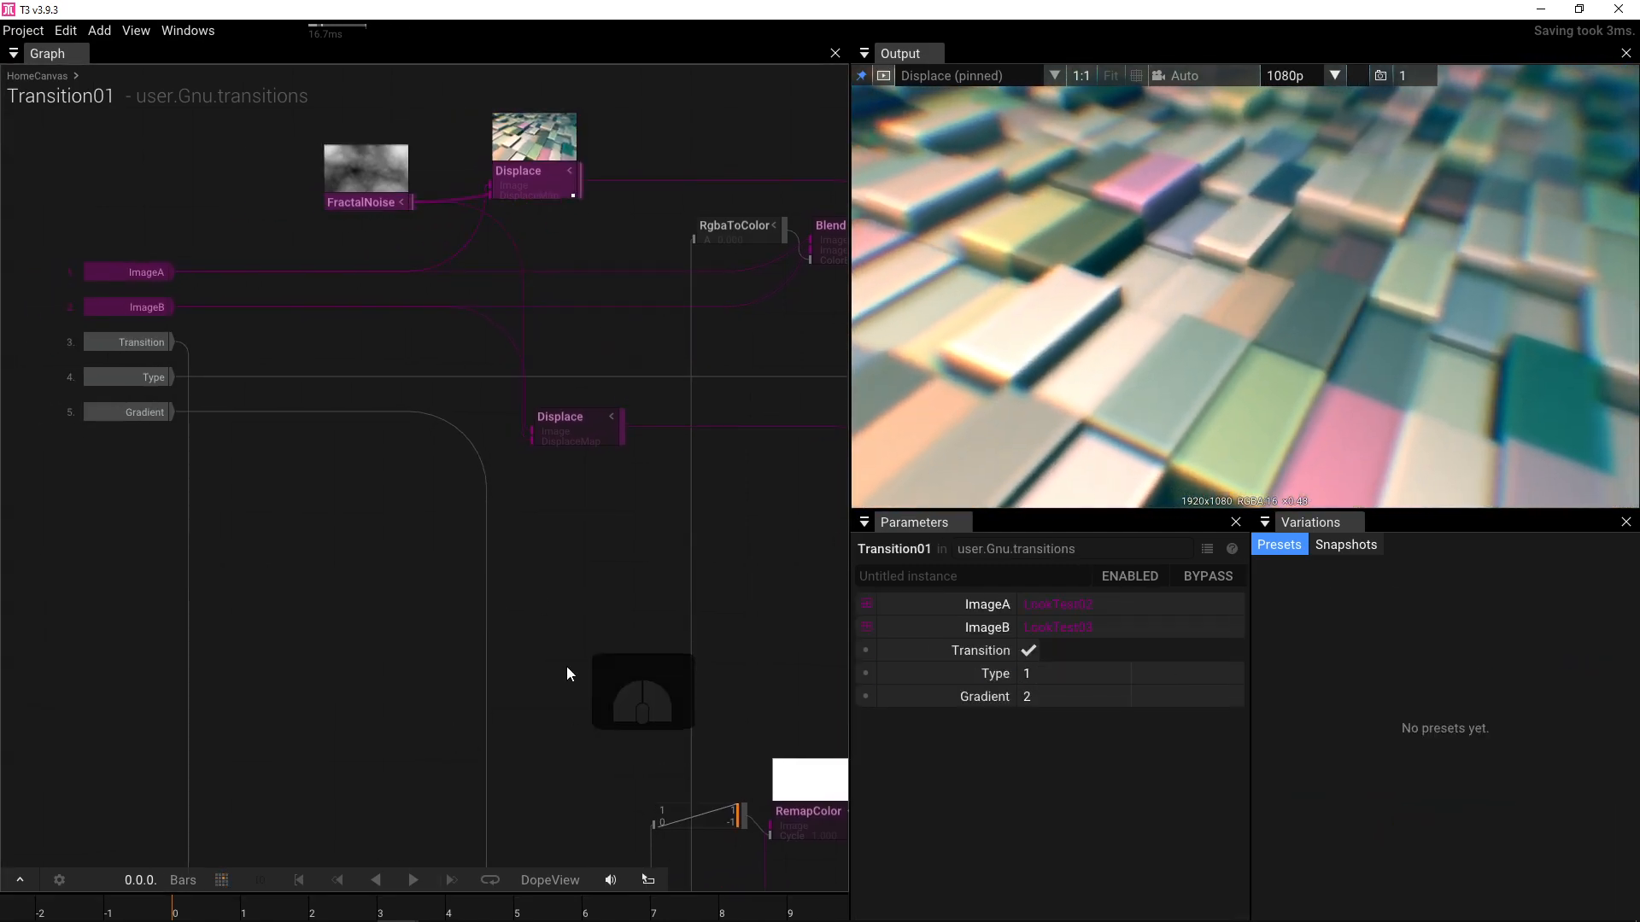
{"action": "left_click", "coordinate": [1032, 651]}
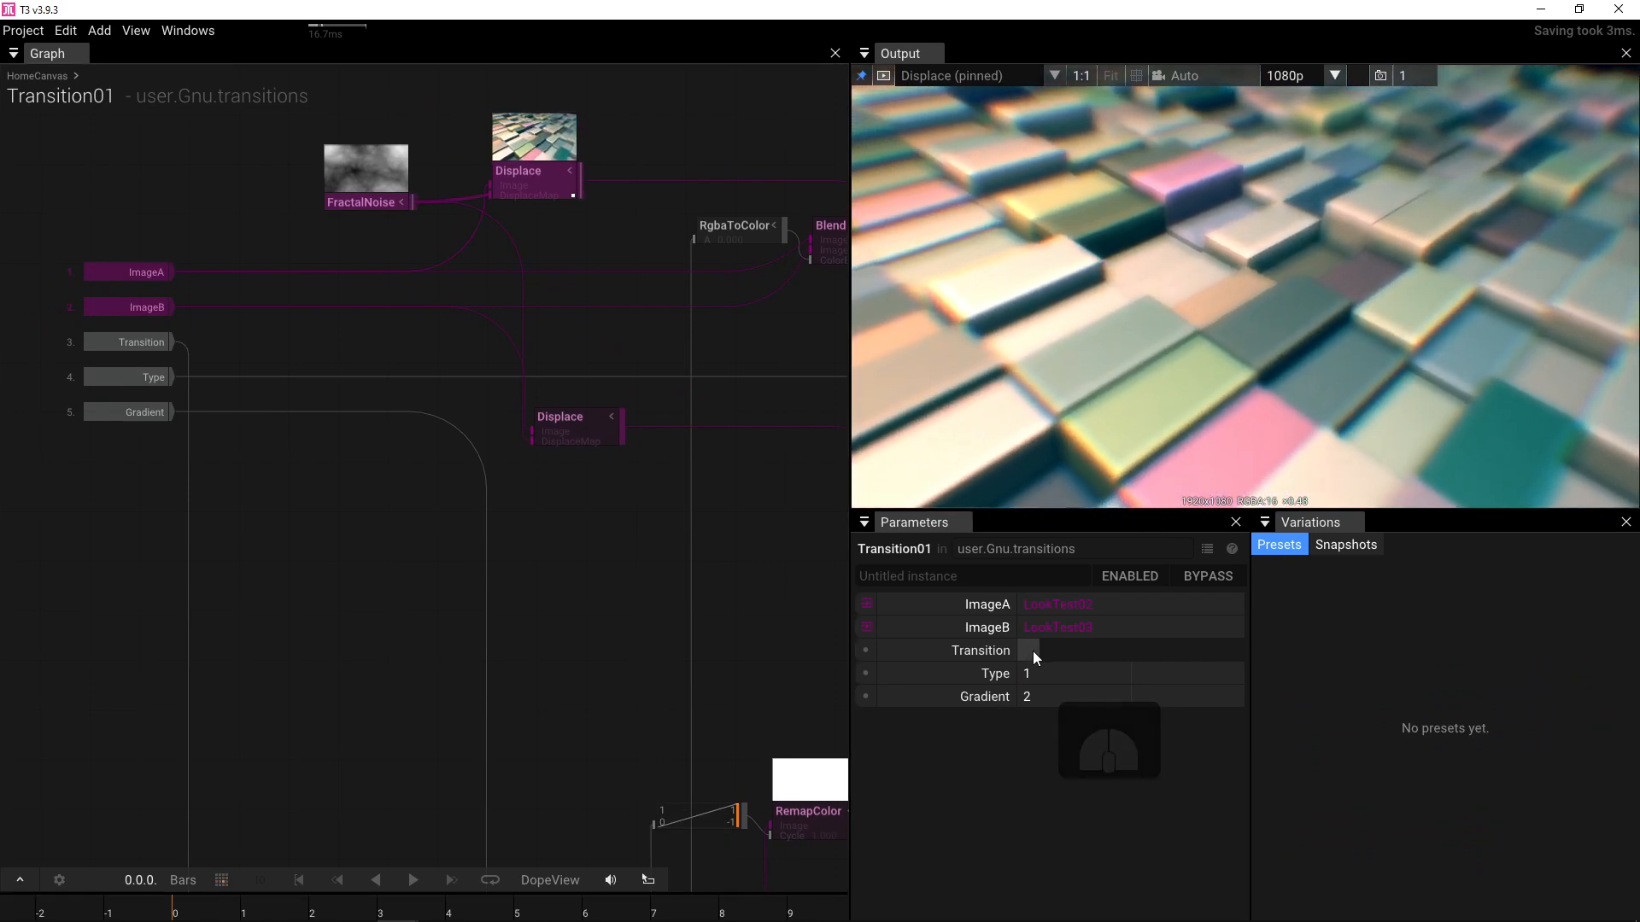
{"action": "left_click", "coordinate": [1032, 650]}
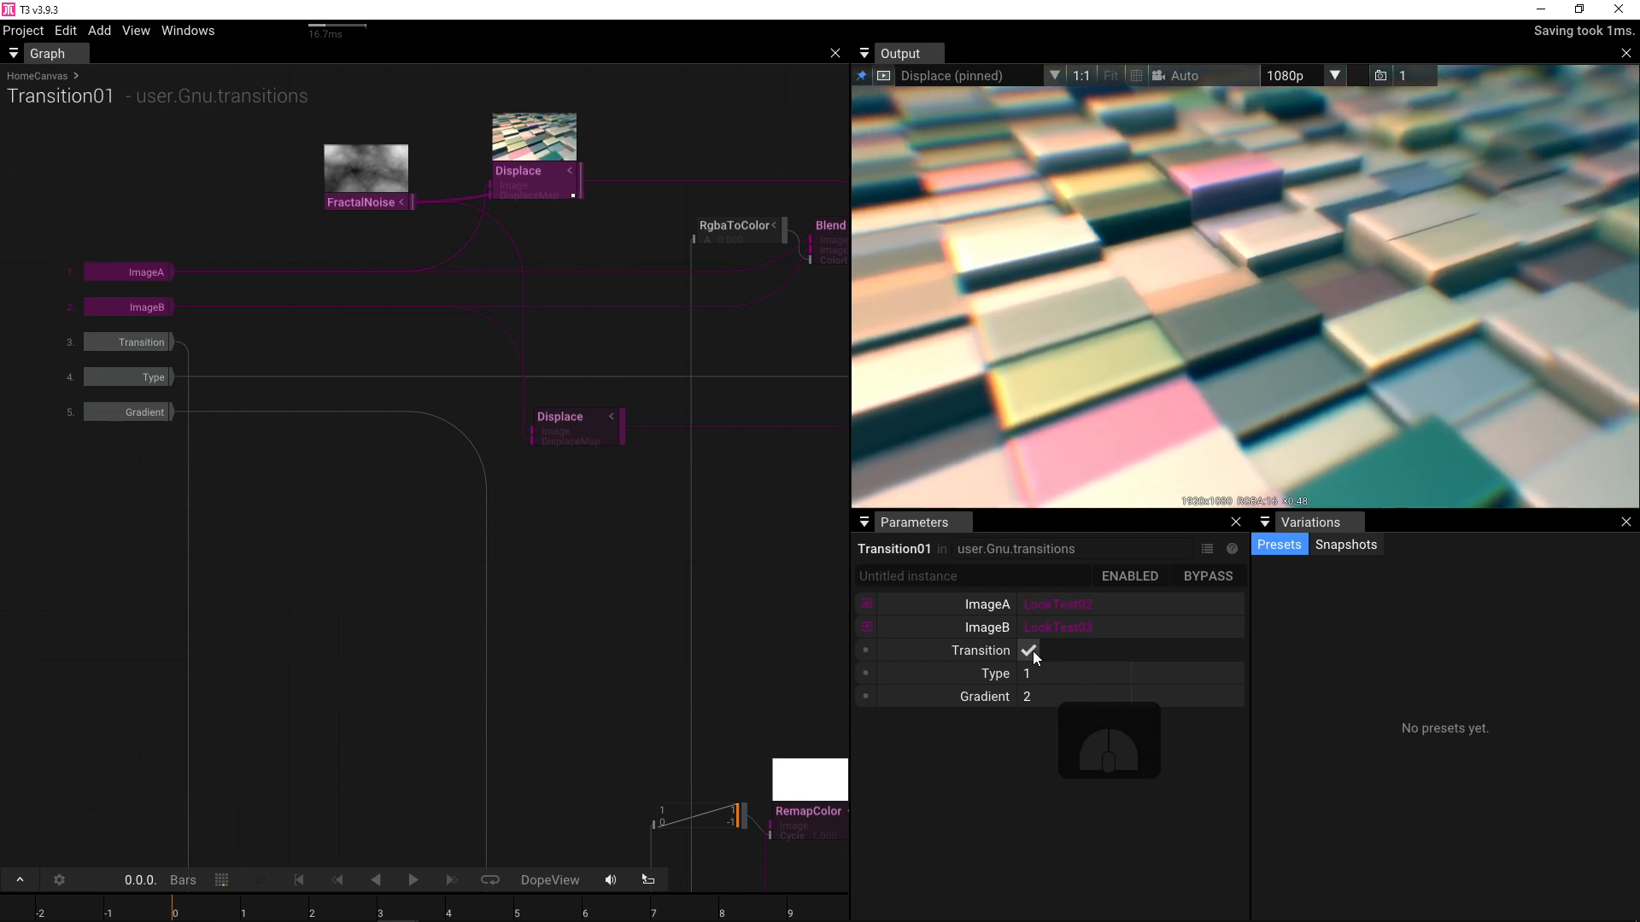
{"action": "left_click", "coordinate": [1052, 676]}
{"action": "type", "text": "0"}
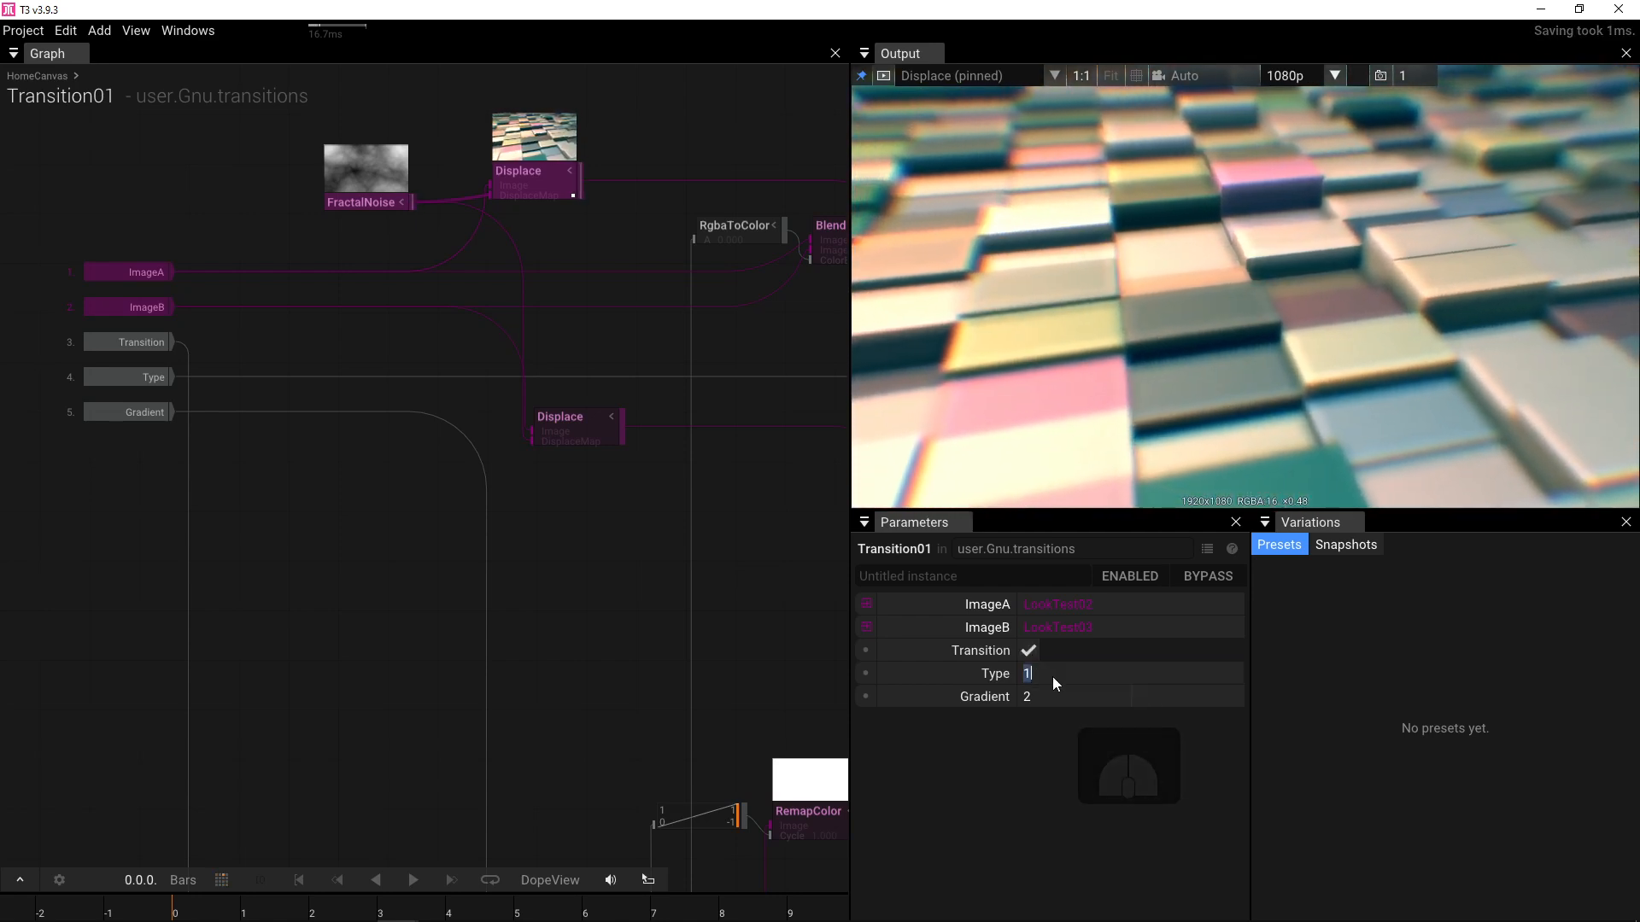
{"action": "key", "text": "Return"}
{"action": "left_click", "coordinate": [1032, 649]}
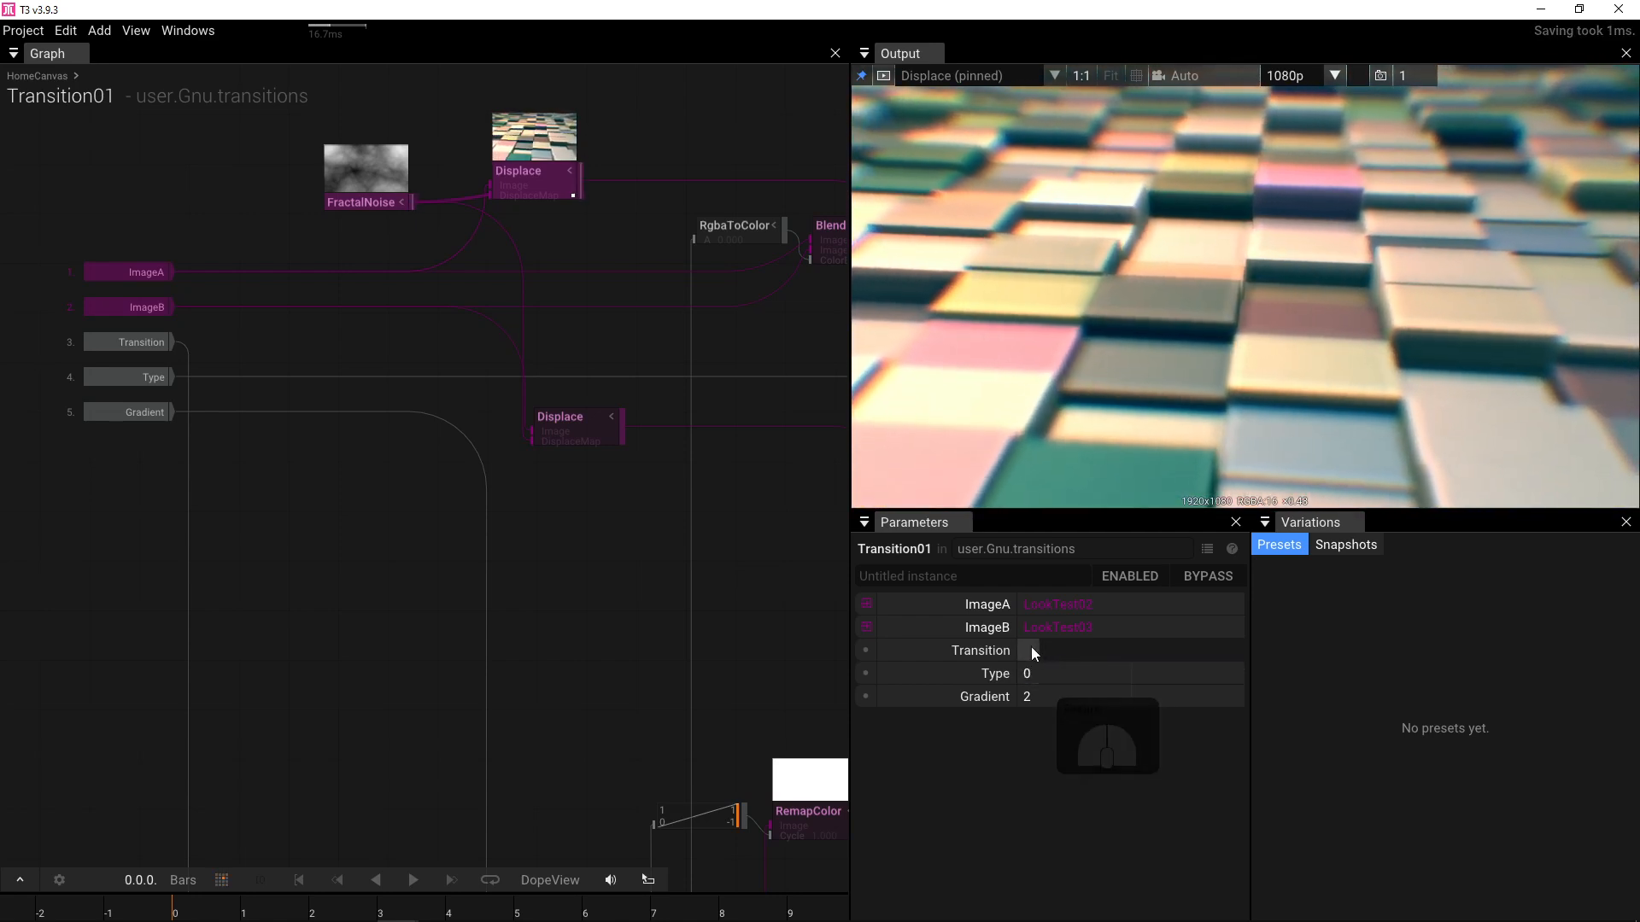
{"action": "left_click", "coordinate": [1031, 649]}
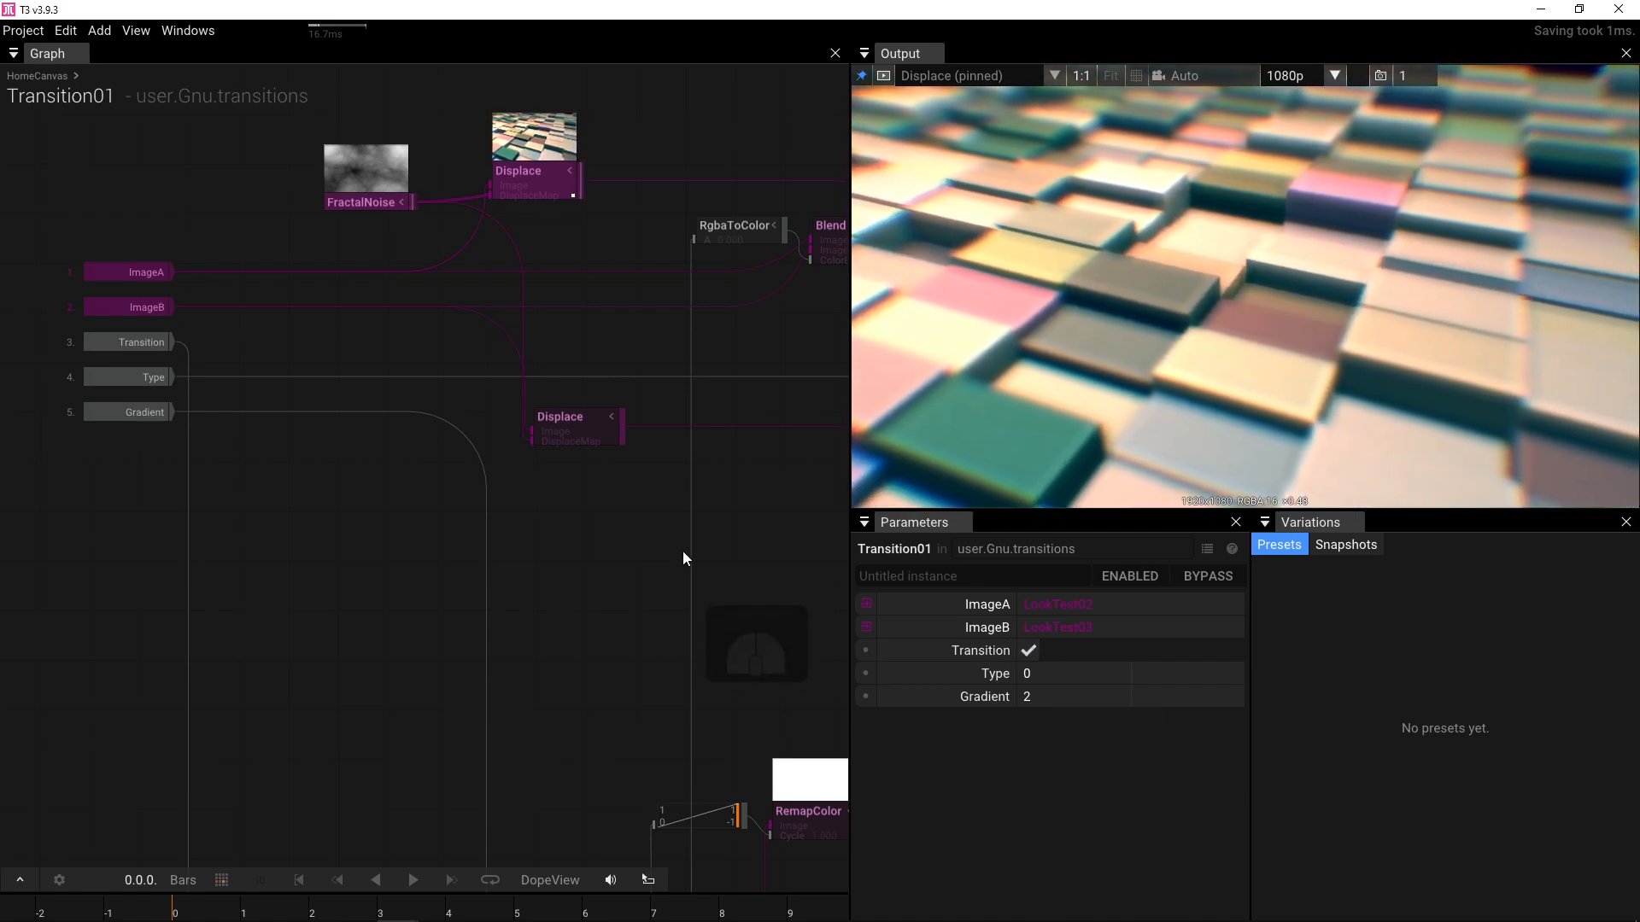
- Pin Transition01 instead of Displace as the displayed output, and toggle Transition off and on to test the plain blend
{"action": "scroll", "coordinate": [551, 197], "scroll_direction": "up", "scroll_amount": 3}
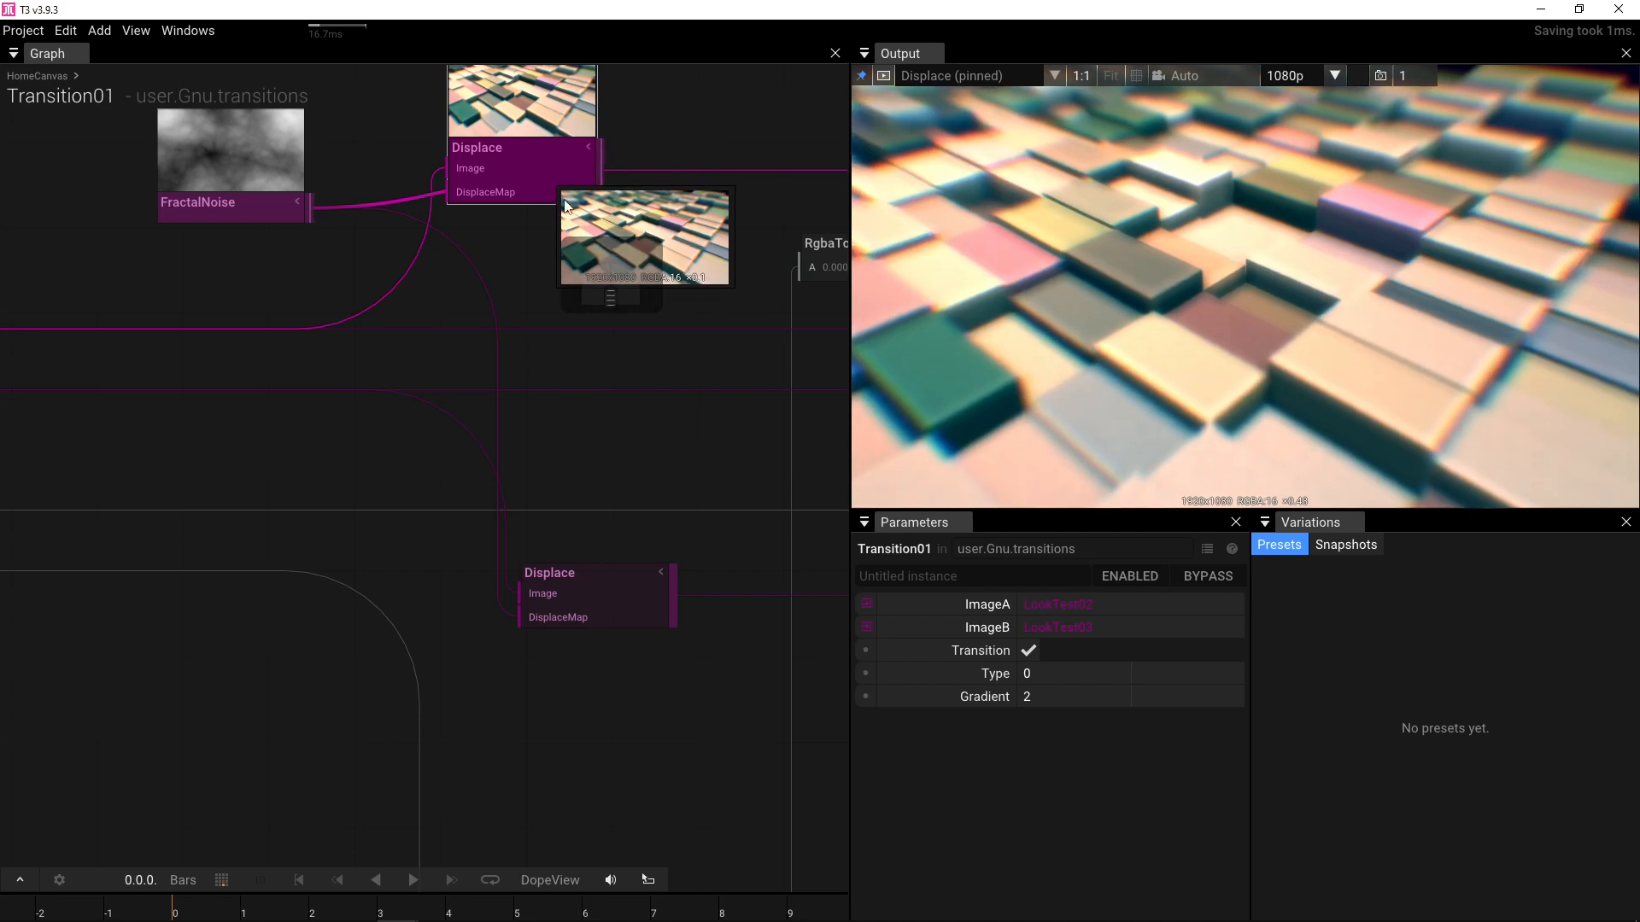
{"action": "left_click_drag", "start_coordinate": [642, 316], "coordinate": [304, 371]}
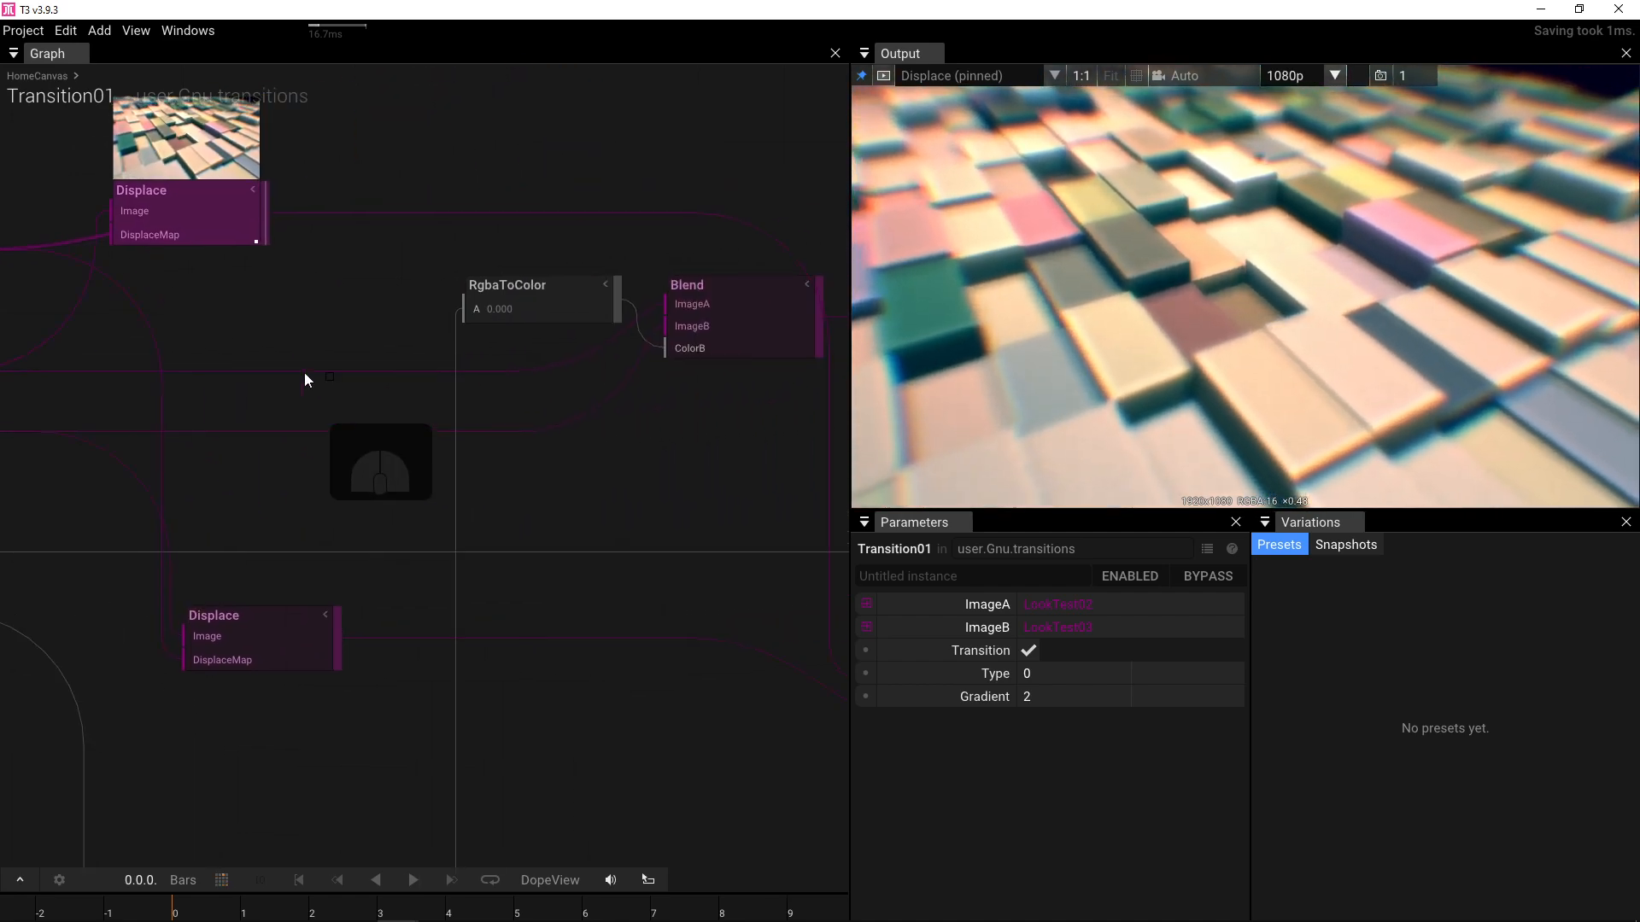
{"action": "left_click_drag", "start_coordinate": [488, 382], "coordinate": [204, 402]}
{"action": "scroll", "coordinate": [479, 268], "scroll_direction": "down", "scroll_amount": 3}
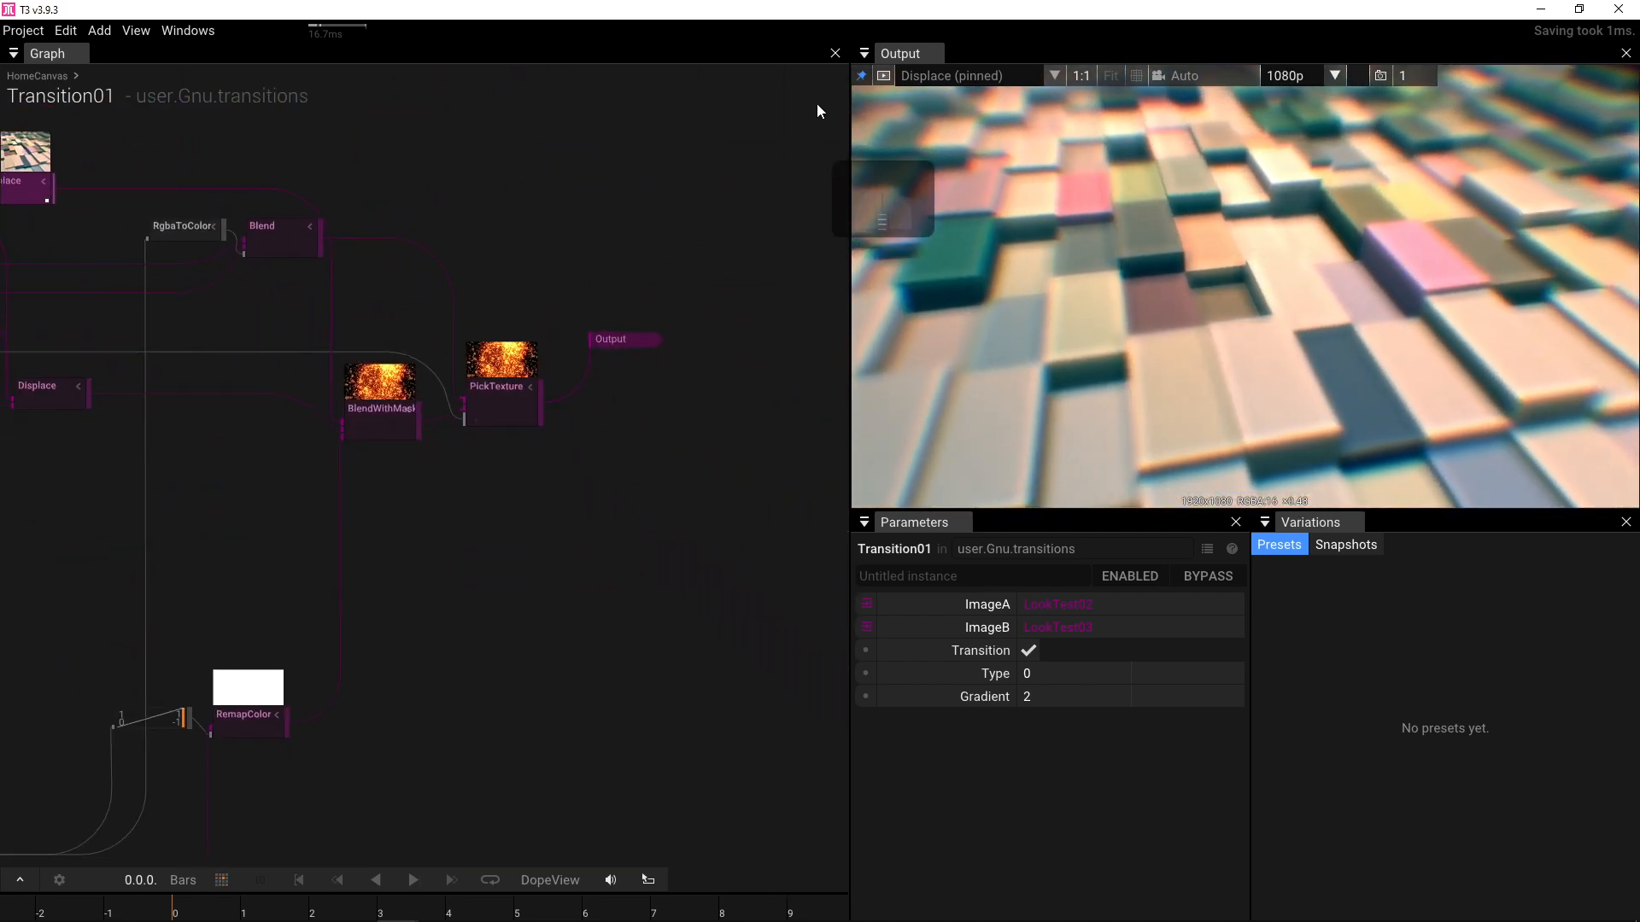
{"action": "left_click", "coordinate": [862, 76]}
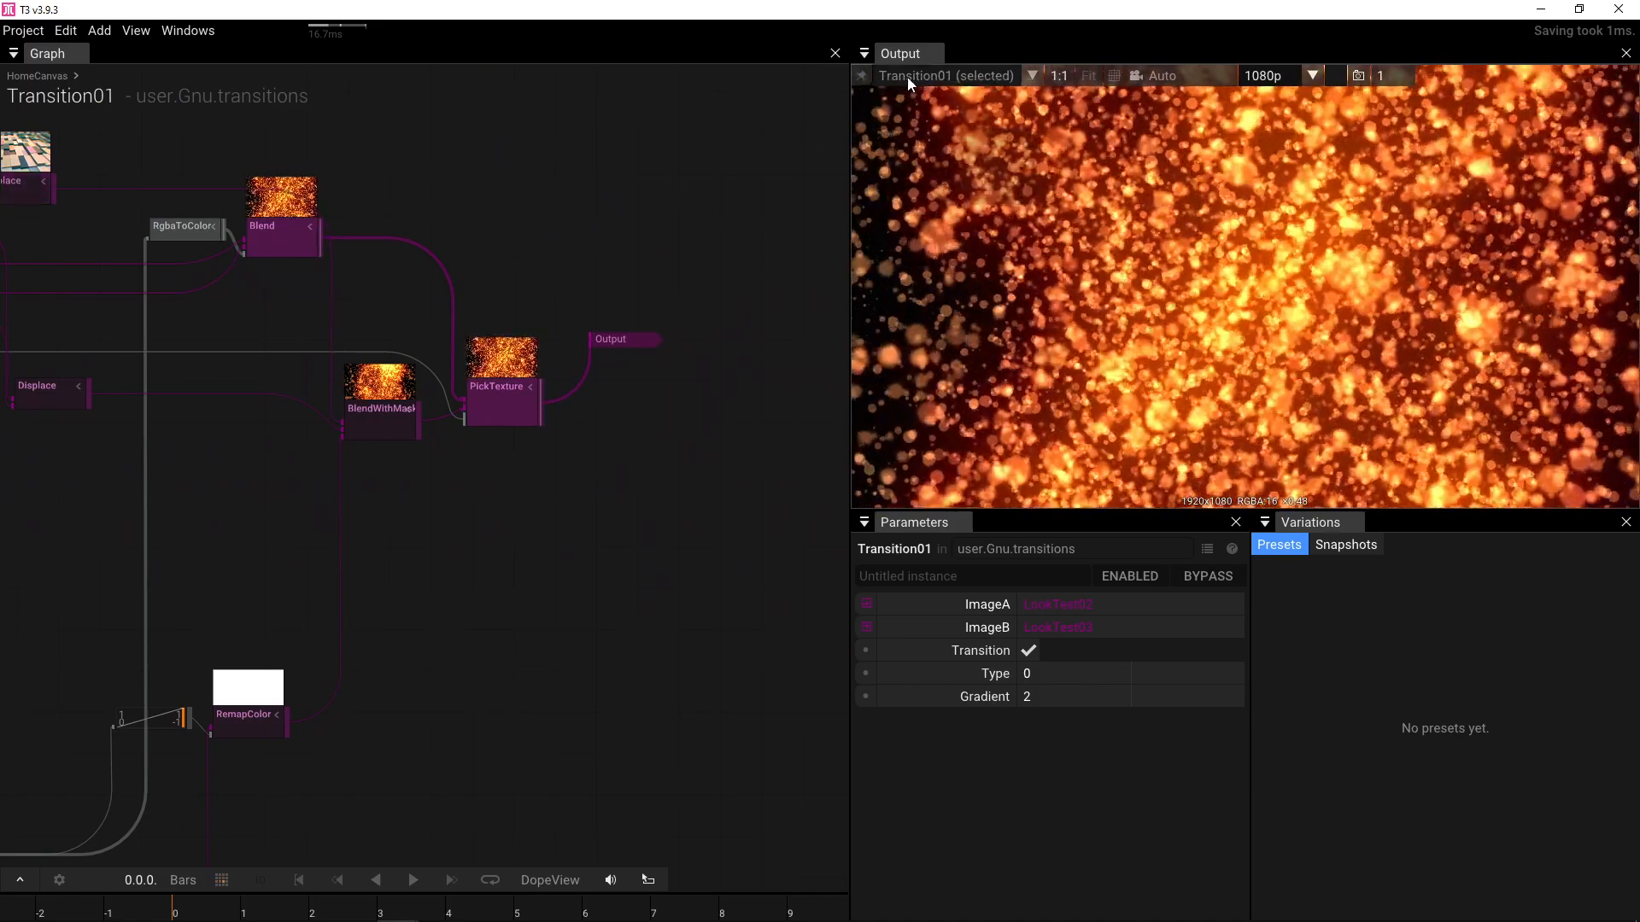
{"action": "left_click", "coordinate": [862, 76]}
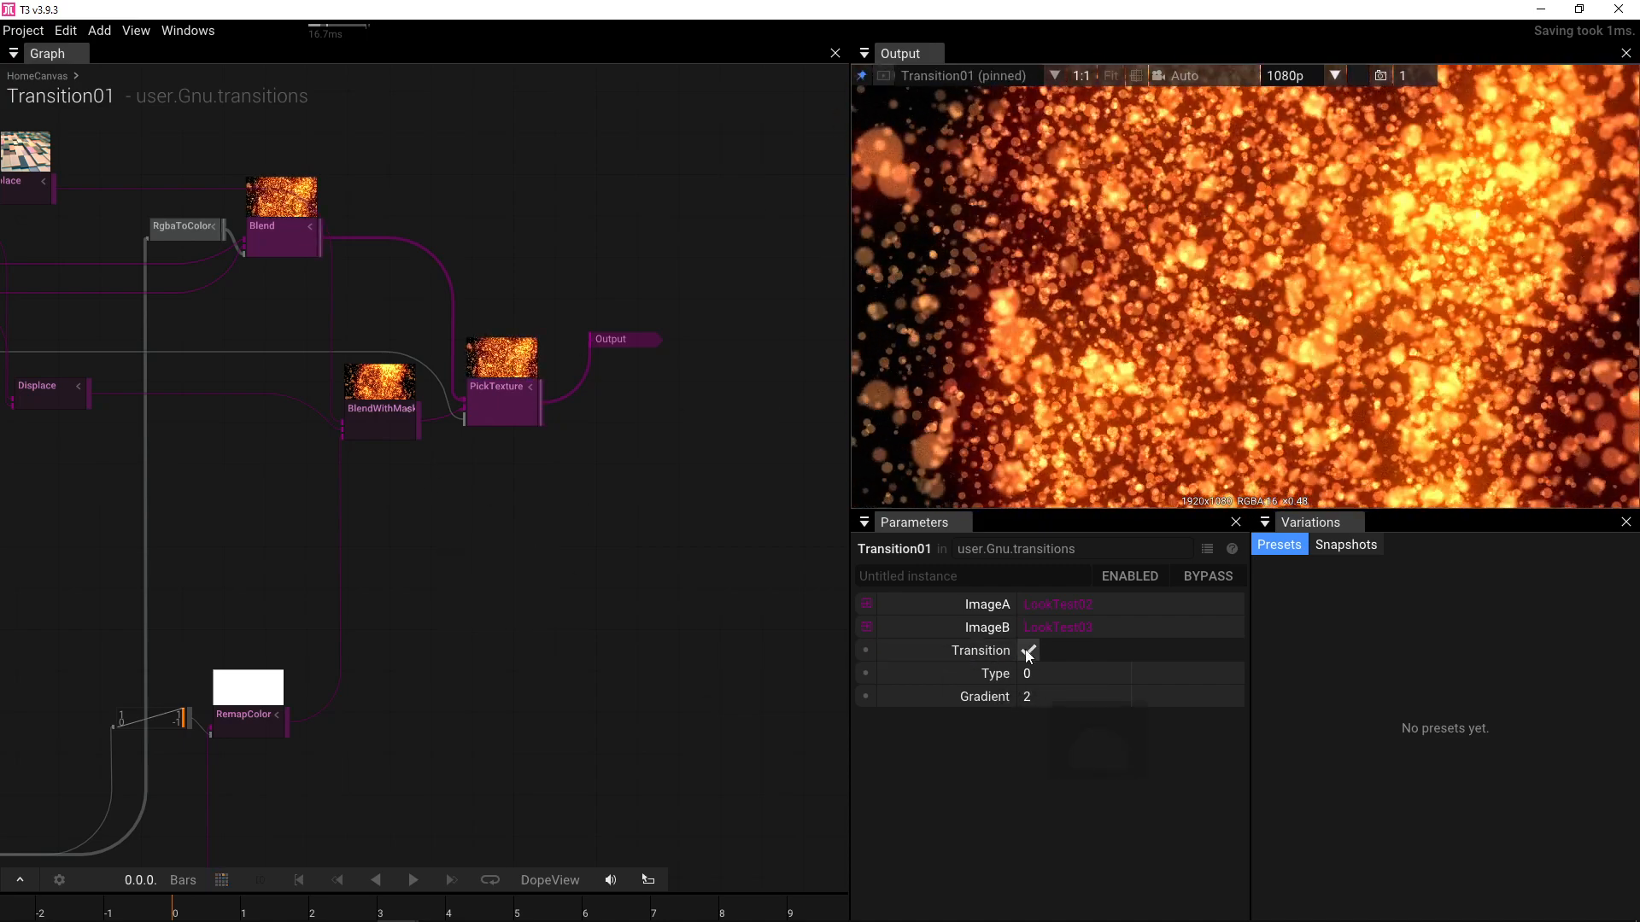
{"action": "left_click", "coordinate": [1028, 651]}
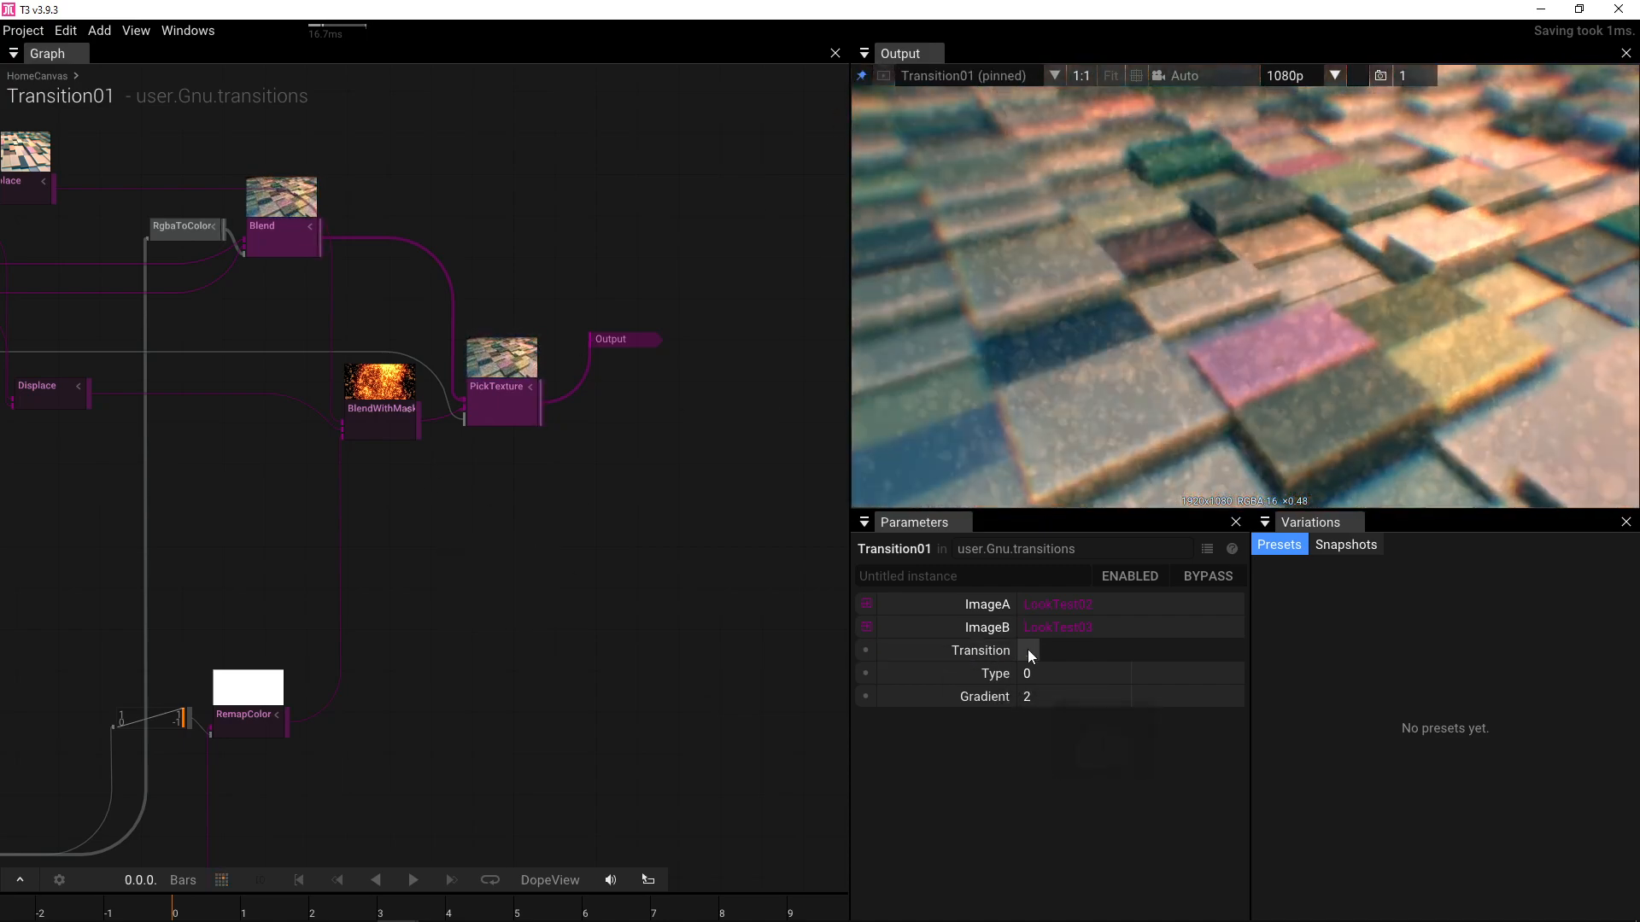
{"action": "left_click", "coordinate": [1028, 650]}
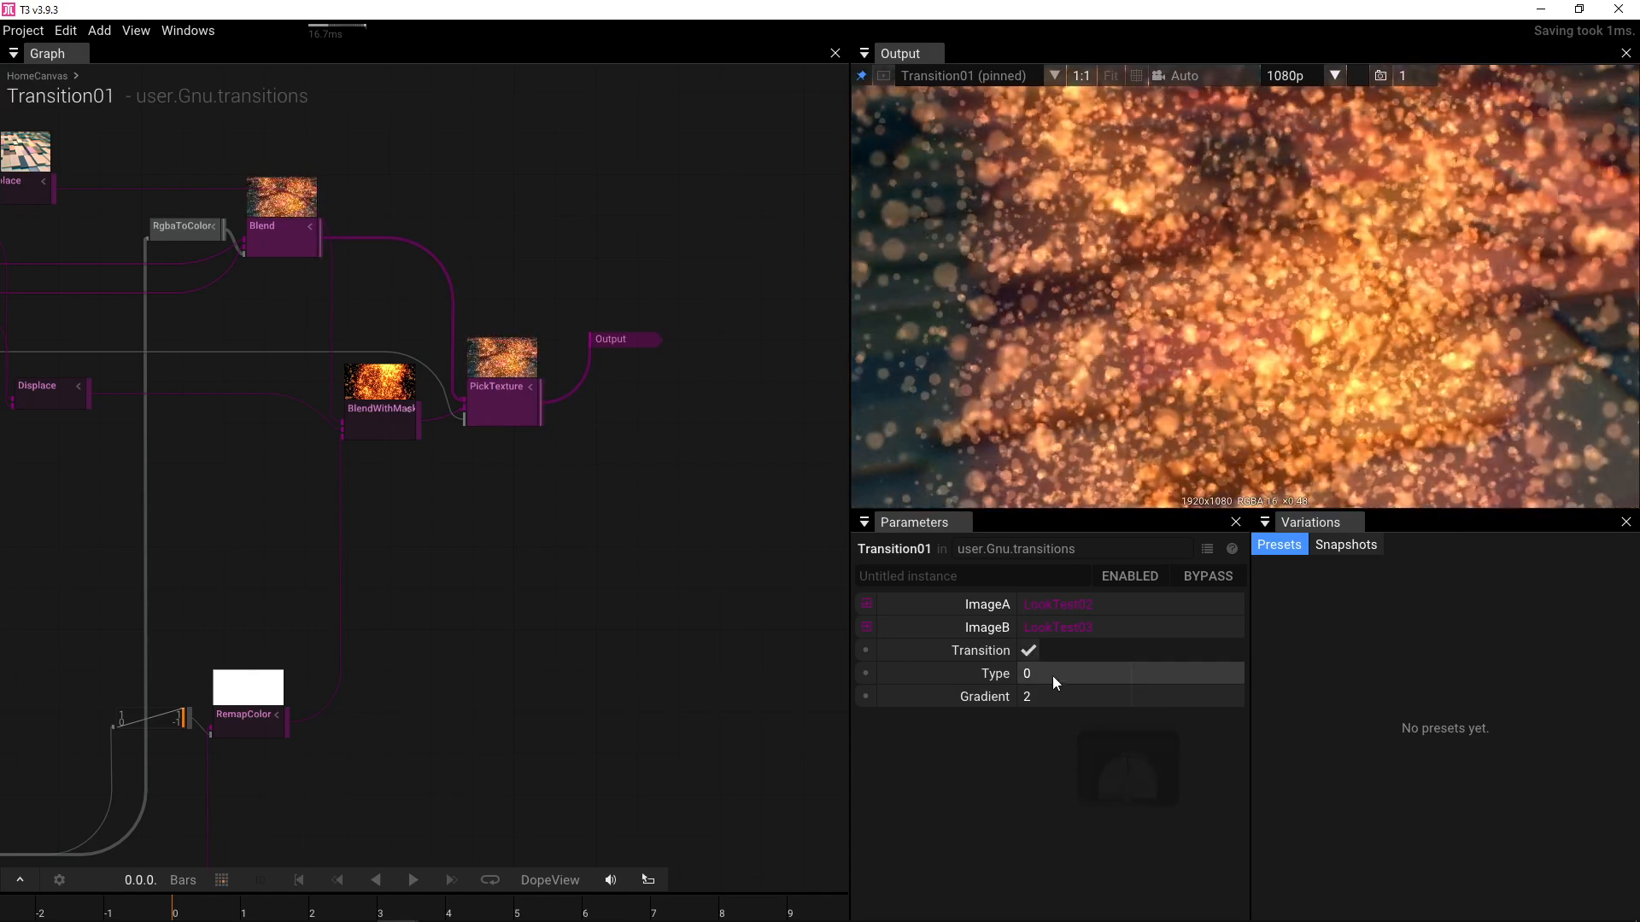
- Set Transition01's Type to 1 and toggle Transition off and on to test the displaced gradient wipe
{"action": "left_click", "coordinate": [1052, 674]}
{"action": "type", "text": "1"}
{"action": "key", "text": "Return"}
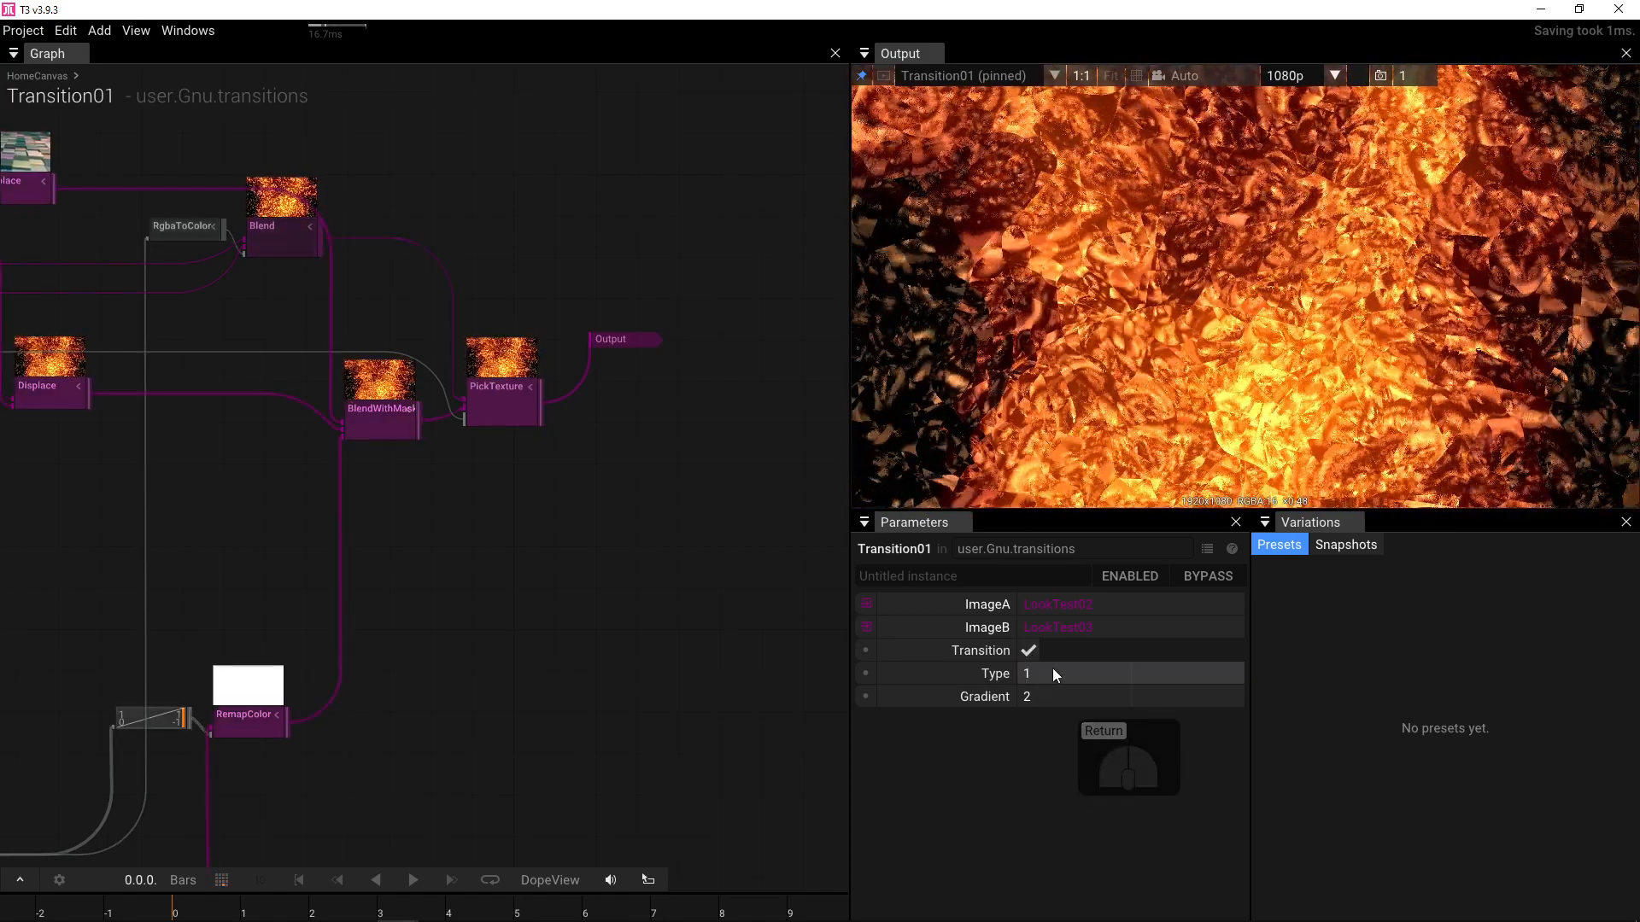
{"action": "left_click", "coordinate": [1034, 651]}
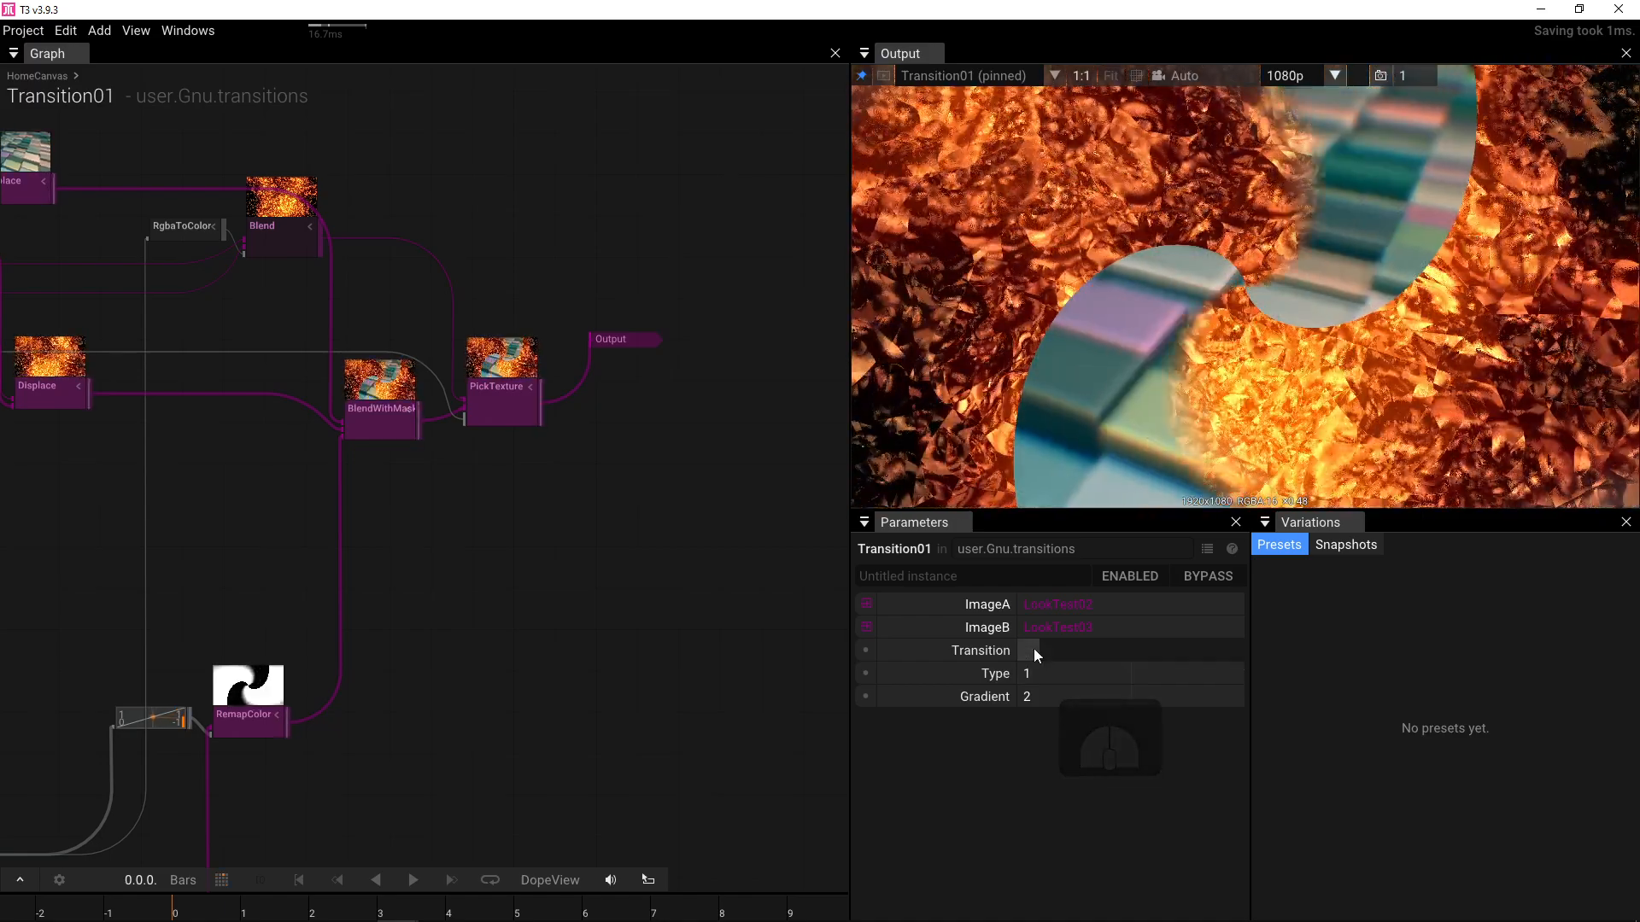
{"action": "left_click", "coordinate": [1034, 649]}
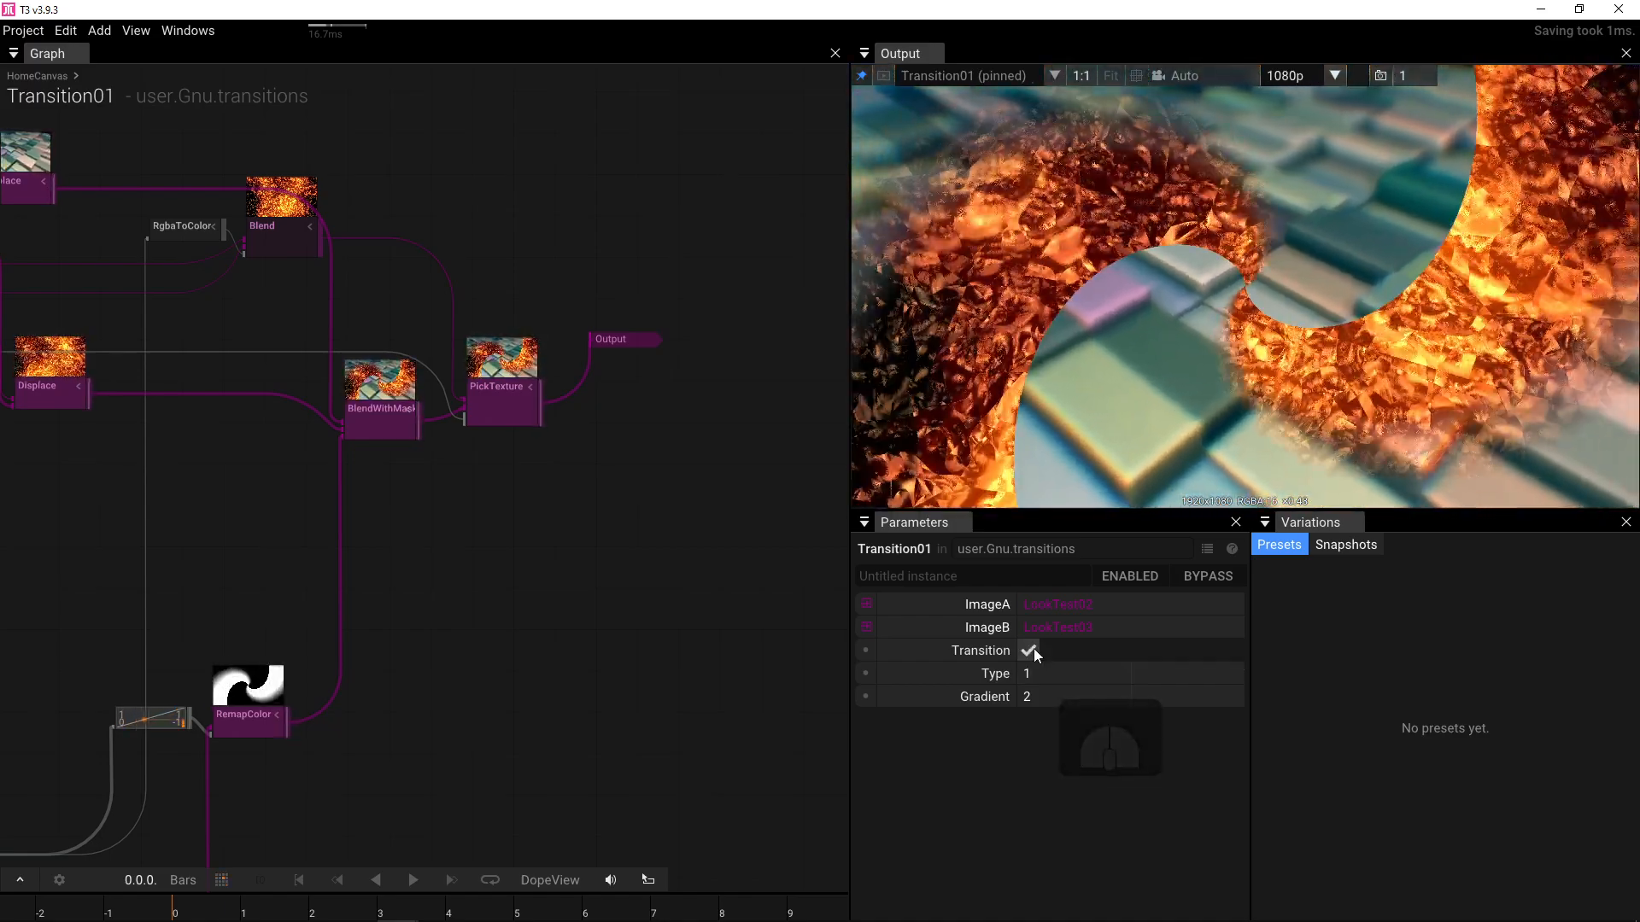
{"action": "left_click_drag", "start_coordinate": [455, 564], "coordinate": [839, 456]}
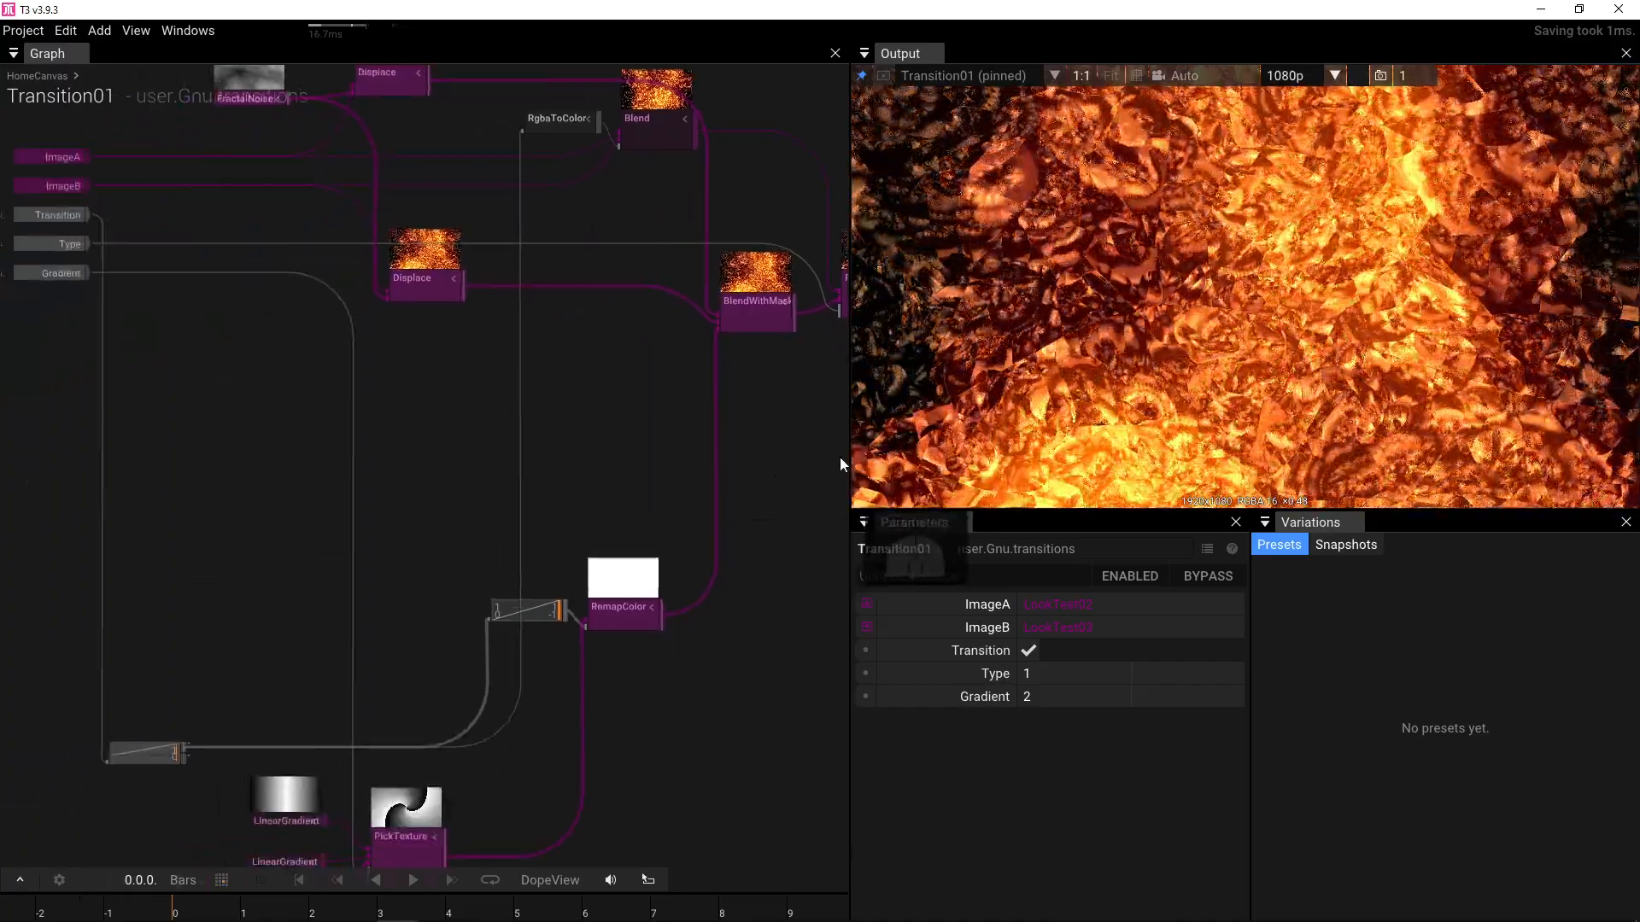
- Move the FractalNoise node down near the gradient nodes and connect its output as an additional input of PickTexture
{"action": "scroll", "coordinate": [839, 456], "scroll_direction": "down", "scroll_amount": 3}
{"action": "left_click_drag", "start_coordinate": [613, 446], "coordinate": [639, 372]}
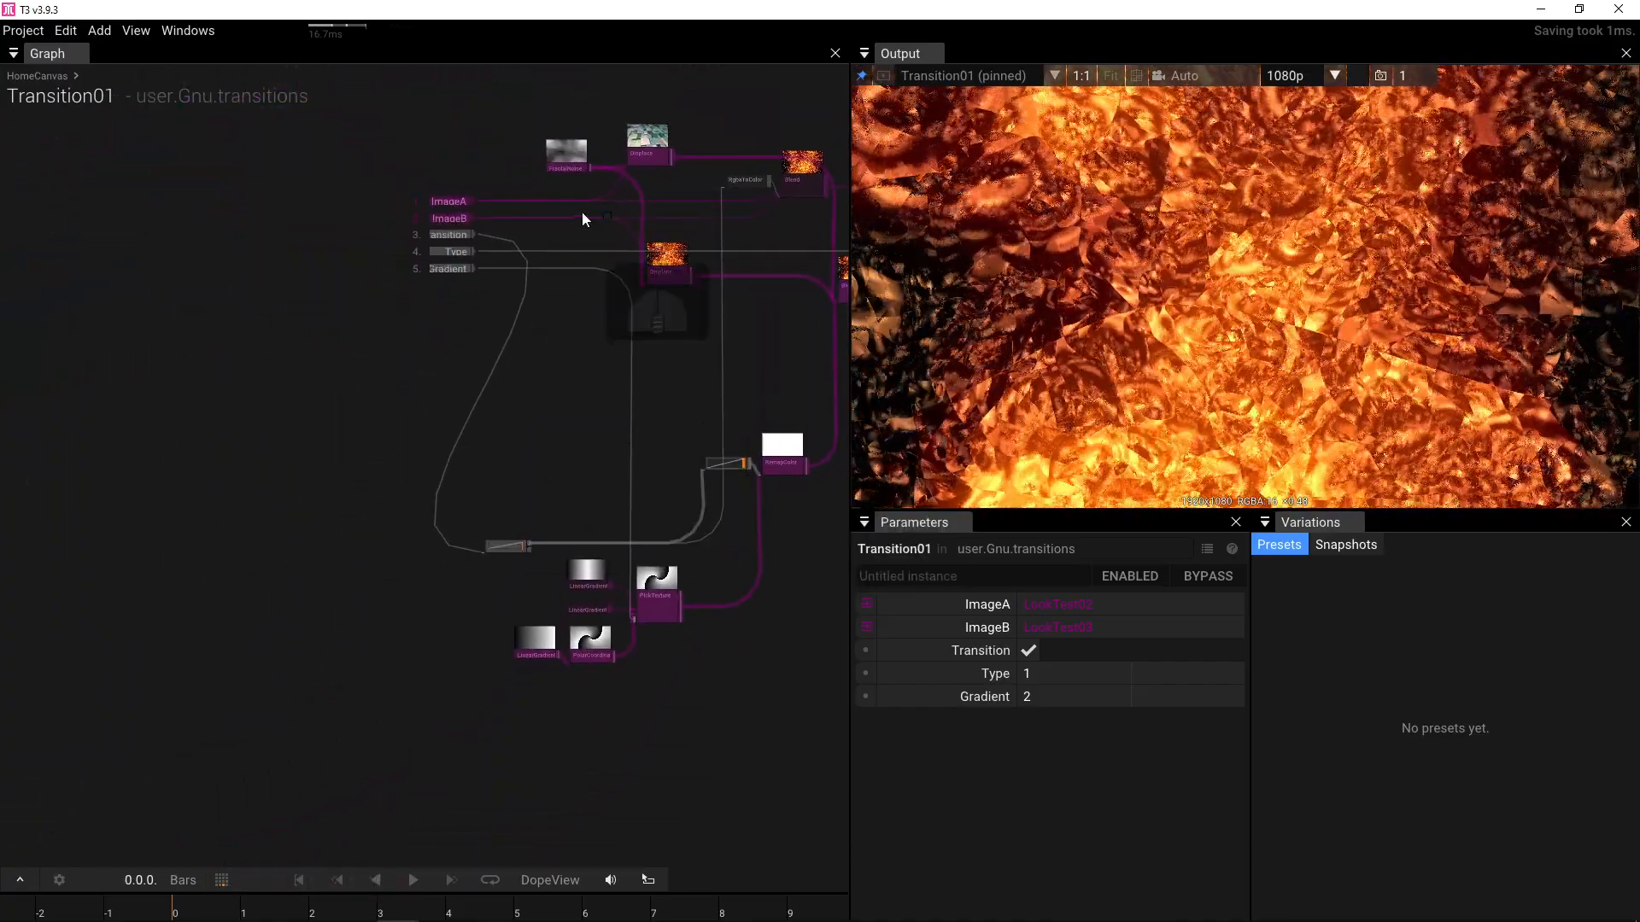
{"action": "left_click_drag", "start_coordinate": [568, 239], "coordinate": [475, 279]}
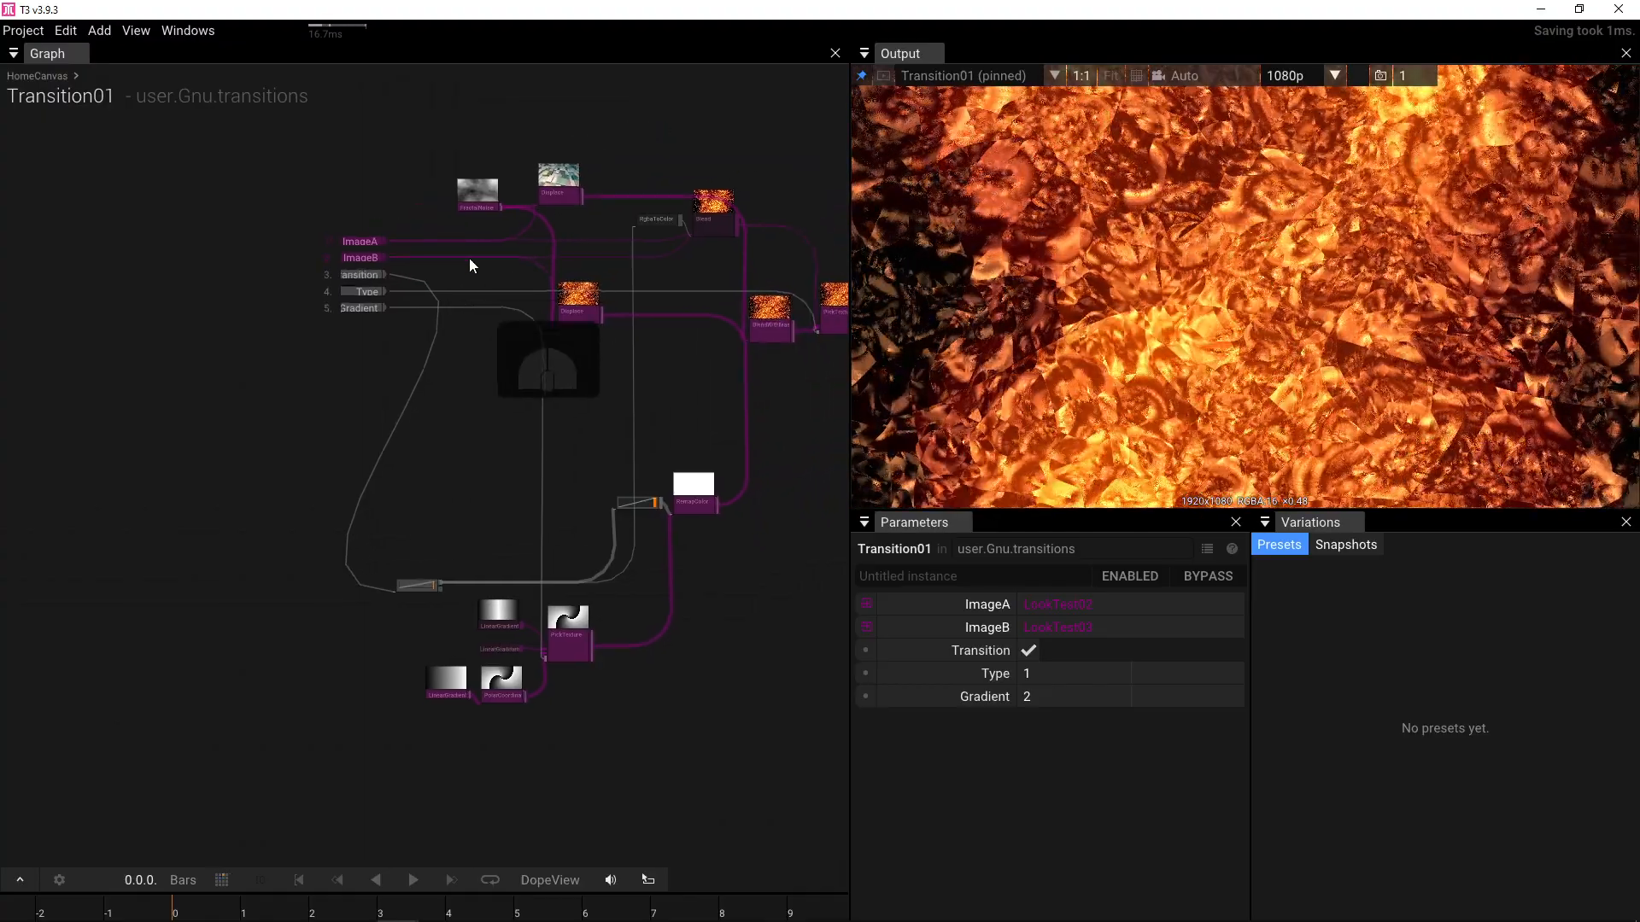
{"action": "left_click_drag", "start_coordinate": [464, 205], "coordinate": [417, 513]}
{"action": "scroll", "coordinate": [576, 560], "scroll_direction": "up", "scroll_amount": 5}
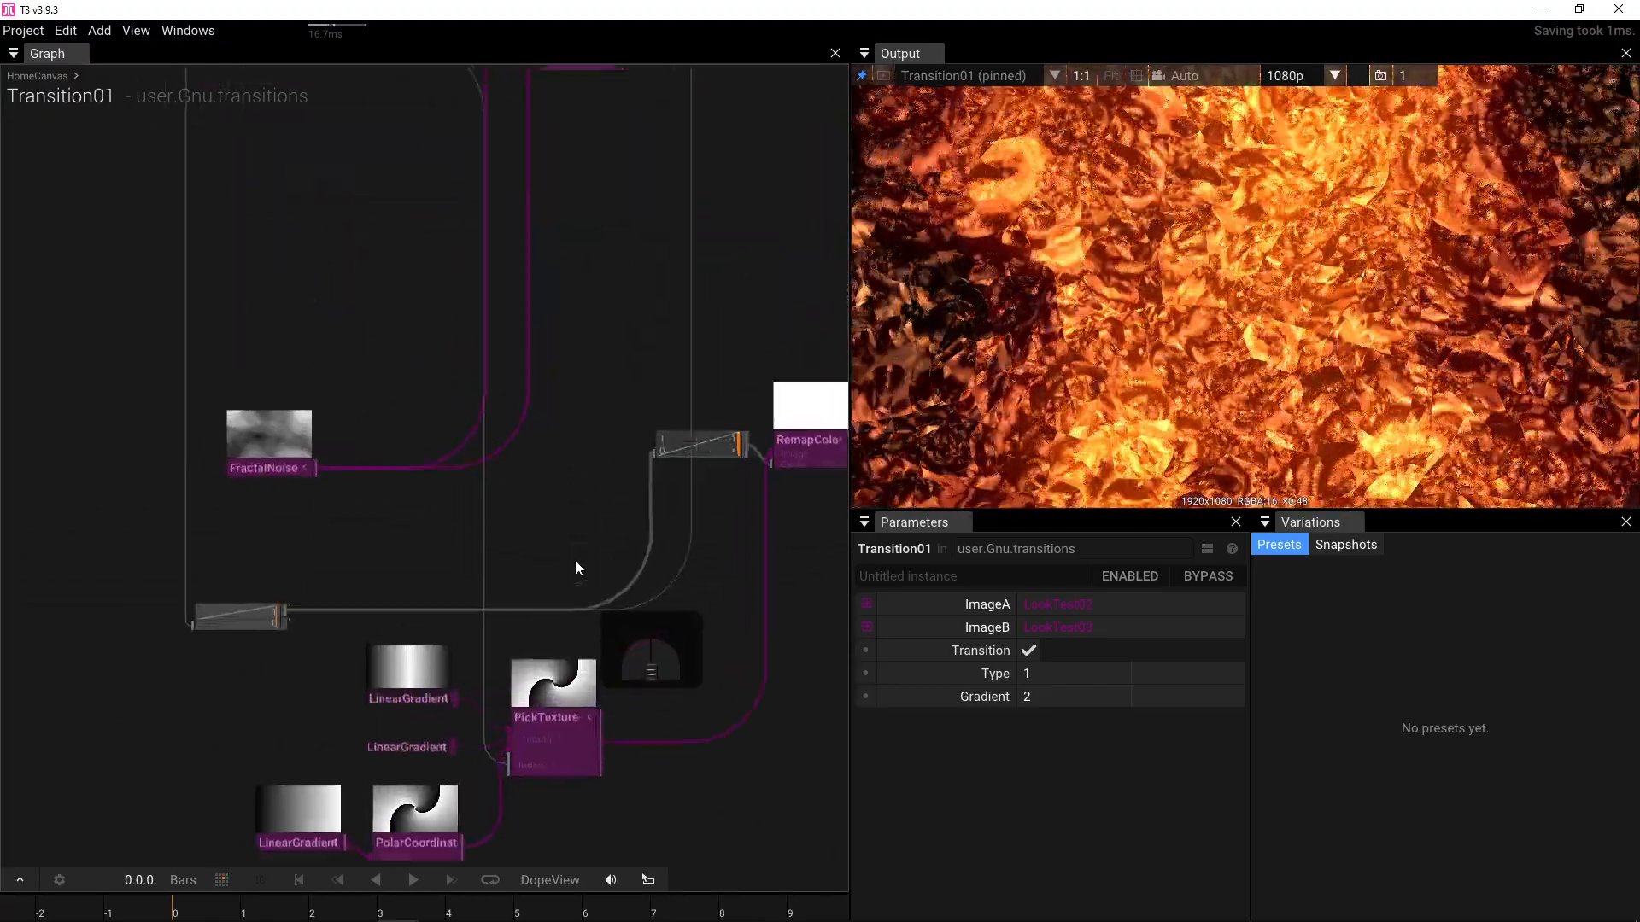
{"action": "left_click_drag", "start_coordinate": [368, 401], "coordinate": [571, 596]}
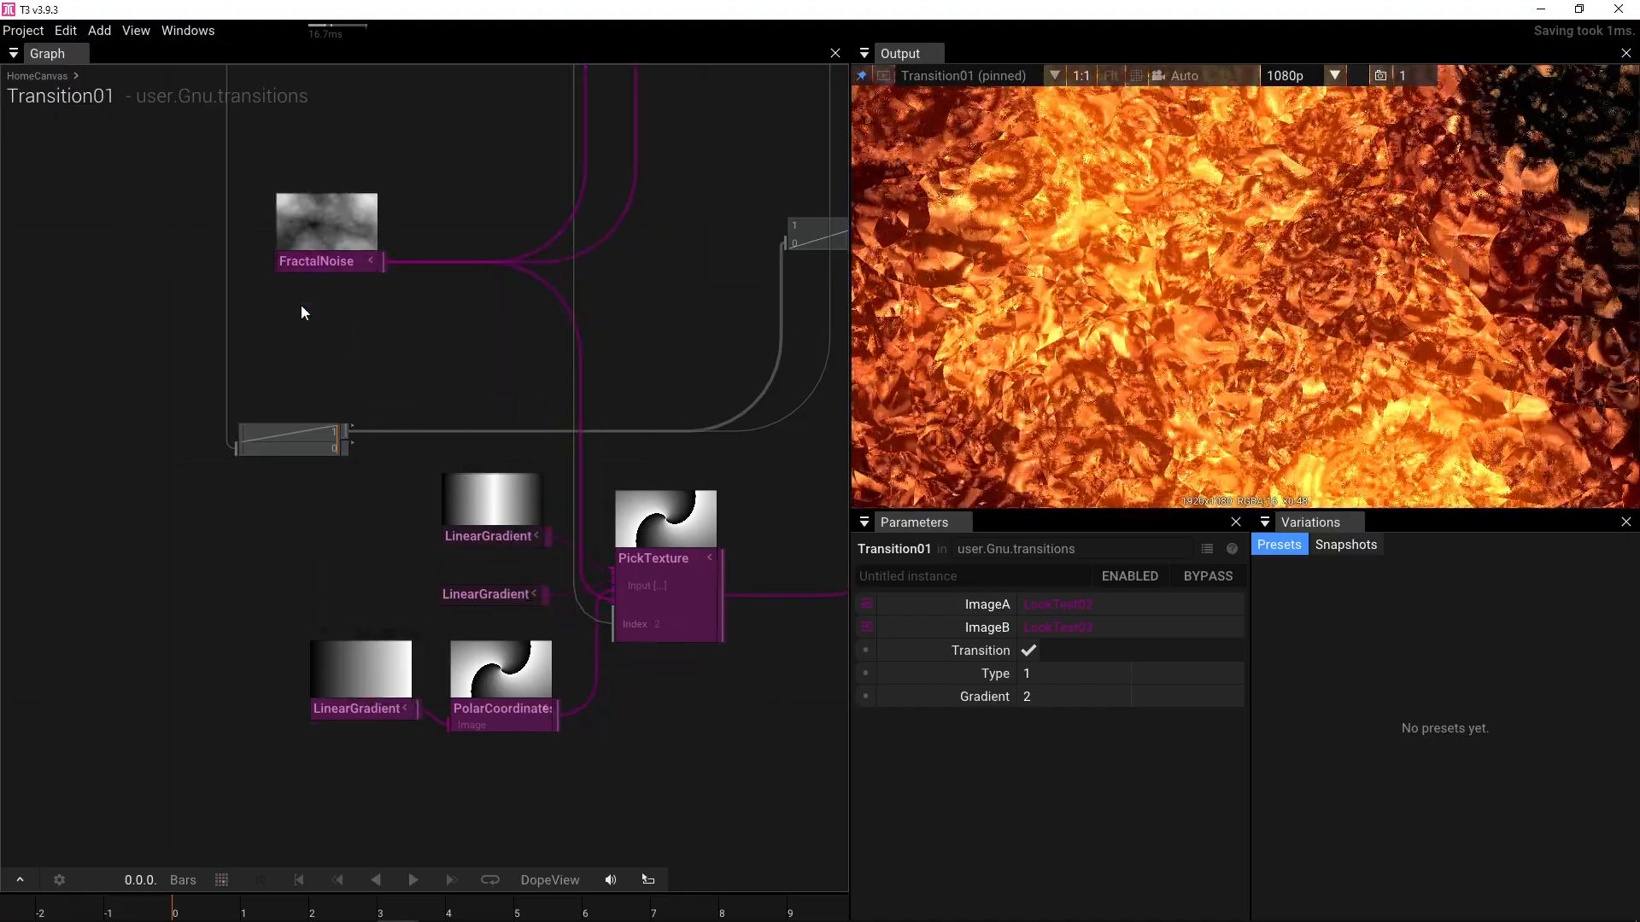
- Check the textures connected to PickTexture and set Transition01's Gradient to 3 to use the FractalNoise texture
{"action": "left_click", "coordinate": [628, 611]}
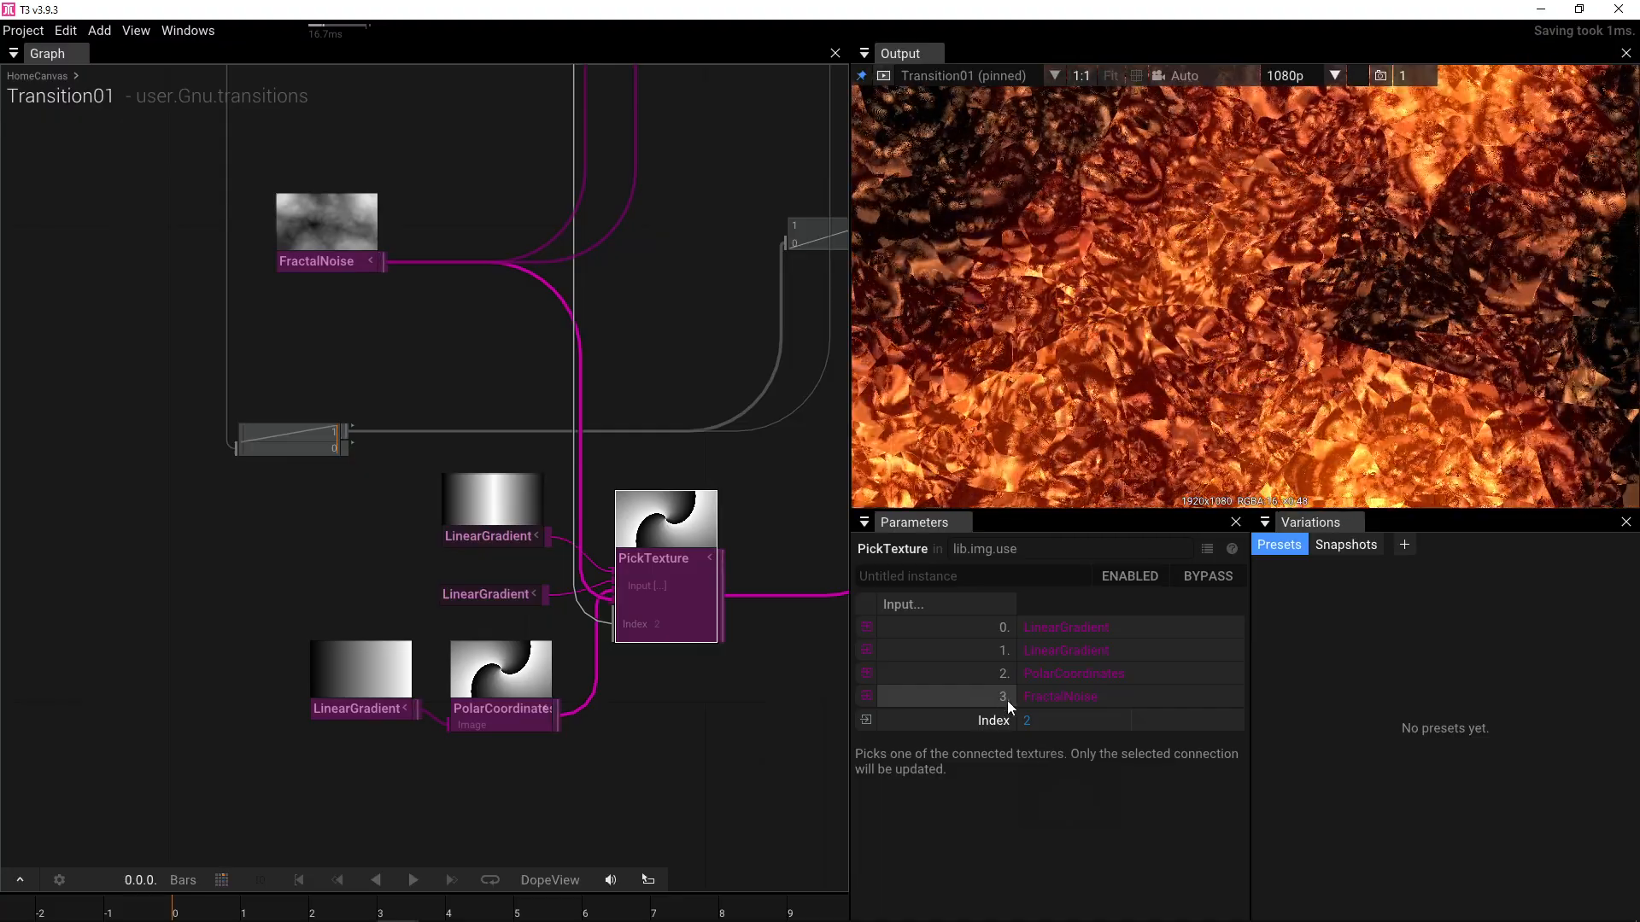
{"action": "left_click", "coordinate": [673, 694]}
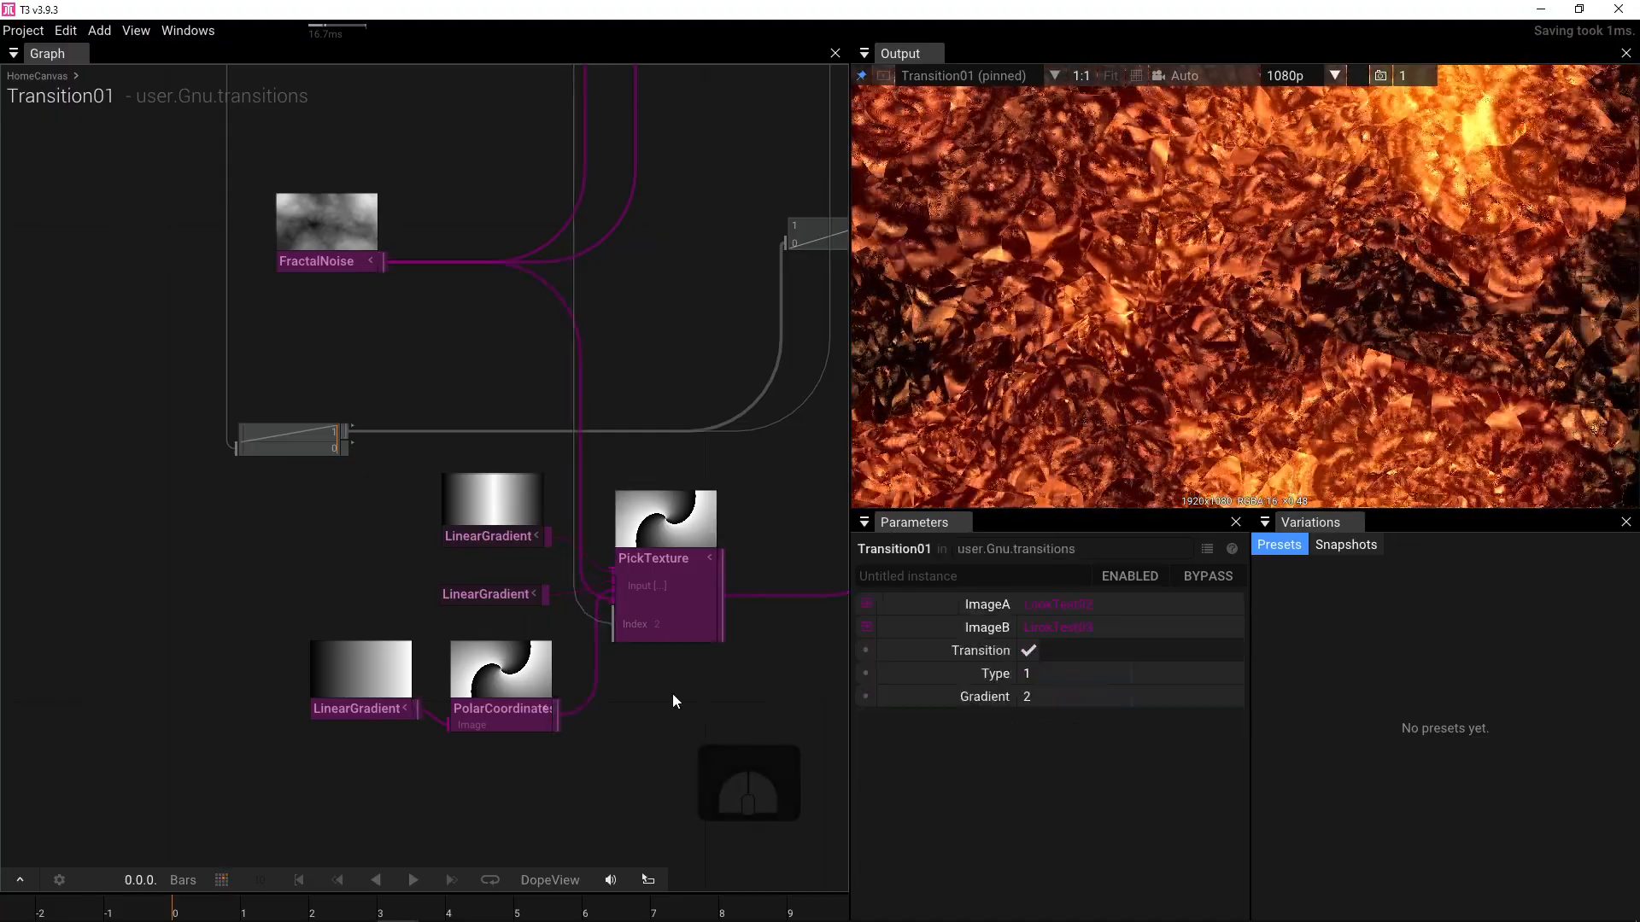
{"action": "left_click", "coordinate": [1053, 697]}
{"action": "type", "text": "3"}
{"action": "key", "text": "Return"}
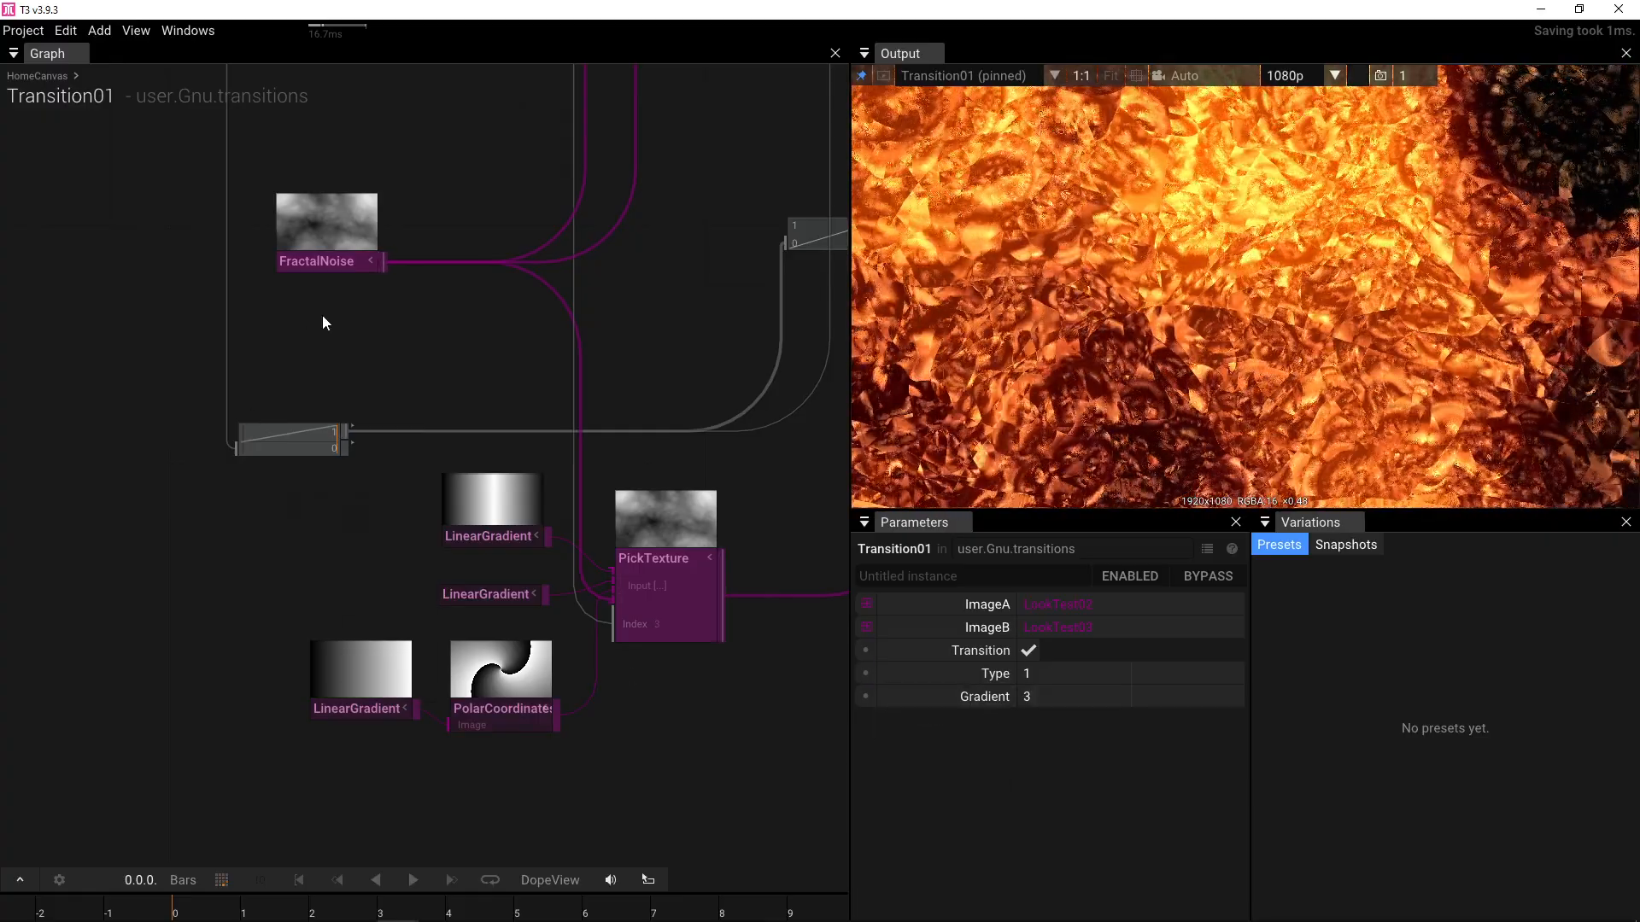
- Rename Transition01's Gradient input to Mask
{"action": "scroll", "coordinate": [321, 318], "scroll_direction": "down", "scroll_amount": 5}
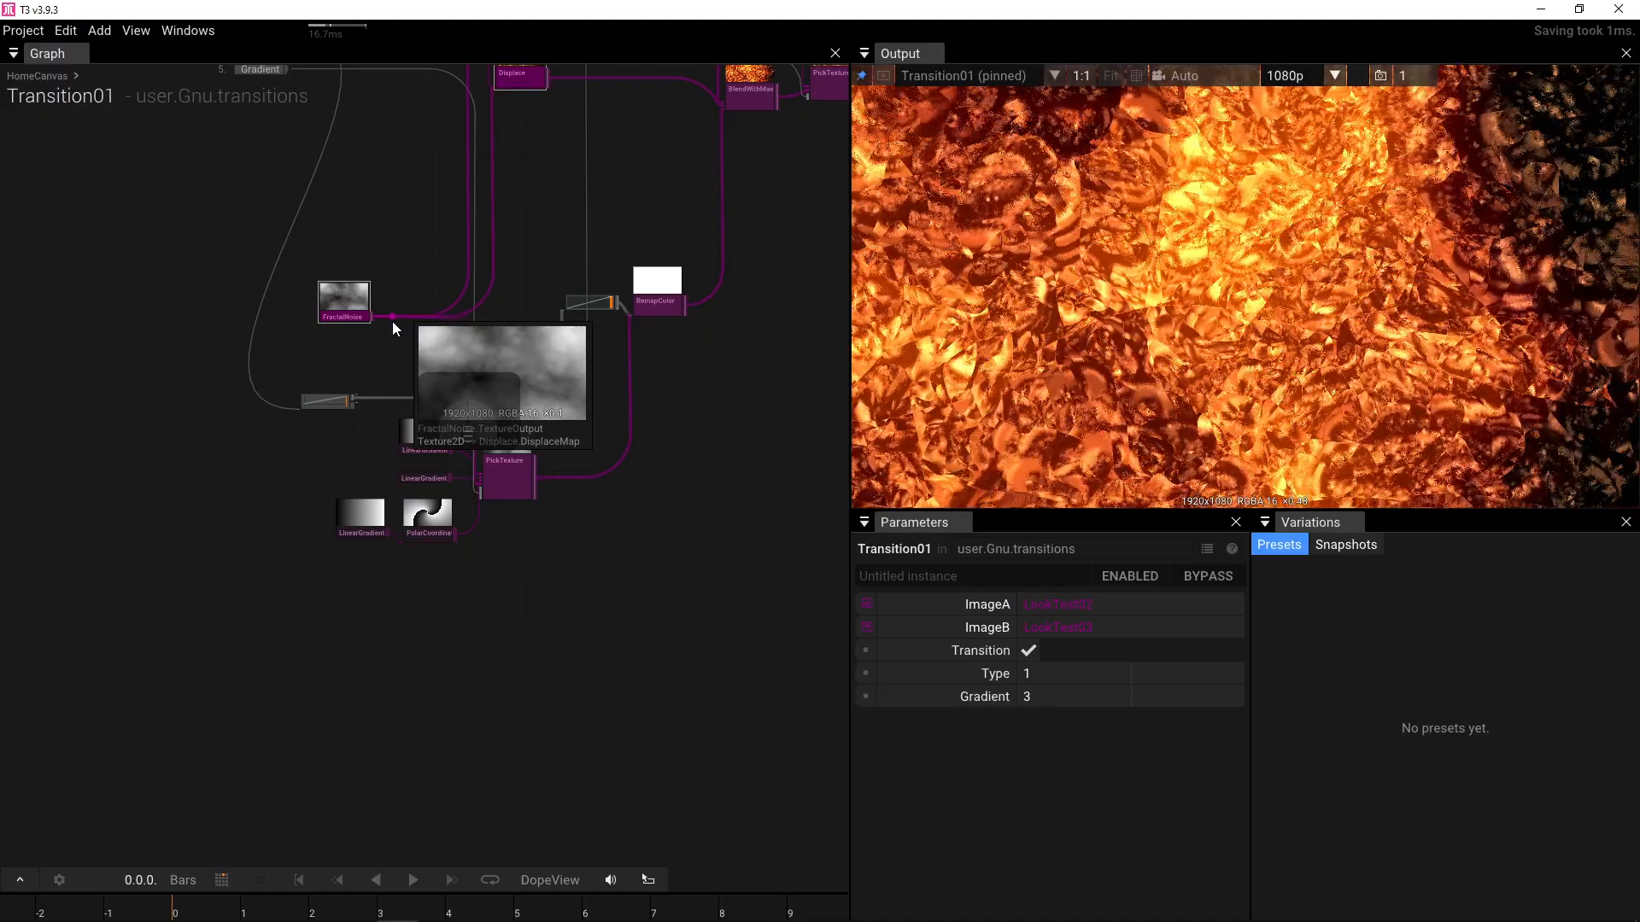
{"action": "scroll", "coordinate": [392, 321], "scroll_direction": "up", "scroll_amount": 3}
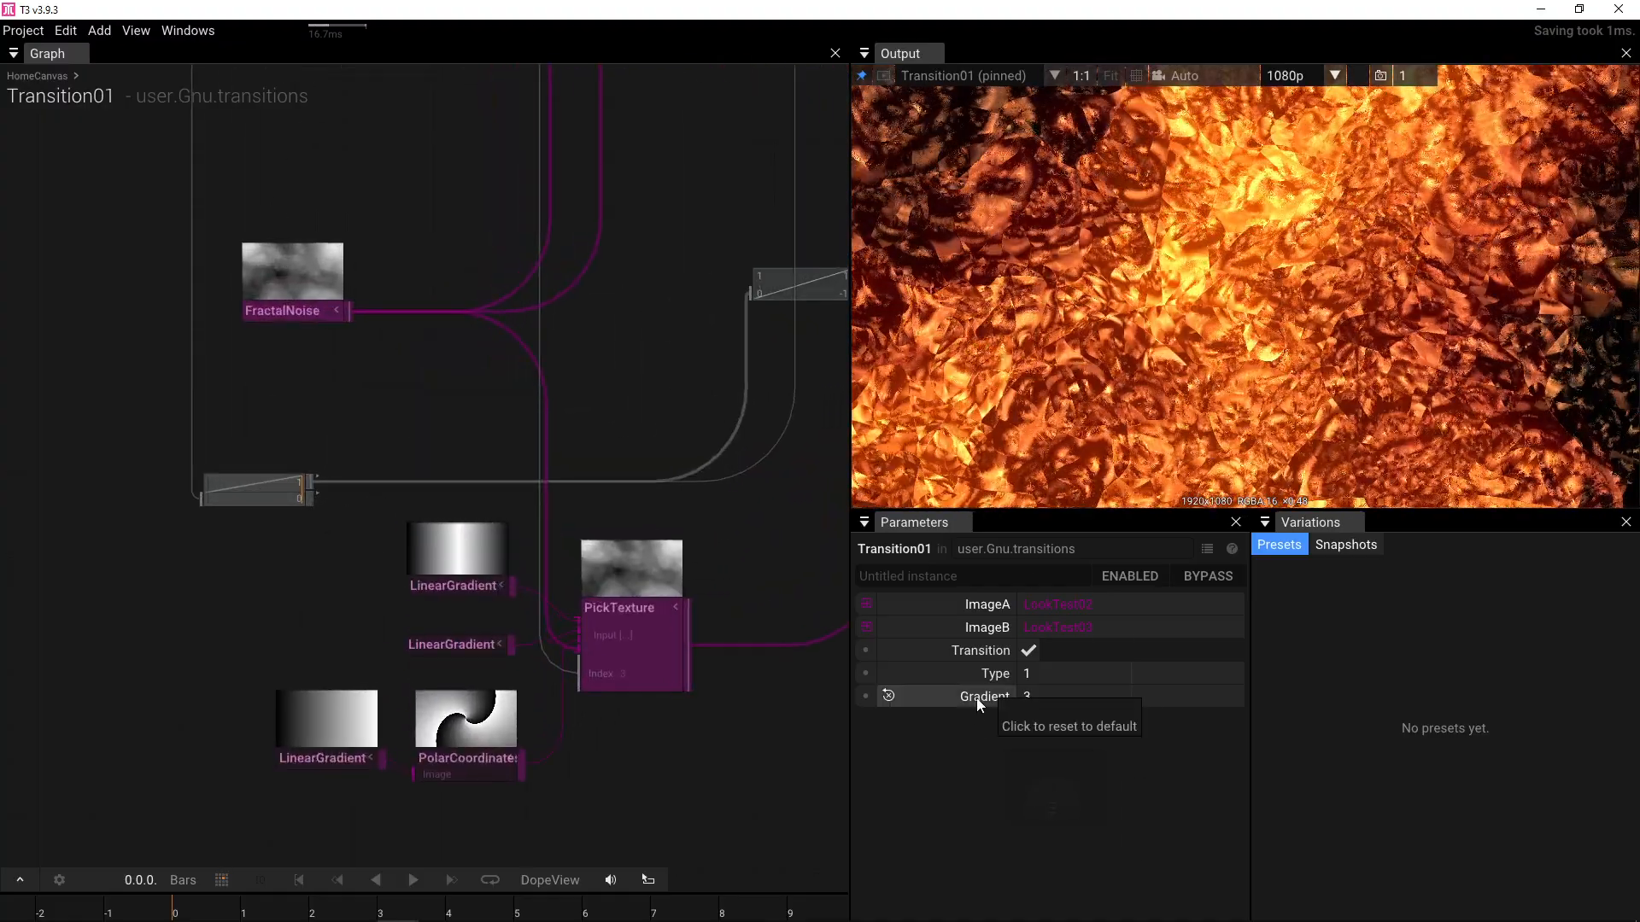
{"action": "right_click", "coordinate": [978, 701]}
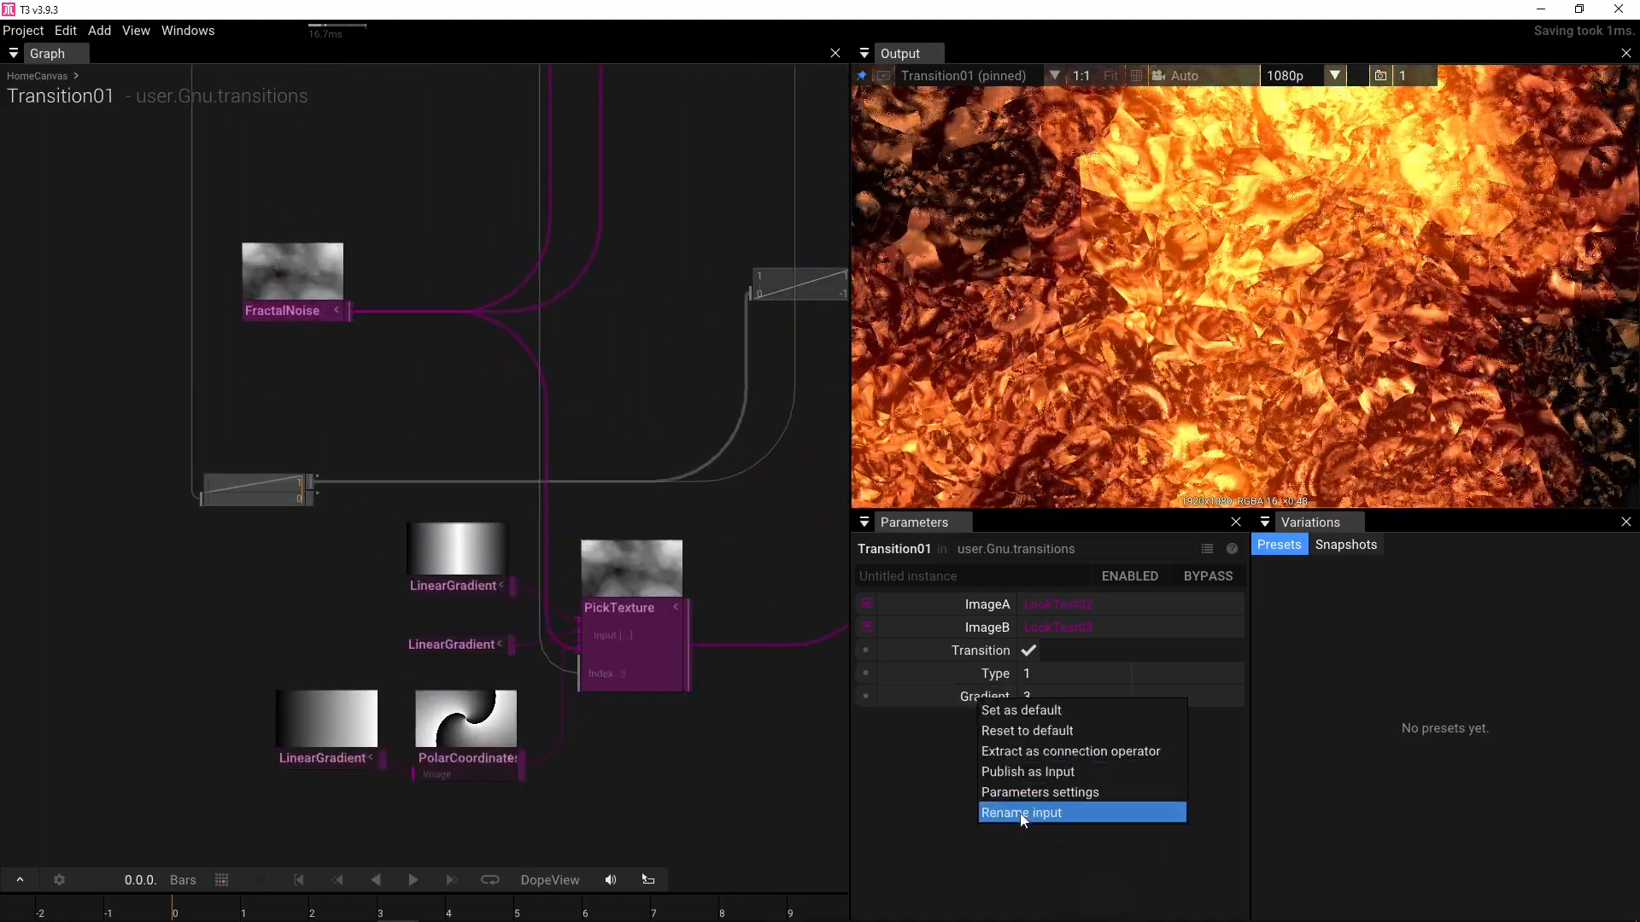
{"action": "left_click", "coordinate": [1023, 812]}
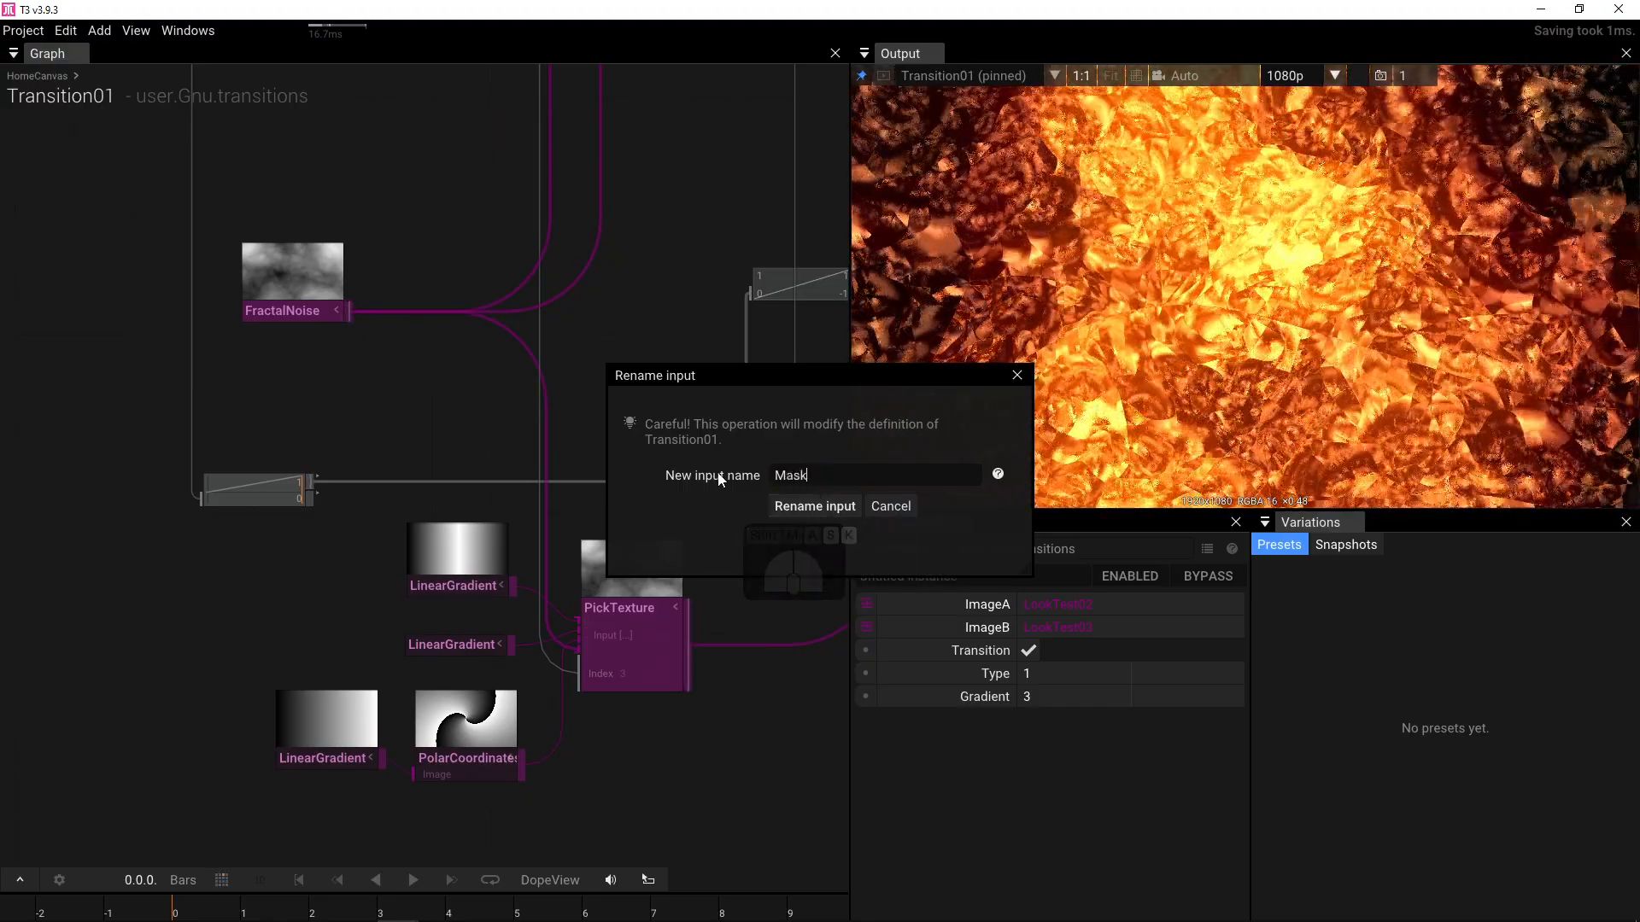
{"action": "type", "text": "Mask"}
{"action": "left_click", "coordinate": [814, 506]}
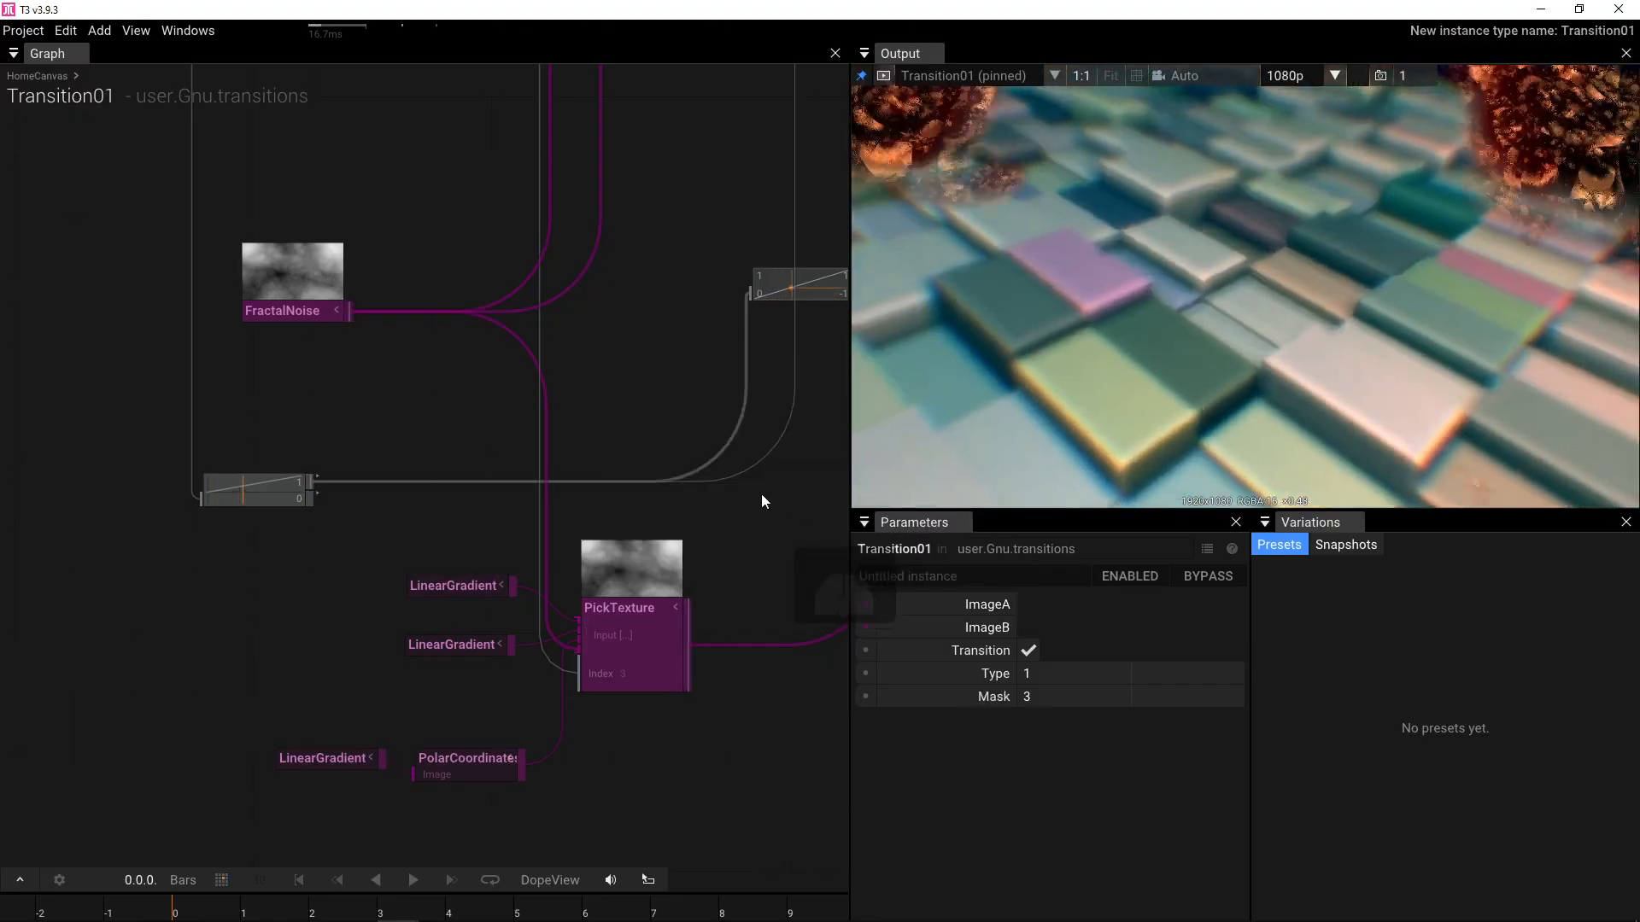
- Toggle Transition01's Transition option off and on to test the wipe with the noise mask
{"action": "scroll", "coordinate": [439, 269], "scroll_direction": "down", "scroll_amount": 3}
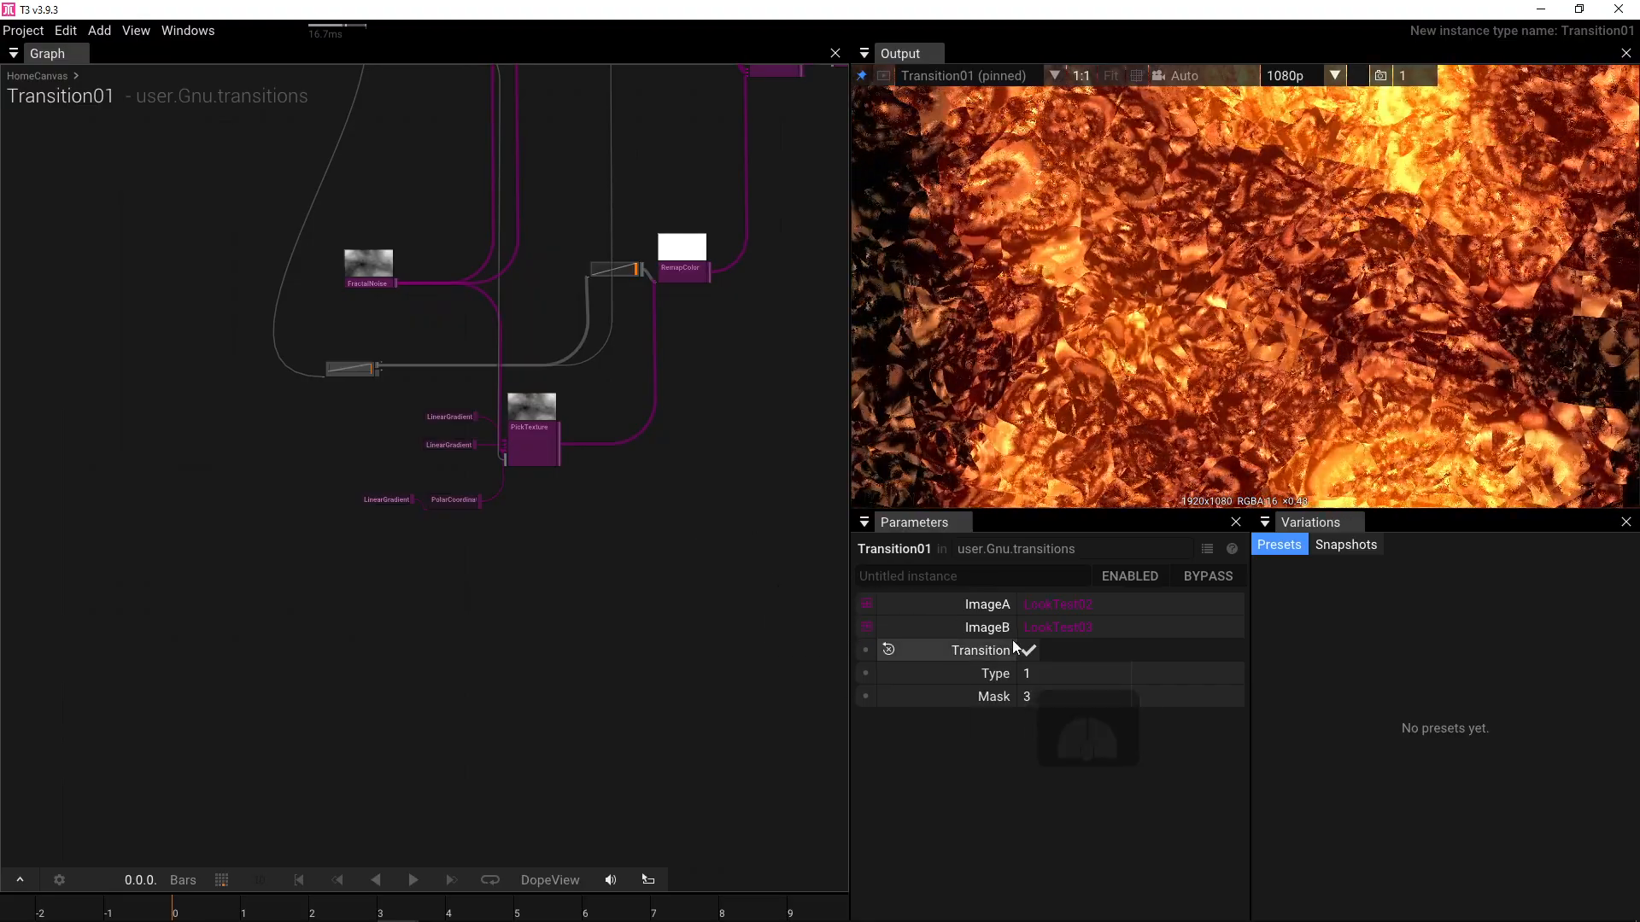
{"action": "left_click", "coordinate": [1028, 651]}
{"action": "left_click", "coordinate": [1028, 651]}
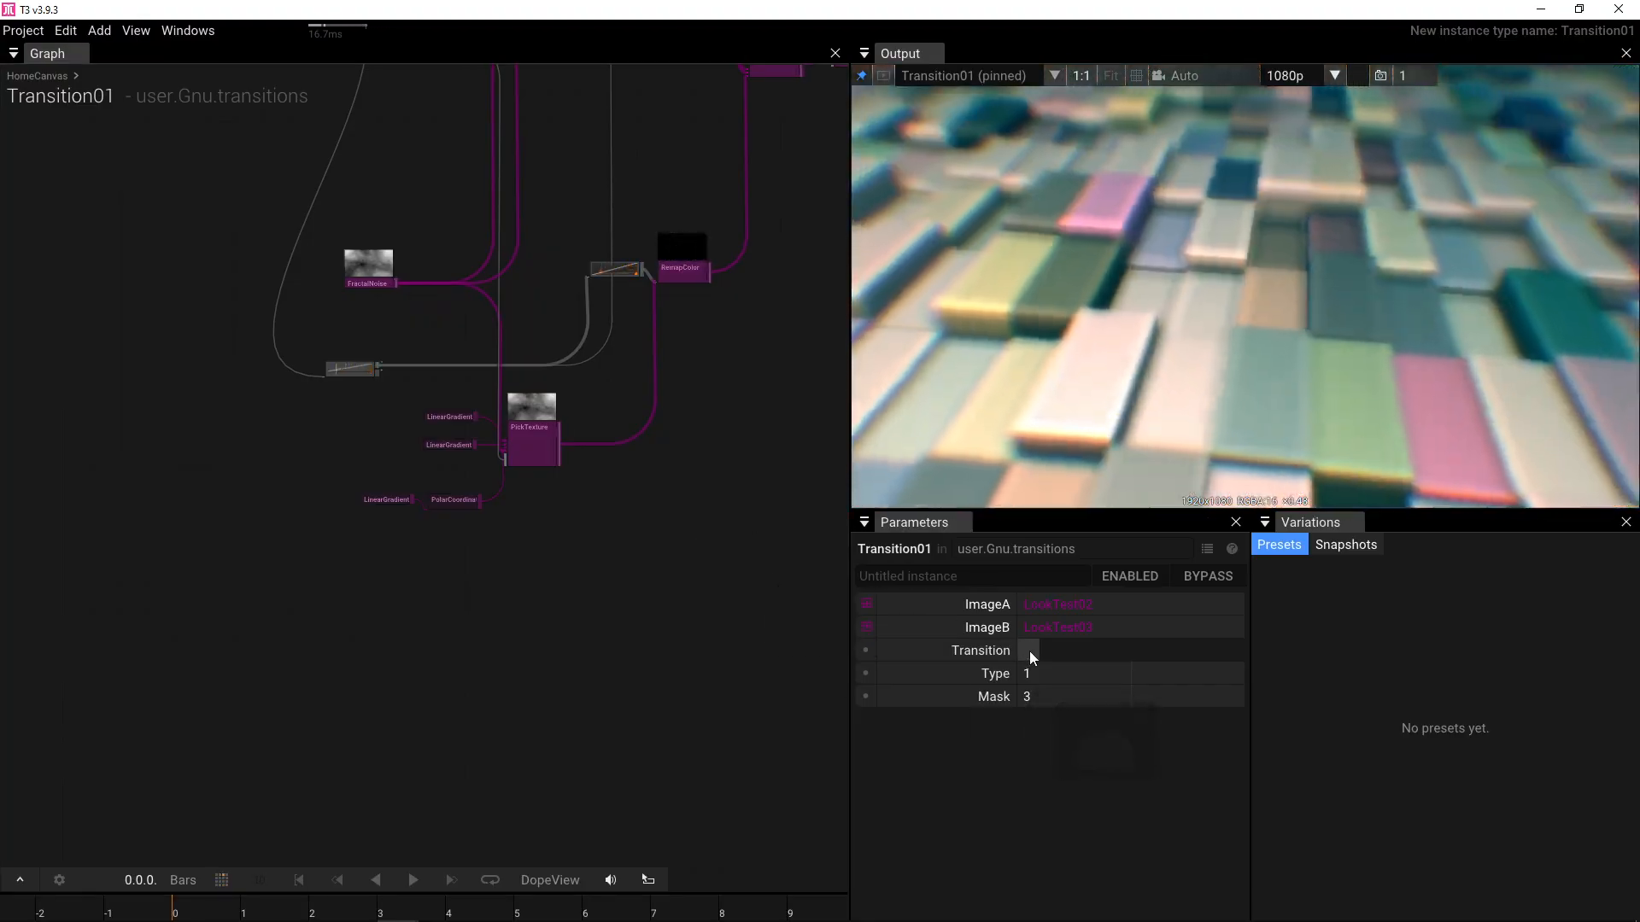
{"action": "left_click", "coordinate": [1028, 651]}
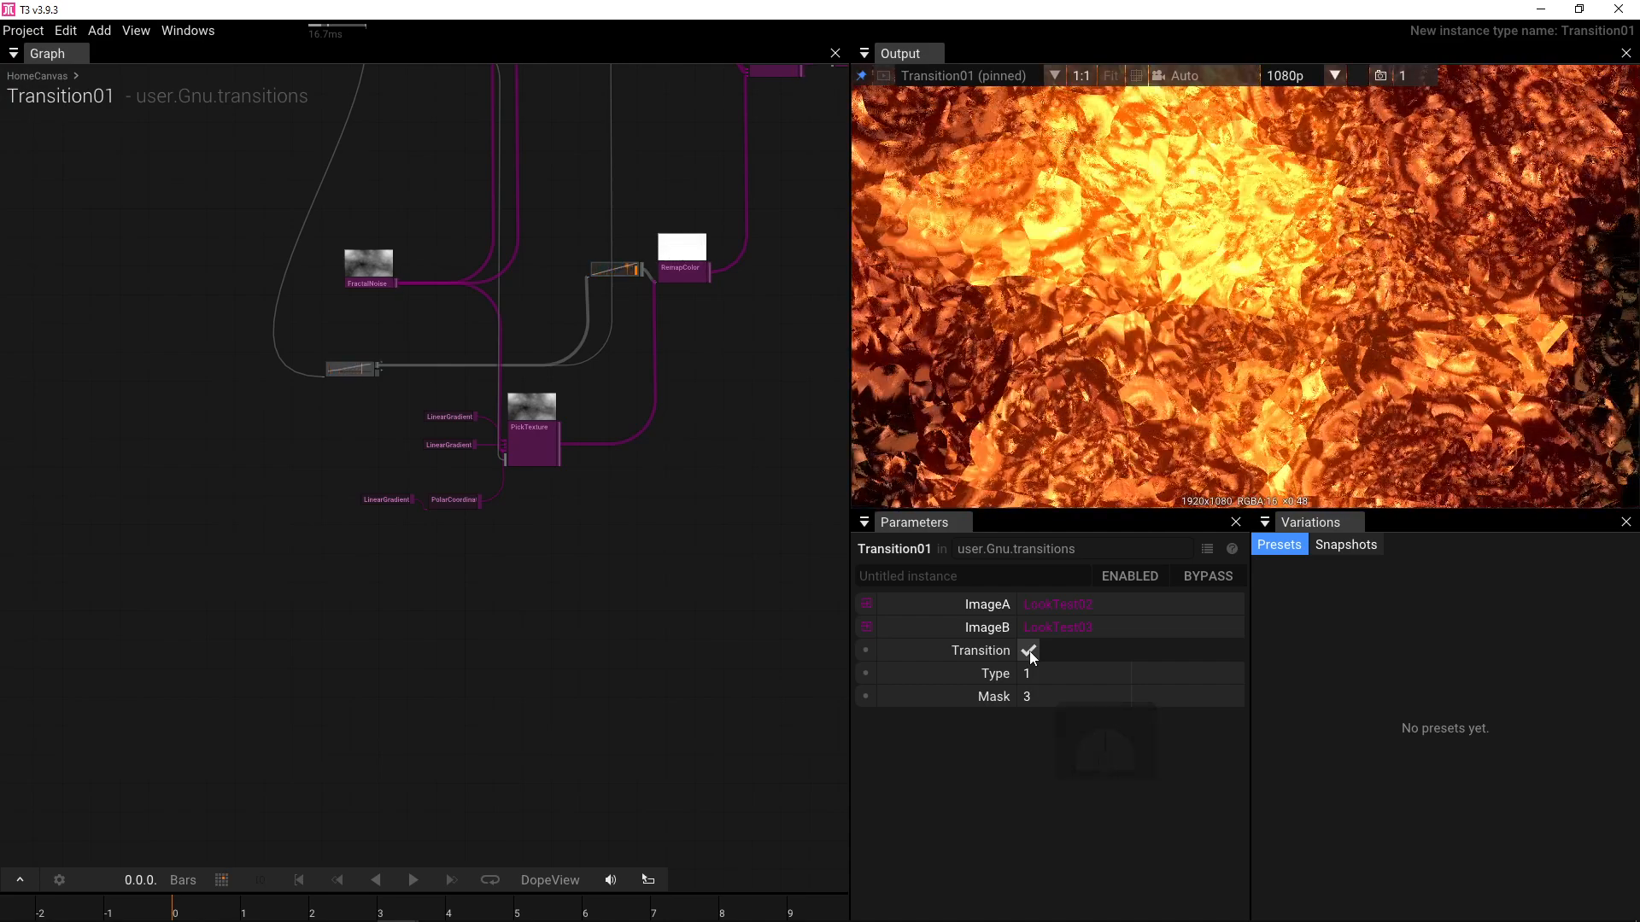
- Move the five input nodes away from the rest of the graph and place the TriggerAnim node just below them
{"action": "left_click_drag", "start_coordinate": [511, 177], "coordinate": [547, 498]}
{"action": "left_click_drag", "start_coordinate": [351, 410], "coordinate": [128, 287]}
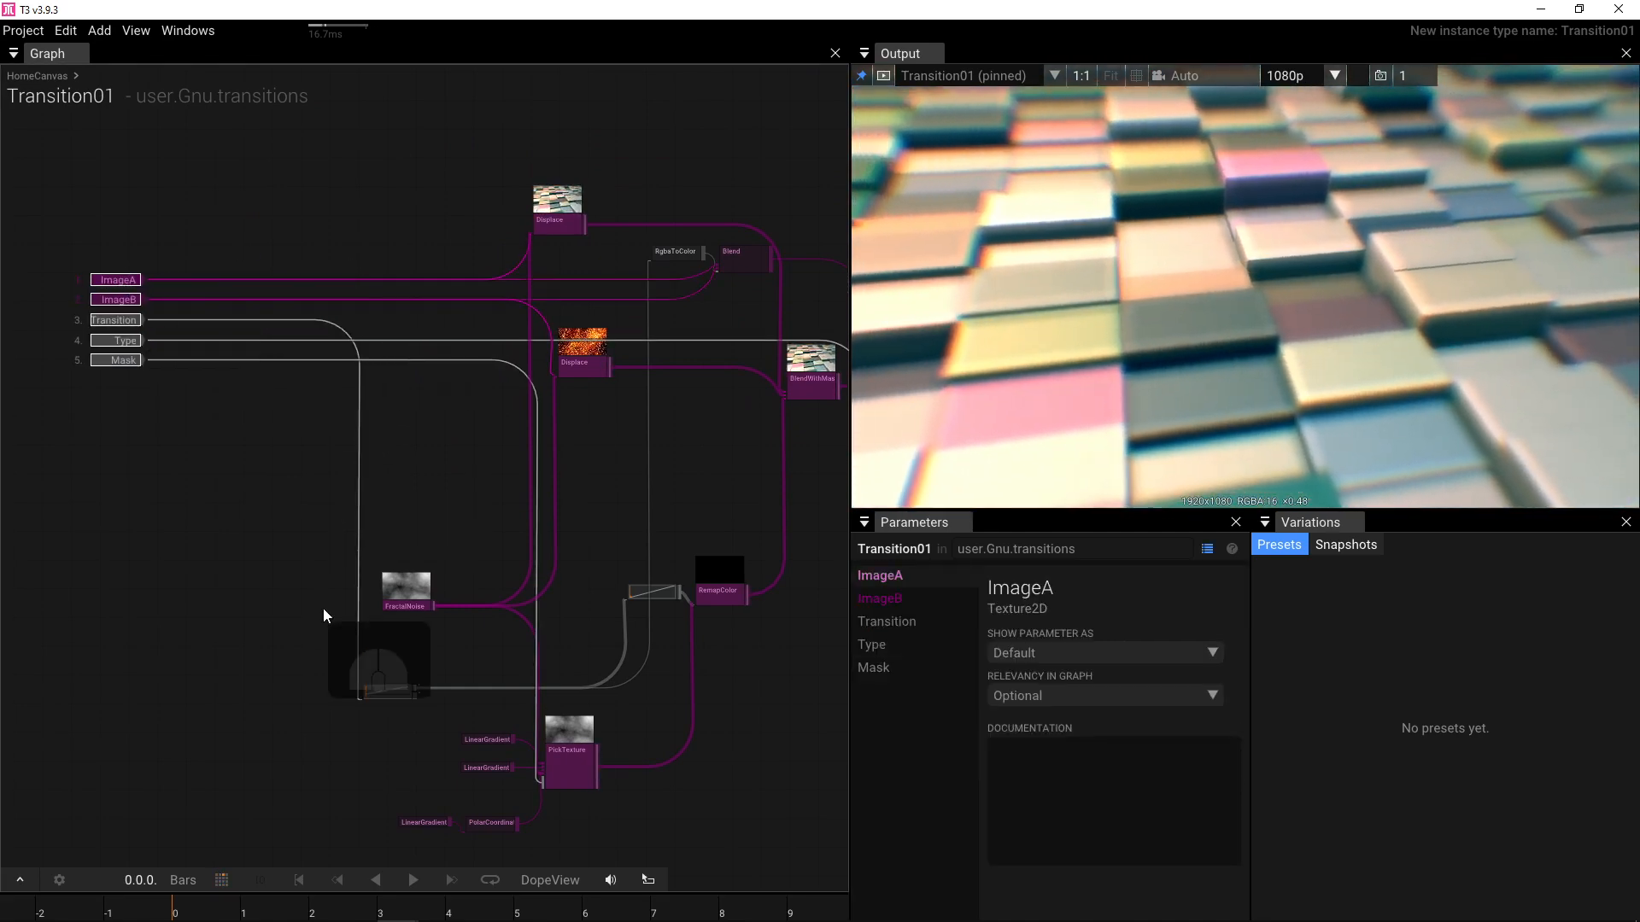
{"action": "left_click_drag", "start_coordinate": [391, 673], "coordinate": [329, 432]}
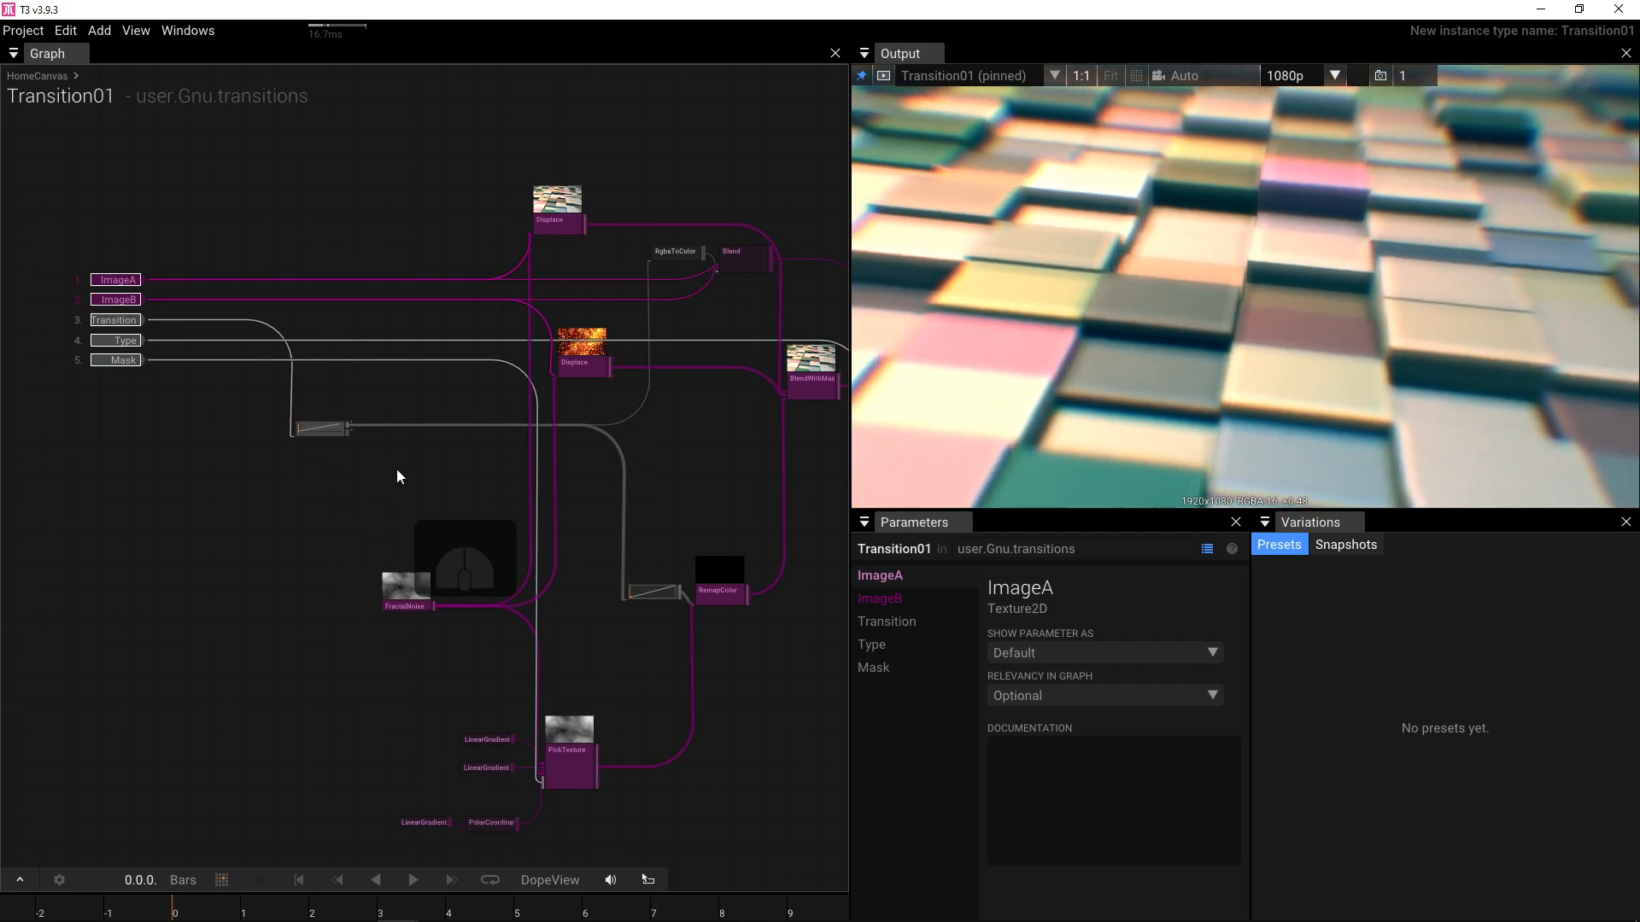
- Connect TriggerAnim's Result to the Displacement parameter of both Displace nodes
{"action": "scroll", "coordinate": [397, 469], "scroll_direction": "up", "scroll_amount": 5}
{"action": "left_click_drag", "start_coordinate": [419, 292], "coordinate": [803, 328]}
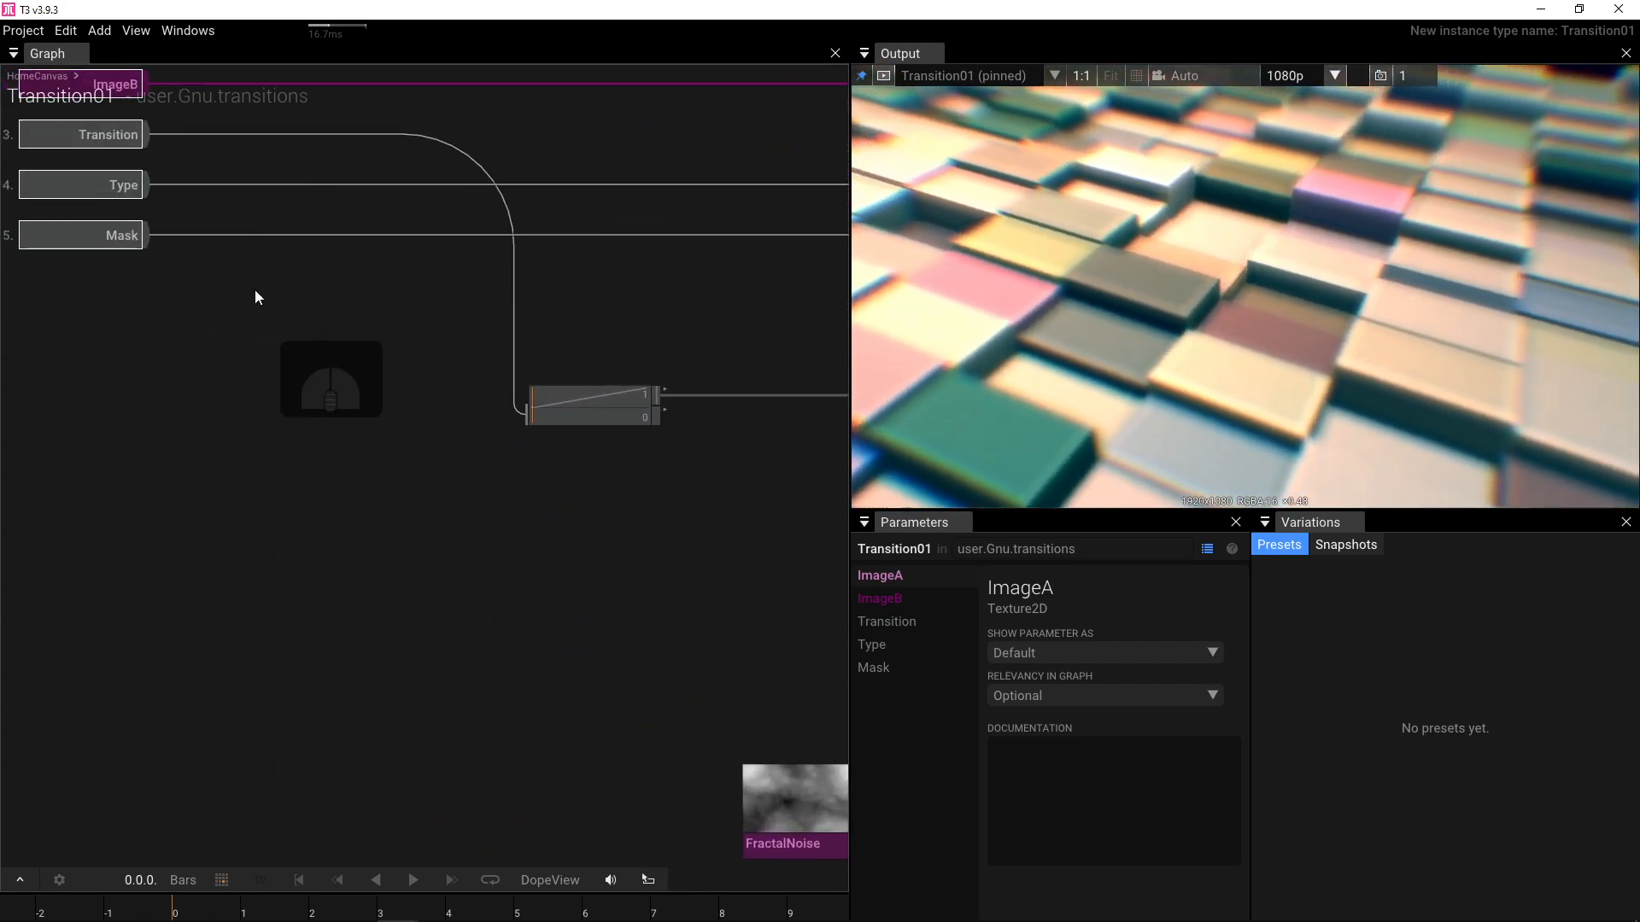
{"action": "left_click_drag", "start_coordinate": [254, 291], "coordinate": [241, 381]}
{"action": "left_click", "coordinate": [591, 487]}
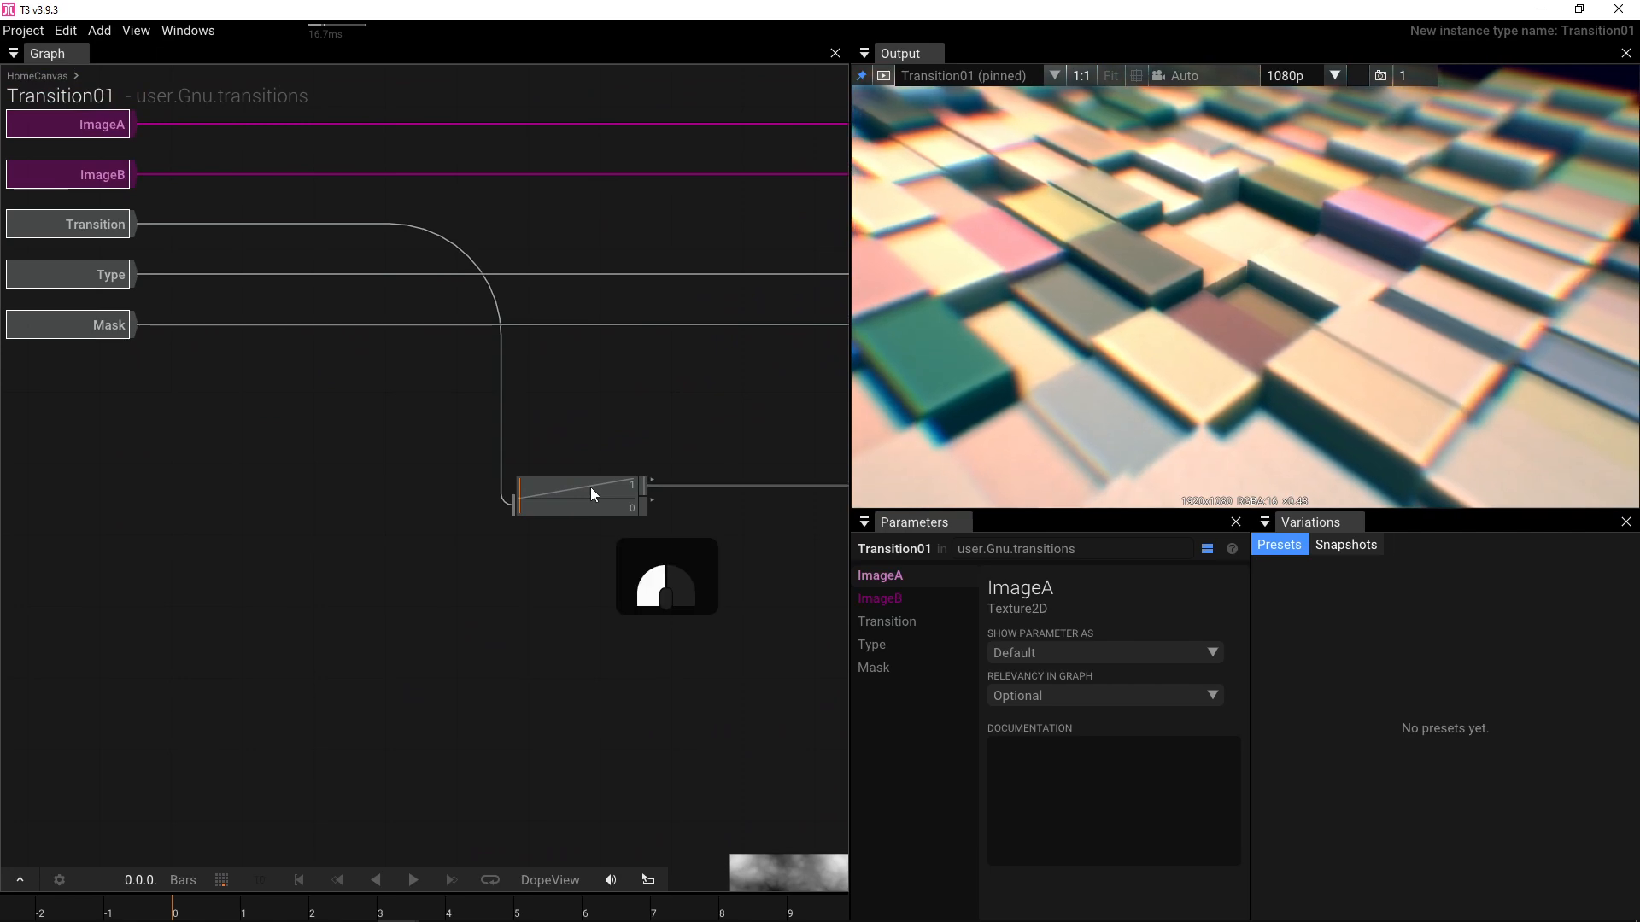
{"action": "scroll", "coordinate": [400, 547], "scroll_direction": "down", "scroll_amount": 4}
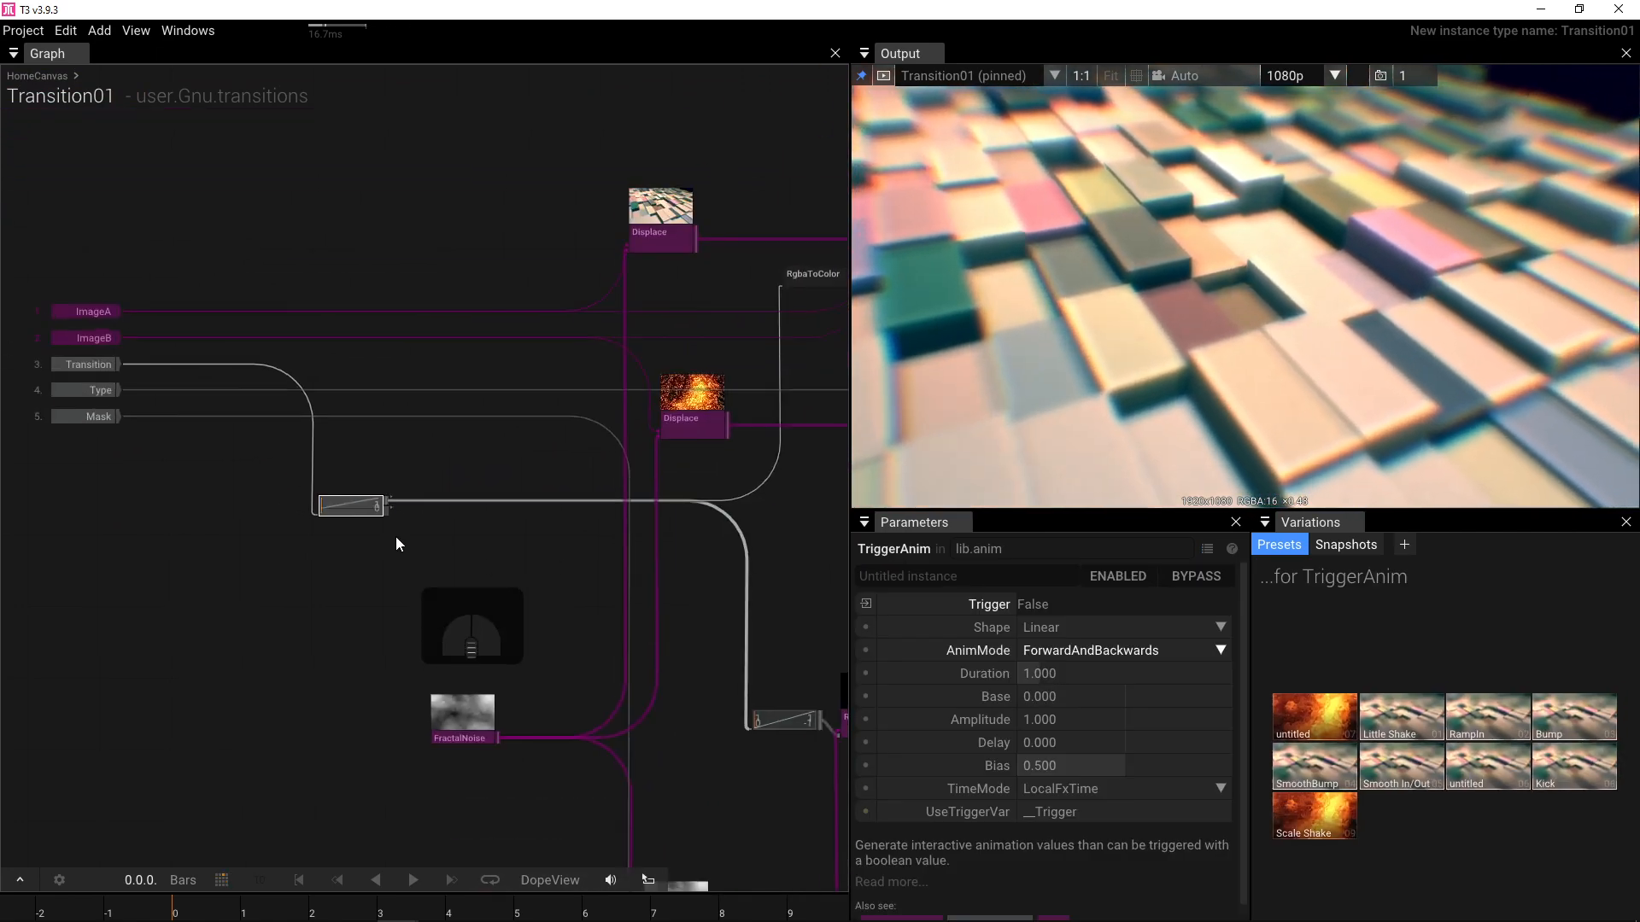
{"action": "scroll", "coordinate": [397, 537], "scroll_direction": "up", "scroll_amount": 3}
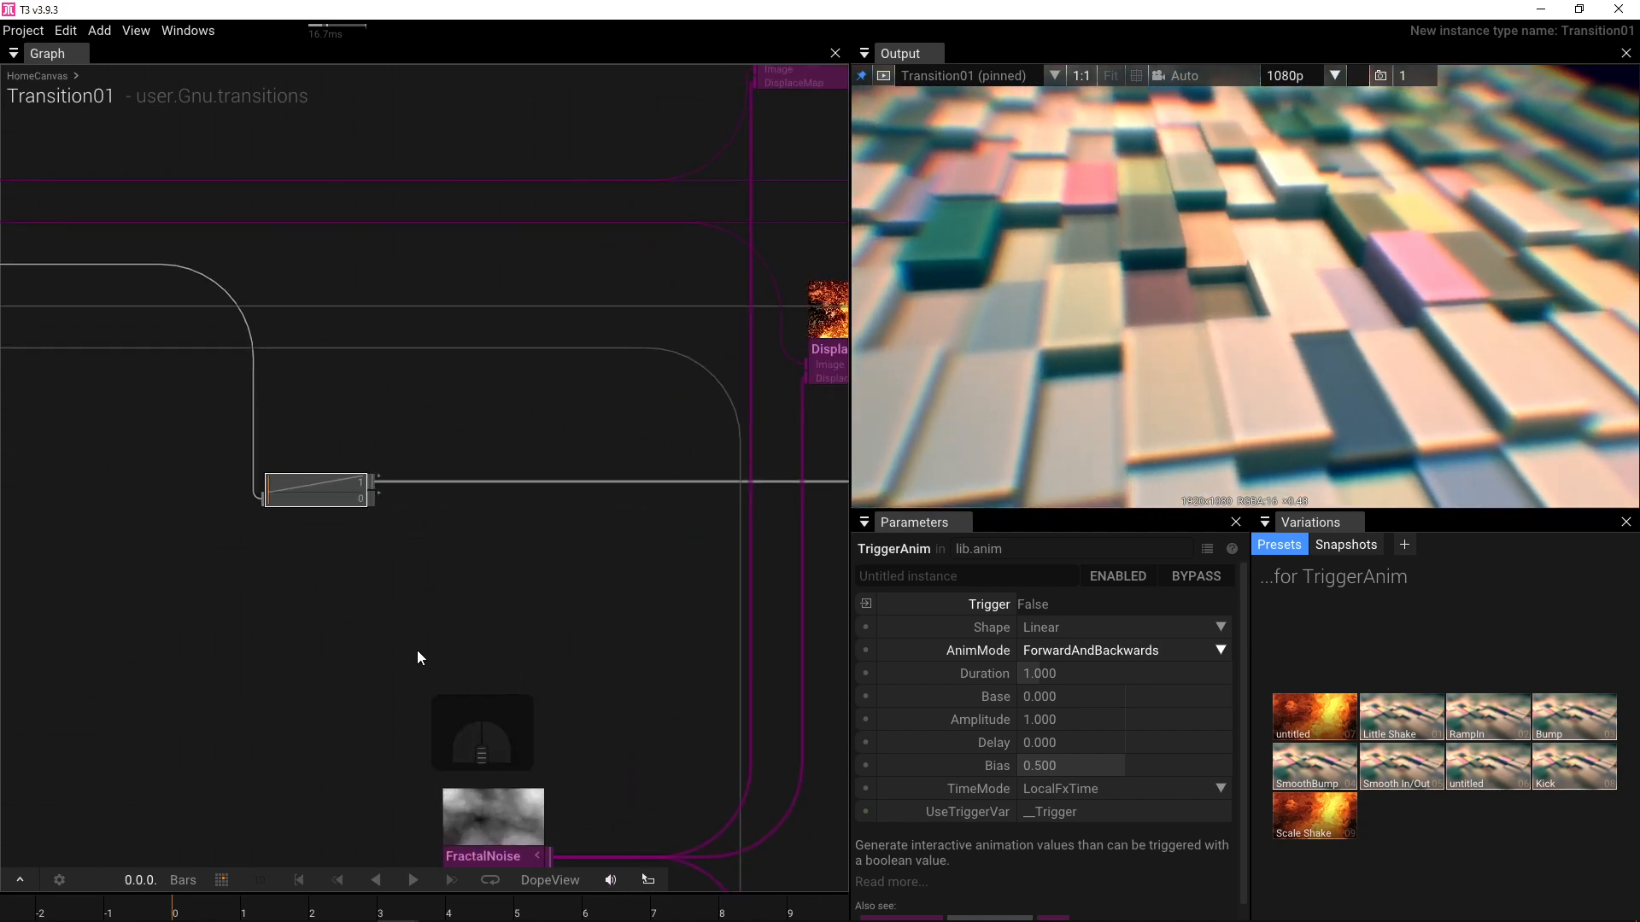
{"action": "scroll", "coordinate": [416, 649], "scroll_direction": "down", "scroll_amount": 5}
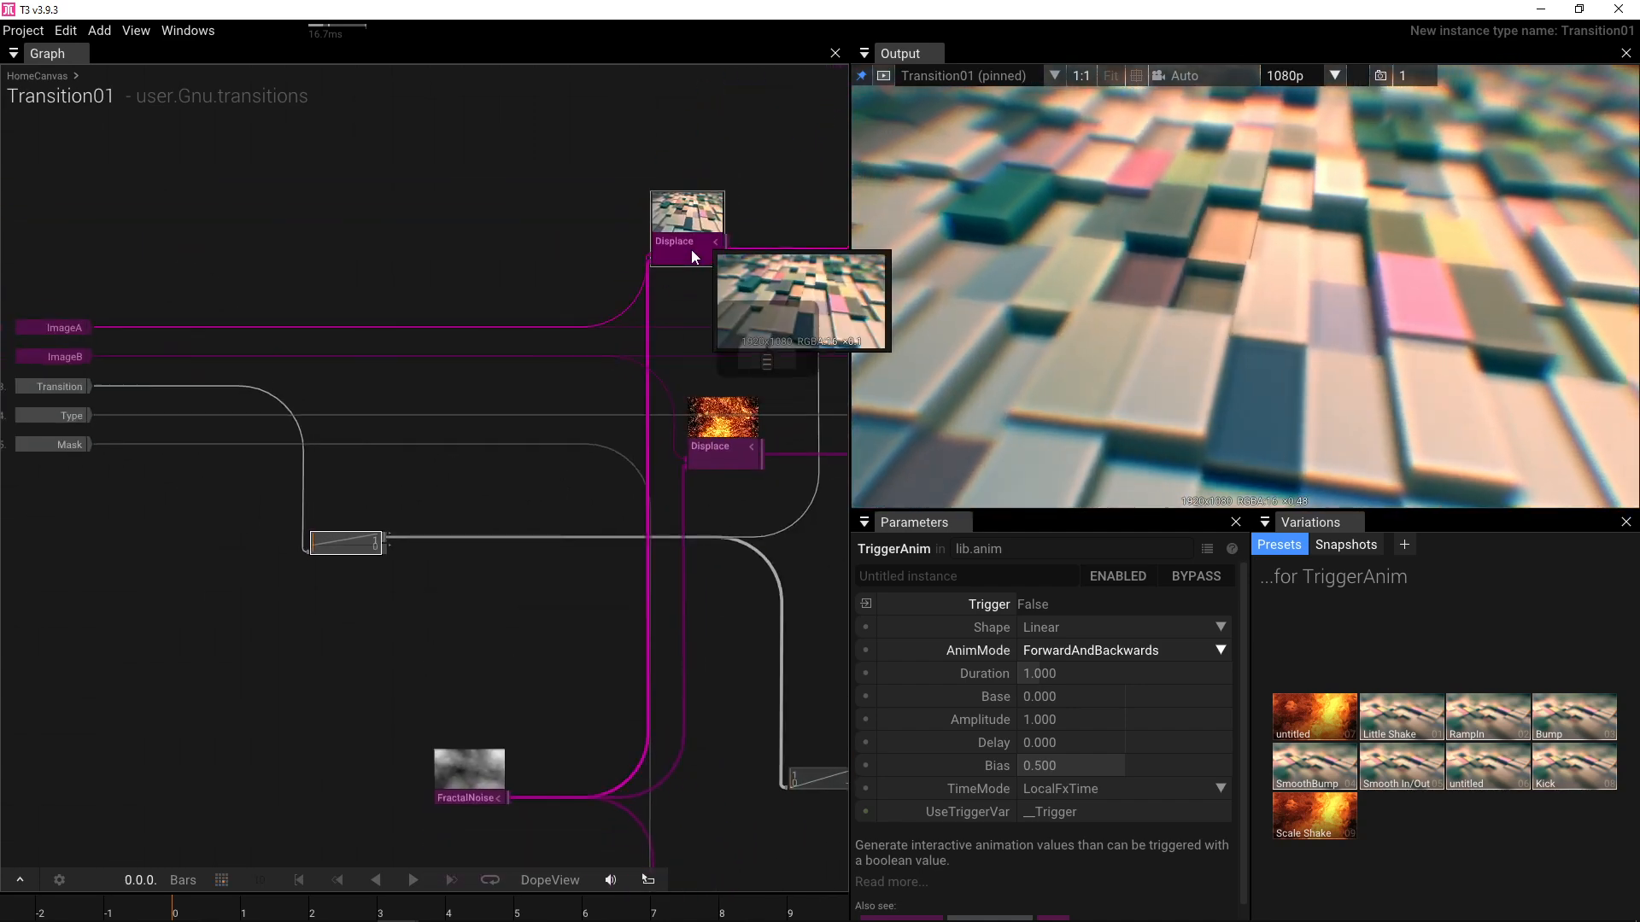
{"action": "left_click", "coordinate": [690, 249]}
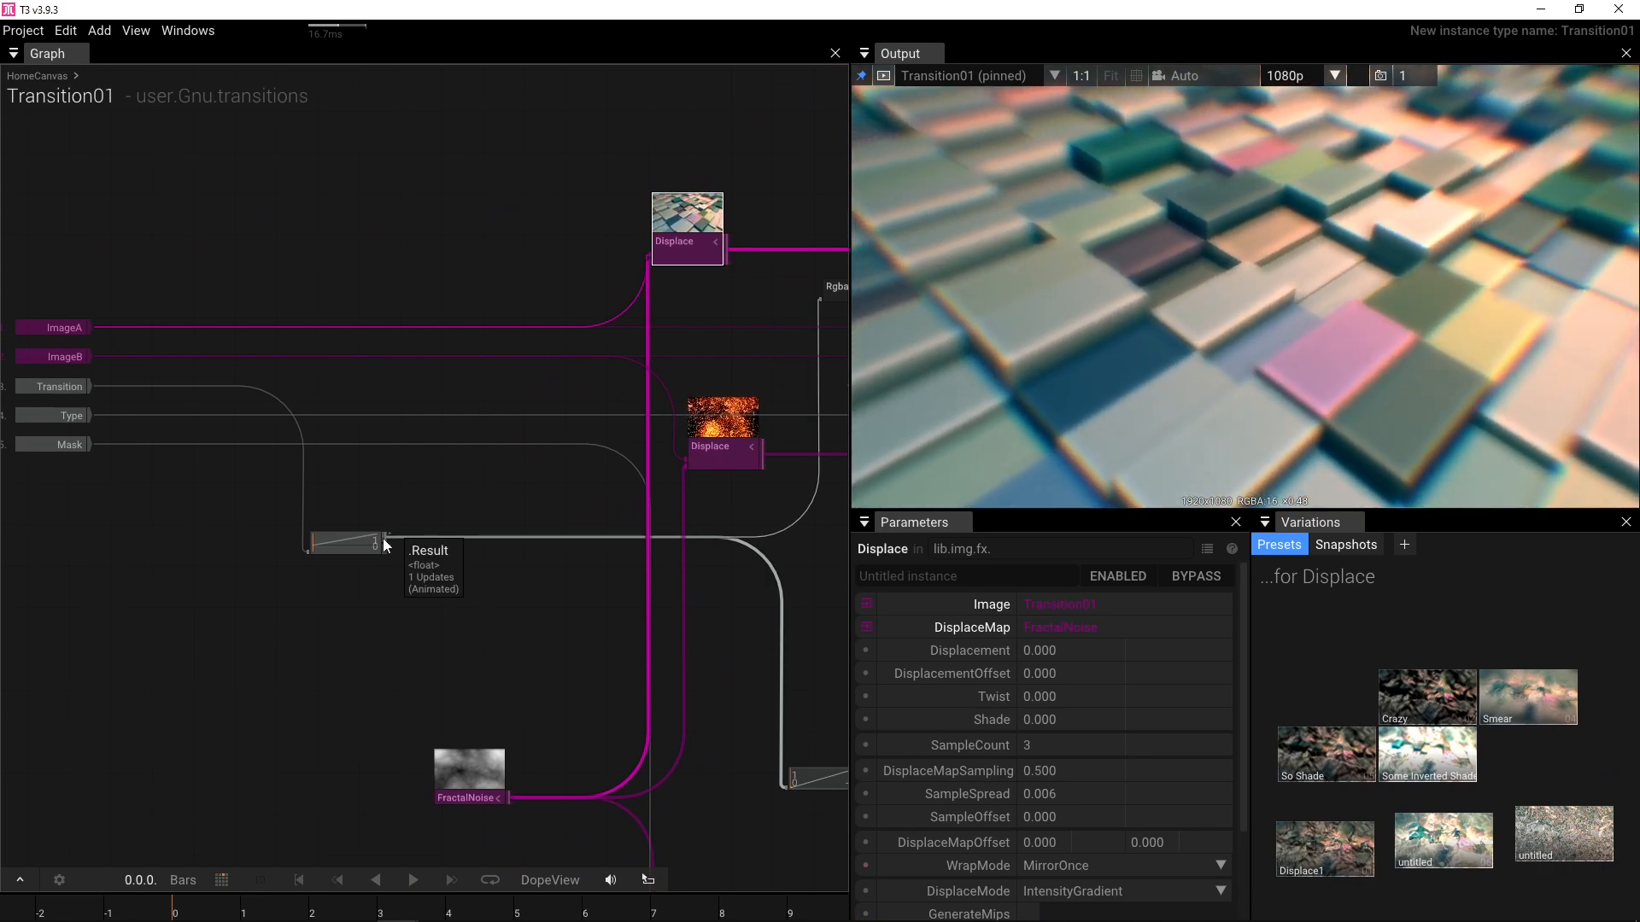
{"action": "left_click_drag", "start_coordinate": [383, 538], "coordinate": [627, 263]}
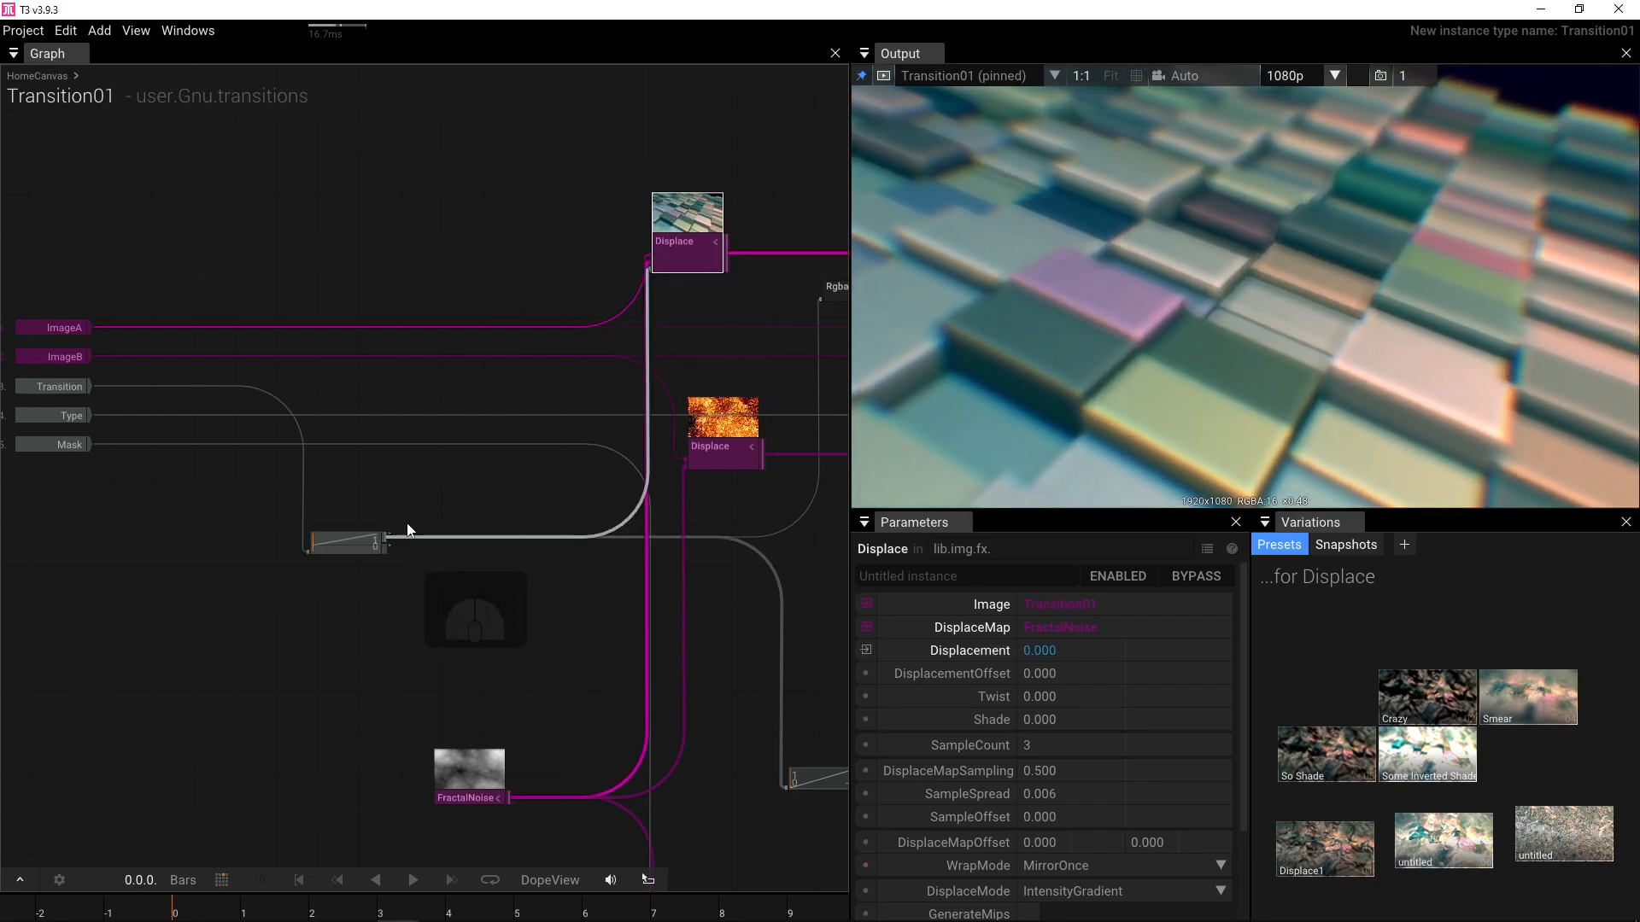
{"action": "scroll", "coordinate": [680, 479], "scroll_direction": "up", "scroll_amount": 3}
{"action": "left_click_drag", "start_coordinate": [166, 579], "coordinate": [703, 454]}
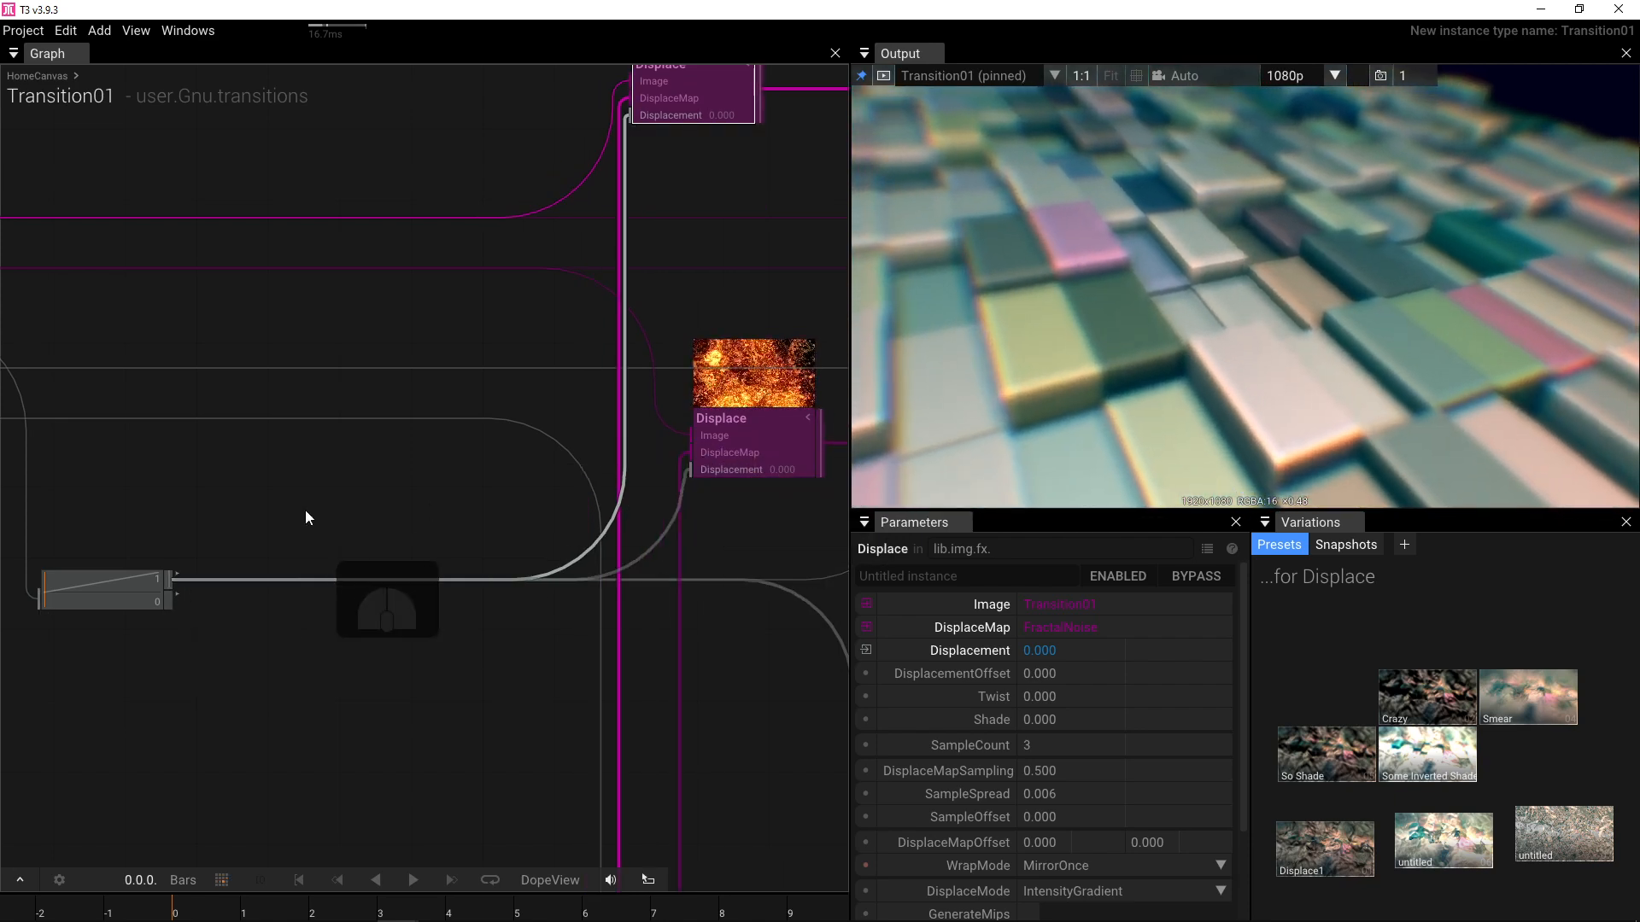
{"action": "scroll", "coordinate": [526, 473], "scroll_direction": "down", "scroll_amount": 5}
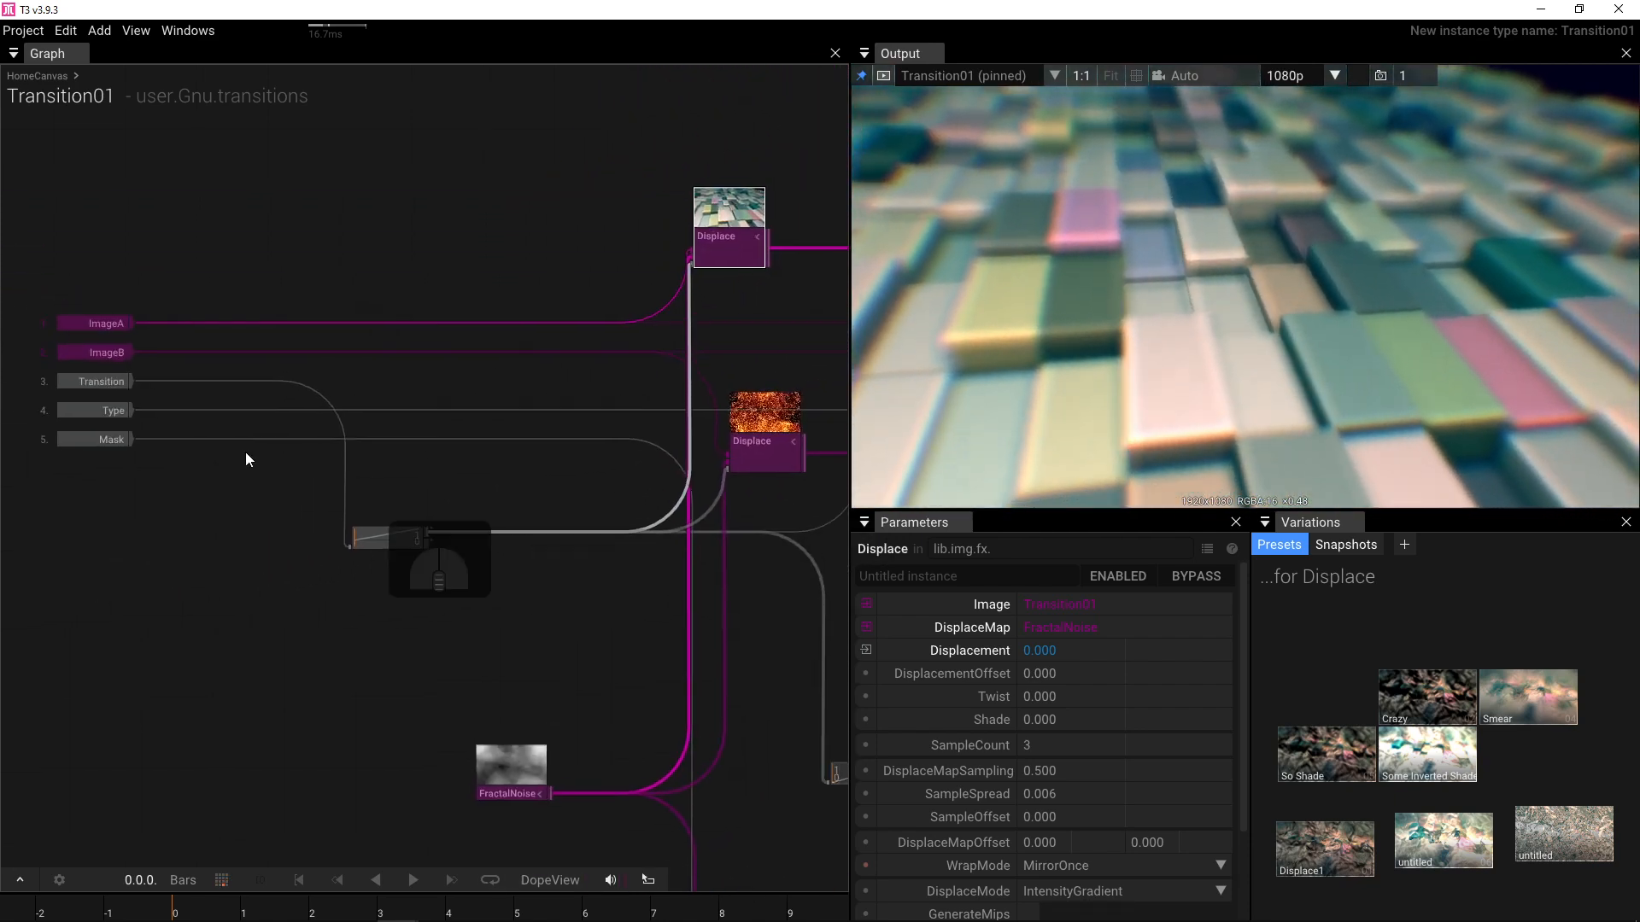
- Toggle Transition01's Transition option on and off to test the wipe with animated displacement, leaving it on
{"action": "left_click", "coordinate": [588, 659]}
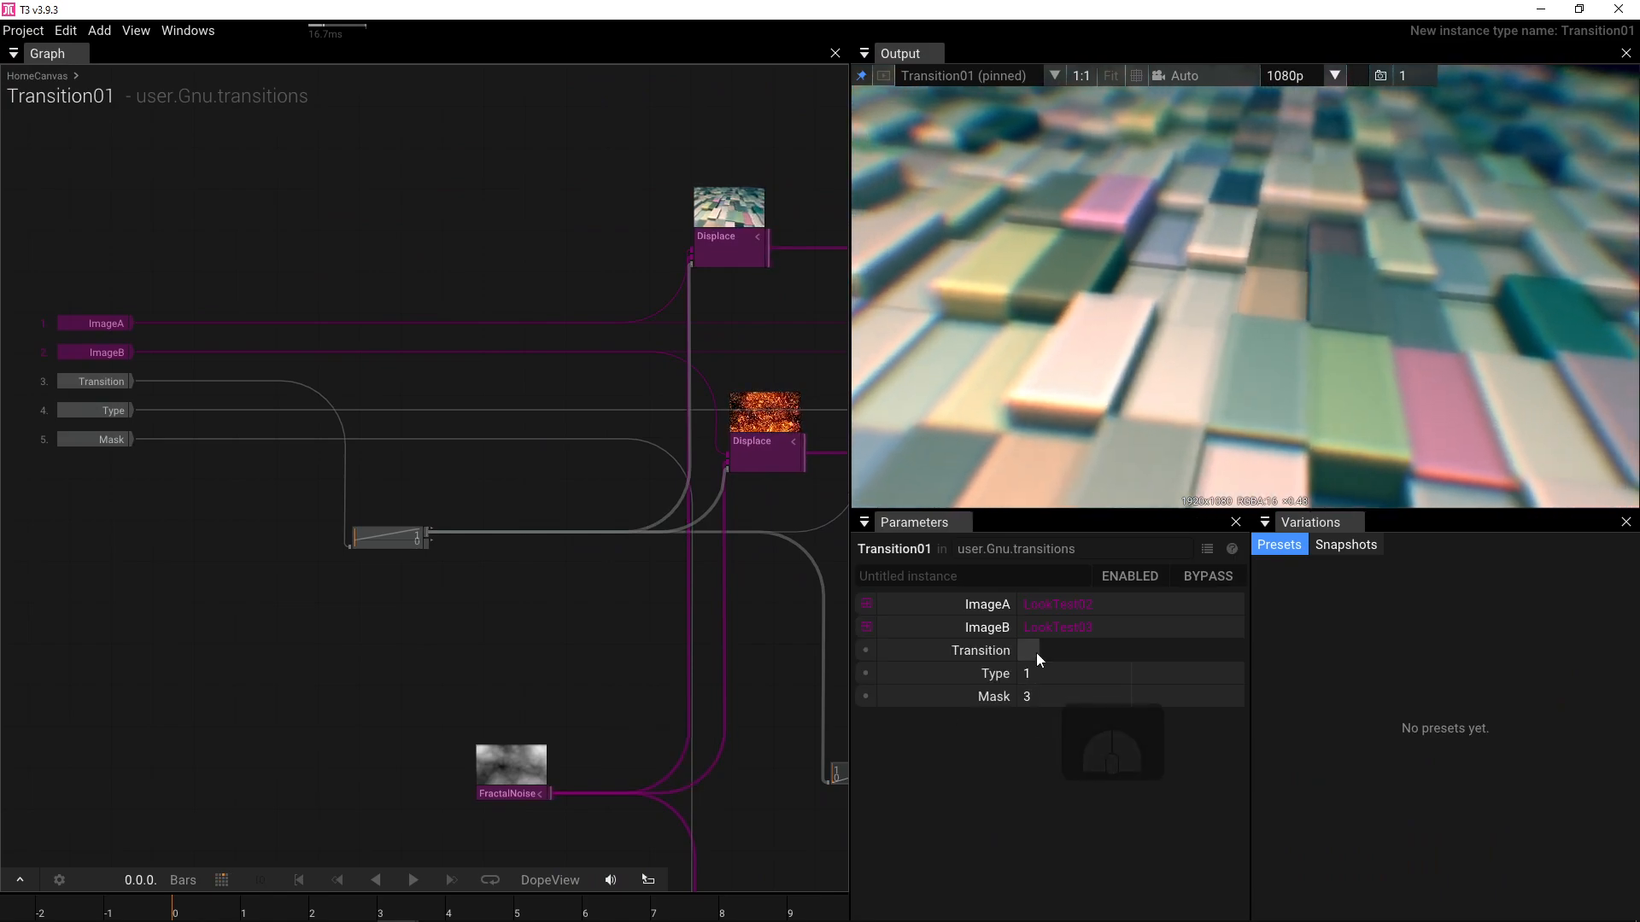
{"action": "left_click", "coordinate": [1037, 653]}
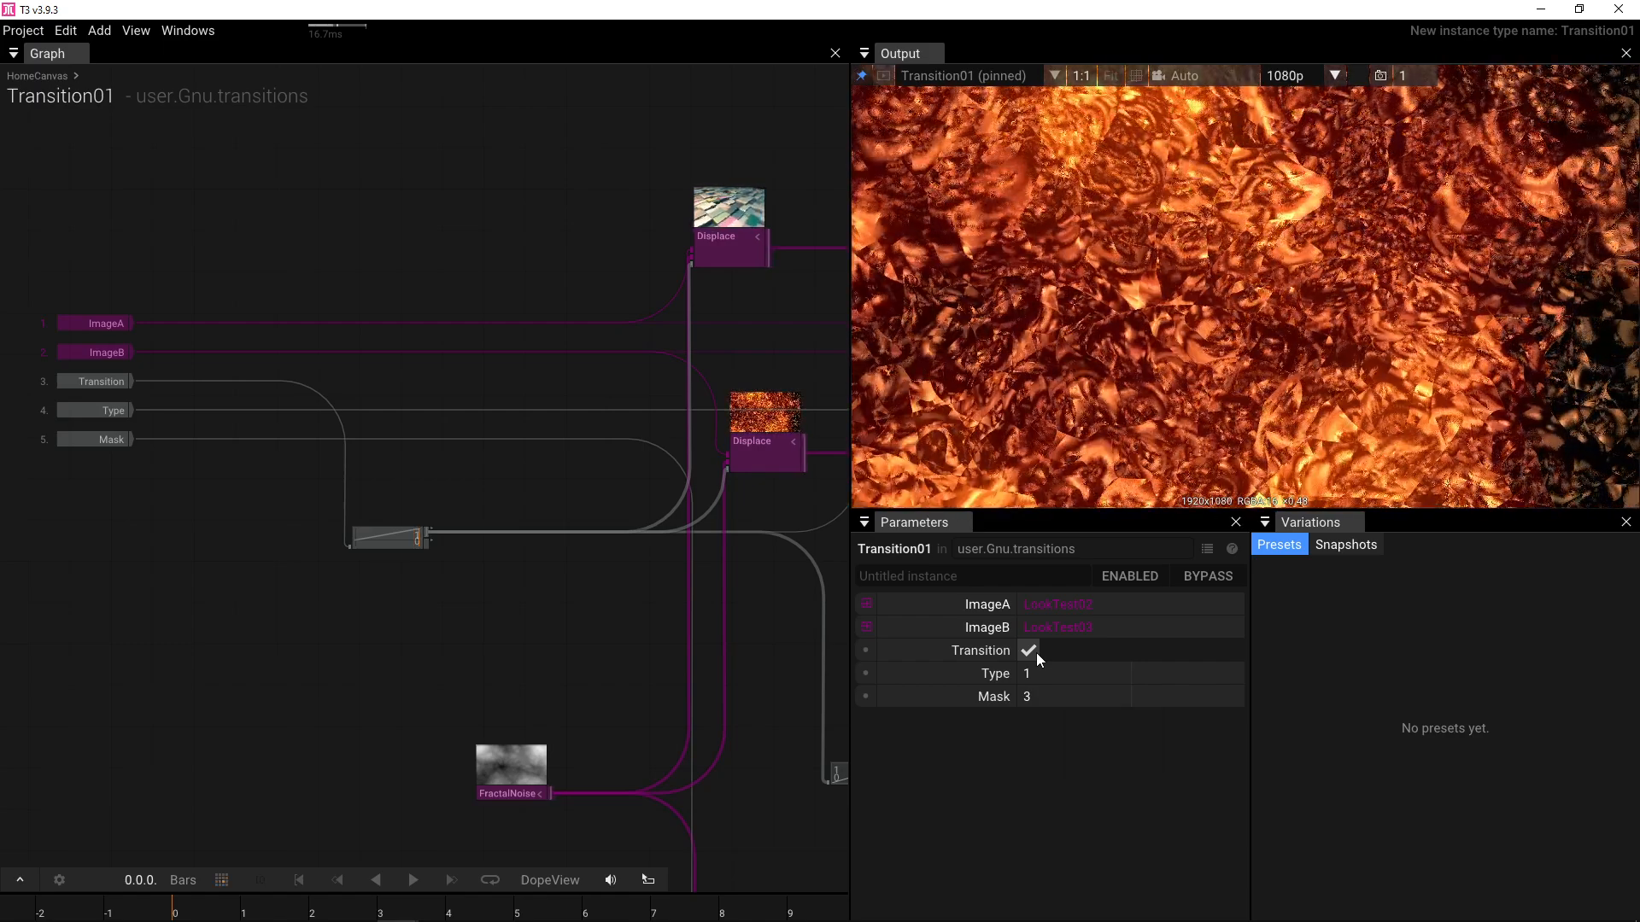
{"action": "left_click", "coordinate": [1037, 652]}
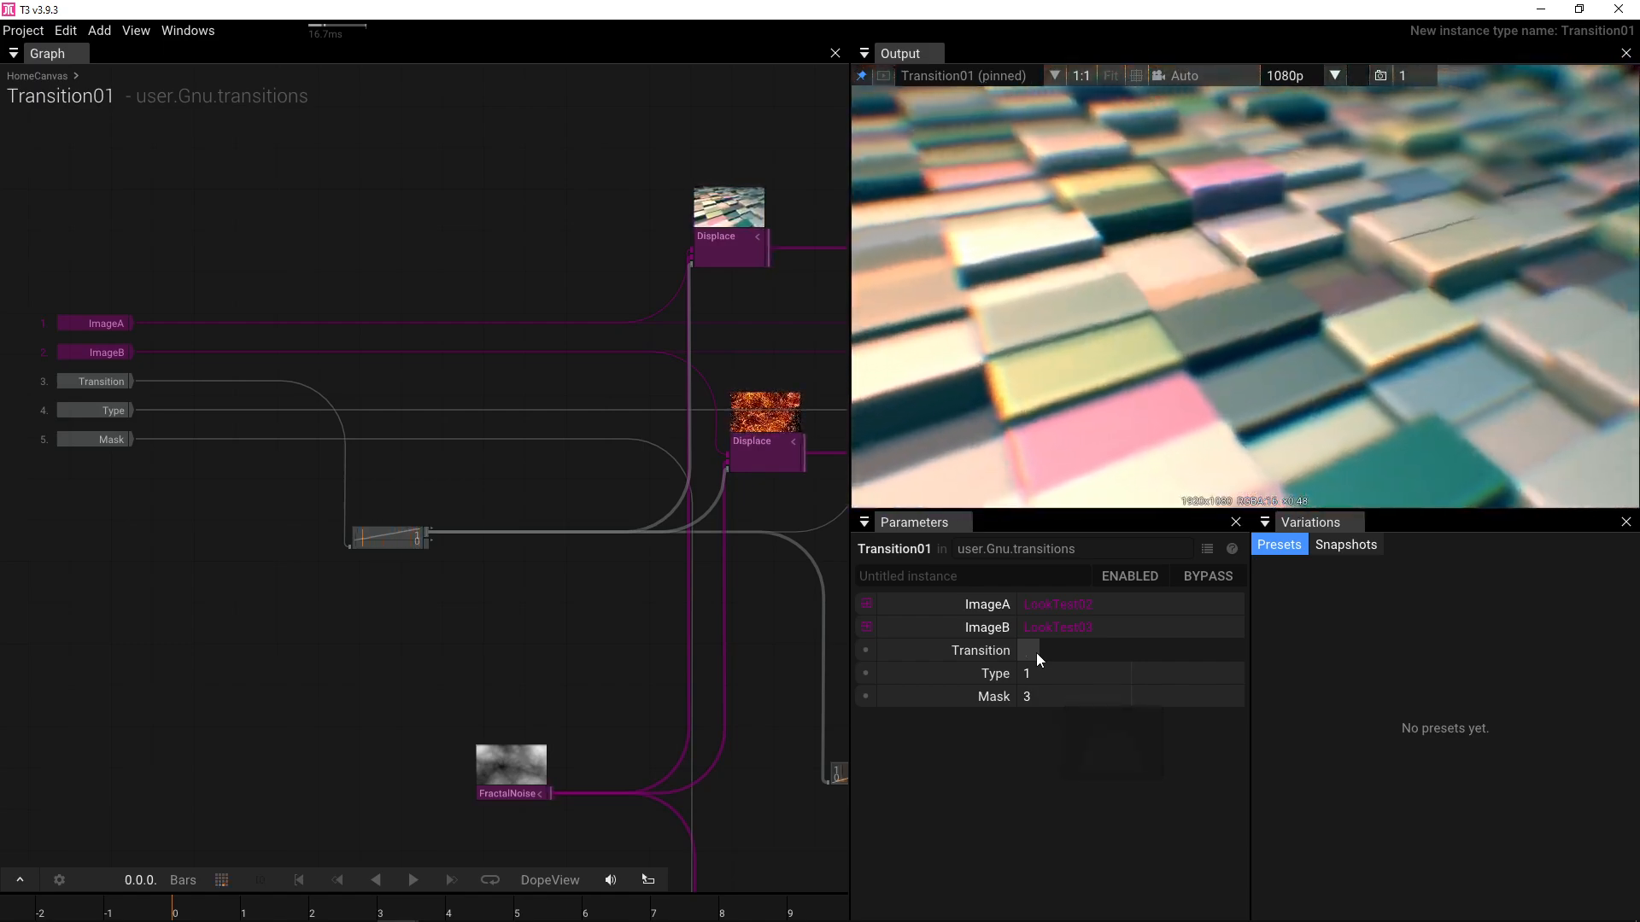
{"action": "left_click", "coordinate": [1037, 653]}
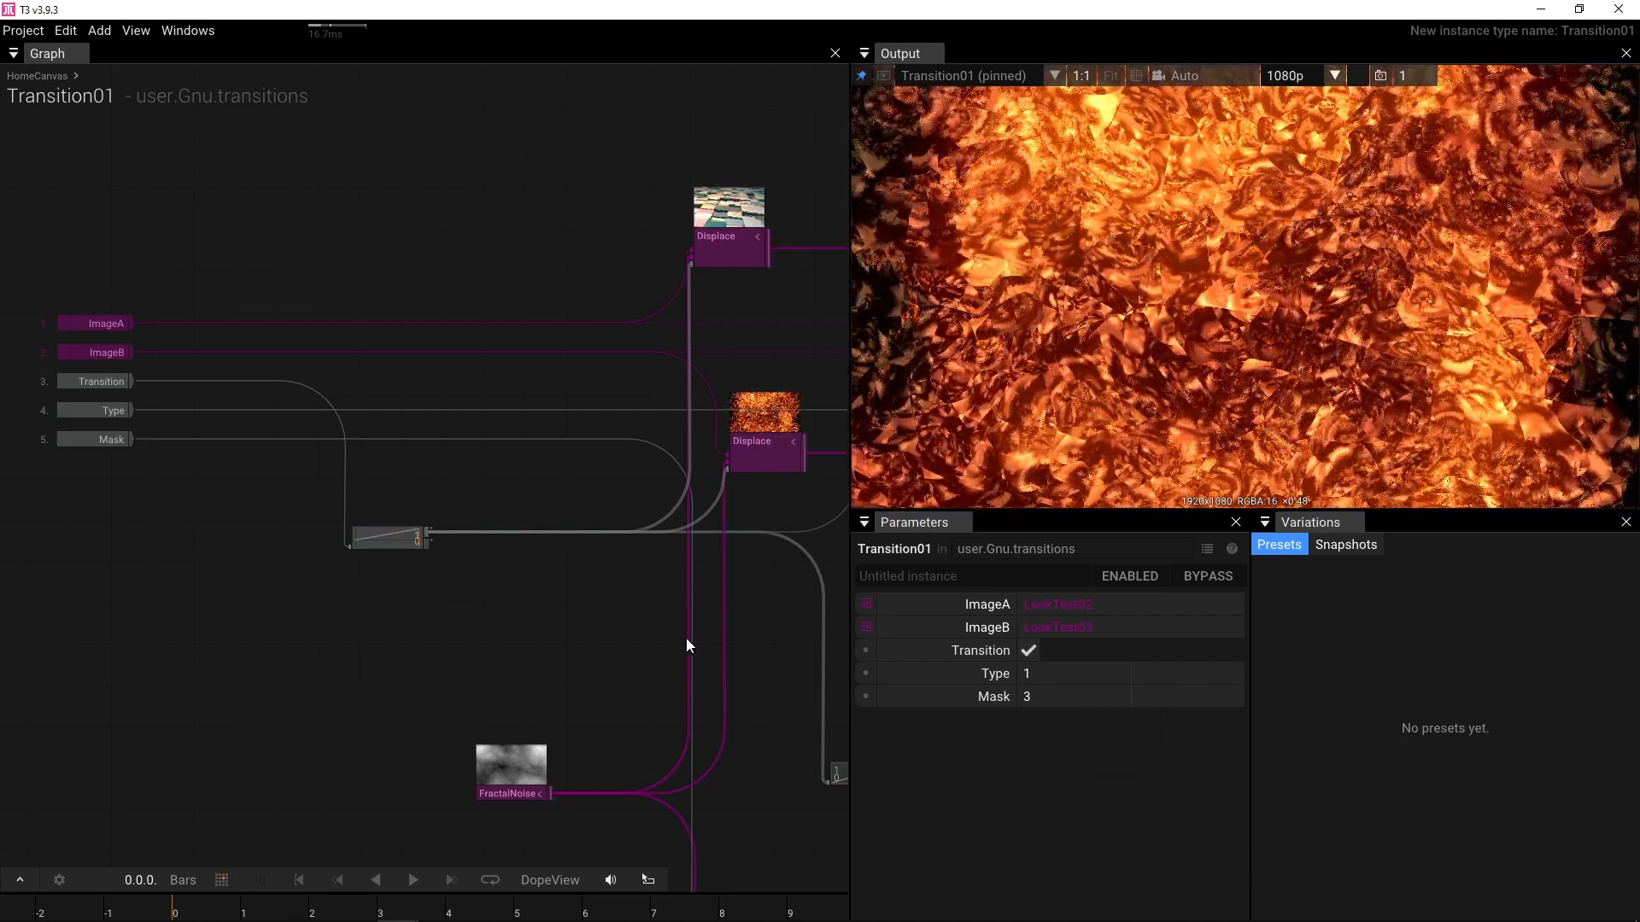
- Select the lower Displace node and examine its displacement parameters
{"action": "left_click_drag", "start_coordinate": [668, 636], "coordinate": [467, 613]}
{"action": "scroll", "coordinate": [377, 595], "scroll_direction": "down", "scroll_amount": 2}
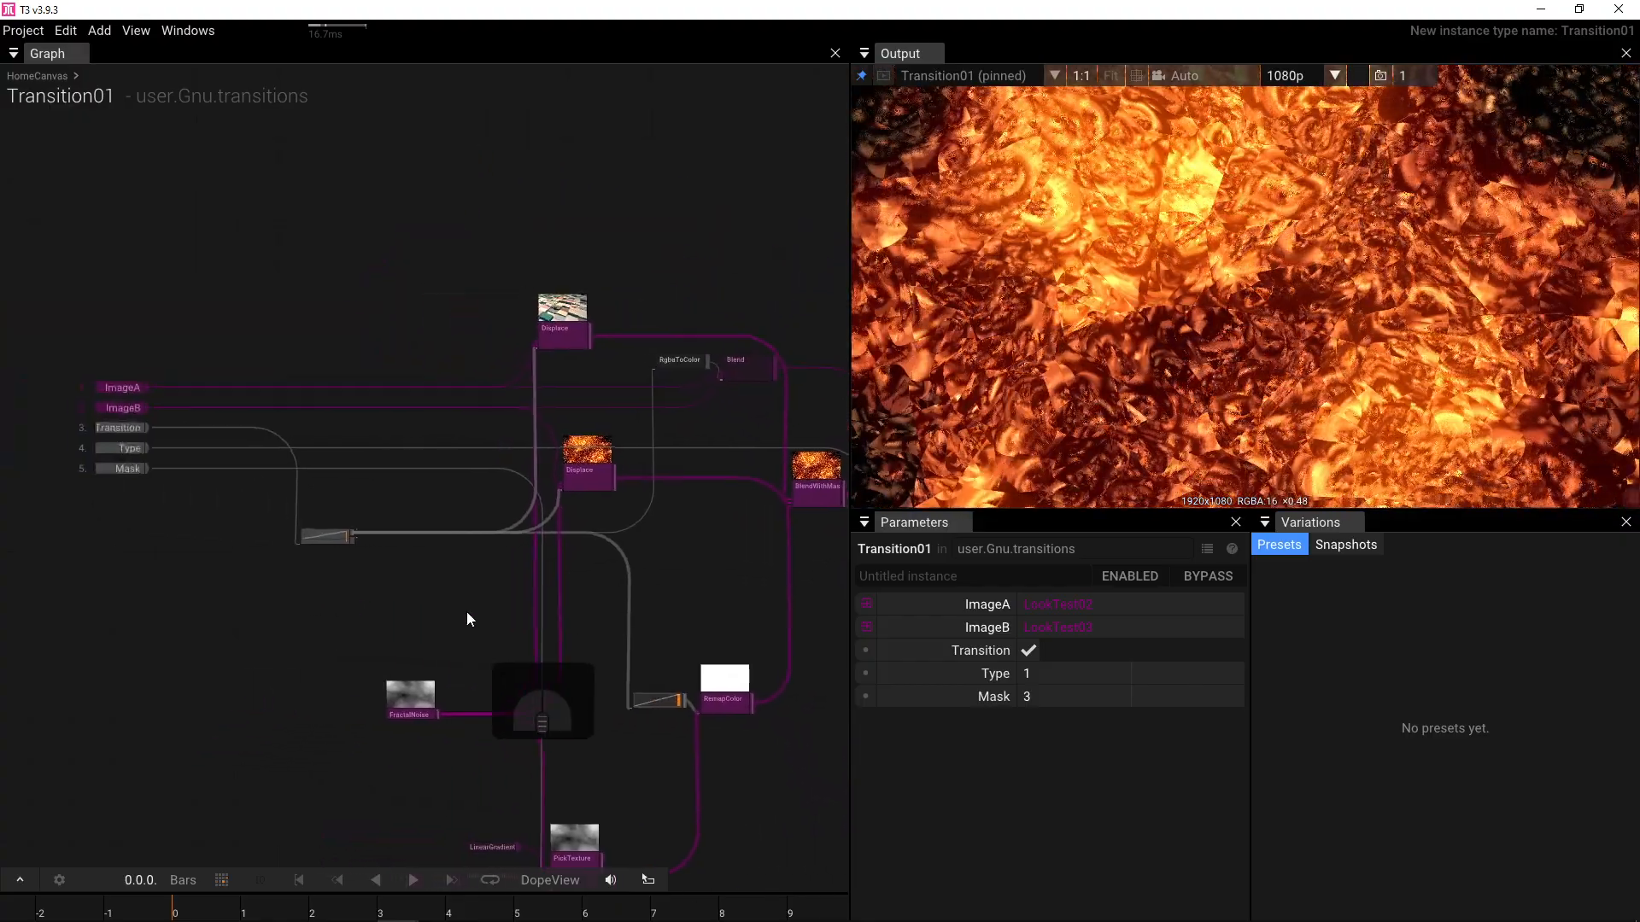
{"action": "scroll", "coordinate": [467, 613], "scroll_direction": "up", "scroll_amount": 3}
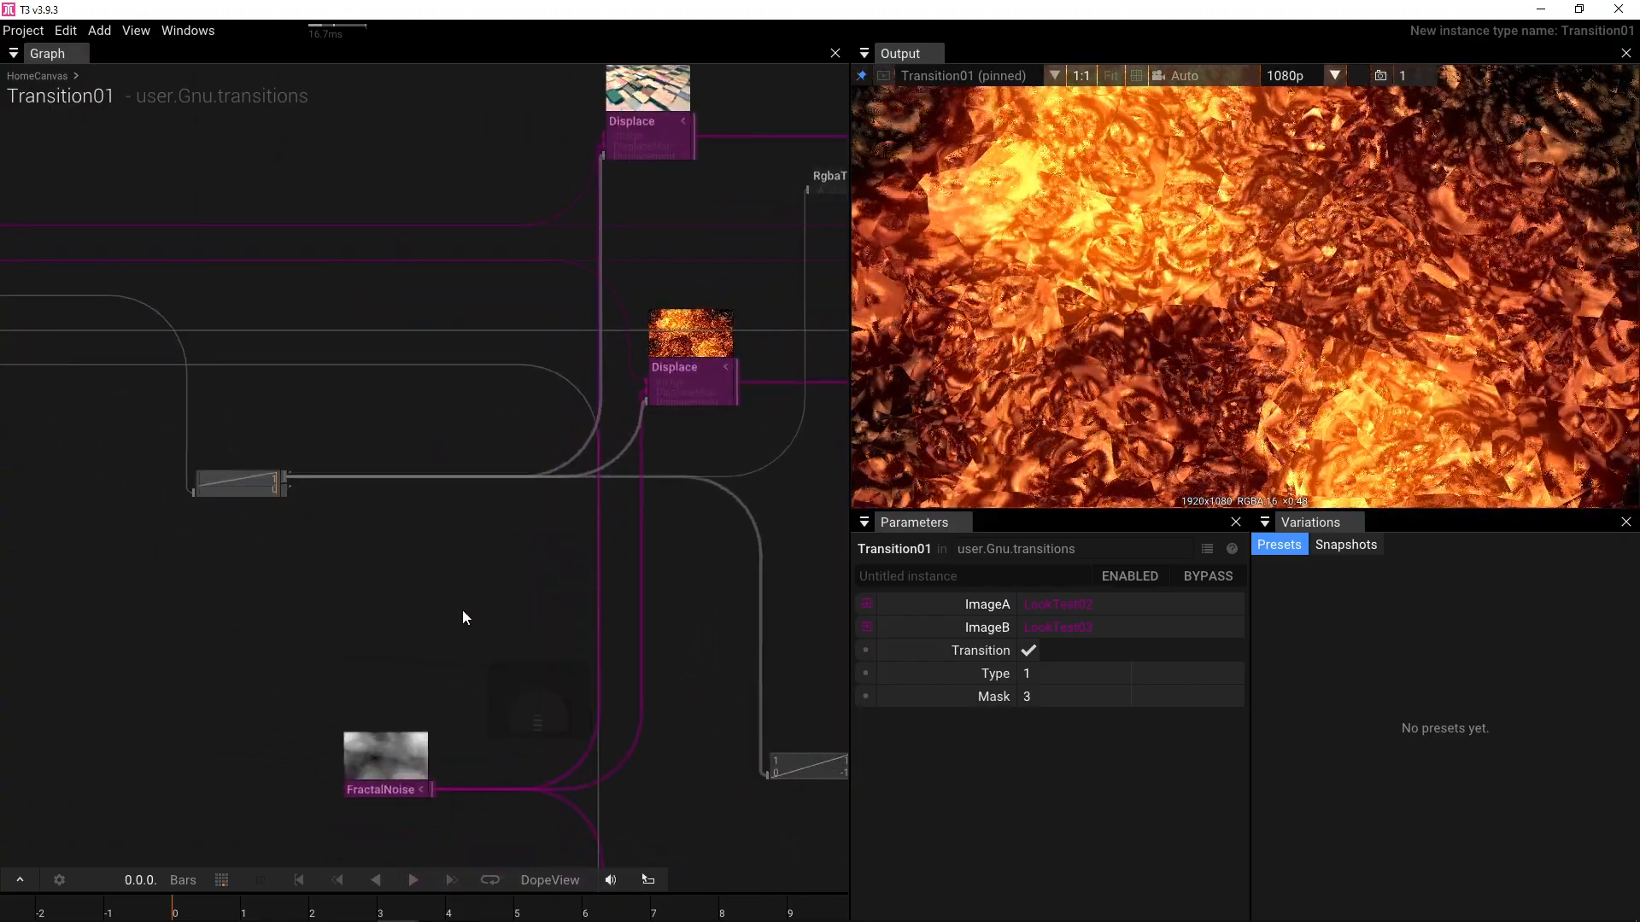
{"action": "mouse_move", "coordinate": [650, 396]}
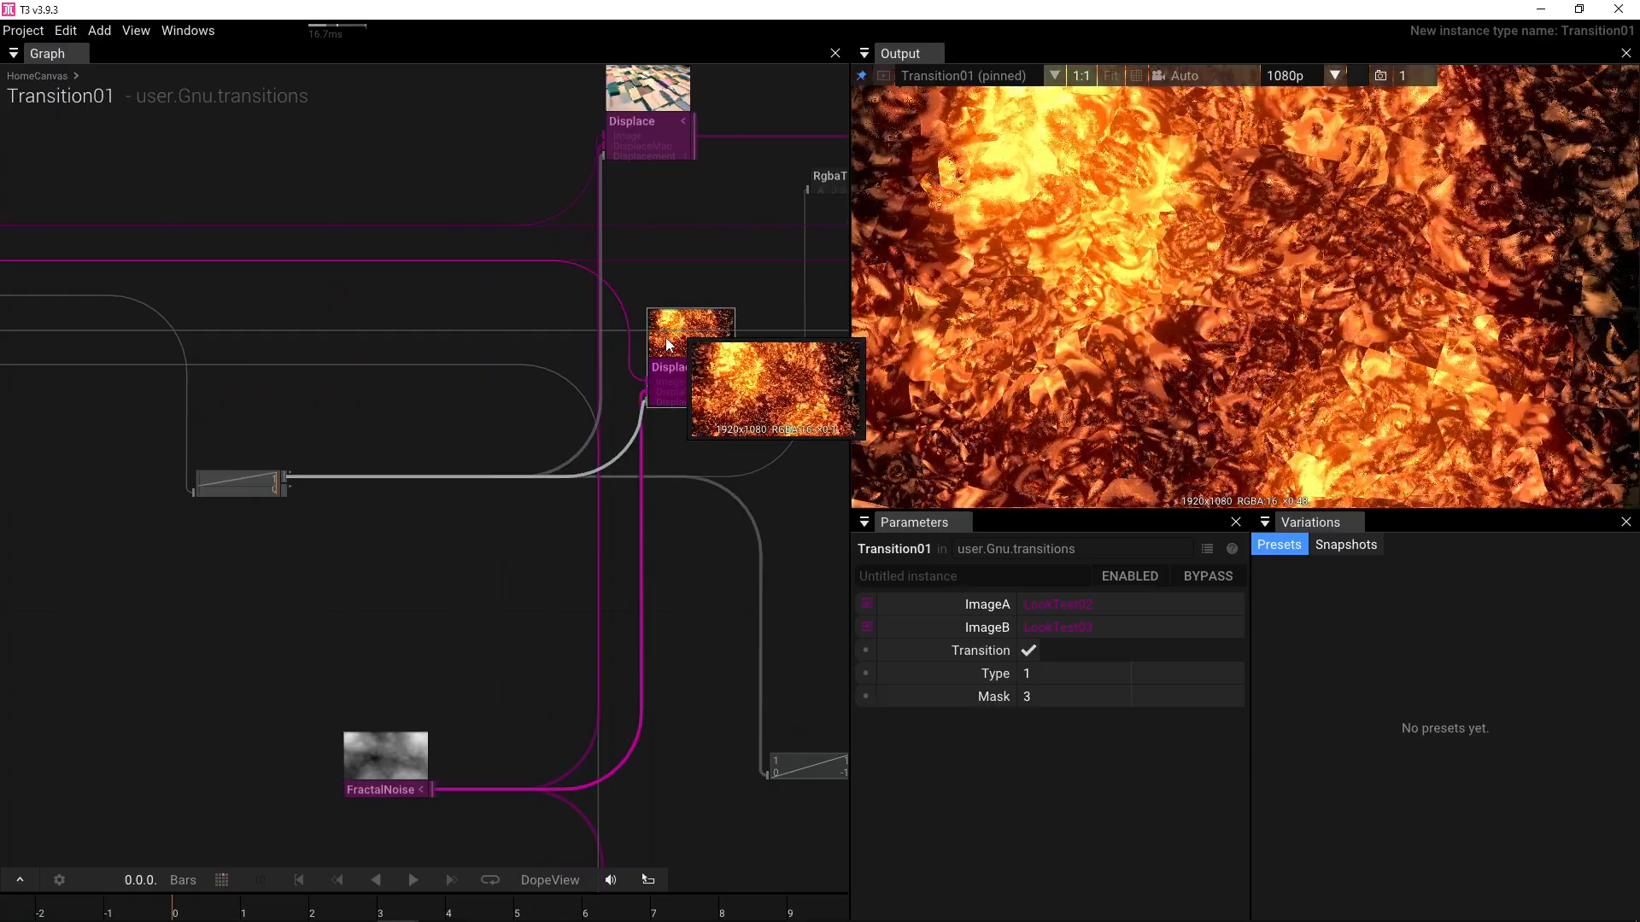
{"action": "left_click", "coordinate": [680, 379]}
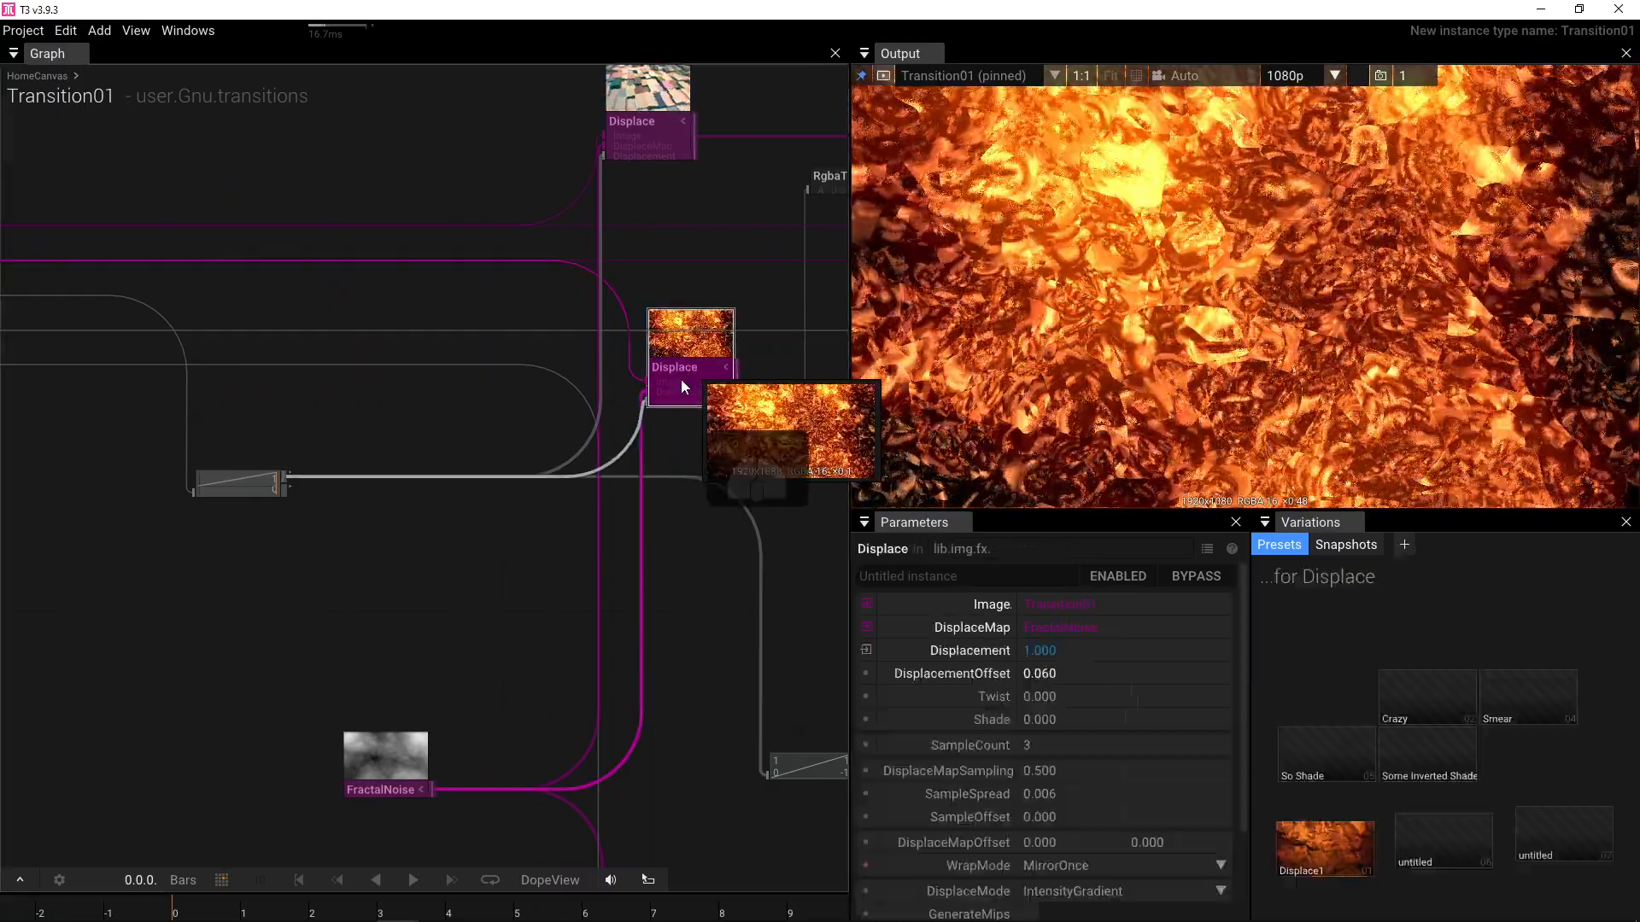
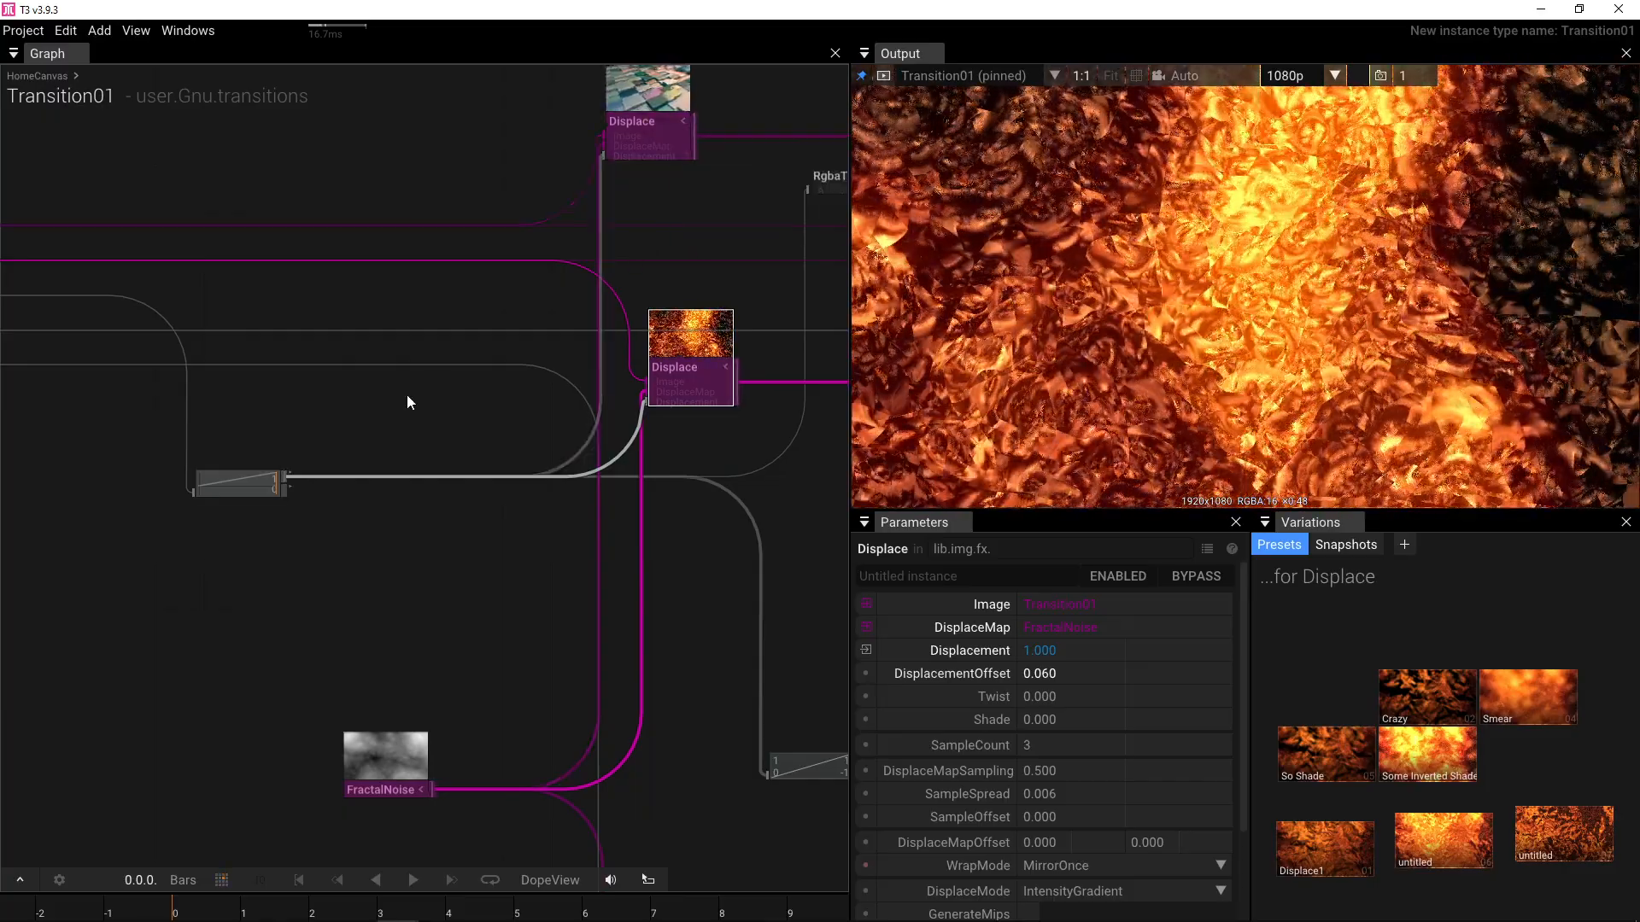
- Add a Remap node fed by TriggerAnim's Result, placed just below and beside the TriggerAnim node
{"action": "left_click_drag", "start_coordinate": [282, 477], "coordinate": [360, 535]}
{"action": "type", "text": "remap"}
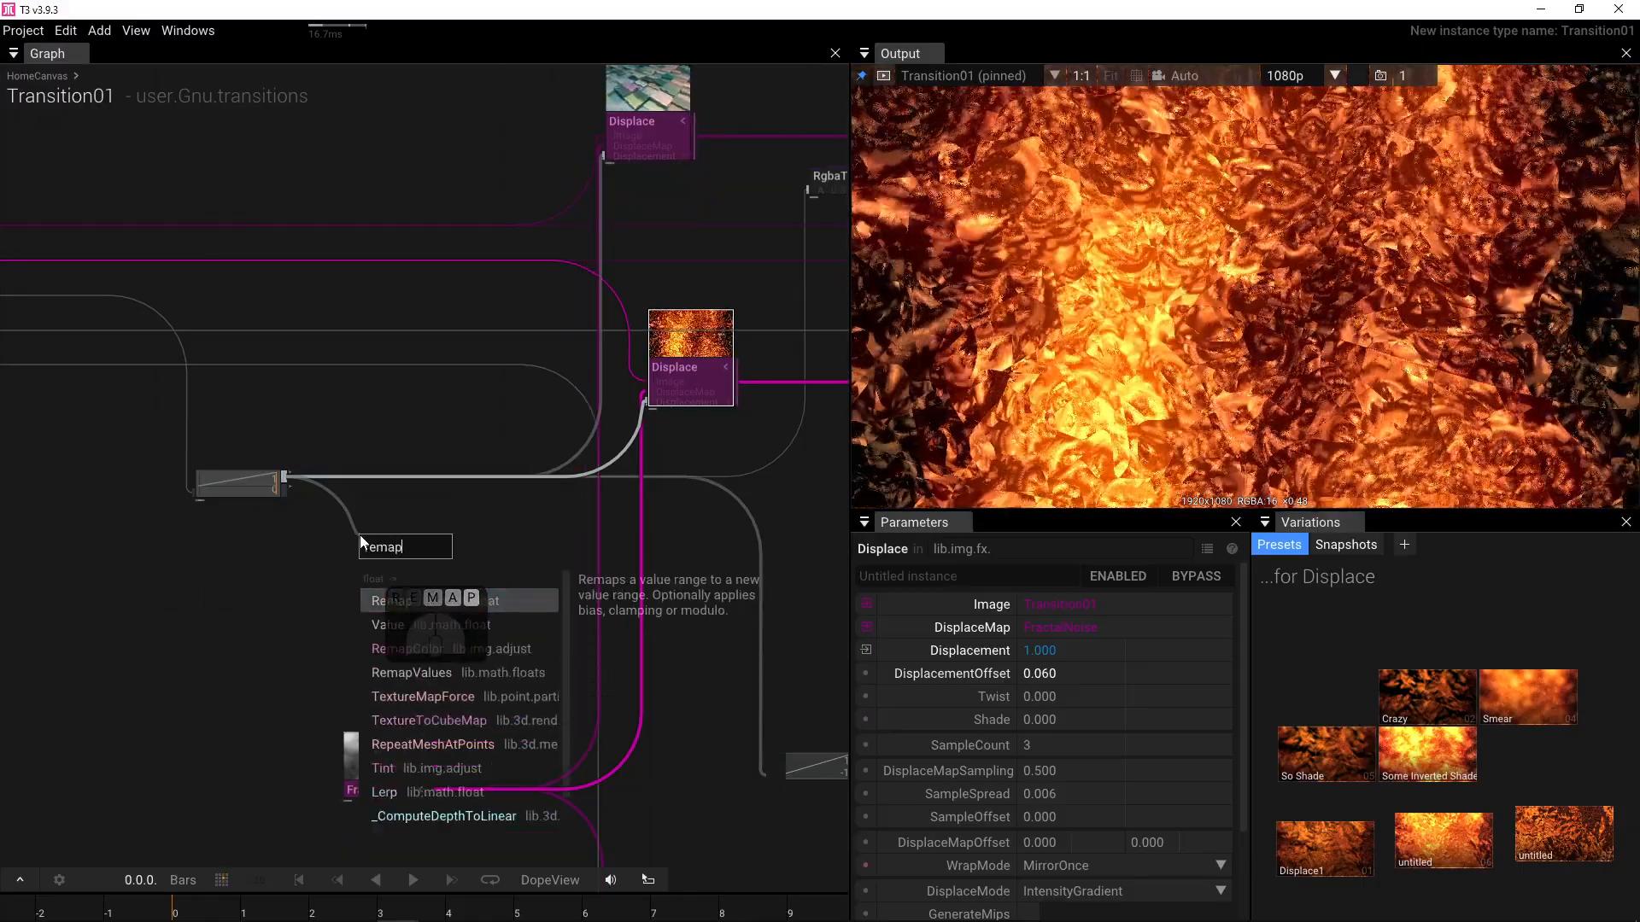
{"action": "left_click", "coordinate": [393, 600]}
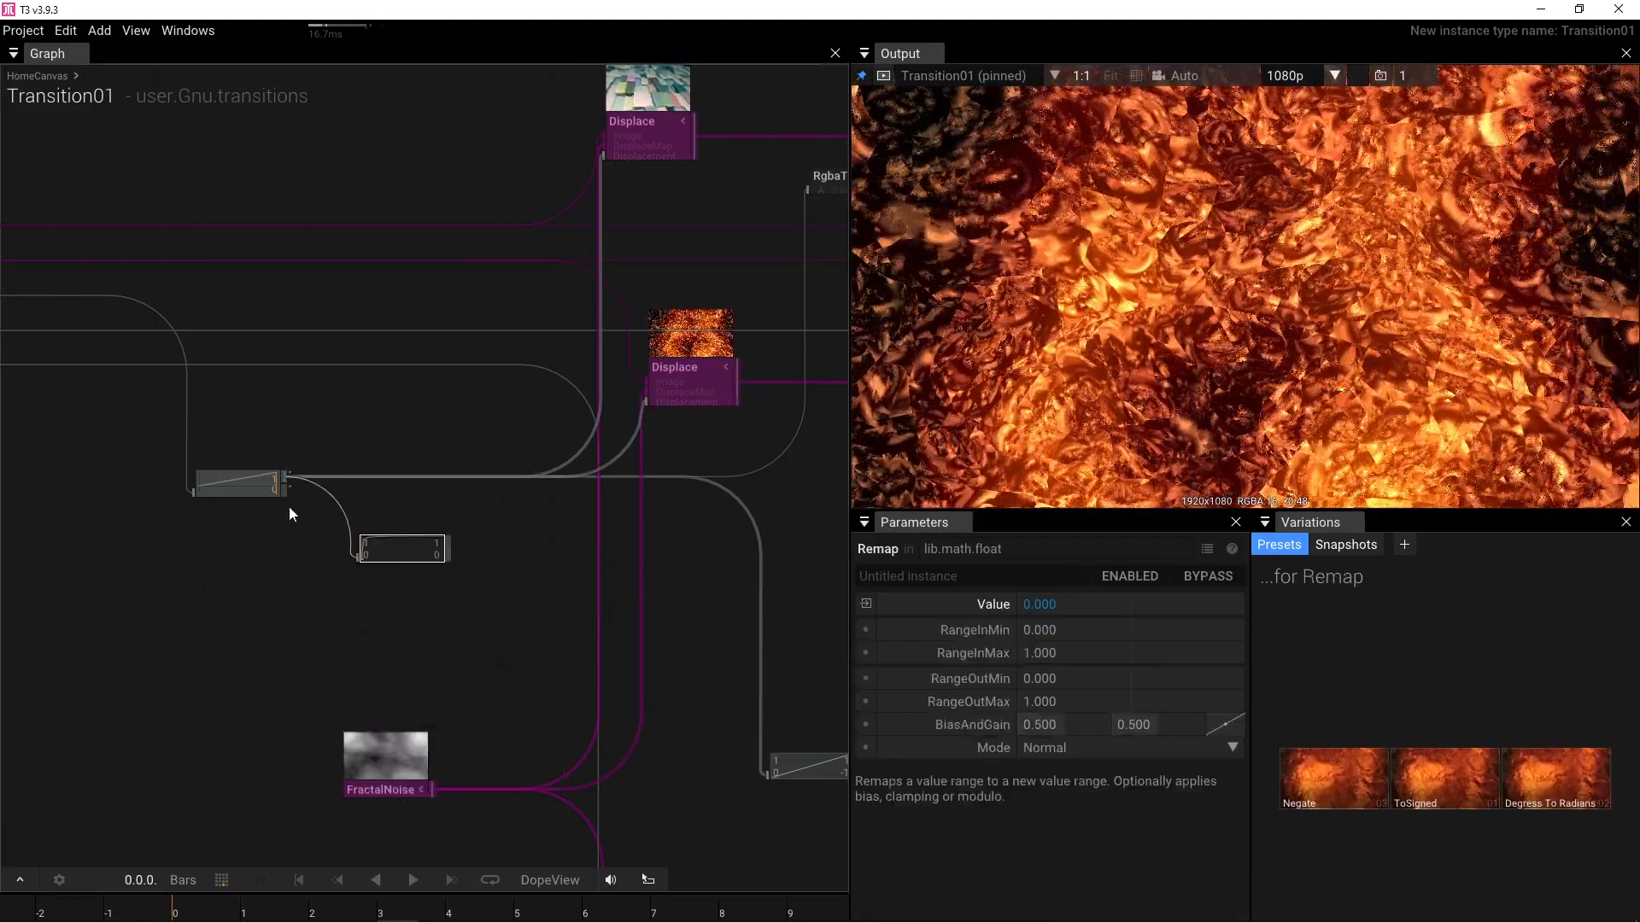
{"action": "mouse_move", "coordinate": [322, 488]}
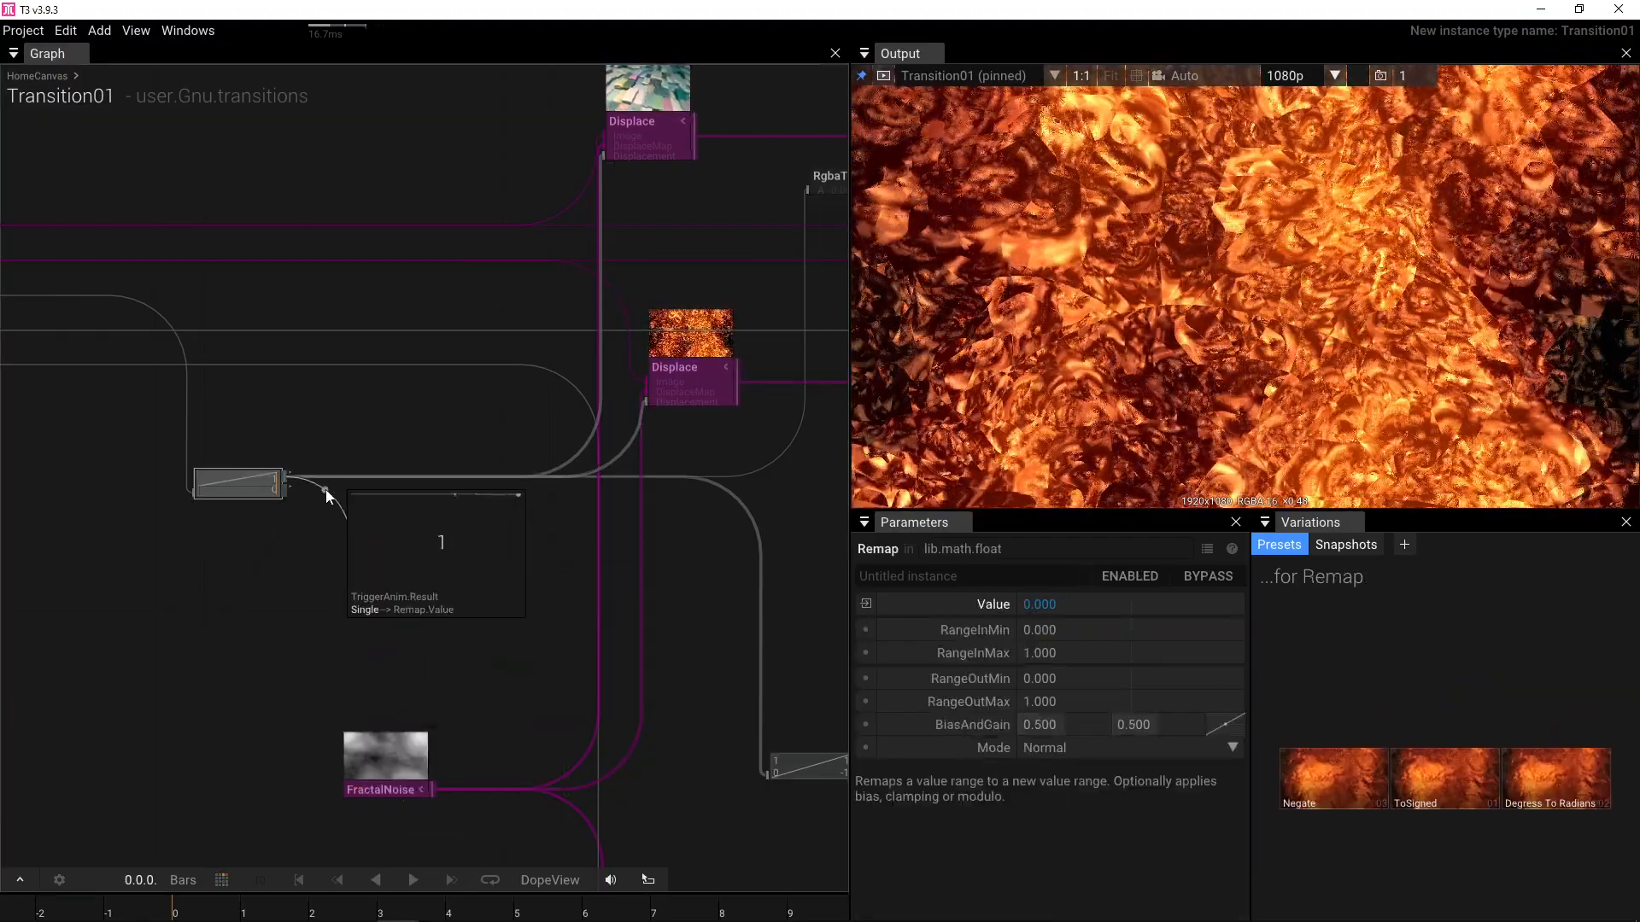
{"action": "mouse_move", "coordinate": [728, 399]}
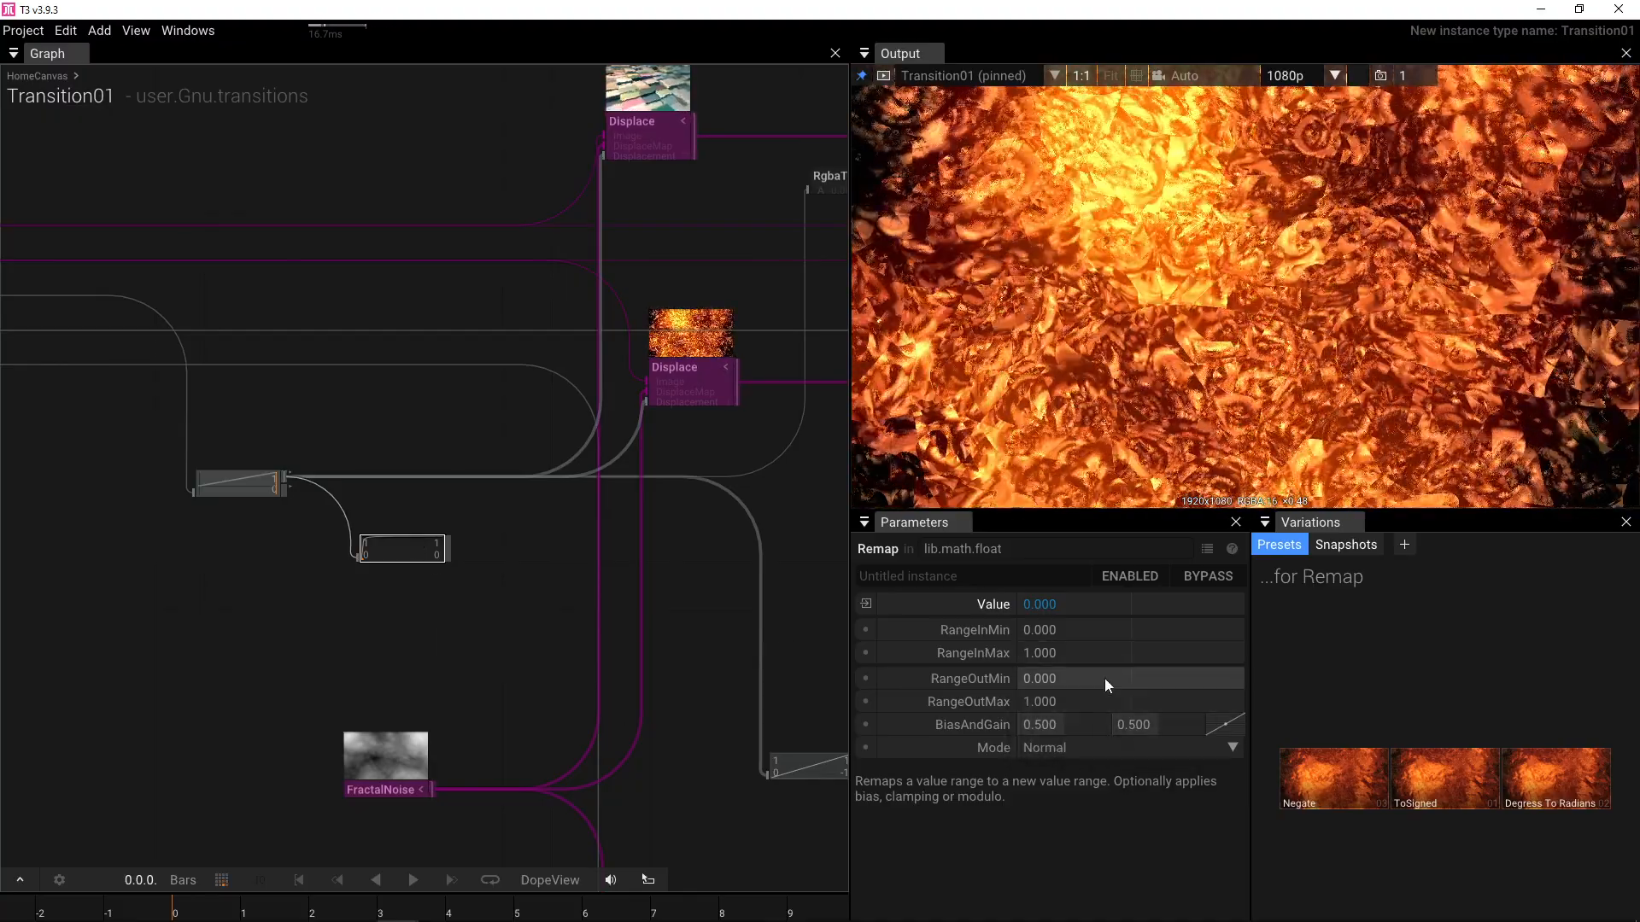
- Invert the Remap node's output range by setting RangeOutMin to 1 and RangeOutMax to 0
{"action": "left_click", "coordinate": [1104, 678]}
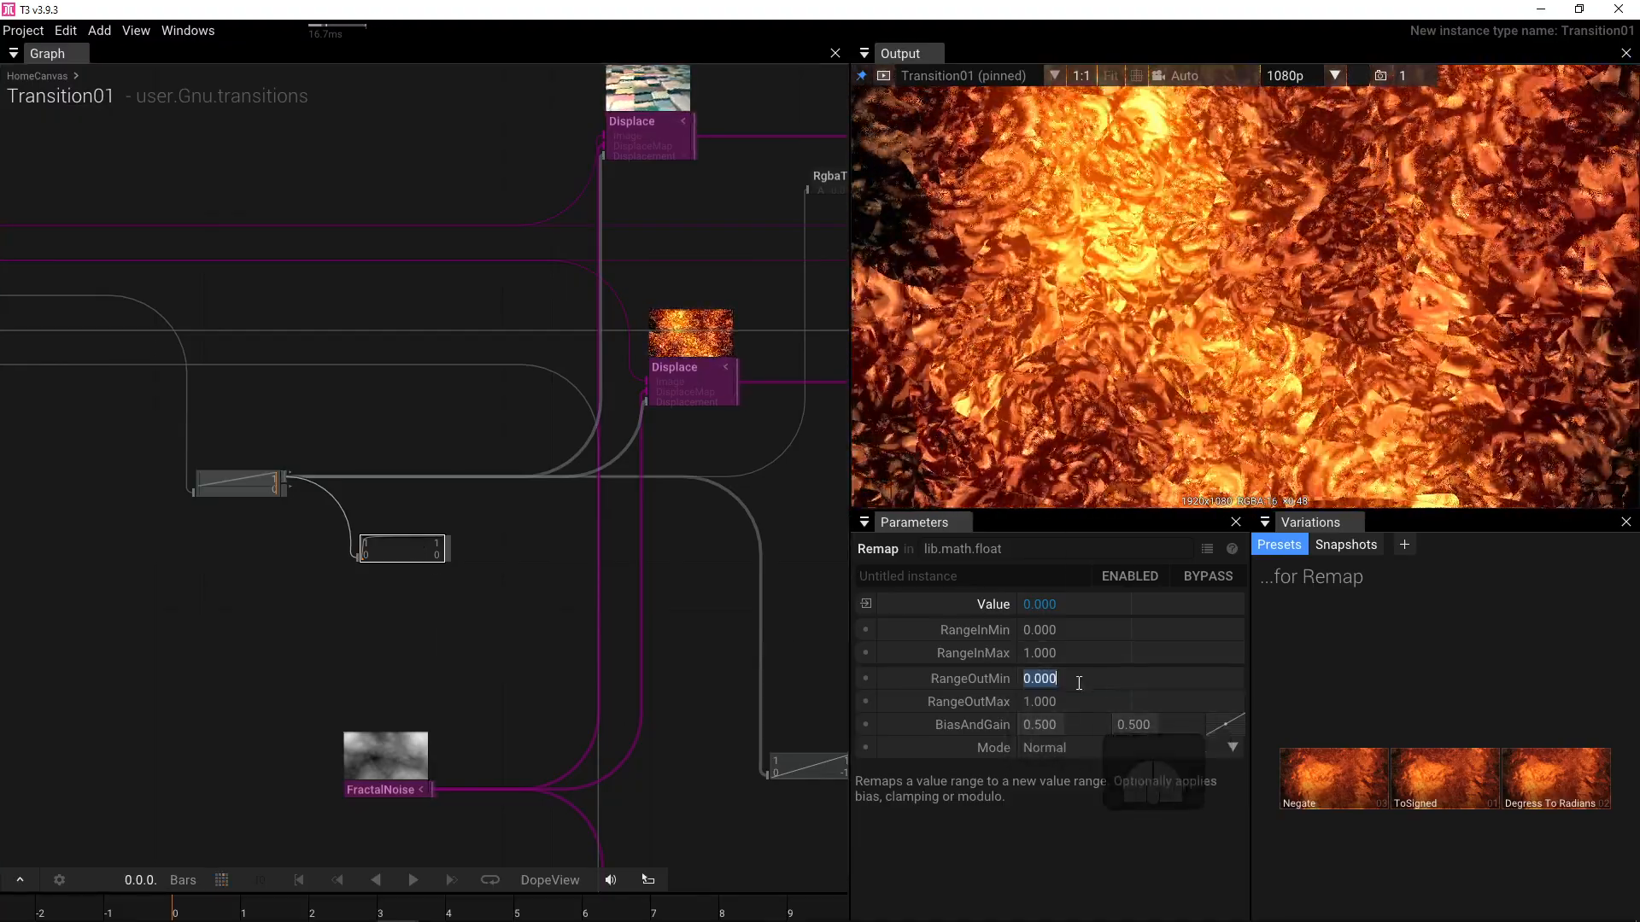
{"action": "type", "text": "1"}
{"action": "key", "text": "Return"}
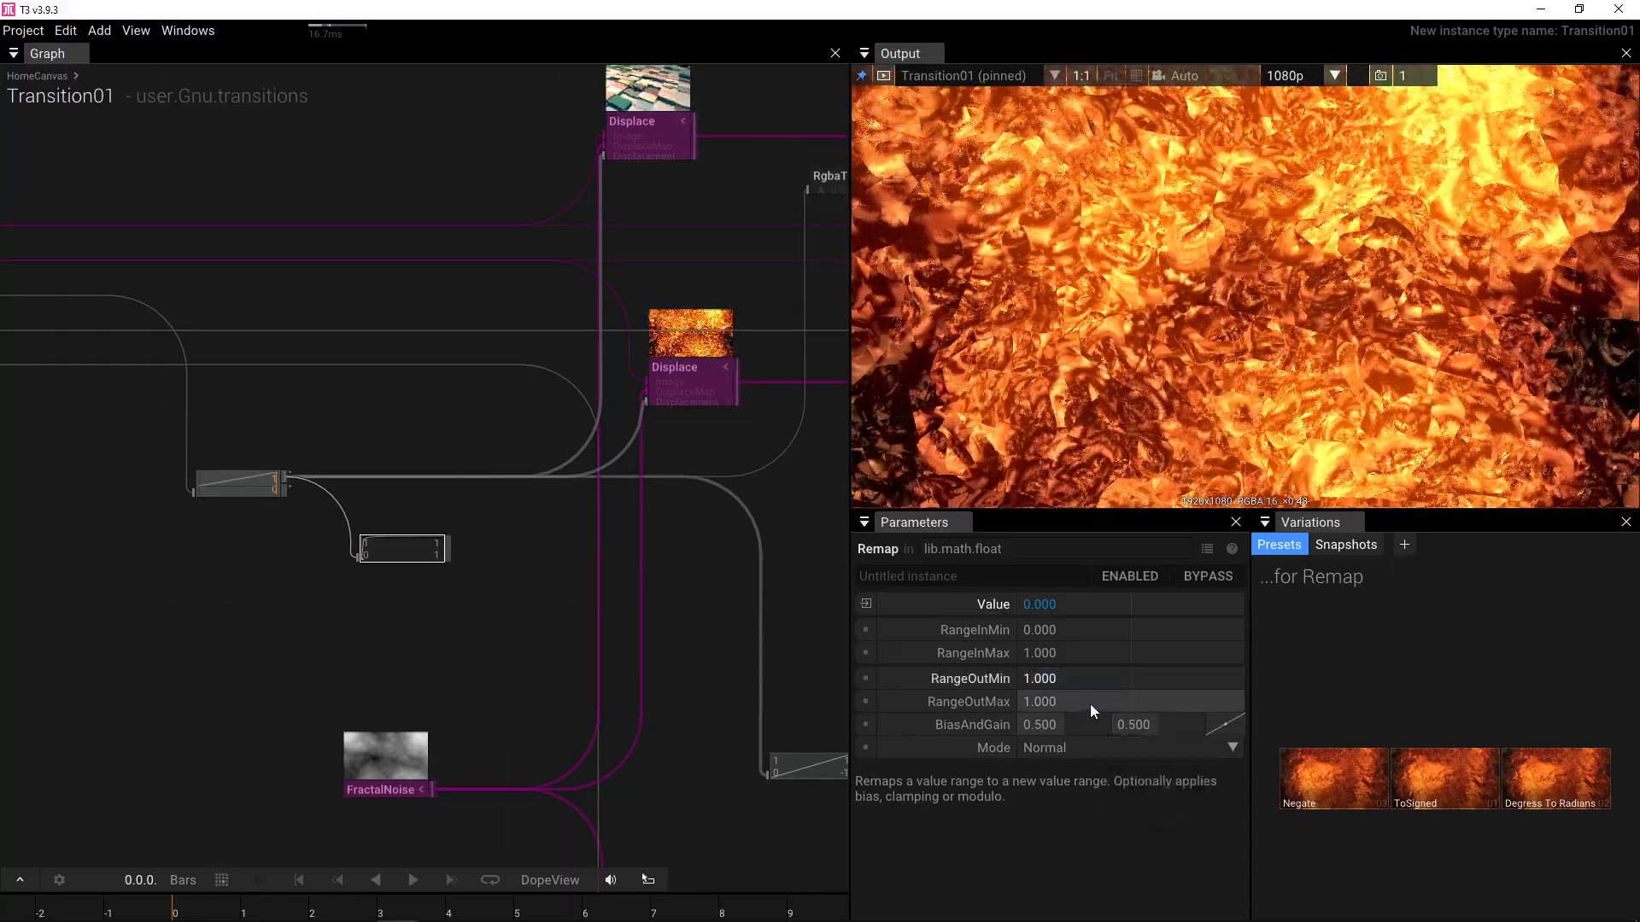
{"action": "left_click", "coordinate": [1090, 704]}
{"action": "type", "text": "0"}
{"action": "key", "text": "Return"}
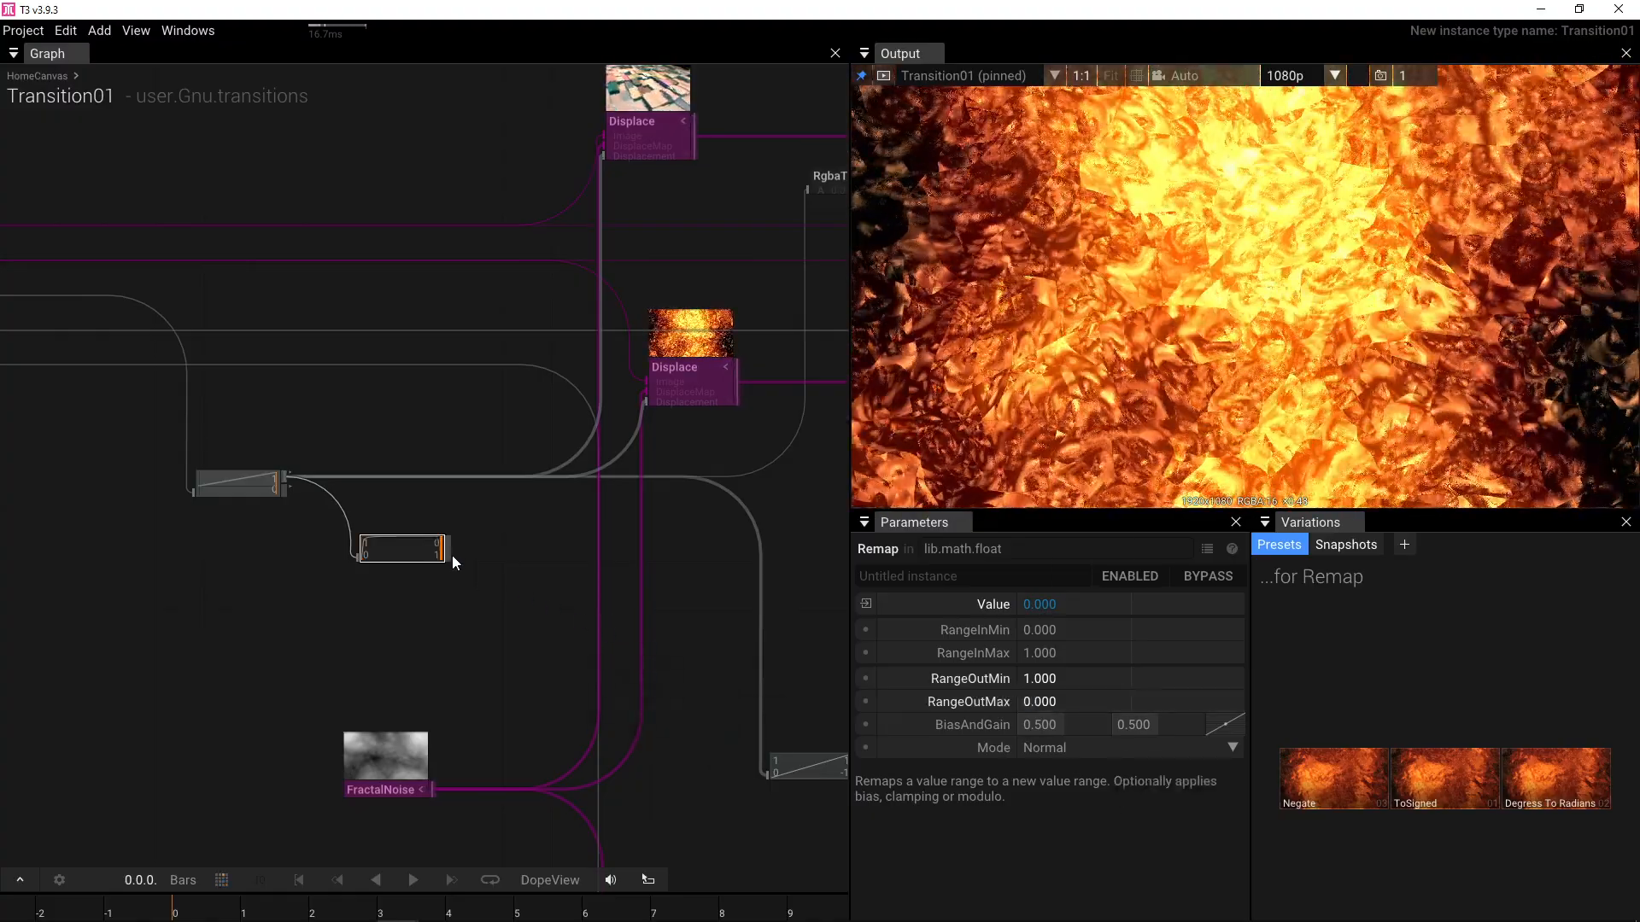
- Connect the Remap output to the lower Displace node's Displacement parameter in place of TriggerAnim, and save the project
{"action": "left_click_drag", "start_coordinate": [446, 549], "coordinate": [630, 417]}
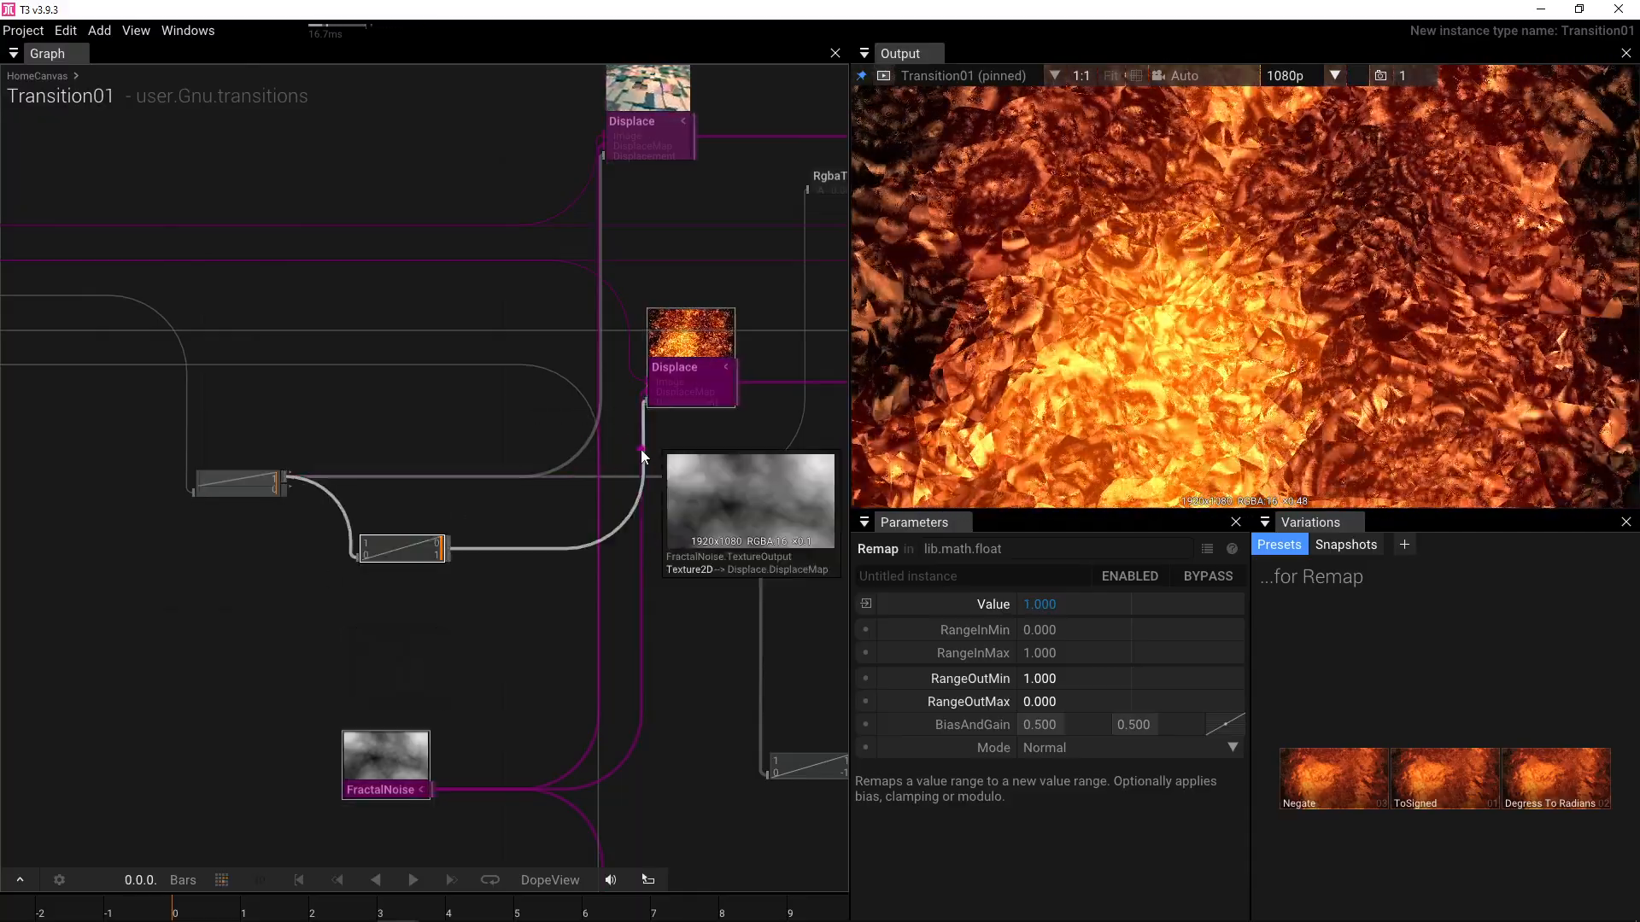
{"action": "scroll", "coordinate": [676, 434], "scroll_direction": "up", "scroll_amount": 3}
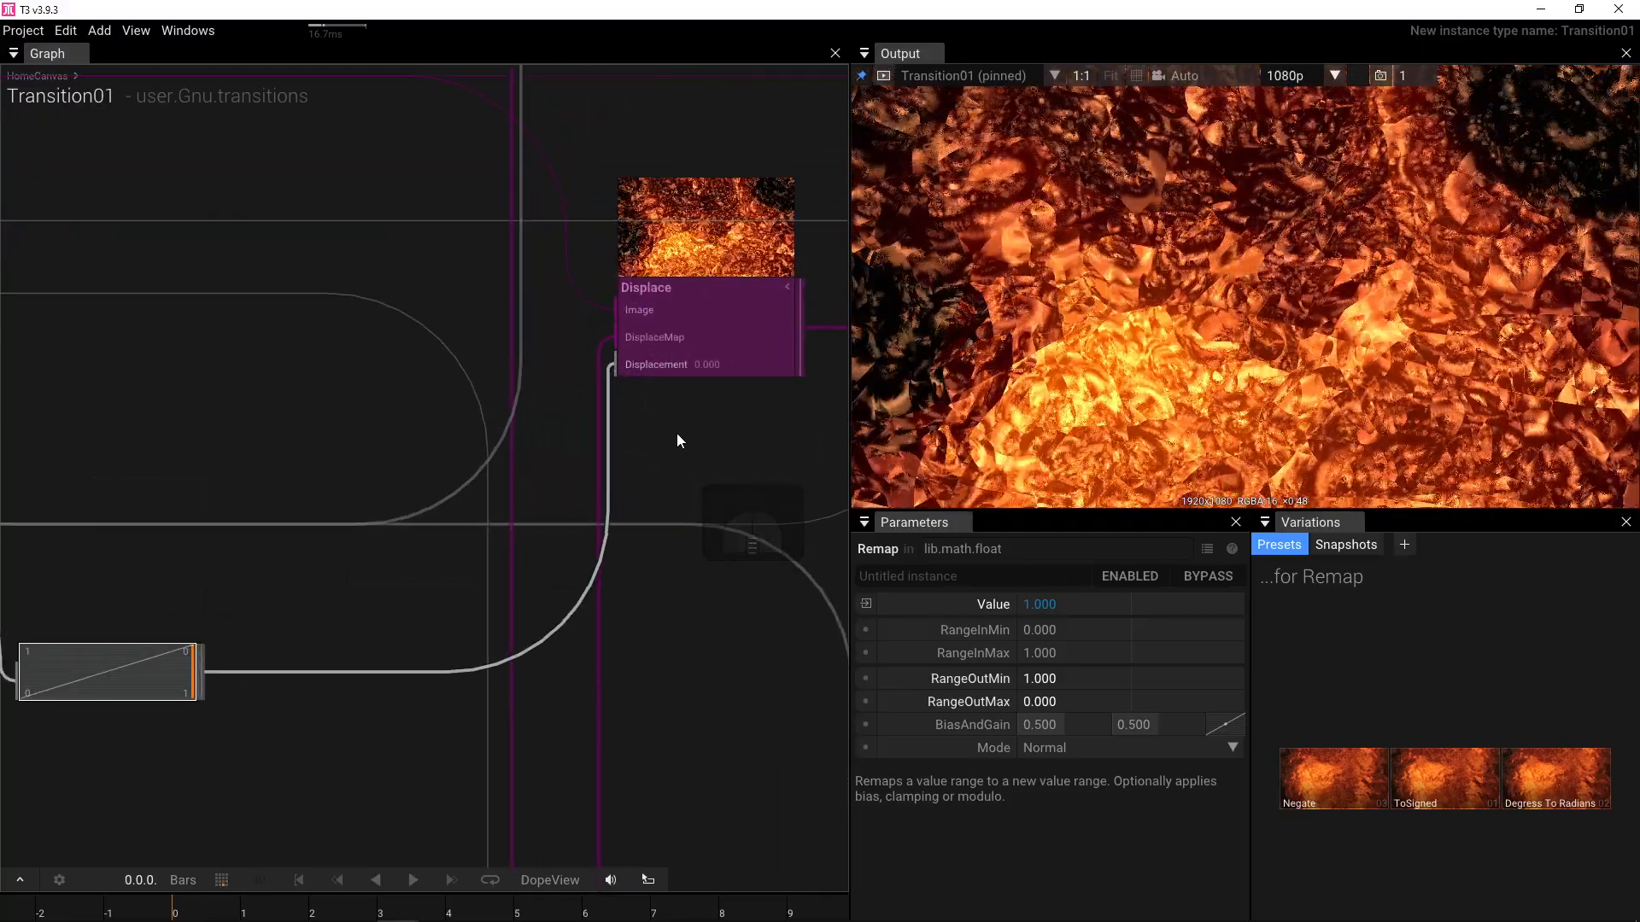
{"action": "scroll", "coordinate": [678, 440], "scroll_direction": "down", "scroll_amount": 4}
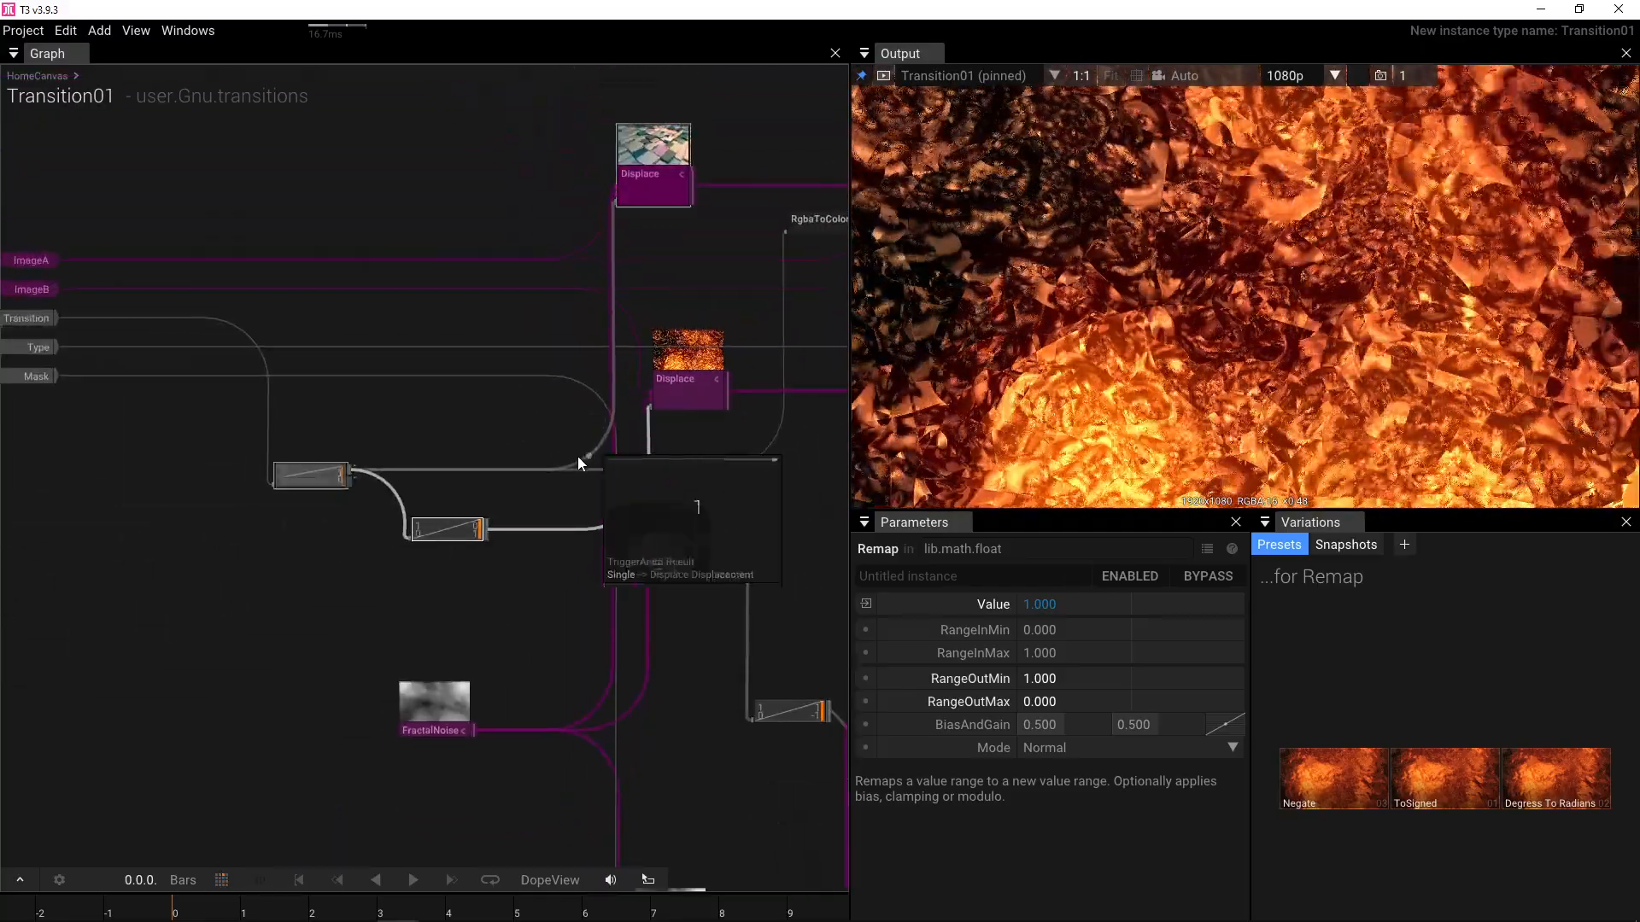
{"action": "key", "text": "ctrl+s"}
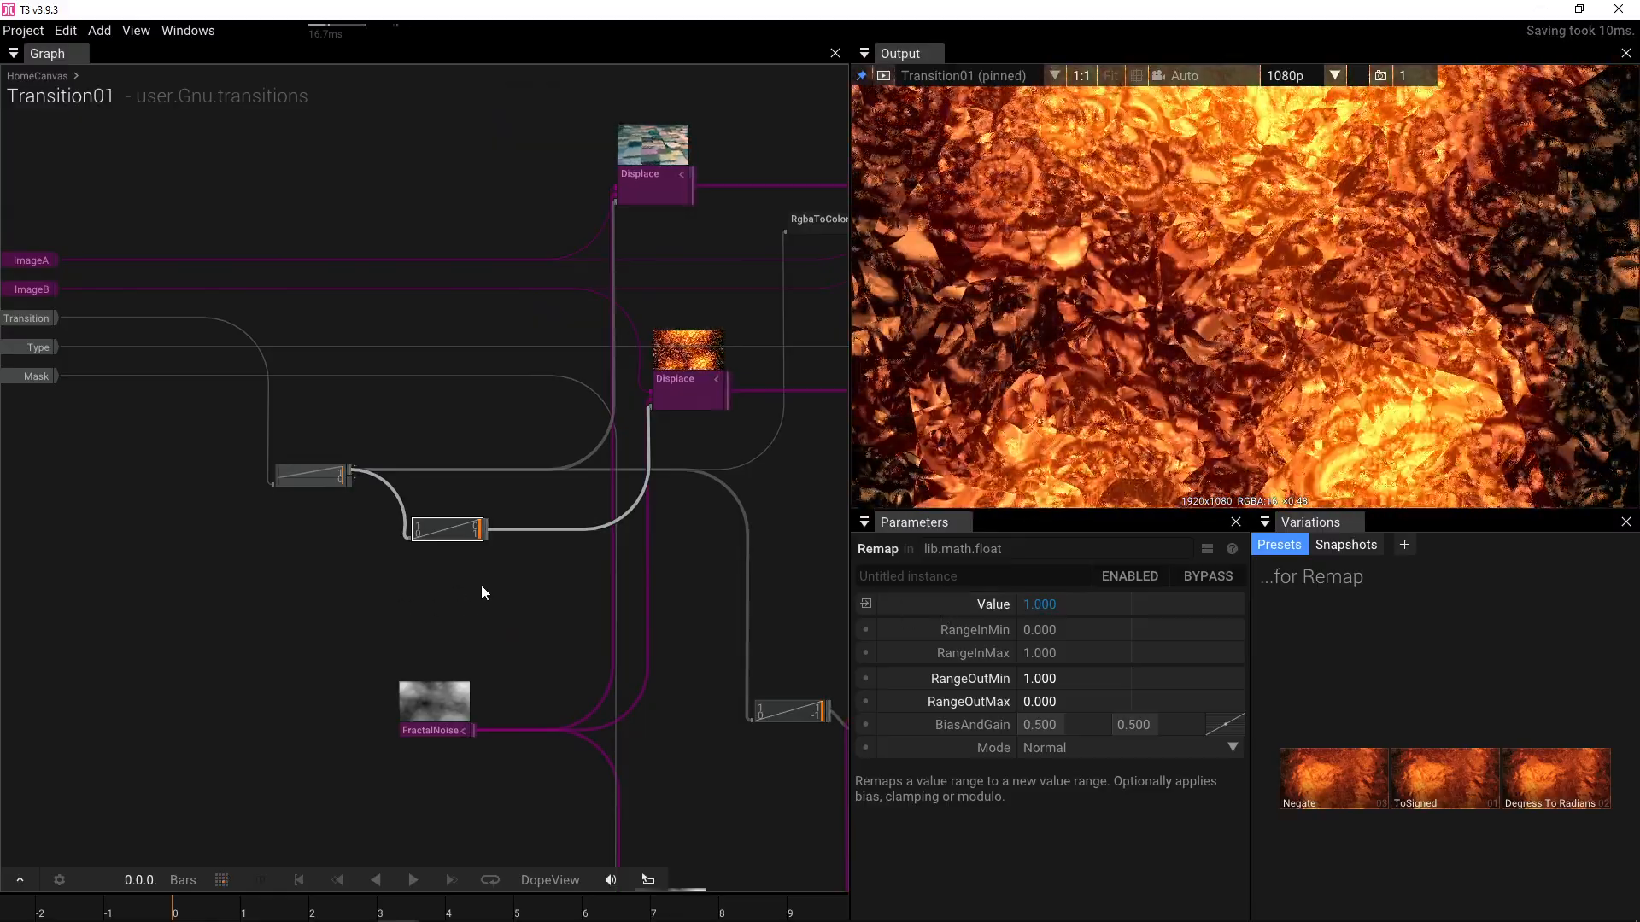
- Set the lower Displace node's DisplacementOffset to 0 and compare its parameters with the upper Displace node's
{"action": "left_click", "coordinate": [480, 586]}
{"action": "left_click", "coordinate": [693, 389]}
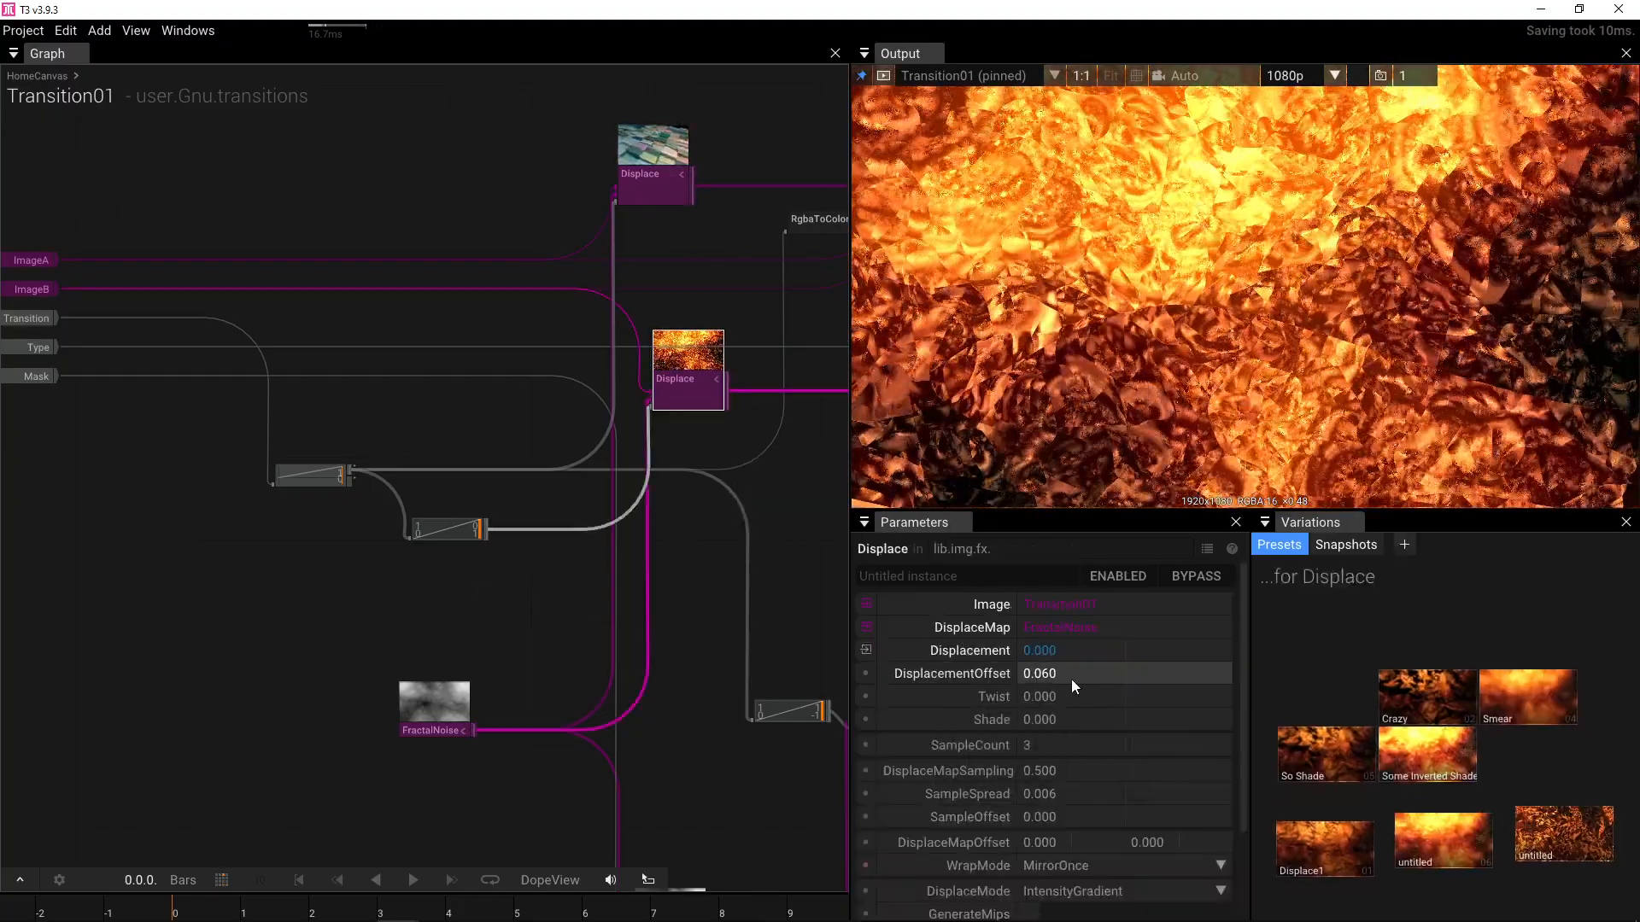
{"action": "left_click", "coordinate": [1088, 672]}
{"action": "type", "text": "0"}
{"action": "key", "text": "Return"}
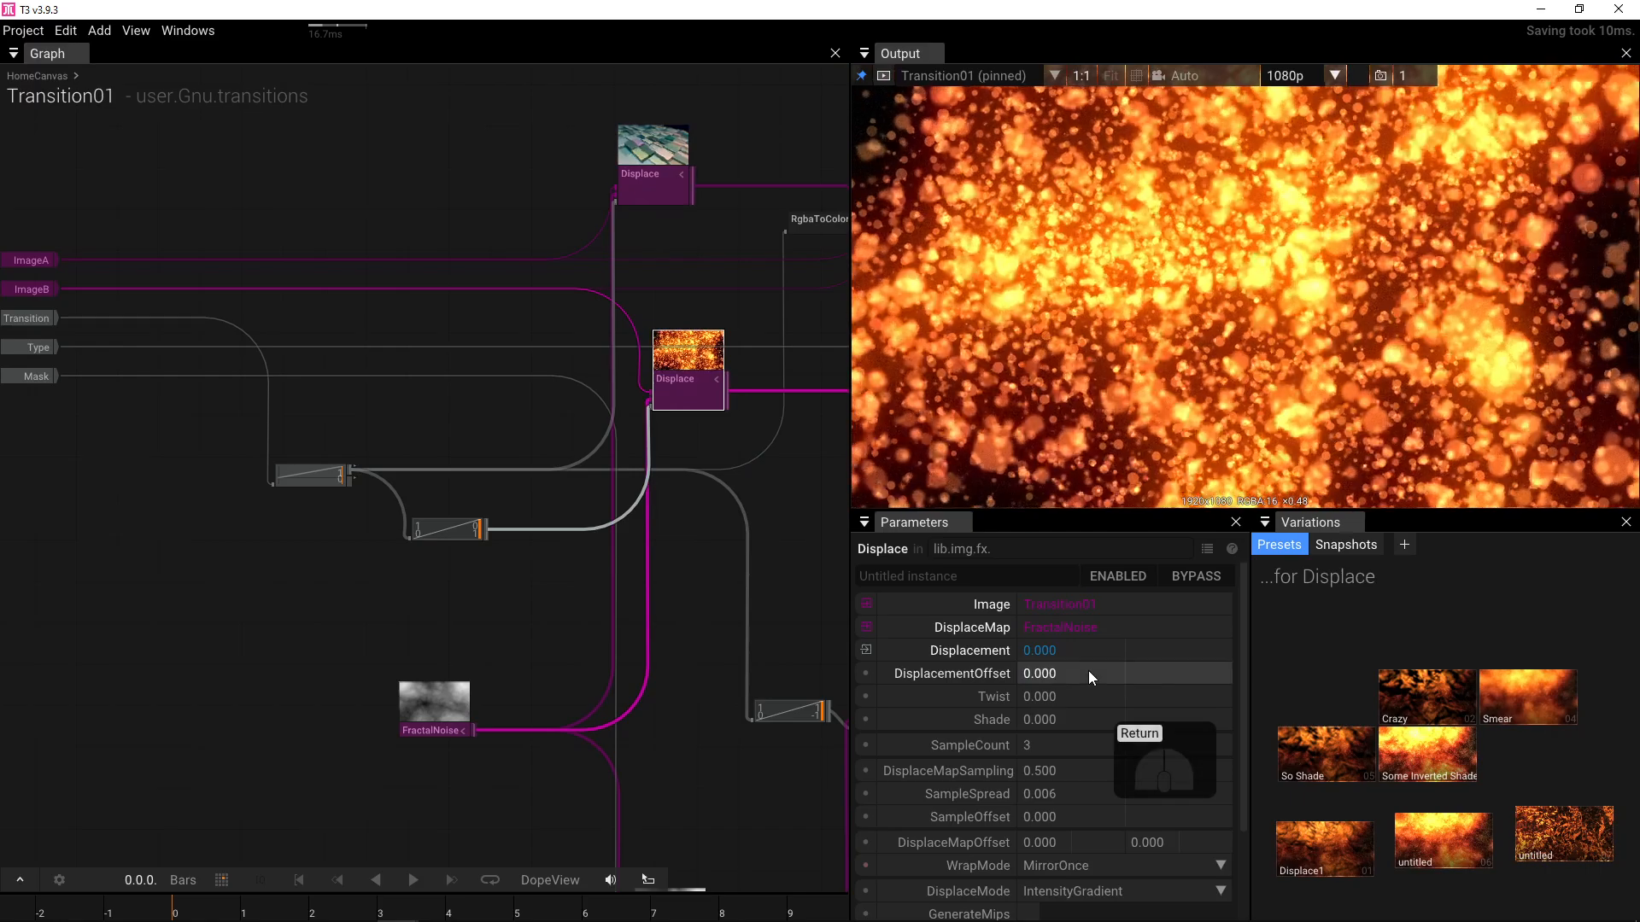
{"action": "left_click", "coordinate": [654, 202]}
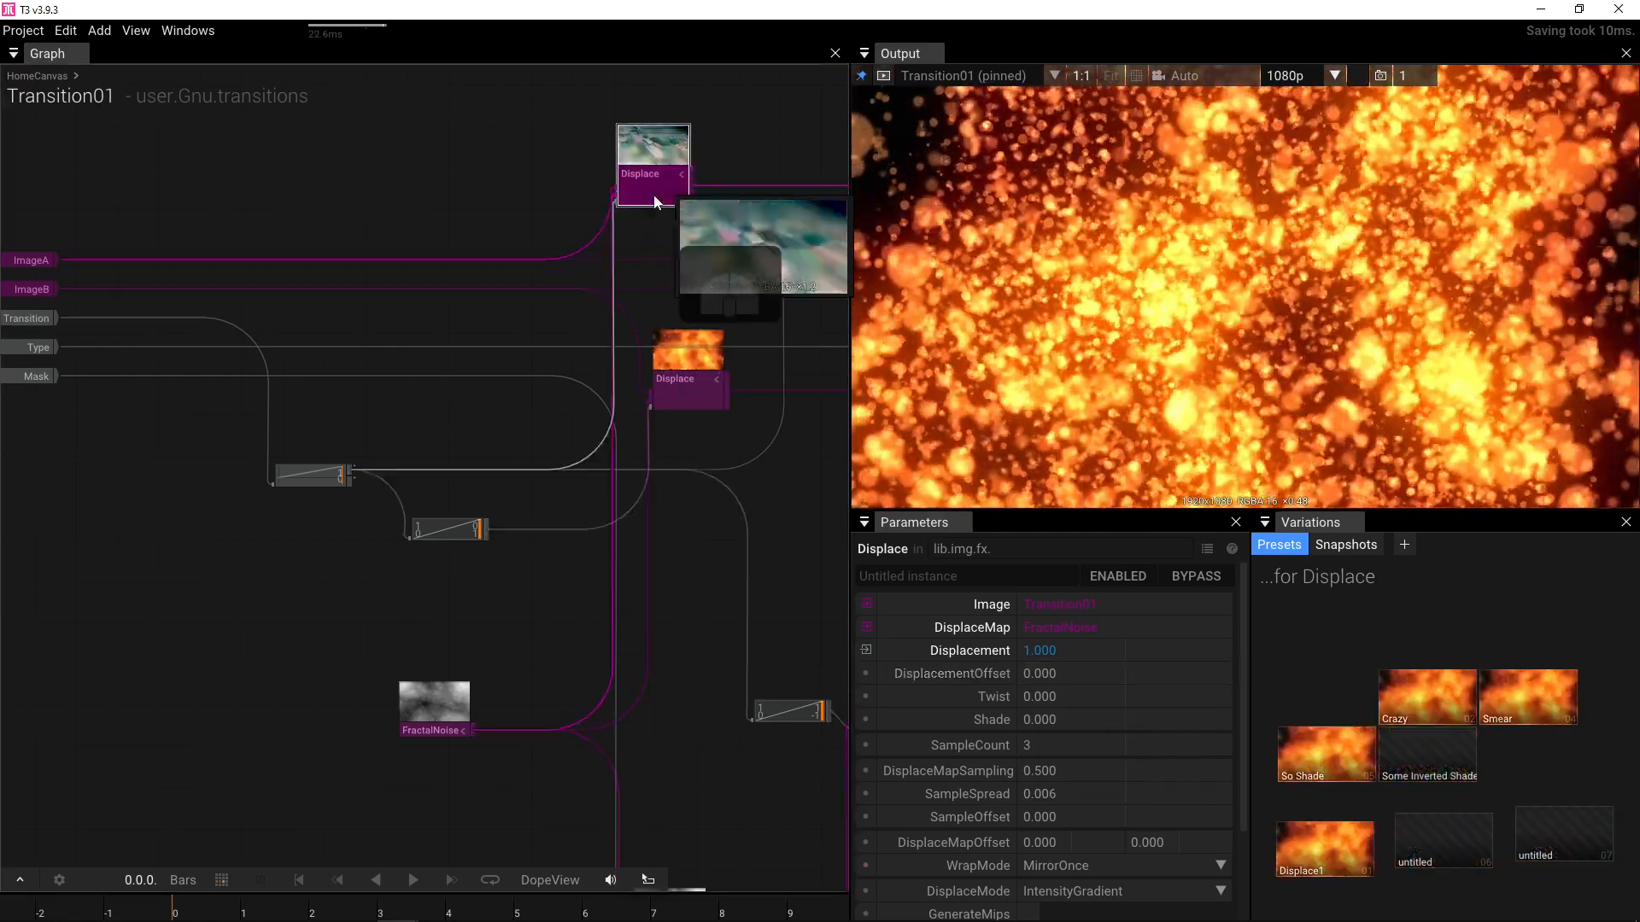
{"action": "left_click", "coordinate": [677, 392]}
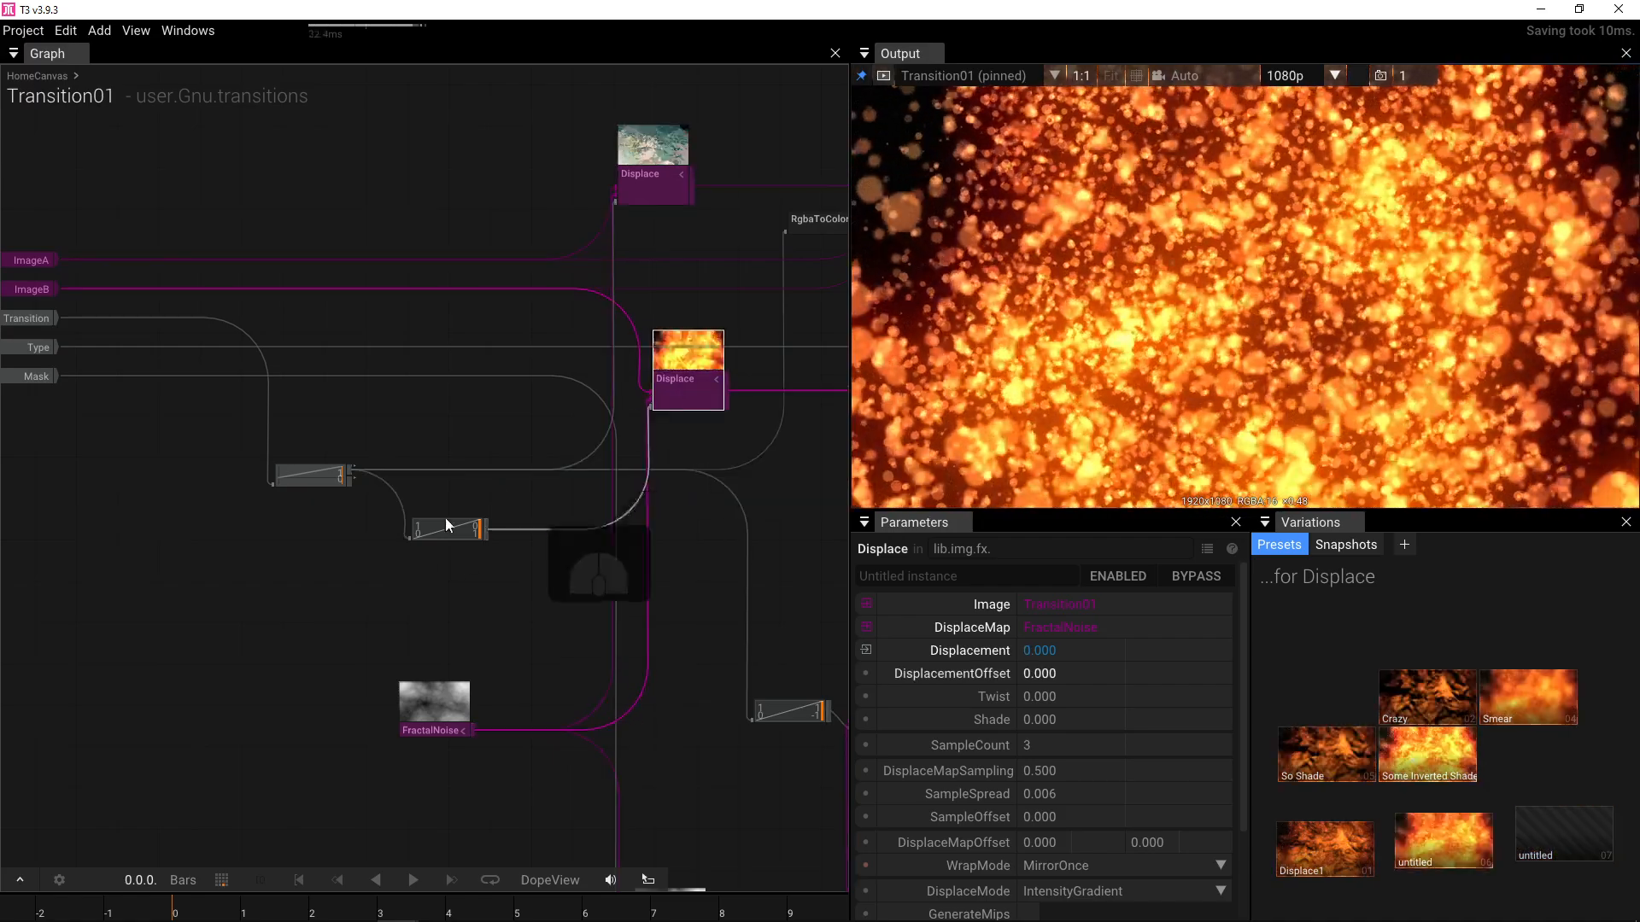
- Toggle Transition01's Transition option off and back on to test the wipe with the inverted displacement
{"action": "left_click_drag", "start_coordinate": [181, 490], "coordinate": [212, 501]}
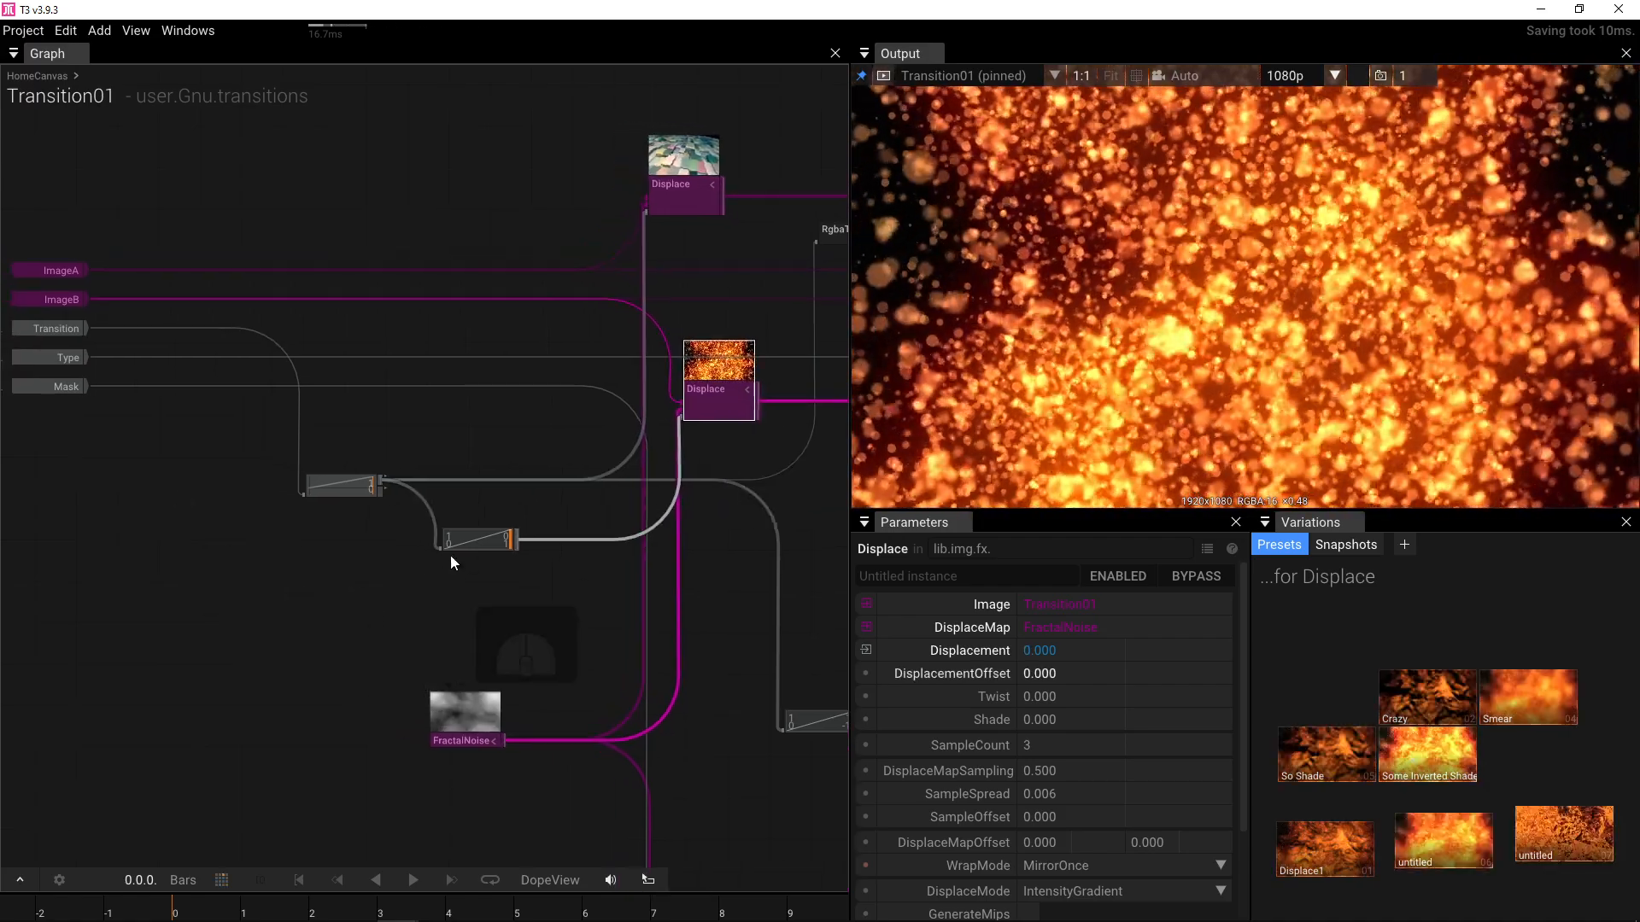
{"action": "left_click", "coordinate": [458, 625]}
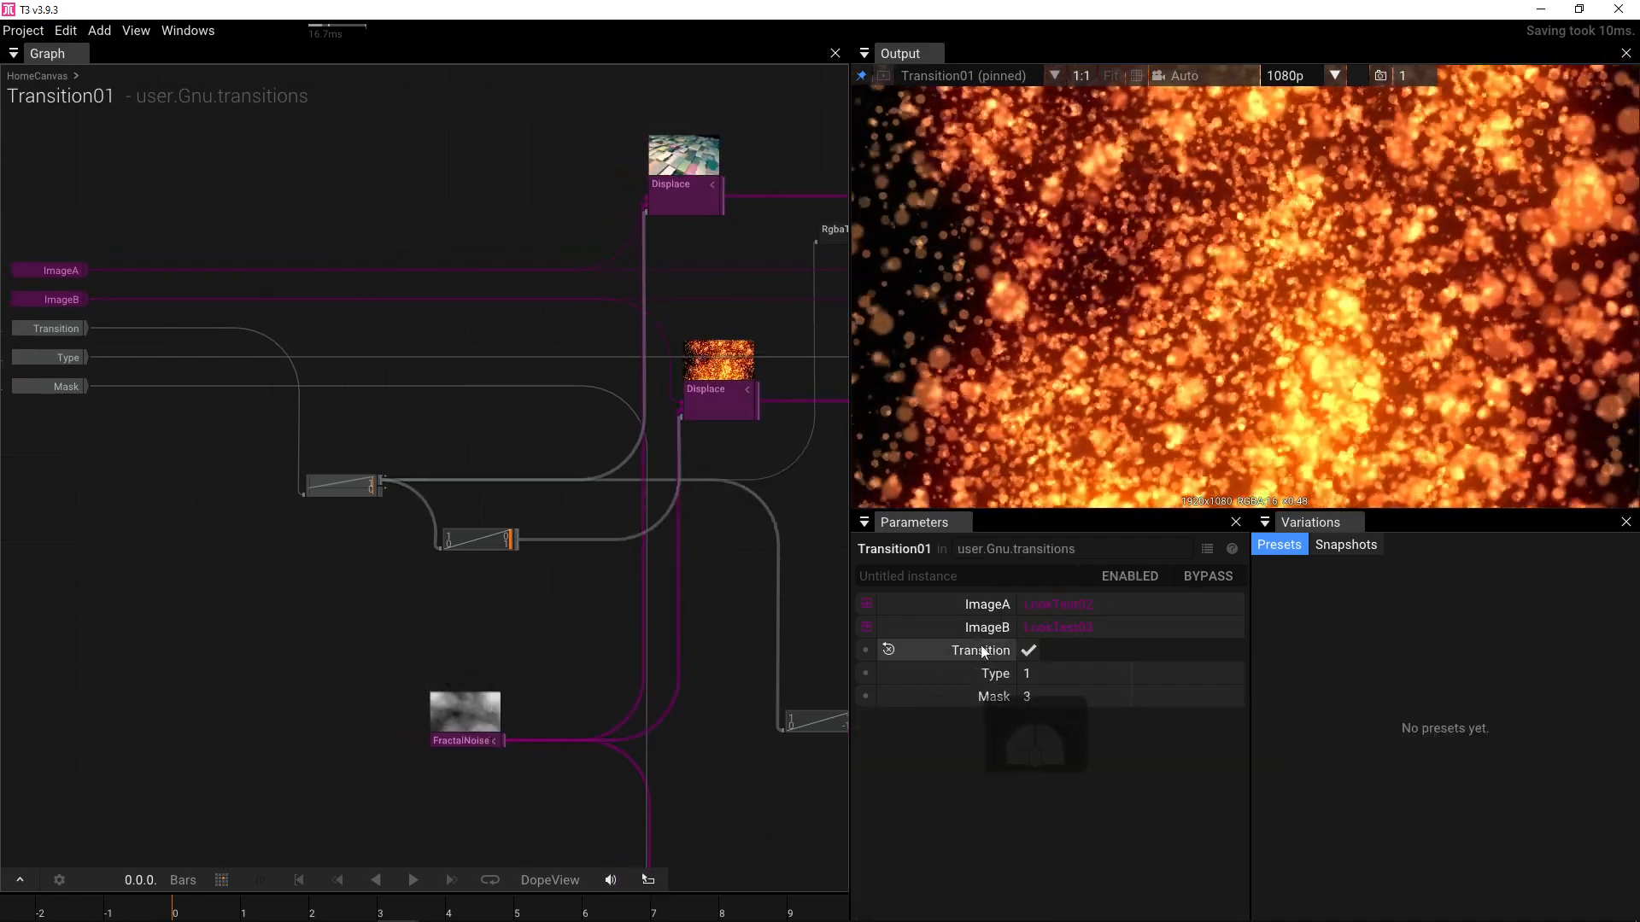
{"action": "left_click", "coordinate": [1028, 650]}
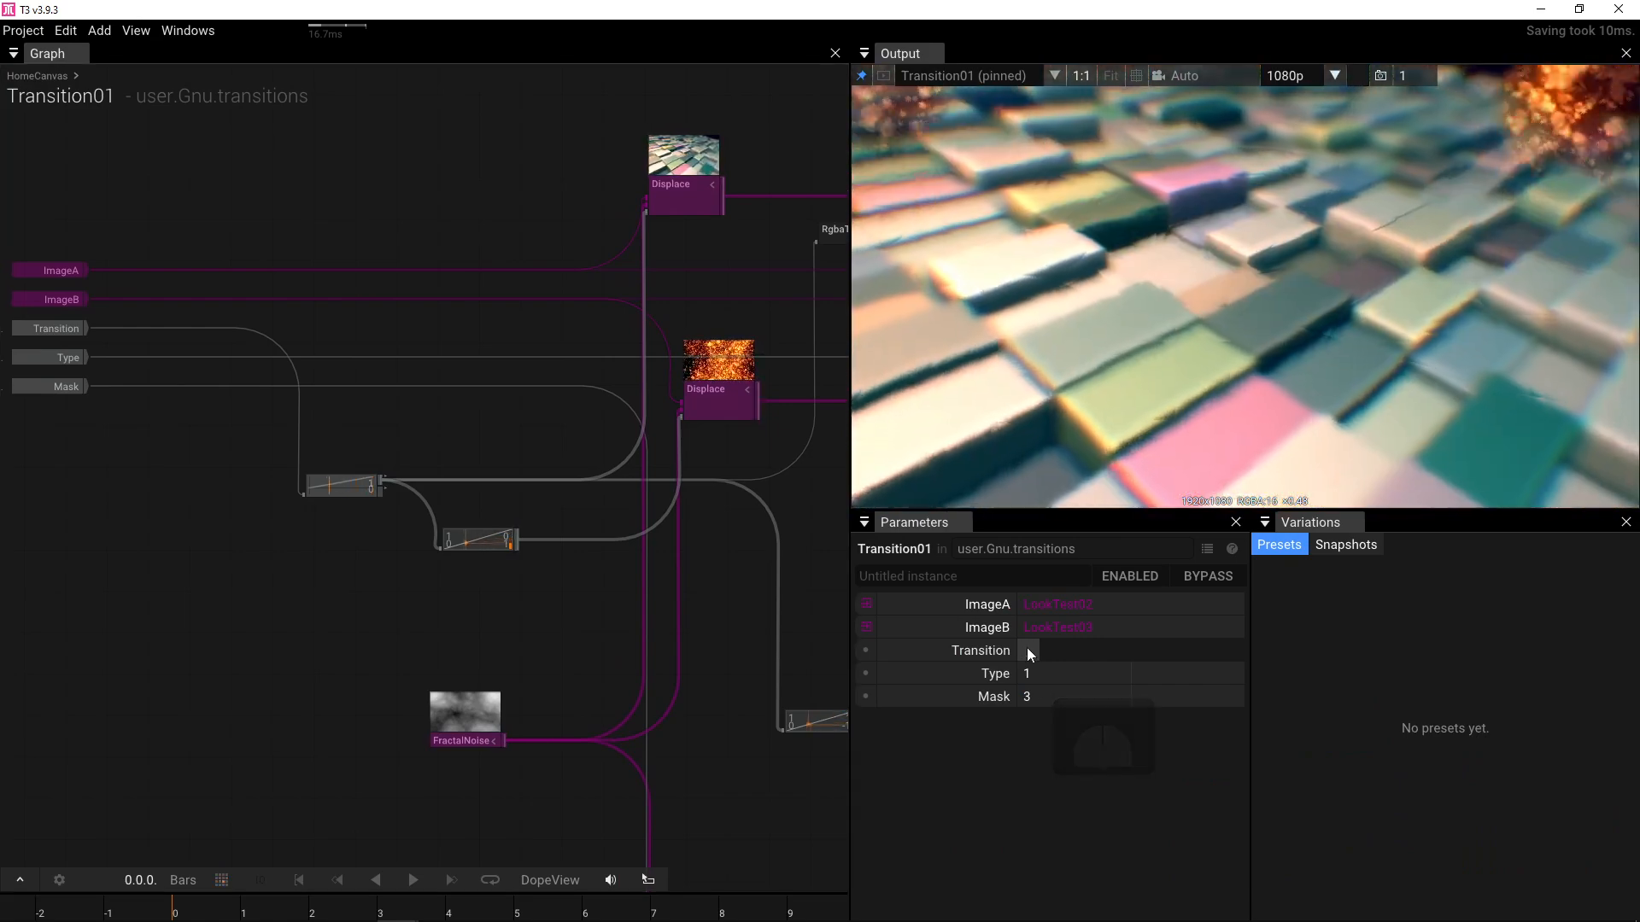
{"action": "left_click", "coordinate": [1029, 650]}
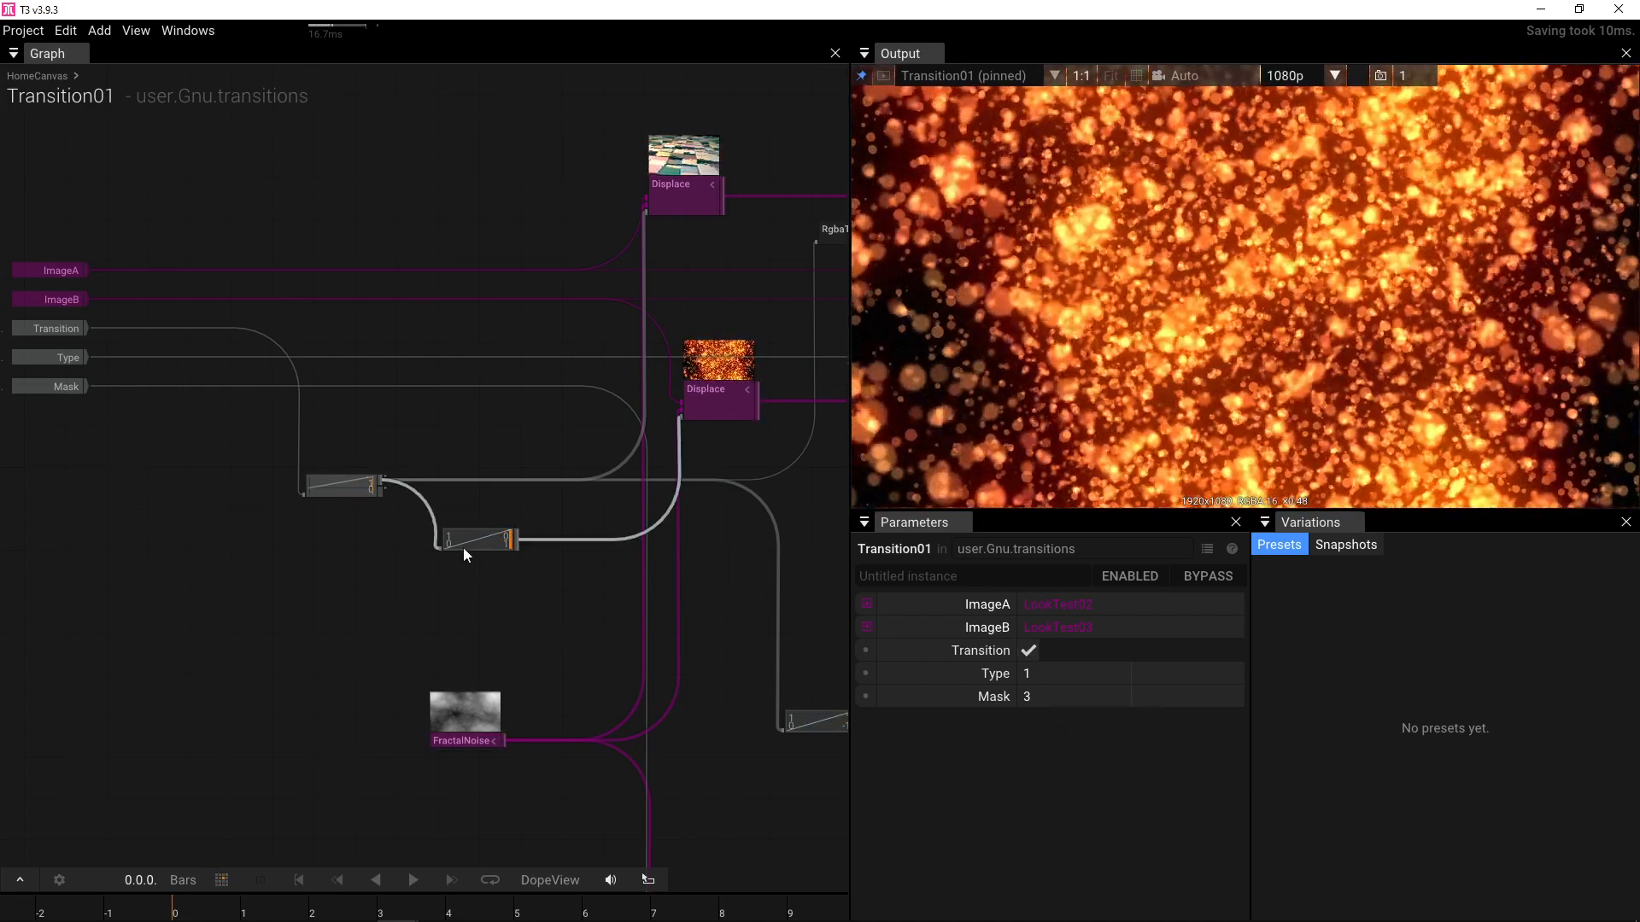
- Set RangeOutMin to 5 on the Remap node that drives the lower Displace node
{"action": "left_click", "coordinate": [466, 547]}
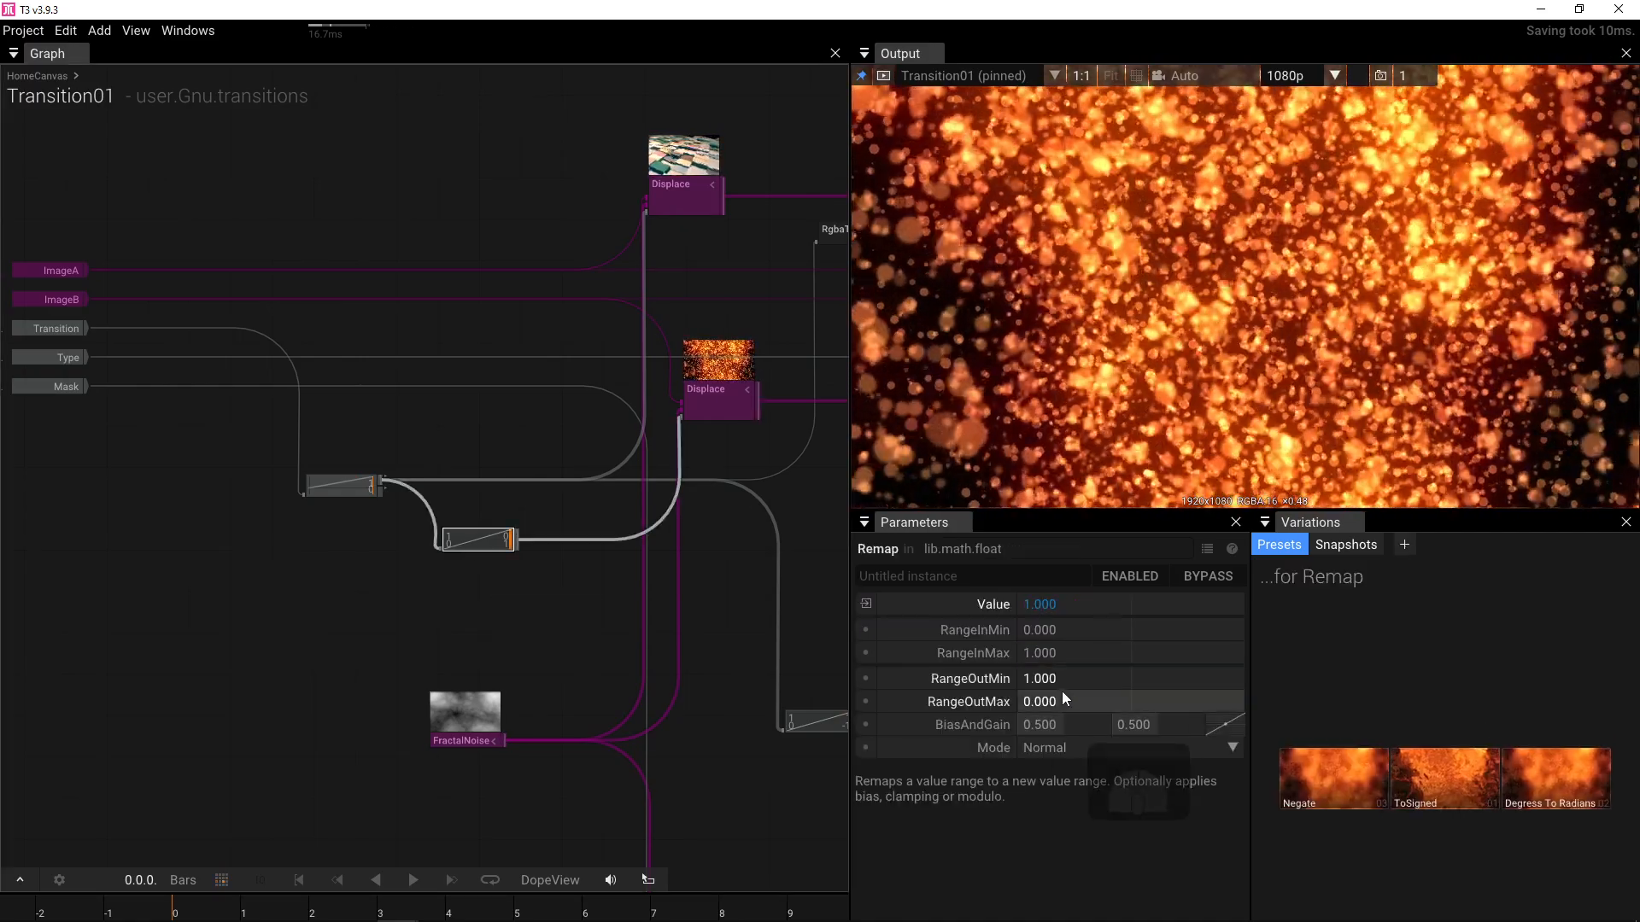
{"action": "left_click", "coordinate": [1070, 674]}
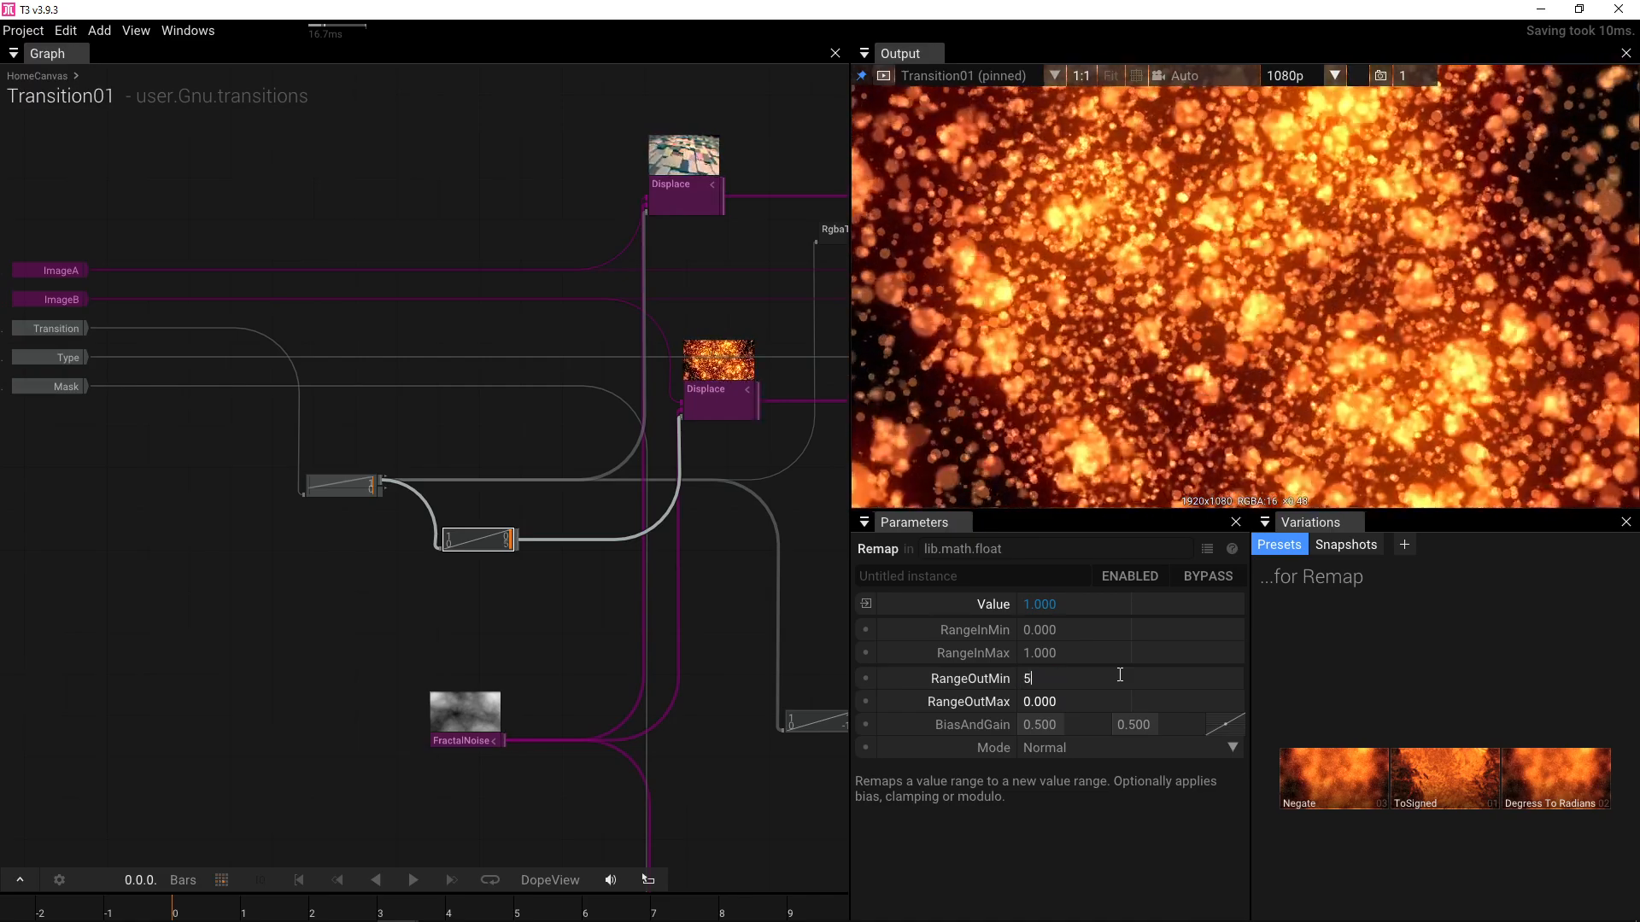
{"action": "type", "text": "5"}
{"action": "key", "text": "Return"}
- Toggle Transition01's Transition option off and on to test the stronger displacement of the second image
{"action": "left_click", "coordinate": [755, 618]}
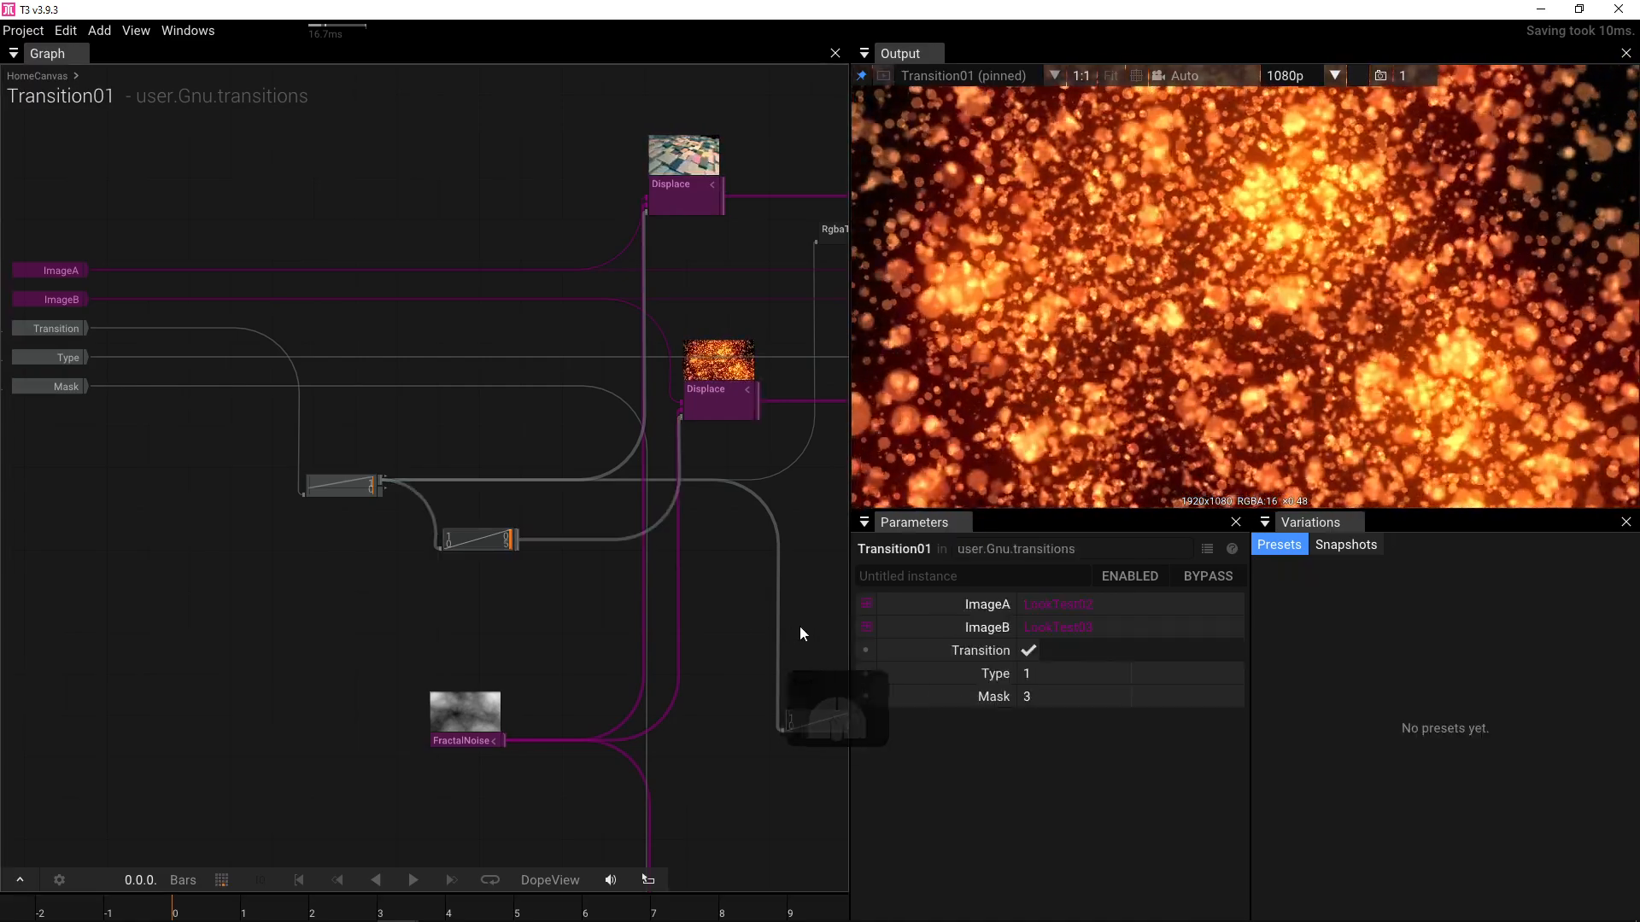
{"action": "left_click", "coordinate": [1027, 651]}
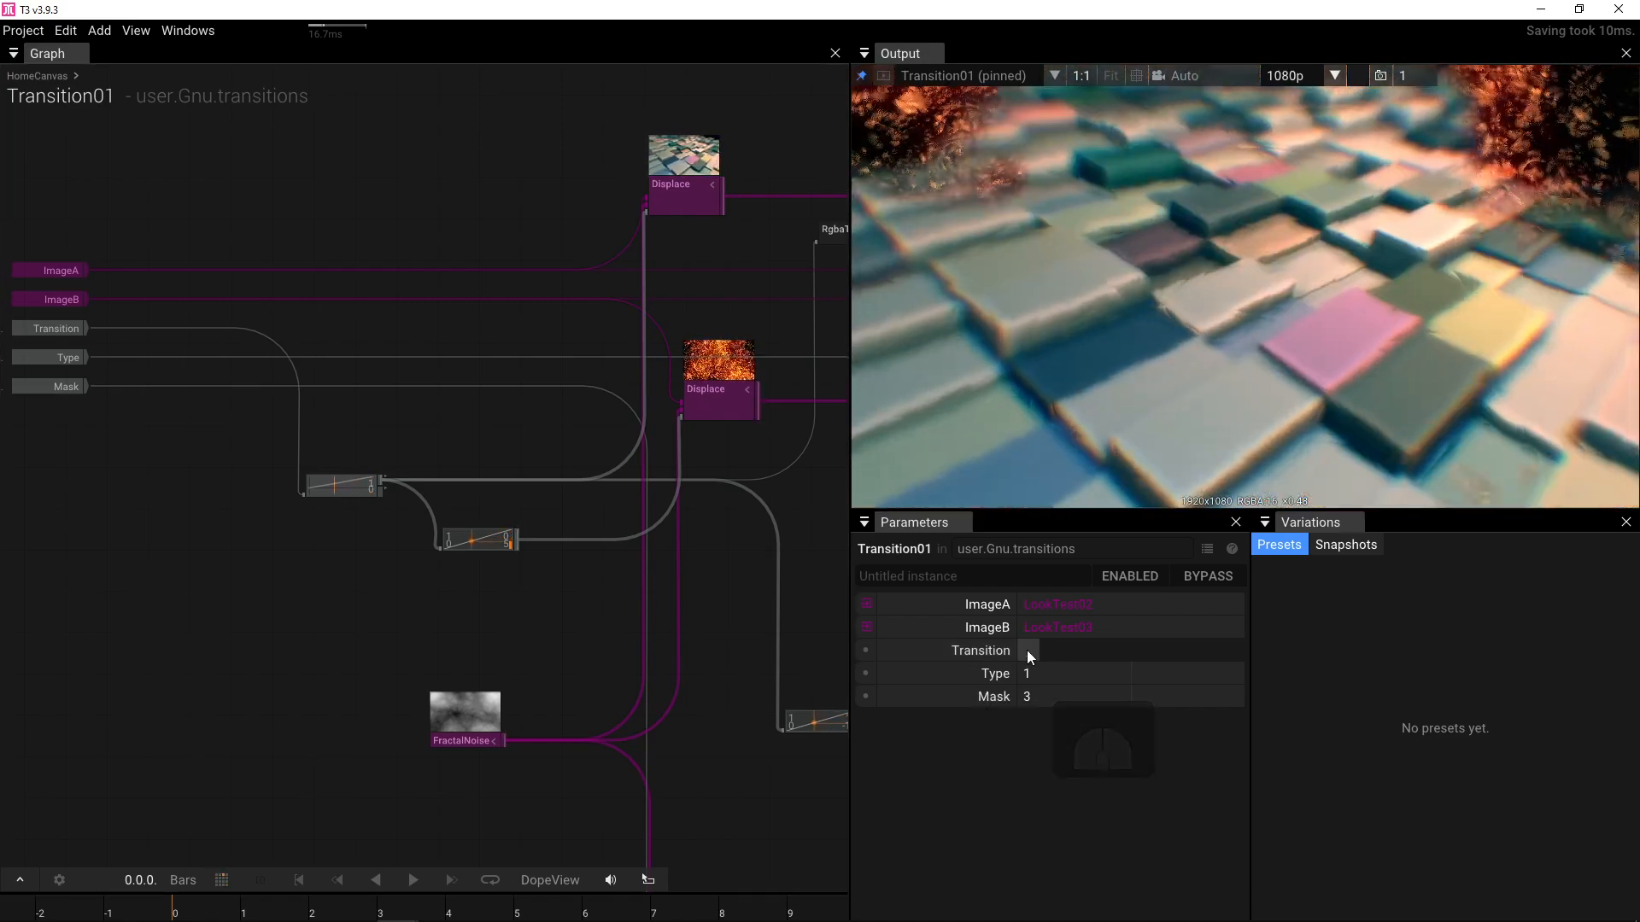
{"action": "left_click", "coordinate": [1027, 651]}
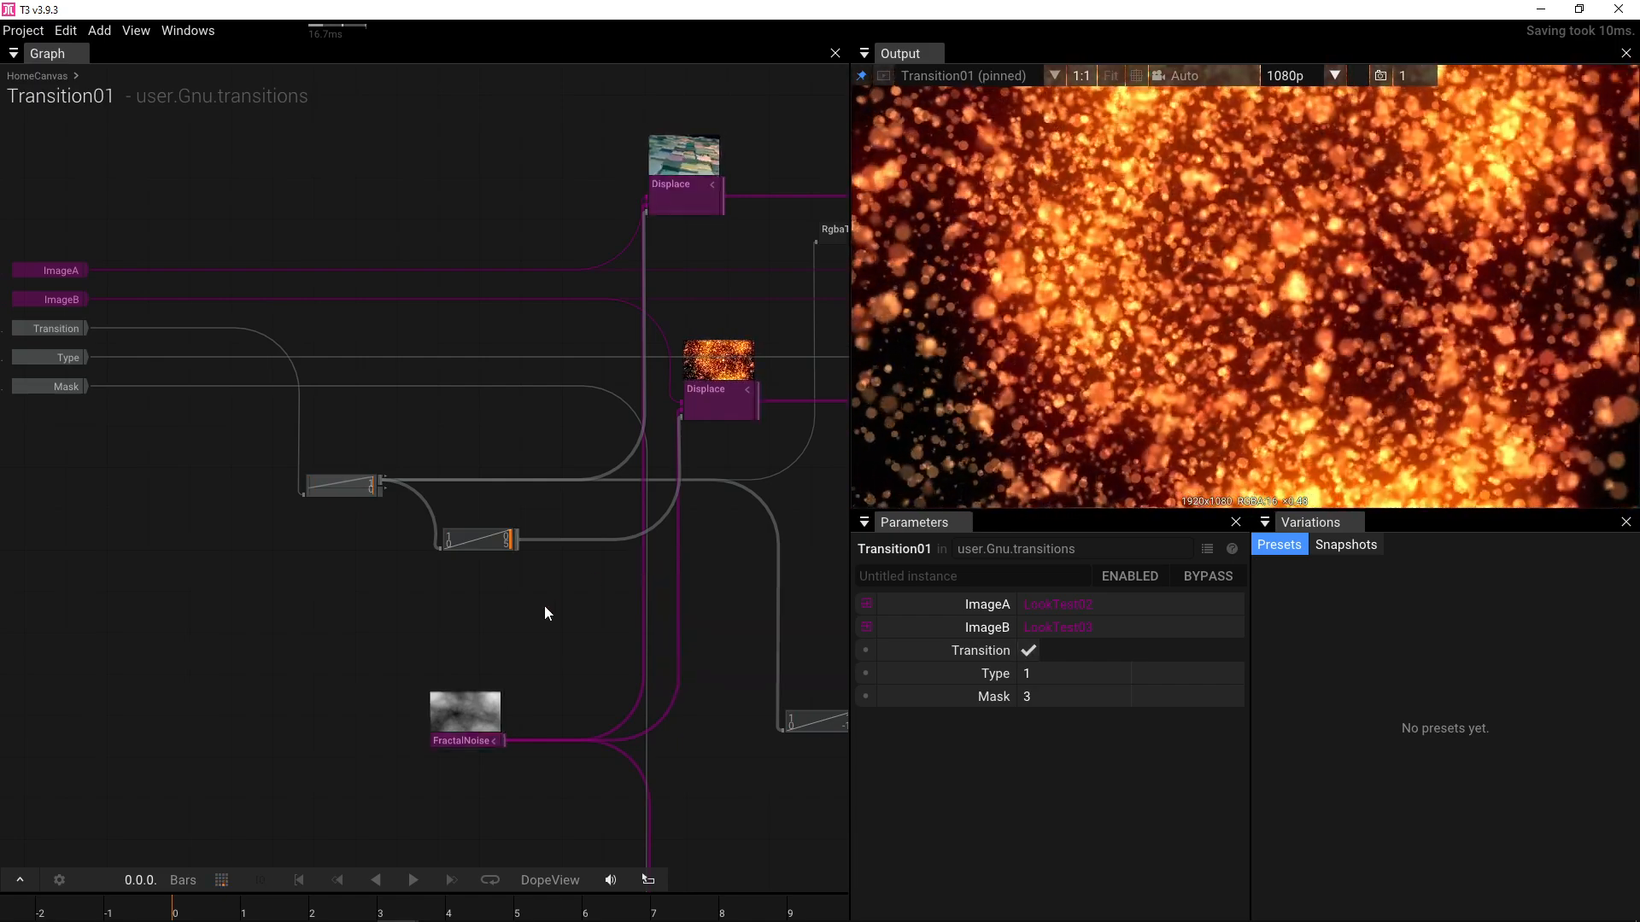
- Change the lower Displace node's DisplaceMode to Intensity
{"action": "left_click_drag", "start_coordinate": [545, 613], "coordinate": [517, 509]}
{"action": "left_click", "coordinate": [694, 314]}
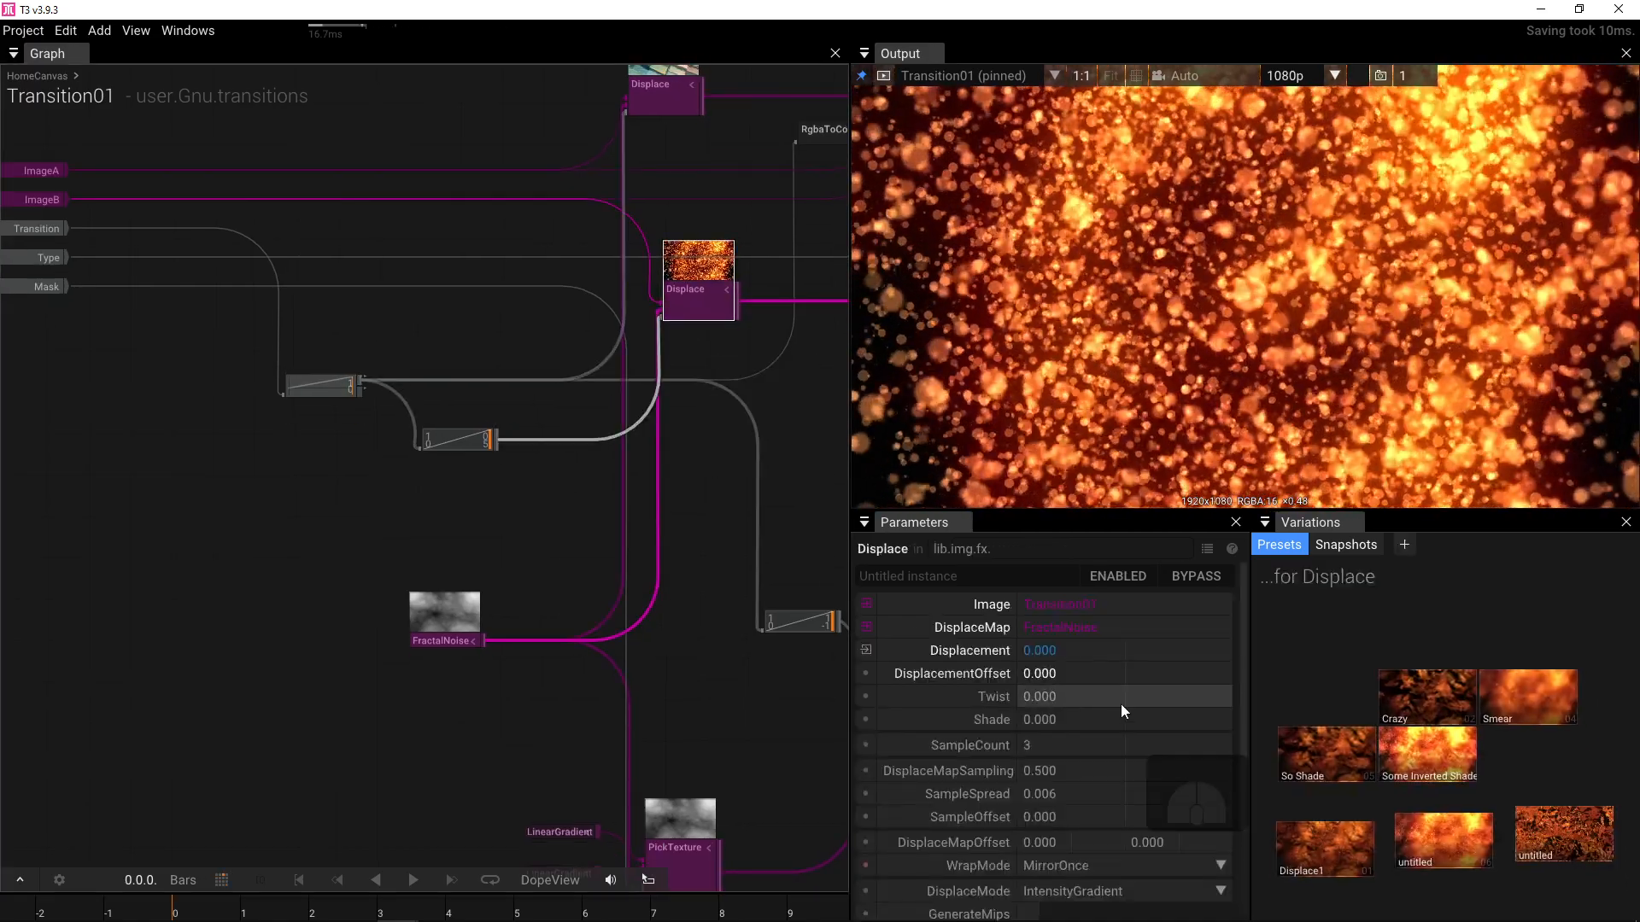
{"action": "scroll", "coordinate": [1120, 704], "scroll_direction": "down", "scroll_amount": 3}
{"action": "scroll", "coordinate": [1110, 707], "scroll_direction": "up", "scroll_amount": 3}
{"action": "scroll", "coordinate": [1118, 692], "scroll_direction": "down", "scroll_amount": 3}
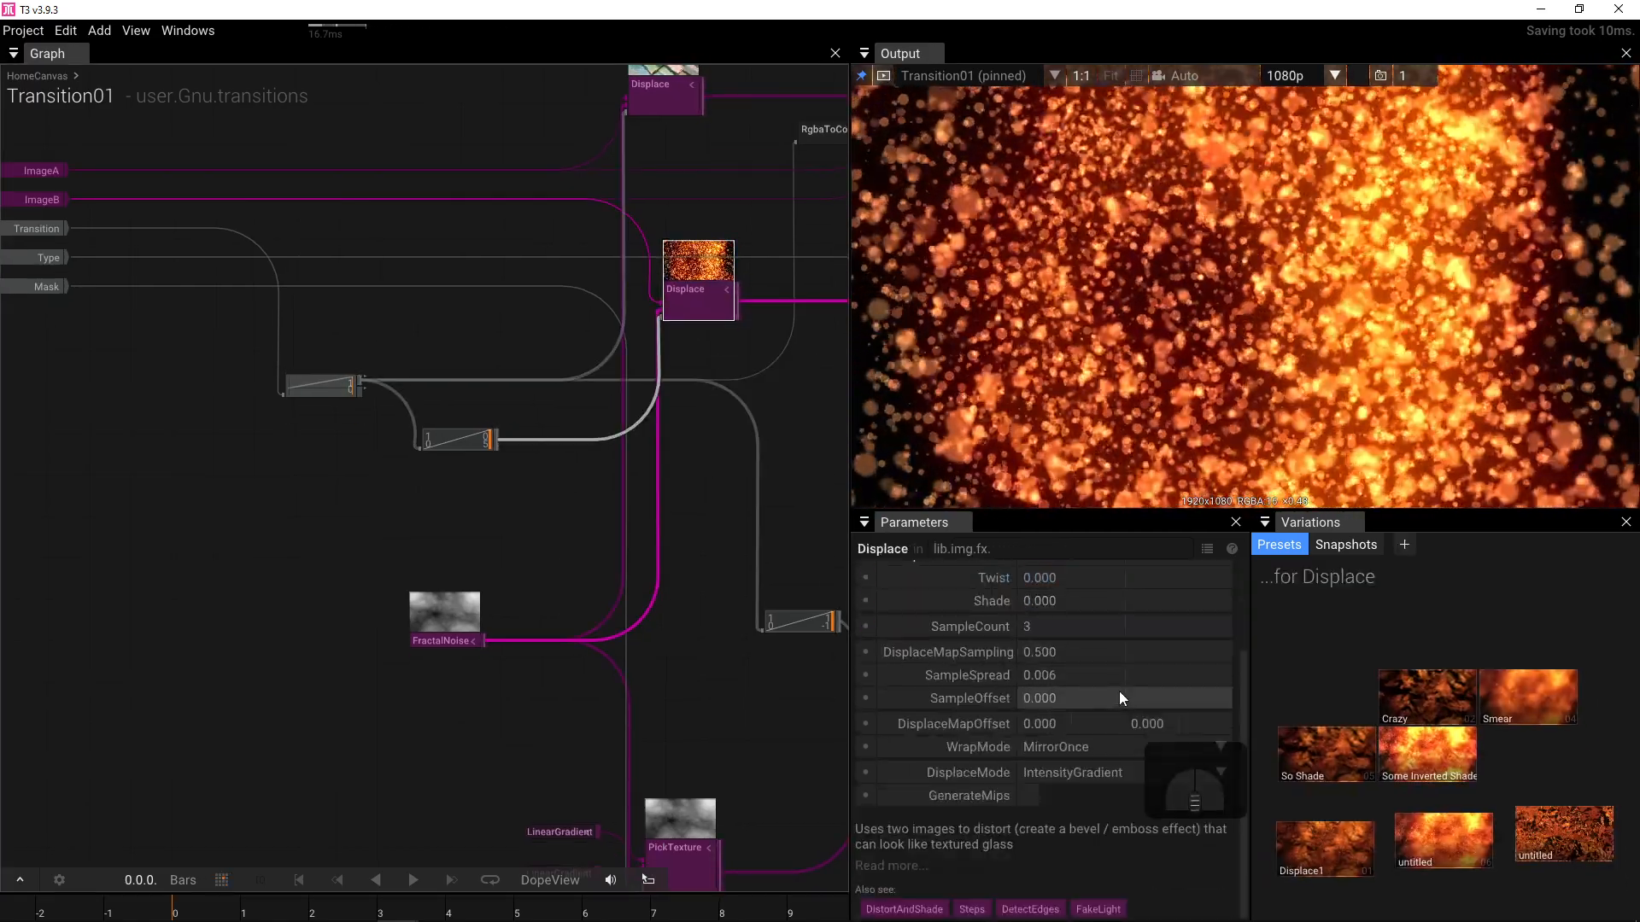
{"action": "scroll", "coordinate": [1120, 696], "scroll_direction": "up", "scroll_amount": 2}
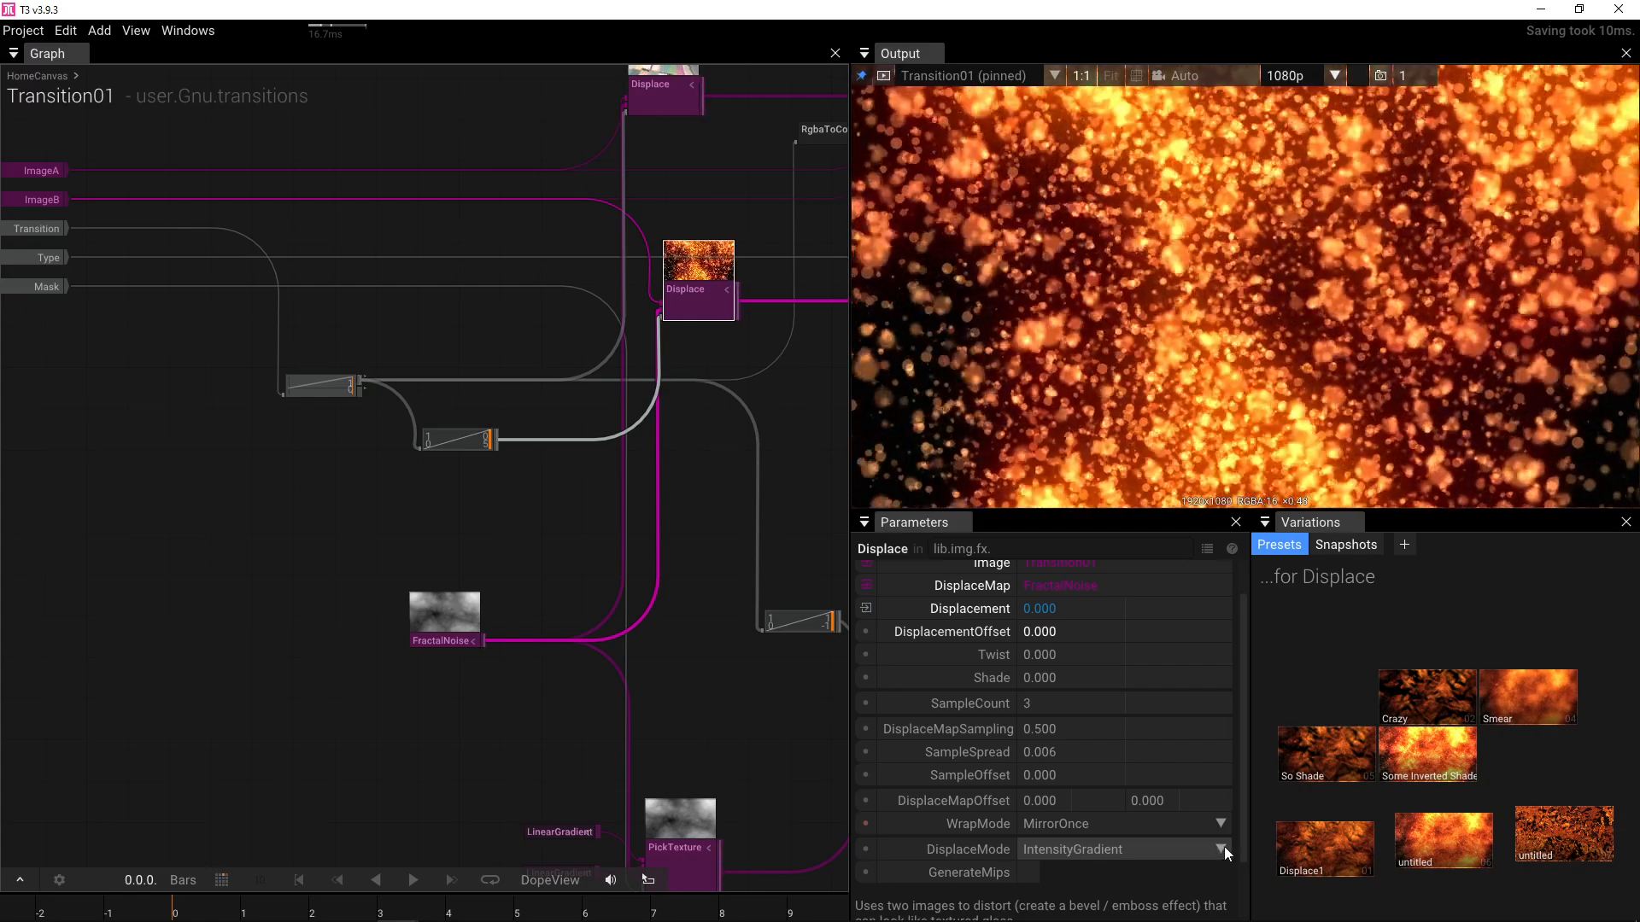
{"action": "left_click", "coordinate": [1223, 850]}
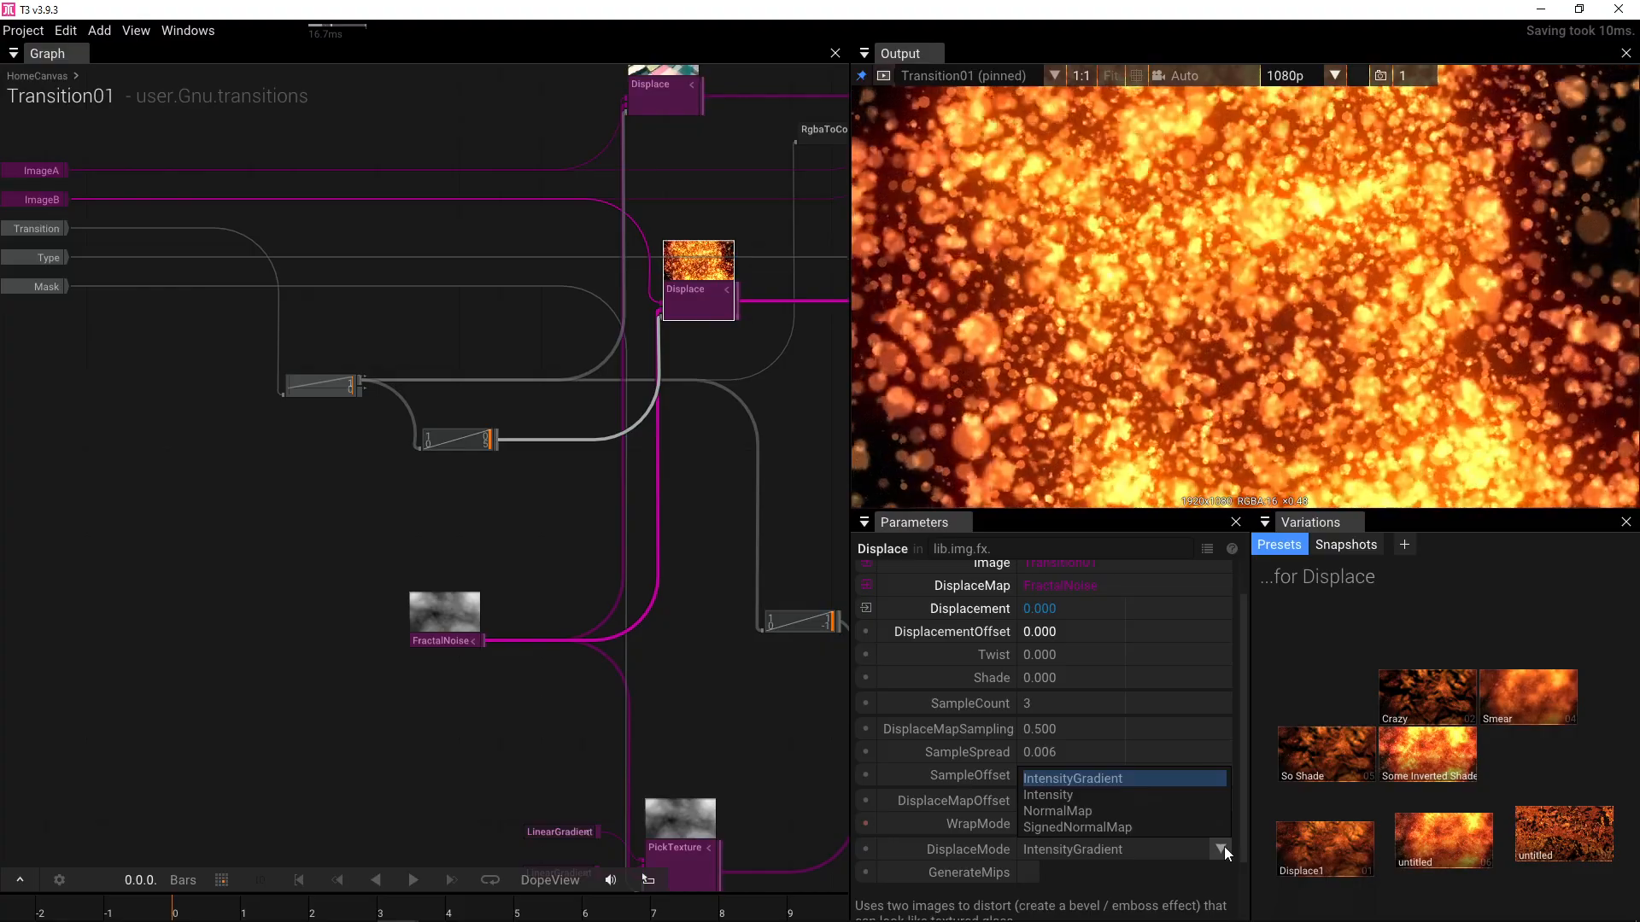
{"action": "left_click", "coordinate": [1214, 797]}
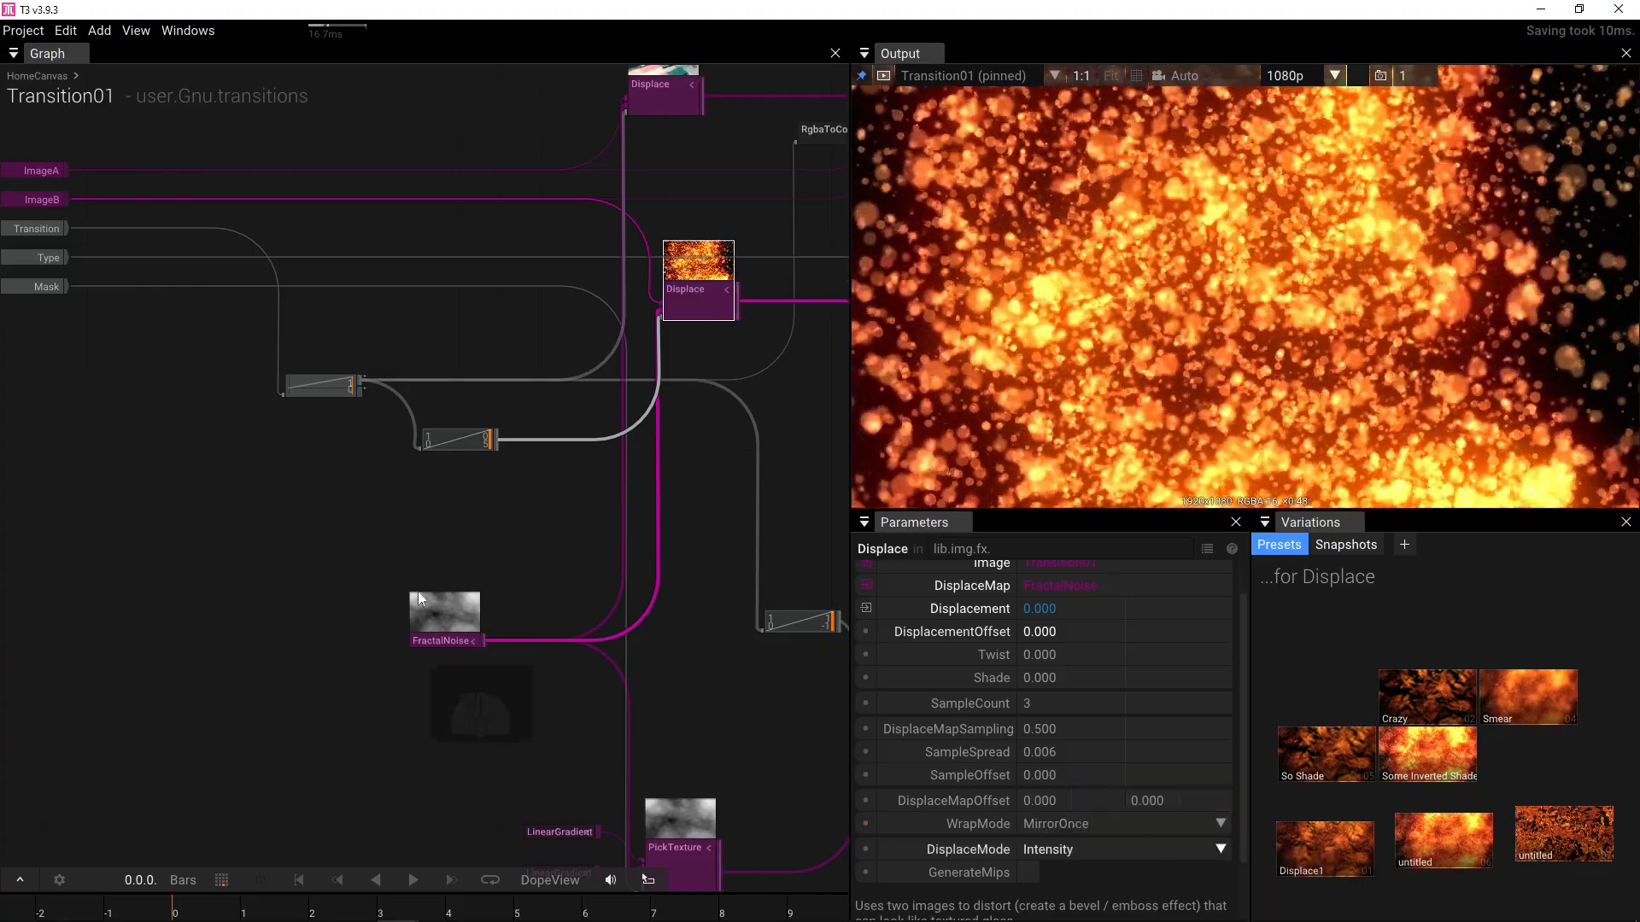
- Toggle Transition01's Transition option repeatedly to test the wipe with intensity-based displacement, leaving it on
{"action": "left_click", "coordinate": [487, 536]}
{"action": "left_click", "coordinate": [1028, 651]}
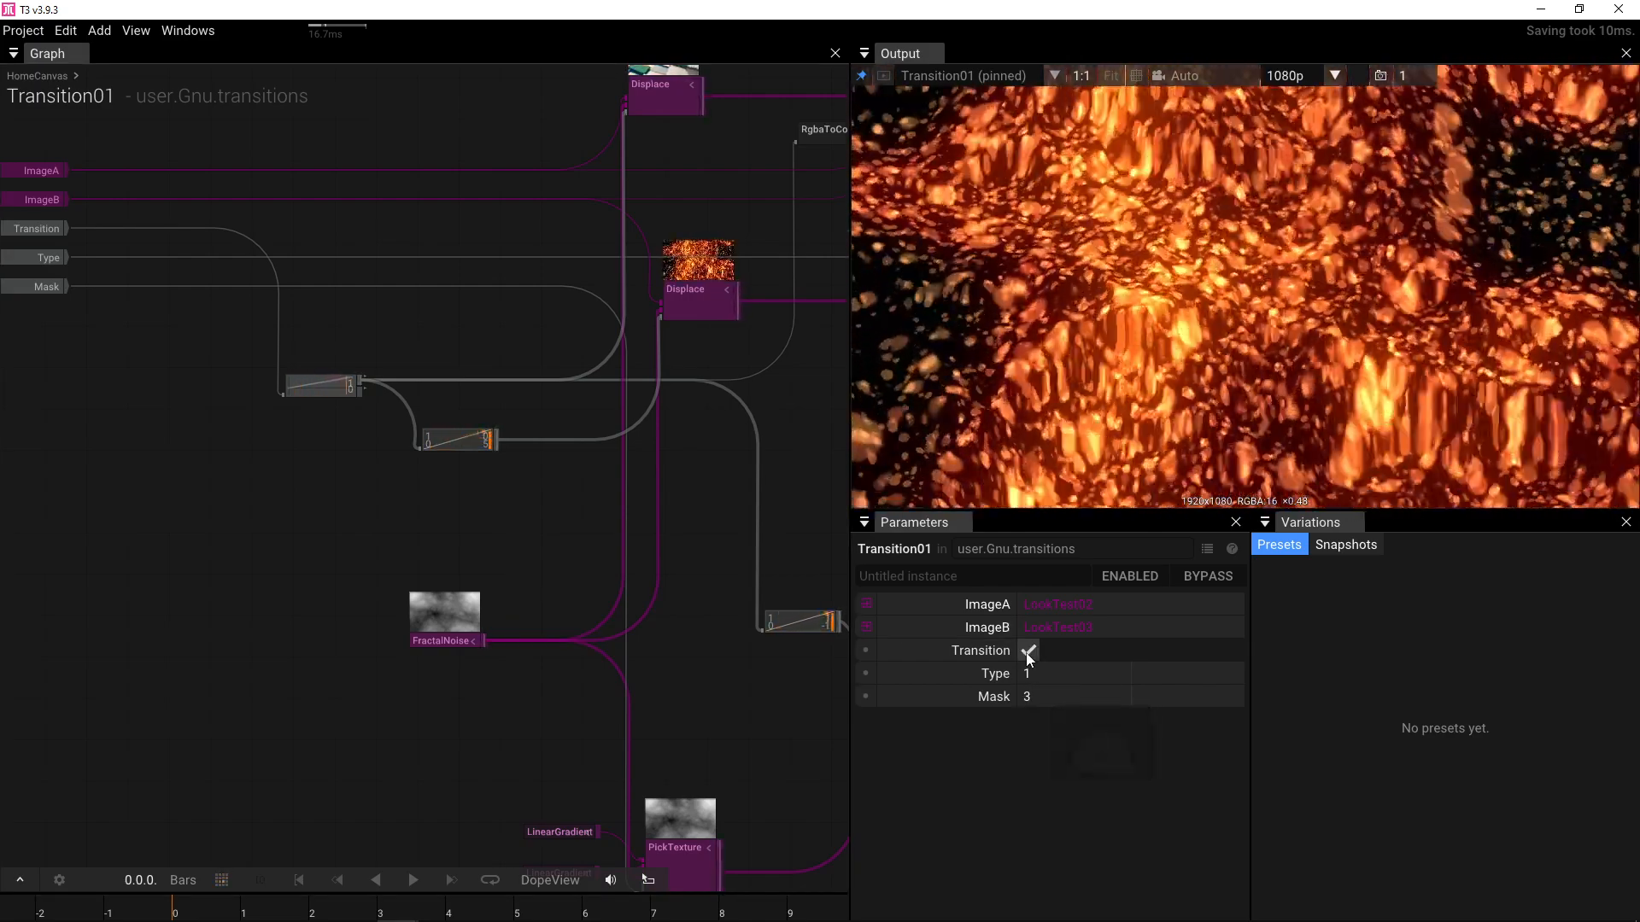
{"action": "left_click", "coordinate": [1029, 653]}
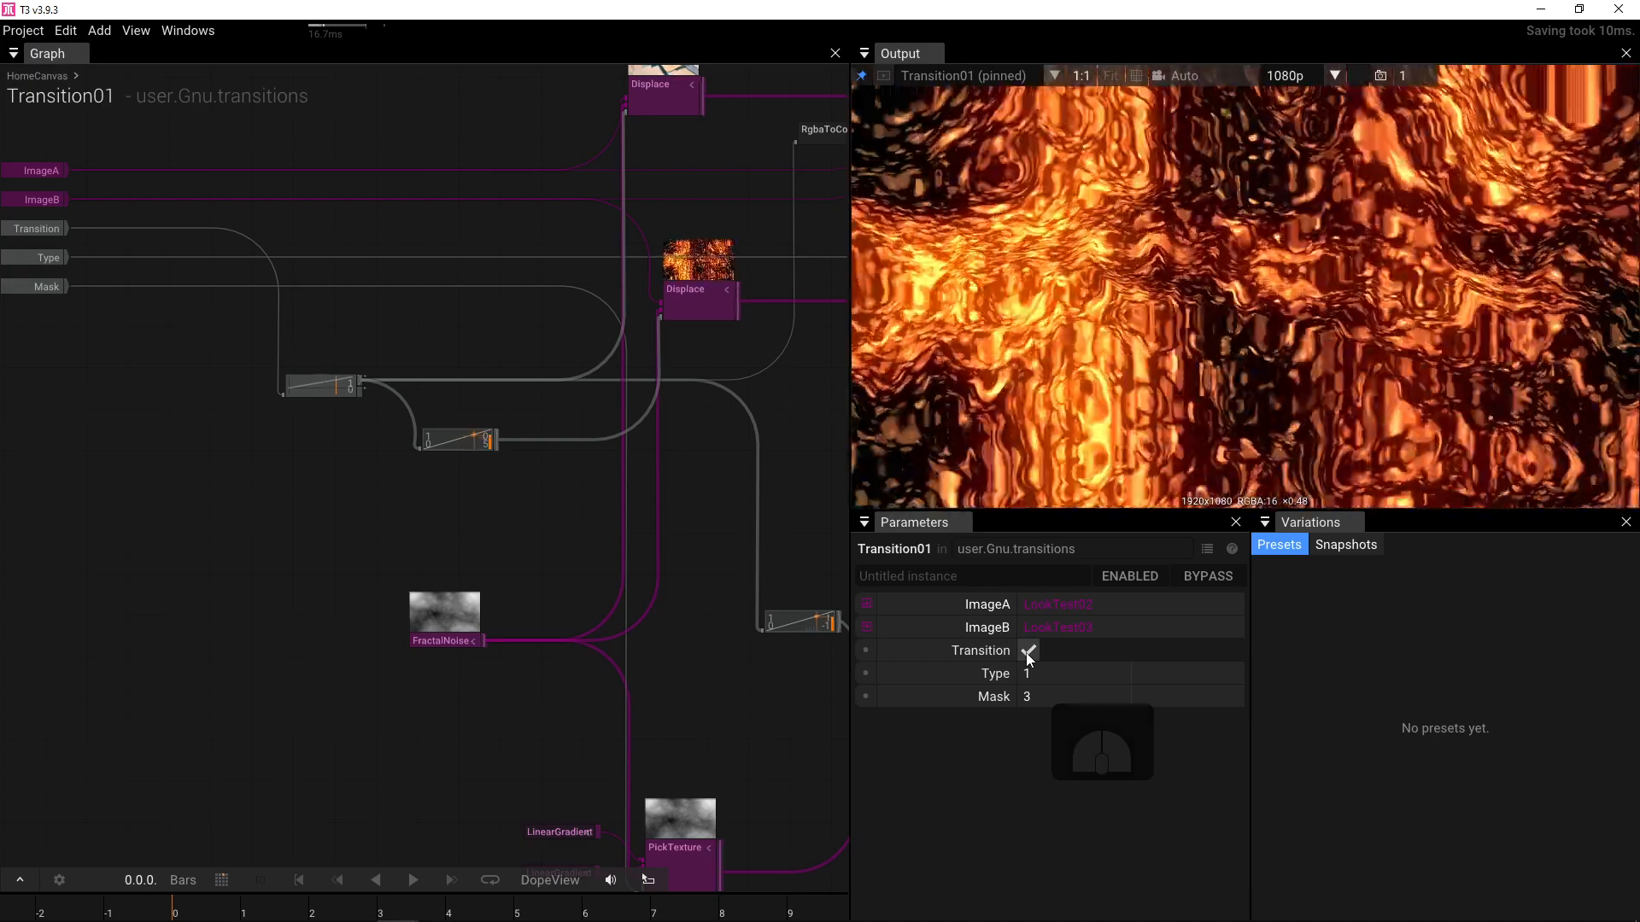
{"action": "left_click", "coordinate": [1029, 653]}
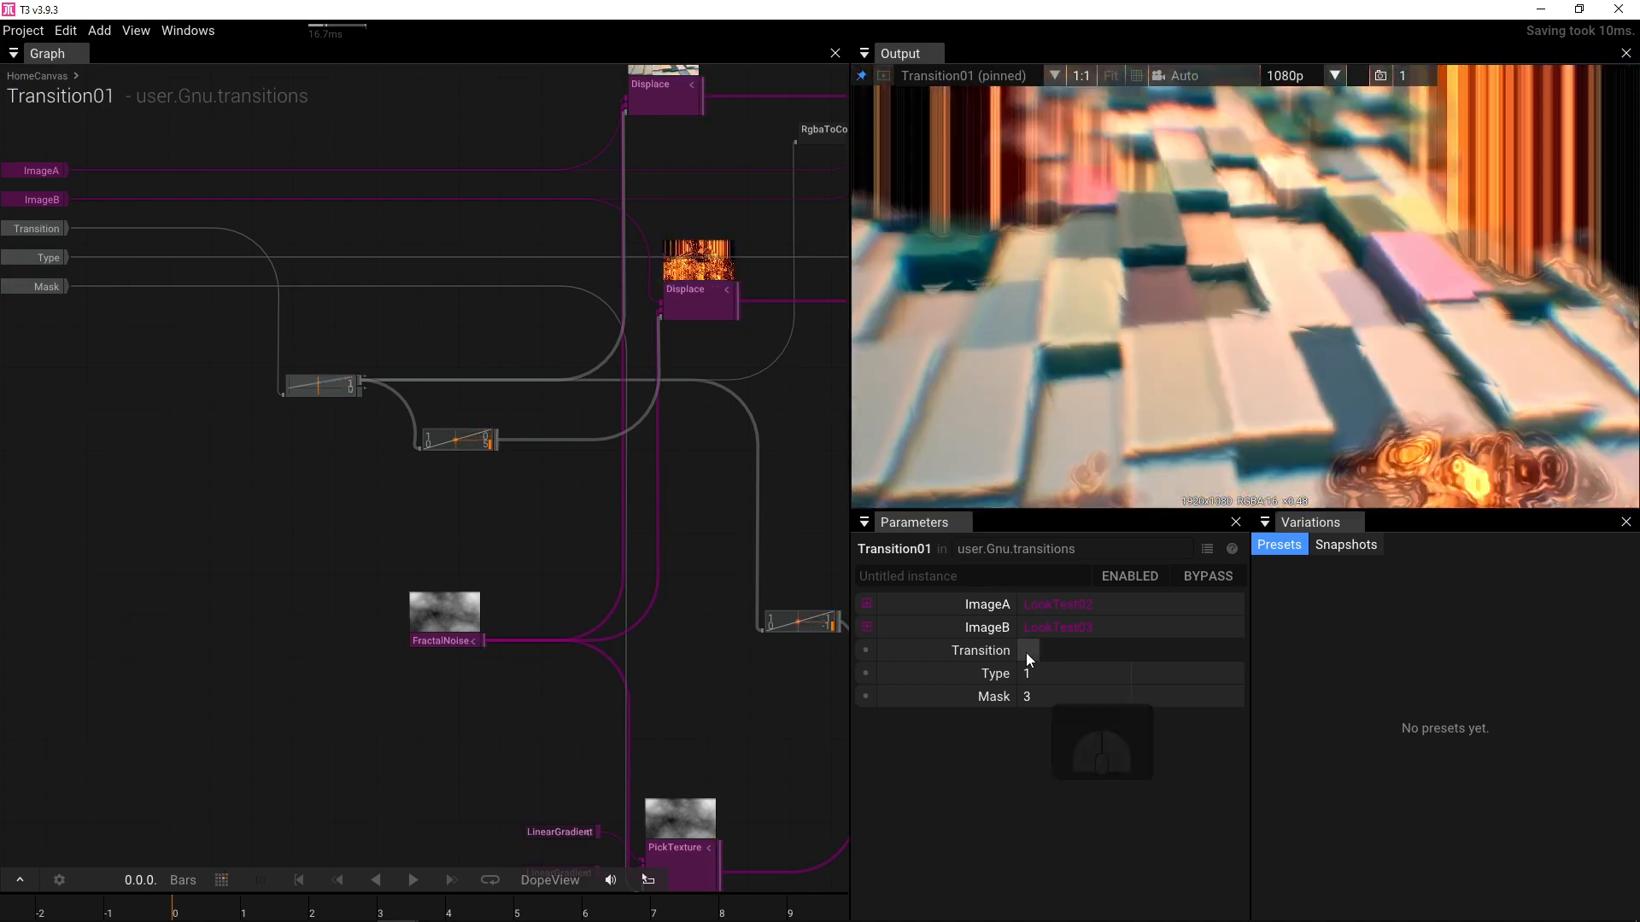
{"action": "left_click", "coordinate": [1028, 653]}
- Set RangeOutMin back to 1 on the Remap node that drives the lower Displace node
{"action": "left_click", "coordinate": [458, 439]}
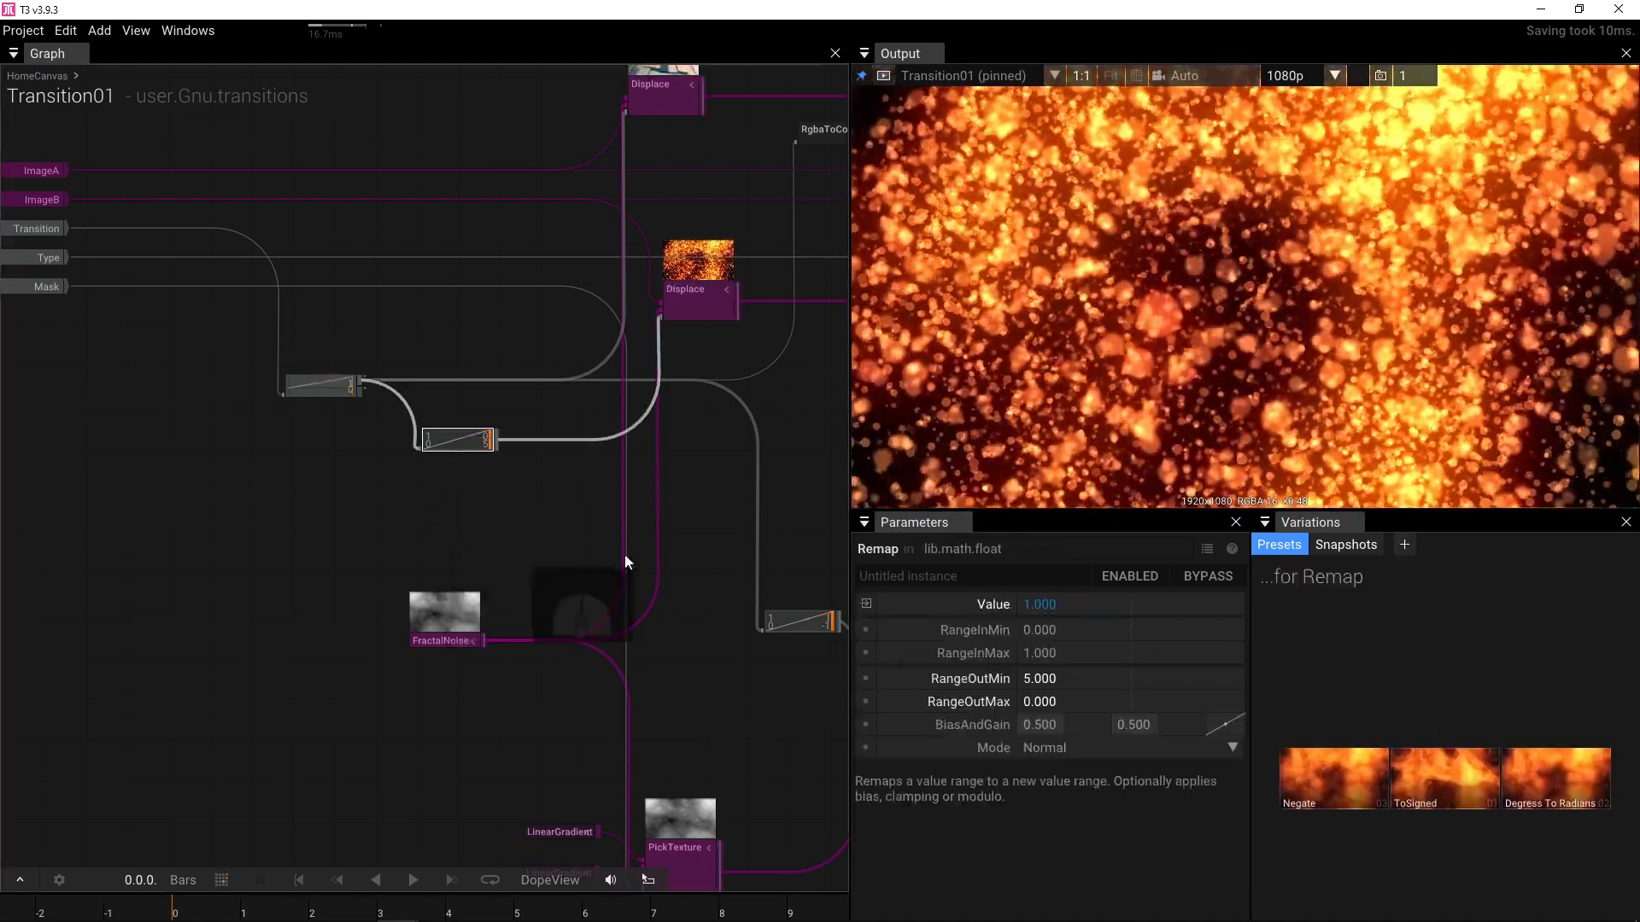
{"action": "left_click", "coordinate": [1114, 671]}
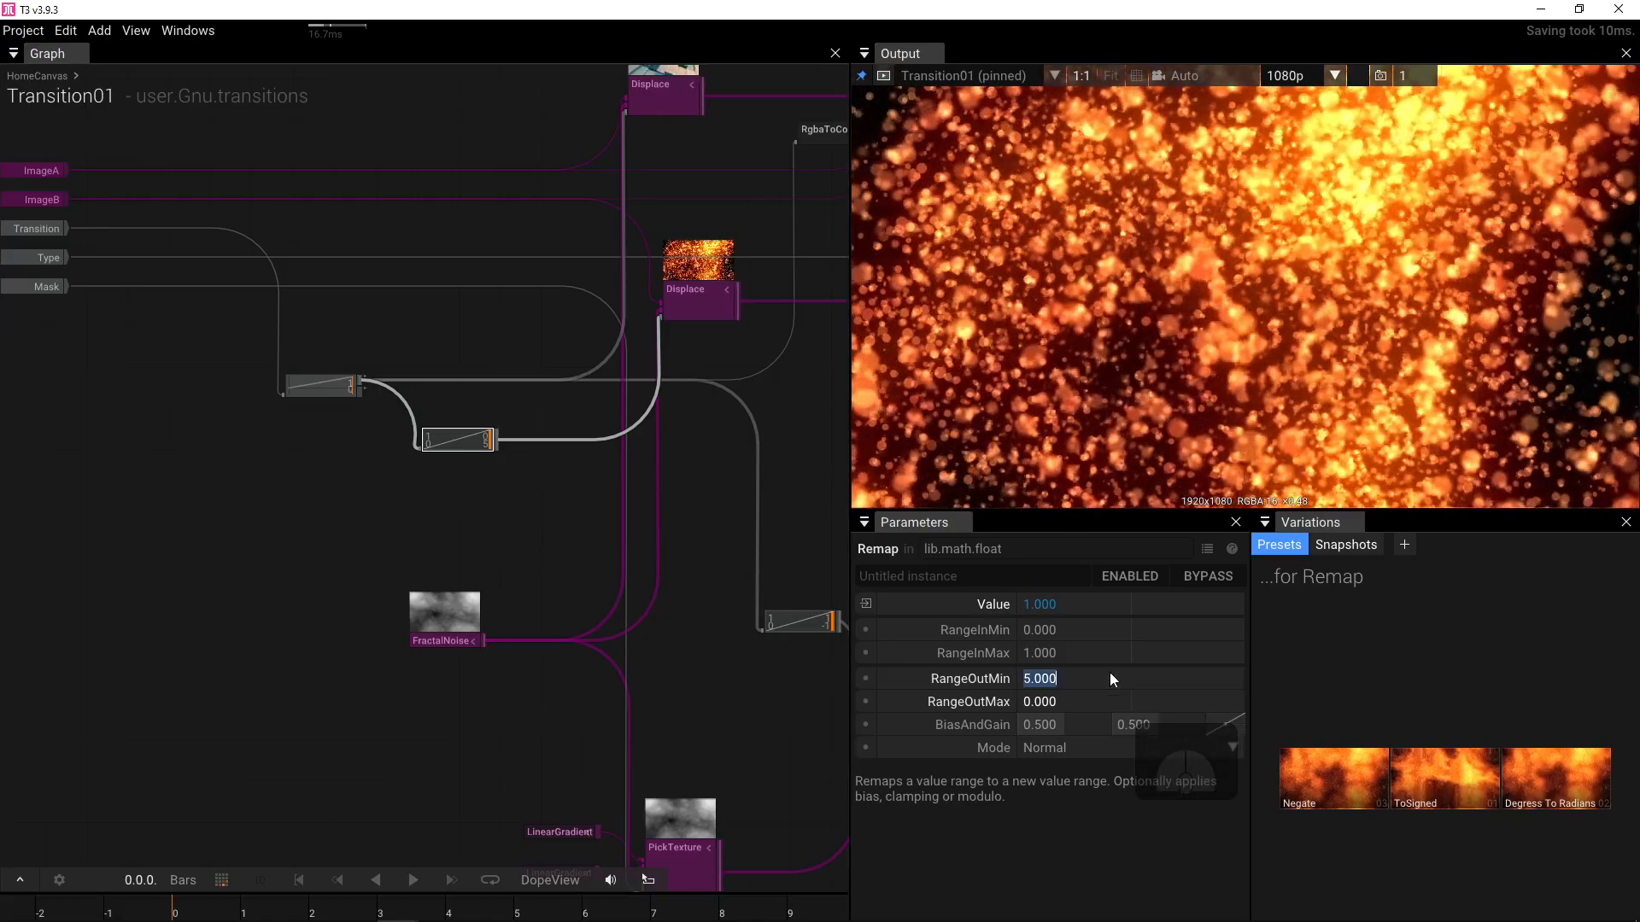
{"action": "type", "text": "1"}
{"action": "key", "text": "Return"}
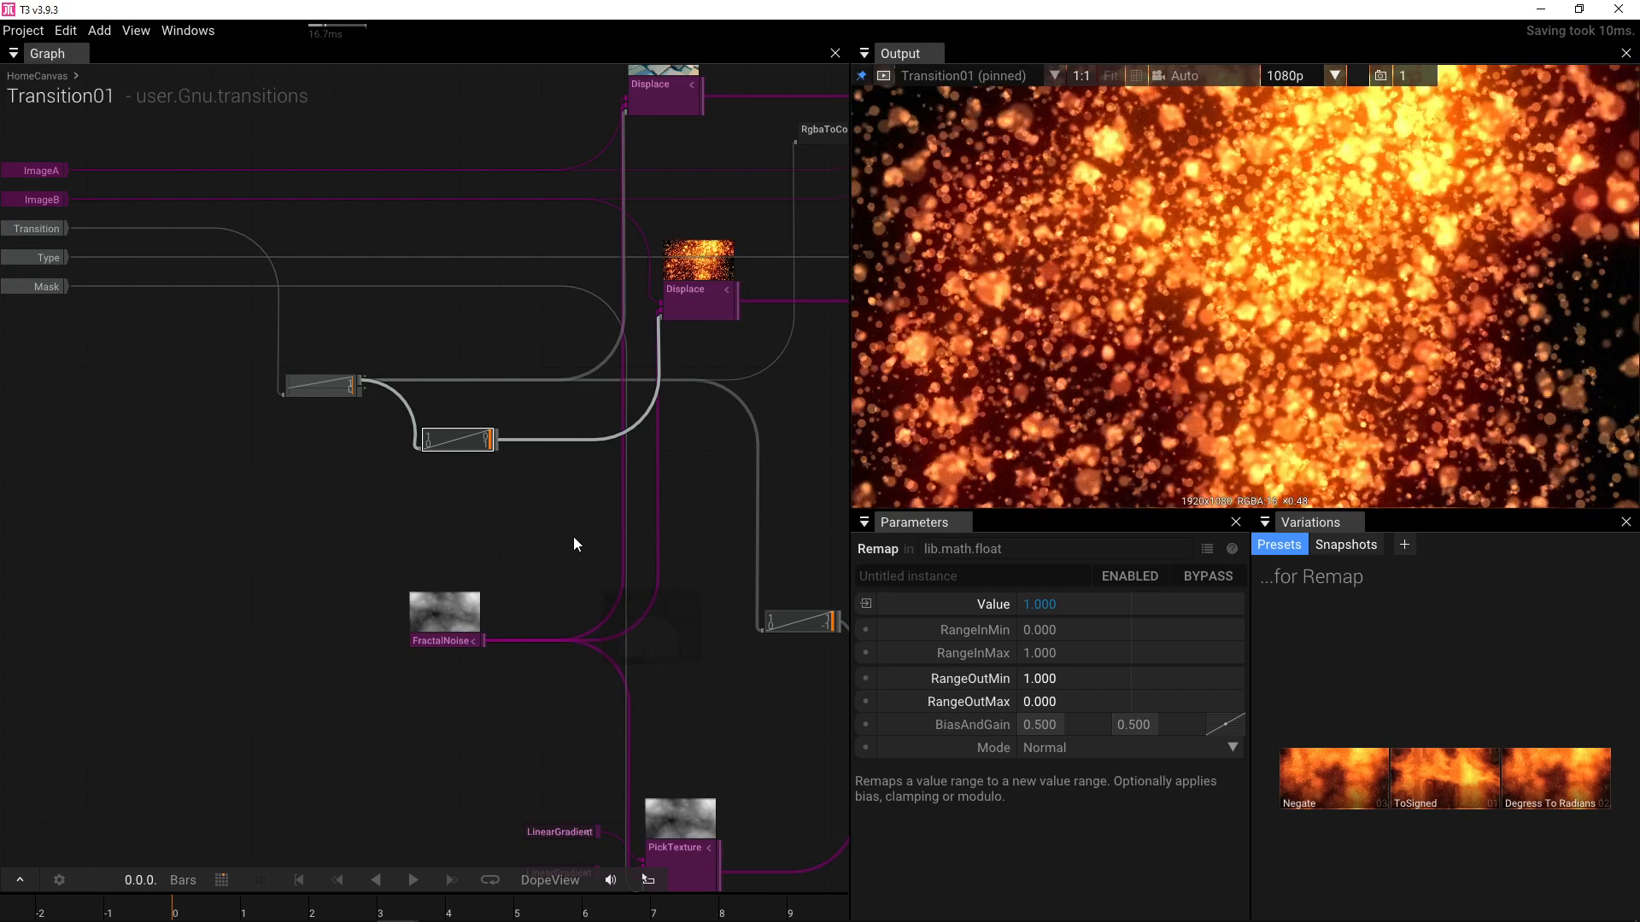
- Toggle Transition01's Transition option off and on repeatedly to test the wipe with the restored remap range
{"action": "left_click", "coordinate": [572, 543]}
{"action": "left_click", "coordinate": [1029, 652]}
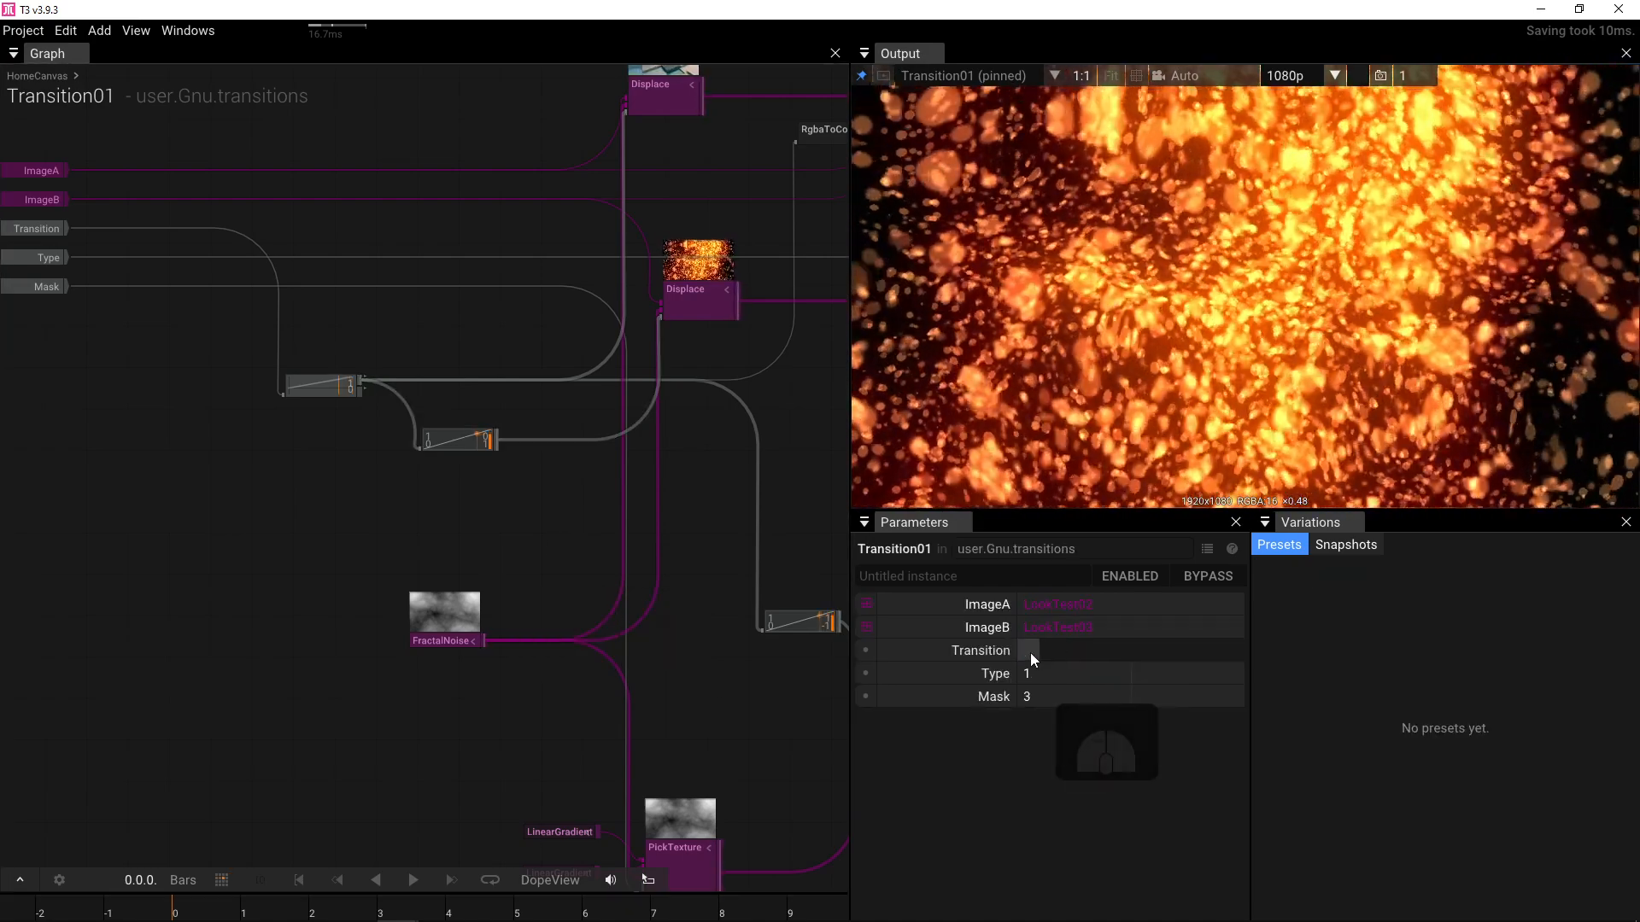
{"action": "left_click", "coordinate": [1030, 654]}
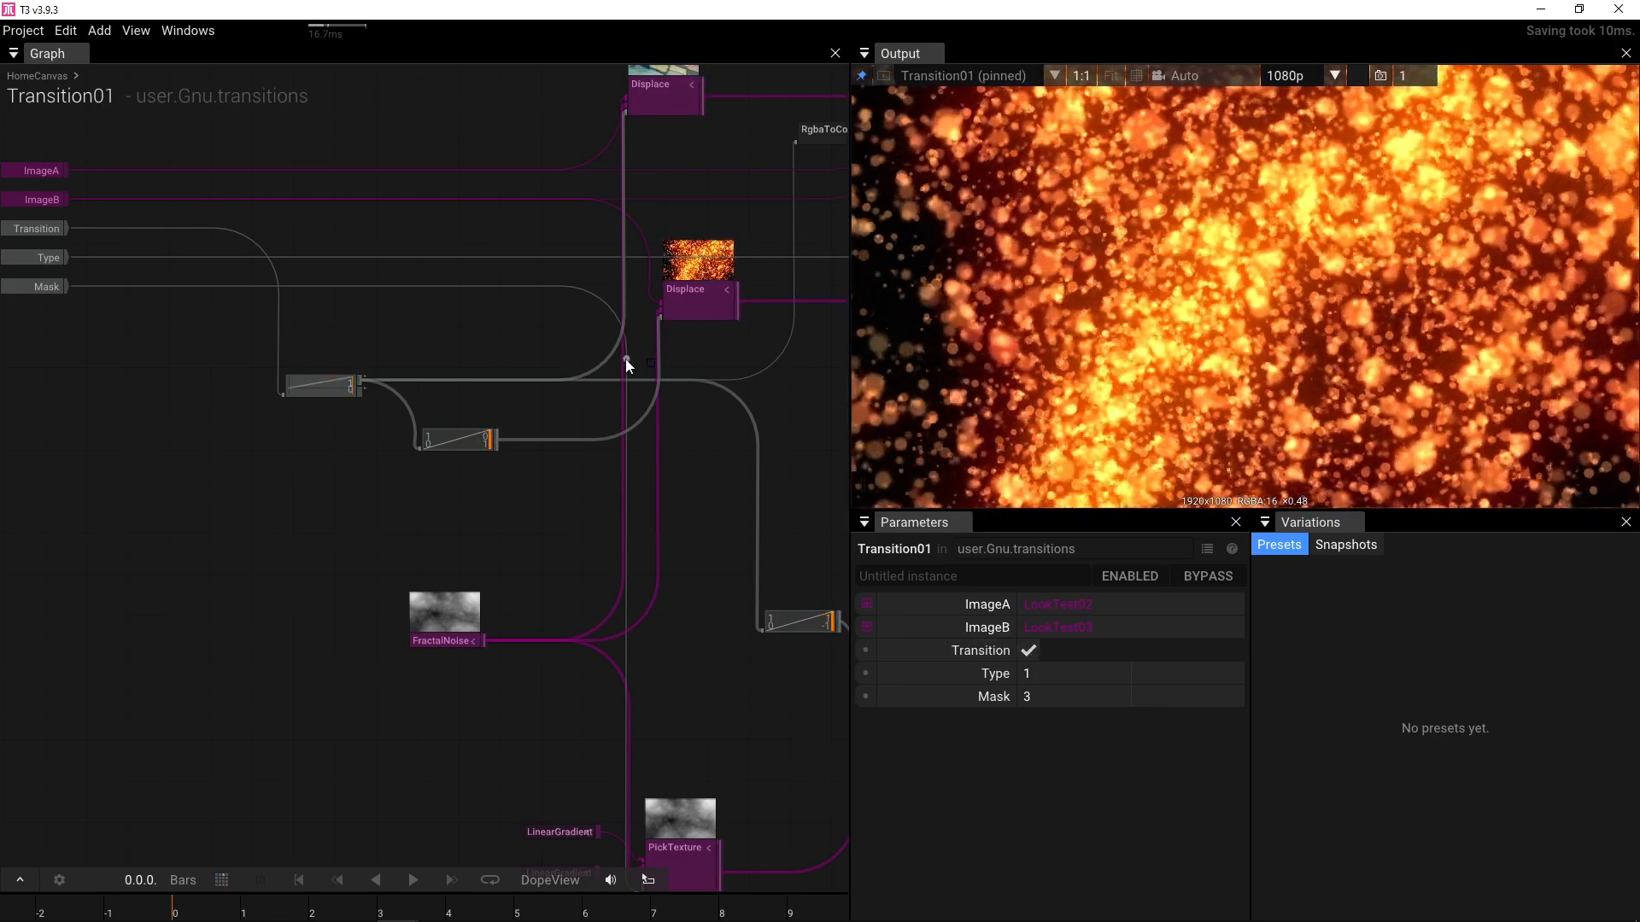
{"action": "left_click", "coordinate": [1029, 652]}
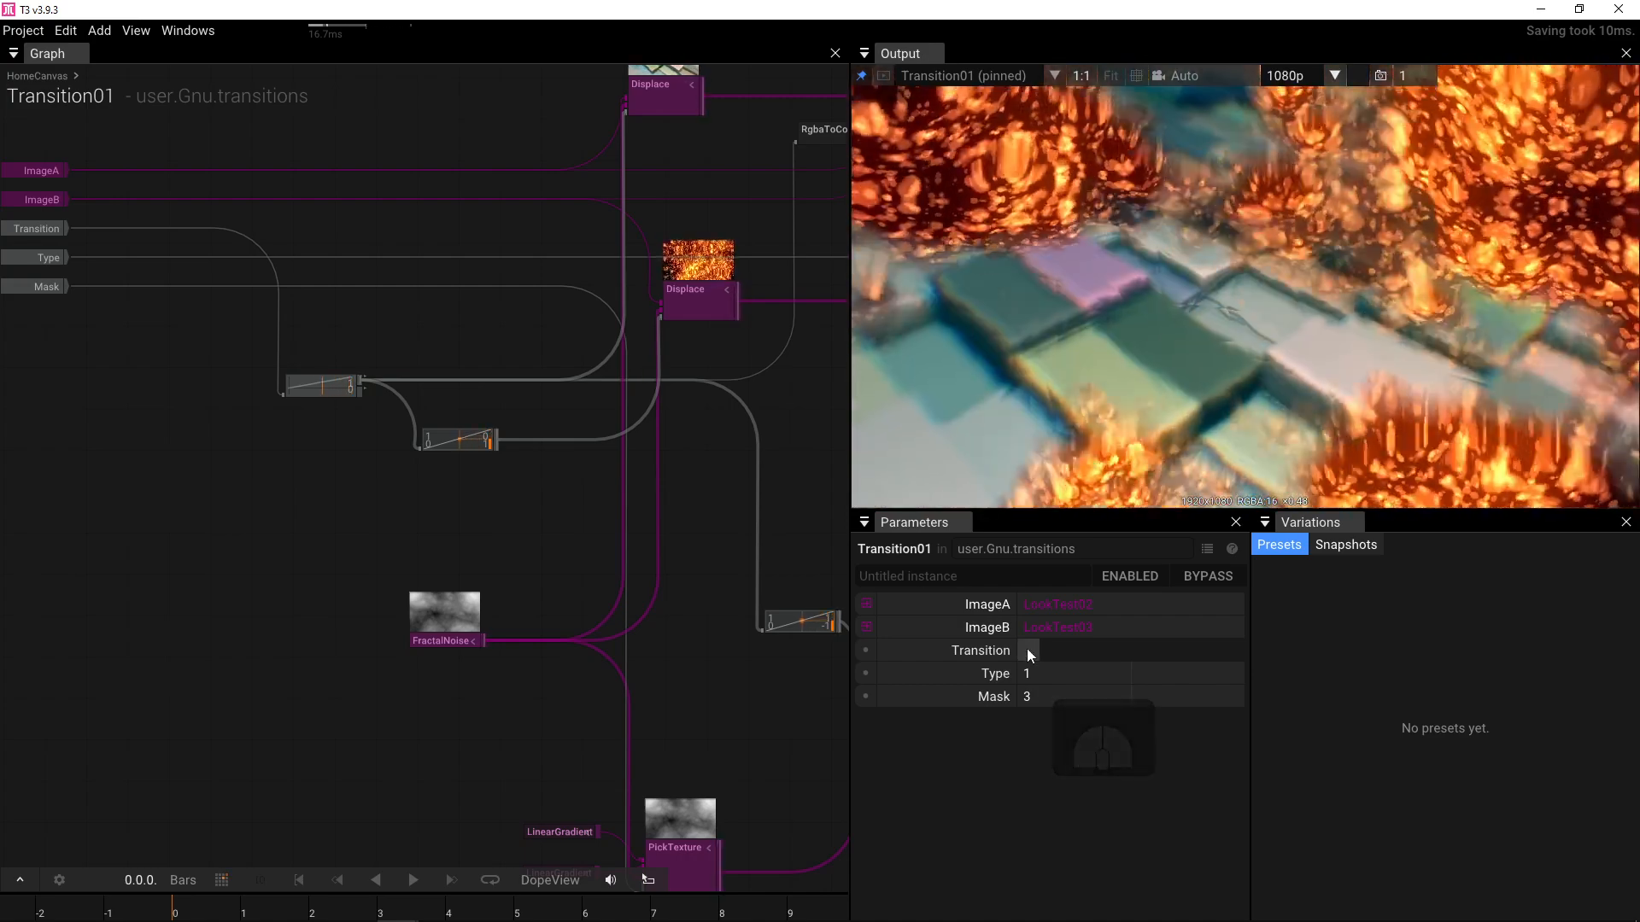
{"action": "left_click", "coordinate": [1029, 652]}
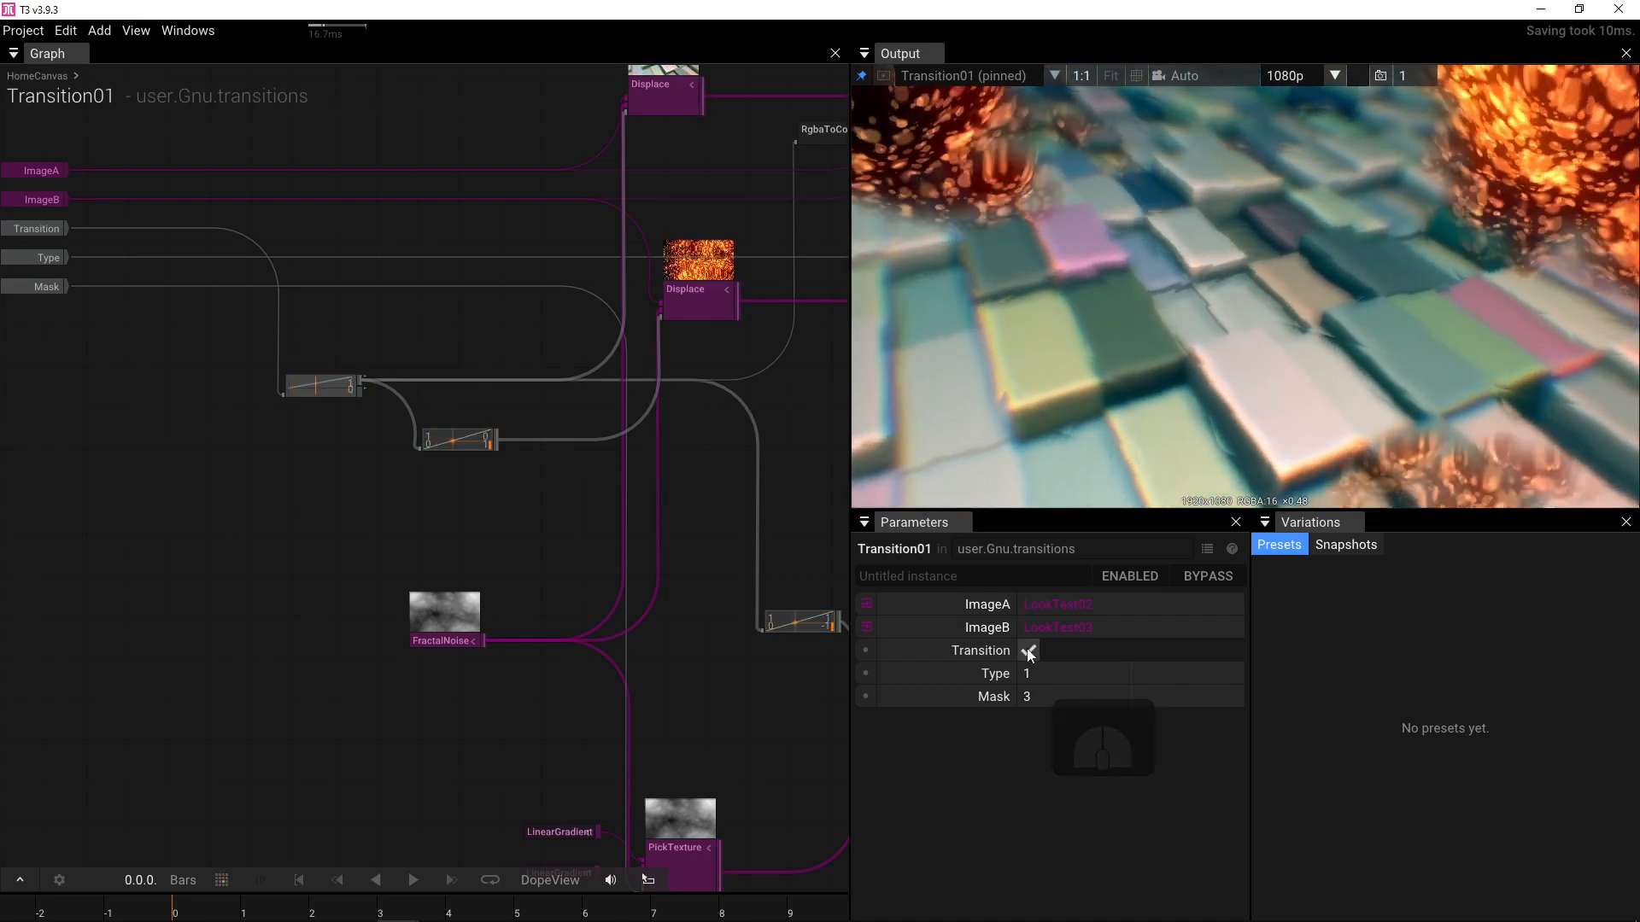
- Change the upper Displace node's DisplaceMode to Intensity
{"action": "left_click", "coordinate": [647, 109]}
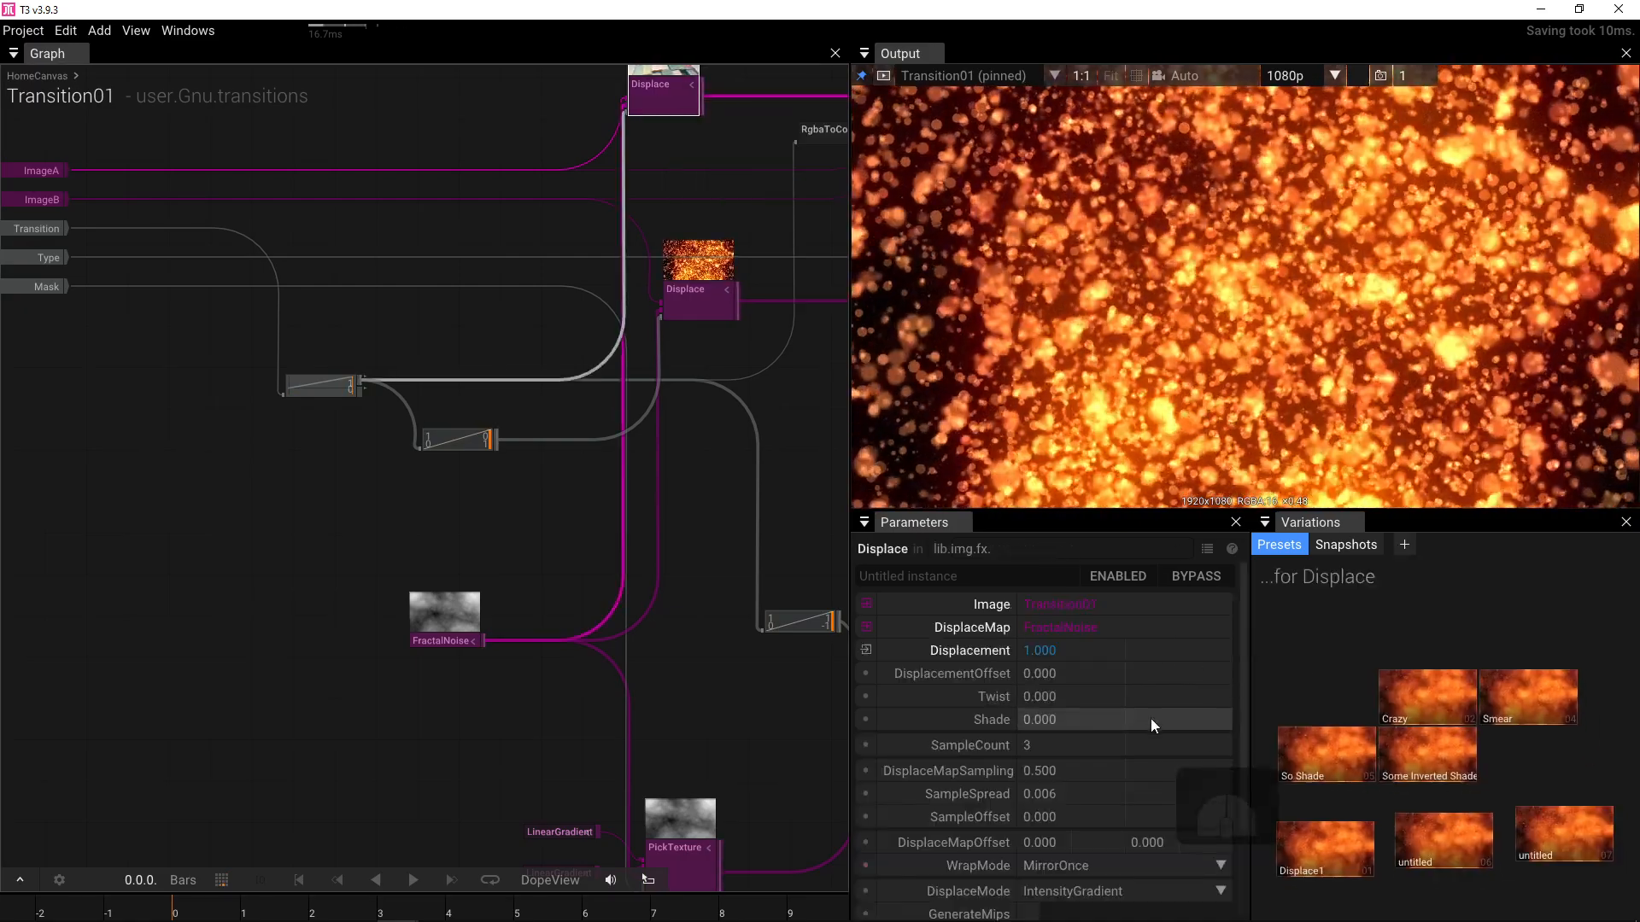
{"action": "left_click_drag", "start_coordinate": [750, 157], "coordinate": [737, 356]}
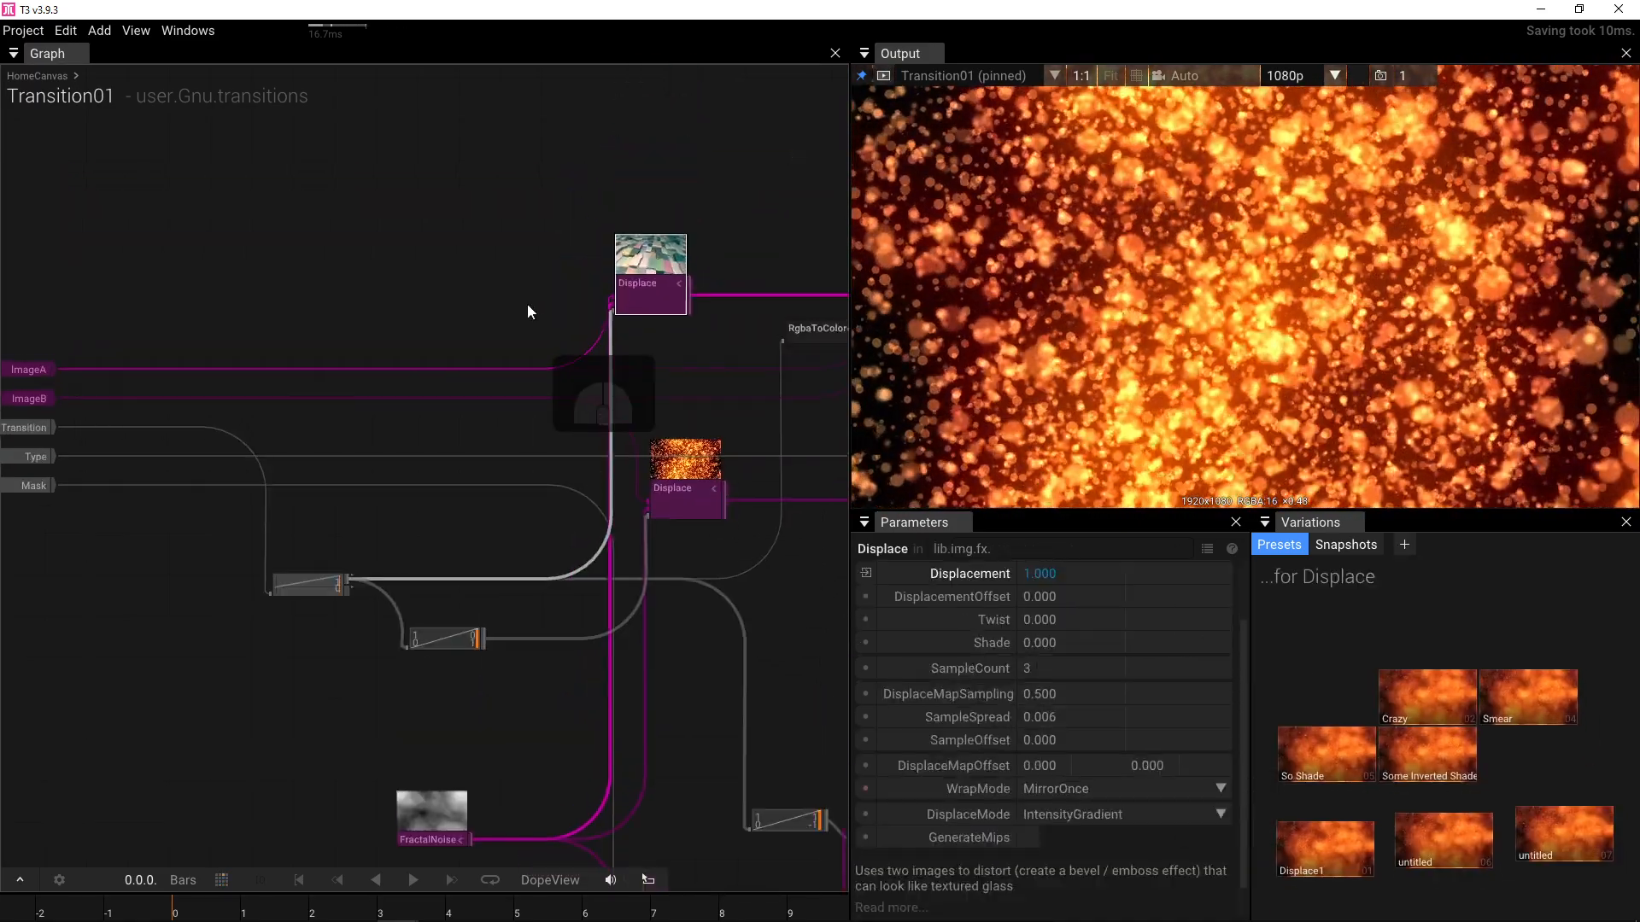
{"action": "left_click", "coordinate": [1221, 813]}
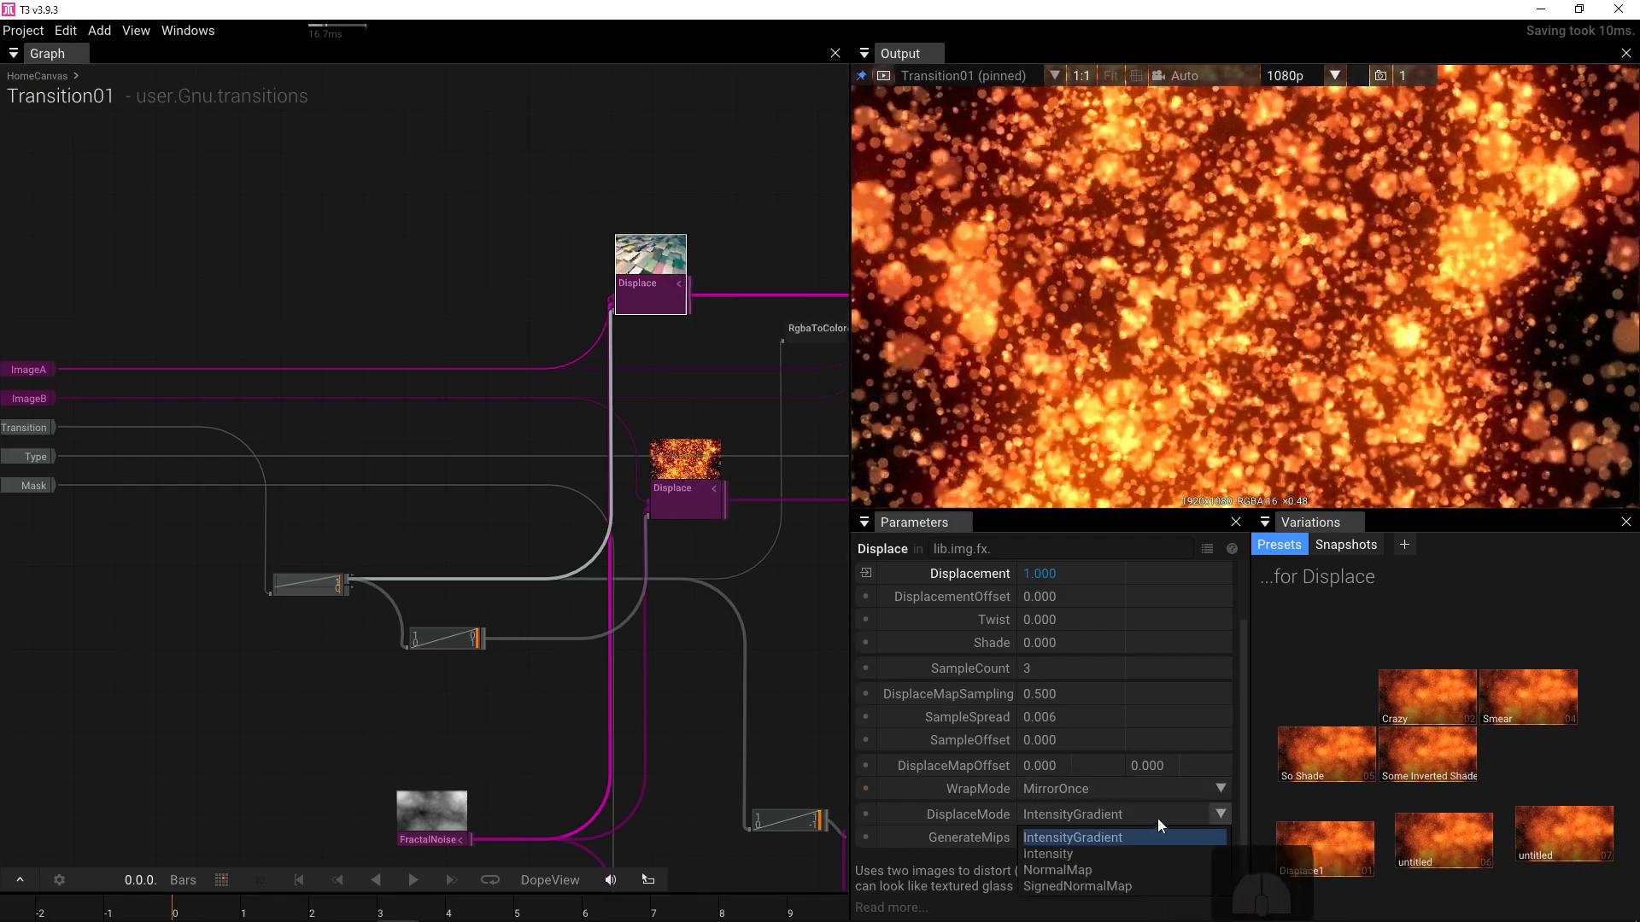
{"action": "left_click", "coordinate": [1110, 858]}
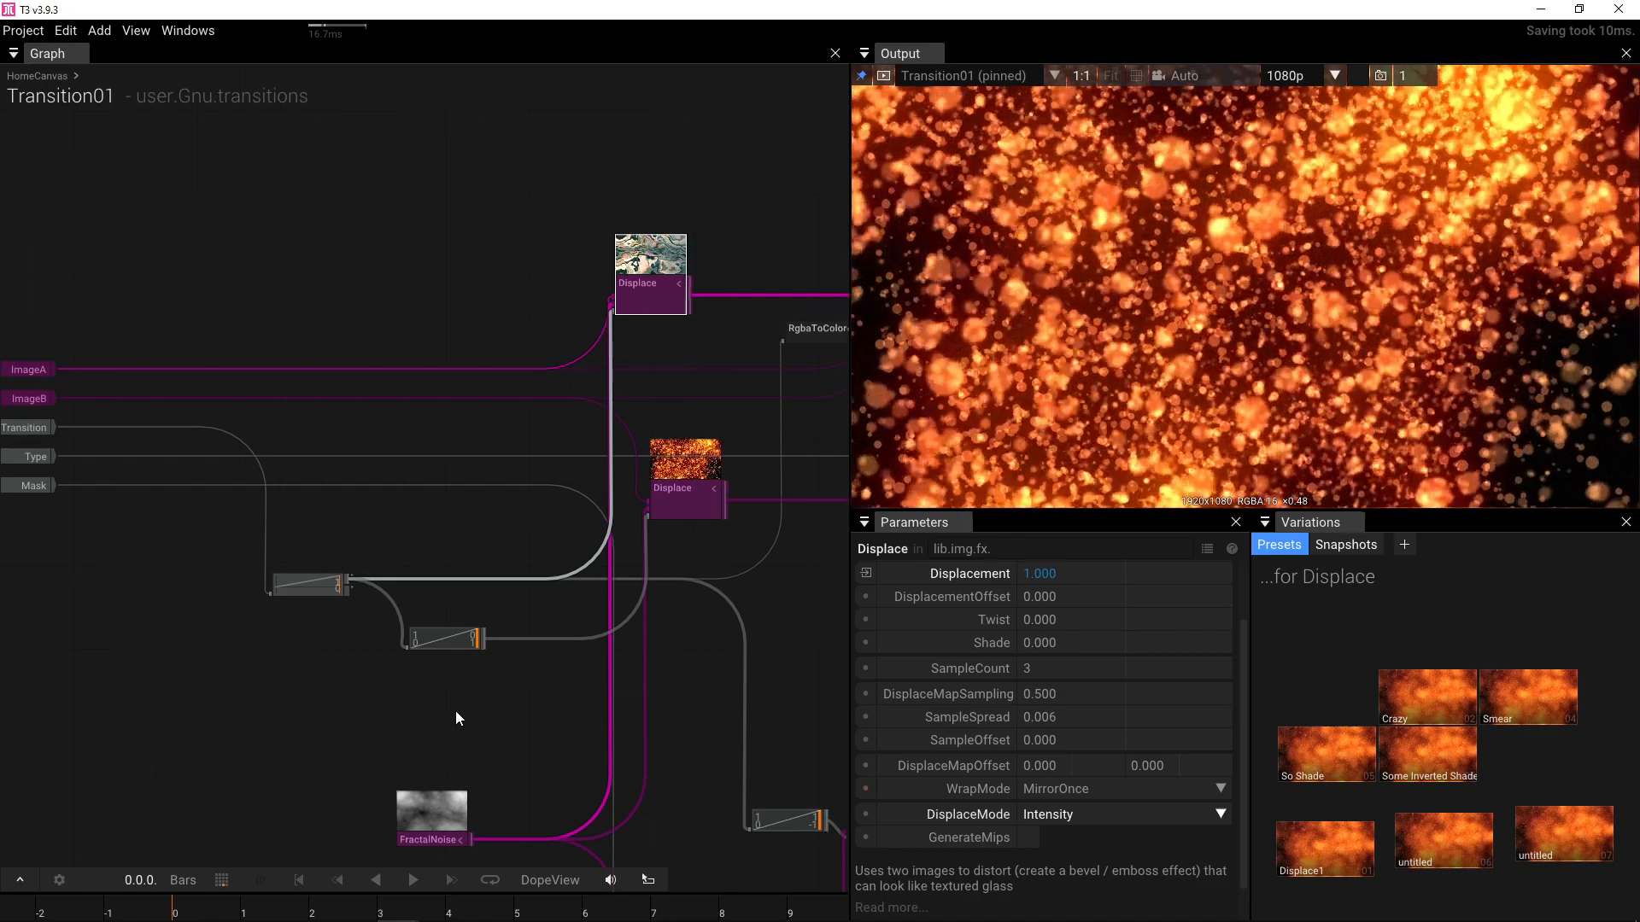
- Toggle Transition01's Transition option several times to test the wipe with both images displaced by intensity, leaving it on
{"action": "left_click", "coordinate": [455, 710]}
{"action": "left_click", "coordinate": [1030, 653]}
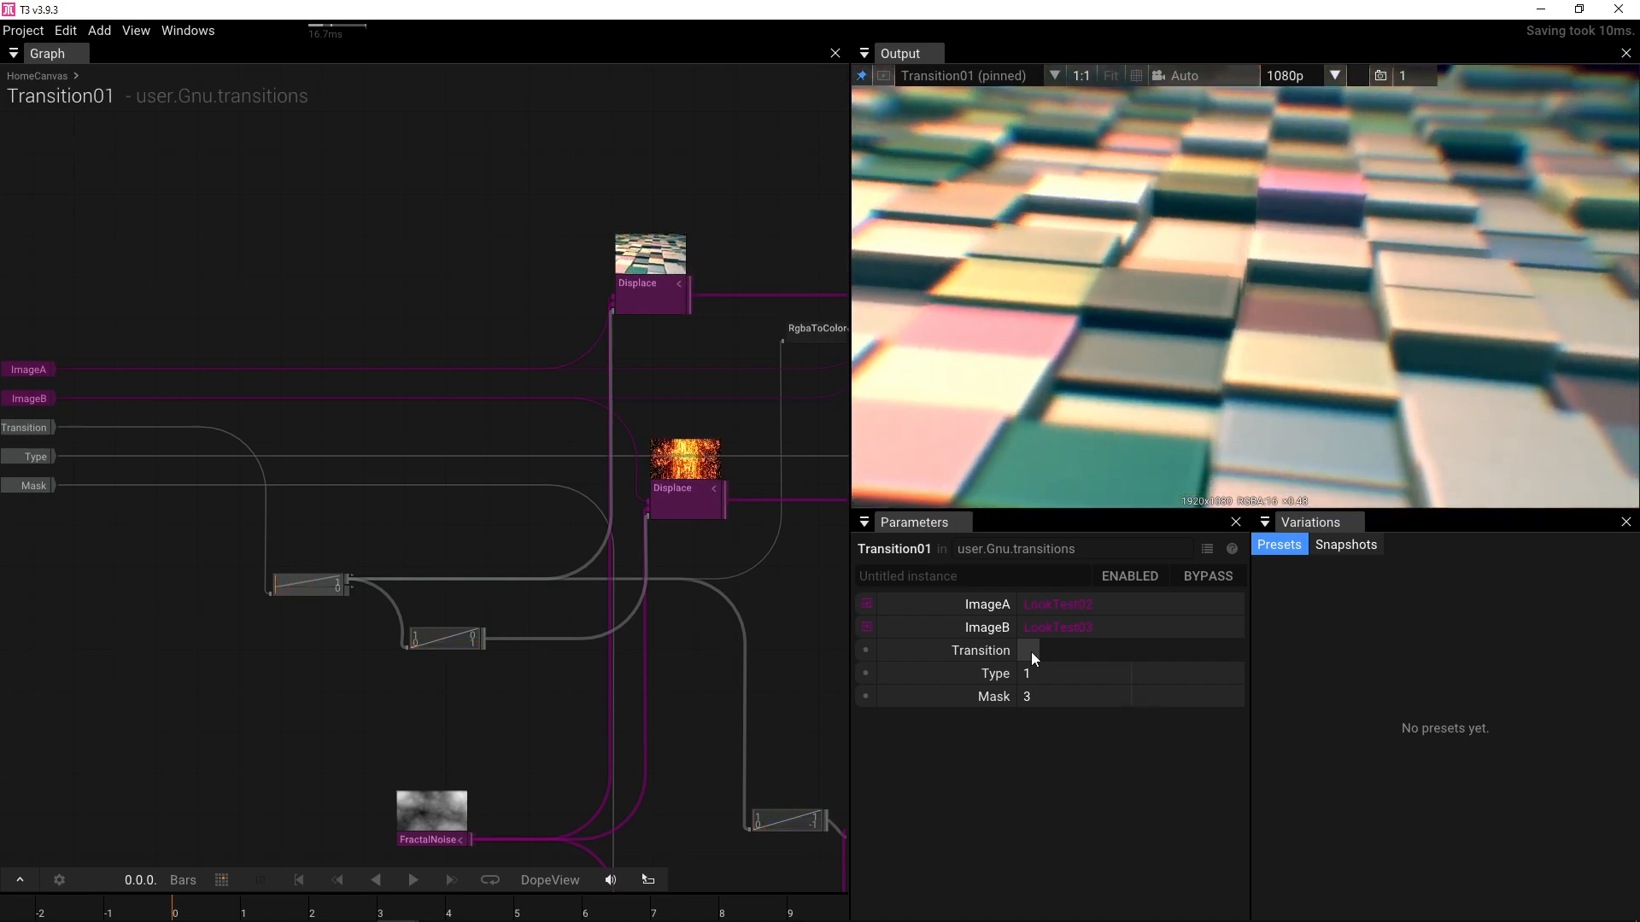
{"action": "left_click", "coordinate": [1029, 652]}
{"action": "left_click", "coordinate": [1031, 654]}
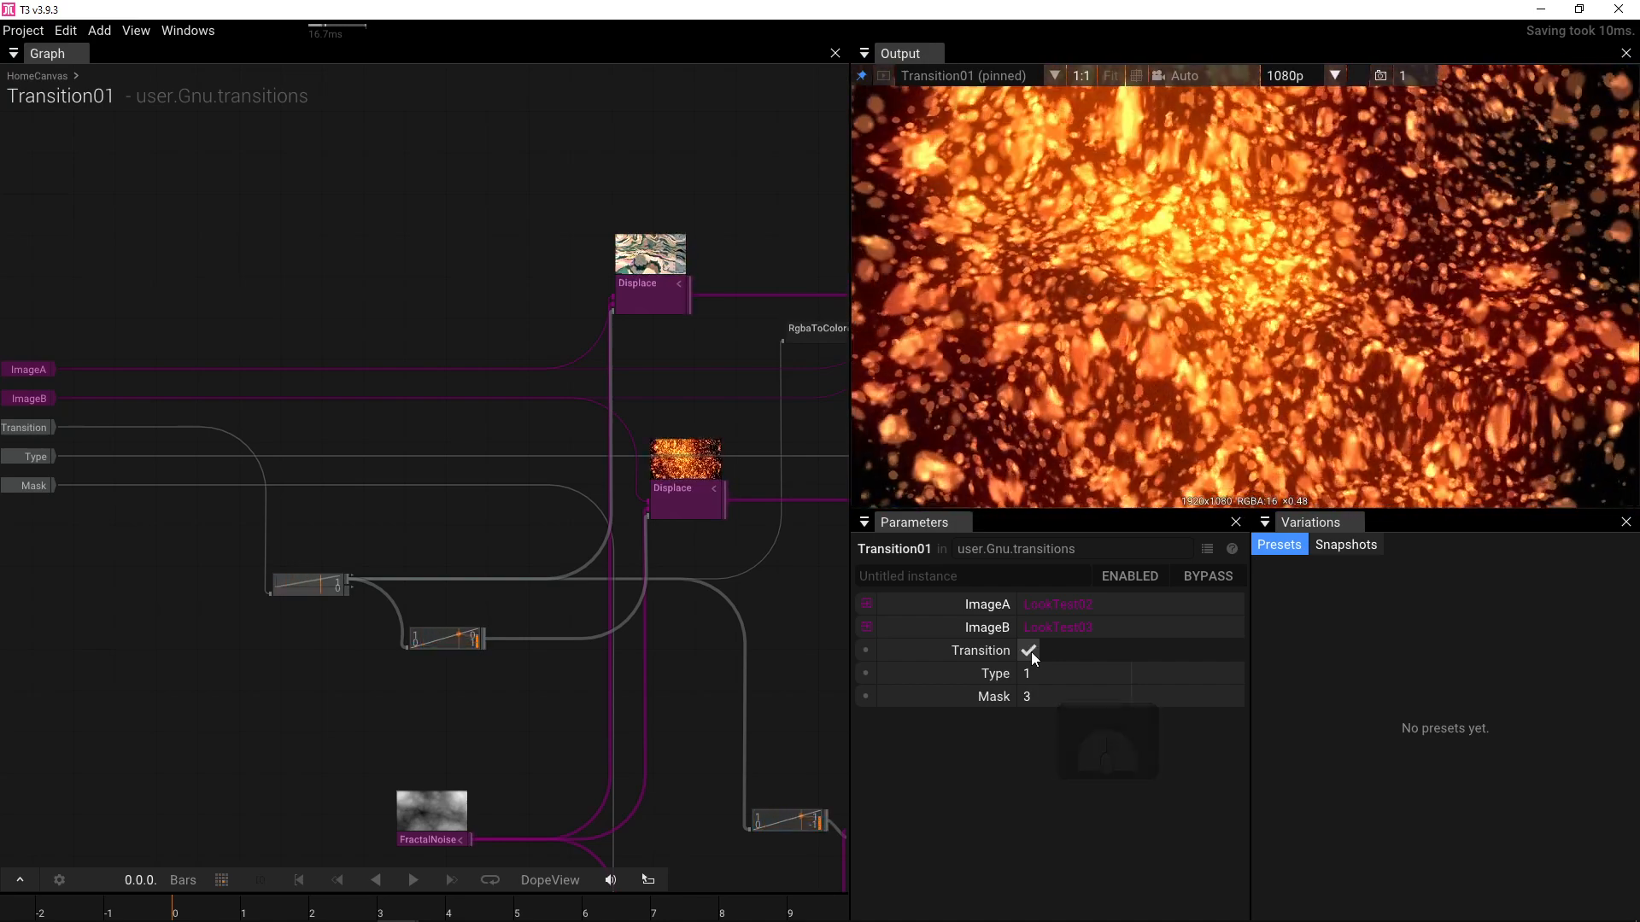
{"action": "left_click", "coordinate": [1031, 656]}
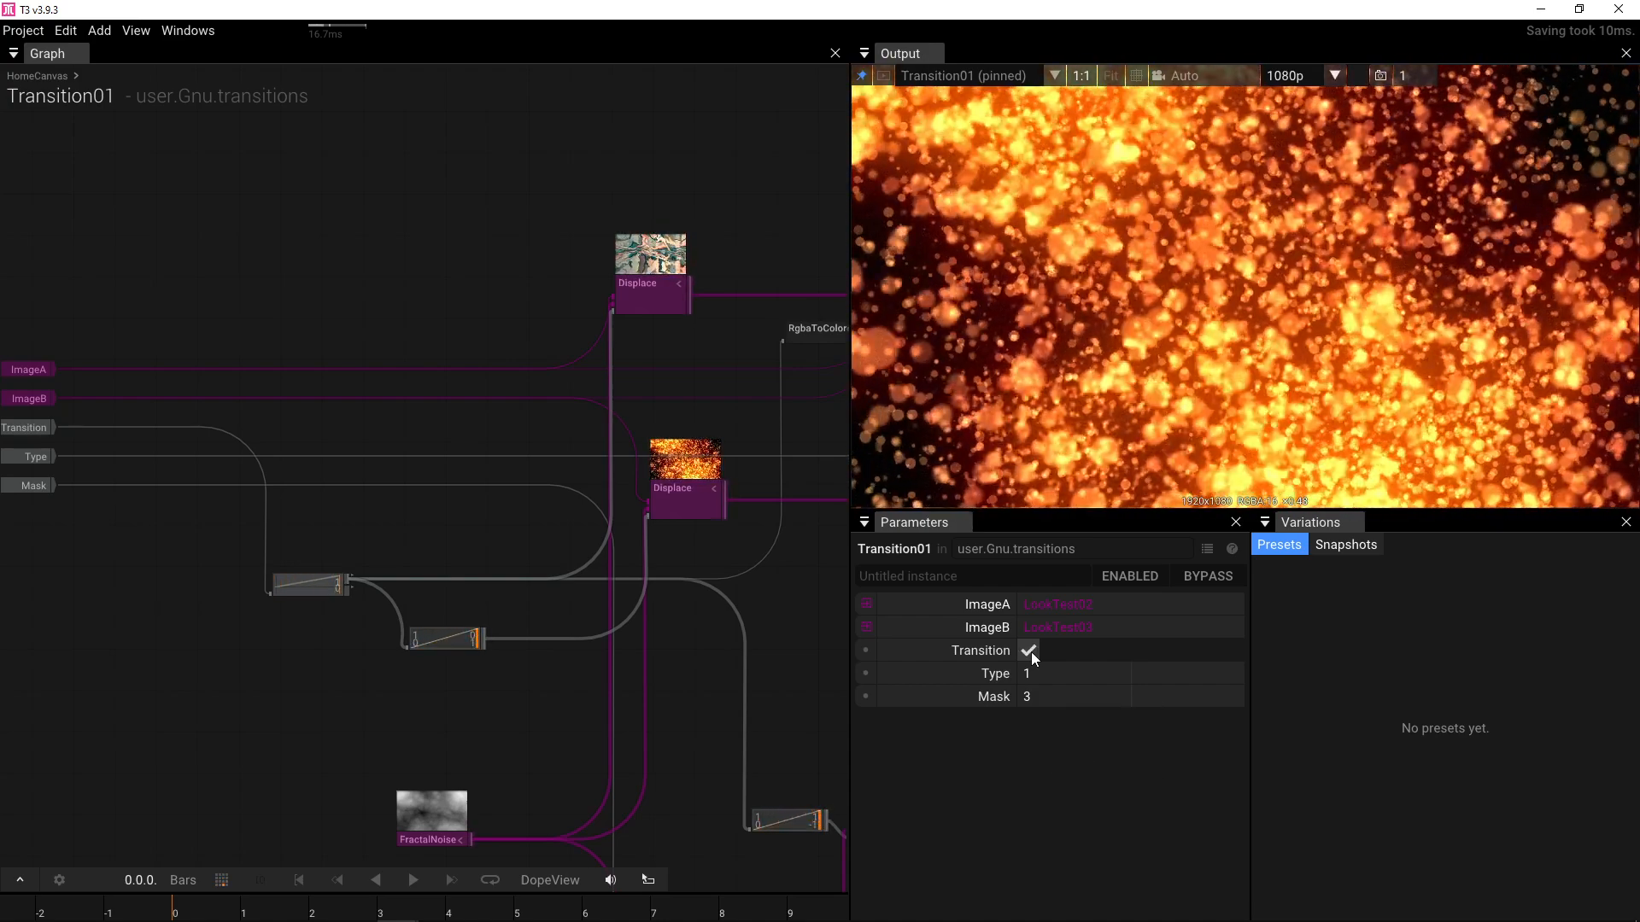
- Move the FractalNoise node farther away from the two Displace nodes to make room for another node
{"action": "left_click_drag", "start_coordinate": [450, 695], "coordinate": [516, 586]}
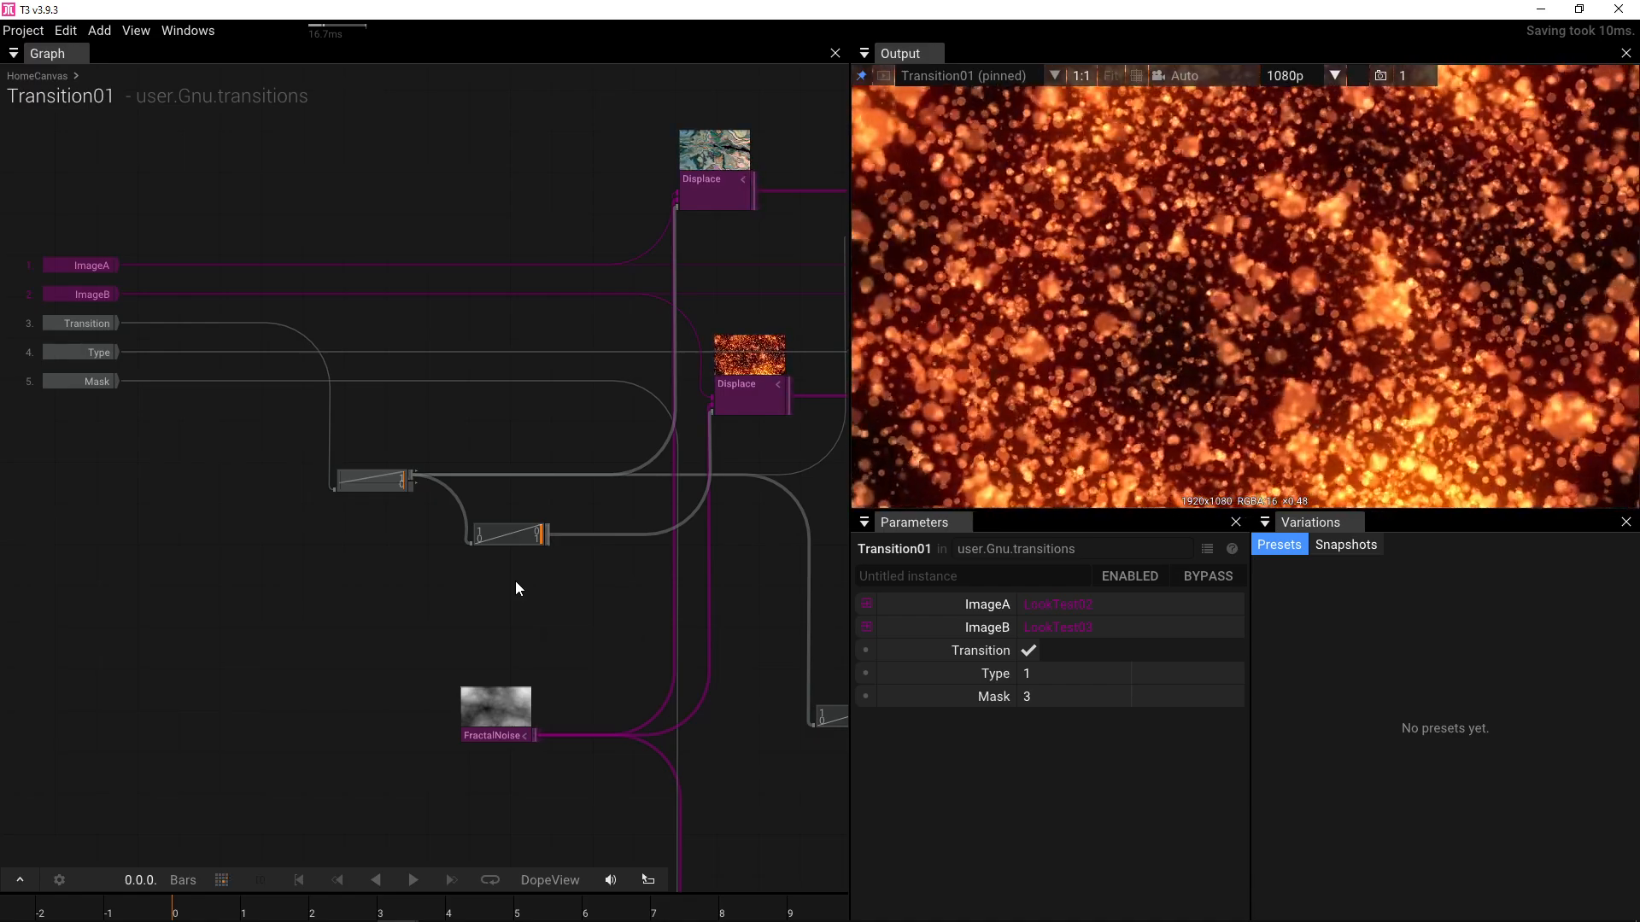
{"action": "left_click_drag", "start_coordinate": [515, 582], "coordinate": [412, 583]}
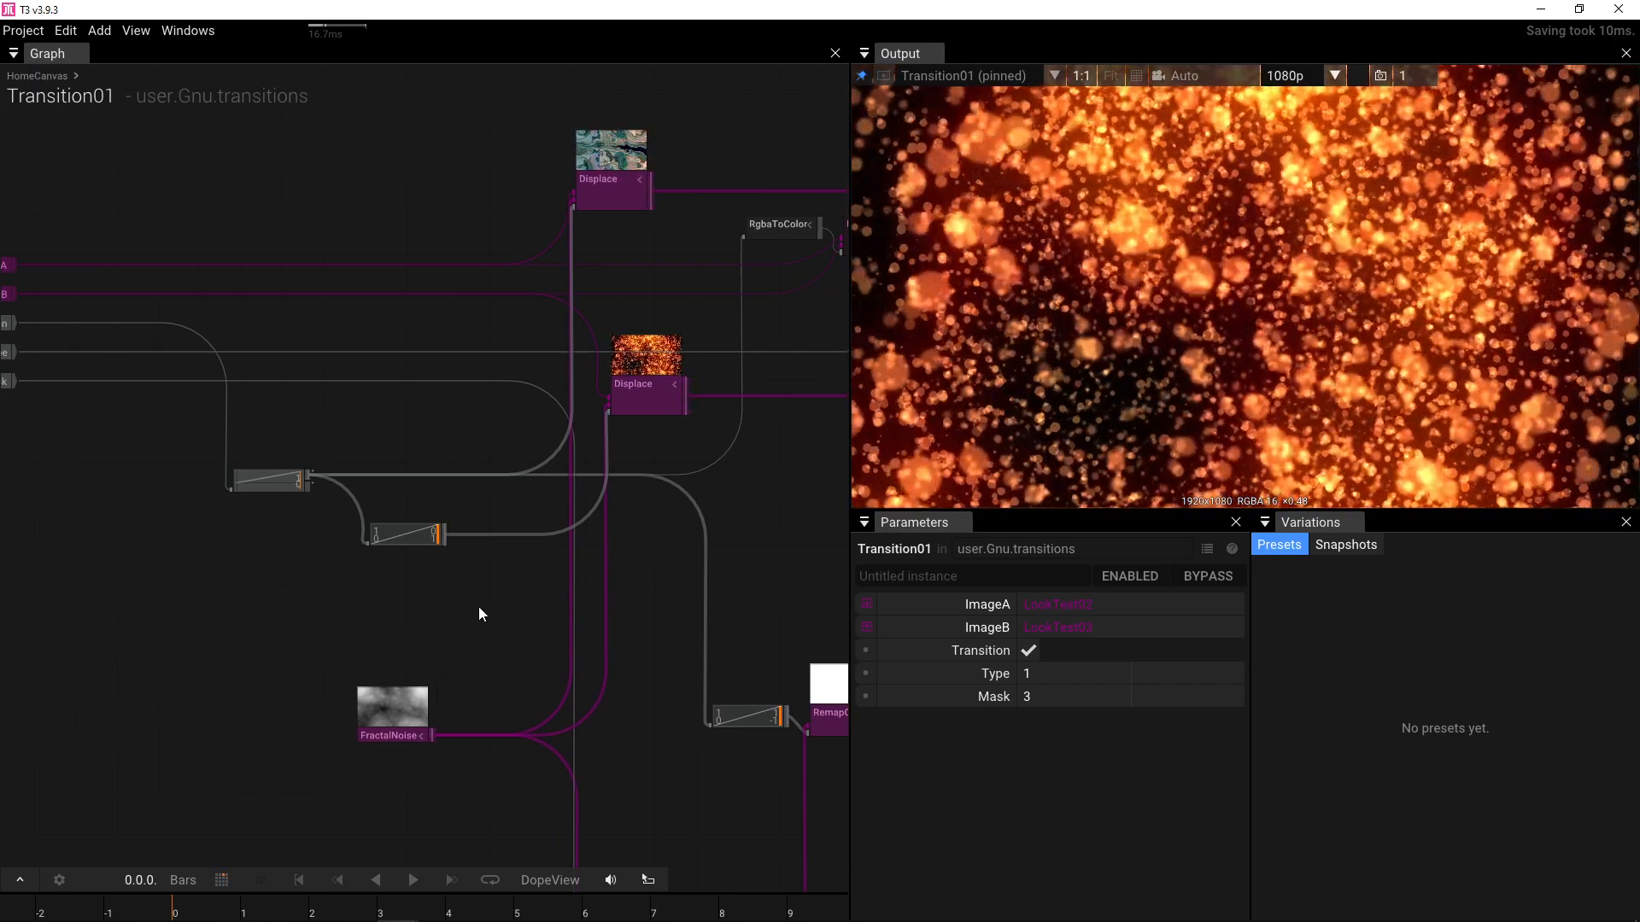
{"action": "left_click_drag", "start_coordinate": [478, 613], "coordinate": [608, 540]}
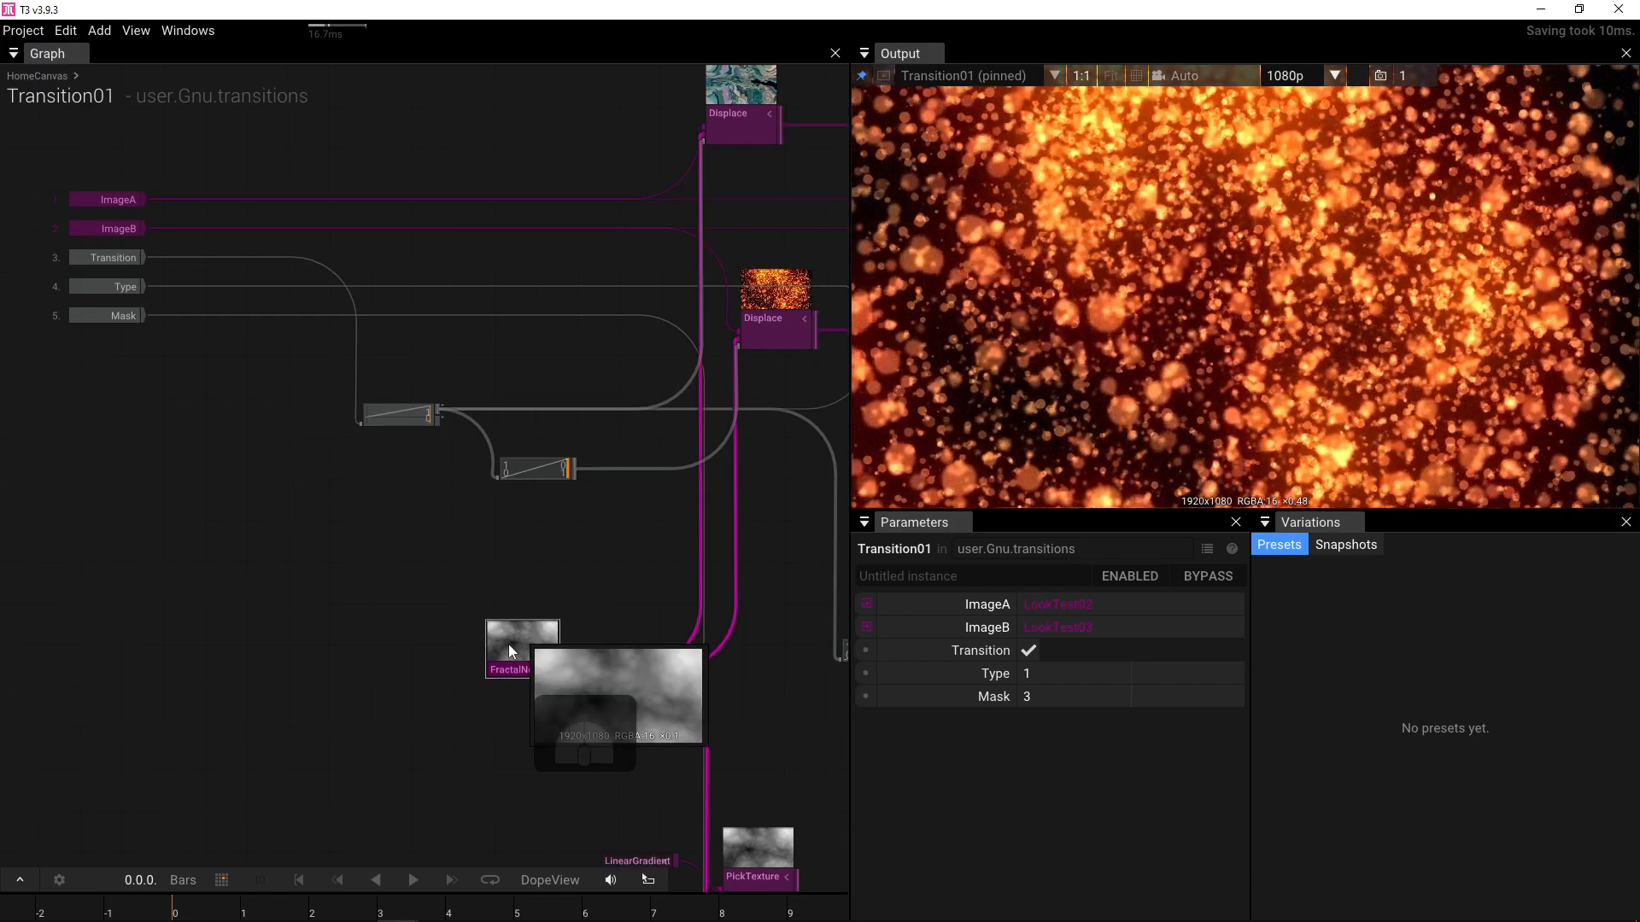
{"action": "left_click_drag", "start_coordinate": [509, 644], "coordinate": [356, 623]}
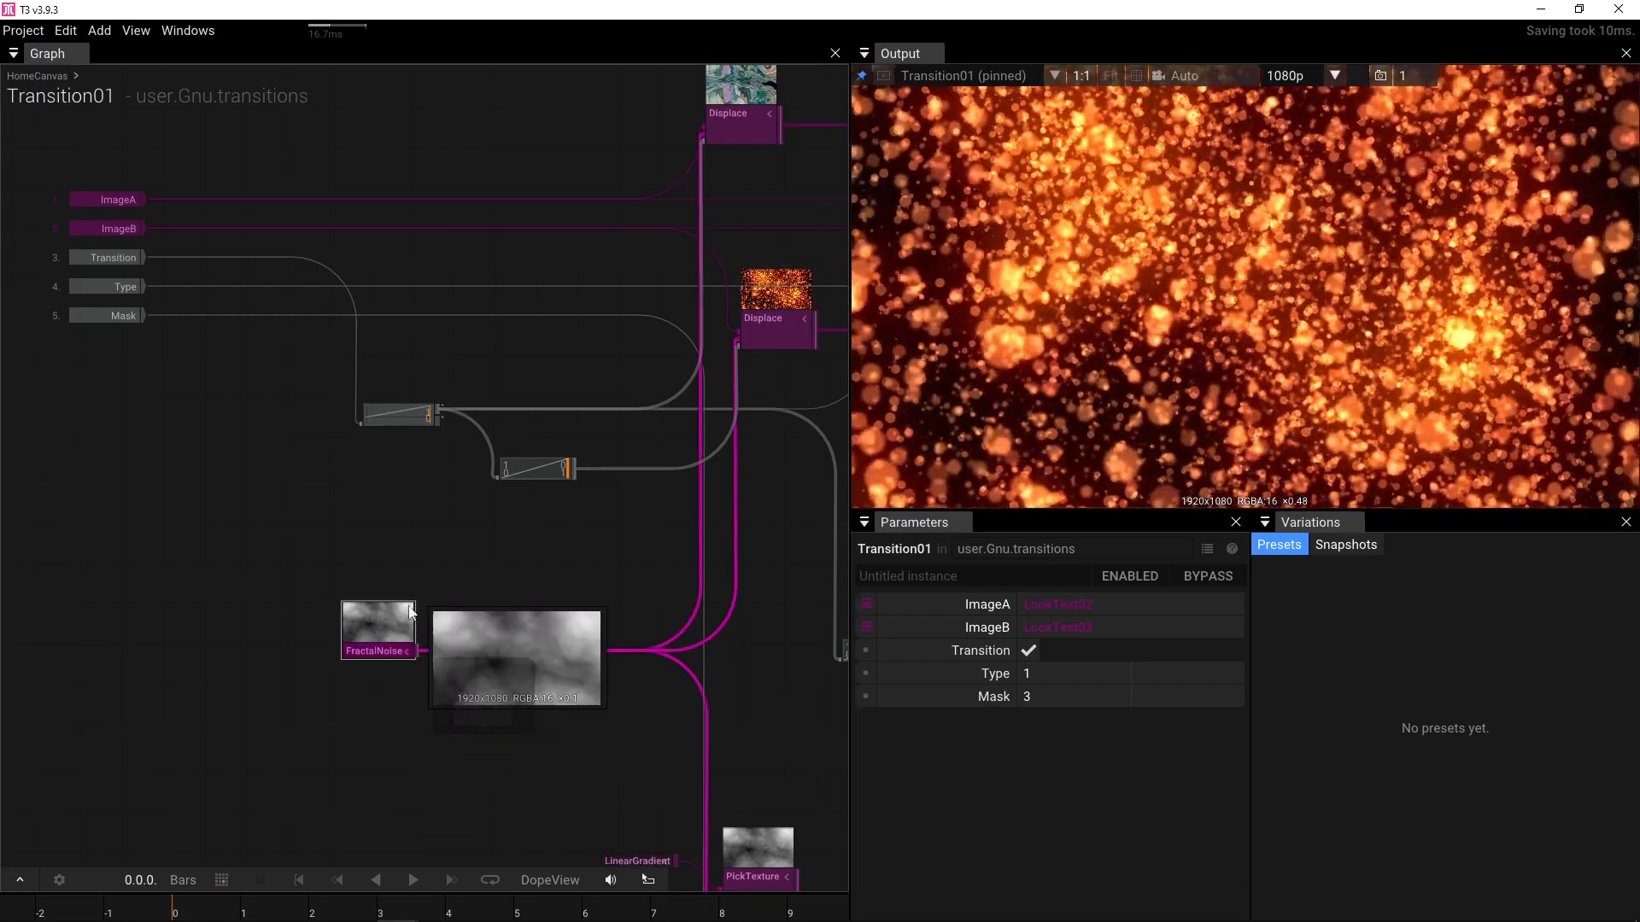
- Add a NormalMap node near FractalNoise and feed the noise into its LightMap input
{"action": "left_click", "coordinate": [469, 555]}
{"action": "double_click", "coordinate": [469, 556]}
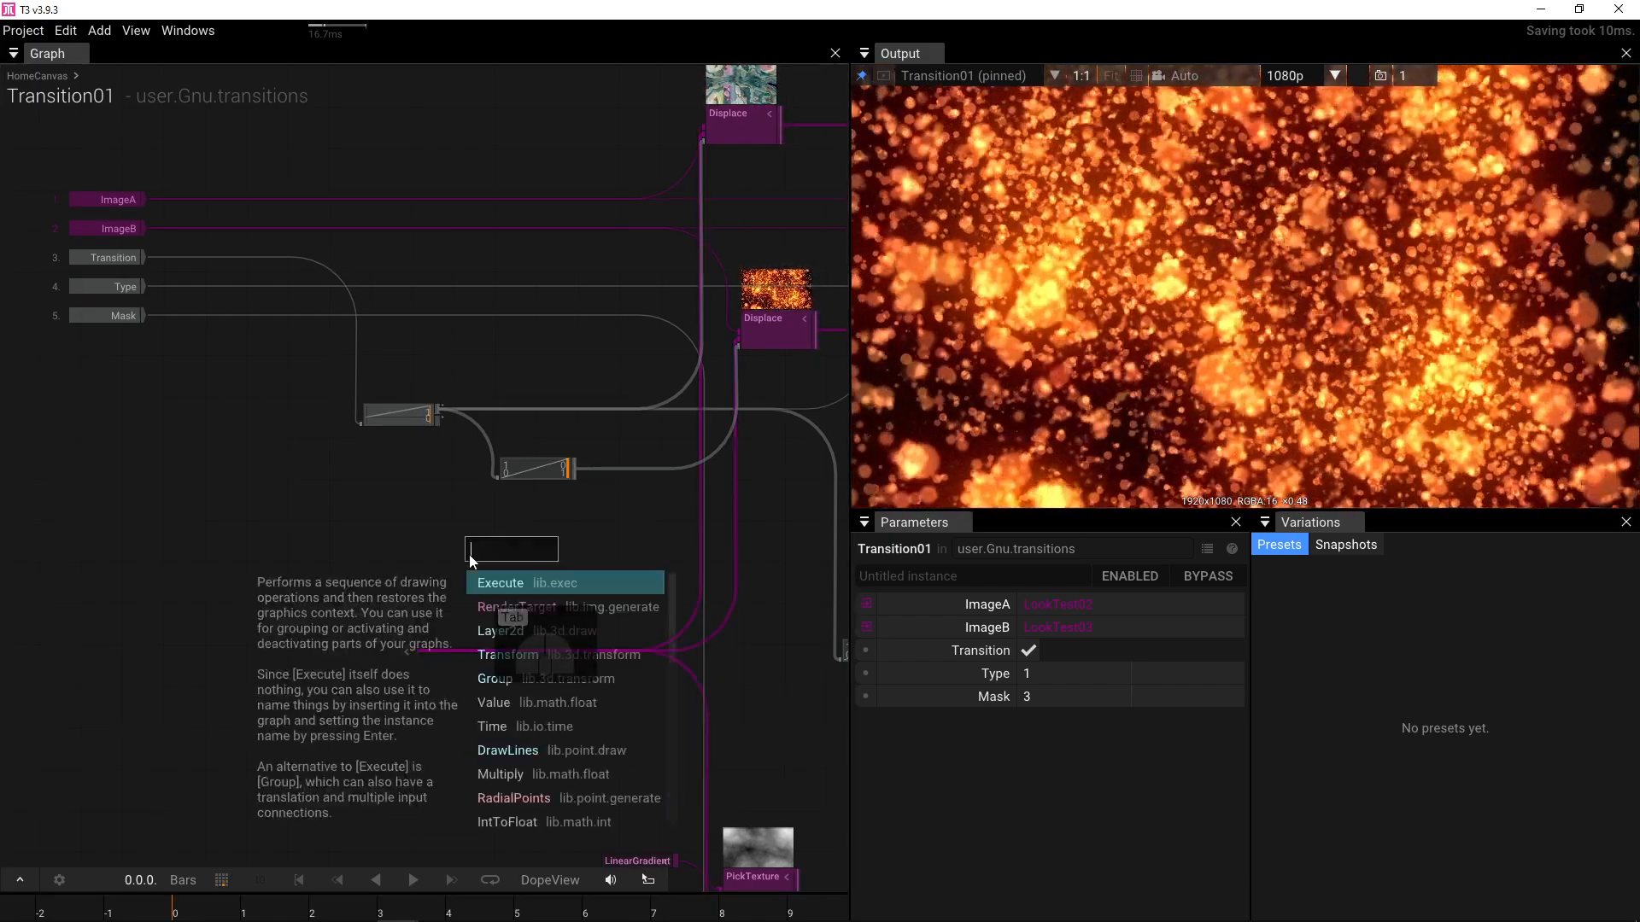
{"action": "type", "text": "np"}
{"action": "key", "text": "BackSpace"}
{"action": "type", "text": "or"}
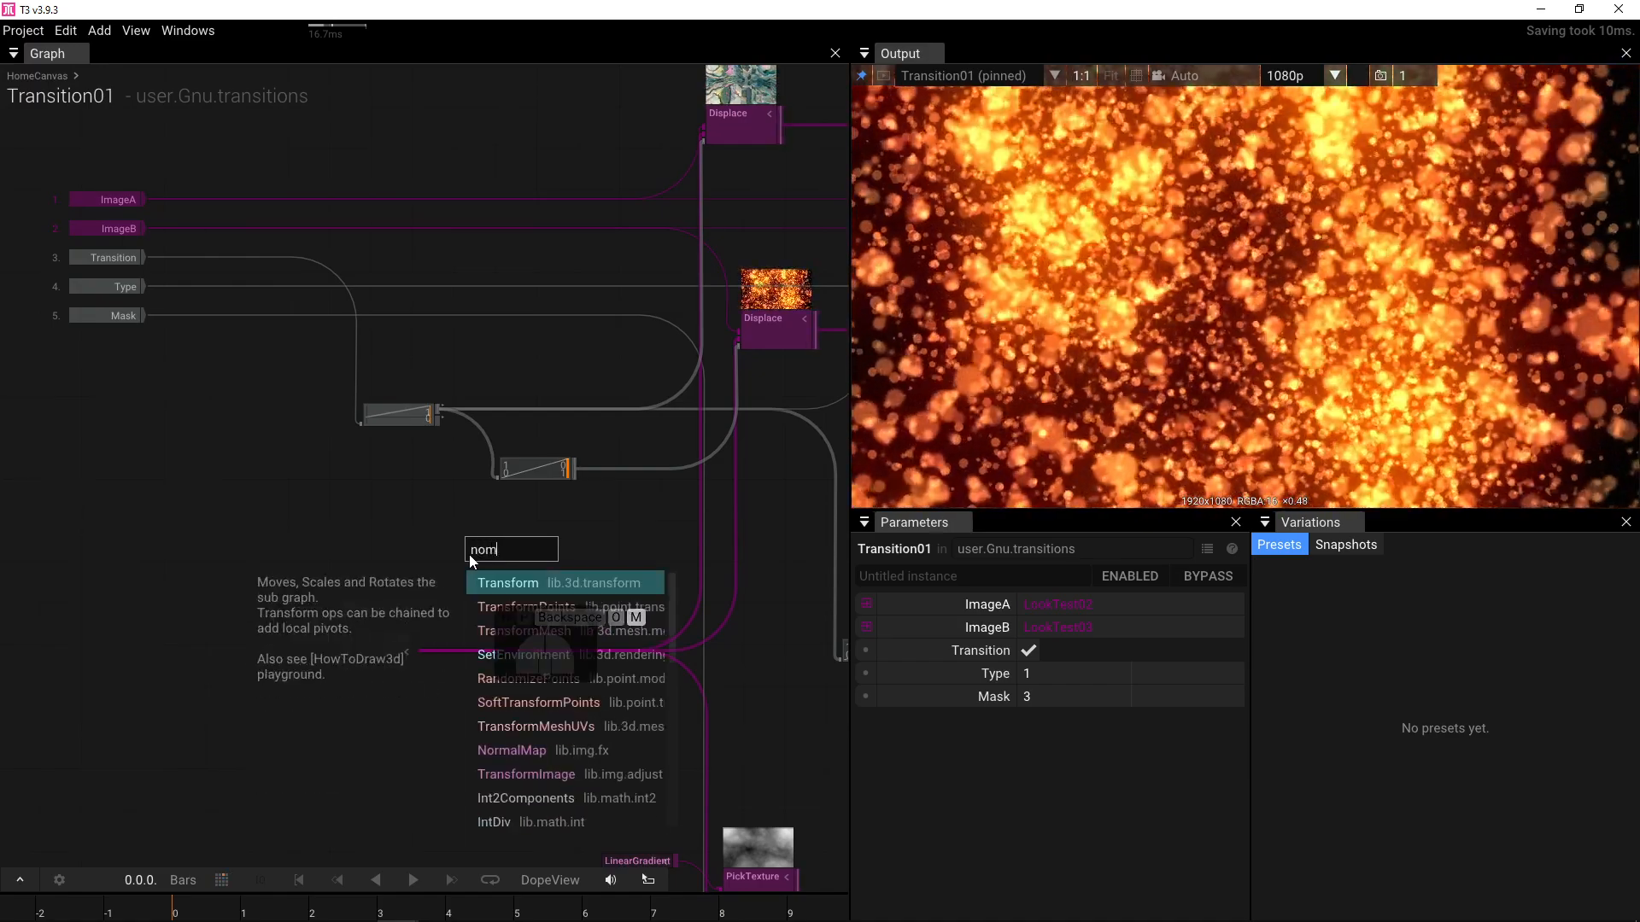
{"action": "type", "text": "mal"}
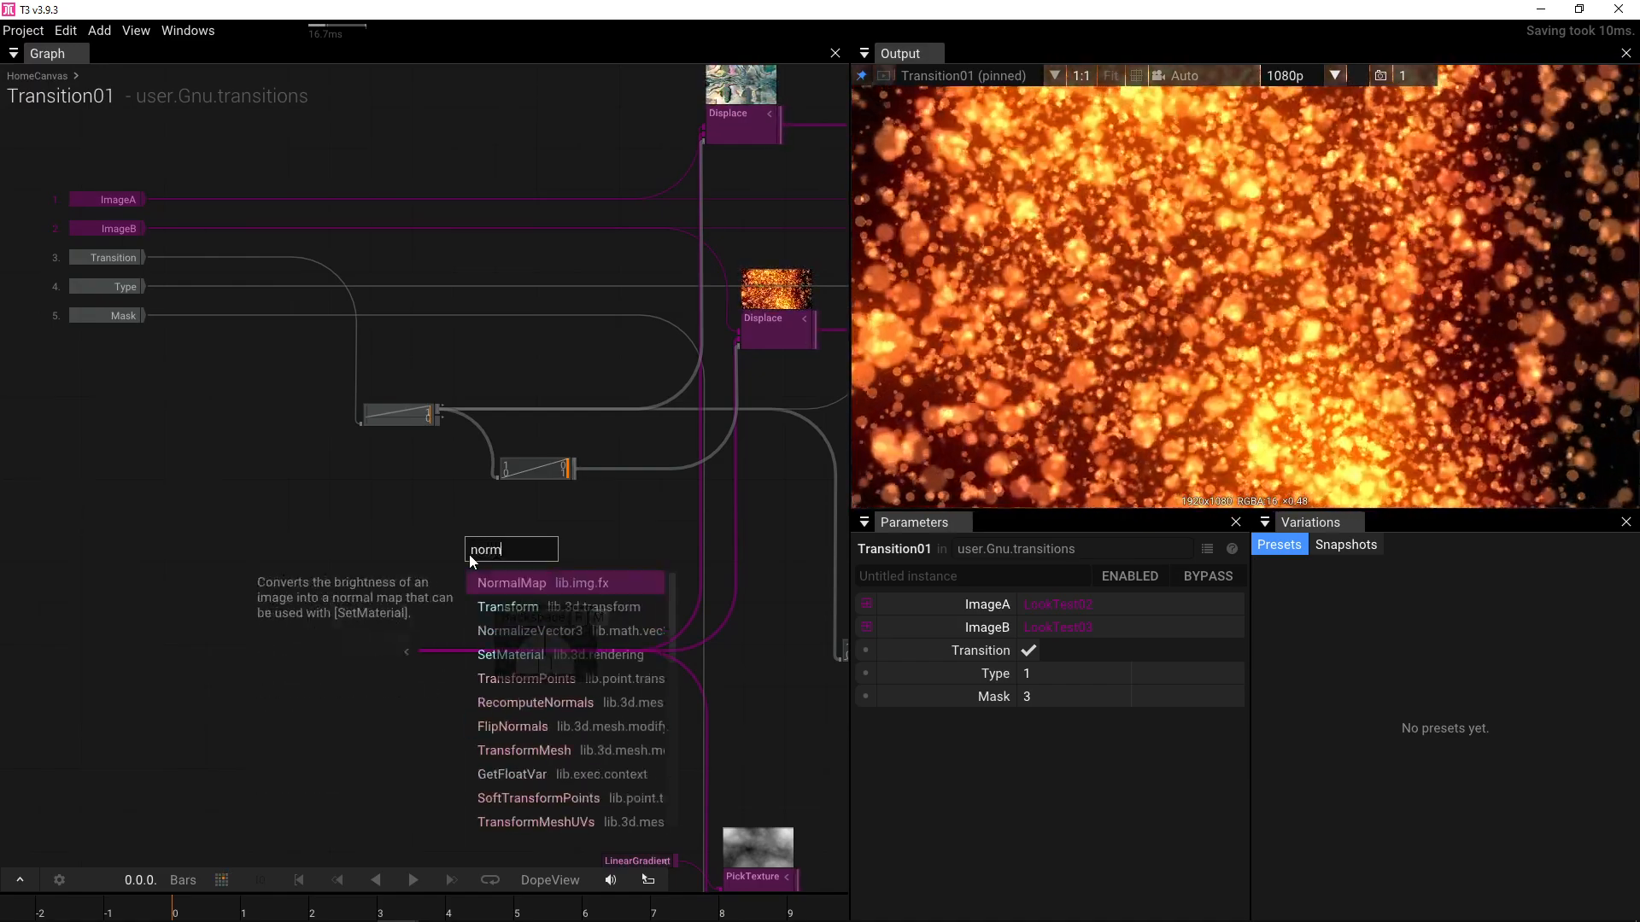
{"action": "left_click", "coordinate": [528, 588]}
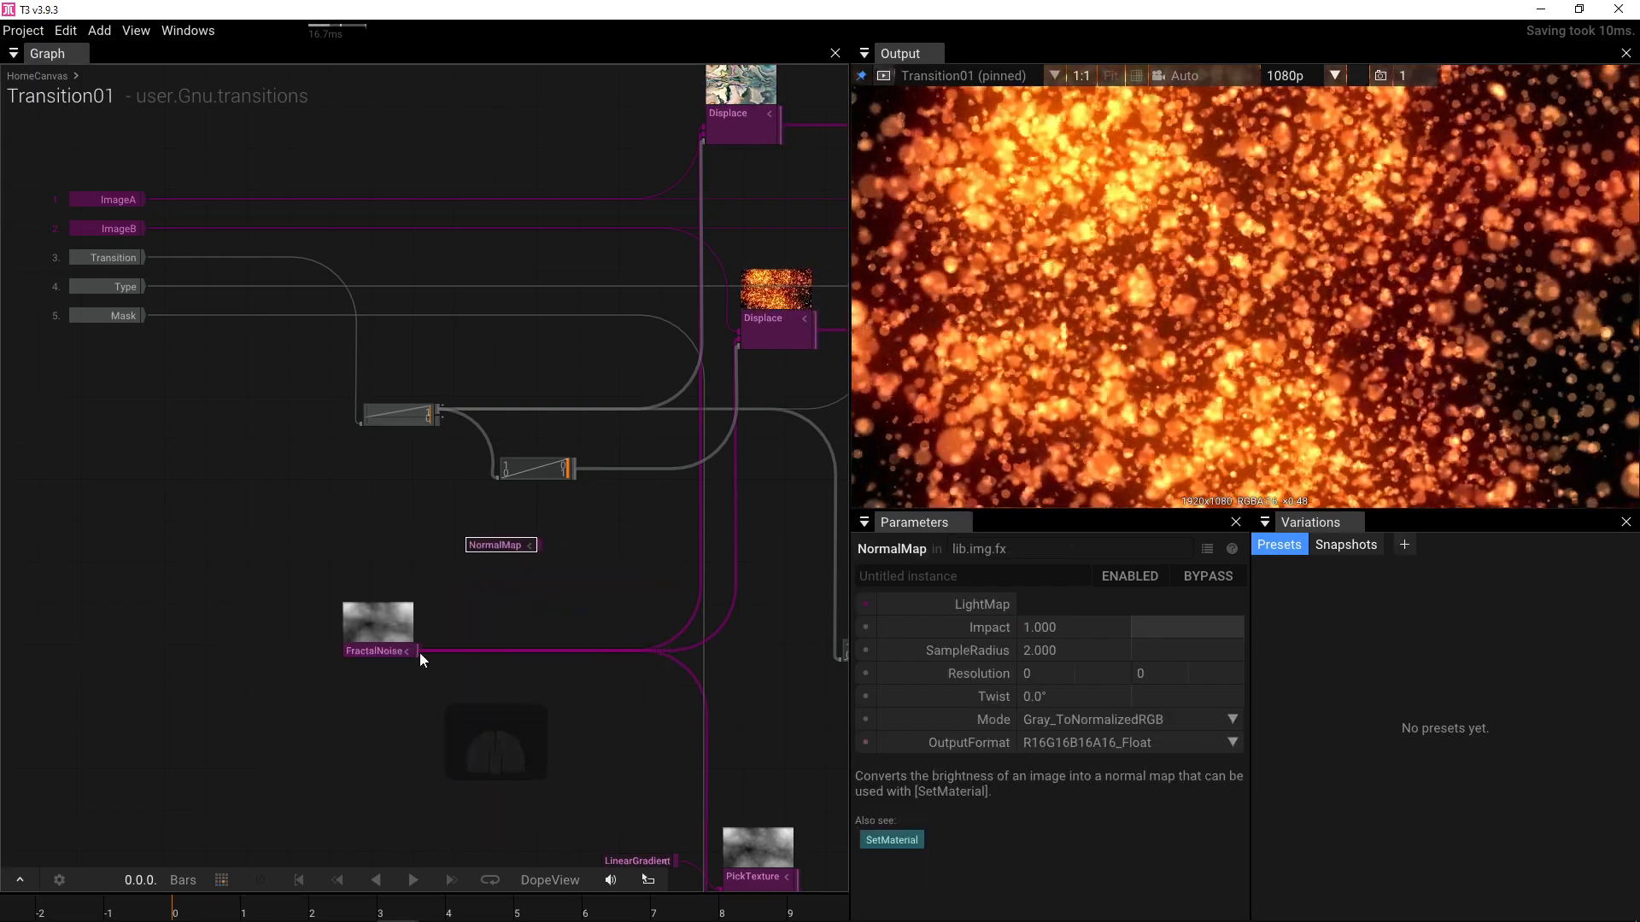
{"action": "left_click_drag", "start_coordinate": [416, 651], "coordinate": [475, 553]}
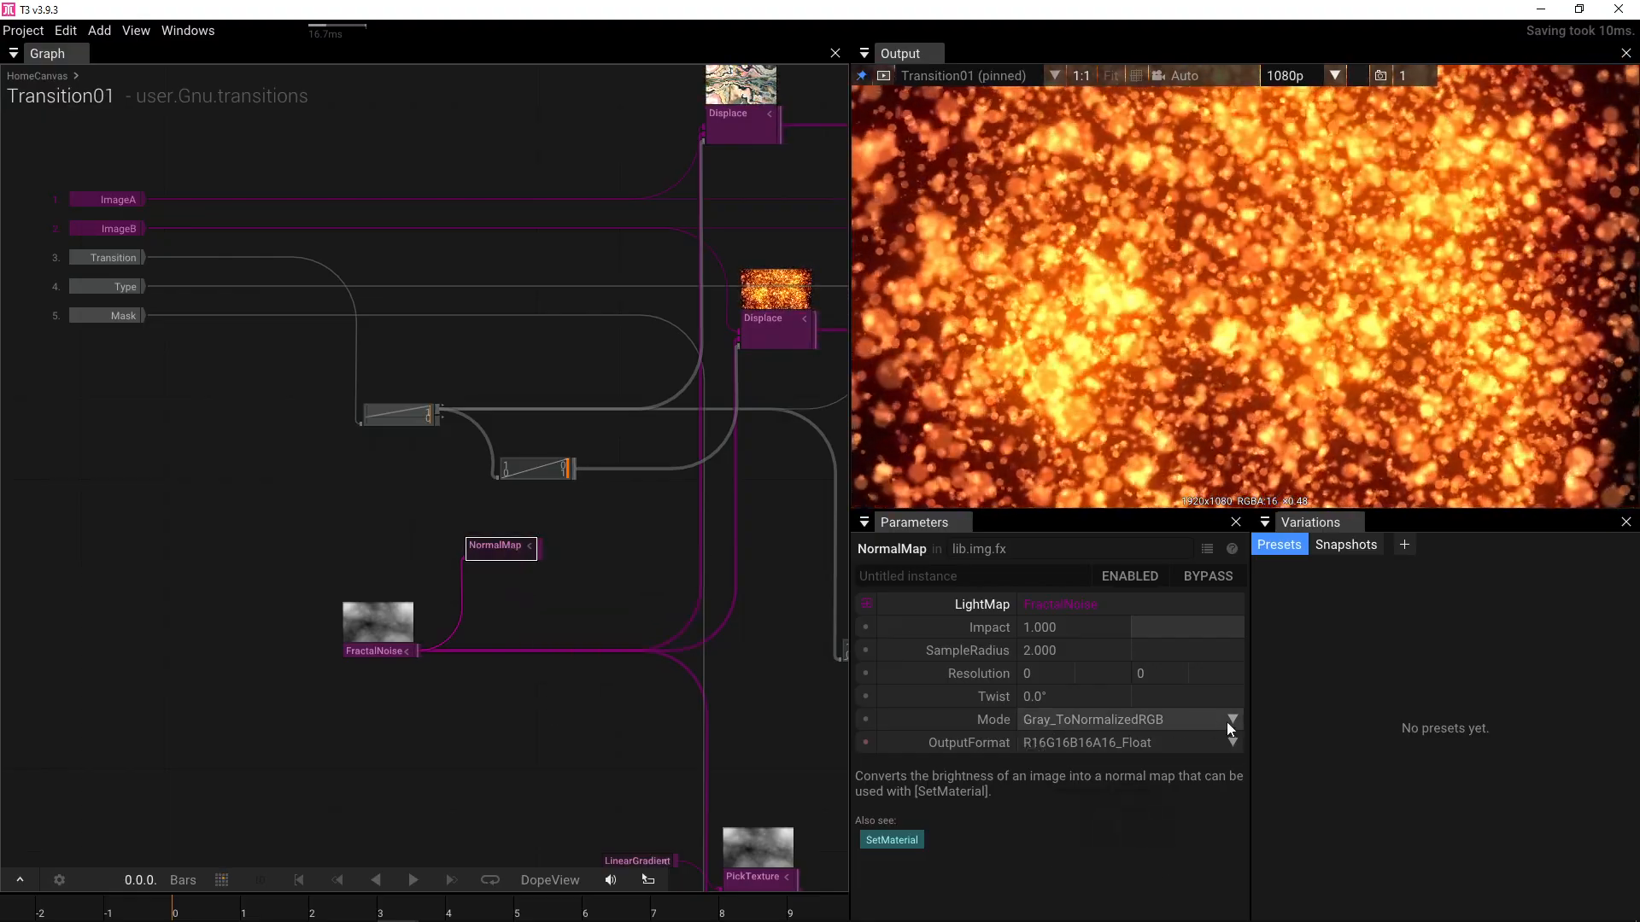
- Use the NormalMap output as DisplaceMap for both Displace nodes and test the result by toggling Transition off and on
{"action": "left_click", "coordinate": [1232, 720]}
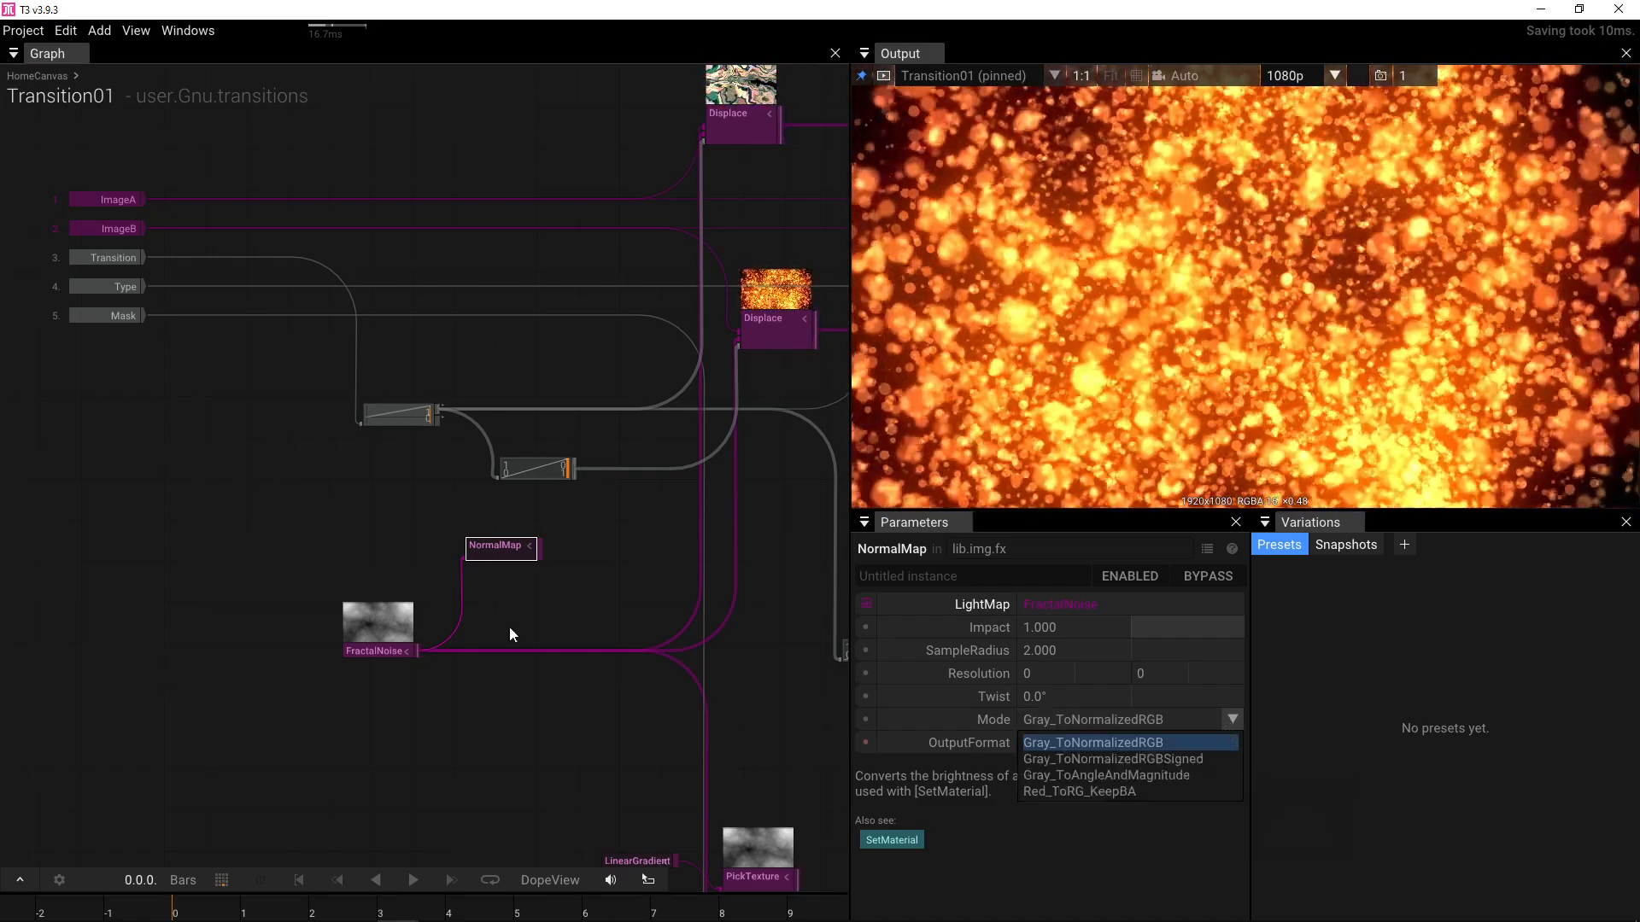
{"action": "left_click", "coordinate": [553, 585]}
{"action": "left_click_drag", "start_coordinate": [574, 547], "coordinate": [667, 475]}
{"action": "left_click_drag", "start_coordinate": [572, 681], "coordinate": [630, 275]}
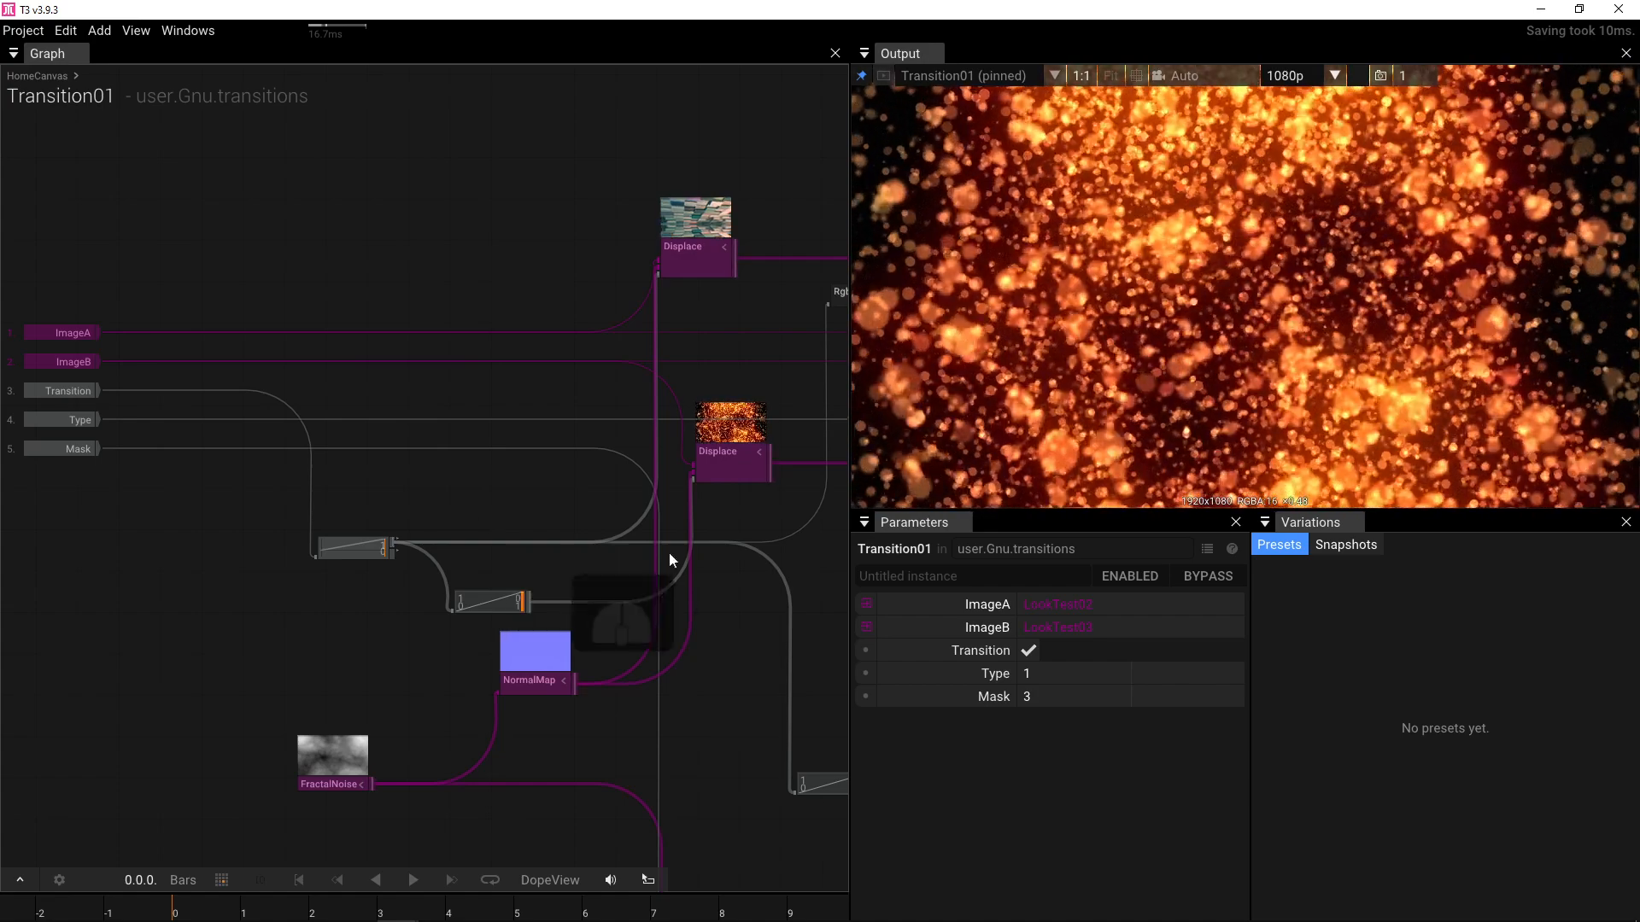
{"action": "left_click", "coordinate": [1029, 651]}
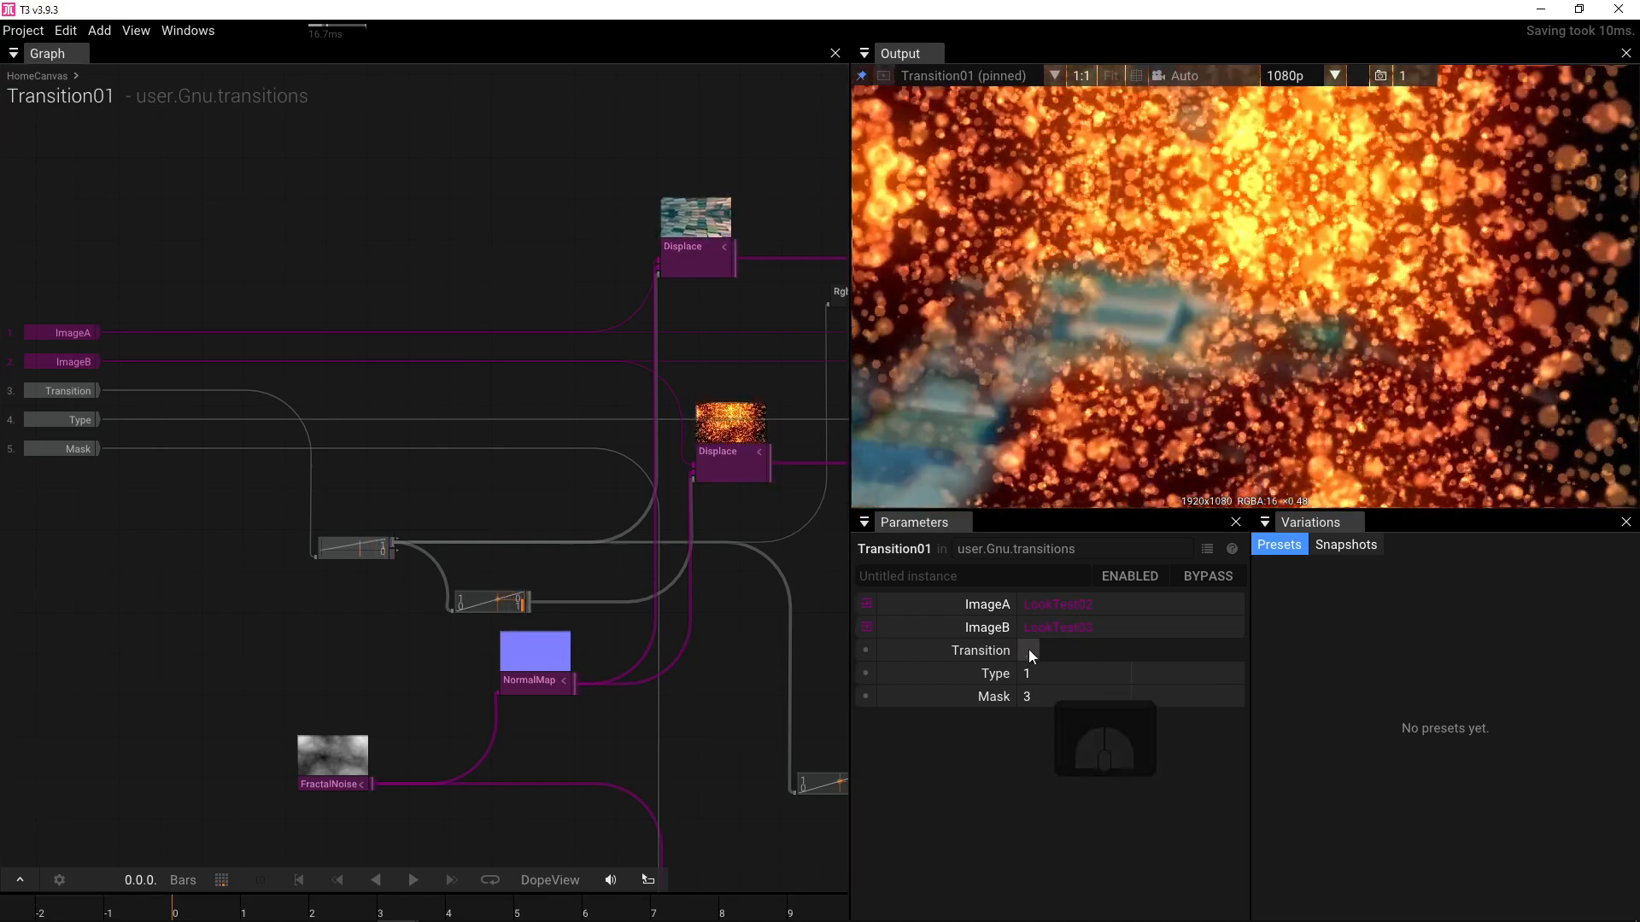
{"action": "left_click", "coordinate": [1029, 651]}
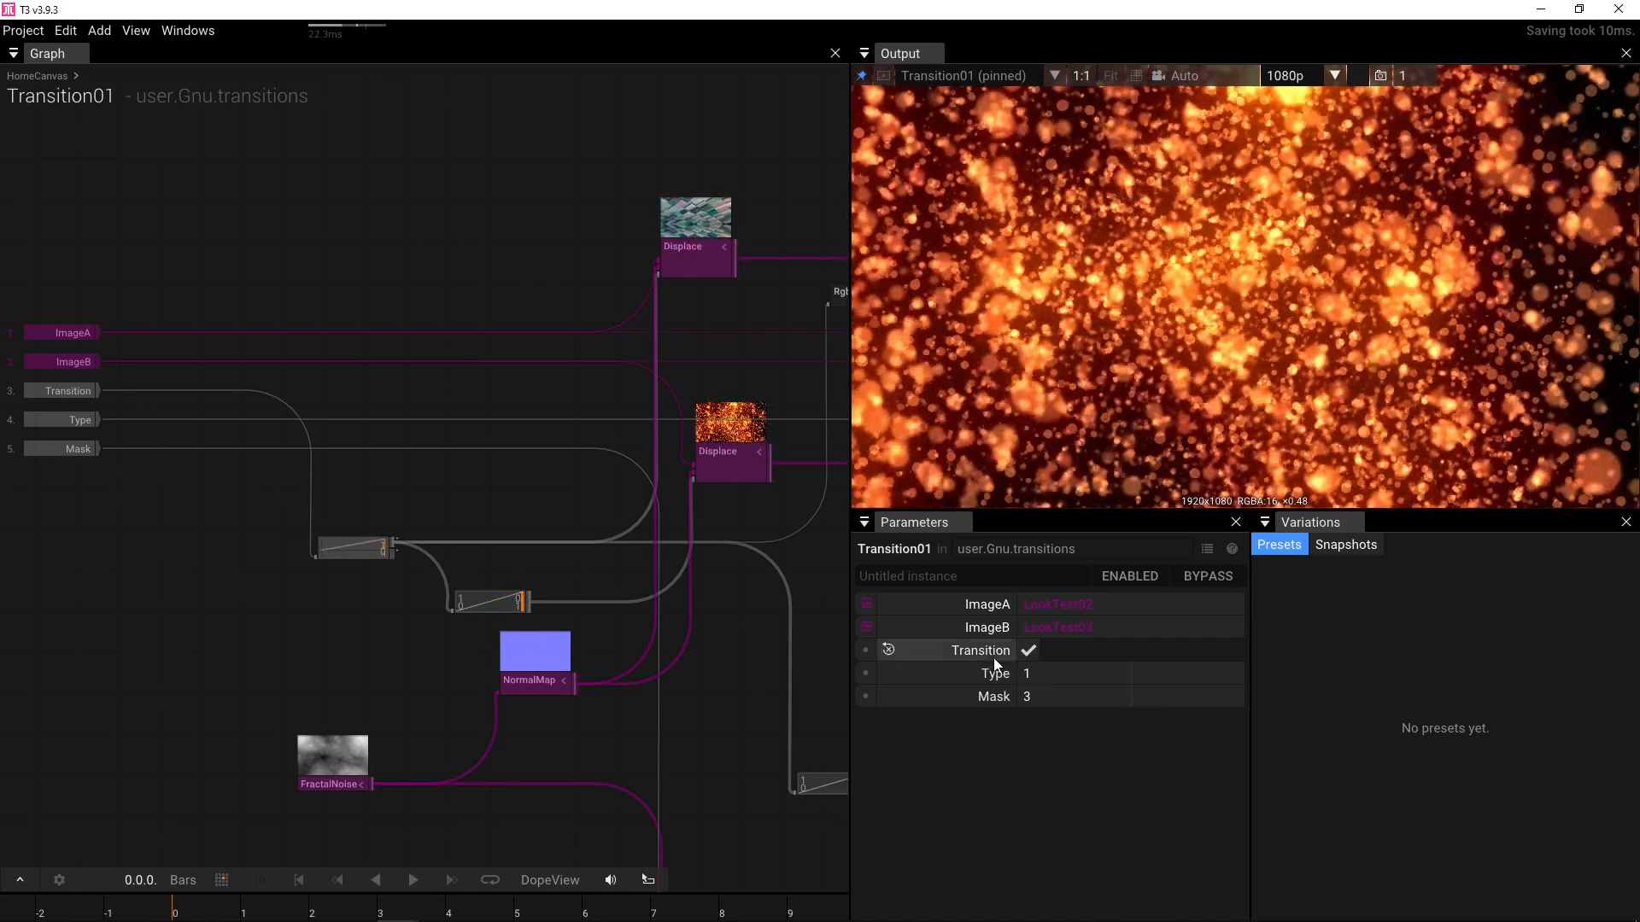
- Set the NormalMap node's Impact to 5 and switch Transition off to test the stronger normals
{"action": "left_click", "coordinate": [527, 678]}
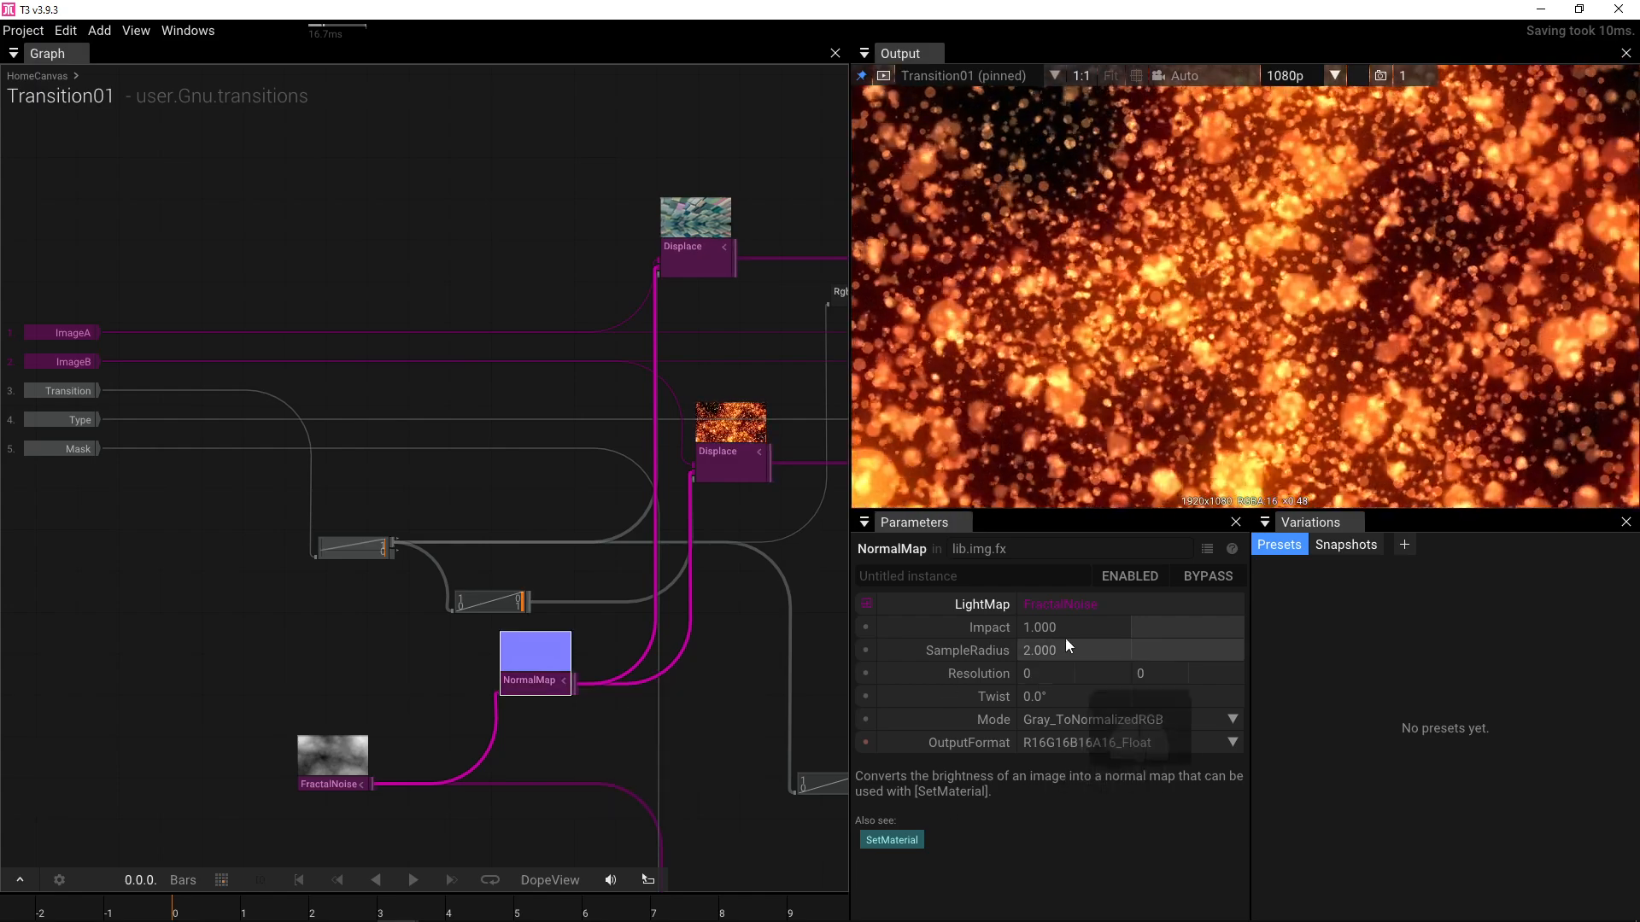
{"action": "left_click", "coordinate": [1069, 633]}
{"action": "type", "text": "5"}
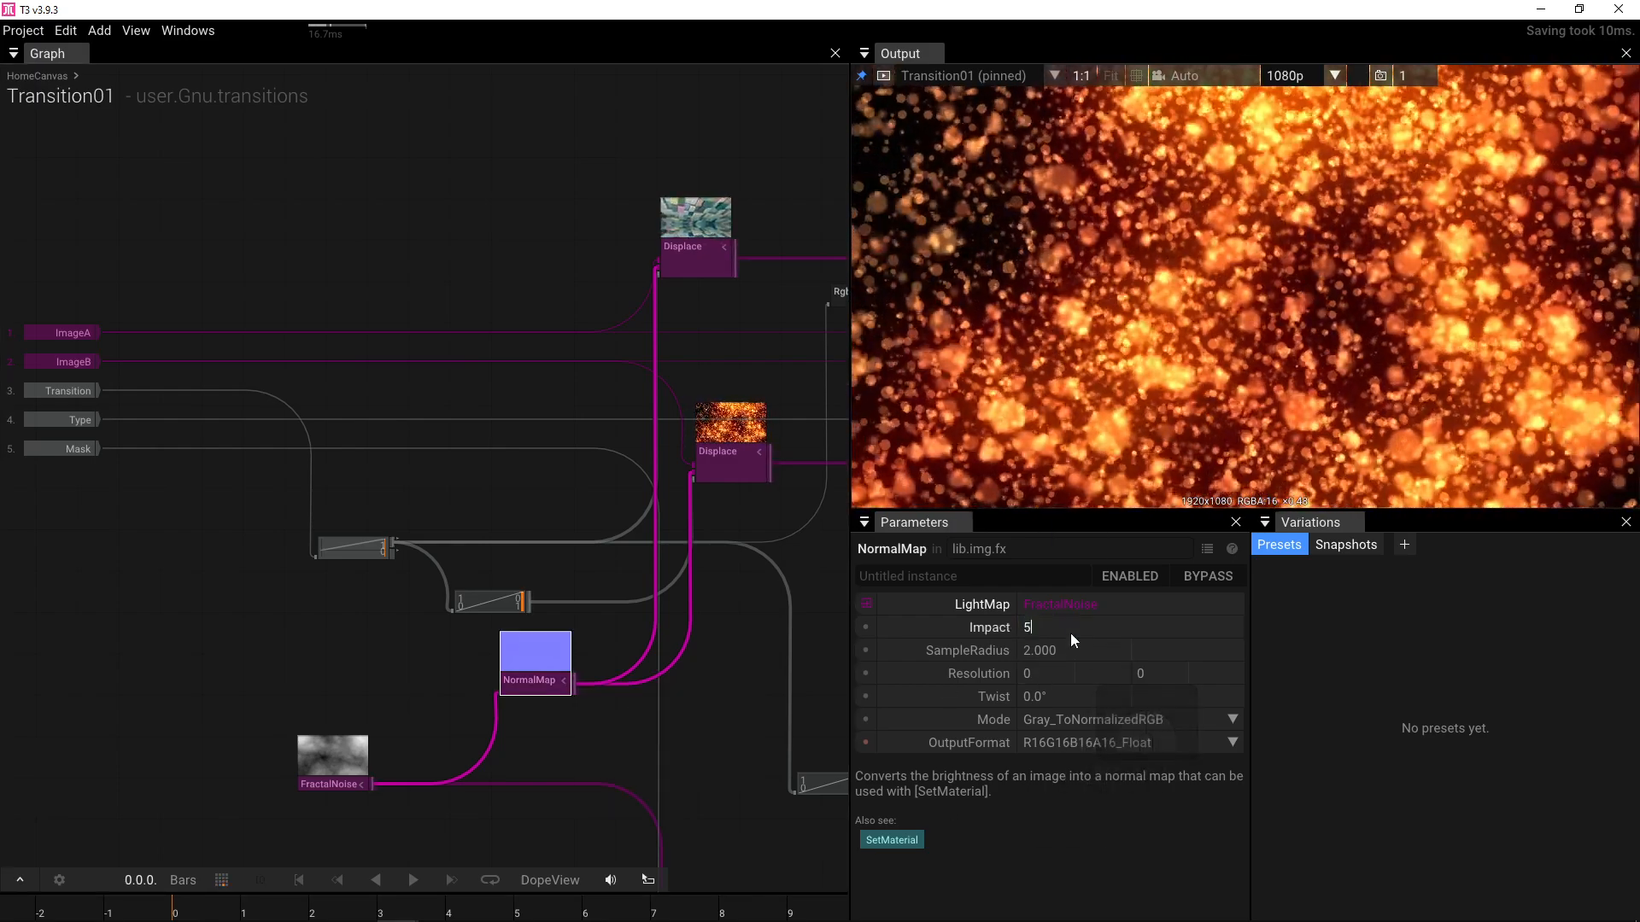
{"action": "key", "text": "Return"}
{"action": "left_click", "coordinate": [740, 644]}
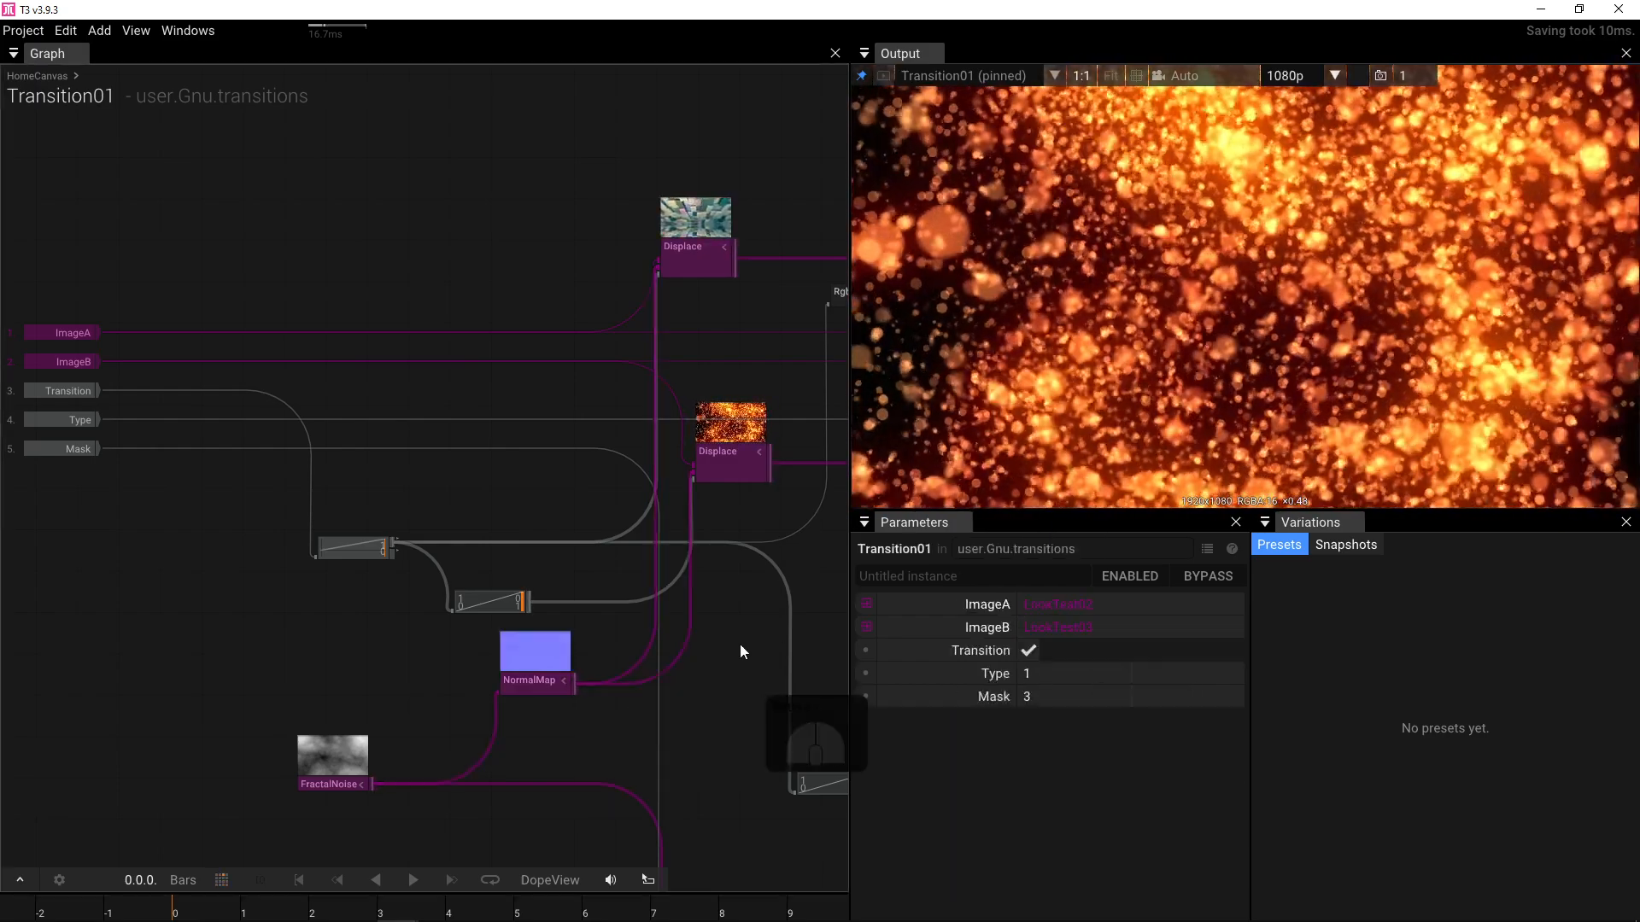
{"action": "left_click", "coordinate": [1029, 651]}
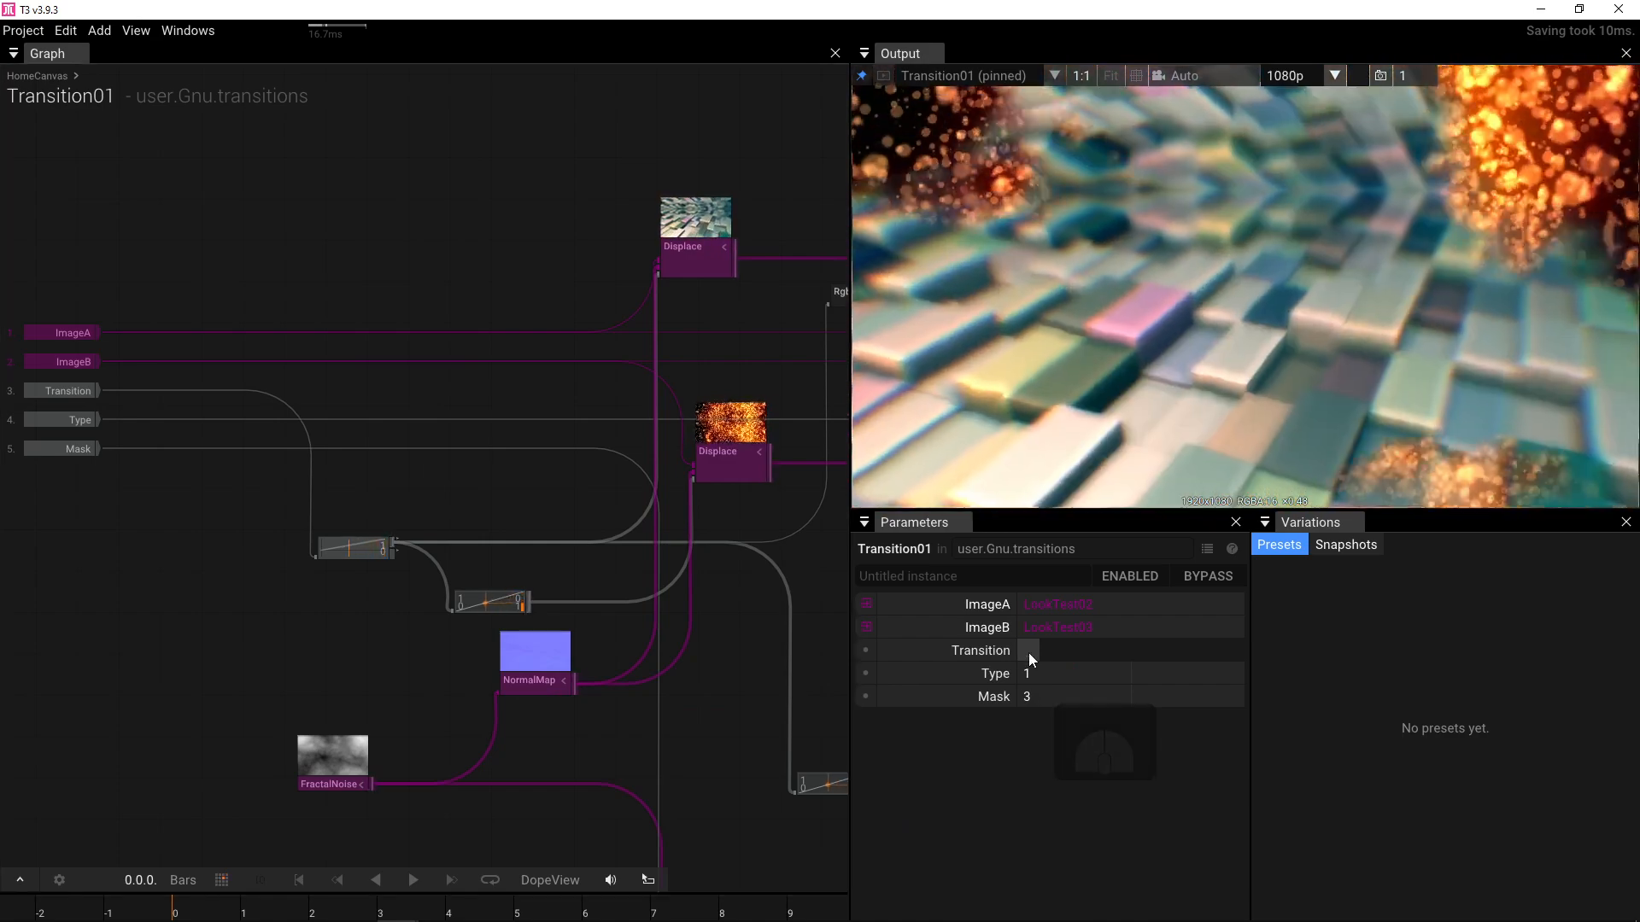
- Set the lower Displace node's DisplaceMode to NormalMap
{"action": "left_click", "coordinate": [671, 450]}
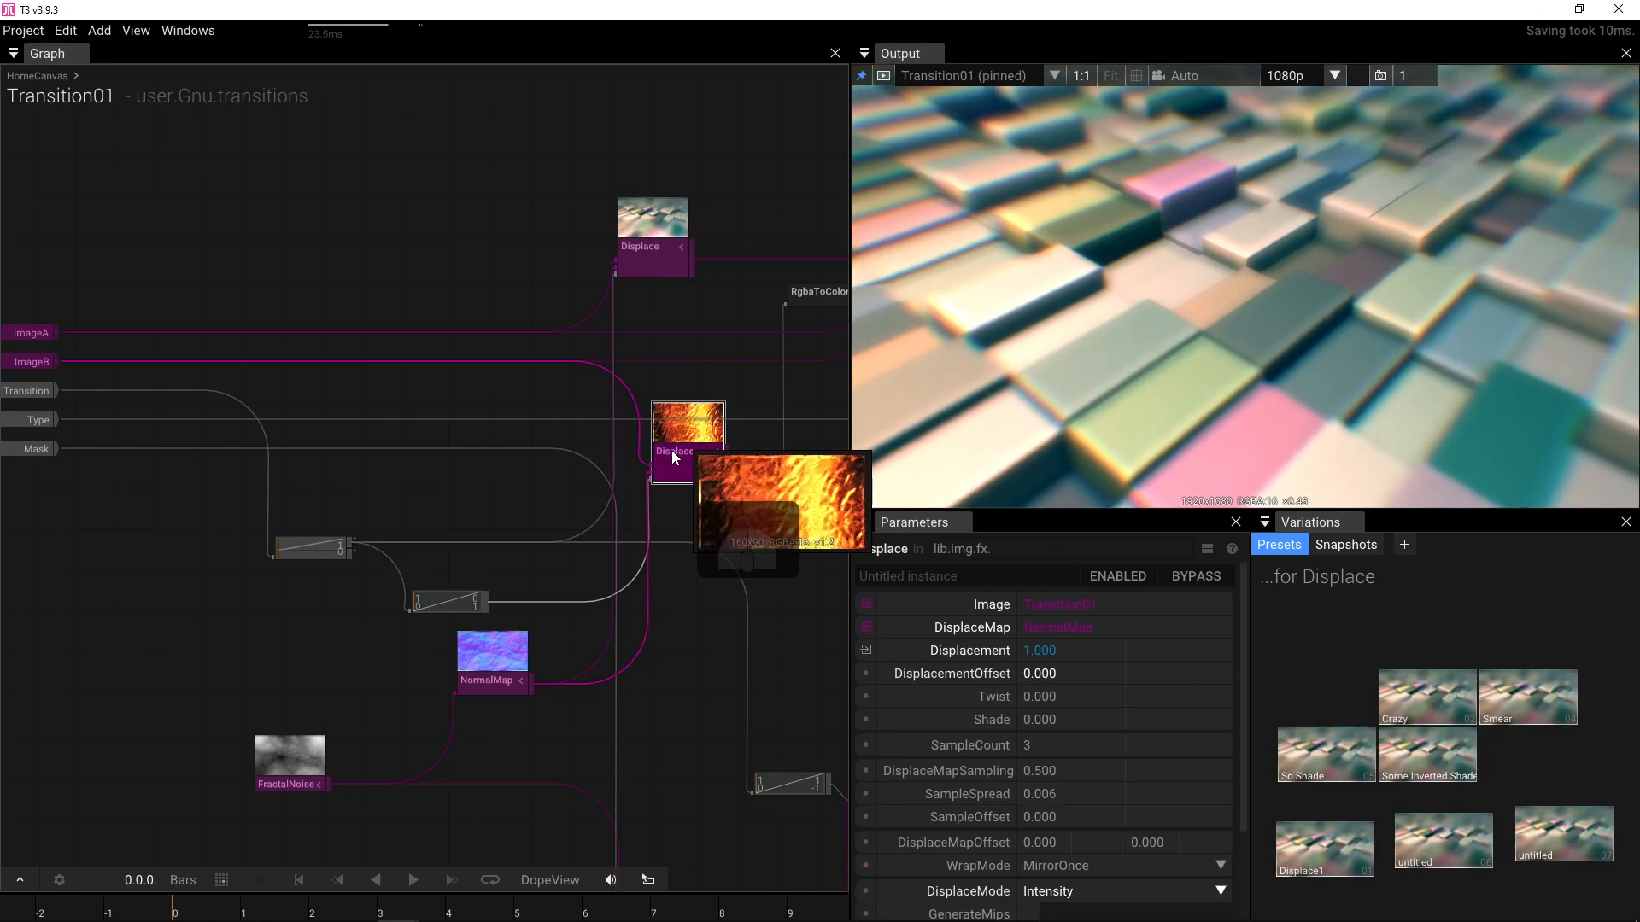
{"action": "scroll", "coordinate": [1192, 854], "scroll_direction": "down", "scroll_amount": 3}
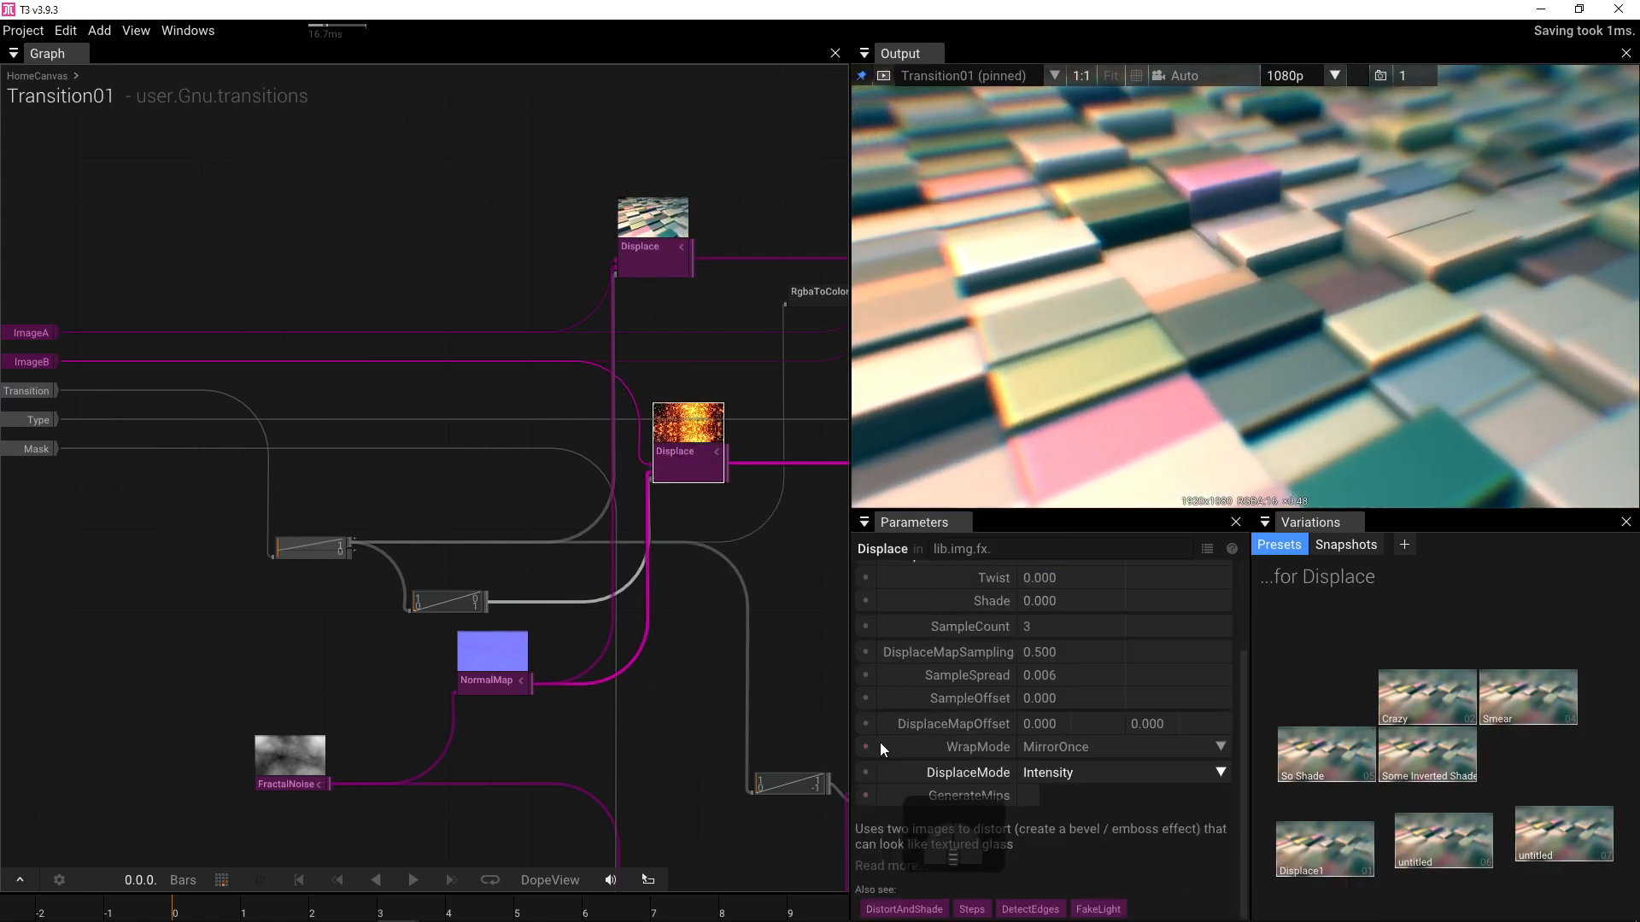
{"action": "left_click", "coordinate": [1210, 770]}
{"action": "left_click", "coordinate": [1124, 824]}
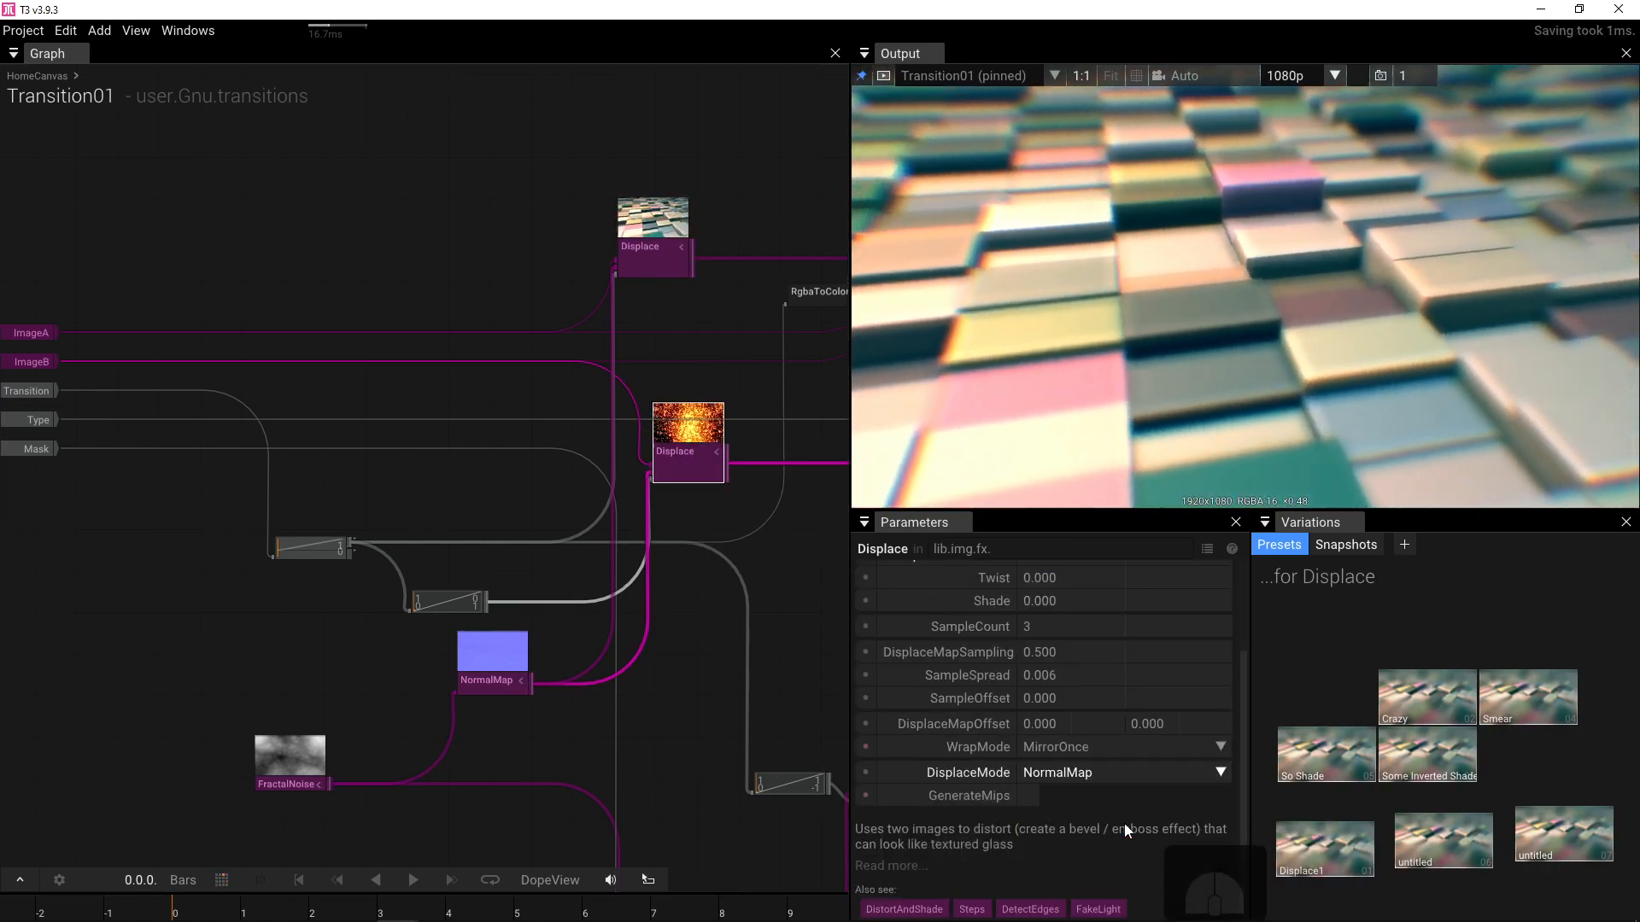
- Set the upper Displace node's DisplaceMode to NormalMap as well and switch Transition on to test the wipe
{"action": "left_click", "coordinate": [653, 268]}
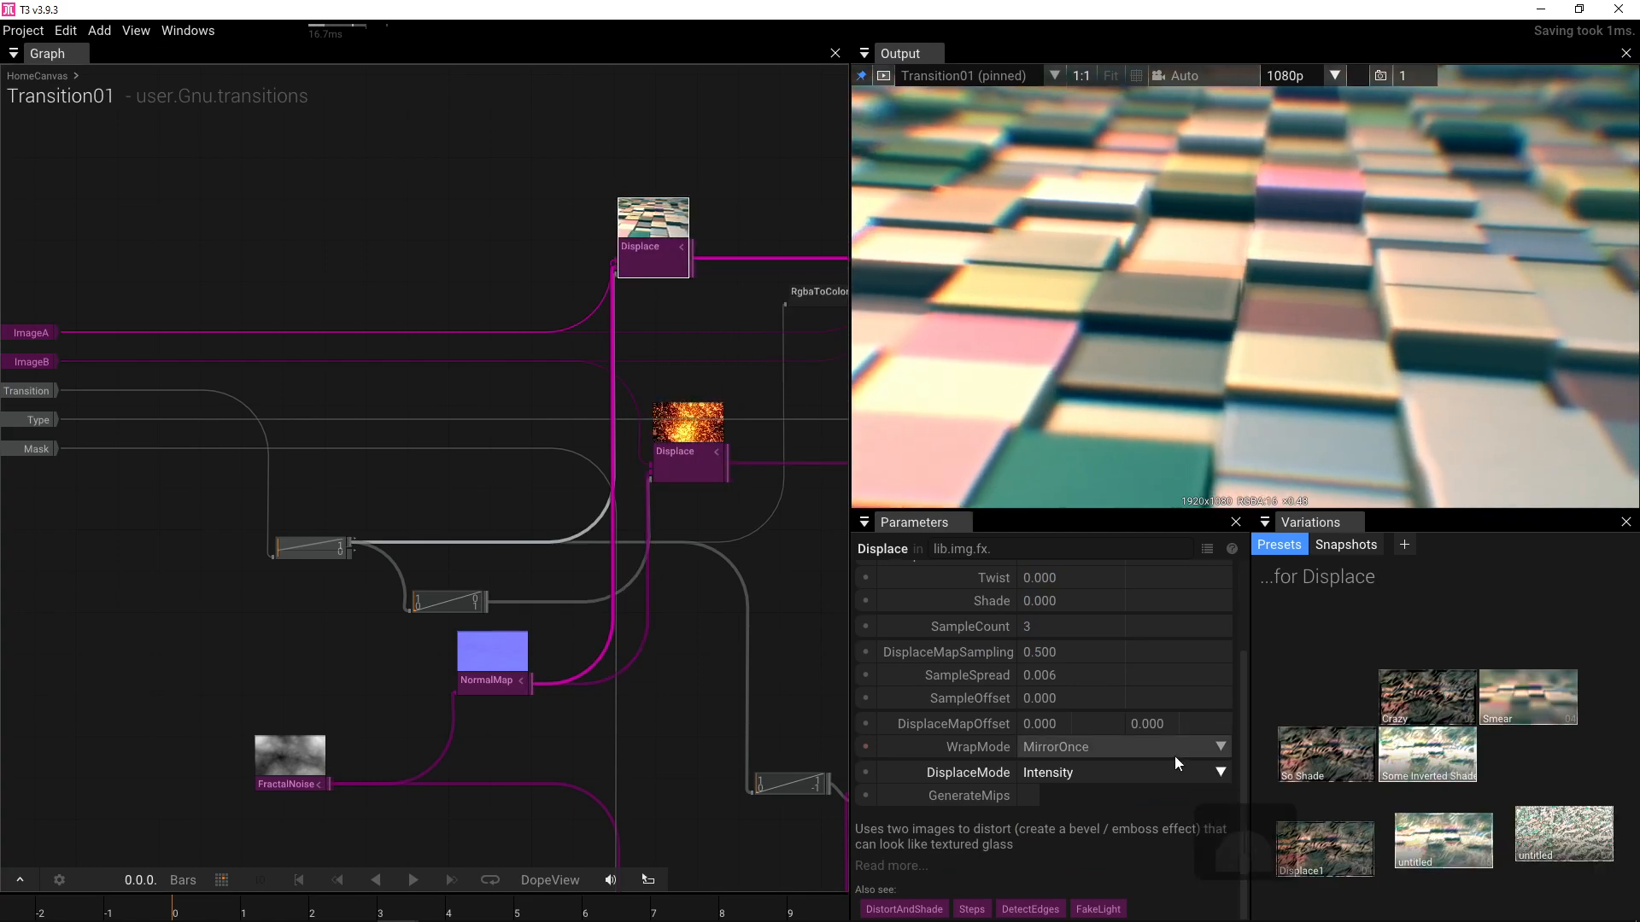
{"action": "left_click", "coordinate": [1221, 772]}
{"action": "left_click", "coordinate": [1083, 823]}
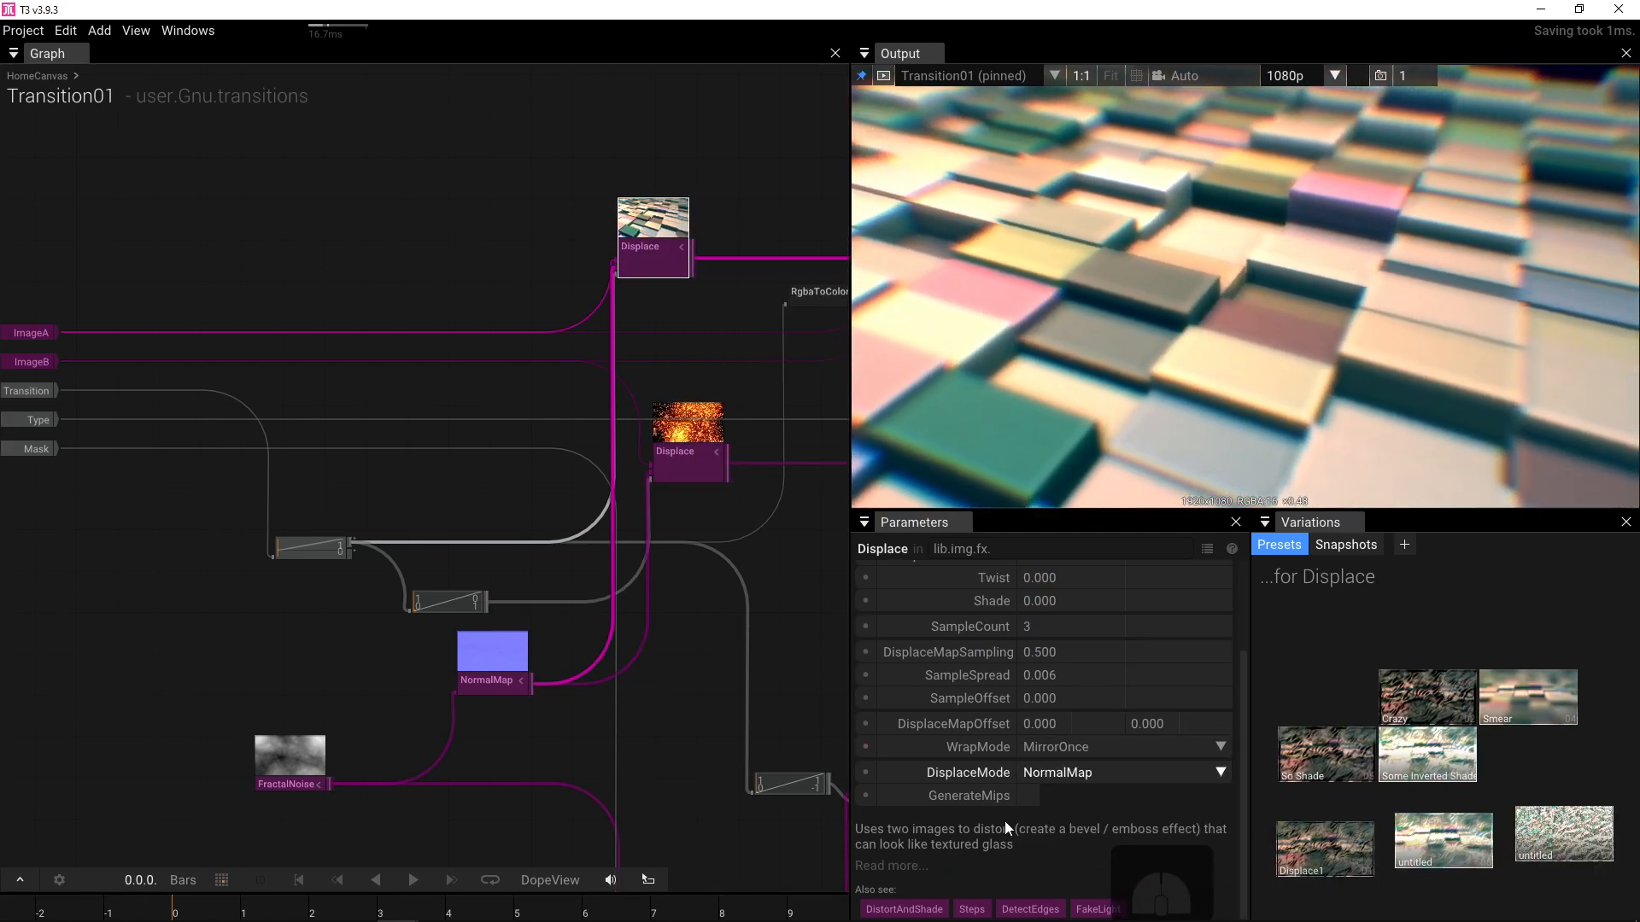
{"action": "left_click", "coordinate": [412, 667]}
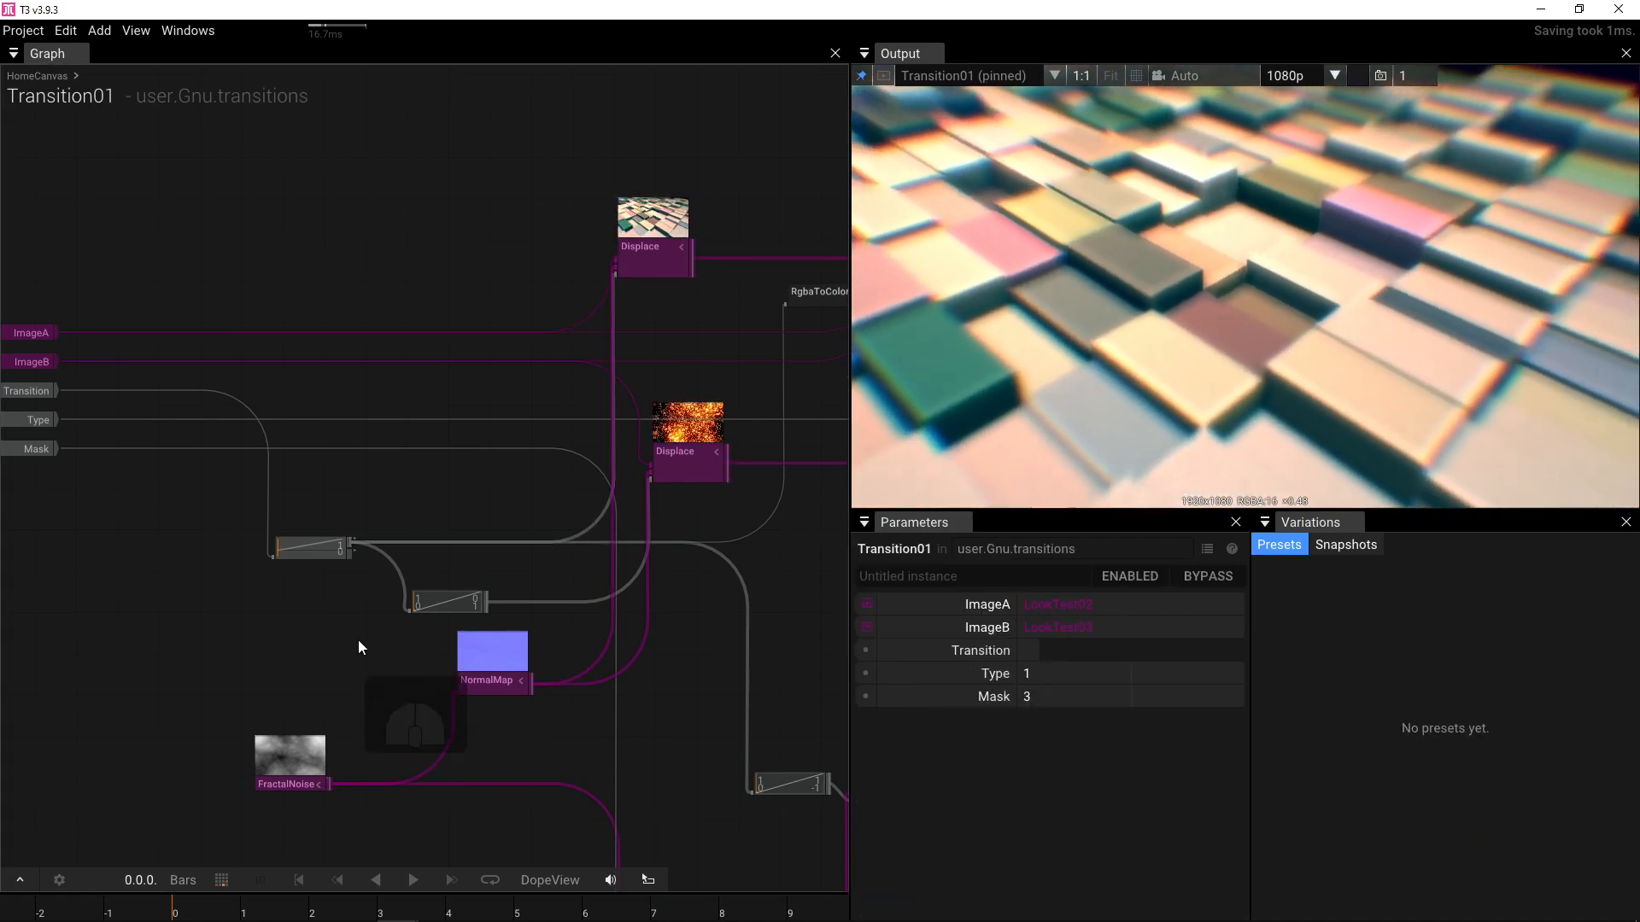
{"action": "left_click", "coordinate": [1037, 651]}
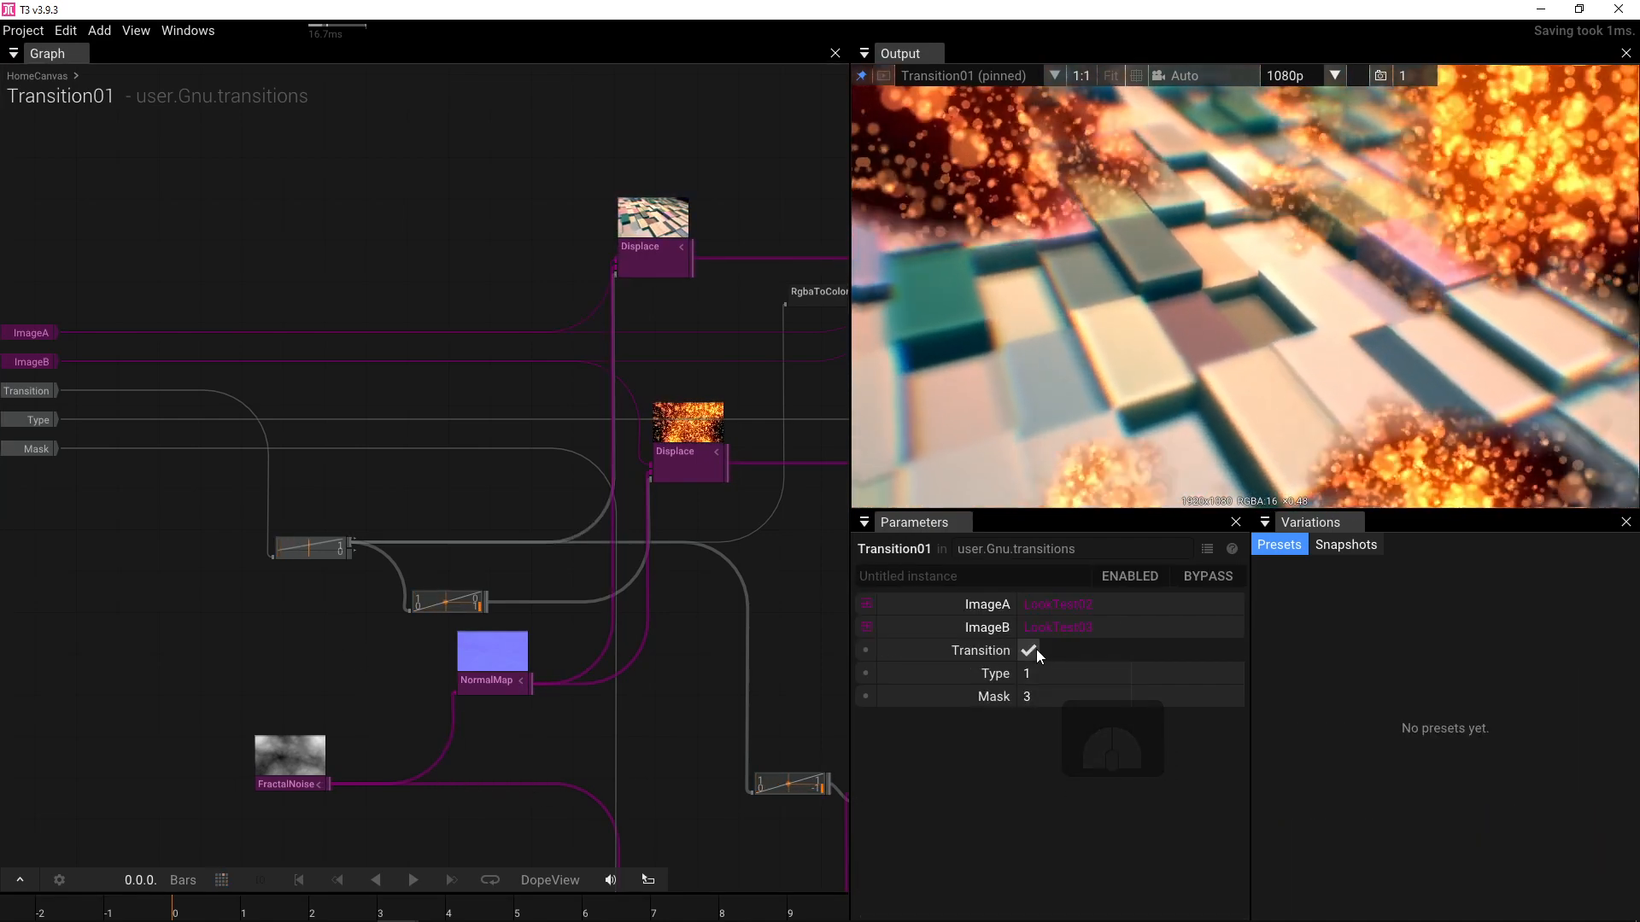
- Switch Transition off and set the NormalMap node's Mode to Gray_ToNormalizedRGBSigned
{"action": "left_click", "coordinate": [1030, 651]}
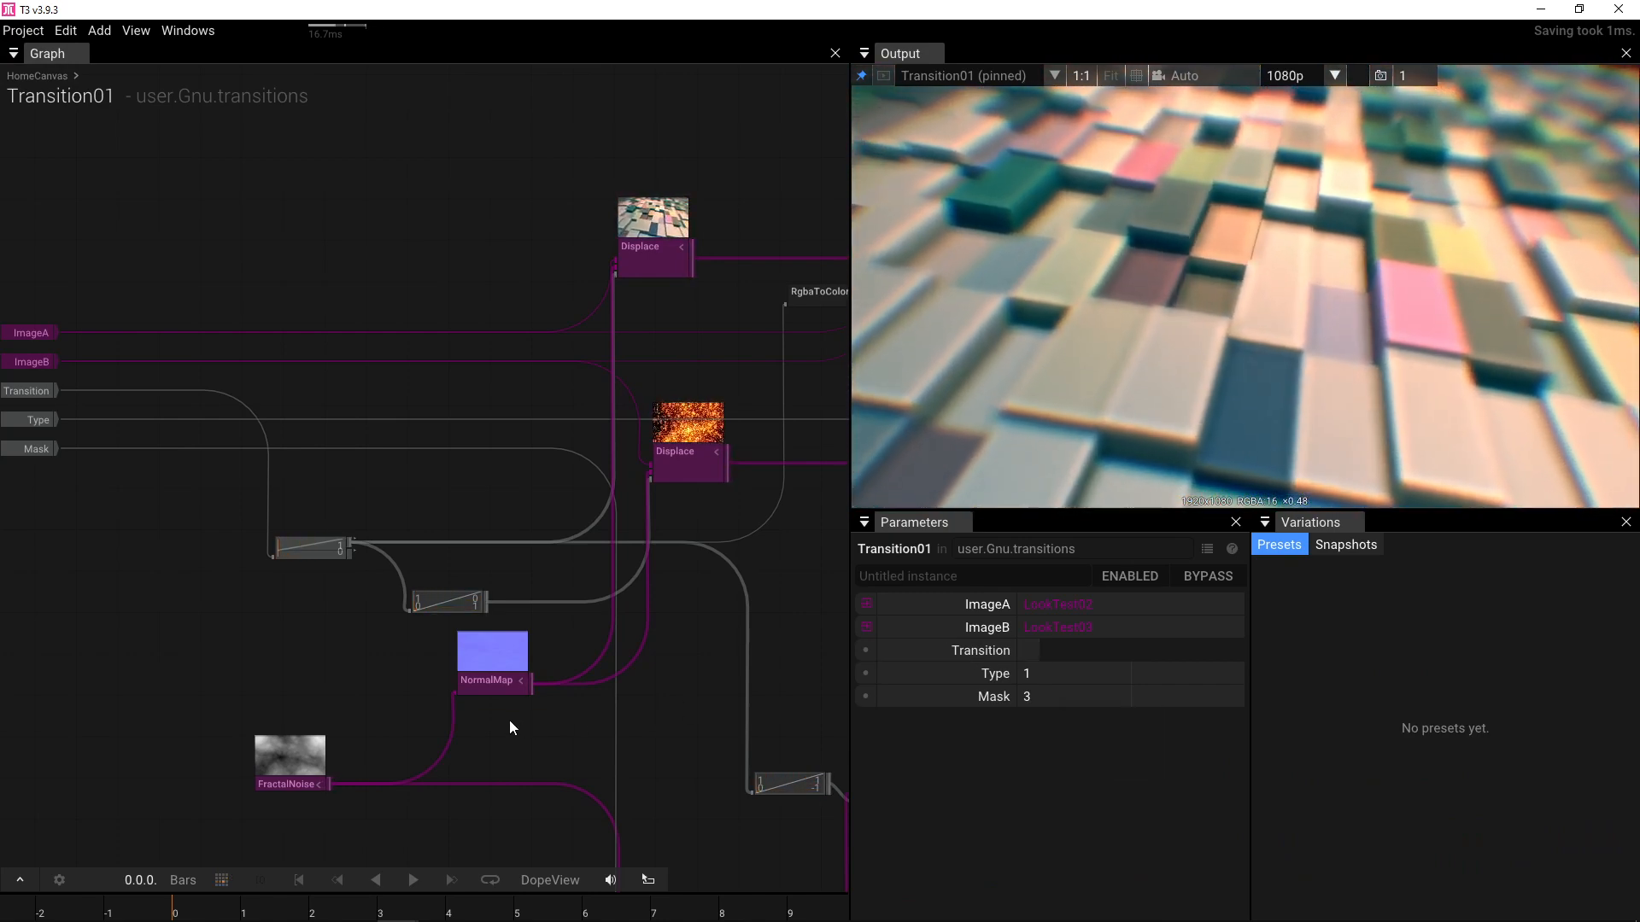
{"action": "left_click", "coordinate": [493, 684]}
{"action": "left_click_drag", "start_coordinate": [488, 686], "coordinate": [459, 685]}
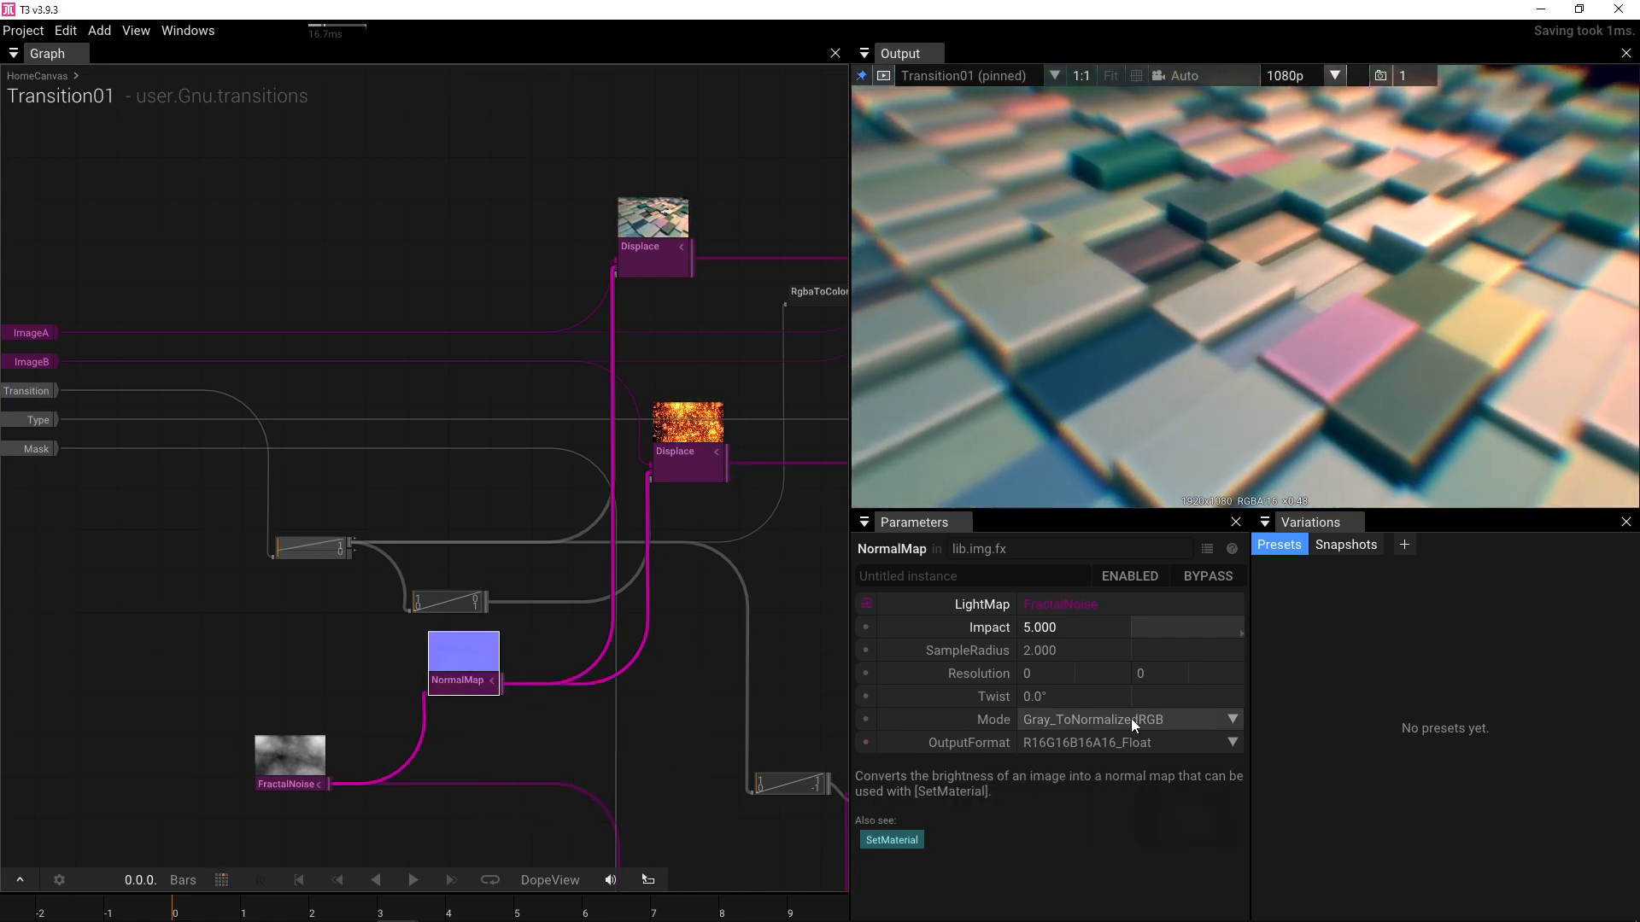
{"action": "left_click", "coordinate": [1232, 719]}
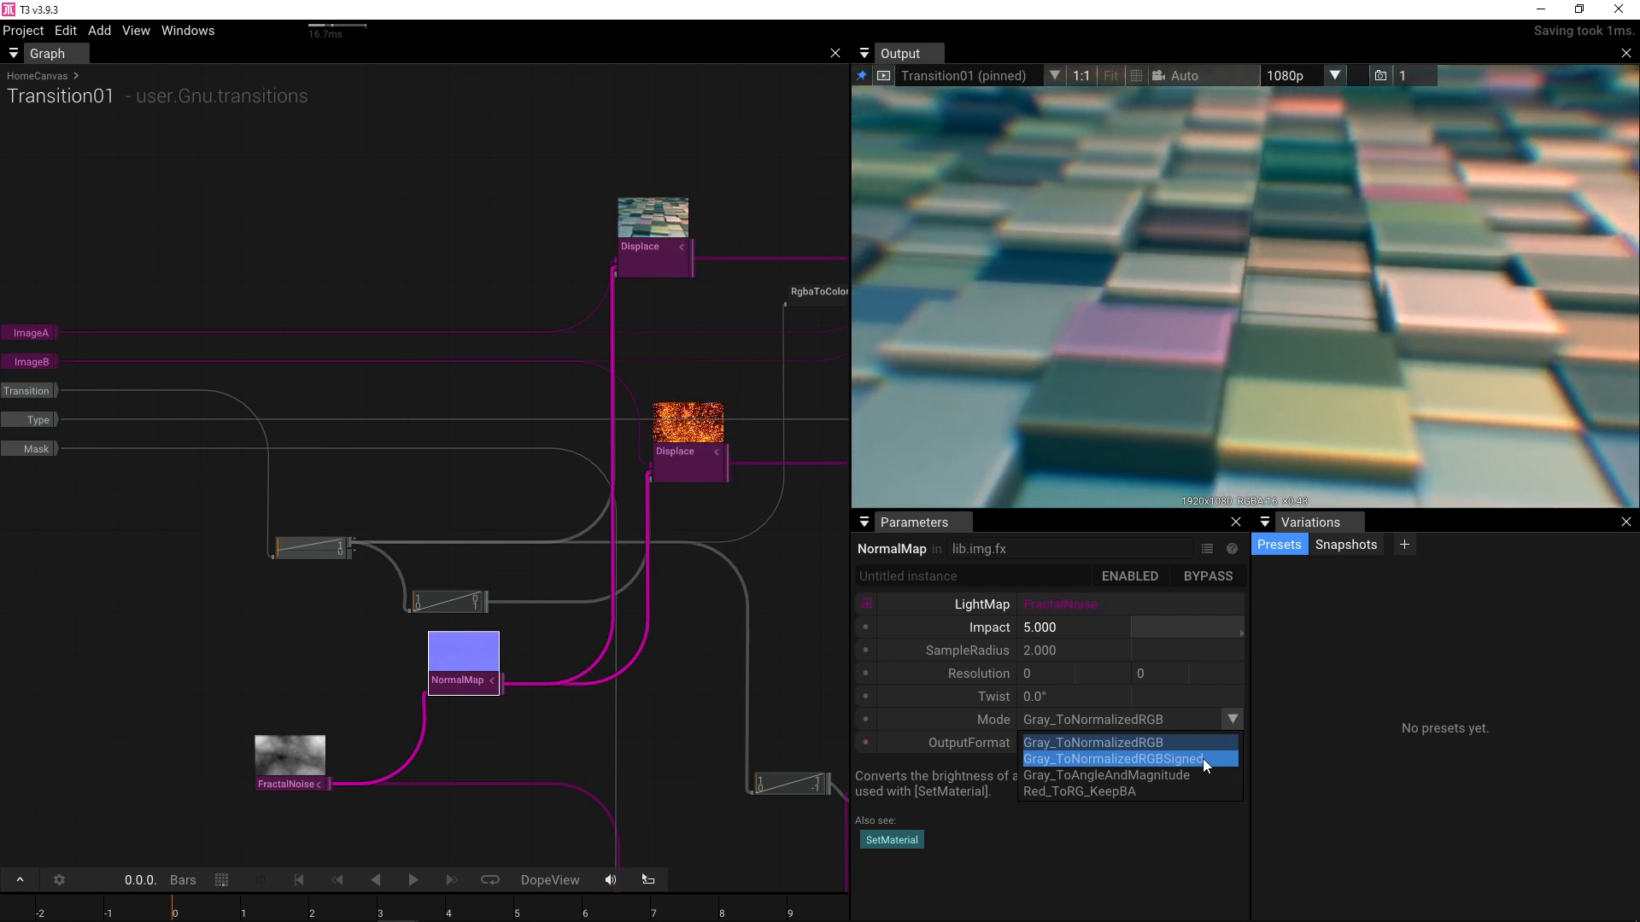
{"action": "left_click", "coordinate": [1202, 758]}
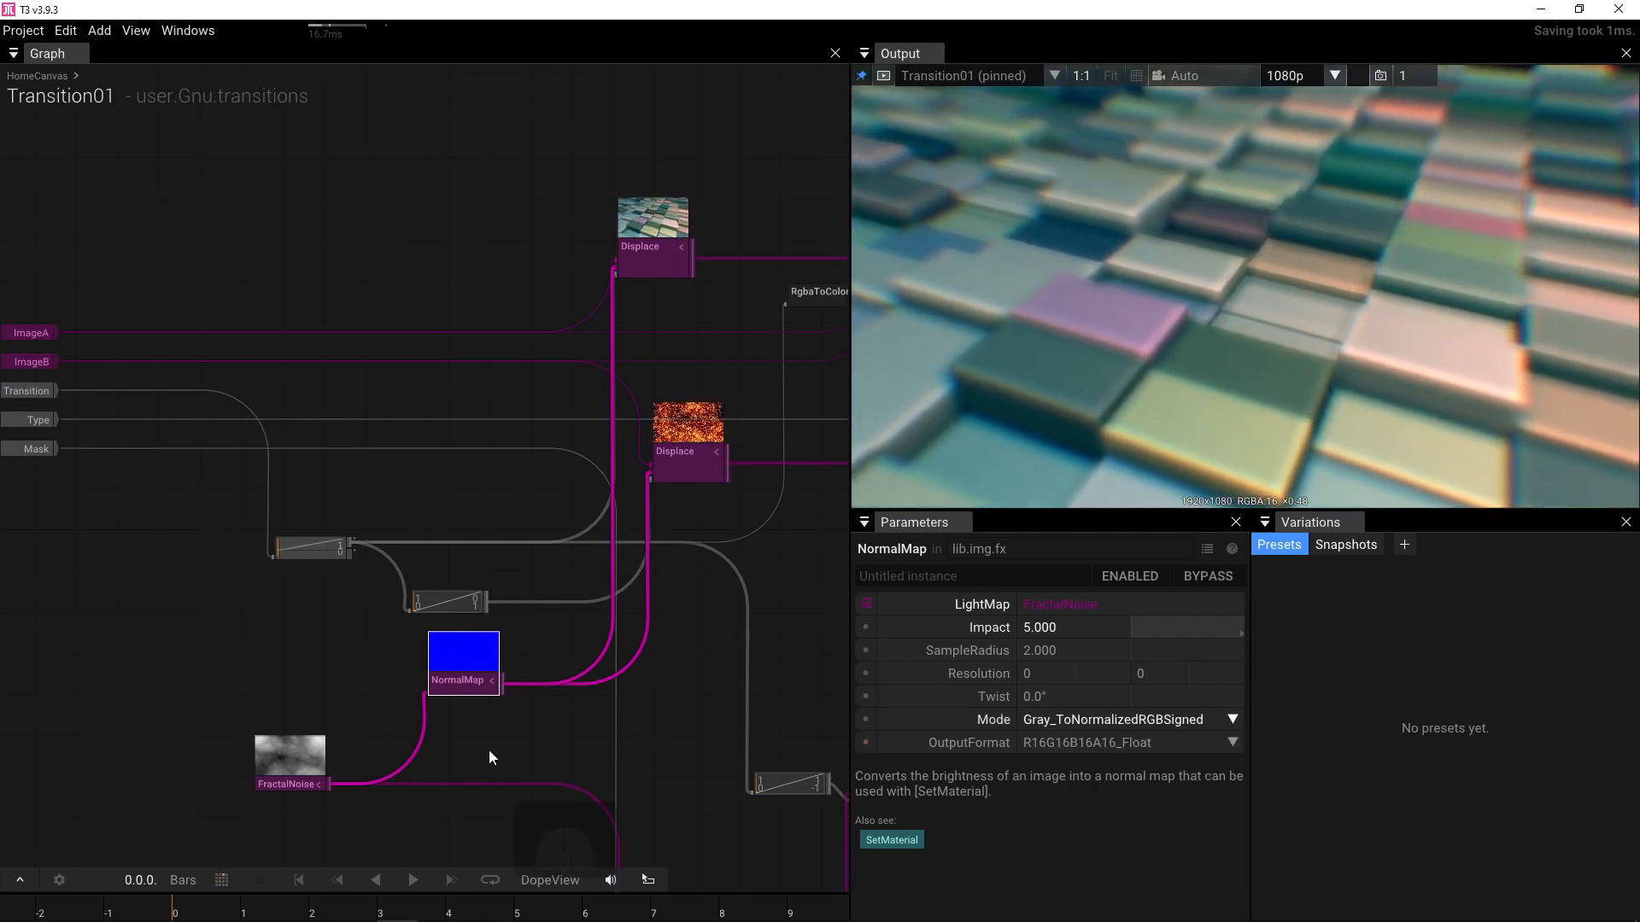
- Test the signed normal map by toggling the operator's Transition on and back off
{"action": "left_click", "coordinate": [290, 642]}
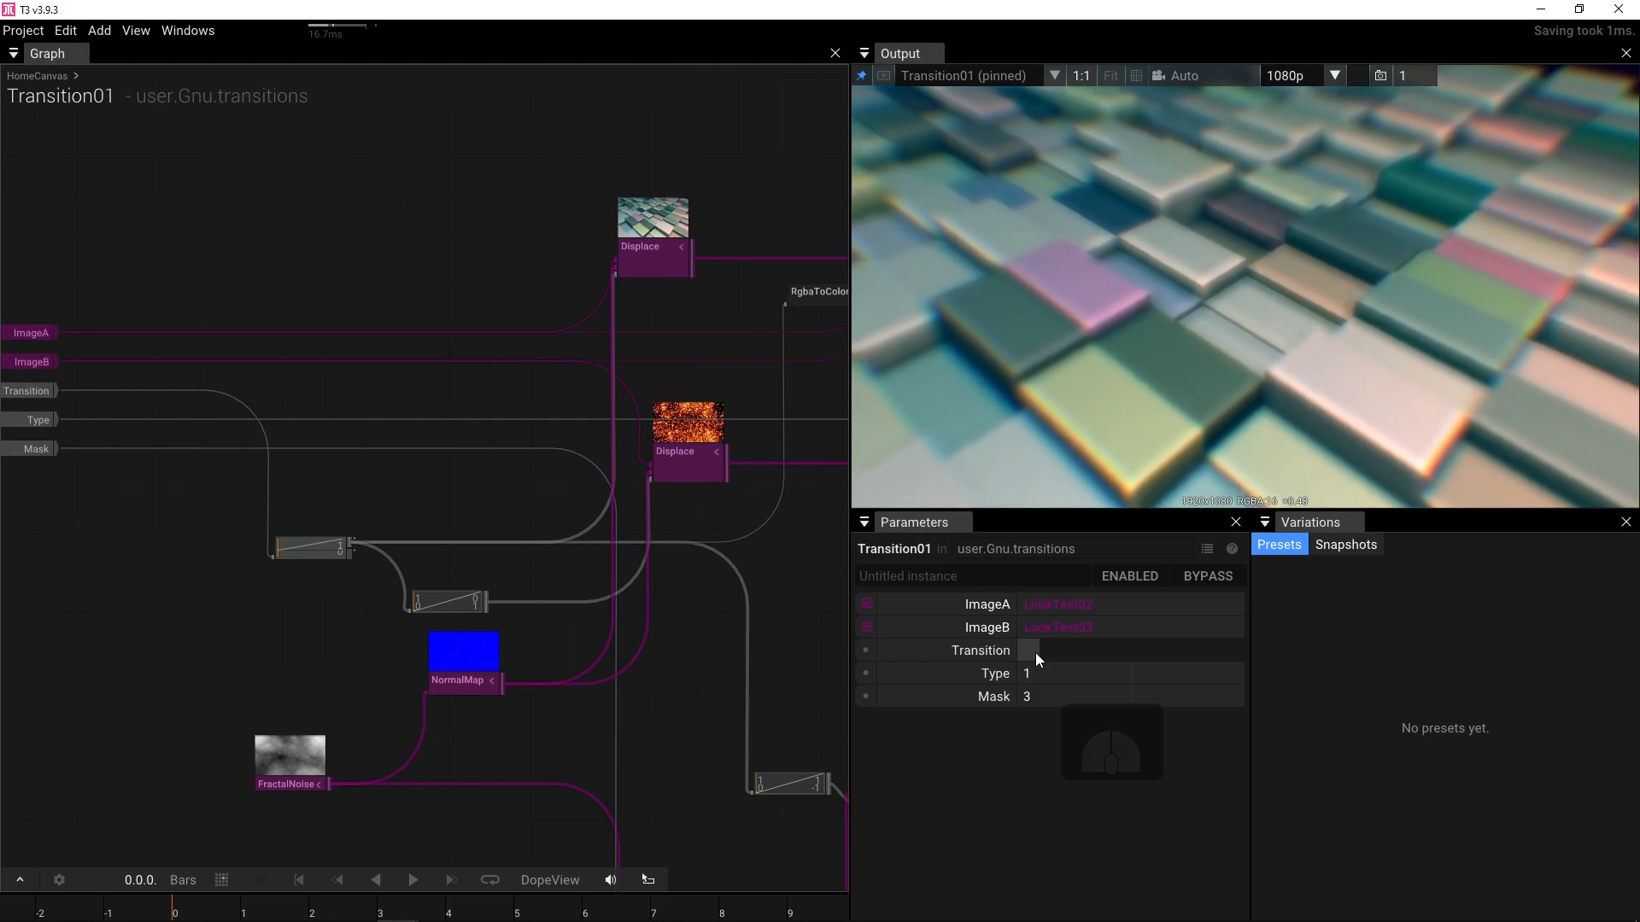
{"action": "left_click", "coordinate": [1029, 651]}
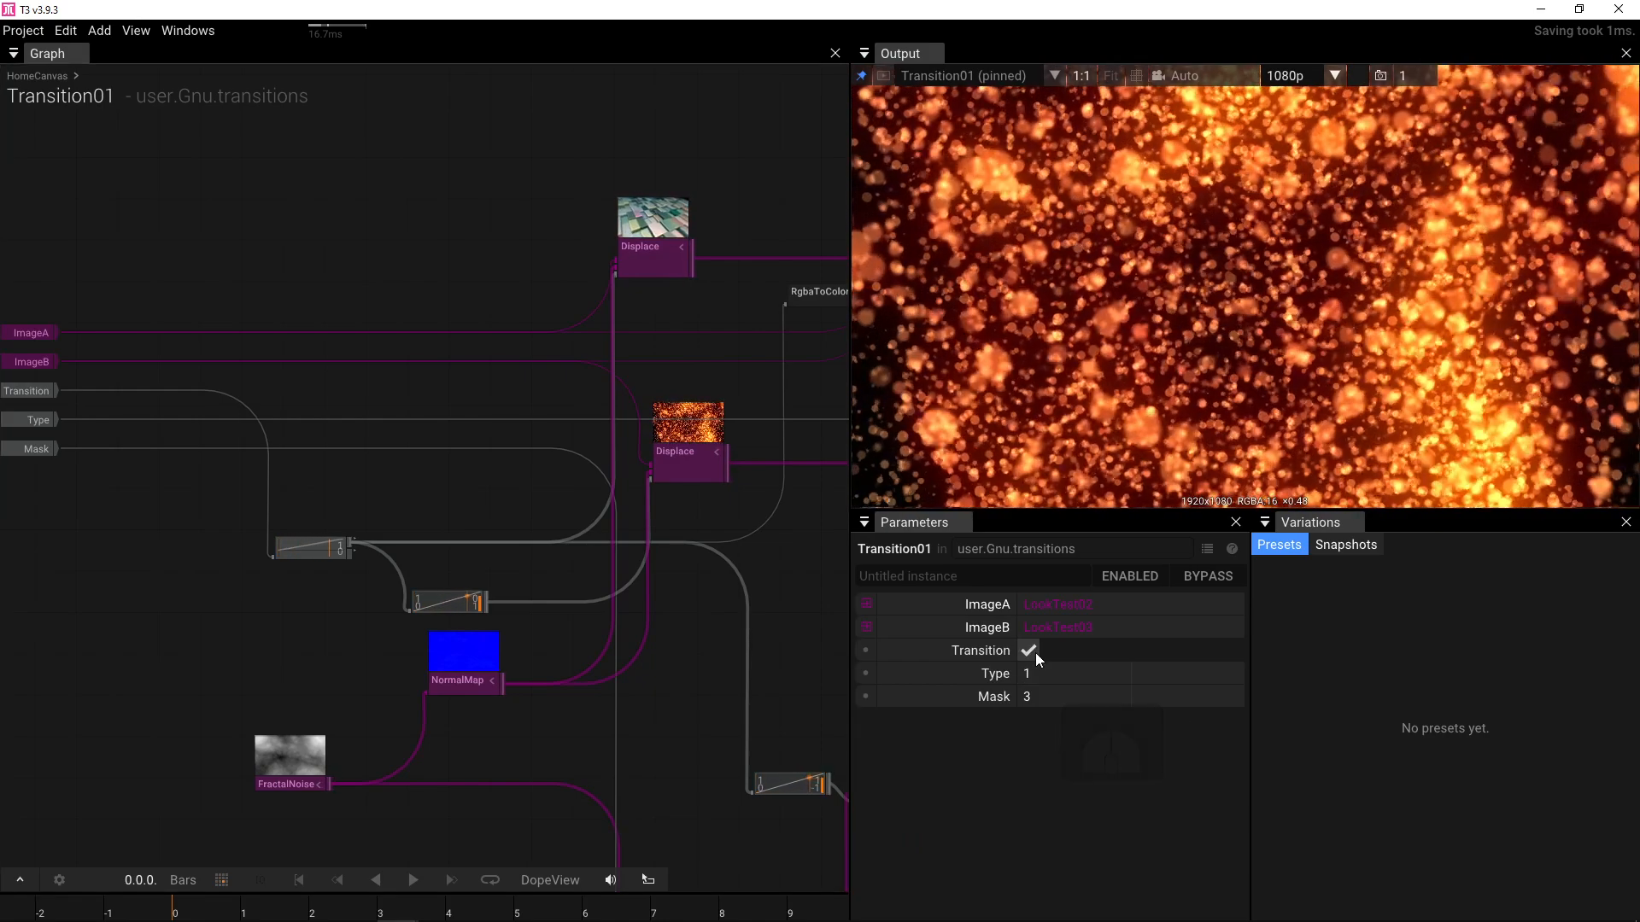
{"action": "left_click", "coordinate": [1037, 656]}
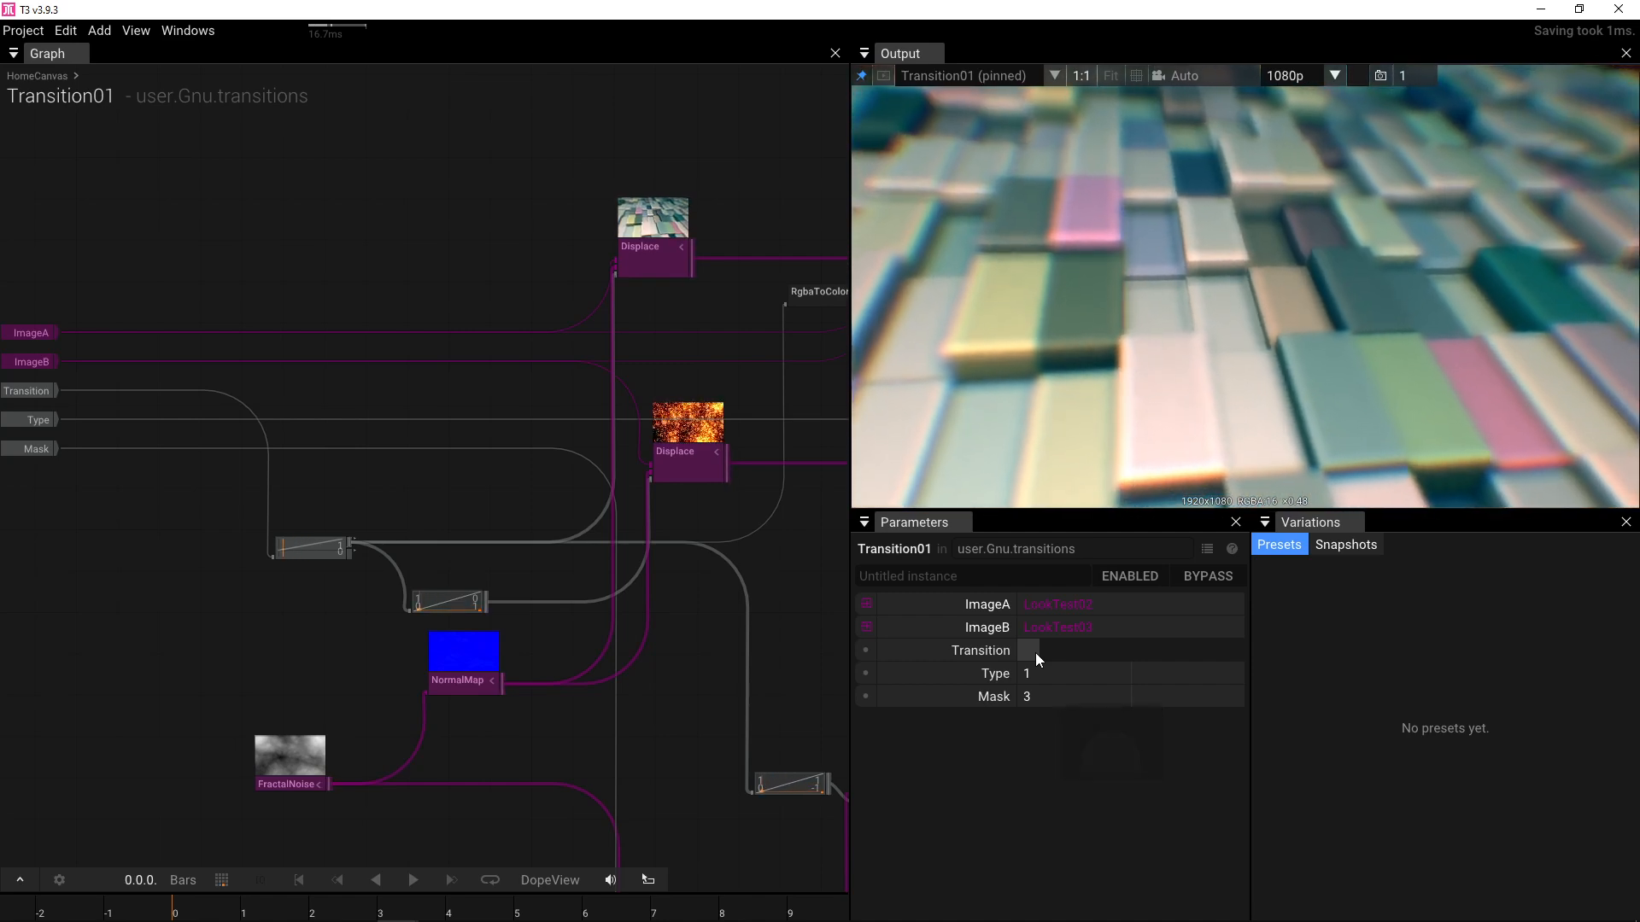
- Examine the two Displace nodes, their DisplacementOffset inputs and the connections feeding them
{"action": "scroll", "coordinate": [645, 415], "scroll_direction": "up", "scroll_amount": 2}
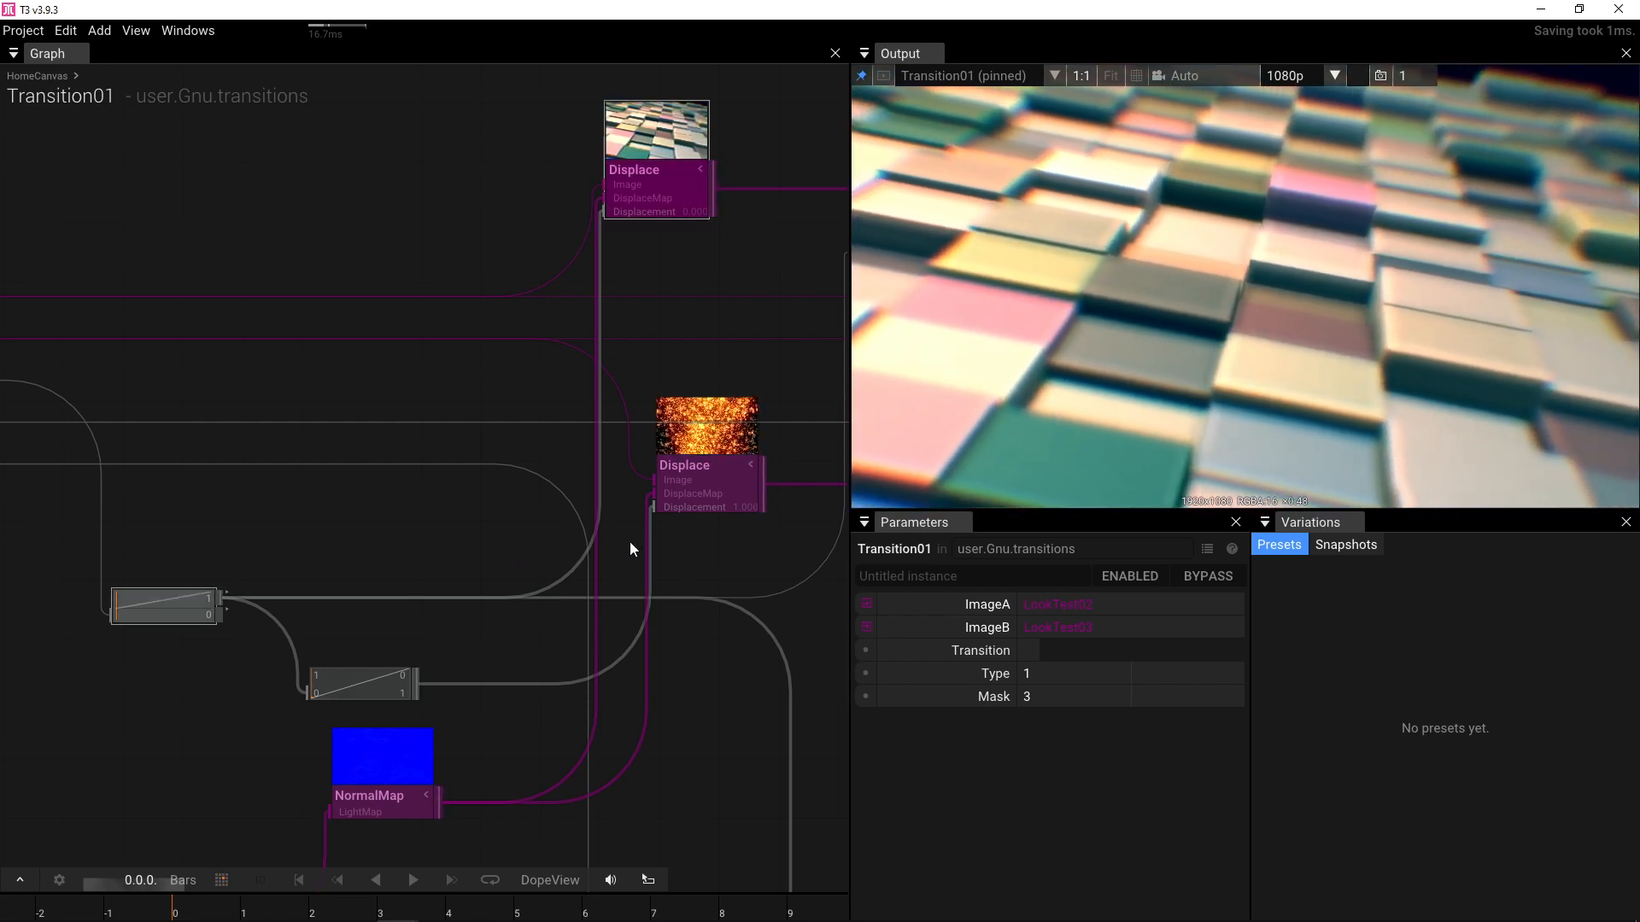
{"action": "scroll", "coordinate": [637, 536], "scroll_direction": "up", "scroll_amount": 4}
{"action": "left_click_drag", "start_coordinate": [670, 477], "coordinate": [541, 589]}
{"action": "scroll", "coordinate": [541, 588], "scroll_direction": "down", "scroll_amount": 3}
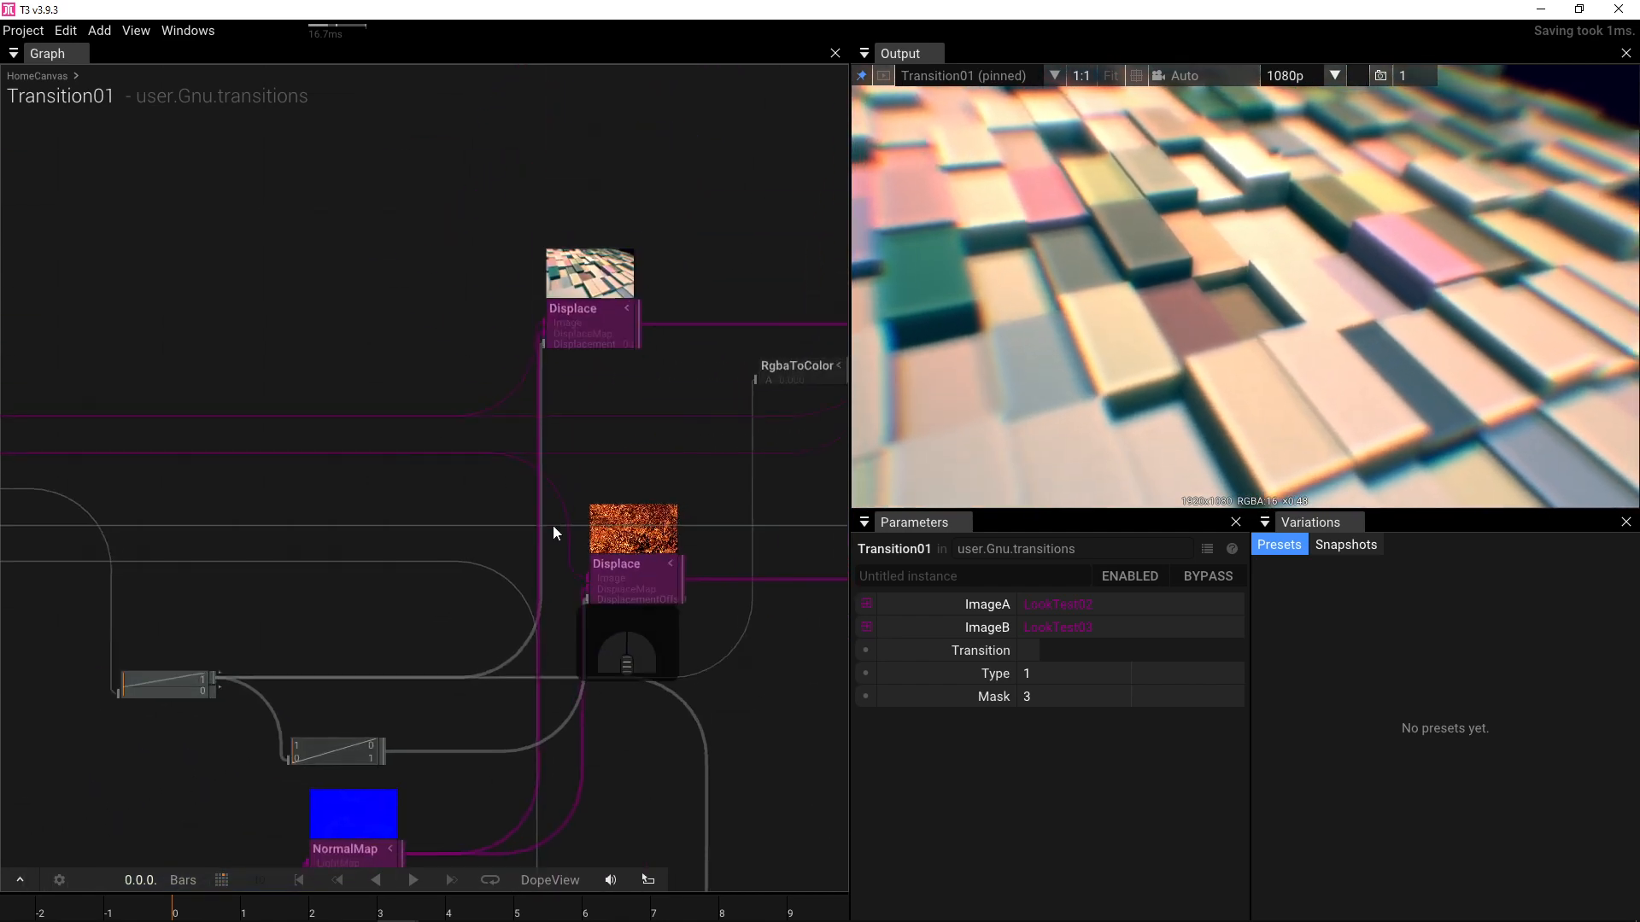
{"action": "scroll", "coordinate": [531, 339], "scroll_direction": "up", "scroll_amount": 3}
{"action": "mouse_move", "coordinate": [562, 360]}
{"action": "left_mouse_down"}
{"action": "mouse_move", "coordinate": [500, 390]}
{"action": "mouse_move", "coordinate": [536, 377]}
{"action": "left_mouse_up"}
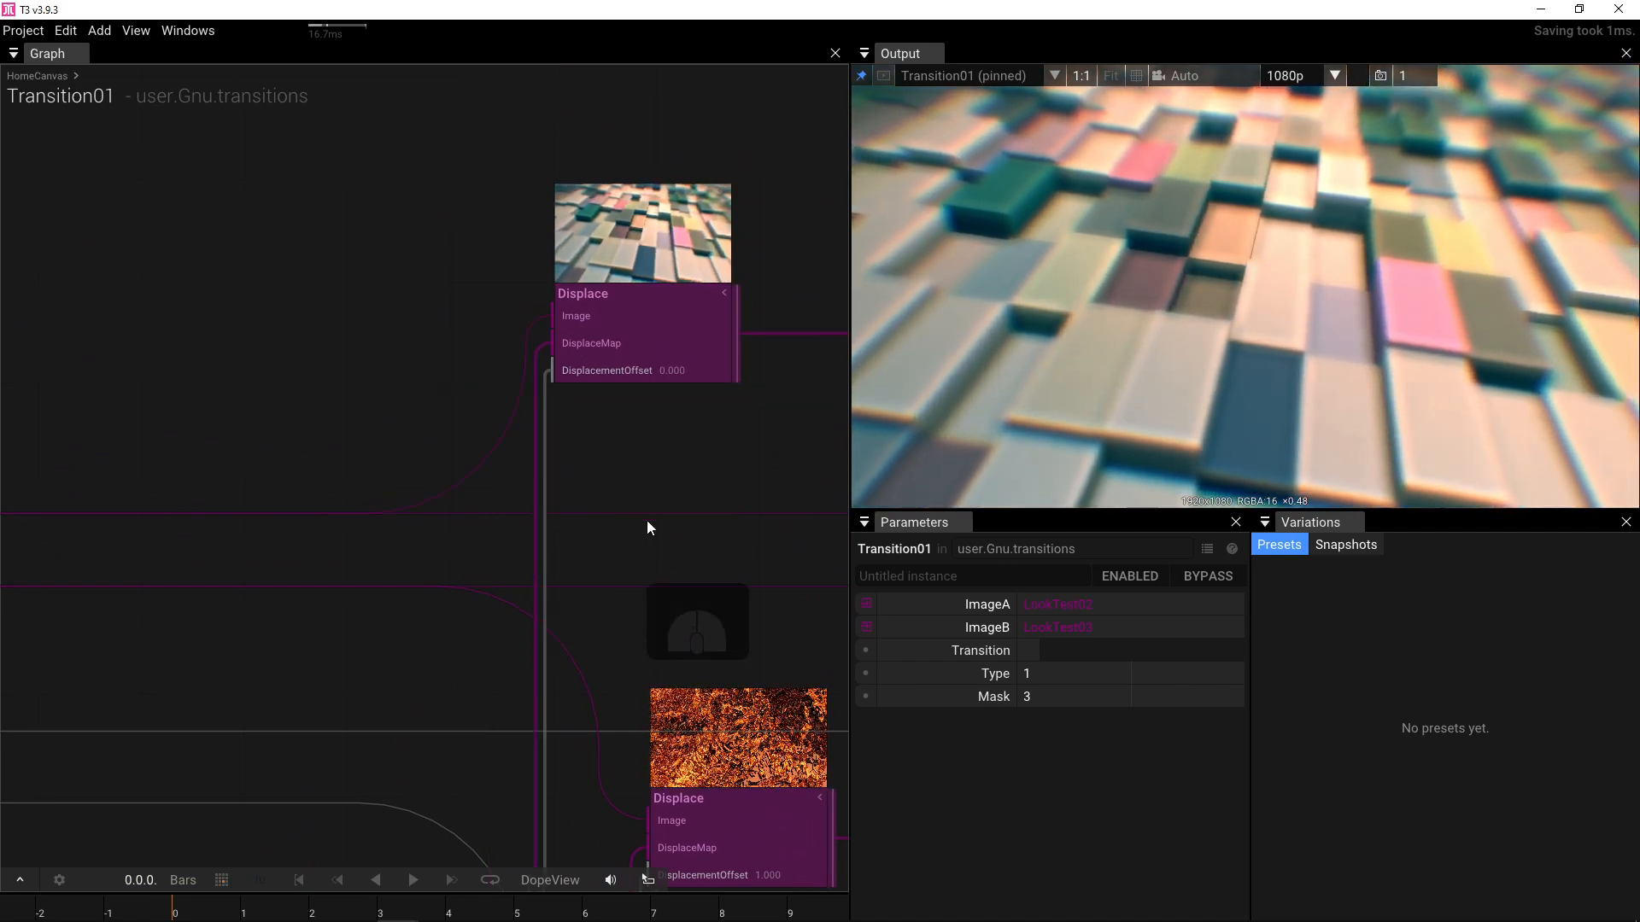
{"action": "scroll", "coordinate": [647, 521], "scroll_direction": "down", "scroll_amount": 6}
{"action": "left_click_drag", "start_coordinate": [574, 605], "coordinate": [630, 369]}
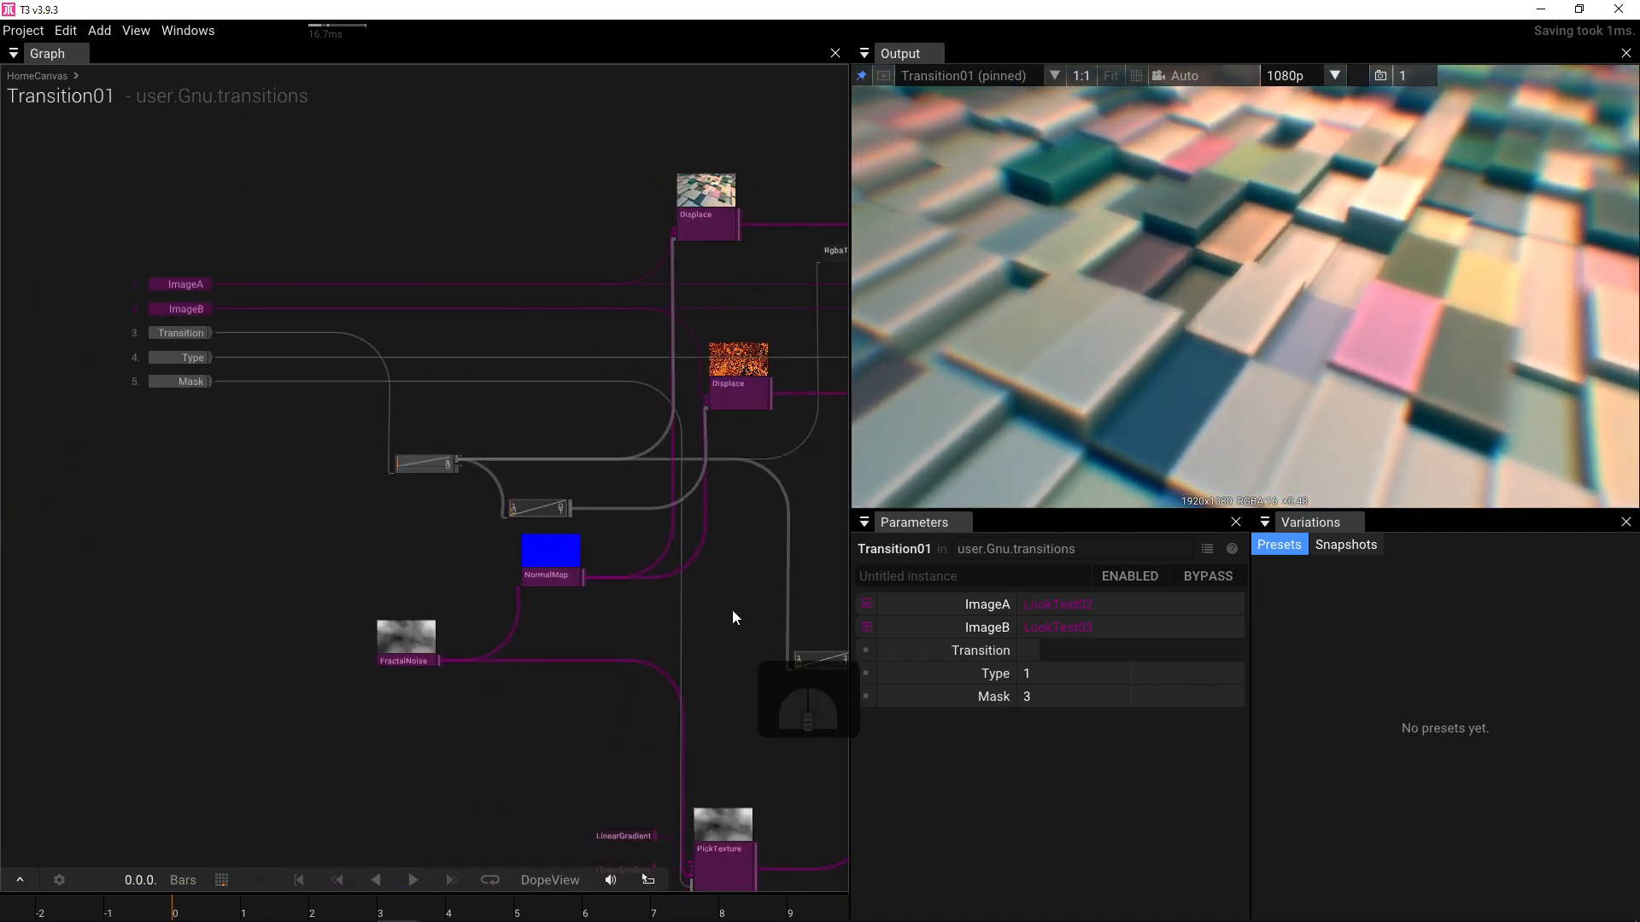
- Toggle Transition on, off and on again to check the displacement during the wipe
{"action": "left_click", "coordinate": [1028, 654]}
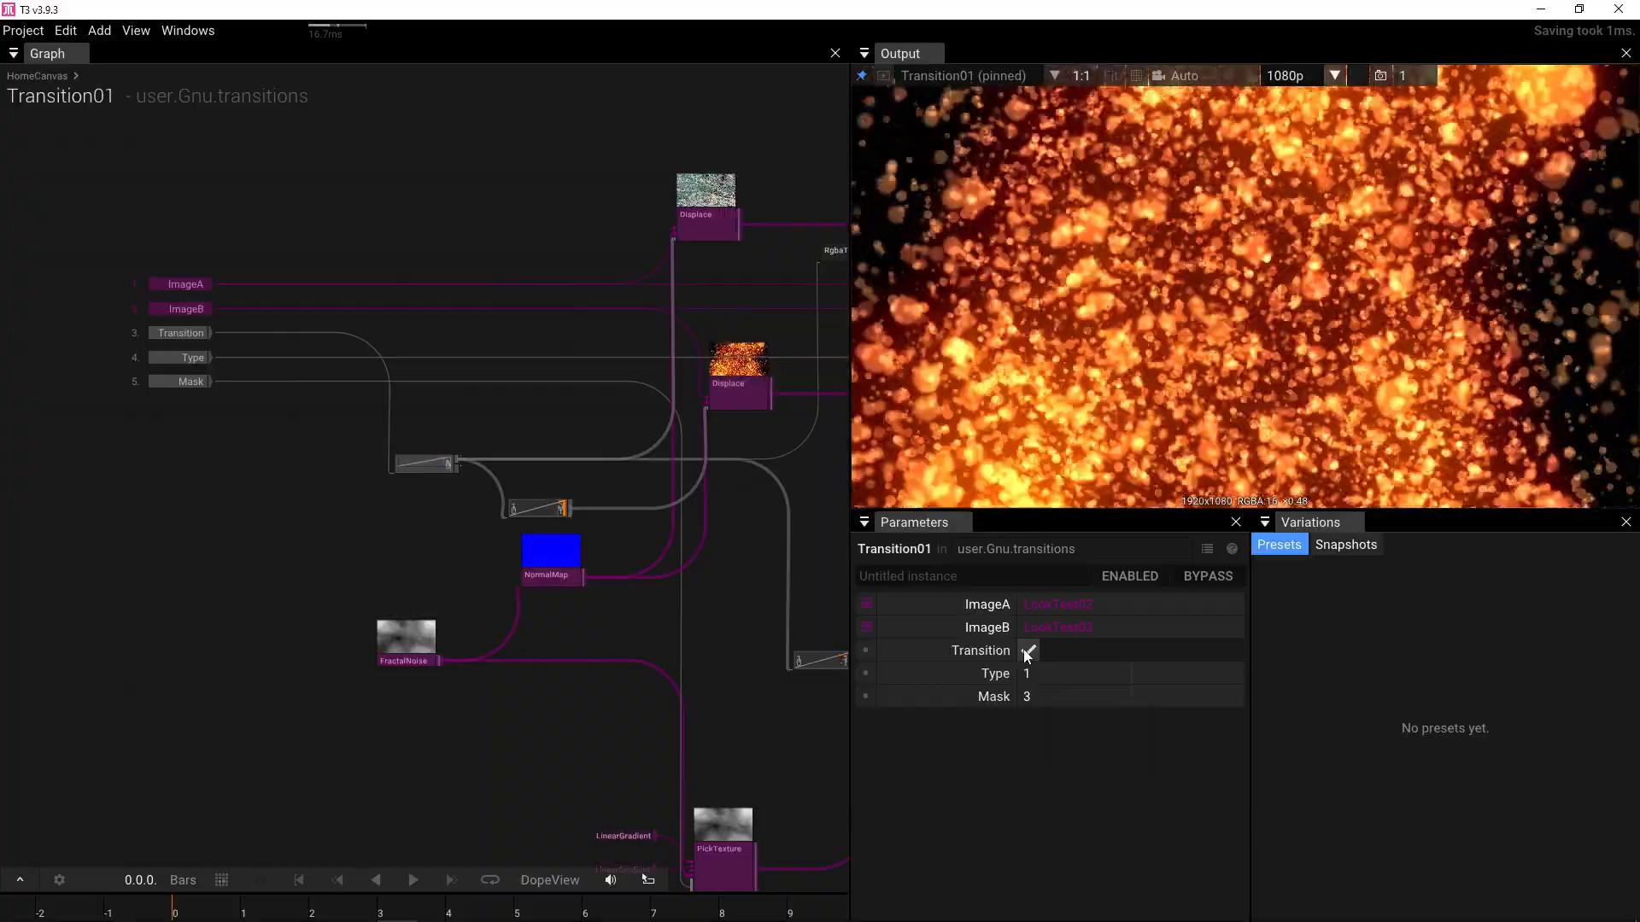
{"action": "left_click", "coordinate": [1026, 651]}
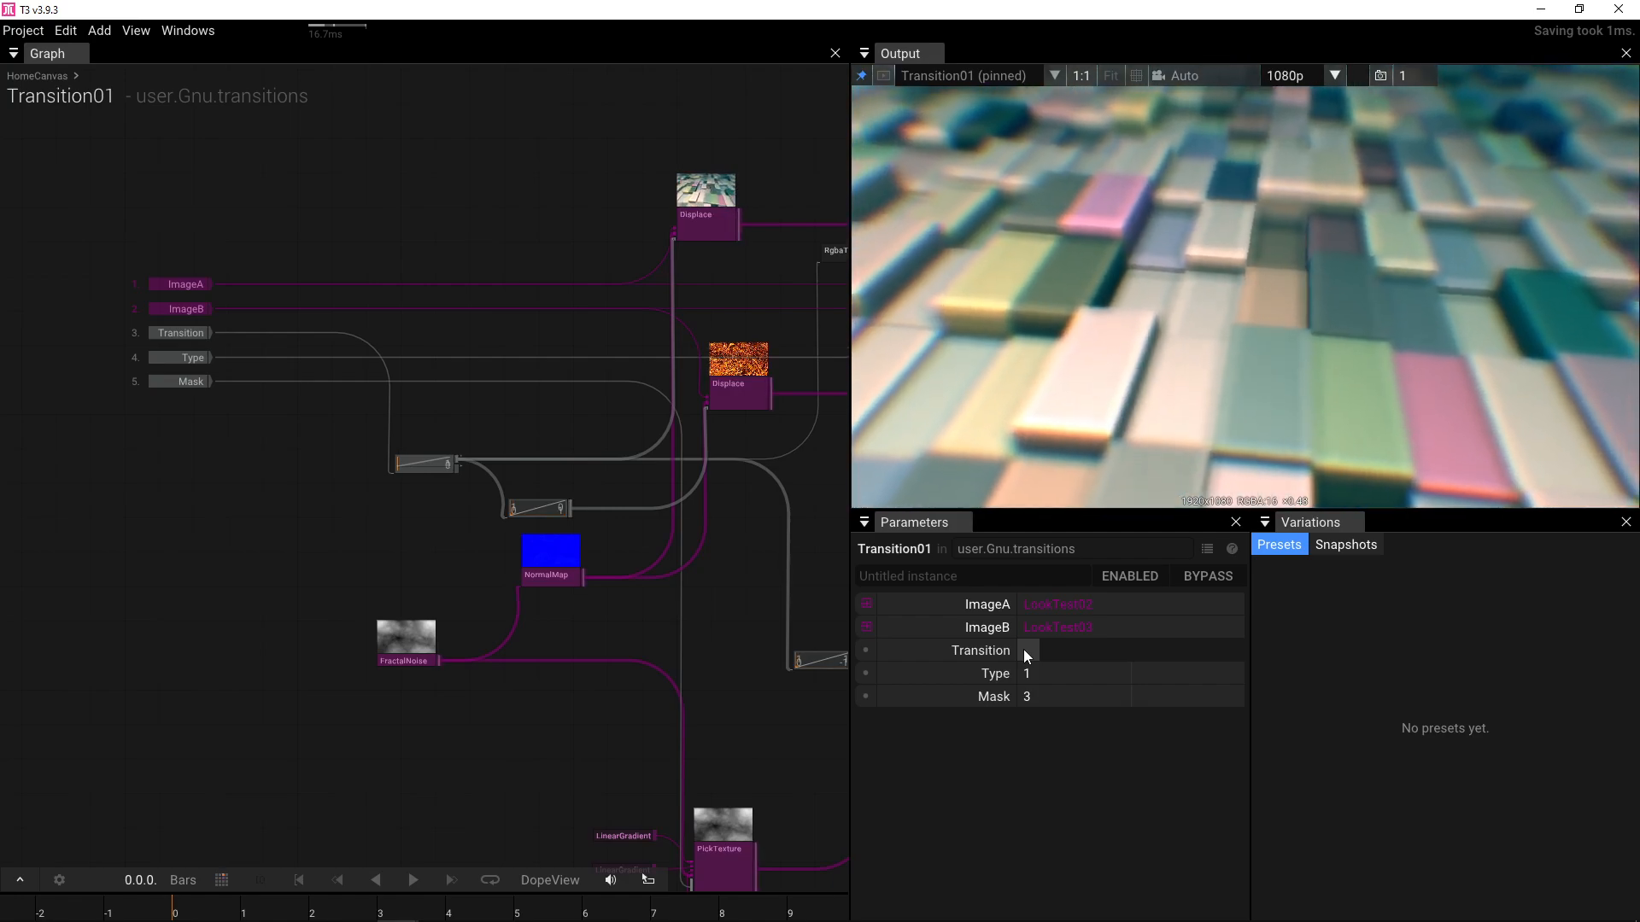
{"action": "left_click", "coordinate": [1026, 650]}
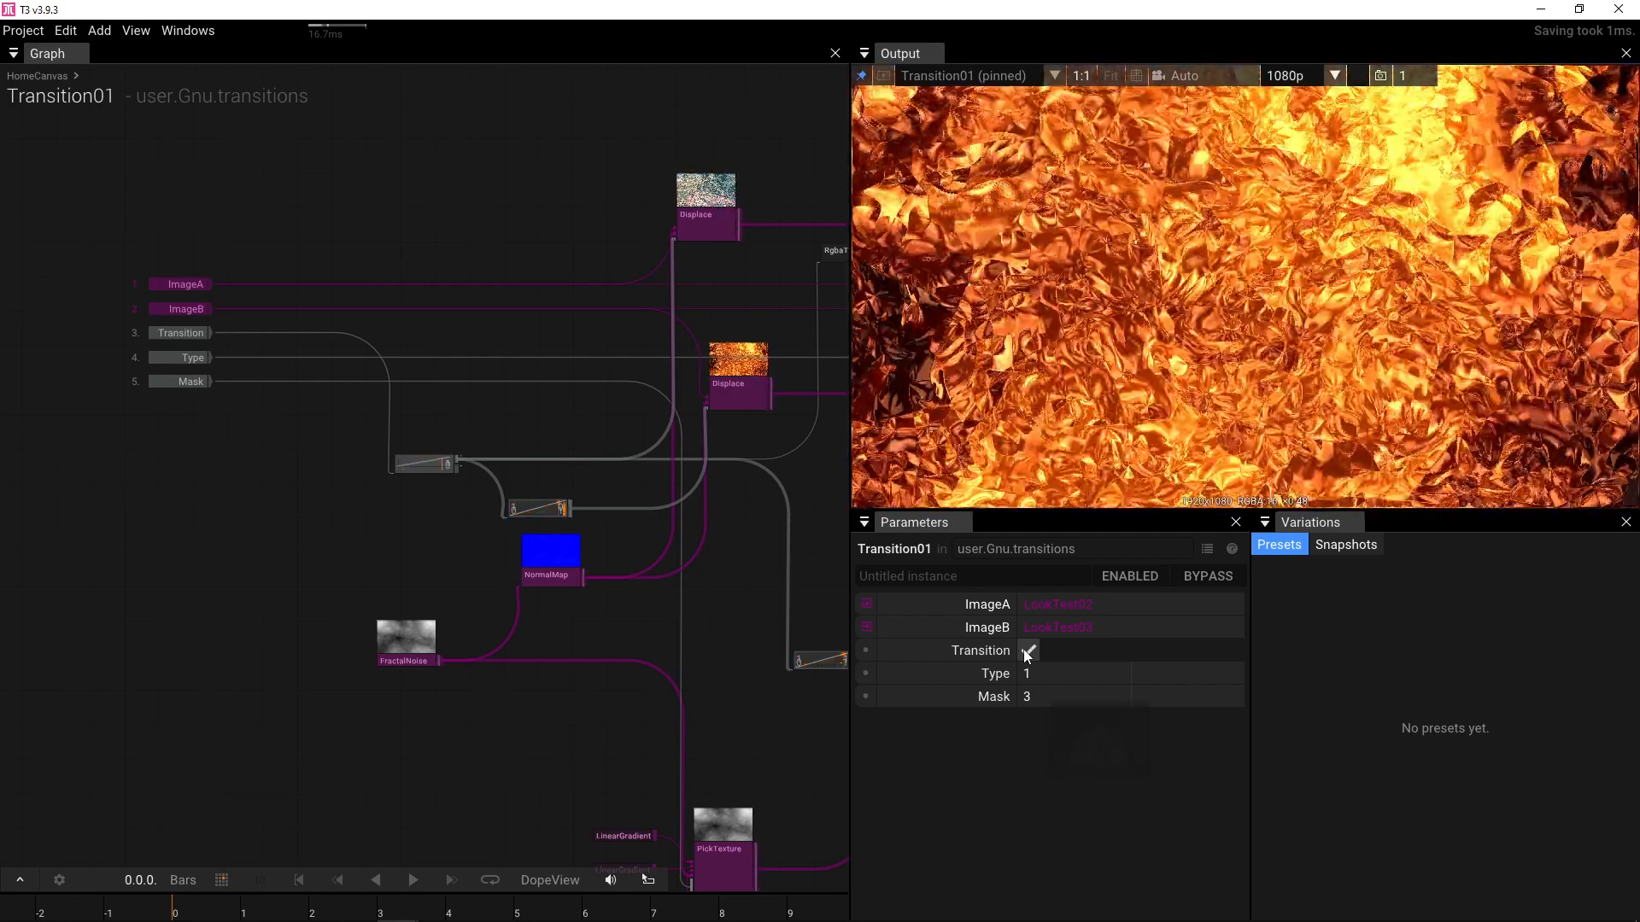
- Set the BiasAndGain of the Remap node feeding the lower Displace to 0.380 and 0.530
{"action": "scroll", "coordinate": [594, 478], "scroll_direction": "up", "scroll_amount": 4}
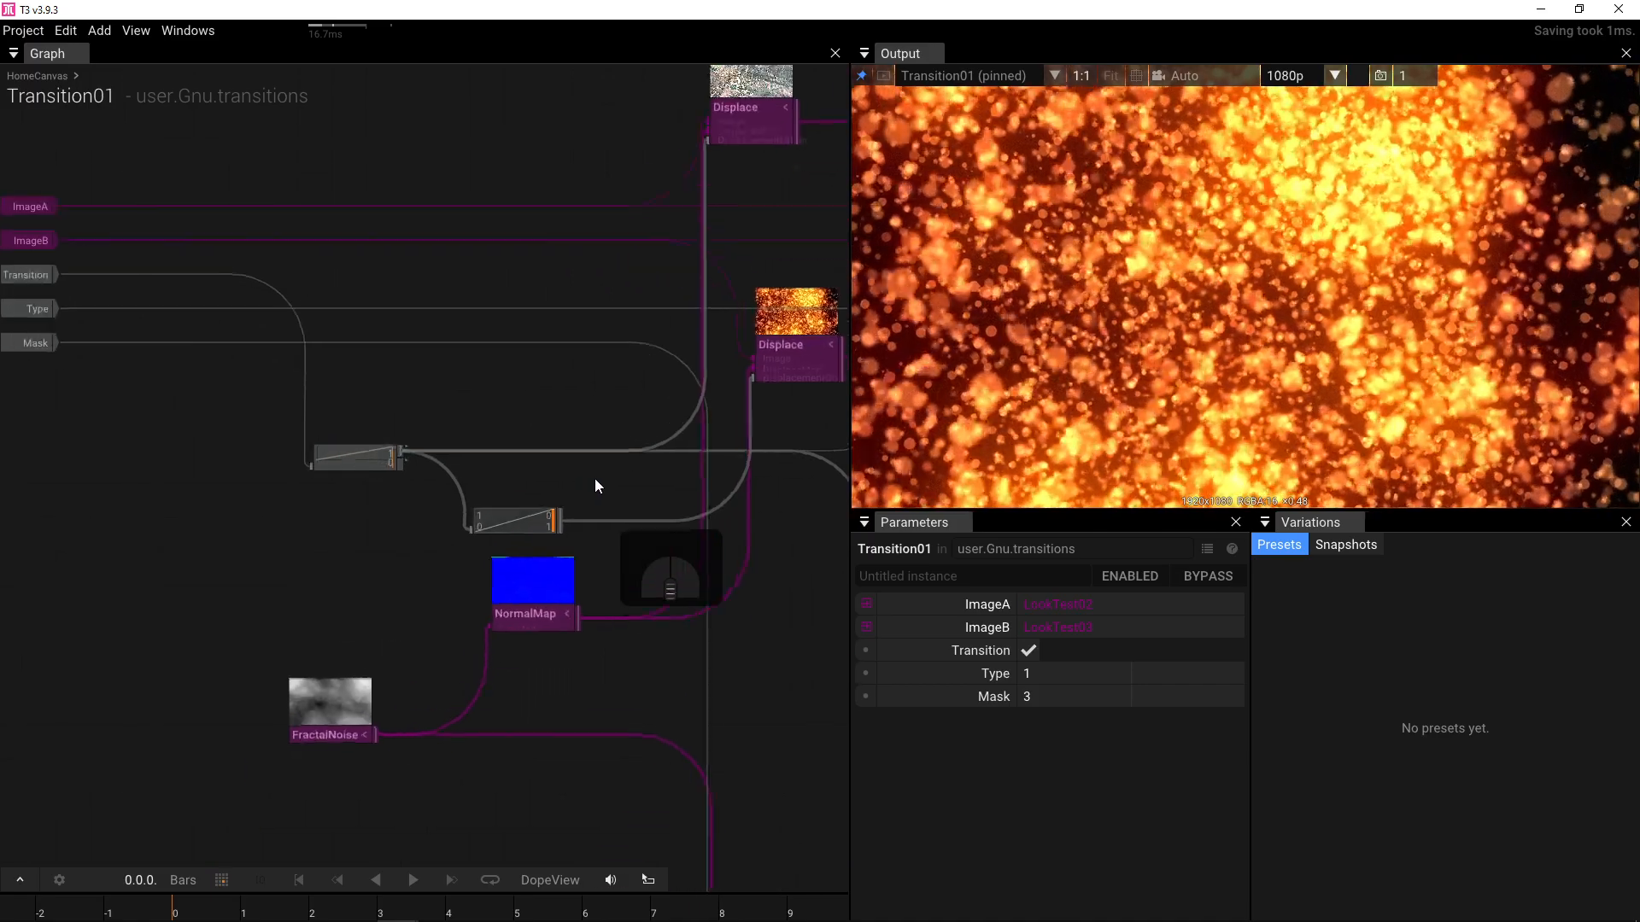
{"action": "left_click_drag", "start_coordinate": [627, 469], "coordinate": [524, 489]}
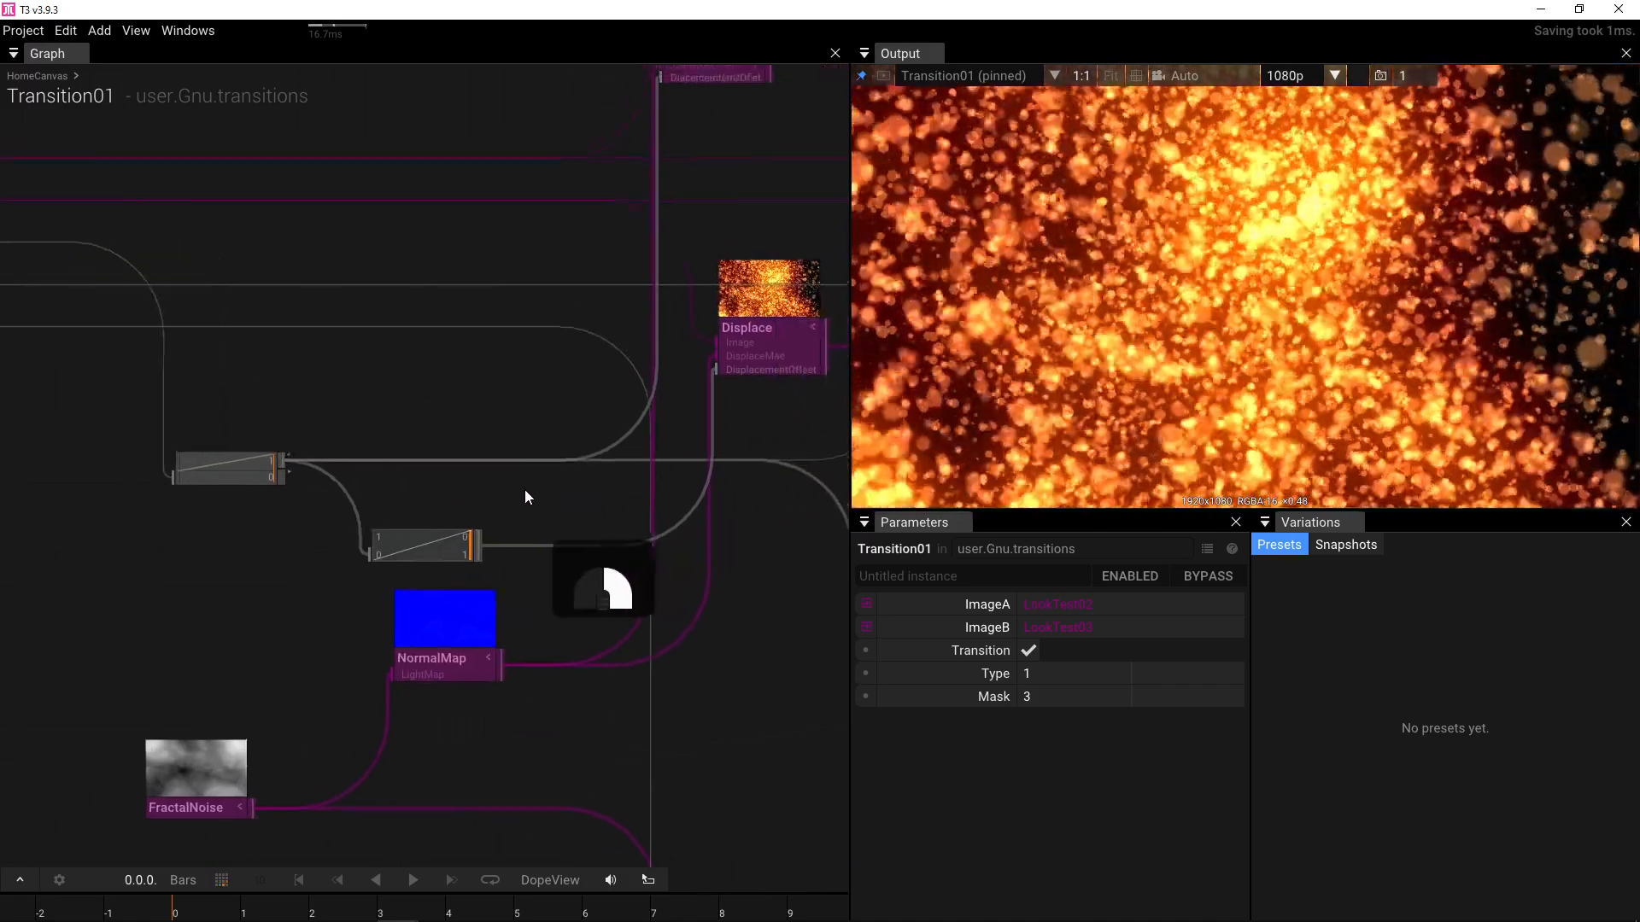
{"action": "left_click", "coordinate": [419, 545]}
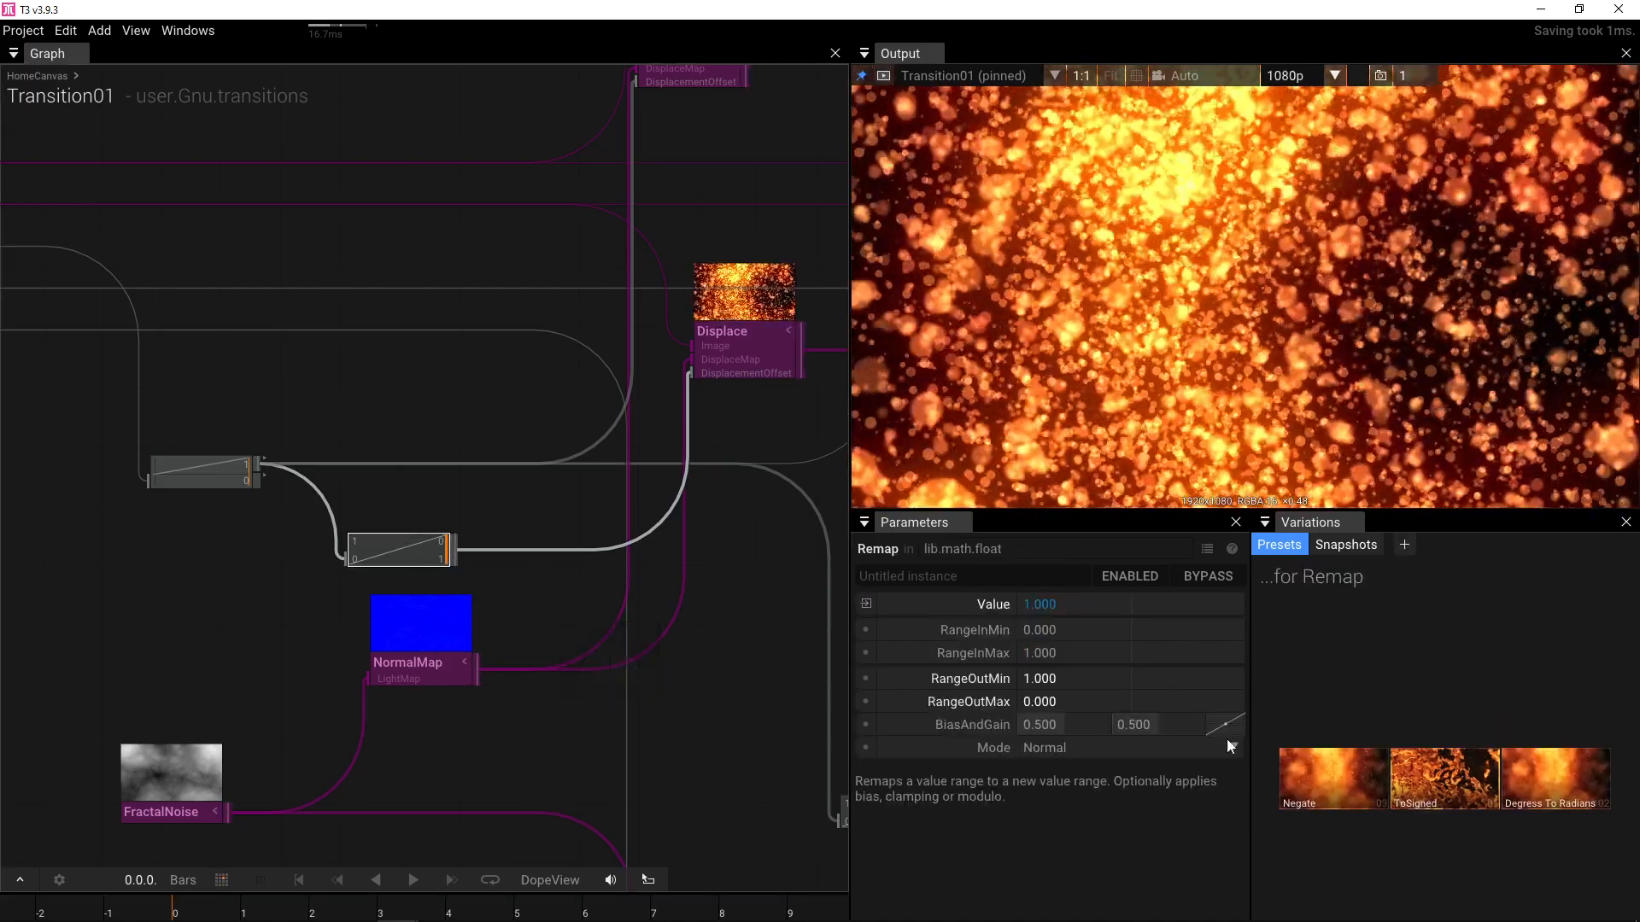
{"action": "left_click_drag", "start_coordinate": [1238, 729], "coordinate": [1210, 727]}
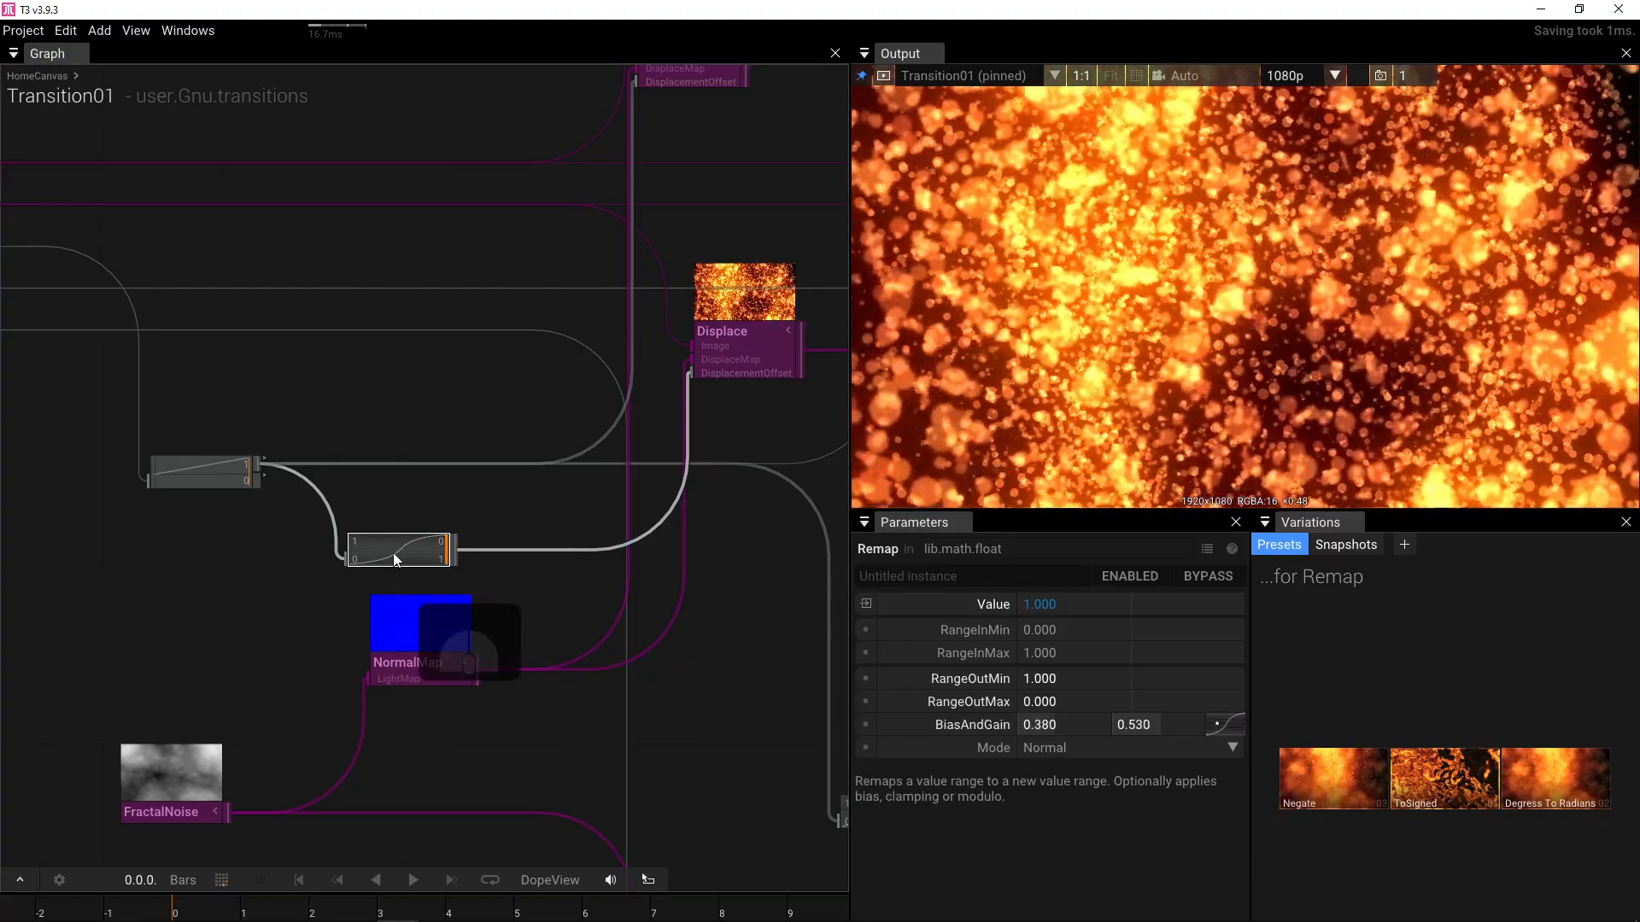
- Duplicate the Remap between the transition animation and the upper Displace's DisplacementOffset, resetting its RangeOutMin to 0 and RangeOutMax to 1
{"action": "key", "text": "ctrl+d"}
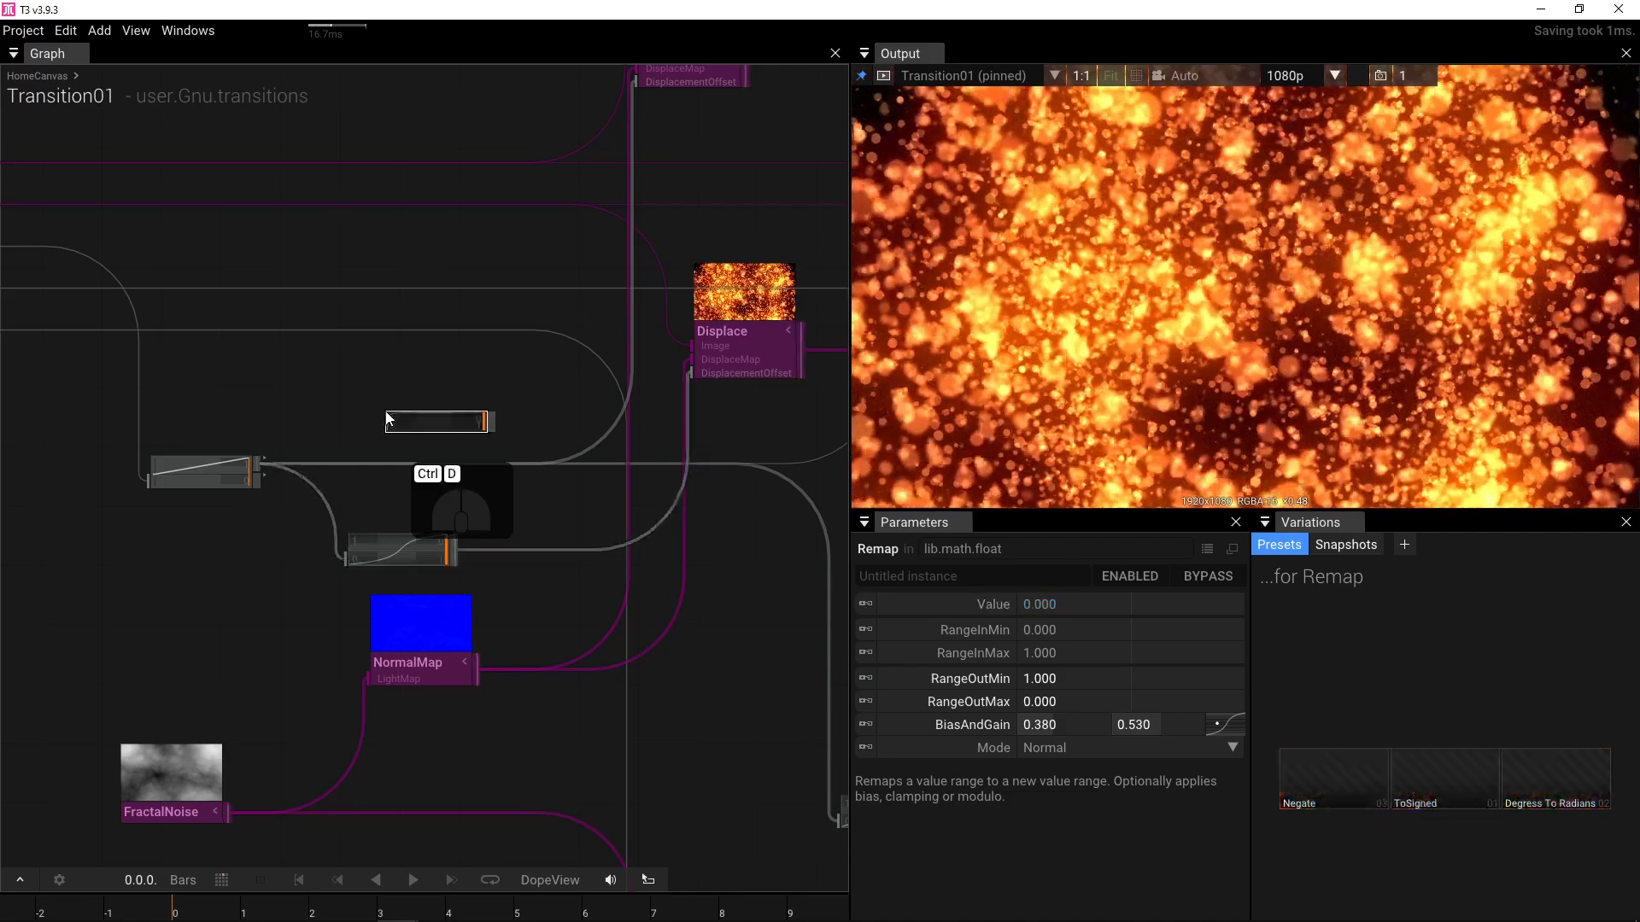
{"action": "left_click_drag", "start_coordinate": [260, 462], "coordinate": [606, 142]}
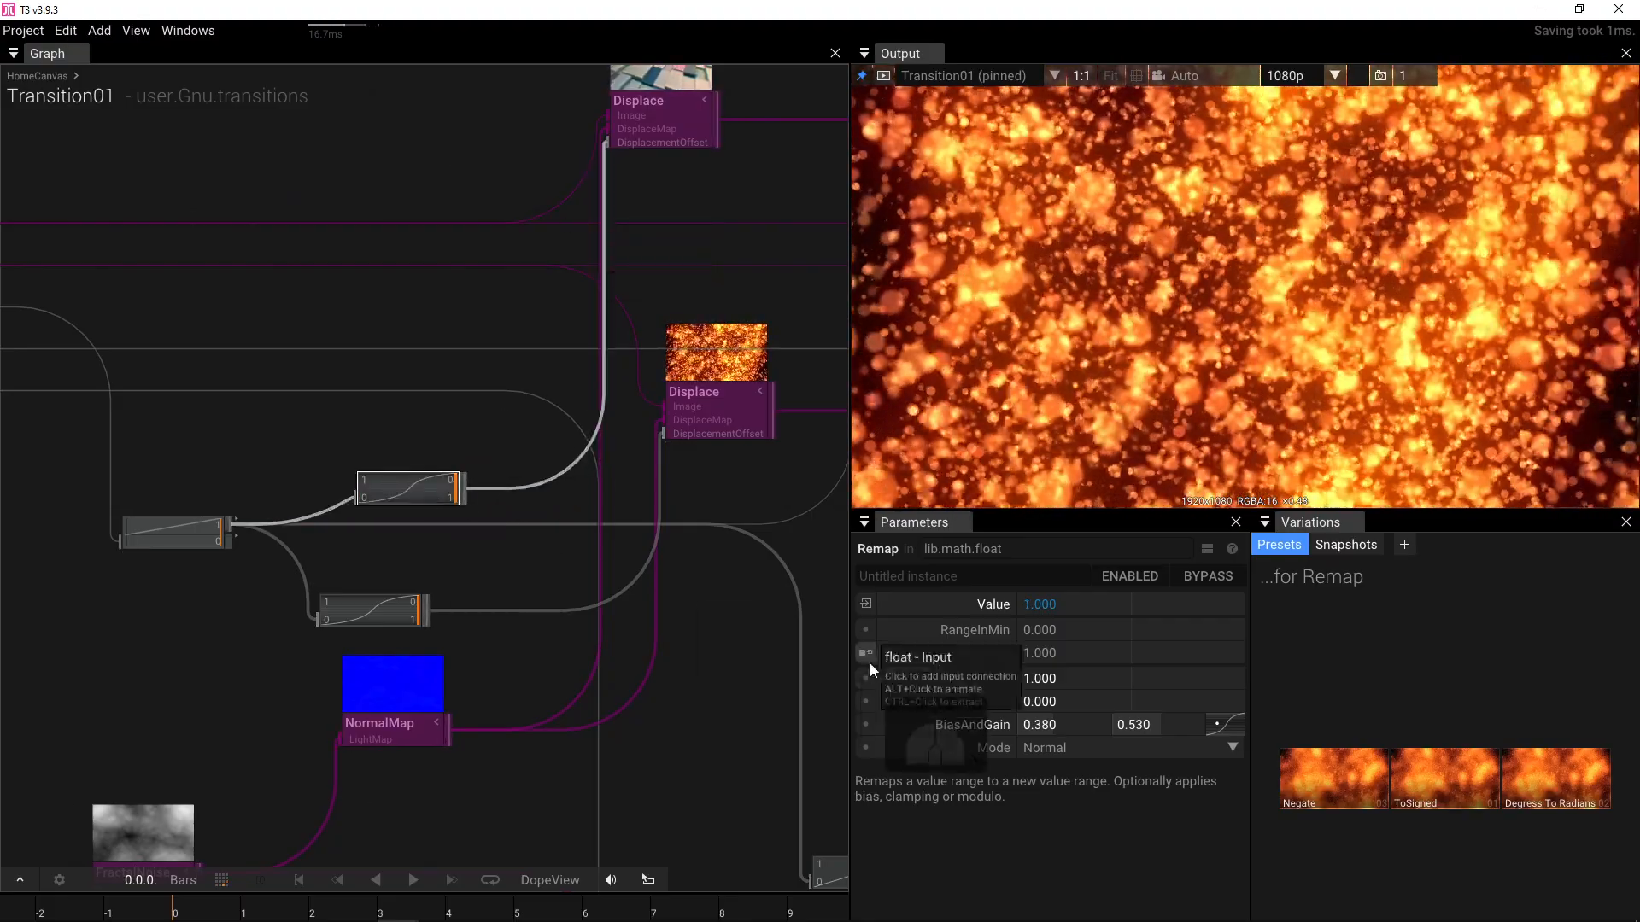
{"action": "mouse_move", "coordinate": [427, 685]}
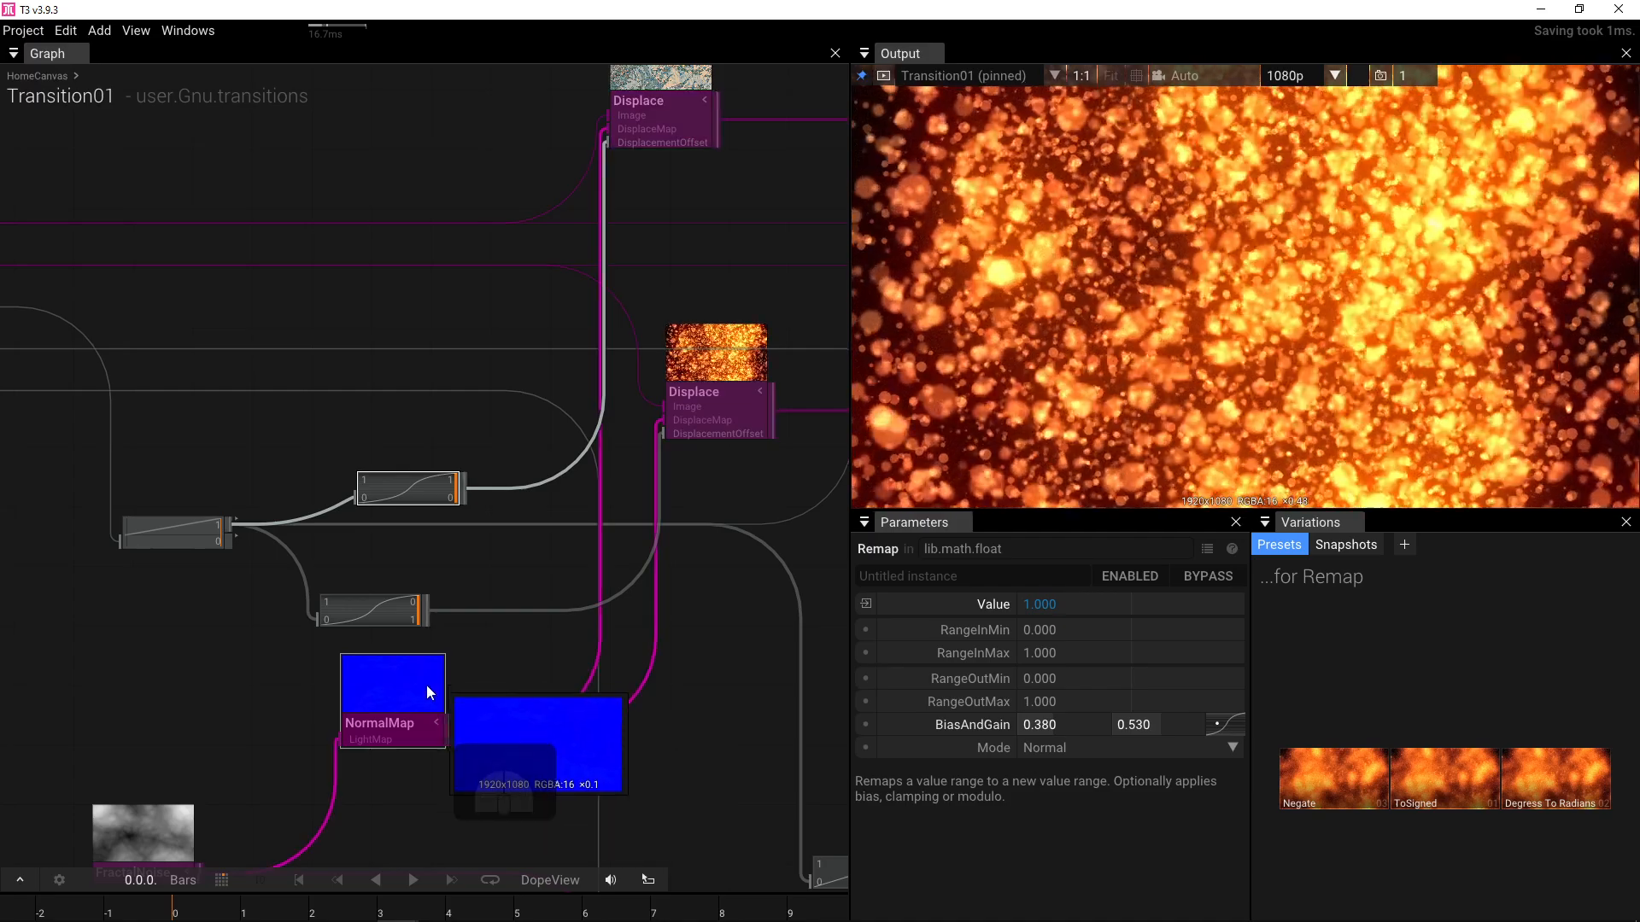
- Test the eased displacement of both images by toggling Transition off and on
{"action": "left_click_drag", "start_coordinate": [465, 653], "coordinate": [550, 493]}
{"action": "scroll", "coordinate": [550, 494], "scroll_direction": "down", "scroll_amount": 2}
{"action": "left_click_drag", "start_coordinate": [284, 566], "coordinate": [409, 495]}
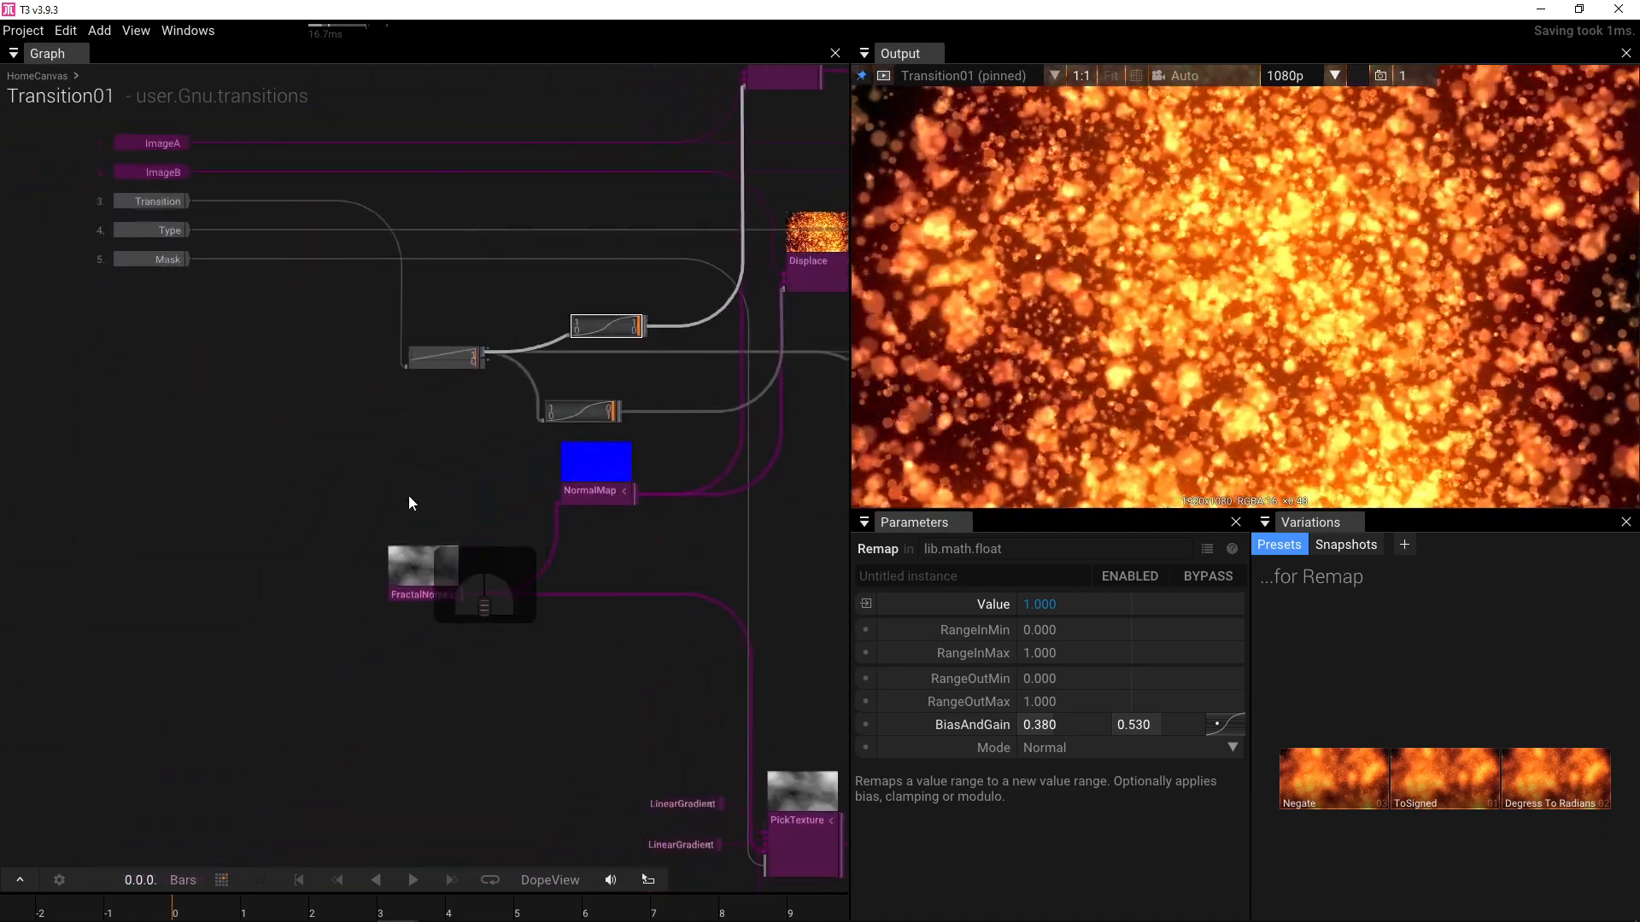
{"action": "scroll", "coordinate": [408, 497], "scroll_direction": "down", "scroll_amount": 2}
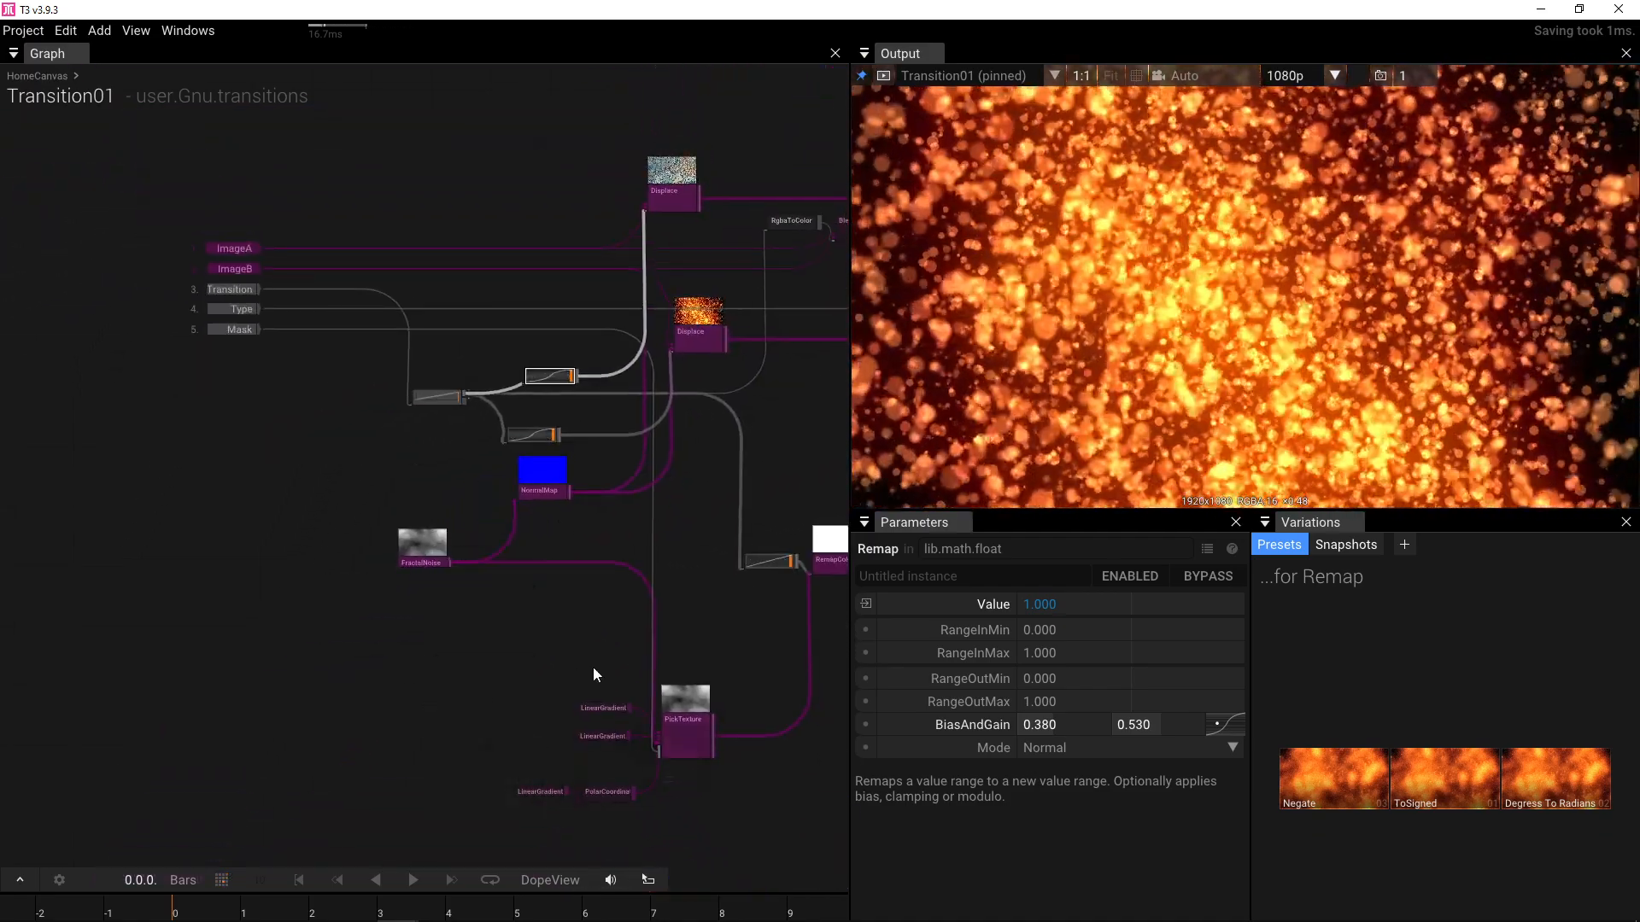
{"action": "left_click", "coordinate": [717, 634]}
{"action": "left_click", "coordinate": [1034, 653]}
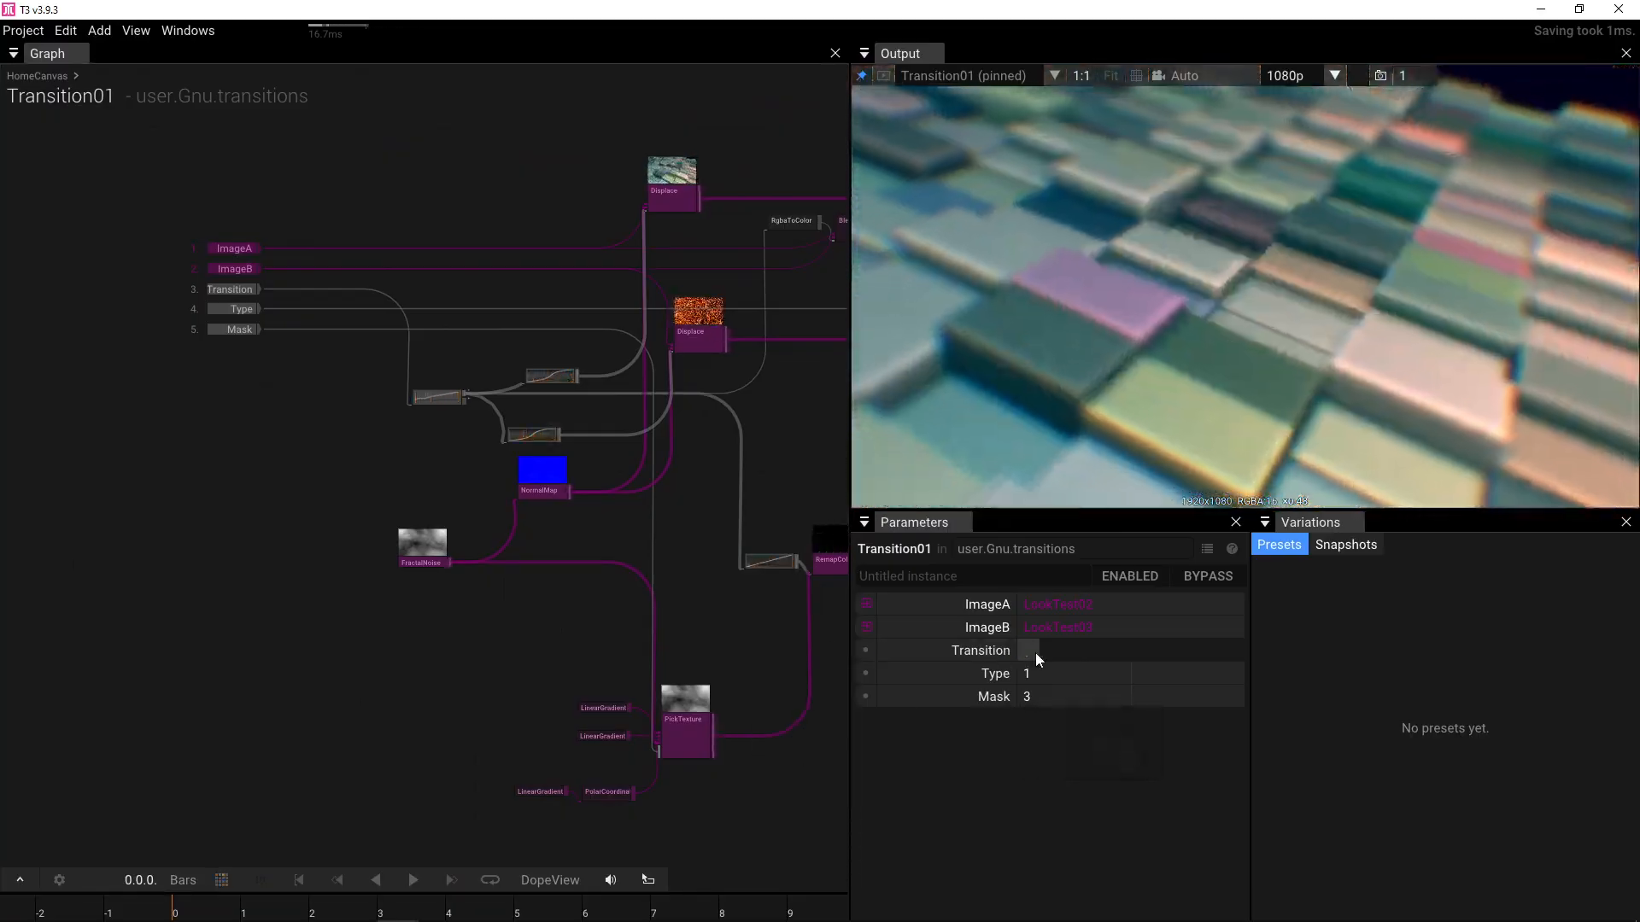
{"action": "left_click", "coordinate": [1034, 652]}
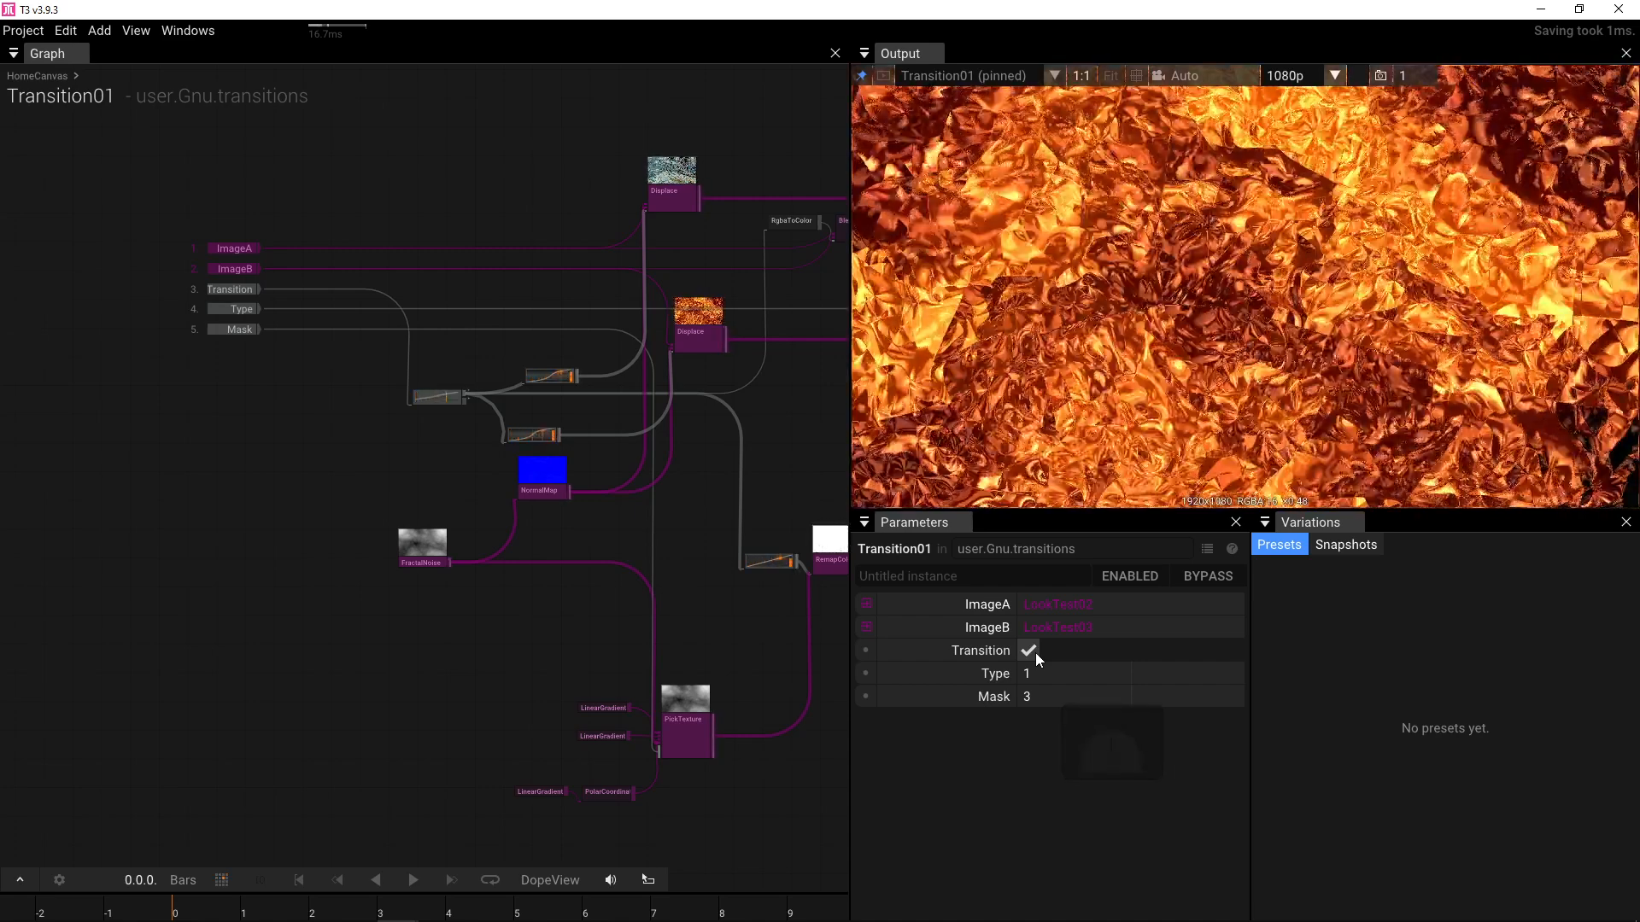
- Add a Time node as the input for the FractalNoise node's RandomPhase
{"action": "scroll", "coordinate": [335, 553], "scroll_direction": "up", "scroll_amount": 5}
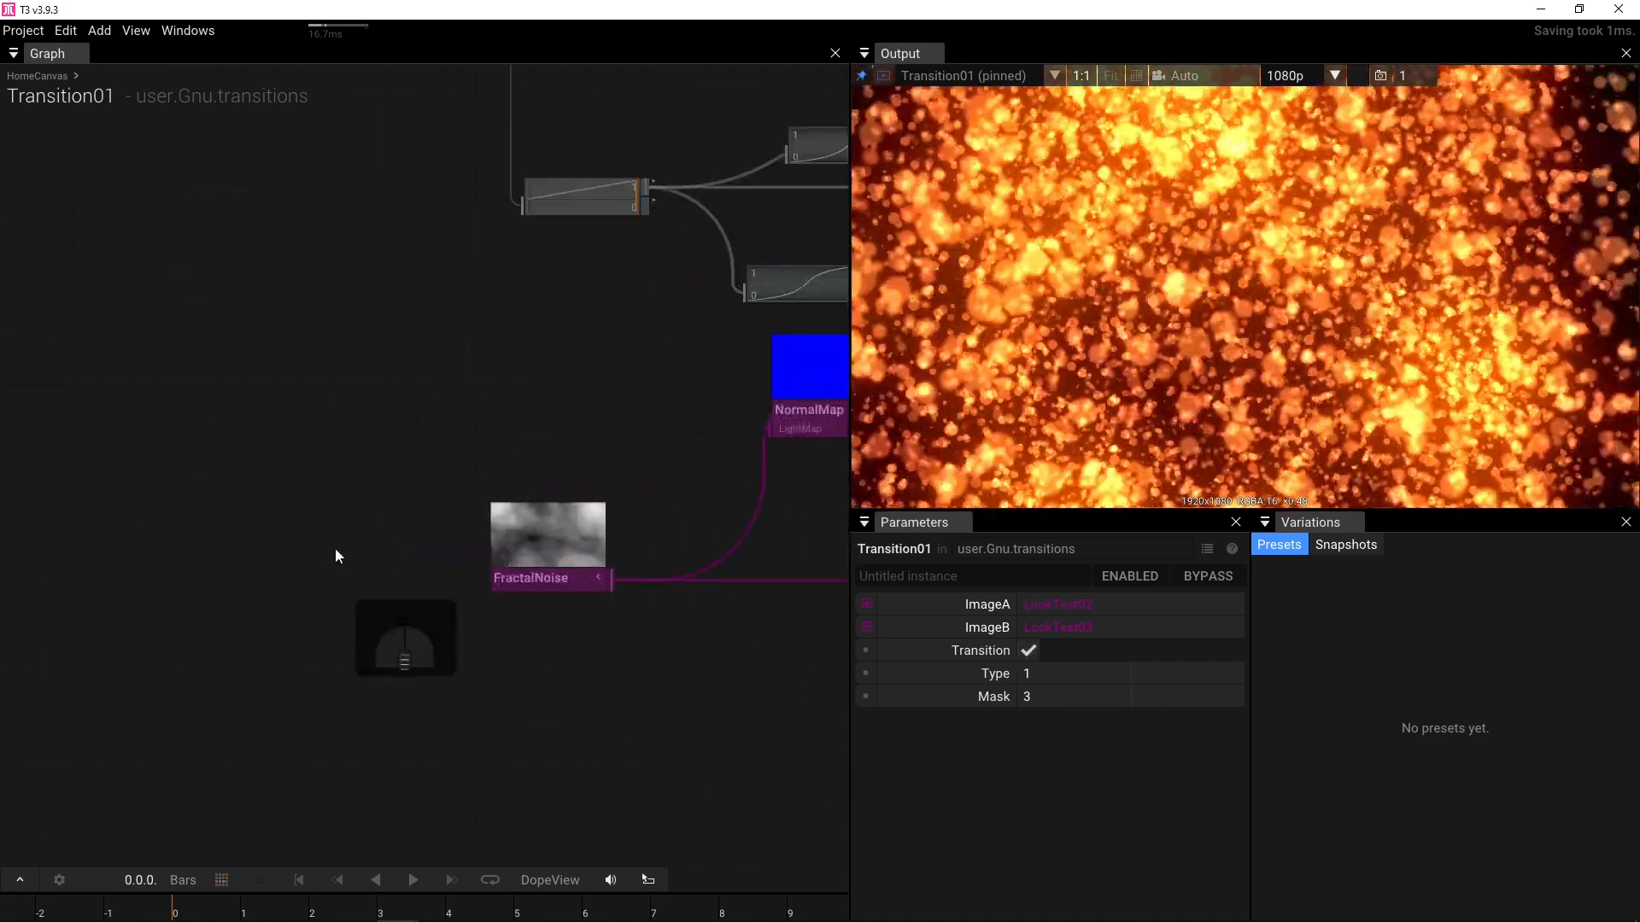
{"action": "left_click", "coordinate": [510, 531]}
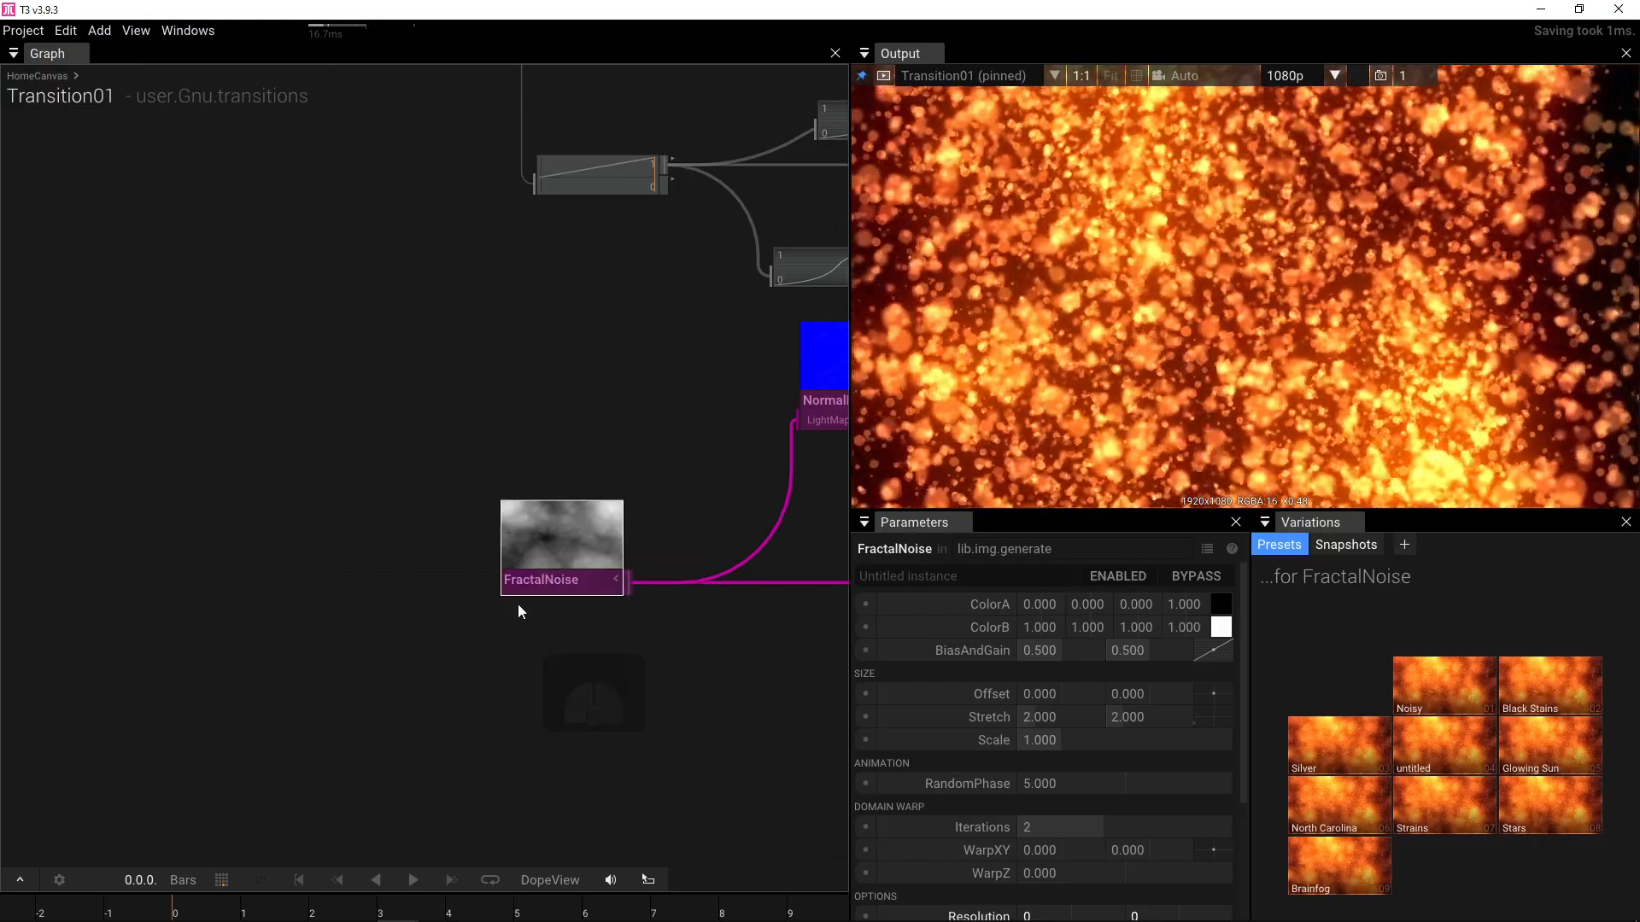
{"action": "scroll", "coordinate": [552, 562], "scroll_direction": "up", "scroll_amount": 5}
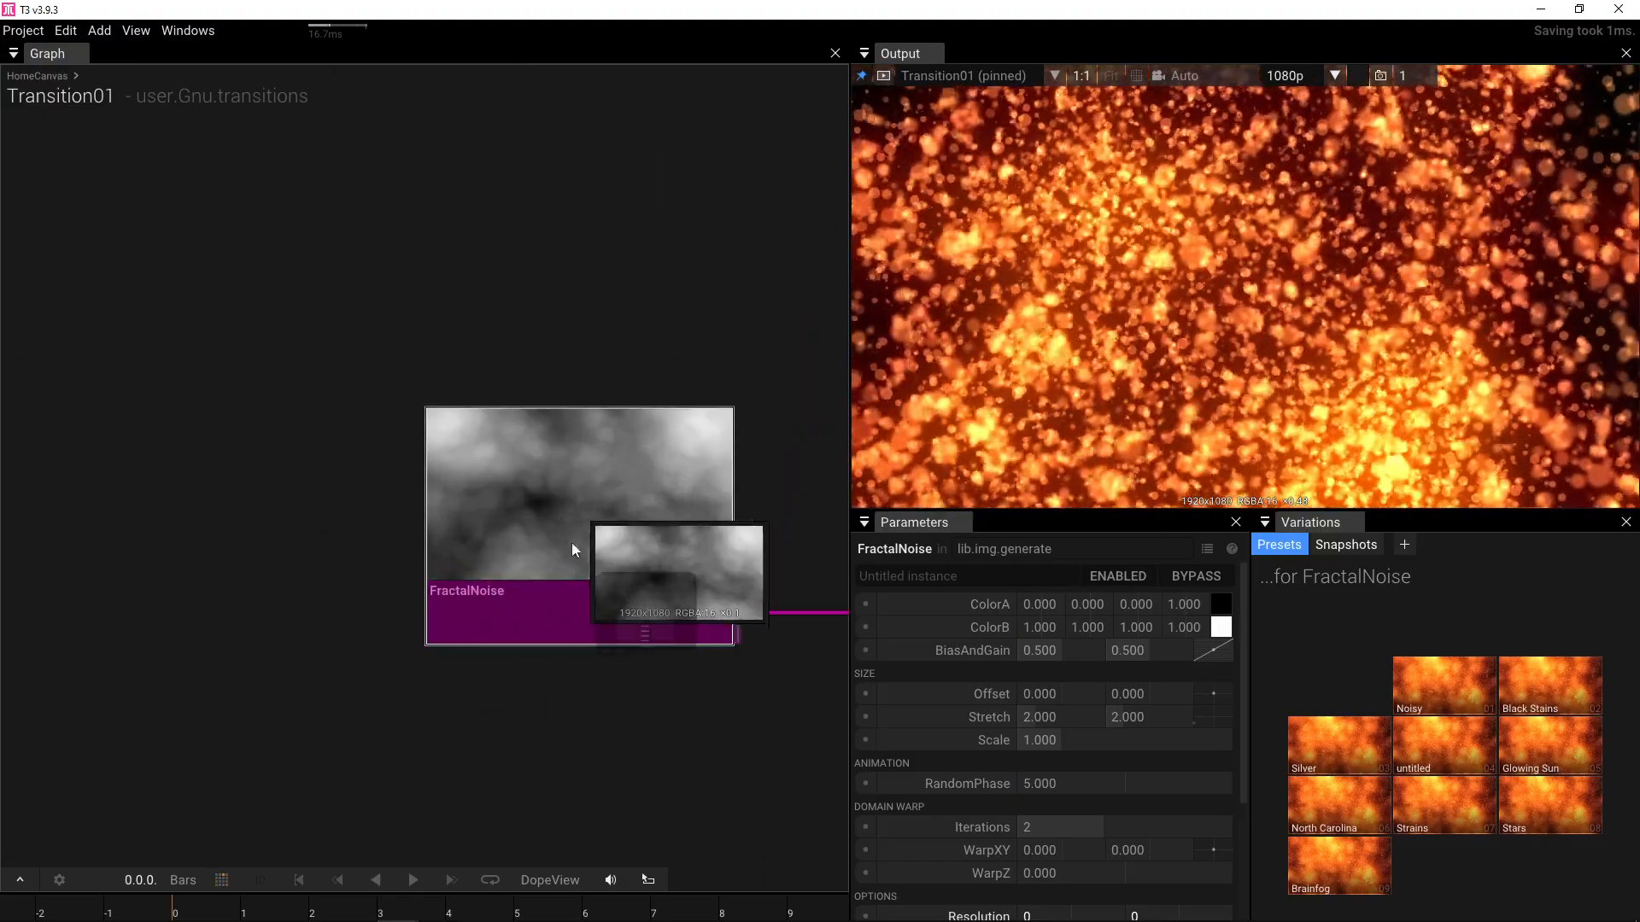
{"action": "scroll", "coordinate": [603, 702], "scroll_direction": "down", "scroll_amount": 1}
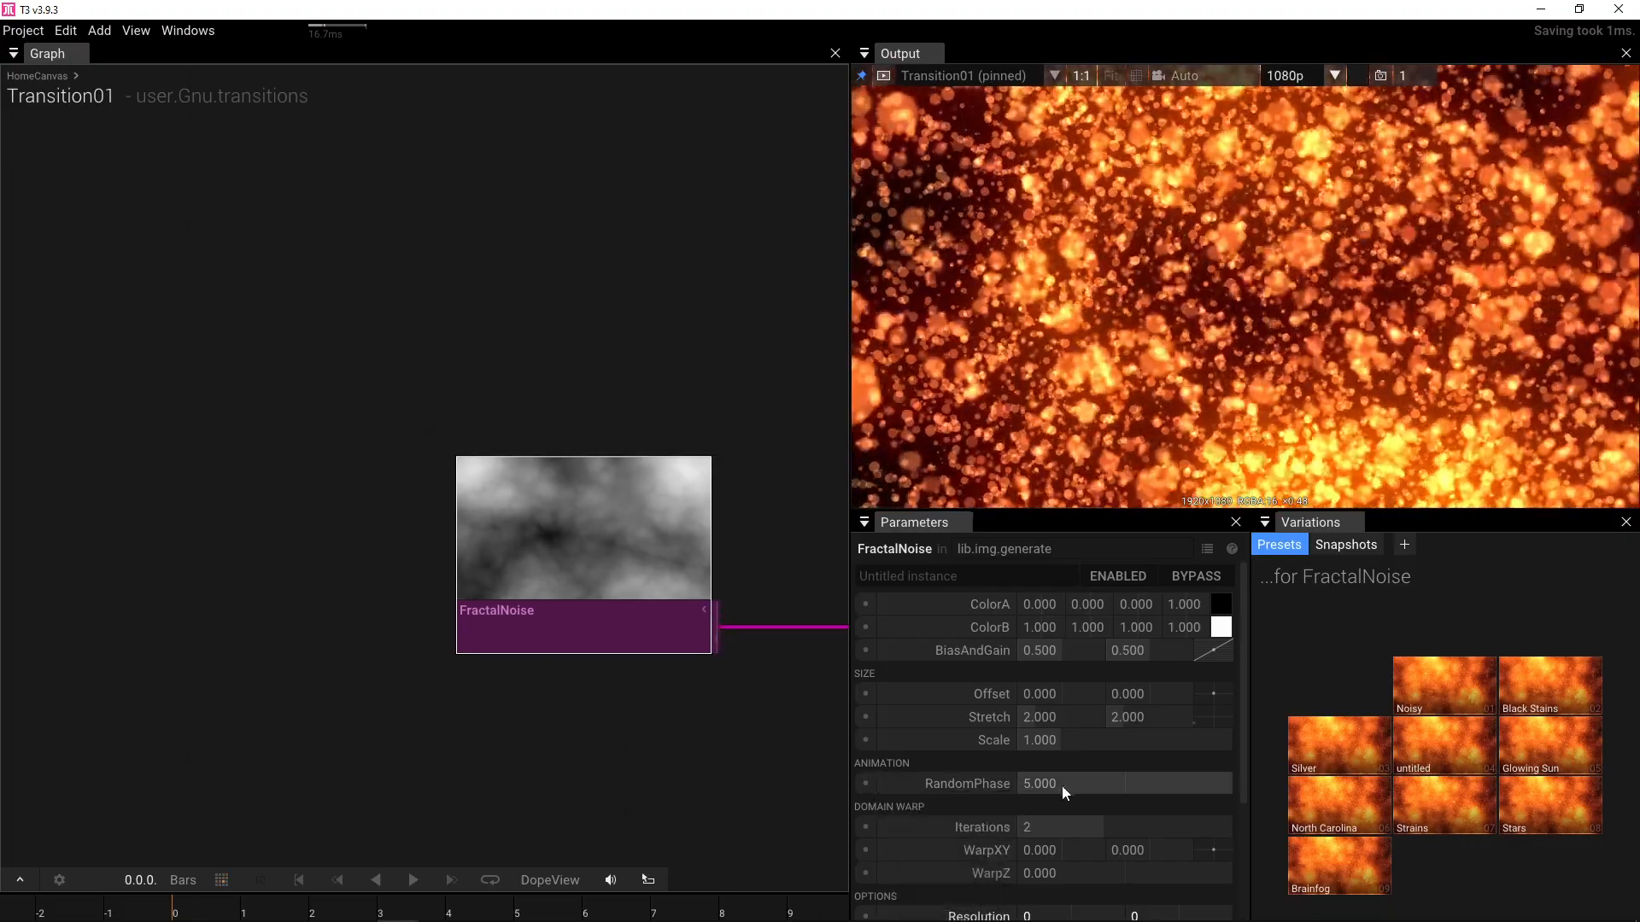
{"action": "left_click", "coordinate": [861, 787]}
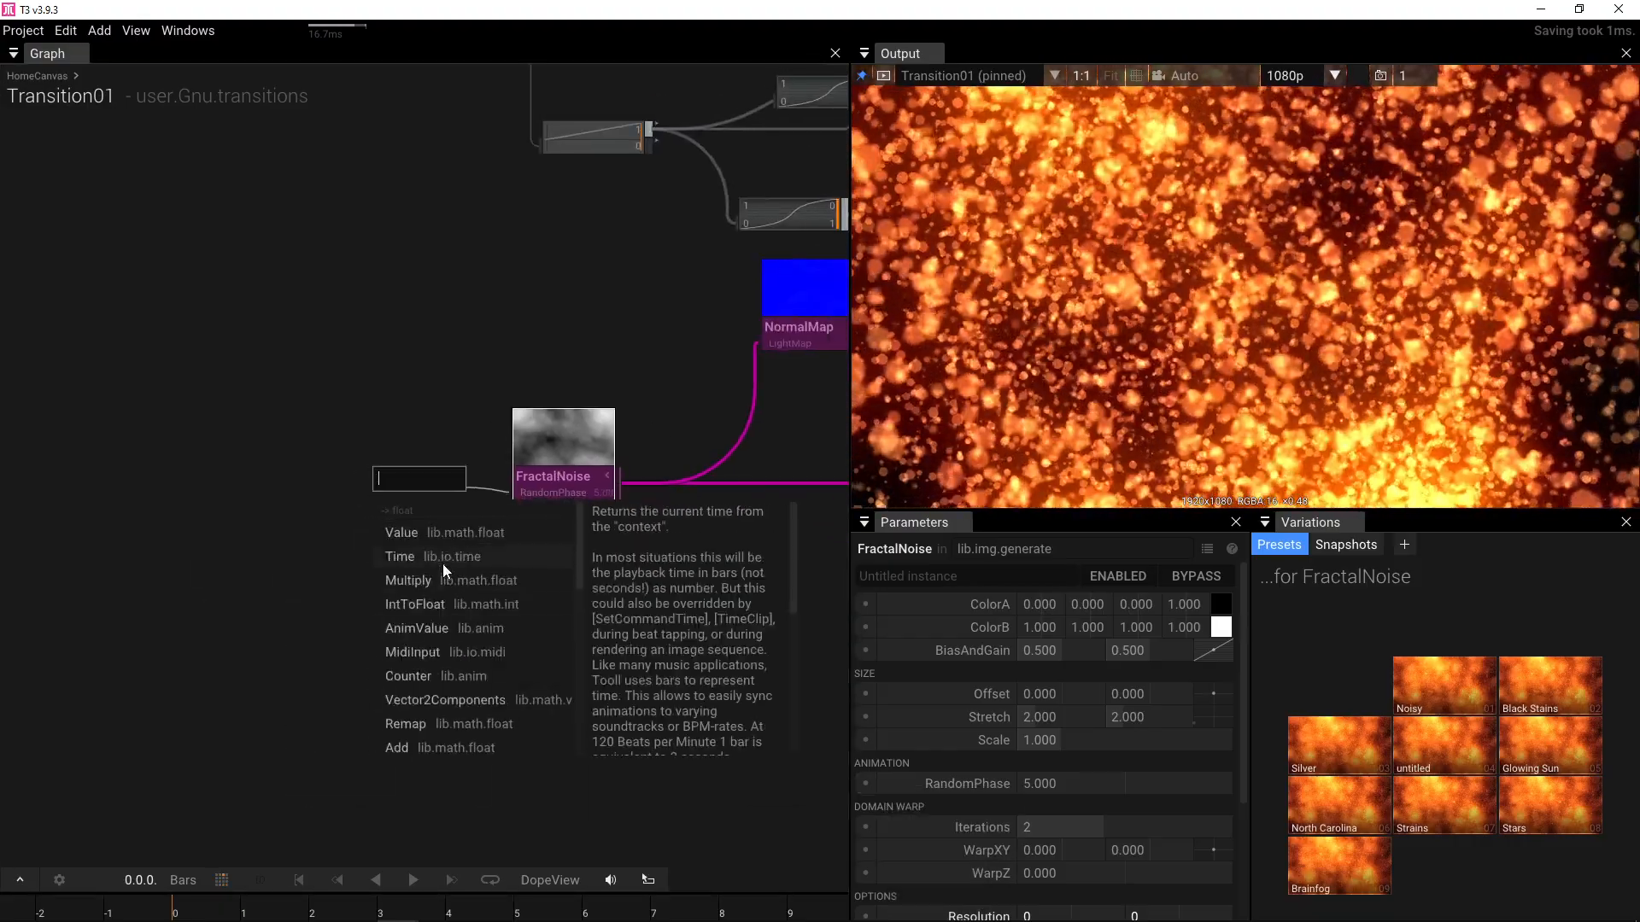
{"action": "left_click", "coordinate": [442, 564]}
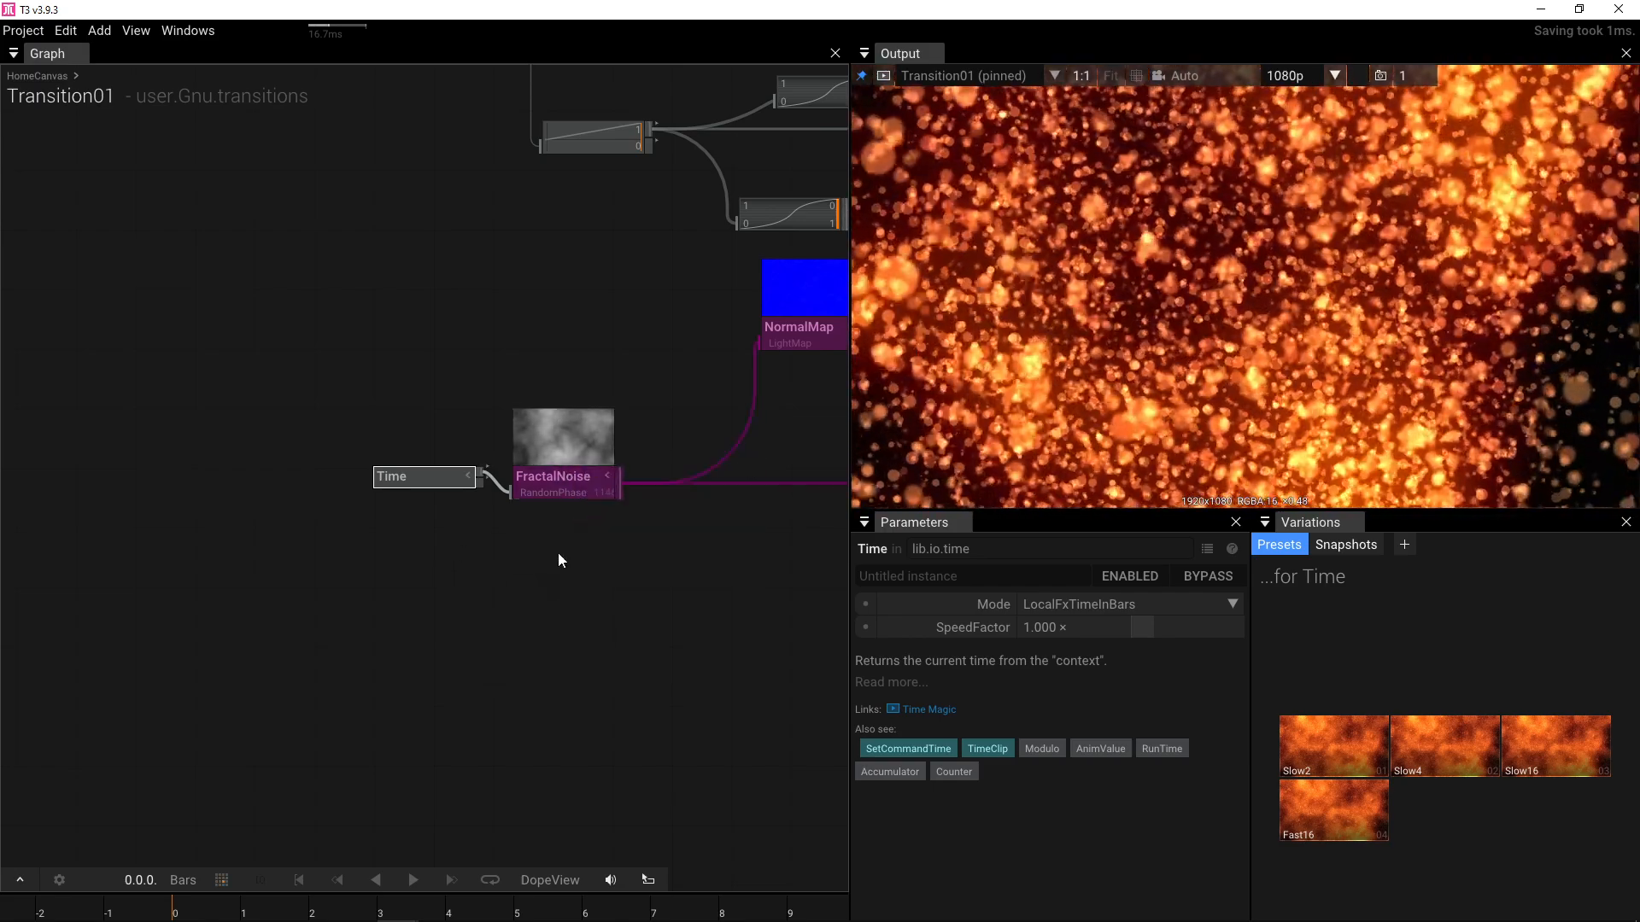
- Test the transition with the animated noise by toggling Transition off and on
{"action": "left_click_drag", "start_coordinate": [673, 518], "coordinate": [400, 623]}
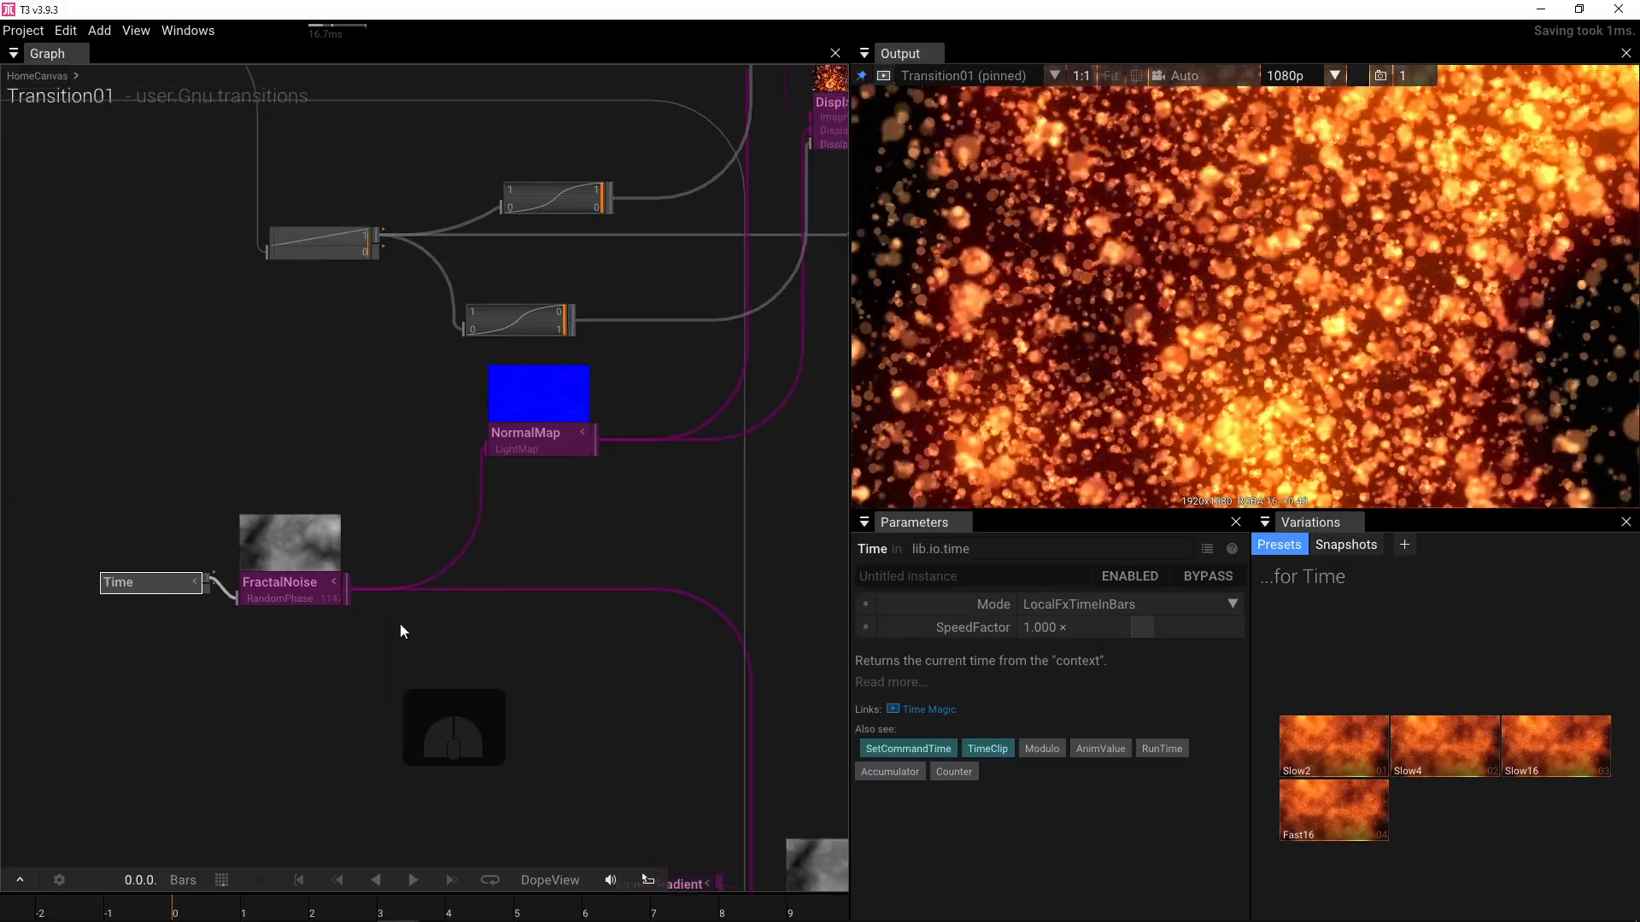
{"action": "scroll", "coordinate": [400, 624], "scroll_direction": "down", "scroll_amount": 3}
{"action": "left_click", "coordinate": [530, 565]}
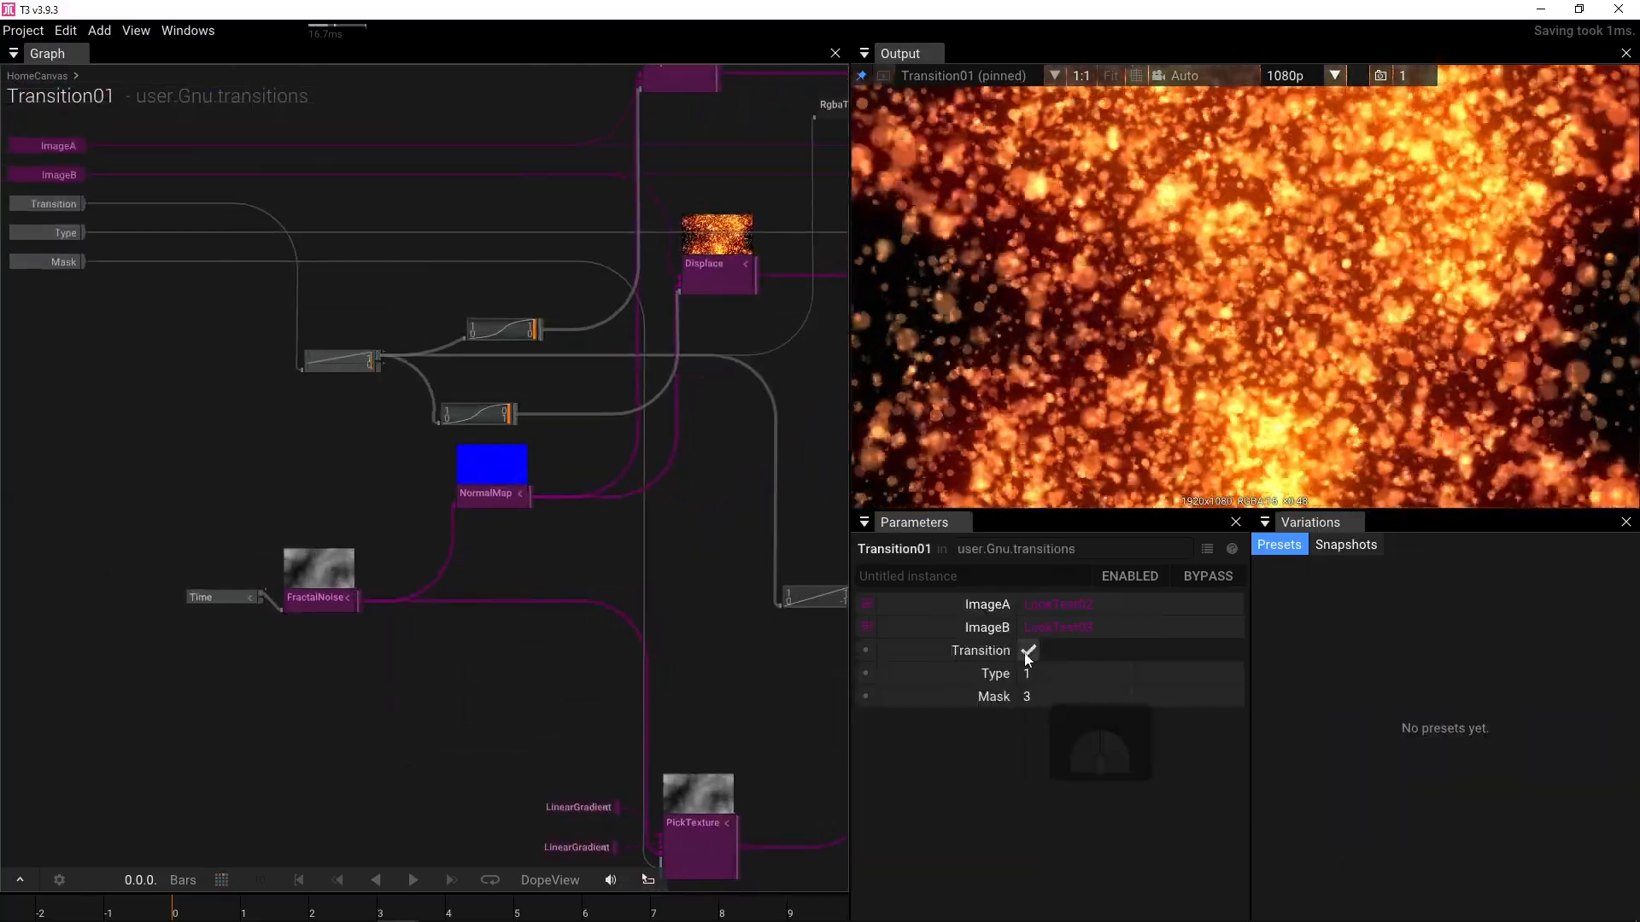
{"action": "left_click", "coordinate": [1028, 652]}
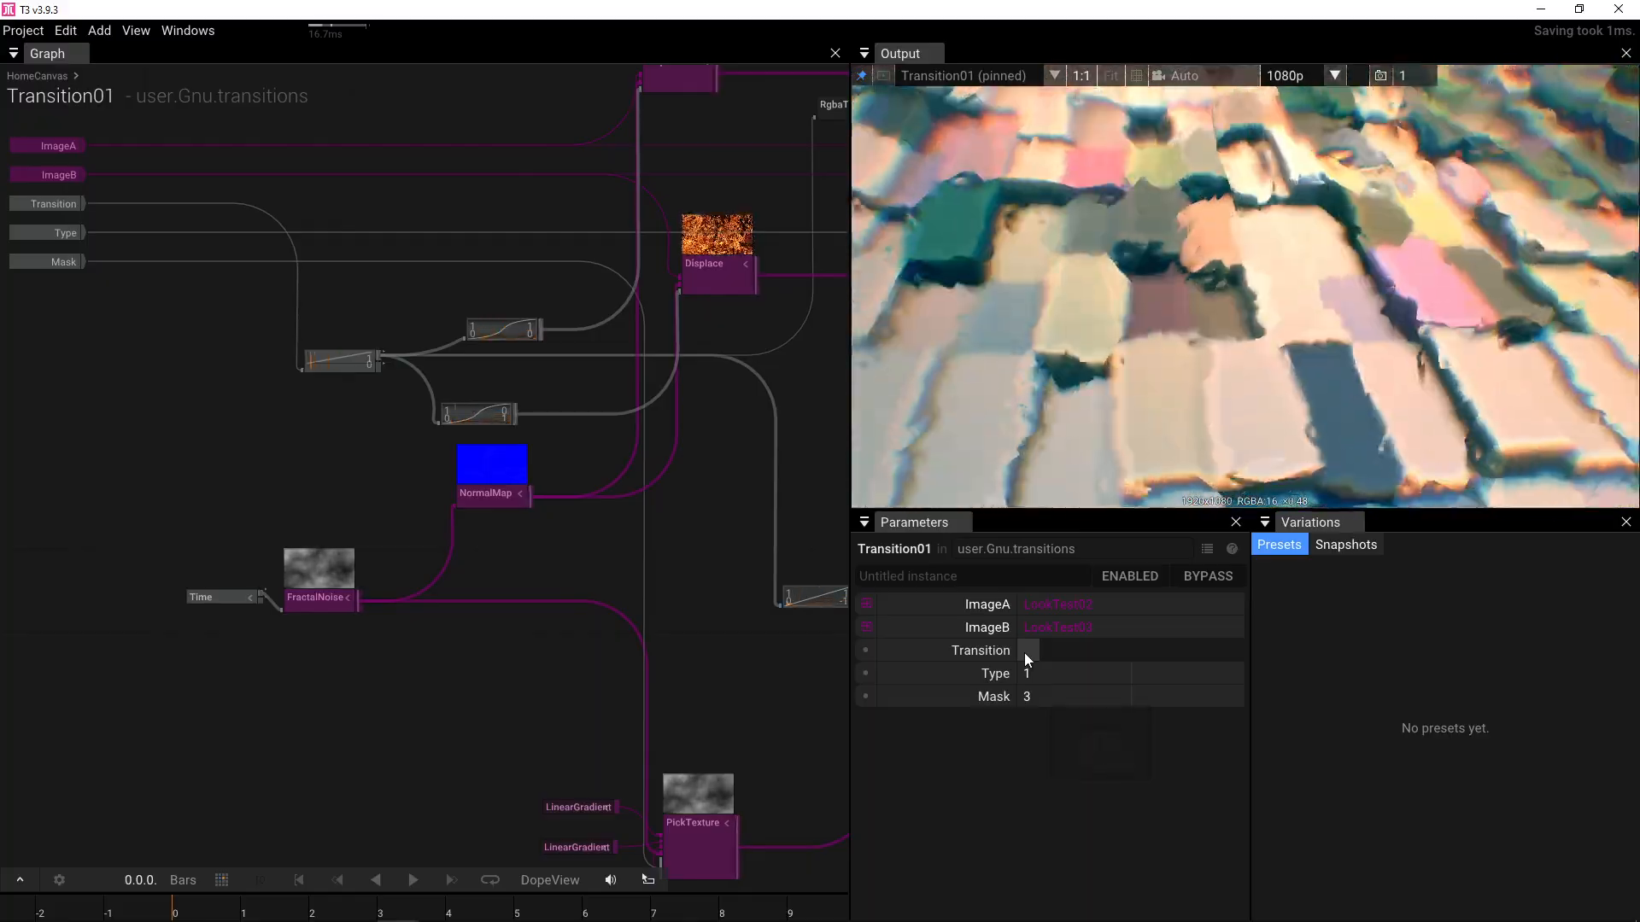
{"action": "left_click", "coordinate": [1027, 652]}
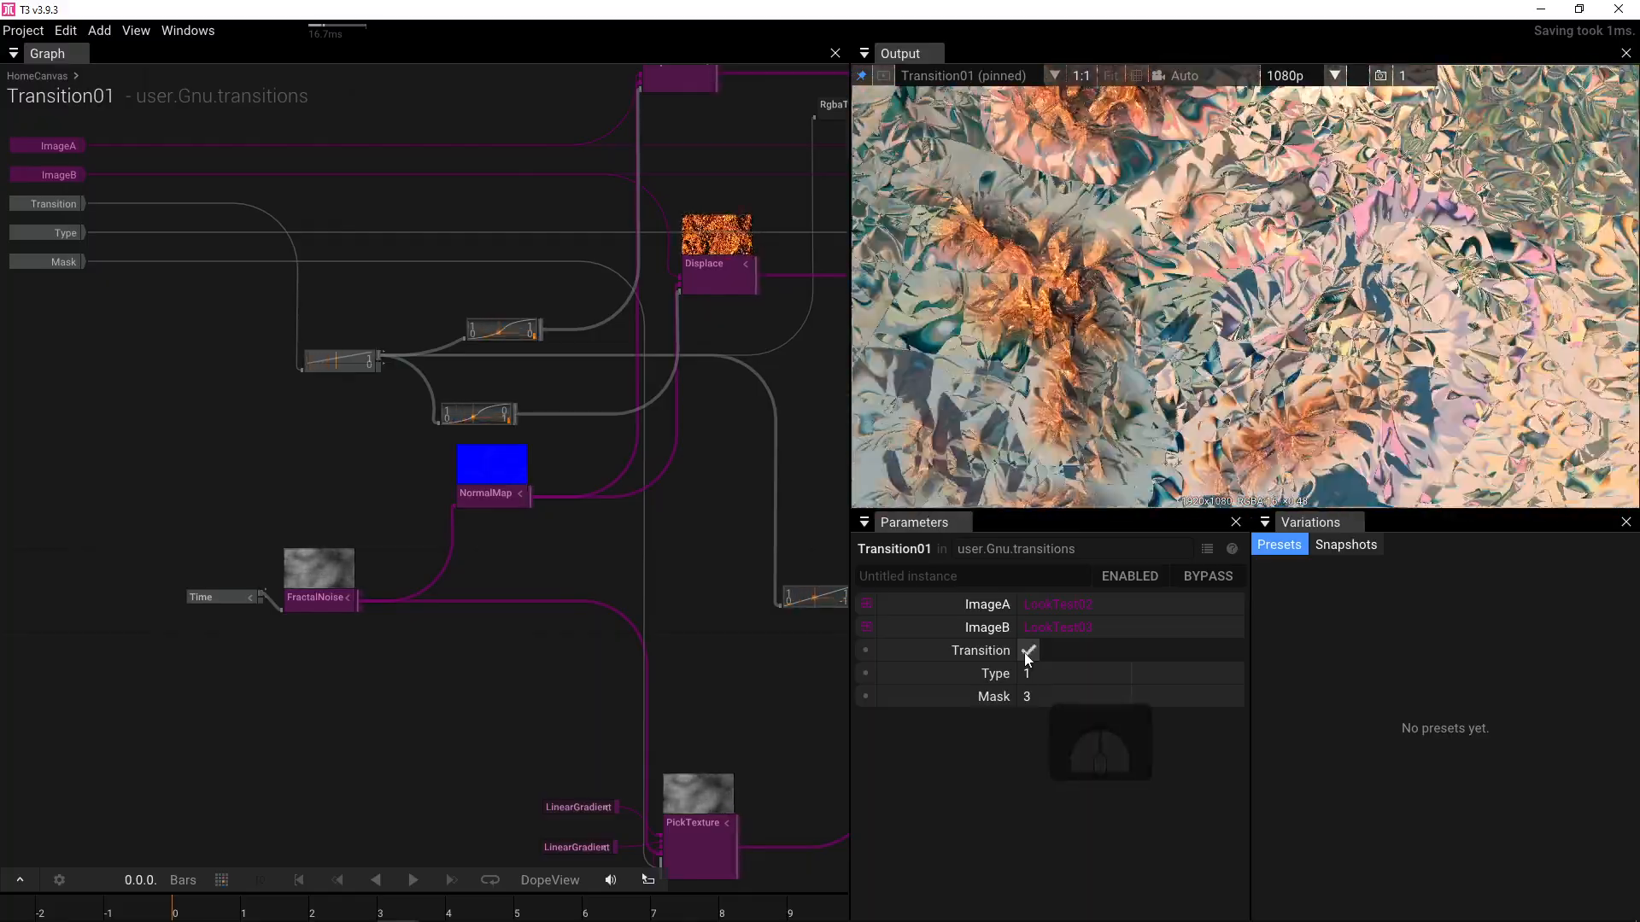
- Replay the animated displacement in both directions with the Transition toggle, leaving it off
{"action": "left_click", "coordinate": [1028, 651]}
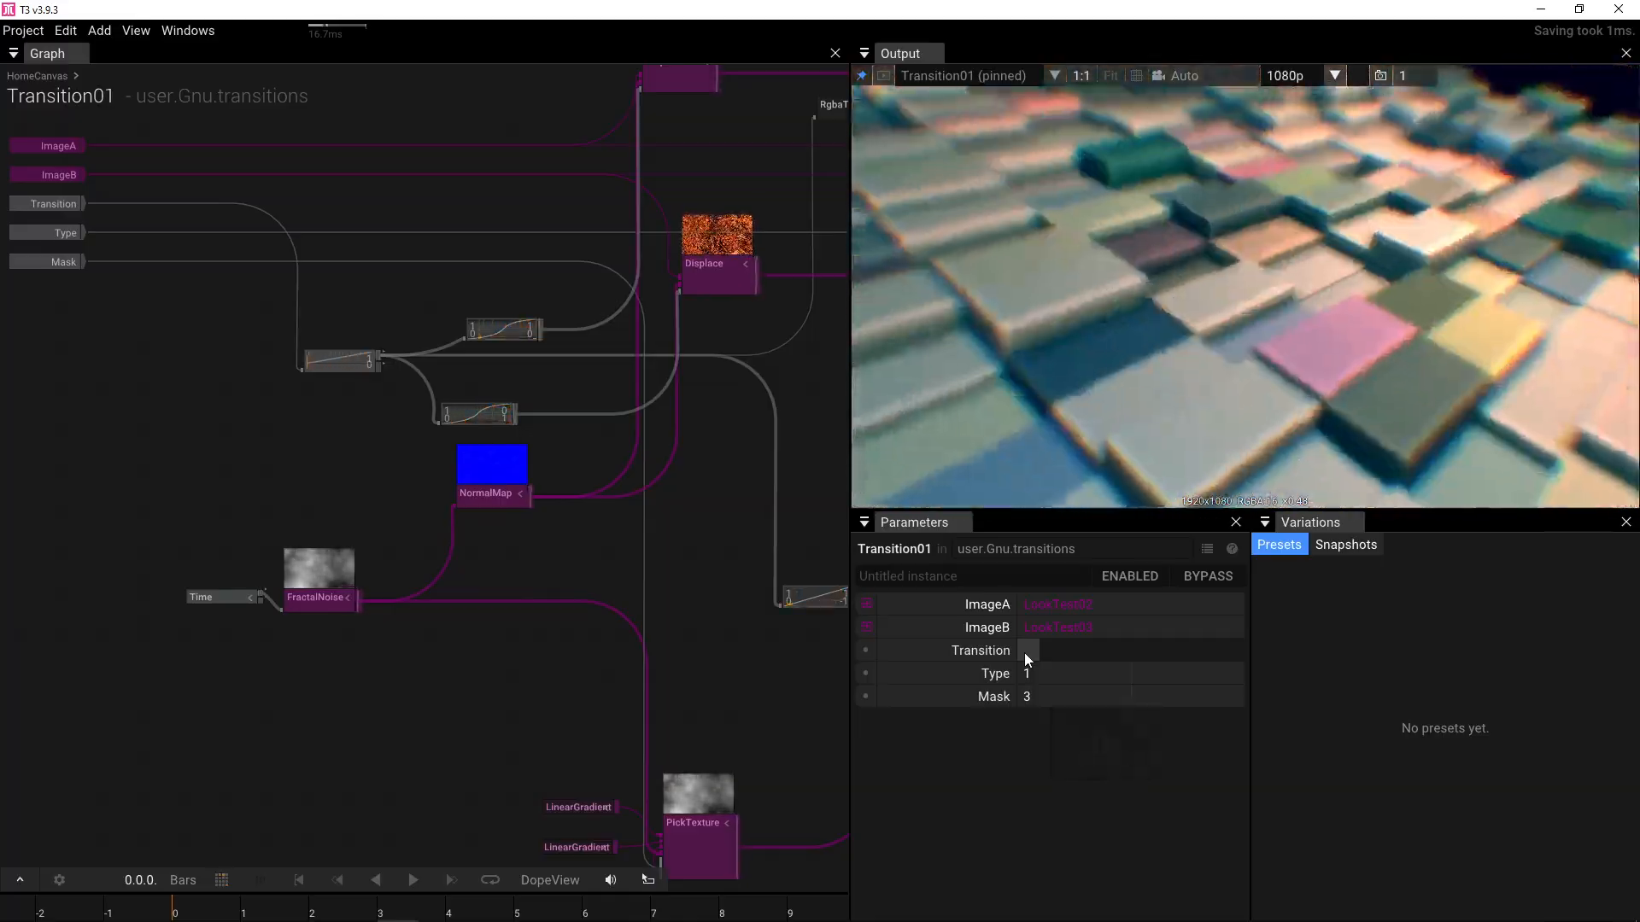
{"action": "left_click", "coordinate": [1028, 652]}
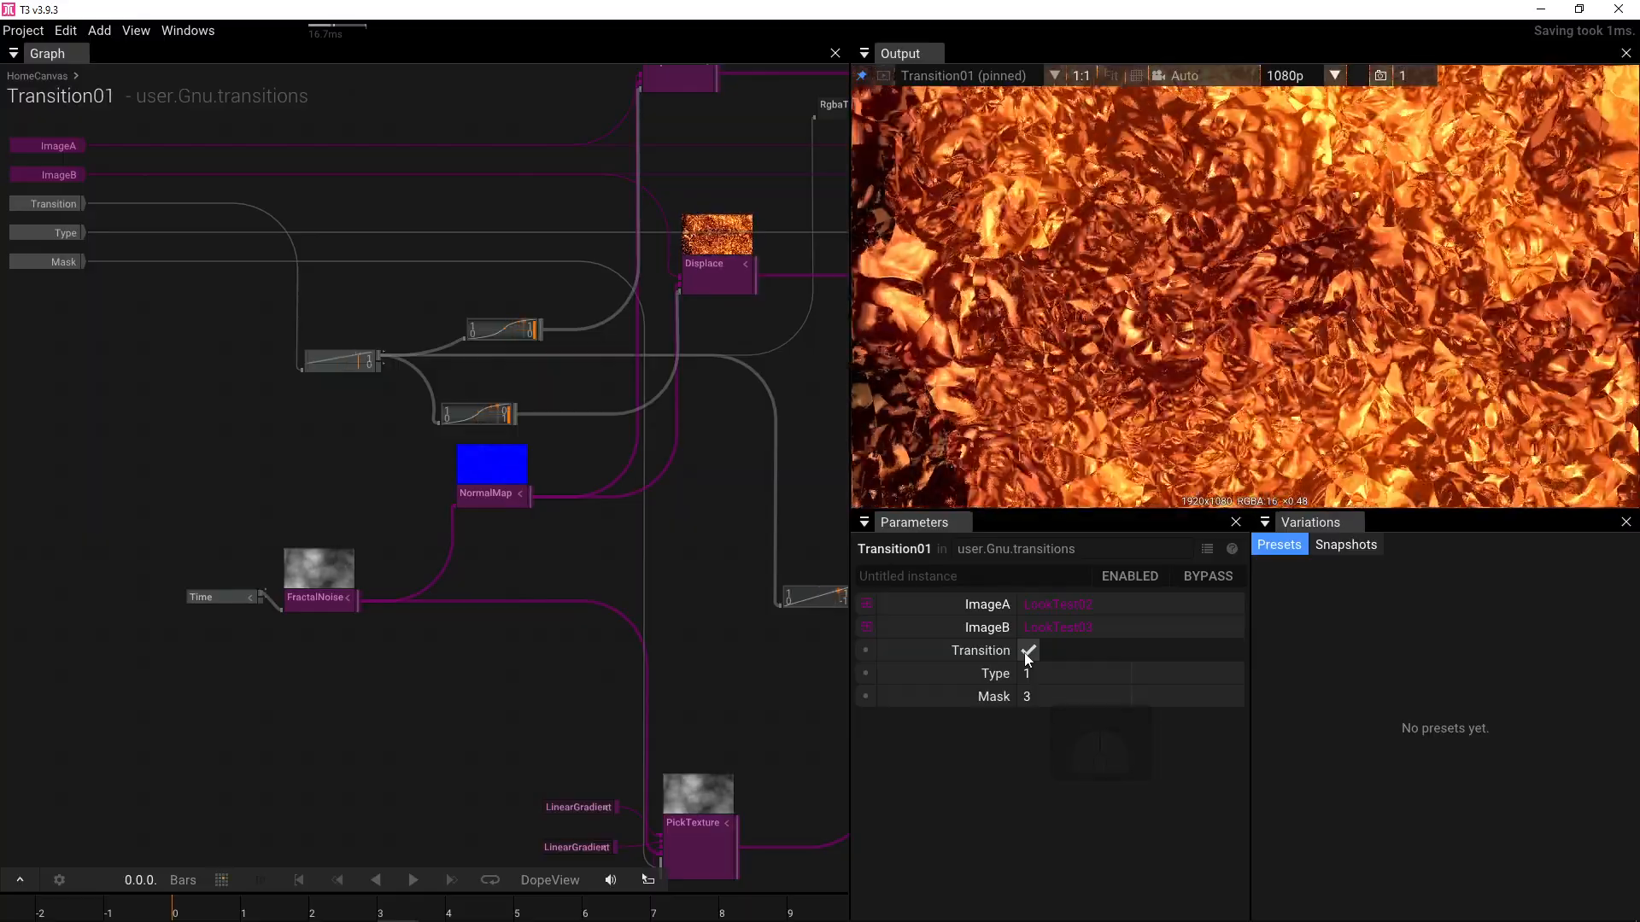
{"action": "left_click", "coordinate": [1027, 651]}
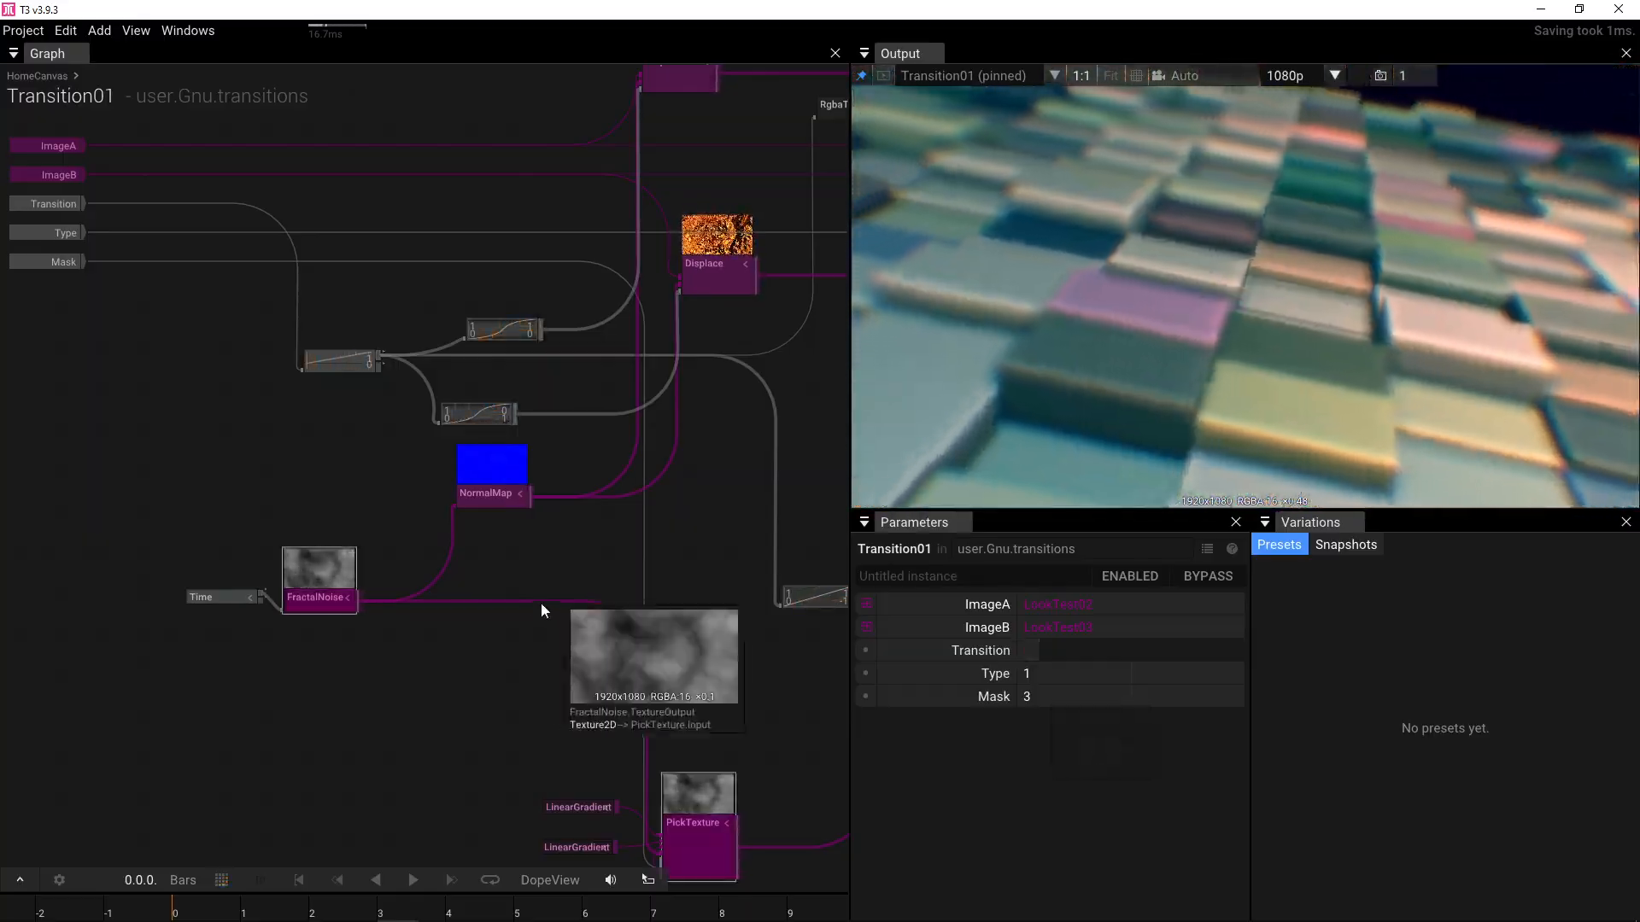
- Try BiasAndGain 0.640, 0.510 on the lower displacement Remap and 0.615, 0.460 on the upper one, and test the transition
{"action": "left_click", "coordinate": [470, 408]}
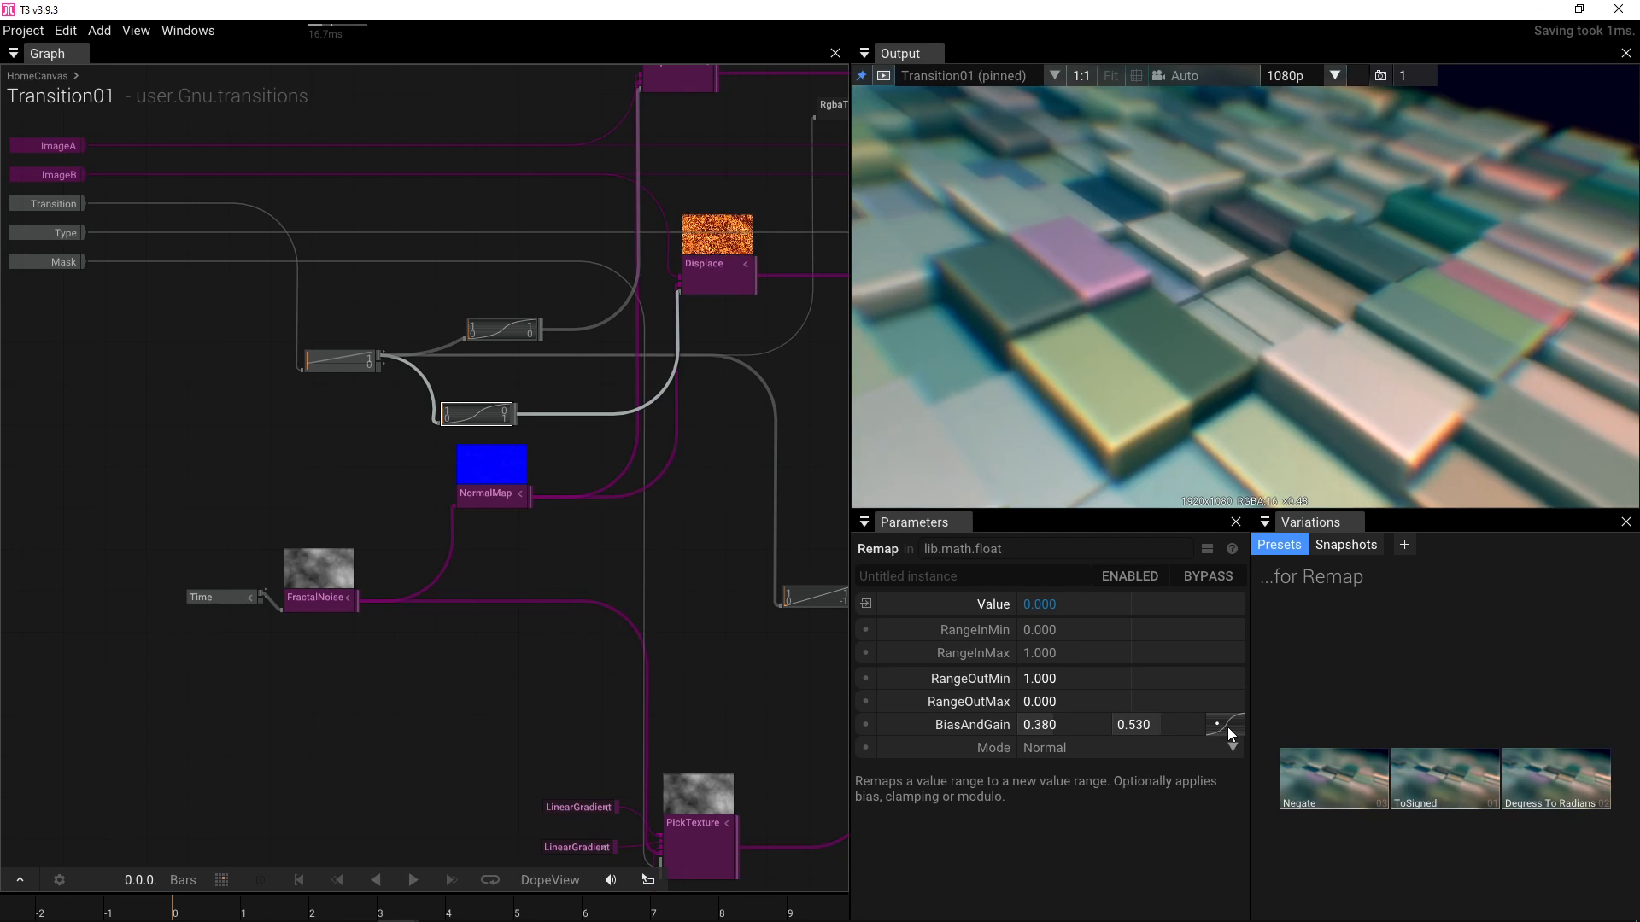
{"action": "left_click_drag", "start_coordinate": [1227, 726], "coordinate": [1272, 739]}
{"action": "left_click", "coordinate": [516, 334]}
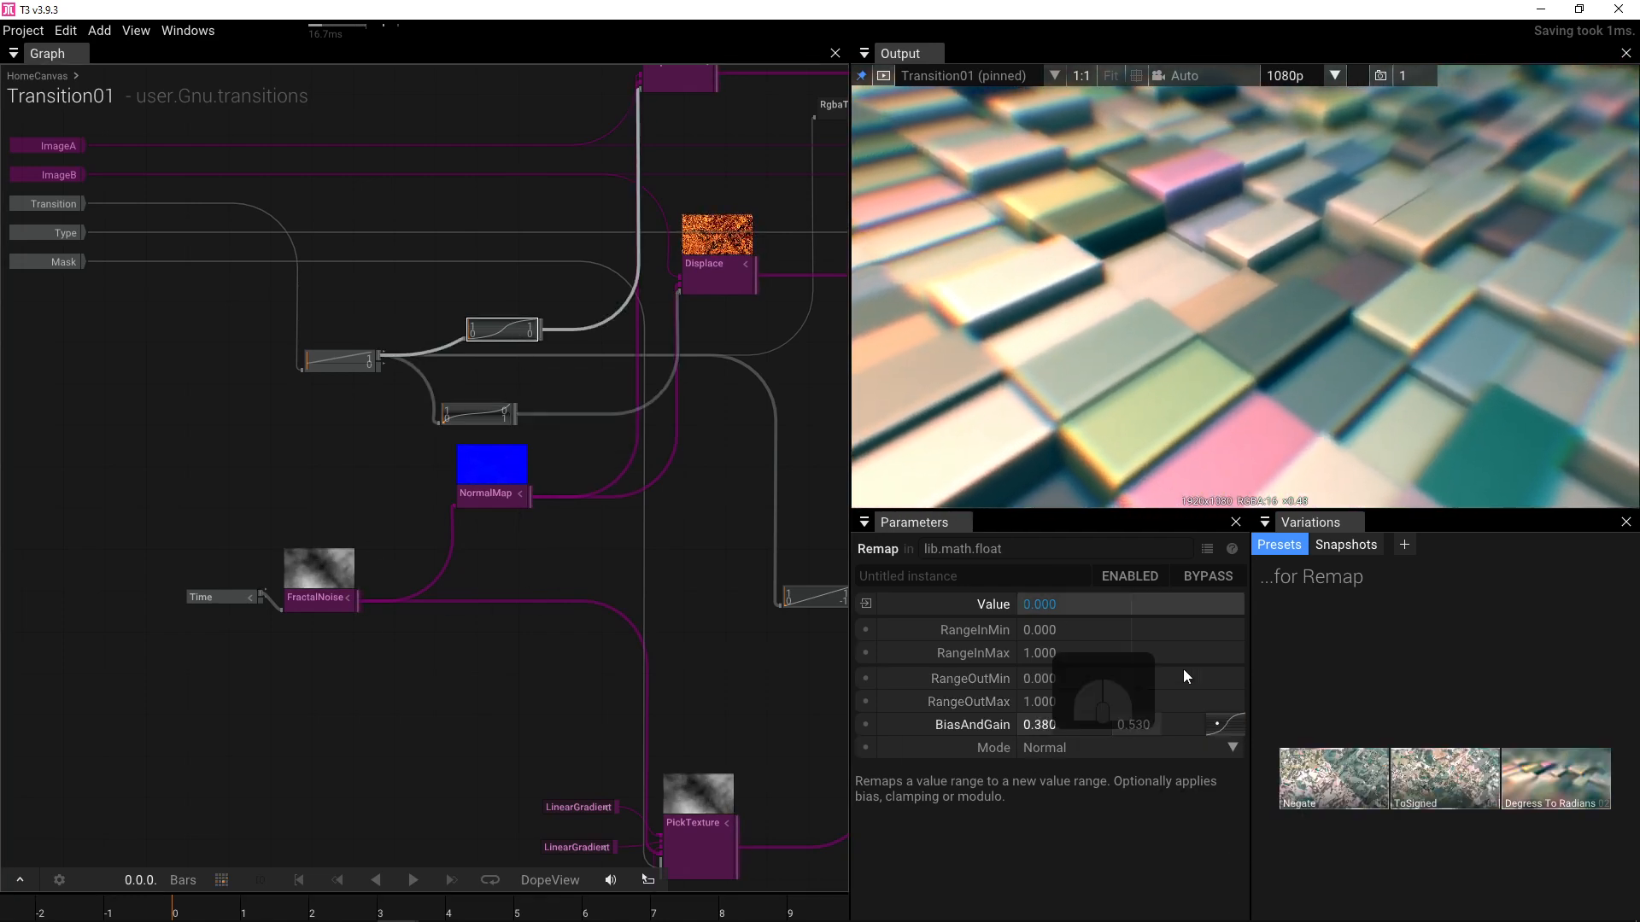
{"action": "left_click_drag", "start_coordinate": [1217, 725], "coordinate": [1258, 736]}
{"action": "left_click", "coordinate": [592, 571]}
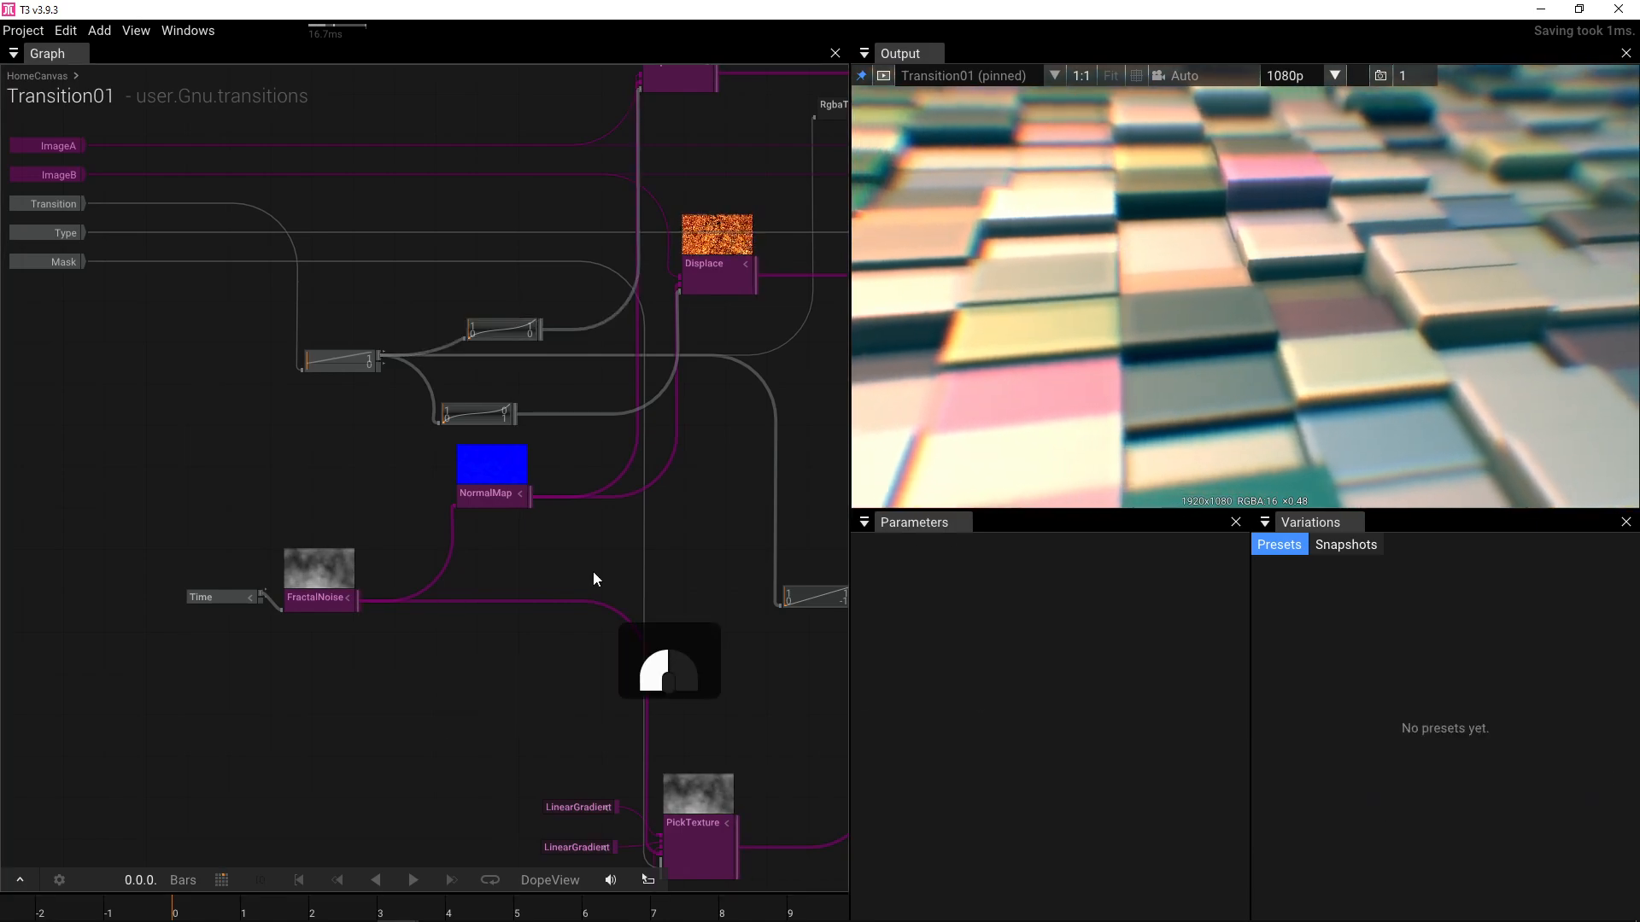
{"action": "left_click_drag", "start_coordinate": [1037, 651], "coordinate": [1032, 647]}
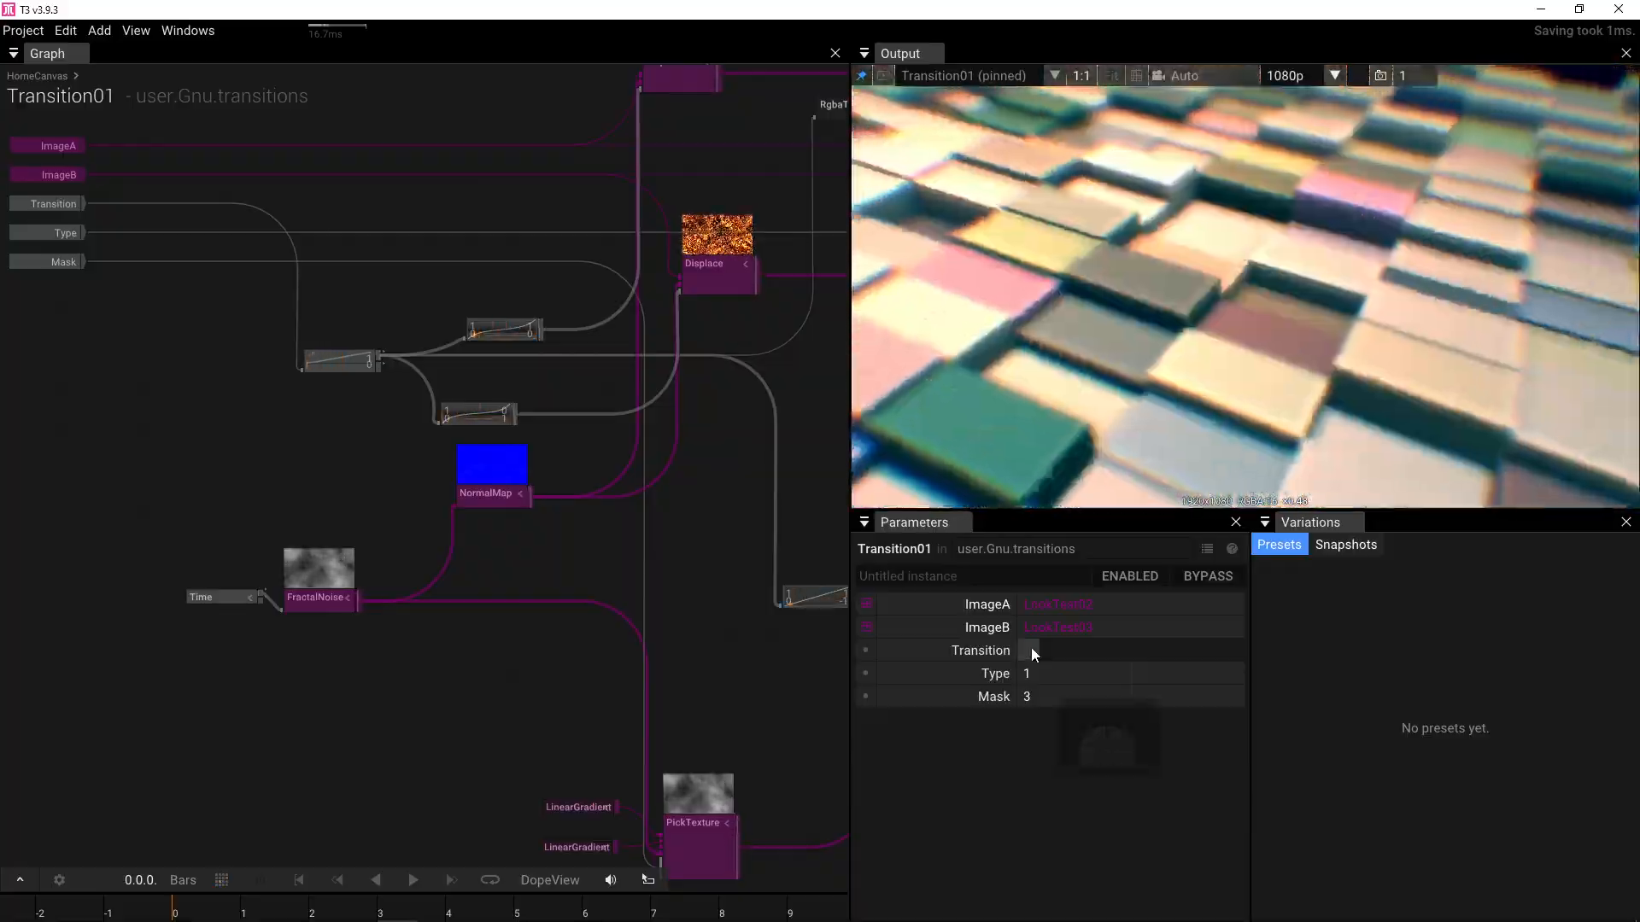
{"action": "left_click", "coordinate": [1032, 650]}
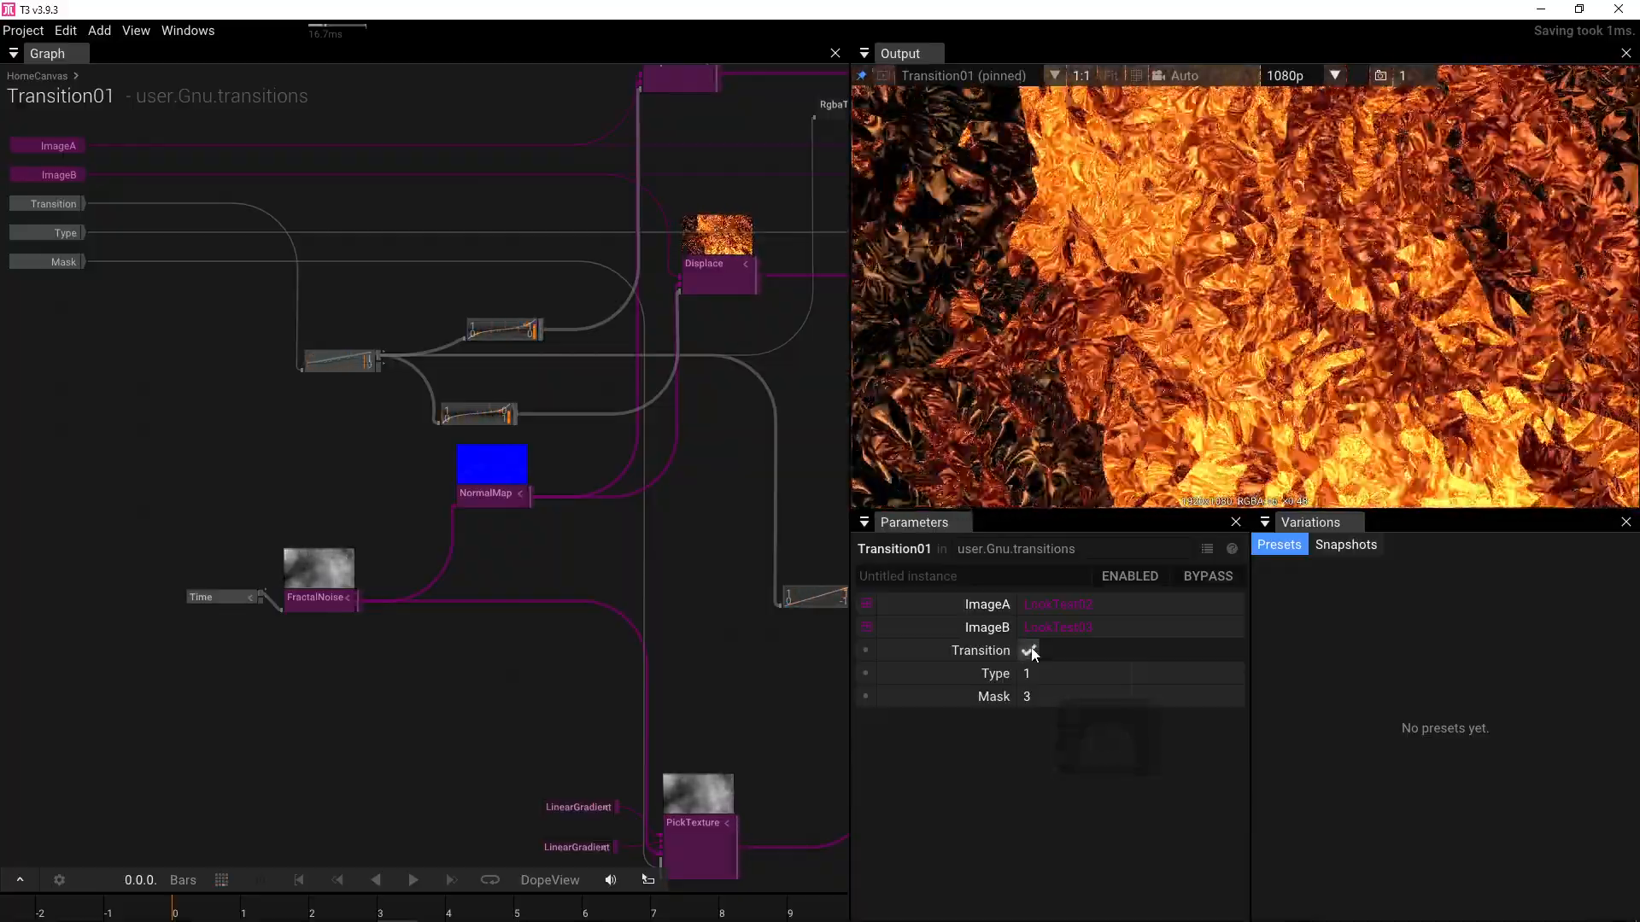
- Readjust the easing curves of both displacement Remaps, with the upper one's BiasAndGain at 0.340, 0.480, and test by switching Transition off
{"action": "left_click", "coordinate": [484, 416]}
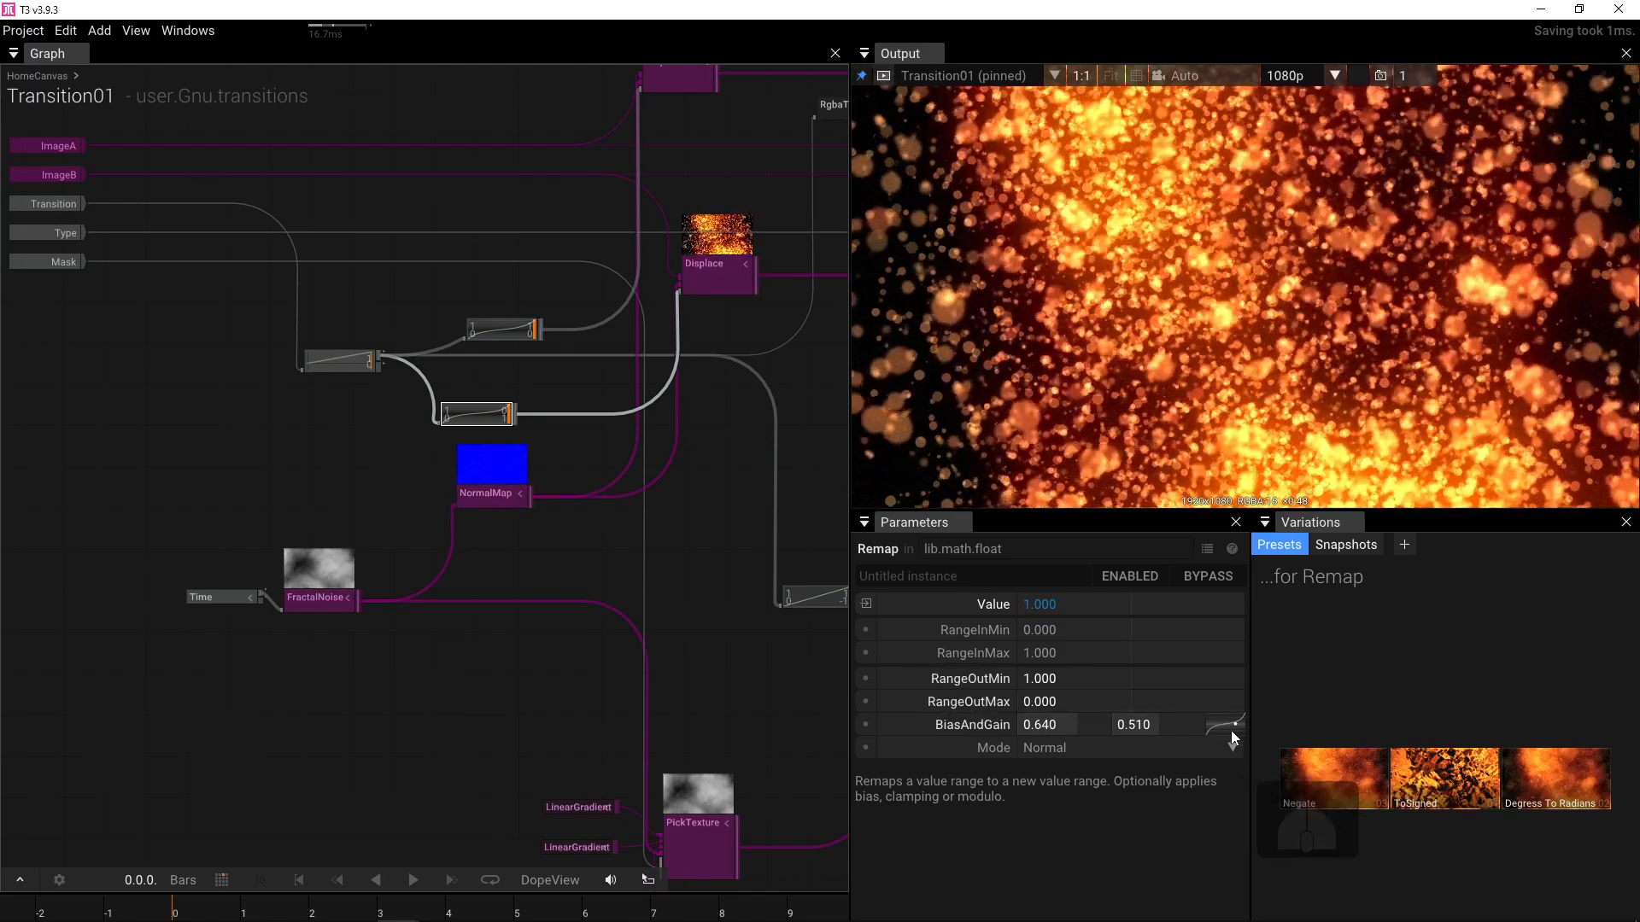
{"action": "left_click_drag", "start_coordinate": [1213, 732], "coordinate": [787, 681]}
{"action": "left_click", "coordinate": [500, 330]}
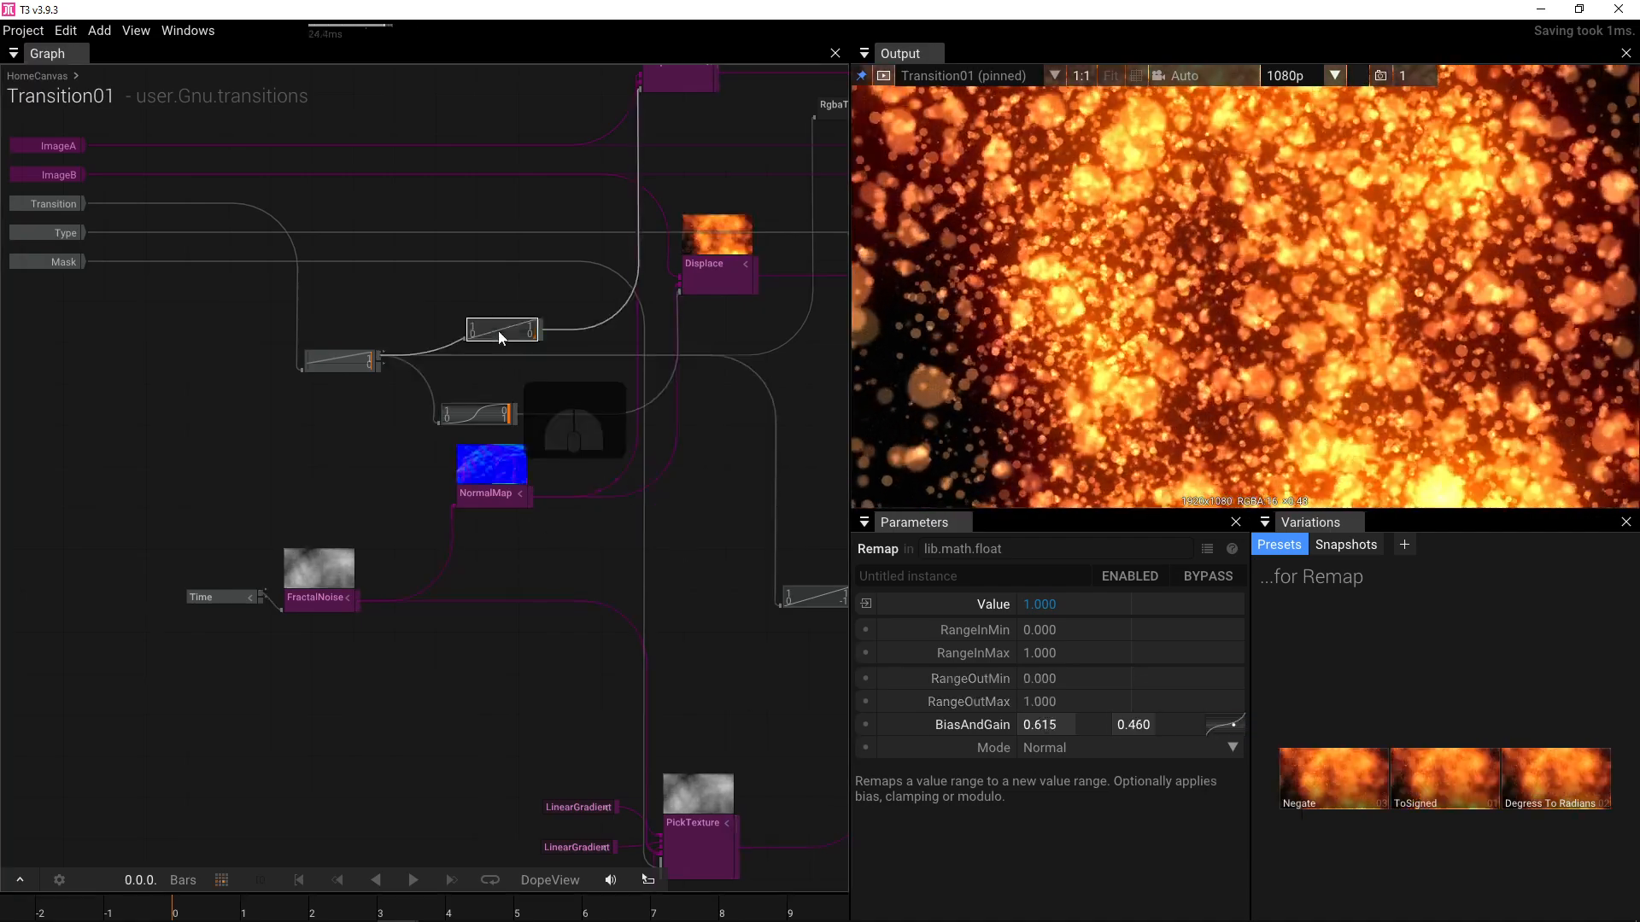
{"action": "left_click_drag", "start_coordinate": [1237, 722], "coordinate": [1191, 719]}
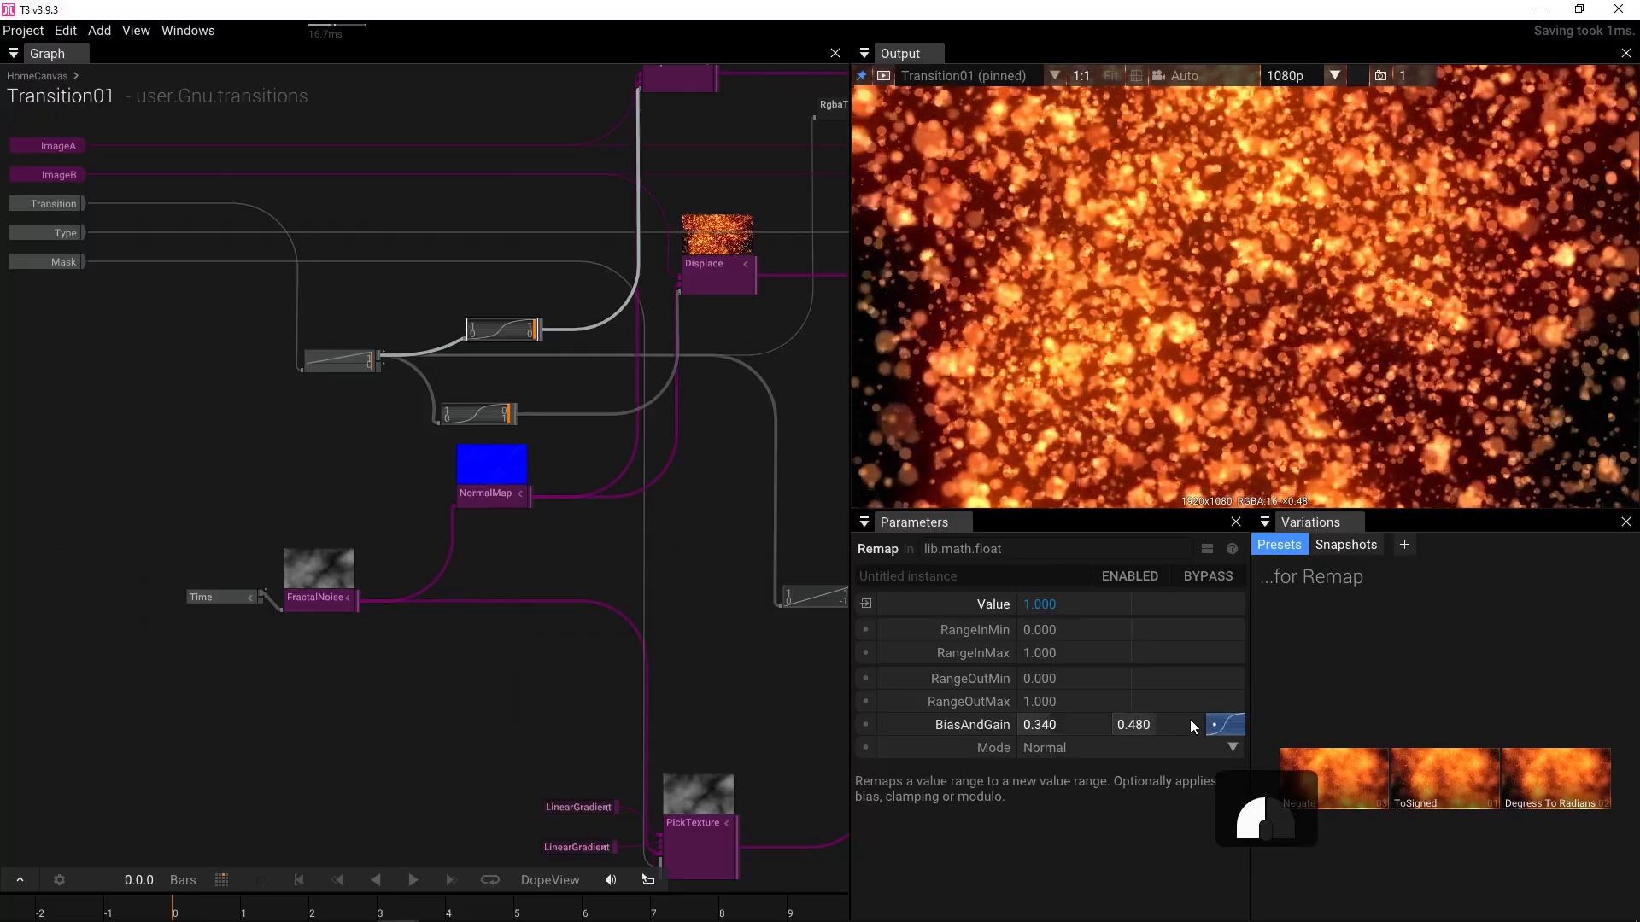
{"action": "left_click", "coordinate": [495, 543]}
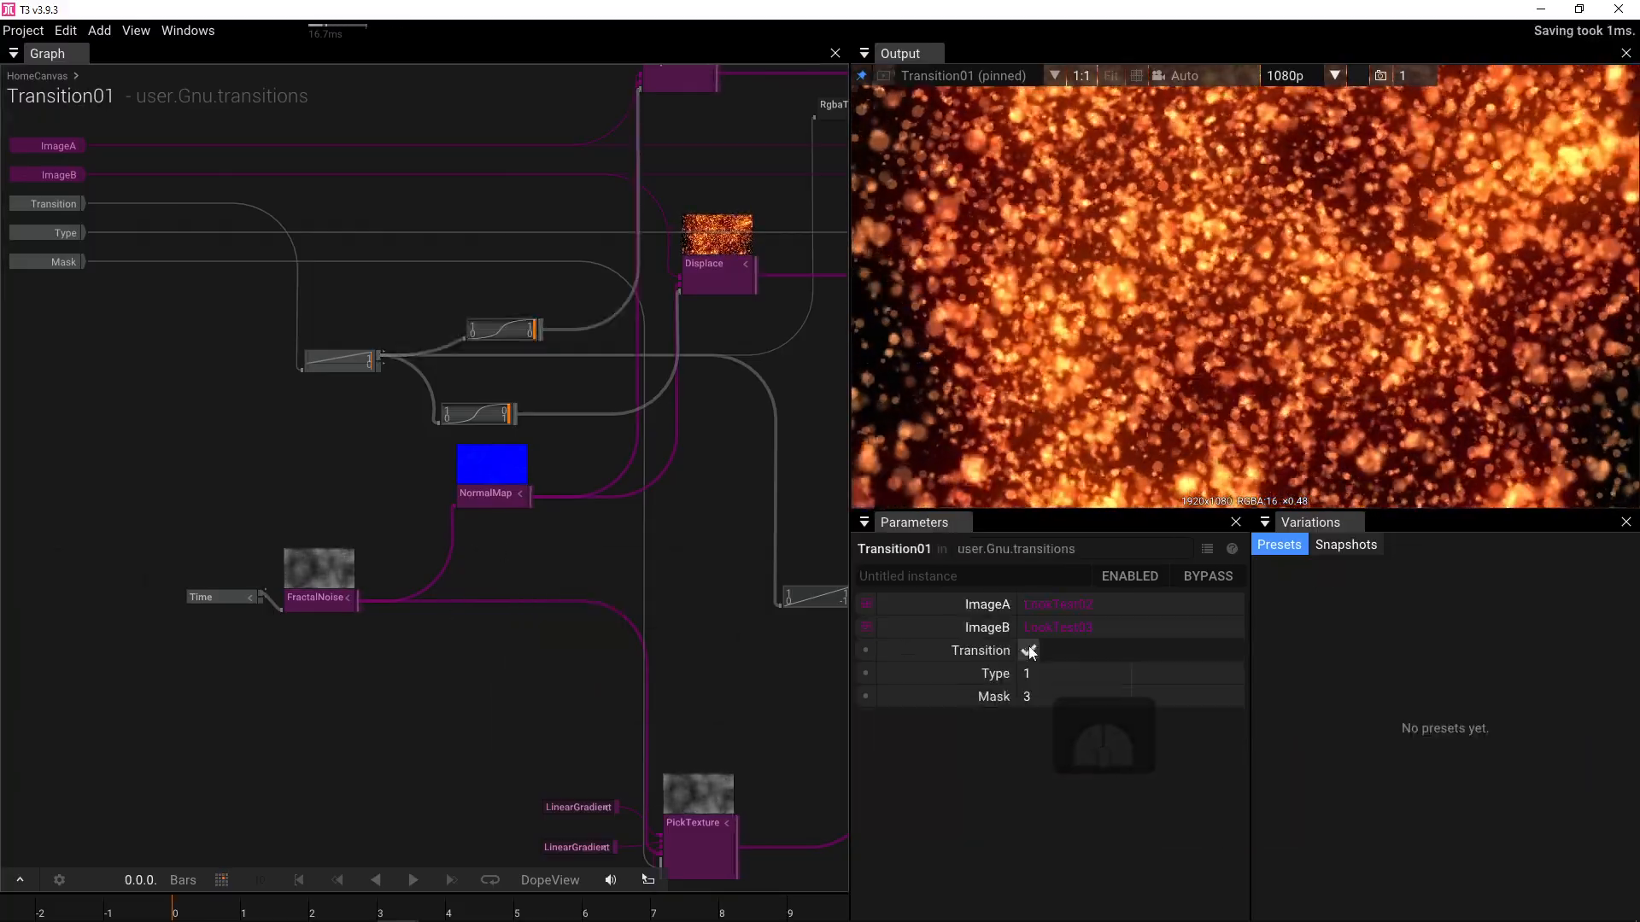
{"action": "left_click_drag", "start_coordinate": [1028, 645], "coordinate": [918, 644]}
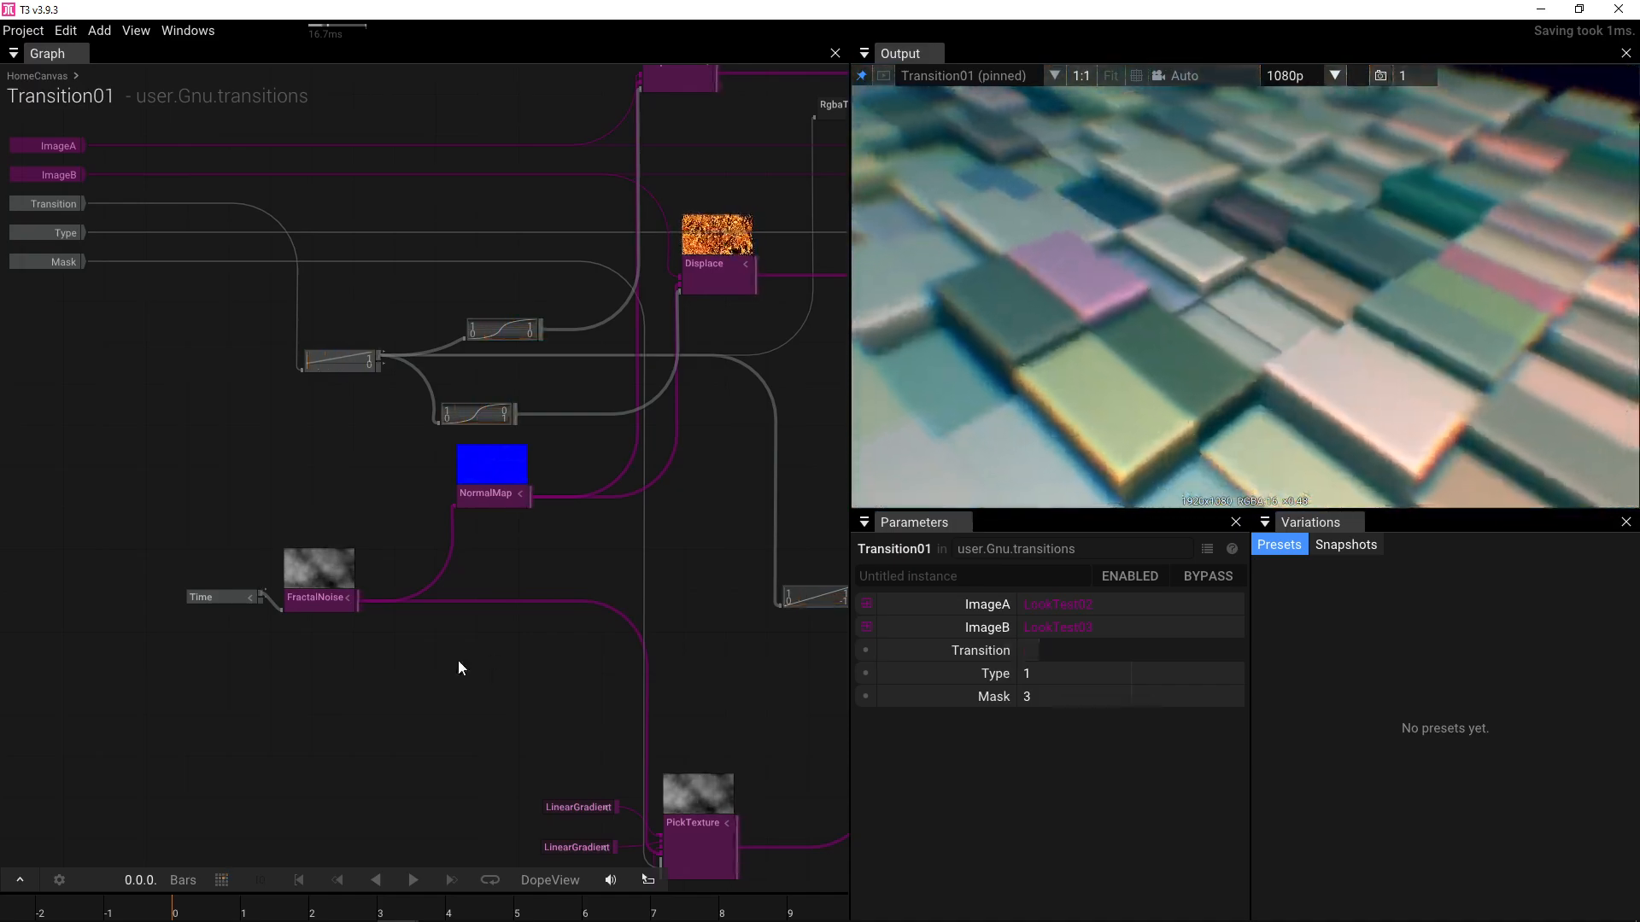
- Apply the "untitled" preset to the FractalNoise node
{"action": "left_click_drag", "start_coordinate": [423, 668], "coordinate": [525, 657]}
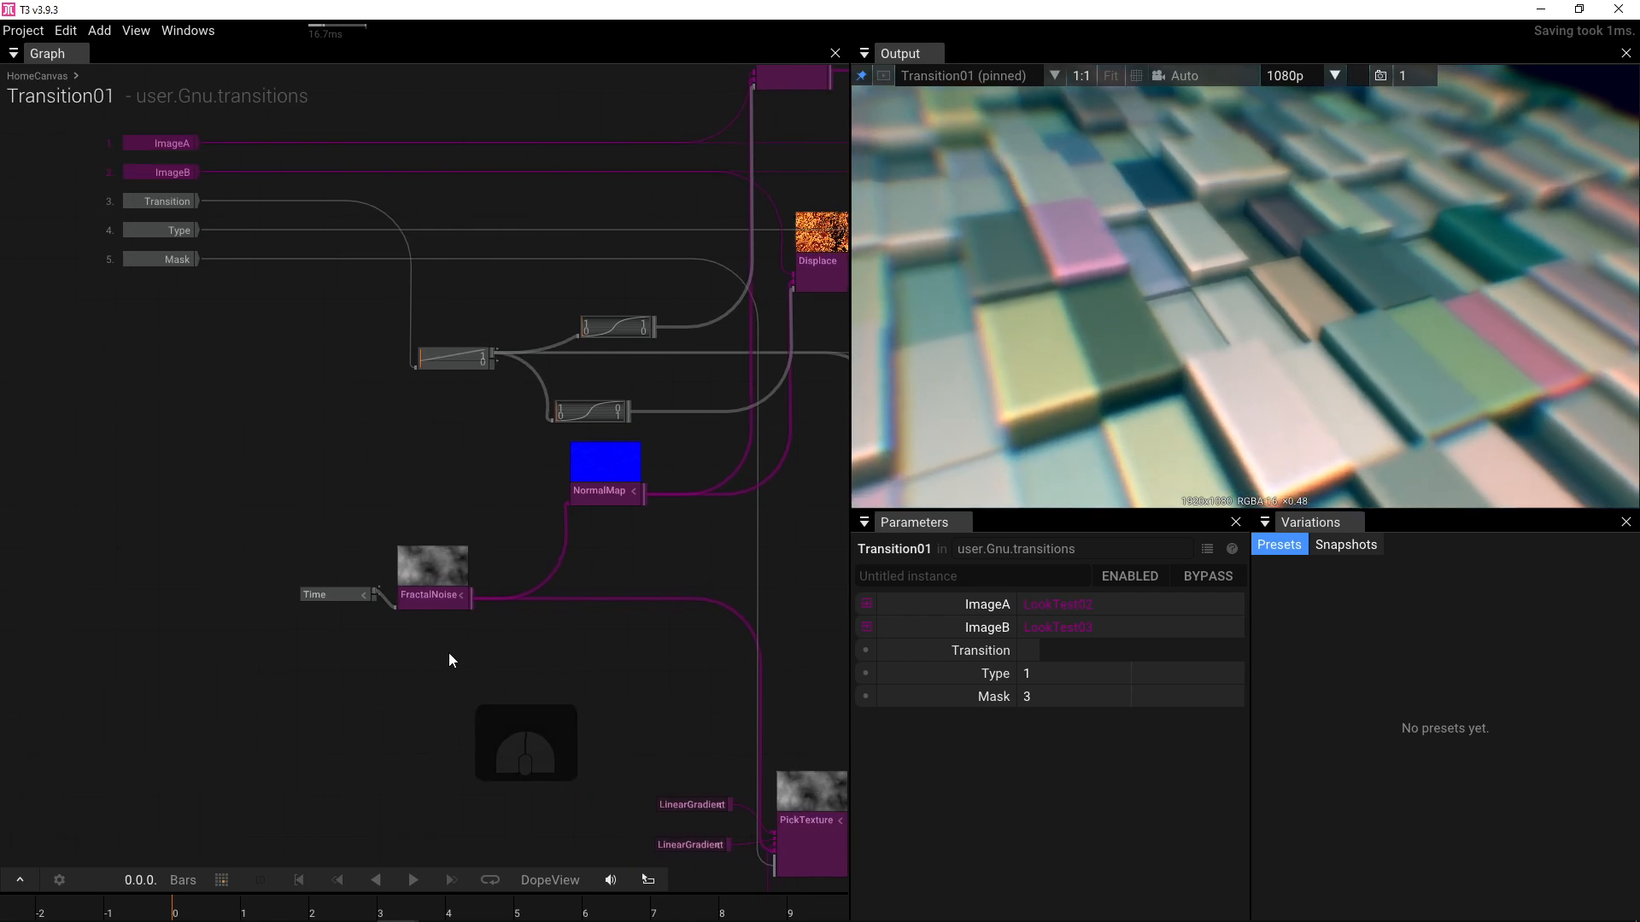
{"action": "left_click", "coordinate": [439, 602]}
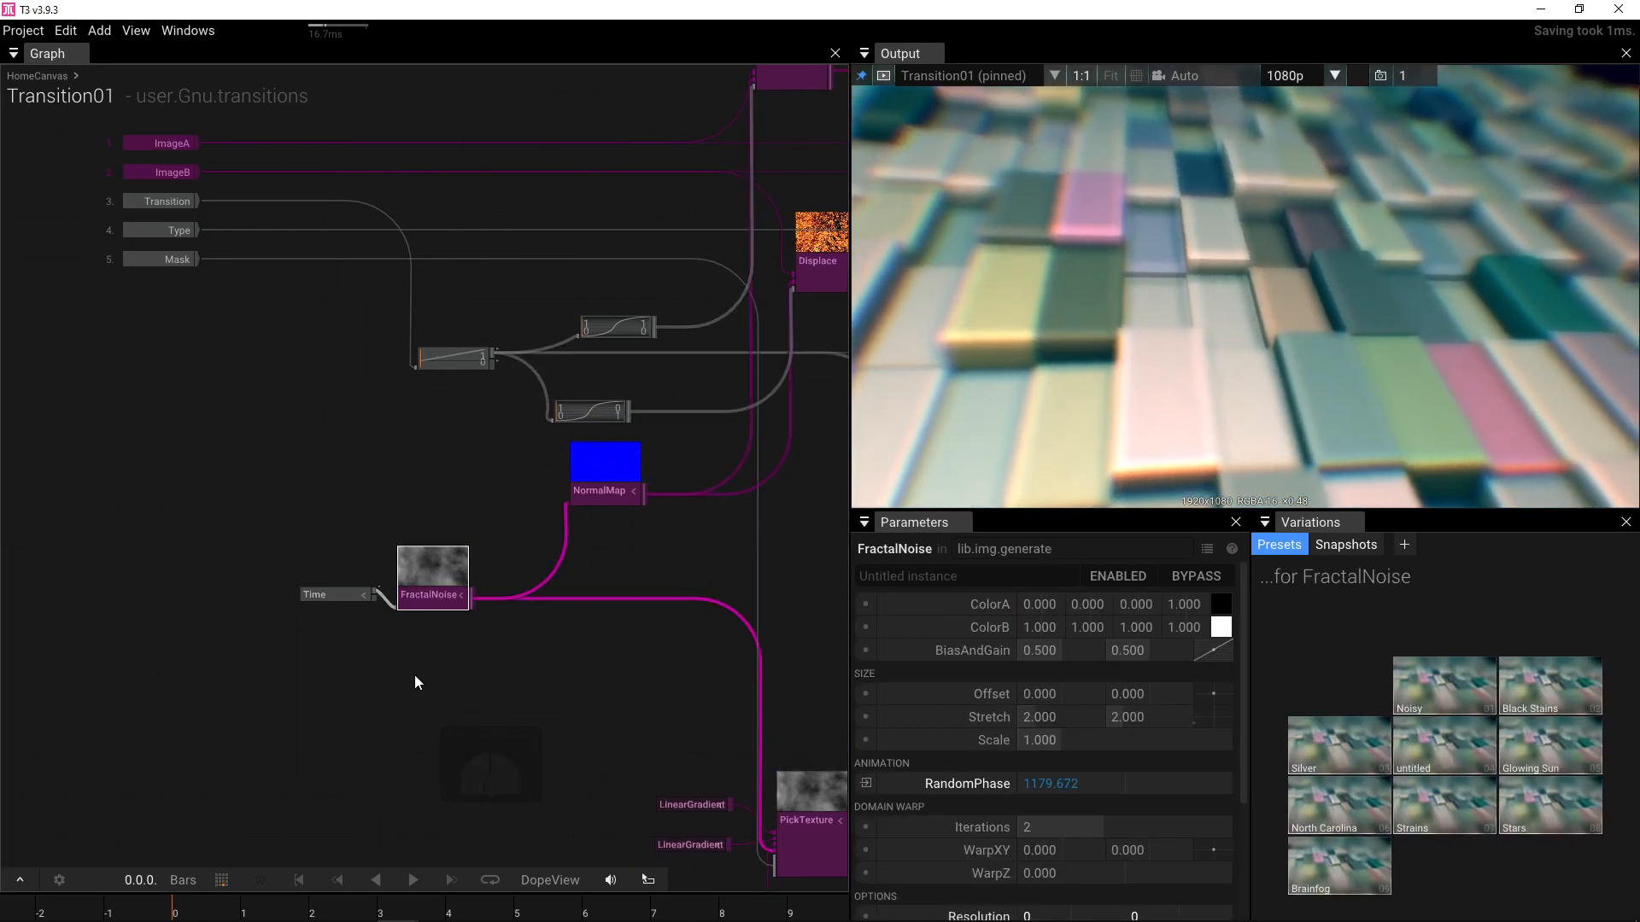
{"action": "scroll", "coordinate": [458, 657], "scroll_direction": "up", "scroll_amount": 4}
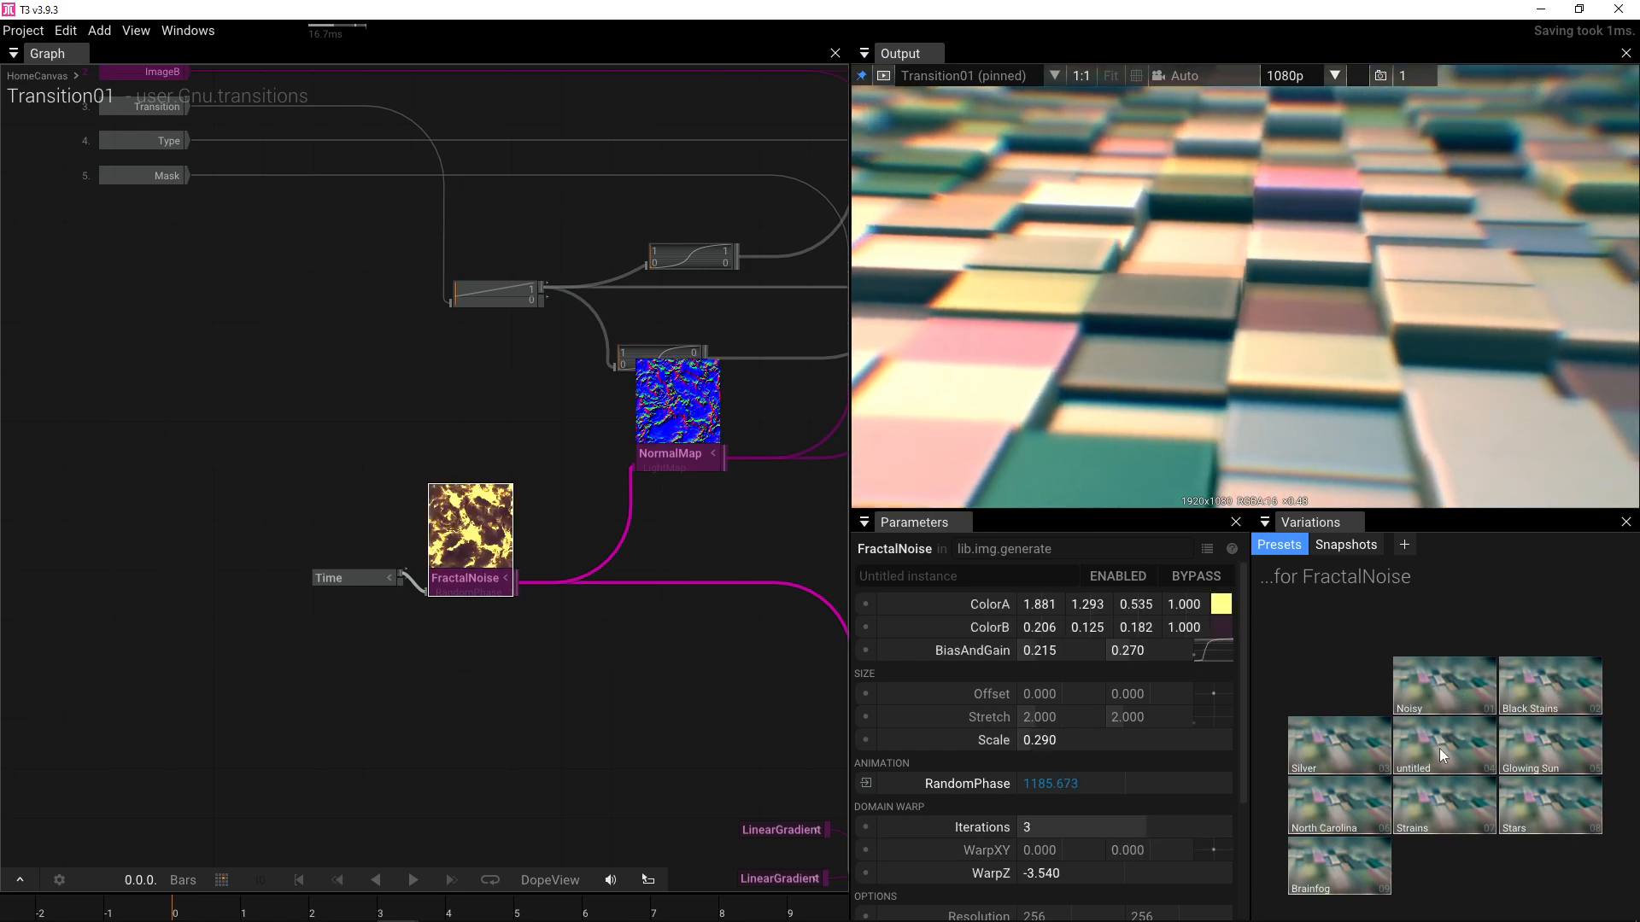
{"action": "left_click", "coordinate": [1438, 750]}
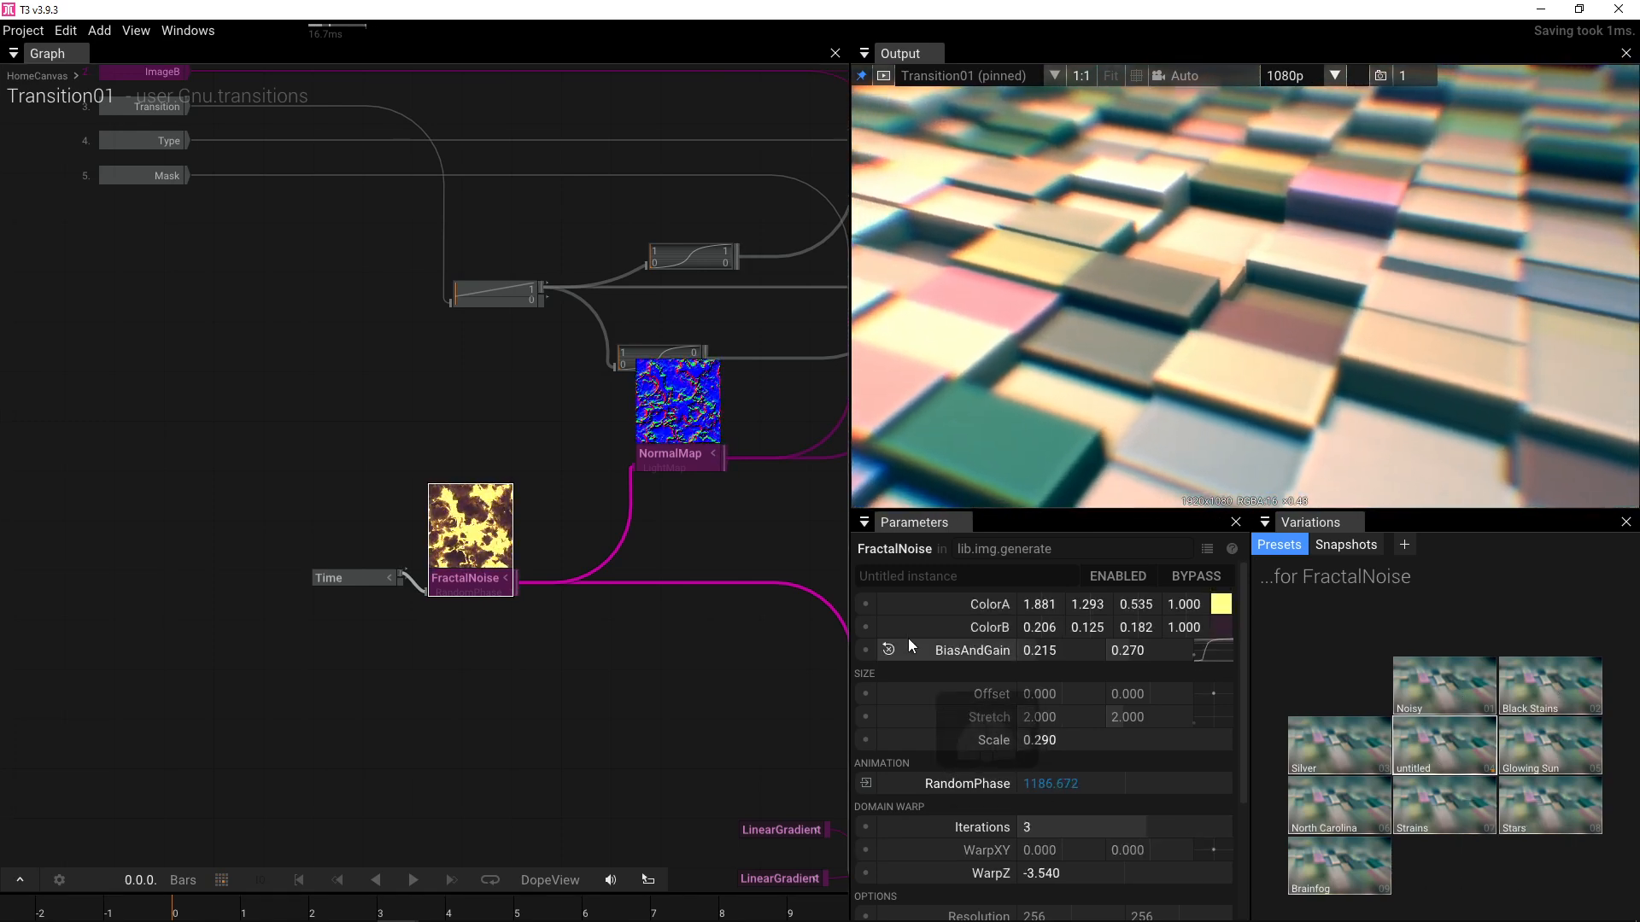
- Set the FractalNoise node's ColorB to black and its ColorA to white using the previously used colors
{"action": "left_click", "coordinate": [1221, 630]}
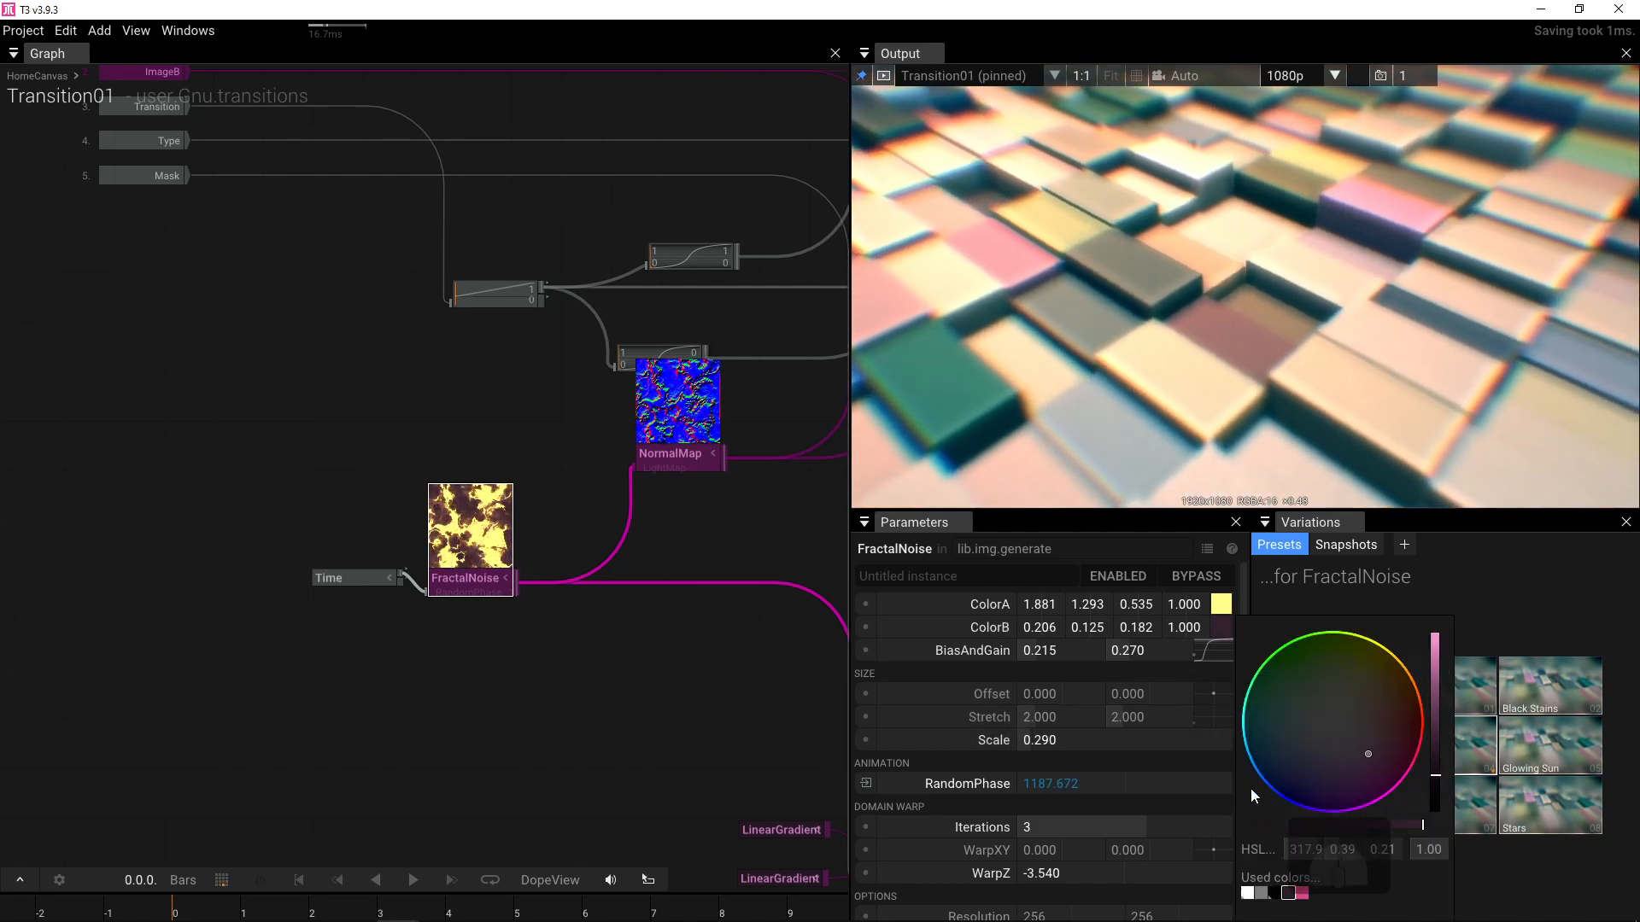
{"action": "left_click", "coordinate": [1274, 893]}
{"action": "left_click", "coordinate": [1218, 609]}
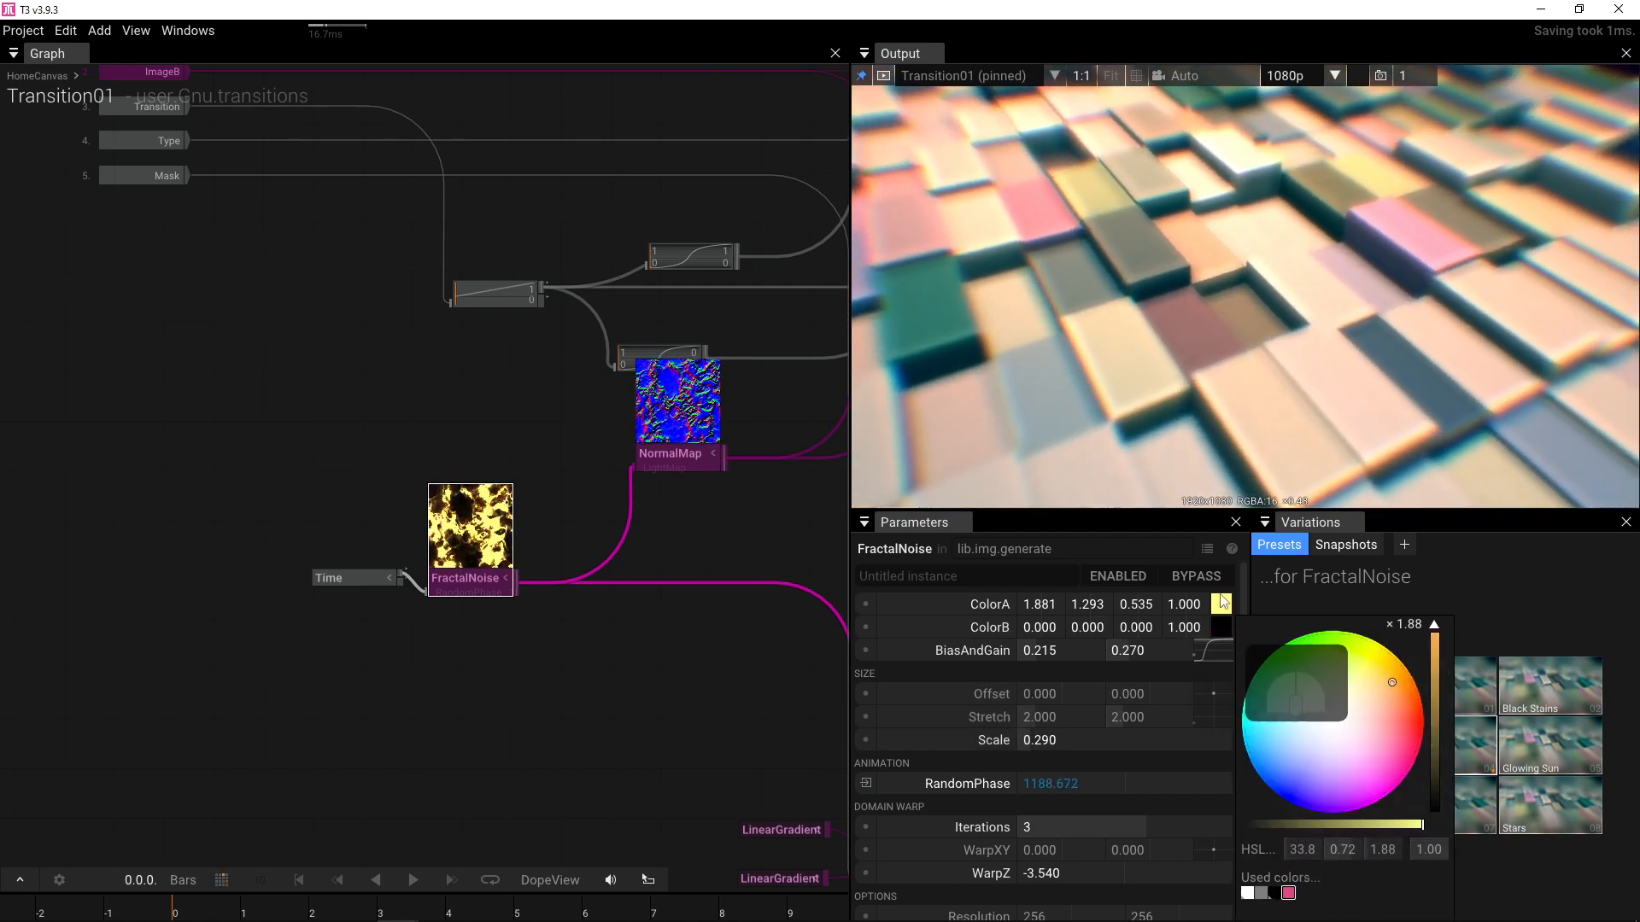
{"action": "left_click", "coordinate": [1247, 894]}
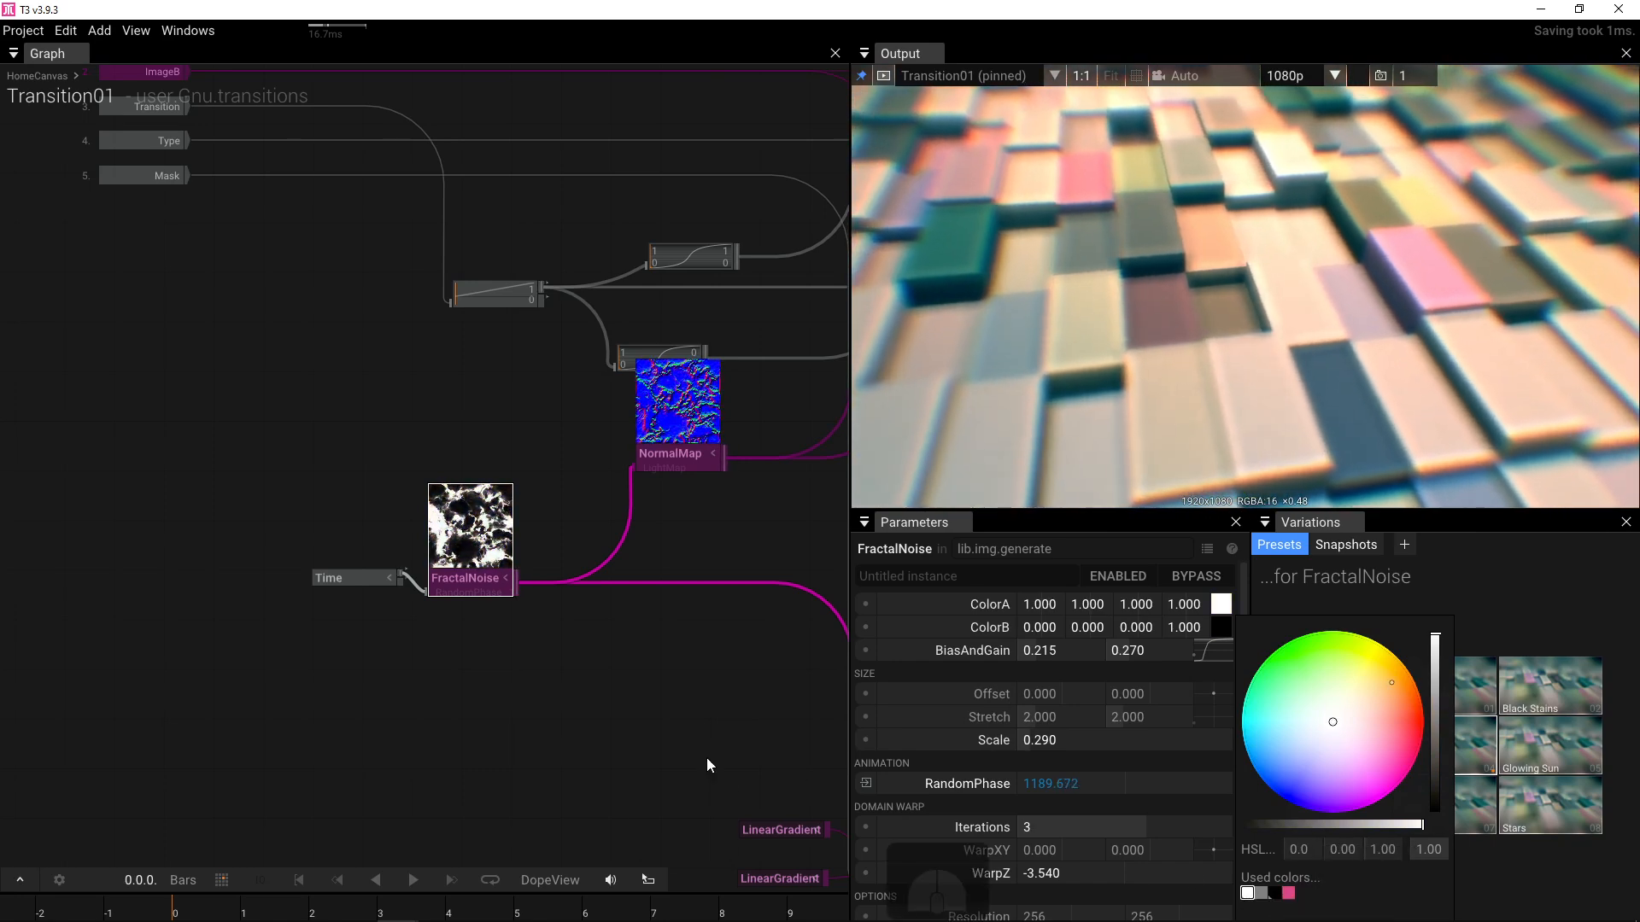
- Inspect the noise and normal map previews, and set the FractalNoise Scale to 0.910
{"action": "mouse_move", "coordinate": [668, 518]}
{"action": "left_mouse_down"}
{"action": "mouse_move", "coordinate": [665, 556]}
{"action": "mouse_move", "coordinate": [678, 541]}
{"action": "left_mouse_up"}
{"action": "scroll", "coordinate": [673, 557], "scroll_direction": "up", "scroll_amount": 2}
{"action": "scroll", "coordinate": [673, 561], "scroll_direction": "up", "scroll_amount": 2}
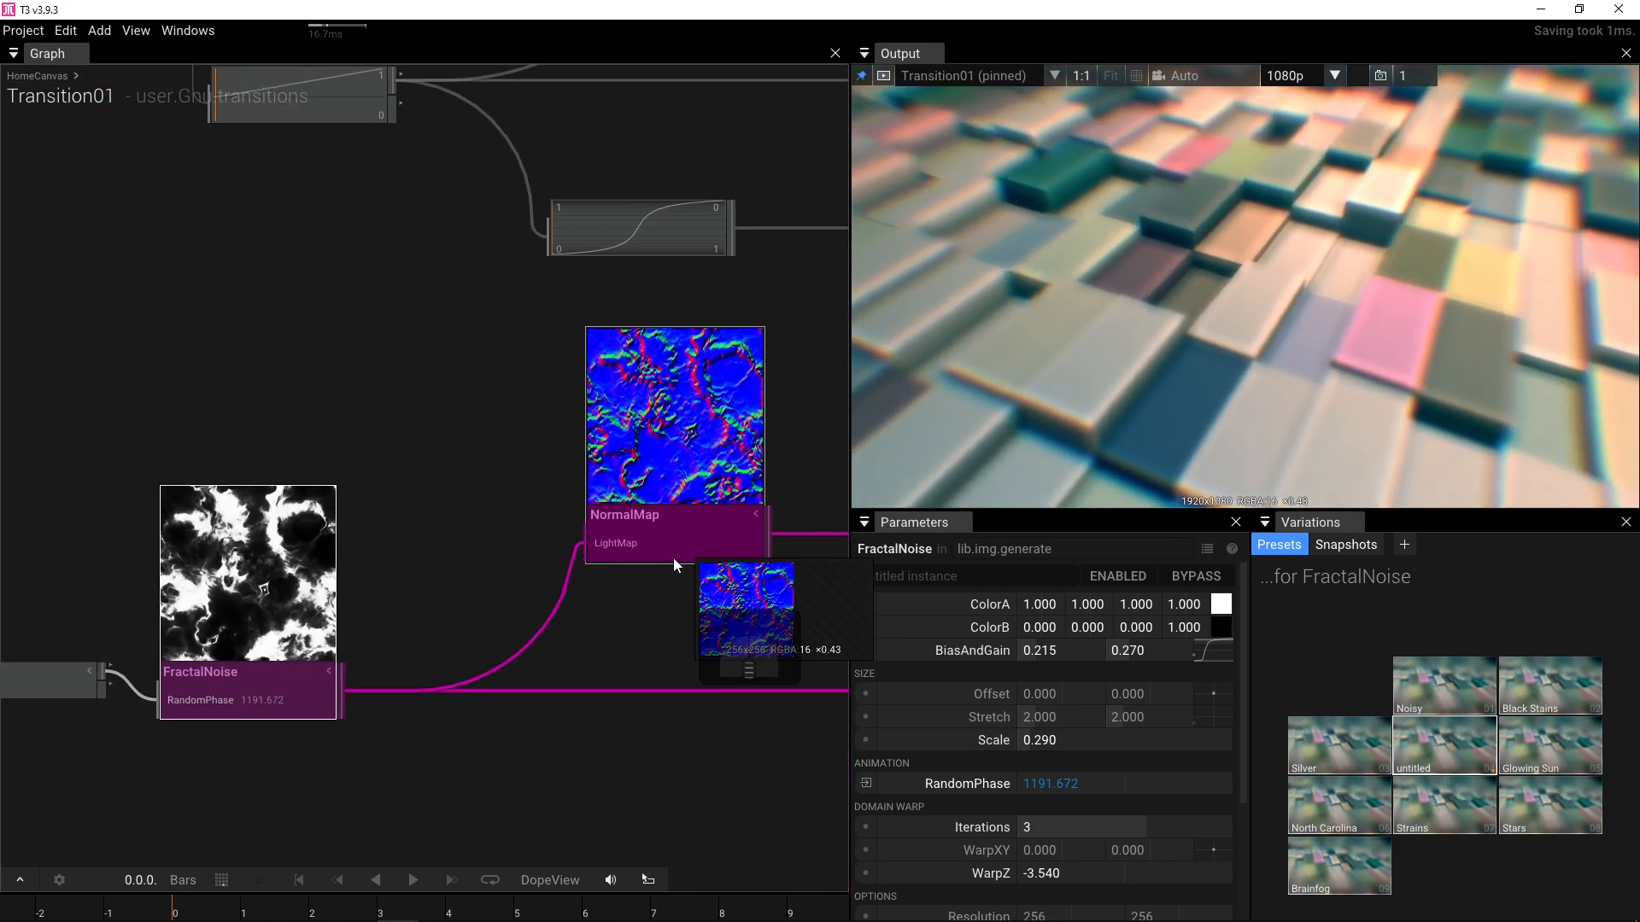
{"action": "scroll", "coordinate": [673, 560], "scroll_direction": "down", "scroll_amount": 3}
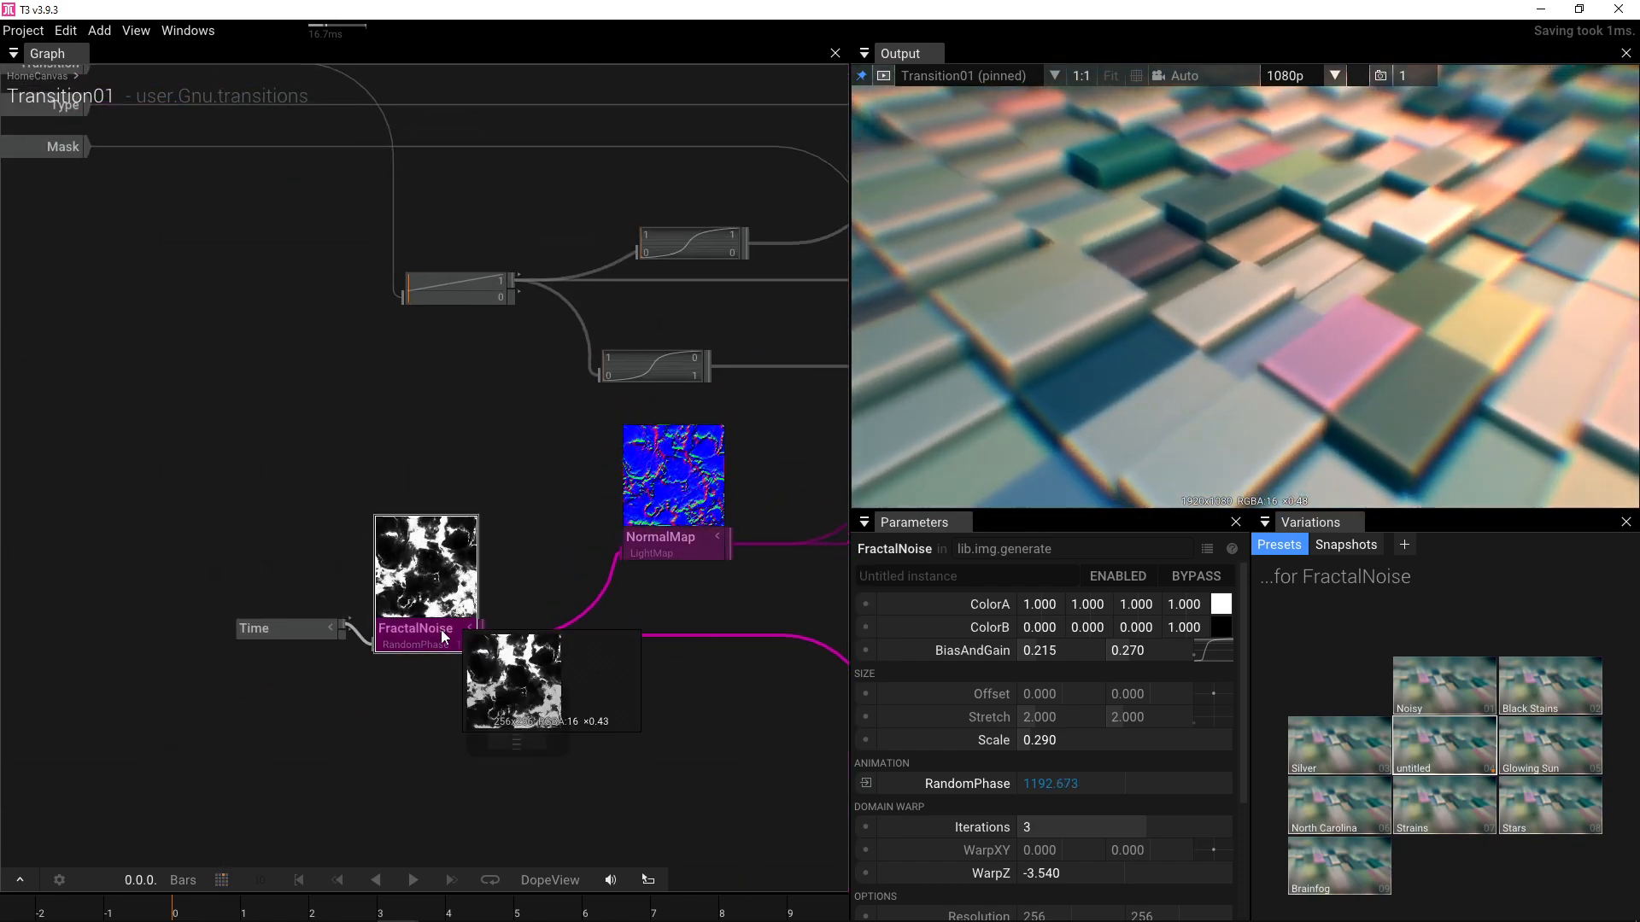
{"action": "left_click_drag", "start_coordinate": [1087, 742], "coordinate": [1143, 748]}
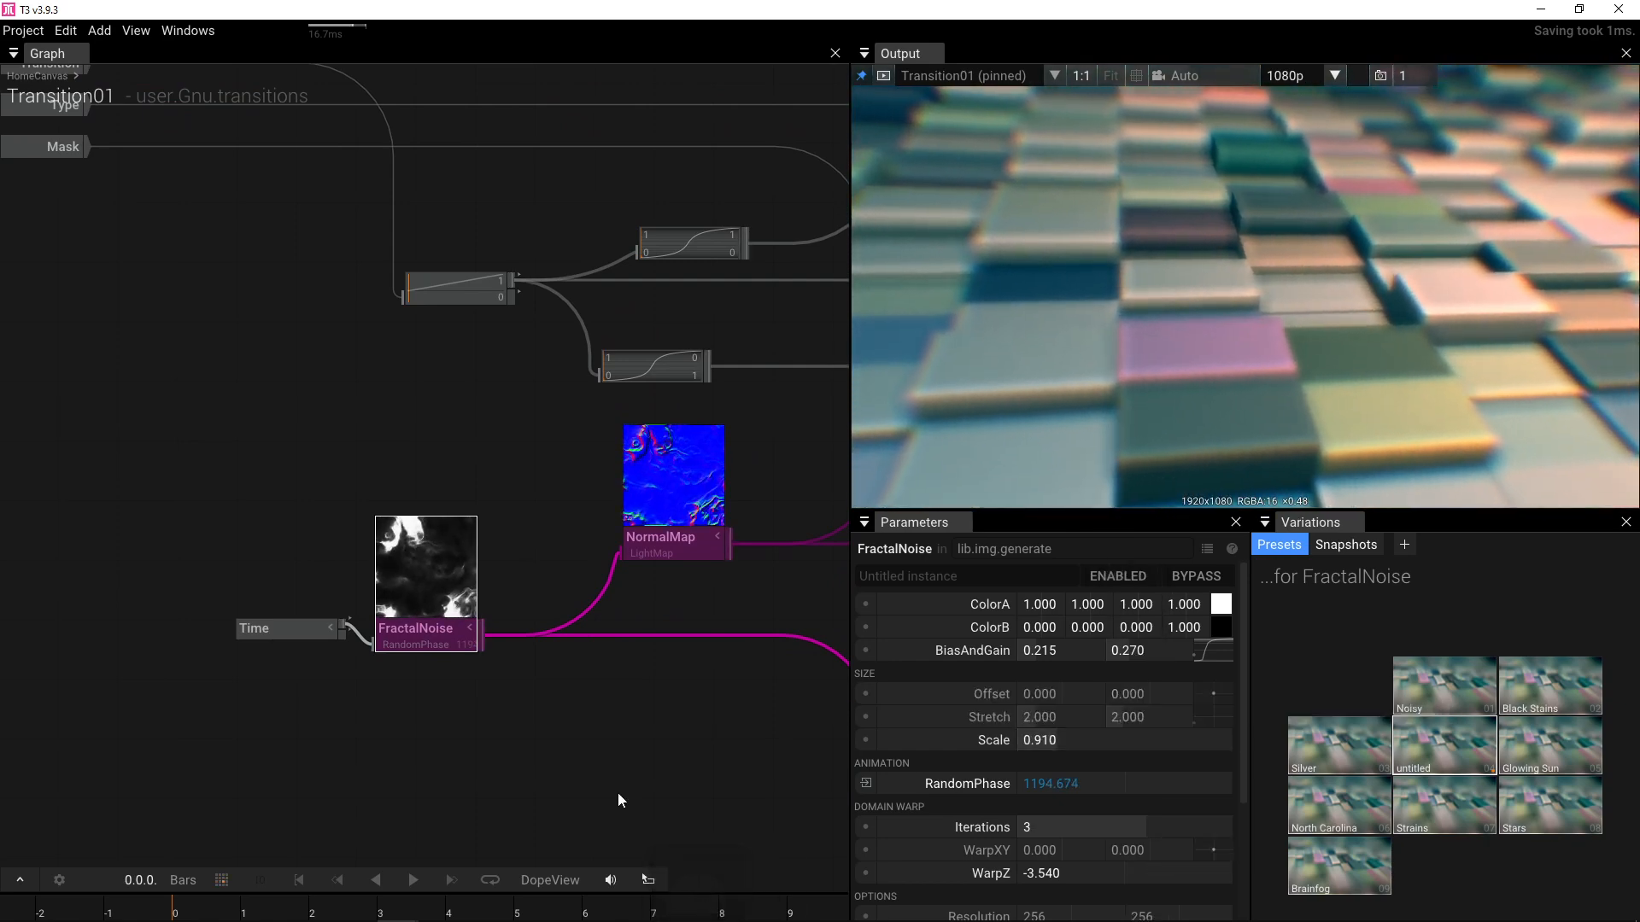
- Test the transition with the new noise pattern by toggling Transition on and off repeatedly
{"action": "left_click", "coordinate": [330, 719]}
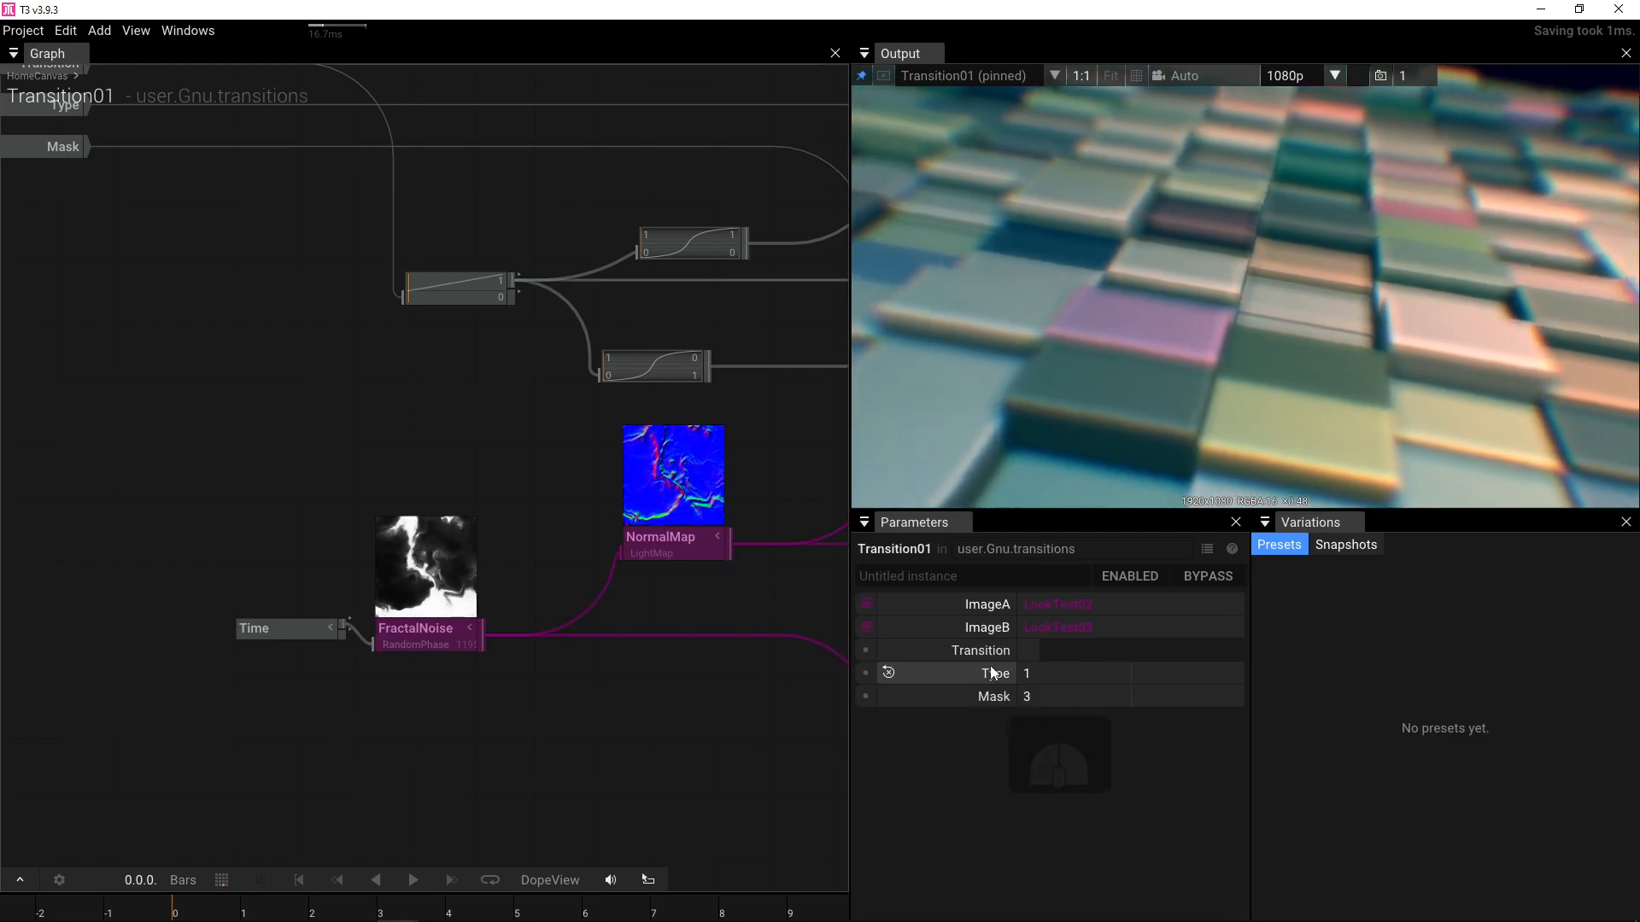
{"action": "left_click", "coordinate": [1028, 652]}
{"action": "left_click", "coordinate": [1027, 652]}
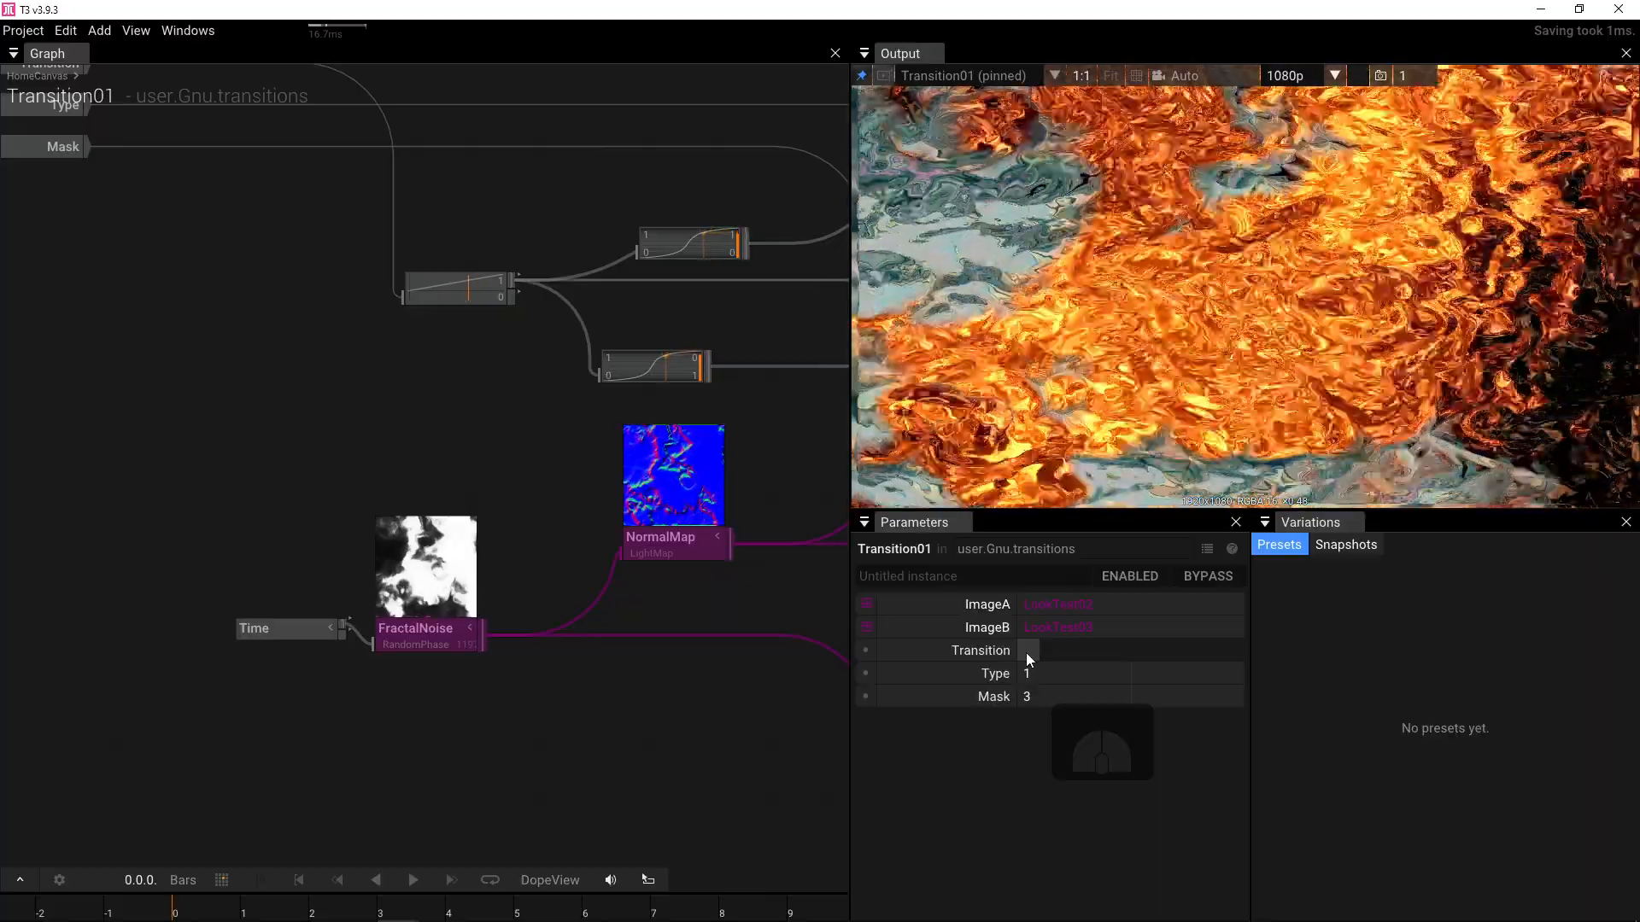
{"action": "left_click", "coordinate": [1027, 652]}
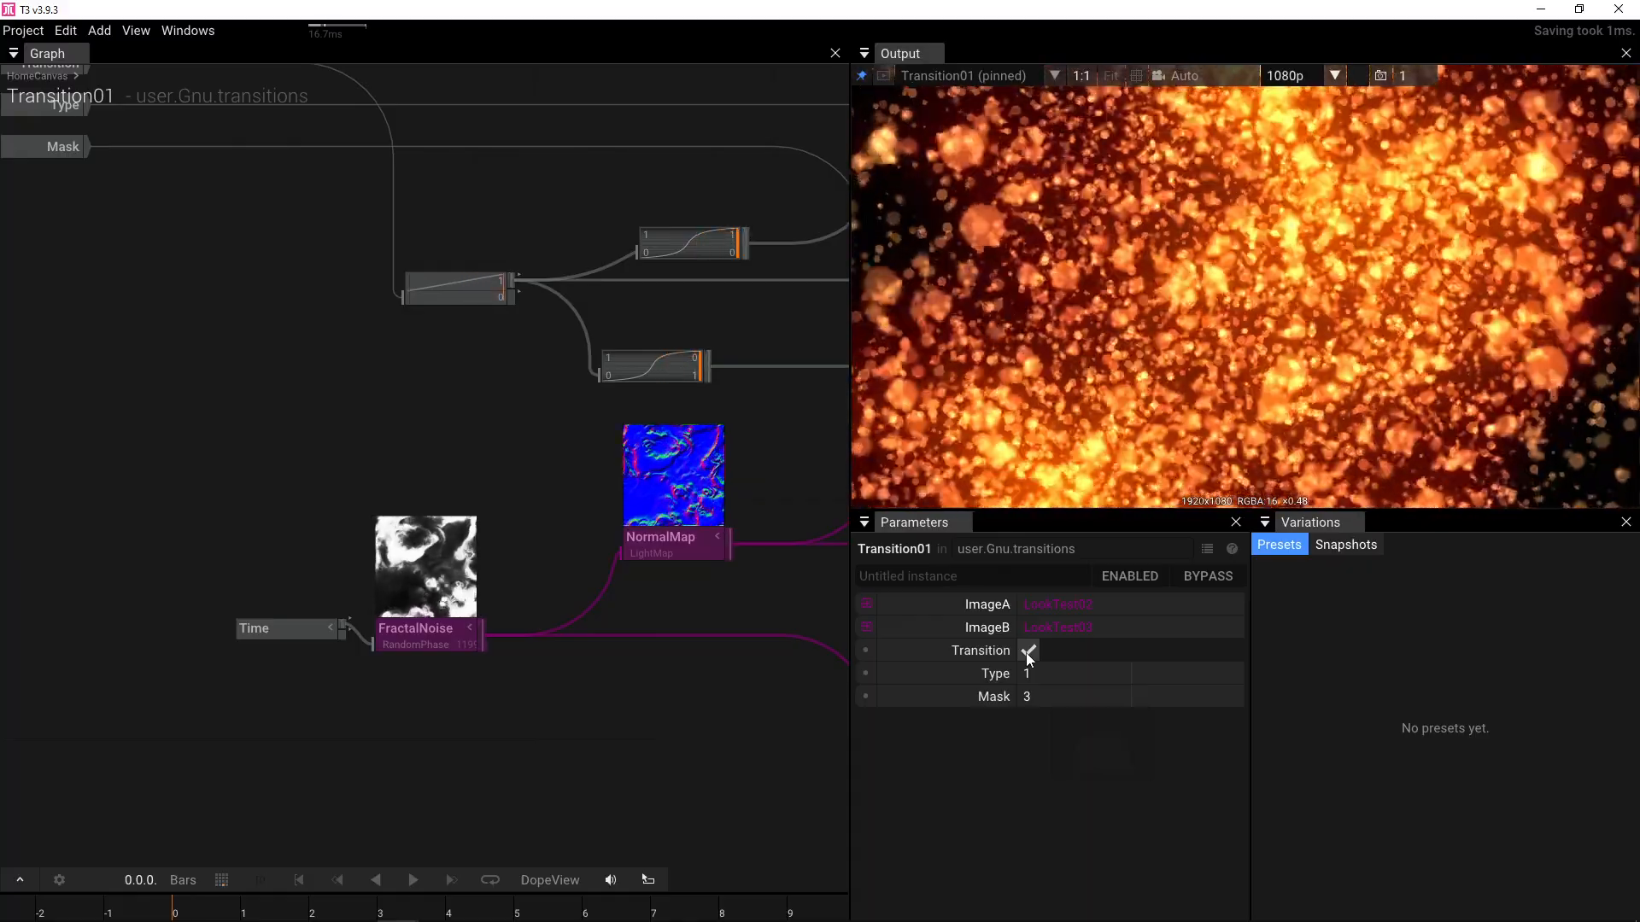
{"action": "left_click", "coordinate": [1028, 652]}
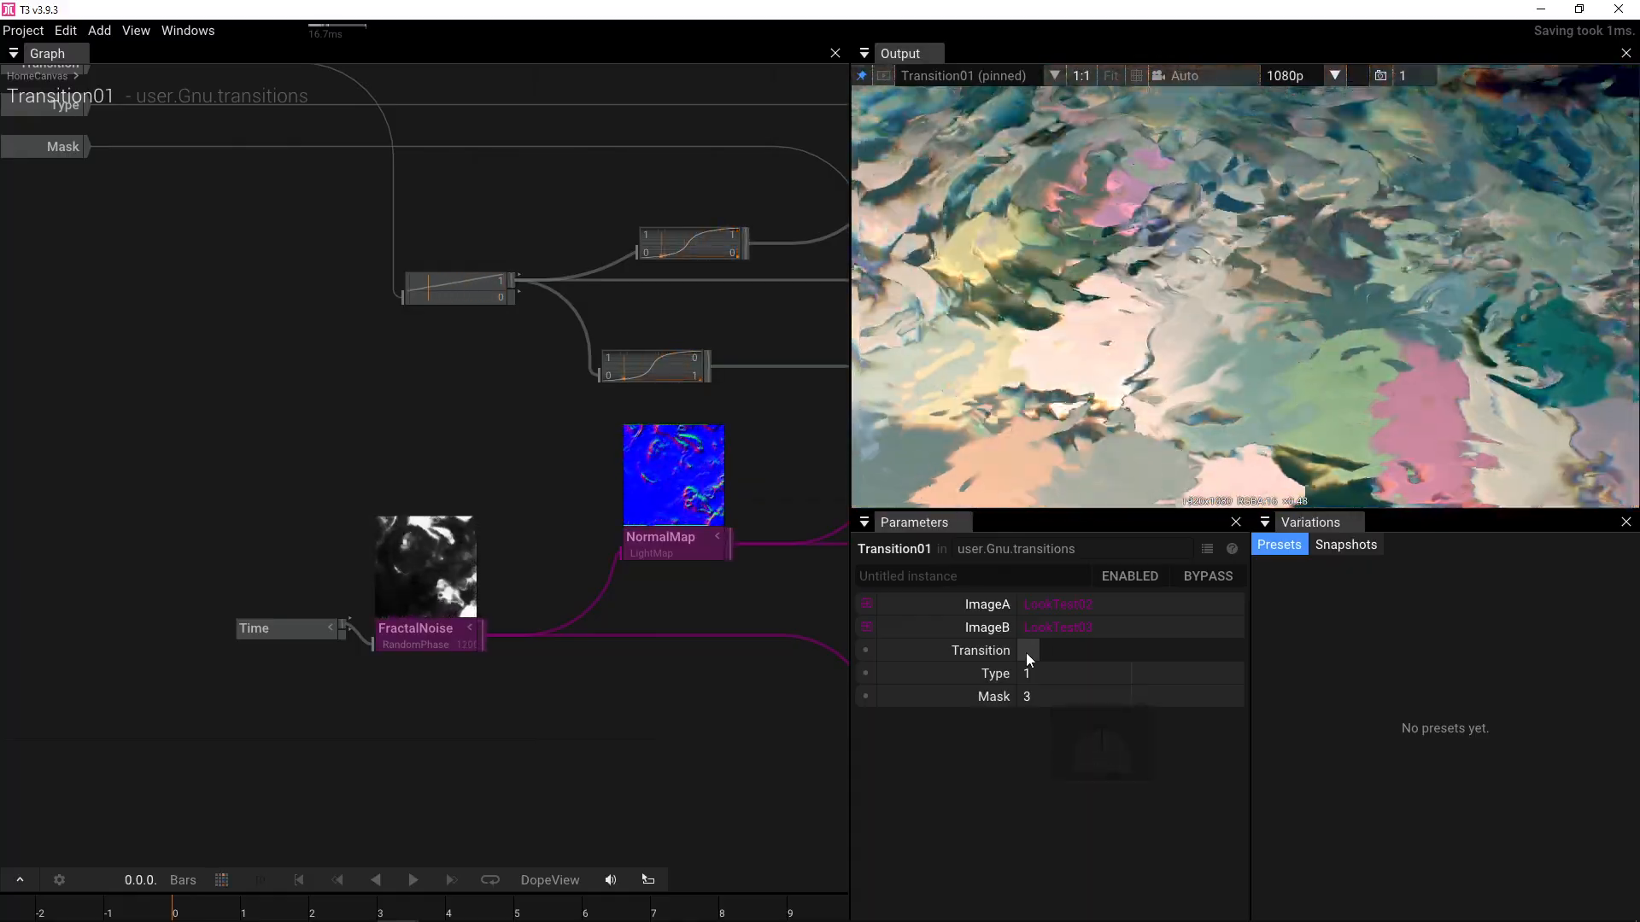
- Duplicate the BlendWithMask node below the original and connect the RemapColor output to the copy's Mask input
{"action": "scroll", "coordinate": [509, 741], "scroll_direction": "down", "scroll_amount": 3}
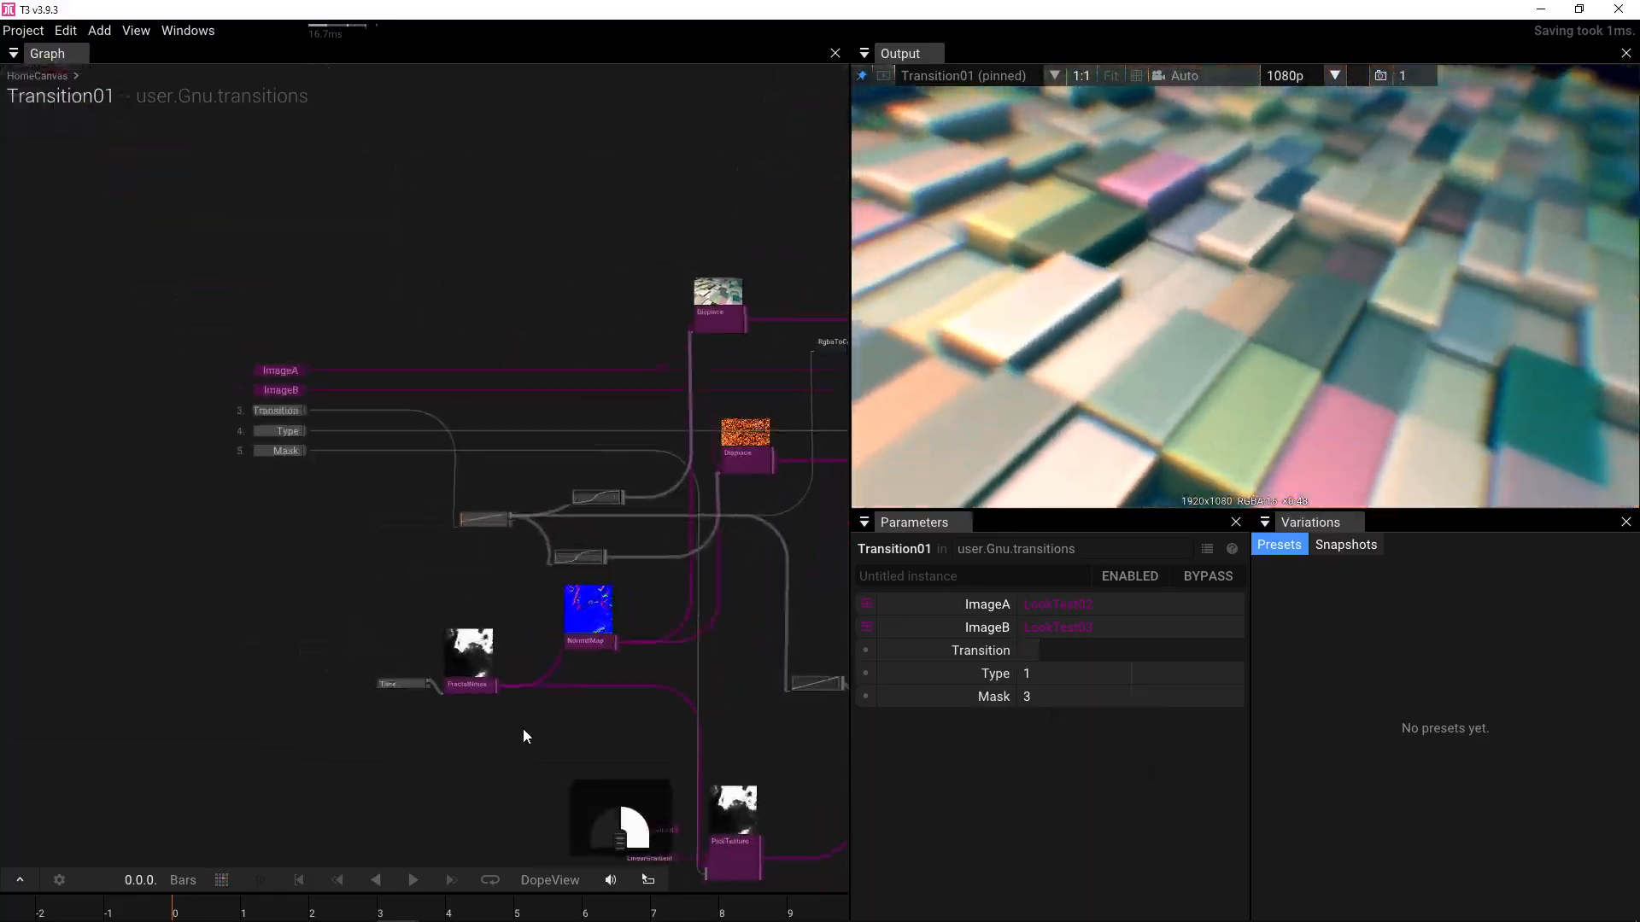
{"action": "left_click_drag", "start_coordinate": [542, 731], "coordinate": [454, 731]}
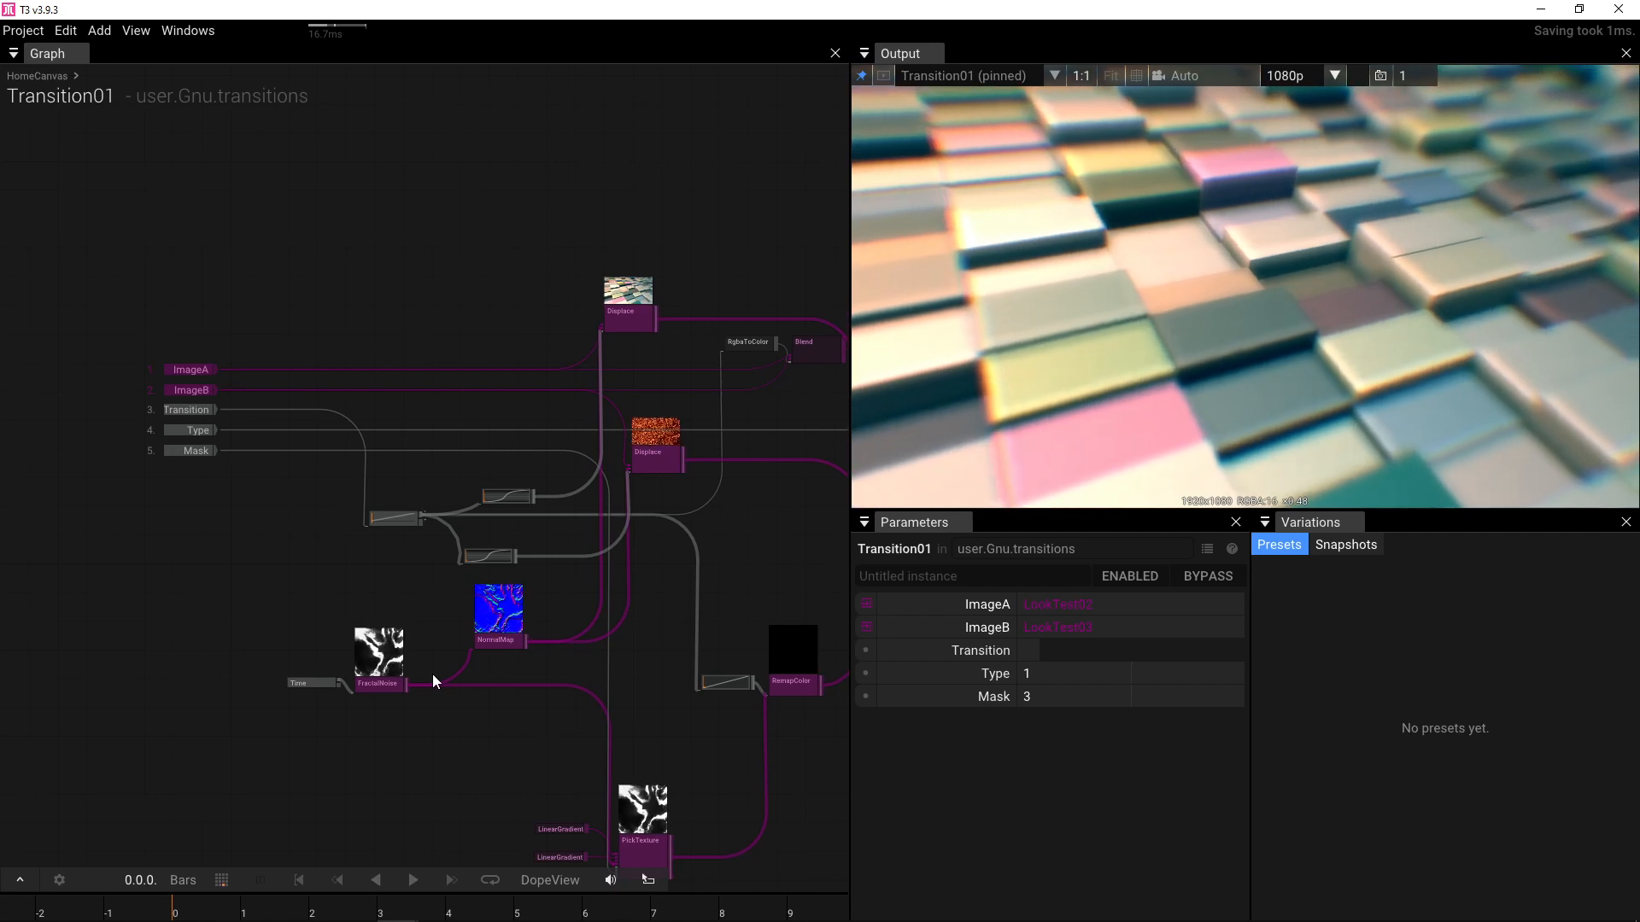
{"action": "left_click_drag", "start_coordinate": [603, 615], "coordinate": [377, 592]}
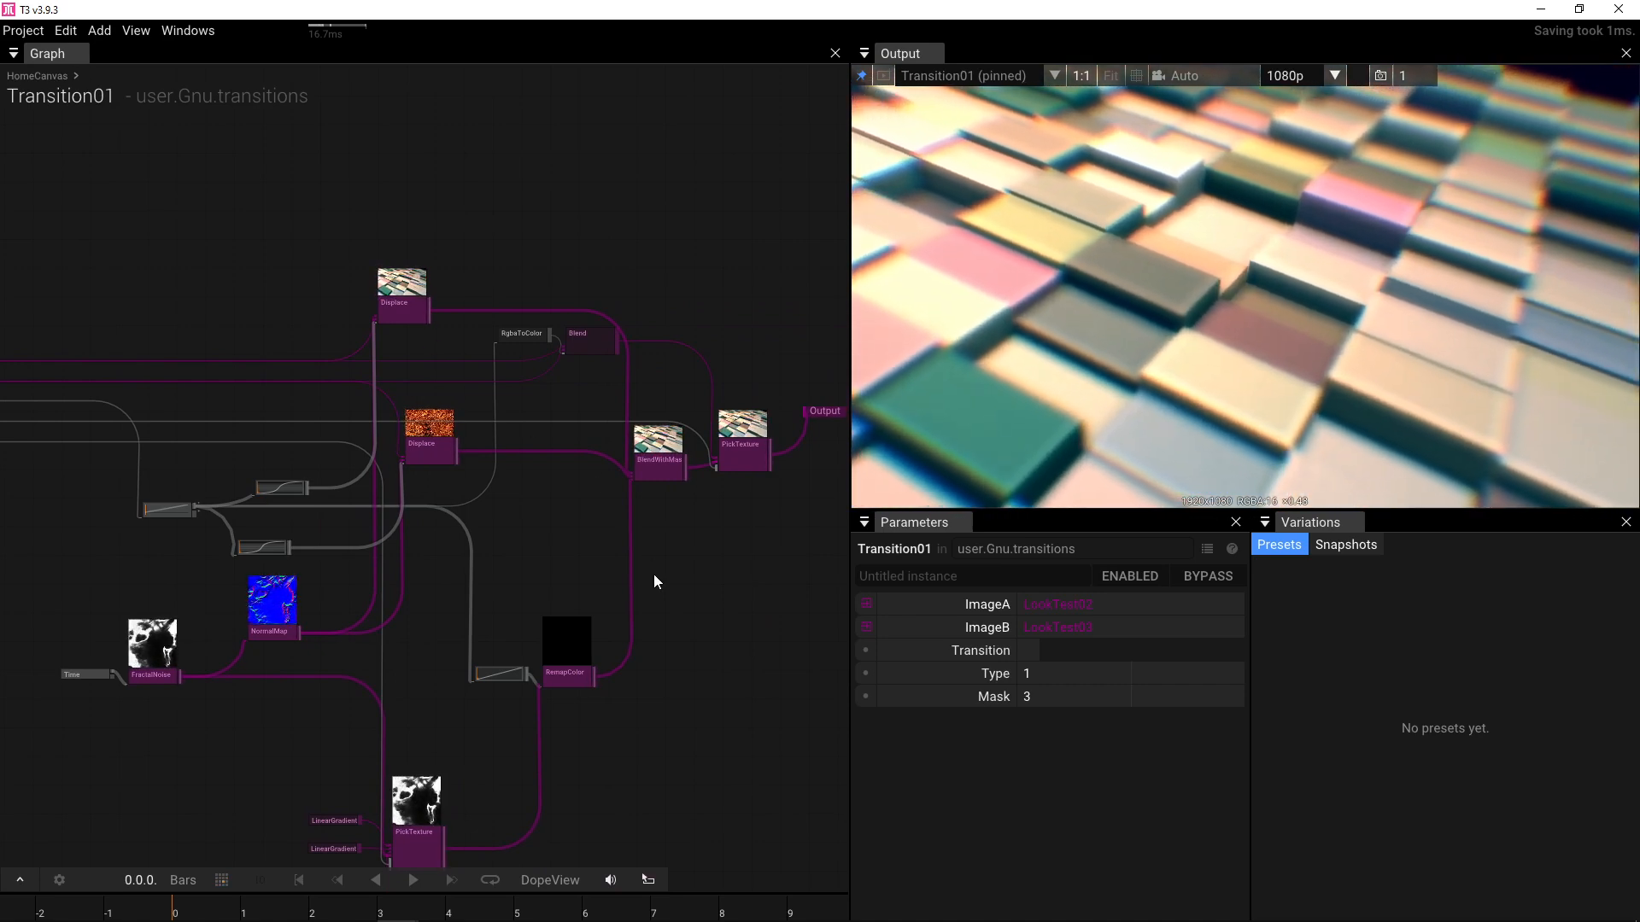
{"action": "mouse_move", "coordinate": [681, 542]}
{"action": "left_mouse_down"}
{"action": "mouse_move", "coordinate": [579, 557]}
{"action": "mouse_move", "coordinate": [658, 526]}
{"action": "left_mouse_up"}
{"action": "scroll", "coordinate": [614, 524], "scroll_direction": "up", "scroll_amount": 5}
{"action": "scroll", "coordinate": [659, 526], "scroll_direction": "down", "scroll_amount": 4}
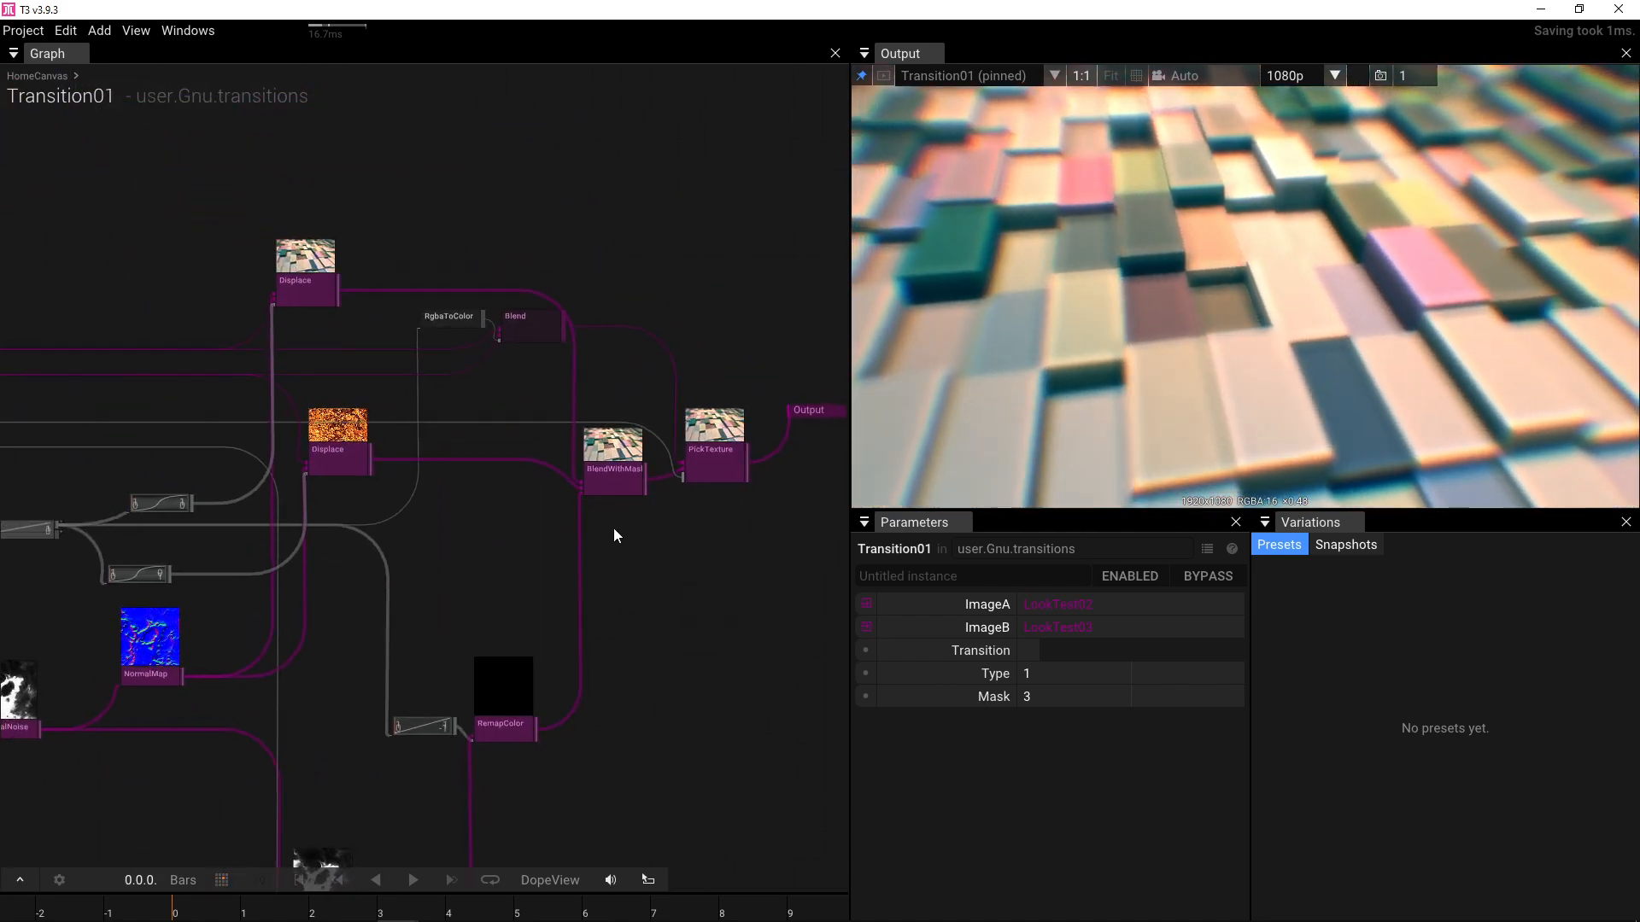
{"action": "left_click", "coordinate": [603, 490]}
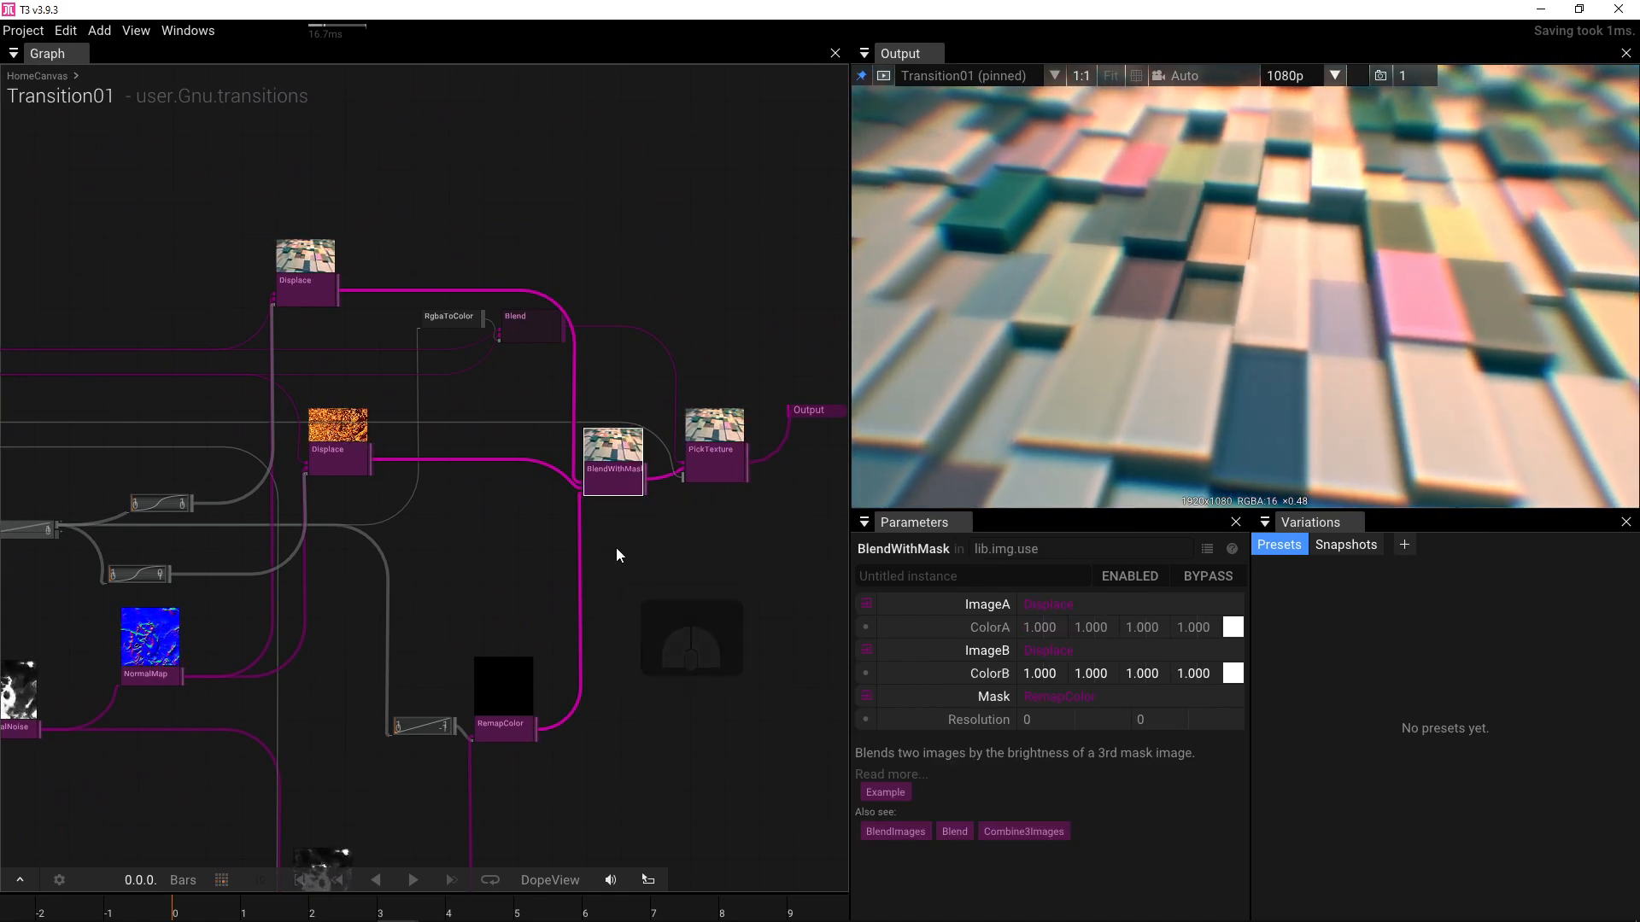
{"action": "key", "text": "ctrl+d"}
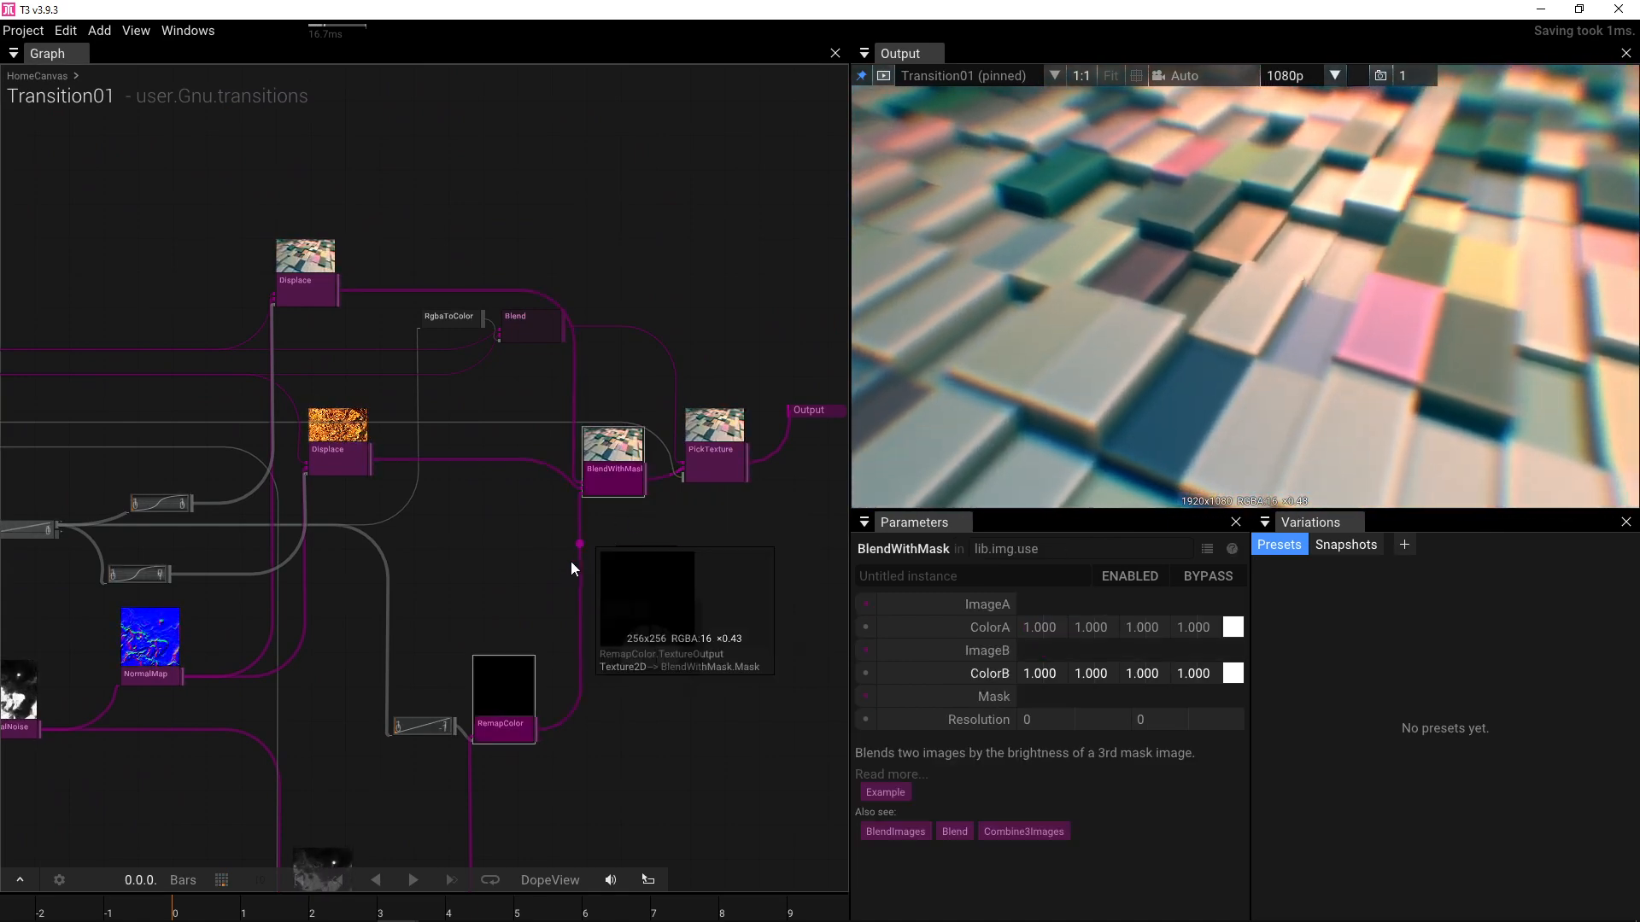
{"action": "scroll", "coordinate": [591, 704], "scroll_direction": "up", "scroll_amount": 4}
{"action": "left_click_drag", "start_coordinate": [450, 772], "coordinate": [613, 461]}
{"action": "scroll", "coordinate": [348, 439], "scroll_direction": "down", "scroll_amount": 5}
{"action": "left_click_drag", "start_coordinate": [348, 439], "coordinate": [401, 452]}
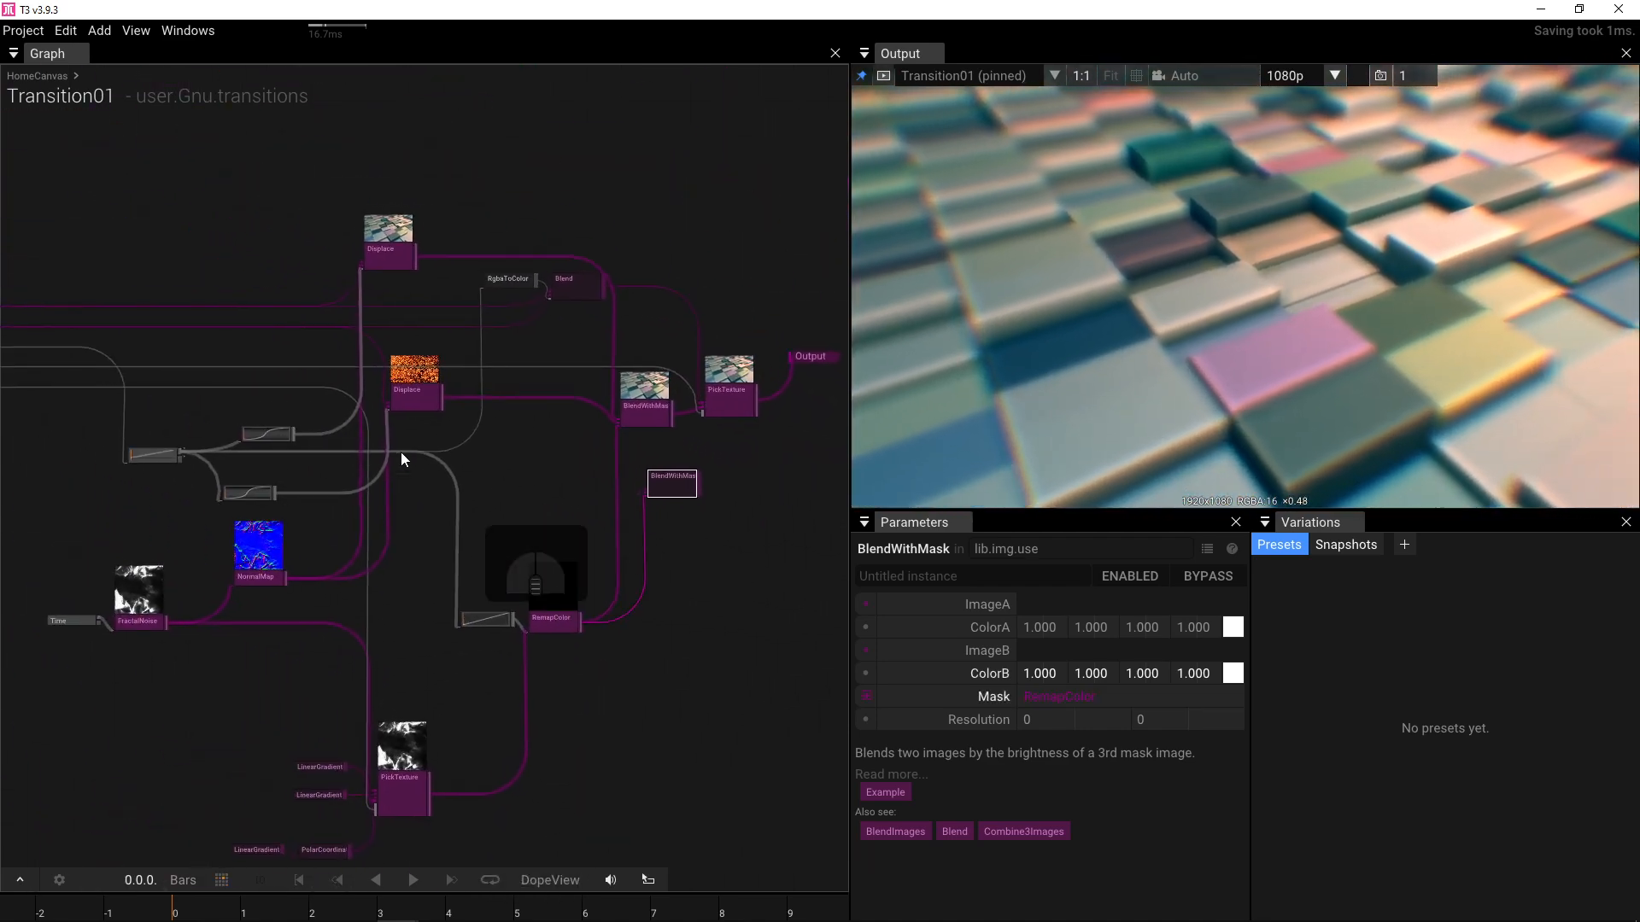
{"action": "left_click_drag", "start_coordinate": [217, 326], "coordinate": [358, 341]}
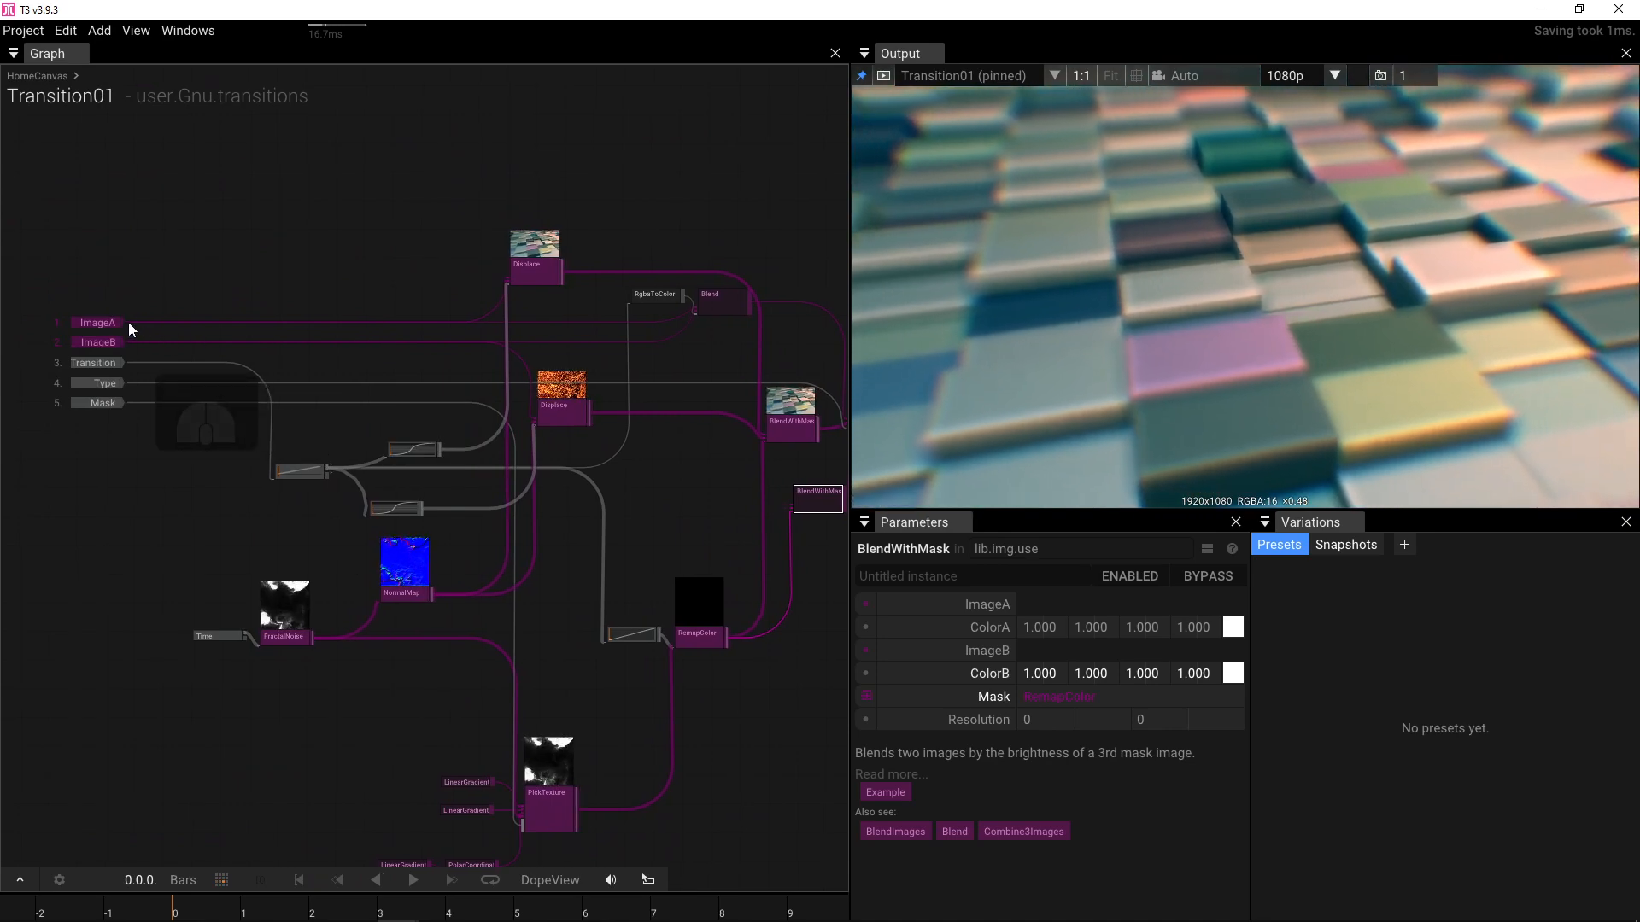
- Connect ImageA and ImageB to the duplicated BlendWithMask node and feed its output into the final PickTexture's Input
{"action": "left_click_drag", "start_coordinate": [123, 322], "coordinate": [760, 497]}
{"action": "left_click_drag", "start_coordinate": [122, 343], "coordinate": [762, 508]}
{"action": "left_click_drag", "start_coordinate": [779, 523], "coordinate": [397, 529]}
{"action": "left_click_drag", "start_coordinate": [363, 454], "coordinate": [559, 481]}
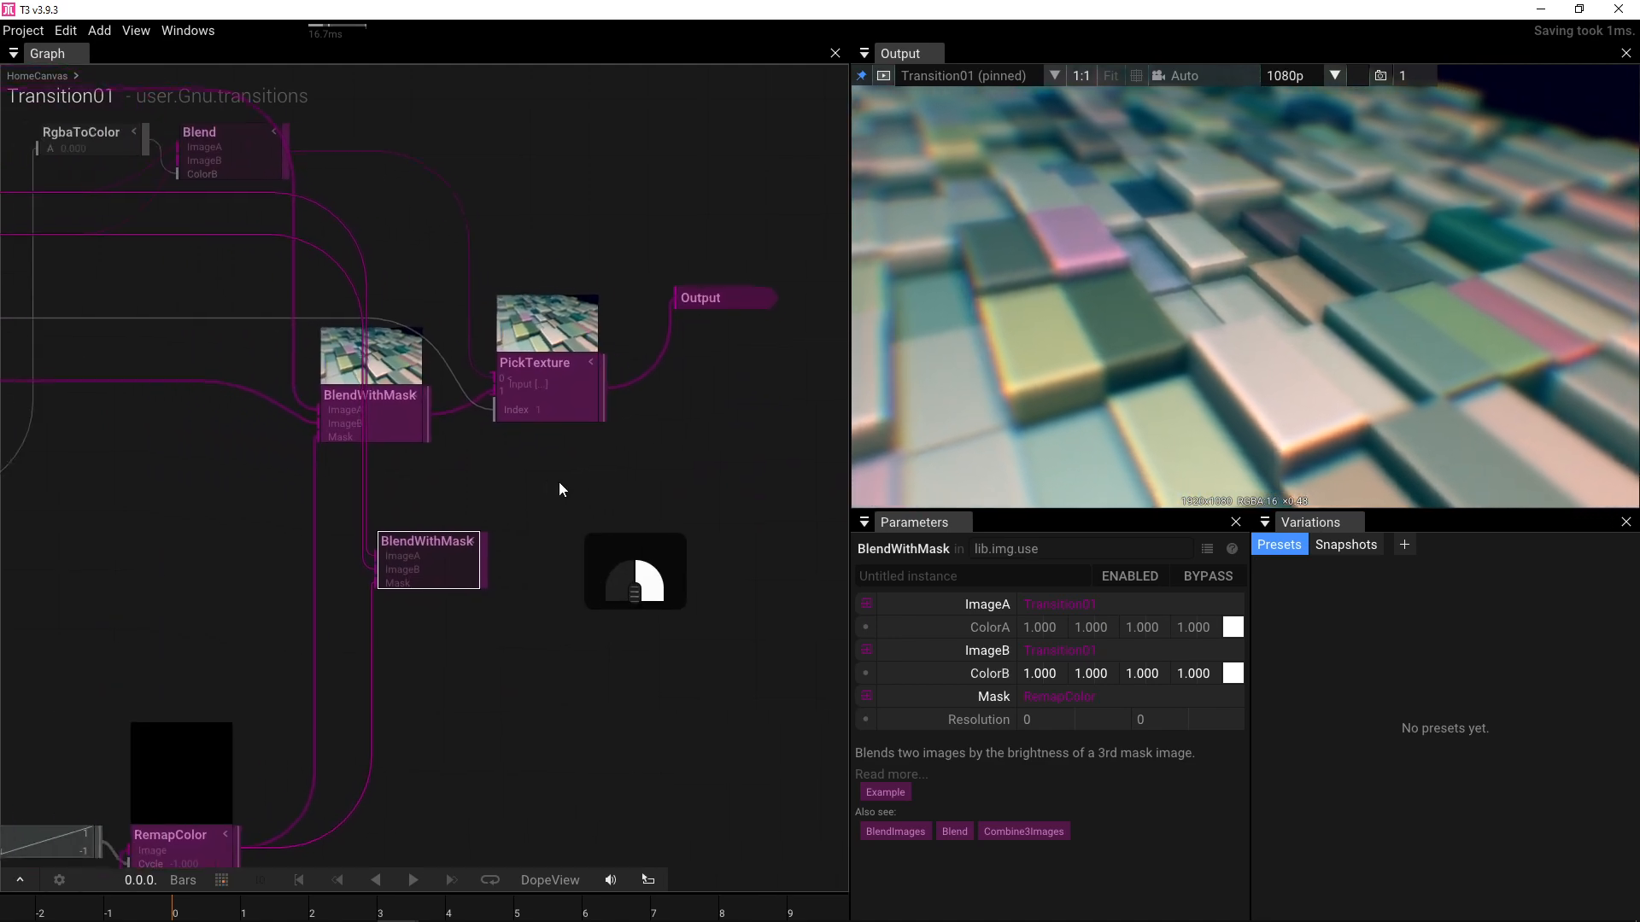
{"action": "left_click_drag", "start_coordinate": [525, 562], "coordinate": [521, 388]}
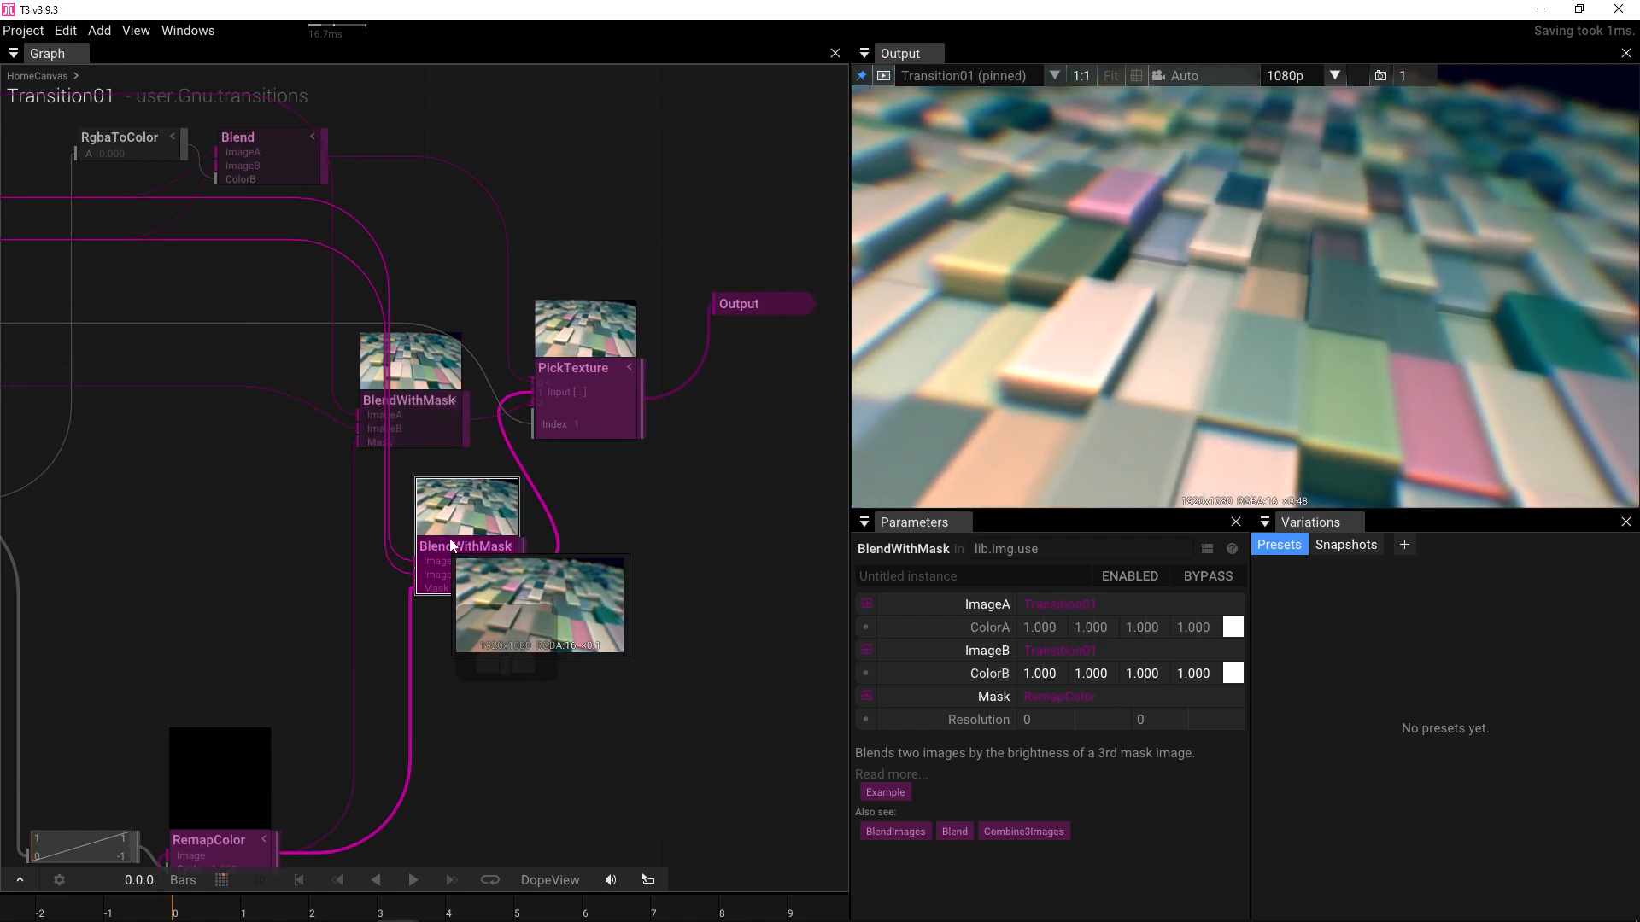
- Swap the positions of the two BlendWithMask nodes so the copy sits above the original
{"action": "left_click_drag", "start_coordinate": [451, 544], "coordinate": [219, 457]}
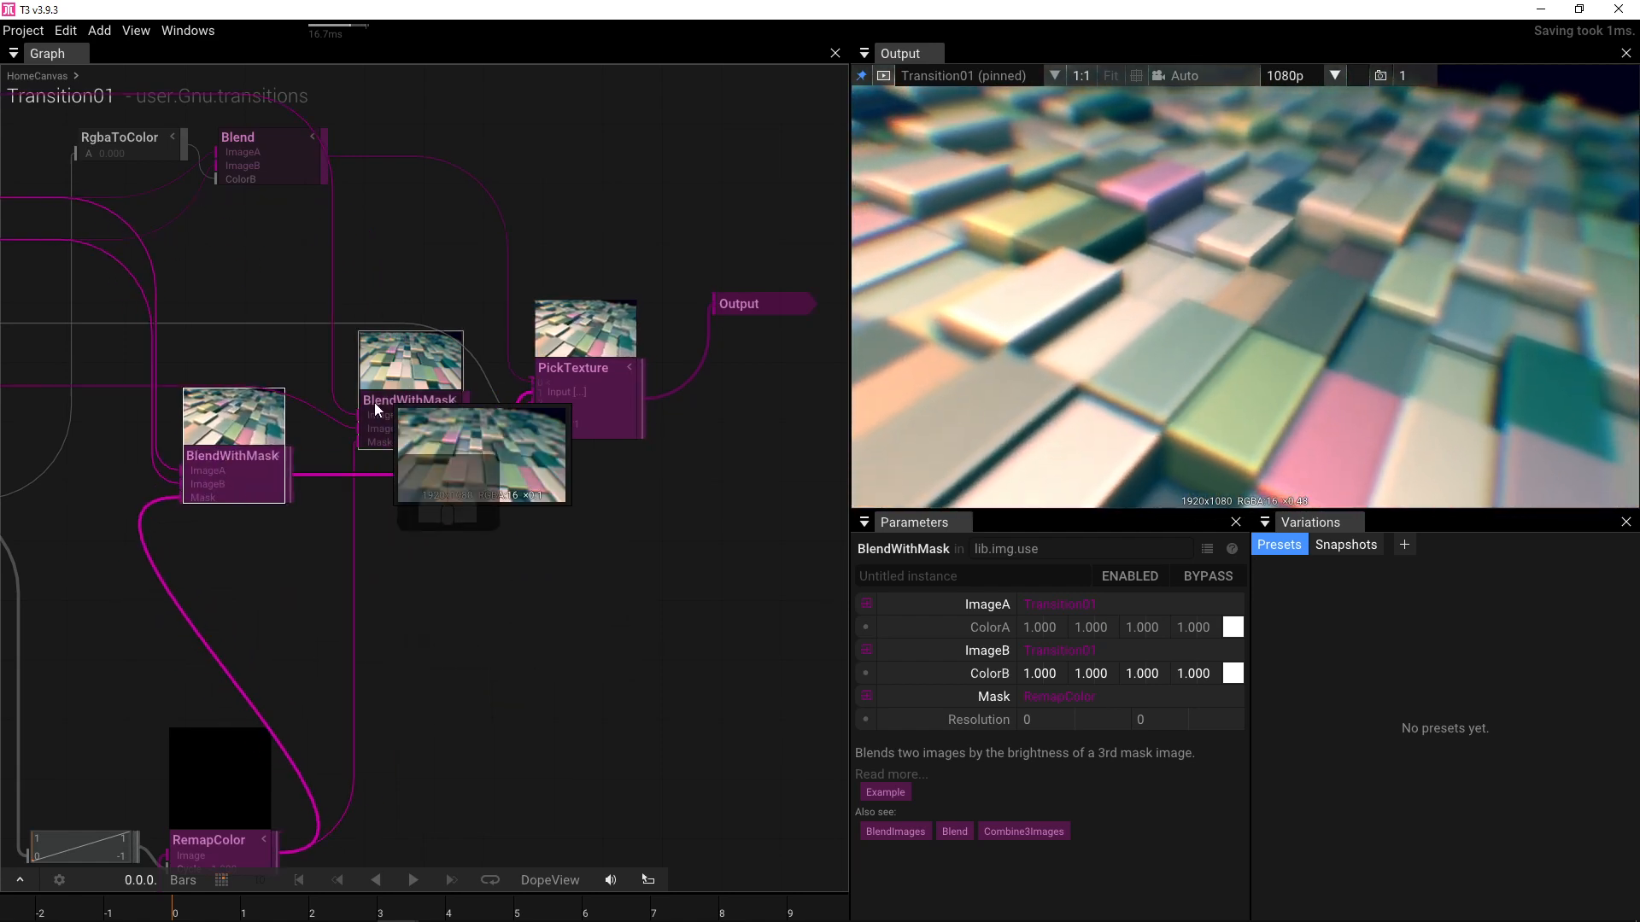
{"action": "left_click_drag", "start_coordinate": [378, 418], "coordinate": [377, 628]}
{"action": "left_click_drag", "start_coordinate": [263, 472], "coordinate": [437, 453]}
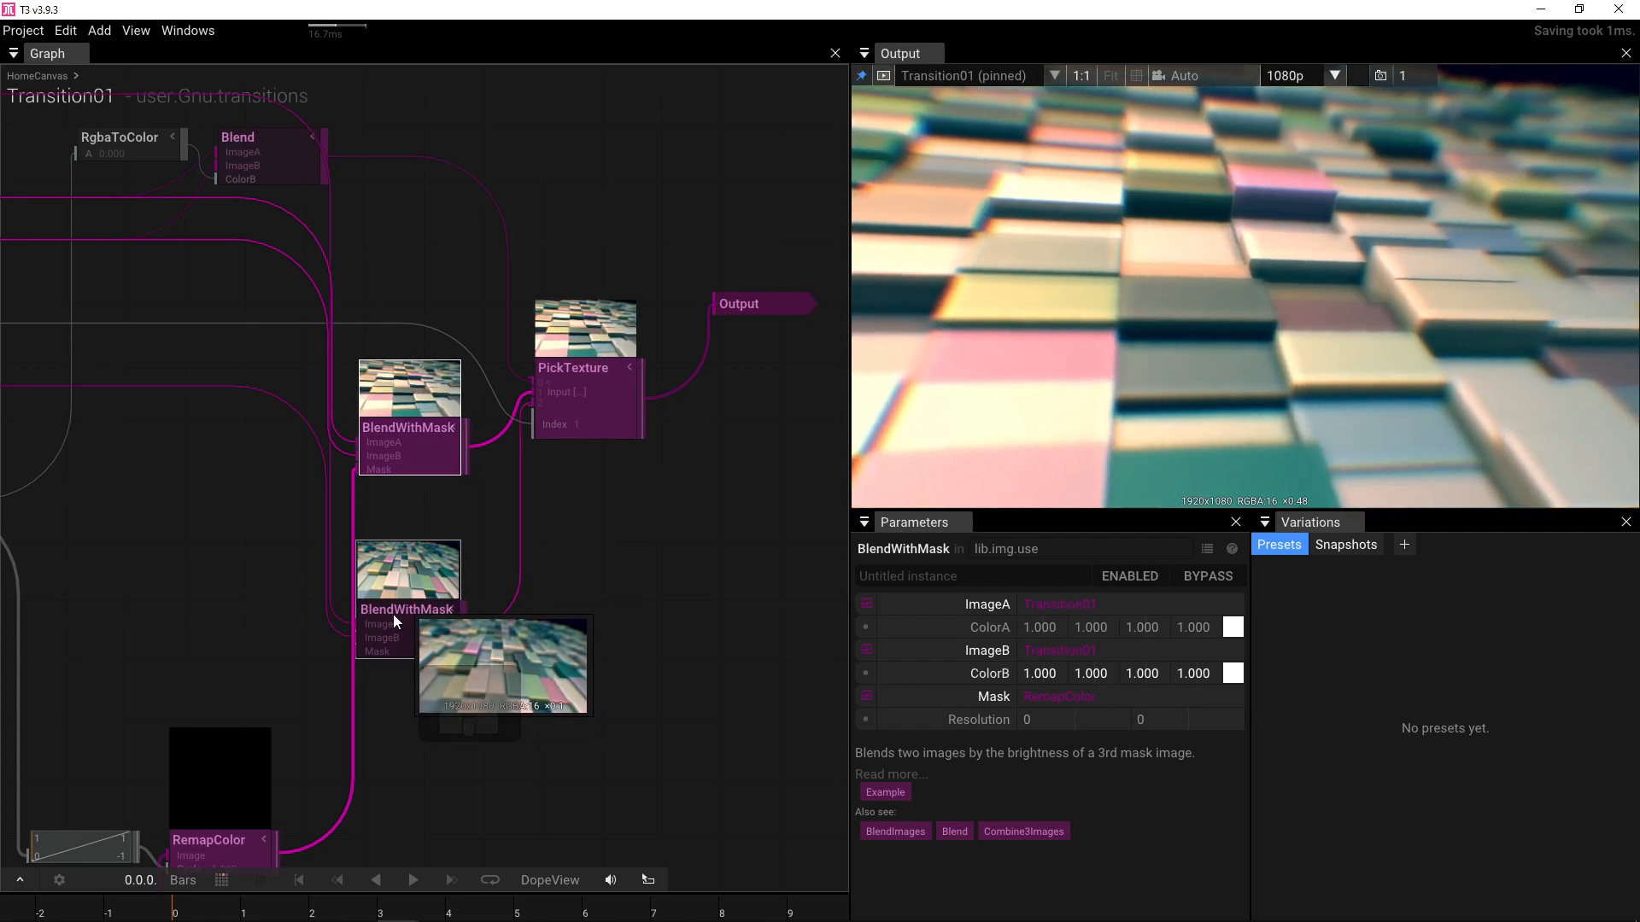
- Return to HomeCanvas, set Transition01's Type to 0, and test the blend by turning Transition on and off
{"action": "left_click", "coordinate": [605, 507]}
{"action": "double_click", "coordinate": [627, 596]}
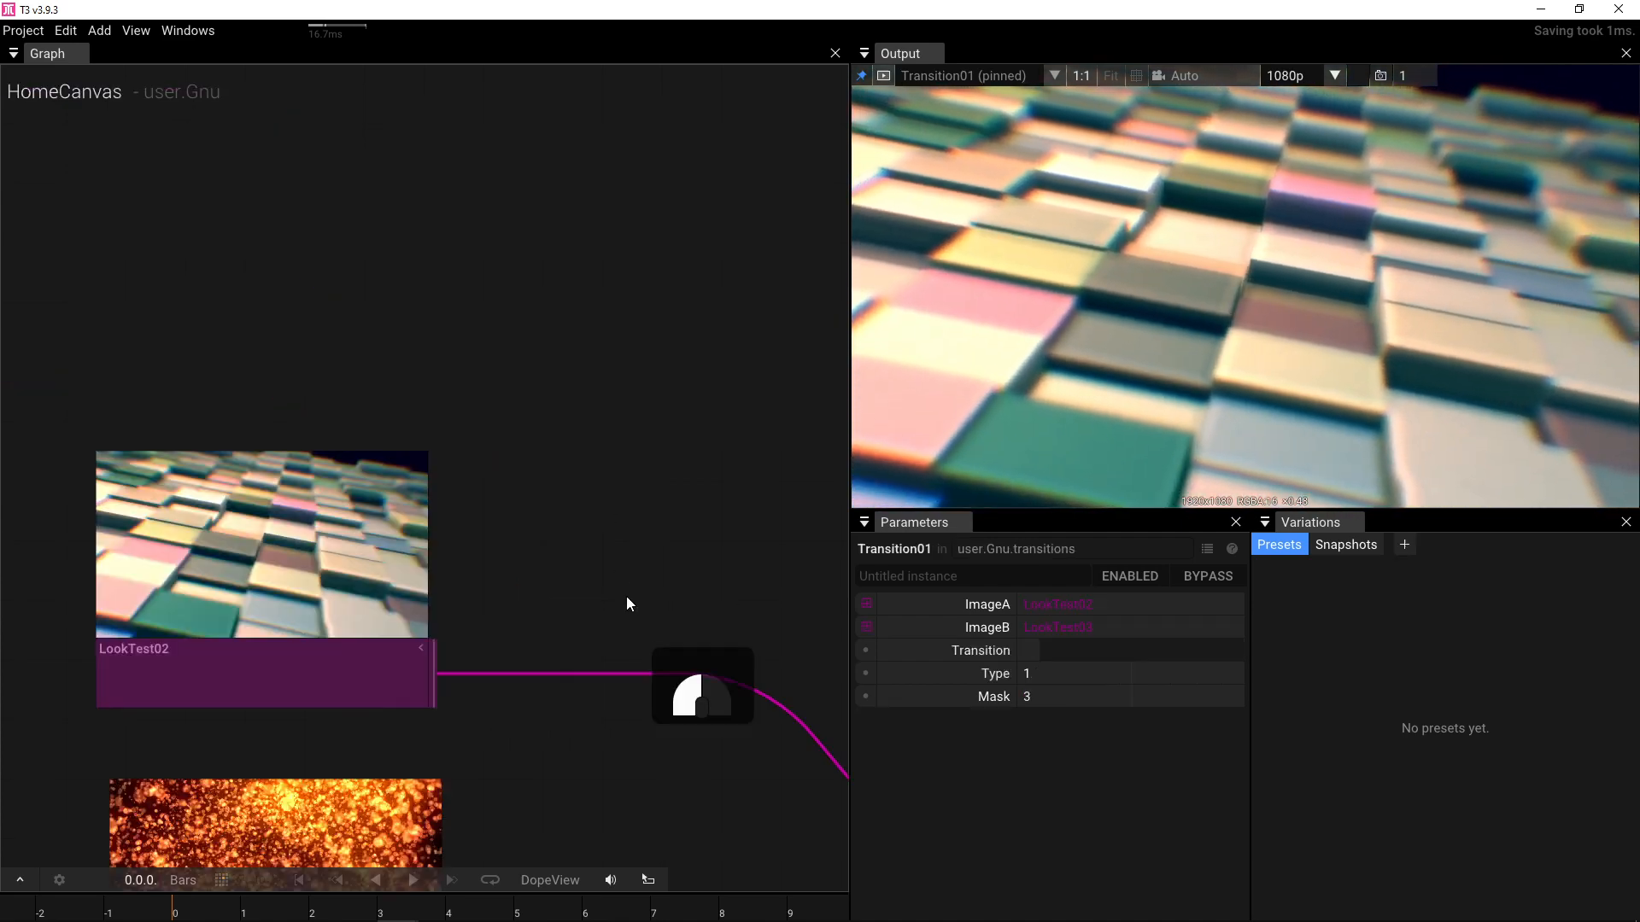
{"action": "left_click", "coordinate": [604, 535]}
{"action": "mouse_move", "coordinate": [465, 916]}
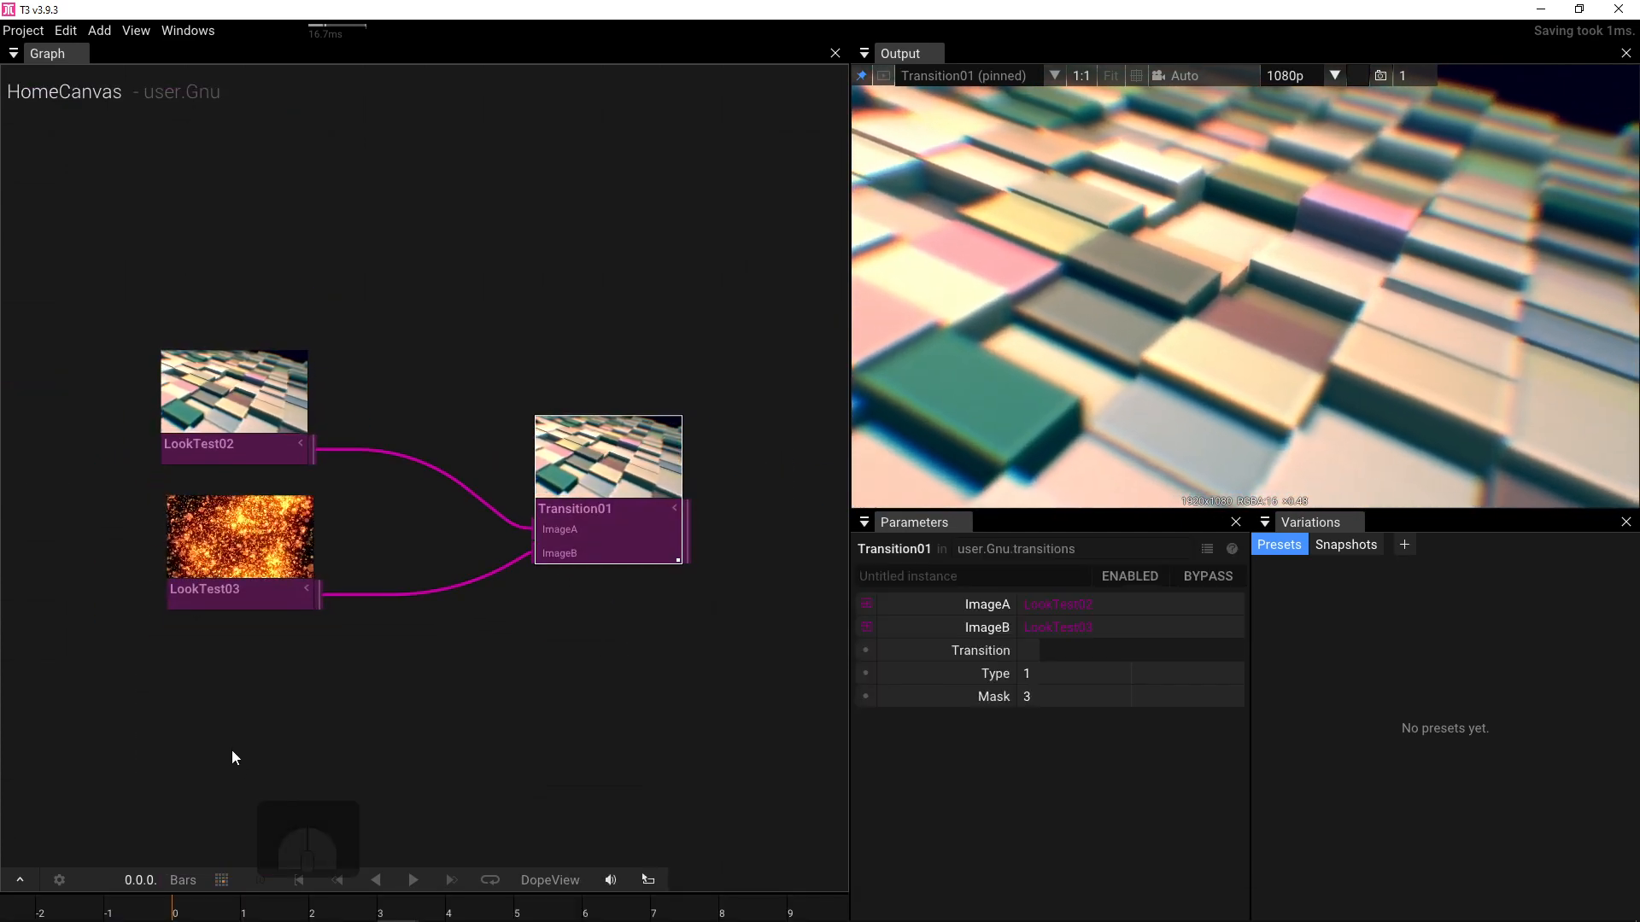
{"action": "left_click", "coordinate": [1034, 674]}
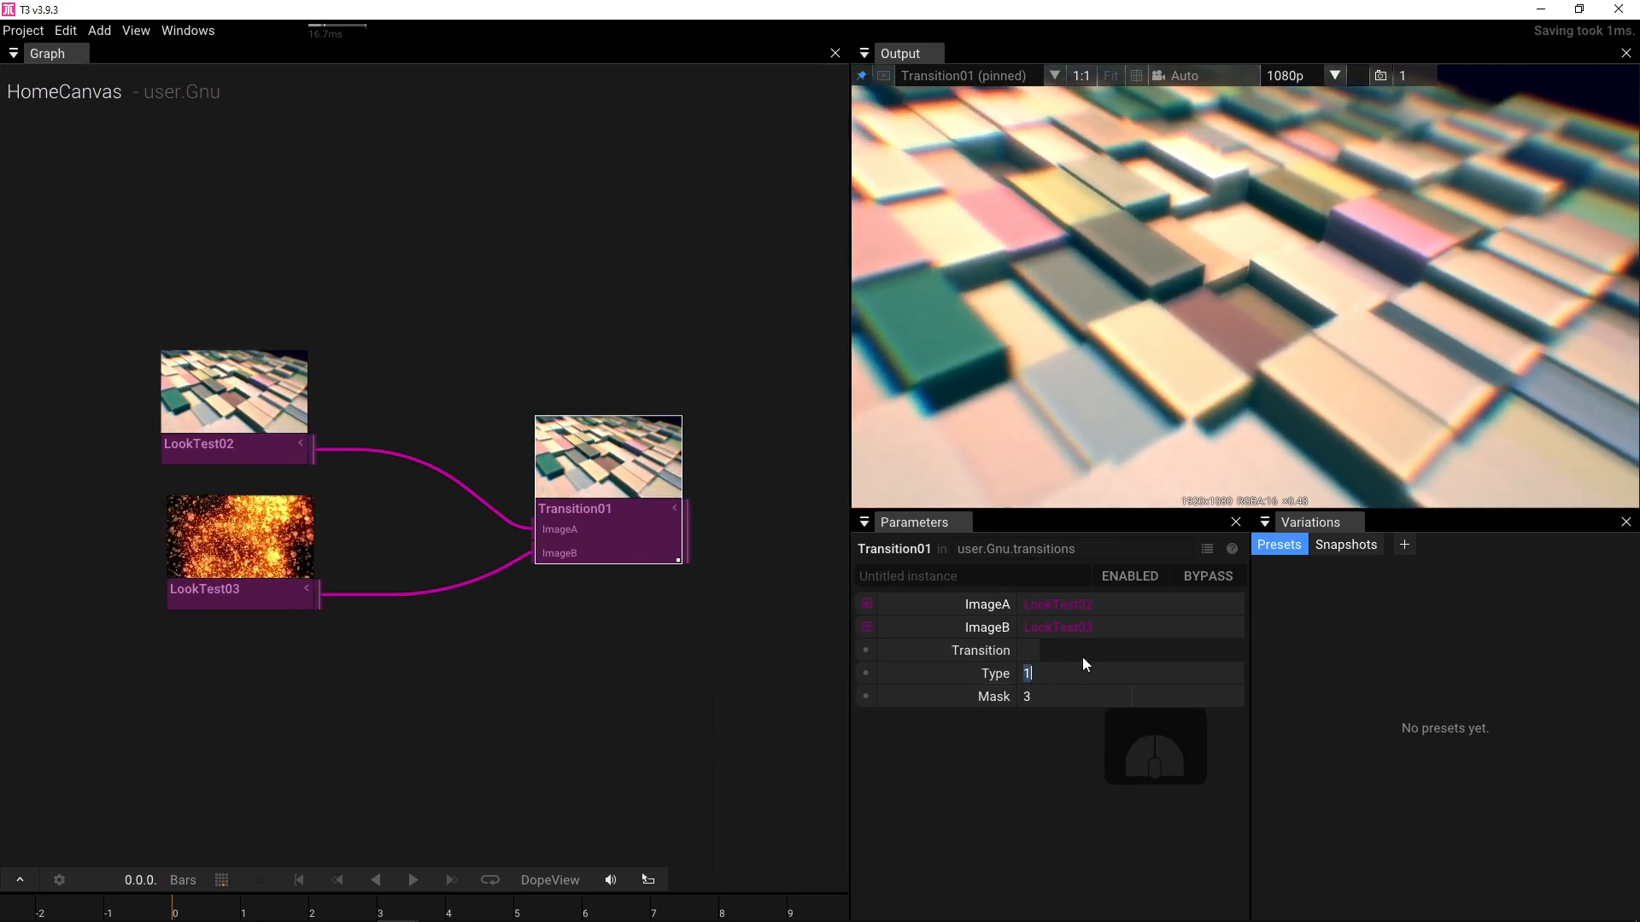
{"action": "type", "text": "0"}
{"action": "key", "text": "Return"}
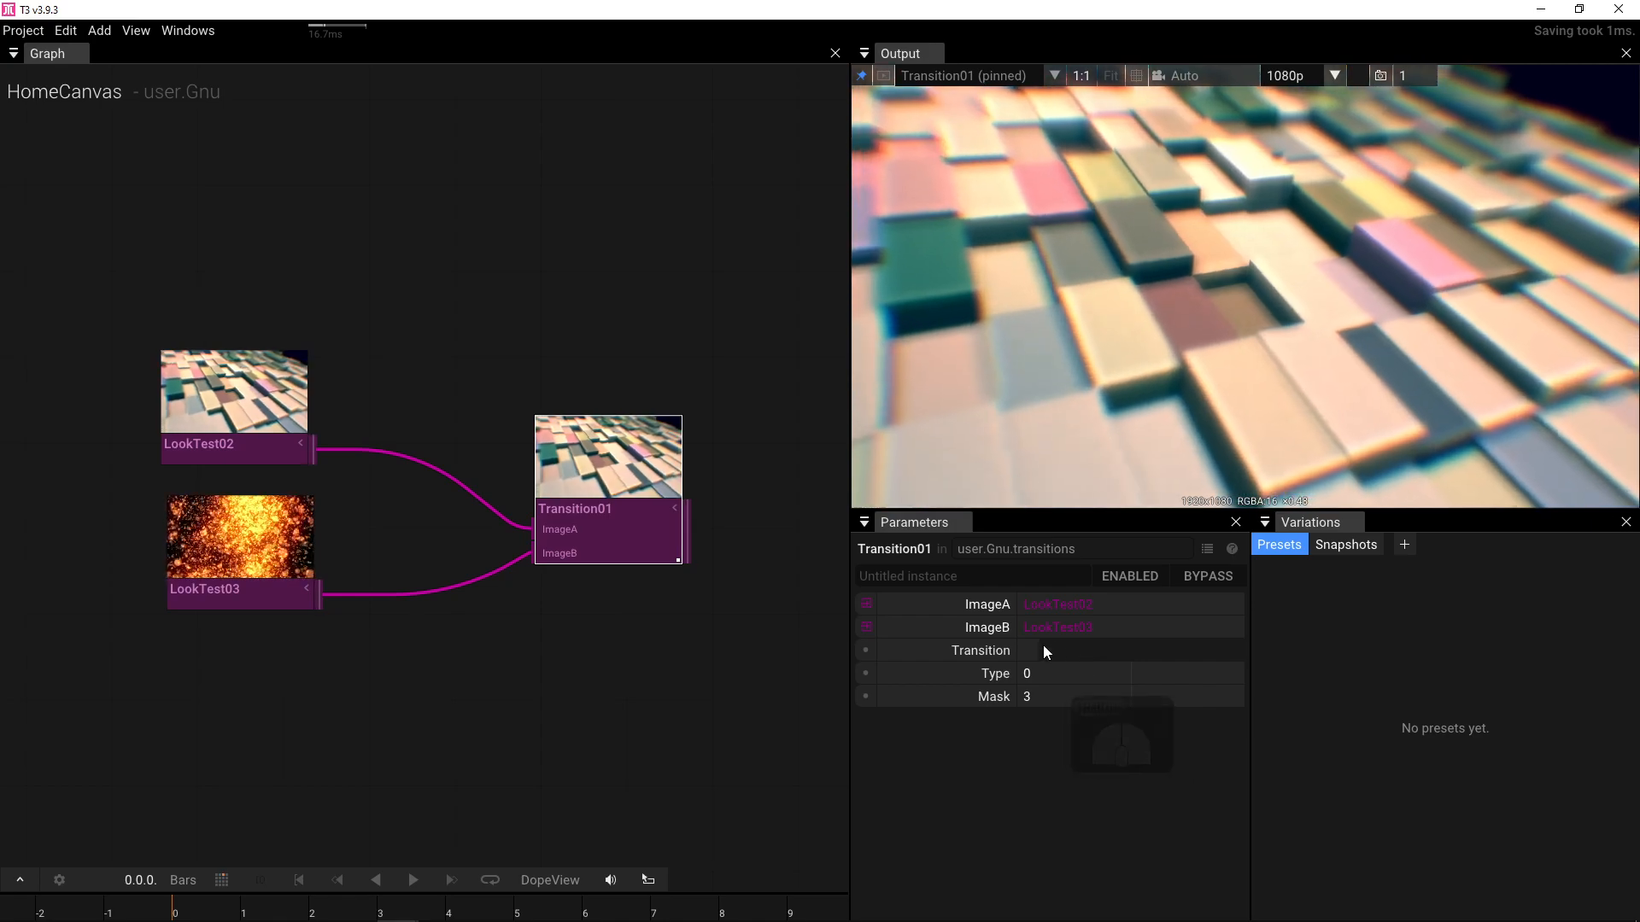
{"action": "left_click", "coordinate": [1037, 649]}
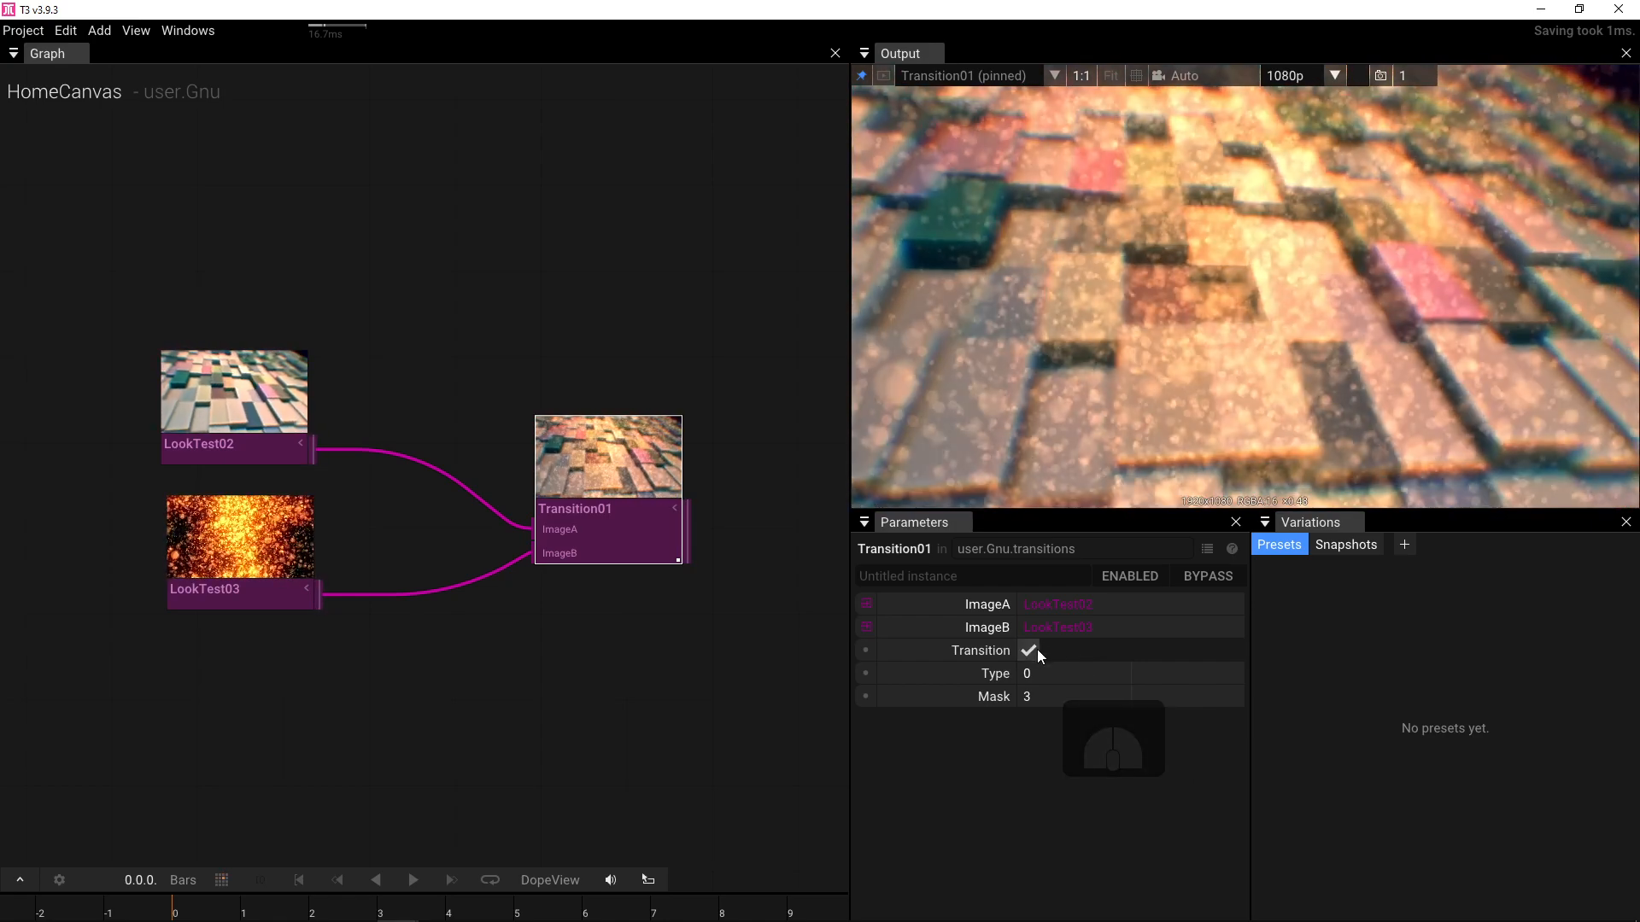
{"action": "left_click", "coordinate": [1037, 649]}
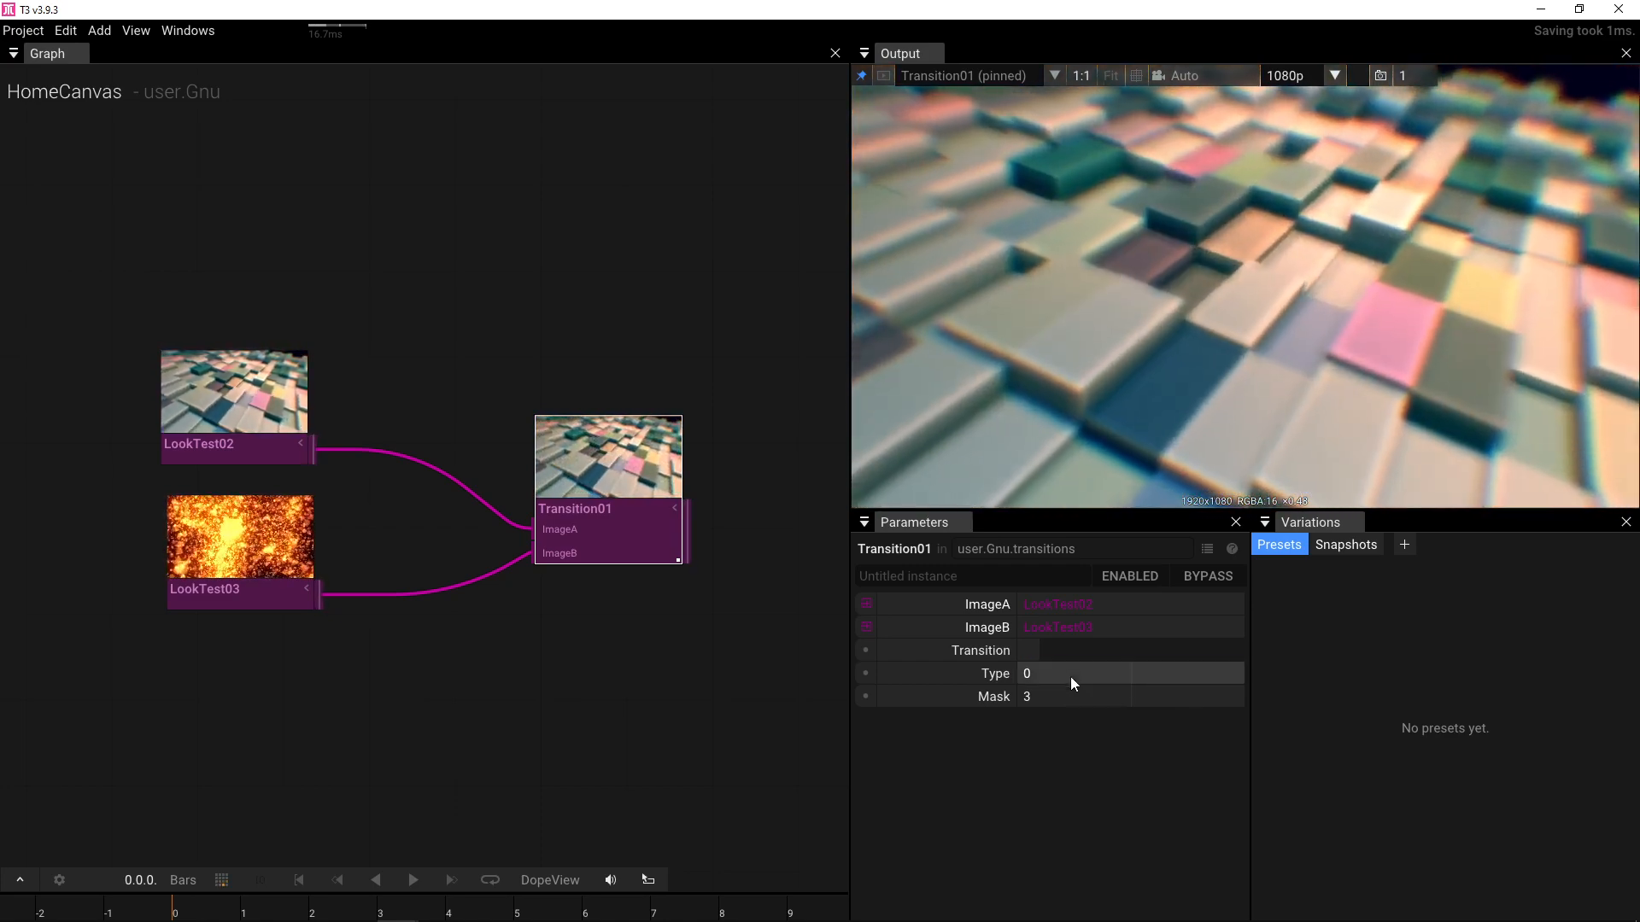
- Set Transition01's Type to 1 and test it with Mask 3 by turning Transition on and off
{"action": "left_click", "coordinate": [1069, 676]}
{"action": "type", "text": "1"}
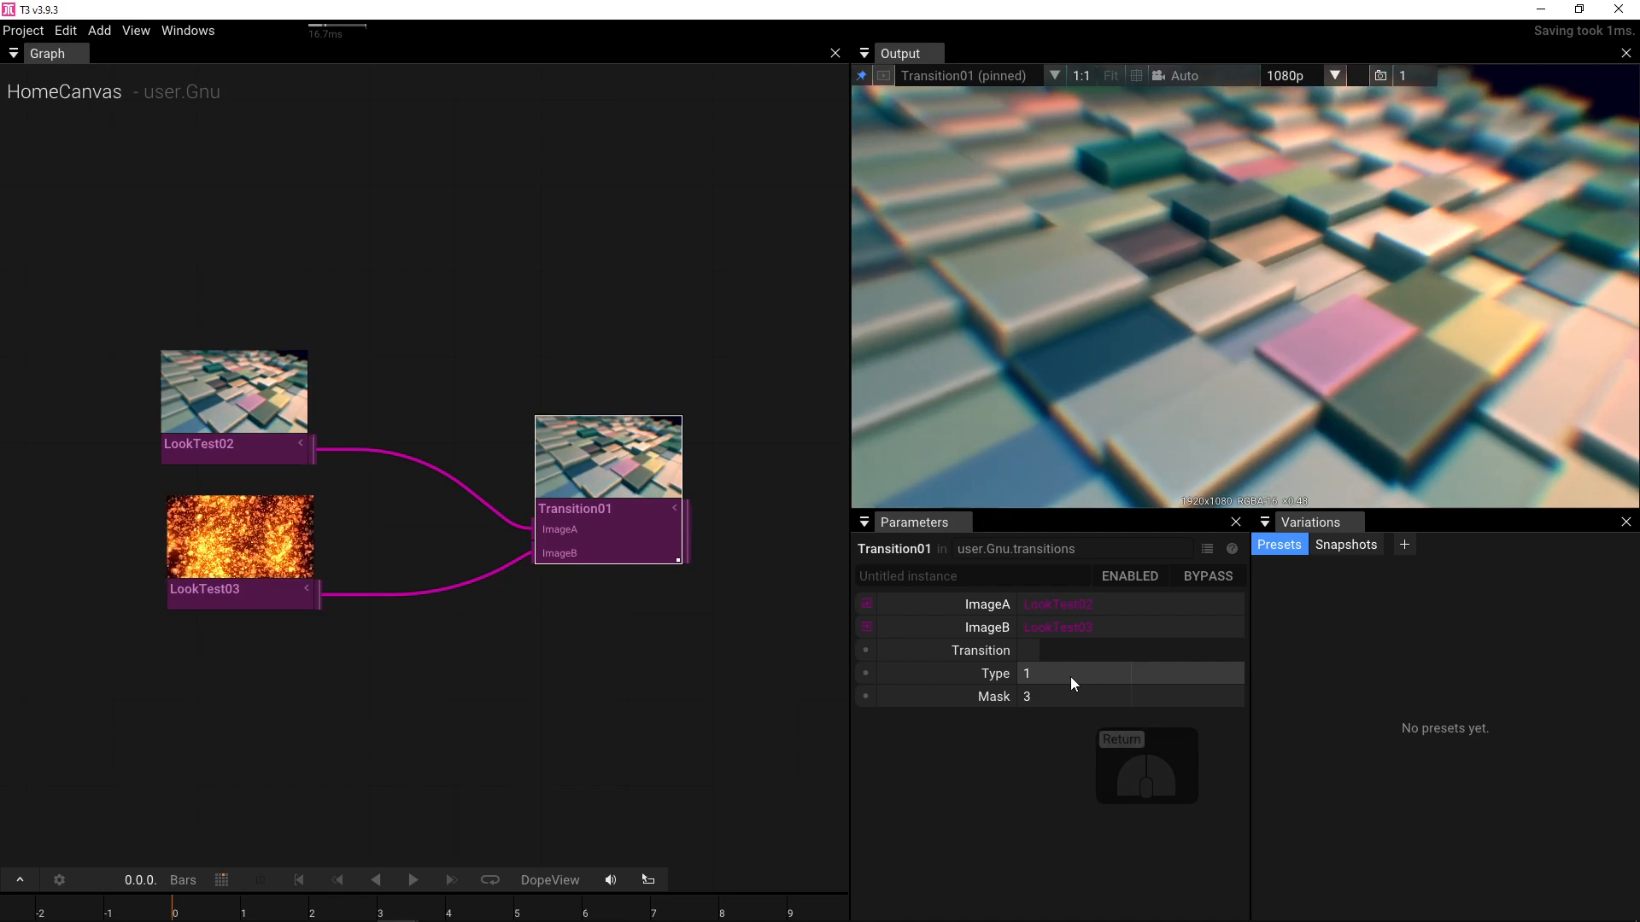
{"action": "left_click", "coordinate": [1027, 651]}
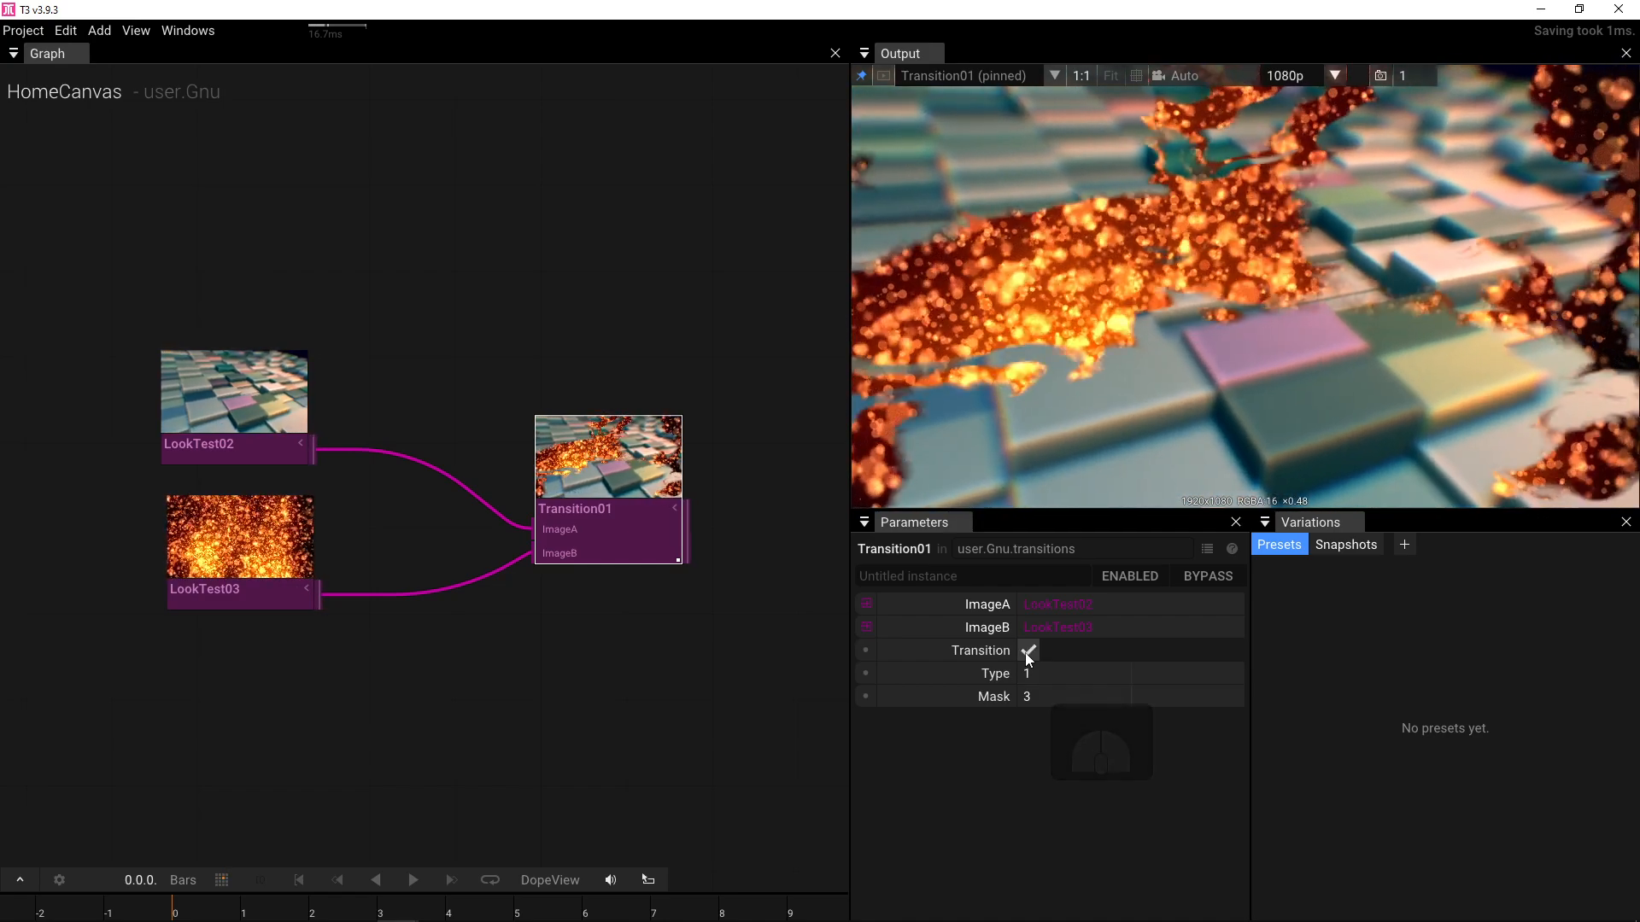
{"action": "left_click", "coordinate": [1027, 653]}
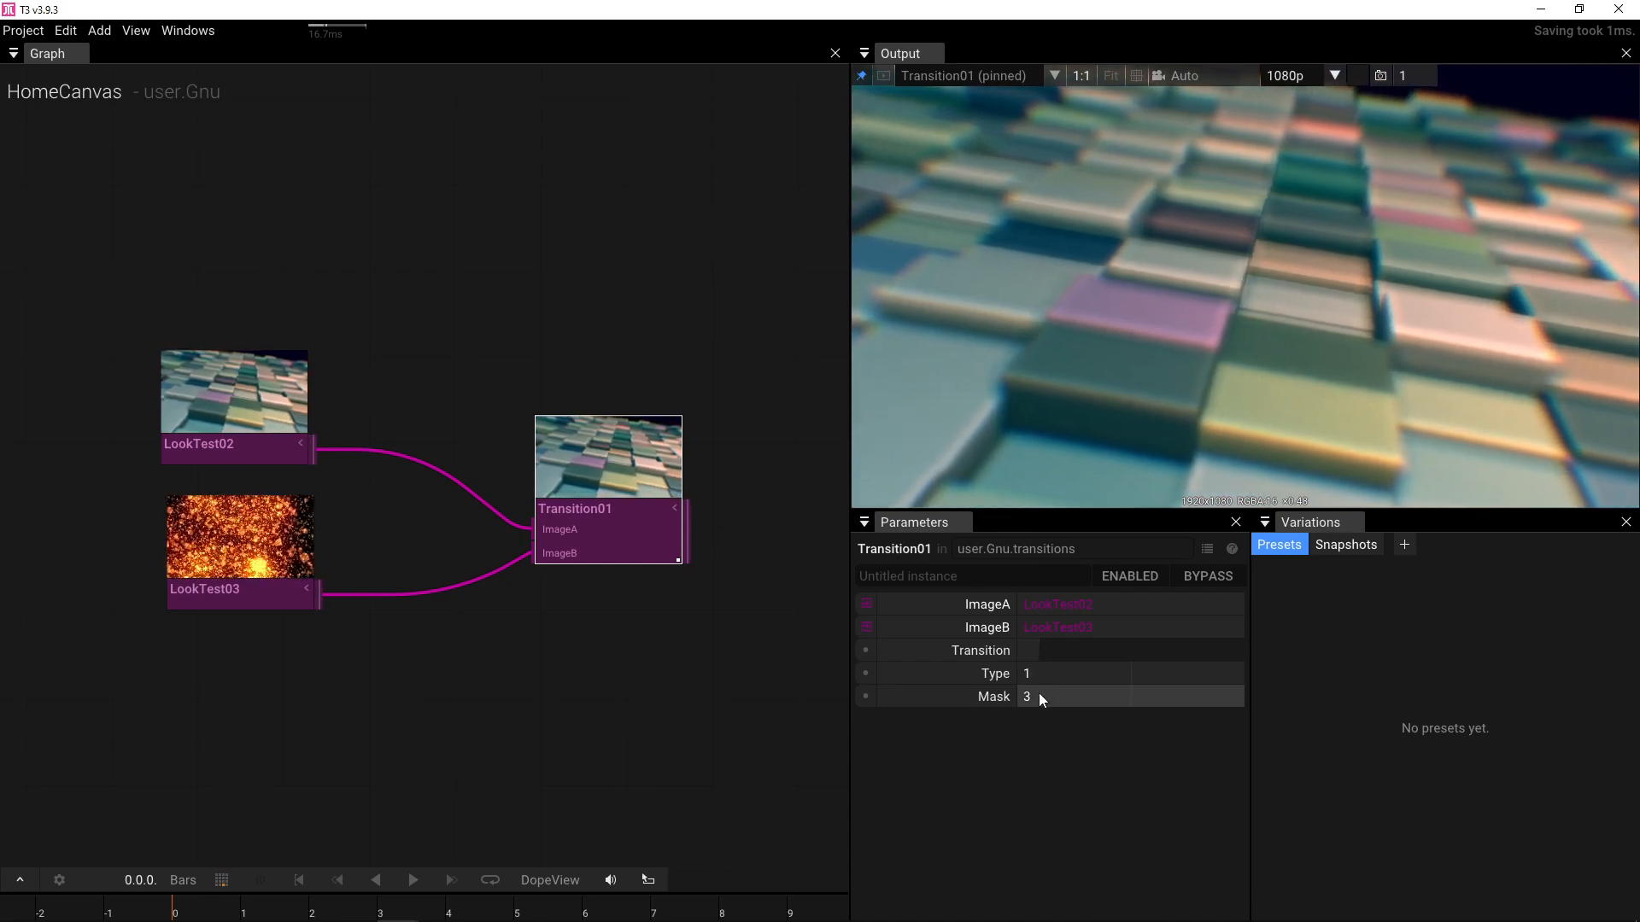
- Set the Mask to 0 and test the Type 1 transition by toggling Transition twice
{"action": "left_click", "coordinate": [1039, 693]}
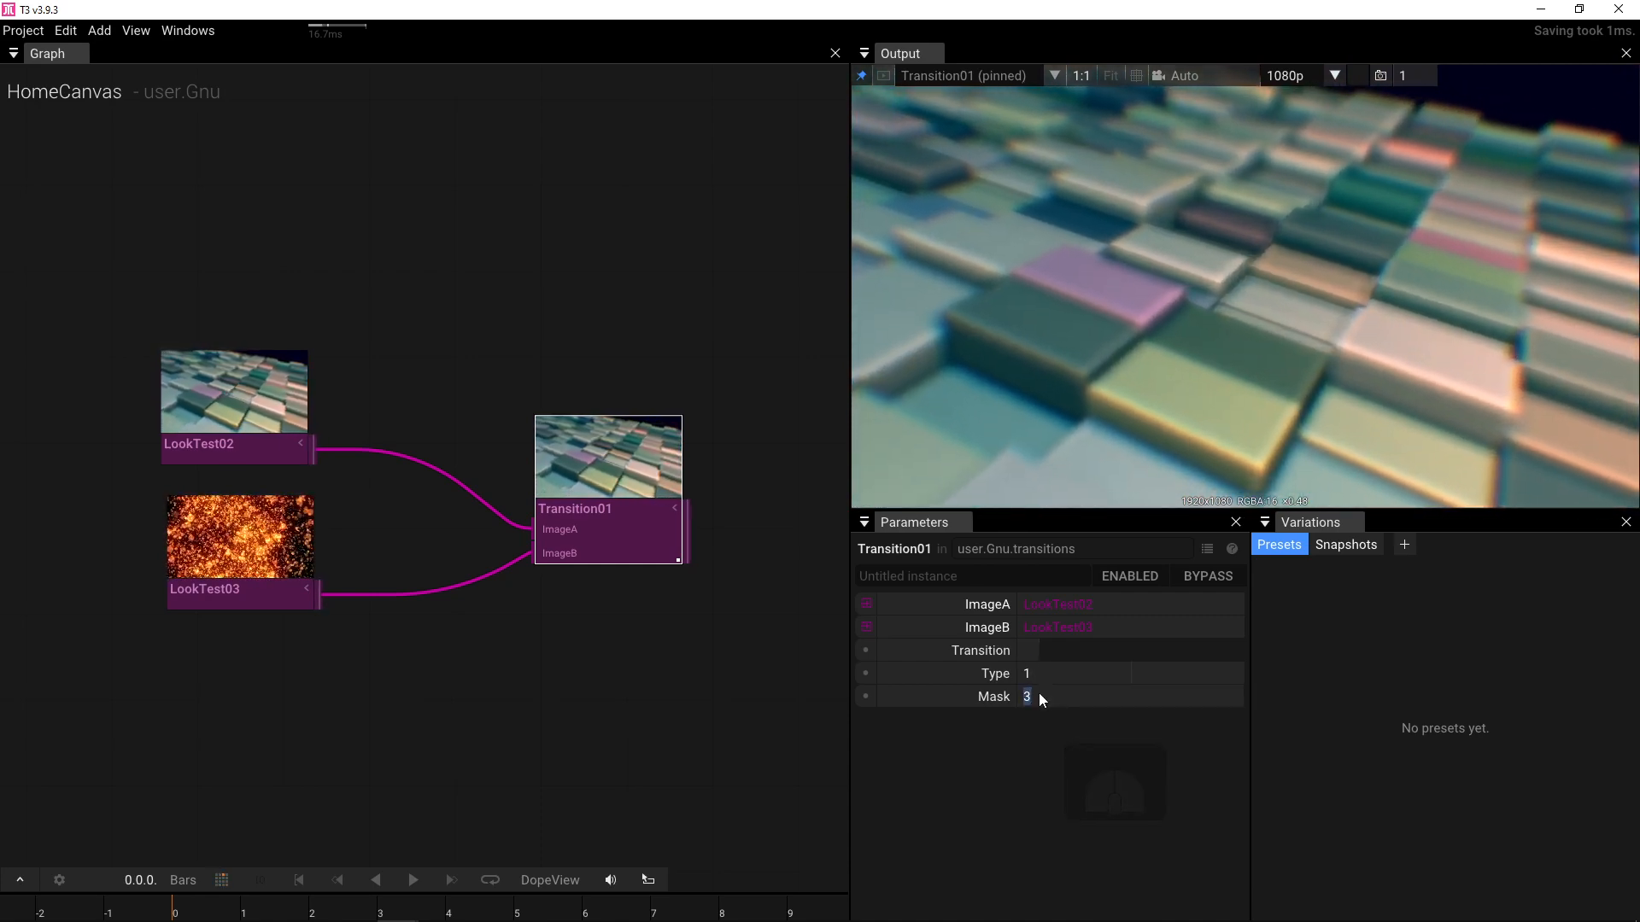
{"action": "type", "text": "0"}
{"action": "left_click", "coordinate": [1027, 650]}
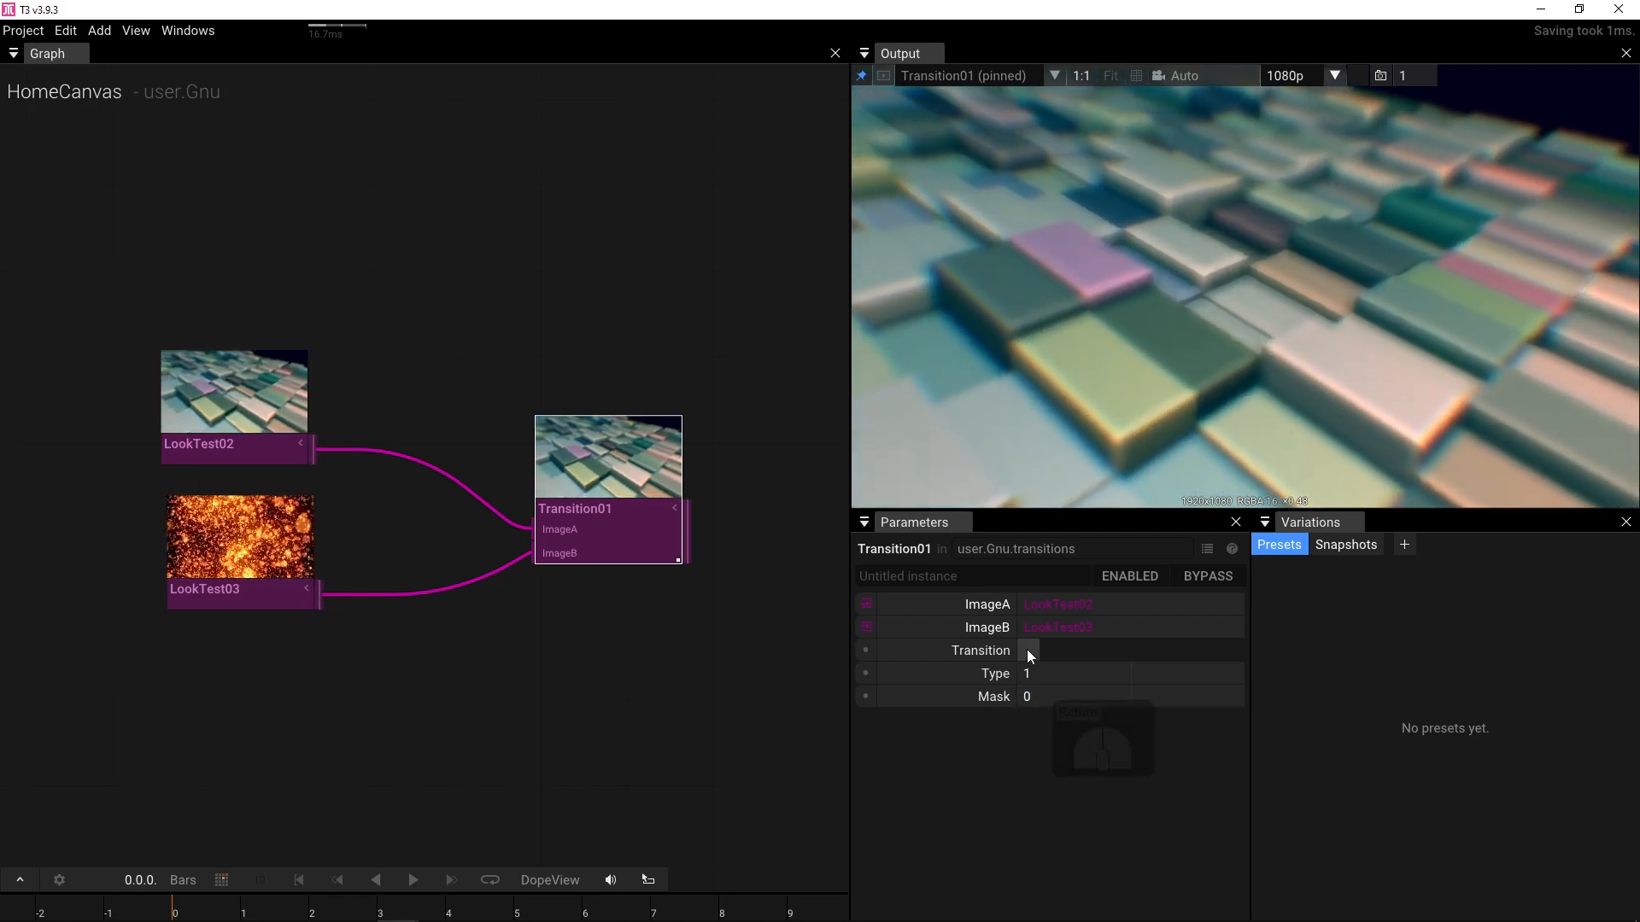
{"action": "left_click", "coordinate": [1027, 652]}
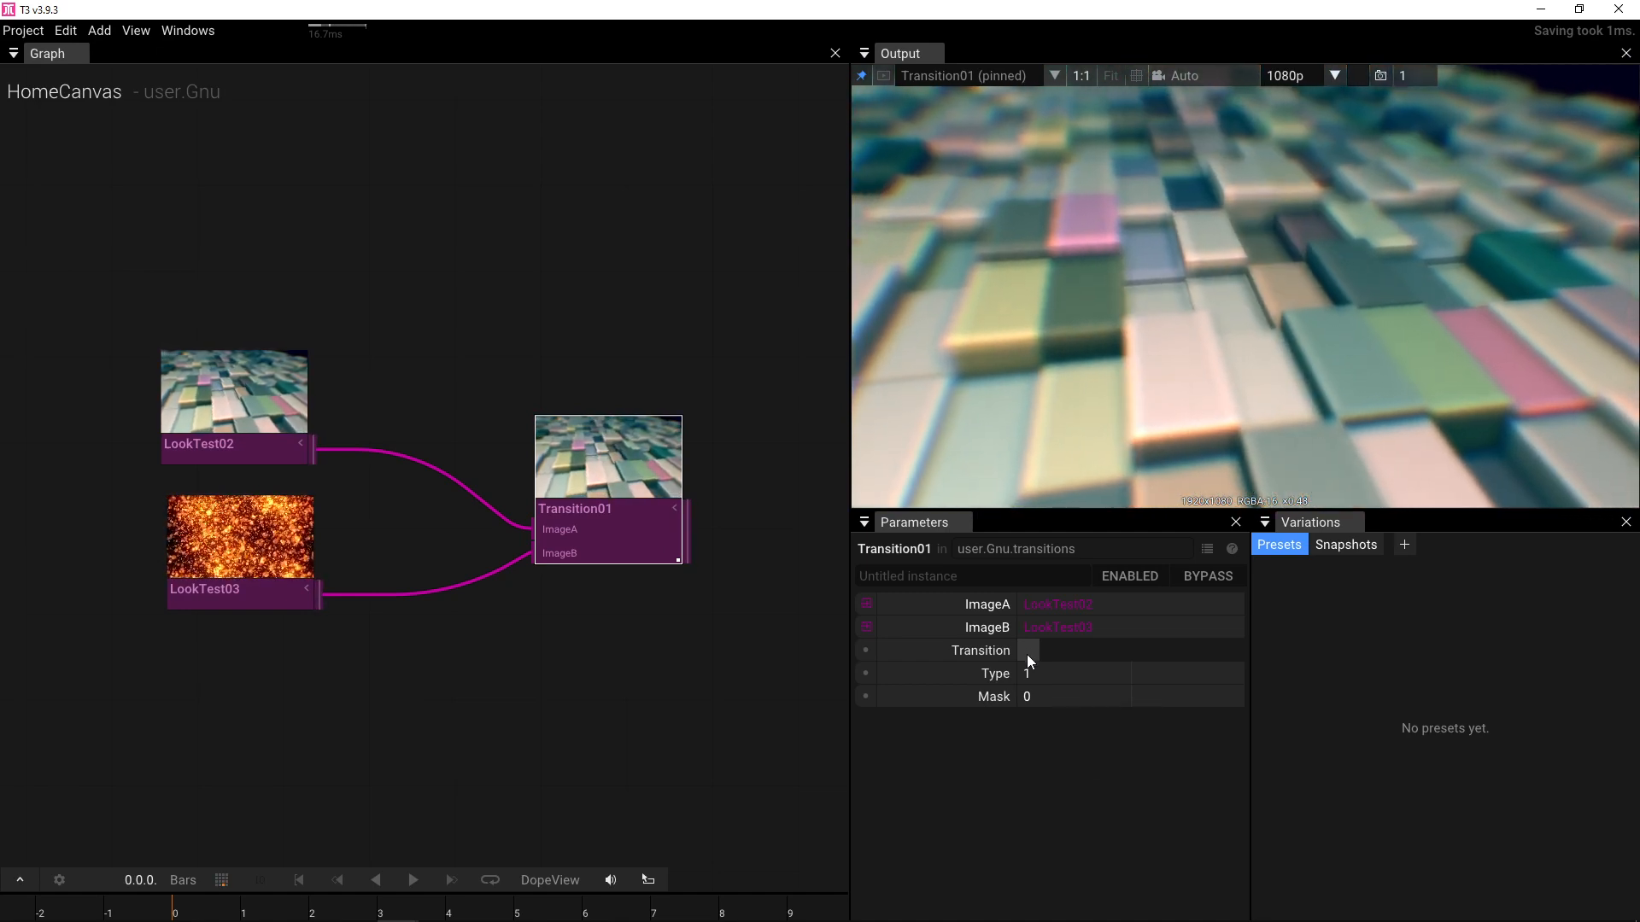
- Set the Mask to 1 and turn Transition on to test that mask with Type 1
{"action": "left_click", "coordinate": [1039, 697]}
{"action": "type", "text": "1"}
{"action": "key", "text": "Return"}
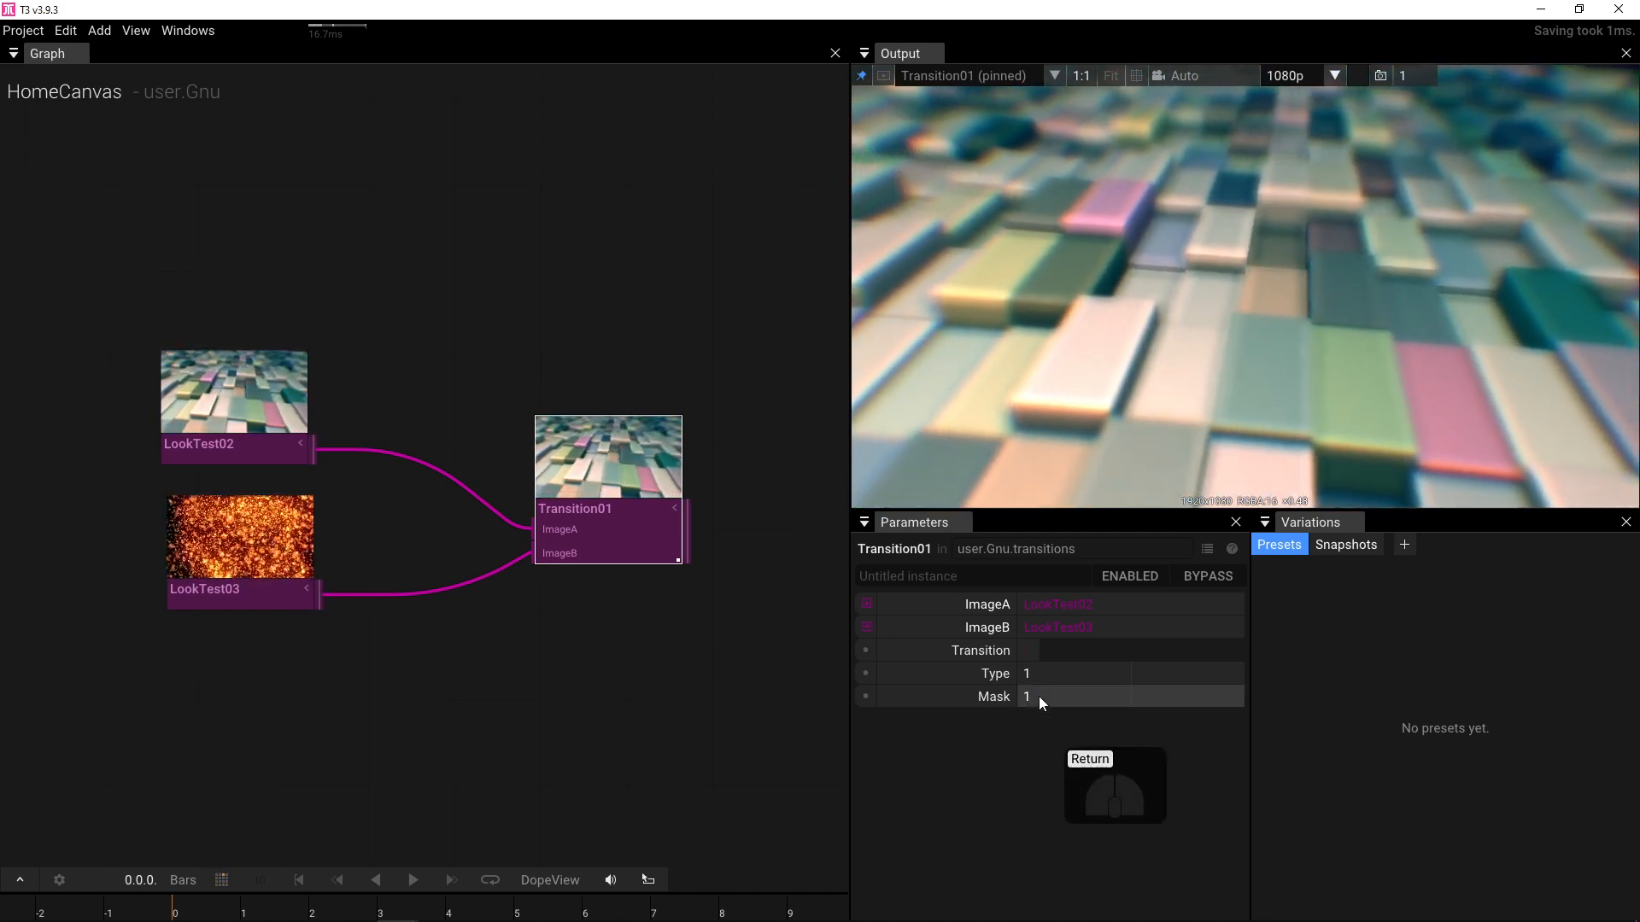
{"action": "left_click", "coordinate": [1032, 656]}
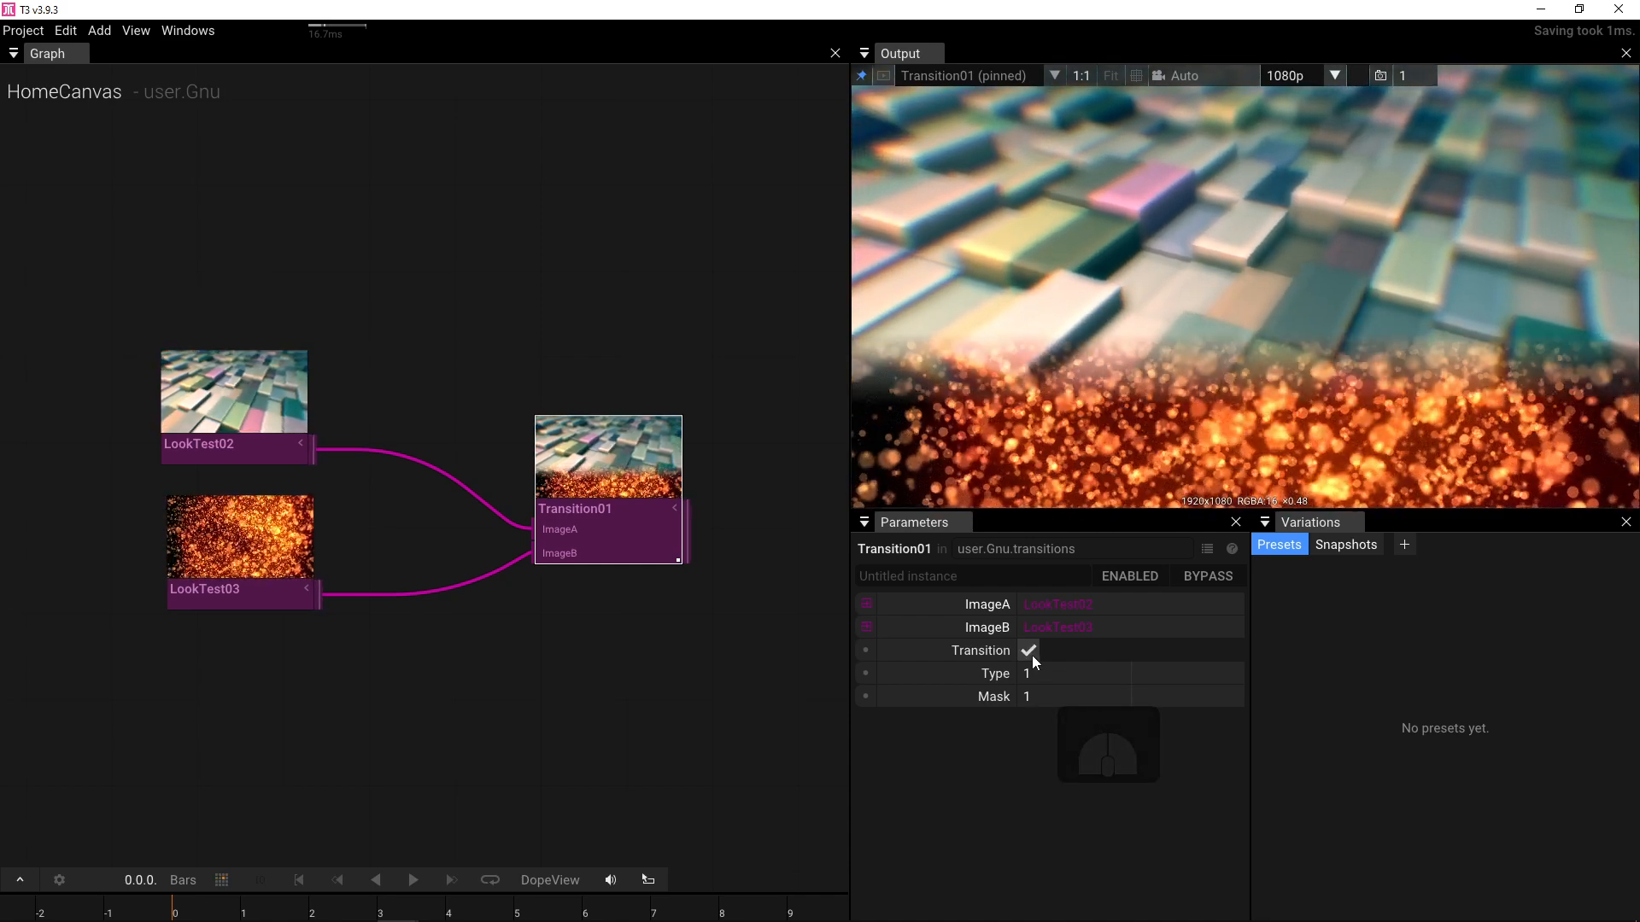
- Set the Mask to 2 and turn Transition off to test that mask with Type 1
{"action": "left_click", "coordinate": [1035, 694]}
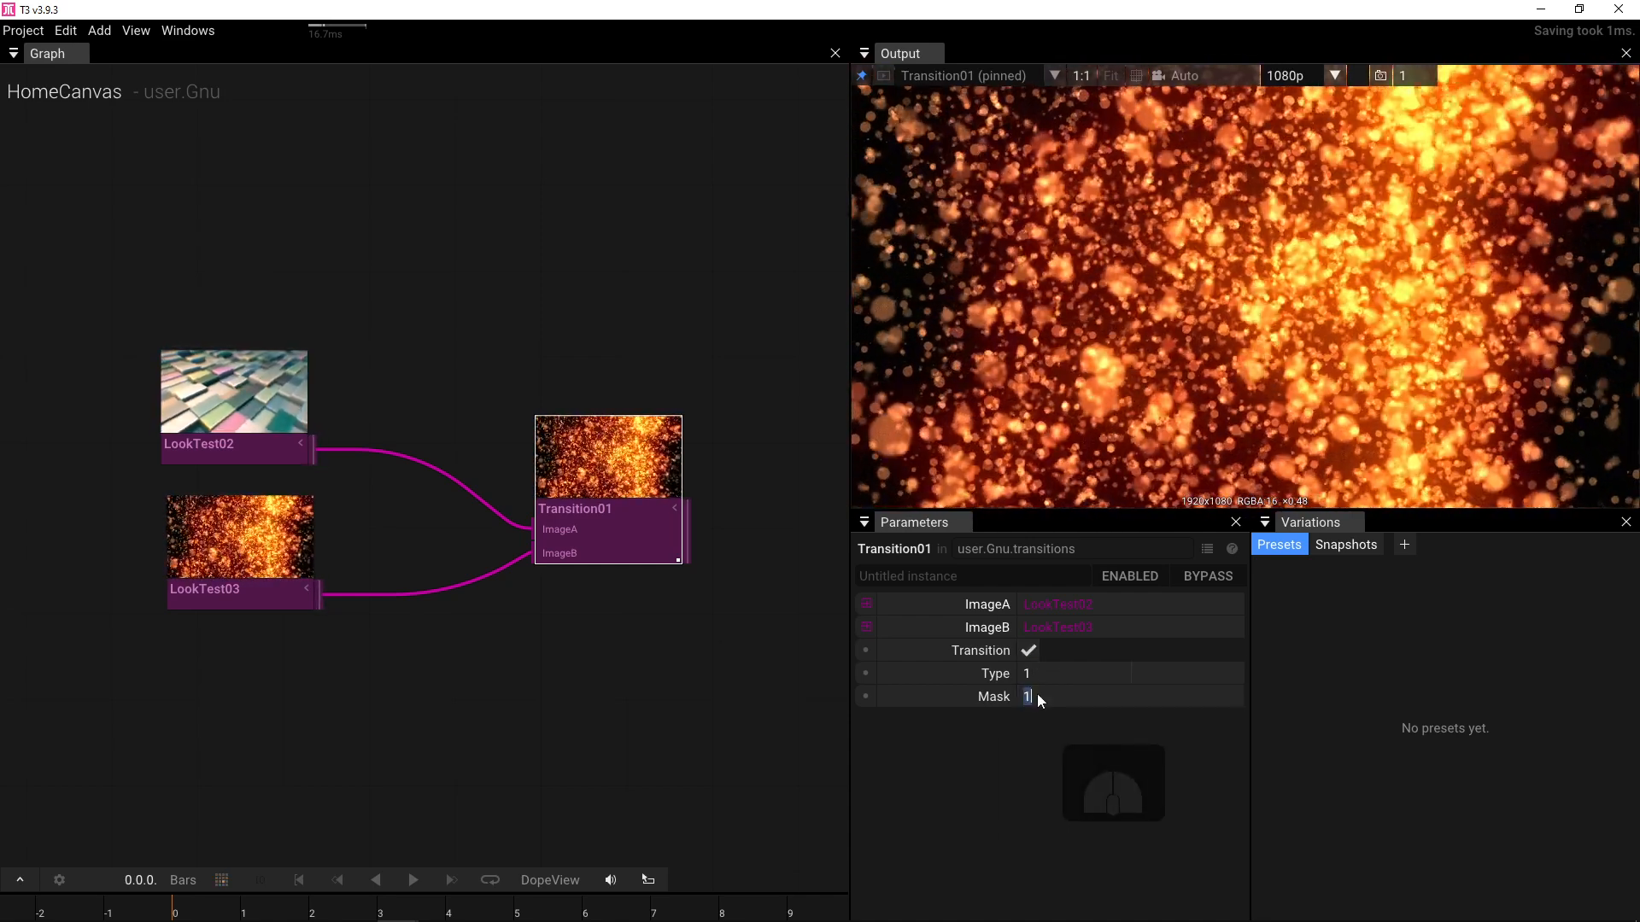
{"action": "type", "text": "2"}
{"action": "left_click", "coordinate": [1031, 651]}
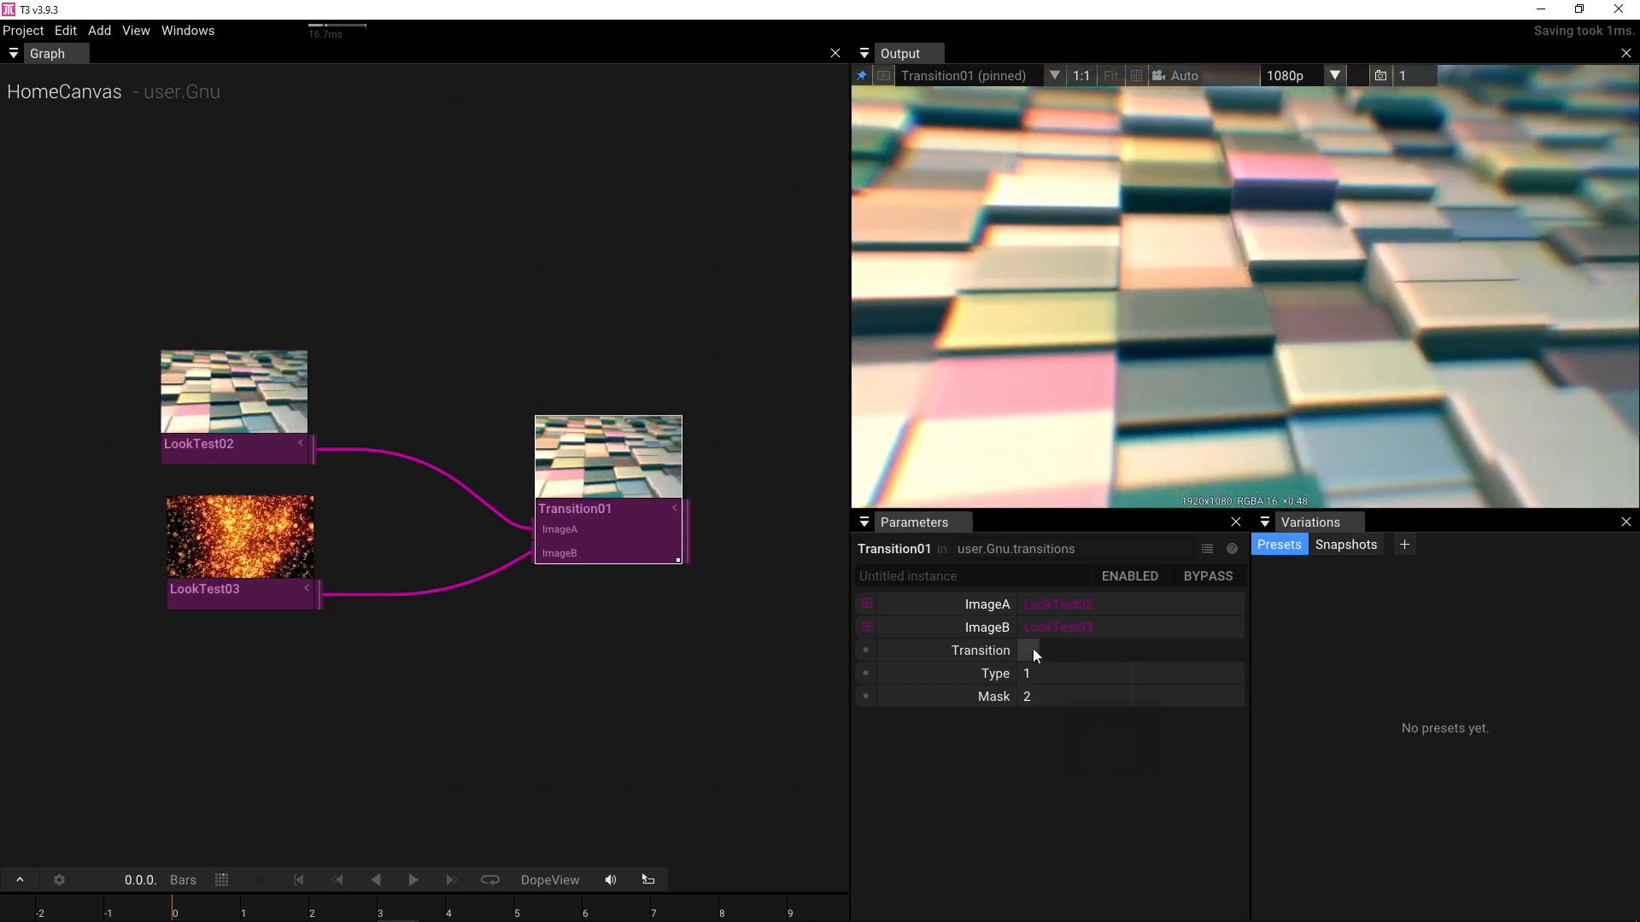
- Set Transition01's Type to 2 and test the displaced transition with Mask 2 by turning Transition on and off
{"action": "left_click", "coordinate": [1029, 673]}
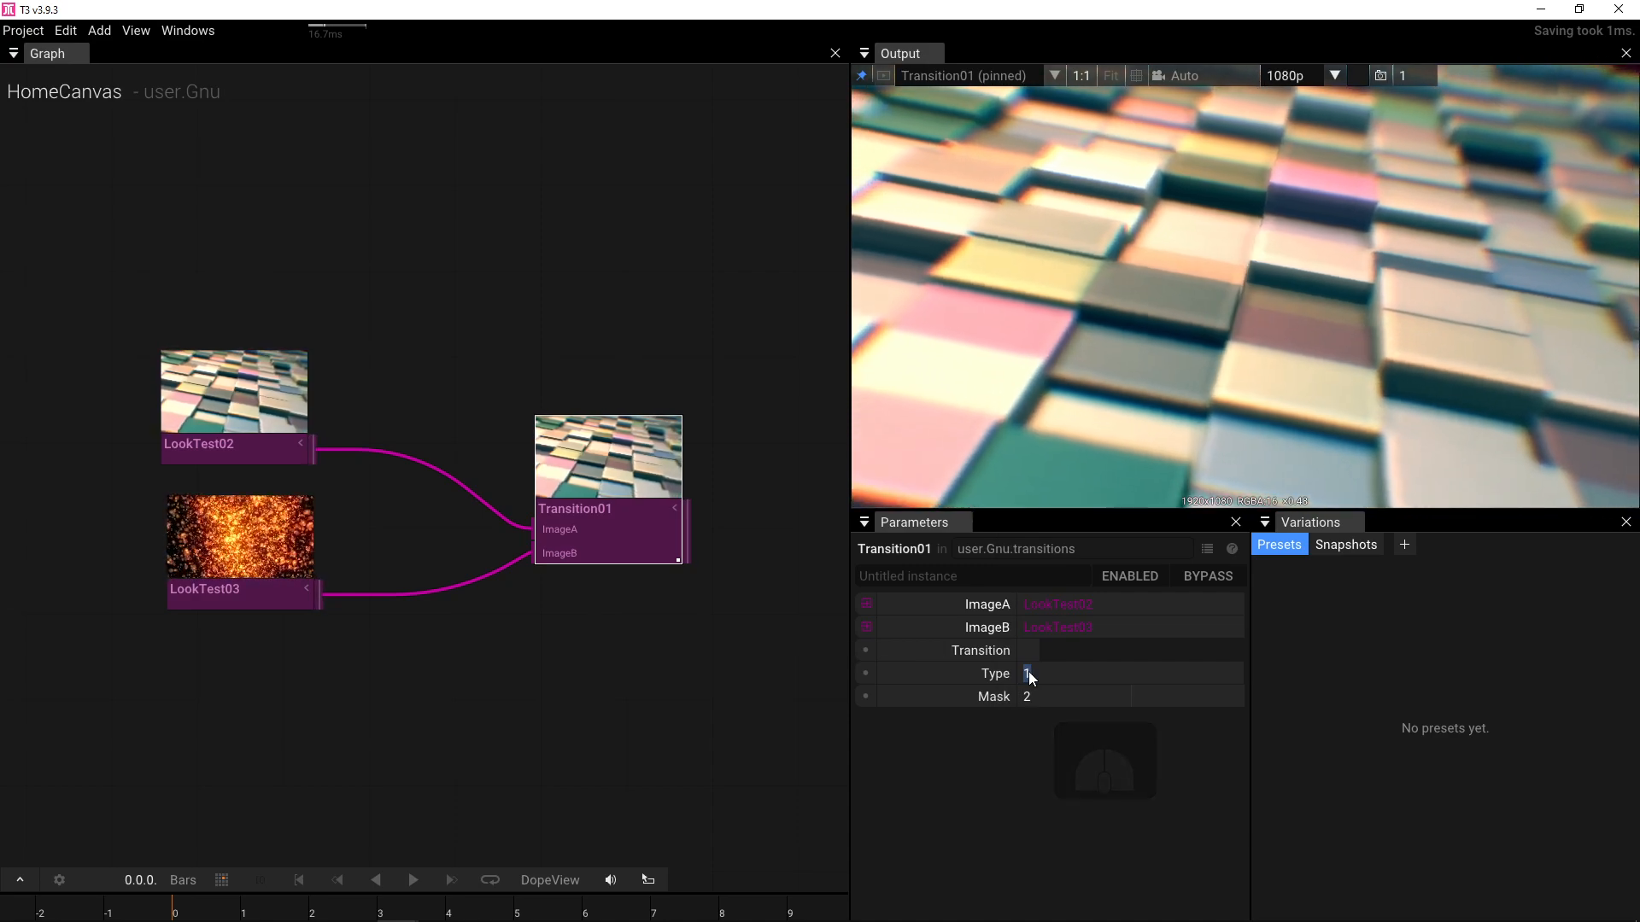
{"action": "type", "text": "2"}
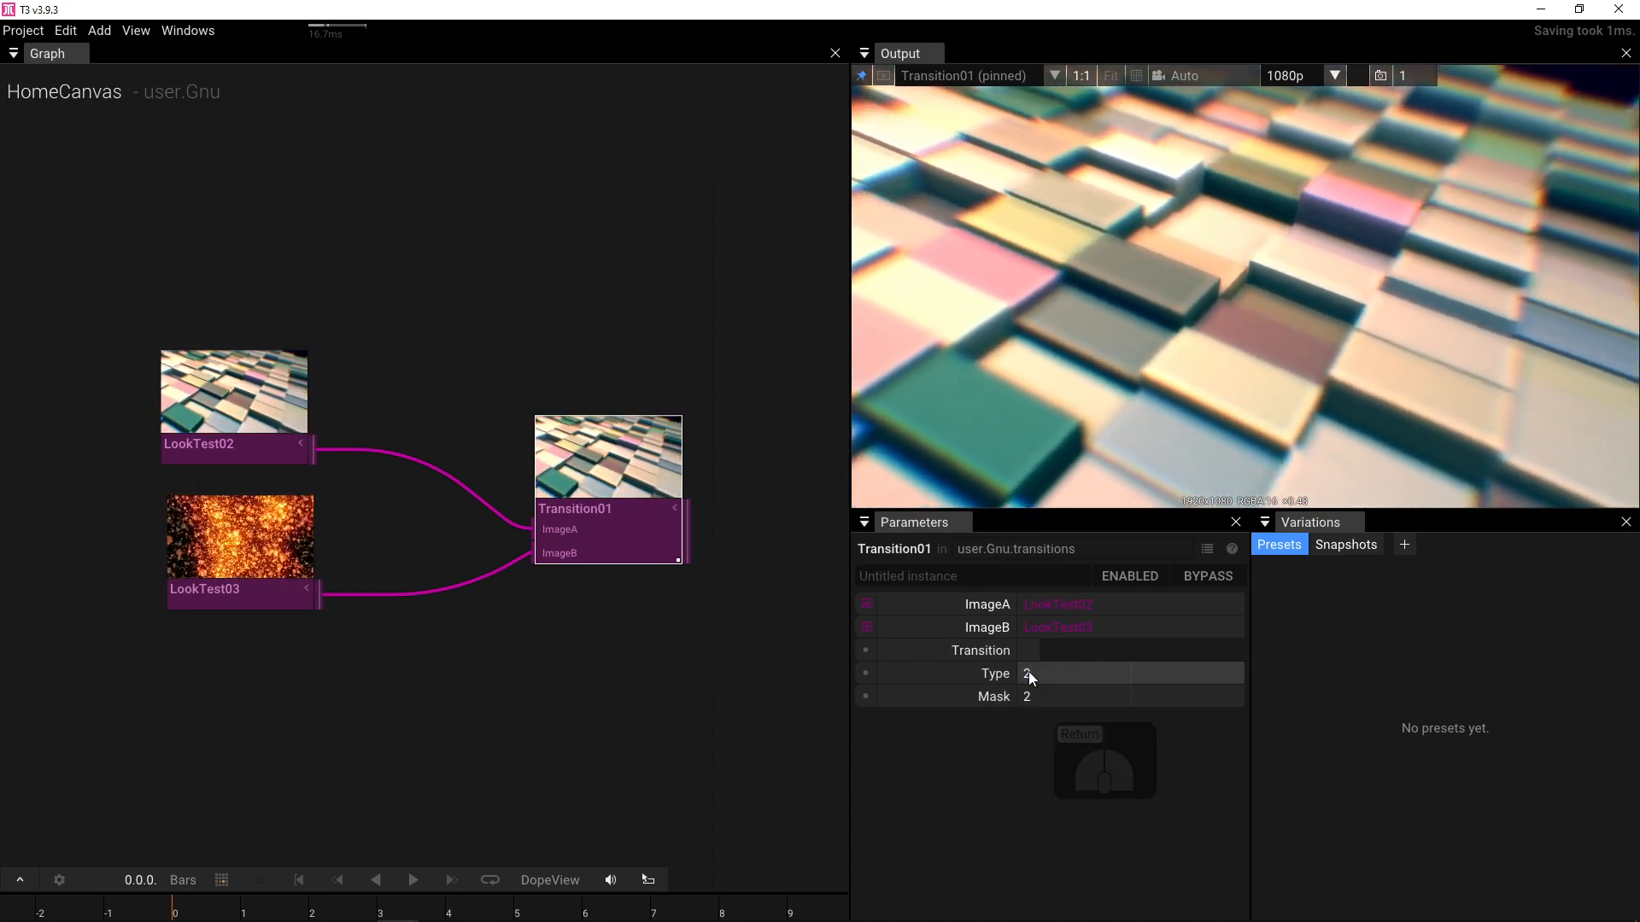
{"action": "left_click", "coordinate": [1028, 653]}
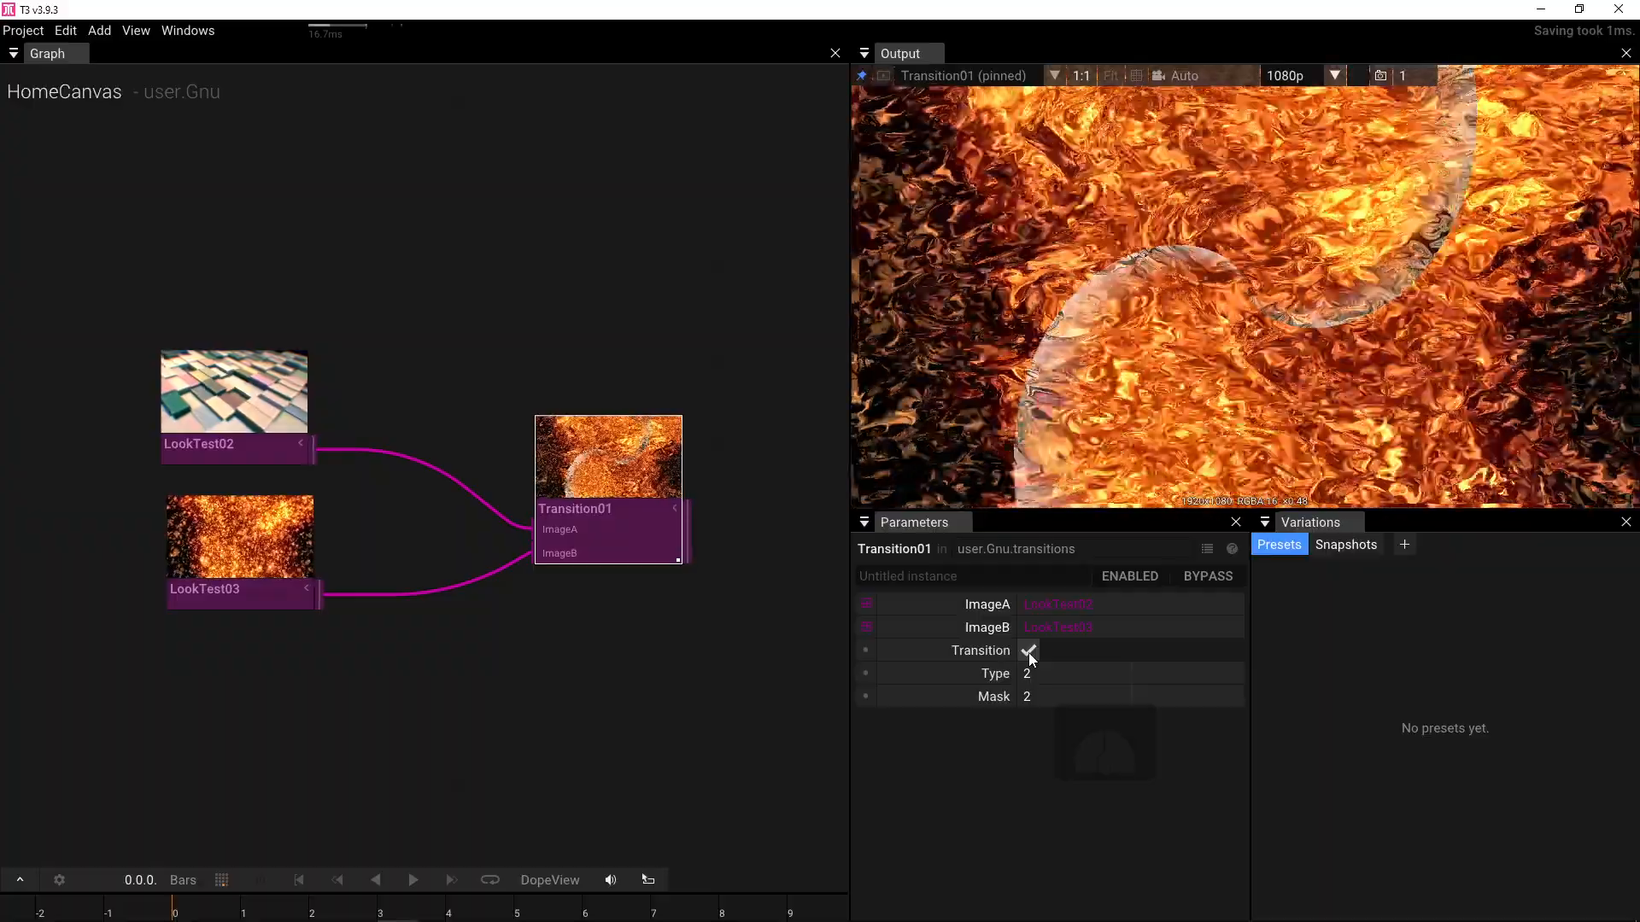
{"action": "left_click", "coordinate": [1028, 652]}
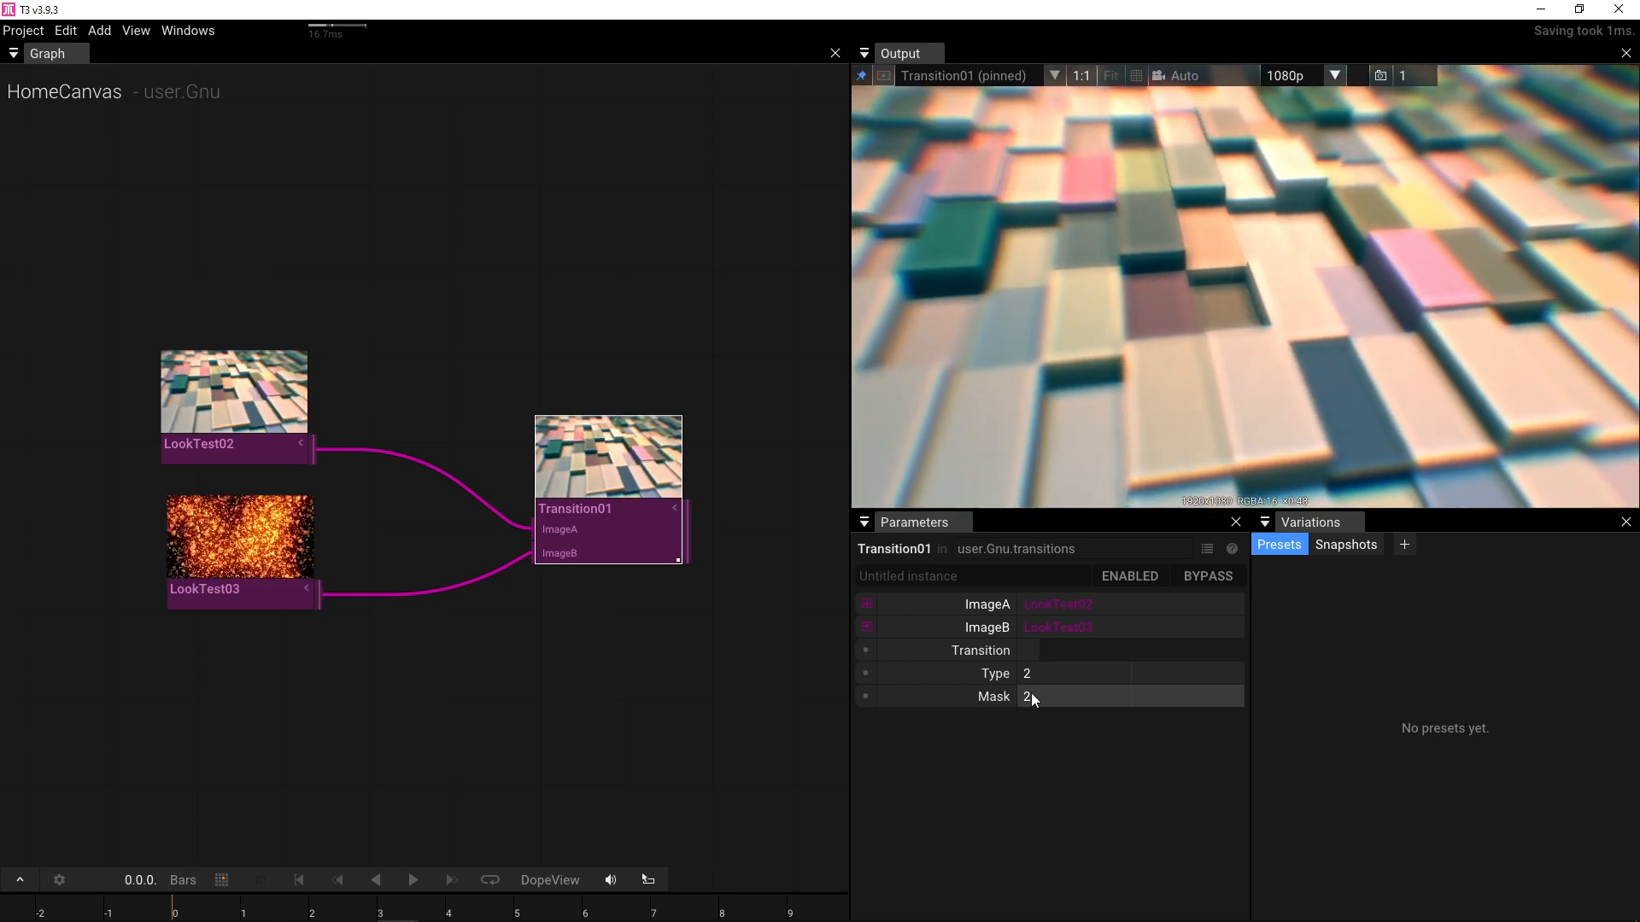
- Set the Mask to 3 and test the Type 2 noise transition by toggling Transition repeatedly
{"action": "left_click", "coordinate": [1032, 697]}
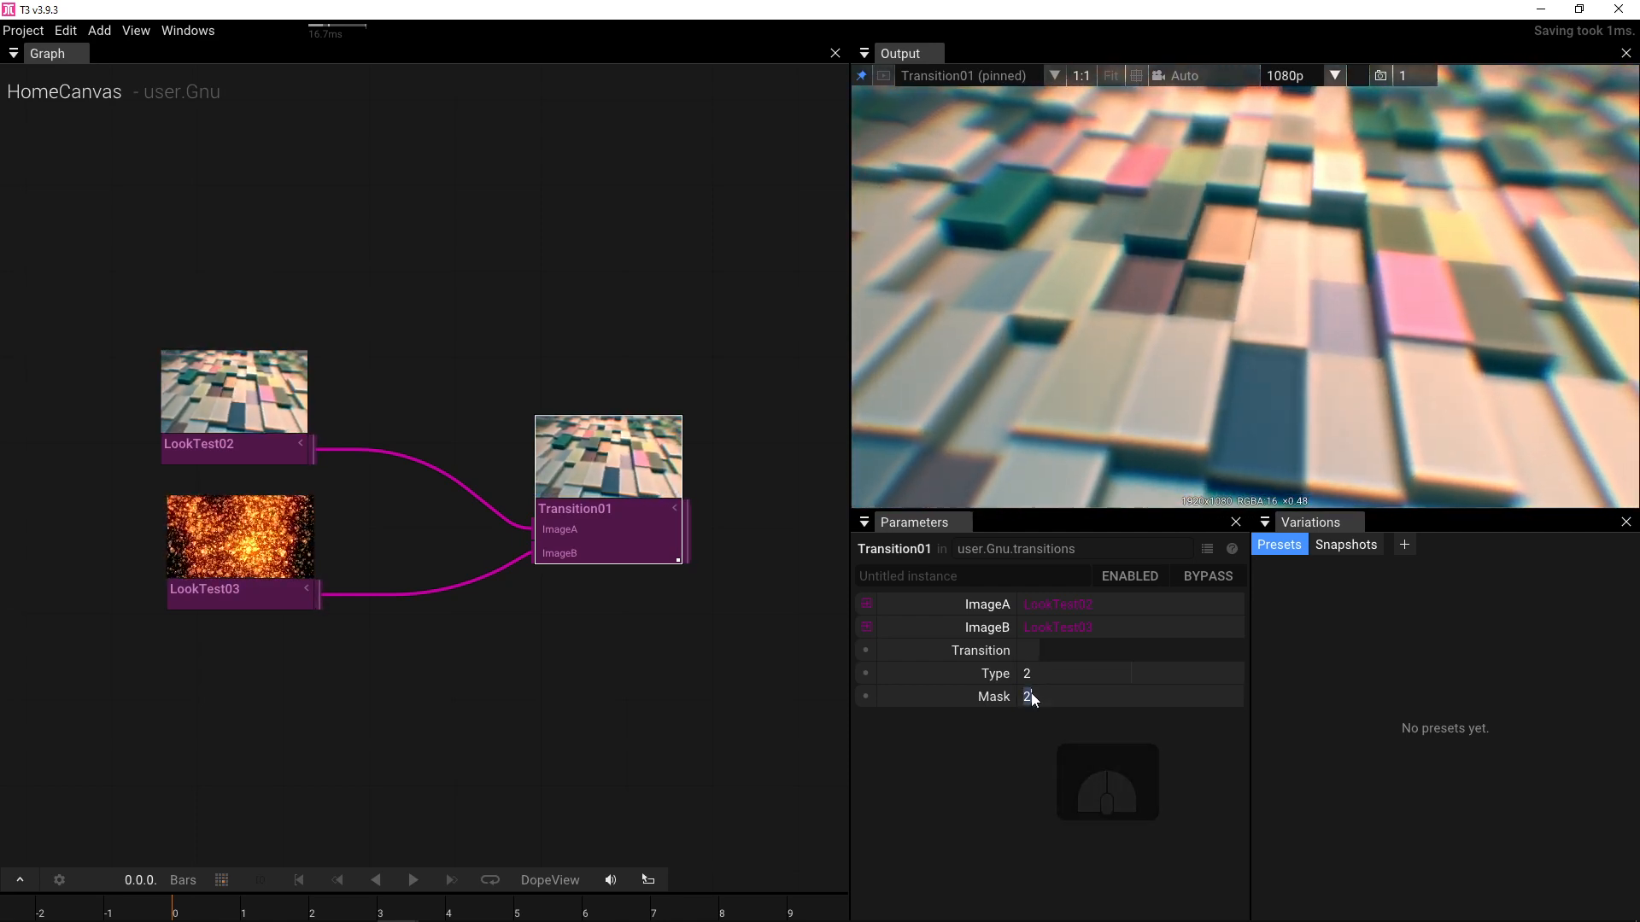
{"action": "type", "text": "3"}
{"action": "key", "text": "Return"}
{"action": "left_click", "coordinate": [1032, 654]}
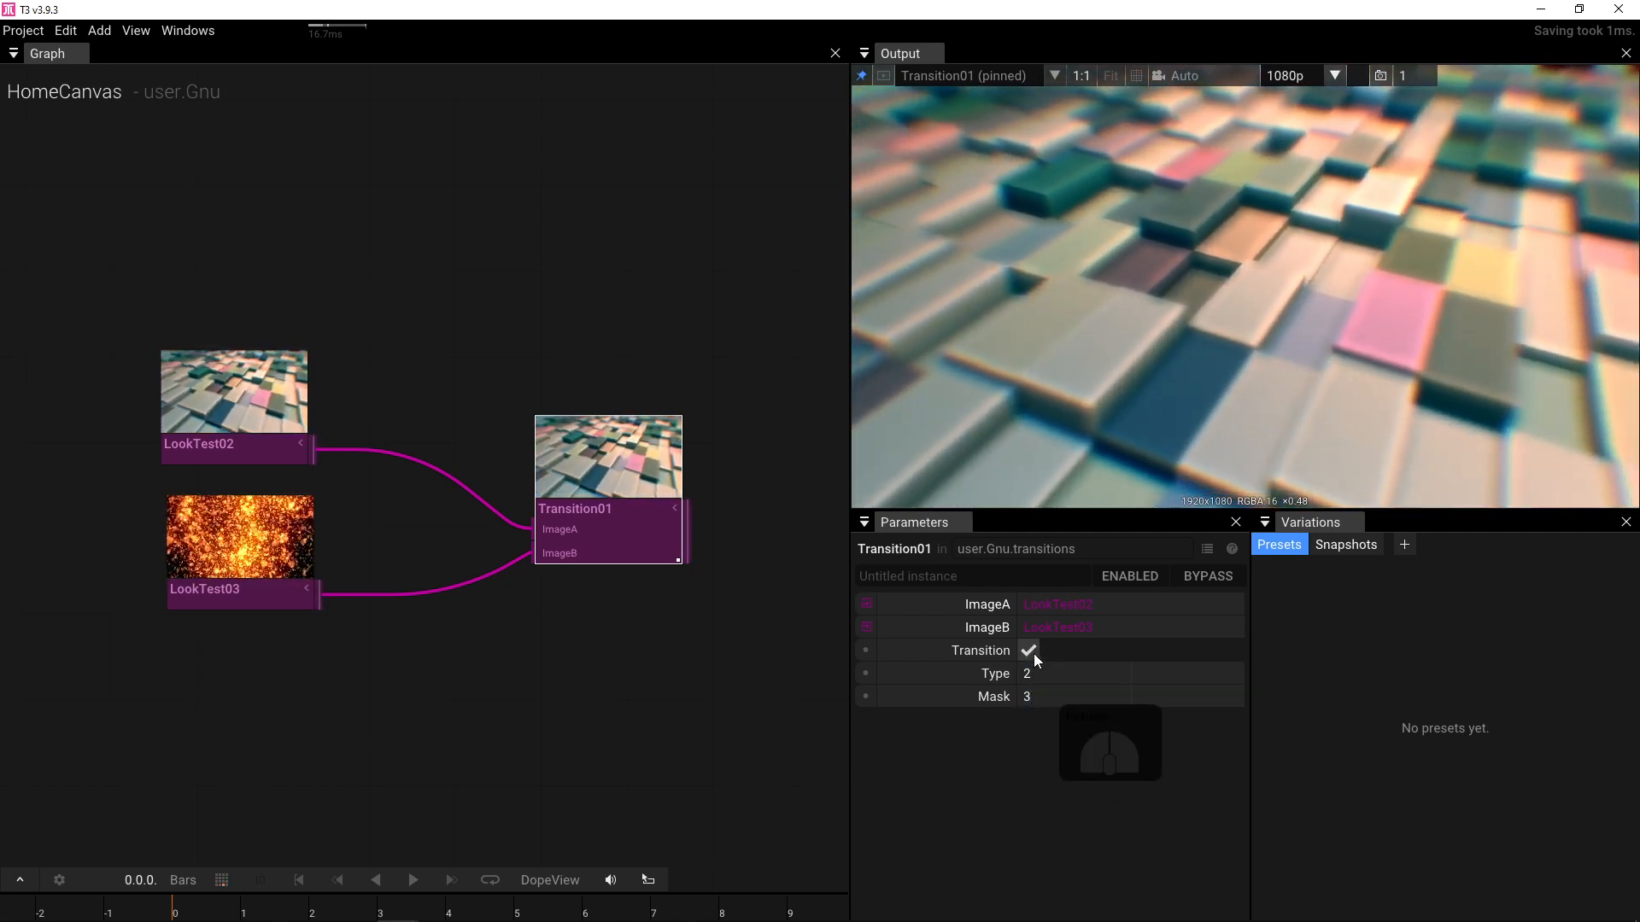
{"action": "left_click", "coordinate": [1033, 654]}
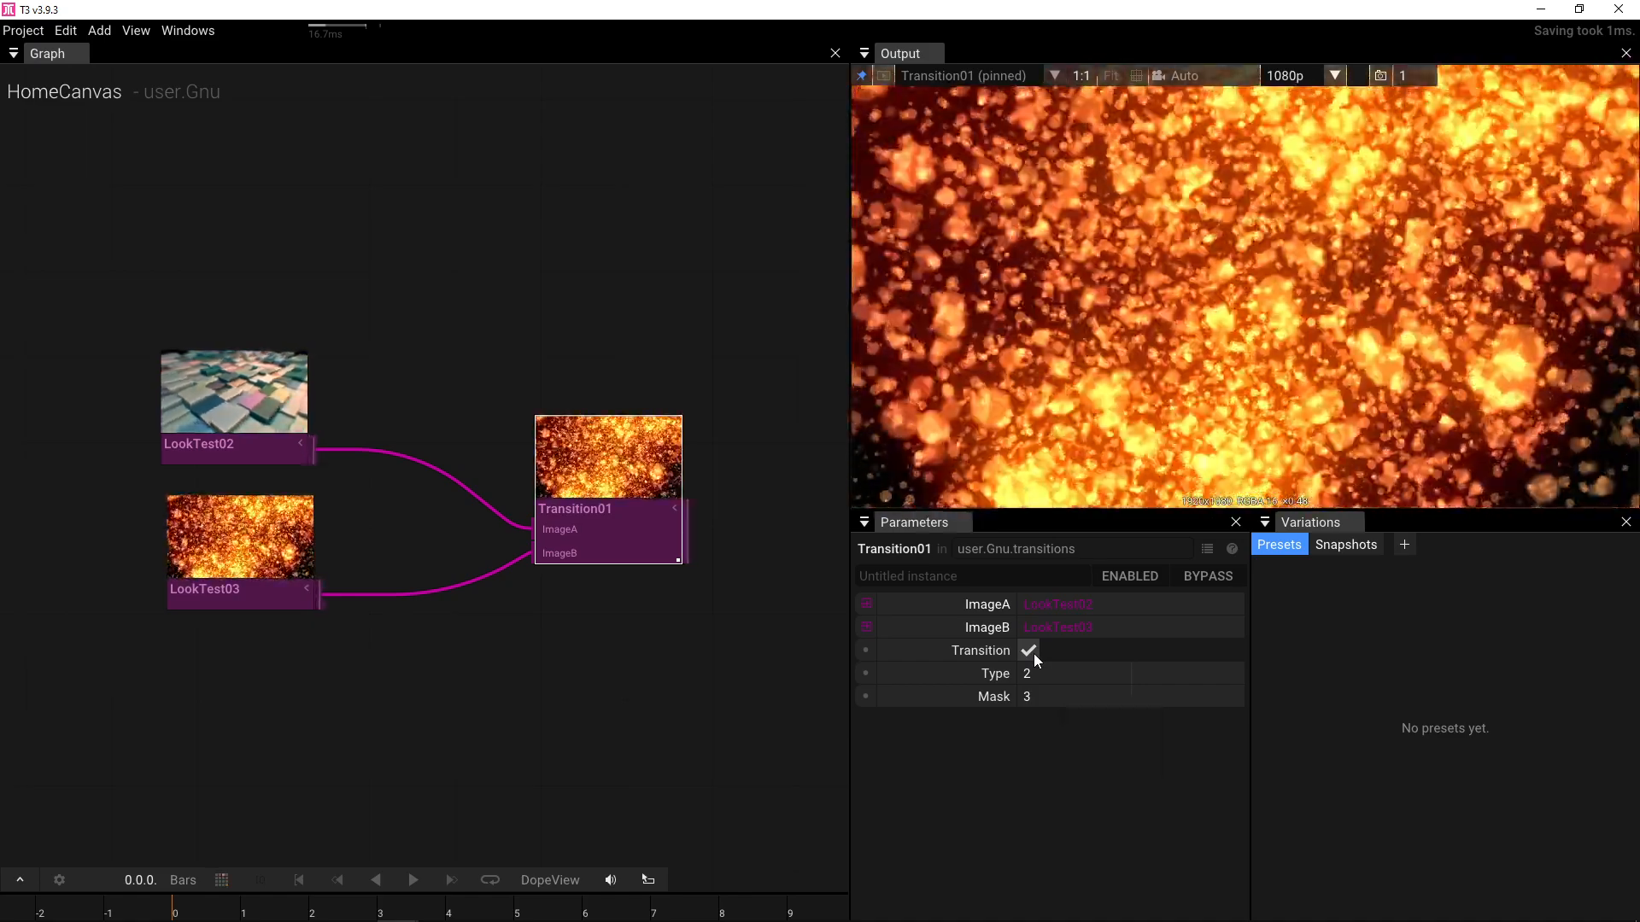
{"action": "left_click", "coordinate": [1034, 654]}
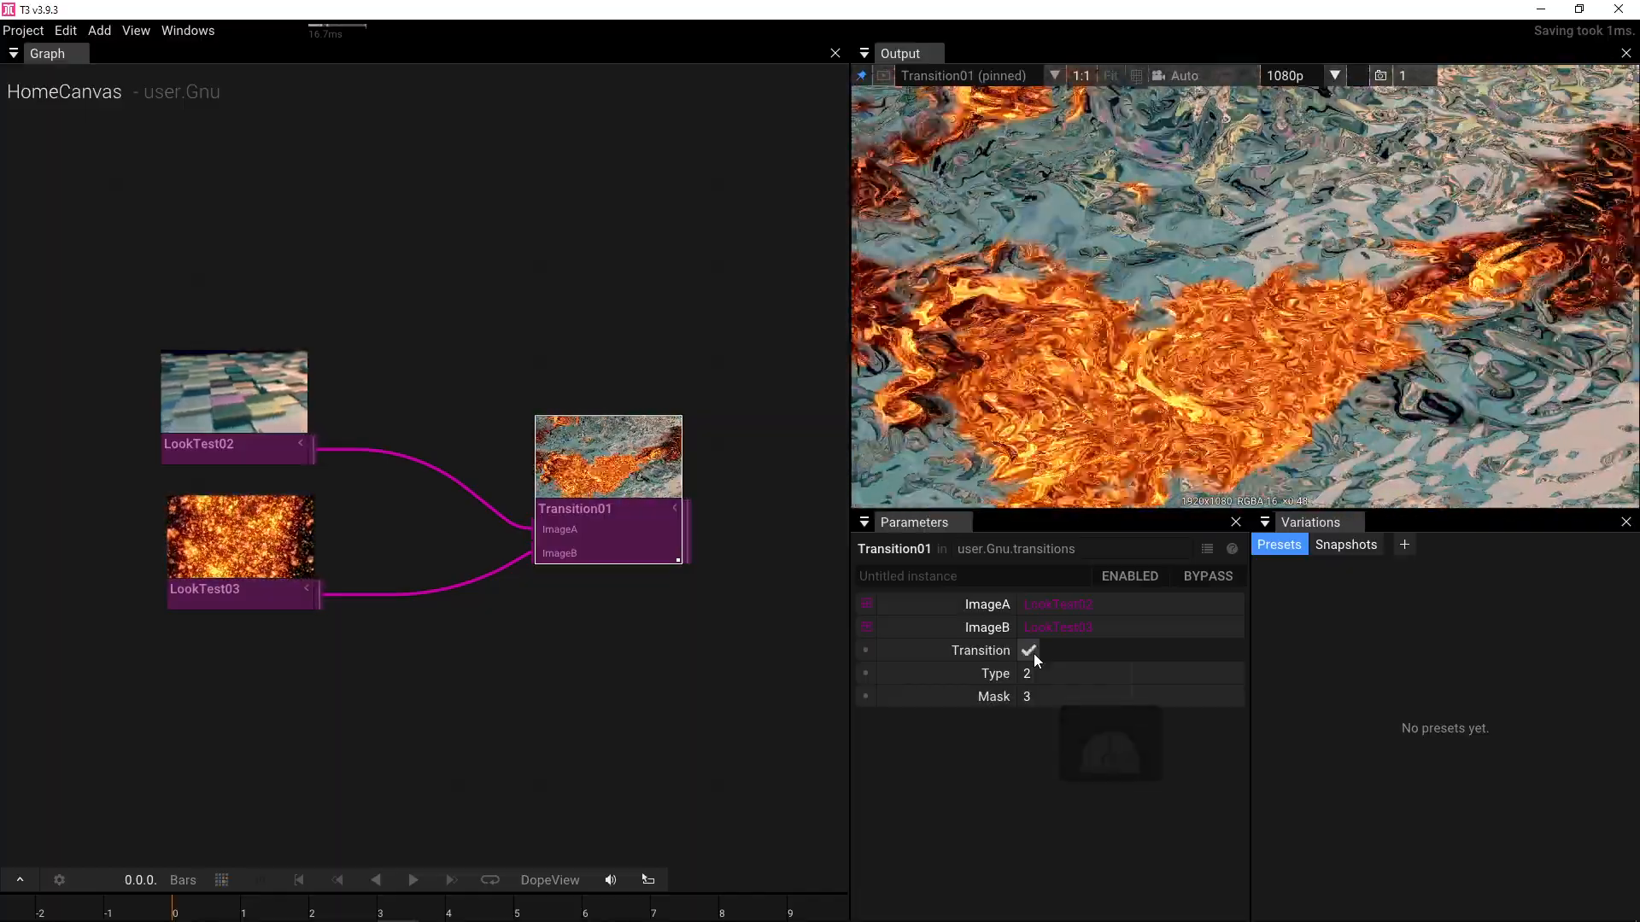
{"action": "left_click", "coordinate": [1033, 653]}
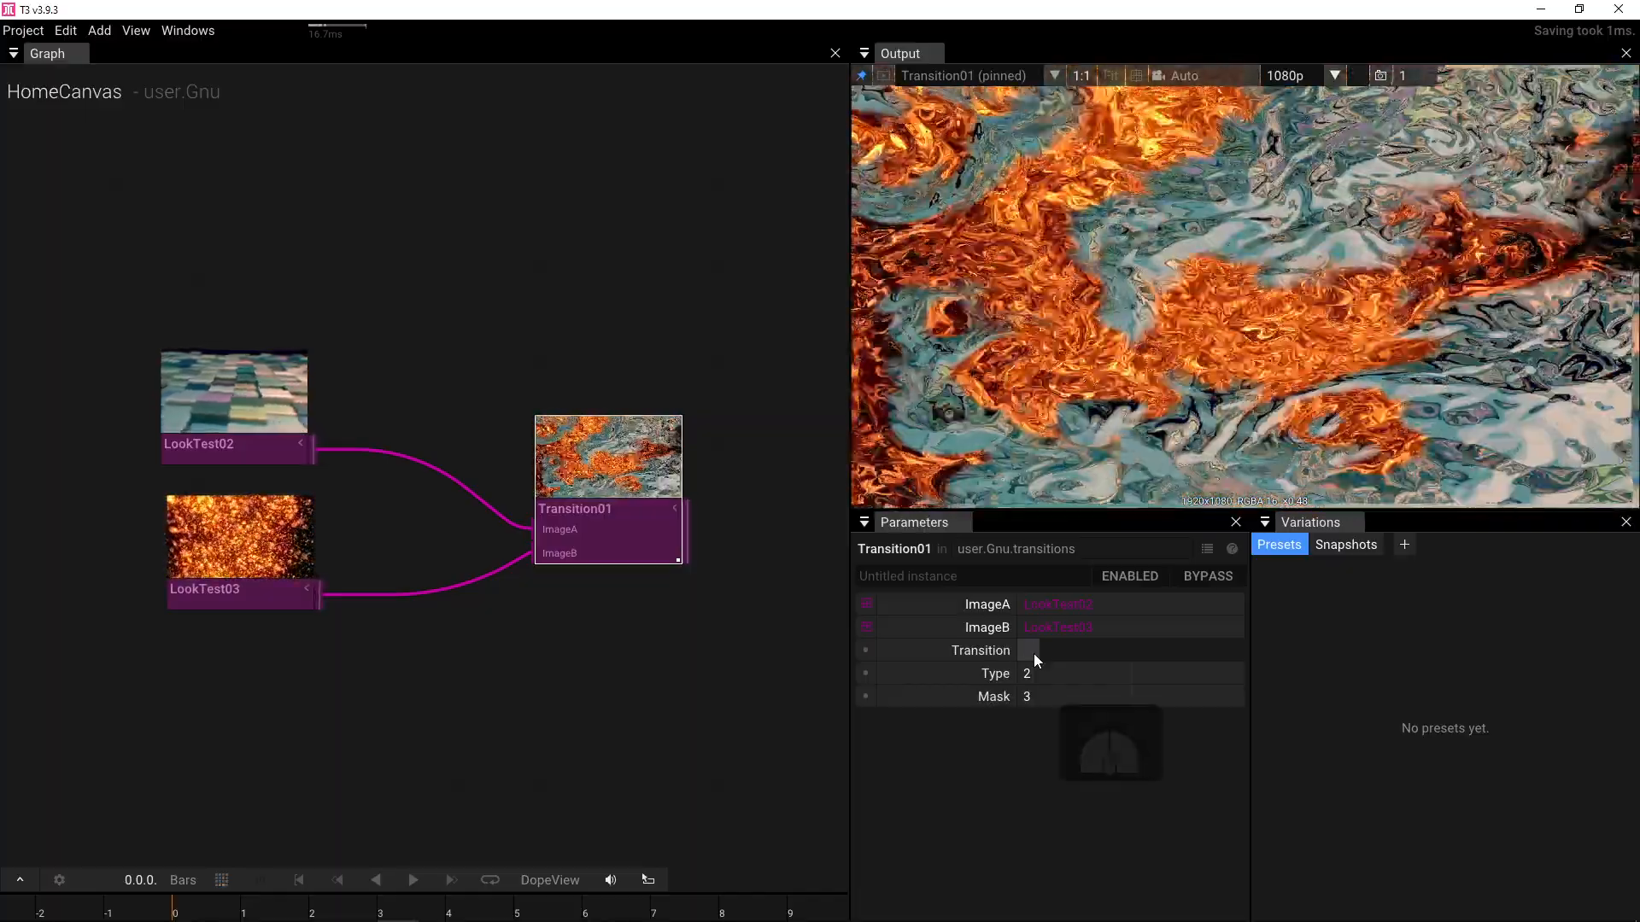
- Open the Transition01 graph and examine the RemapColor settings and the FractalNoise branch feeding the mask
{"action": "double_click", "coordinate": [622, 550]}
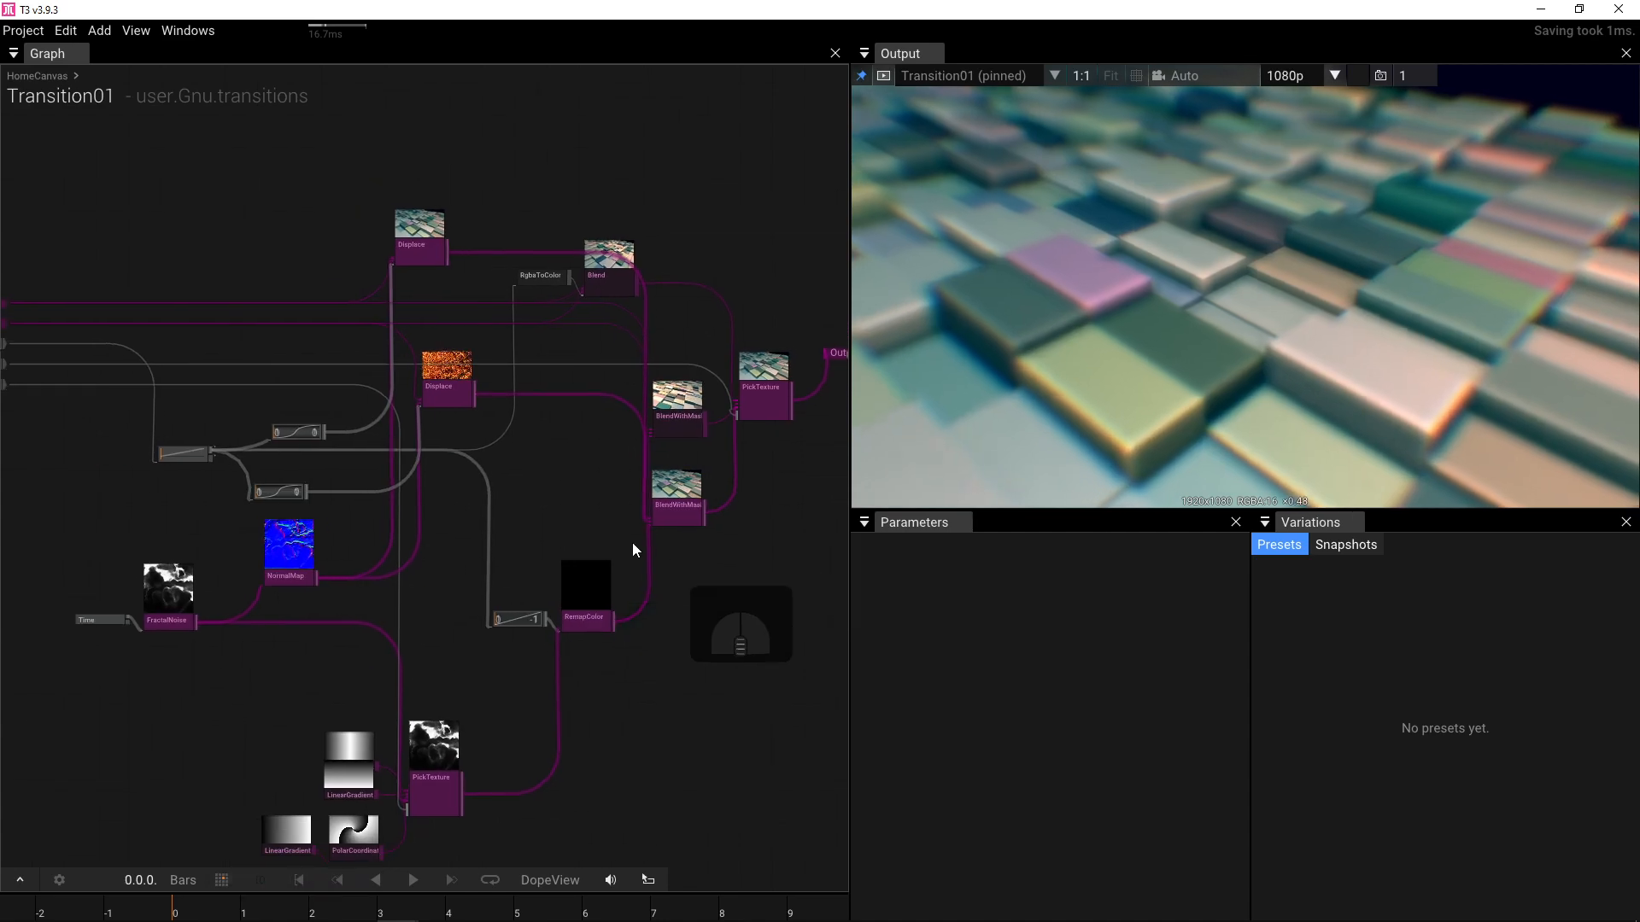
{"action": "scroll", "coordinate": [367, 618], "scroll_direction": "up", "scroll_amount": 2}
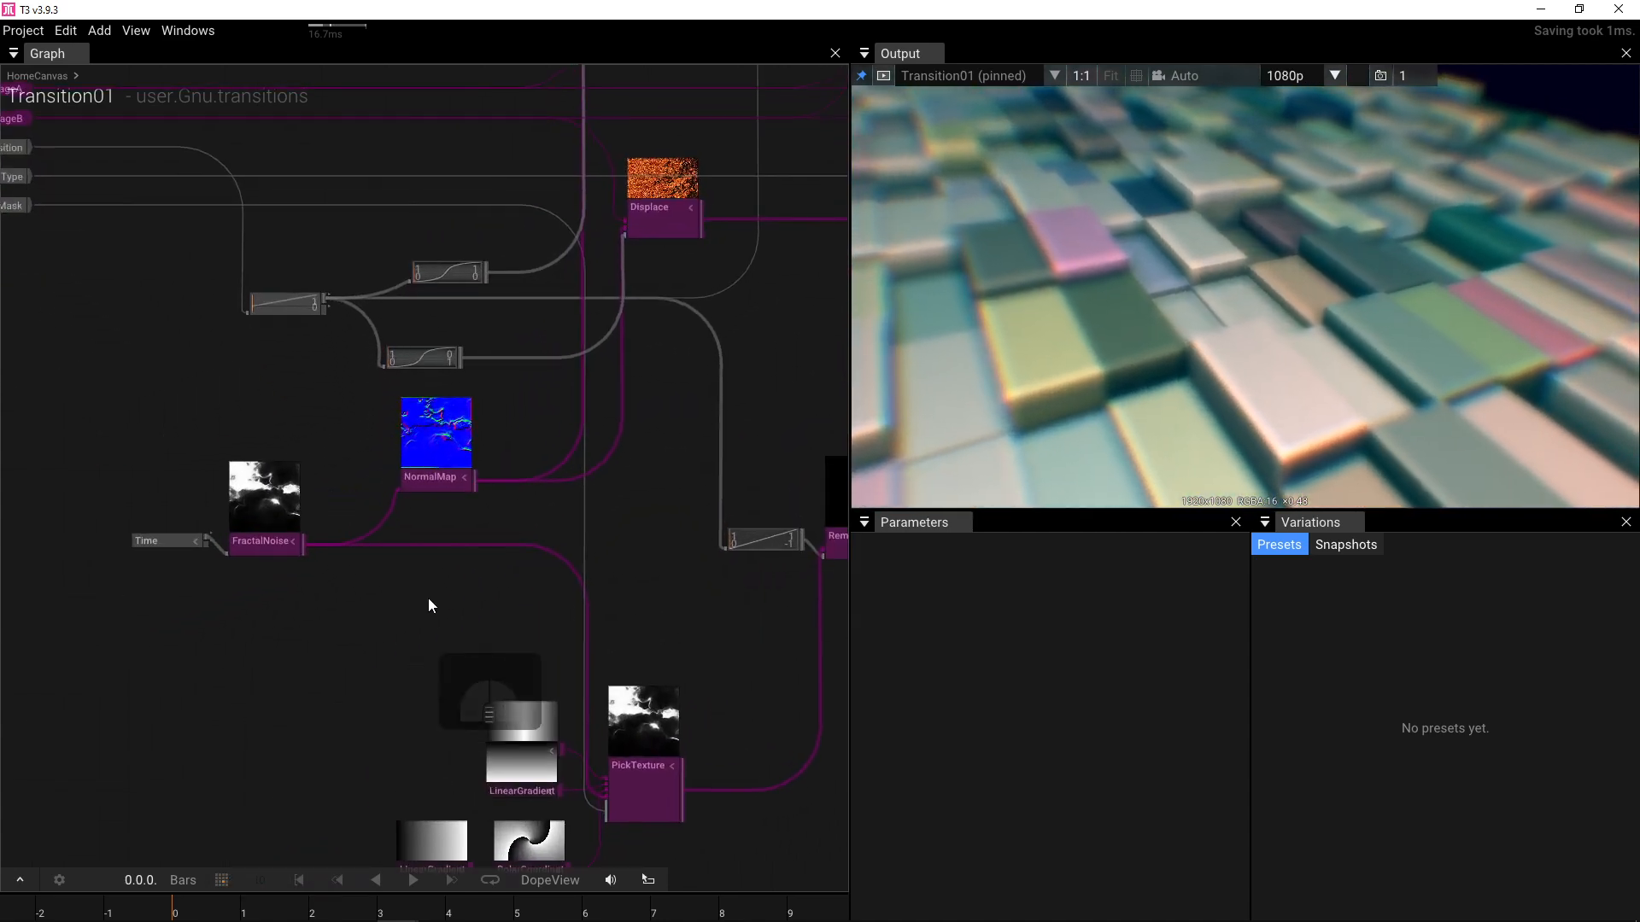
{"action": "left_click_drag", "start_coordinate": [430, 598], "coordinate": [308, 618]}
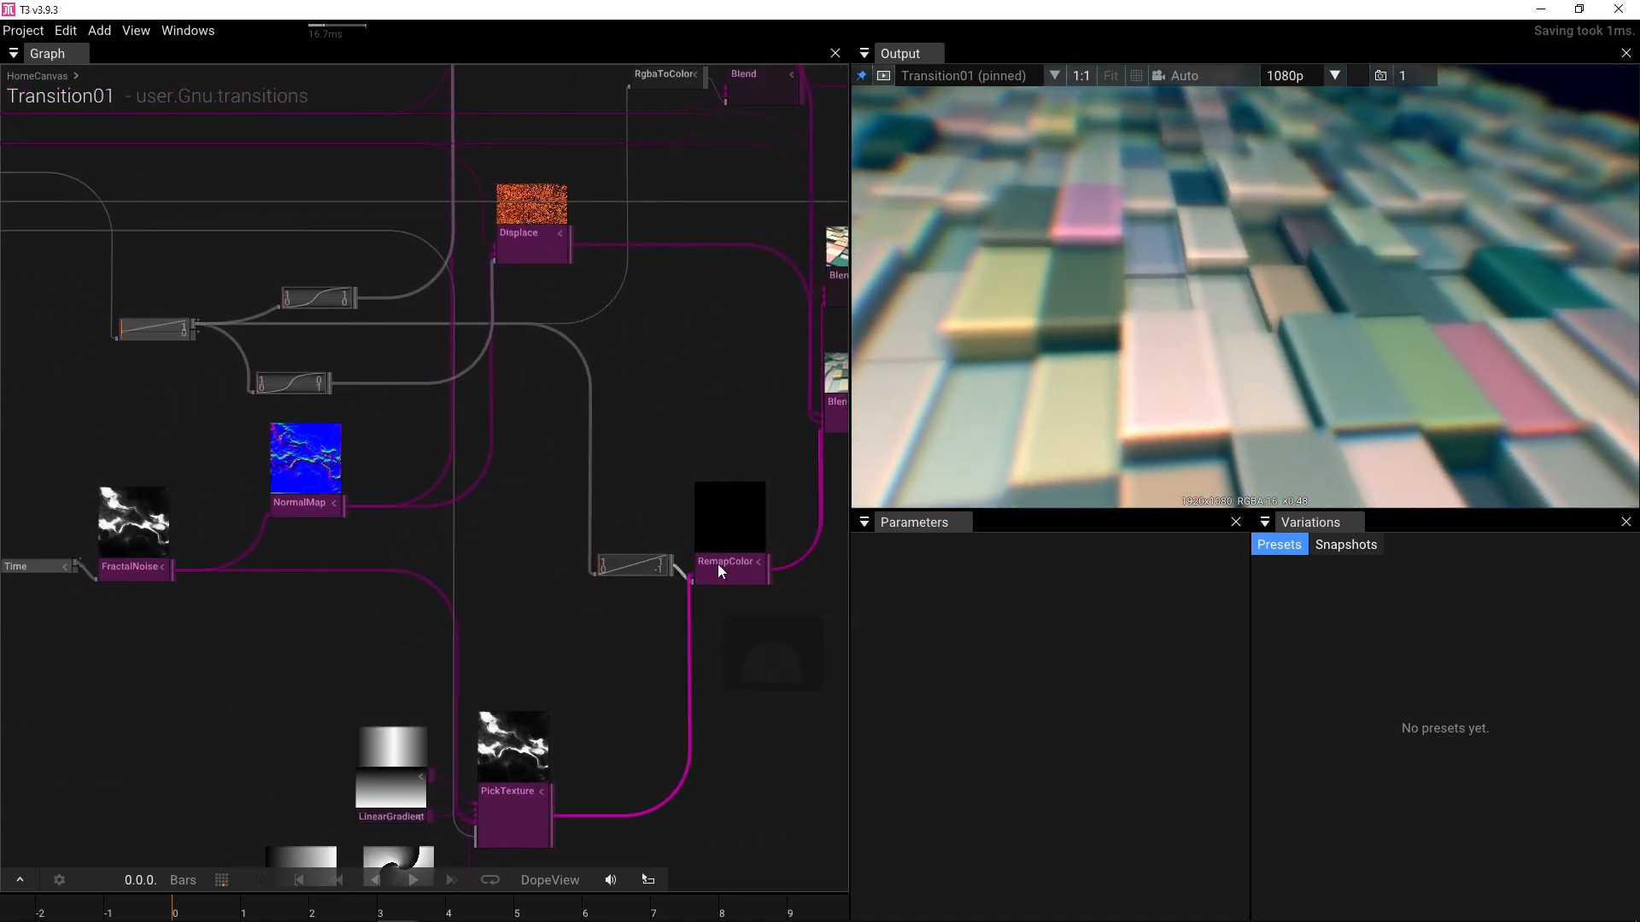
{"action": "left_click", "coordinate": [721, 565]}
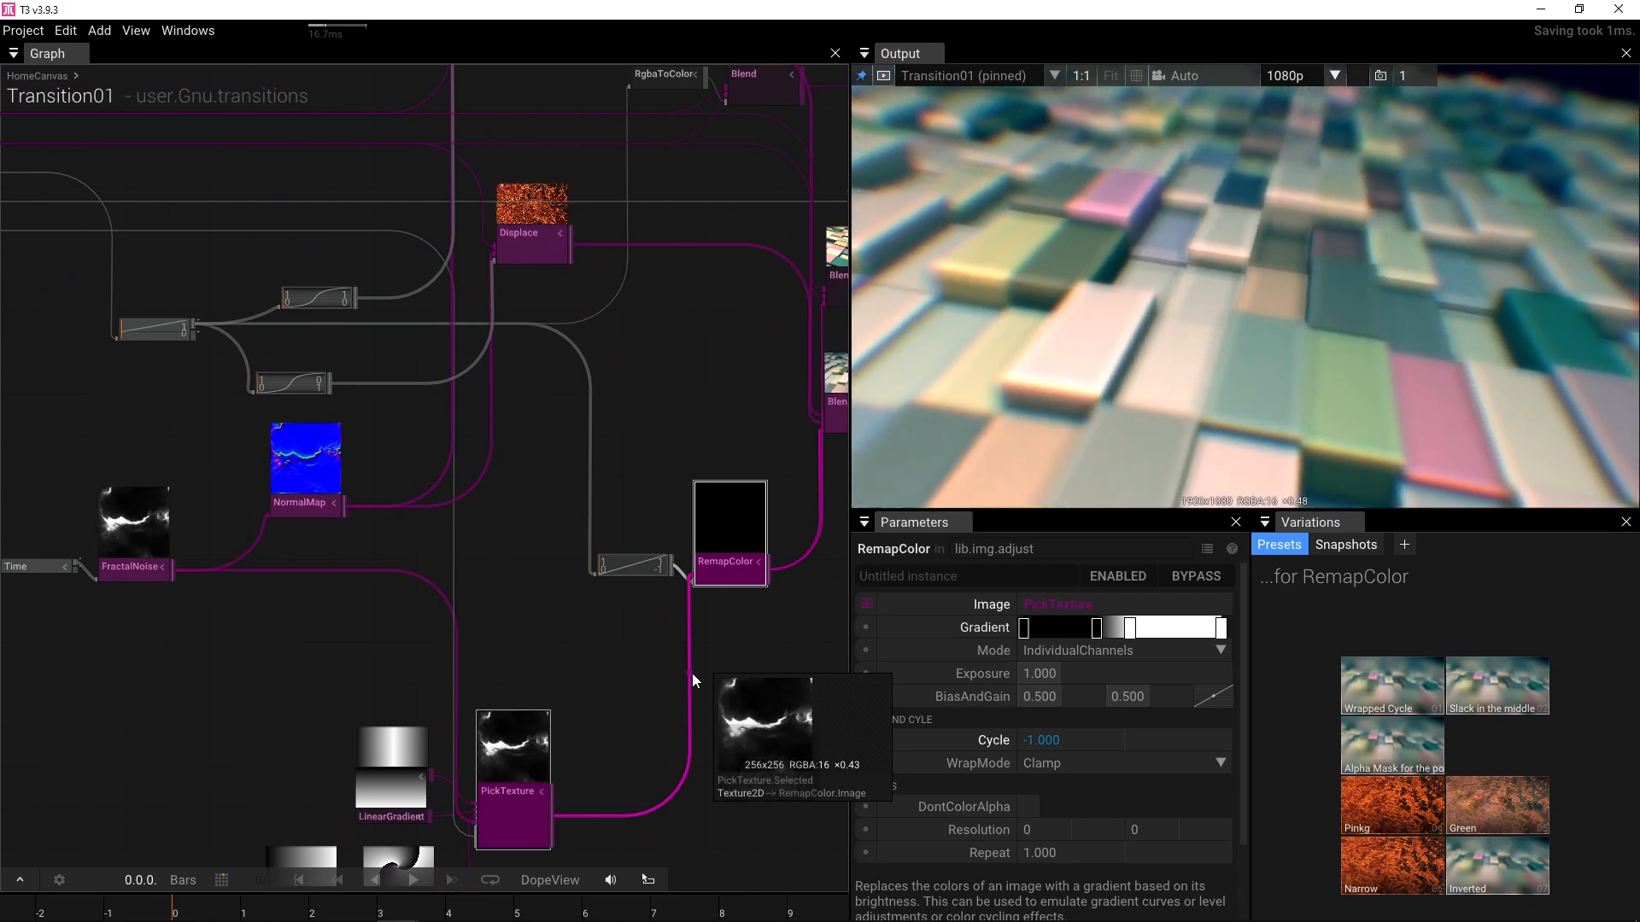
{"action": "scroll", "coordinate": [381, 667], "scroll_direction": "down", "scroll_amount": 4}
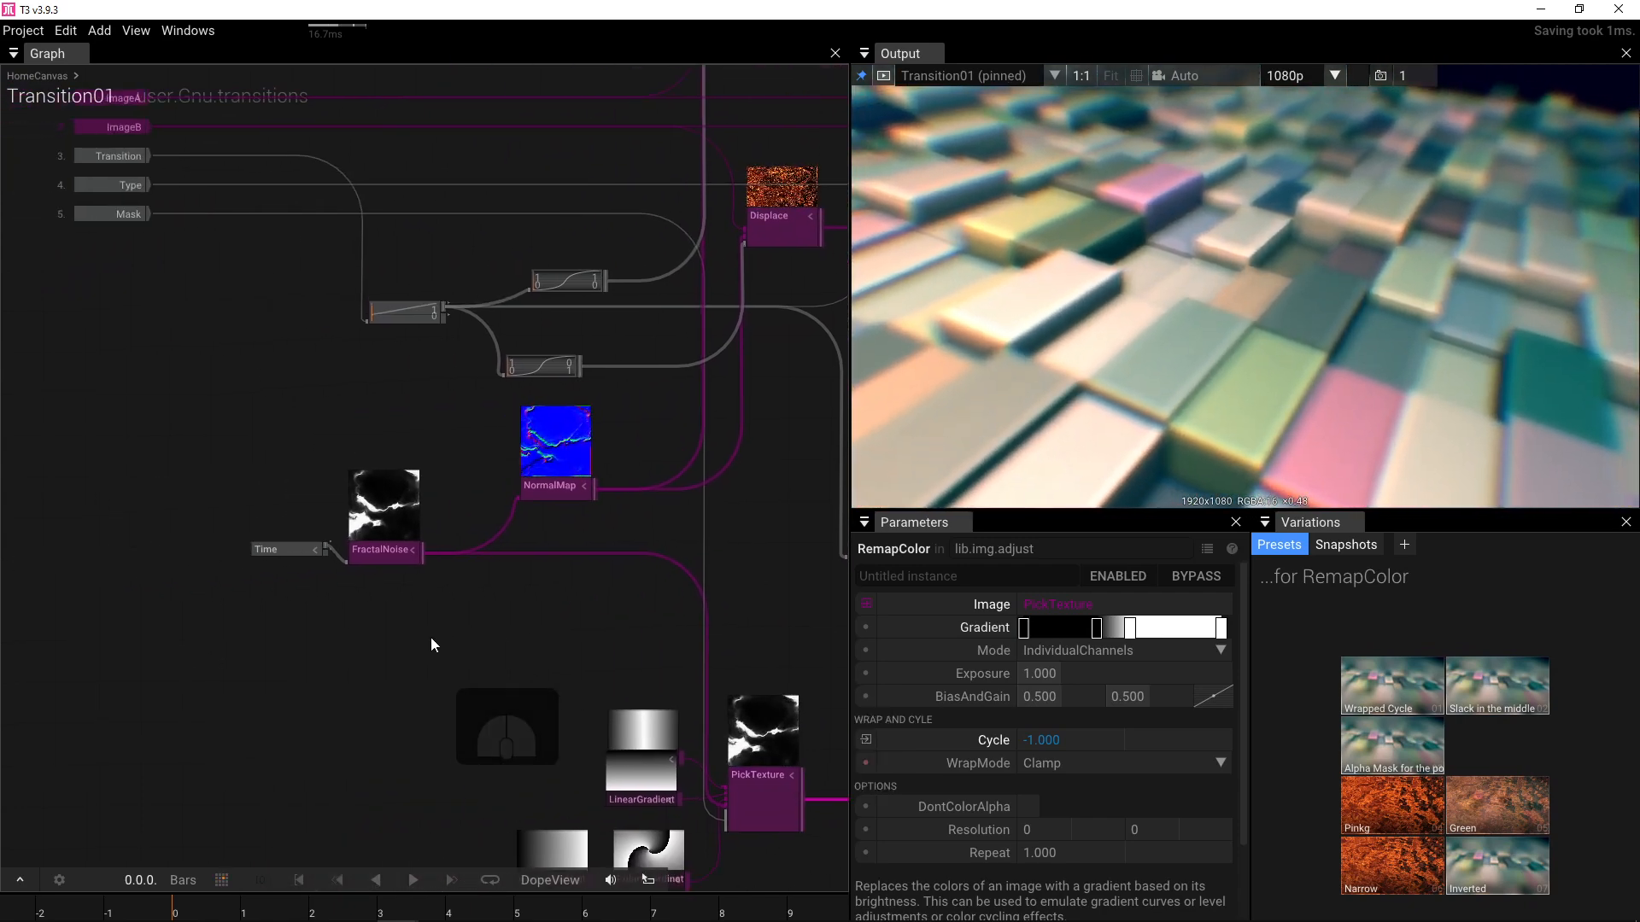
{"action": "scroll", "coordinate": [372, 725], "scroll_direction": "up", "scroll_amount": 5}
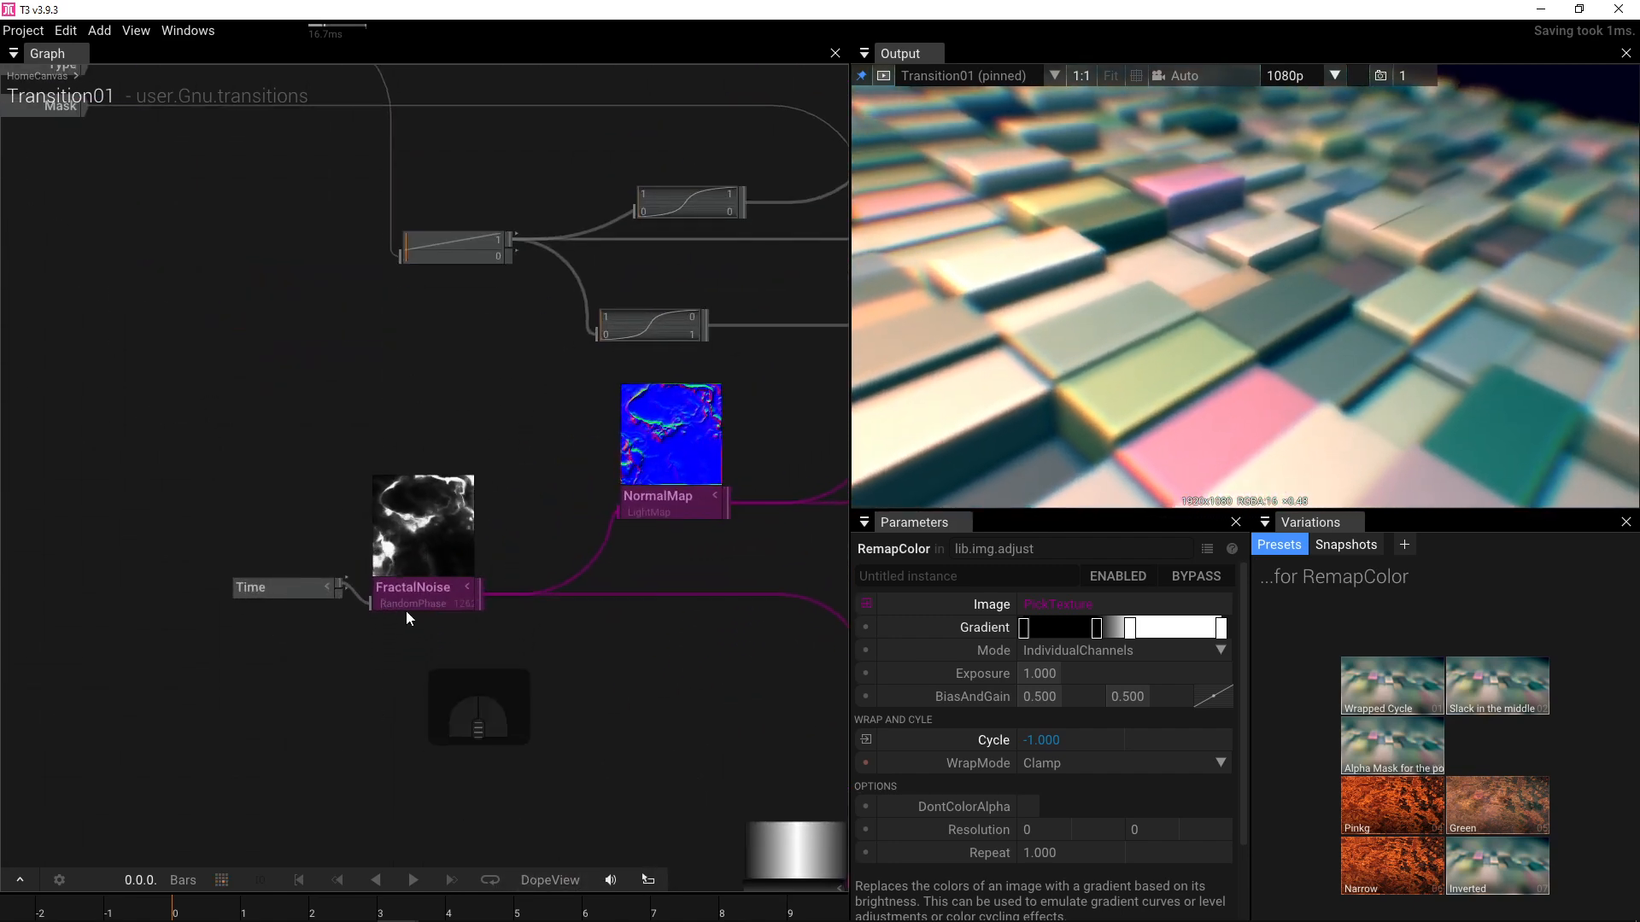
- Set both Resolution values of the FractalNoise node to 0
{"action": "left_click", "coordinate": [408, 608]}
{"action": "scroll", "coordinate": [993, 761], "scroll_direction": "down", "scroll_amount": 3}
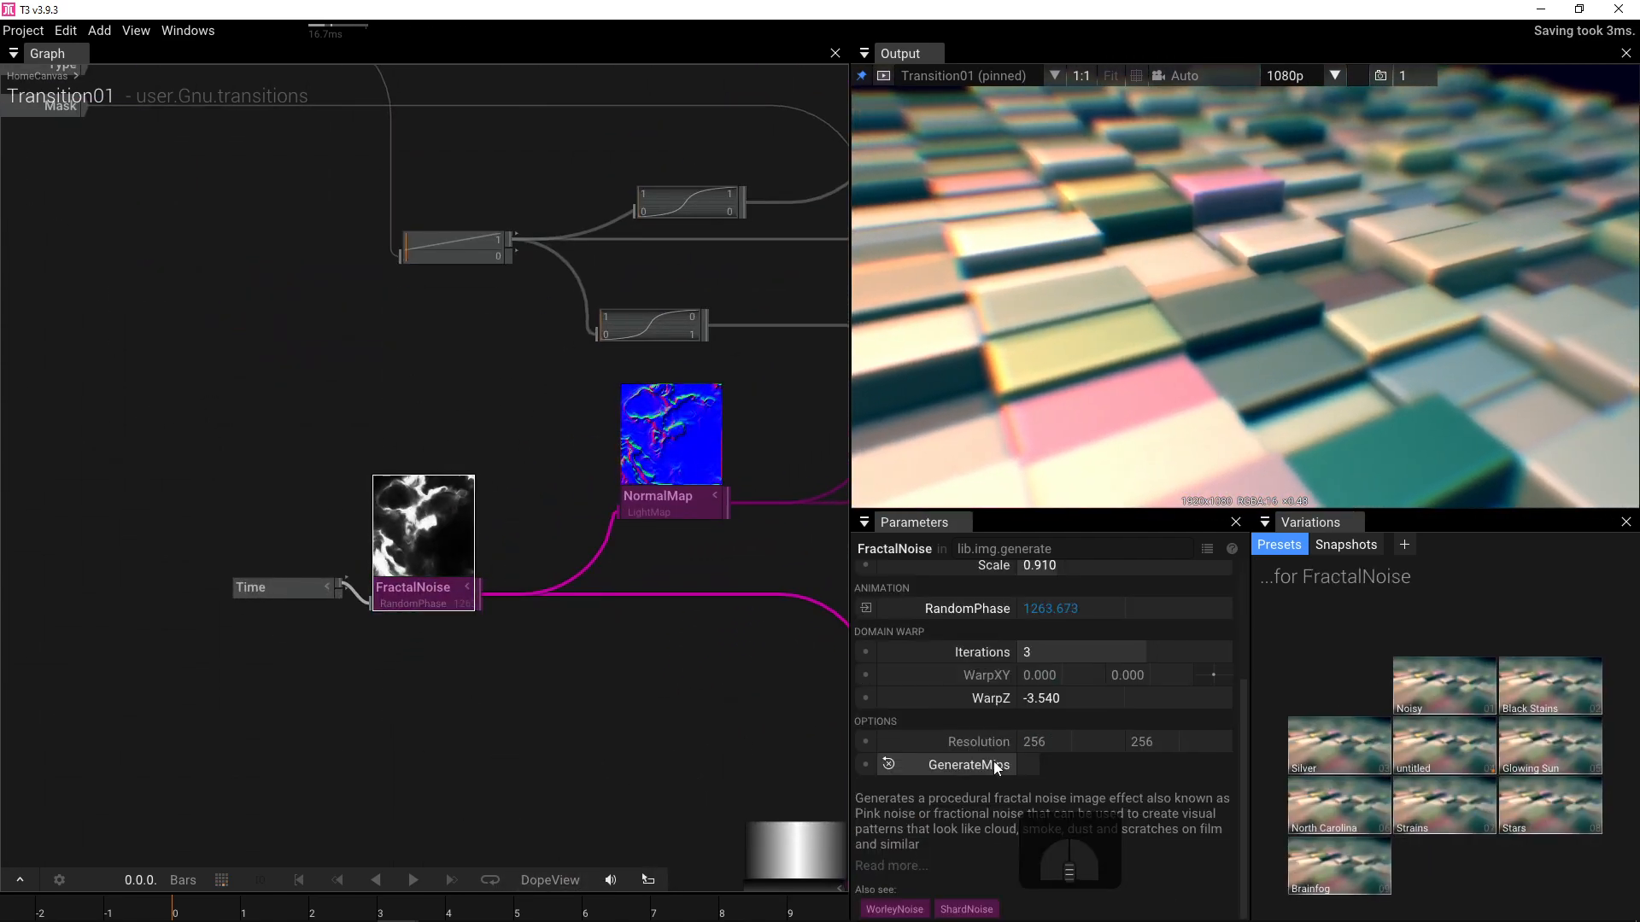
{"action": "left_click", "coordinate": [1056, 744]}
{"action": "type", "text": "0"}
{"action": "key", "text": "Return"}
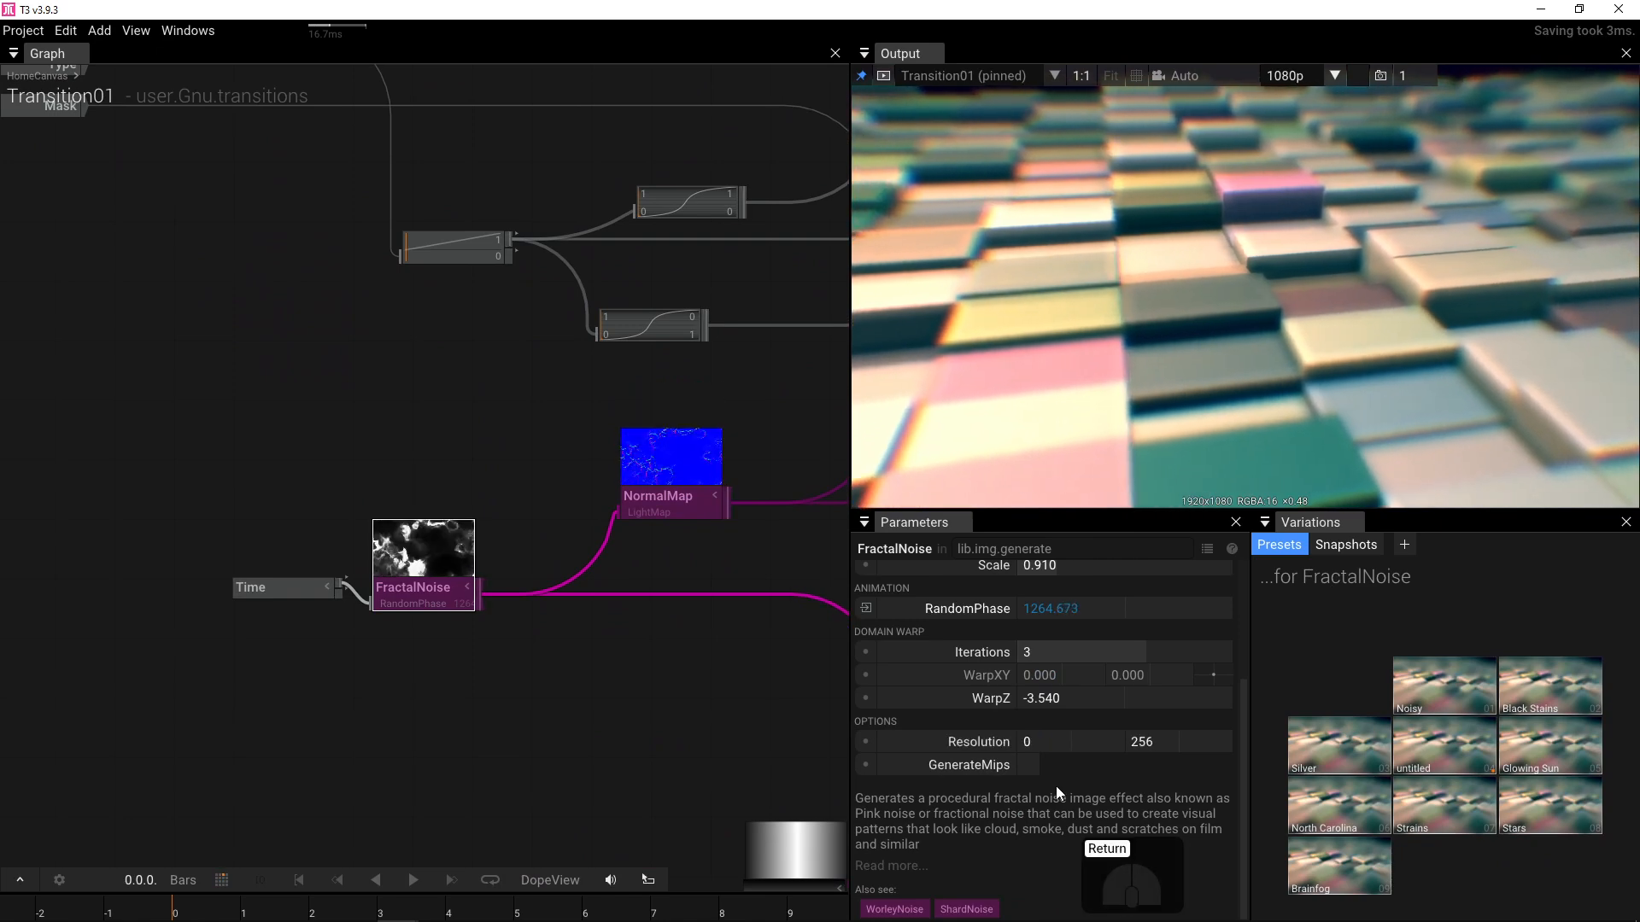
{"action": "left_click", "coordinate": [1175, 741]}
{"action": "type", "text": "0"}
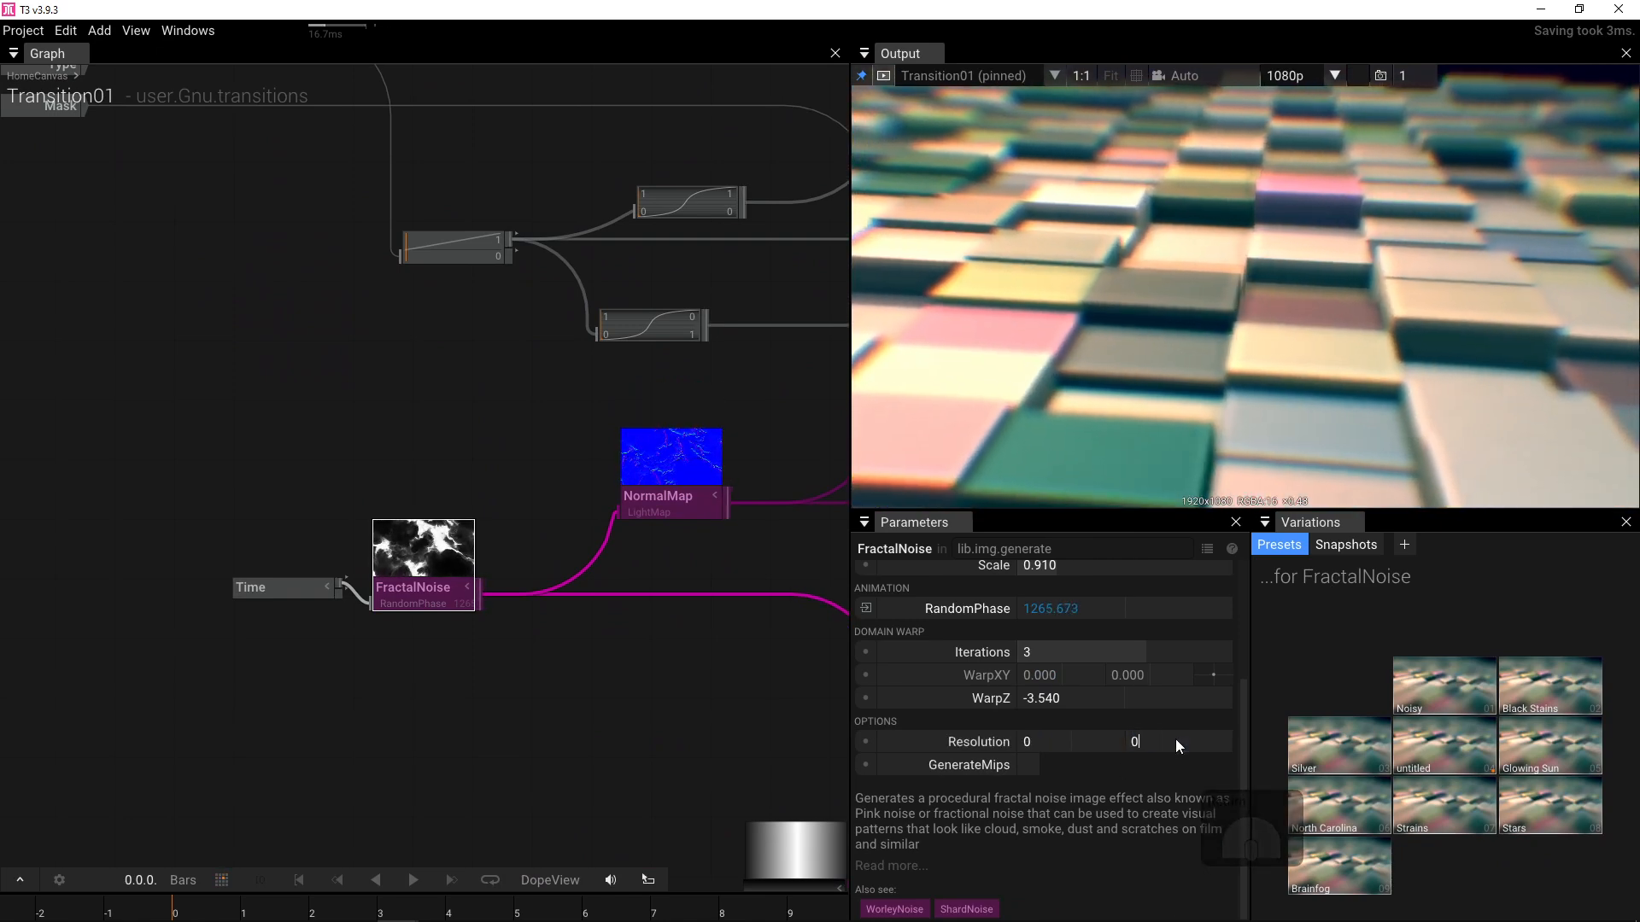
{"action": "key", "text": "Return"}
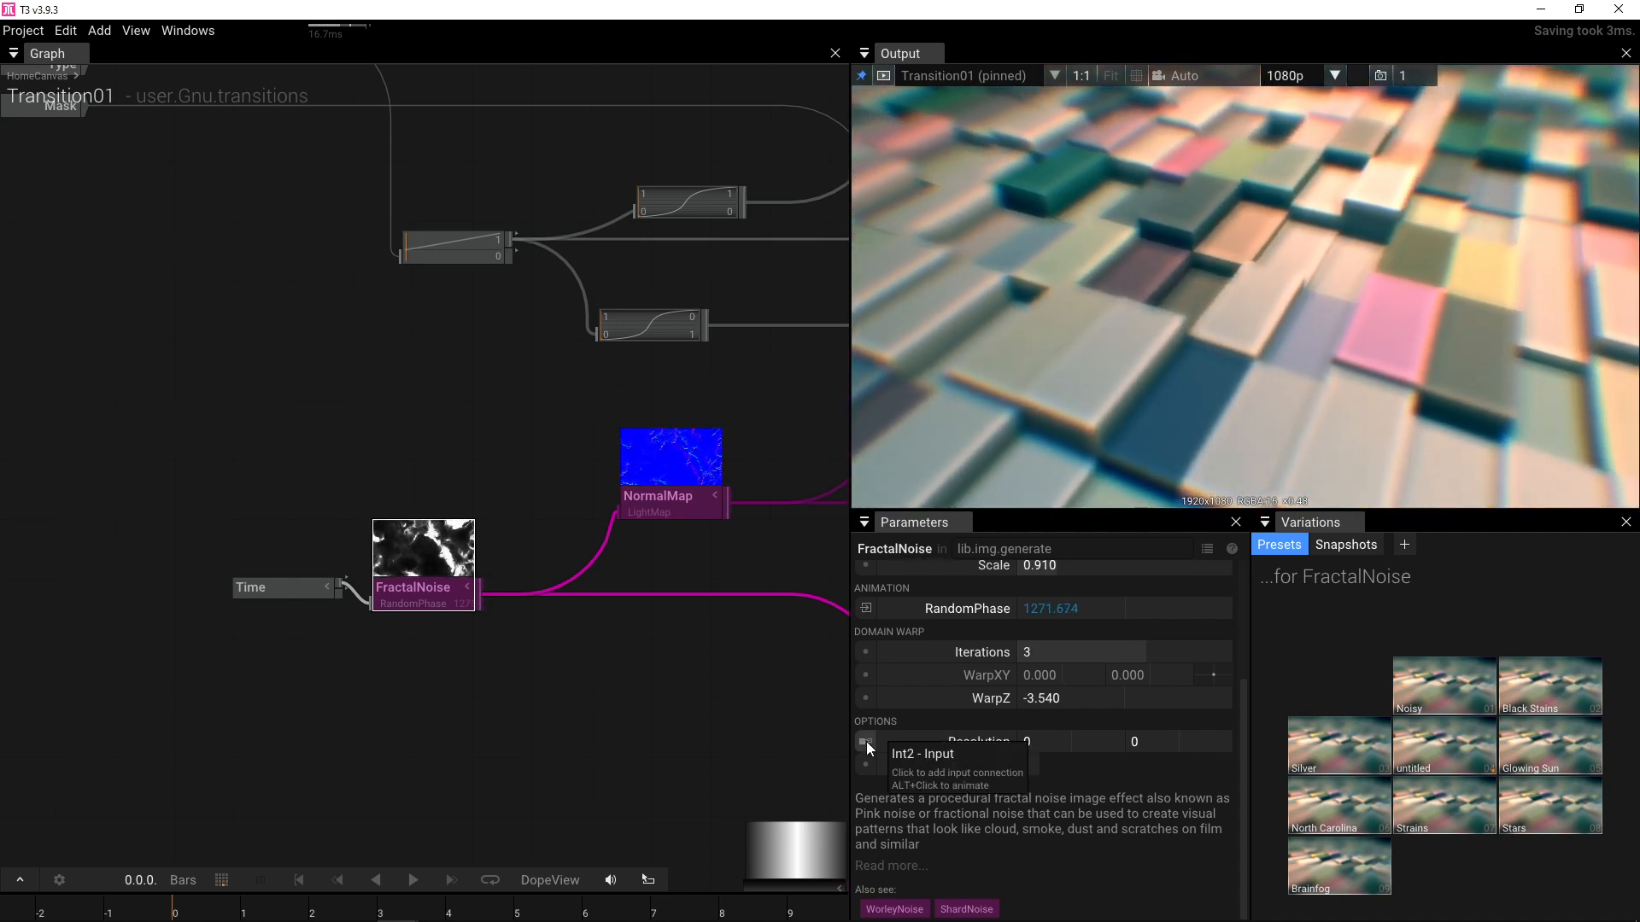
- Add an Int2 node as the input connection for FractalNoise's Resolution
{"action": "key", "text": "ctrl"}
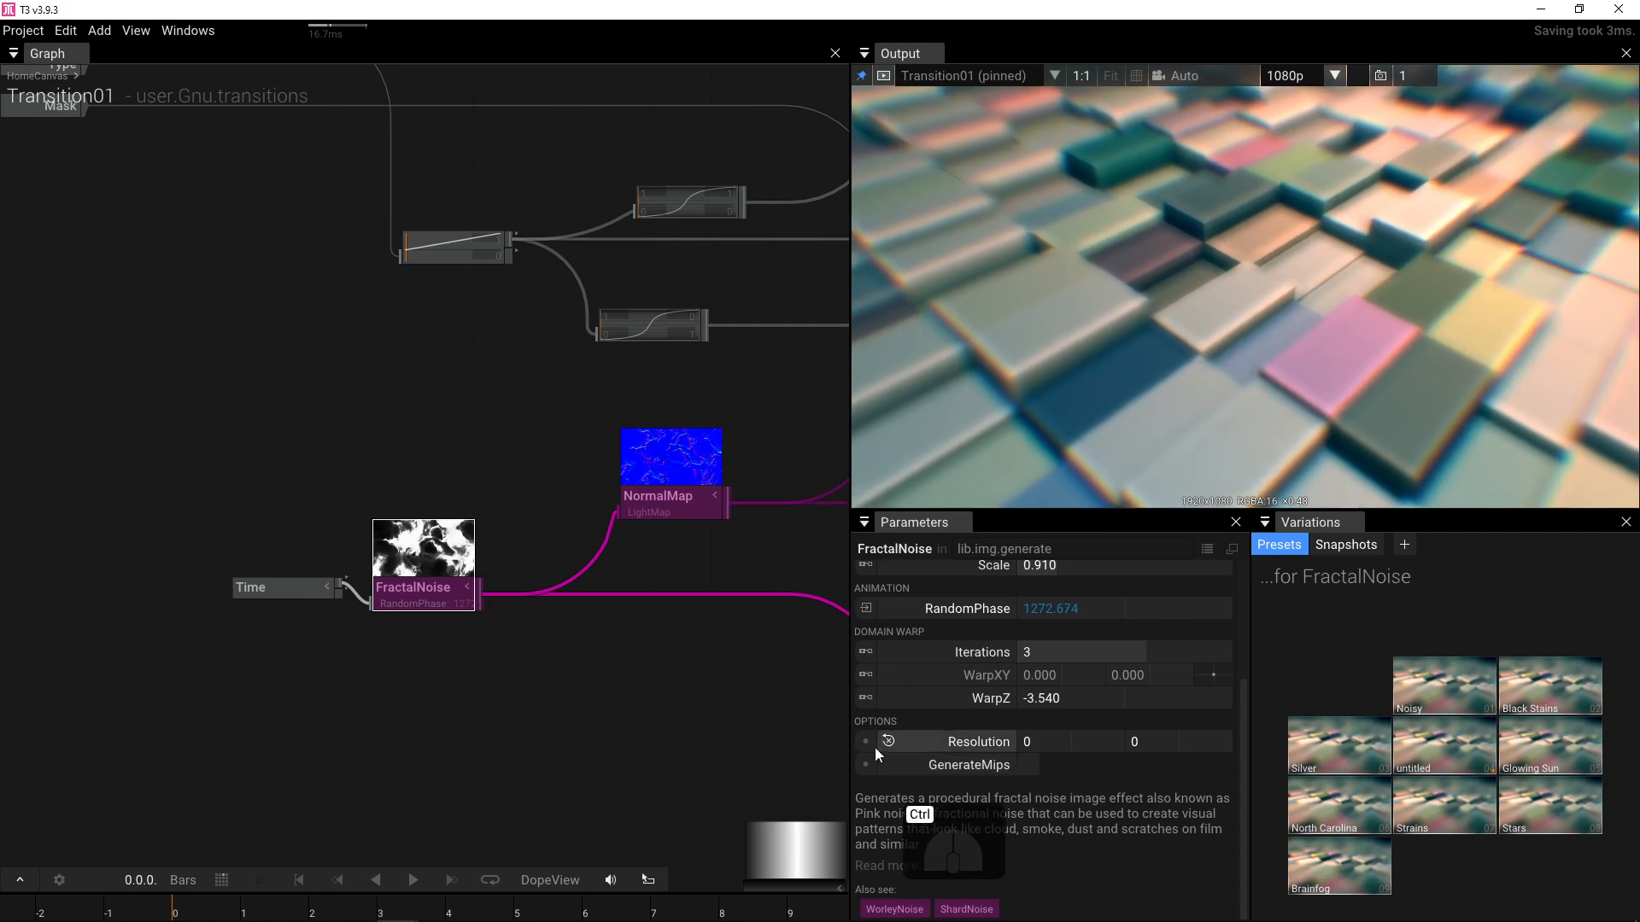
{"action": "left_click", "coordinate": [873, 742]}
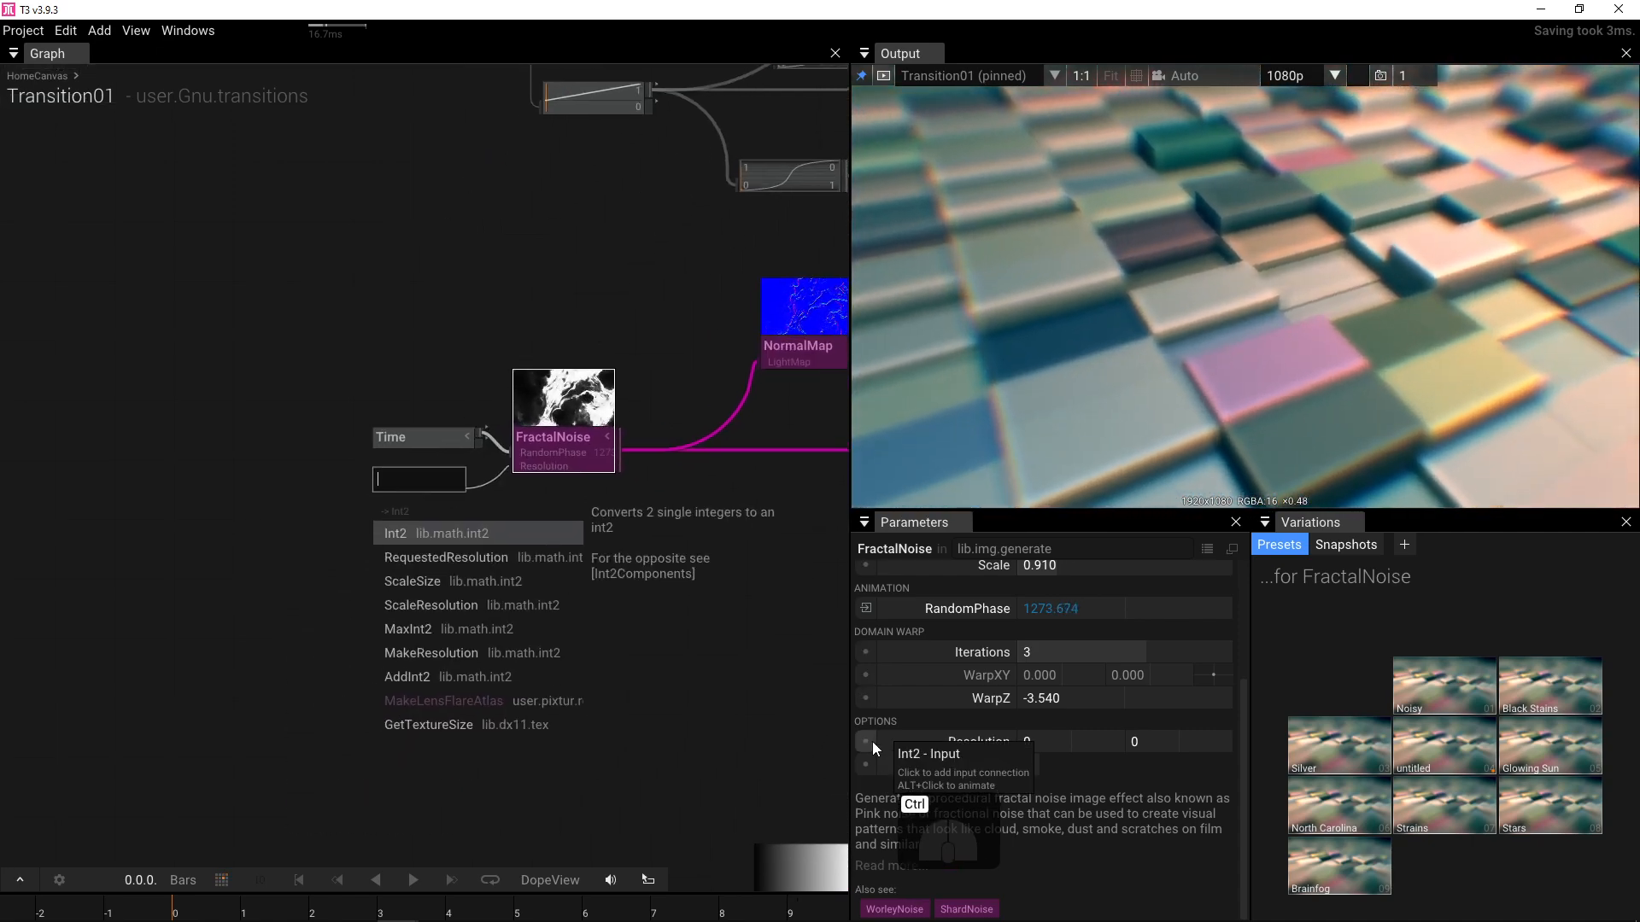
{"action": "left_click", "coordinate": [411, 538]}
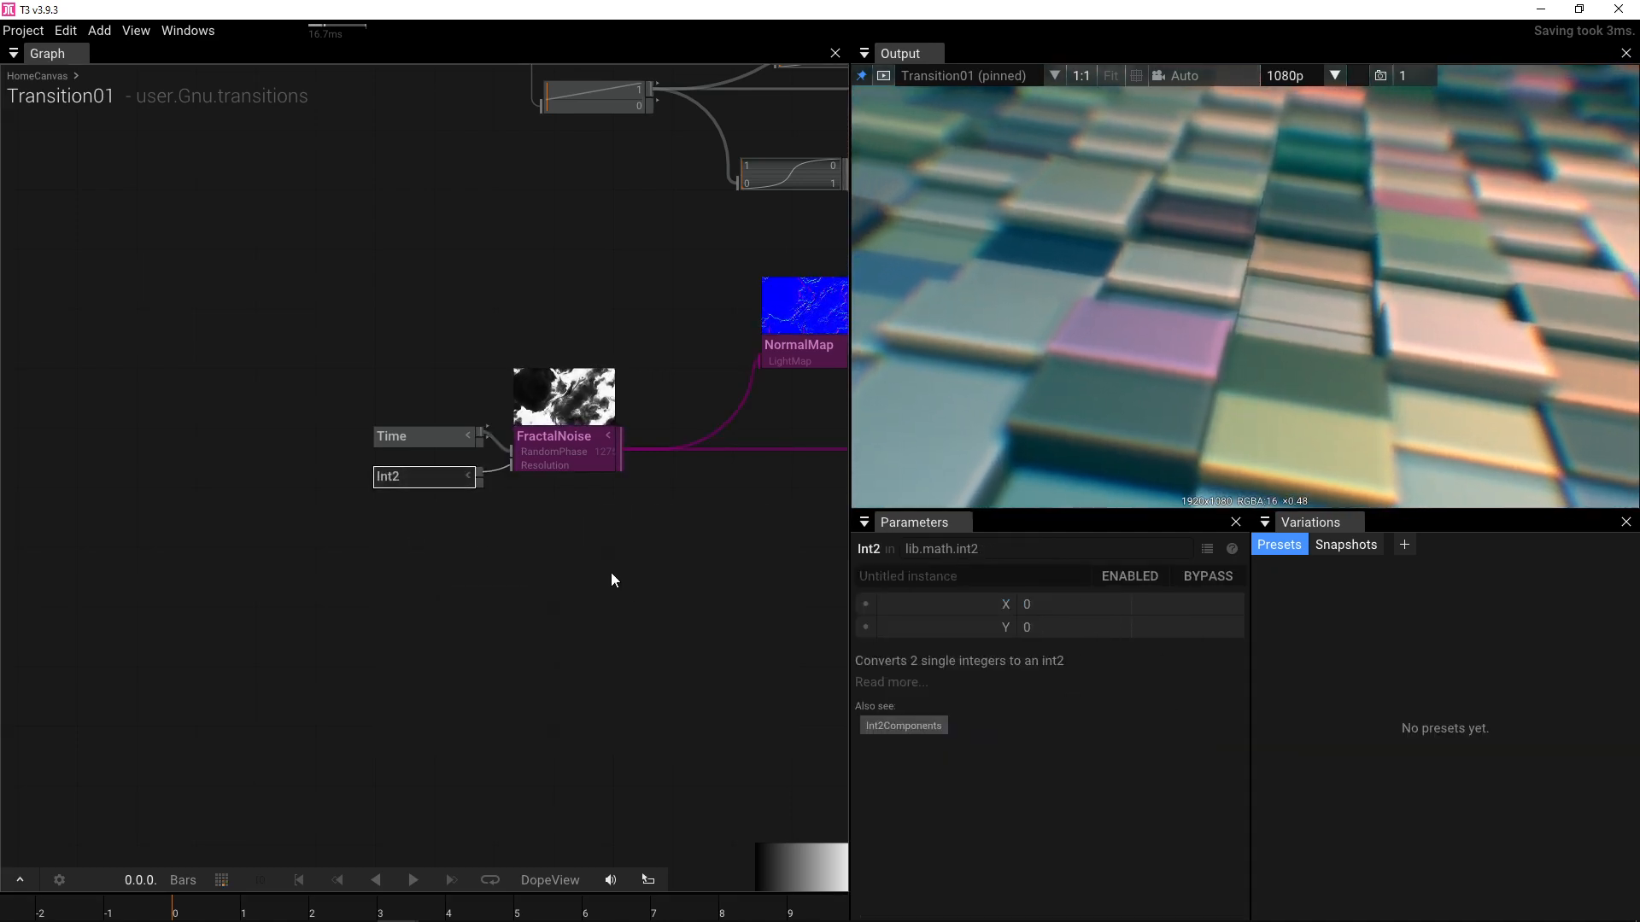
- Try out the FractalNoise presets, including Black Stains, and apply the Noisy preset
{"action": "left_click", "coordinate": [565, 457]}
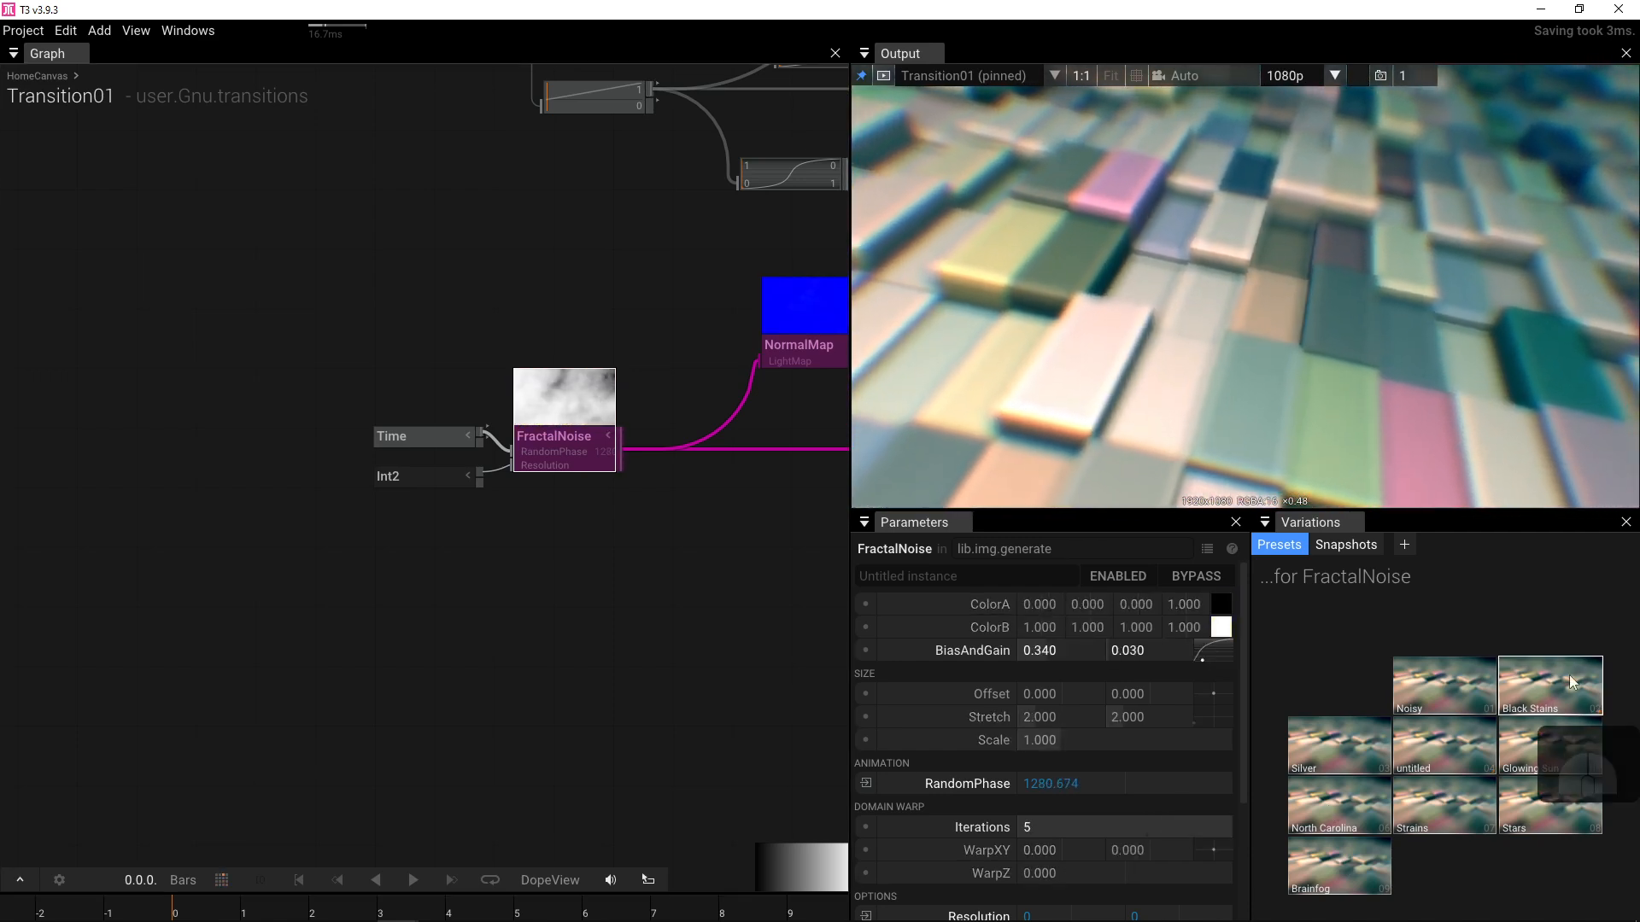
{"action": "left_click", "coordinate": [1569, 674]}
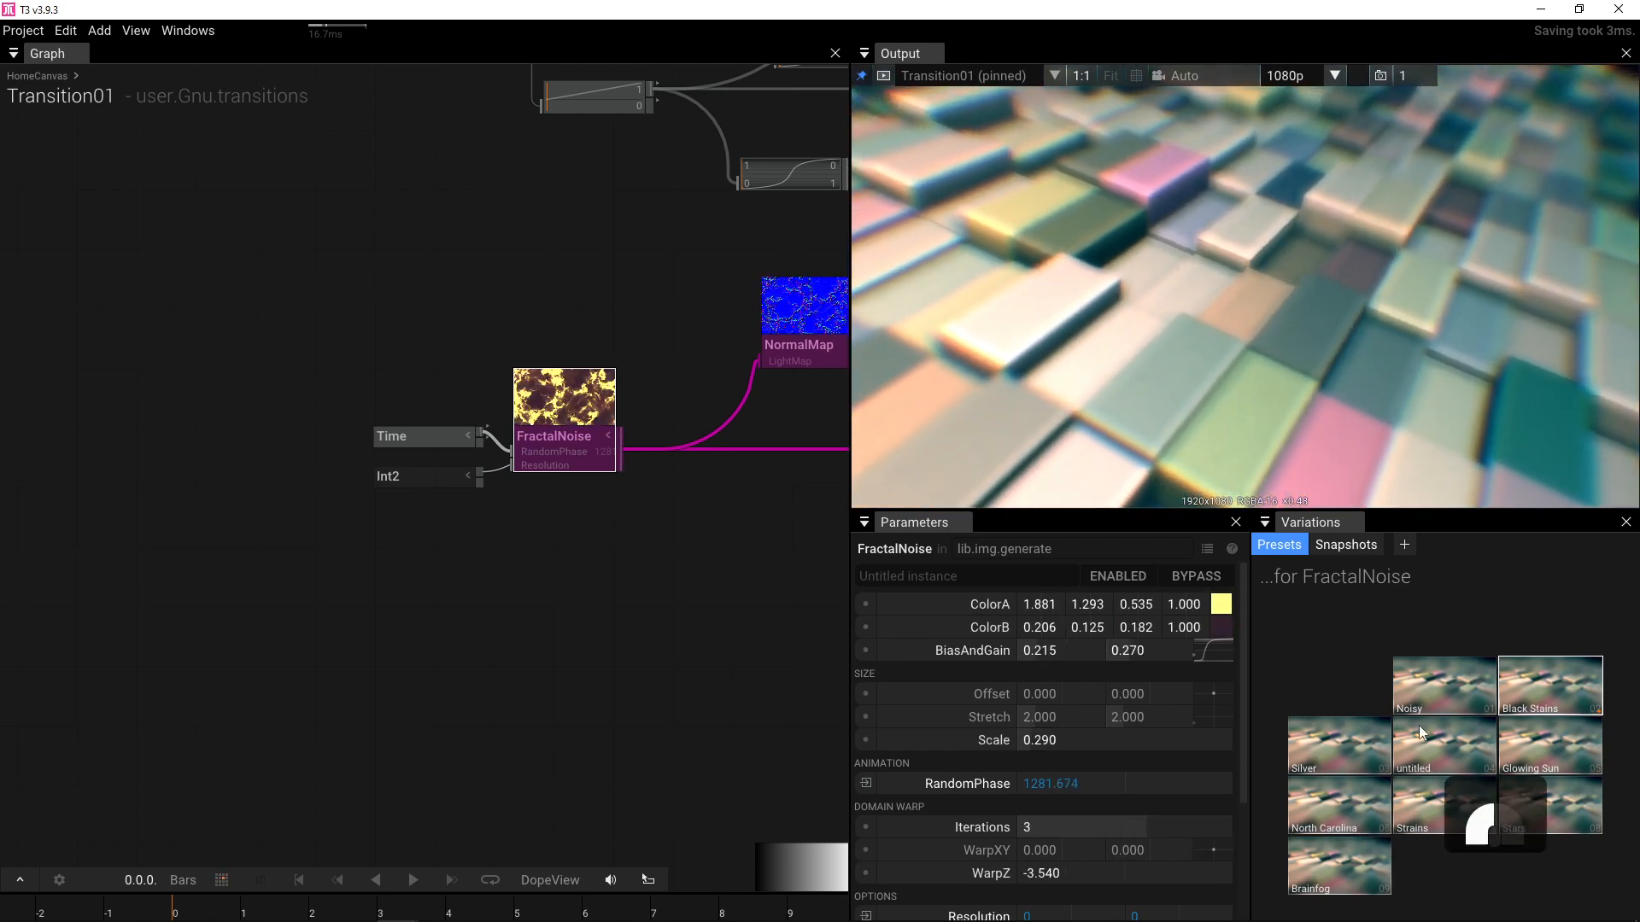
{"action": "left_click", "coordinate": [1512, 792]}
{"action": "left_click", "coordinate": [1477, 688]}
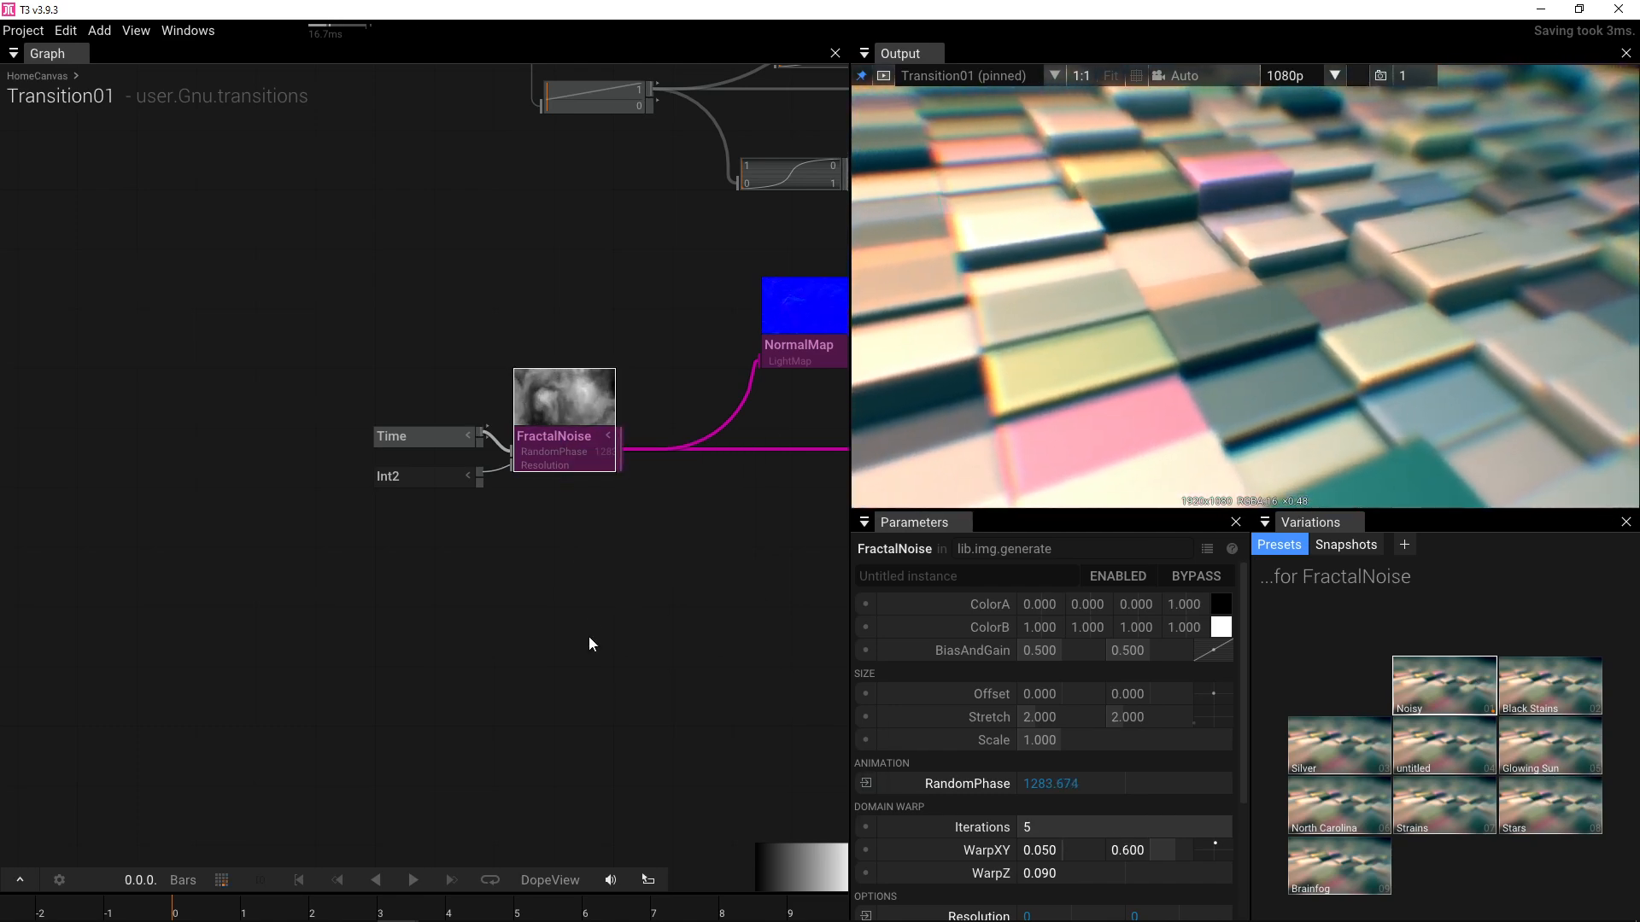
- Test the Type 2, Mask 3 transition with the new noise by toggling Transition on and off, leaving it off
{"action": "scroll", "coordinate": [500, 654], "scroll_direction": "down", "scroll_amount": 5}
{"action": "left_click_drag", "start_coordinate": [441, 687], "coordinate": [412, 725]}
{"action": "left_click", "coordinate": [420, 725]}
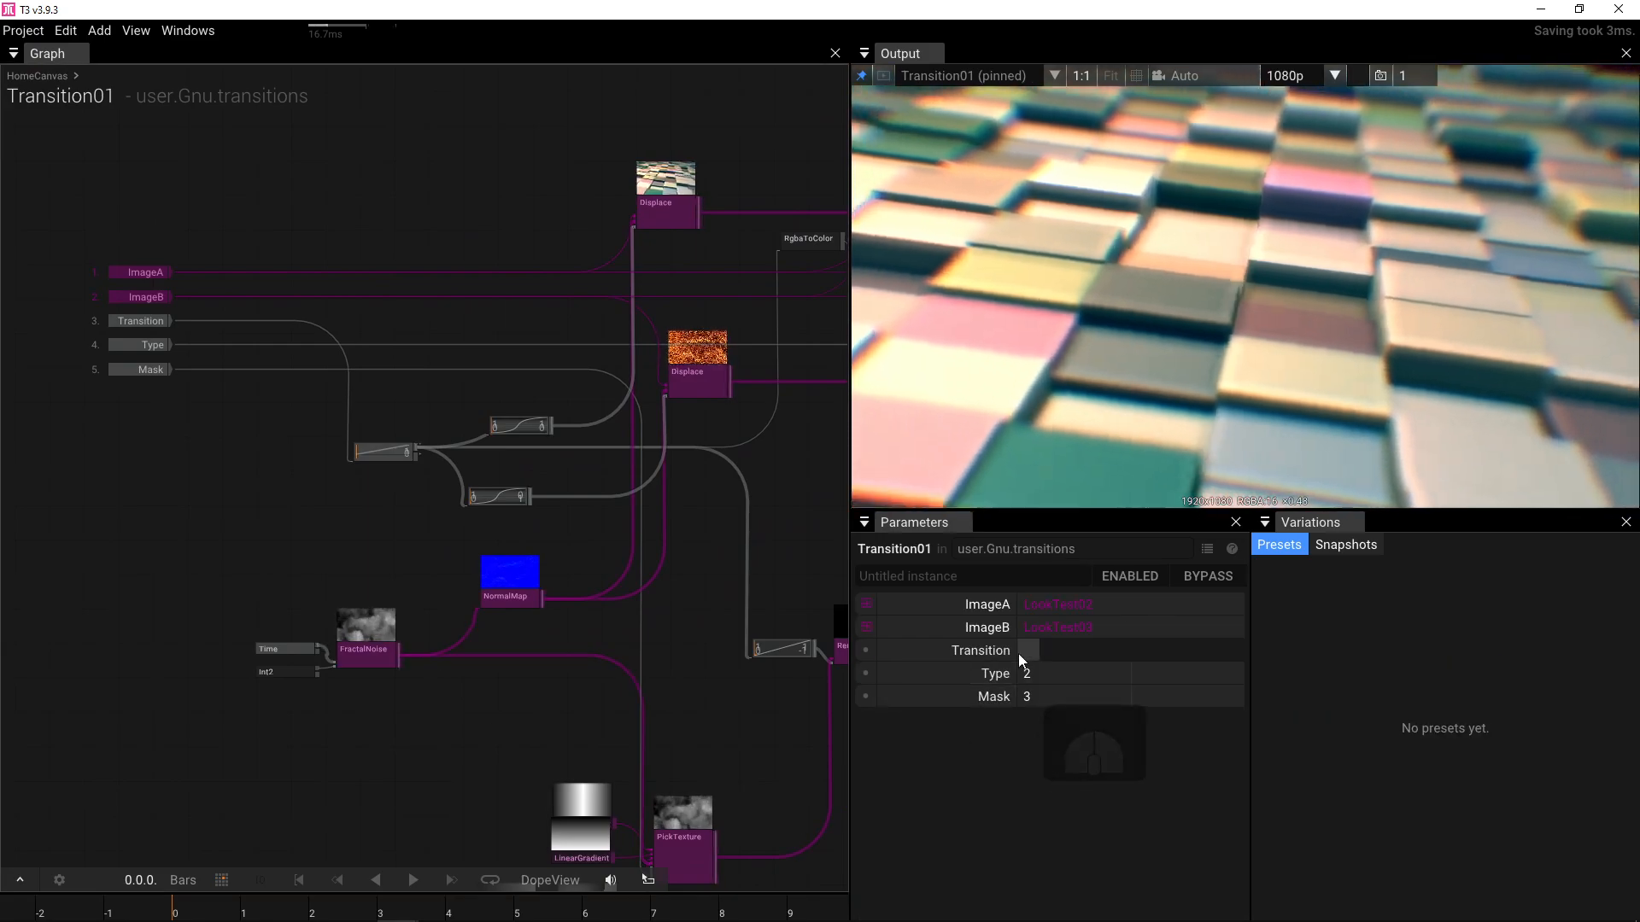
{"action": "left_click", "coordinate": [1022, 653]}
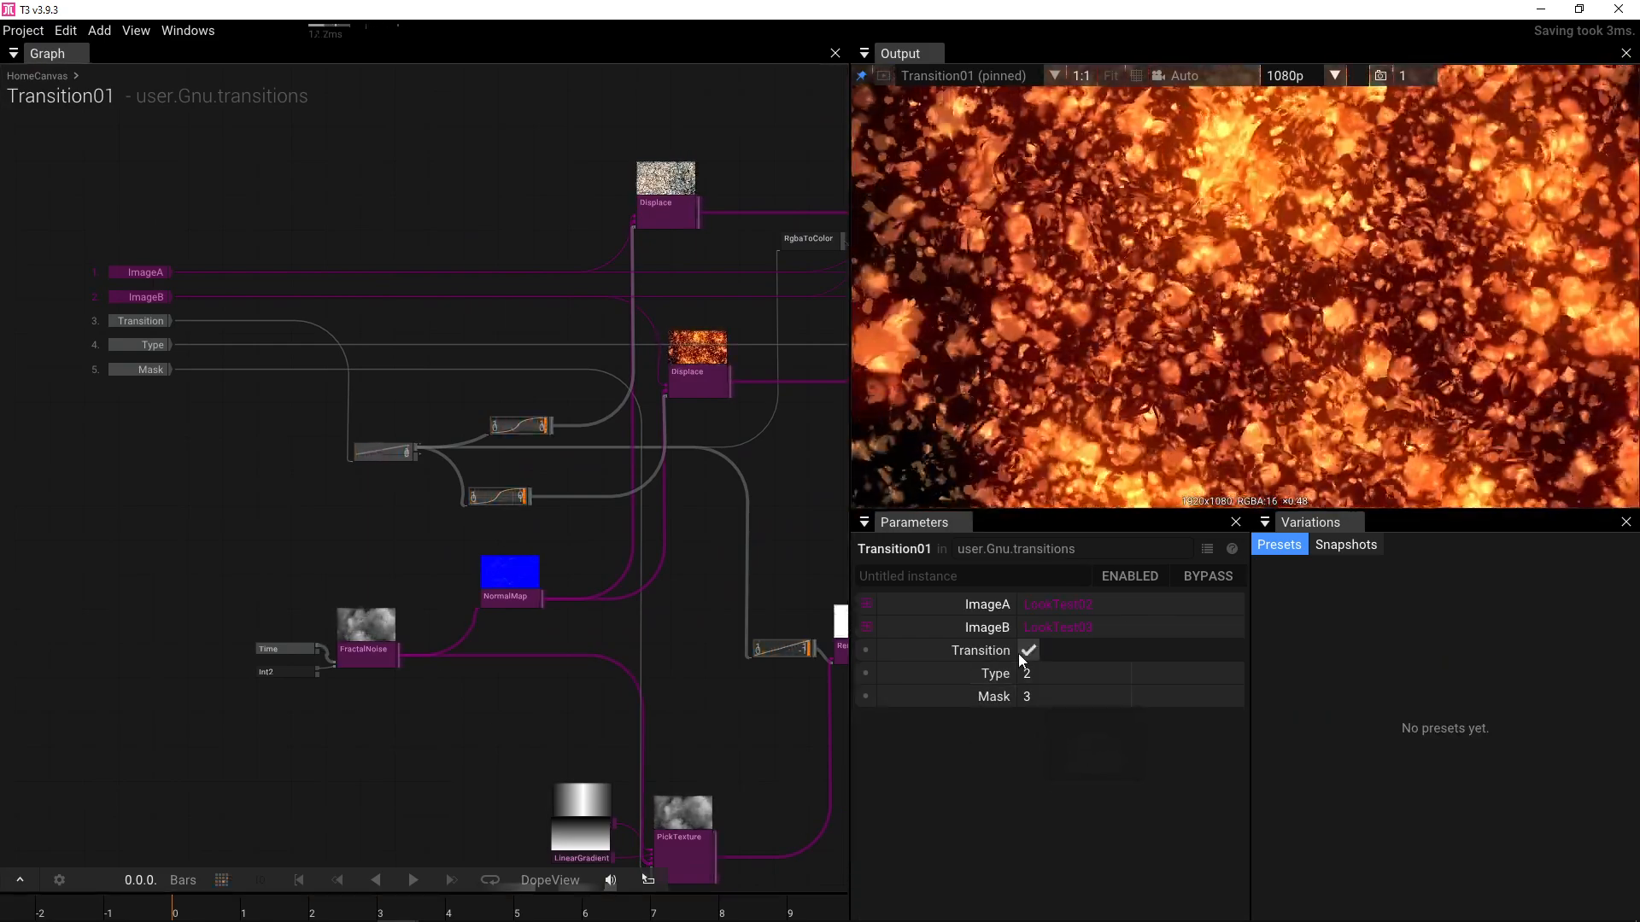
{"action": "left_click", "coordinate": [1019, 654]}
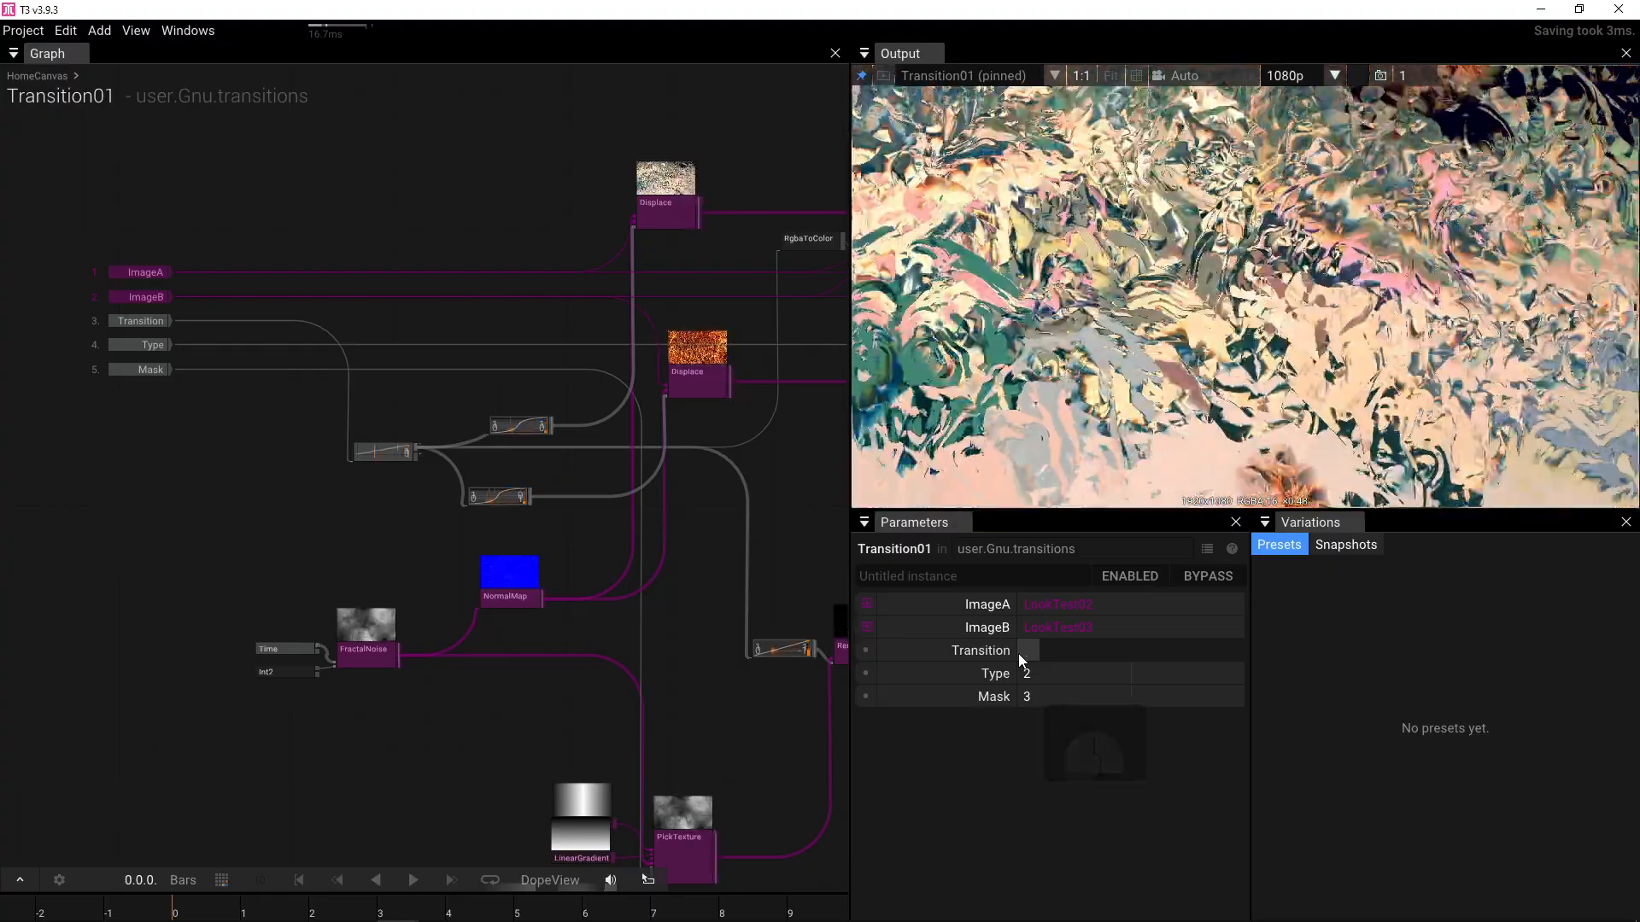
{"action": "left_click", "coordinate": [1019, 653]}
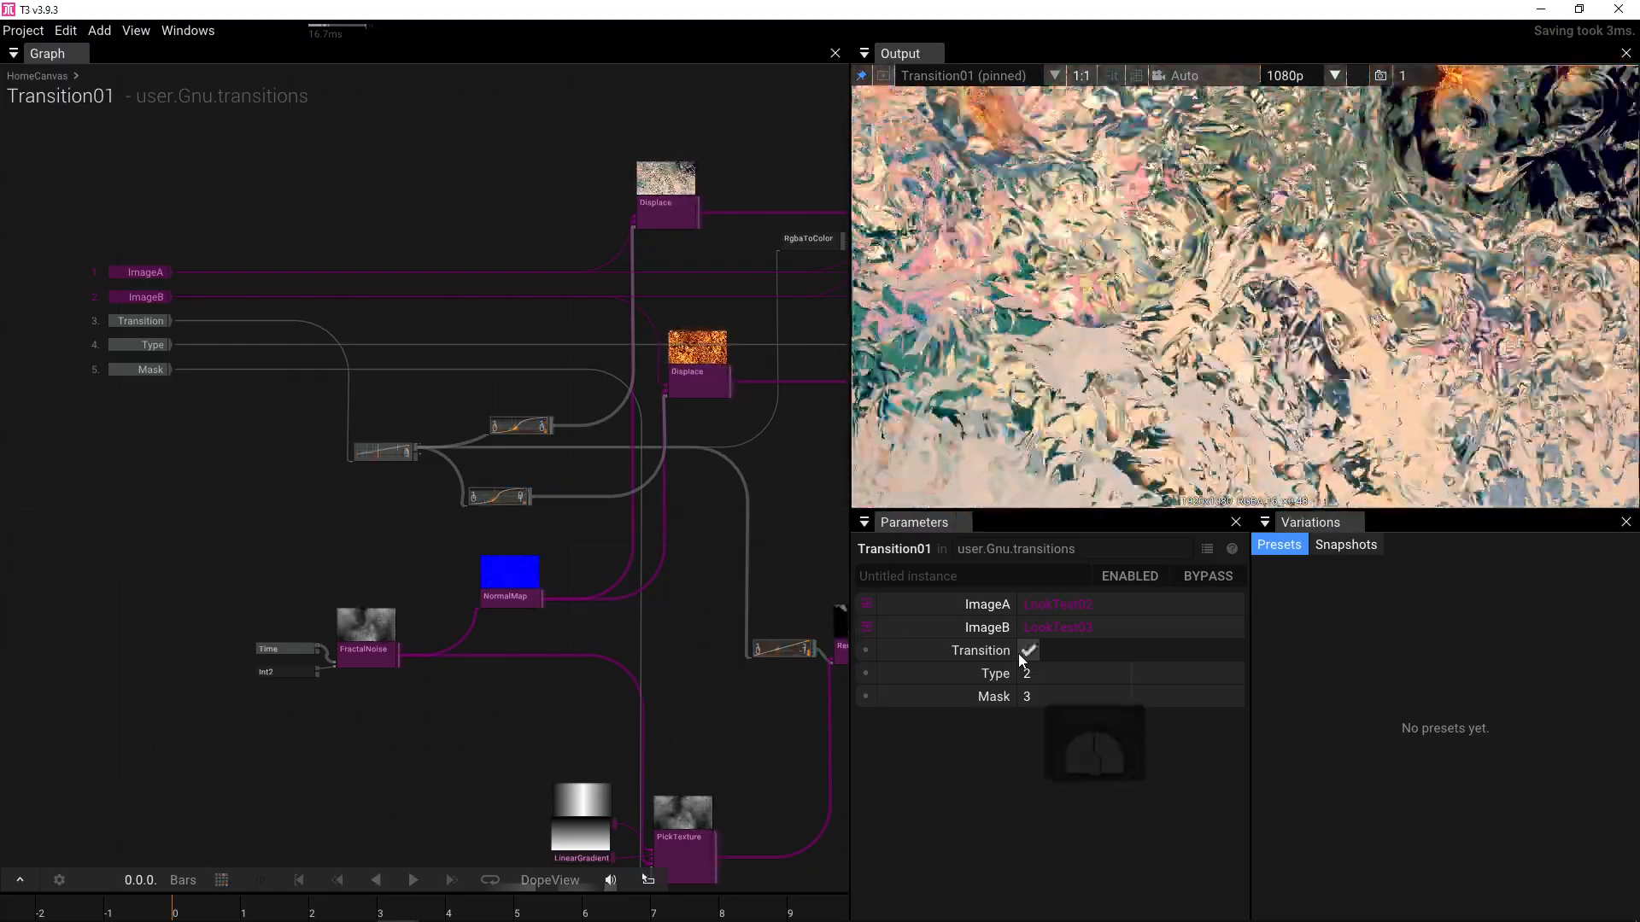
{"action": "left_click", "coordinate": [1019, 653]}
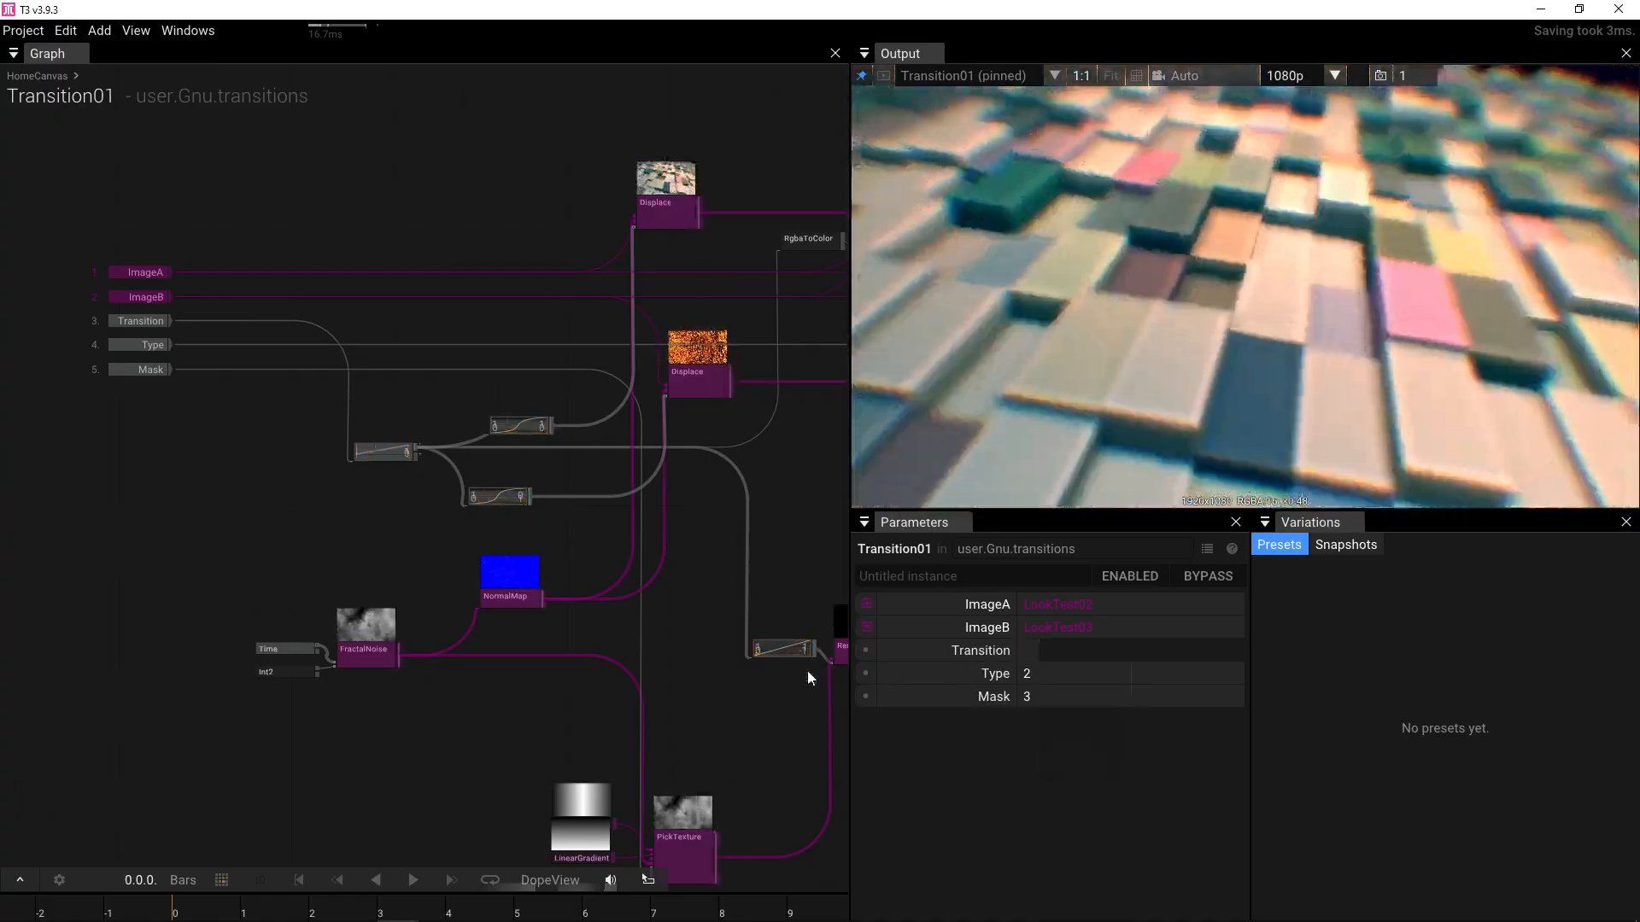
- Select the LinearGradient and PolarCoordinates mask nodes together and move them farther from the PickTexture node
{"action": "left_click_drag", "start_coordinate": [693, 661], "coordinate": [712, 544]}
{"action": "scroll", "coordinate": [712, 545], "scroll_direction": "down", "scroll_amount": 2}
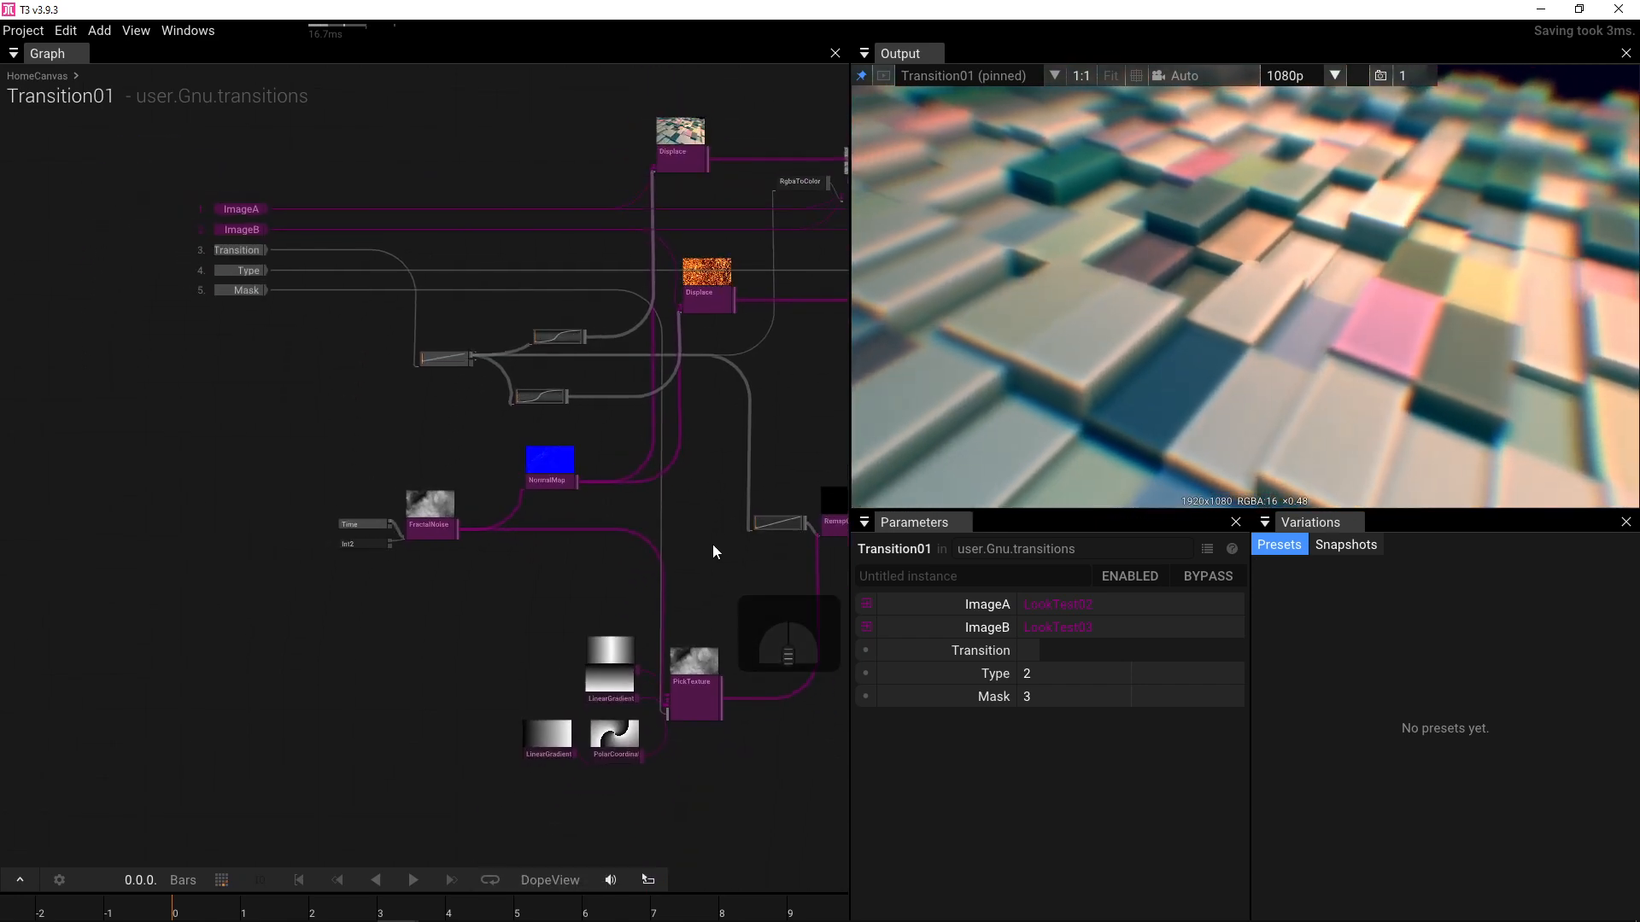
{"action": "left_click_drag", "start_coordinate": [524, 588], "coordinate": [654, 770]}
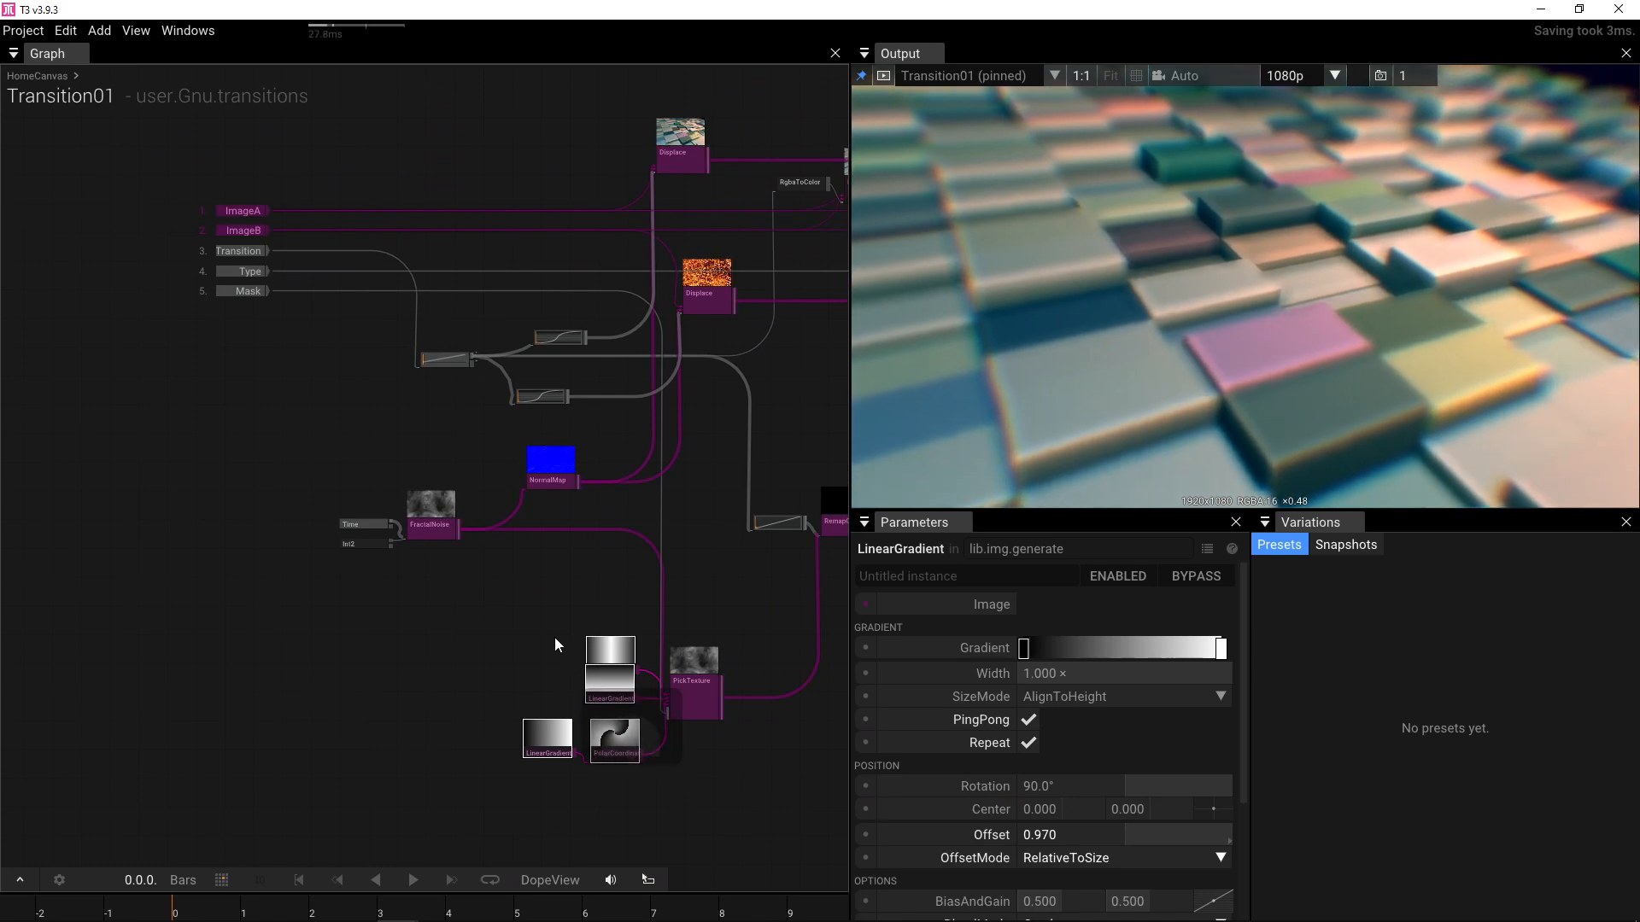
{"action": "scroll", "coordinate": [410, 603], "scroll_direction": "up", "scroll_amount": 3}
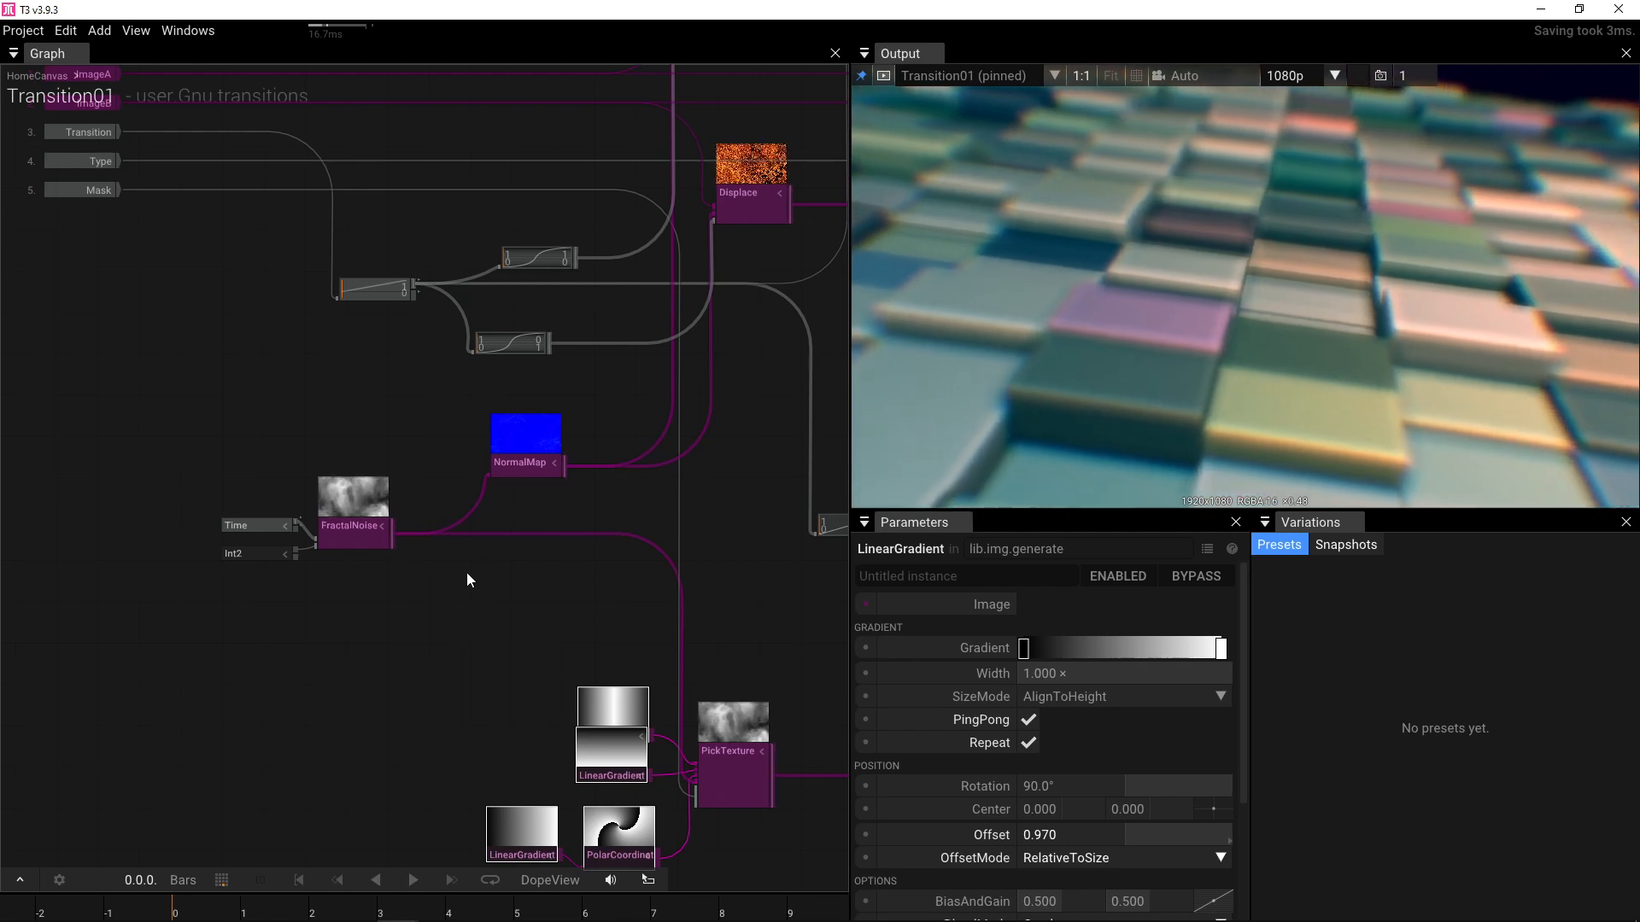
{"action": "left_click_drag", "start_coordinate": [496, 619], "coordinate": [480, 601]}
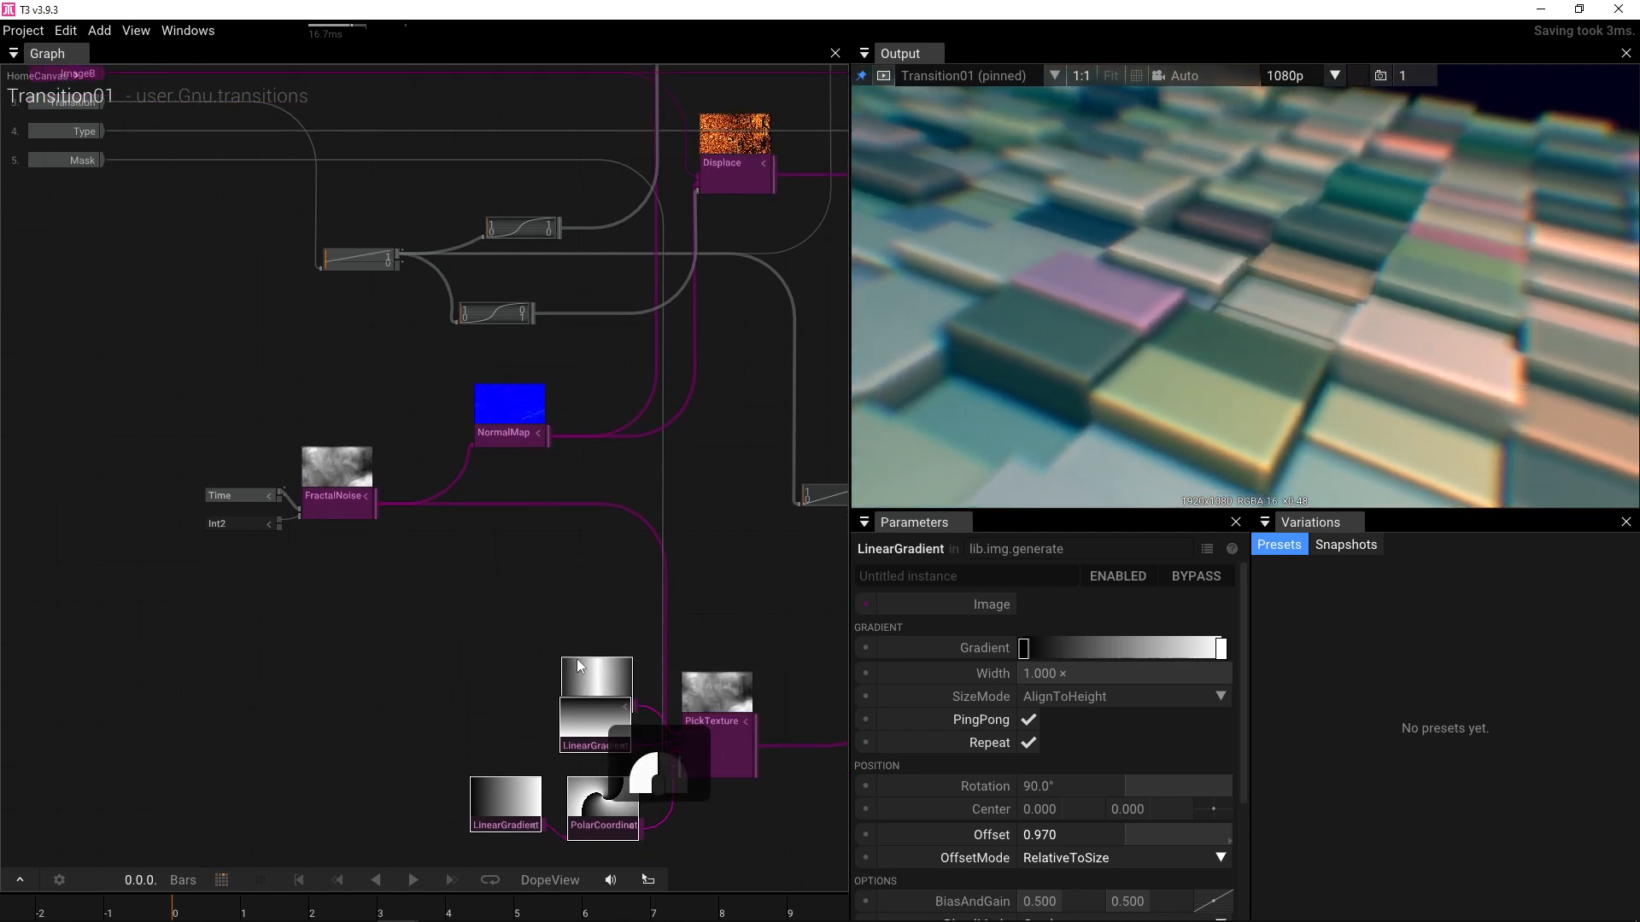
{"action": "left_click_drag", "start_coordinate": [588, 793], "coordinate": [533, 752]}
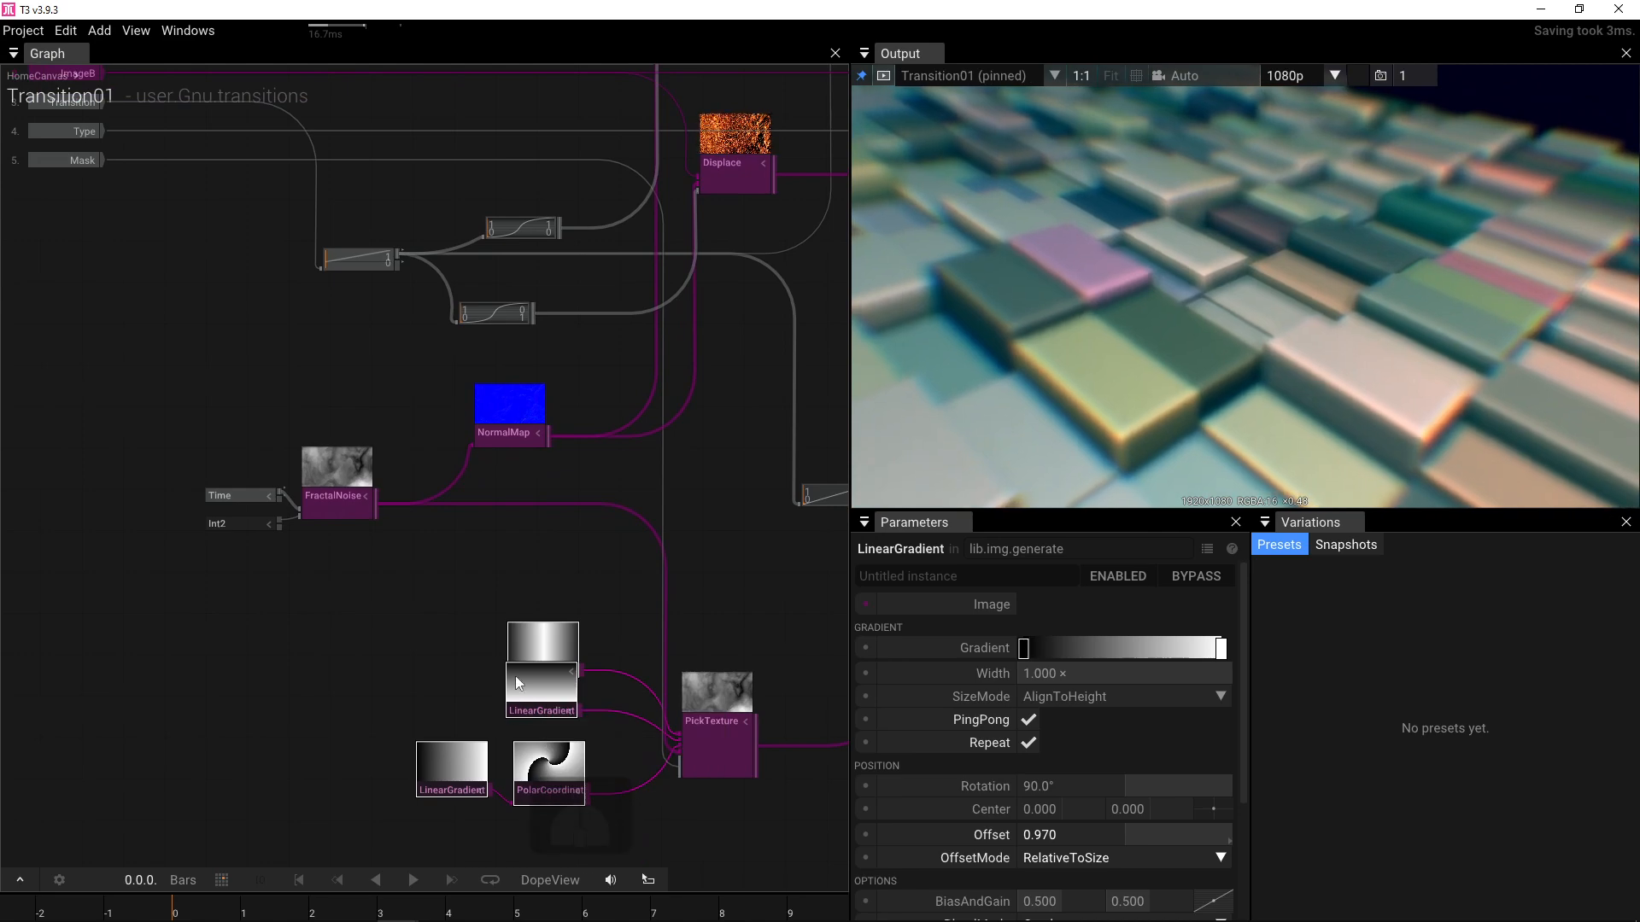
{"action": "left_click", "coordinate": [541, 582]}
- Examine the FractalNoise node's output and settings and the overall layout of the Transition01 graph
{"action": "left_click_drag", "start_coordinate": [410, 560], "coordinate": [519, 589]}
{"action": "scroll", "coordinate": [384, 559], "scroll_direction": "up", "scroll_amount": 1}
{"action": "scroll", "coordinate": [384, 556], "scroll_direction": "up", "scroll_amount": 2}
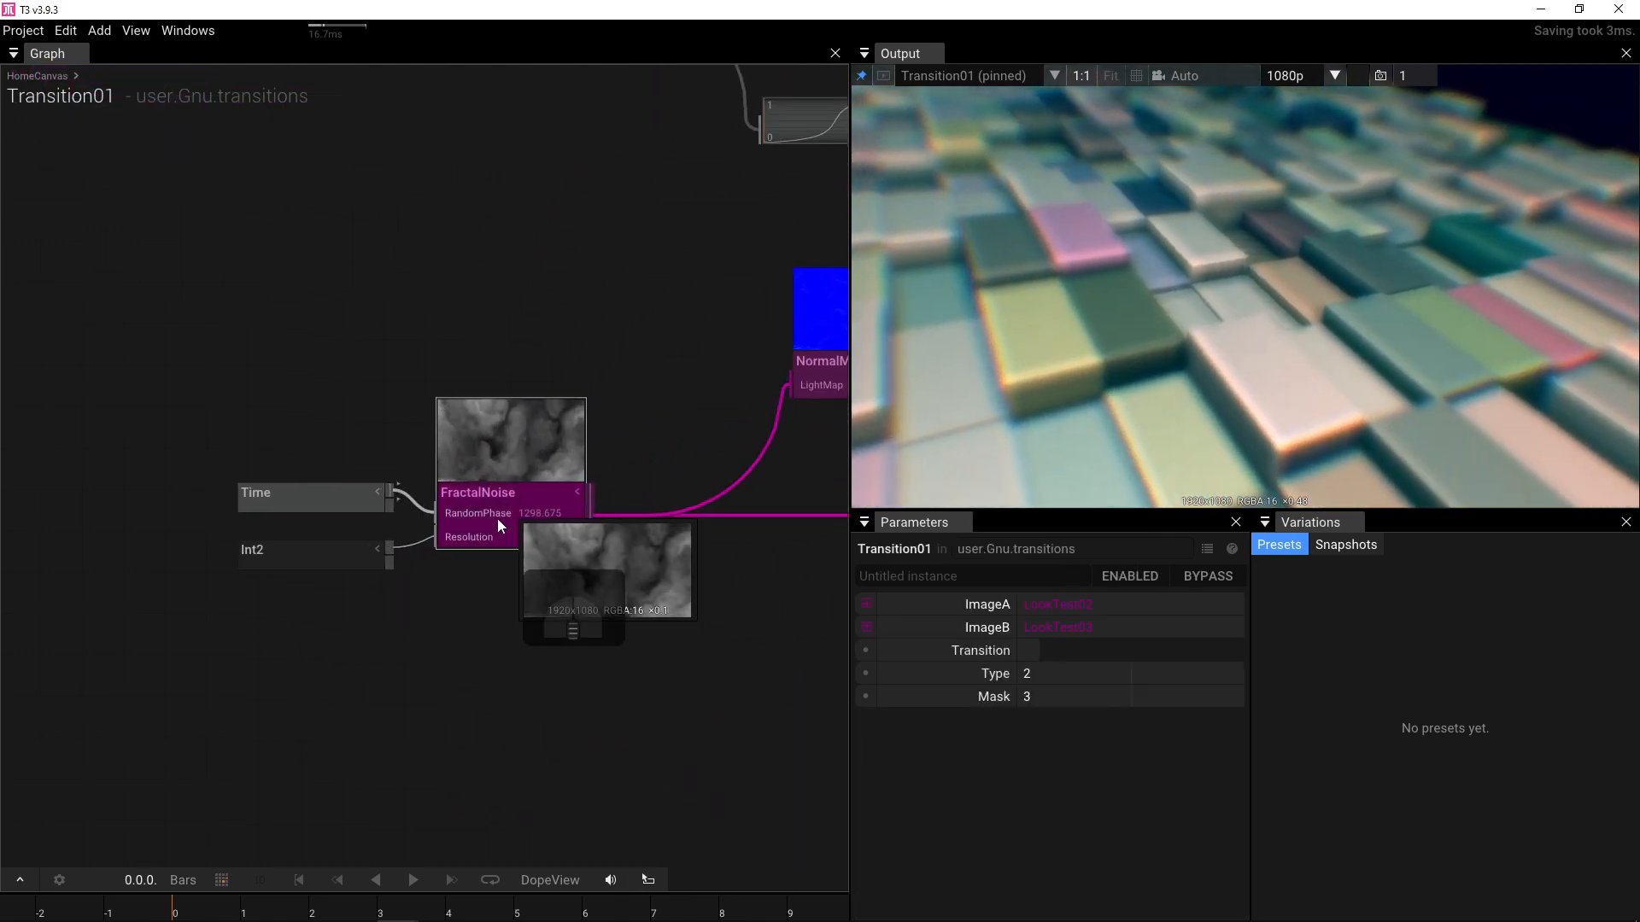
{"action": "left_click", "coordinate": [497, 519]}
{"action": "left_click_drag", "start_coordinate": [662, 442], "coordinate": [316, 644]}
{"action": "scroll", "coordinate": [316, 486], "scroll_direction": "down", "scroll_amount": 4}
{"action": "scroll", "coordinate": [316, 644], "scroll_direction": "down", "scroll_amount": 1}
{"action": "mouse_move", "coordinate": [494, 617]}
{"action": "left_mouse_down"}
{"action": "mouse_move", "coordinate": [546, 531]}
{"action": "mouse_move", "coordinate": [521, 601]}
{"action": "left_mouse_up"}
{"action": "scroll", "coordinate": [533, 535], "scroll_direction": "up", "scroll_amount": 4}
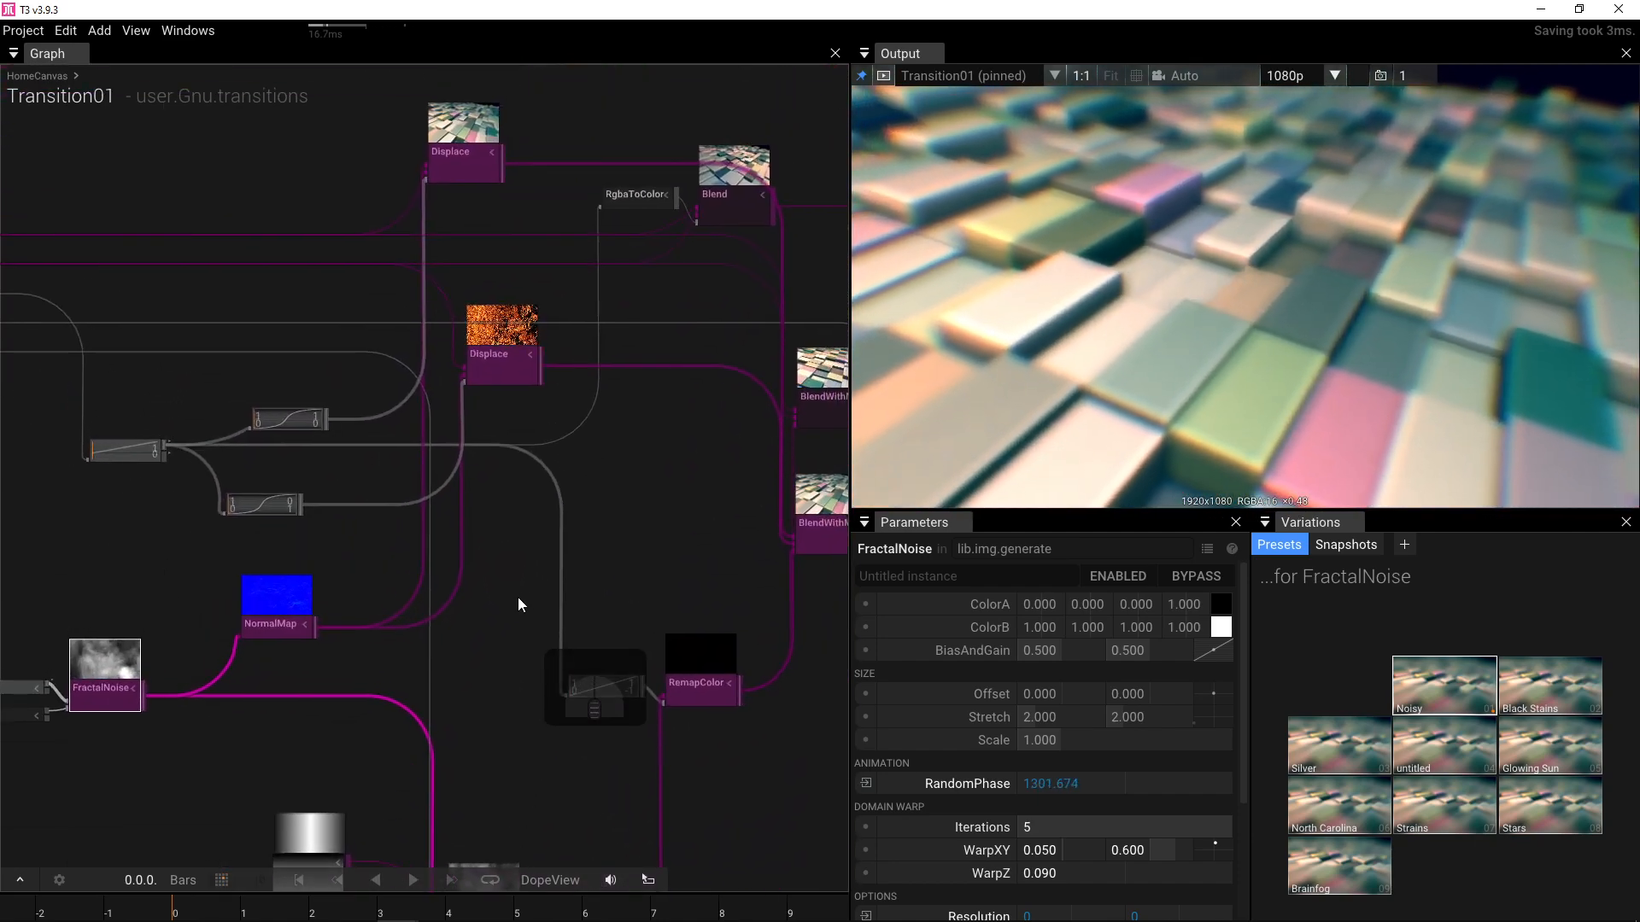
{"action": "scroll", "coordinate": [515, 594], "scroll_direction": "down", "scroll_amount": 1}
{"action": "right_click", "coordinate": [420, 576]}
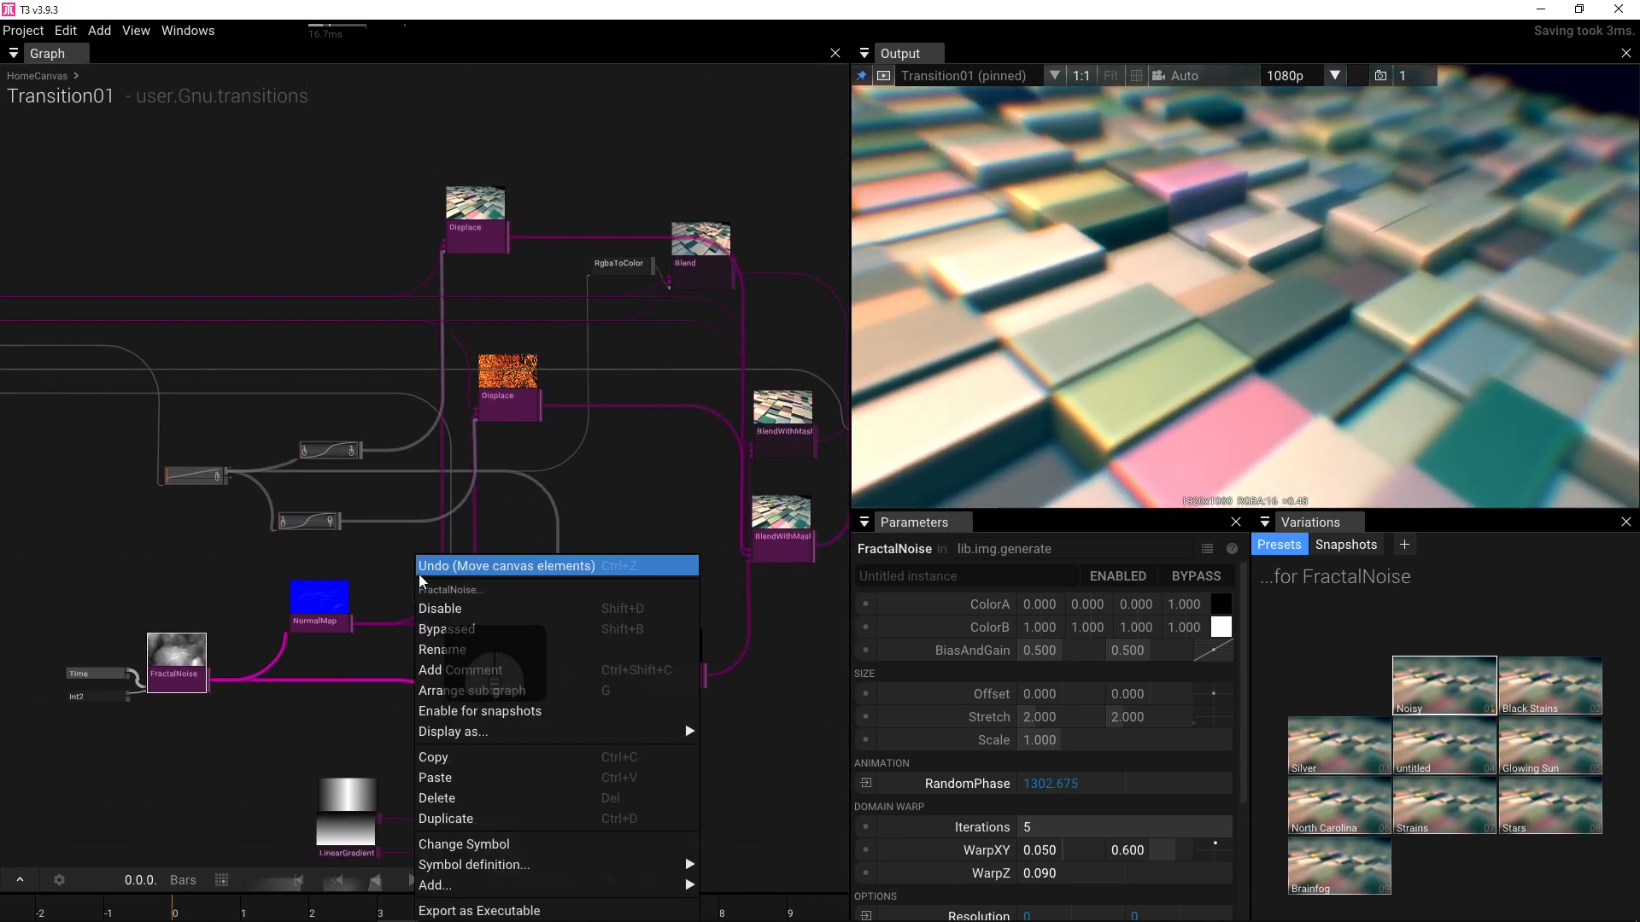
{"action": "left_click", "coordinate": [522, 505]}
{"action": "scroll", "coordinate": [506, 515], "scroll_direction": "down", "scroll_amount": 3}
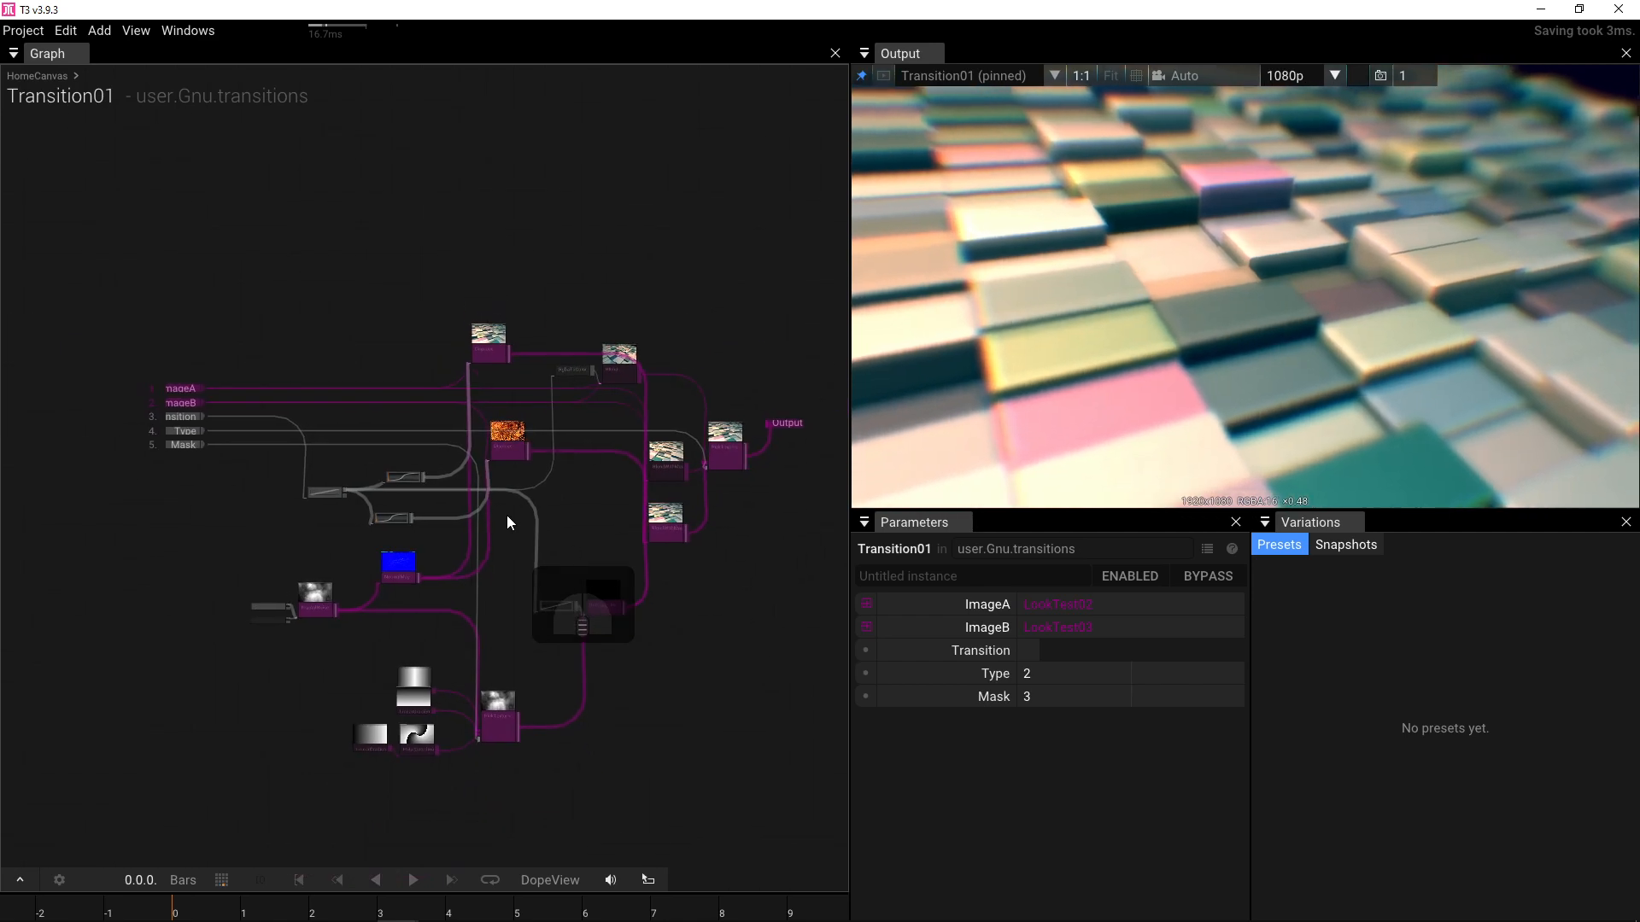
{"action": "left_click_drag", "start_coordinate": [506, 515], "coordinate": [476, 529]}
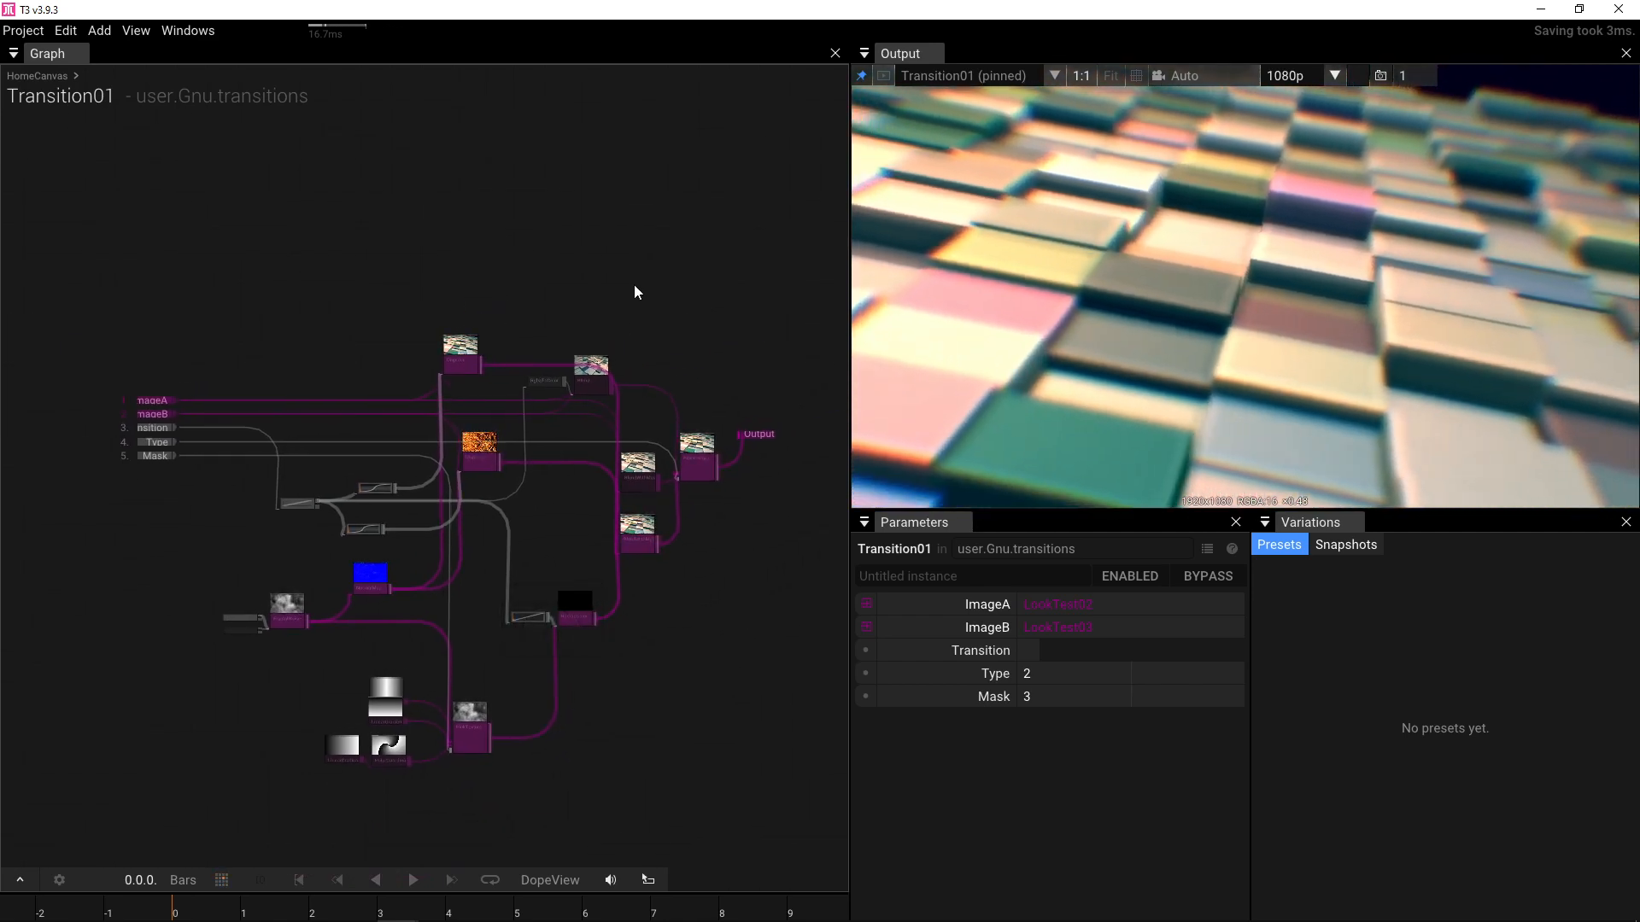
- Return to HomeCanvas and test Transition01 with Type 2 and Mask 3, leaving Transition on
{"action": "left_click", "coordinate": [634, 284]}
{"action": "double_click", "coordinate": [634, 284]}
{"action": "left_click", "coordinate": [665, 520]}
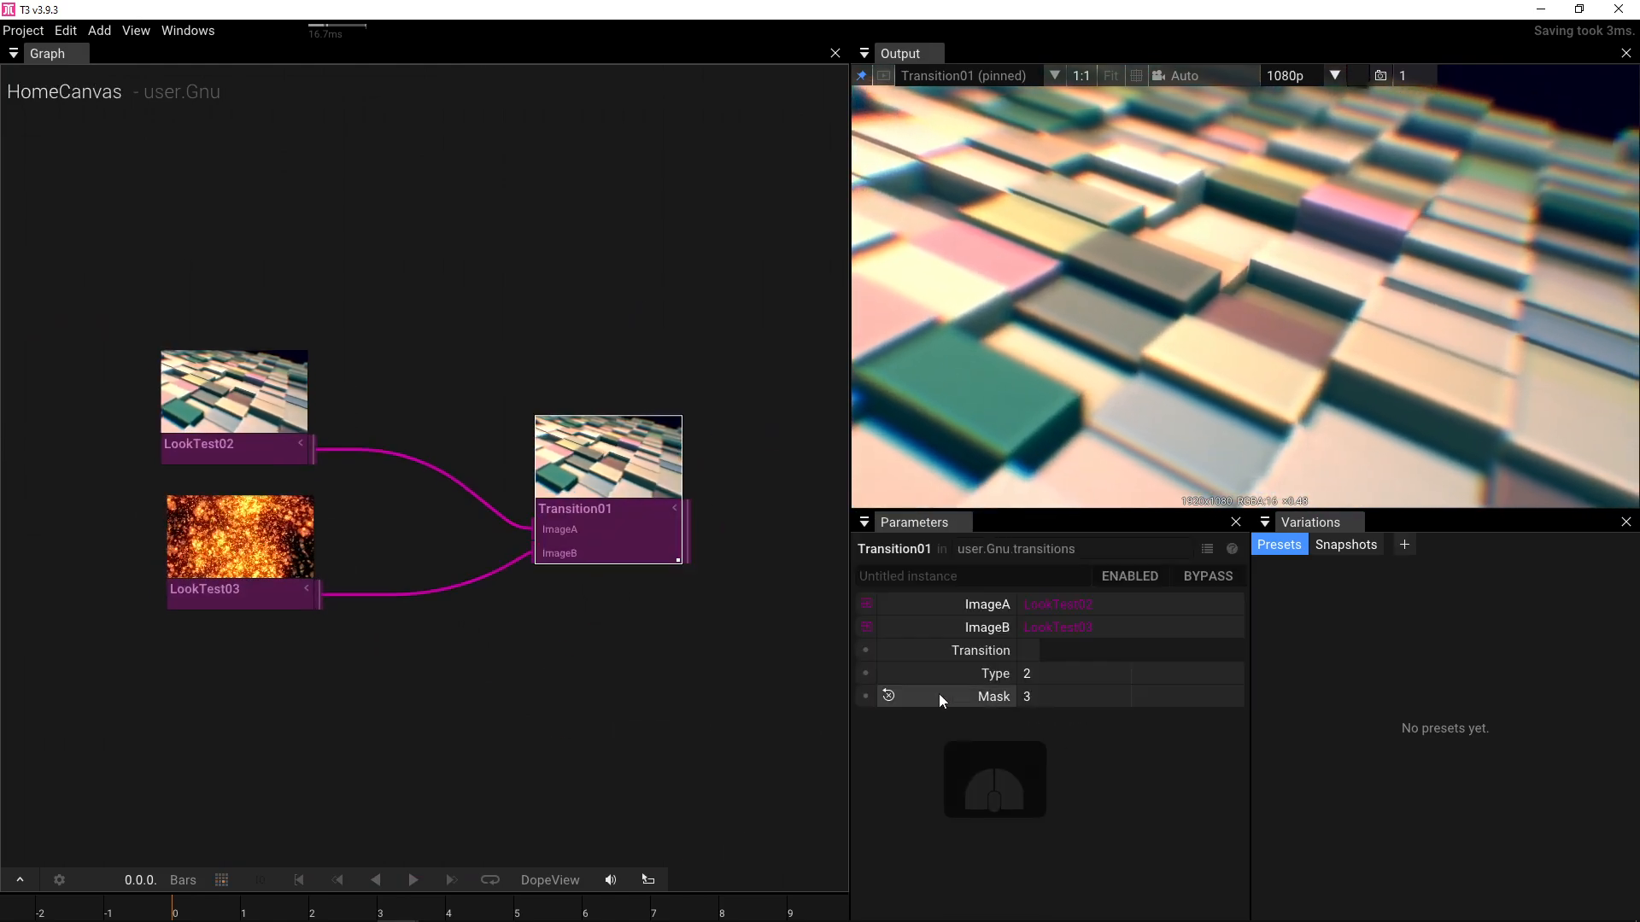
{"action": "left_click", "coordinate": [1029, 650]}
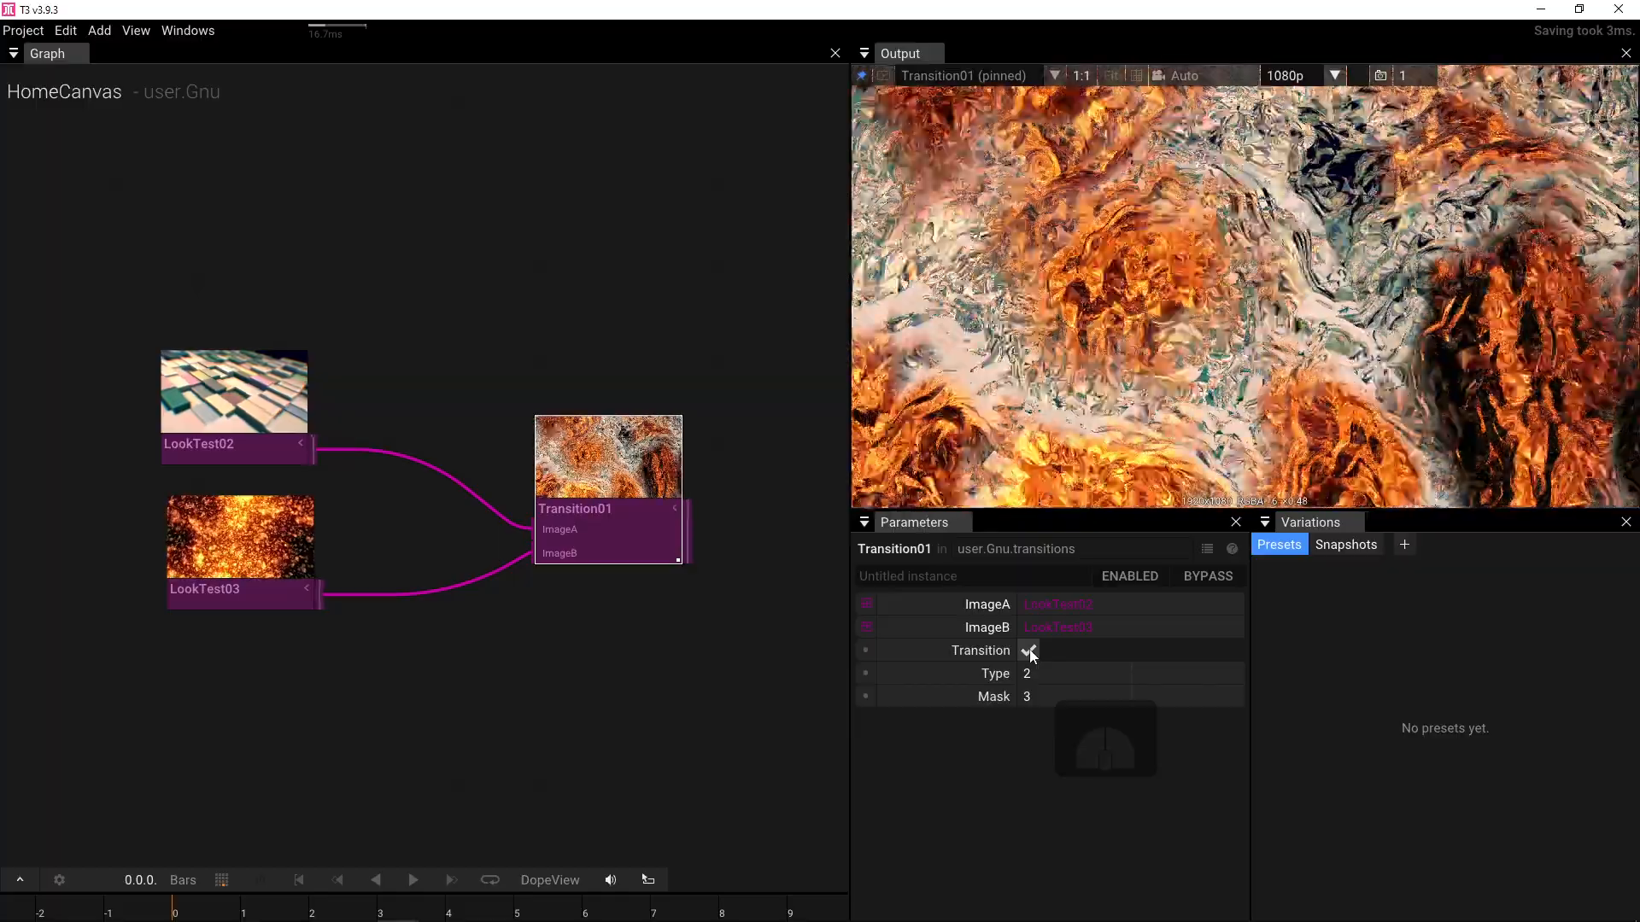
{"action": "left_click", "coordinate": [1028, 651]}
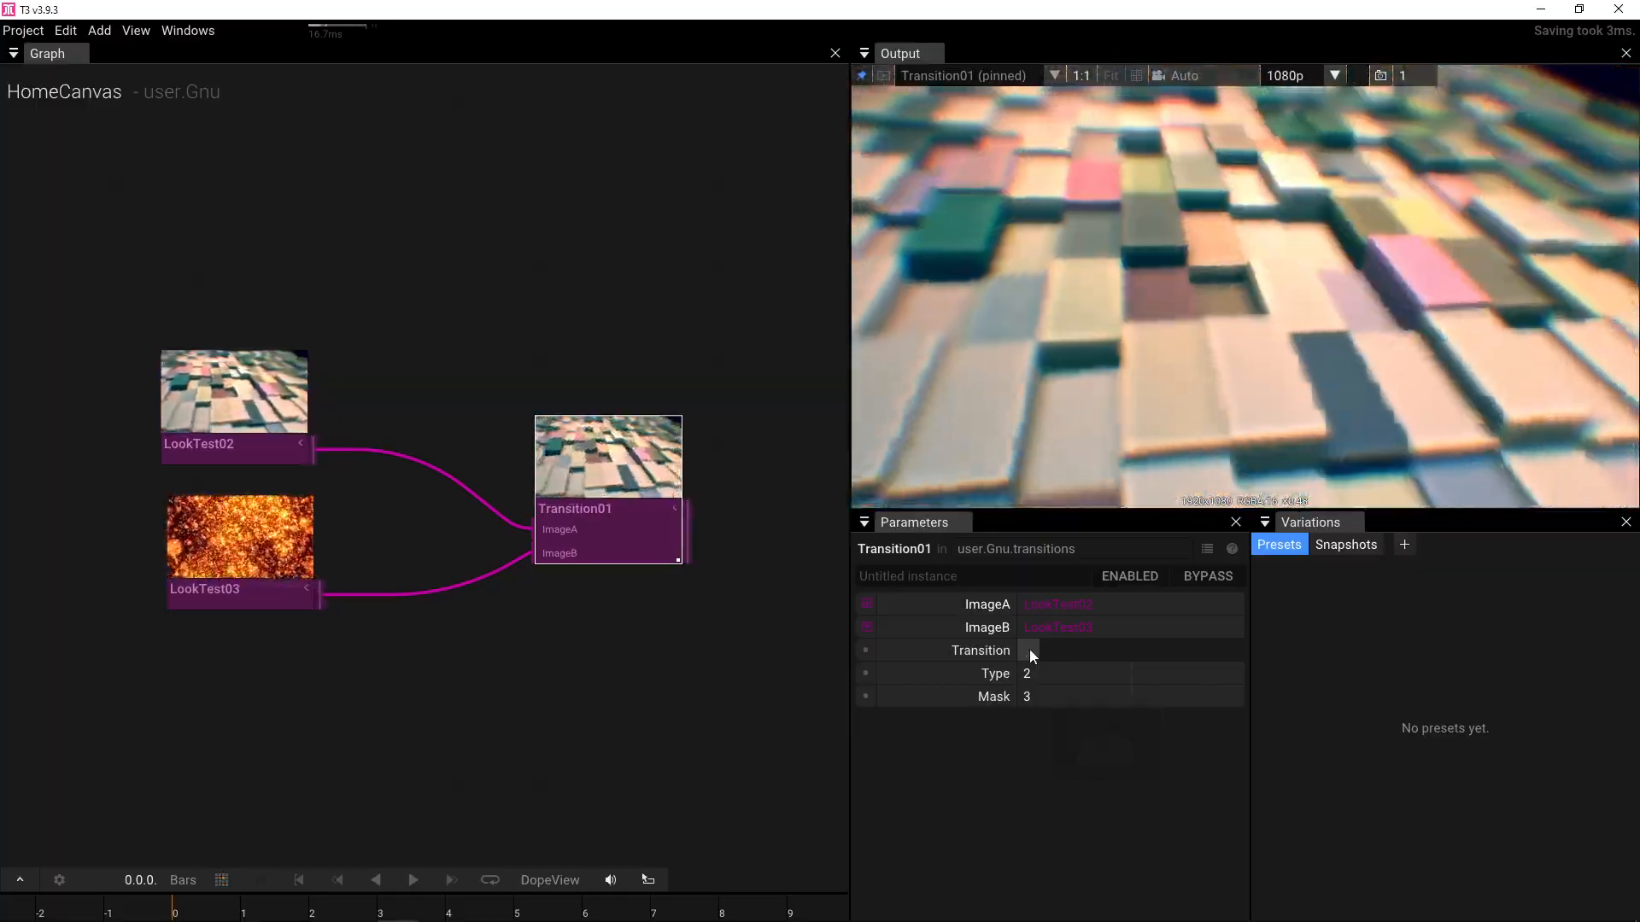
{"action": "left_click", "coordinate": [1029, 651]}
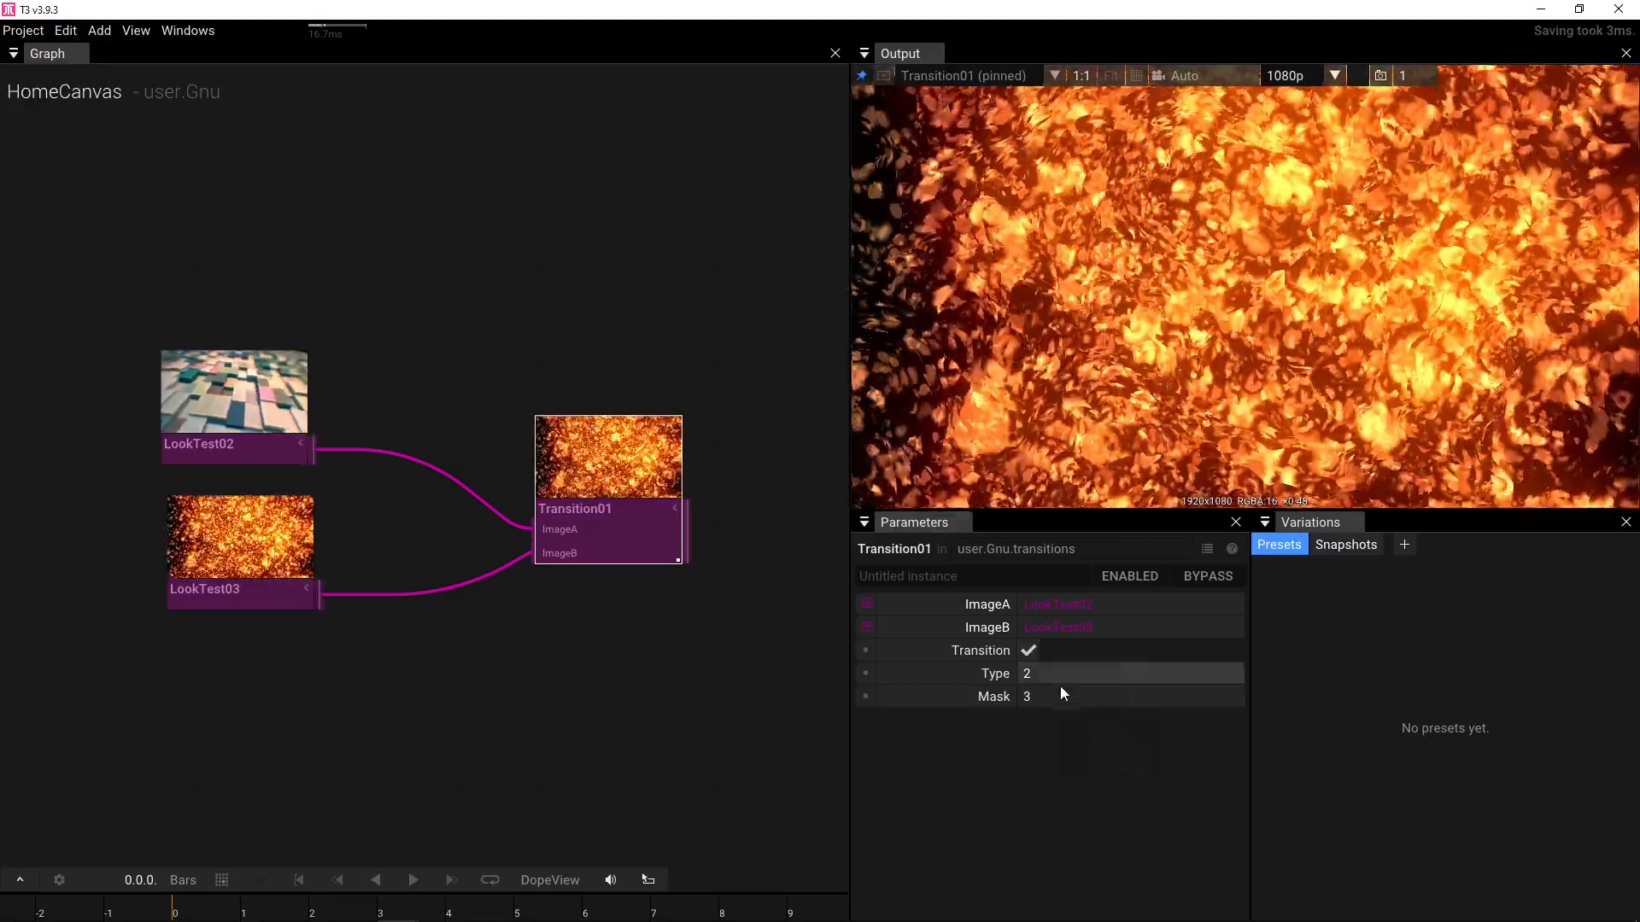
- Set Transition01's Mask to 1 and test the displaced transition by turning Transition off and on
{"action": "left_click", "coordinate": [1061, 697]}
{"action": "type", "text": "1"}
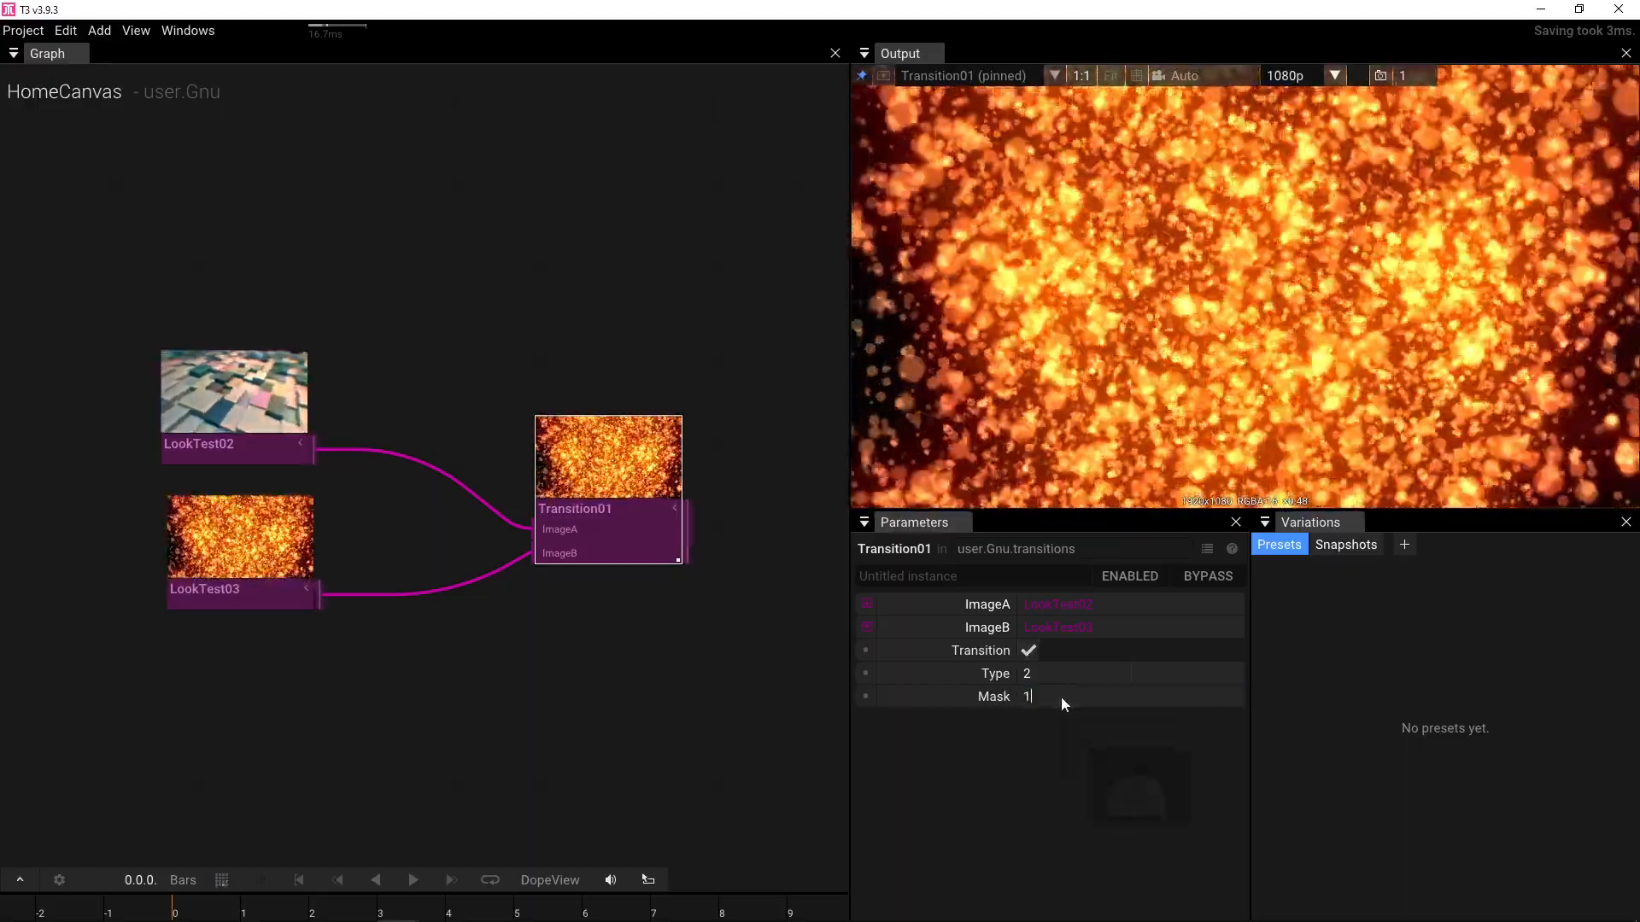
{"action": "key", "text": "Return"}
{"action": "left_click", "coordinate": [1029, 651]}
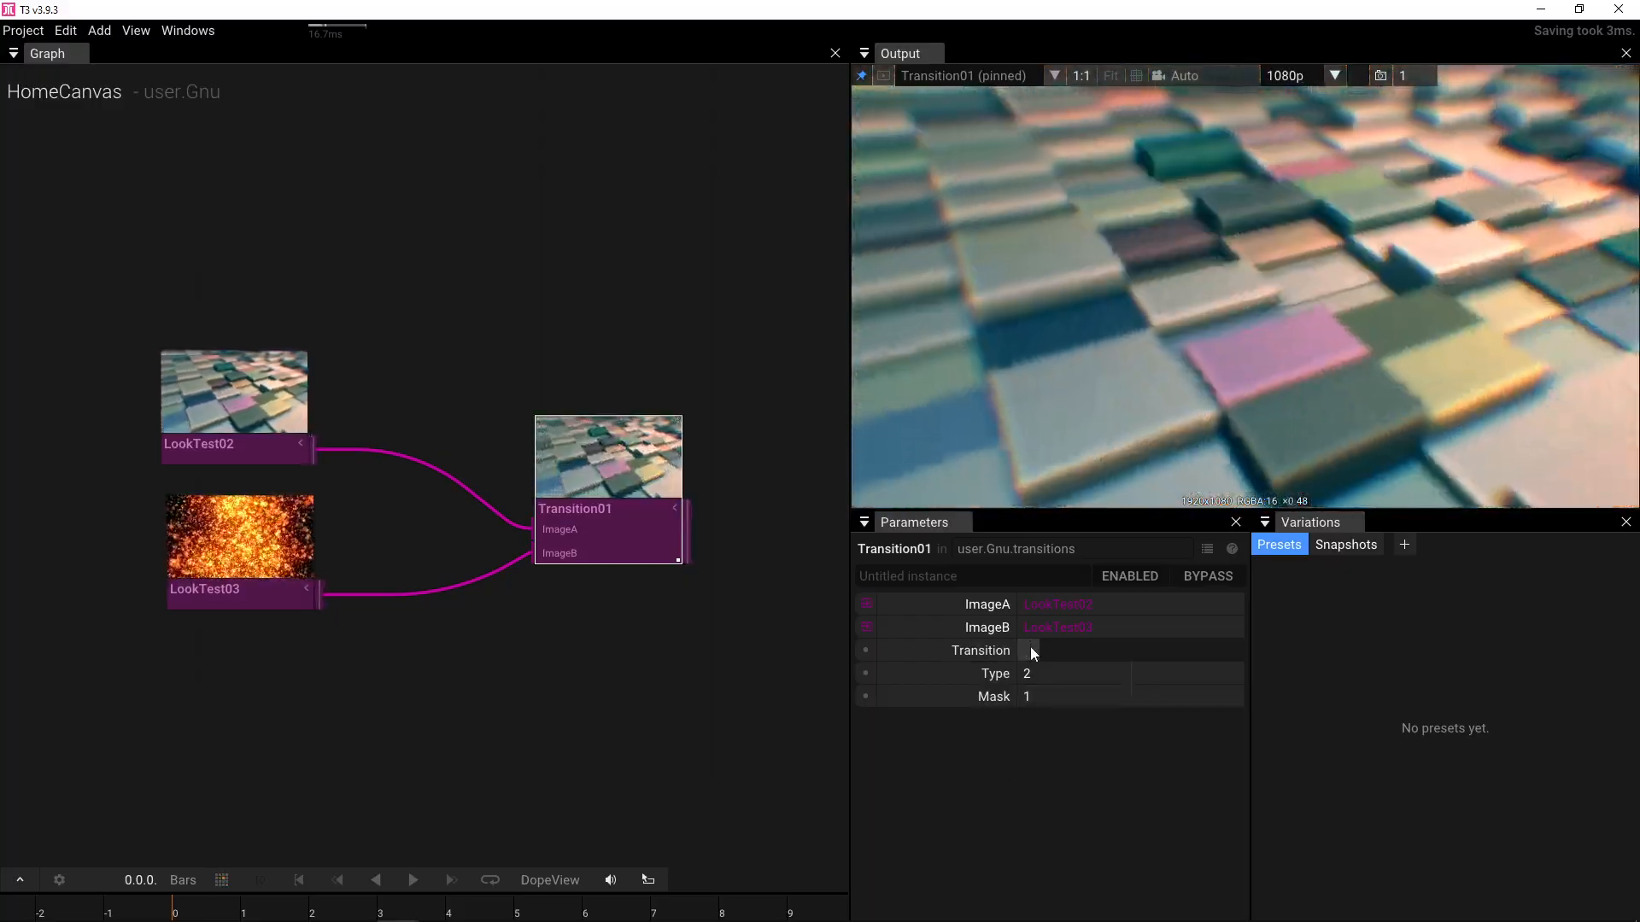
{"action": "left_click", "coordinate": [1030, 650]}
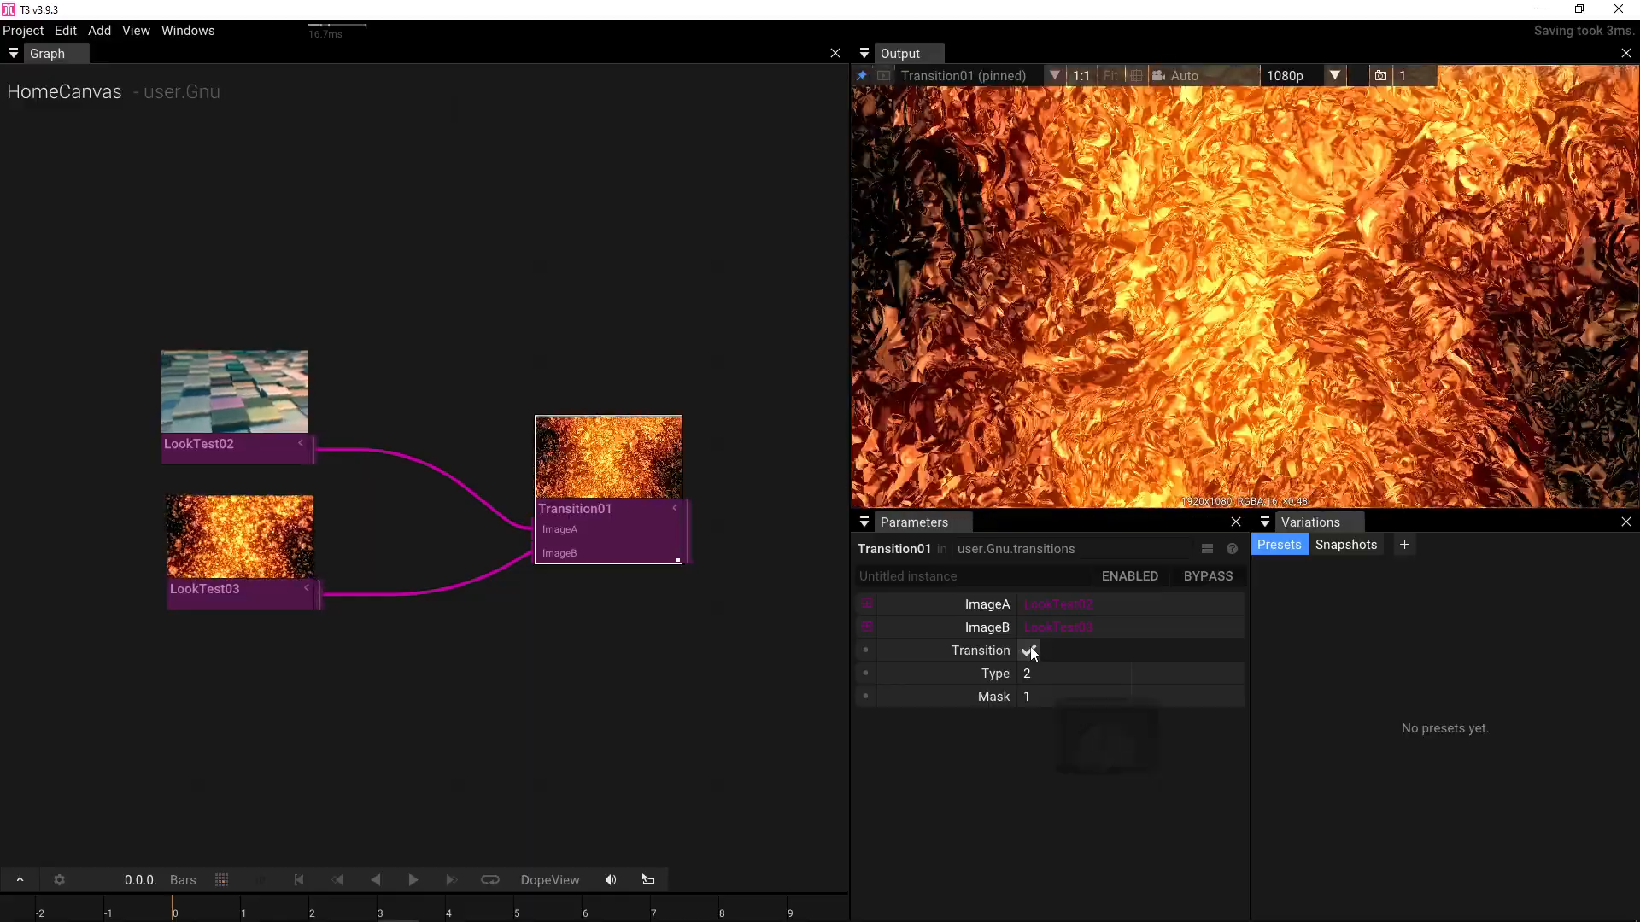
- Open the Transition01 operator and set DisplaceMode to Intensity on the upper Displace node that processes ImageA
{"action": "double_click", "coordinate": [645, 559]}
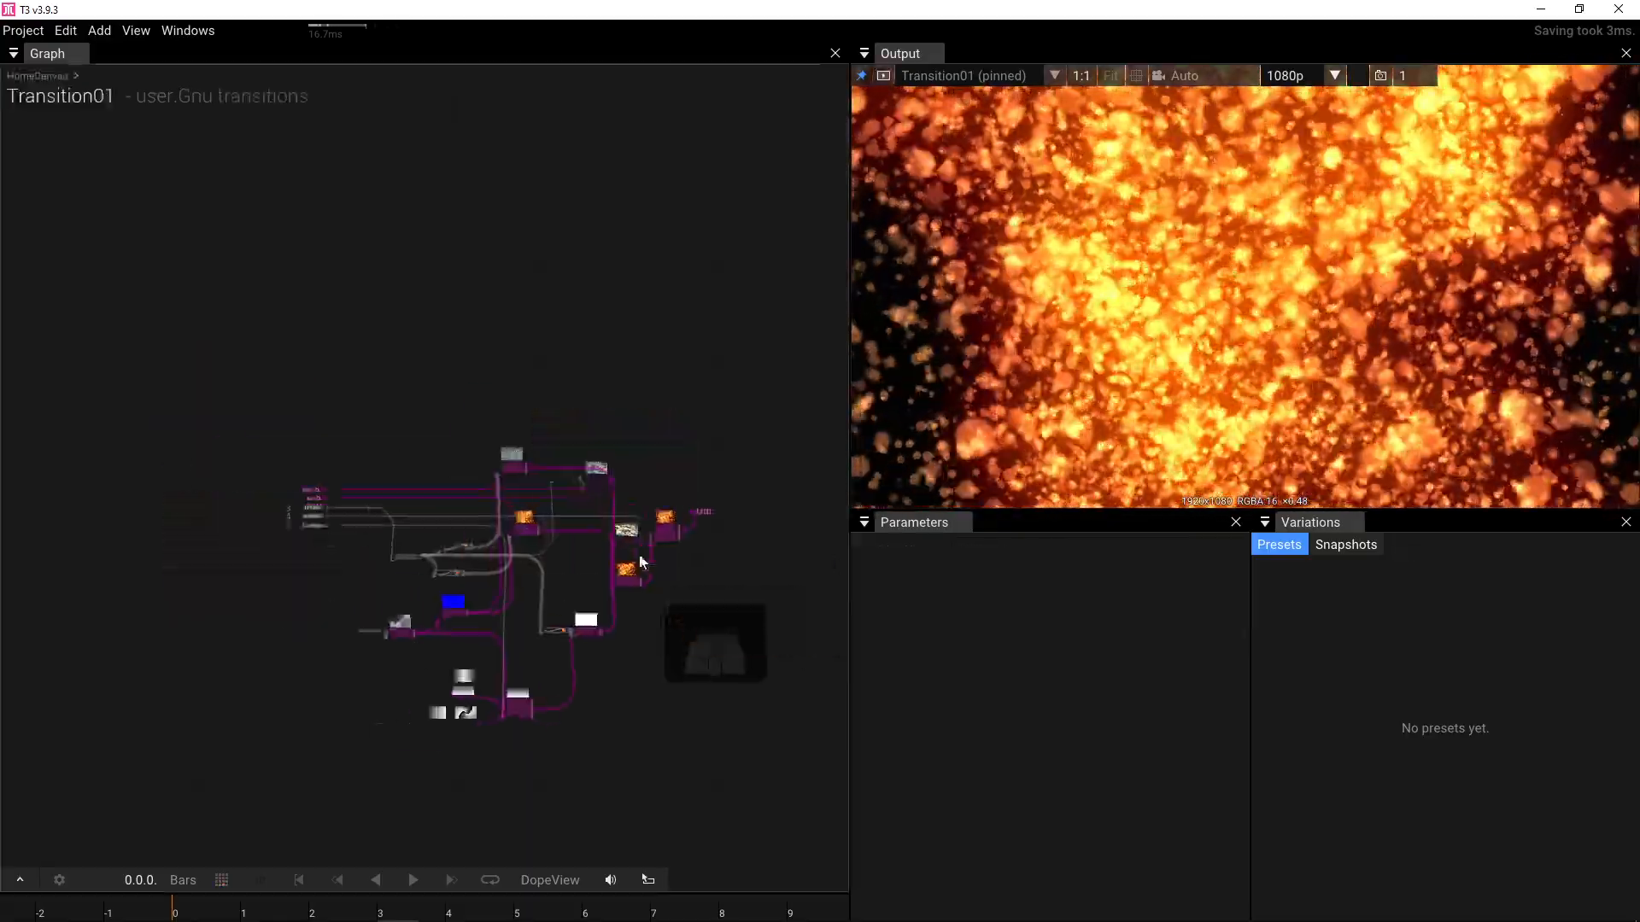
{"action": "scroll", "coordinate": [485, 459], "scroll_direction": "up", "scroll_amount": 6}
{"action": "scroll", "coordinate": [586, 418], "scroll_direction": "up", "scroll_amount": 3}
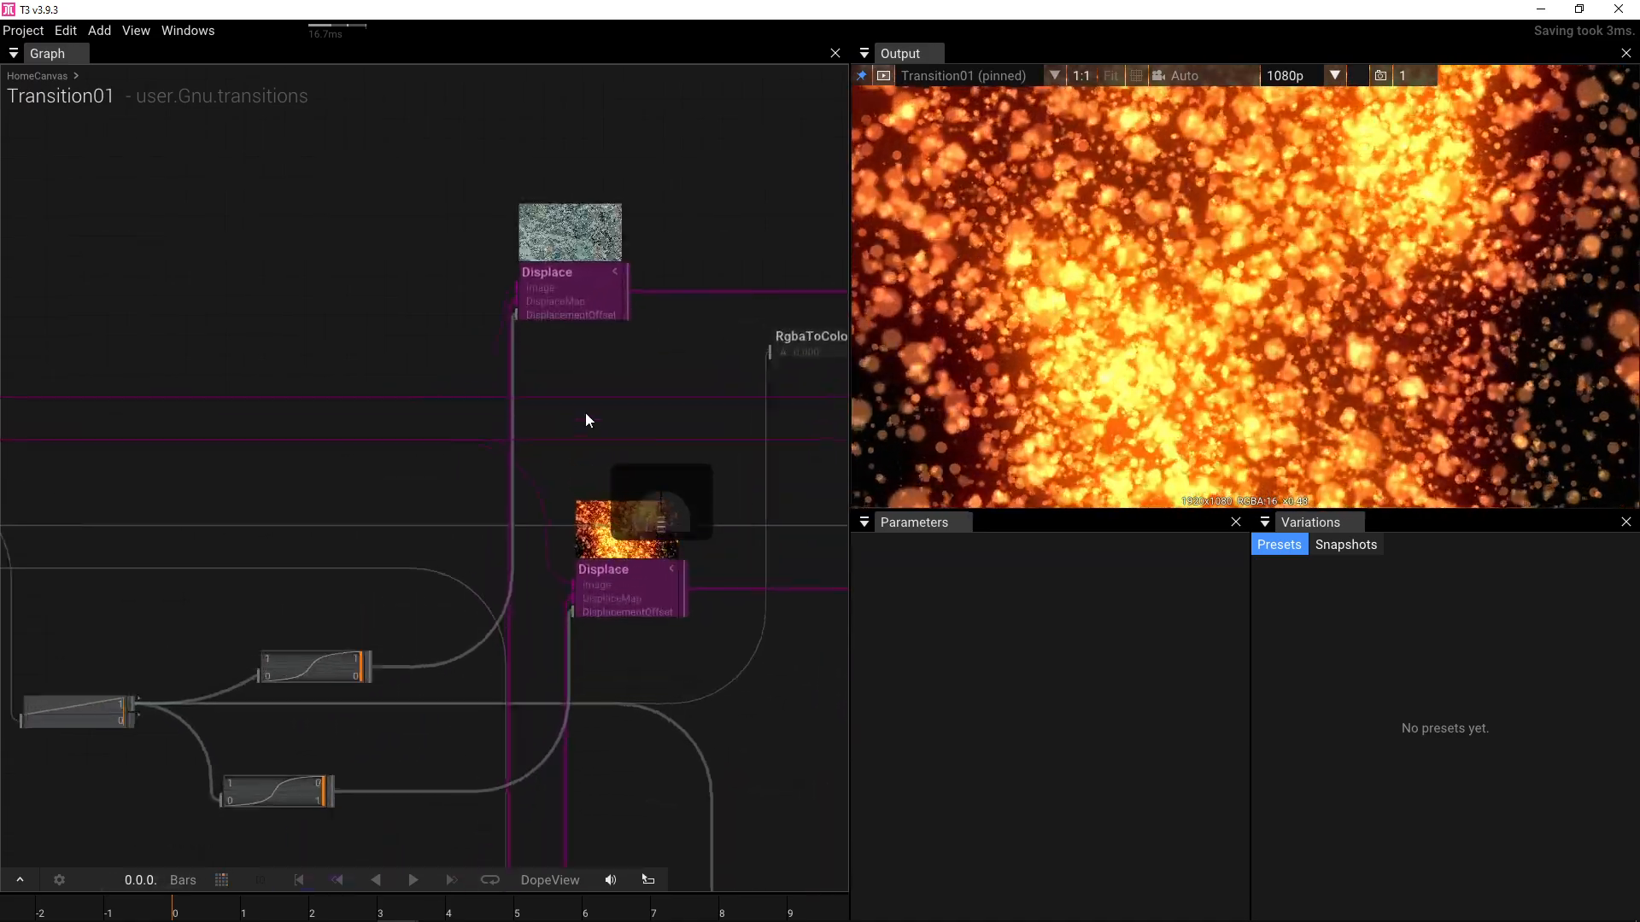
{"action": "scroll", "coordinate": [531, 321], "scroll_direction": "down", "scroll_amount": 3}
{"action": "left_click", "coordinate": [550, 263]}
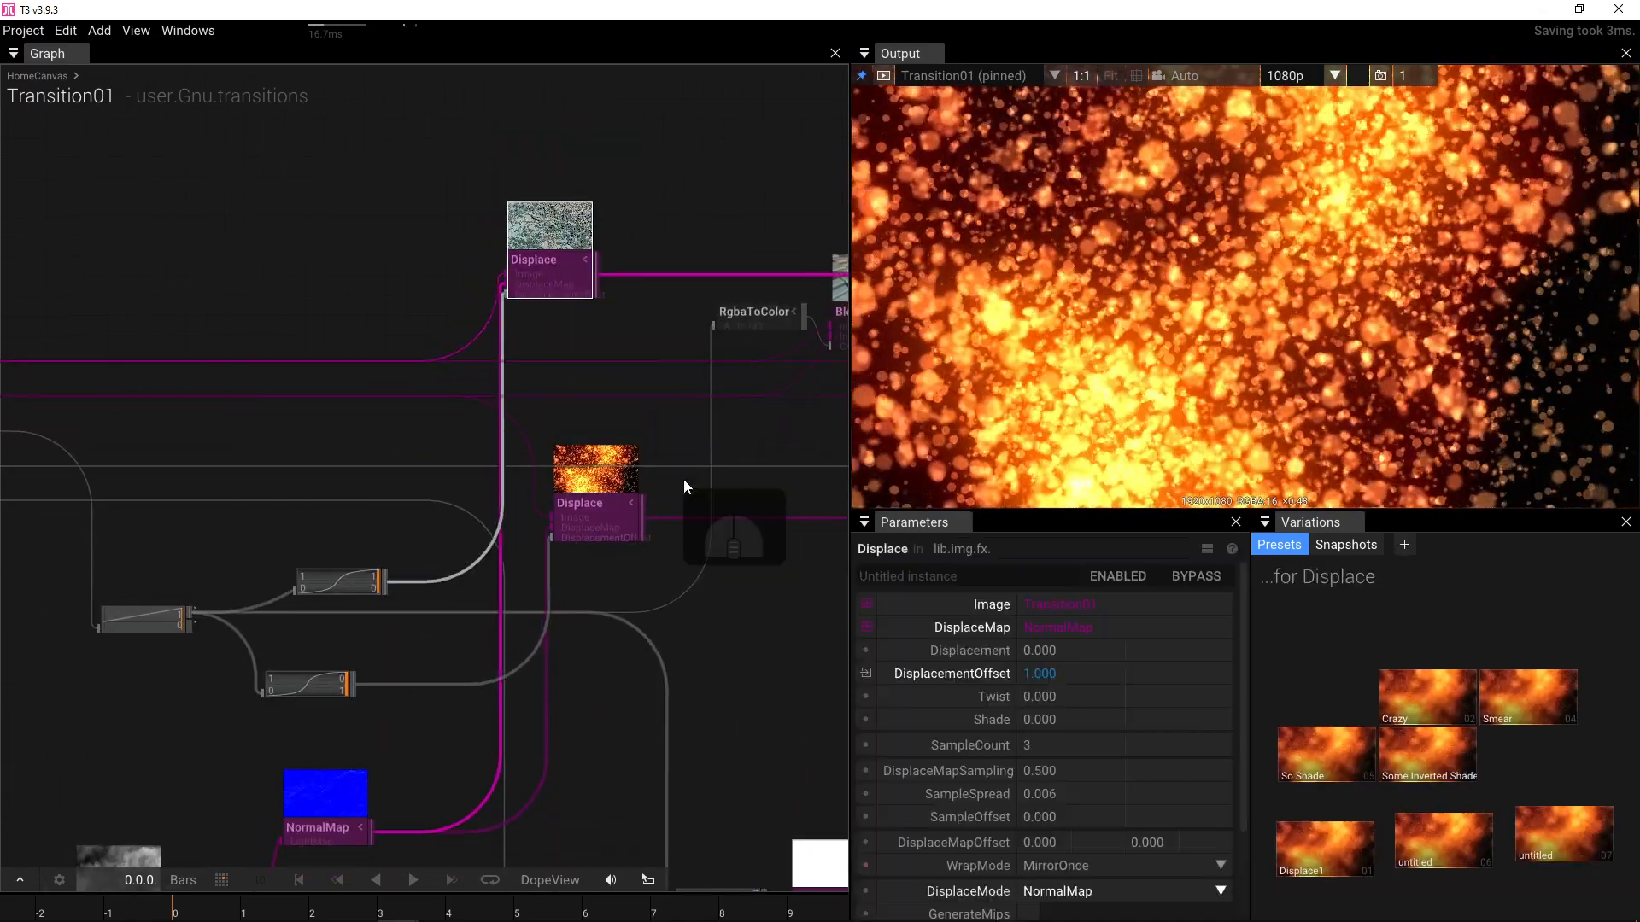
{"action": "left_click", "coordinate": [1204, 902]}
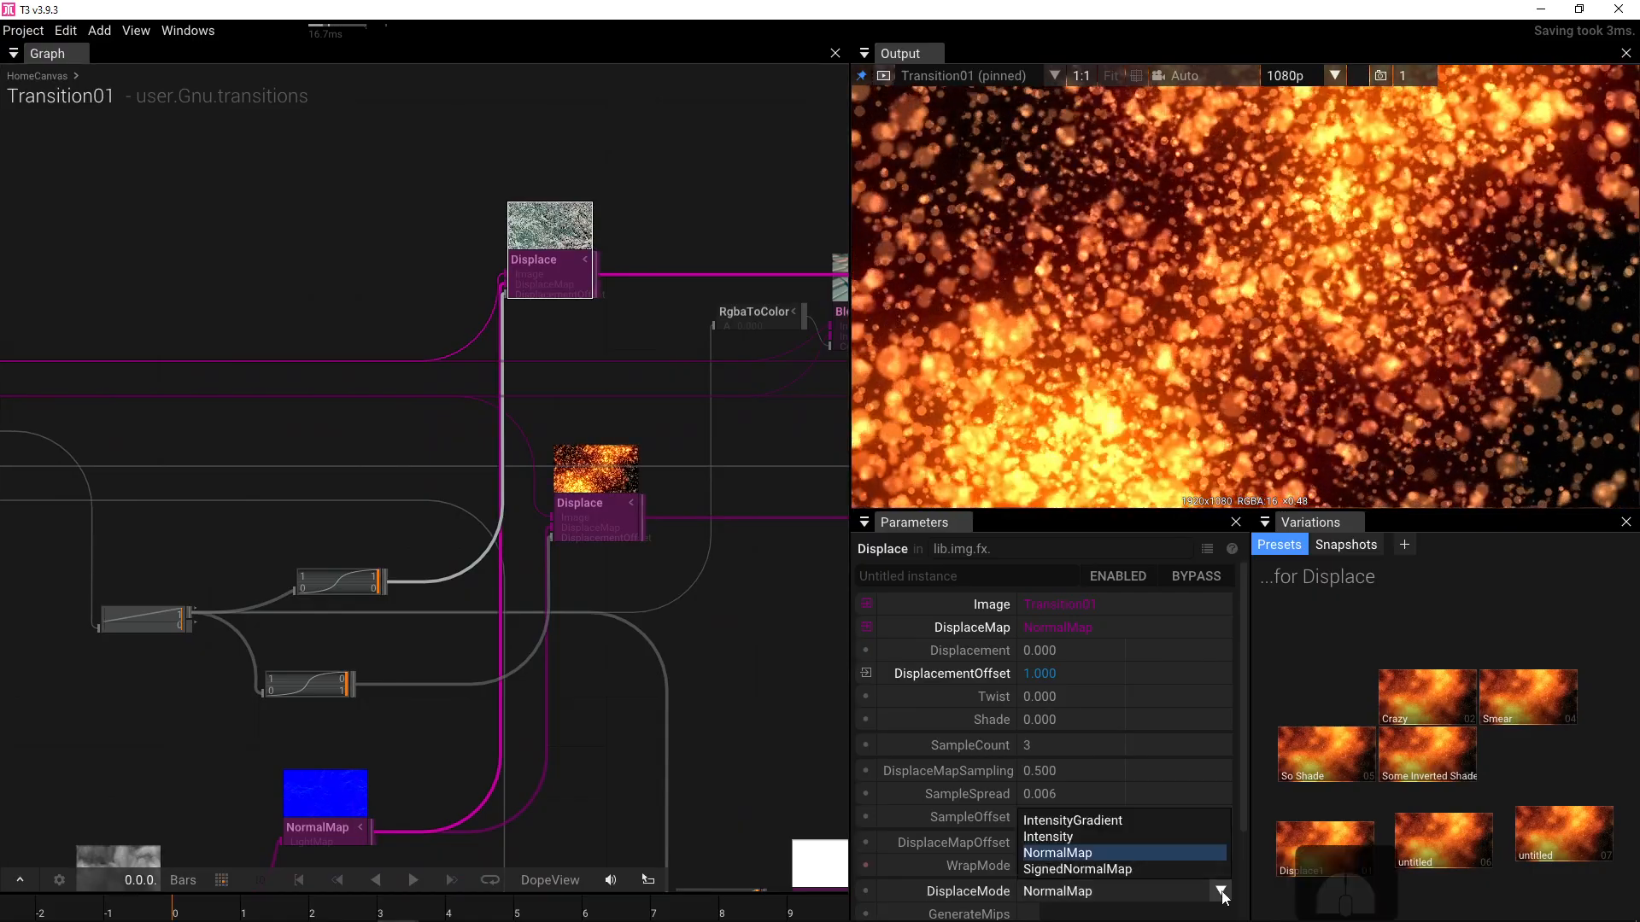
{"action": "left_click", "coordinate": [1197, 844]}
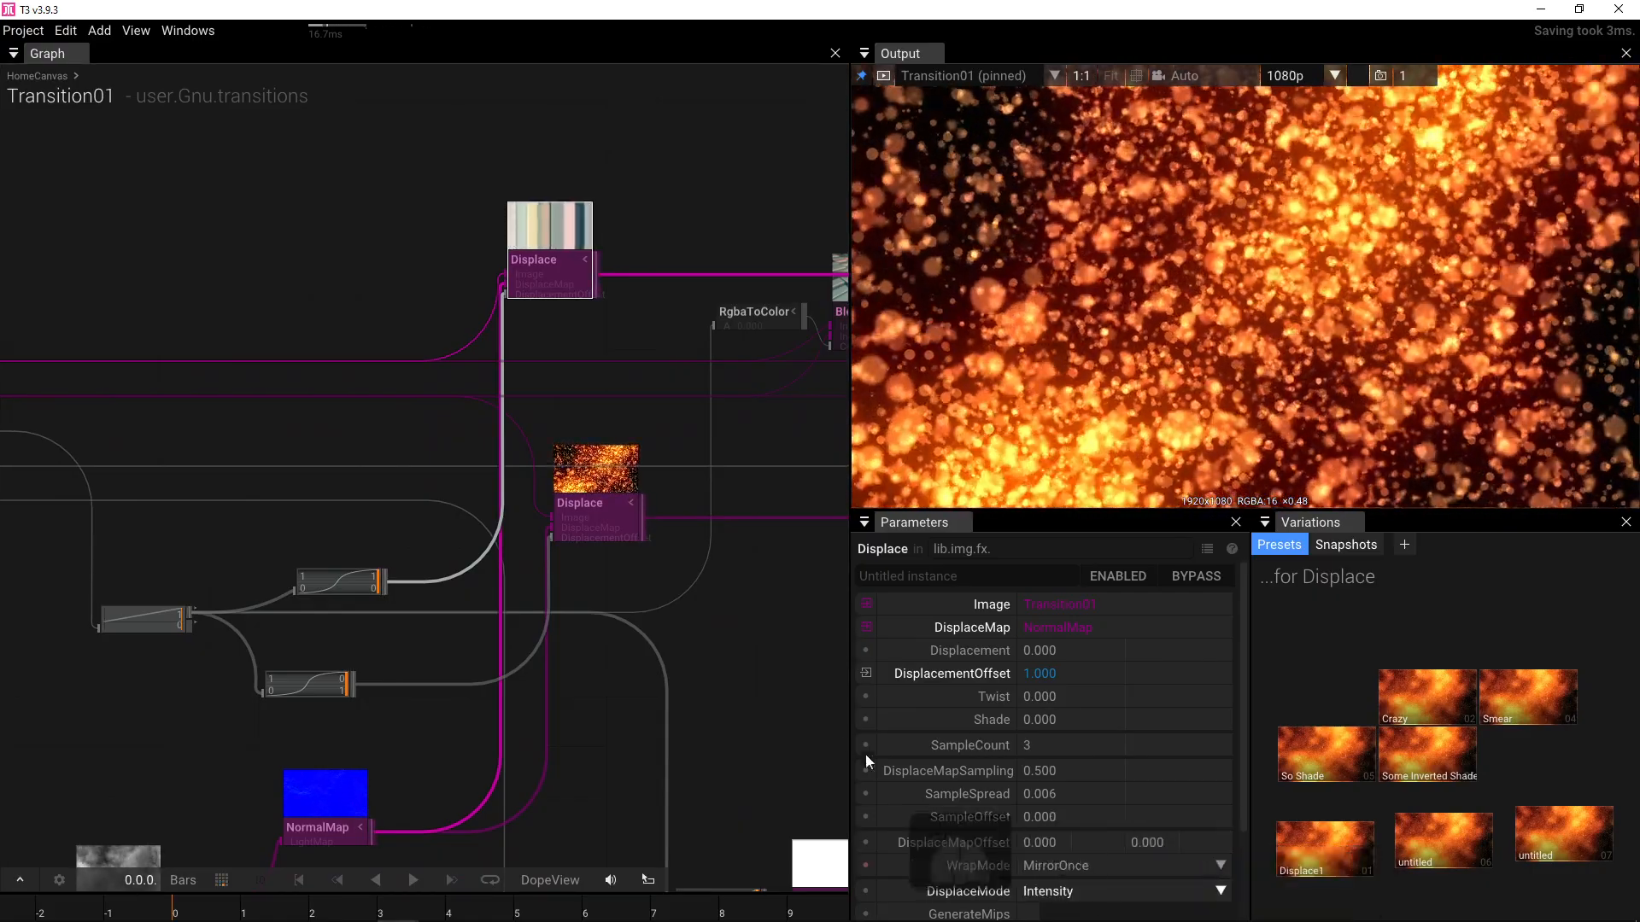
- Set the DisplaceMode of the lower Displace node, which processes ImageB, to Intensity
{"action": "left_click", "coordinate": [570, 511]}
{"action": "scroll", "coordinate": [1196, 844], "scroll_direction": "down", "scroll_amount": 2}
{"action": "scroll", "coordinate": [1196, 846], "scroll_direction": "down", "scroll_amount": 1}
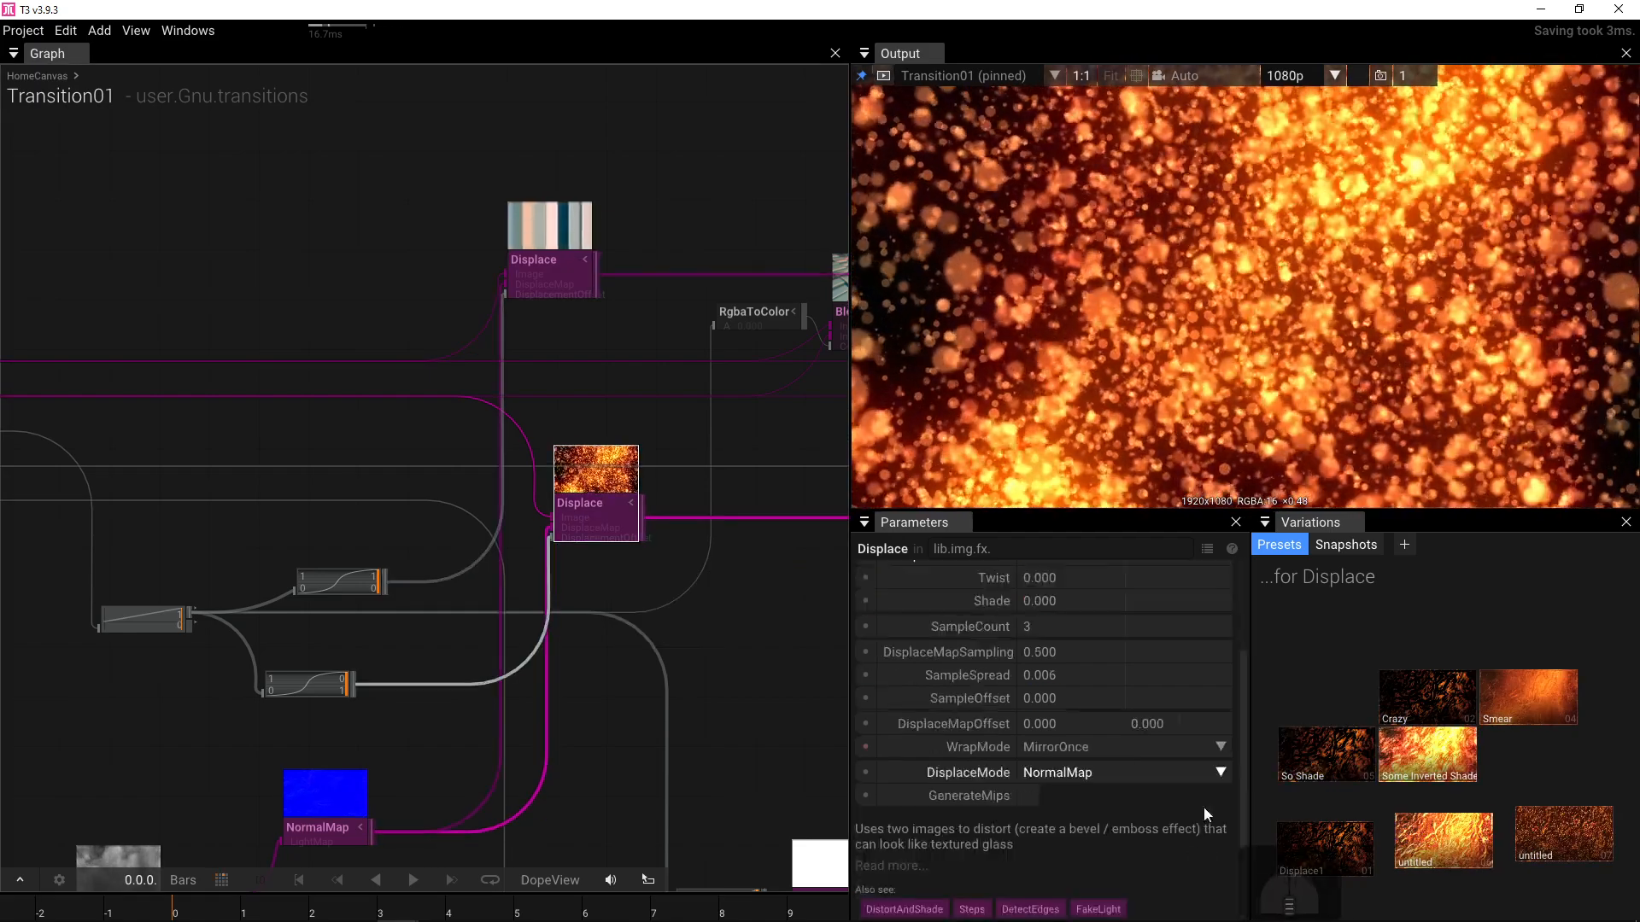
{"action": "left_click", "coordinate": [1162, 772]}
{"action": "left_click", "coordinate": [1146, 805]}
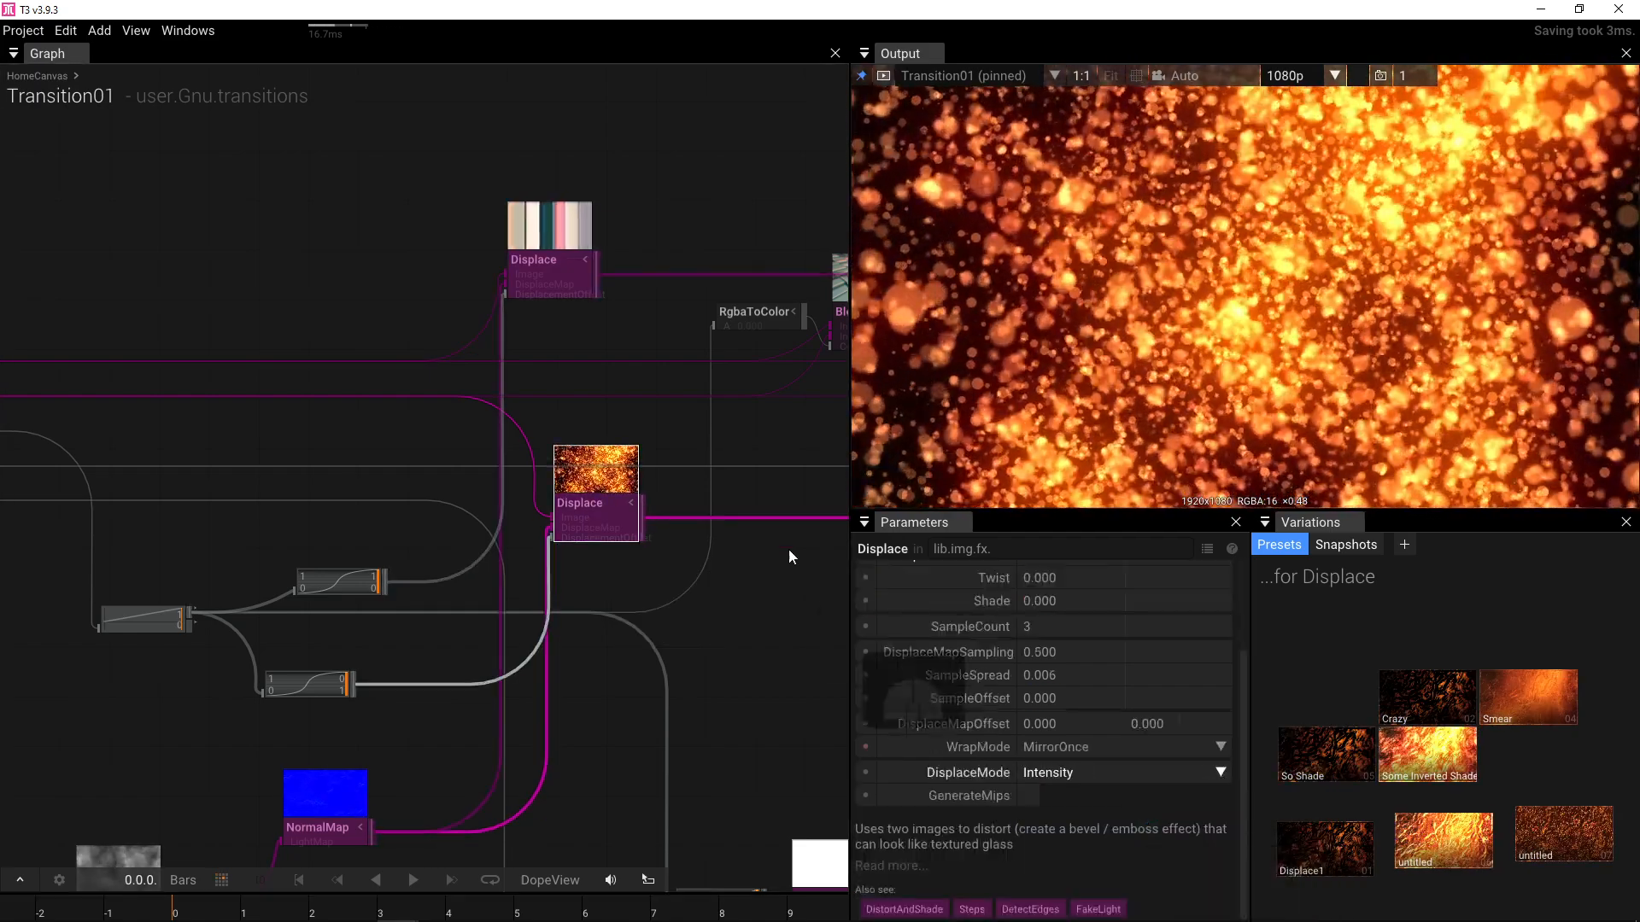
- Test the intensity-based displacement by toggling Transition01's Transition parameter several times, leaving it off
{"action": "left_click", "coordinate": [602, 354]}
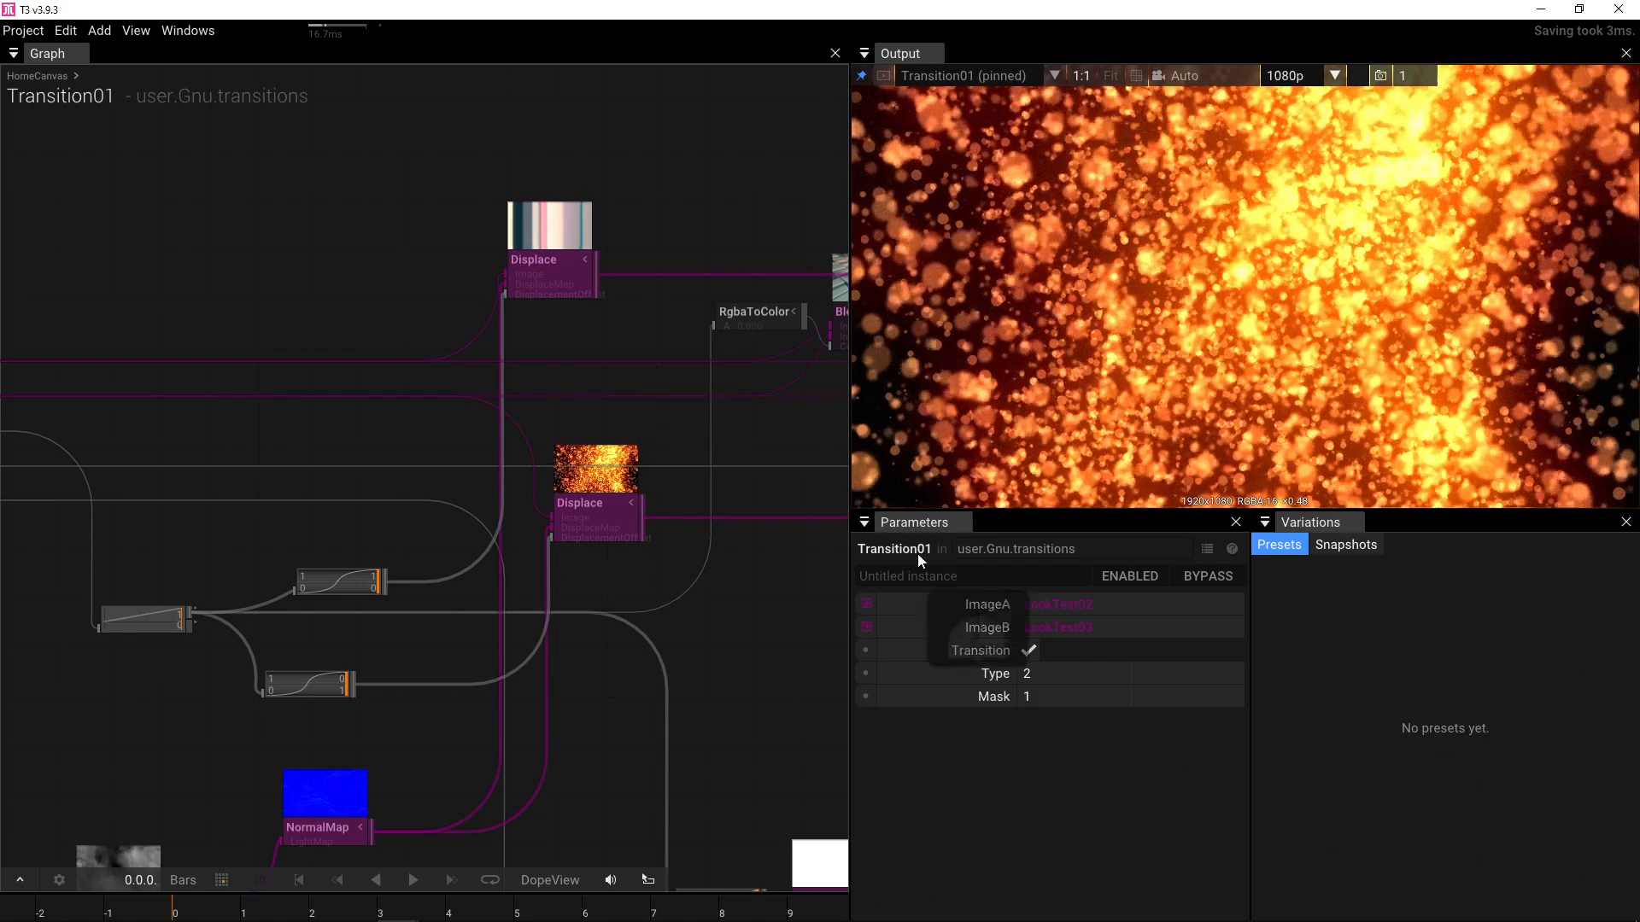
{"action": "left_click", "coordinate": [1033, 649]}
{"action": "left_click", "coordinate": [1033, 649]}
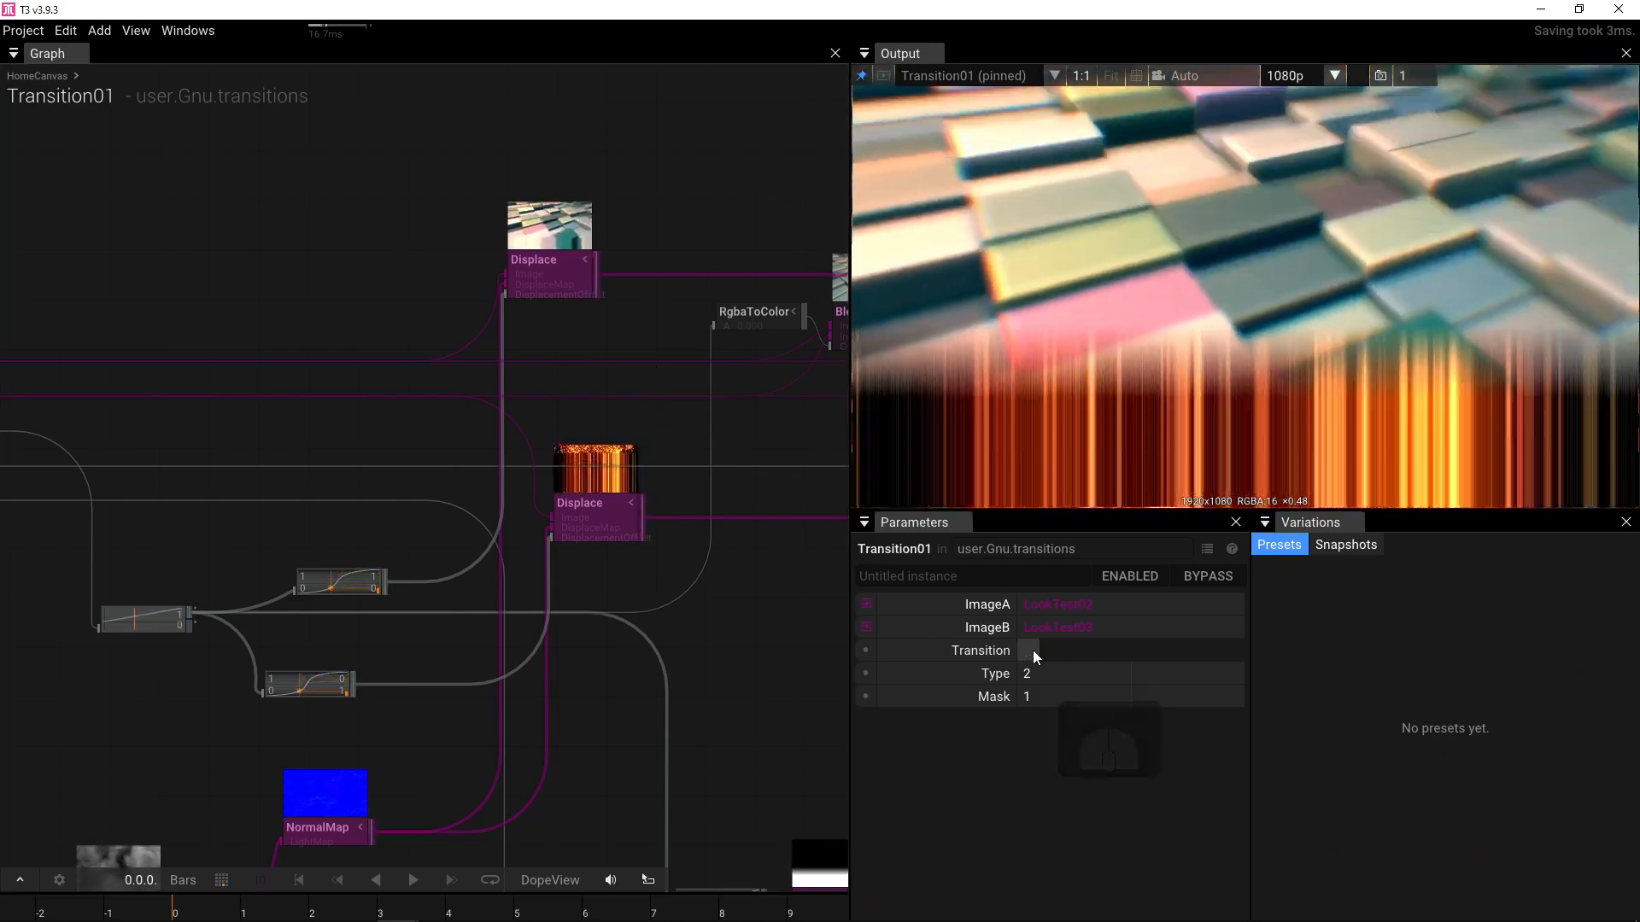
{"action": "left_click", "coordinate": [1033, 649]}
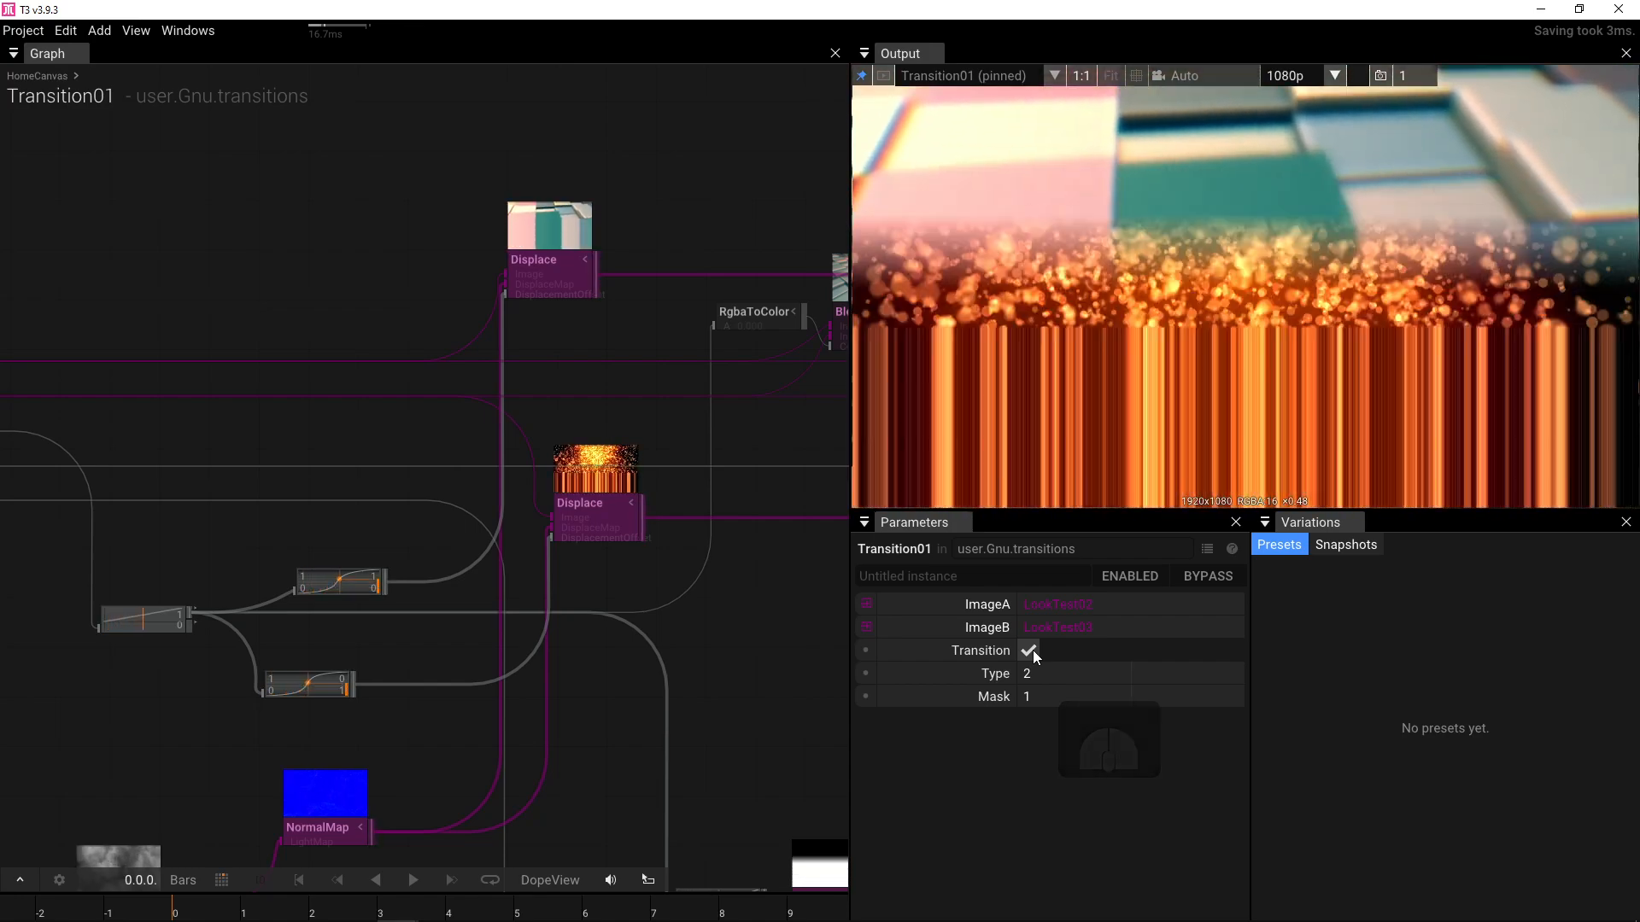
{"action": "left_click", "coordinate": [1033, 649]}
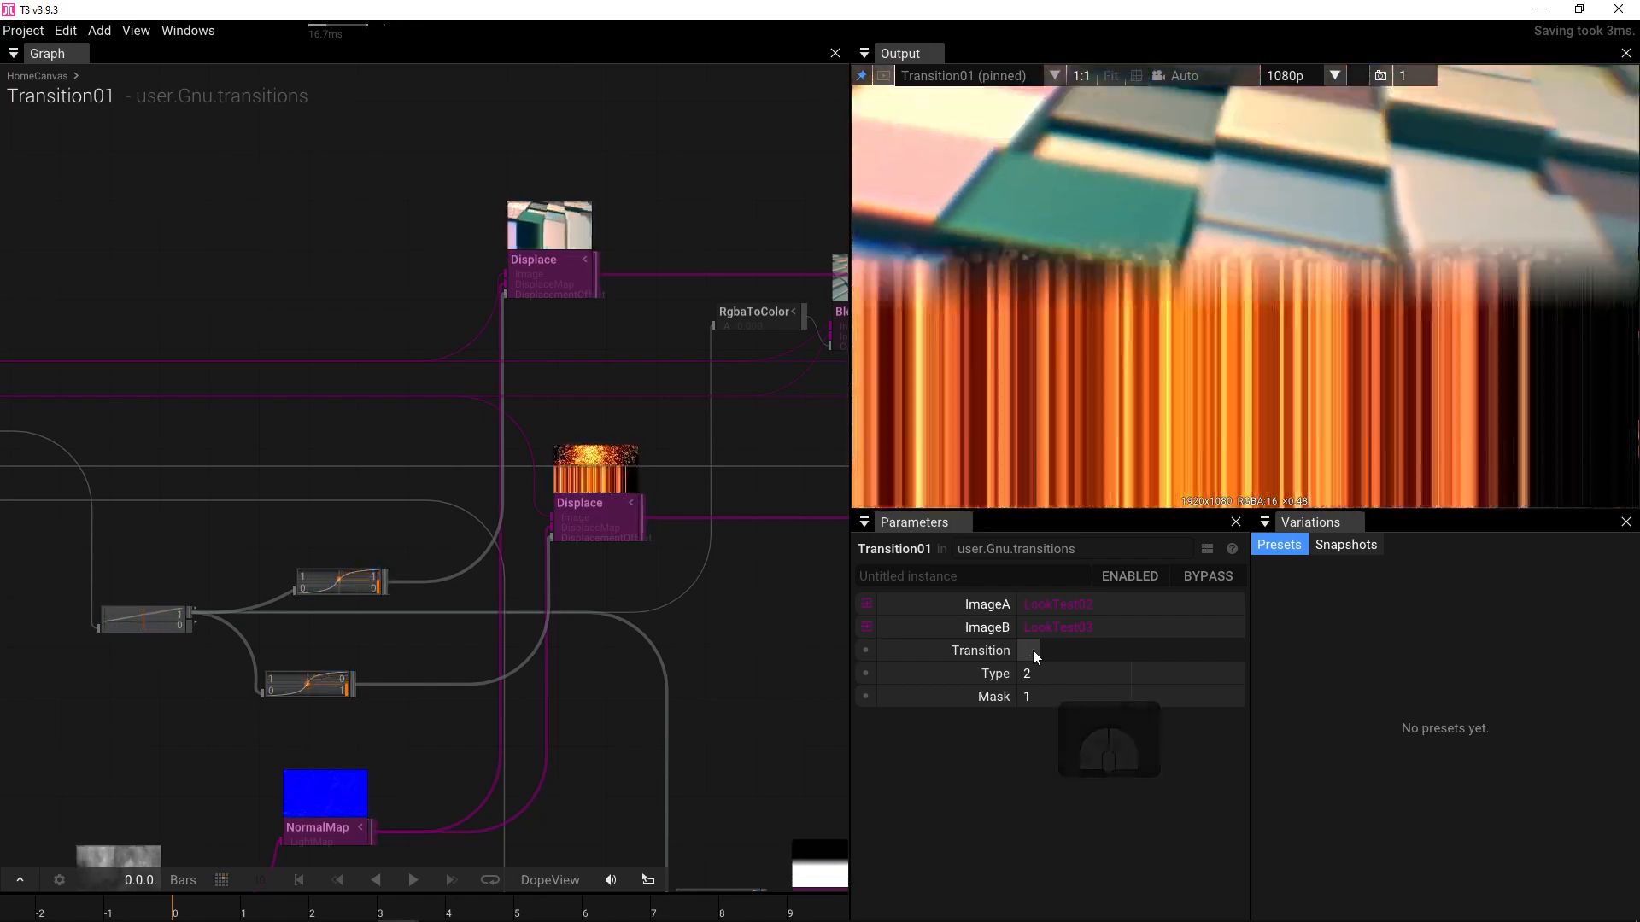
{"action": "left_click", "coordinate": [1033, 649]}
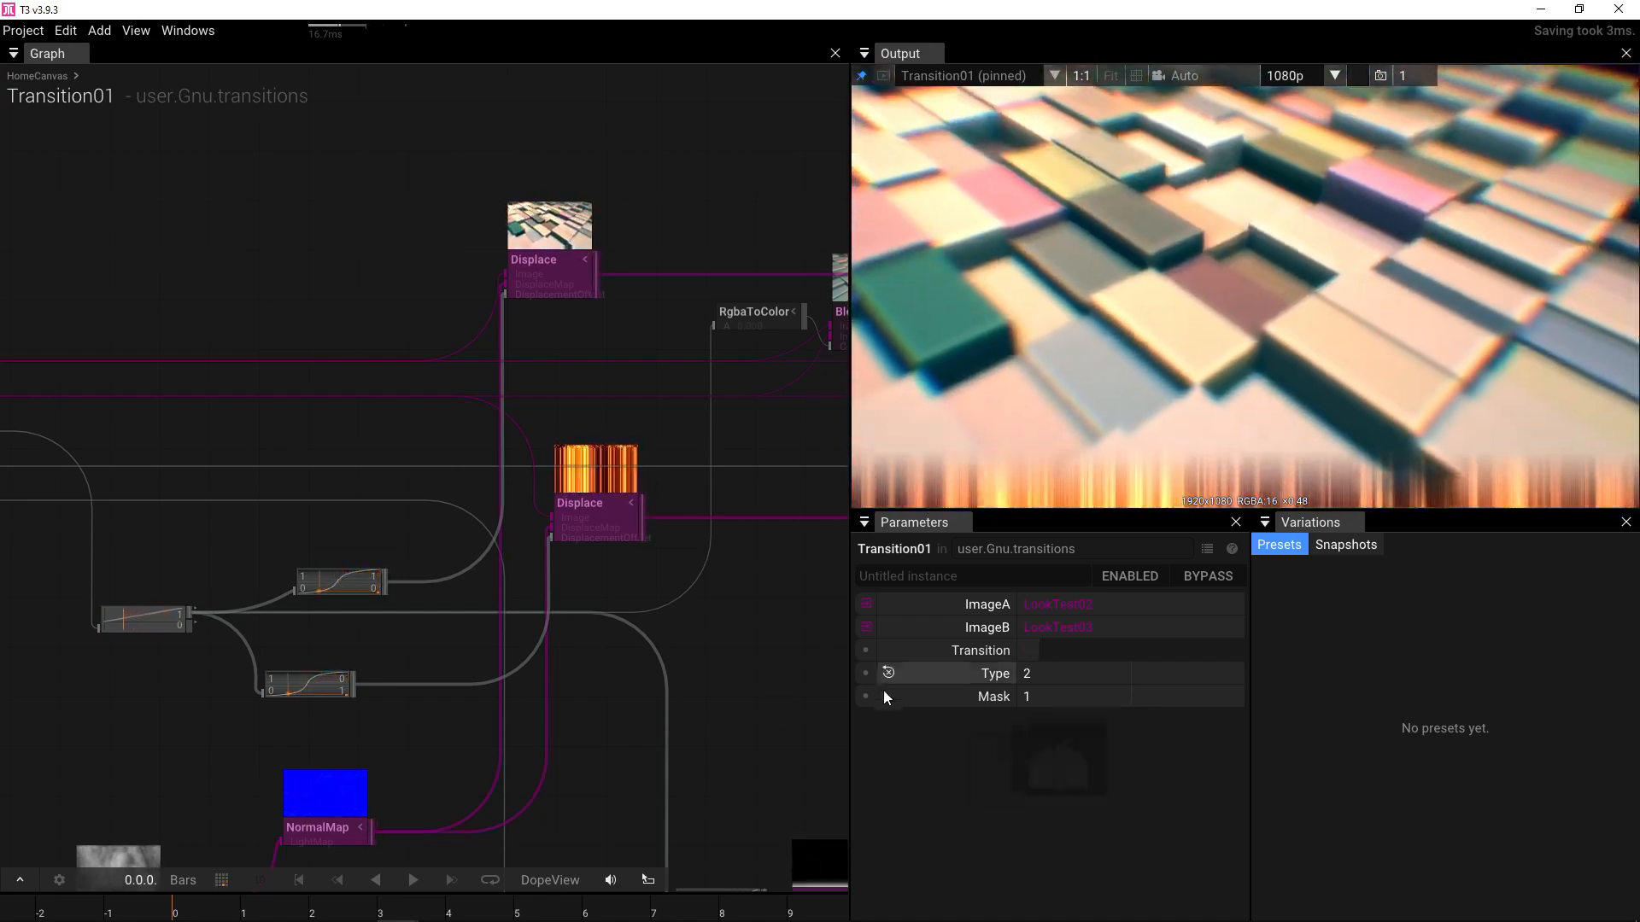
- Bypass the NormalMap node between FractalNoise and the two Displace nodes
{"action": "left_click_drag", "start_coordinate": [644, 659], "coordinate": [745, 484]}
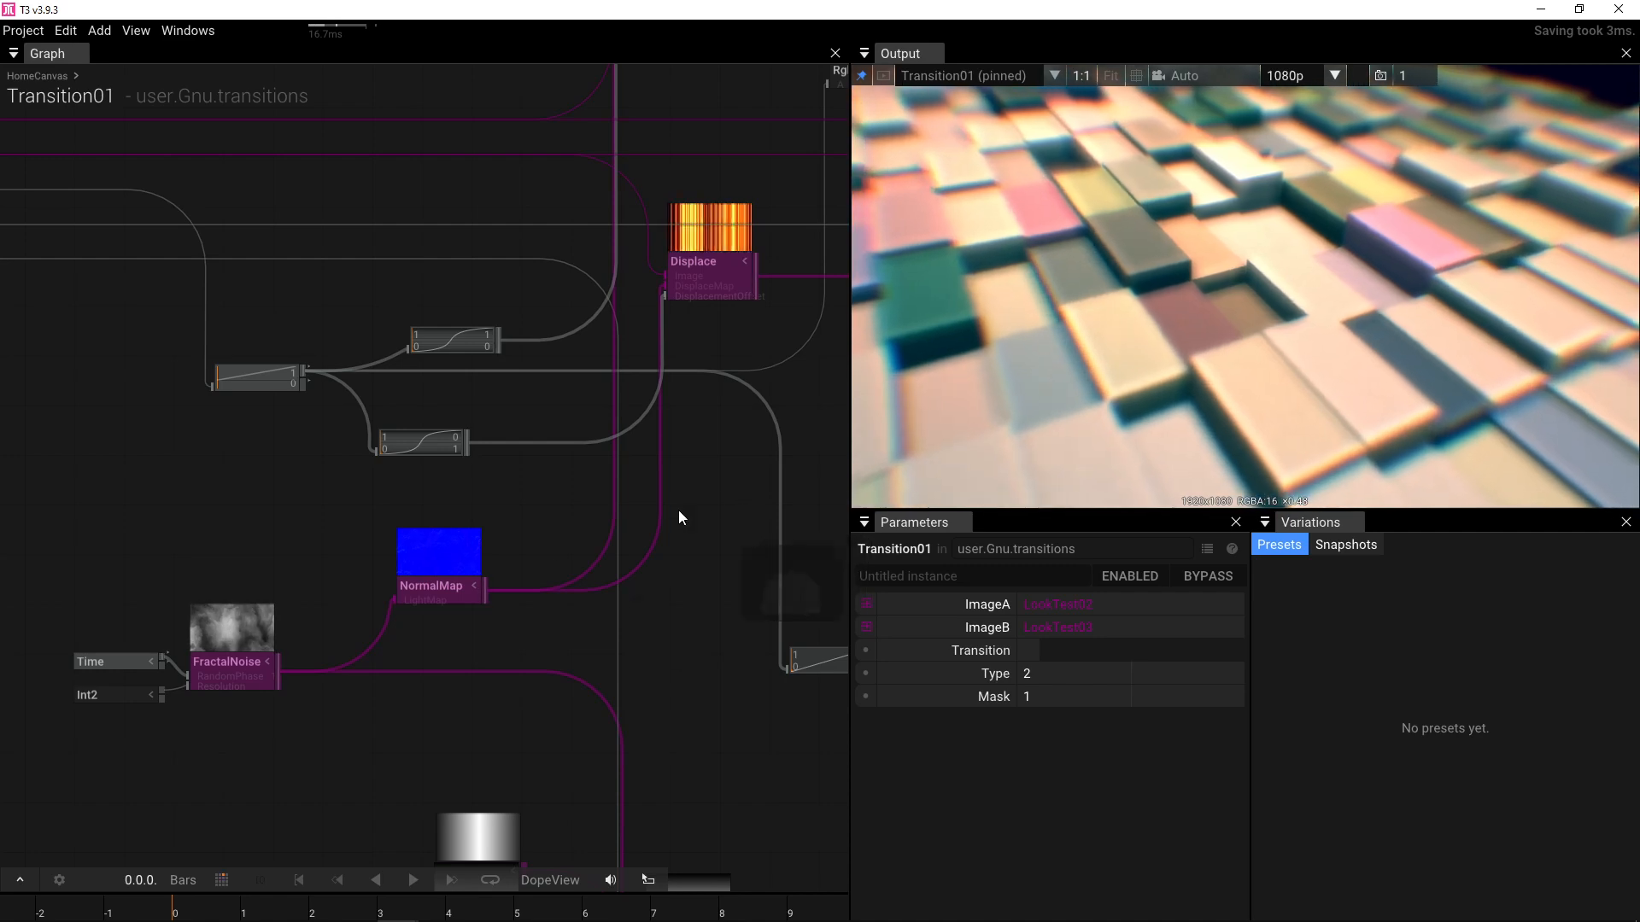
{"action": "left_click", "coordinate": [458, 576]}
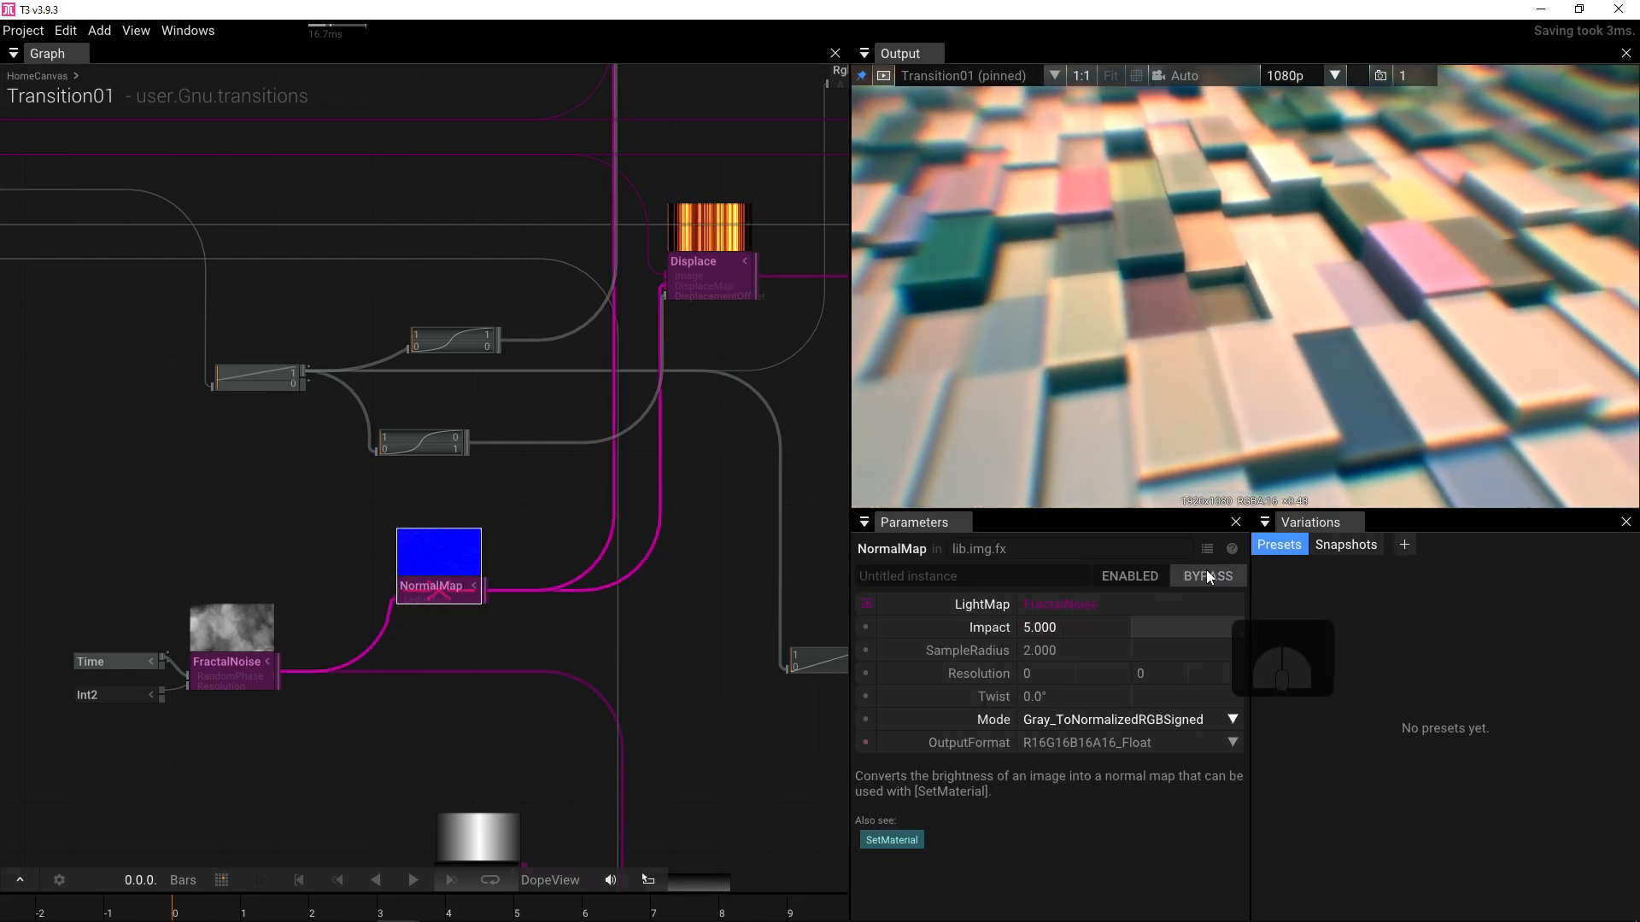
{"action": "left_click", "coordinate": [1206, 572]}
{"action": "left_click_drag", "start_coordinate": [701, 502], "coordinate": [634, 583]}
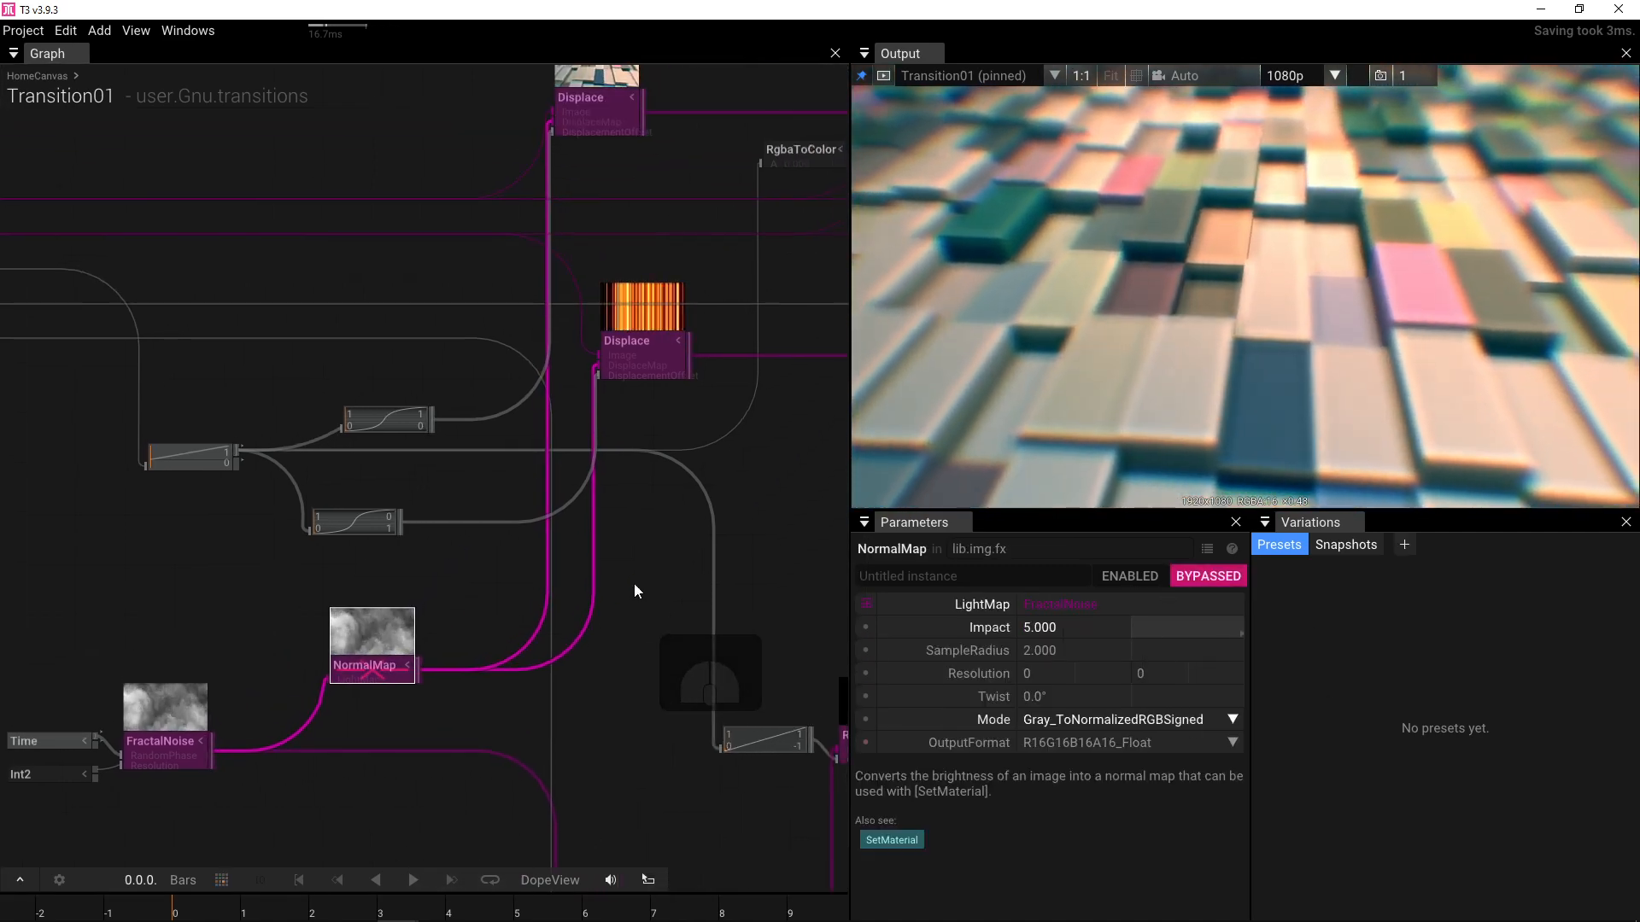
{"action": "mouse_move", "coordinate": [403, 637]}
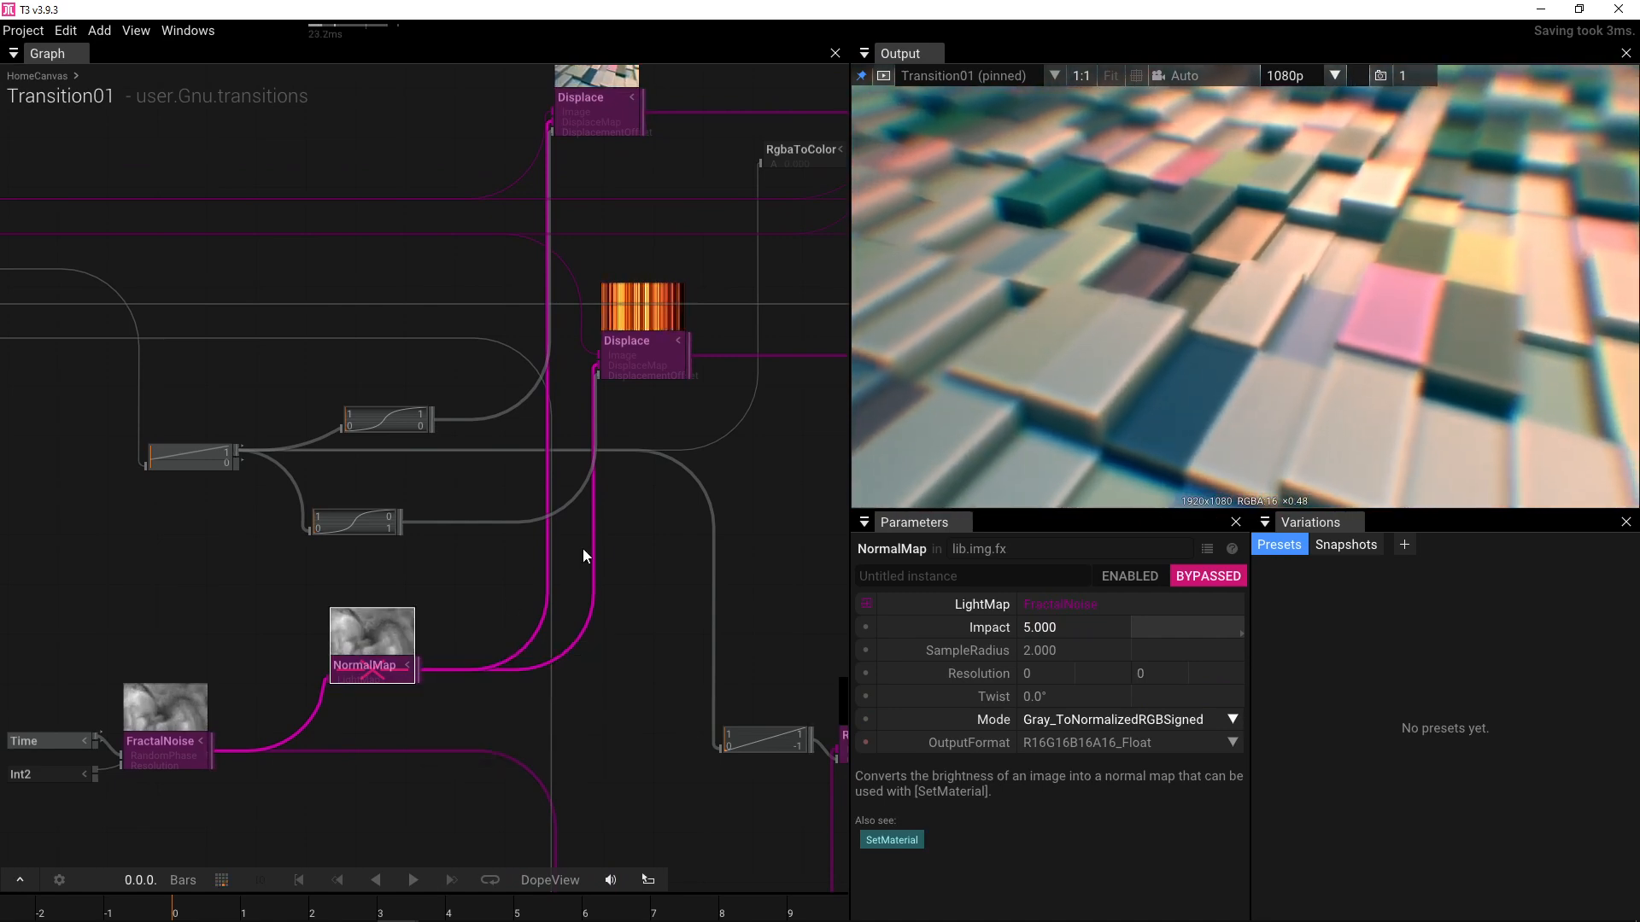
- Test the transition with the NormalMap node bypassed by turning Transition on and off
{"action": "left_click", "coordinate": [653, 582]}
{"action": "left_click", "coordinate": [1031, 652]}
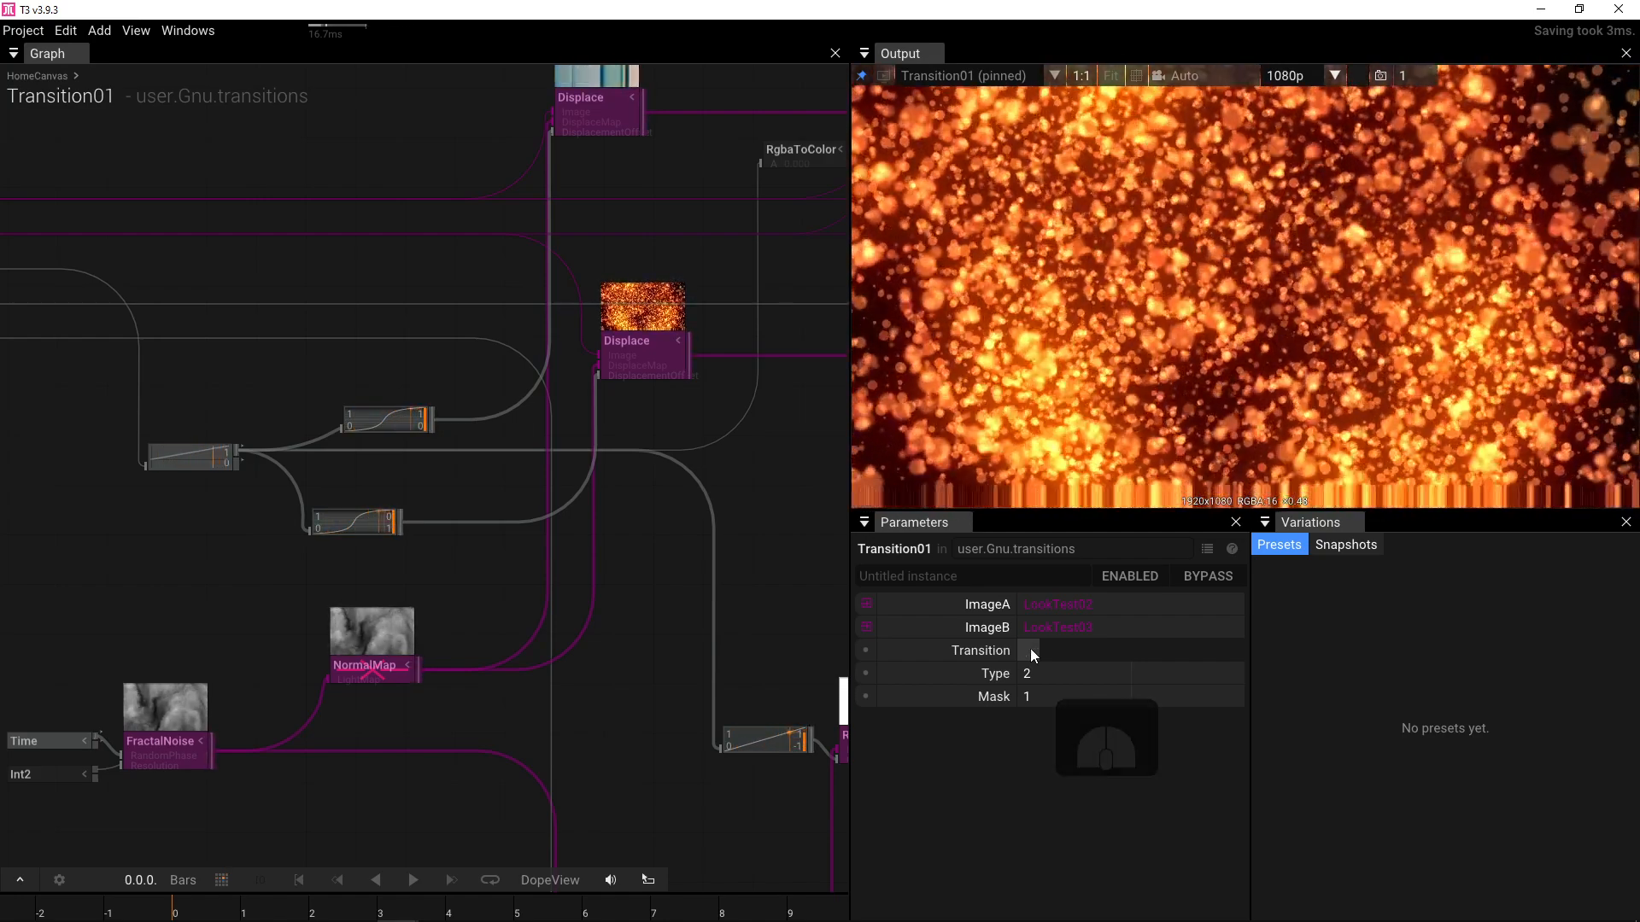
{"action": "left_click", "coordinate": [1031, 653]}
- Connect FractalNoise's output directly to the DisplaceMap inputs of both Displace nodes and test the transition
{"action": "left_click_drag", "start_coordinate": [699, 697], "coordinate": [733, 659]}
{"action": "scroll", "coordinate": [673, 488], "scroll_direction": "down", "scroll_amount": 3}
{"action": "scroll", "coordinate": [691, 615], "scroll_direction": "up", "scroll_amount": 3}
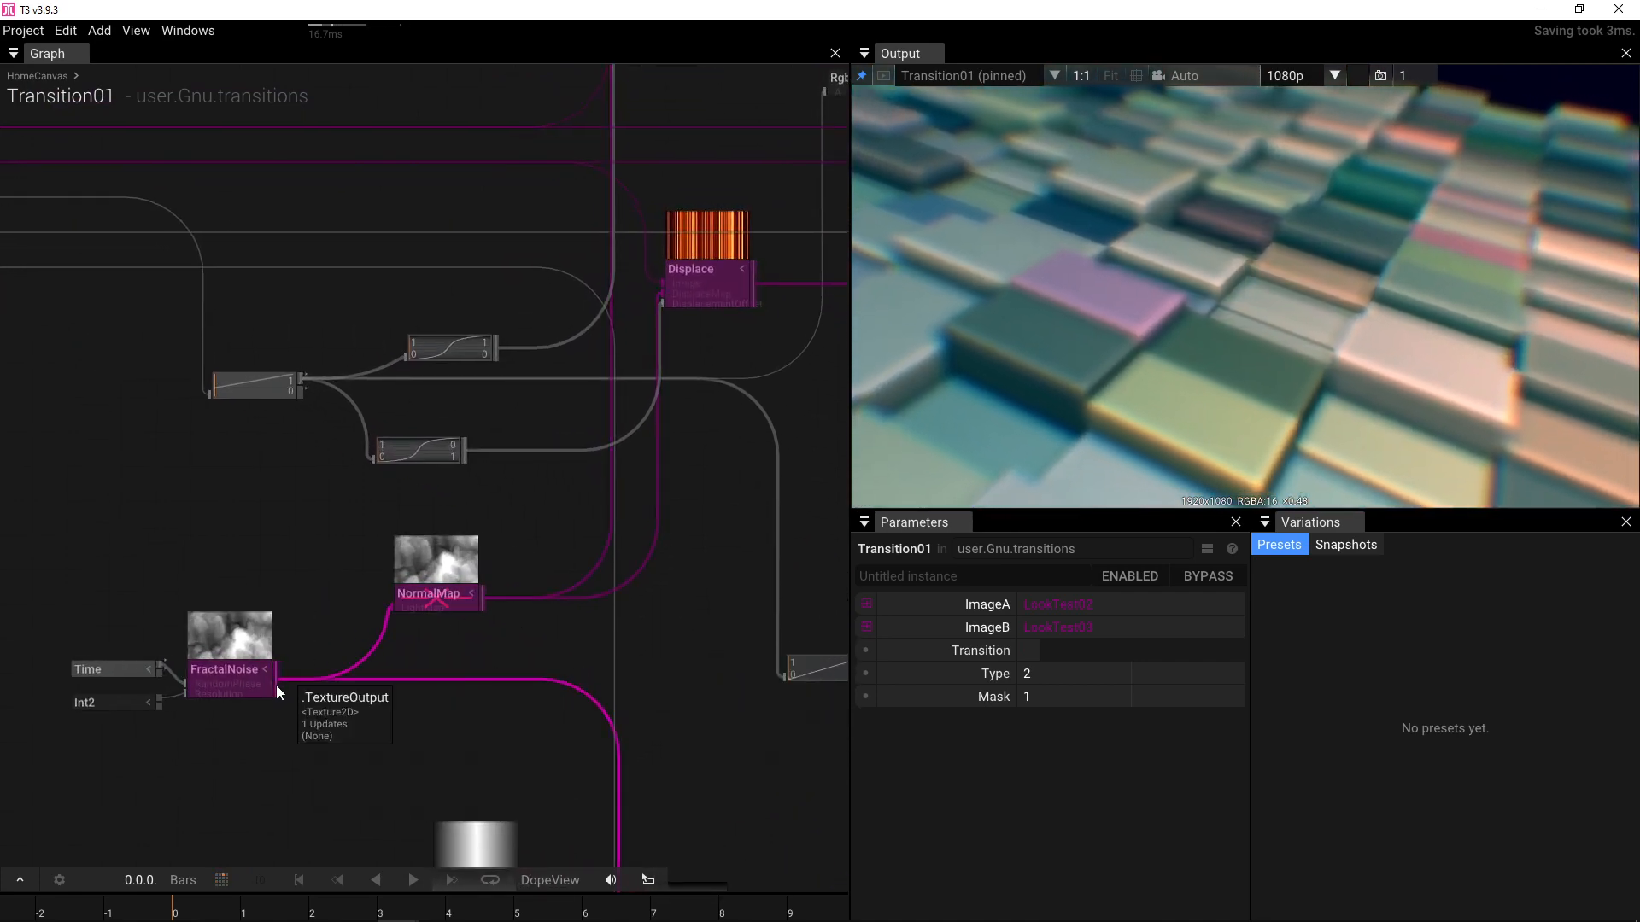
{"action": "left_click_drag", "start_coordinate": [277, 685], "coordinate": [658, 298]}
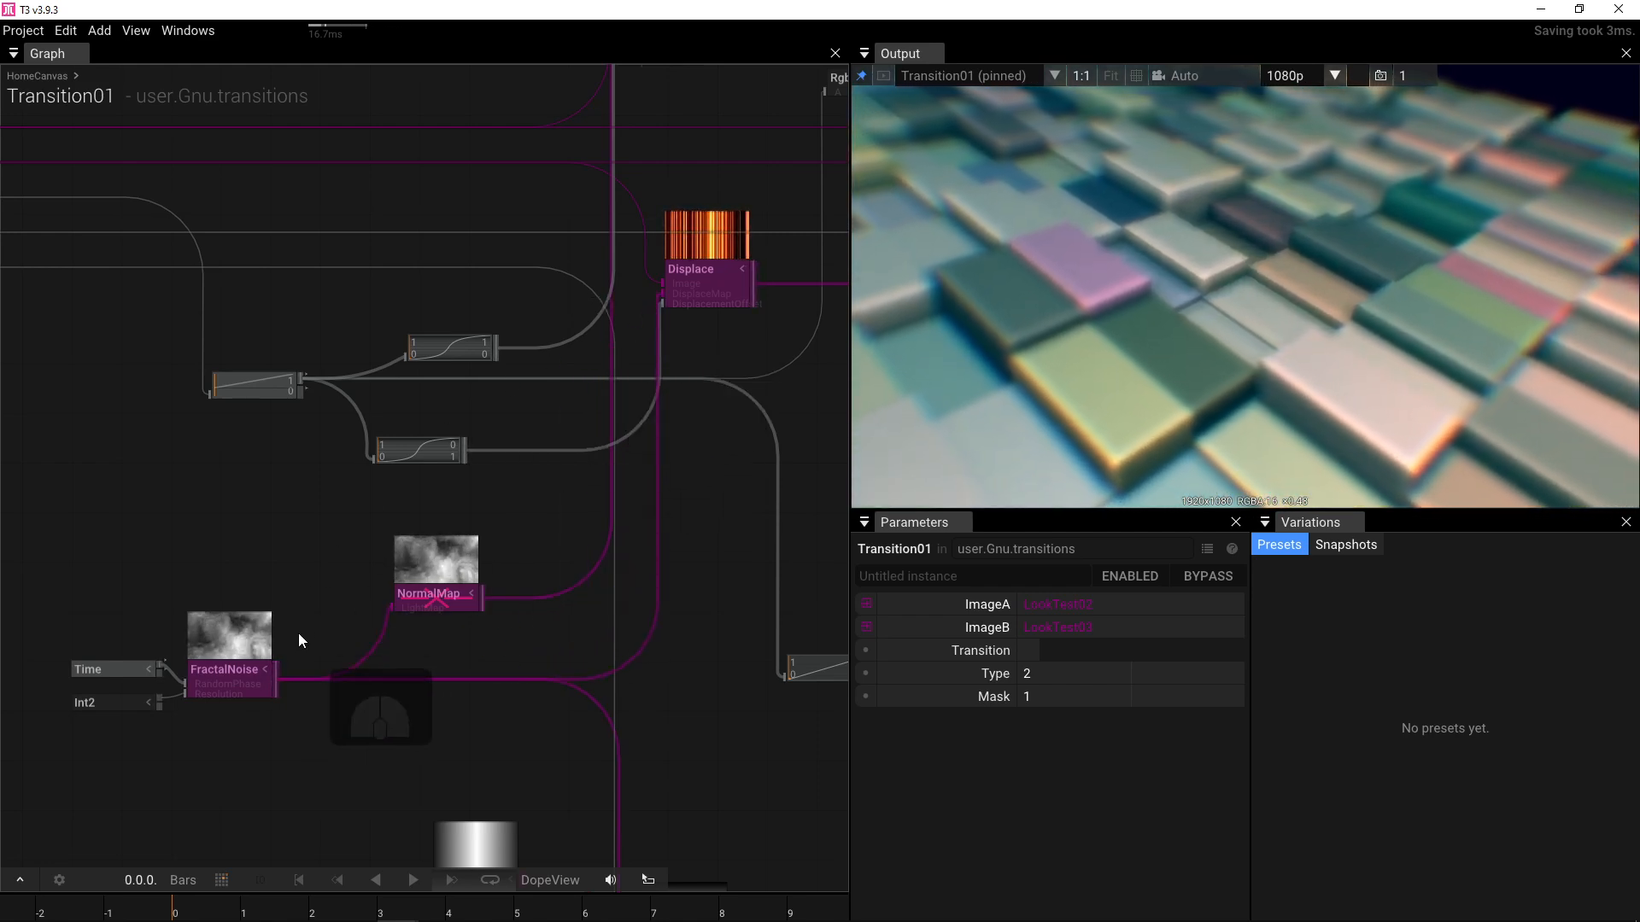
{"action": "left_click_drag", "start_coordinate": [275, 680], "coordinate": [519, 311]}
{"action": "left_click", "coordinate": [1028, 651]}
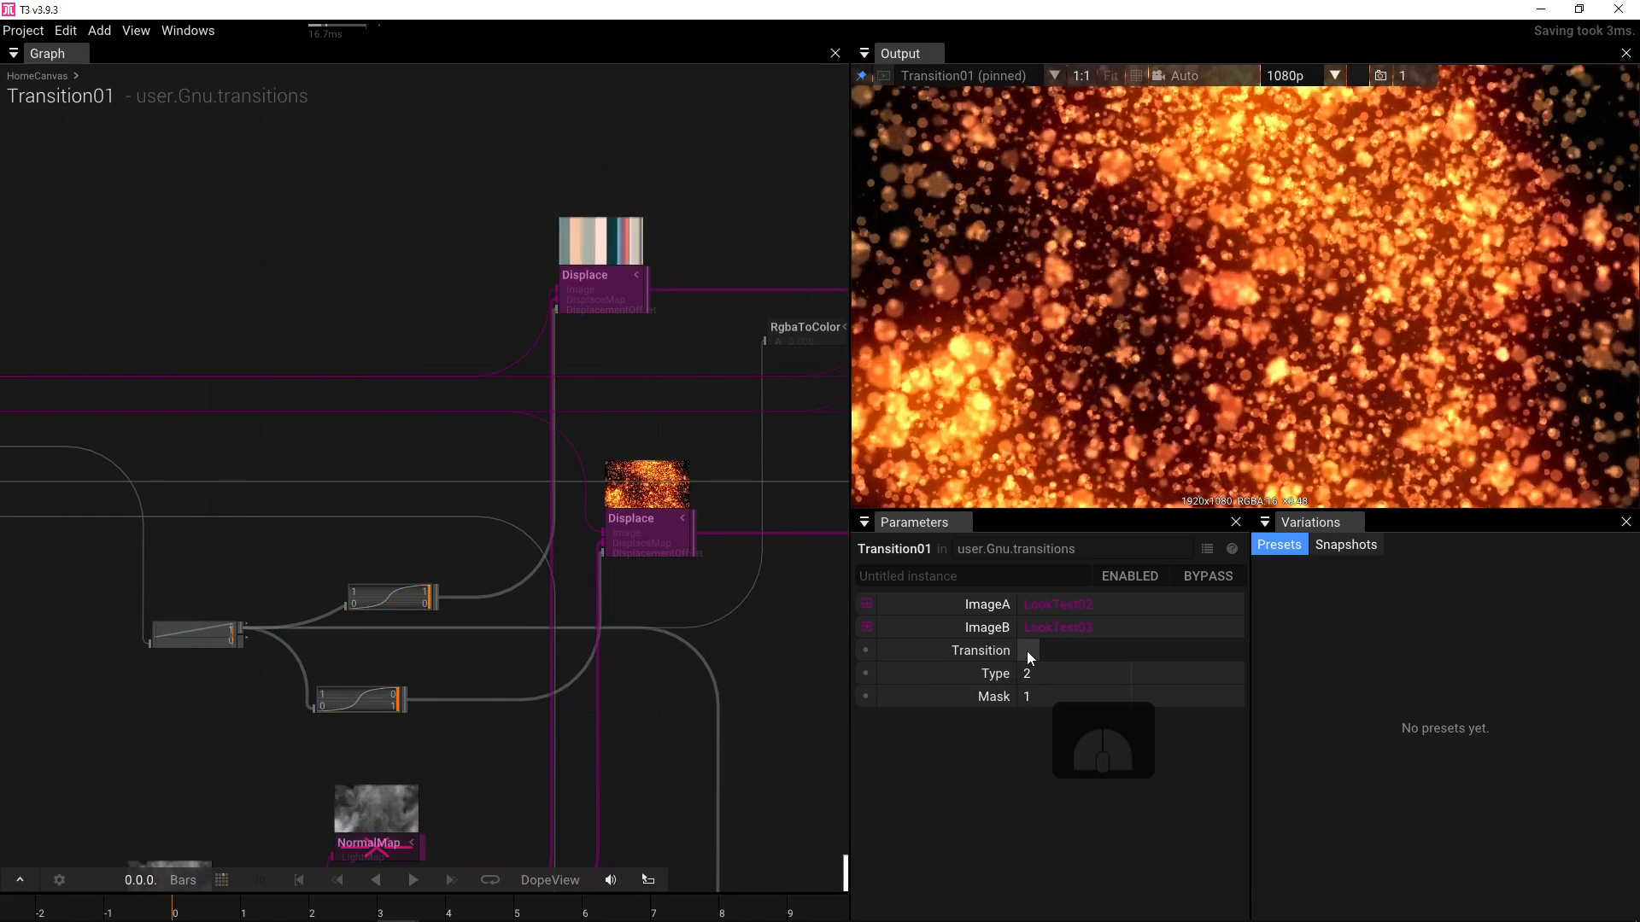
{"action": "left_click", "coordinate": [1027, 651]}
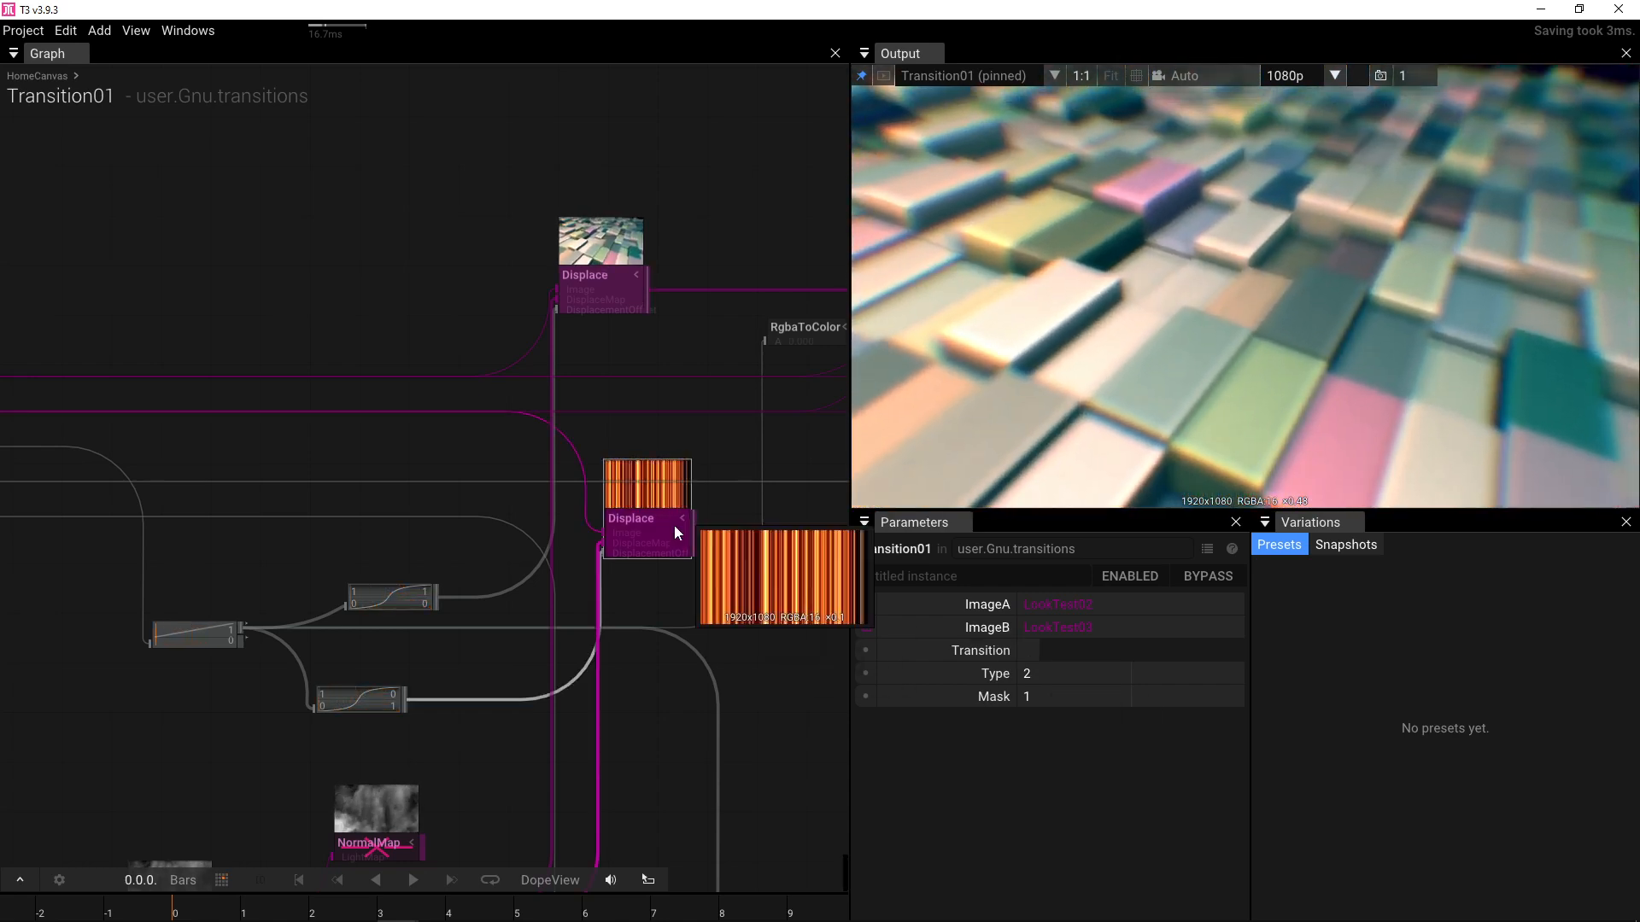
- Move the Remap connections on both Displace nodes from the DisplacementOffset input to the Displacement input
{"action": "scroll", "coordinate": [674, 524], "scroll_direction": "up", "scroll_amount": 4}
{"action": "mouse_move", "coordinate": [590, 639]}
{"action": "left_mouse_down"}
{"action": "mouse_move", "coordinate": [567, 631]}
{"action": "mouse_move", "coordinate": [604, 637]}
{"action": "left_mouse_up"}
{"action": "mouse_move", "coordinate": [545, 577]}
{"action": "left_mouse_down"}
{"action": "mouse_move", "coordinate": [453, 582]}
{"action": "mouse_move", "coordinate": [552, 552]}
{"action": "left_mouse_up"}
{"action": "scroll", "coordinate": [510, 289], "scroll_direction": "down", "scroll_amount": 2}
{"action": "left_click_drag", "start_coordinate": [523, 369], "coordinate": [534, 530]}
{"action": "scroll", "coordinate": [477, 366], "scroll_direction": "up", "scroll_amount": 3}
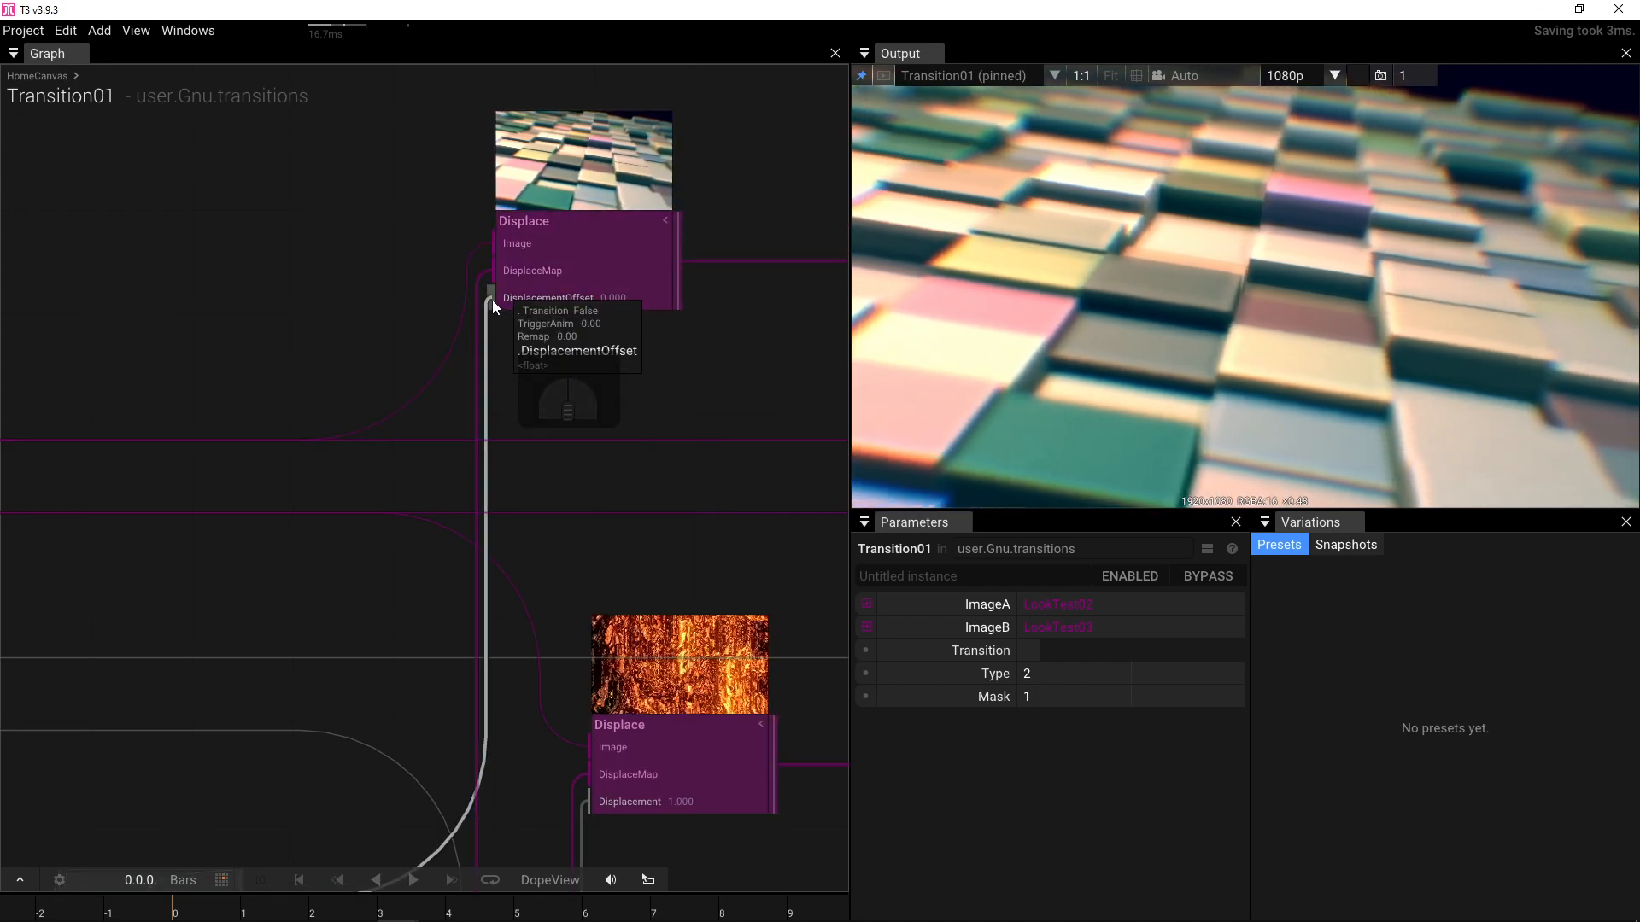
{"action": "mouse_move", "coordinate": [492, 300]}
{"action": "left_mouse_down"}
{"action": "mouse_move", "coordinate": [428, 289]}
{"action": "mouse_move", "coordinate": [495, 288]}
{"action": "left_mouse_up"}
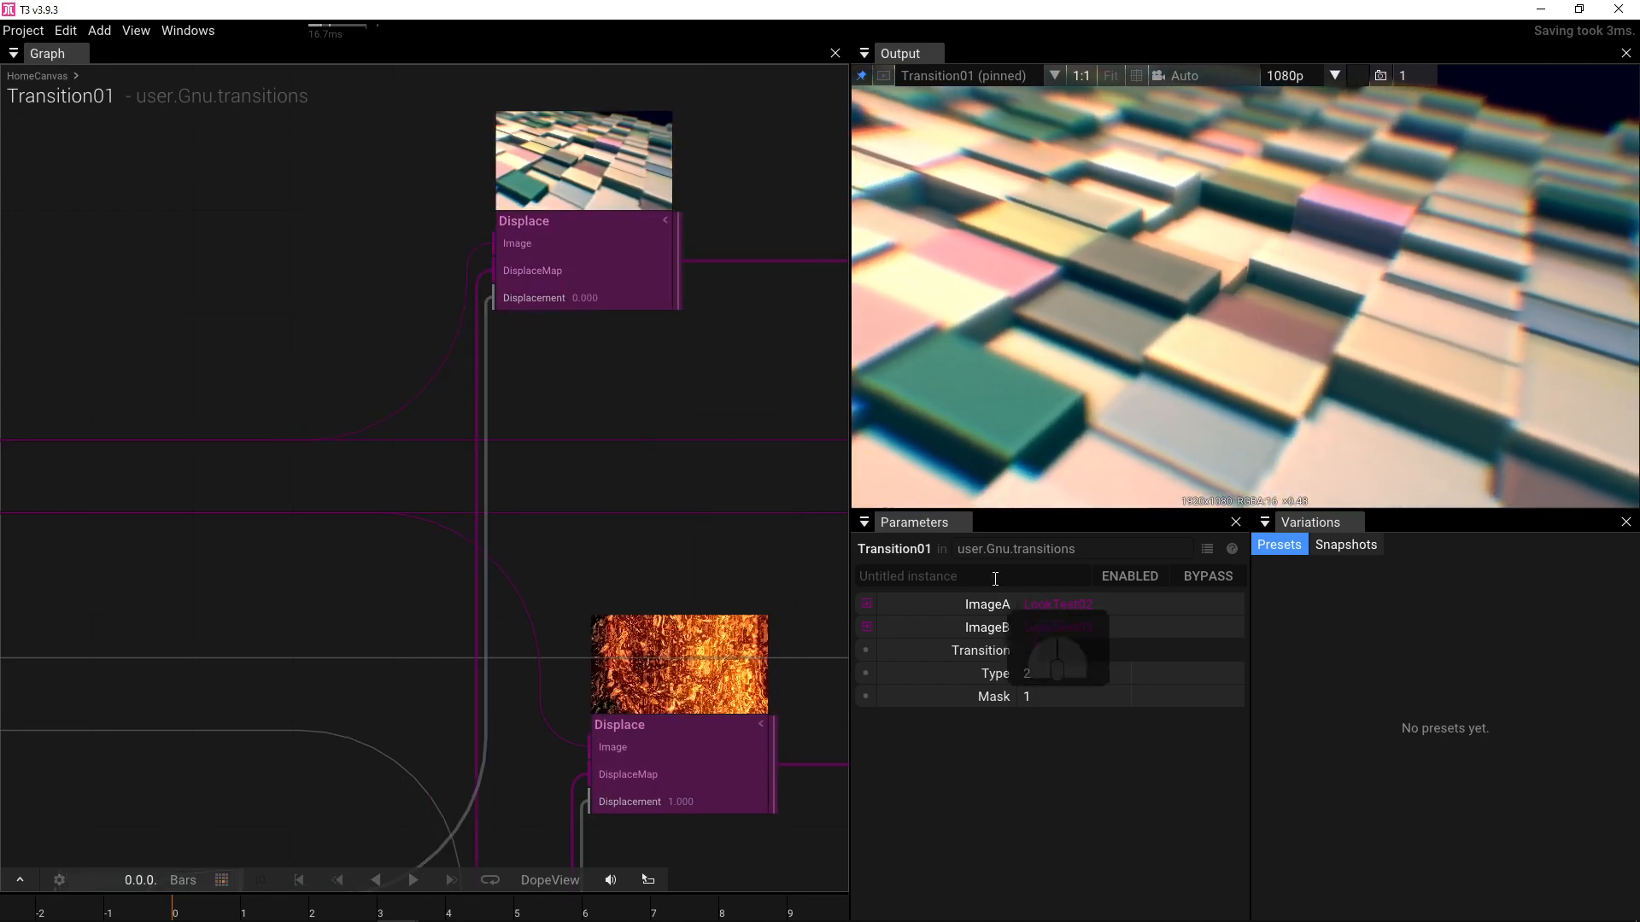
- Test the rewired displacement with Mask 1 by turning Transition on and off
{"action": "left_click", "coordinate": [1028, 651]}
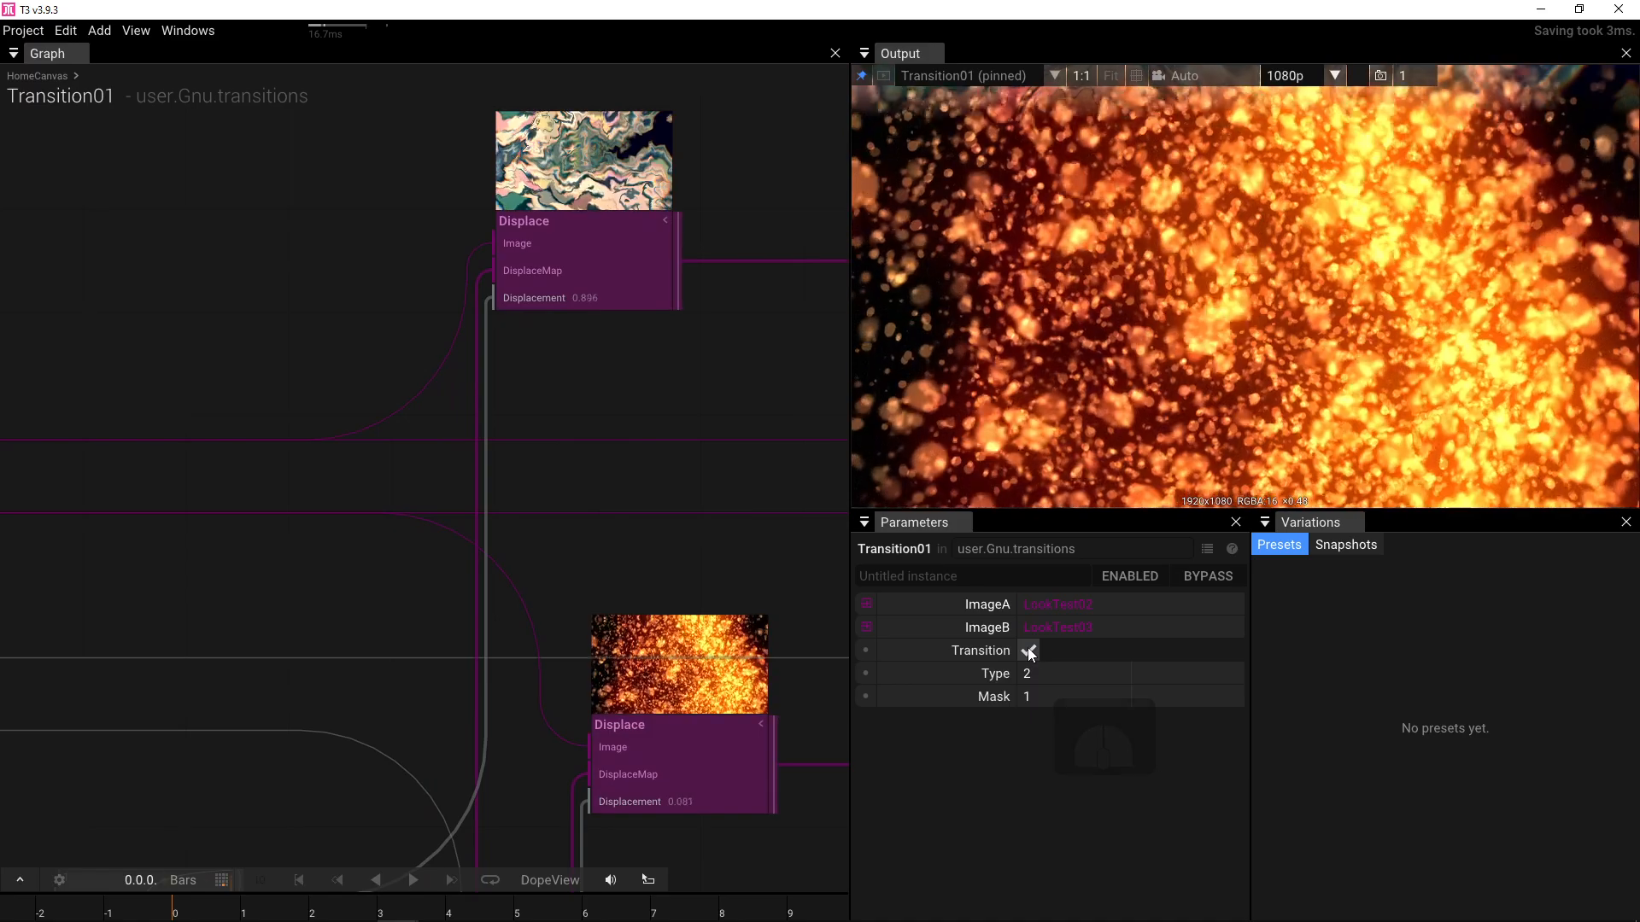
{"action": "left_click", "coordinate": [1028, 650]}
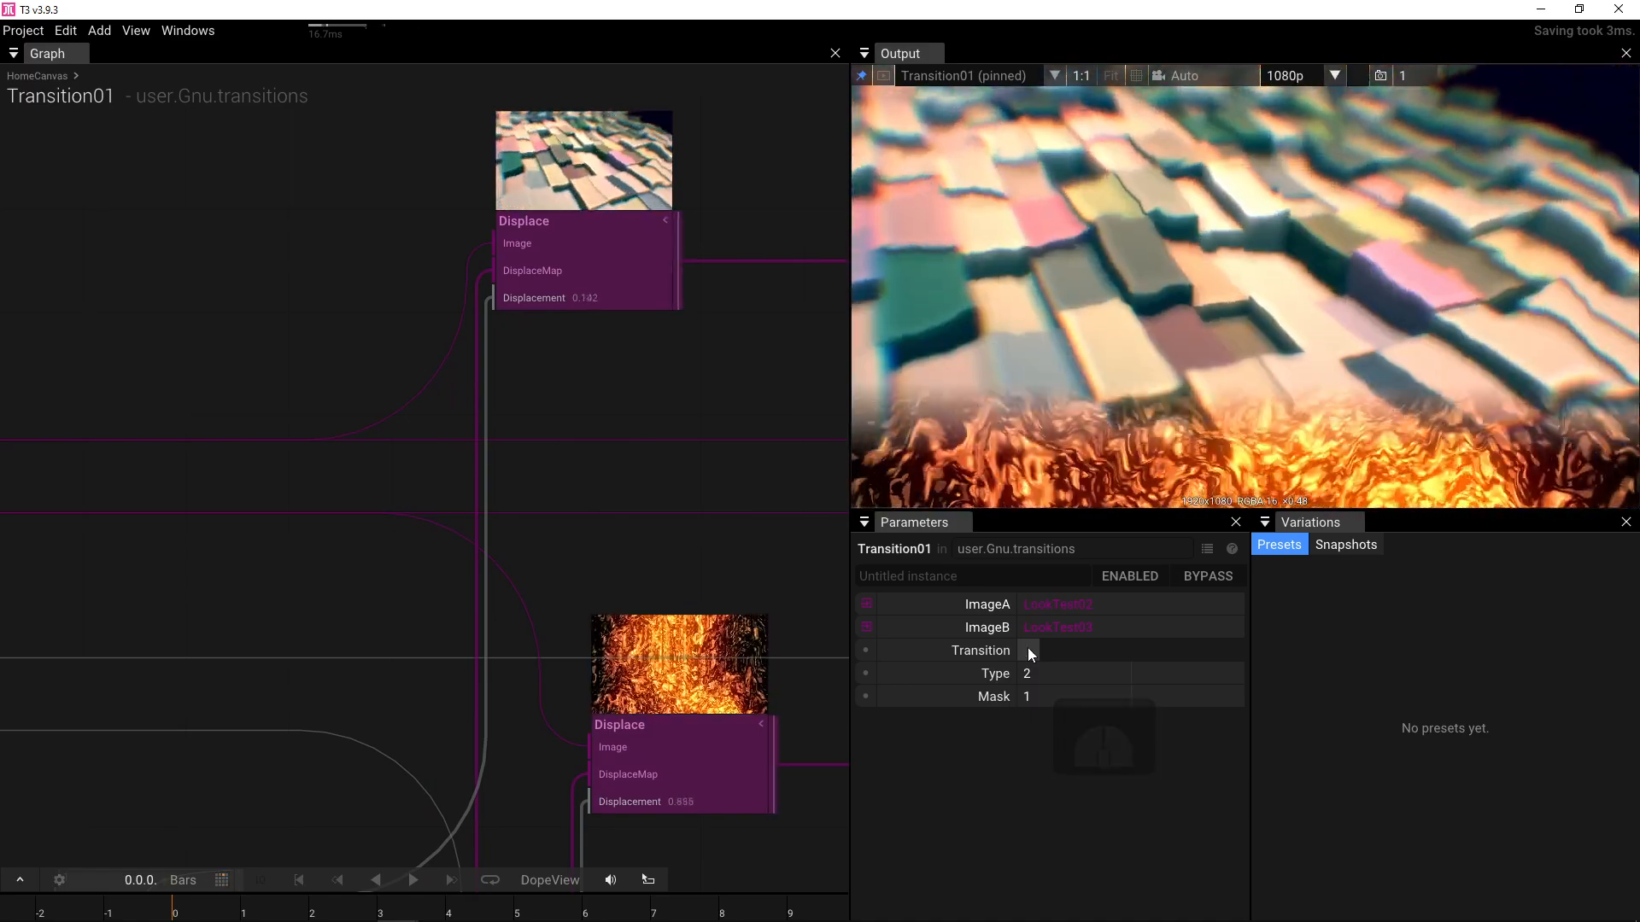
{"action": "left_click_drag", "start_coordinate": [521, 550], "coordinate": [530, 377]}
- Set Transition01's Mask to 3 and test the displaced transition repeatedly, leaving Transition on
{"action": "left_click", "coordinate": [1061, 698]}
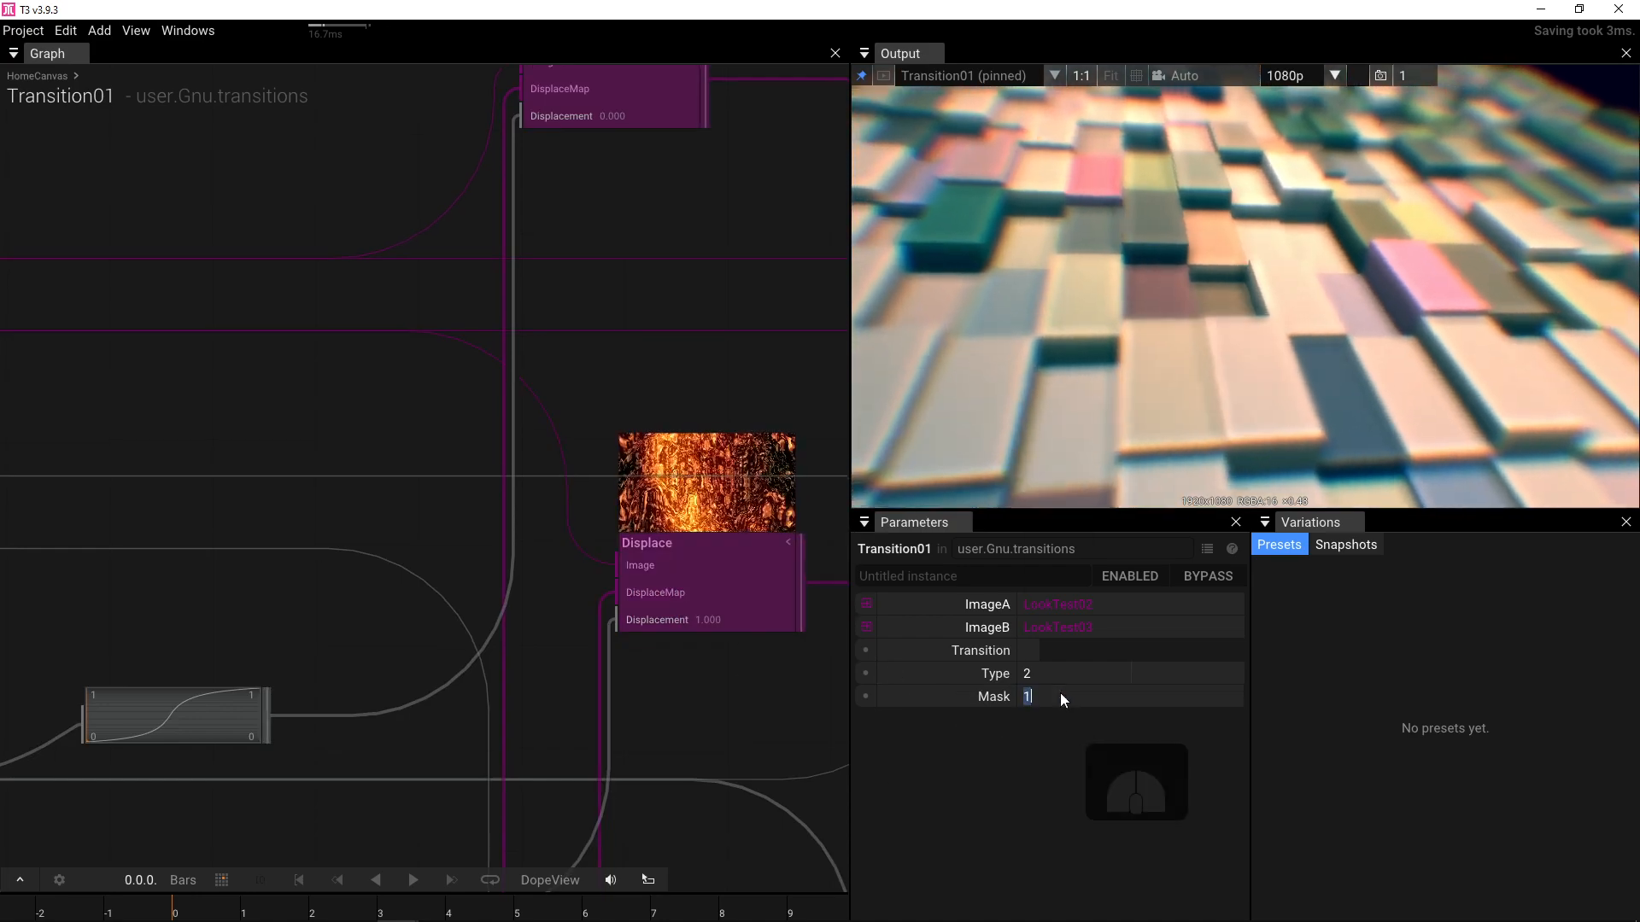
{"action": "type", "text": "3"}
{"action": "key", "text": "Return"}
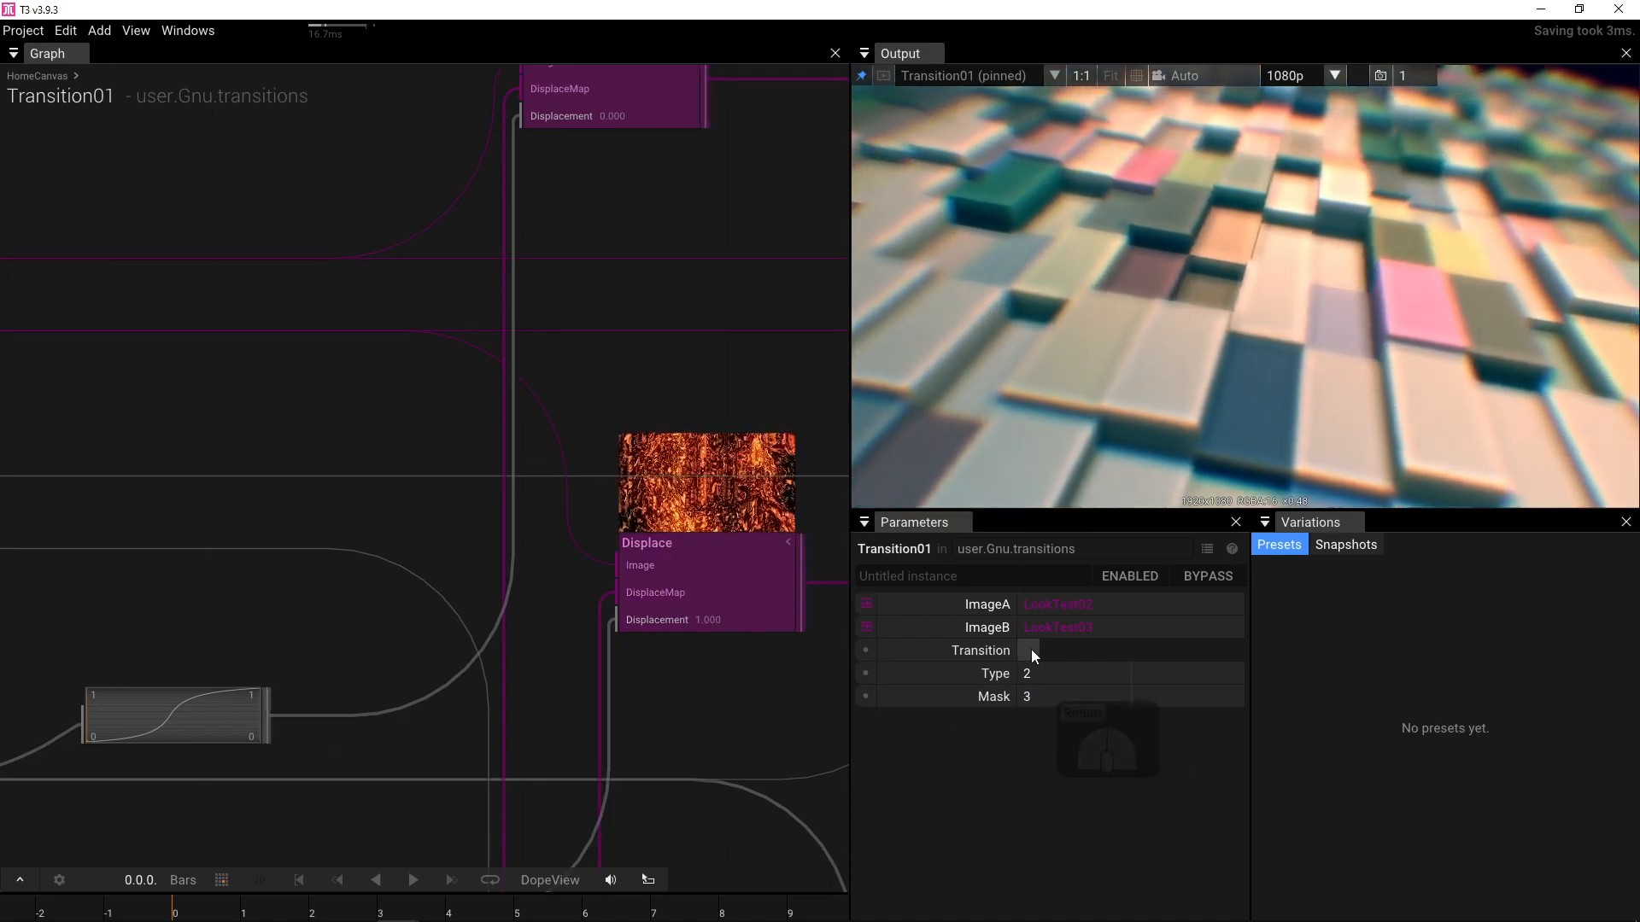
{"action": "left_click", "coordinate": [1029, 650]}
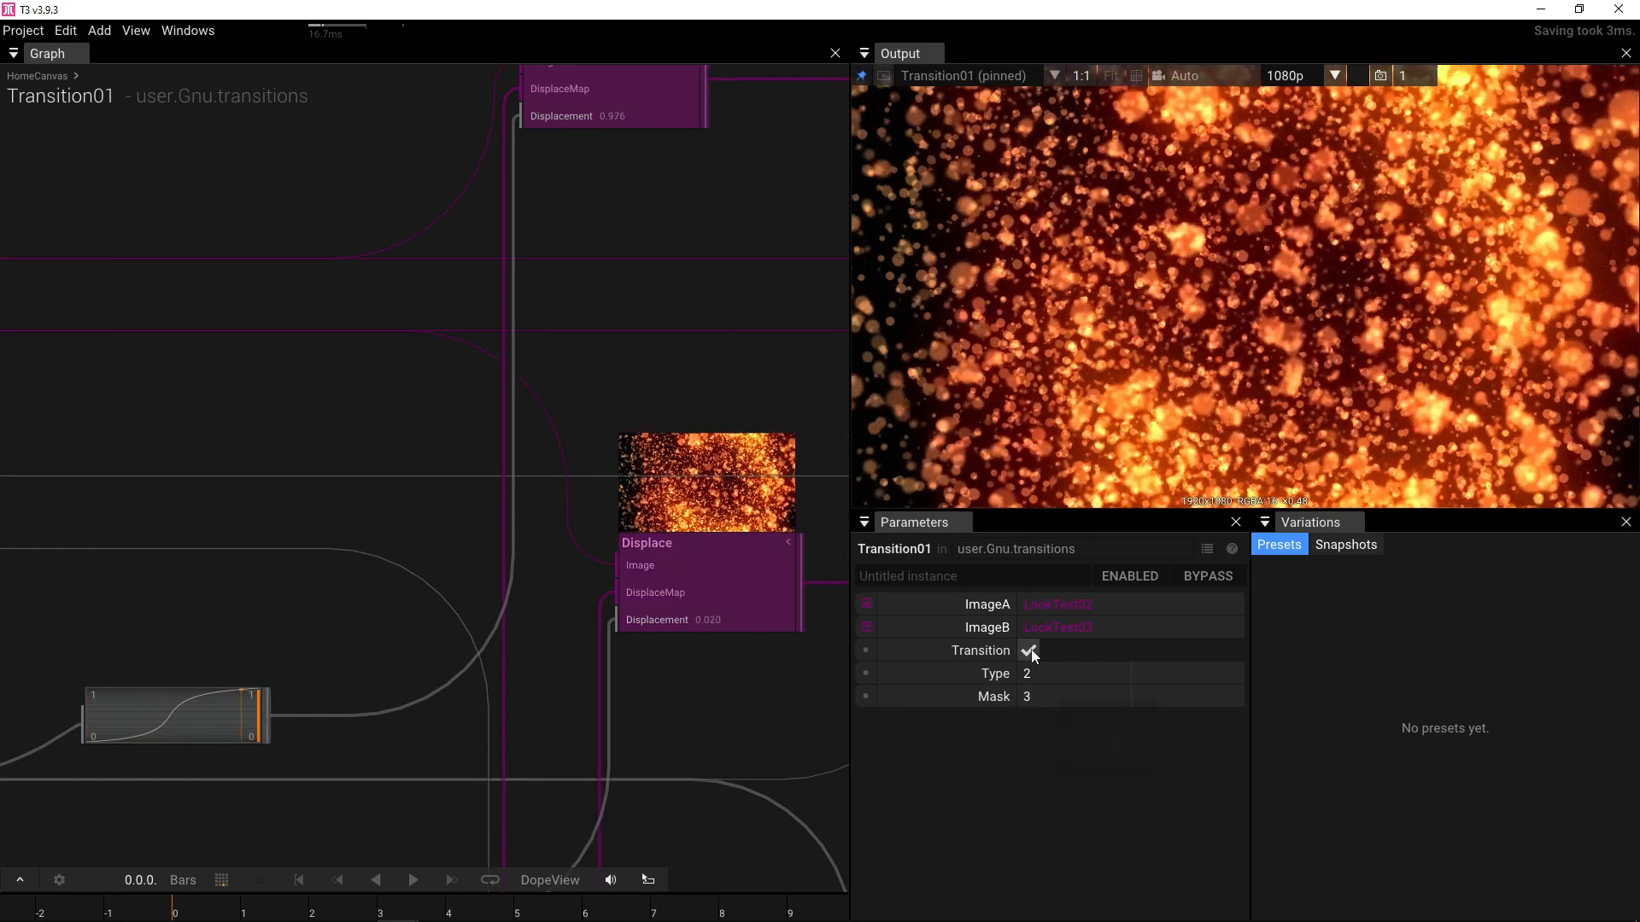
{"action": "left_click", "coordinate": [1032, 652]}
{"action": "left_click", "coordinate": [1030, 650]}
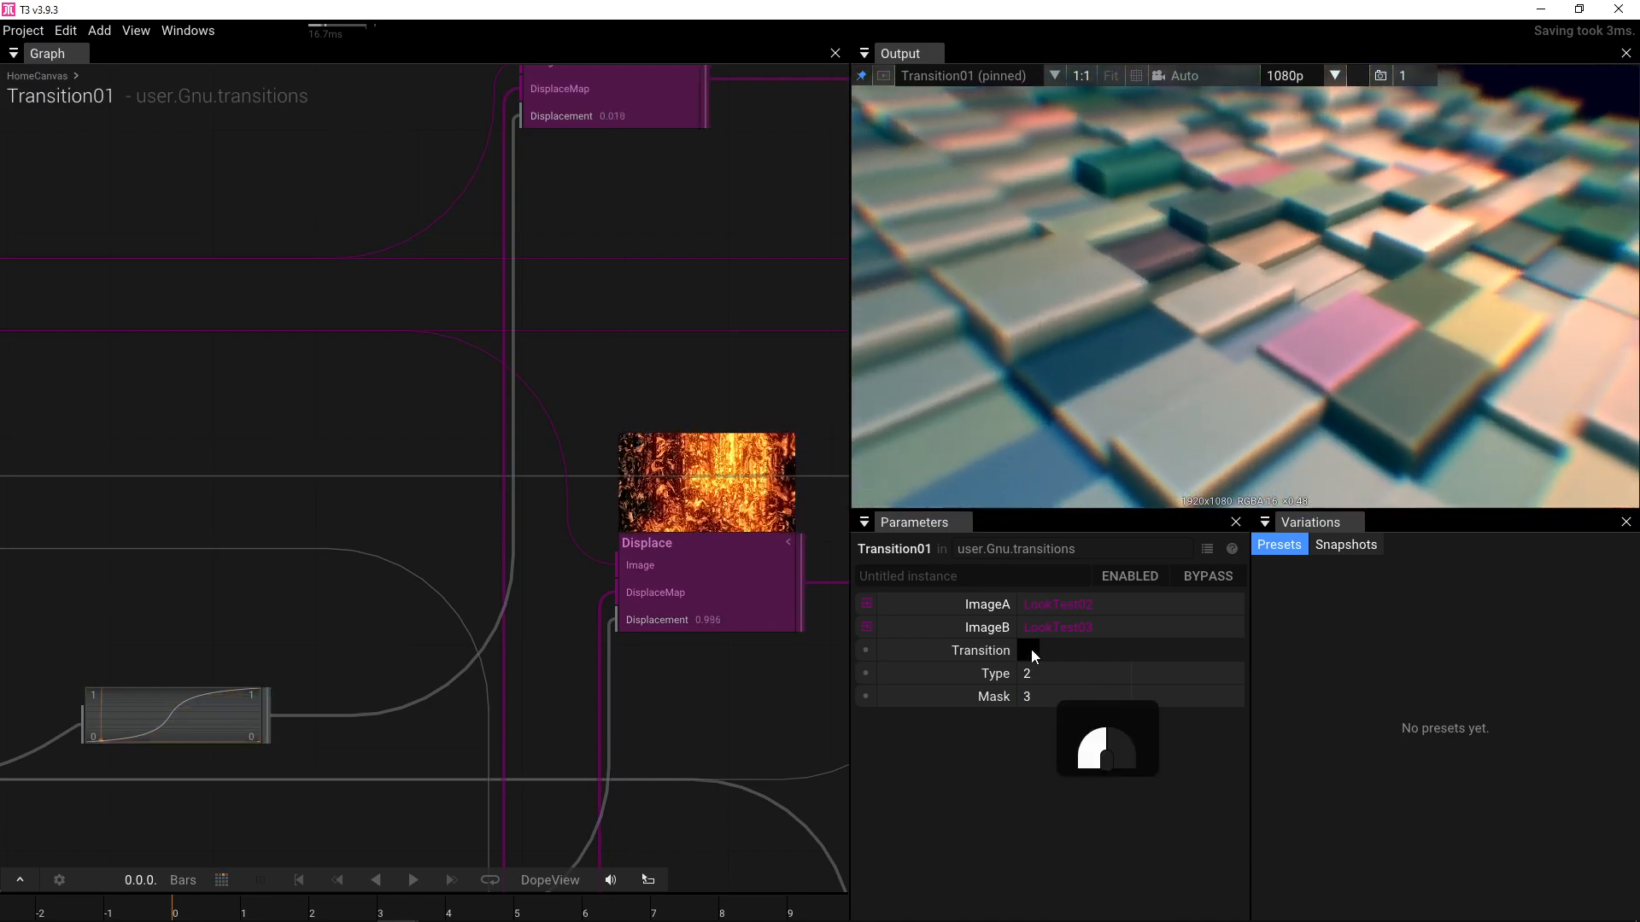
{"action": "left_click", "coordinate": [1031, 651]}
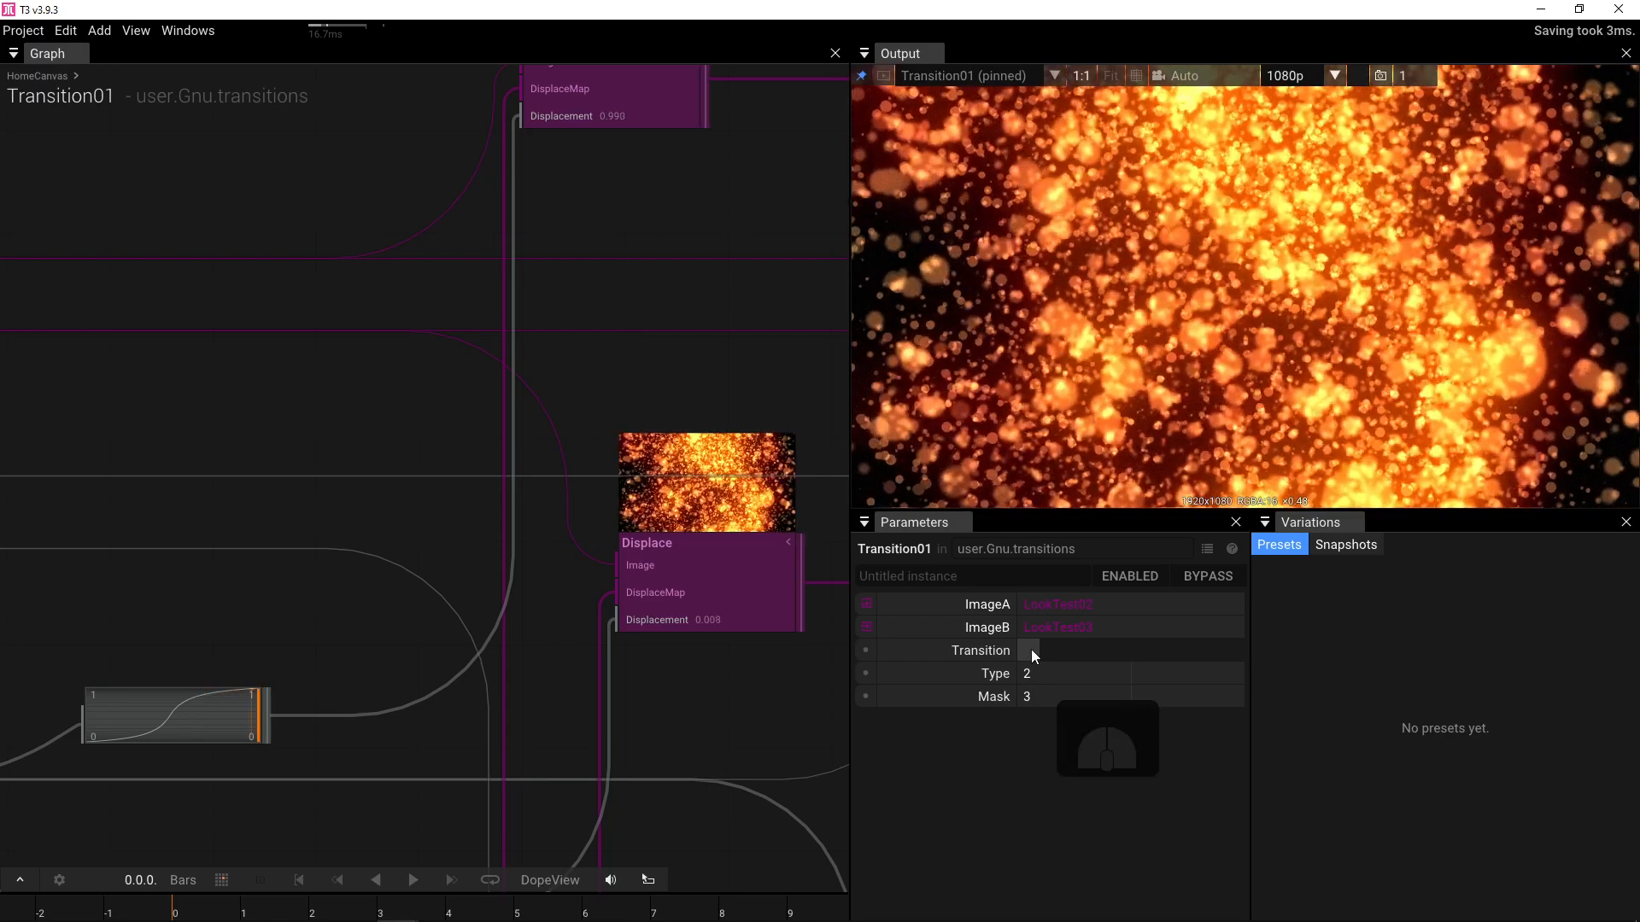
{"action": "left_click", "coordinate": [1032, 650]}
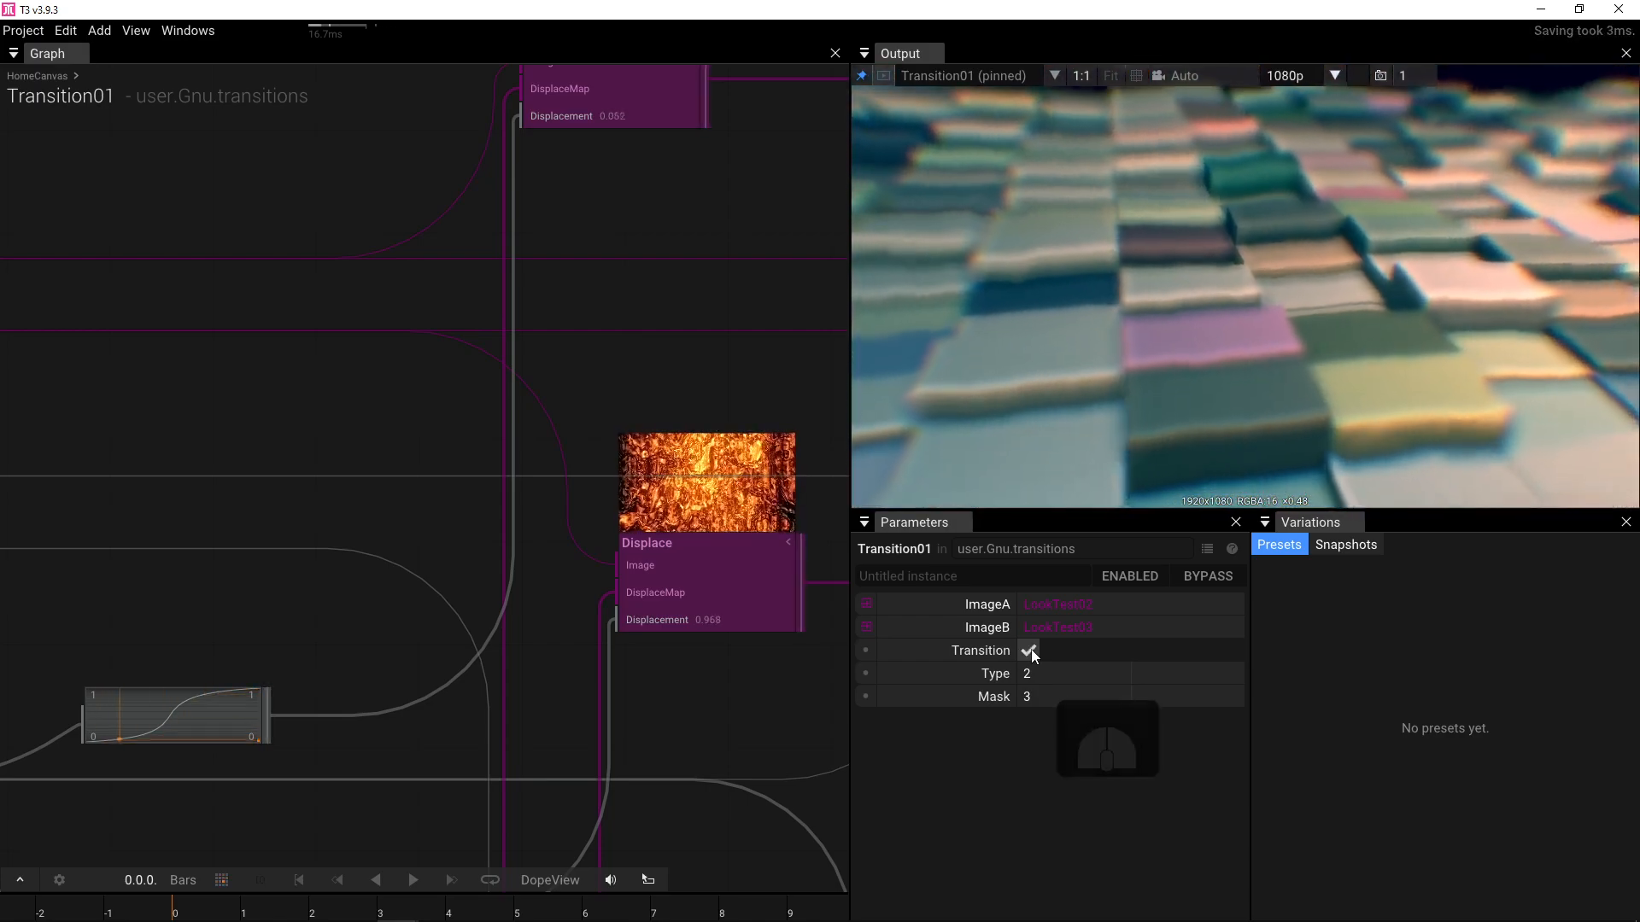
{"action": "left_click", "coordinate": [1032, 650]}
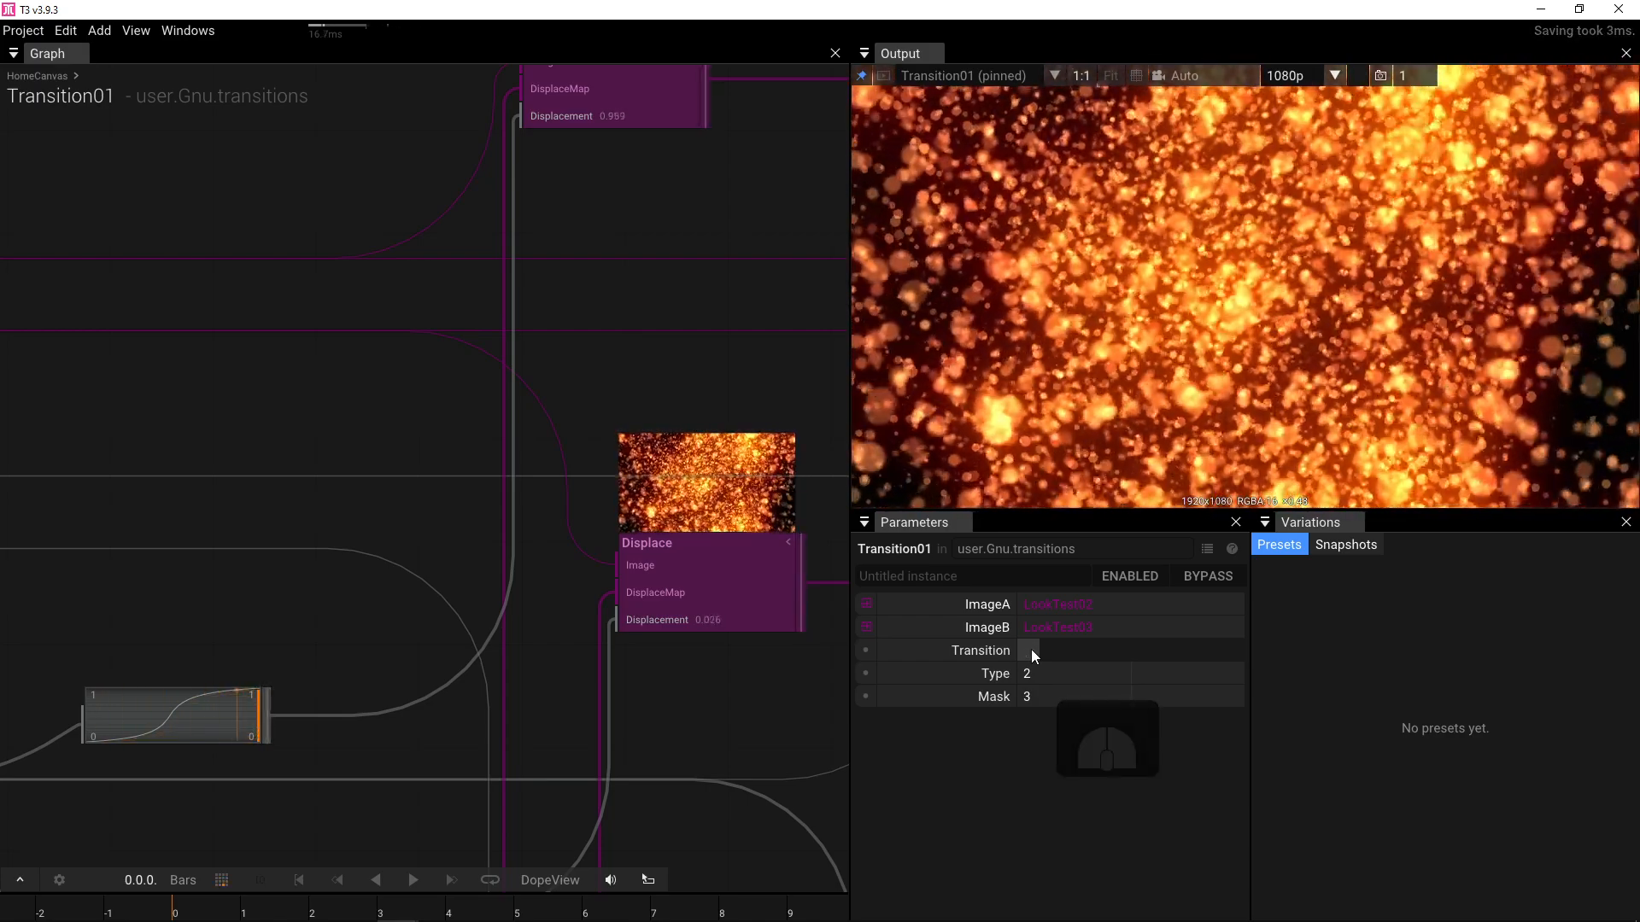
{"action": "left_click", "coordinate": [1032, 650]}
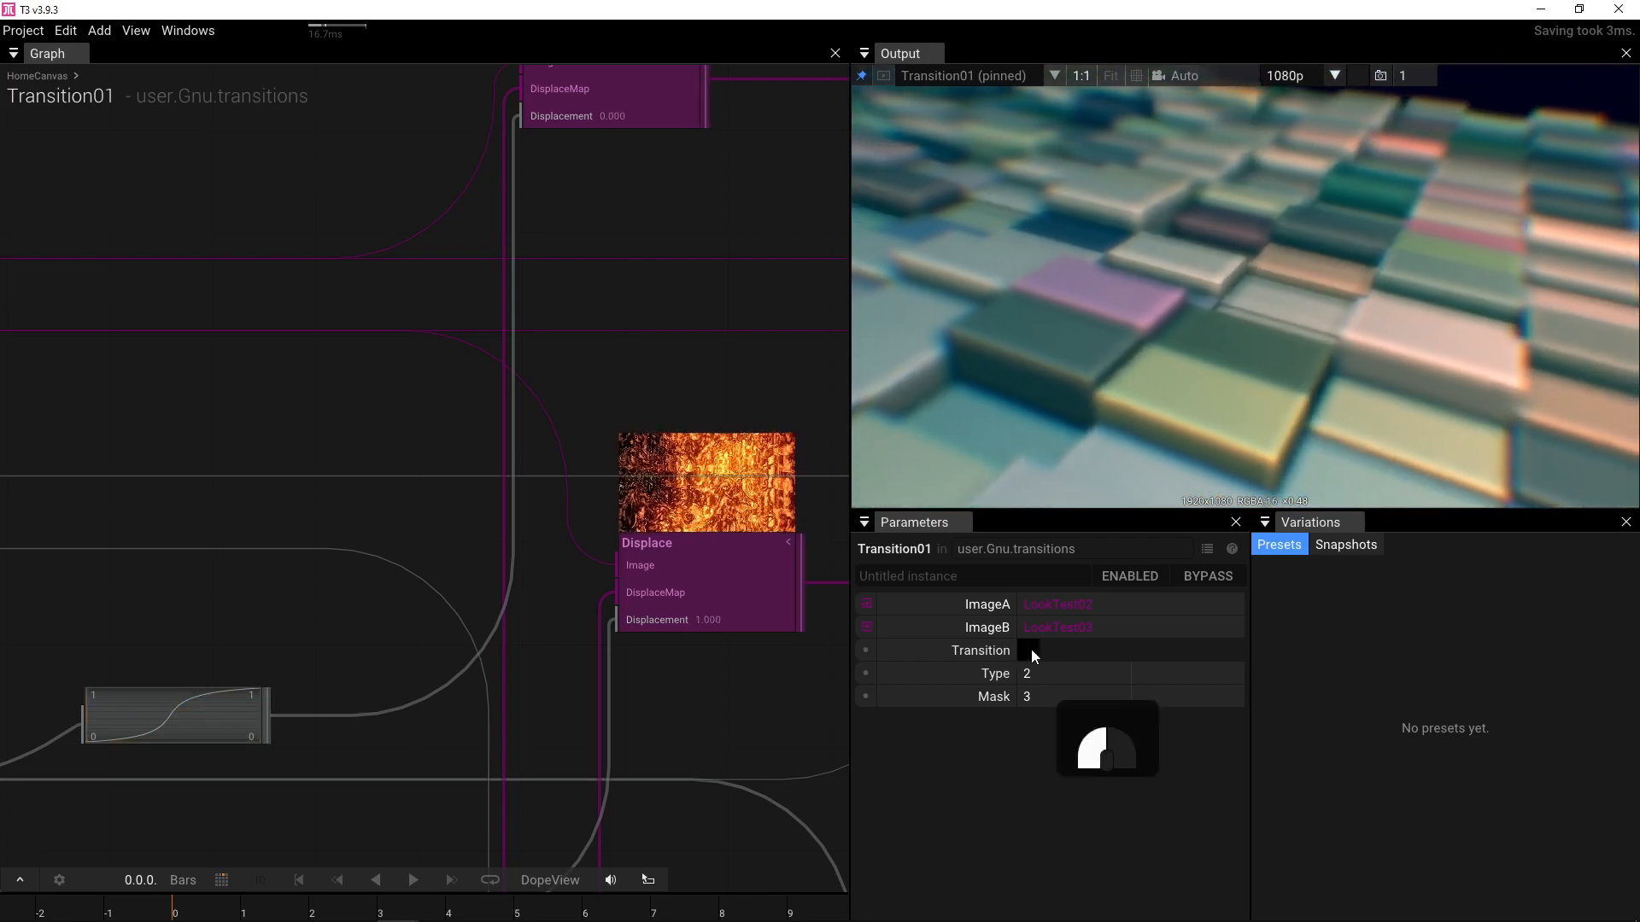
{"action": "left_click", "coordinate": [1032, 650]}
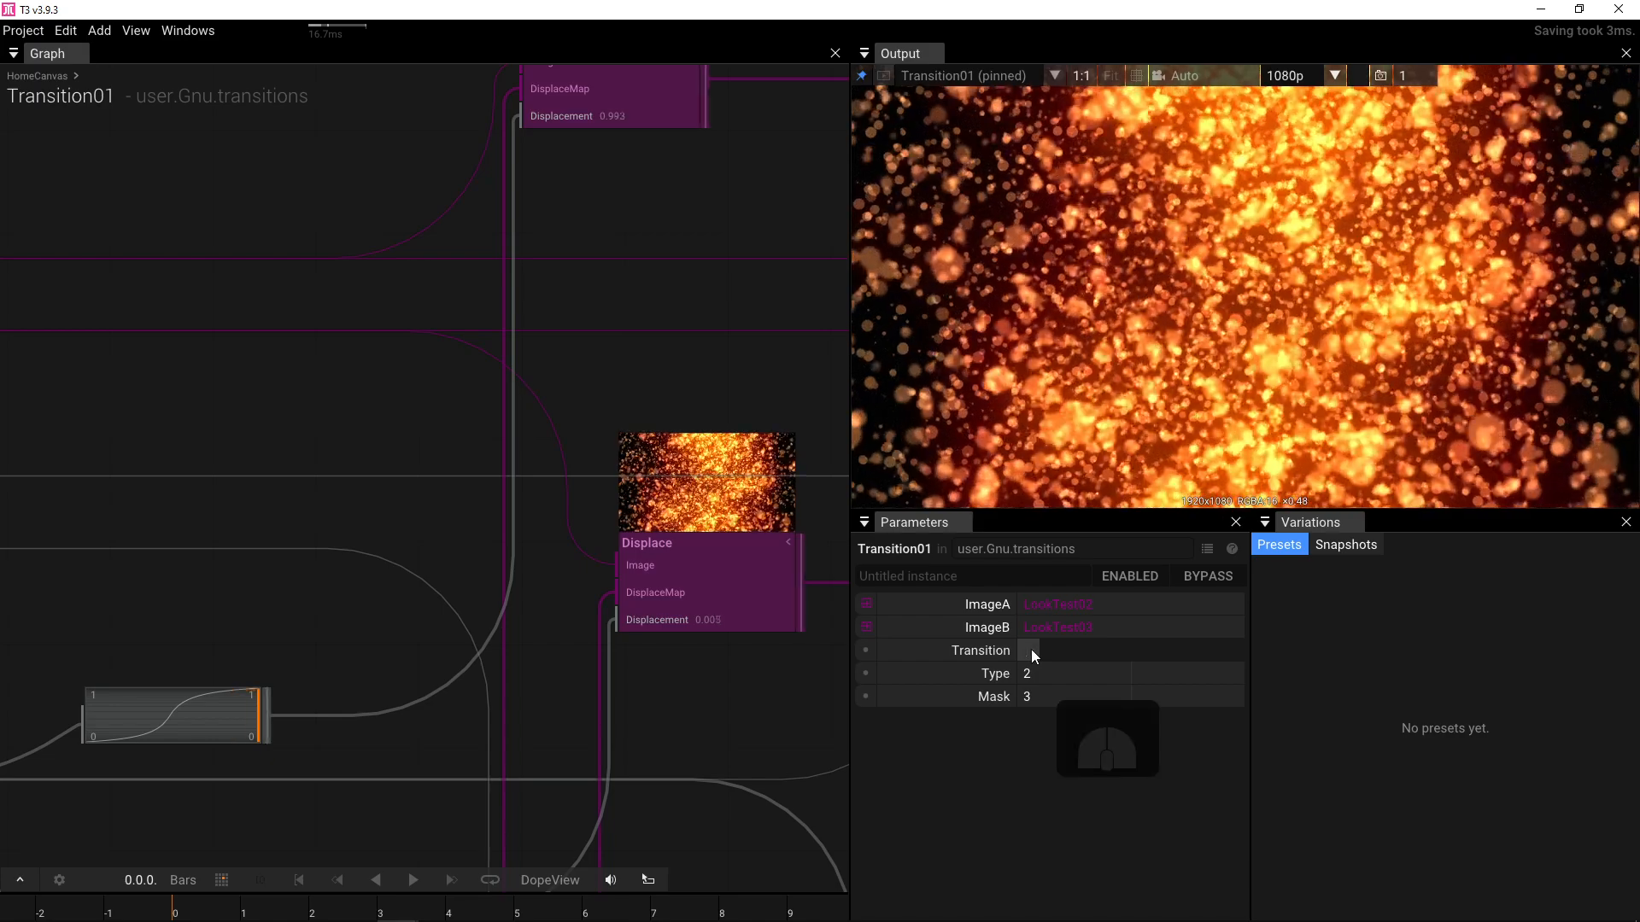
{"action": "left_click", "coordinate": [1031, 650]}
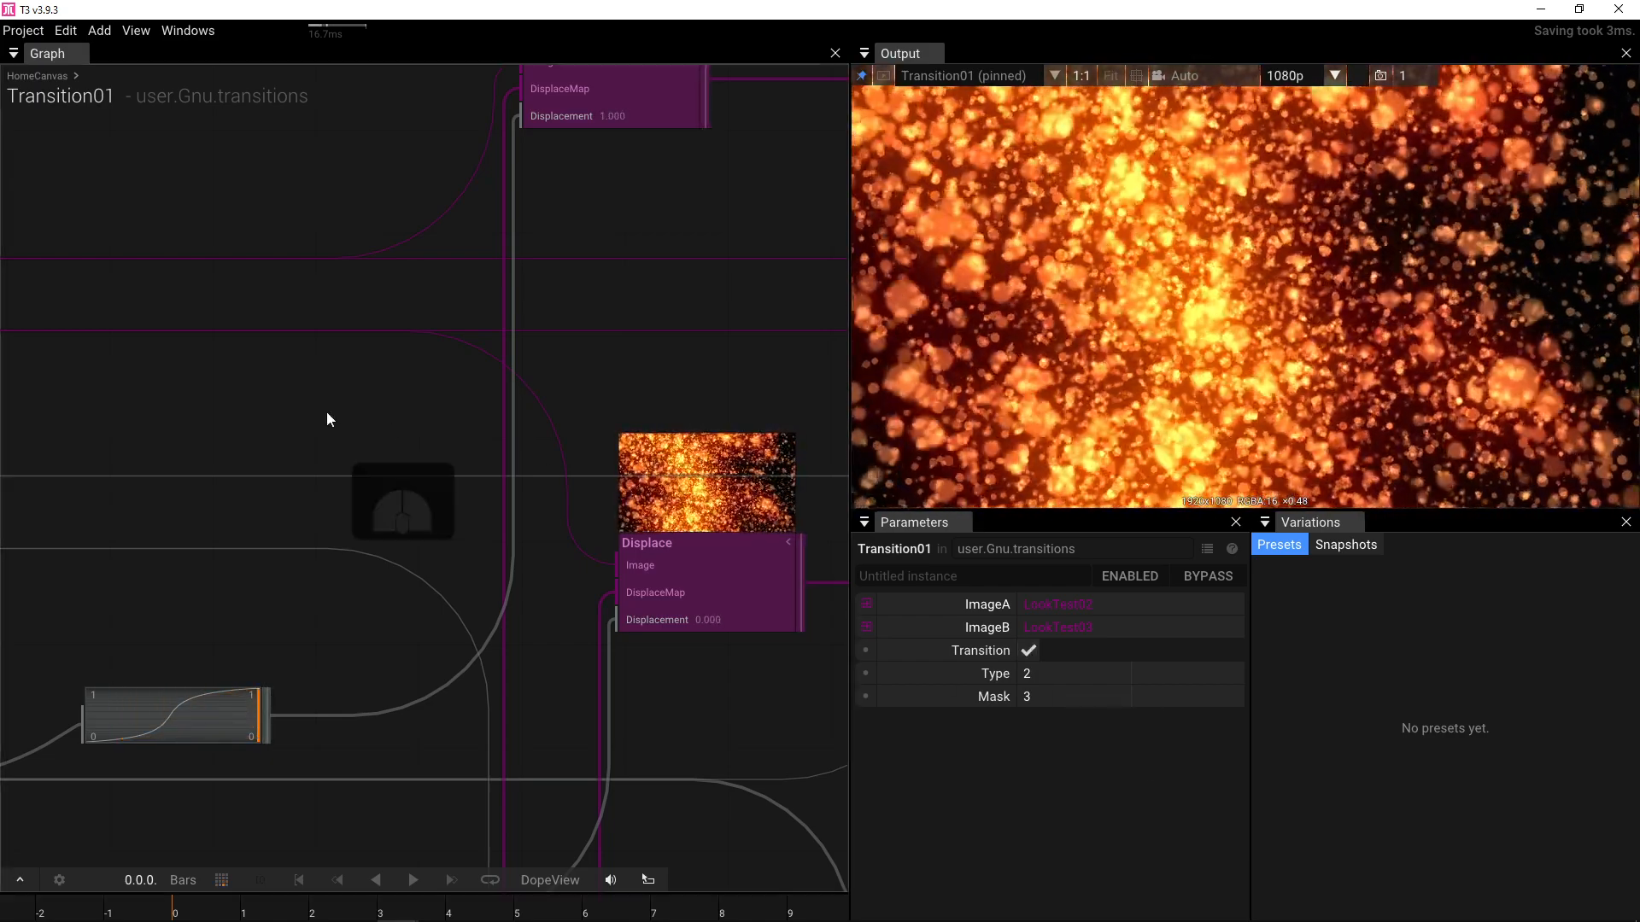
- Return to HomeCanvas and select the Transition01 node
{"action": "double_click", "coordinate": [327, 412]}
{"action": "left_click", "coordinate": [600, 517]}
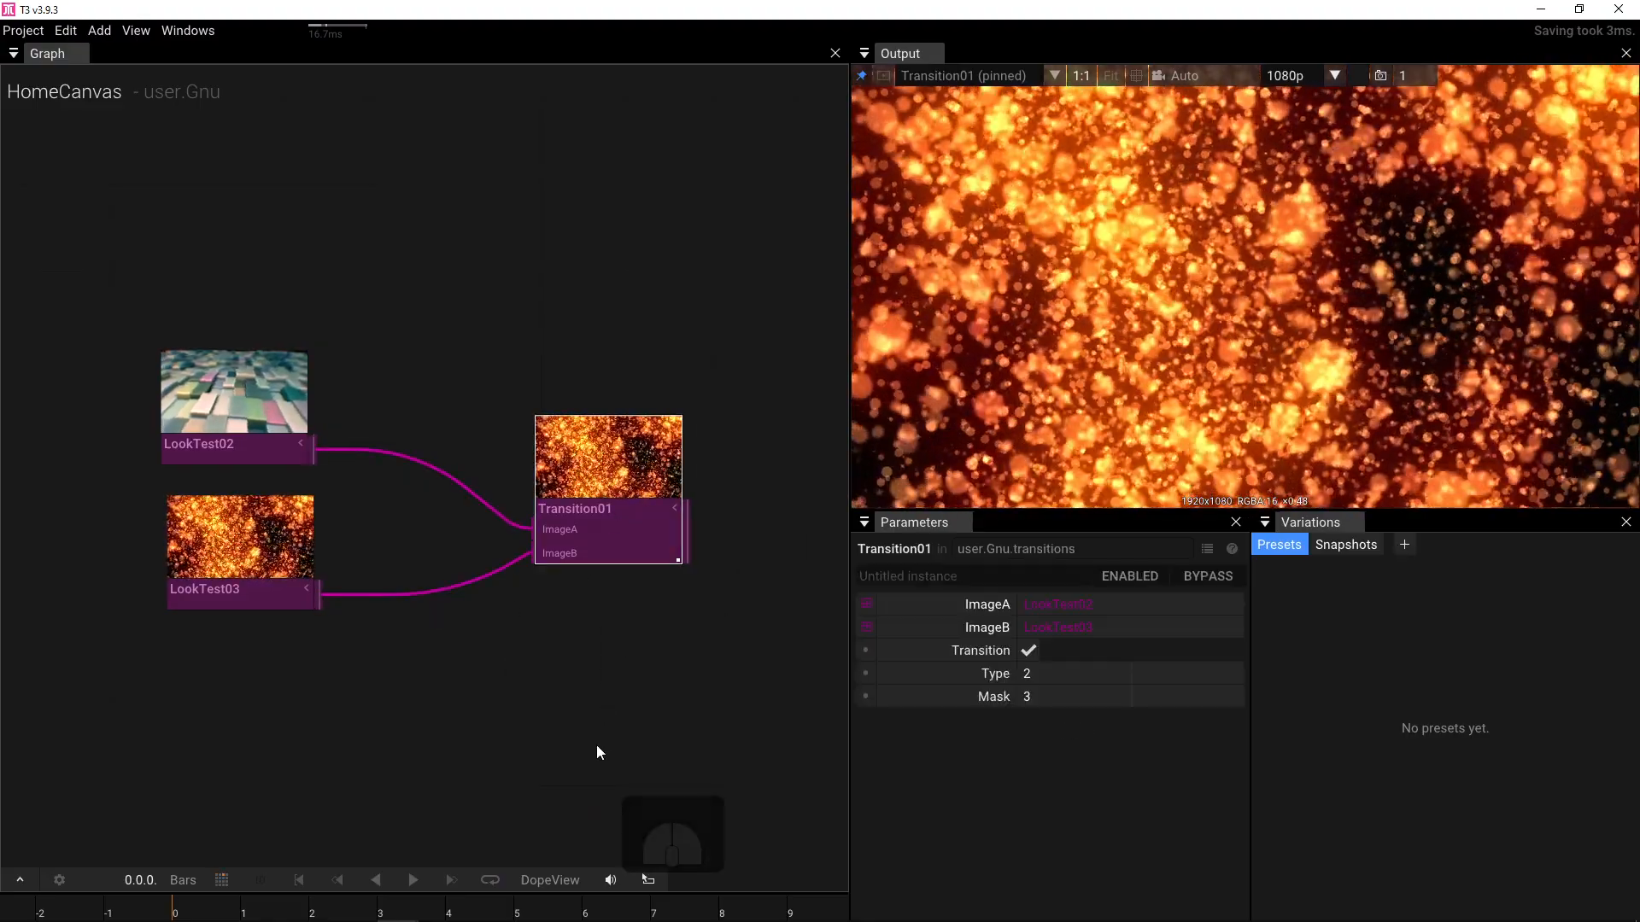